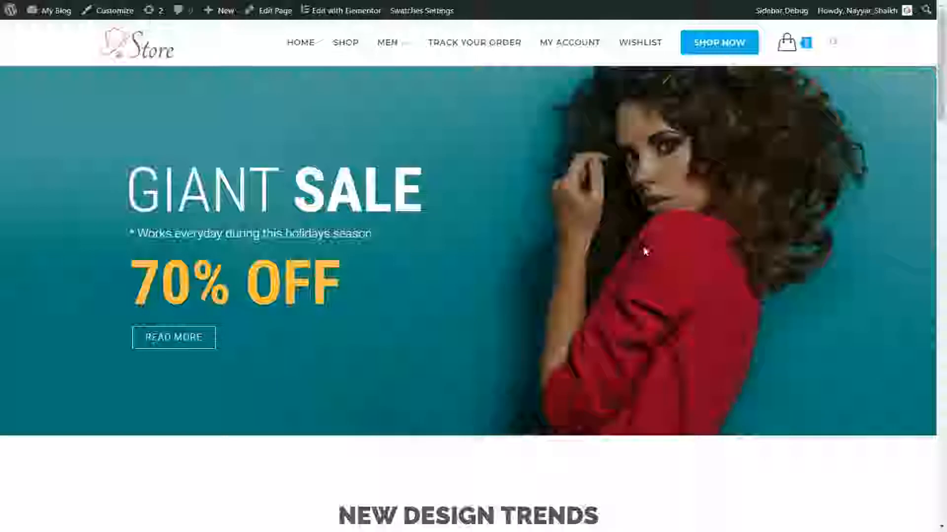
# Reload the home page and highlight the banner's GIANT SALE headline, subtitle and 70% OFF text
pyautogui.press('F5')
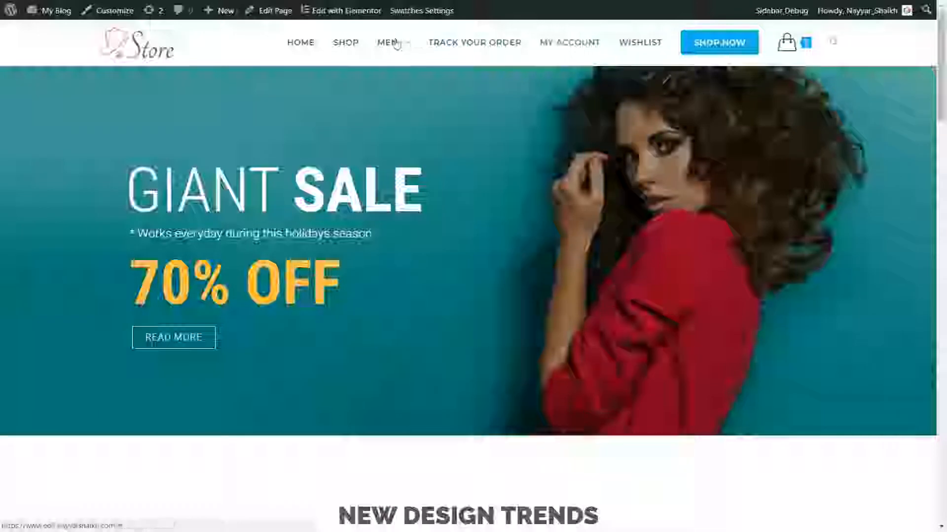
pyautogui.moveTo(397, 44)
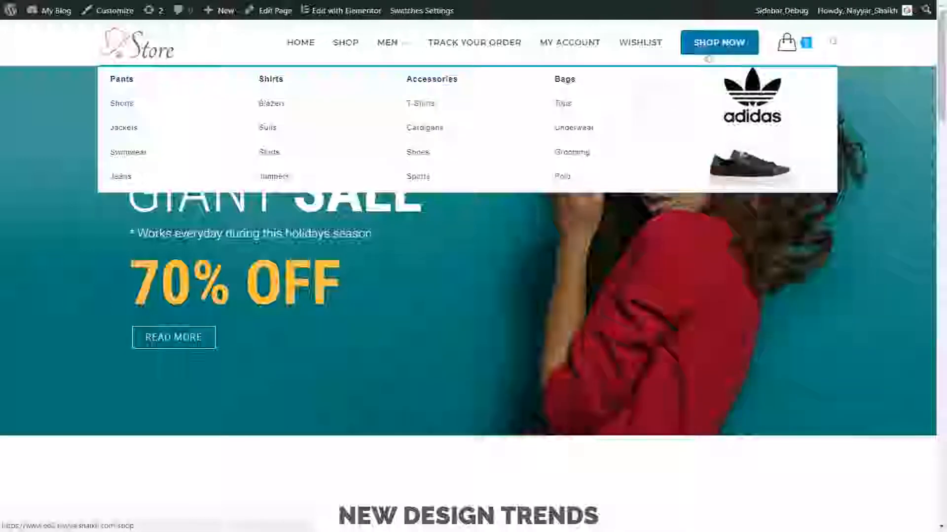
pyautogui.moveTo(799, 46)
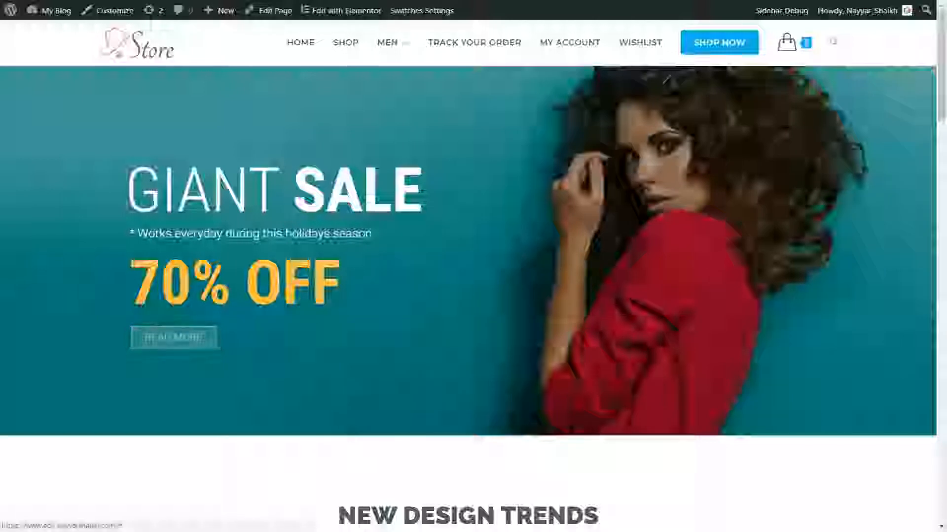
pyautogui.moveTo(129, 193); pyautogui.dragTo(420, 203)
pyautogui.click(242, 235)
pyautogui.moveTo(128, 241); pyautogui.dragTo(373, 235)
pyautogui.moveTo(342, 283); pyautogui.dragTo(102, 279)
pyautogui.click(131, 279)
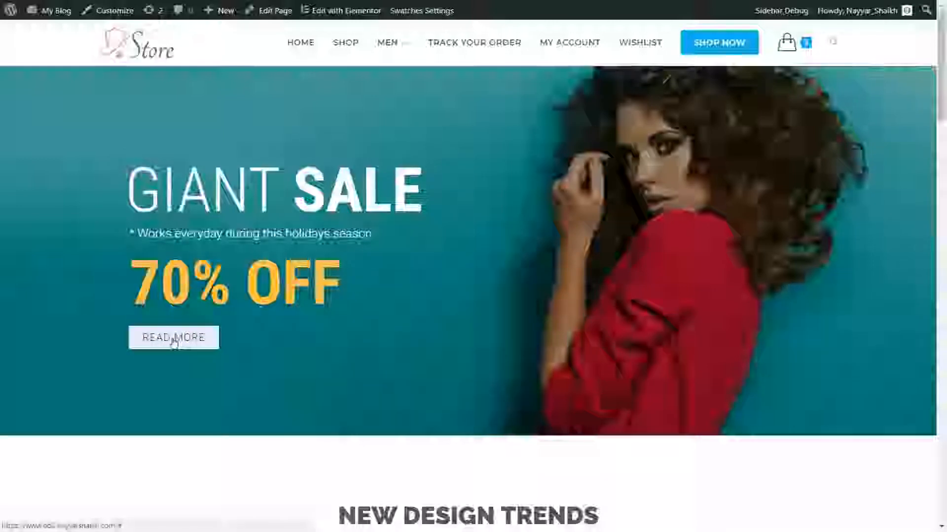
pyautogui.moveTo(129, 283); pyautogui.dragTo(404, 285)
pyautogui.click(404, 285)
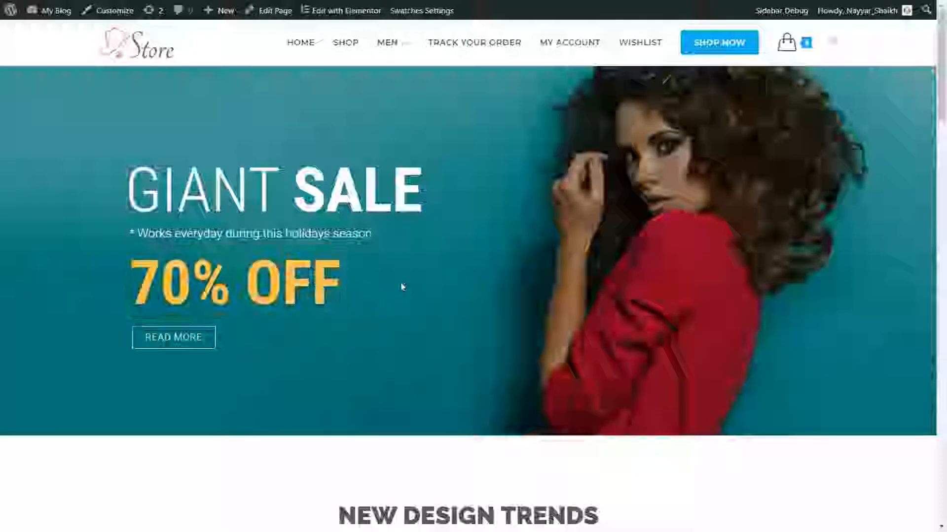
# Scroll down to the New Comers shirts and highlight the NEW COMERS heading
pyautogui.scroll(-7, 771, 302)
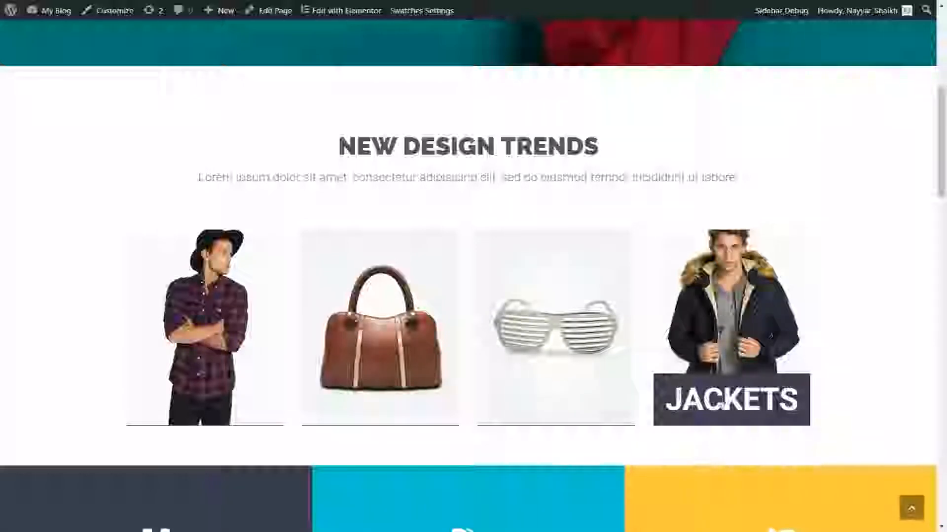
pyautogui.scroll(-5, 837, 340)
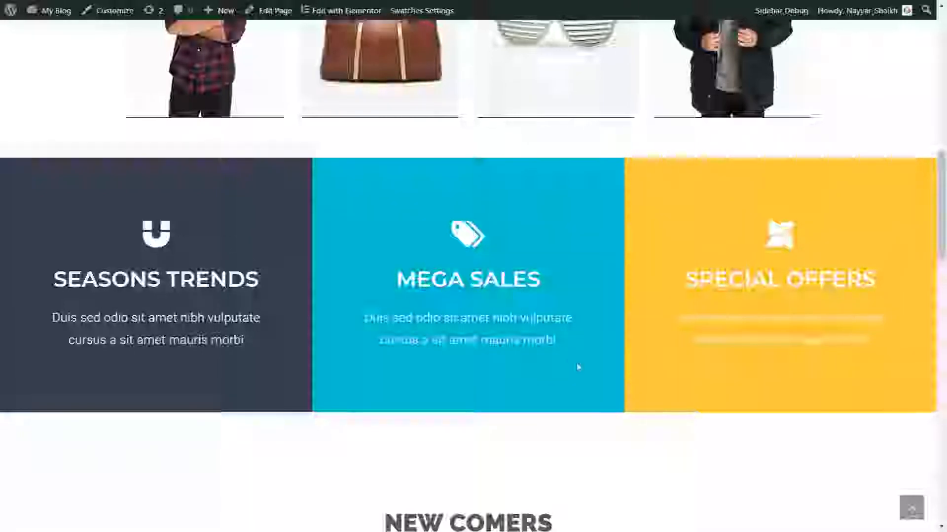
pyautogui.scroll(-5, 578, 367)
pyautogui.scroll(-3, 581, 372)
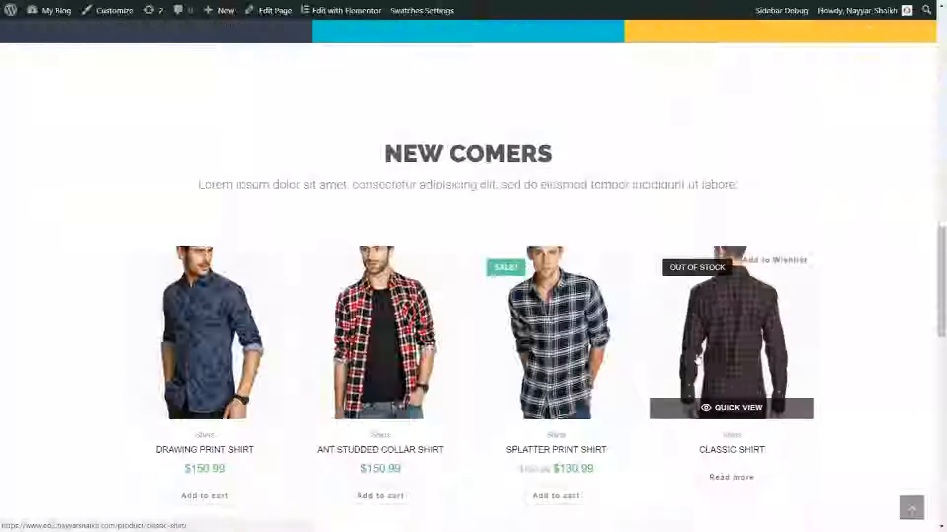
pyautogui.scroll(-2, 699, 360)
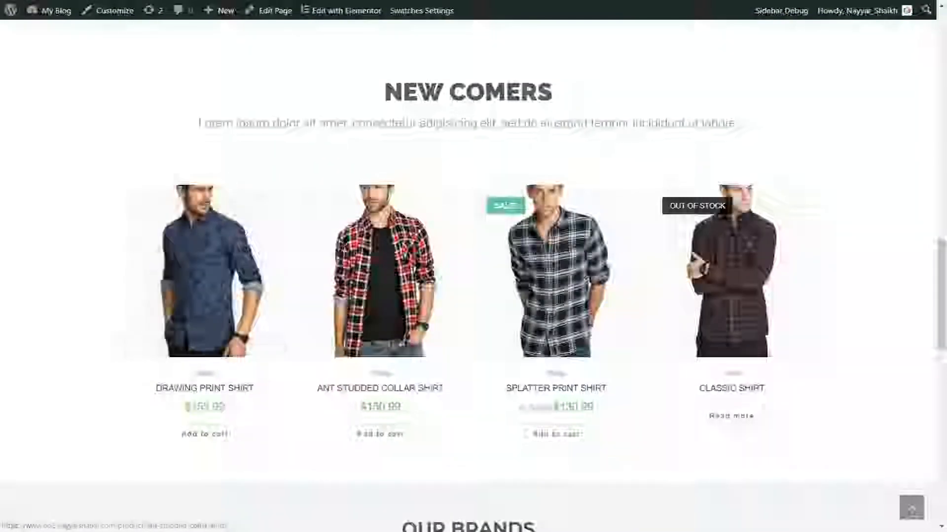
pyautogui.moveTo(417, 93); pyautogui.dragTo(552, 93)
pyautogui.click(553, 92)
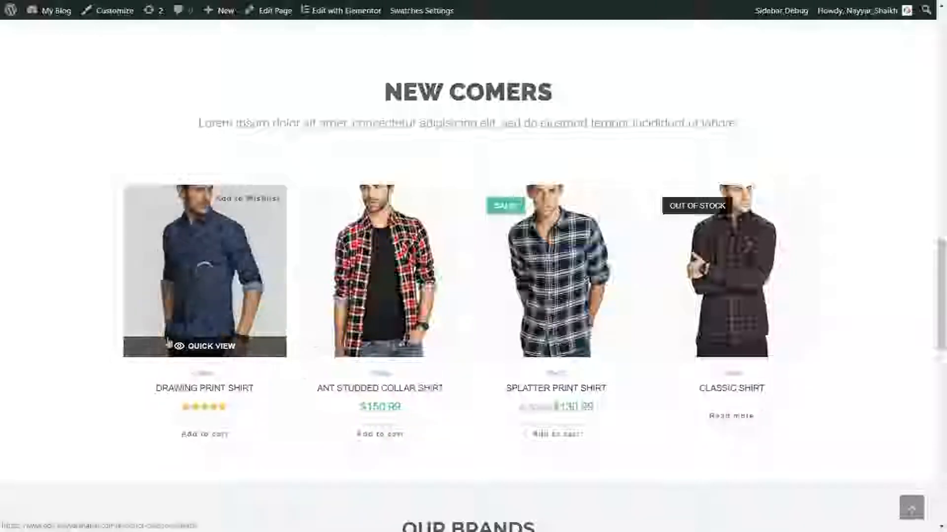
# Quick-view the Drawing Print Shirt, close the preview, and scroll down to Our Brands
pyautogui.click(207, 346)
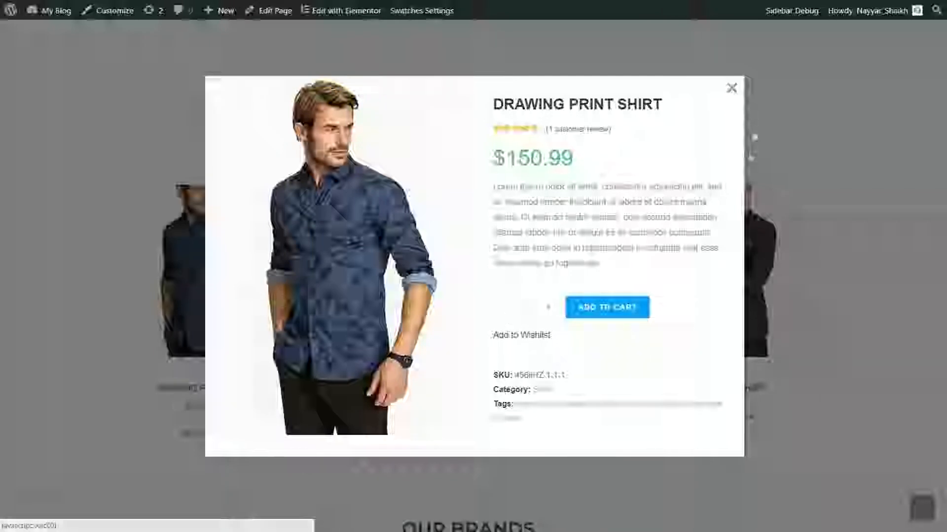
pyautogui.click(732, 88)
pyautogui.scroll(-7, 860, 238)
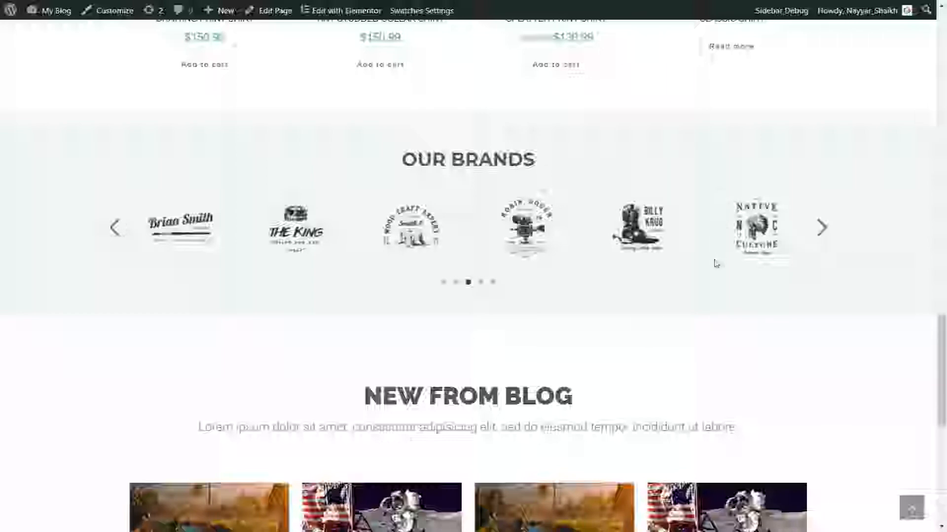
# Scroll past the blog posts to the footer, then jump back up with the back-to-top arrow
pyautogui.scroll(-4, 781, 342)
pyautogui.scroll(-2, 769, 266)
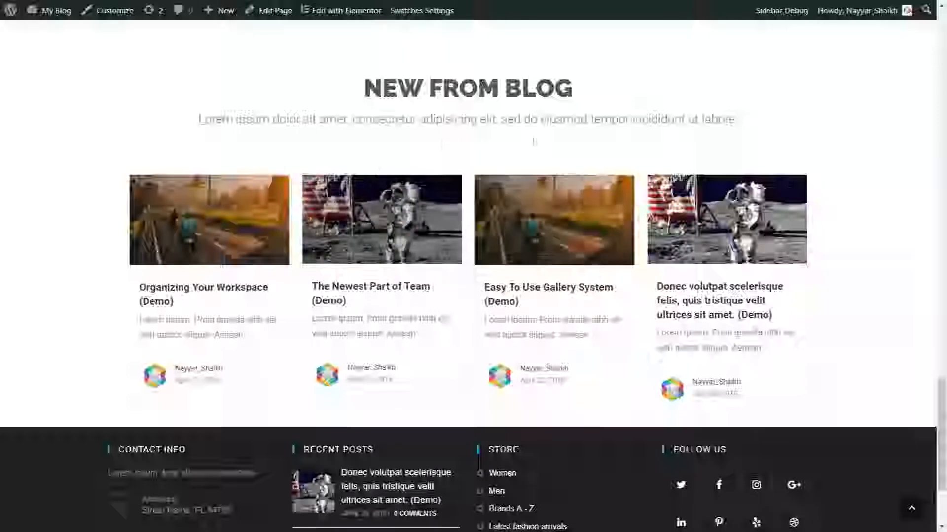
pyautogui.scroll(-3, 858, 294)
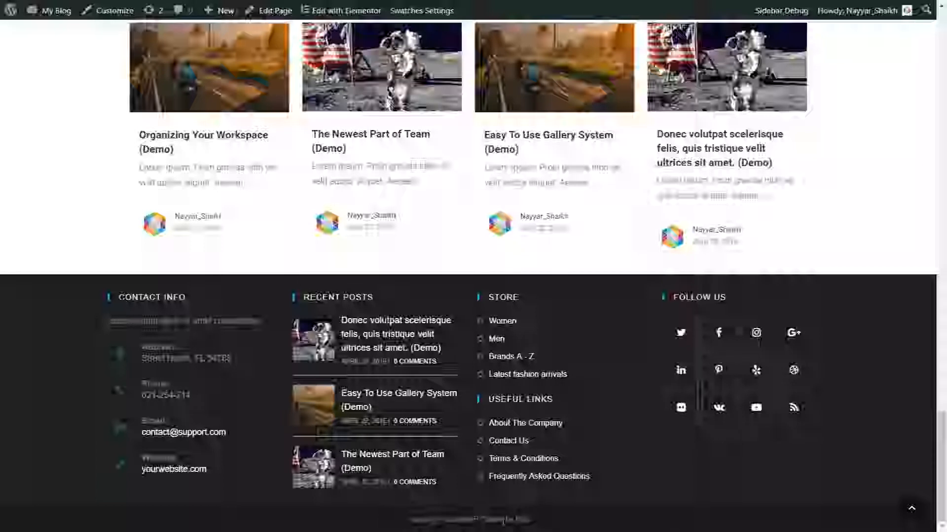
pyautogui.click(912, 513)
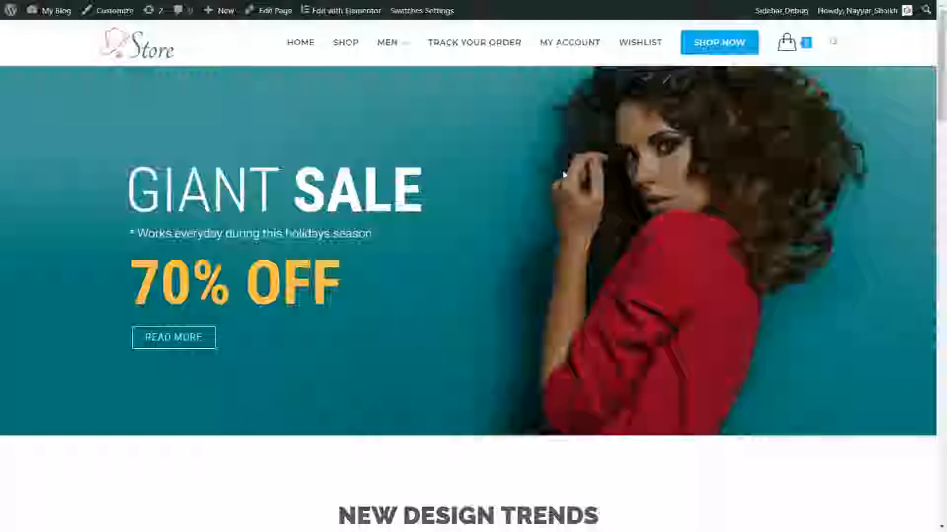
# Go to the Shop's Products page and scroll down and back up through the product grid
pyautogui.click(634, 416)
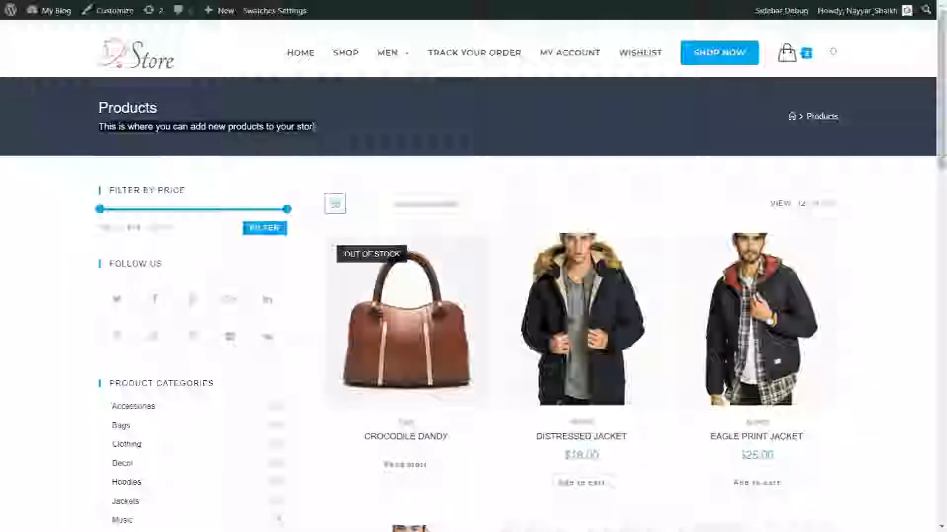
pyautogui.scroll(-12, 474, 296)
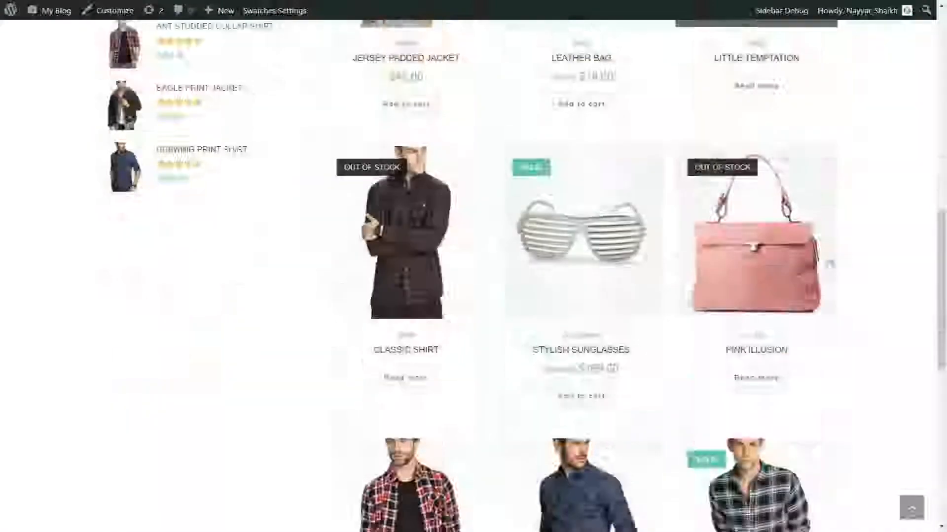
pyautogui.scroll(-10, 513, 312)
pyautogui.scroll(16, 578, 324)
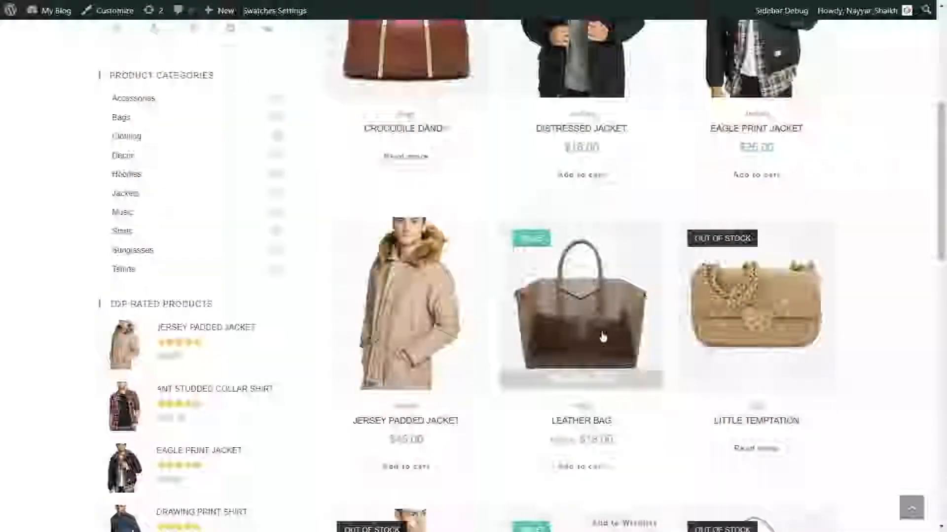
pyautogui.scroll(5, 602, 337)
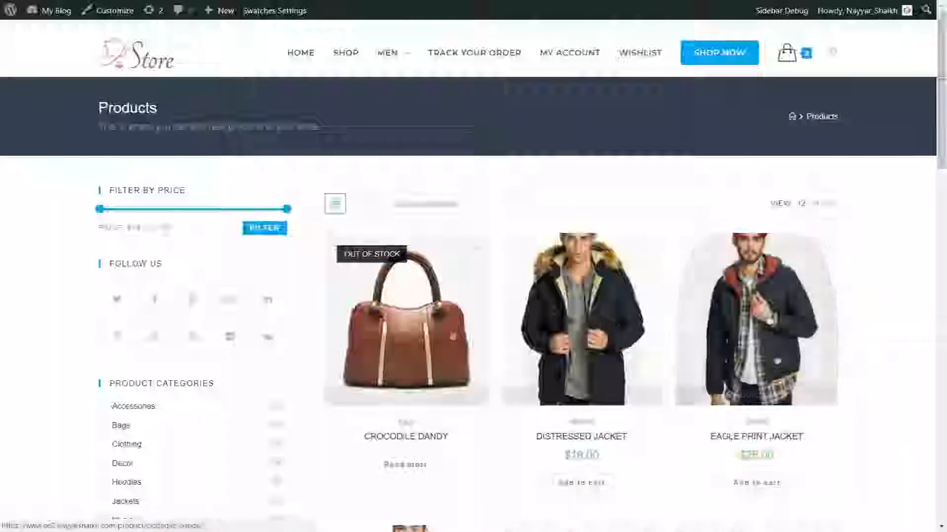
# Sort the products by average rating, switching to list view and back to grid view
pyautogui.click(430, 205)
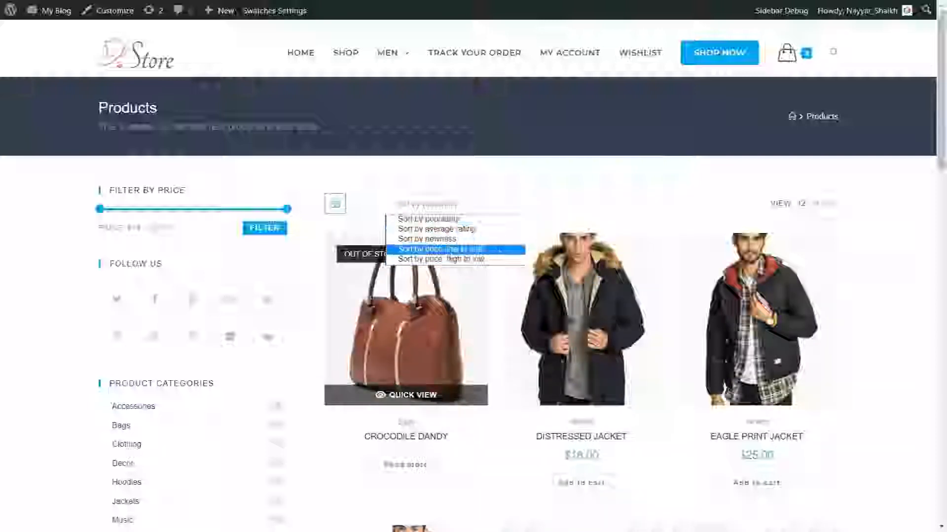
pyautogui.click(433, 228)
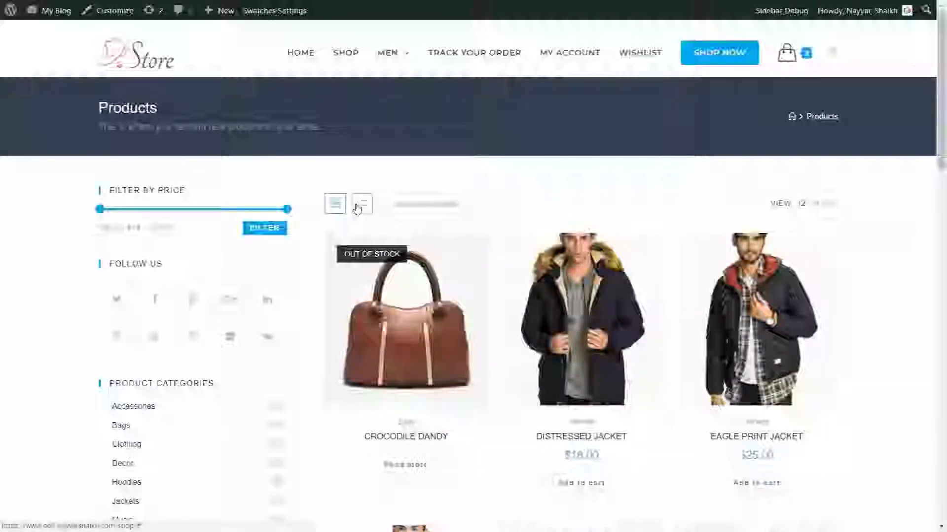
pyautogui.click(357, 209)
pyautogui.scroll(-15, 697, 296)
pyautogui.scroll(15, 697, 358)
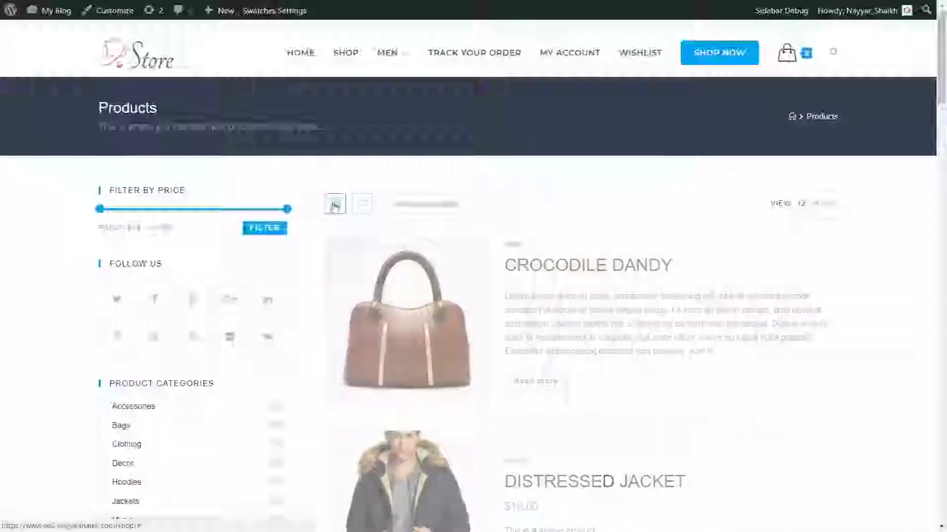
pyautogui.click(335, 205)
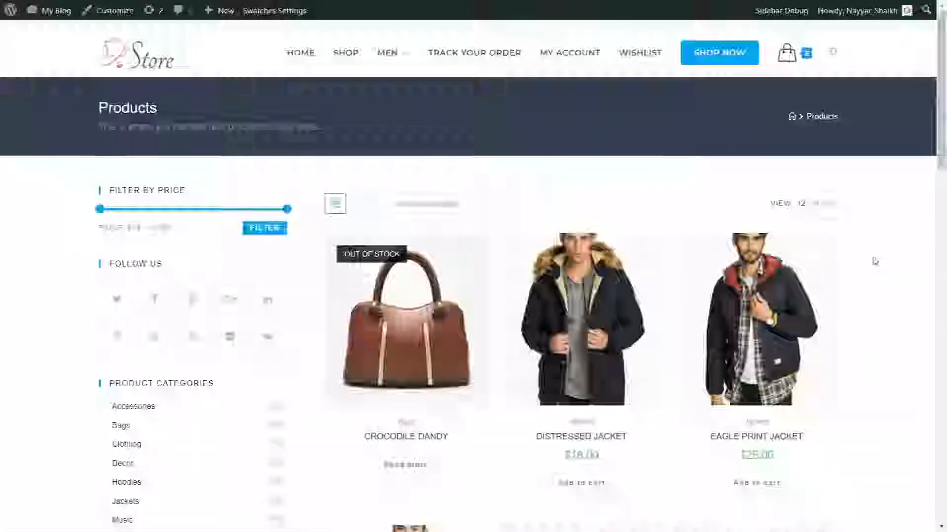
pyautogui.scroll(-1, 175, 239)
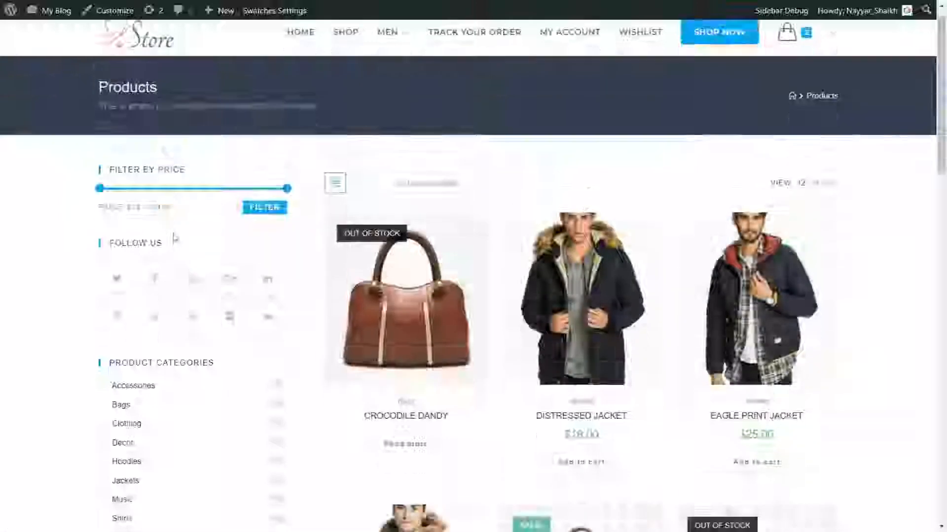
pyautogui.scroll(-2, 178, 237)
pyautogui.scroll(3, 203, 222)
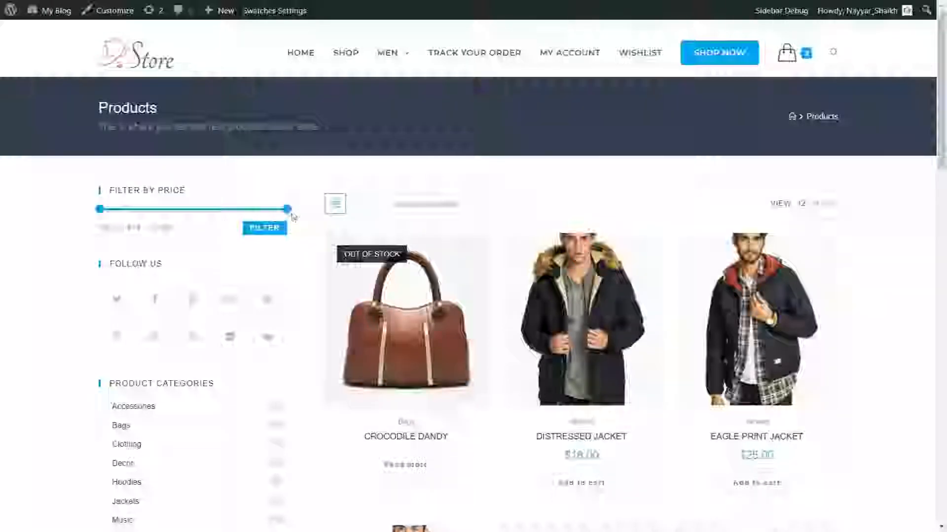
# Drag the price filter's maximum down so the range reads $18 — $39
pyautogui.moveTo(288, 210); pyautogui.dragTo(177, 210)
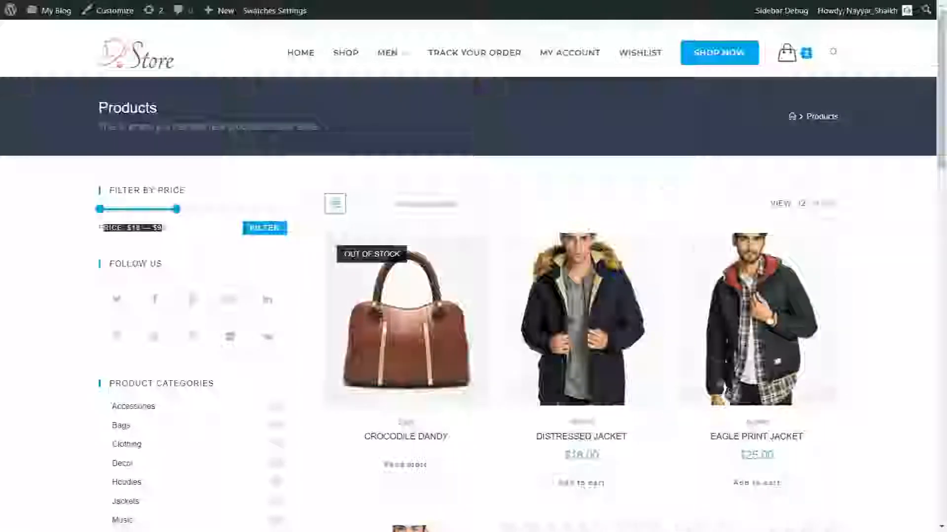
pyautogui.scroll(-1, 293, 282)
pyautogui.scroll(-3, 294, 282)
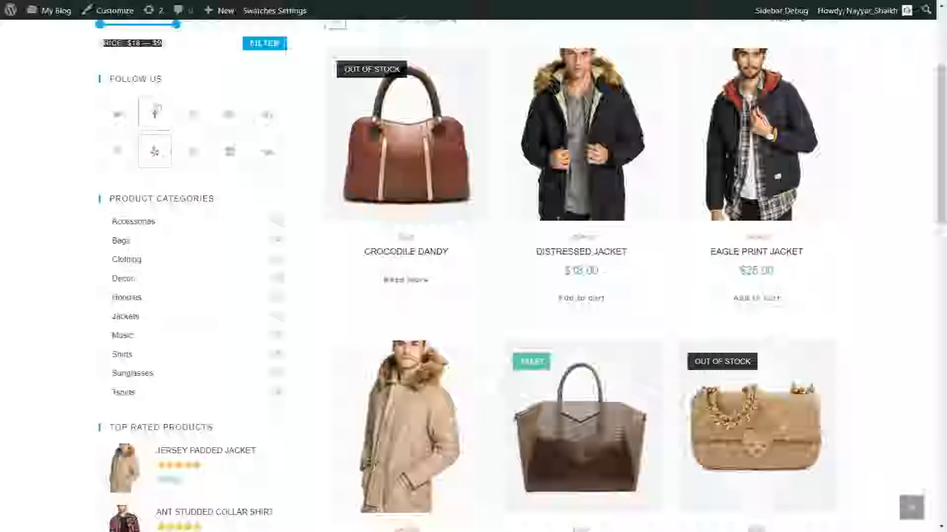
pyautogui.scroll(-1, 248, 188)
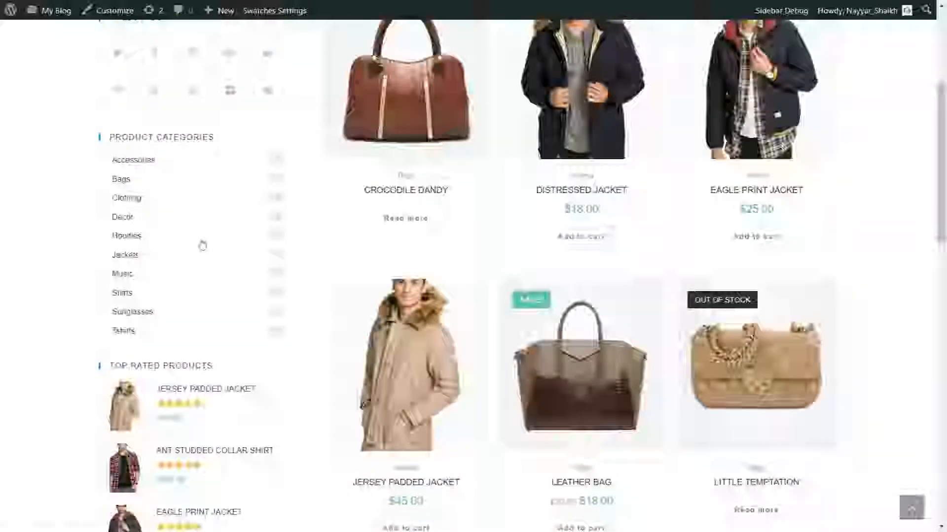
pyautogui.scroll(-3, 201, 243)
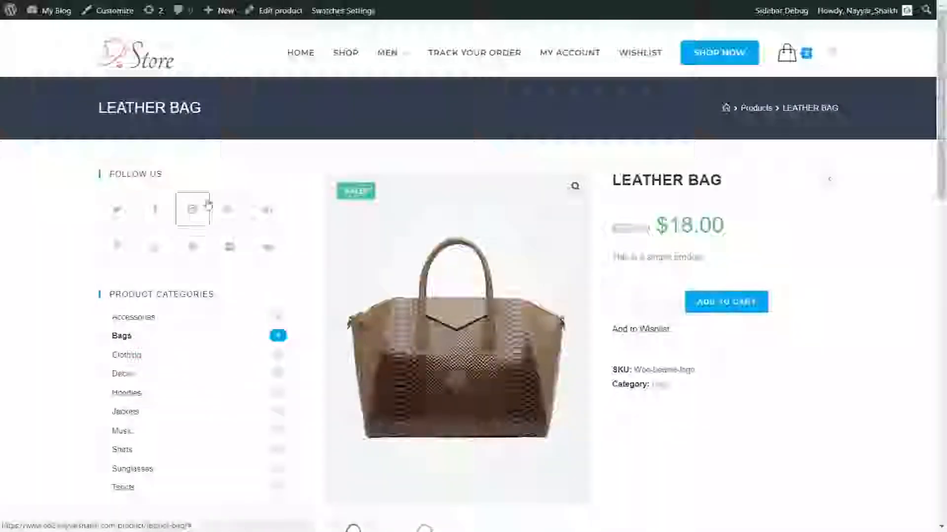
pyautogui.scroll(-7, 868, 331)
pyautogui.scroll(7, 865, 331)
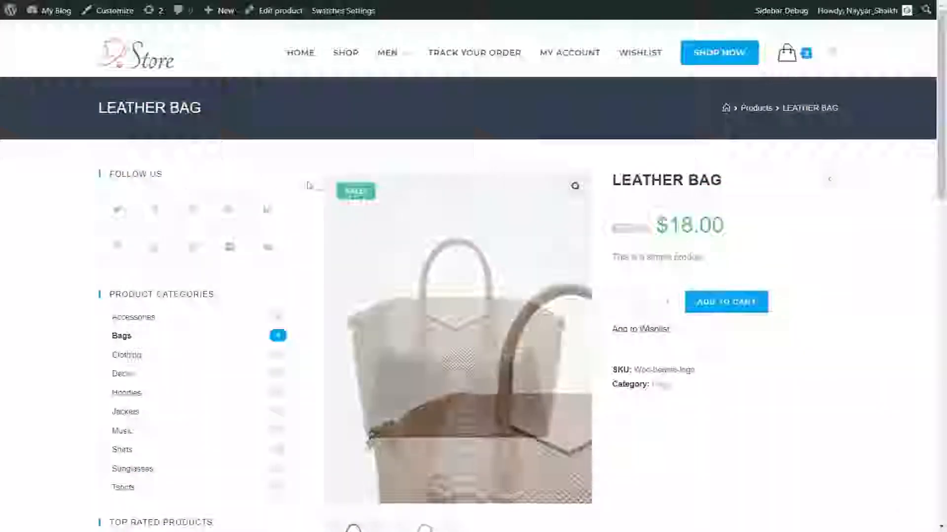
pyautogui.scroll(-8, 212, 278)
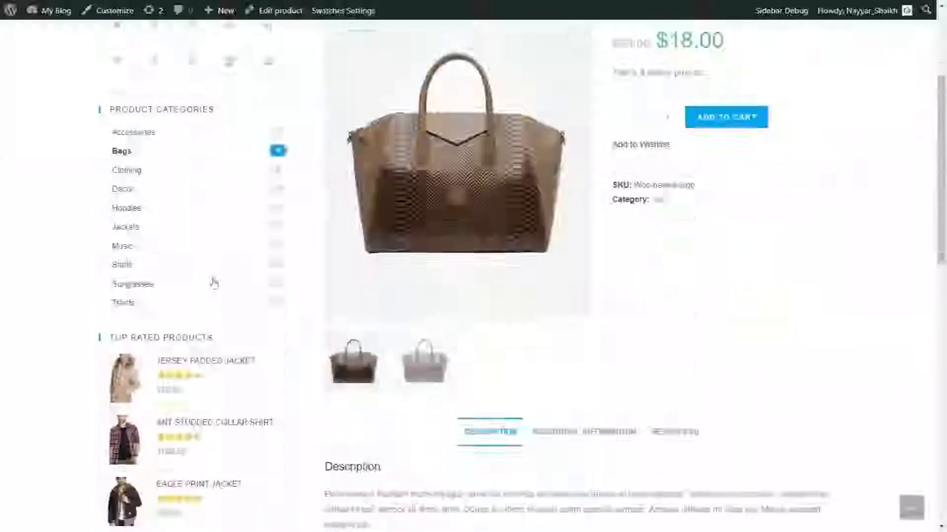
pyautogui.scroll(8, 212, 322)
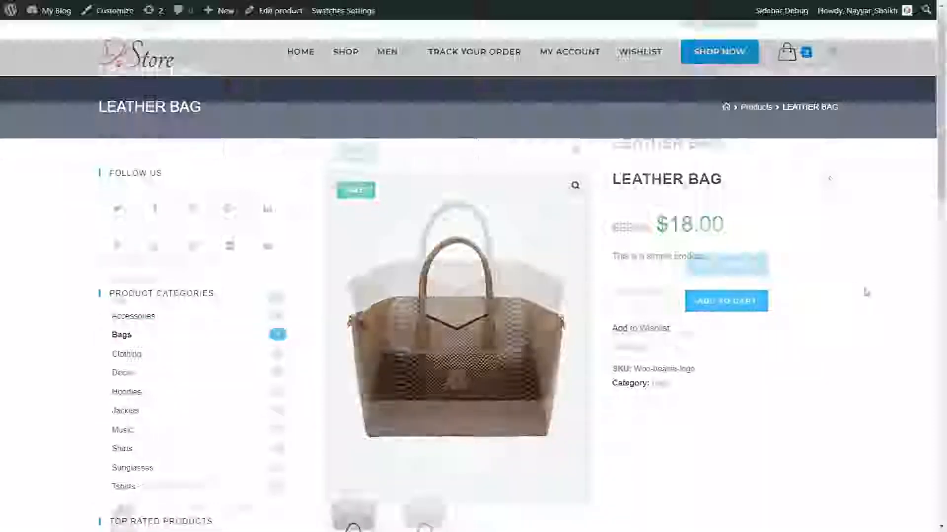
pyautogui.scroll(-3, 865, 291)
pyautogui.scroll(3, 865, 292)
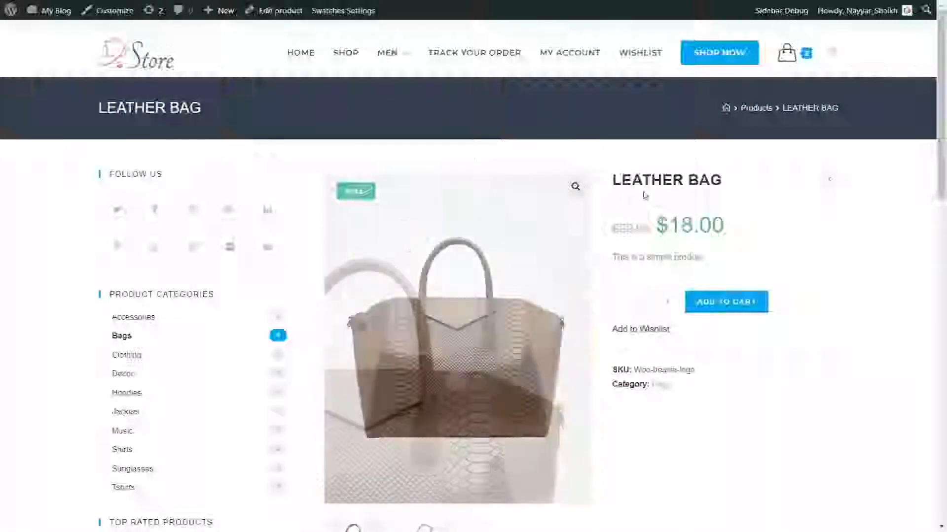
pyautogui.moveTo(611, 181); pyautogui.dragTo(712, 182)
pyautogui.click(704, 226)
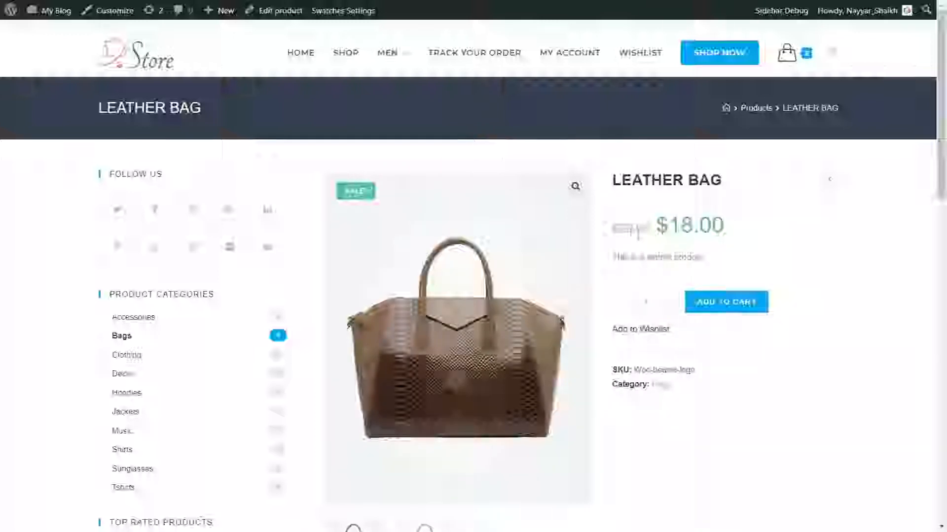
pyautogui.moveTo(612, 228); pyautogui.dragTo(648, 228)
pyautogui.click(617, 242)
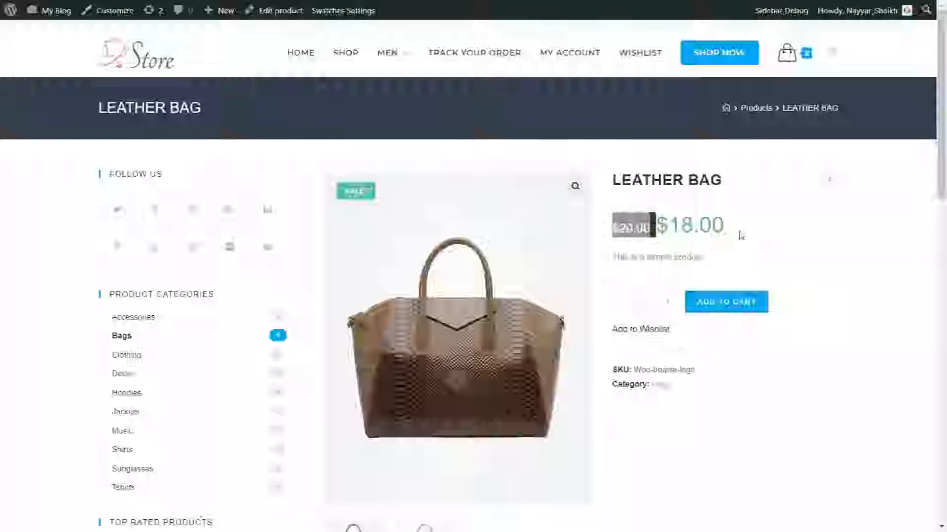
pyautogui.moveTo(740, 235); pyautogui.dragTo(658, 228)
pyautogui.click(706, 260)
pyautogui.moveTo(706, 260); pyautogui.dragTo(623, 257)
pyautogui.click(679, 287)
pyautogui.scroll(-3, 680, 294)
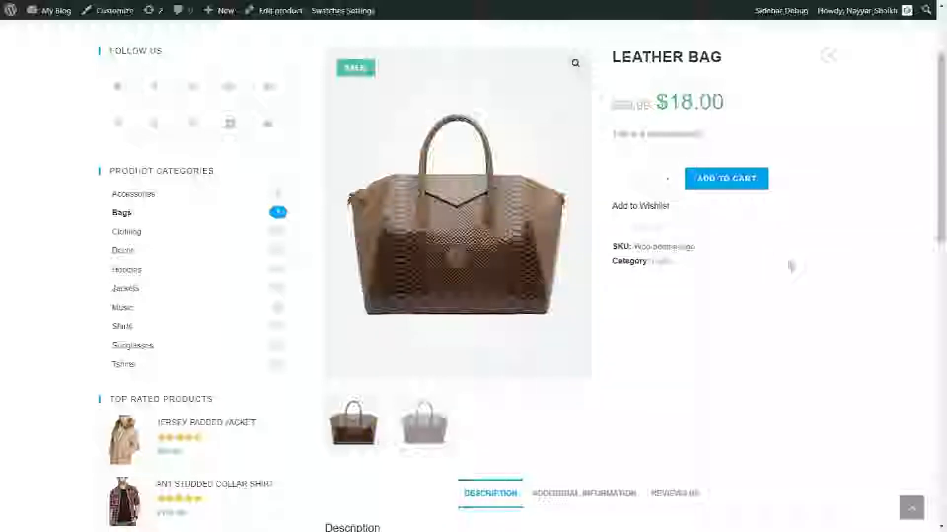
pyautogui.scroll(-4, 793, 270)
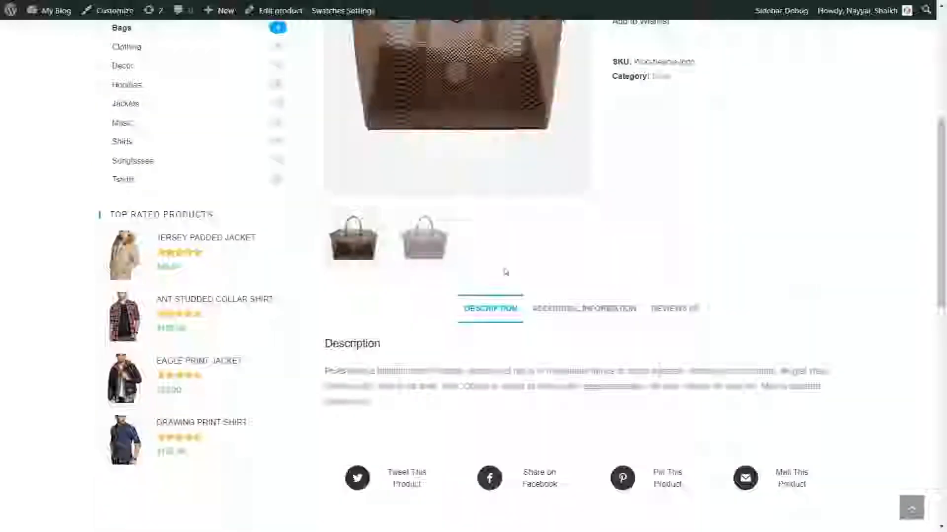
pyautogui.click(406, 260)
pyautogui.scroll(5, 509, 295)
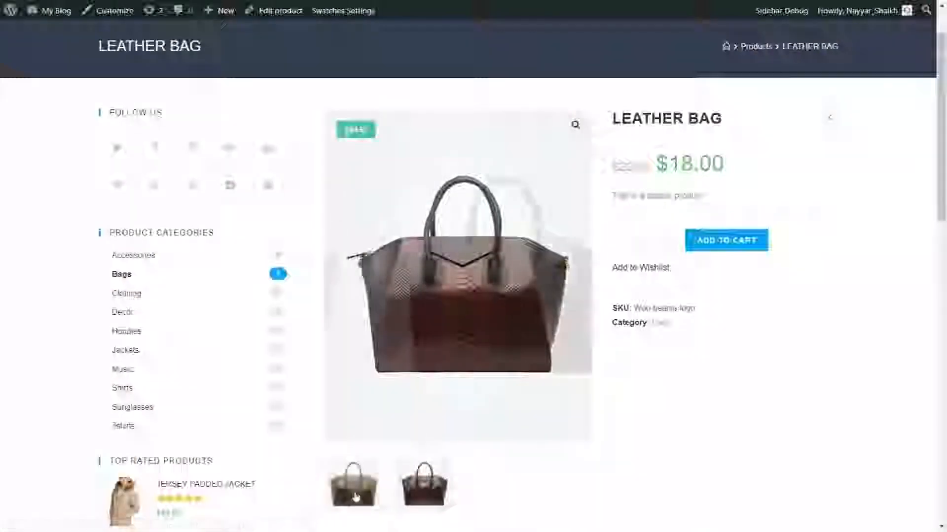
pyautogui.click(356, 496)
pyautogui.scroll(-6, 570, 342)
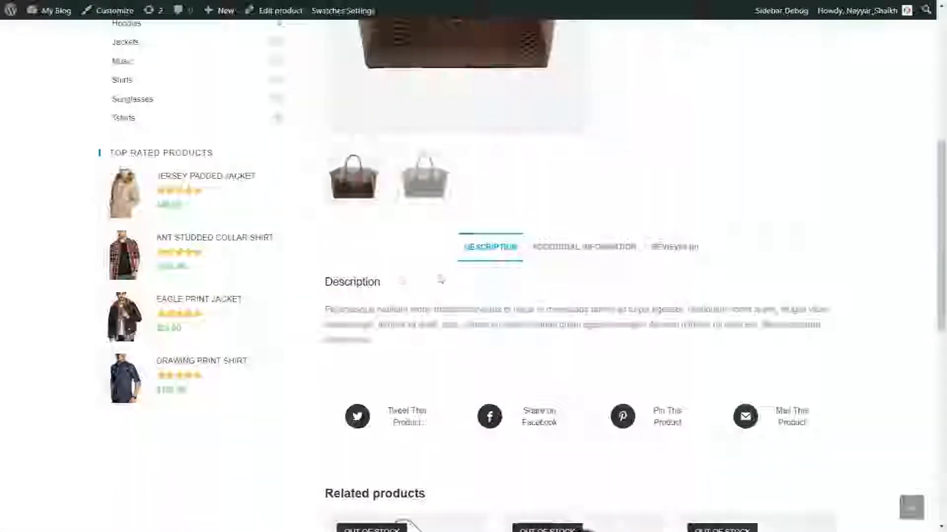
# On the Leather Bag's Reviews tab, rate it five stars, write 'Awesome!' and submit
pyautogui.click(587, 257)
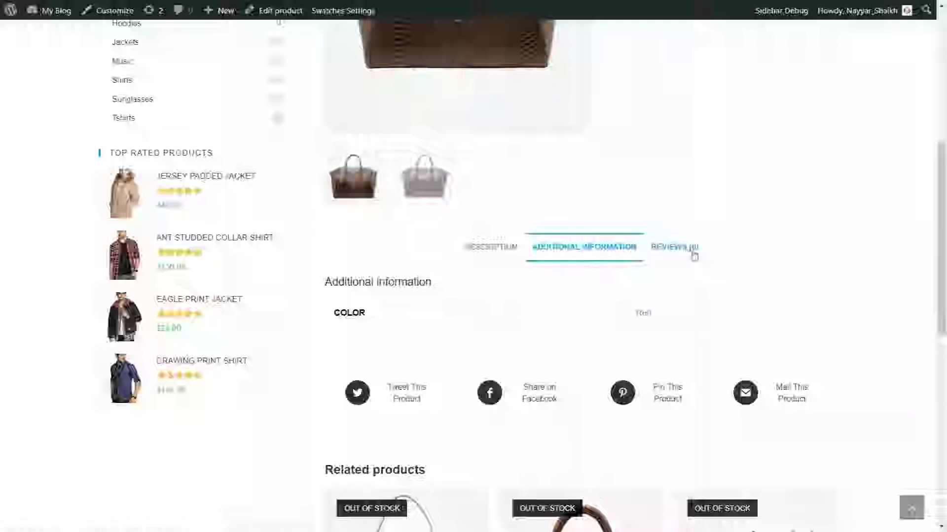
pyautogui.click(693, 254)
pyautogui.scroll(-3, 665, 276)
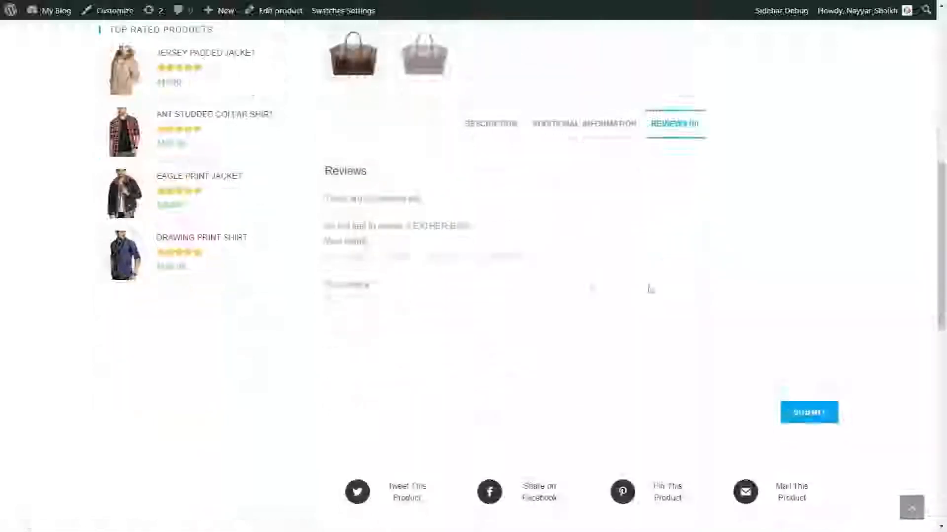
pyautogui.click(521, 256)
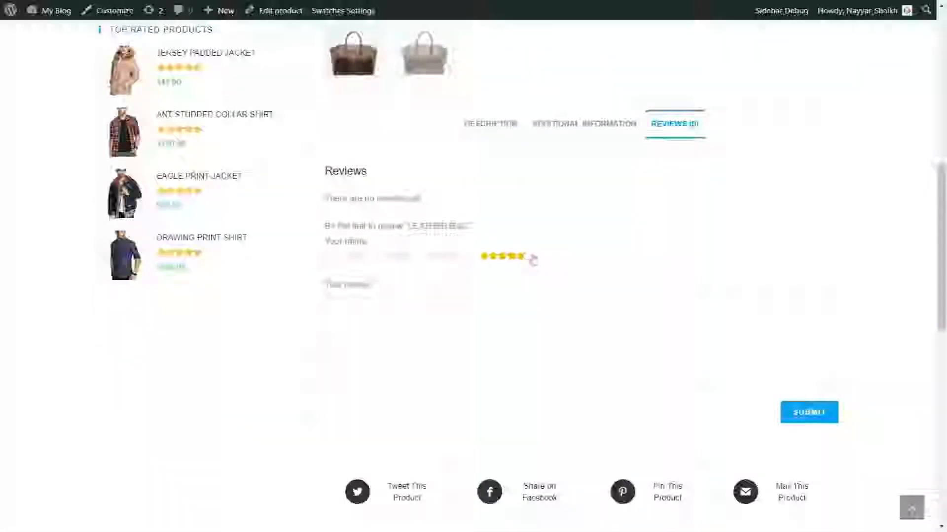
pyautogui.click(499, 321)
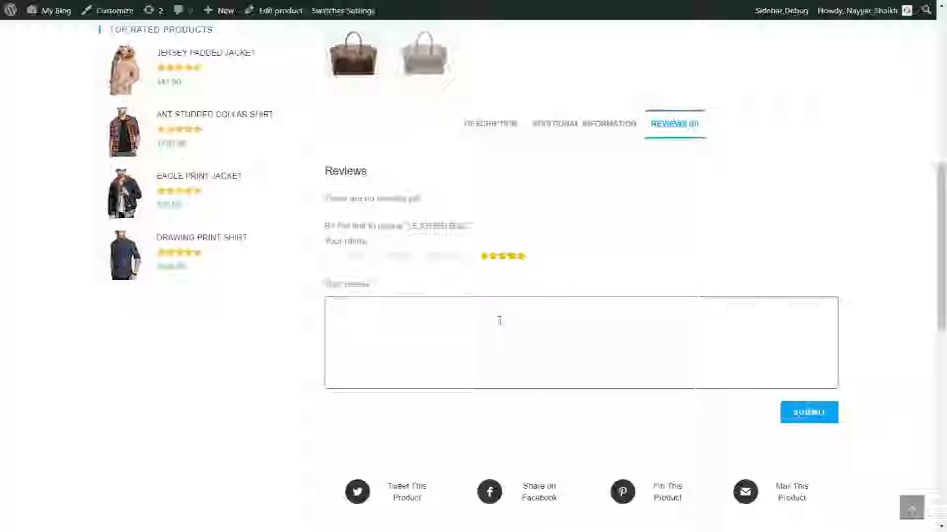
pyautogui.write('Awe')
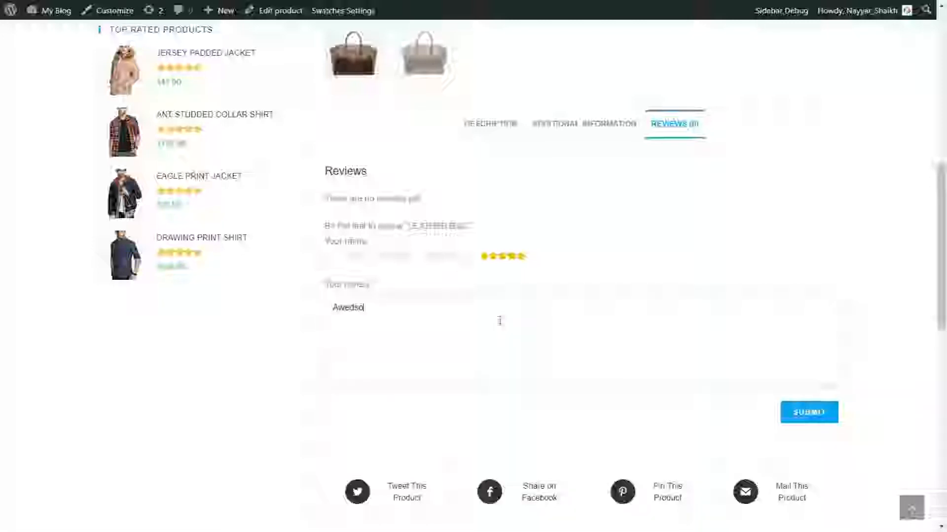
pyautogui.write('some!')
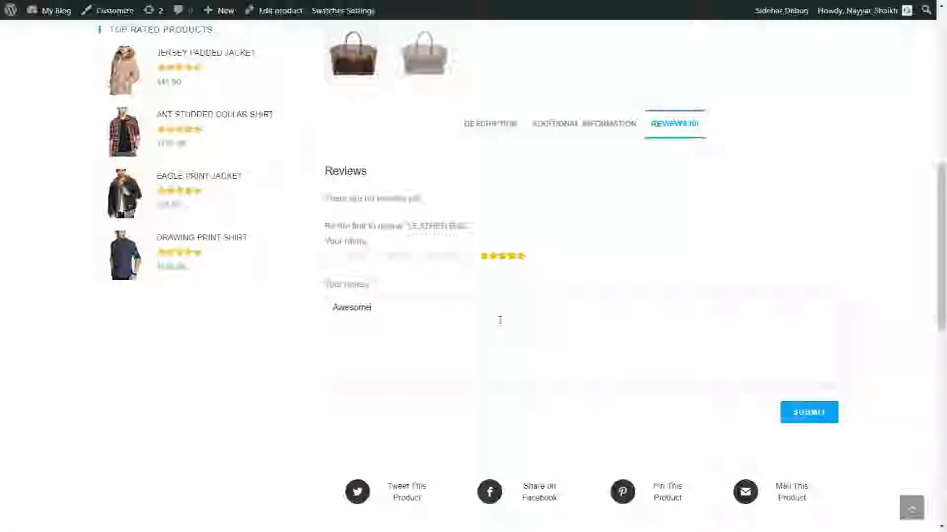
pyautogui.click(813, 417)
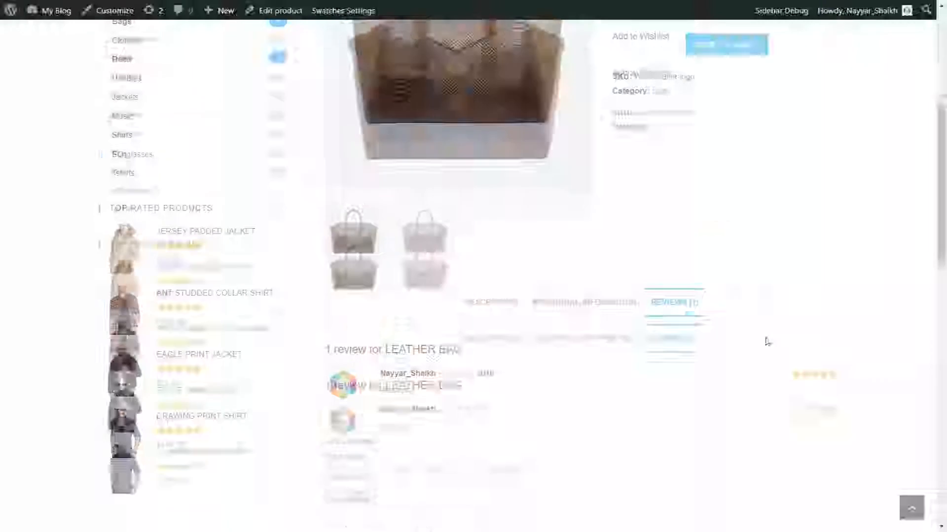
# Jump to the Leather Bag's '1 customer review' and scroll through the reviews and related products
pyautogui.scroll(6, 767, 341)
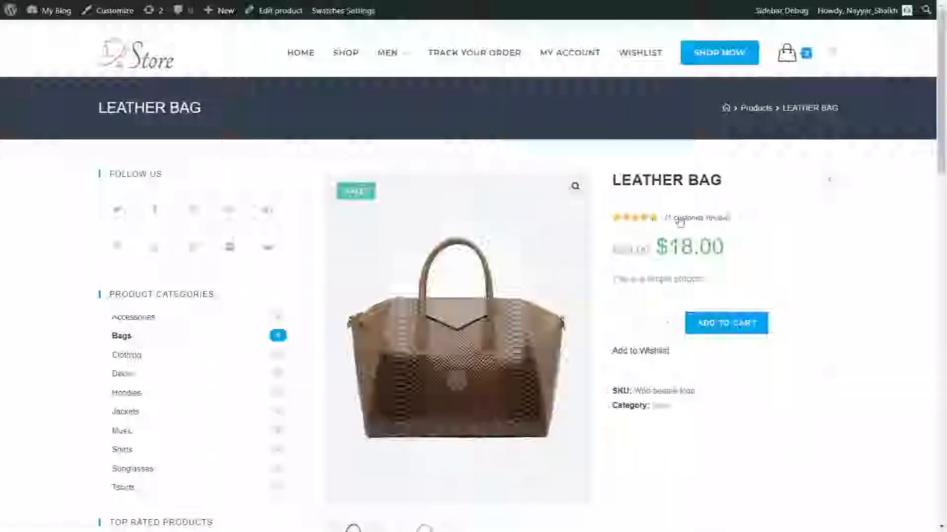
pyautogui.click(679, 220)
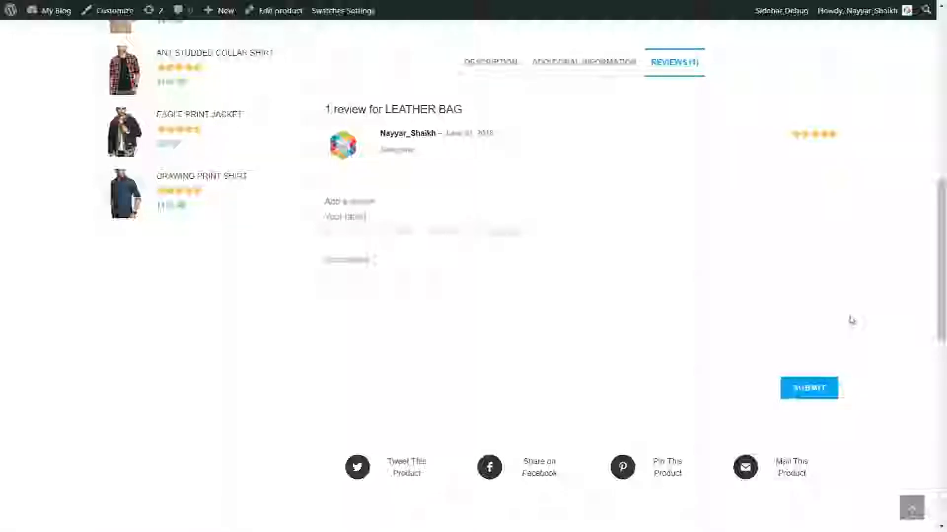
pyautogui.scroll(-3, 851, 321)
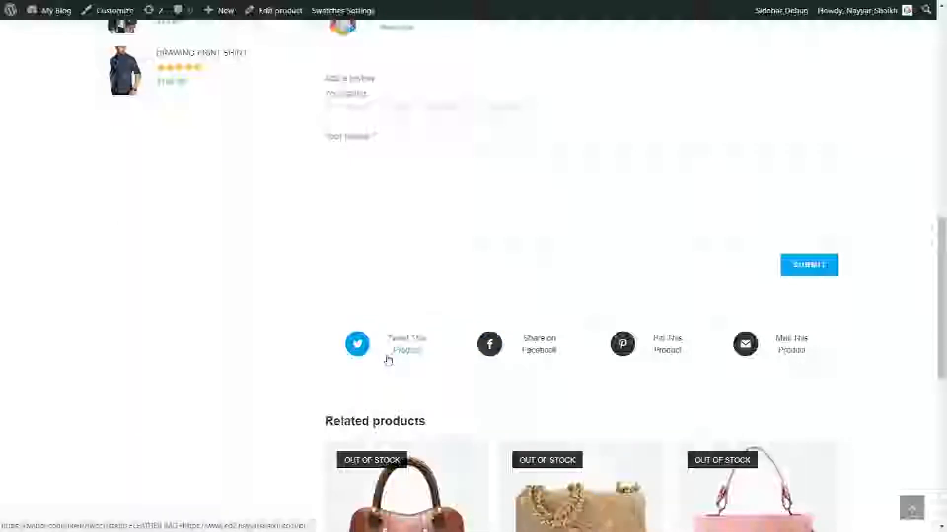
pyautogui.scroll(15, 400, 365)
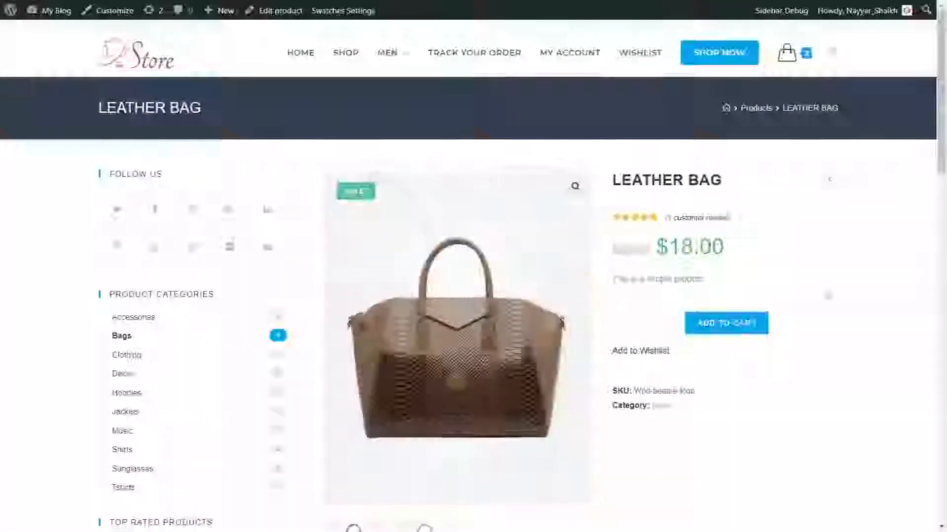
pyautogui.scroll(-15, 882, 303)
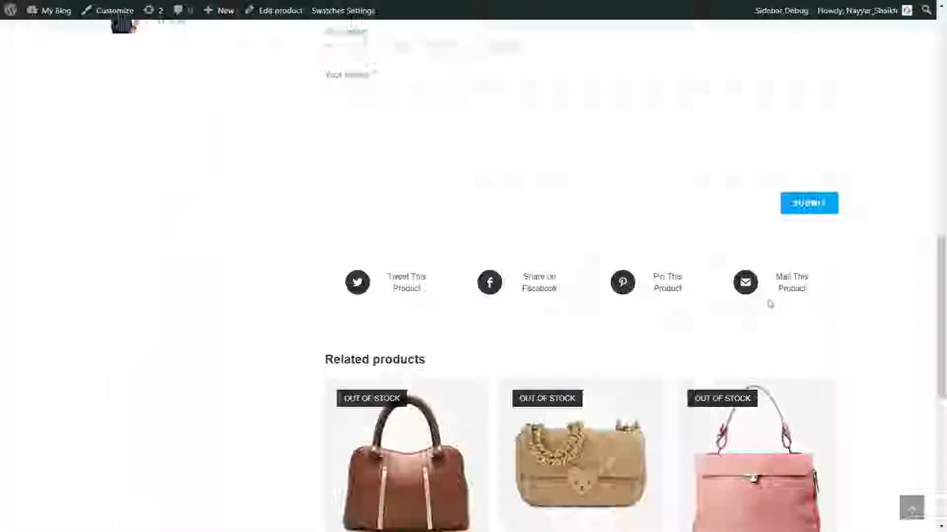
pyautogui.scroll(5, 857, 324)
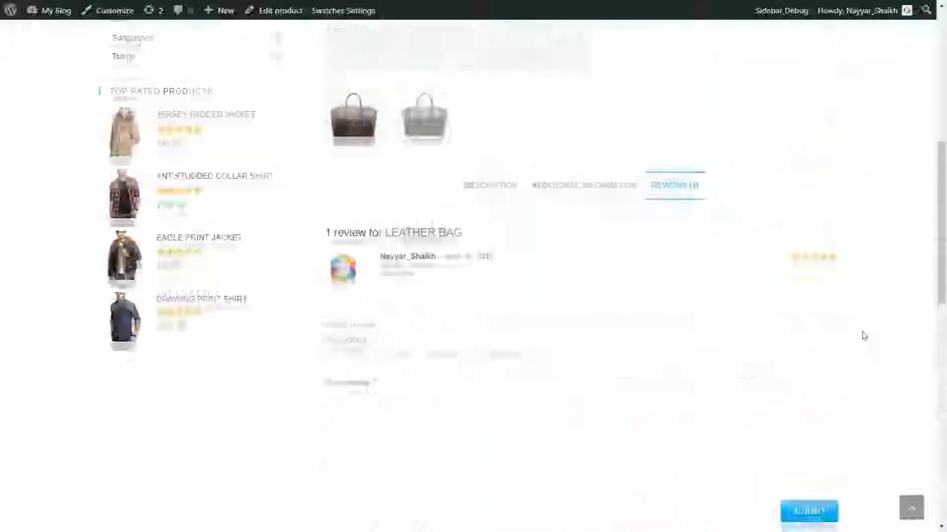
pyautogui.scroll(-7, 864, 336)
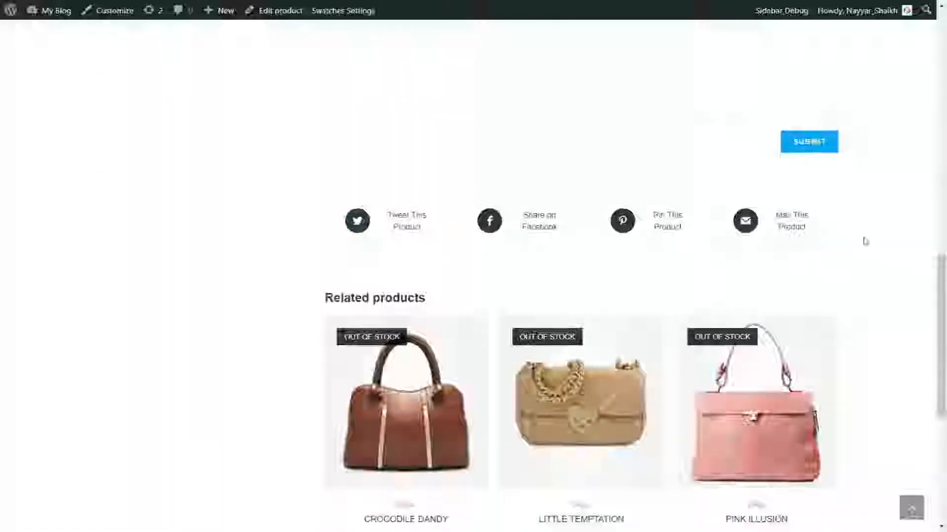
pyautogui.scroll(-4, 463, 264)
pyautogui.moveTo(763, 188)
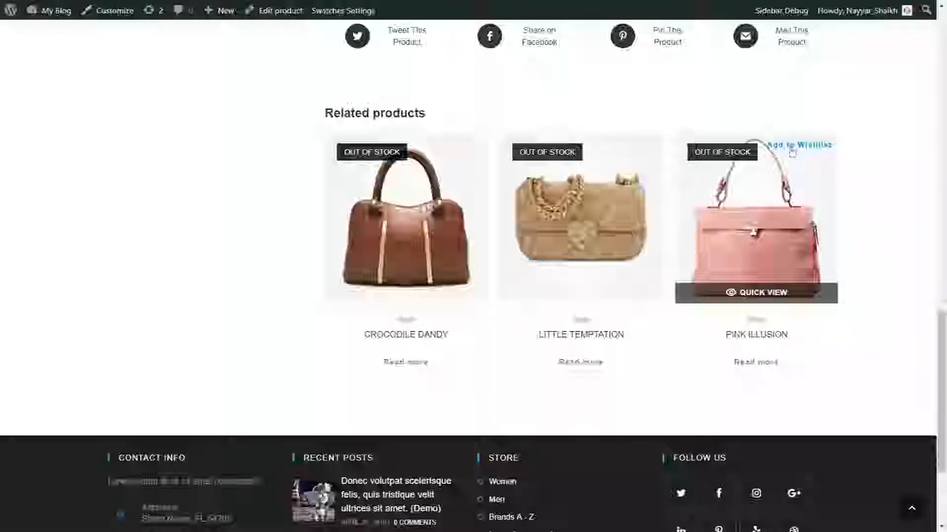
pyautogui.scroll(-3, 876, 335)
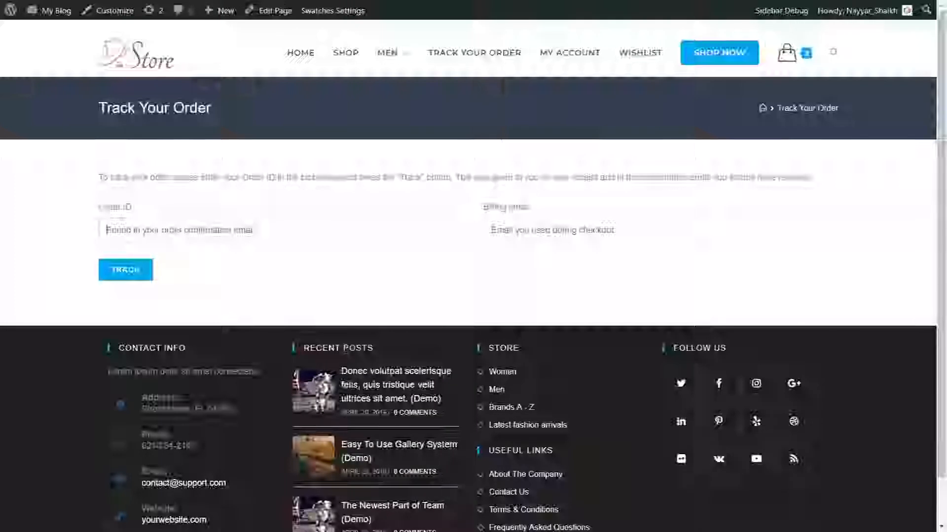
pyautogui.click(185, 232)
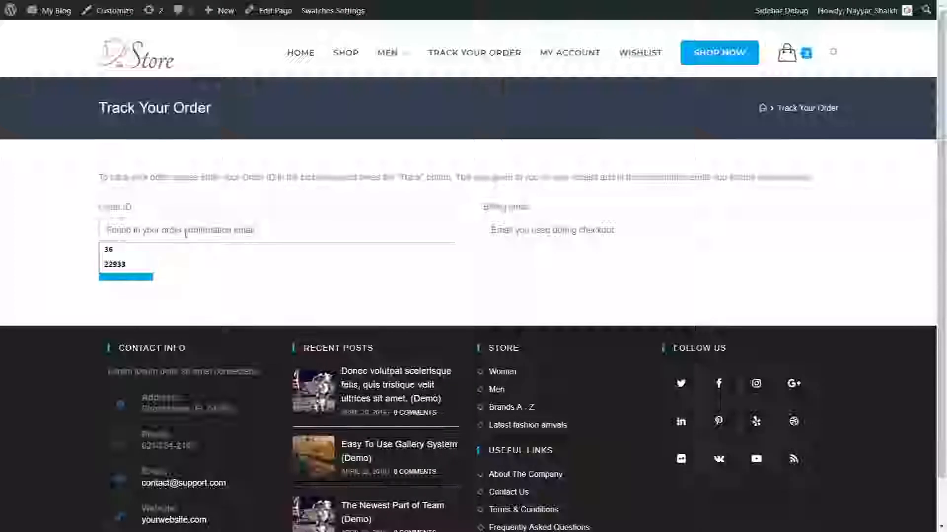
pyautogui.click(162, 265)
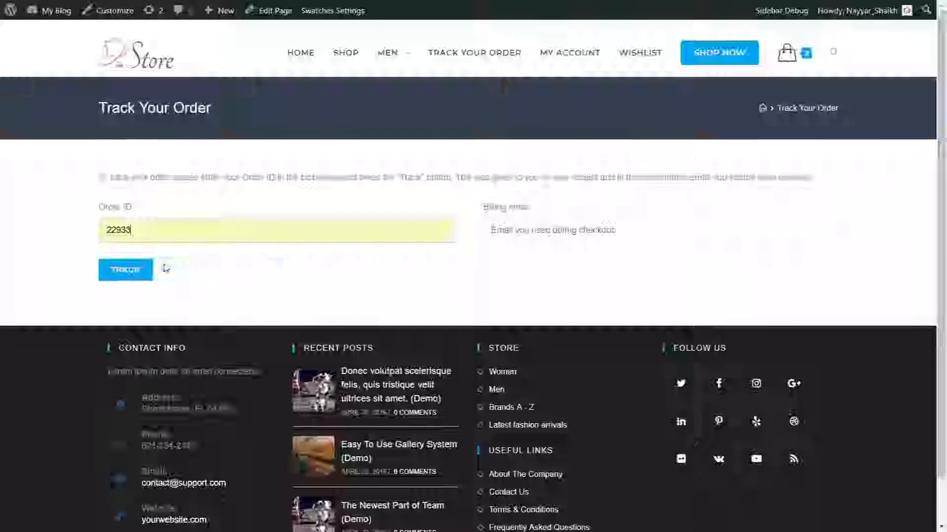
pyautogui.click(506, 235)
pyautogui.click(507, 249)
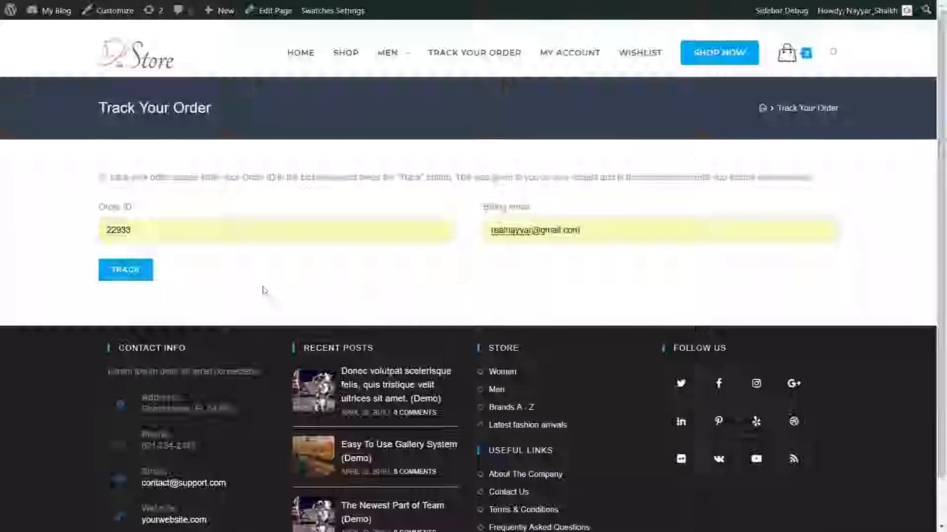
pyautogui.click(111, 280)
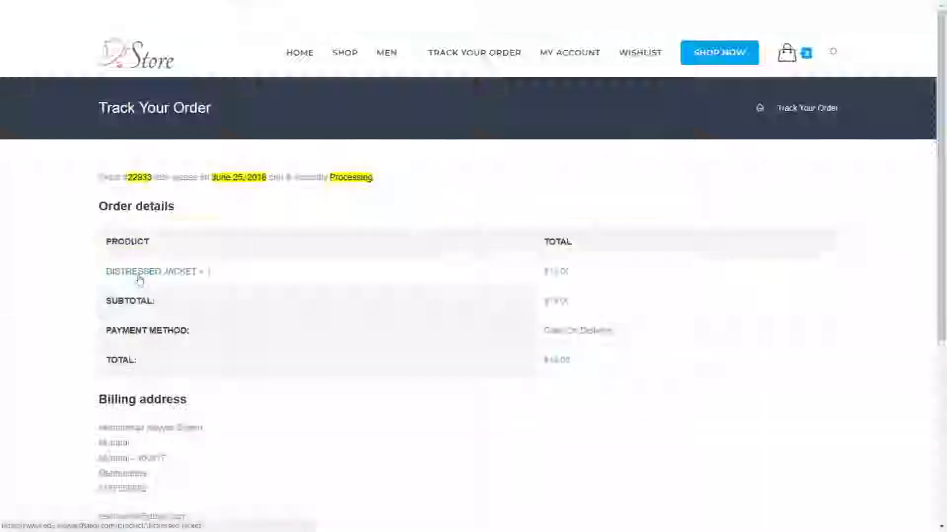
pyautogui.moveTo(118, 177); pyautogui.dragTo(161, 178)
pyautogui.click(170, 196)
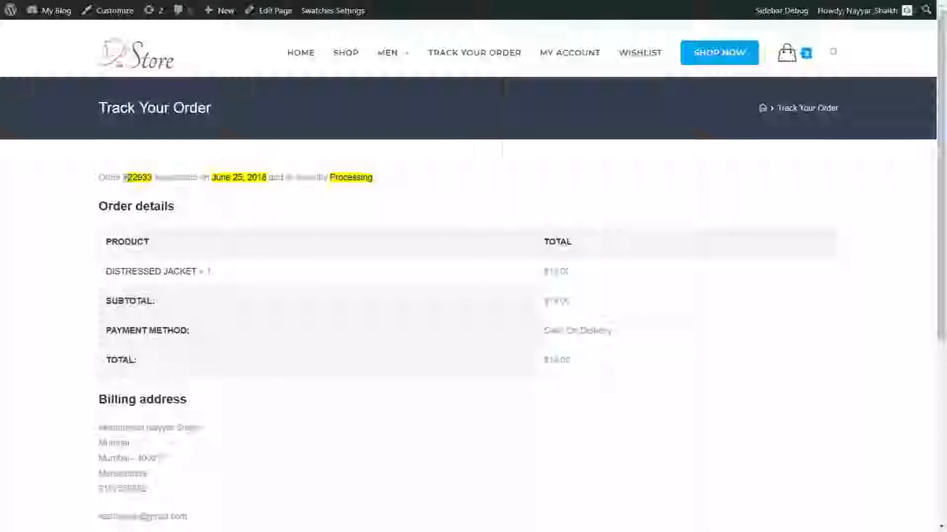
pyautogui.moveTo(123, 178); pyautogui.dragTo(153, 178)
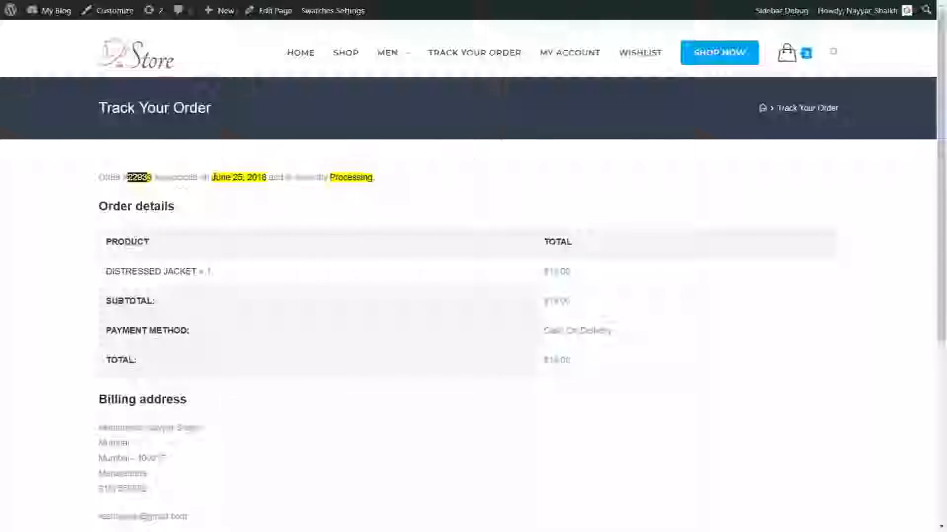
pyautogui.moveTo(252, 179); pyautogui.dragTo(267, 178)
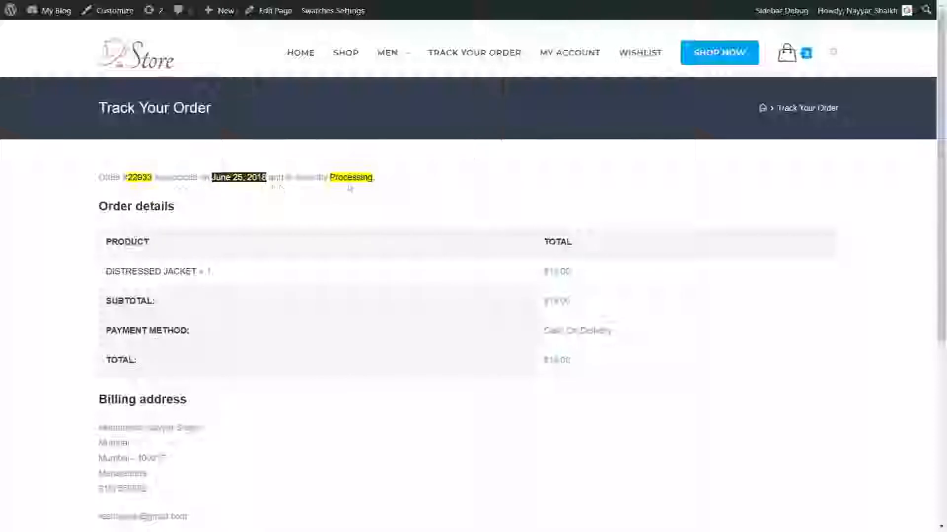
pyautogui.moveTo(376, 179); pyautogui.dragTo(328, 179)
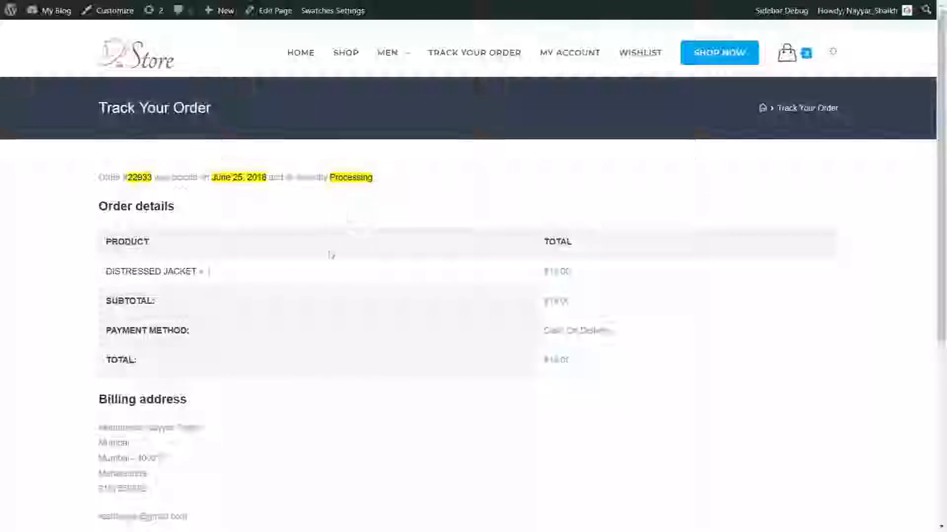
pyautogui.scroll(-1, 296, 246)
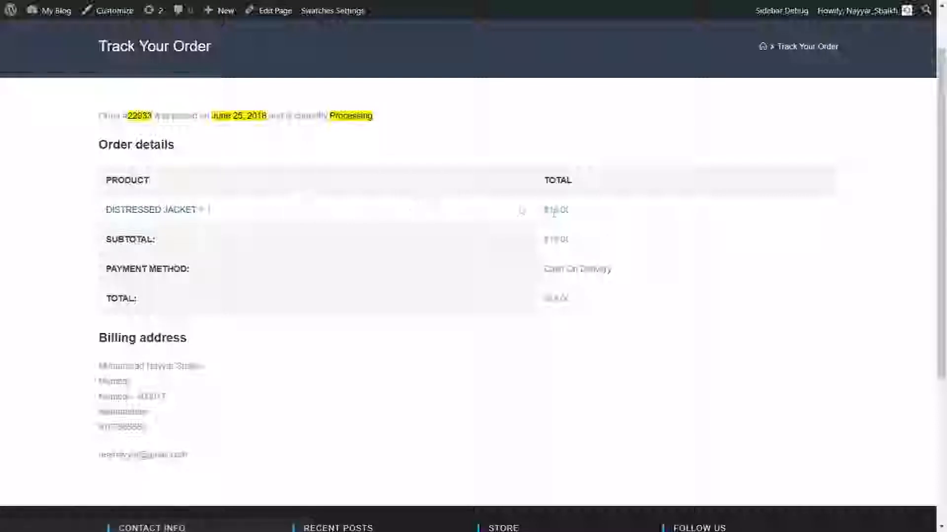
pyautogui.scroll(-2, 377, 334)
pyautogui.moveTo(96, 243); pyautogui.dragTo(177, 294)
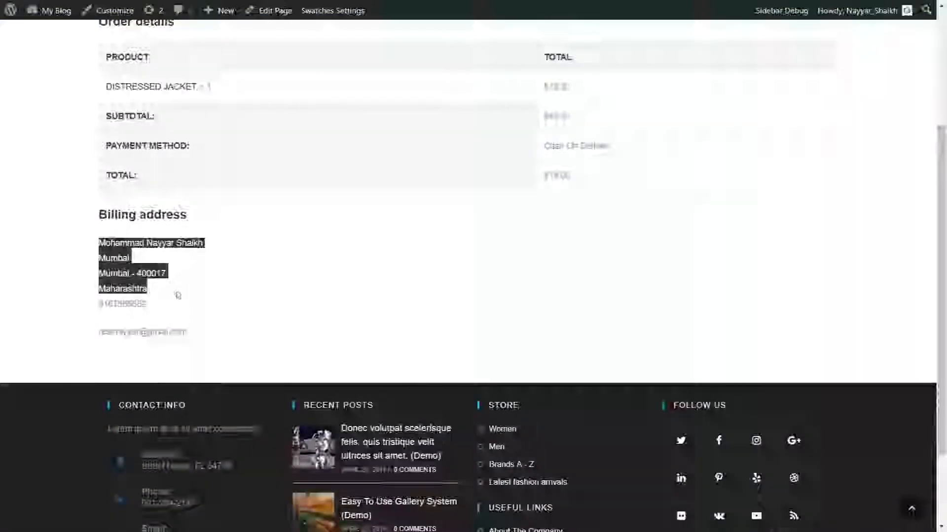
pyautogui.scroll(3, 187, 320)
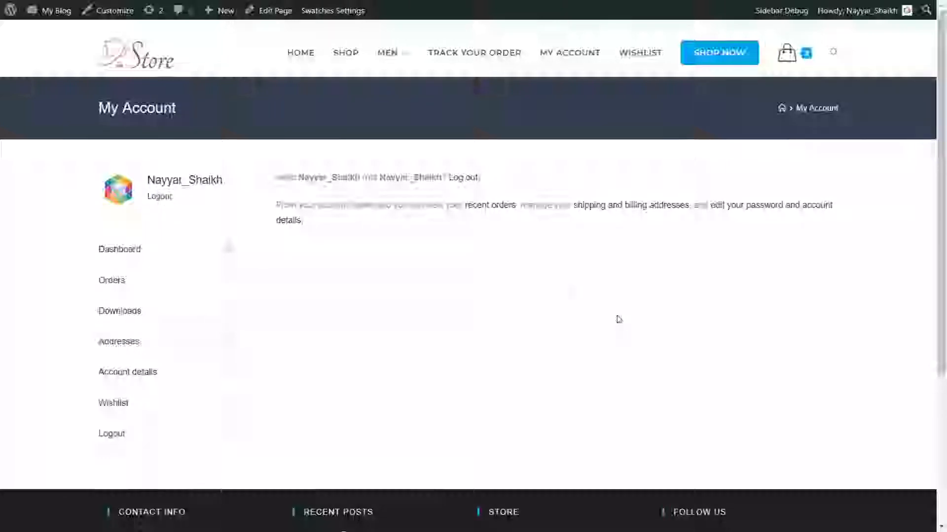
# Check the account's Orders and Downloads pages, then open the Wishlist holding the Distressed Jacket
pyautogui.click(130, 285)
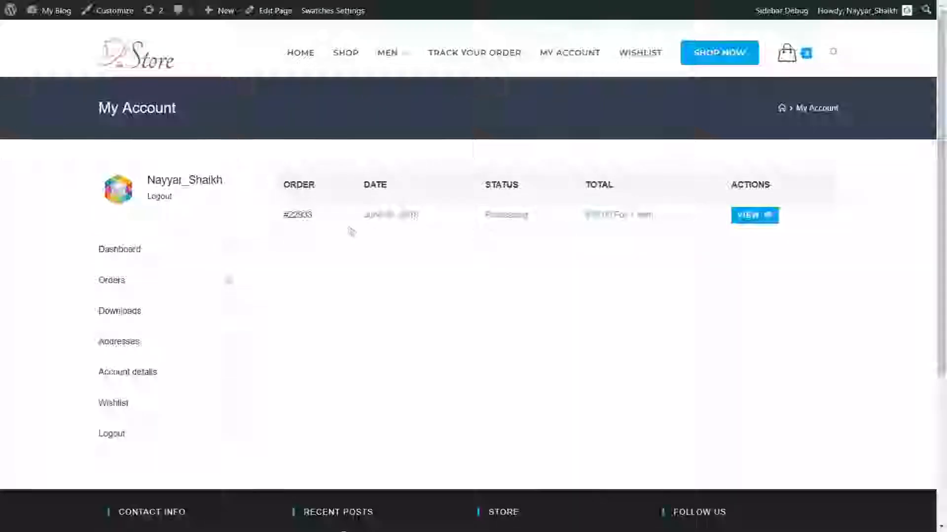
pyautogui.moveTo(286, 217); pyautogui.dragTo(334, 217)
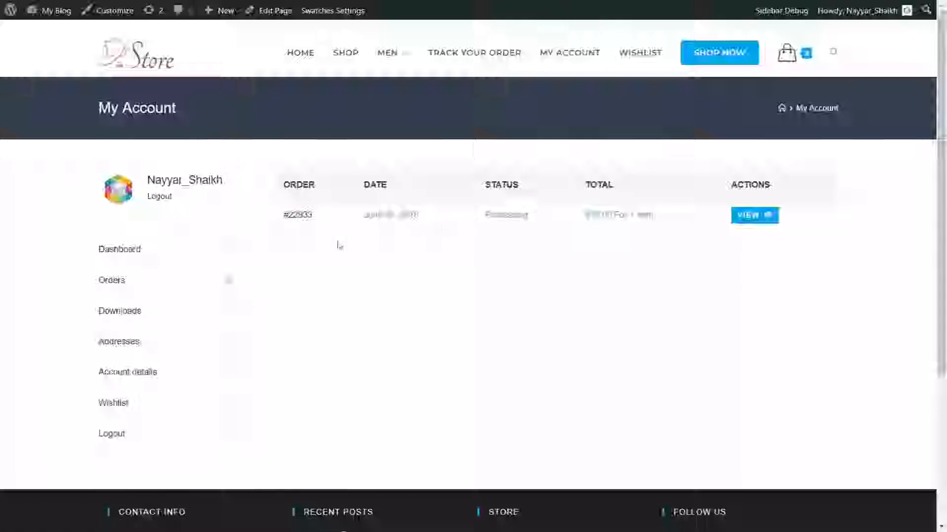
pyautogui.click(131, 313)
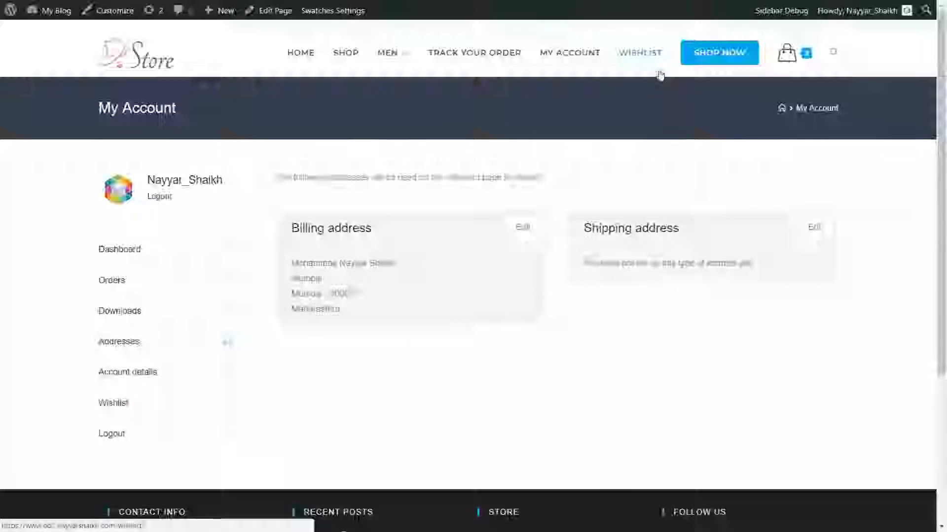
pyautogui.click(640, 52)
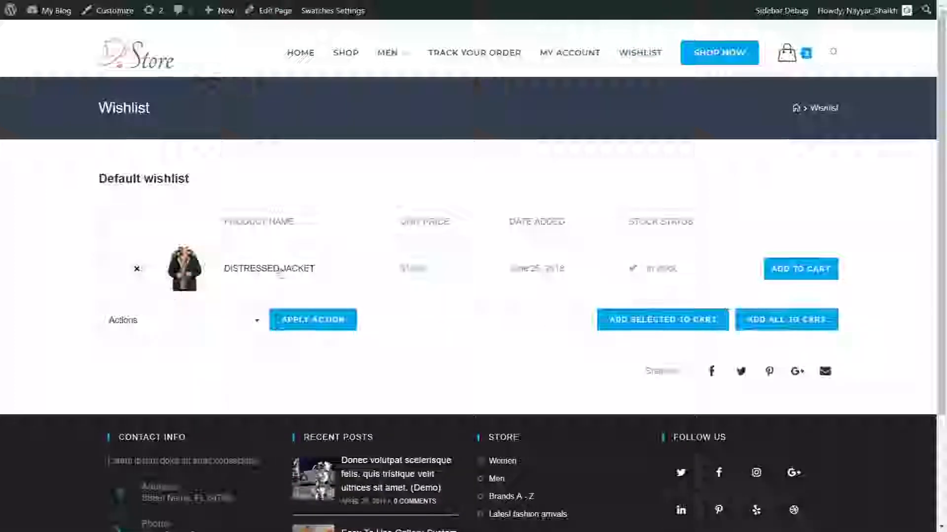
# Add the selected wishlist item, the Ant Studded Collar Shirt, to the shopping cart
pyautogui.click(183, 325)
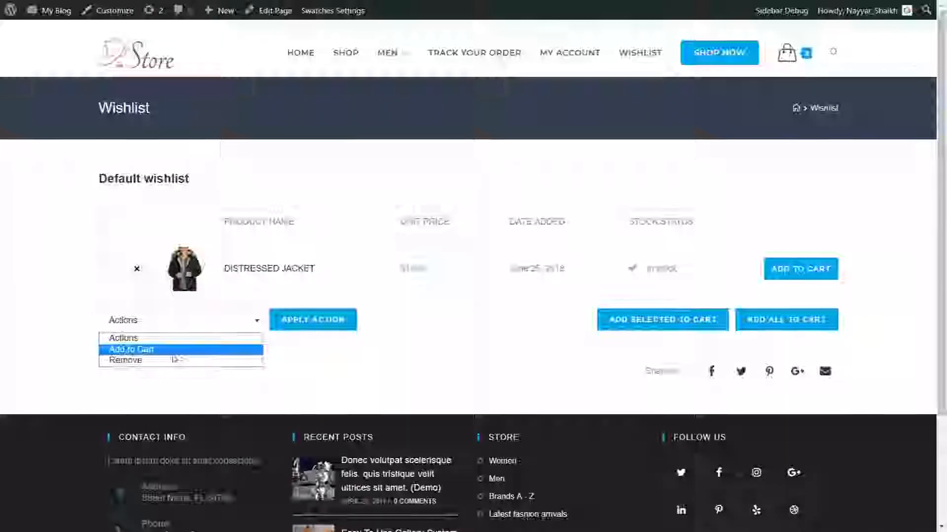
pyautogui.click(361, 354)
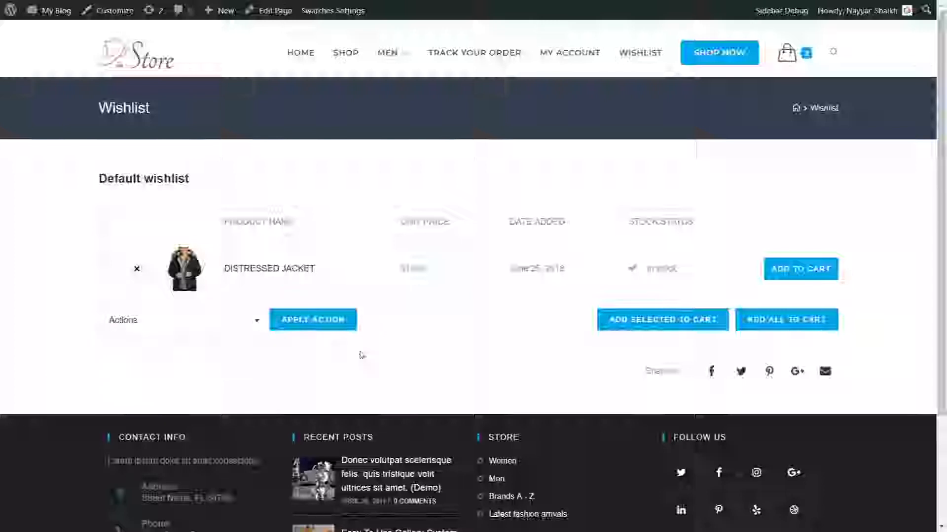
pyautogui.click(606, 314)
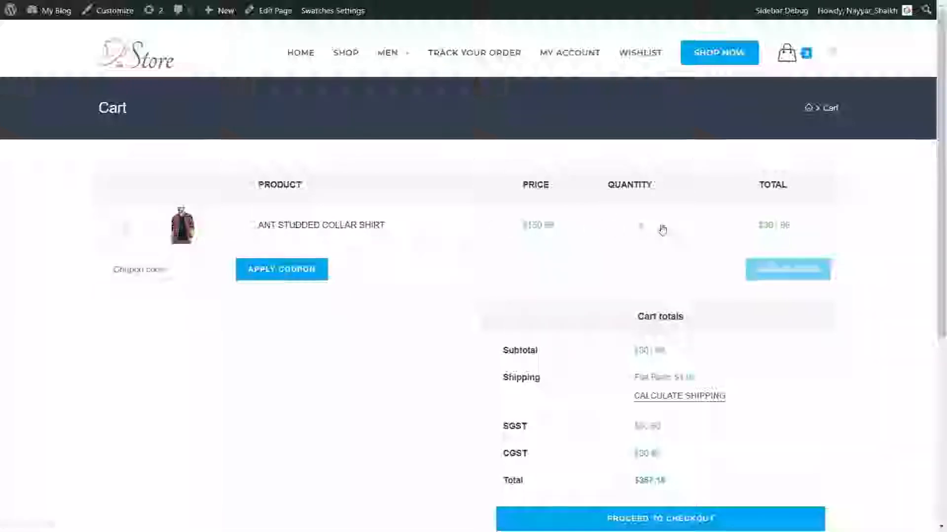
# Highlight the $150.99 product price and the cart subtotal, dismissing the Windows update notice
pyautogui.moveTo(524, 229); pyautogui.dragTo(554, 228)
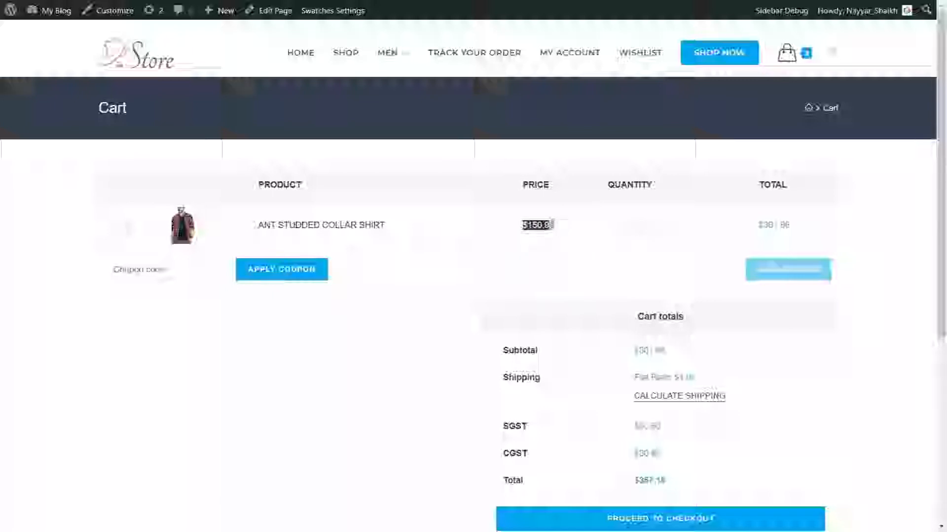
pyautogui.click(554, 232)
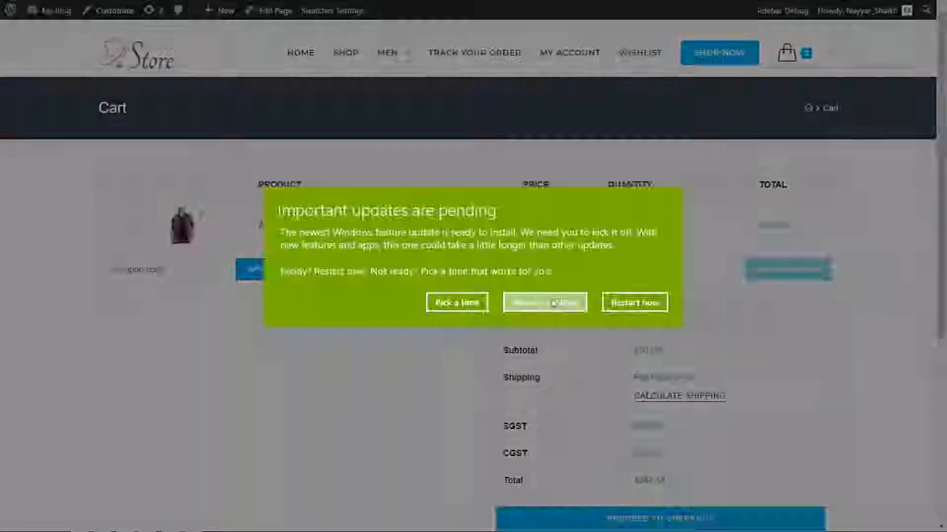
pyautogui.click(553, 303)
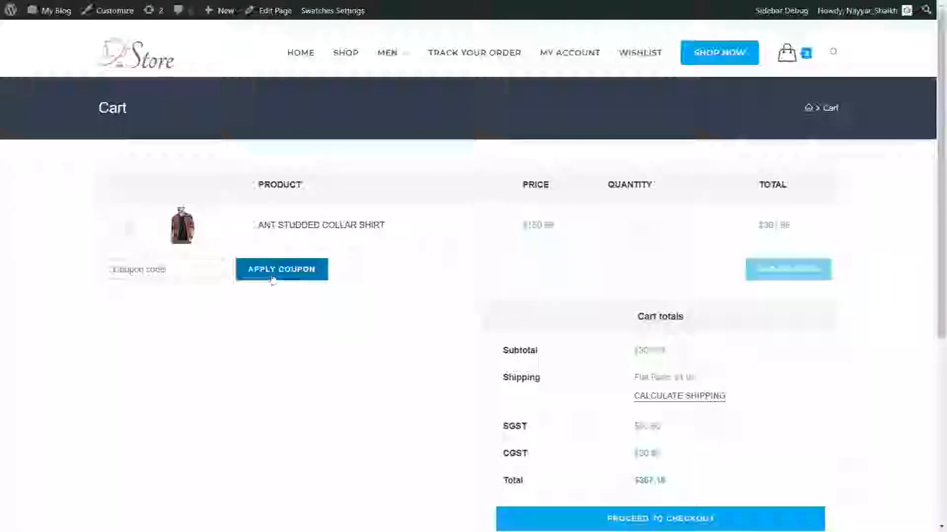
pyautogui.scroll(-3, 932, 273)
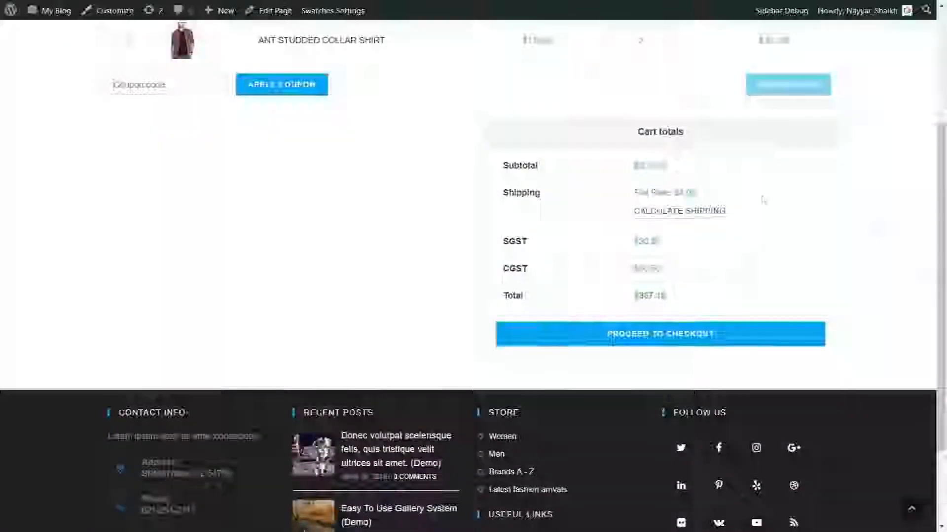
pyautogui.moveTo(634, 171); pyautogui.dragTo(683, 172)
pyautogui.click(683, 171)
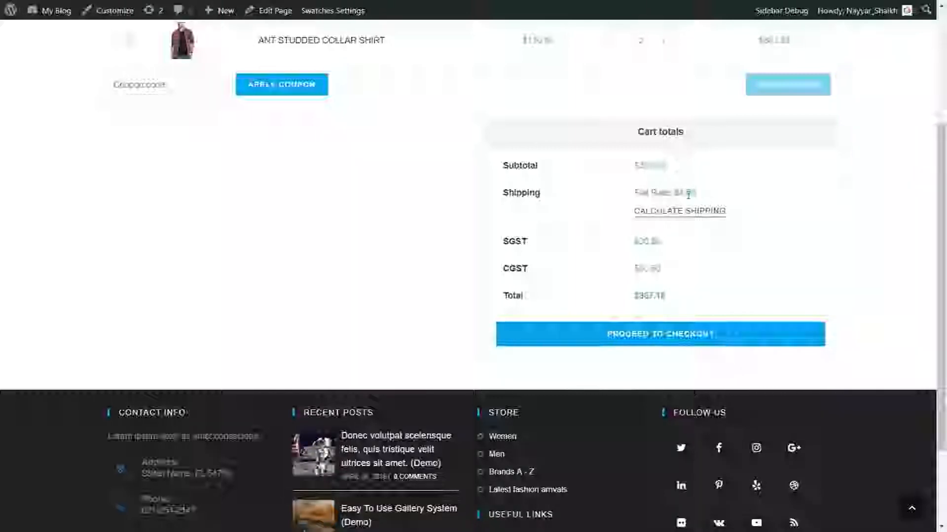
# Highlight the $4.00 flat-rate shipping, the SGST and CGST amounts, and the $367.18 total
pyautogui.moveTo(697, 192); pyautogui.dragTo(672, 193)
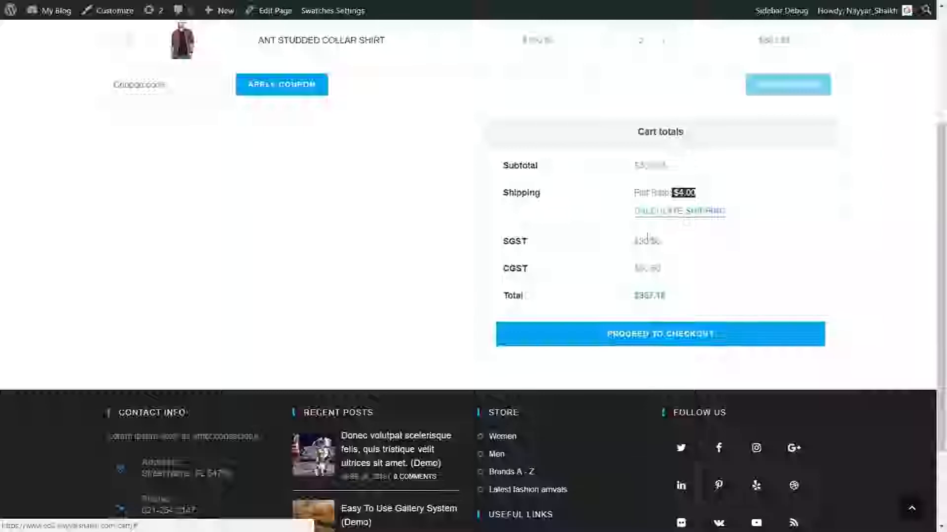
pyautogui.moveTo(497, 241)
pyautogui.mouseDown()
pyautogui.moveTo(531, 270)
pyautogui.moveTo(495, 247)
pyautogui.mouseUp()
pyautogui.click(531, 270)
pyautogui.click(512, 241)
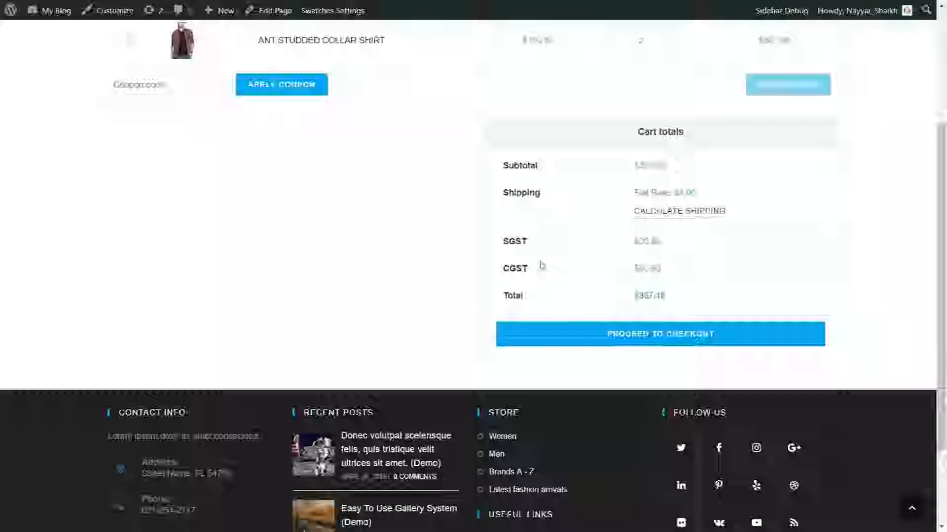
pyautogui.moveTo(671, 242); pyautogui.dragTo(633, 242)
pyautogui.moveTo(664, 270); pyautogui.dragTo(632, 270)
pyautogui.moveTo(503, 242); pyautogui.dragTo(528, 270)
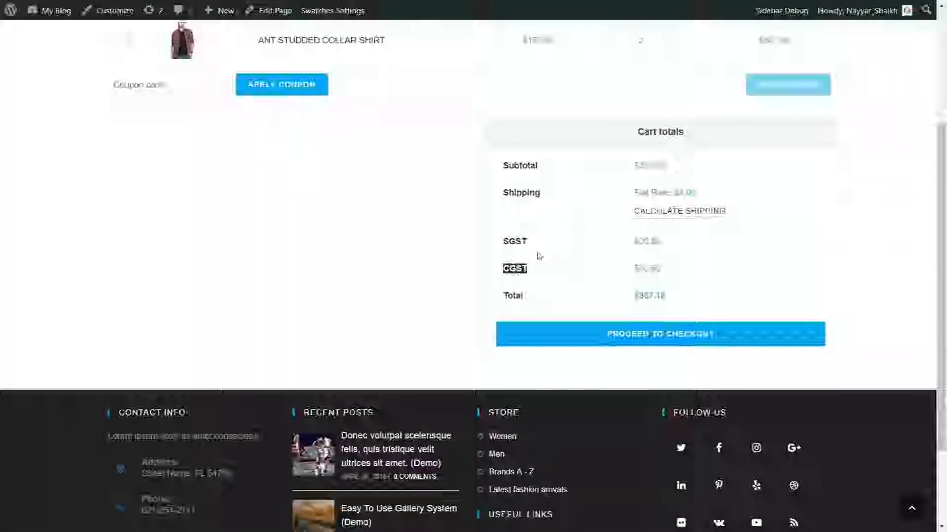
pyautogui.moveTo(673, 295); pyautogui.dragTo(633, 298)
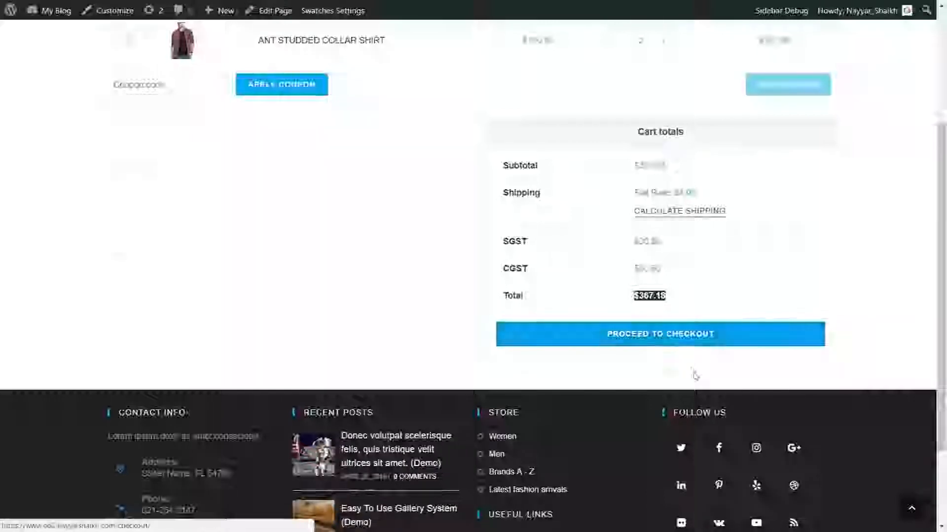
pyautogui.scroll(3, 753, 431)
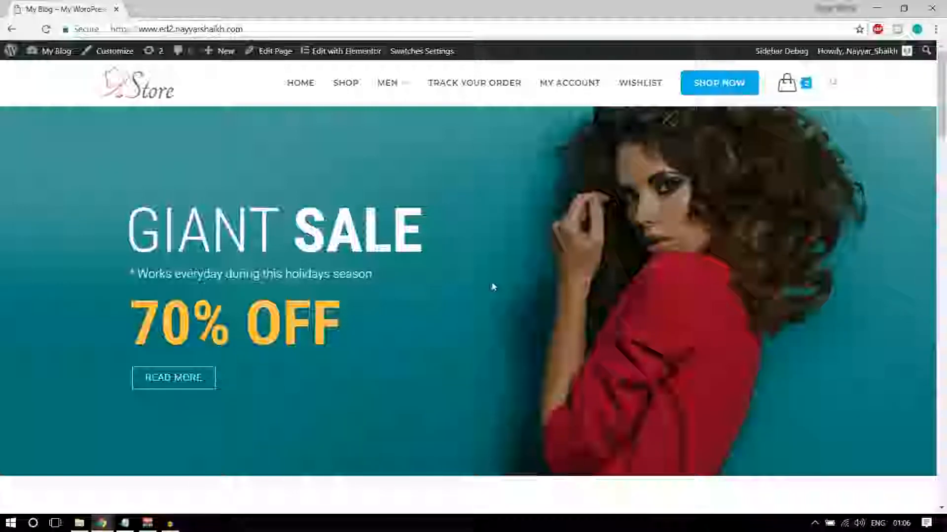
pyautogui.scroll(-5, 511, 281)
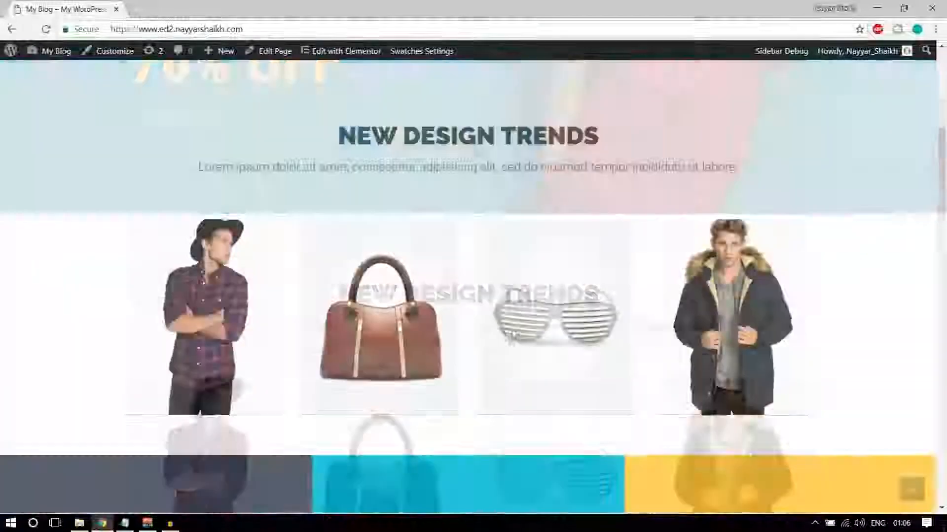
pyautogui.scroll(12, 512, 380)
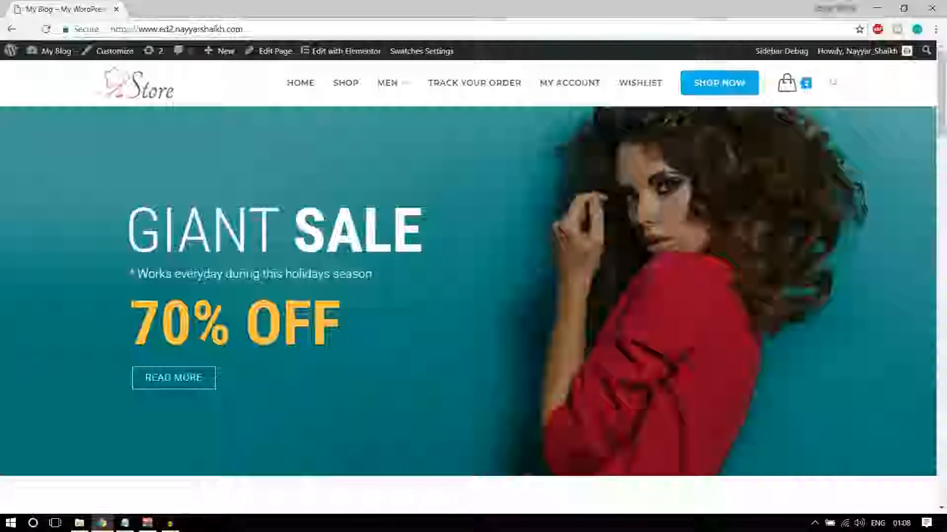
# In a new tab, go to bloggdude.com/tmd and scroll through the TMDHosting cloud plans
pyautogui.click(141, 9)
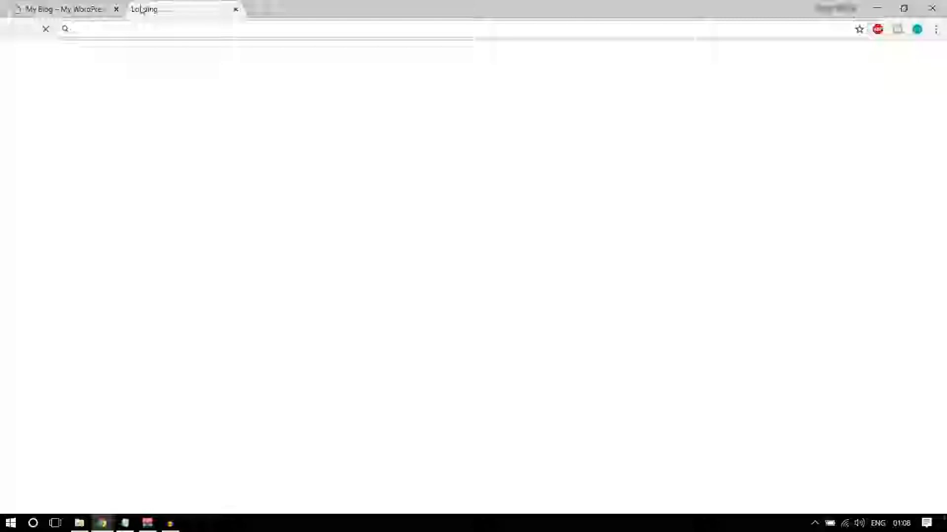
pyautogui.write('bloggdude.com')
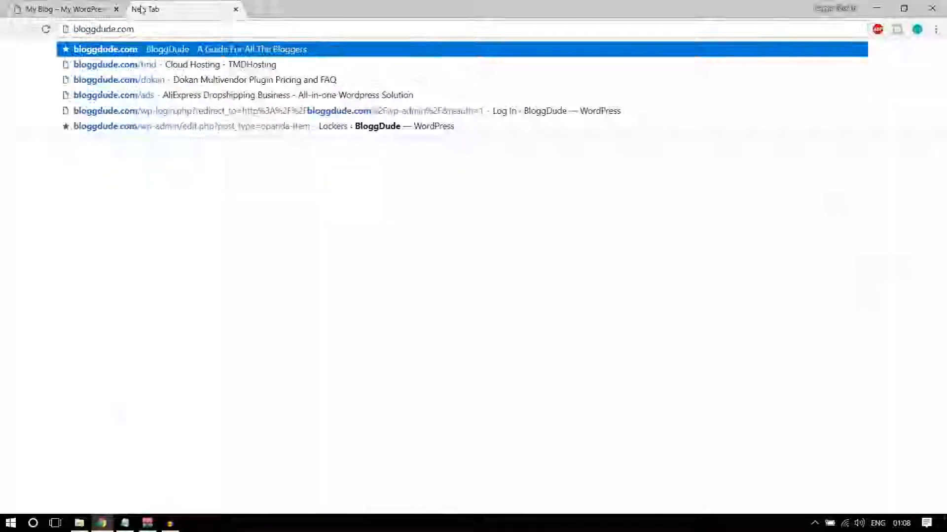
pyautogui.write('/tmd')
pyautogui.press('Return')
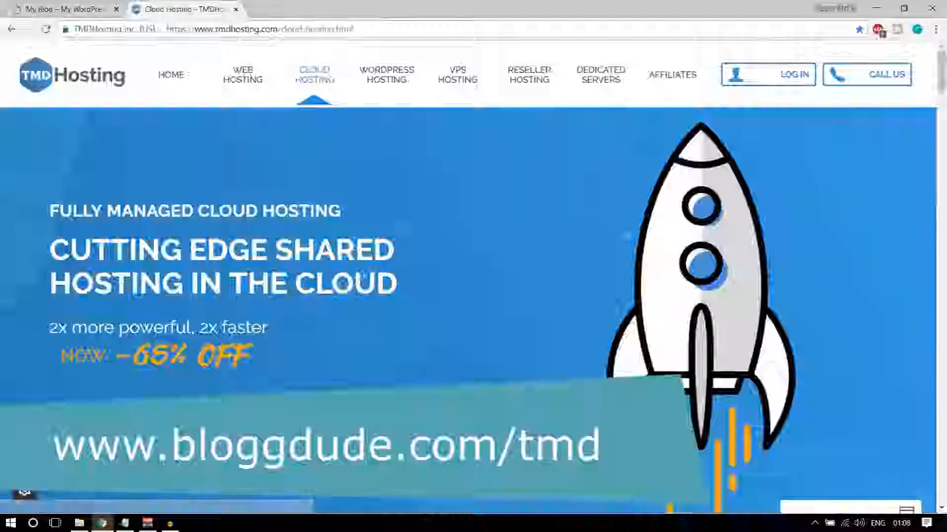
pyautogui.scroll(-10, 358, 317)
pyautogui.scroll(10, 358, 317)
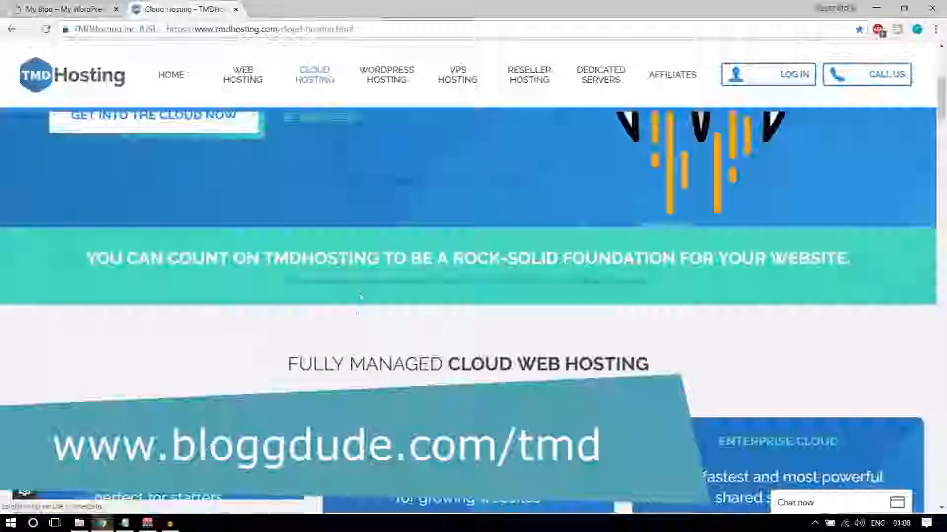
pyautogui.scroll(-5, 358, 320)
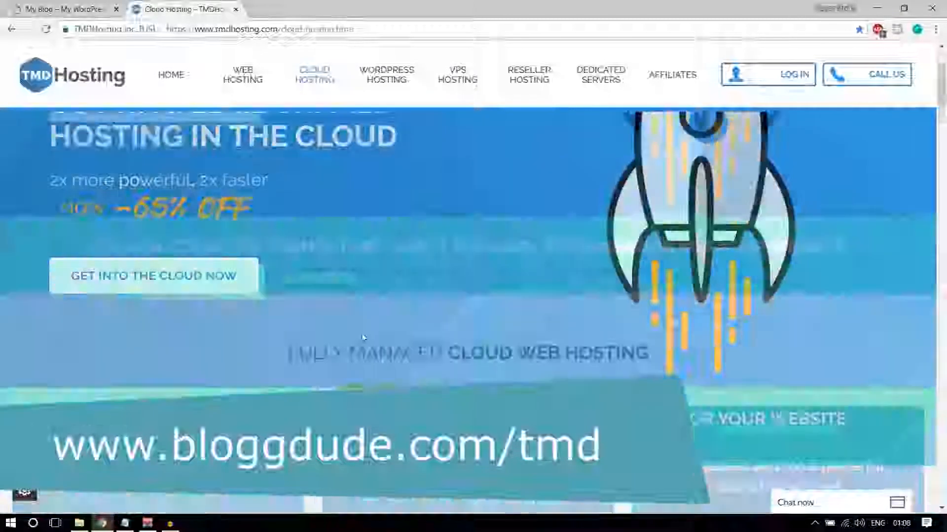
pyautogui.scroll(-2, 362, 338)
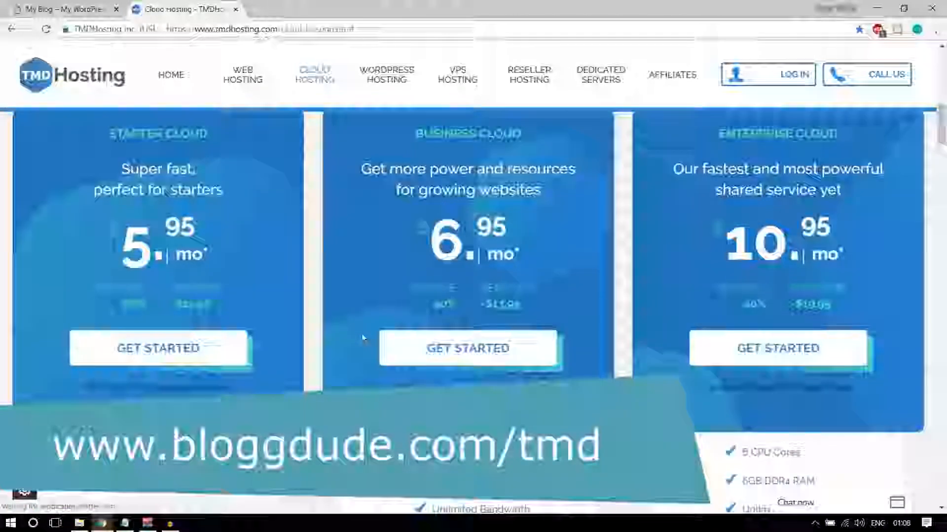
pyautogui.scroll(1, 365, 343)
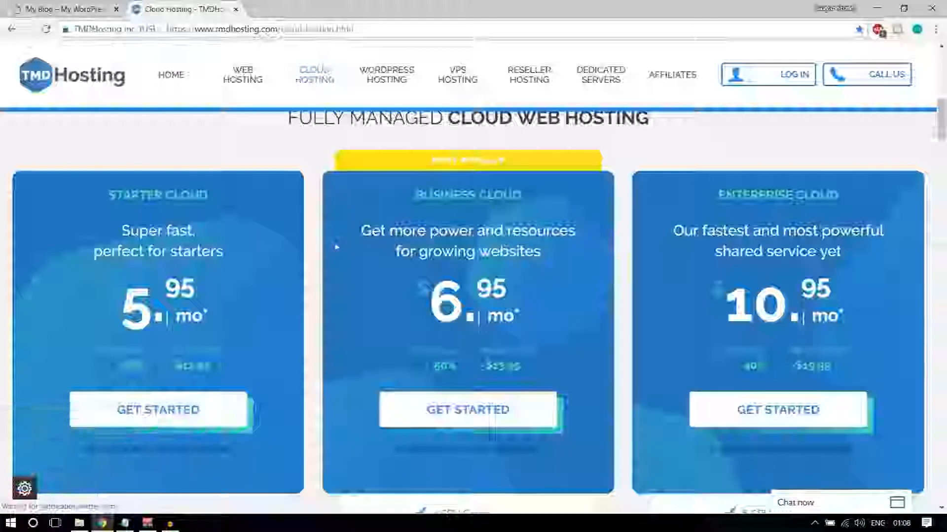
# Point out the cloud-hosting.html page path and the Starter Cloud 5.95 price, then bring up Web Hosting link options
pyautogui.moveTo(353, 28); pyautogui.dragTo(279, 28)
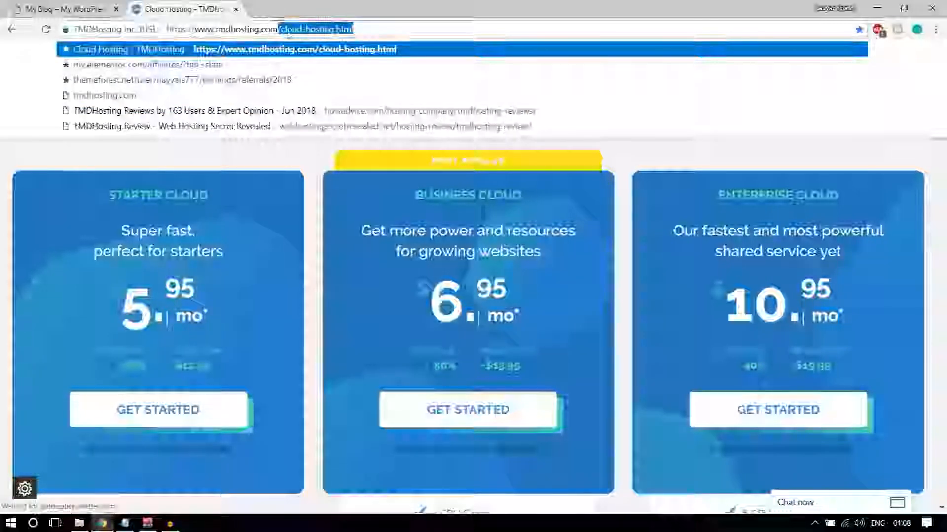
pyautogui.click(330, 247)
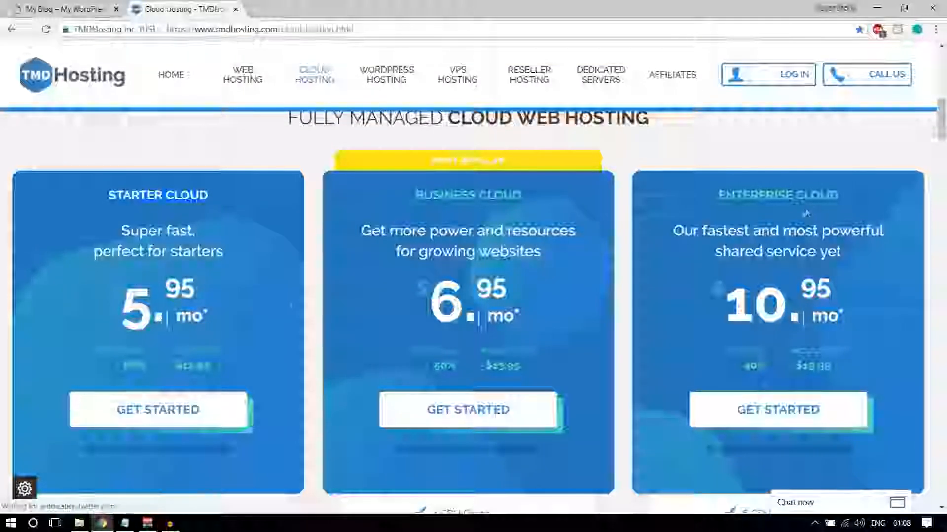
pyautogui.moveTo(119, 308); pyautogui.dragTo(220, 316)
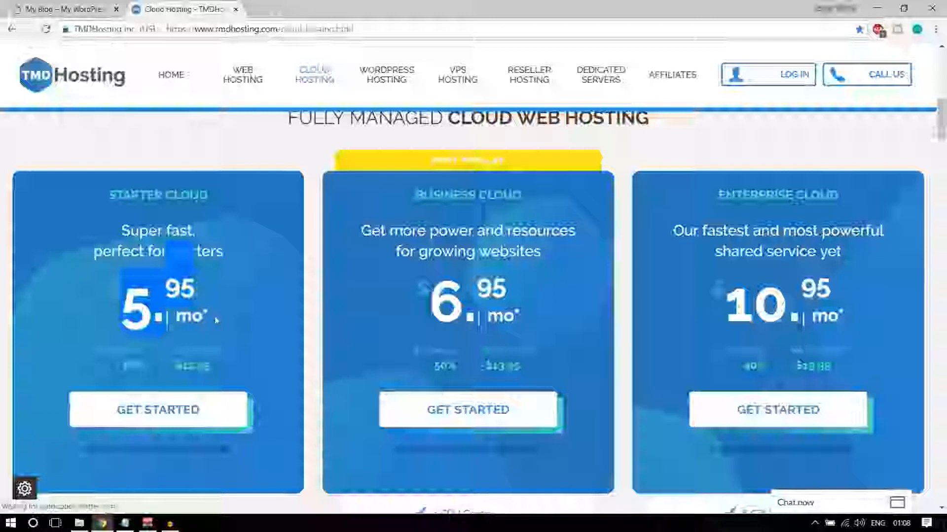
pyautogui.click(219, 309)
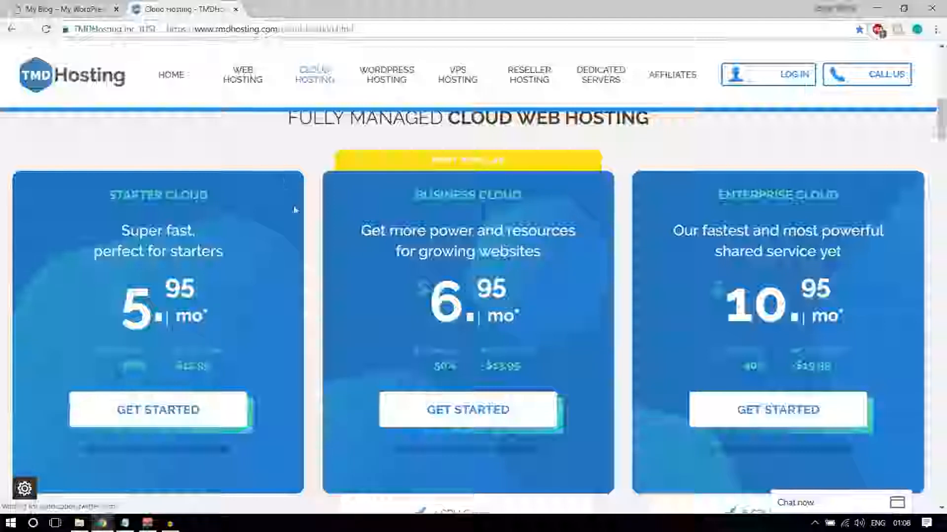
pyautogui.rightClick(238, 87)
pyautogui.click(248, 91)
pyautogui.click(289, 10)
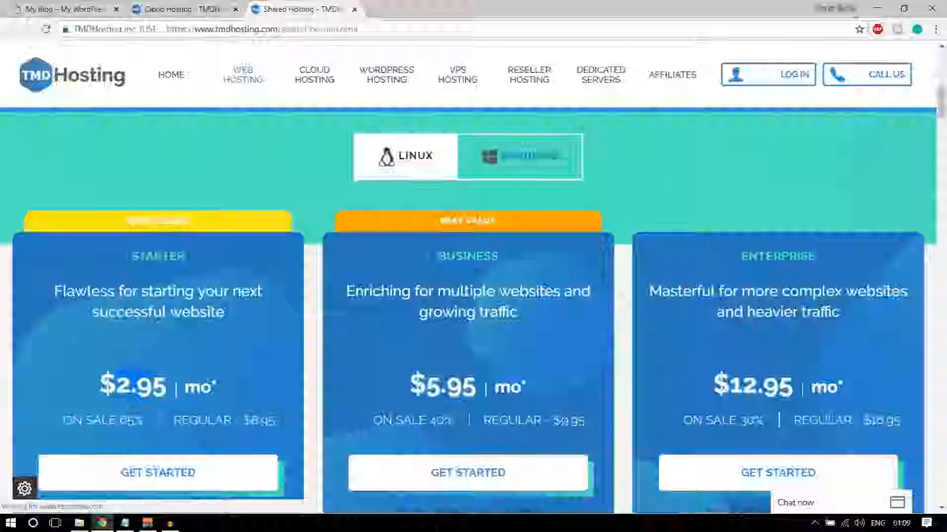
pyautogui.scroll(-1, 203, 380)
pyautogui.scroll(-6, 203, 379)
pyautogui.scroll(-5, 165, 360)
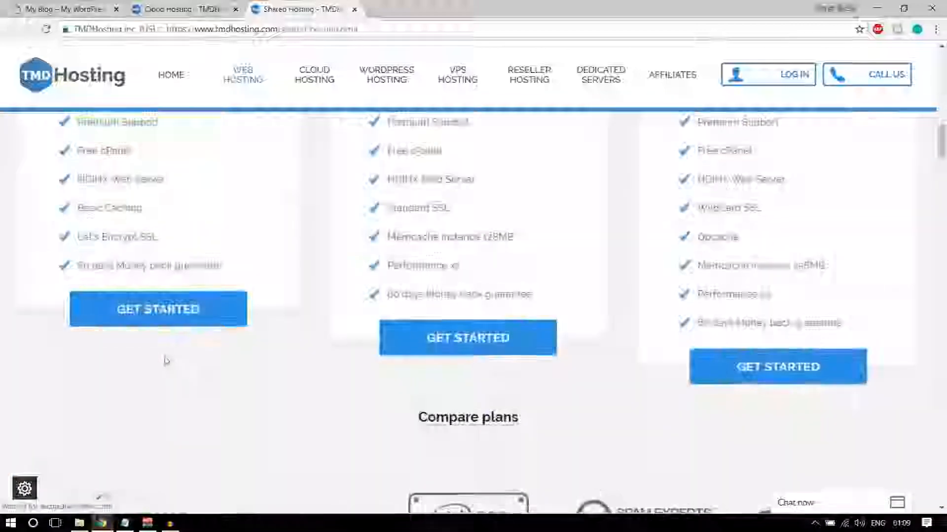
pyautogui.scroll(9, 166, 362)
pyautogui.scroll(5, 166, 363)
pyautogui.scroll(-5, 220, 353)
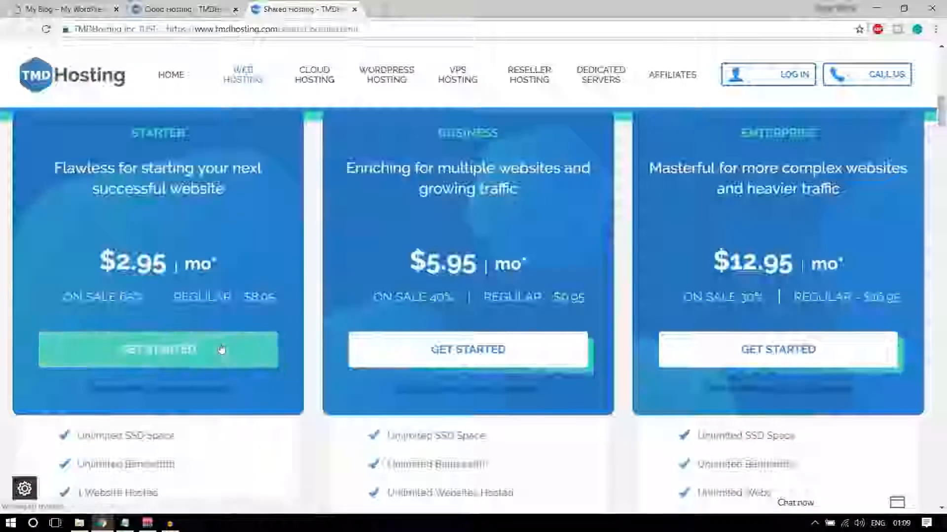
pyautogui.scroll(3, 218, 355)
pyautogui.scroll(-3, 255, 194)
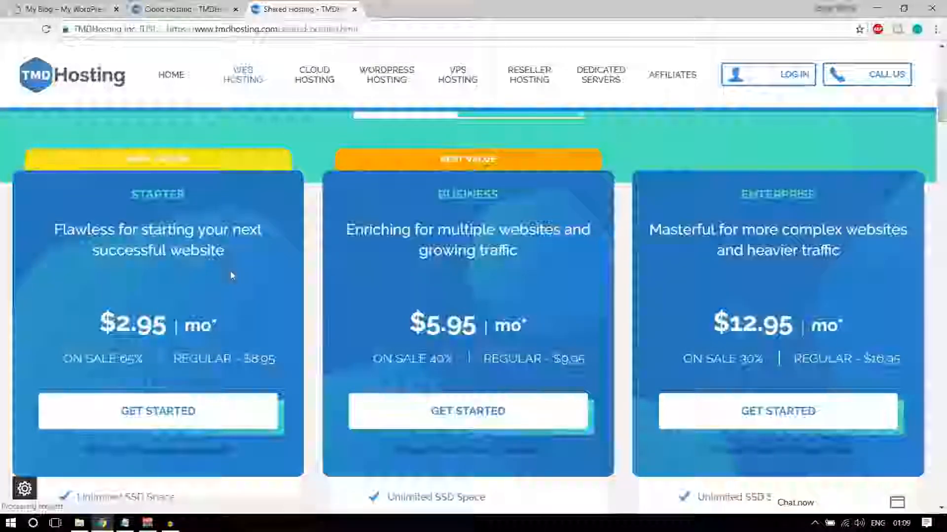
pyautogui.scroll(-1, 230, 278)
pyautogui.scroll(2, 255, 136)
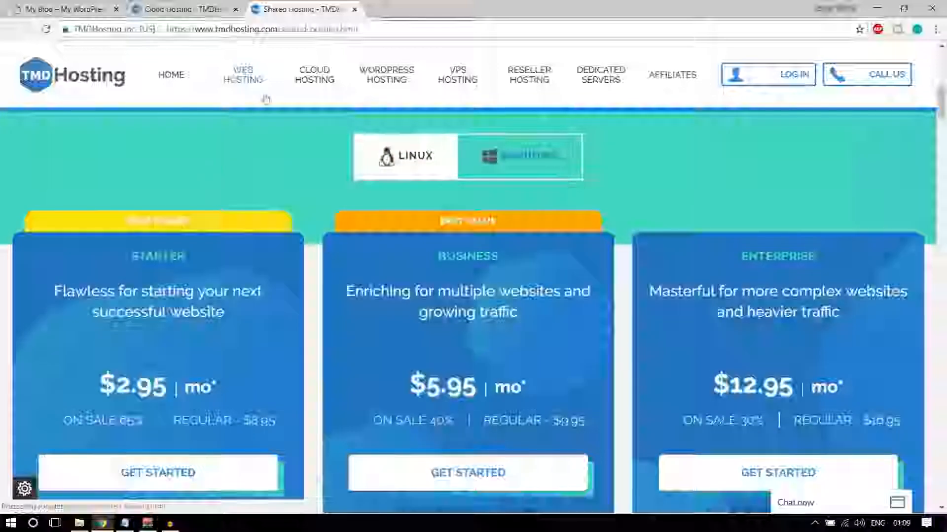
pyautogui.scroll(-1, 255, 136)
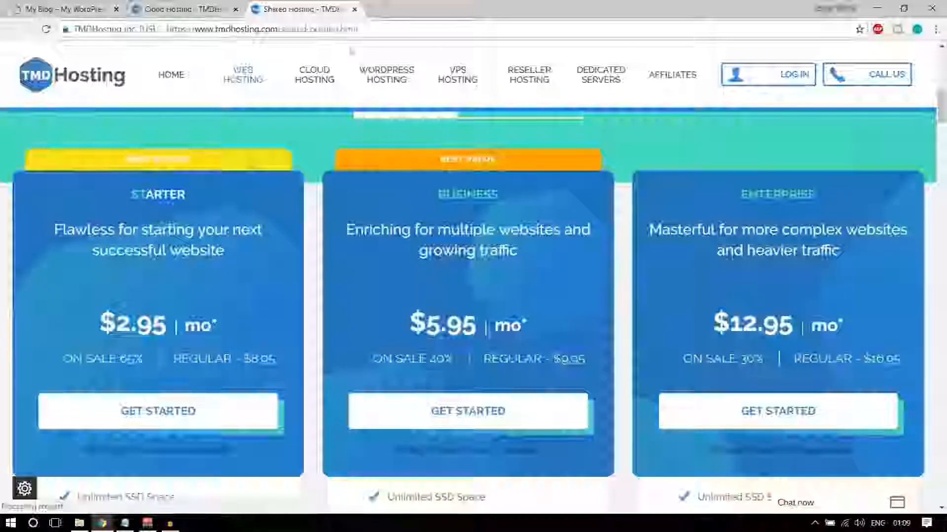
pyautogui.click(354, 9)
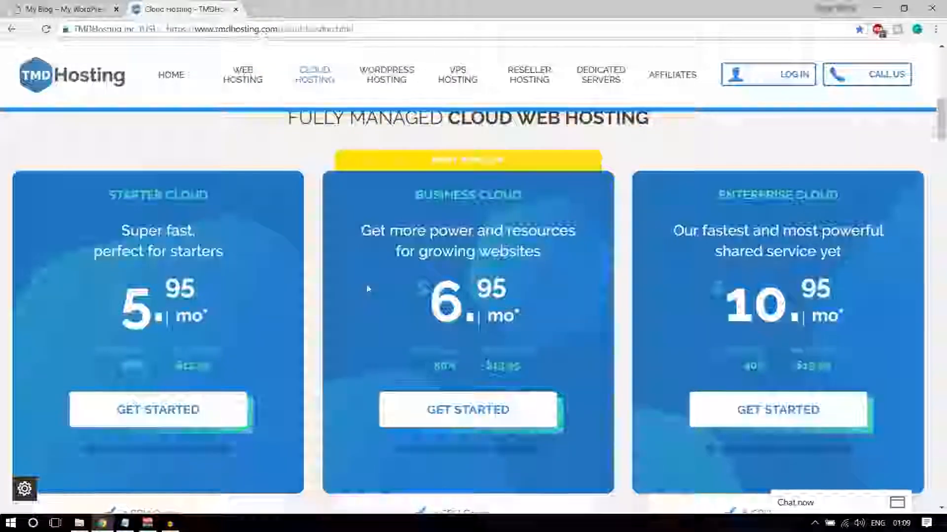
# Close the sales chat popup and highlight the top plan's 6 CPU Cores and 6GB DDR4 RAM
pyautogui.scroll(-1, 368, 288)
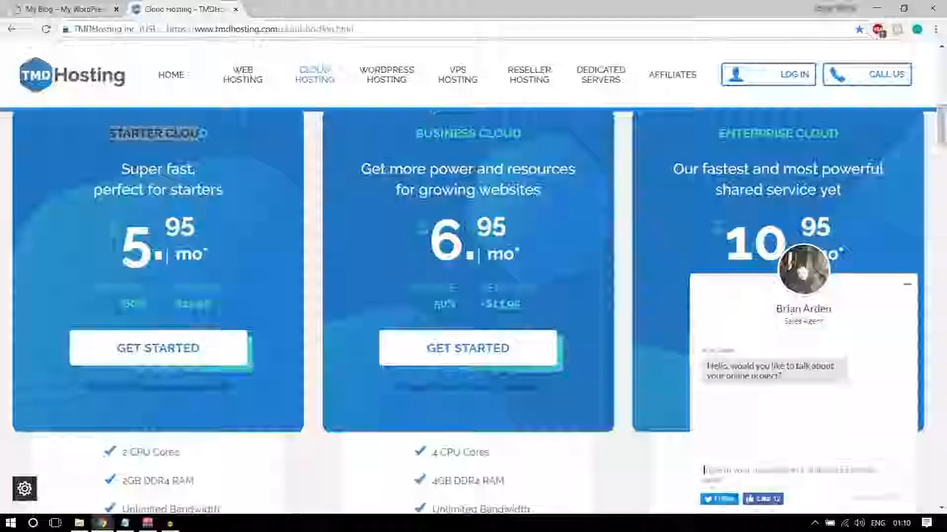
pyautogui.click(907, 286)
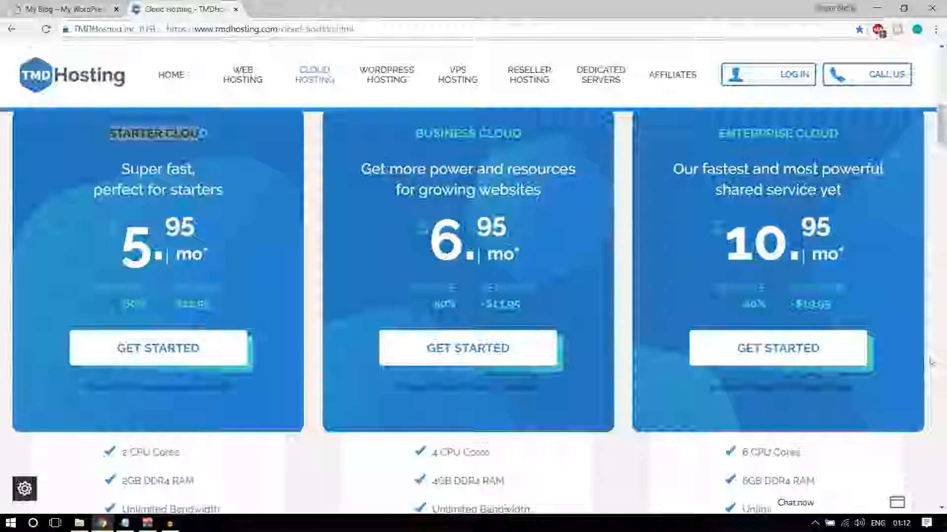
pyautogui.scroll(-6, 931, 369)
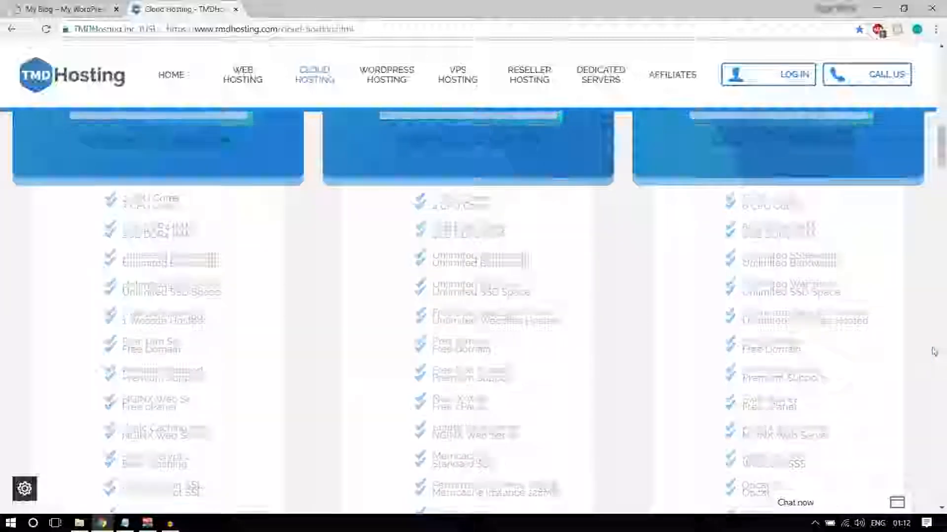
pyautogui.moveTo(741, 144); pyautogui.dragTo(817, 147)
pyautogui.moveTo(740, 173); pyautogui.dragTo(836, 174)
pyautogui.click(837, 174)
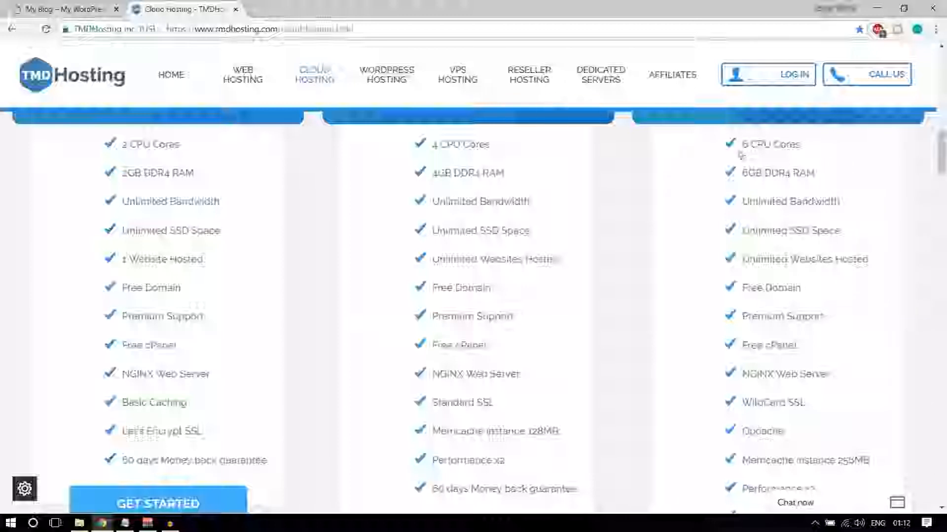
pyautogui.moveTo(740, 144); pyautogui.dragTo(825, 143)
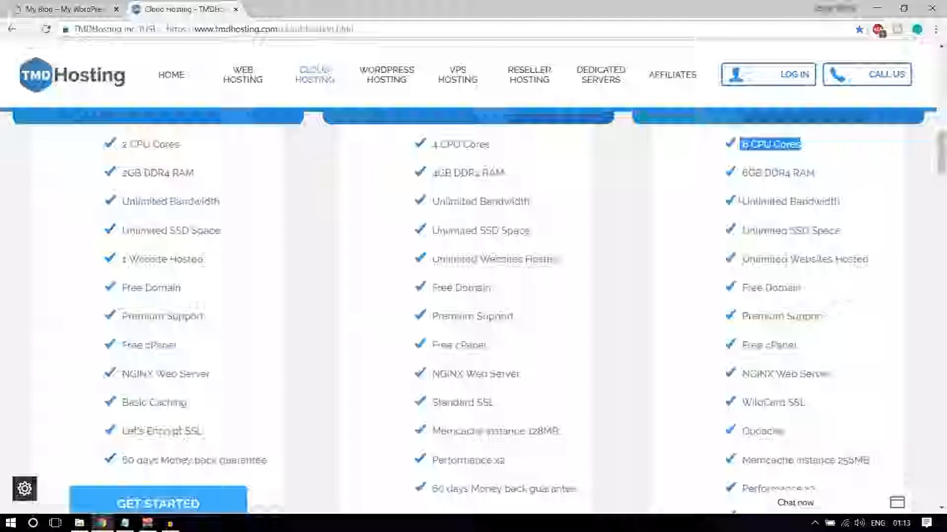
pyautogui.moveTo(743, 201); pyautogui.dragTo(848, 202)
pyautogui.click(855, 204)
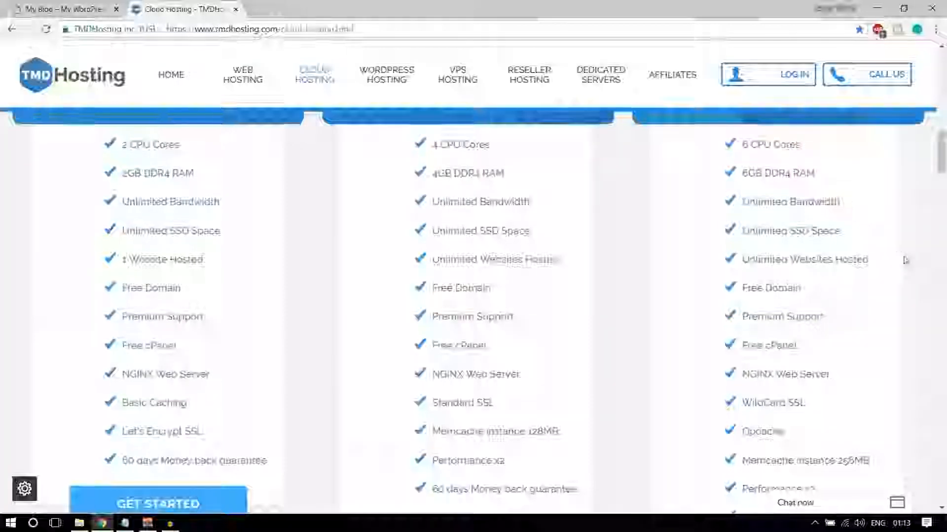
pyautogui.scroll(3, 905, 260)
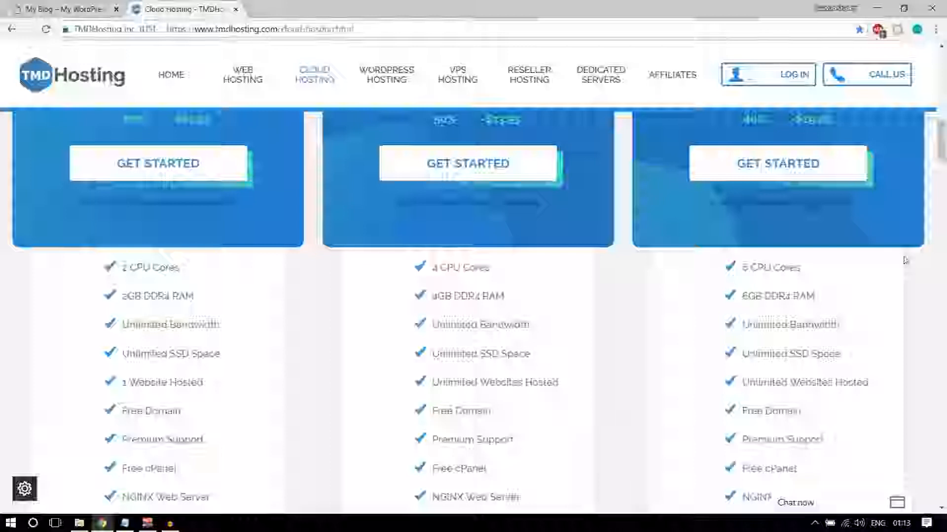
pyautogui.scroll(-1, 857, 331)
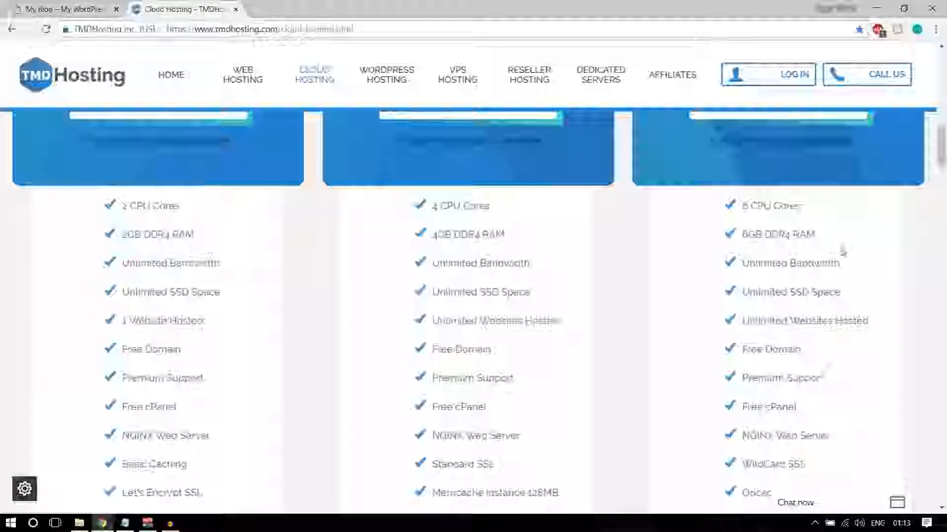
pyautogui.moveTo(841, 263); pyautogui.dragTo(742, 264)
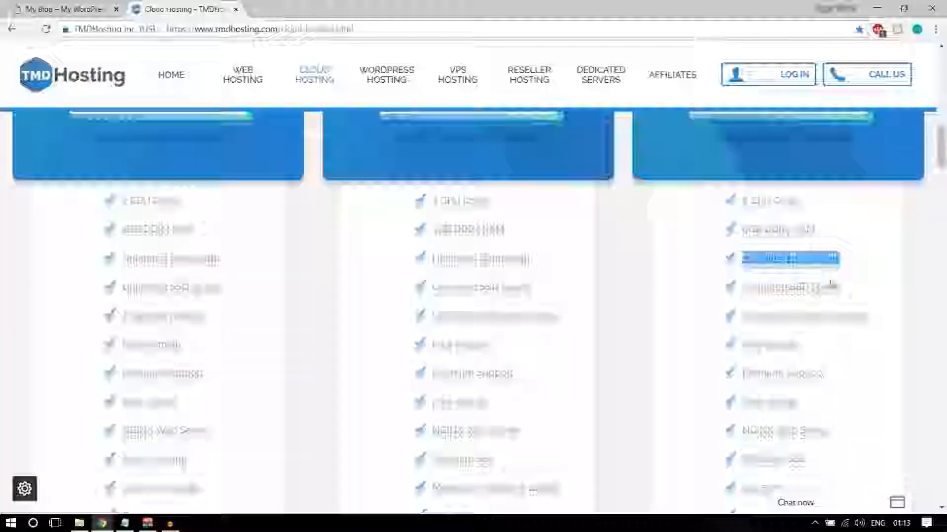
pyautogui.scroll(-2, 742, 264)
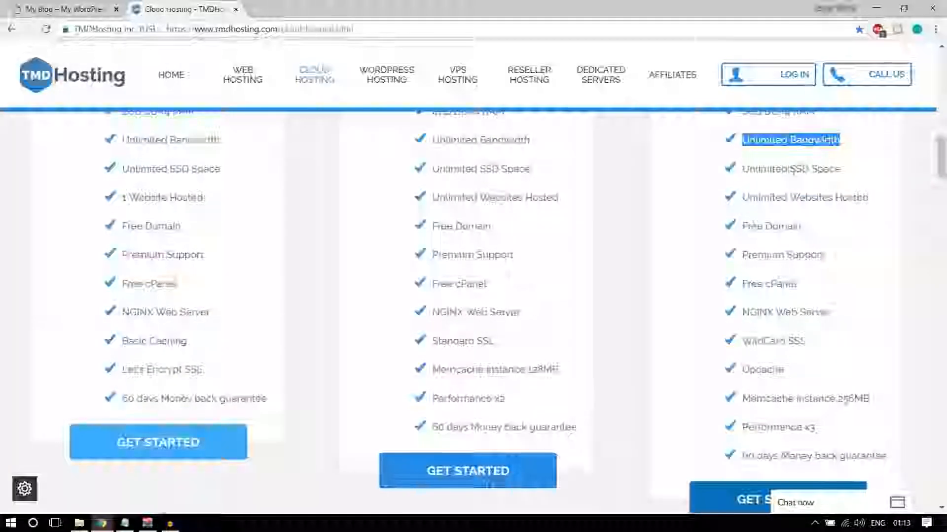
pyautogui.moveTo(790, 169); pyautogui.dragTo(844, 170)
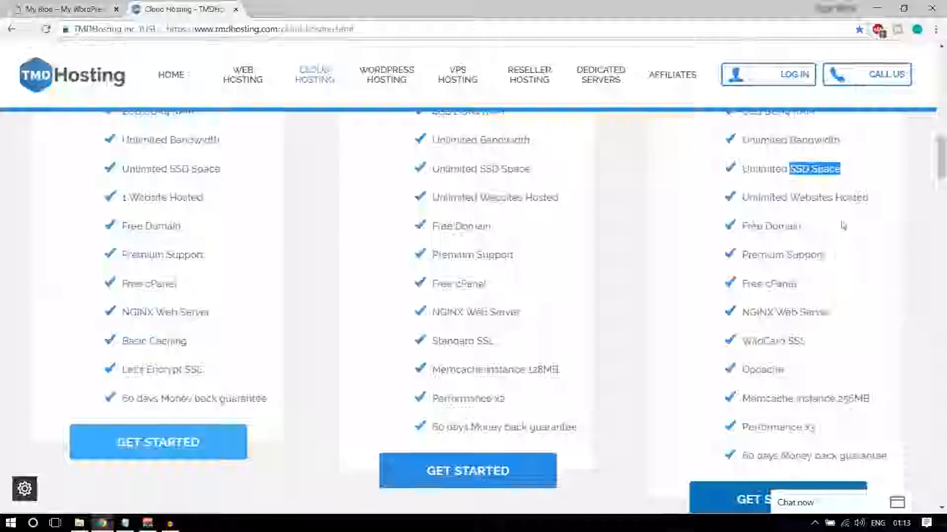
# In a new tab, search Google for 'ssd vs hdd web hosting'
pyautogui.click(264, 7)
pyautogui.write('ssd')
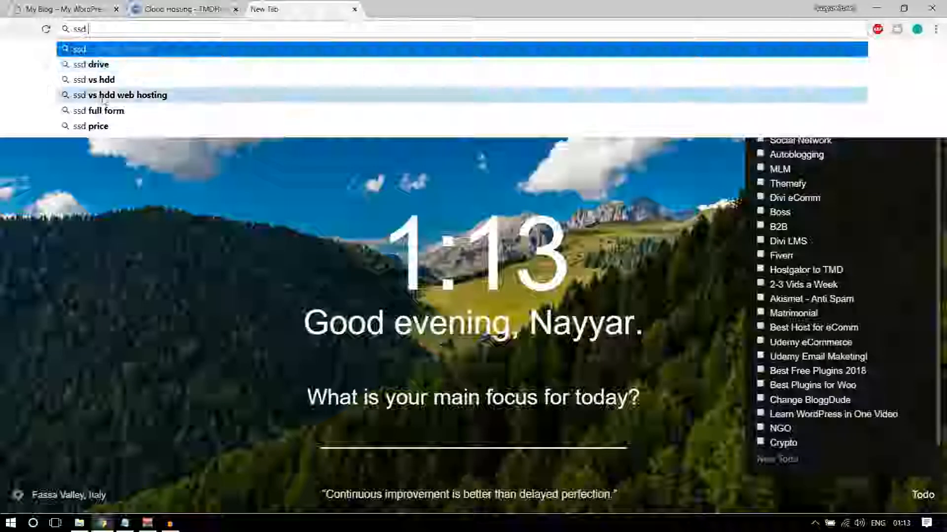
pyautogui.click(104, 99)
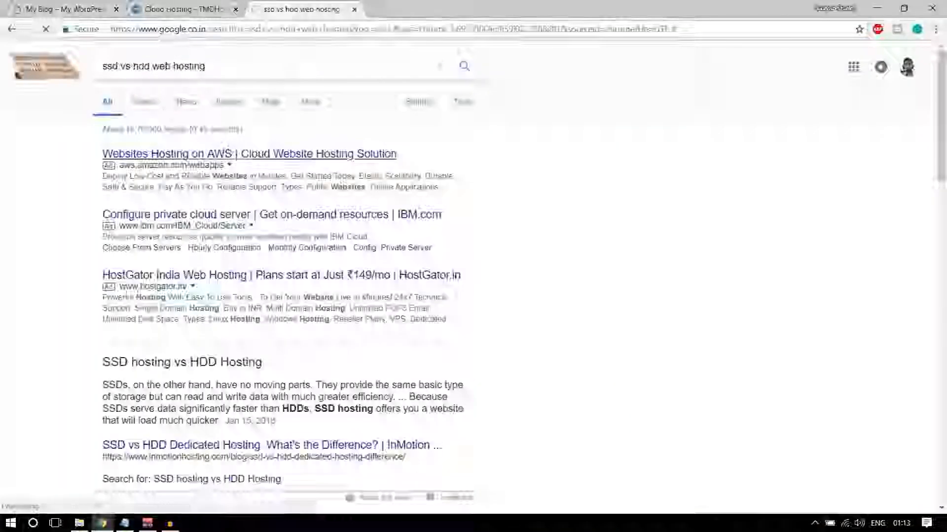
# Preview the HDD vs SSD speed, IOPS and latency bar chart in Images, then close the tab
pyautogui.click(225, 103)
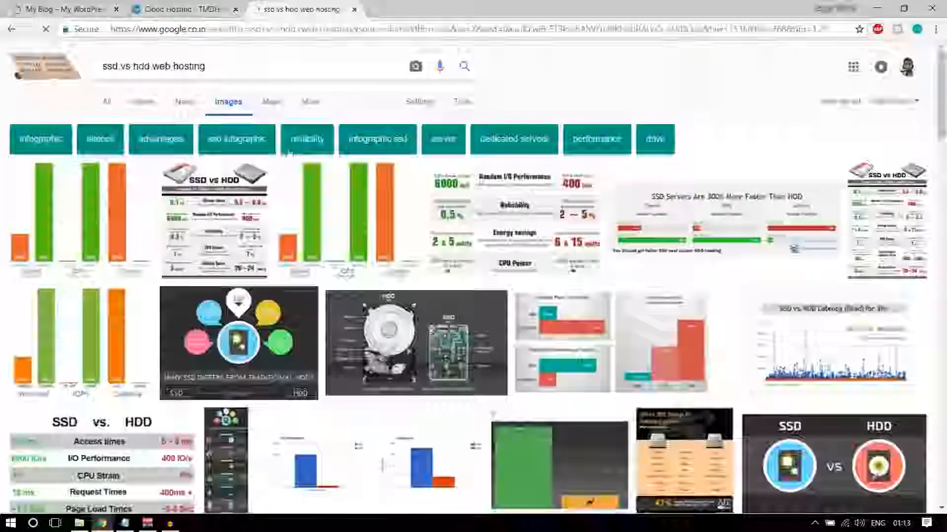
pyautogui.click(113, 197)
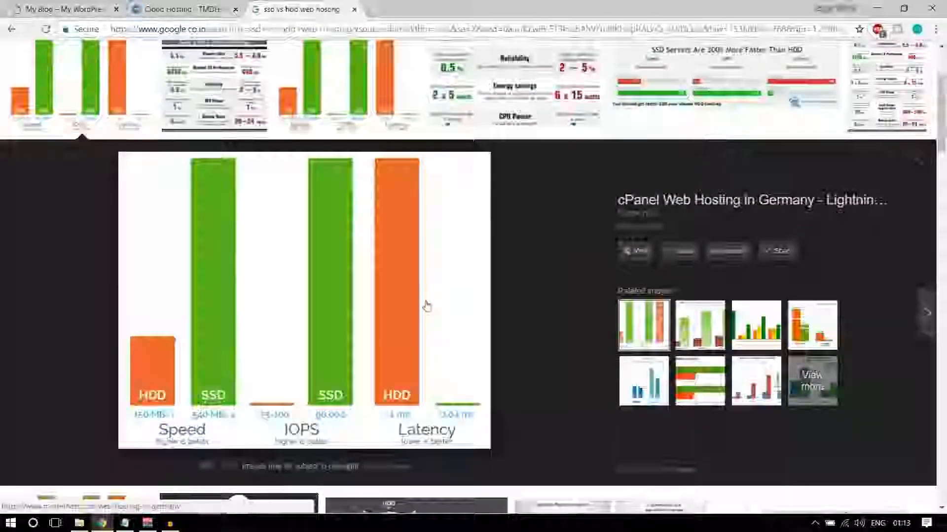
pyautogui.scroll(3, 493, 352)
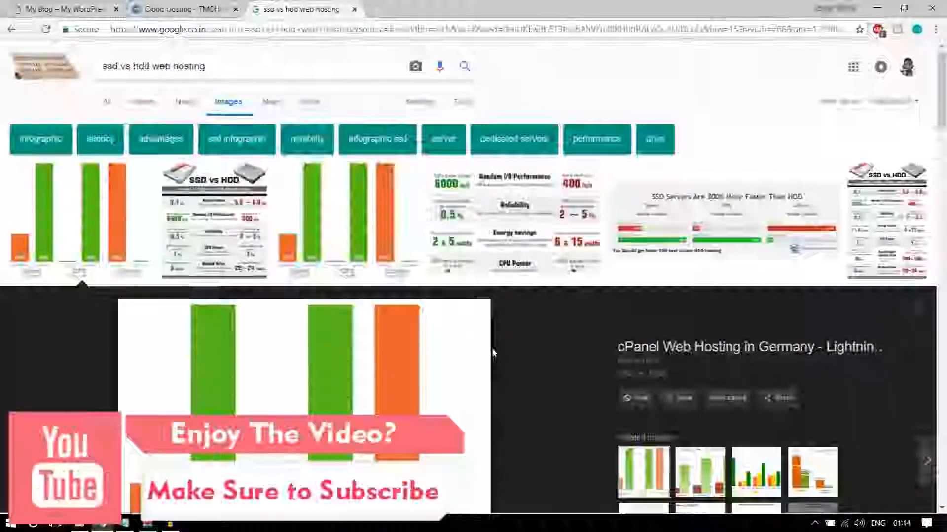
pyautogui.scroll(-4, 493, 353)
pyautogui.scroll(5, 444, 207)
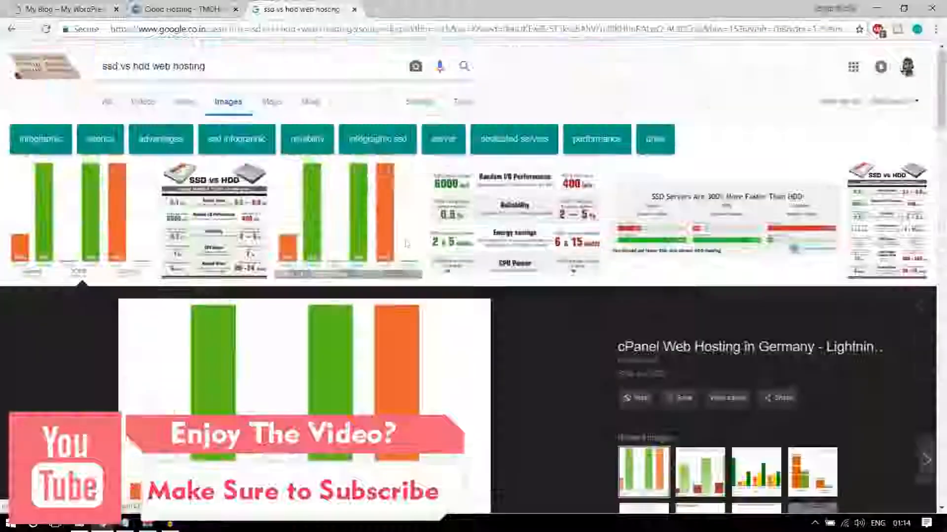
pyautogui.scroll(-4, 452, 389)
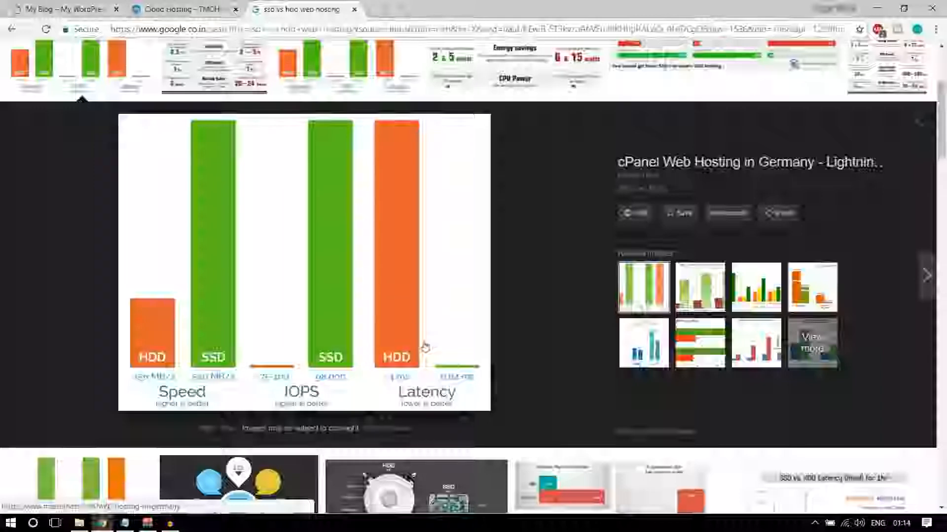
pyautogui.click(356, 9)
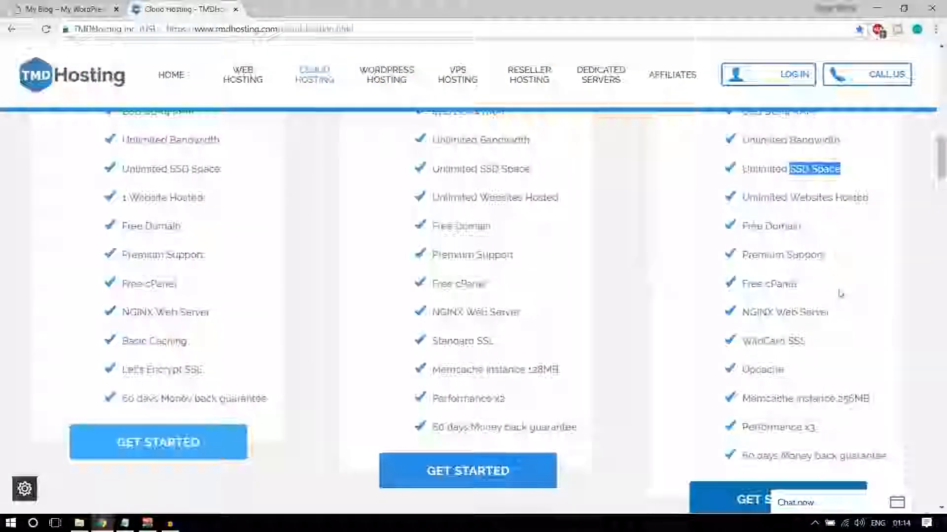
pyautogui.scroll(1, 843, 303)
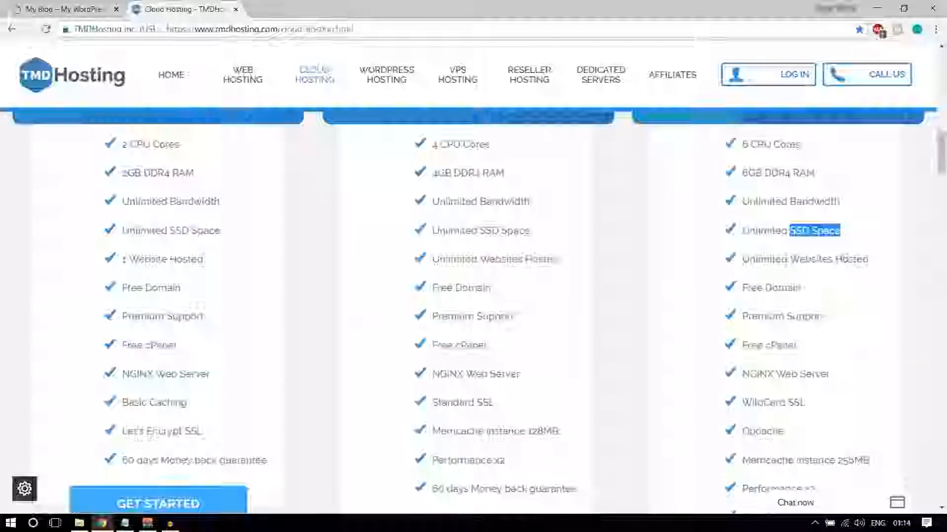
pyautogui.click(864, 232)
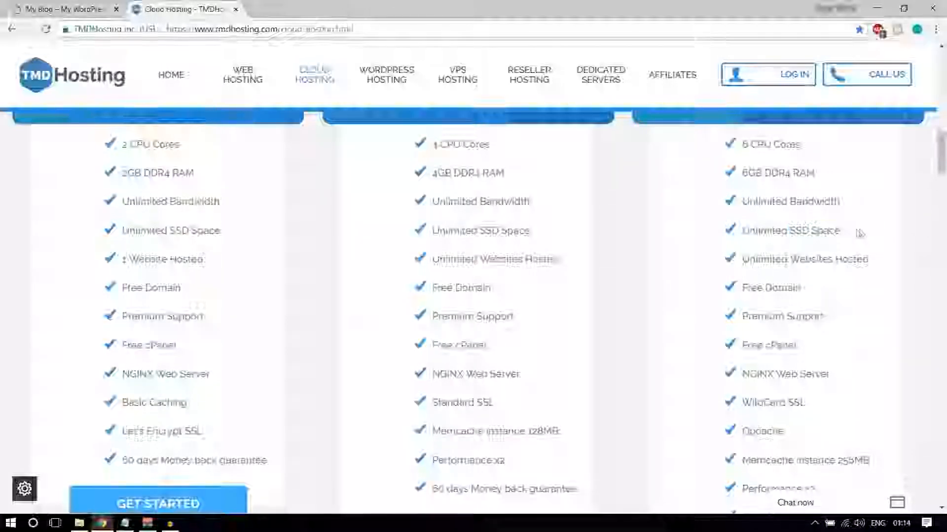
pyautogui.moveTo(759, 231); pyautogui.dragTo(857, 232)
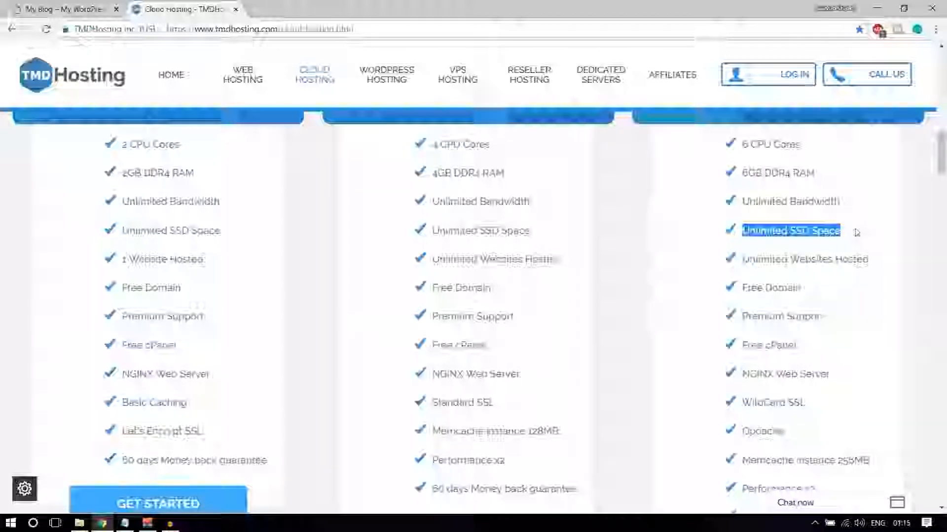
pyautogui.click(784, 245)
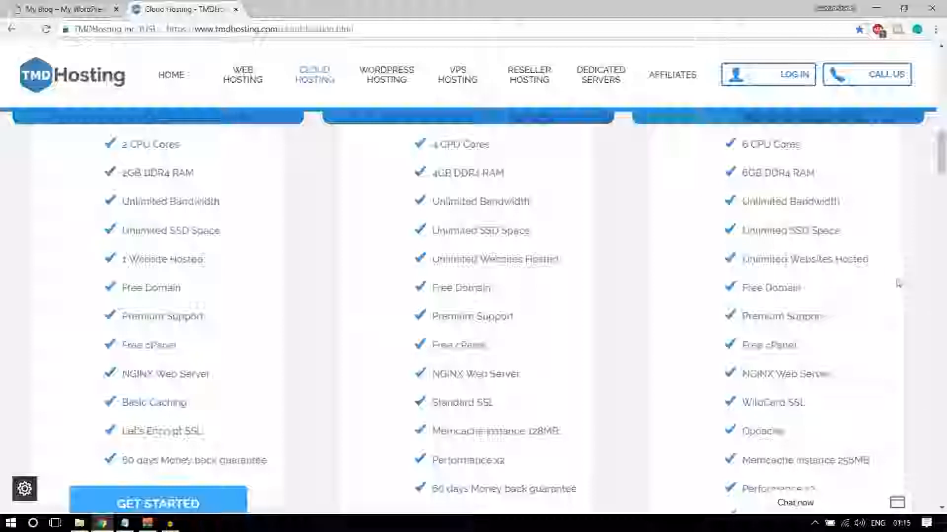
pyautogui.moveTo(742, 259); pyautogui.dragTo(867, 259)
pyautogui.click(879, 291)
pyautogui.scroll(3, 883, 325)
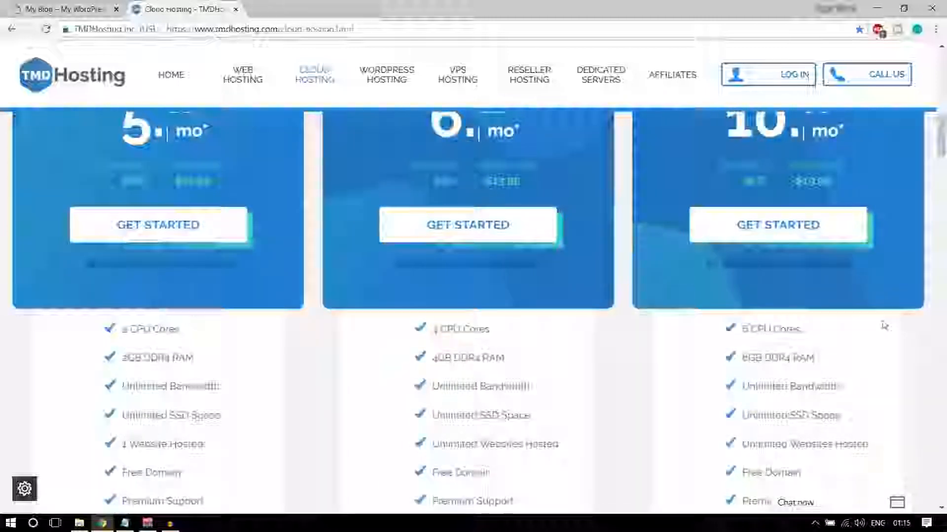
pyautogui.scroll(2, 884, 326)
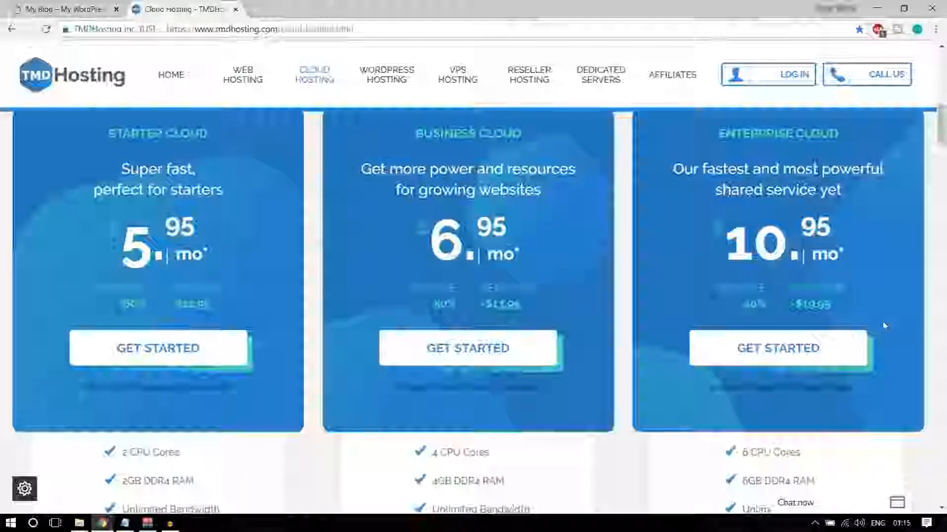
pyautogui.scroll(-4, 884, 325)
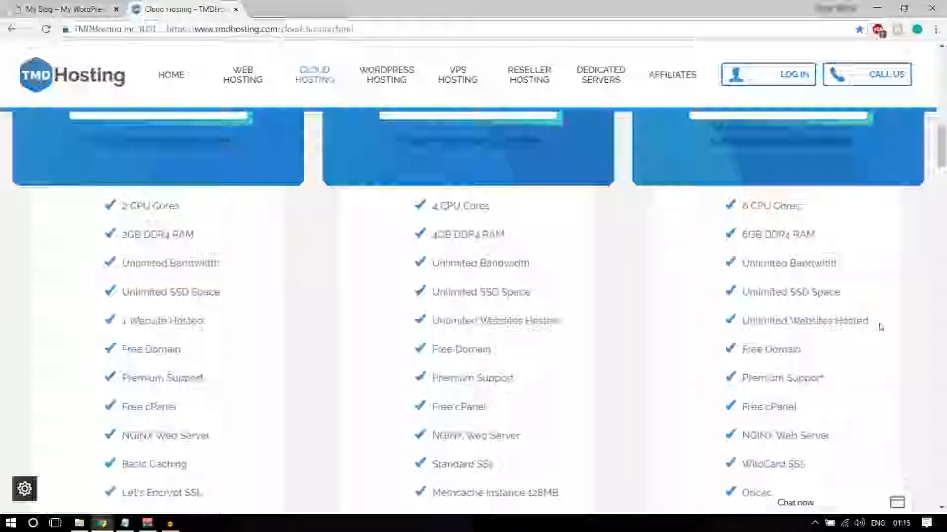
pyautogui.scroll(4, 881, 327)
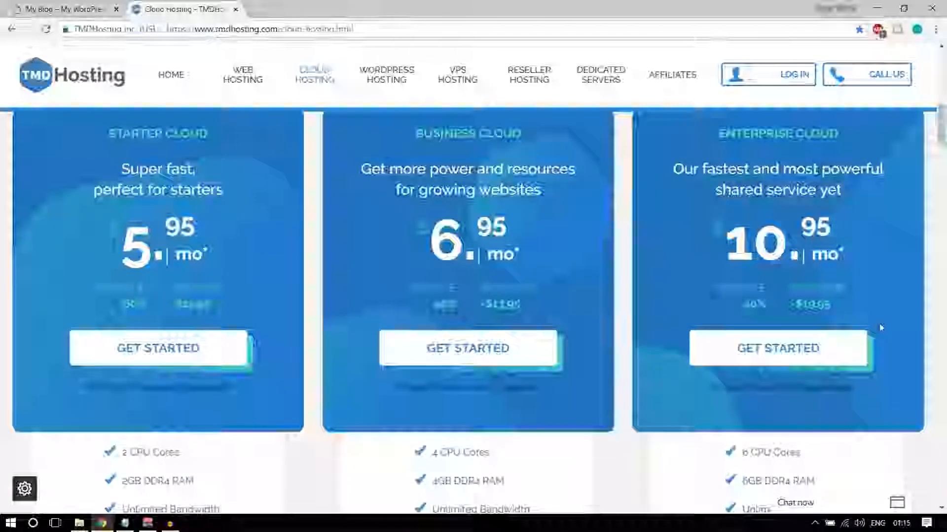
pyautogui.scroll(-5, 881, 327)
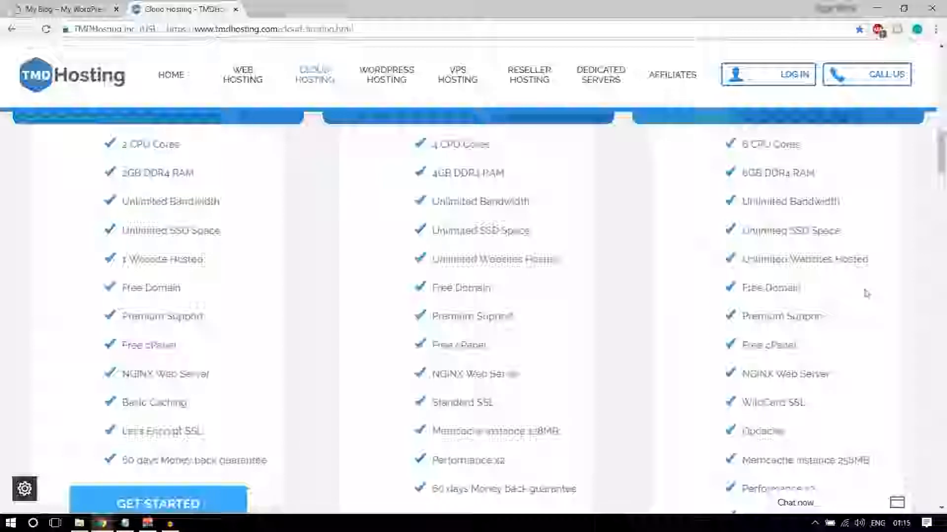
pyautogui.moveTo(796, 289); pyautogui.dragTo(743, 288)
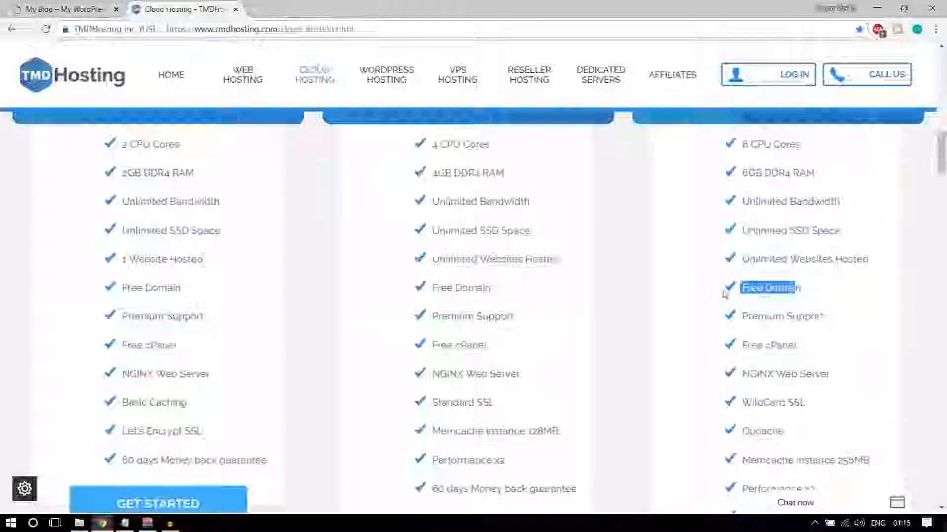
pyautogui.moveTo(814, 291); pyautogui.dragTo(741, 290)
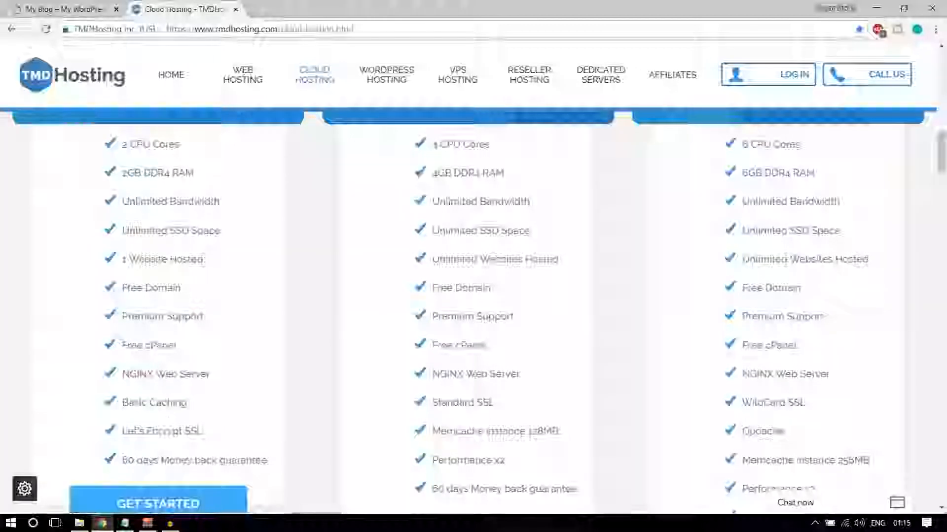
pyautogui.scroll(5, 170, 387)
pyautogui.scroll(-5, 345, 413)
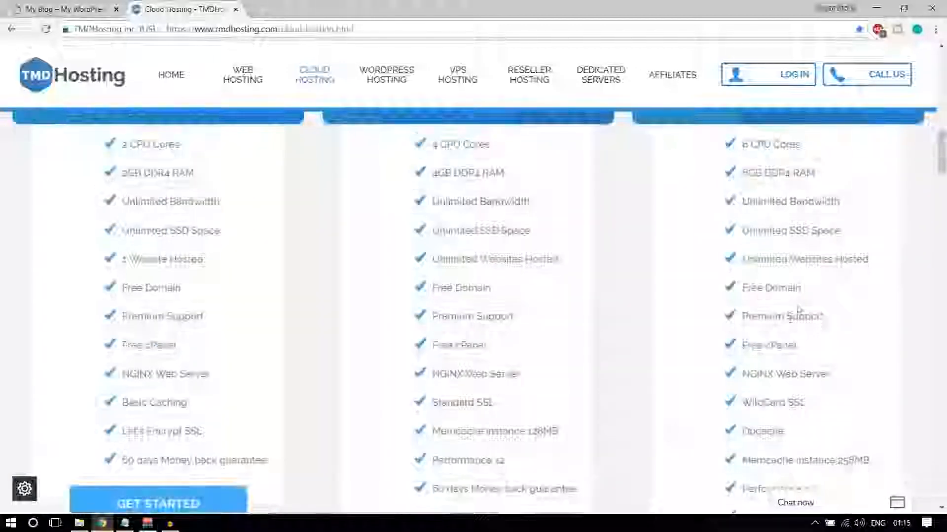
pyautogui.moveTo(803, 291); pyautogui.dragTo(740, 302)
pyautogui.click(747, 303)
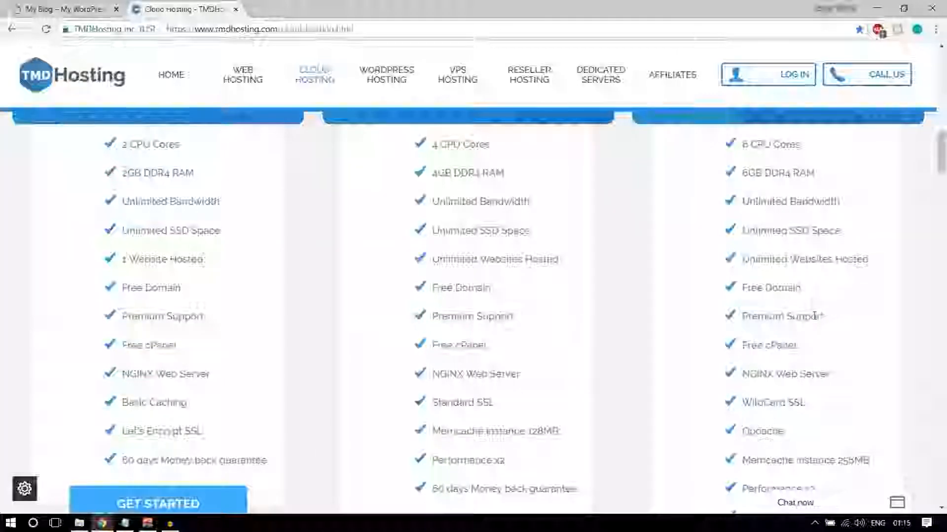
pyautogui.scroll(-1, 819, 281)
pyautogui.moveTo(823, 257); pyautogui.dragTo(753, 276)
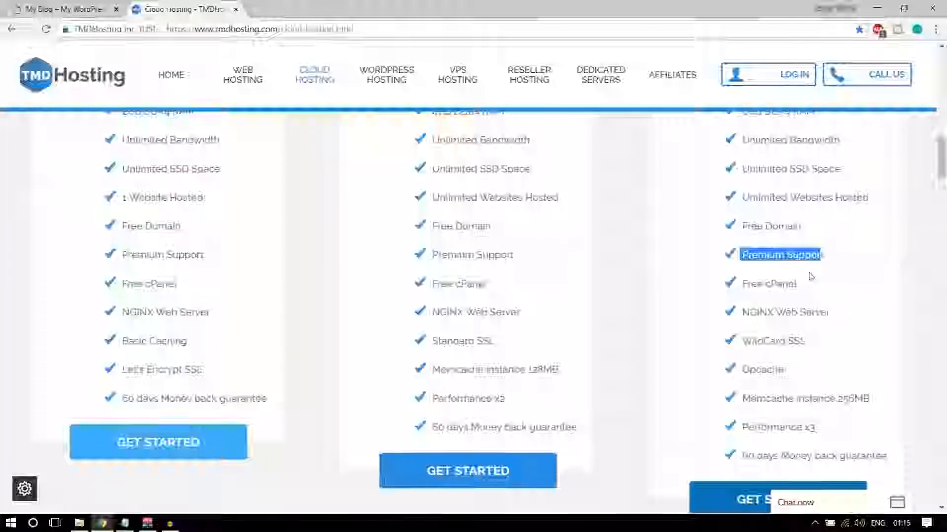
# Open the live sales chat and minimise it again
pyautogui.click(824, 500)
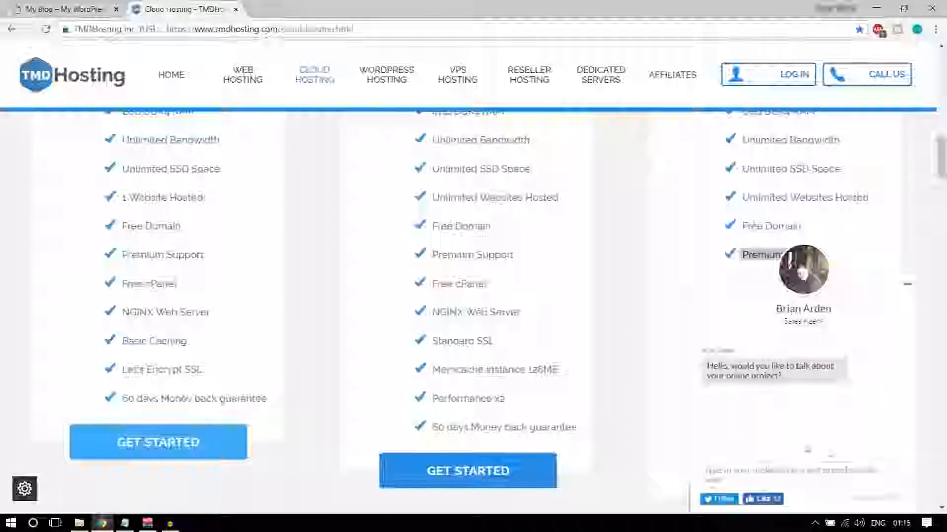
pyautogui.click(907, 284)
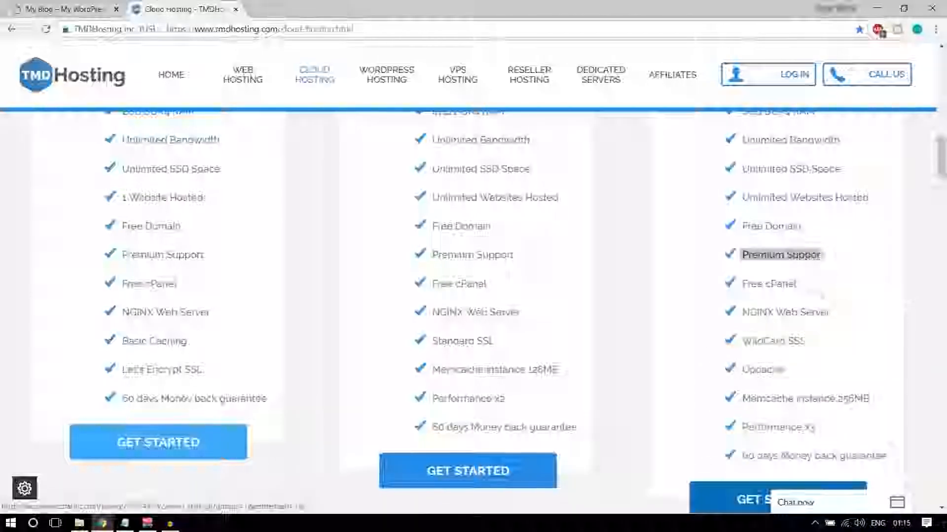
pyautogui.click(799, 286)
# Highlight the Enterprise plan's Free cPanel and NGINX Web Server feature lines
pyautogui.tripleClick(798, 286)
pyautogui.moveTo(833, 313); pyautogui.dragTo(740, 312)
pyautogui.scroll(-1, 825, 344)
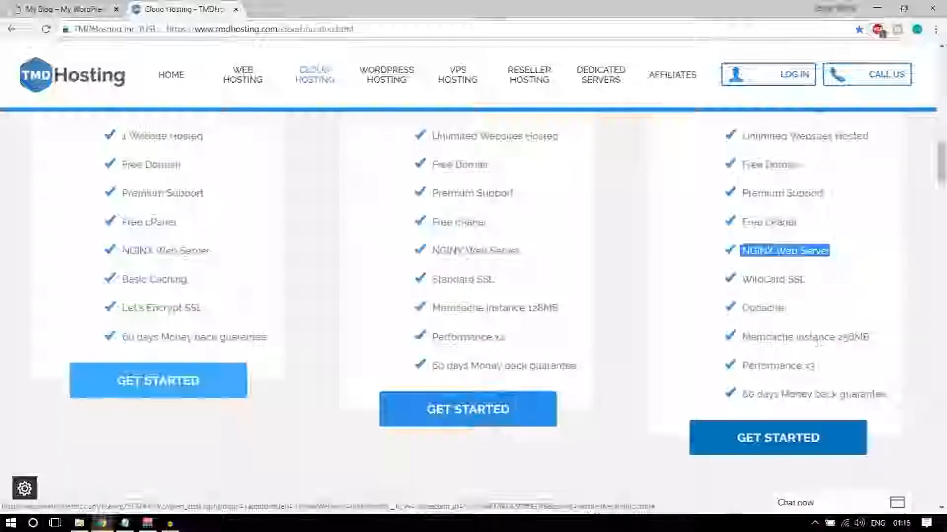
pyautogui.moveTo(807, 281); pyautogui.dragTo(742, 284)
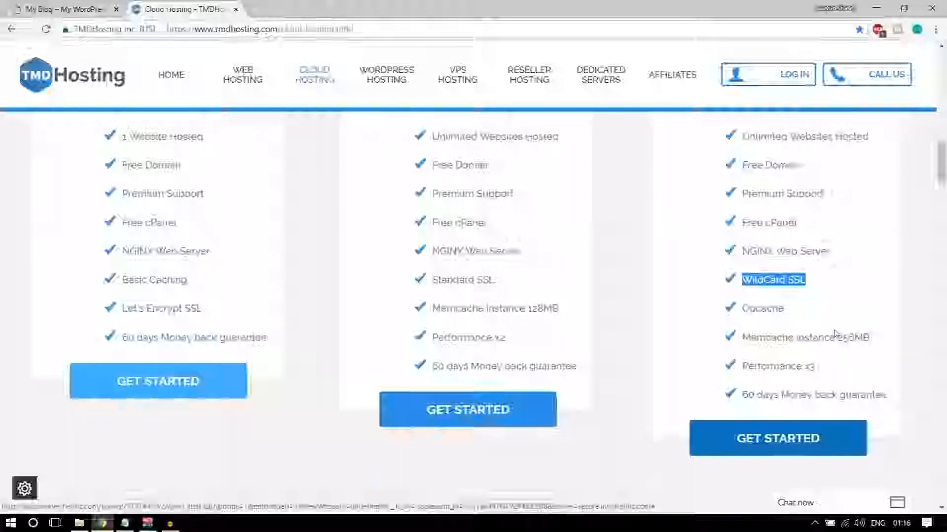
pyautogui.scroll(1, 838, 333)
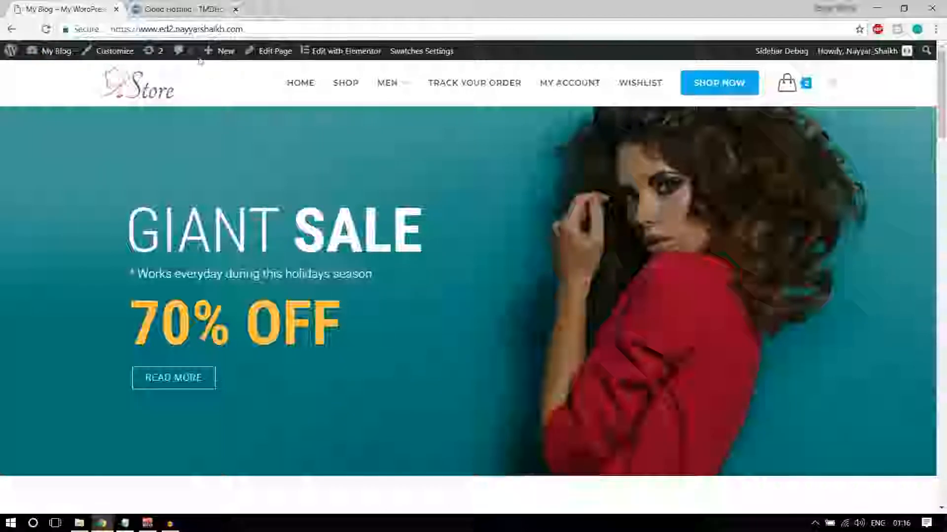
pyautogui.click(78, 30)
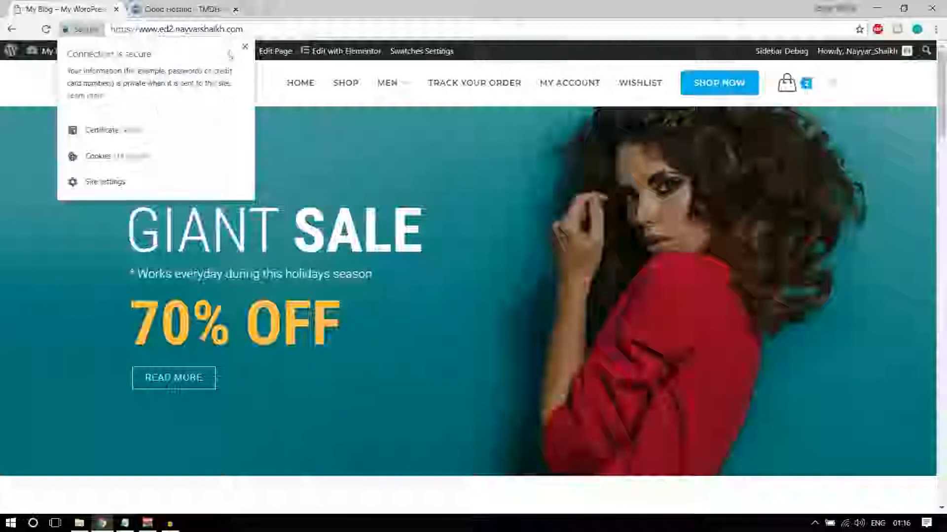
pyautogui.click(245, 46)
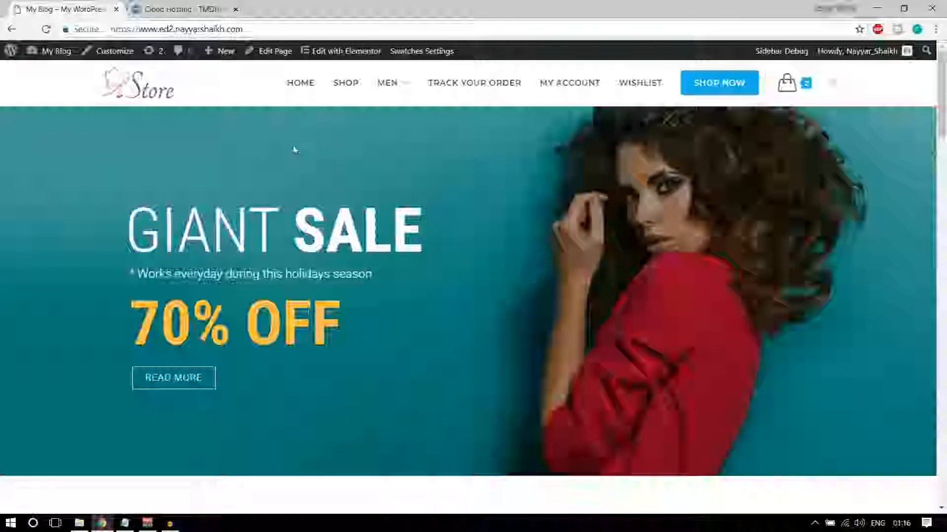
pyautogui.click(159, 6)
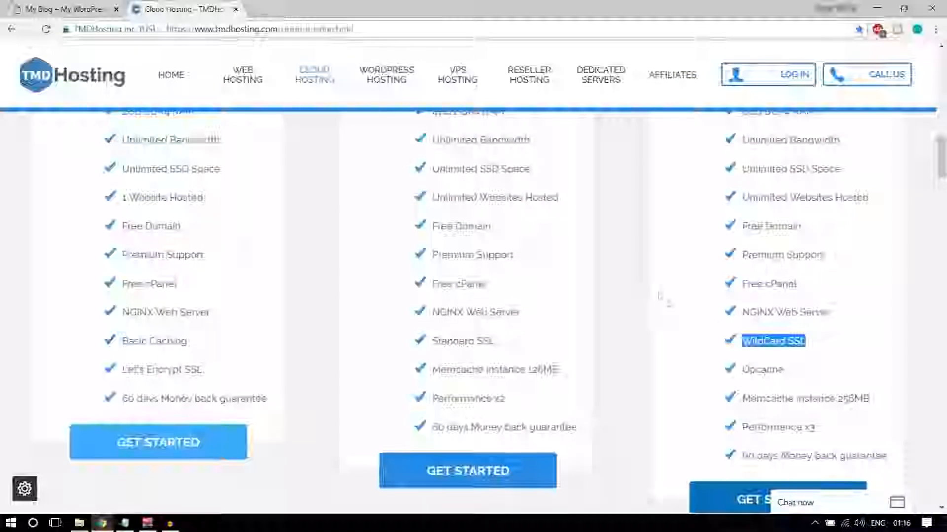
pyautogui.moveTo(815, 344); pyautogui.dragTo(789, 343)
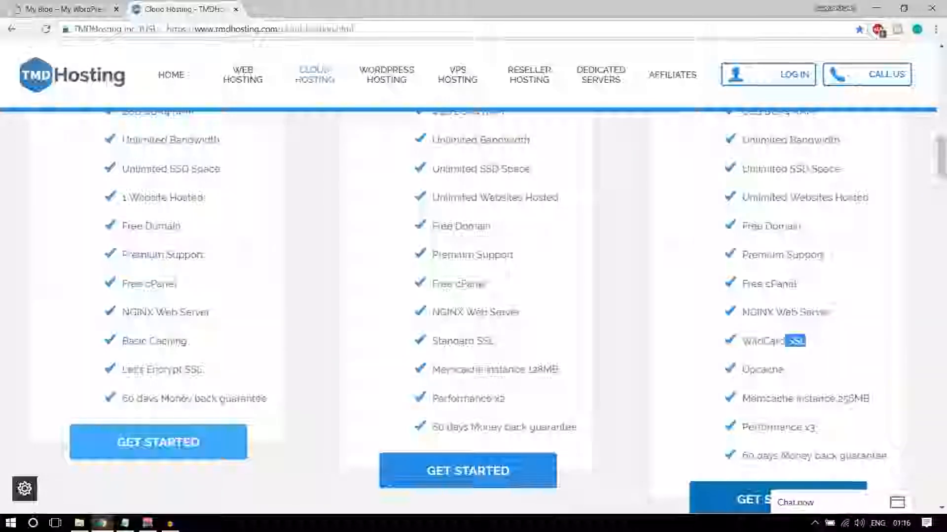
pyautogui.moveTo(743, 341); pyautogui.dragTo(824, 342)
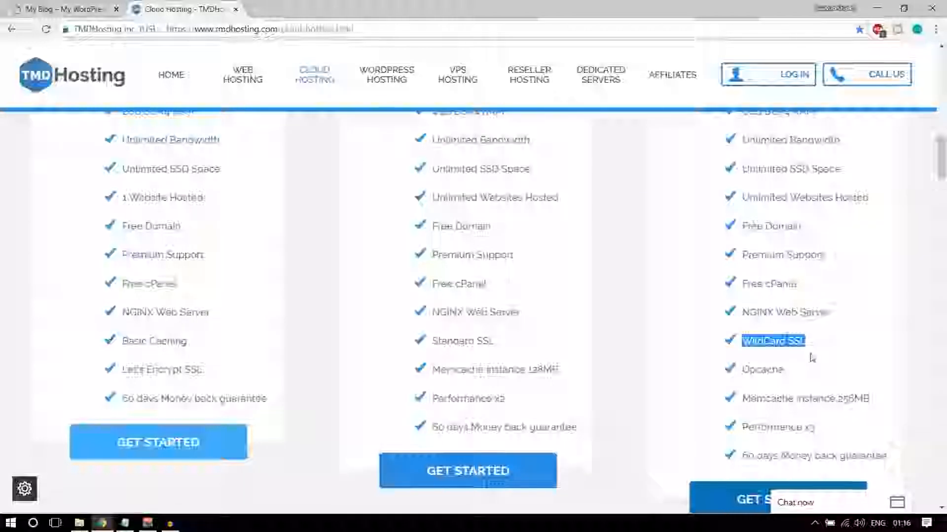
pyautogui.moveTo(805, 362); pyautogui.dragTo(749, 372)
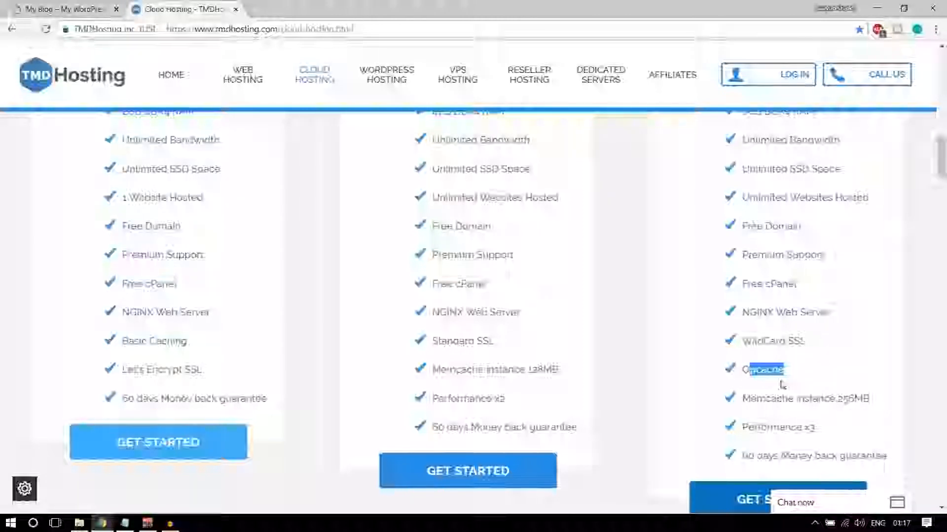
pyautogui.scroll(-1, 799, 375)
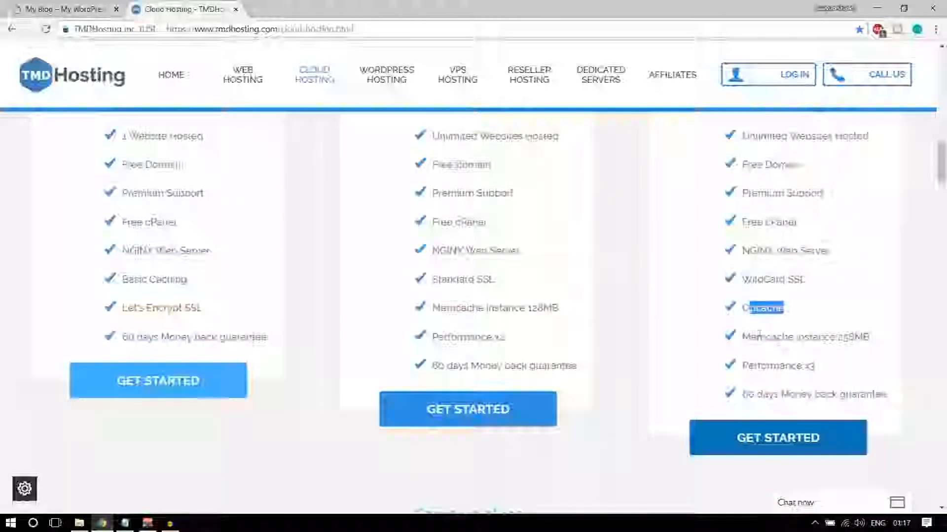
pyautogui.moveTo(869, 337); pyautogui.dragTo(836, 337)
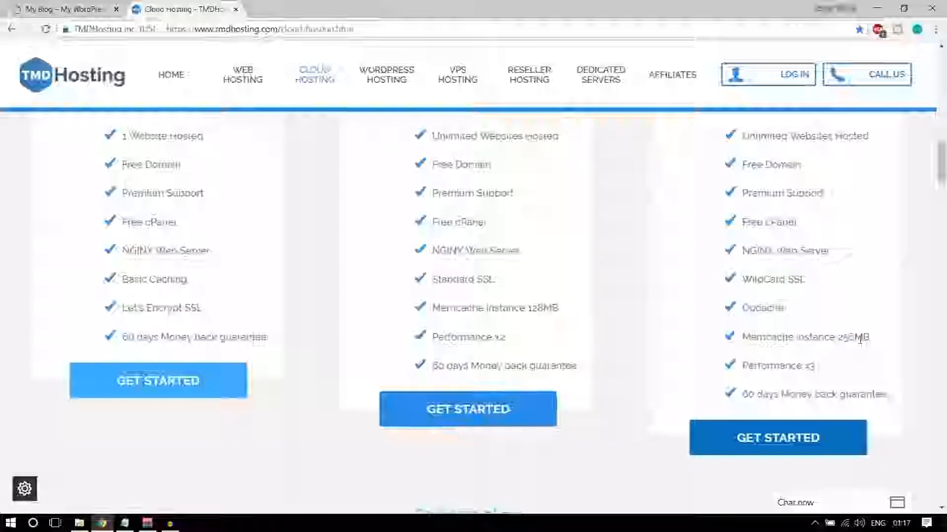
# Review the cloud plan features, highlighting the Starter plan's 1 Website Hosted limit
pyautogui.scroll(5, 820, 386)
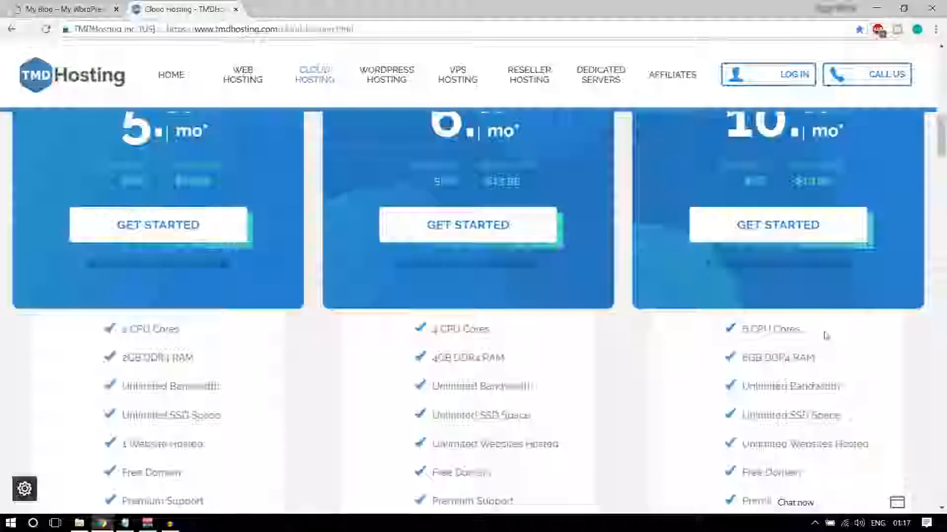
pyautogui.scroll(3, 826, 335)
pyautogui.scroll(-4, 385, 320)
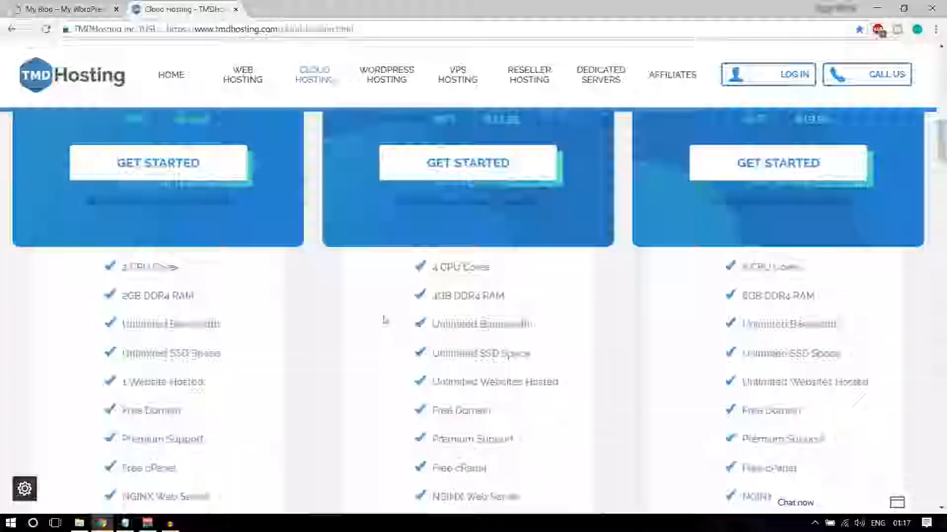
pyautogui.scroll(-5, 385, 320)
pyautogui.moveTo(739, 334); pyautogui.dragTo(860, 336)
pyautogui.click(885, 335)
pyautogui.scroll(8, 654, 308)
pyautogui.scroll(2, 653, 308)
pyautogui.scroll(-2, 373, 252)
pyautogui.scroll(1, 740, 222)
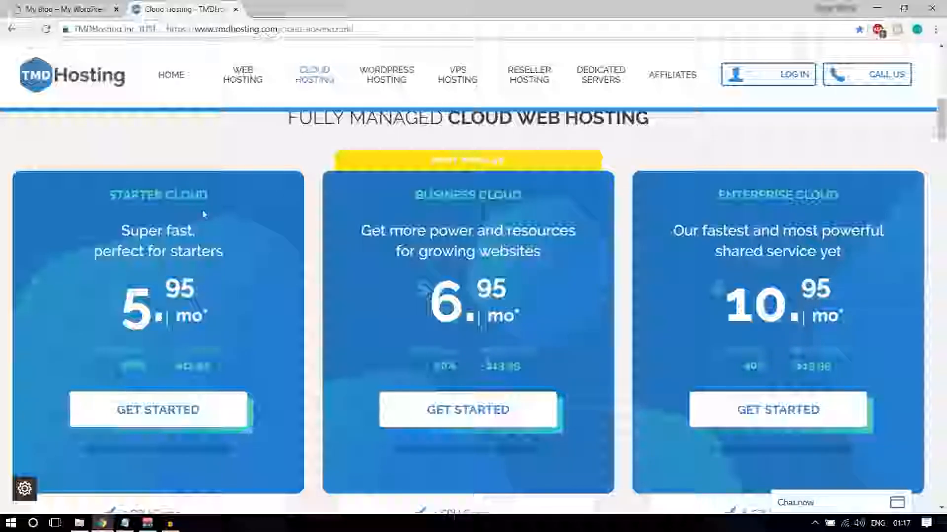
pyautogui.scroll(-5, 228, 261)
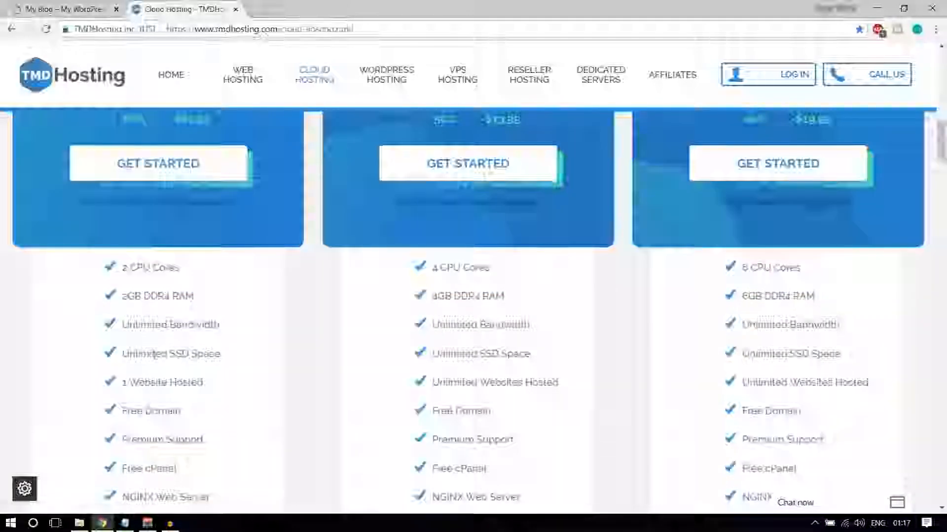
pyautogui.moveTo(122, 383); pyautogui.dragTo(215, 388)
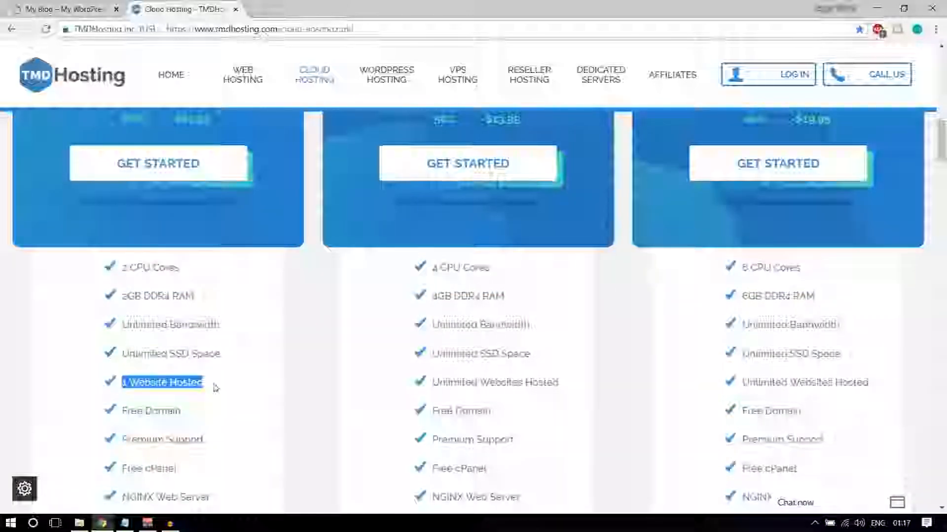
pyautogui.scroll(-1, 213, 404)
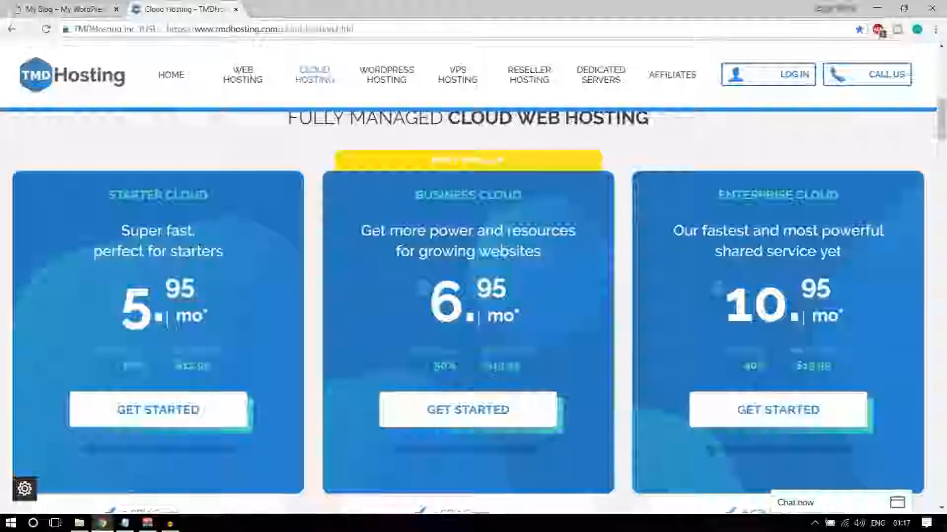
pyautogui.scroll(-6, 173, 335)
pyautogui.tripleClick(150, 320)
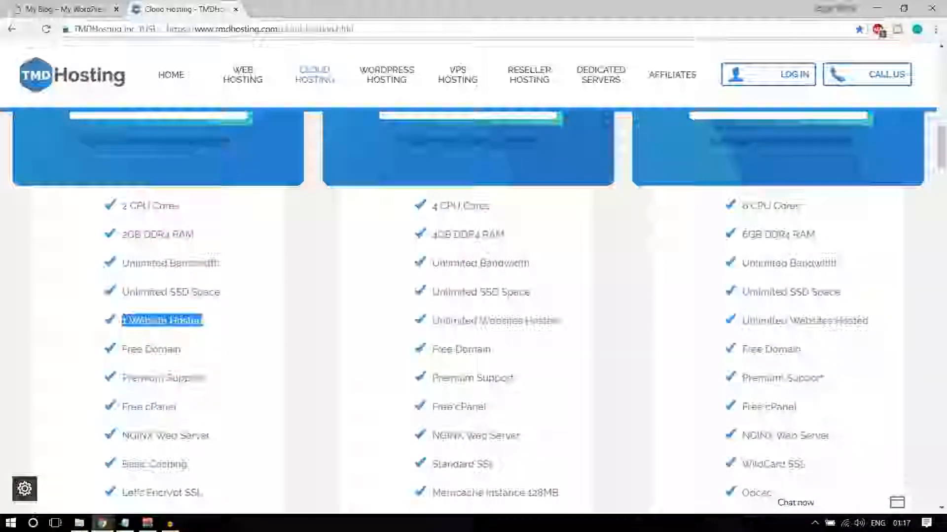
pyautogui.scroll(7, 473, 306)
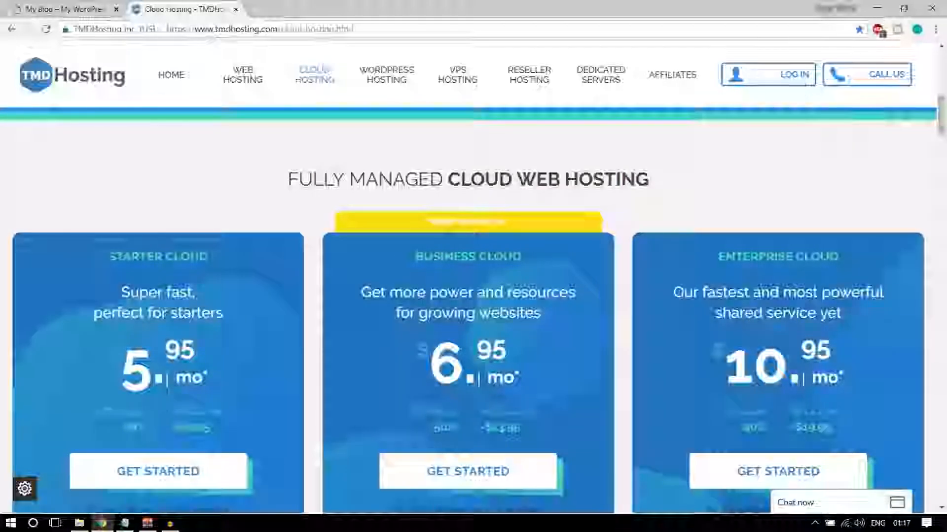
# Choose GET STARTED on the Enterprise Cloud plan at 10.95 per month
pyautogui.scroll(-1, 473, 306)
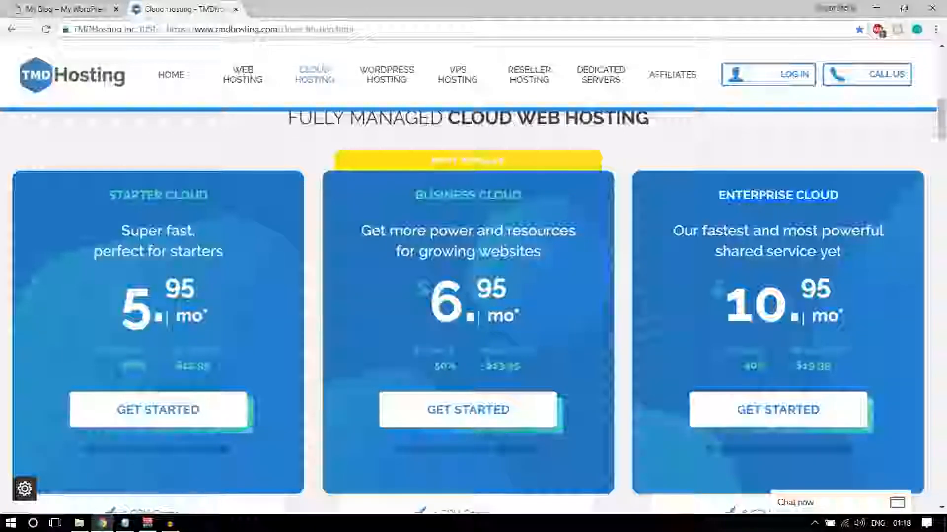
pyautogui.scroll(-2, 856, 300)
pyautogui.scroll(-2, 814, 296)
pyautogui.scroll(3, 775, 346)
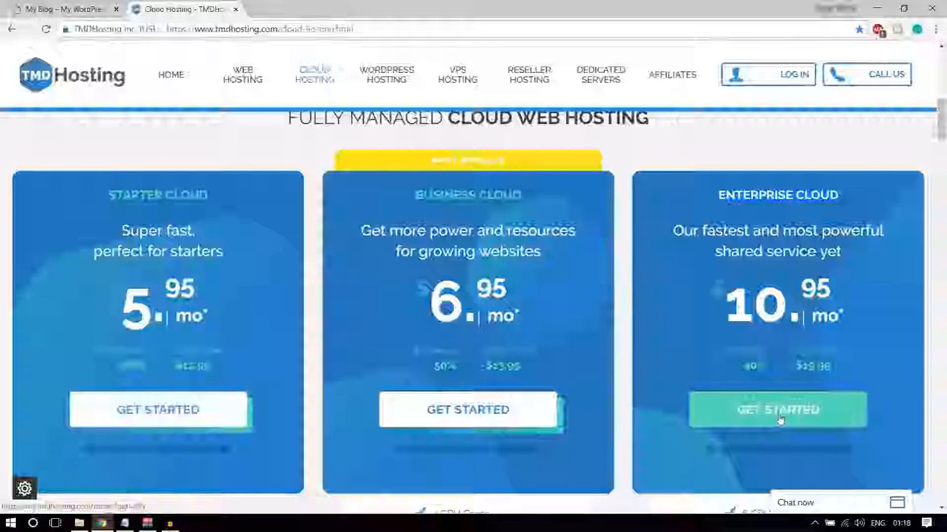
pyautogui.click(755, 417)
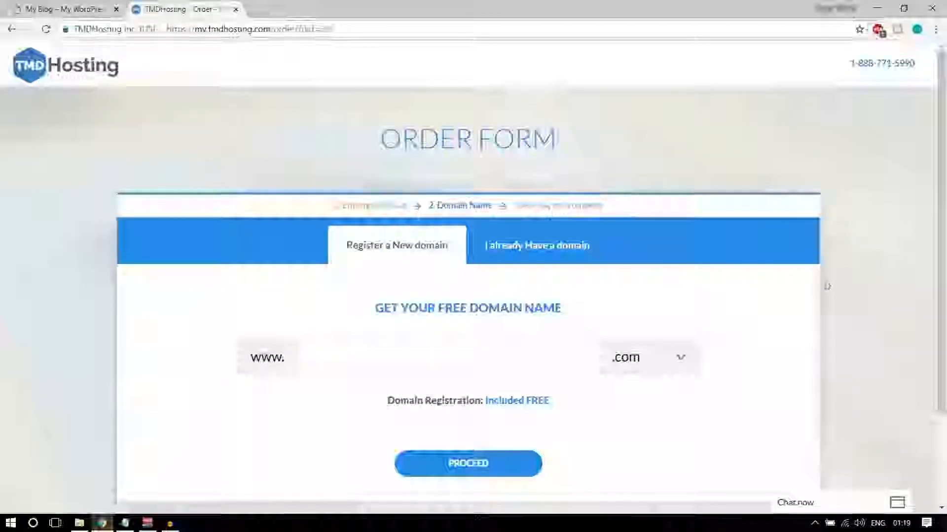
# Enter the chosen free domain name and keep .com as the extension
pyautogui.scroll(-1, 825, 286)
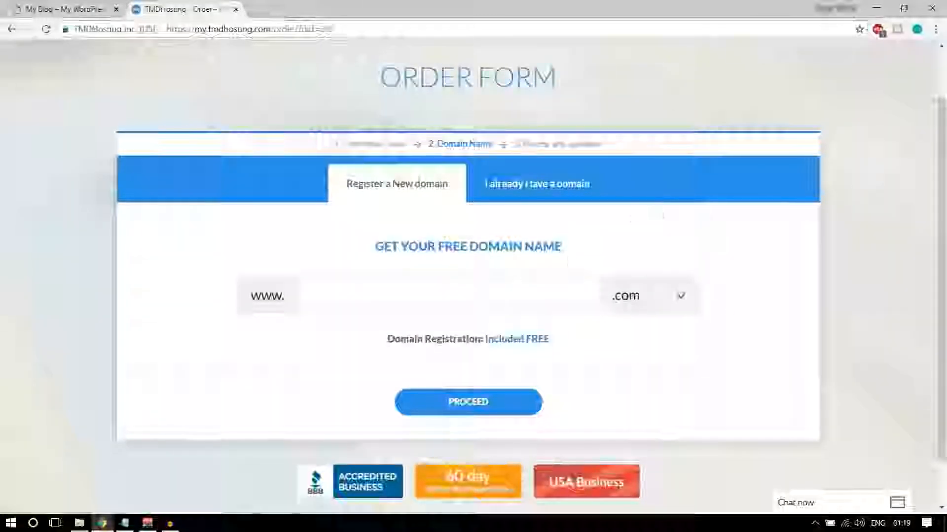
pyautogui.click(478, 294)
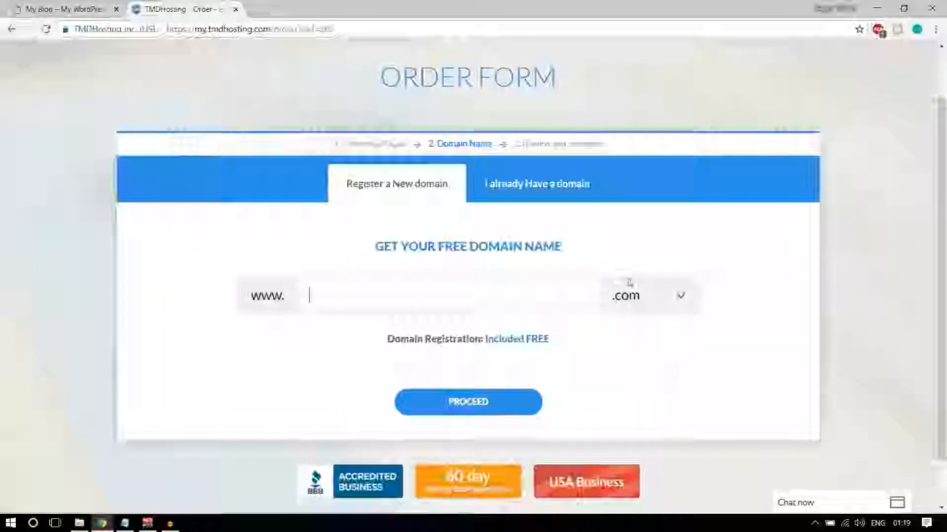
pyautogui.write('nayyarshaikhh')
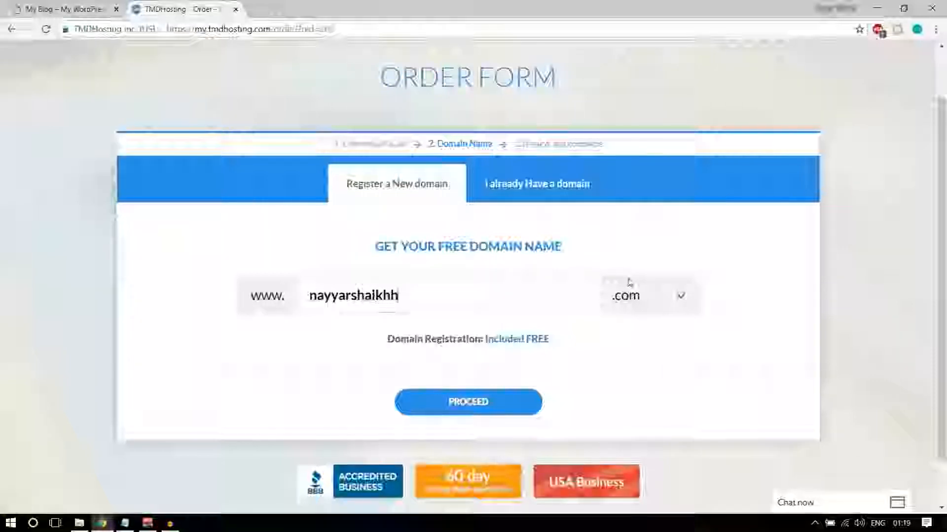
pyautogui.click(656, 297)
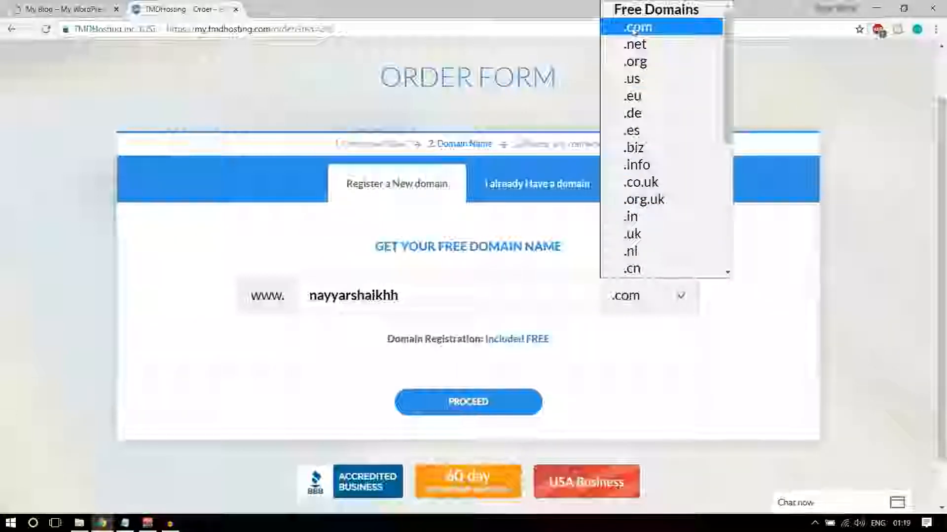
pyautogui.click(633, 28)
# Try the .in extension, switch back to .com, and submit the domain step
pyautogui.click(630, 296)
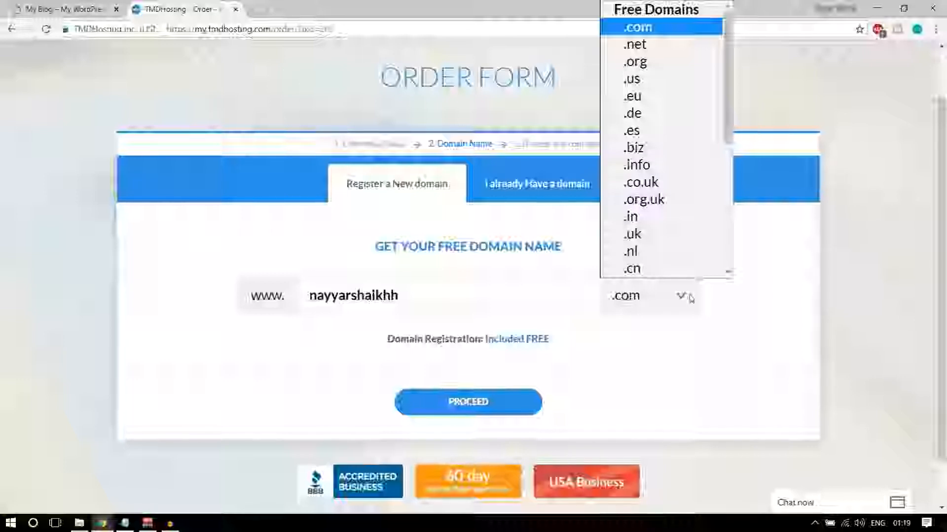
pyautogui.click(631, 215)
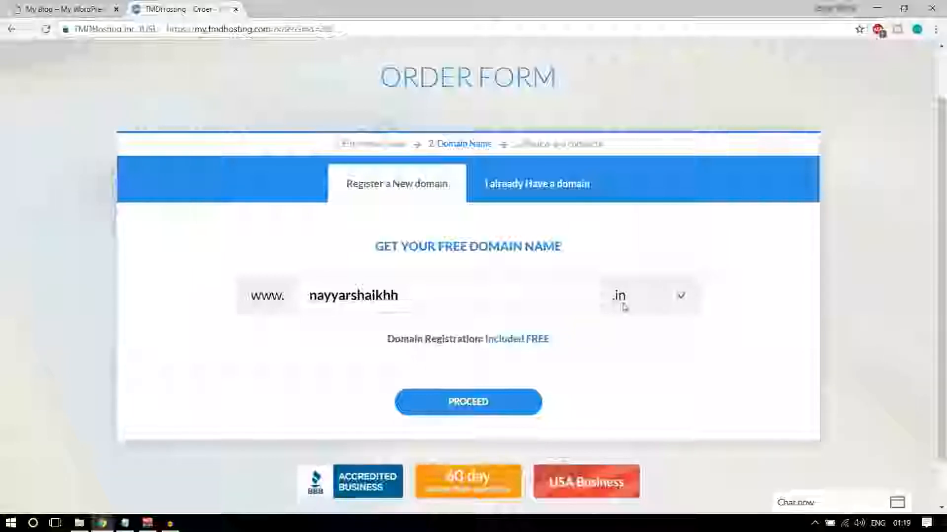
pyautogui.click(622, 306)
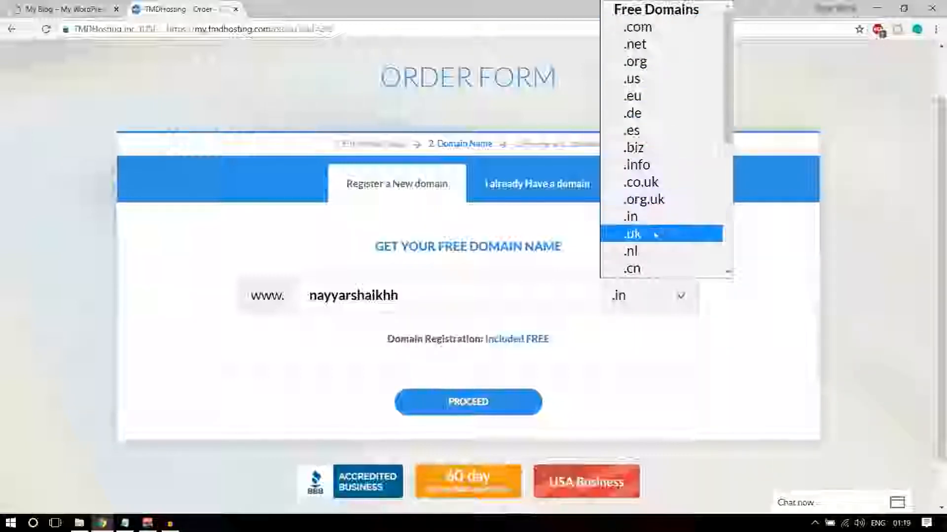
pyautogui.click(772, 248)
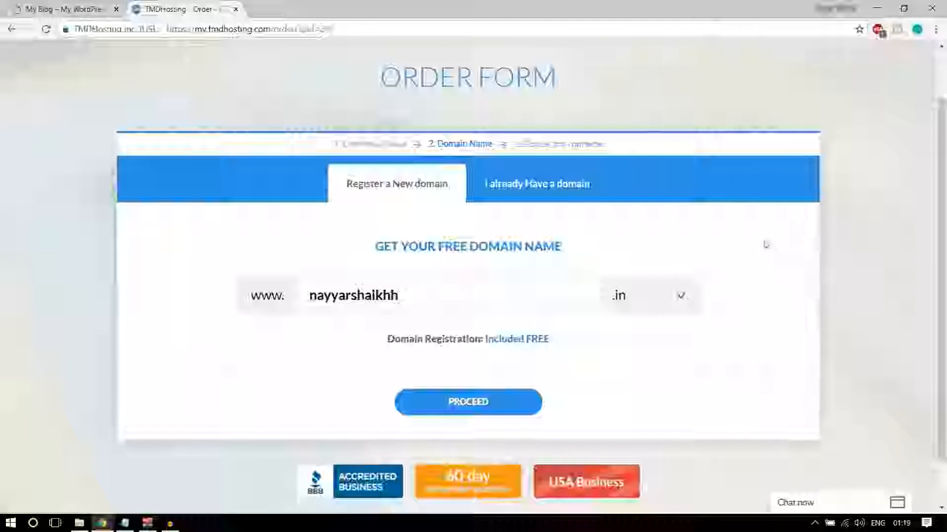
pyautogui.moveTo(399, 295); pyautogui.dragTo(308, 295)
pyautogui.click(618, 299)
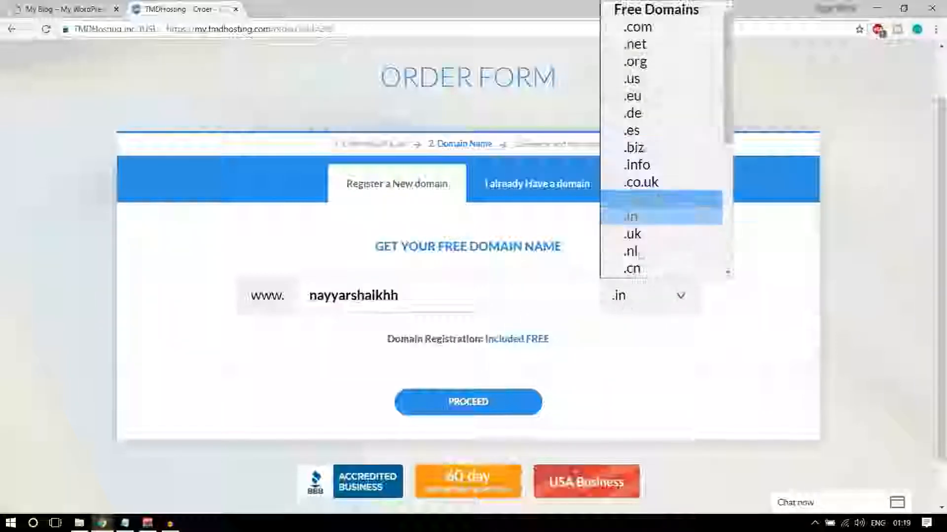
pyautogui.click(634, 25)
pyautogui.click(483, 406)
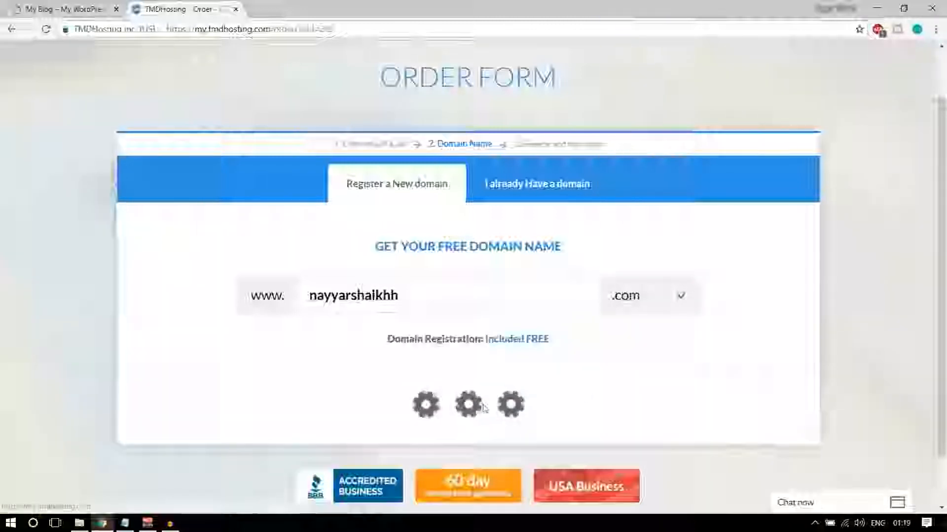
pyautogui.scroll(-3, 834, 365)
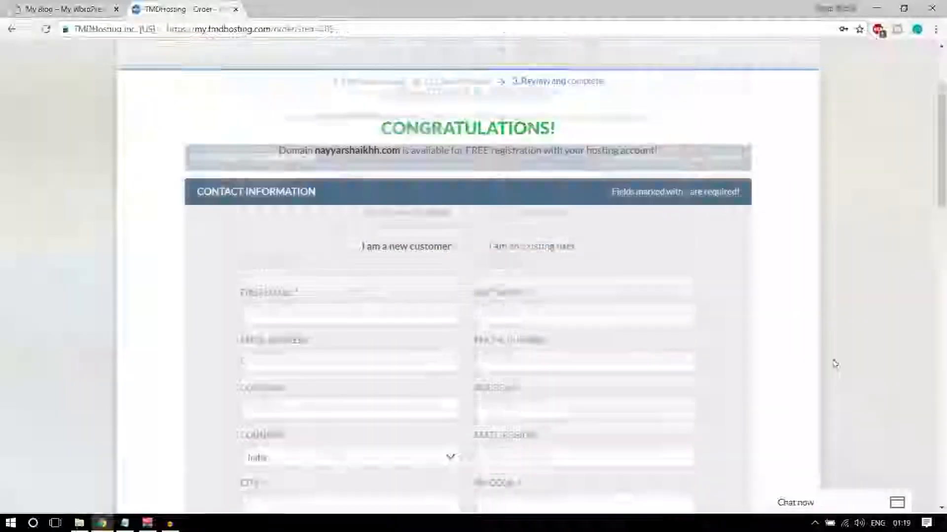
pyautogui.click(370, 195)
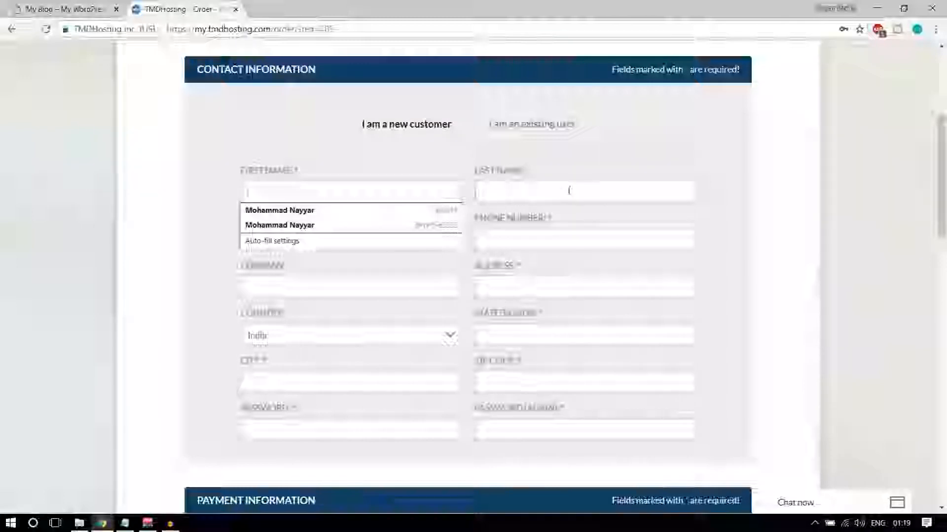
pyautogui.click(568, 234)
pyautogui.click(418, 322)
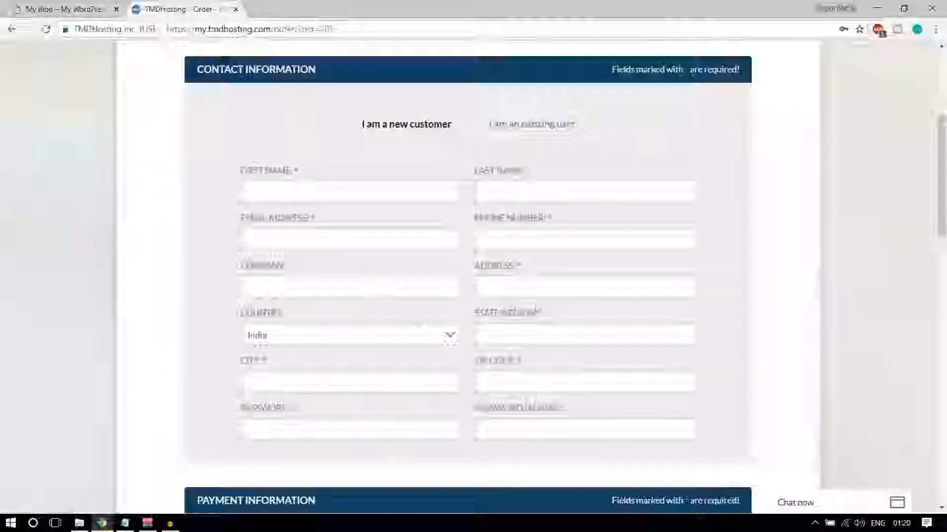
pyautogui.scroll(-1, 582, 364)
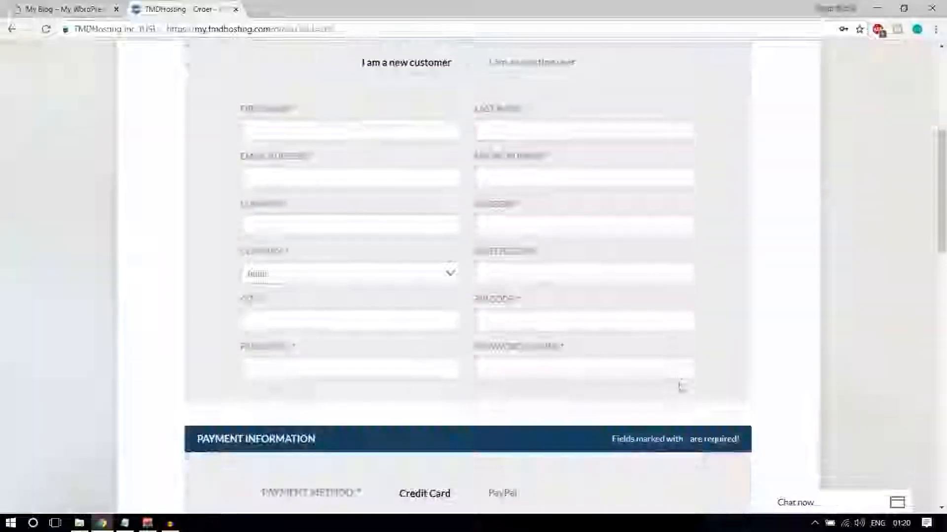
pyautogui.scroll(2, 649, 315)
pyautogui.scroll(-9, 774, 289)
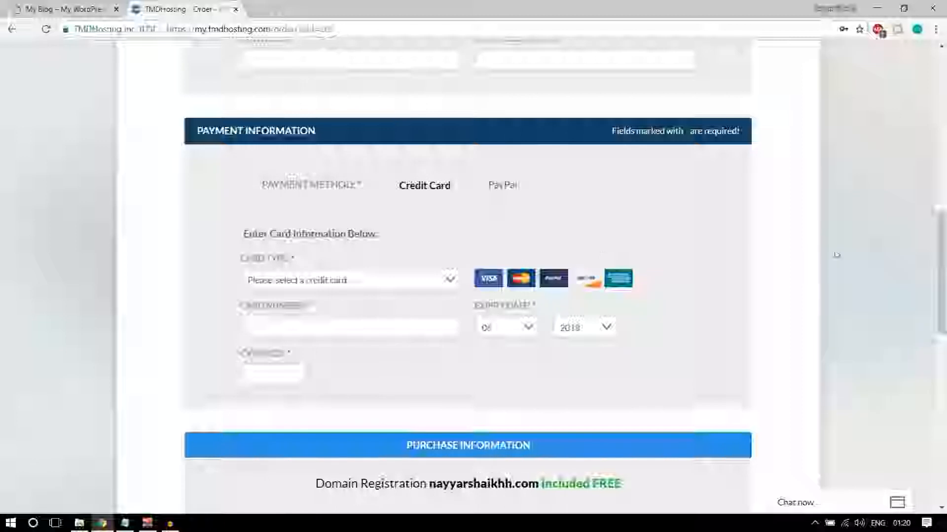
pyautogui.scroll(-1, 799, 255)
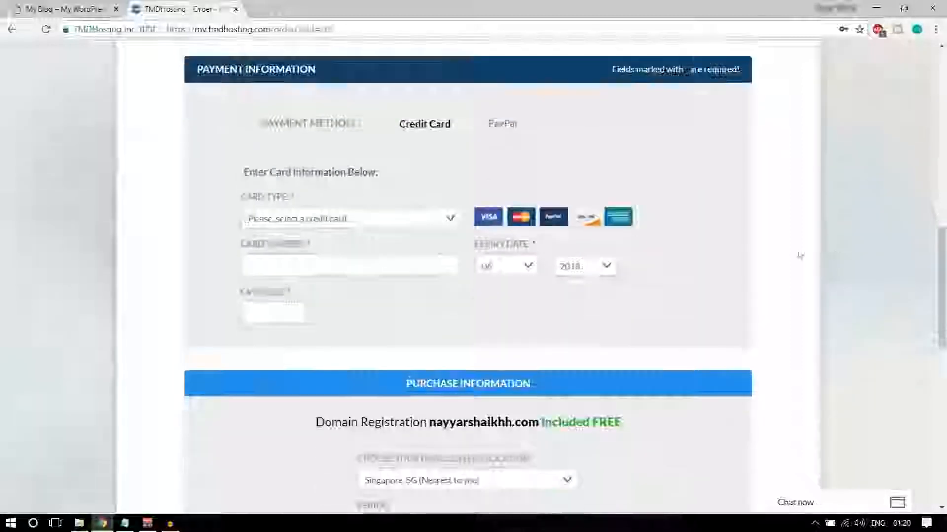
pyautogui.click(396, 222)
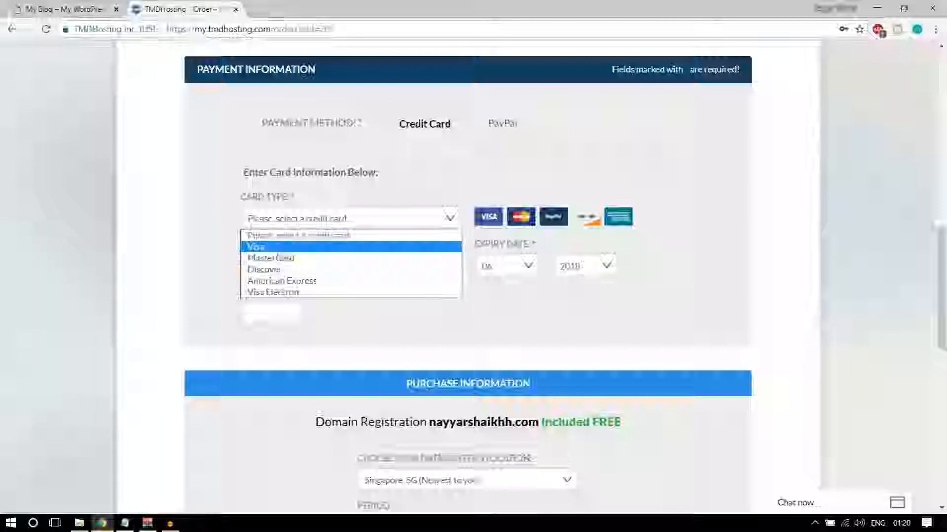
pyautogui.click(508, 188)
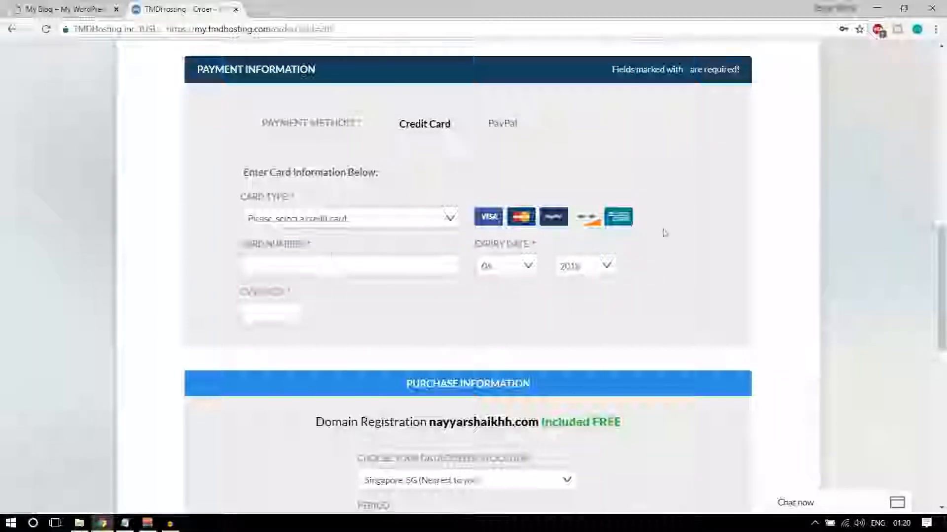
pyautogui.scroll(-6, 661, 235)
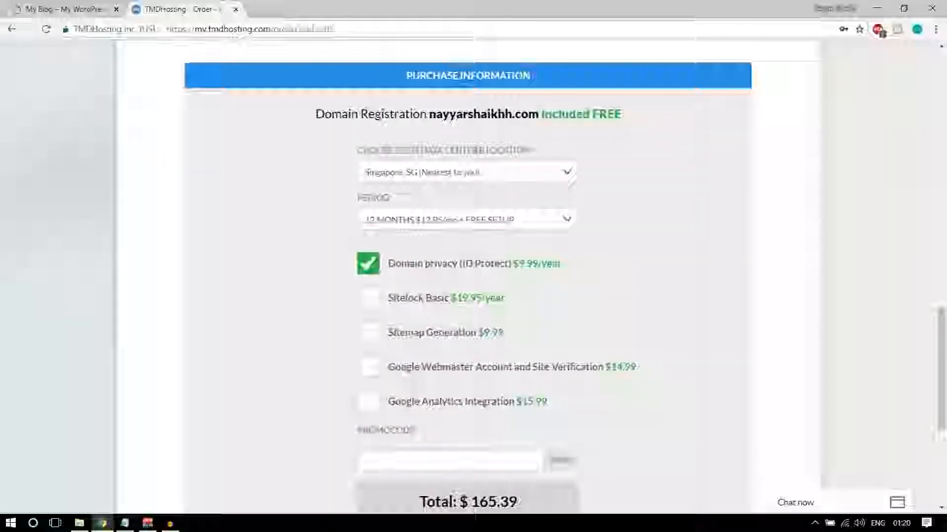
pyautogui.click(473, 178)
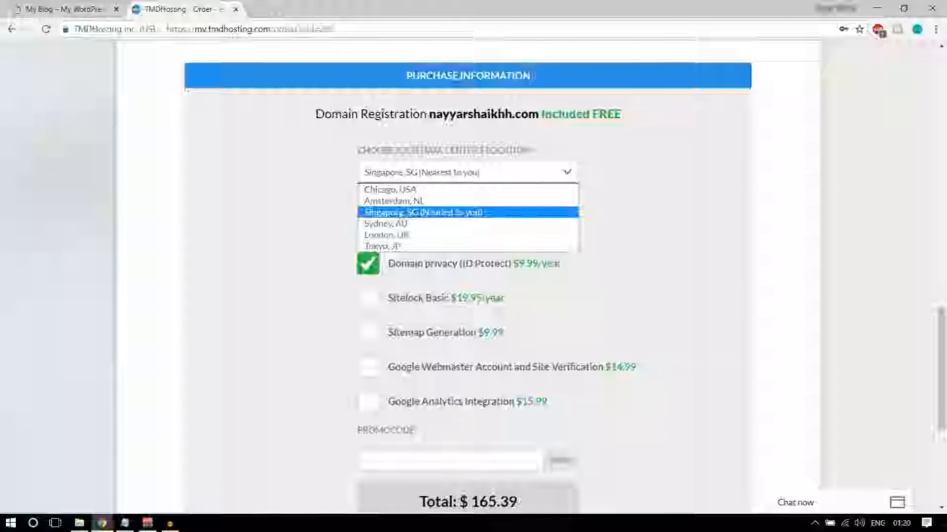
pyautogui.click(433, 213)
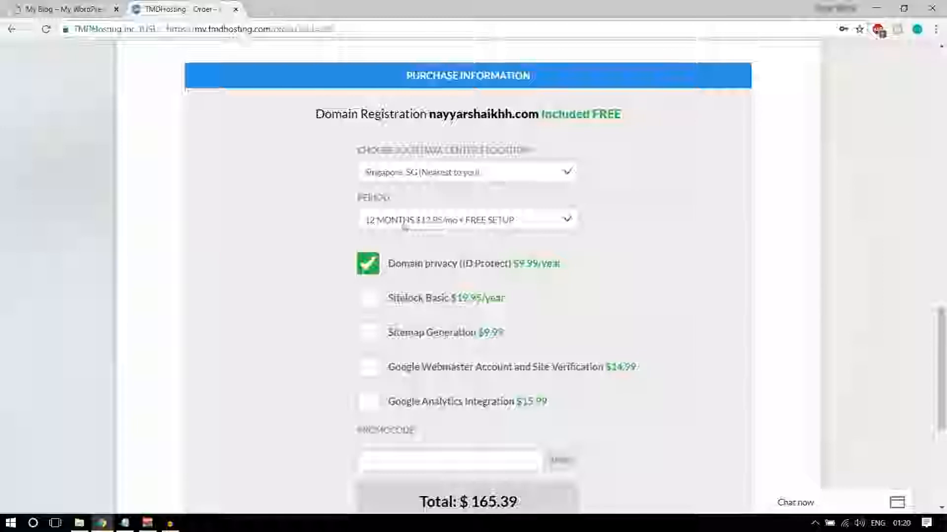
pyautogui.click(444, 221)
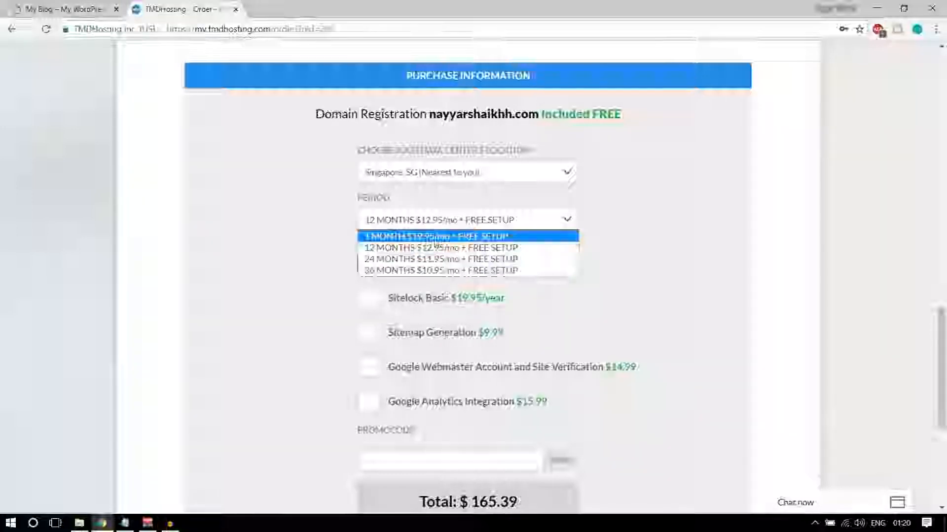
pyautogui.click(425, 217)
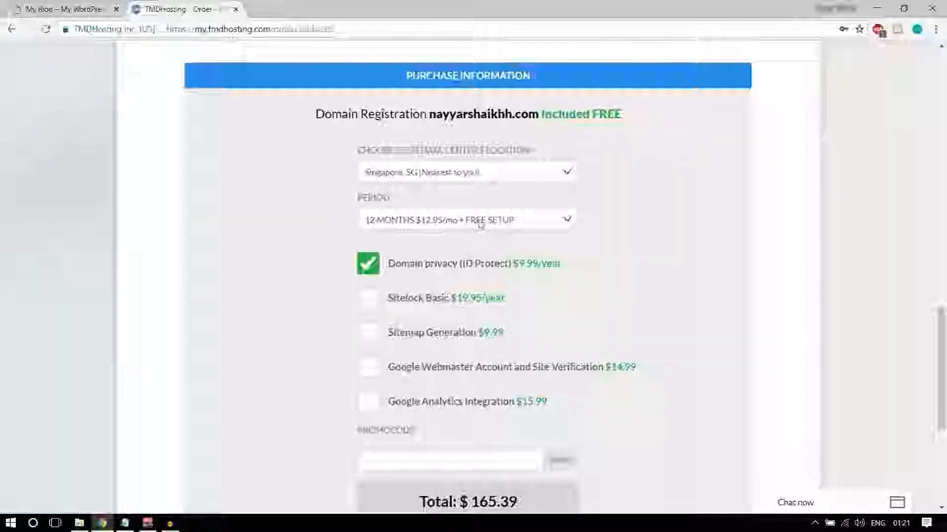
pyautogui.scroll(-3, 769, 271)
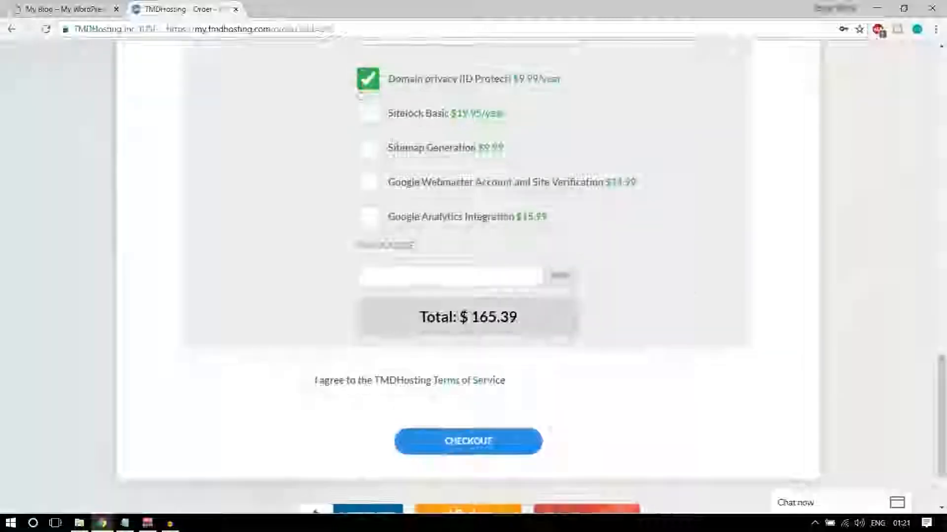
pyautogui.scroll(1, 370, 101)
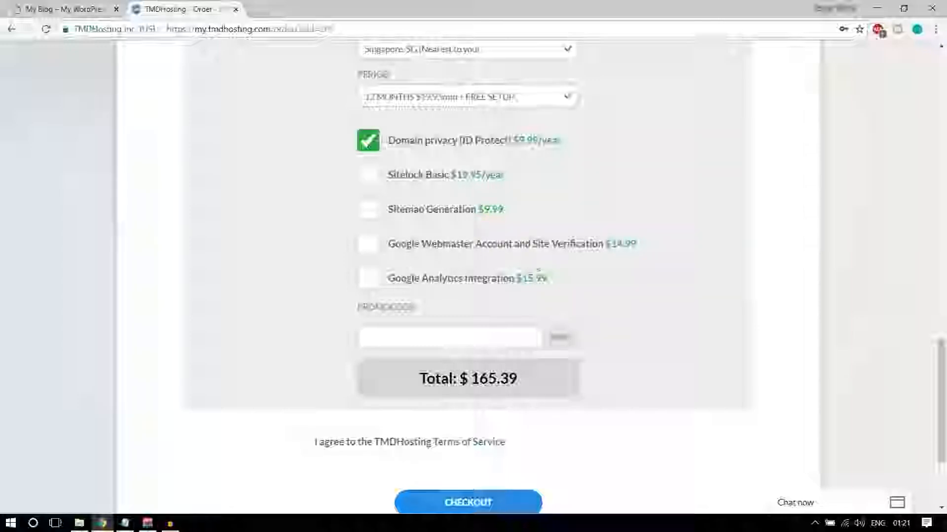
pyautogui.scroll(-1, 685, 256)
pyautogui.scroll(-1, 686, 256)
pyautogui.scroll(2, 636, 251)
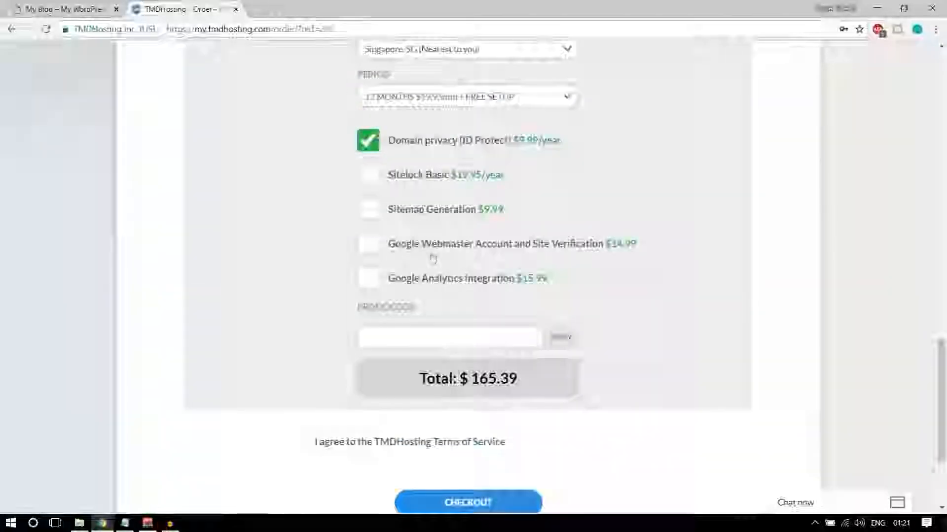
pyautogui.scroll(-1, 630, 226)
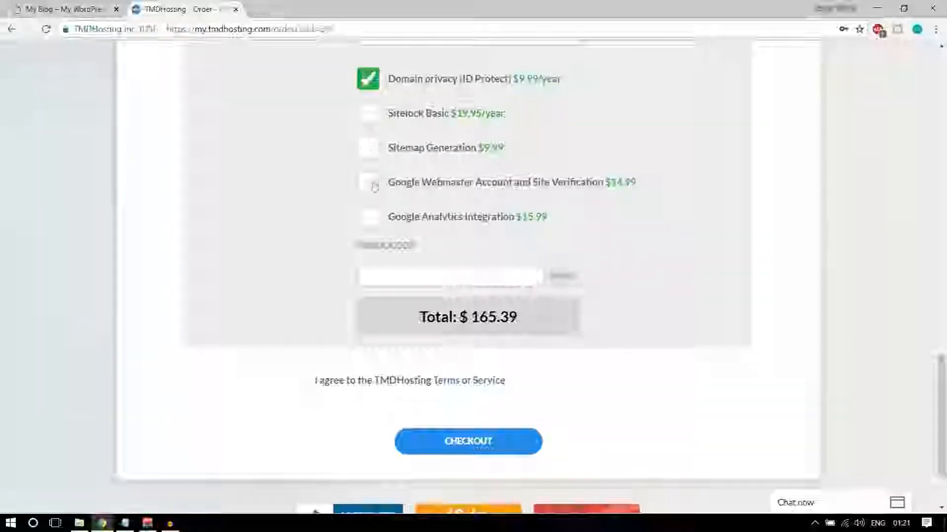
pyautogui.scroll(-1, 374, 271)
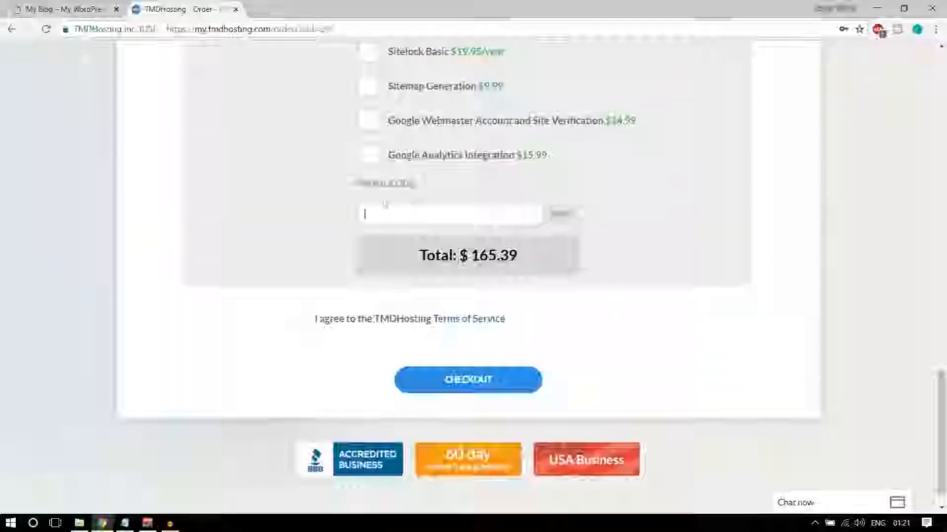
# Apply the 7% promo code to bring the total to $154.51 and accept the Terms of Service
pyautogui.moveTo(359, 190); pyautogui.dragTo(416, 186)
pyautogui.click(417, 213)
pyautogui.write('NAY')
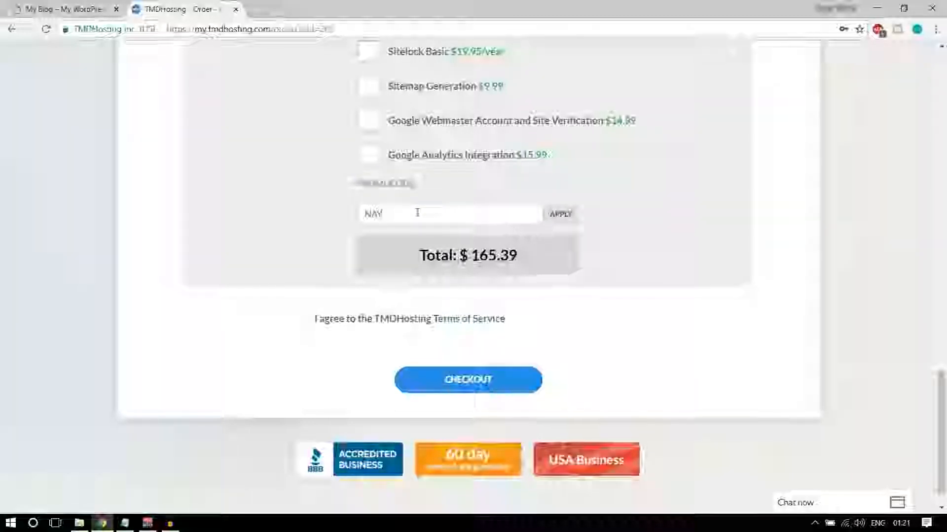
pyautogui.write('YAR7')
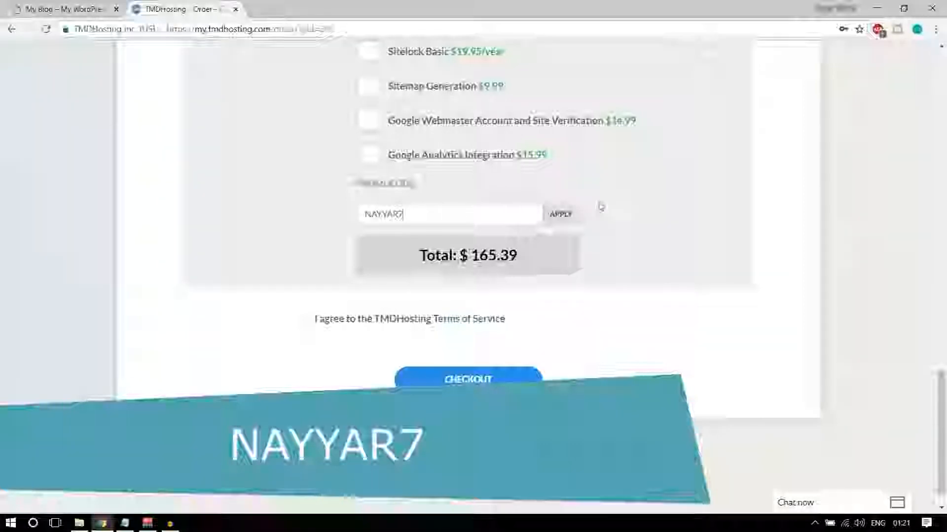
pyautogui.click(564, 214)
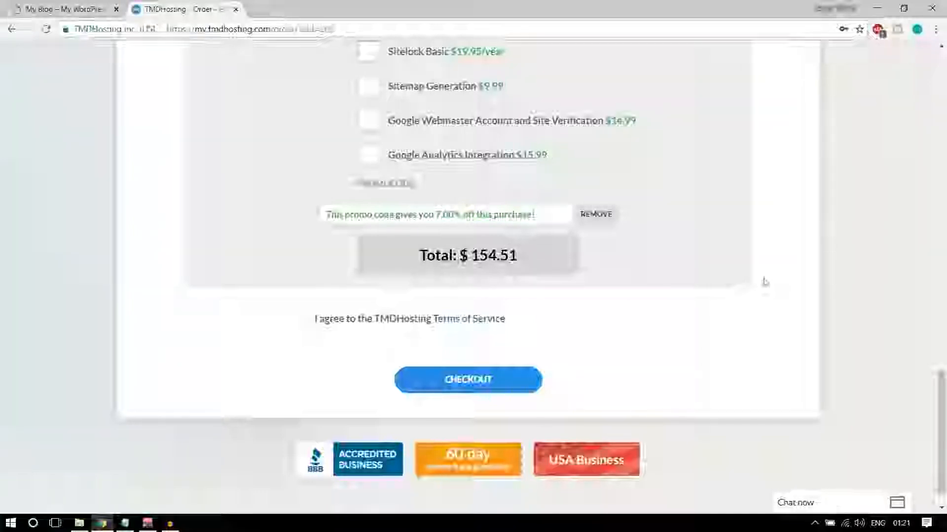
pyautogui.click(308, 321)
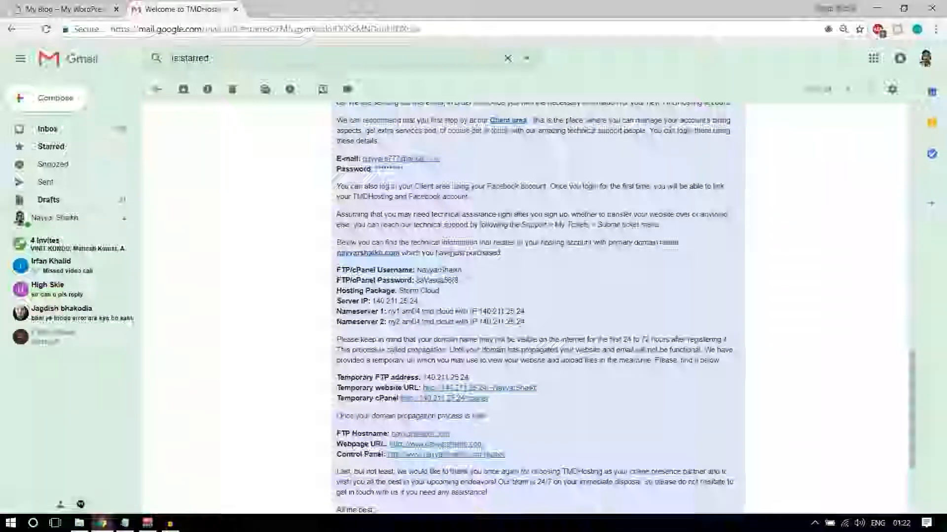
# Highlight the welcome email's FTP/cPanel username, password and two nameserver lines
pyautogui.scroll(3, 646, 286)
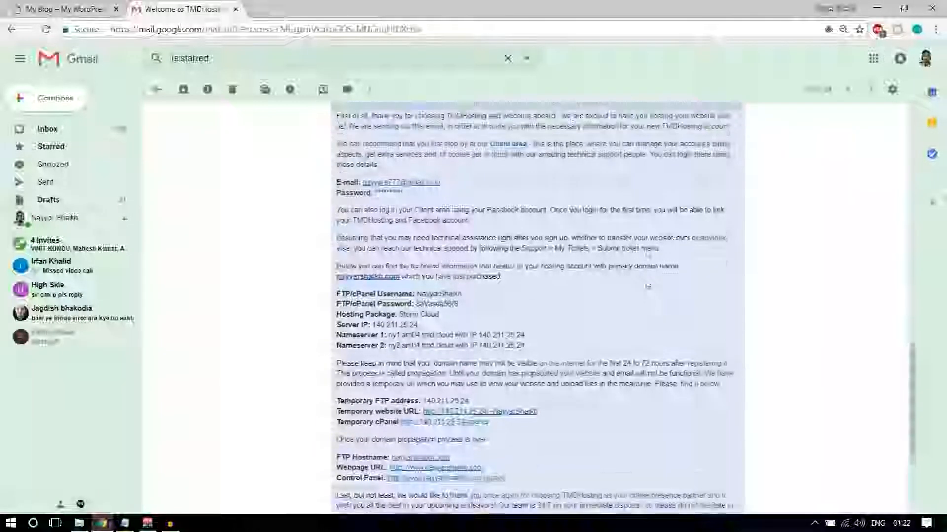
pyautogui.scroll(1, 603, 280)
pyautogui.scroll(-4, 603, 280)
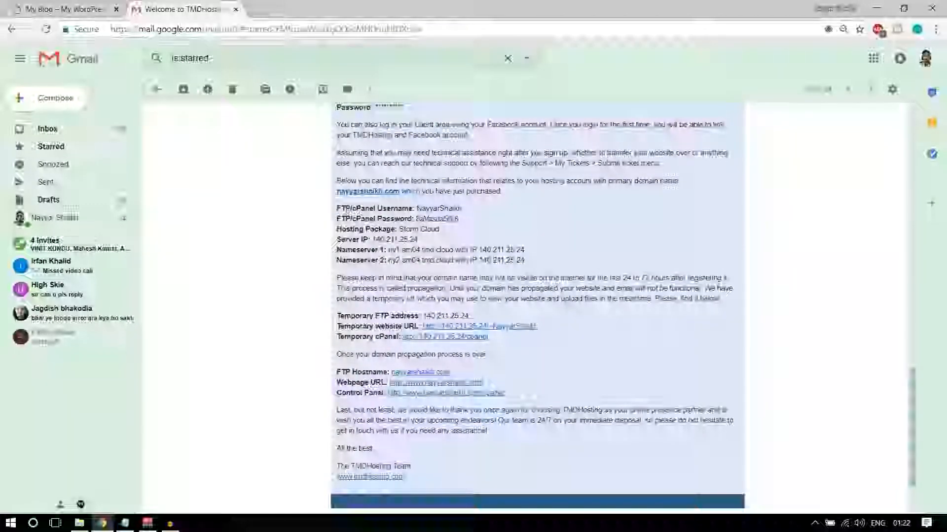
pyautogui.moveTo(338, 208); pyautogui.dragTo(418, 209)
pyautogui.click(513, 213)
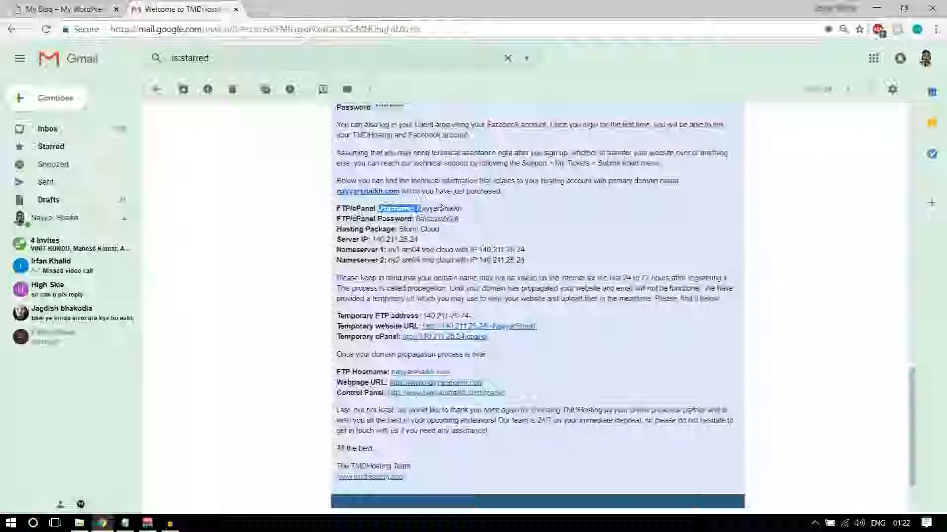
pyautogui.moveTo(382, 219); pyautogui.dragTo(432, 220)
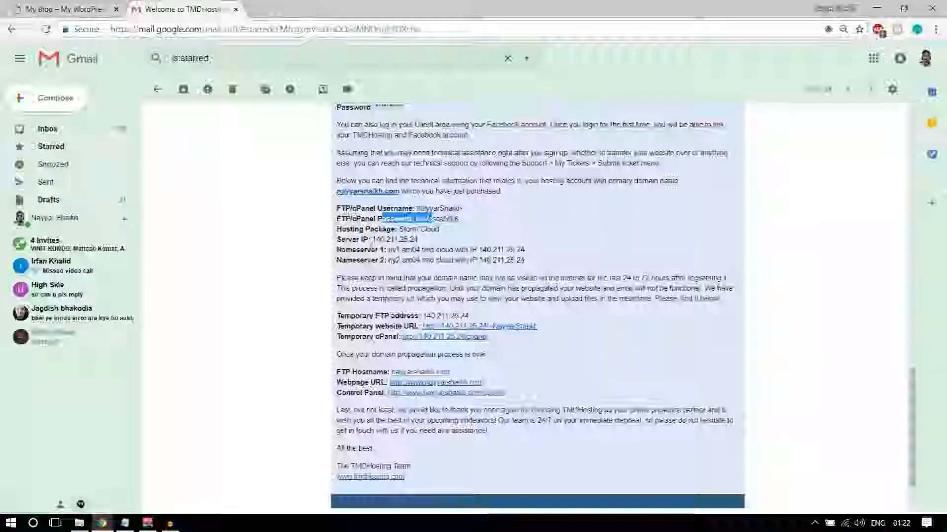
pyautogui.moveTo(364, 250); pyautogui.dragTo(526, 260)
pyautogui.click(527, 261)
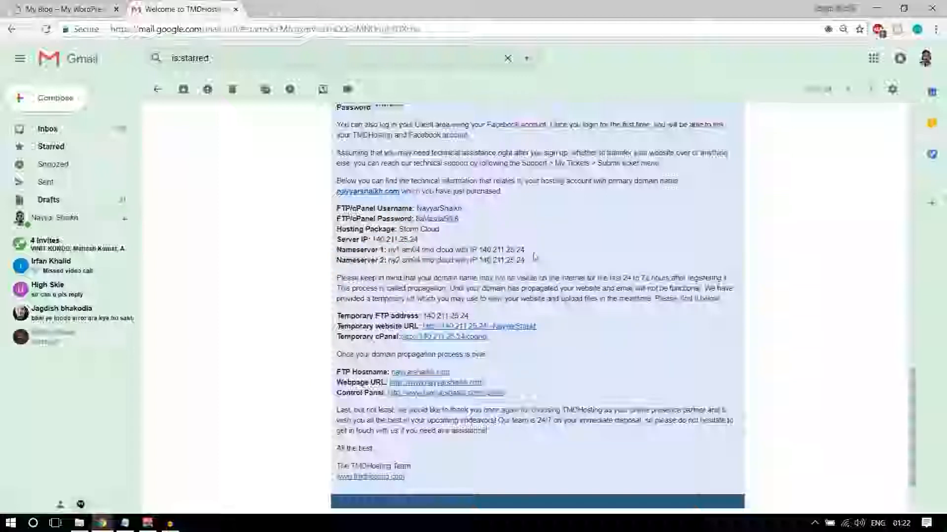
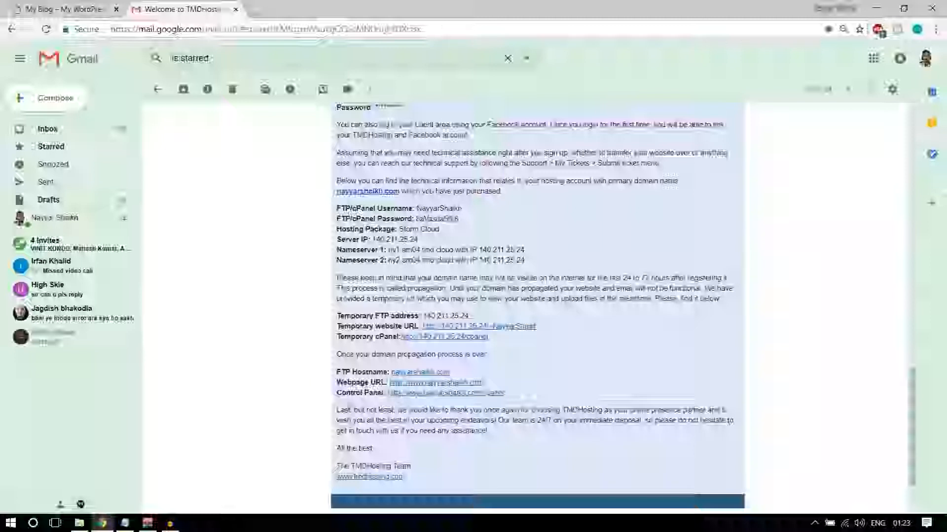
# Open the TMDHosting welcome e-mail's Control Panel link in a new browser tab
pyautogui.moveTo(337, 393); pyautogui.dragTo(434, 399)
pyautogui.rightClick(434, 397)
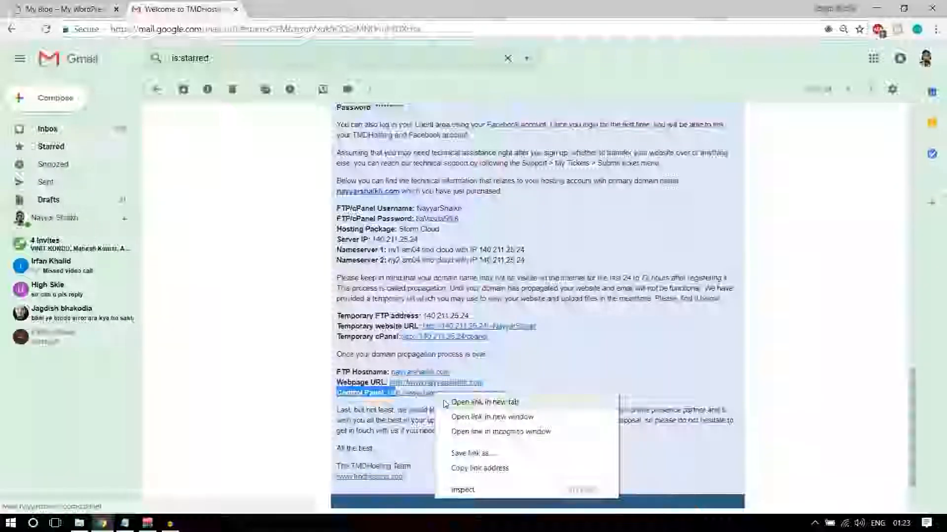
pyautogui.click(444, 404)
# Log in to cPanel with the autofilled credentials
pyautogui.hotkey('ctrl', 'Tab')
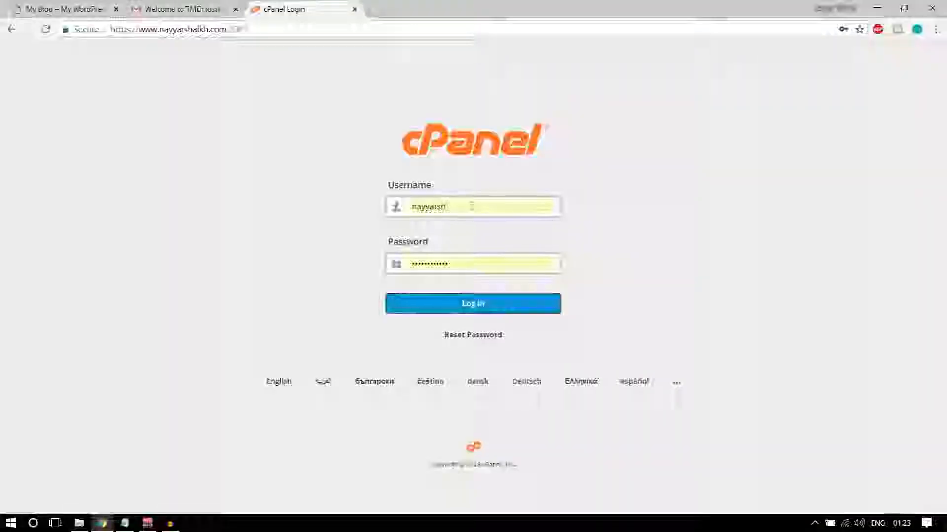
pyautogui.click(182, 9)
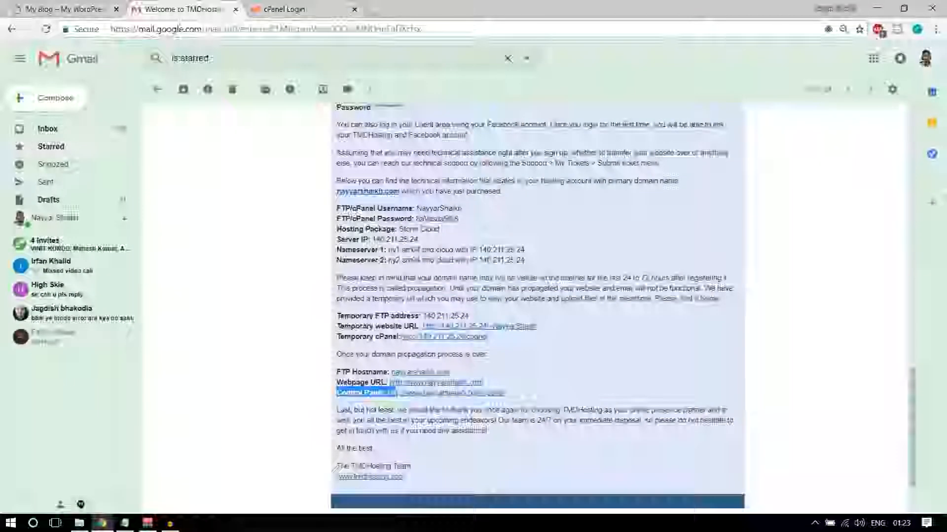
pyautogui.click(285, 9)
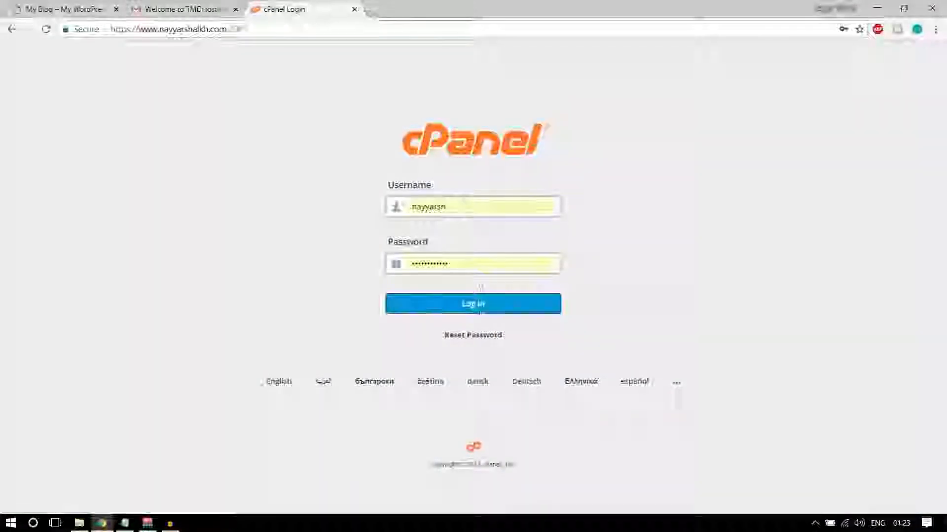
pyautogui.click(483, 311)
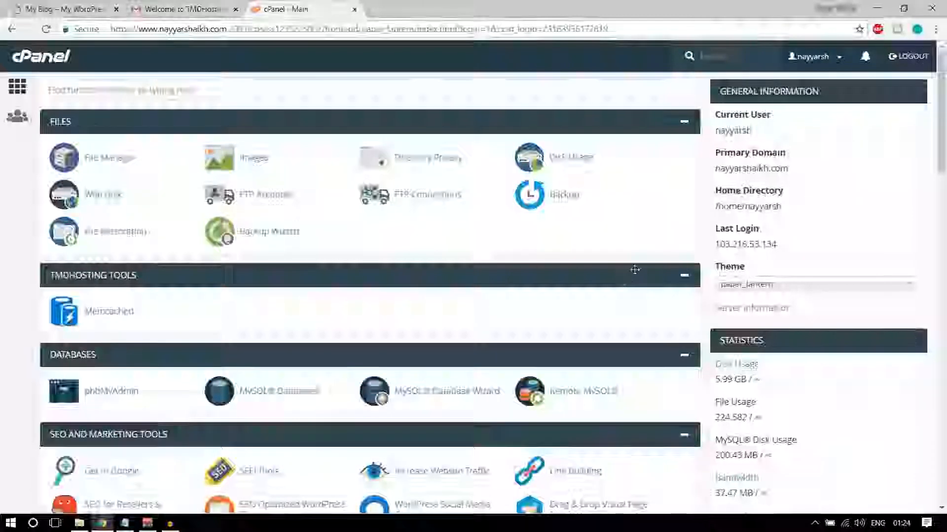
# Scroll down to Softaculous Apps Installer and open its WordPress script
pyautogui.scroll(-4, 641, 296)
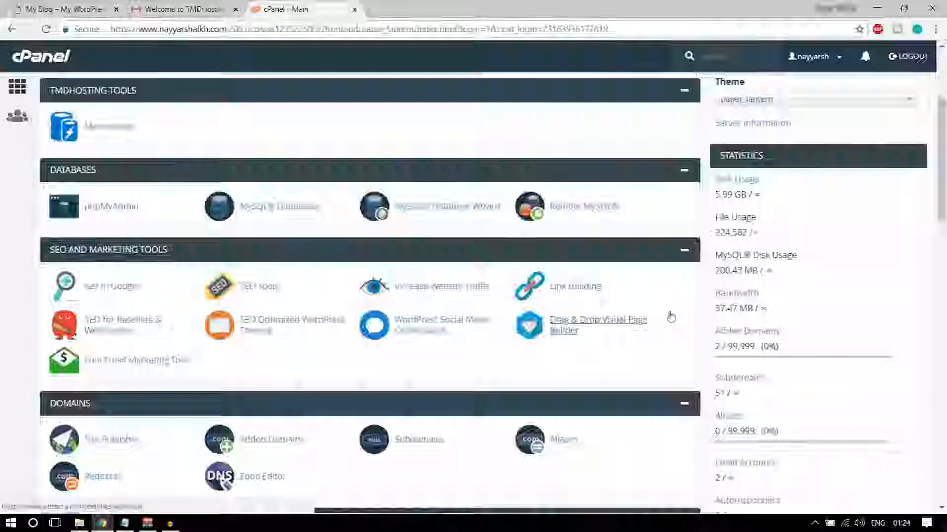
pyautogui.scroll(4, 668, 317)
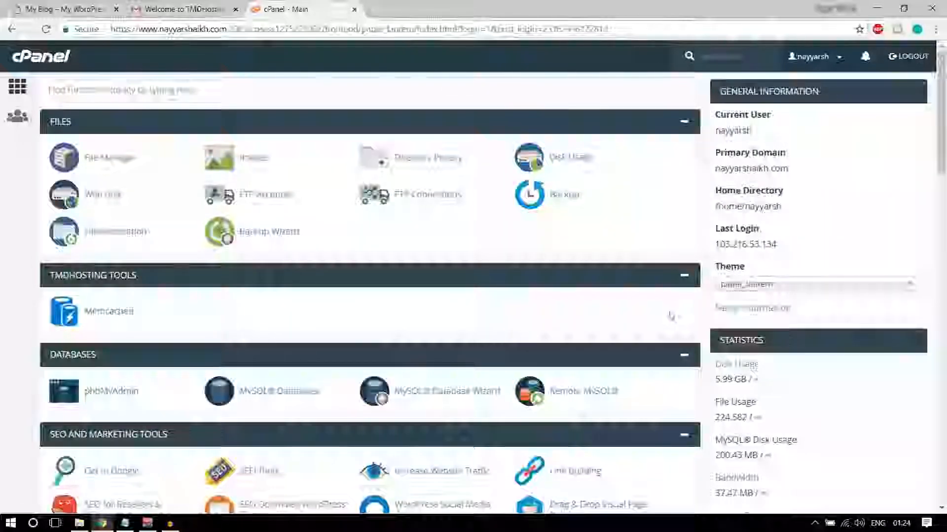
pyautogui.scroll(-6, 671, 317)
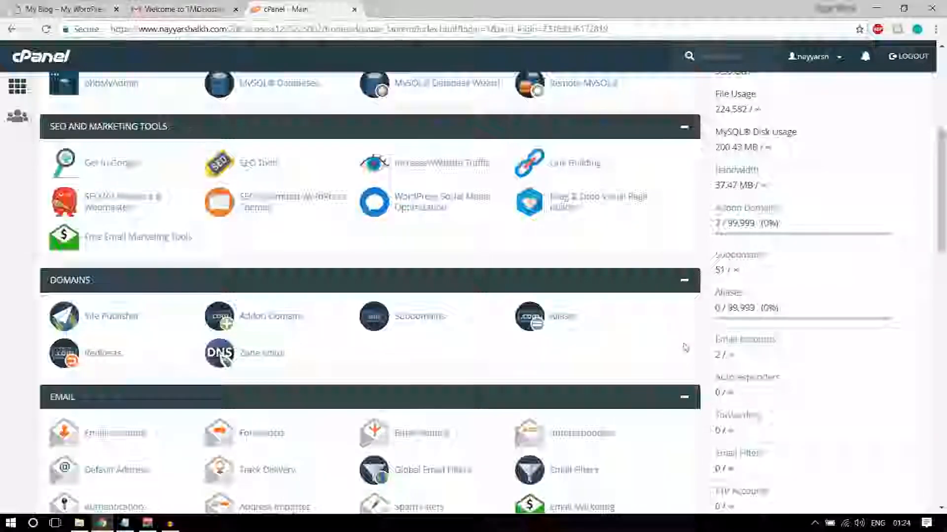
pyautogui.scroll(-15, 683, 340)
pyautogui.scroll(-7, 684, 348)
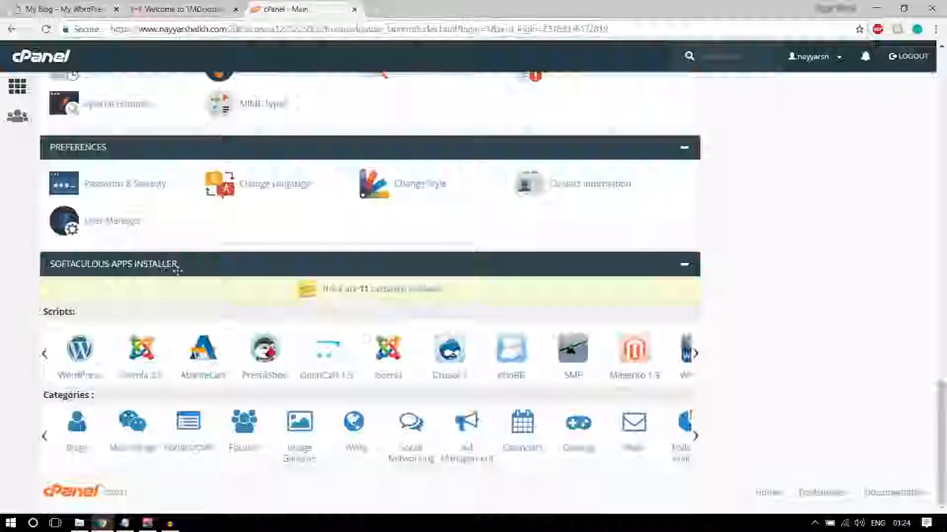
pyautogui.click(79, 355)
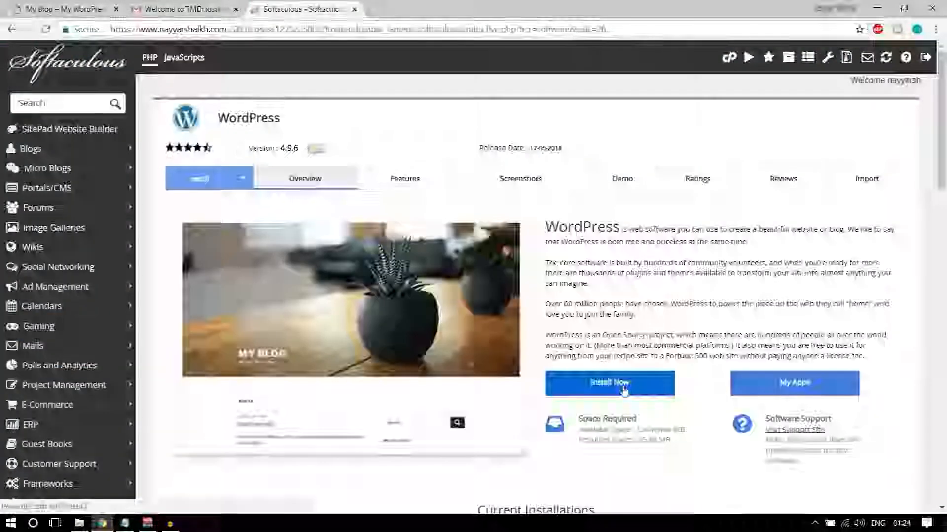
pyautogui.click(624, 390)
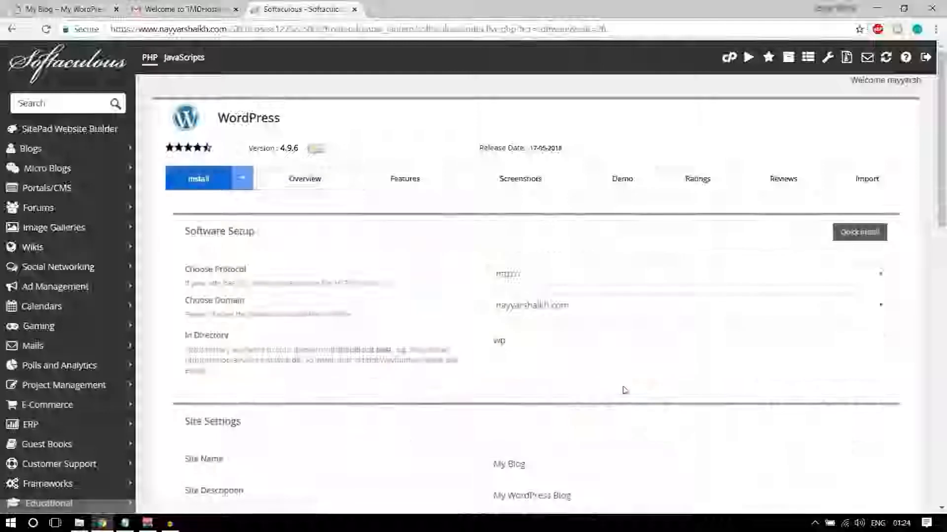
pyautogui.click(545, 275)
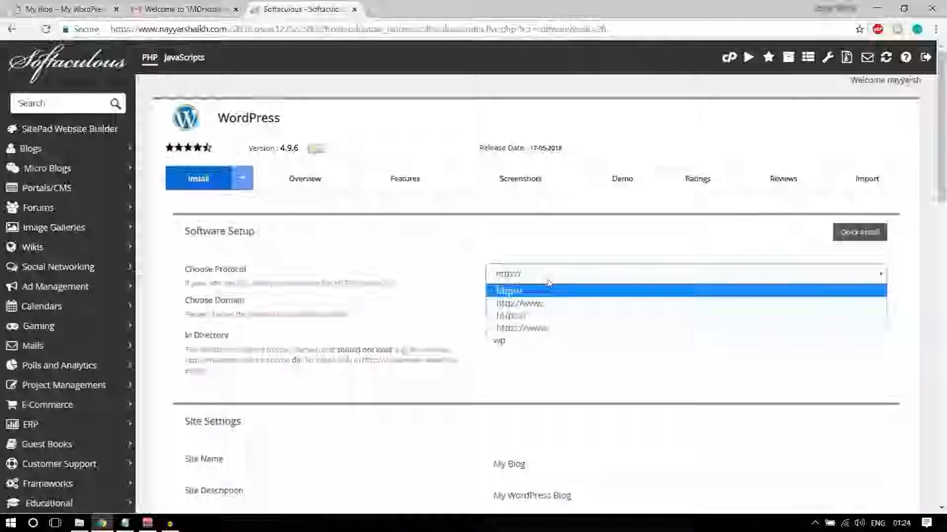
pyautogui.click(538, 327)
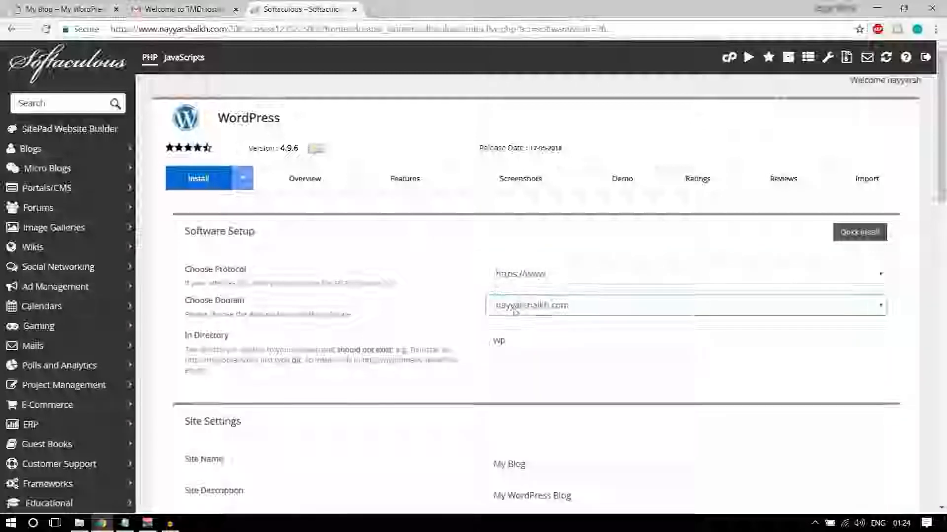
pyautogui.click(79, 7)
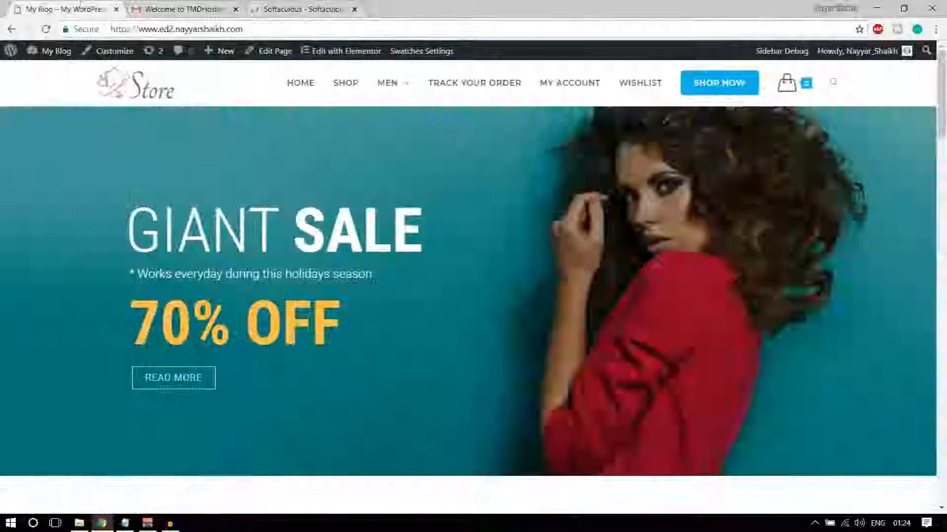
pyautogui.click(134, 30)
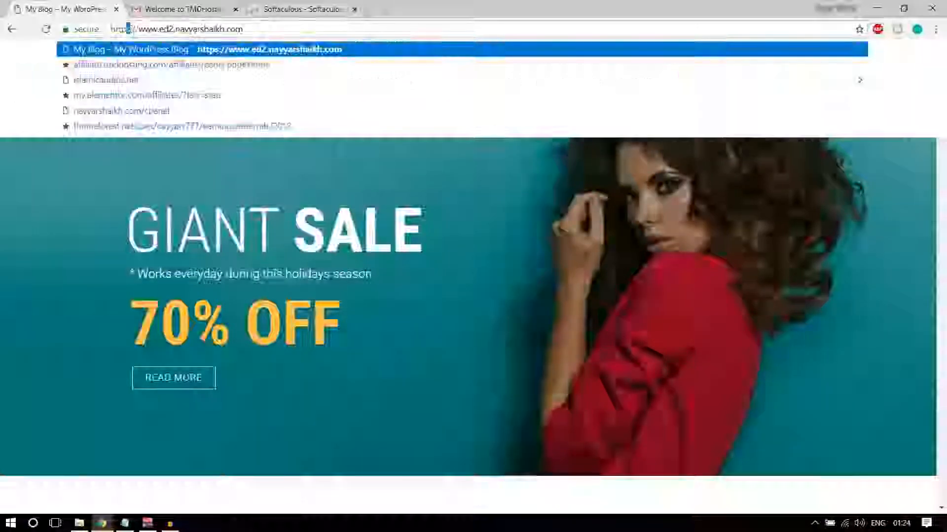
pyautogui.click(301, 9)
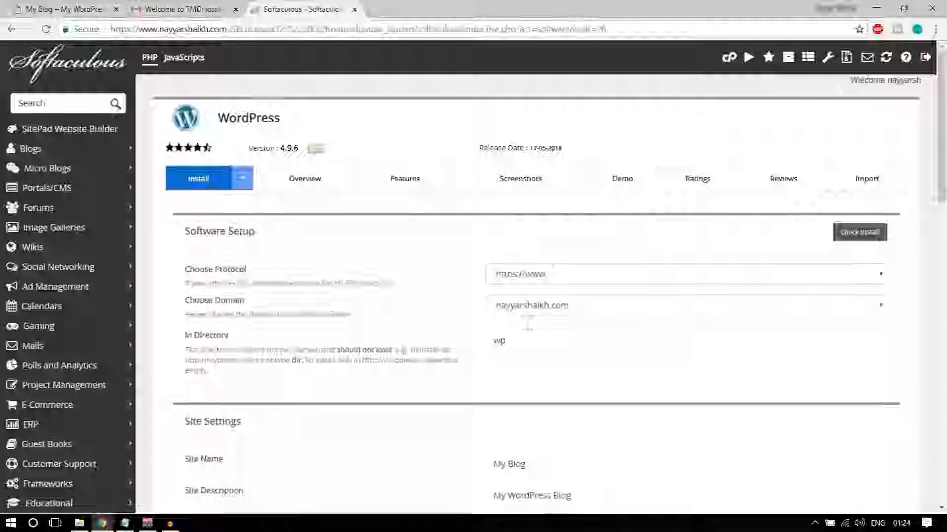
# Choose the ed1 subdomain as the install domain and remove 'wp' from the install directory
pyautogui.click(561, 306)
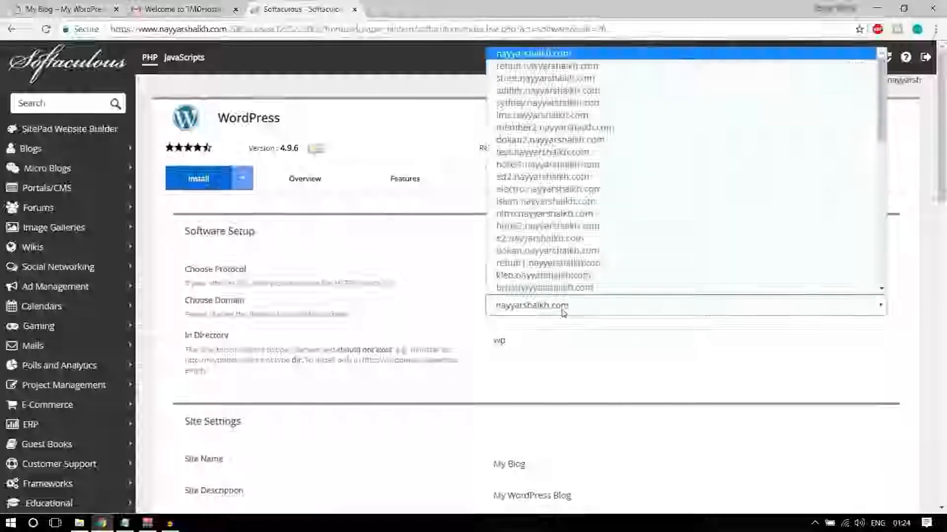
pyautogui.press('Down')
pyautogui.press('Down')
pyautogui.press('Down')
pyautogui.press('Down')
pyautogui.press('Down')
pyautogui.press('Down')
pyautogui.press('Down')
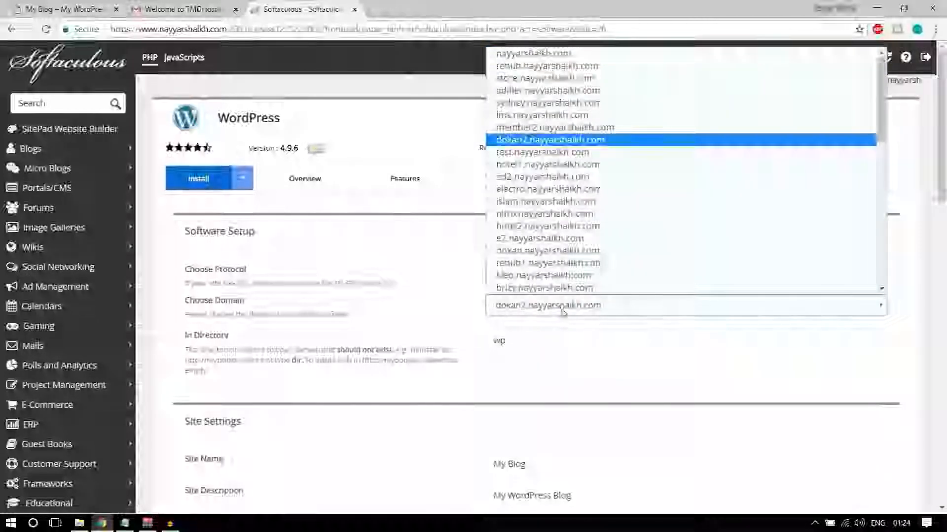
pyautogui.press('Down')
pyautogui.press('Down')
pyautogui.press('Down')
pyautogui.press('Down')
pyautogui.press('Down')
pyautogui.press('Down')
pyautogui.press('Down')
pyautogui.press('Down')
pyautogui.press('Down')
pyautogui.press('Down')
pyautogui.press('Down')
pyautogui.press('Down')
pyautogui.press('Down')
pyautogui.press('Down')
pyautogui.press('Down')
pyautogui.press('Down')
pyautogui.press('Down')
pyautogui.press('Down')
pyautogui.press('Down')
pyautogui.press('Down')
pyautogui.press('Return')
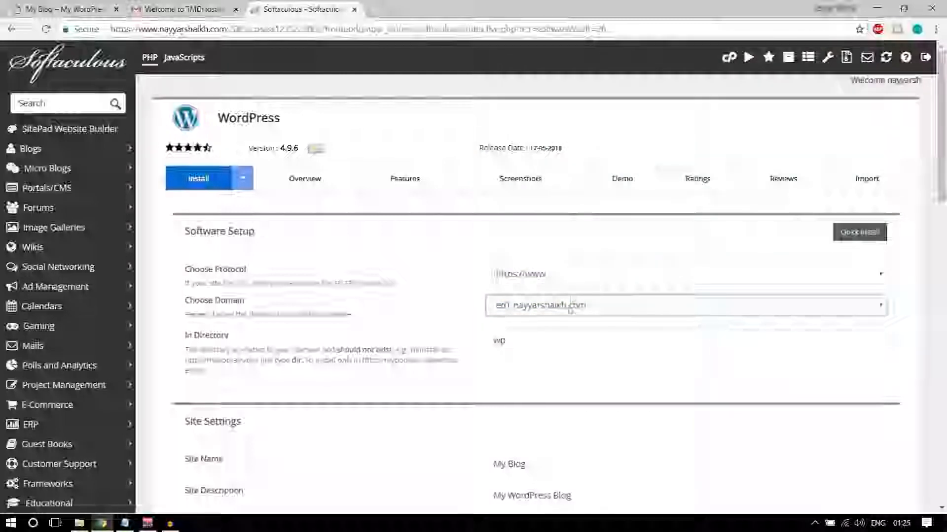
pyautogui.doubleClick(544, 342)
pyautogui.press('BackSpace')
pyautogui.click(529, 389)
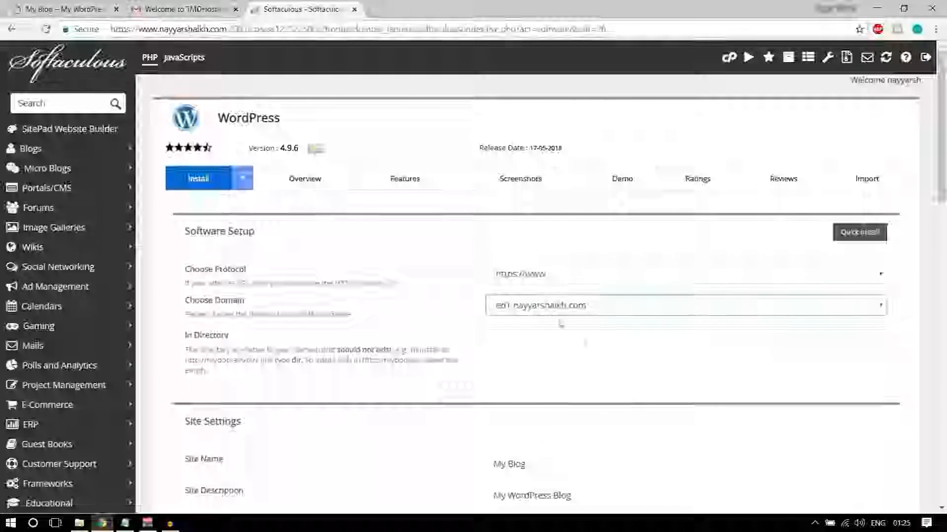
pyautogui.scroll(-4, 636, 411)
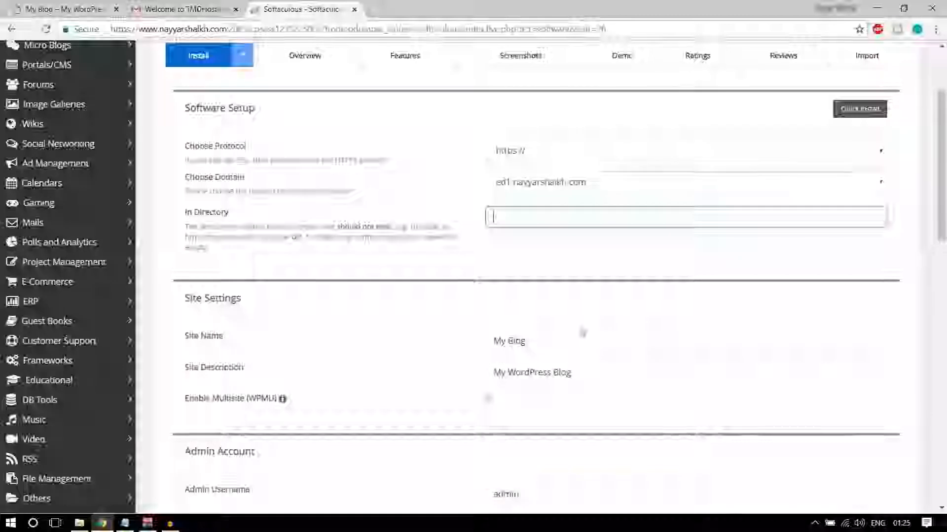
pyautogui.scroll(-1, 583, 331)
# Set the site name to 'OceanWP eCommerce' and the description to 'eCommerce Tutorial'
pyautogui.tripleClick(554, 277)
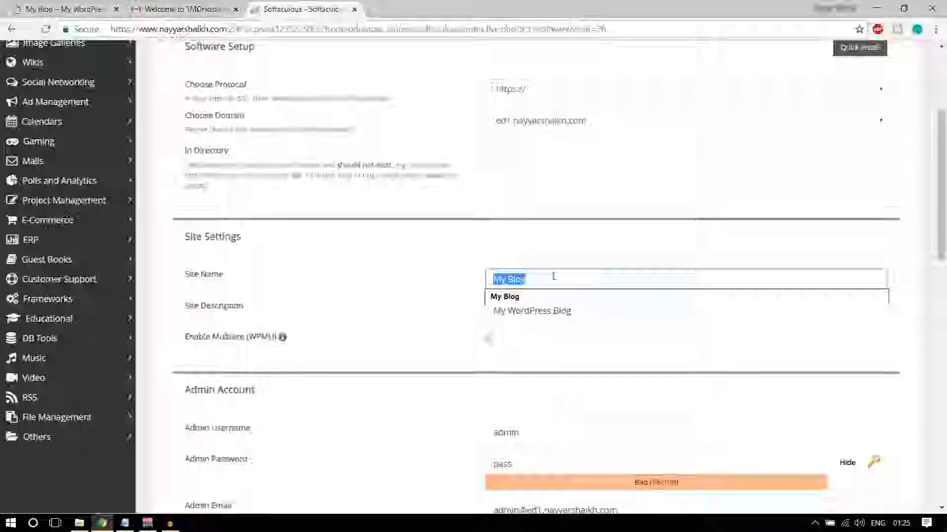
pyautogui.press('BackSpace')
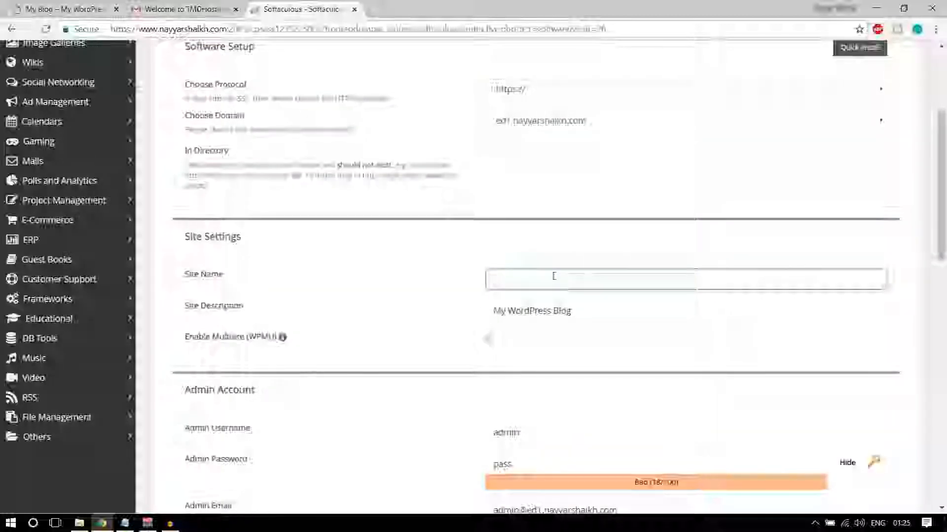
pyautogui.write('Oce')
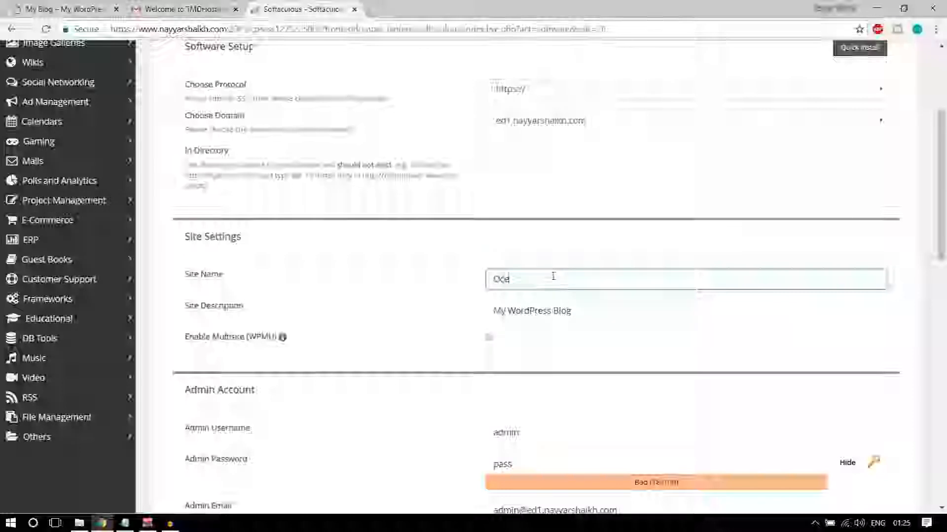
pyautogui.write('anWP ')
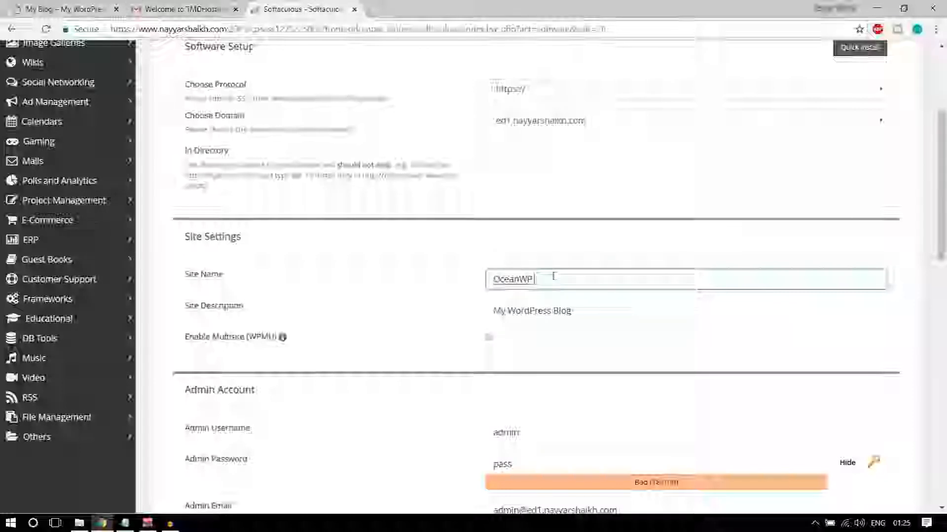
pyautogui.write('edommerce')
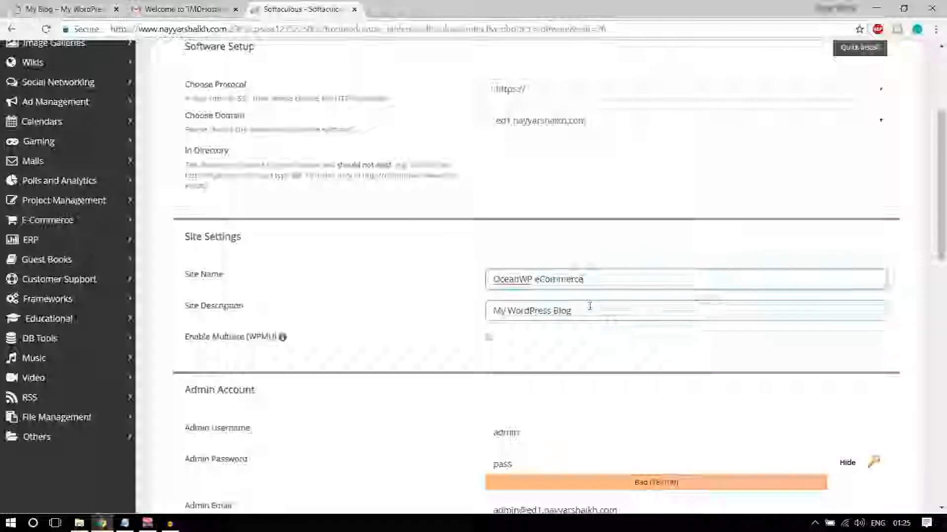
pyautogui.press('Tab')
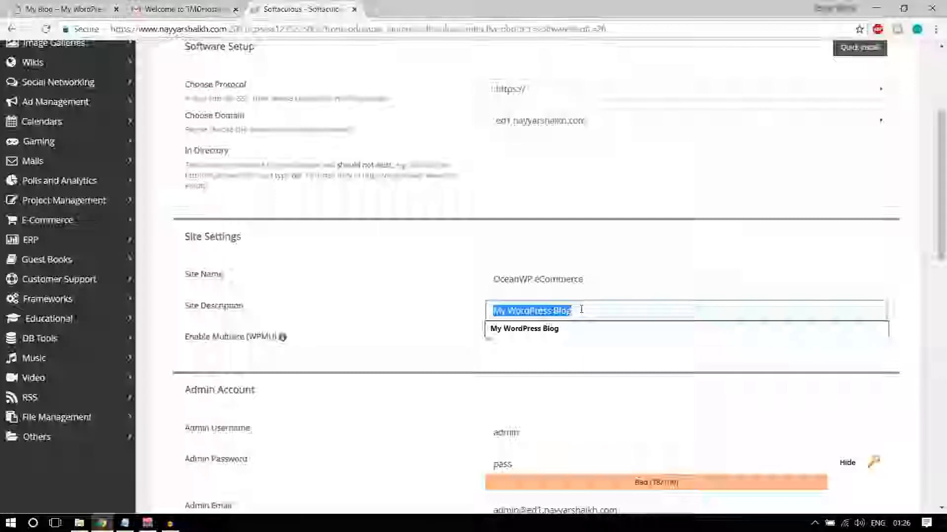
pyautogui.write('eCommer')
pyautogui.write('ce')
pyautogui.write(',T')
pyautogui.write('utorial')
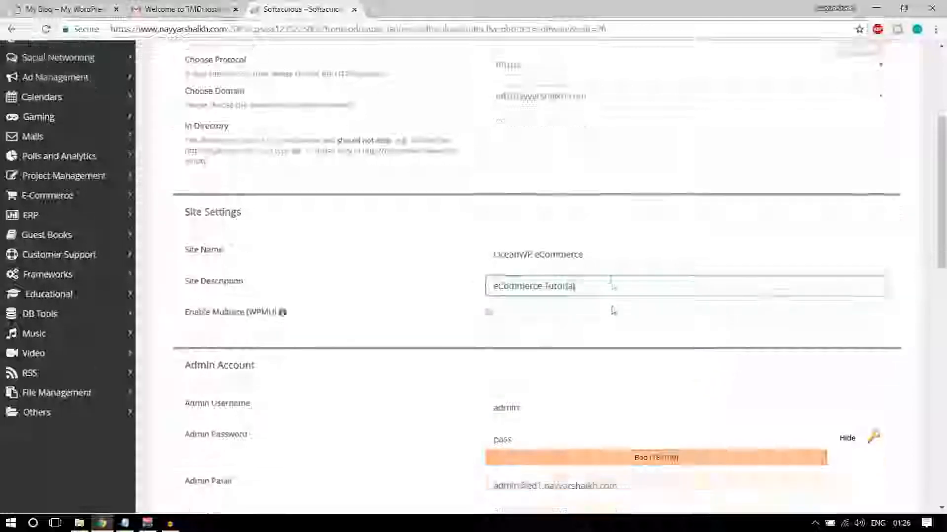
pyautogui.scroll(-4, 592, 309)
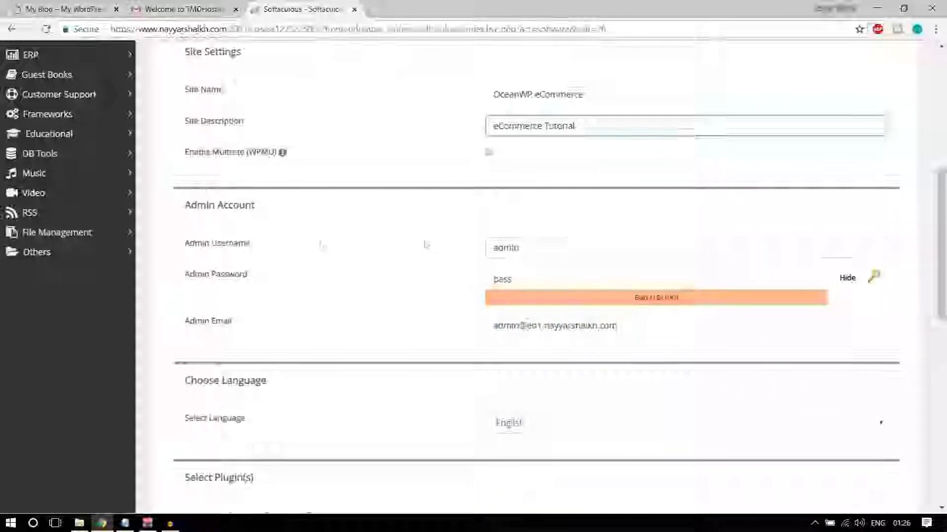
# Fill the admin username from the browser suggestion and add an underscore to it
pyautogui.click(533, 247)
pyautogui.moveTo(517, 248); pyautogui.dragTo(470, 244)
pyautogui.click(468, 244)
pyautogui.moveTo(537, 278); pyautogui.dragTo(472, 284)
pyautogui.click(471, 285)
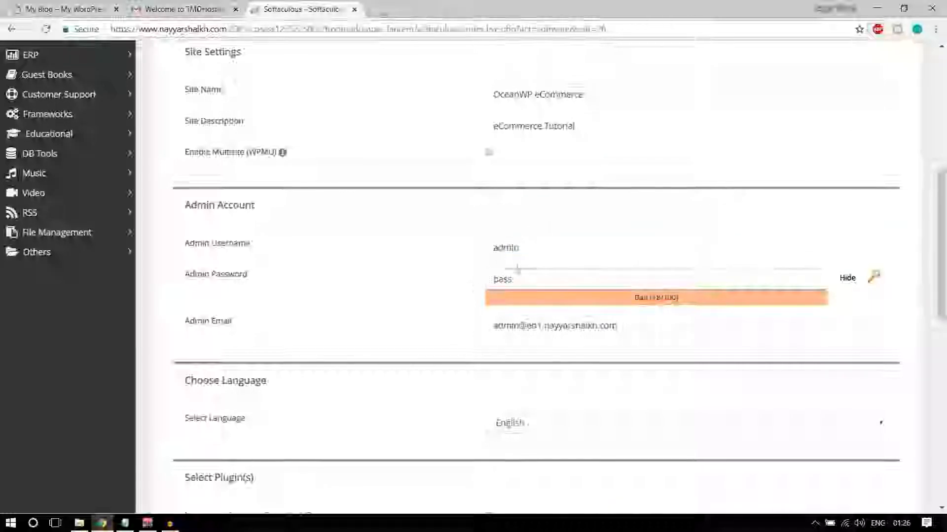
pyautogui.moveTo(526, 247); pyautogui.dragTo(442, 247)
pyautogui.write('Nayyar_Shaikh')
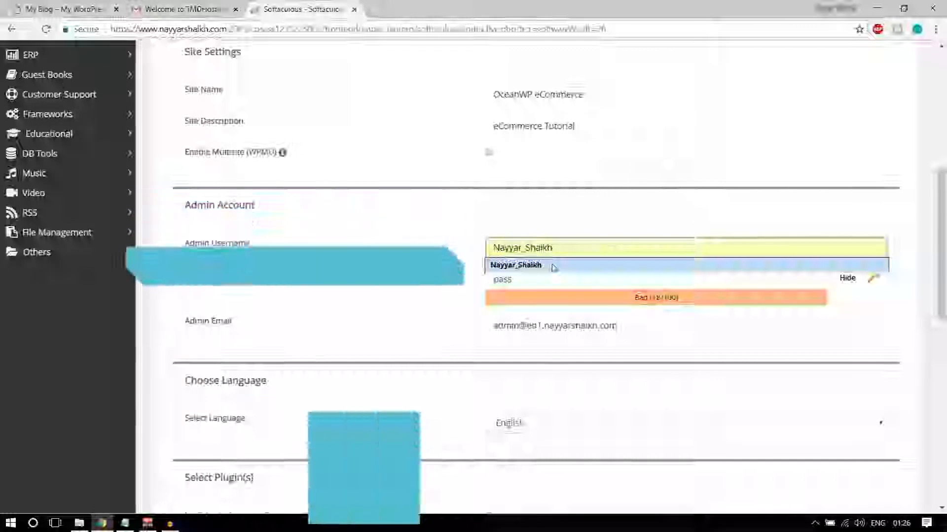
pyautogui.click(497, 268)
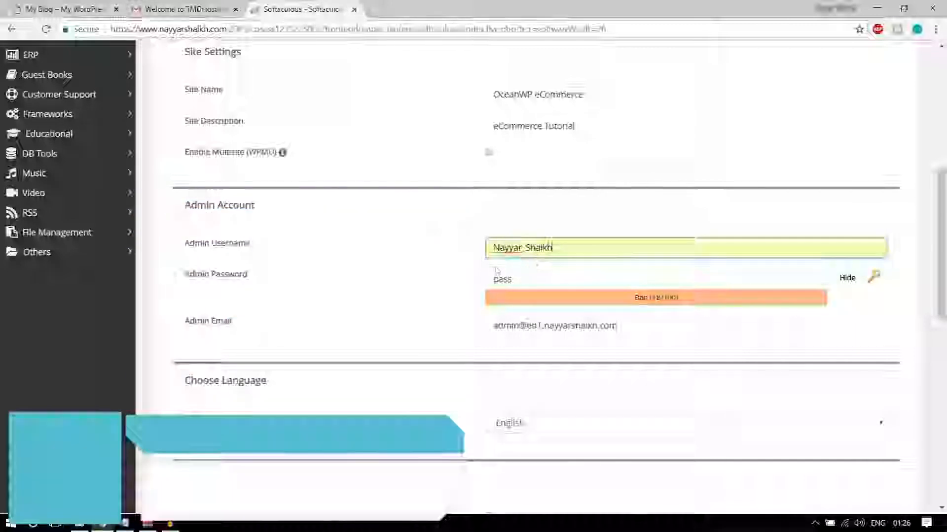
pyautogui.moveTo(574, 247); pyautogui.dragTo(481, 250)
pyautogui.click(480, 249)
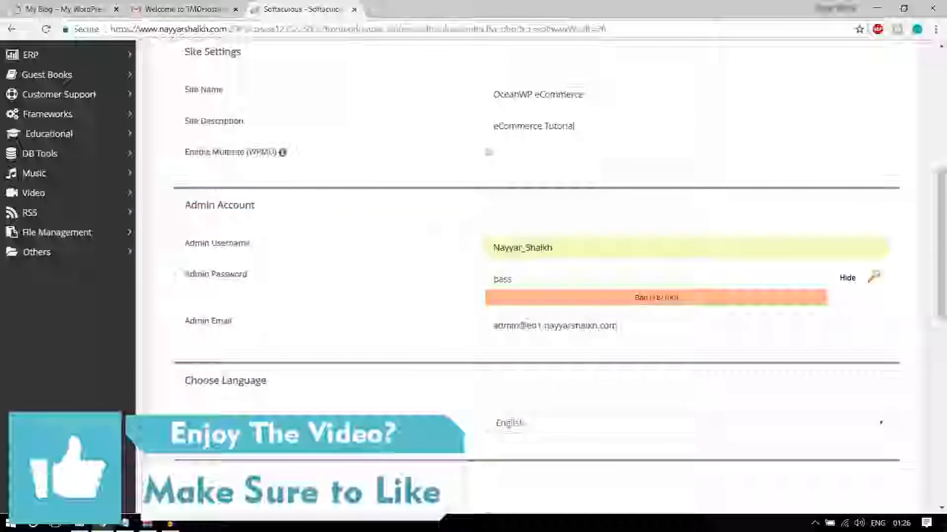
pyautogui.click(496, 247)
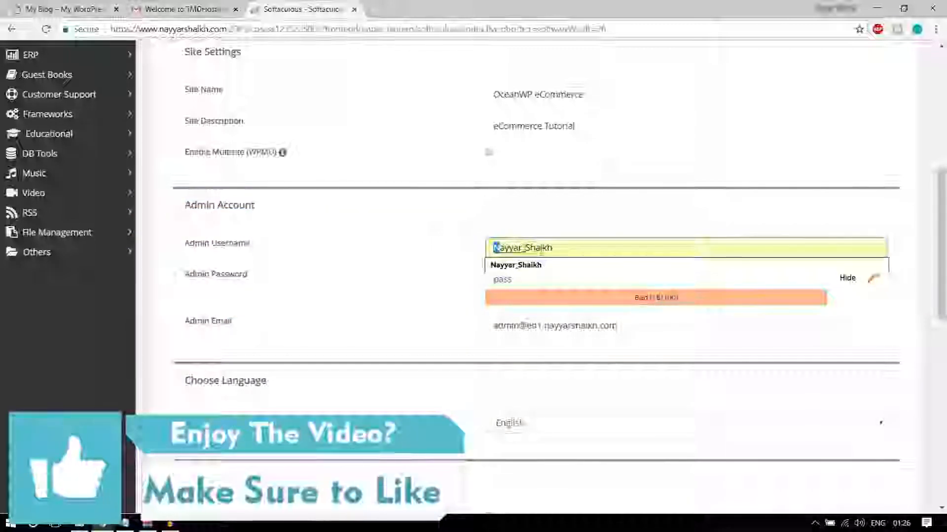
pyautogui.write('_')
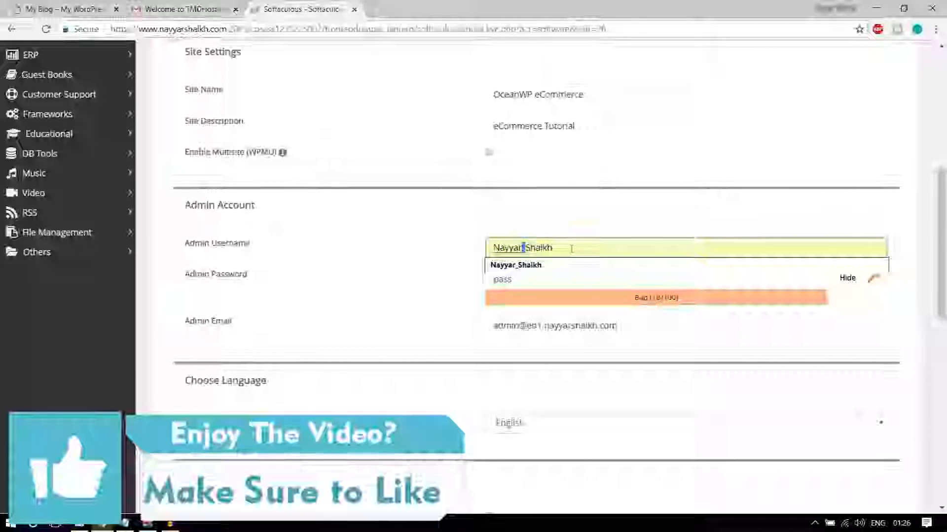
# Replace the admin password with a new one and fill the admin e-mail from autofill
pyautogui.click(536, 277)
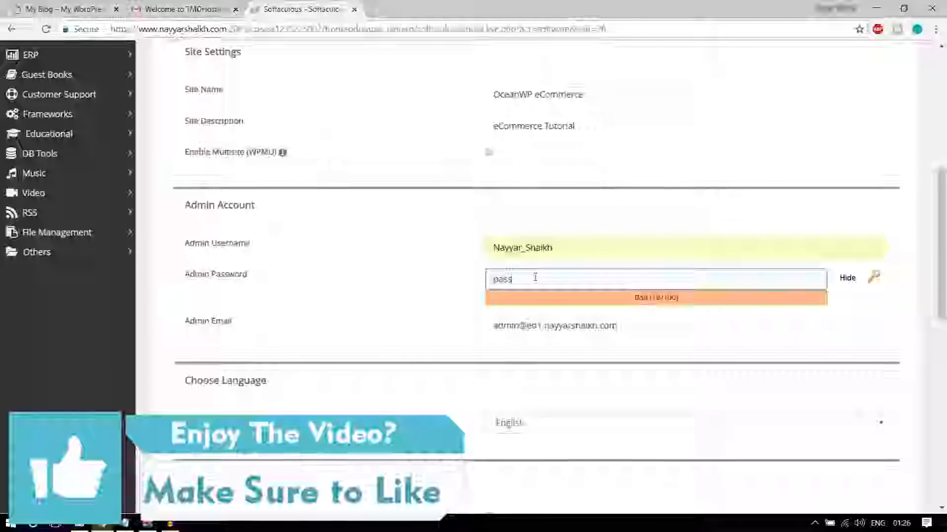
pyautogui.click(847, 278)
pyautogui.click(612, 283)
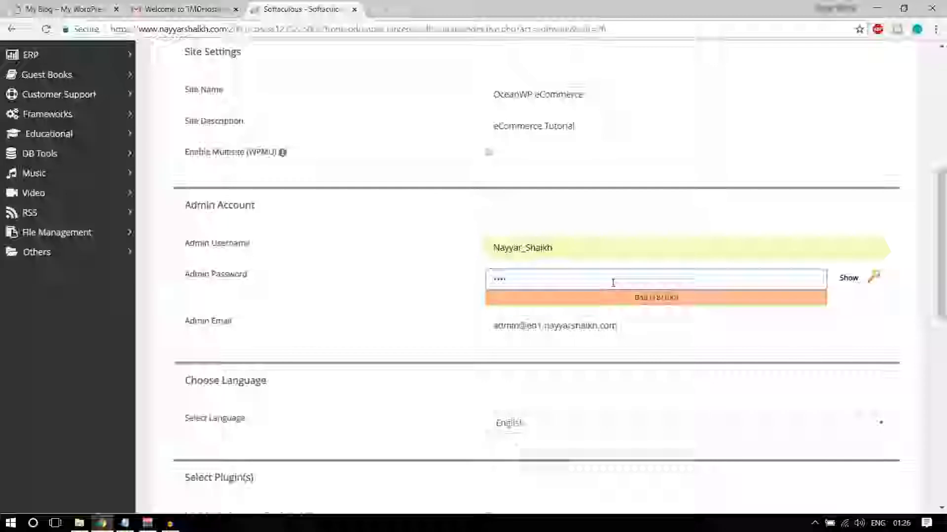
pyautogui.hotkey('ctrl', 'a')
pyautogui.write('••••••••••')
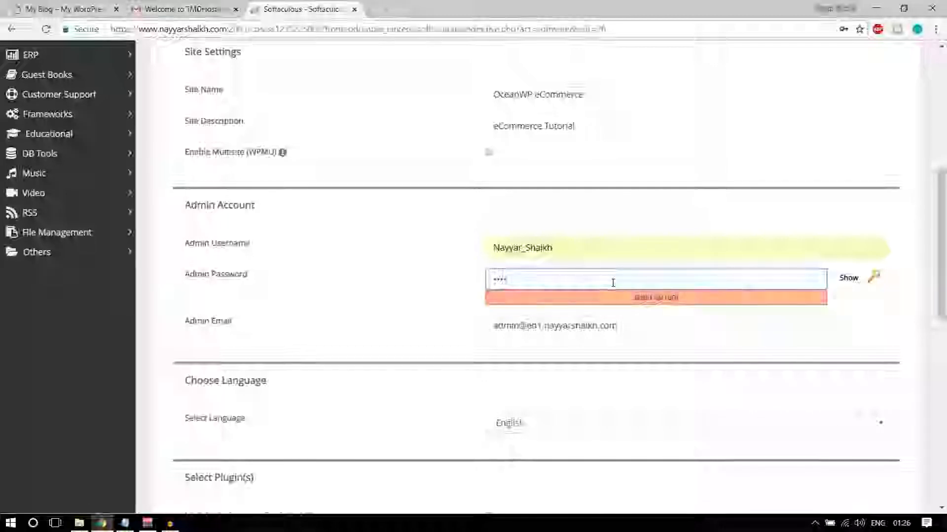
pyautogui.write('•')
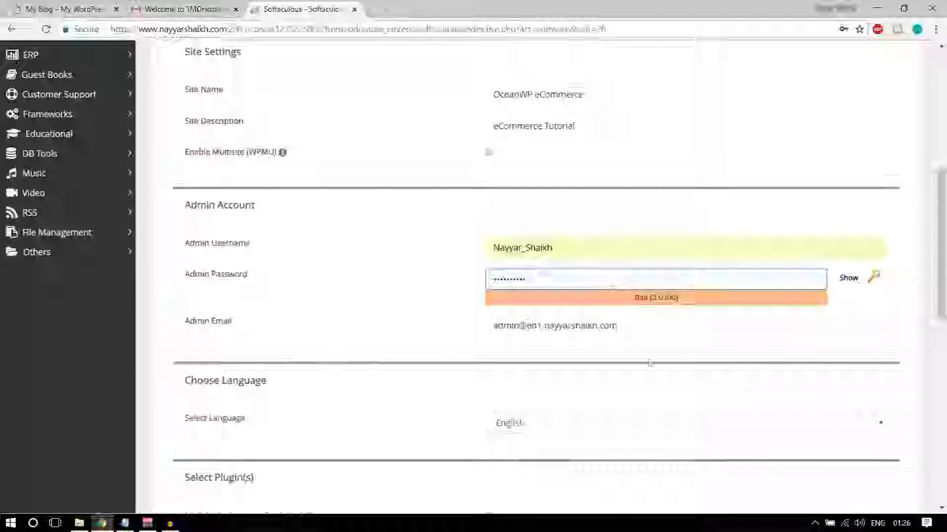
pyautogui.click(649, 324)
pyautogui.hotkey('ctrl', 'a')
pyautogui.write('re')
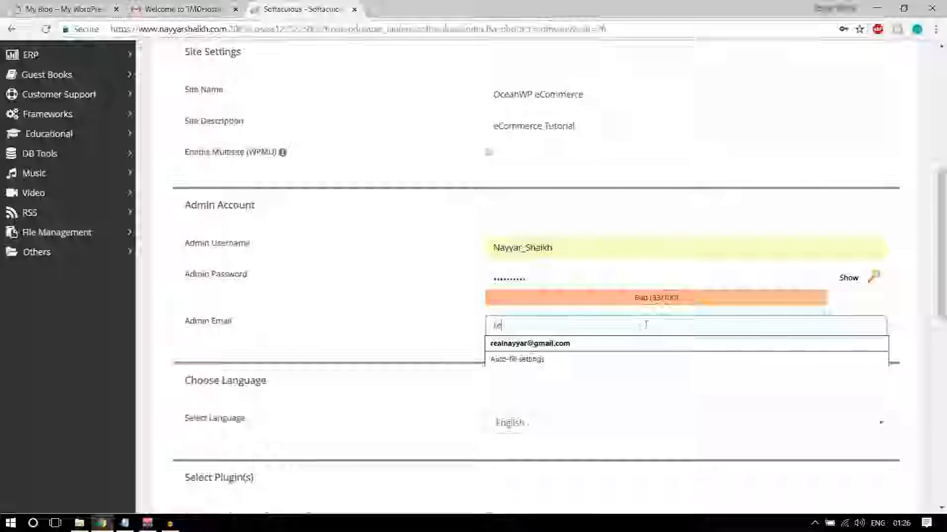
pyautogui.click(613, 343)
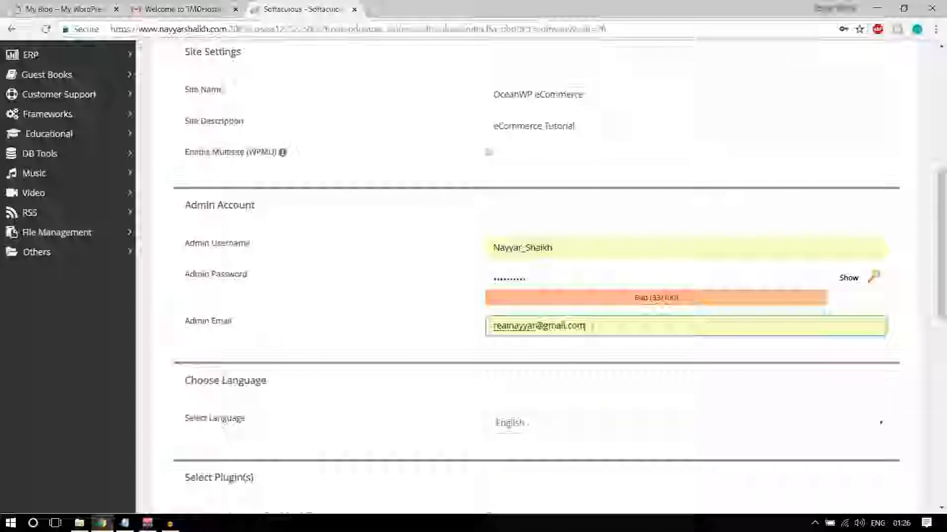
pyautogui.scroll(-10, 601, 326)
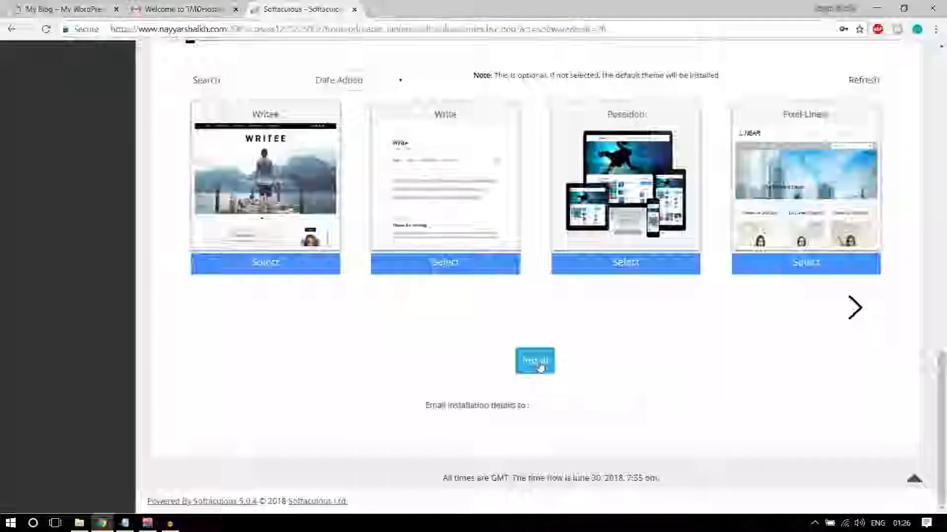
# Install WordPress, open the new site's Administrative URL, and close the Gmail and Softaculous tabs
pyautogui.click(540, 361)
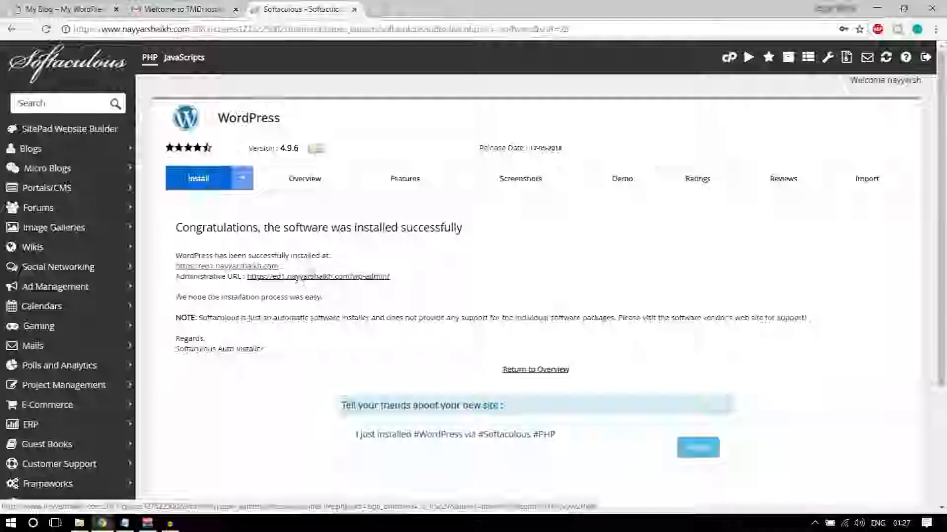
pyautogui.click(310, 278)
pyautogui.click(236, 9)
pyautogui.click(235, 9)
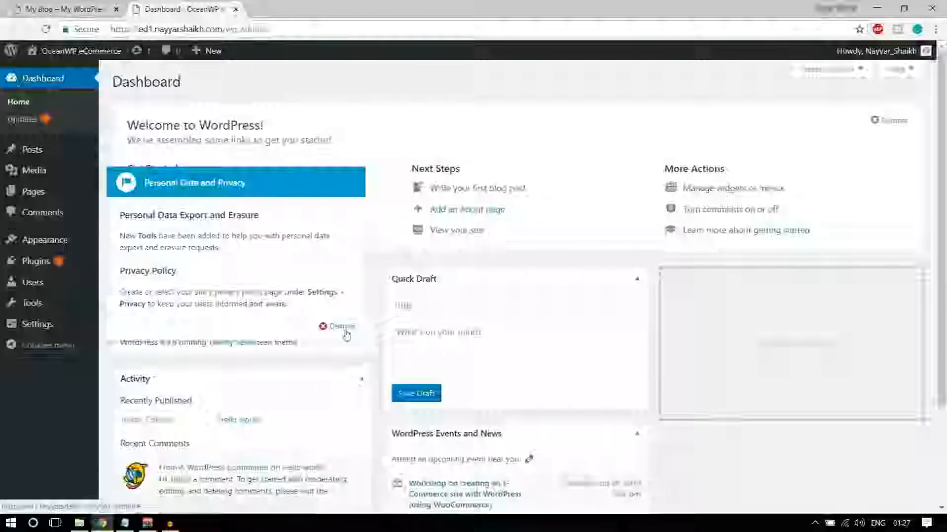
# Dismiss the Personal Data and Privacy notice and point out the domain and /wp-admin/ path
pyautogui.click(344, 327)
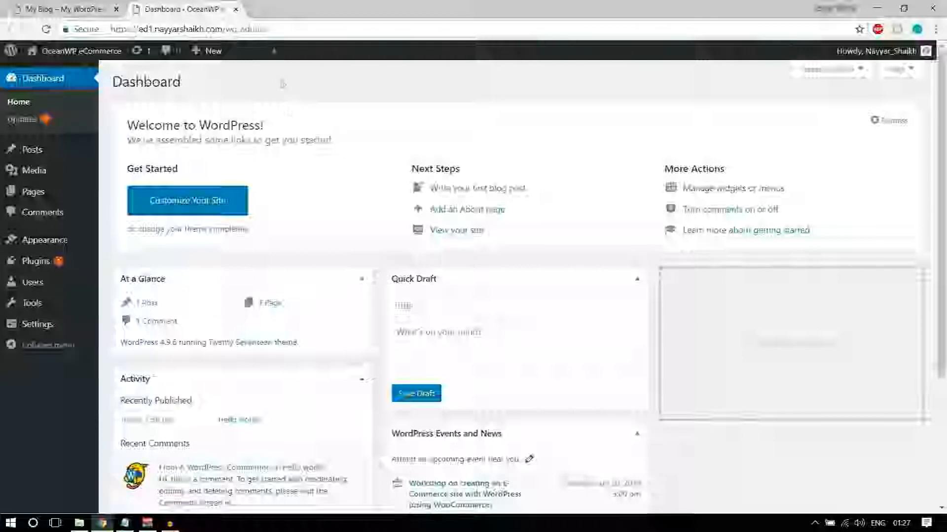
pyautogui.moveTo(112, 29); pyautogui.dragTo(225, 30)
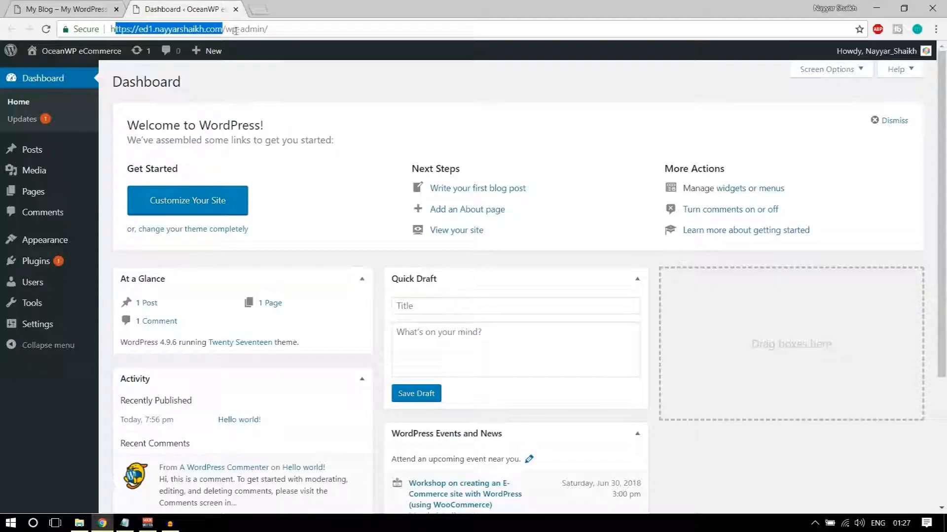
pyautogui.moveTo(283, 30); pyautogui.dragTo(218, 31)
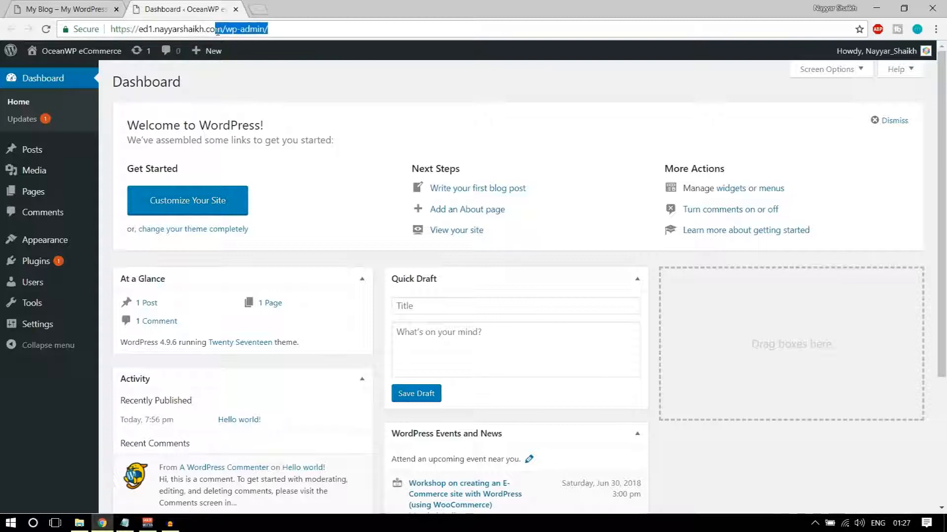
pyautogui.click(295, 70)
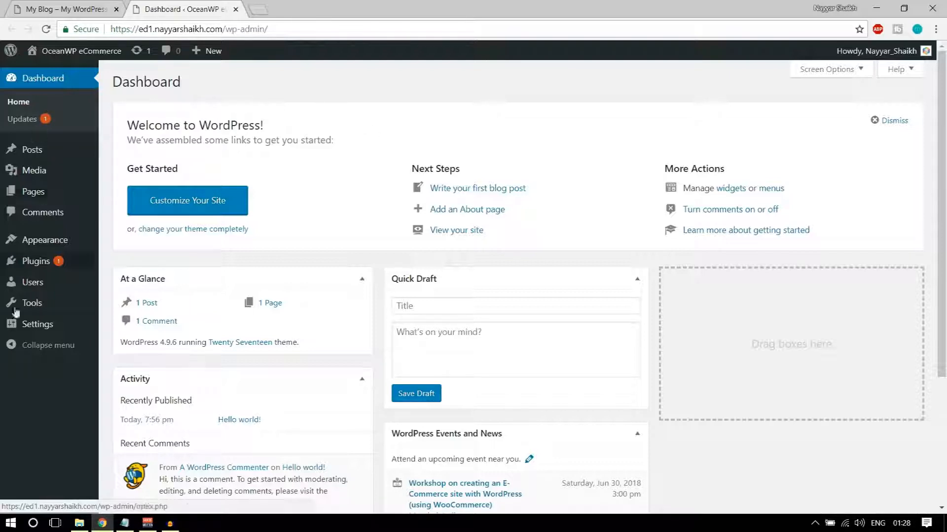
# Go to Settings > General from the admin sidebar
pyautogui.moveTo(22, 327)
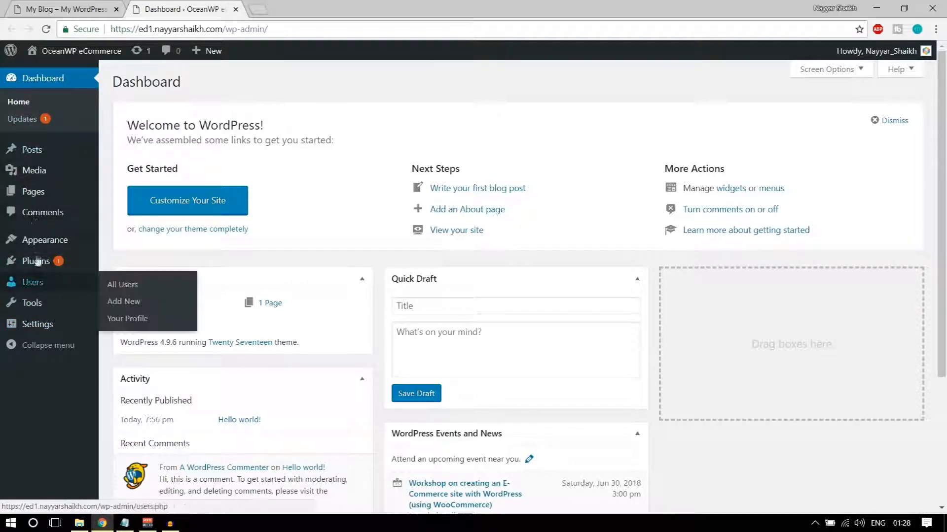
pyautogui.moveTo(29, 161)
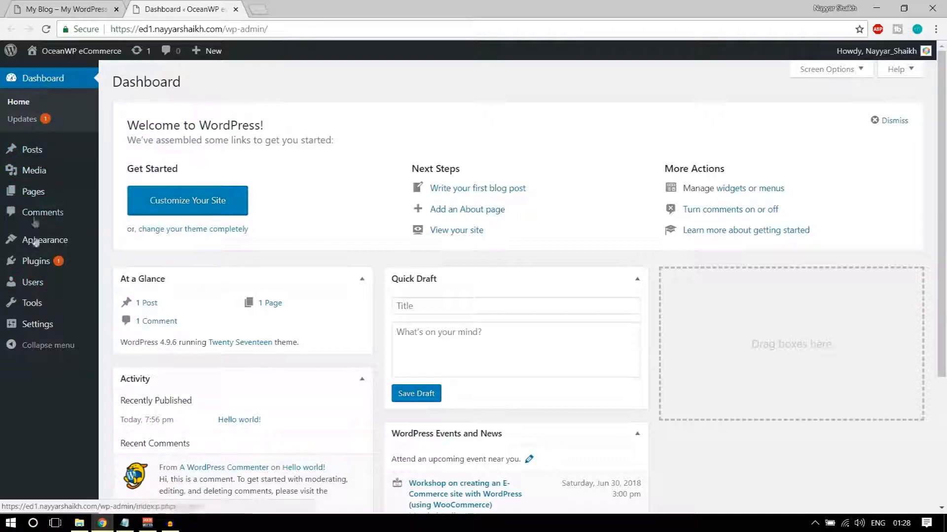
pyautogui.click(27, 333)
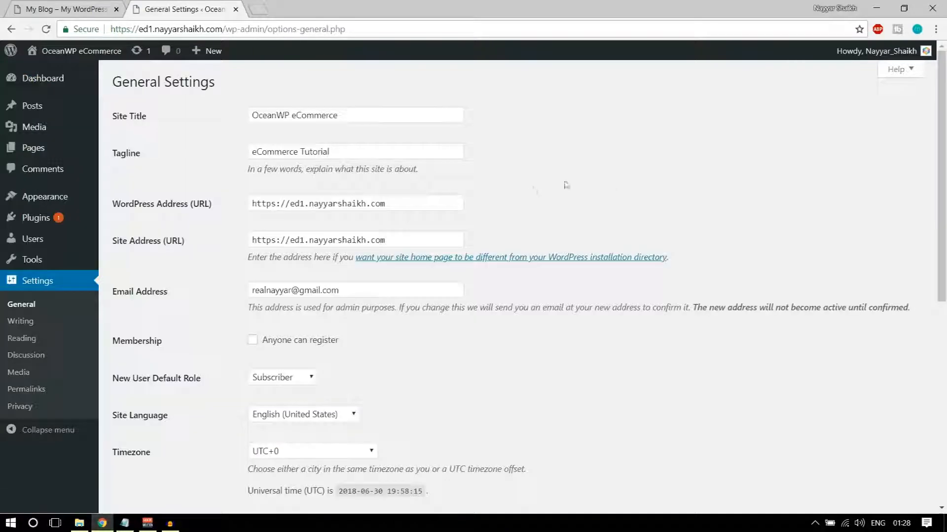
# Point out the Site Title and Tagline and toggle the Anyone can register option
pyautogui.moveTo(359, 112); pyautogui.dragTo(216, 117)
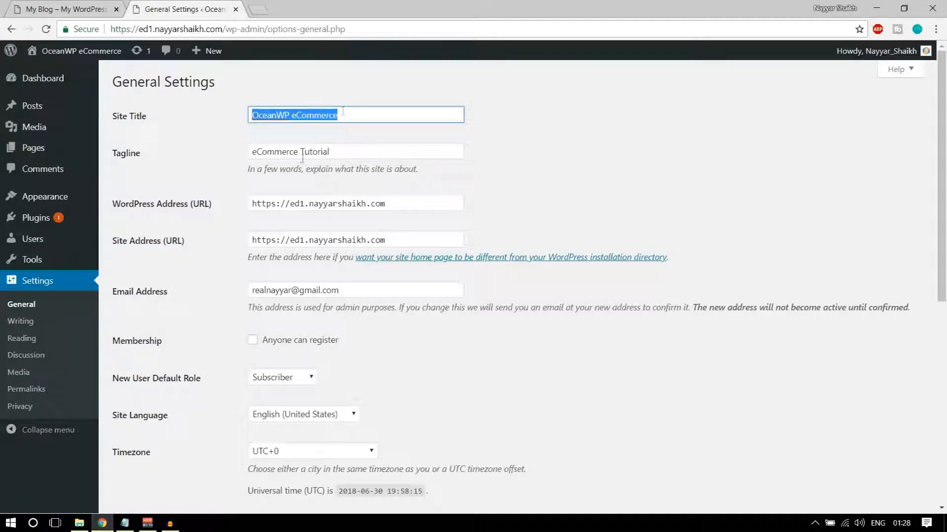
pyautogui.moveTo(352, 152); pyautogui.dragTo(221, 159)
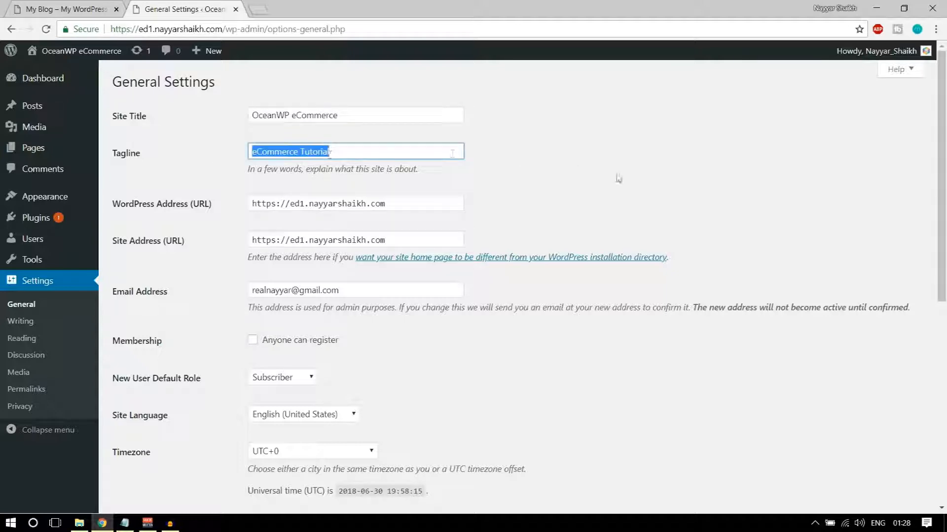
pyautogui.scroll(-4, 577, 157)
pyautogui.click(280, 159)
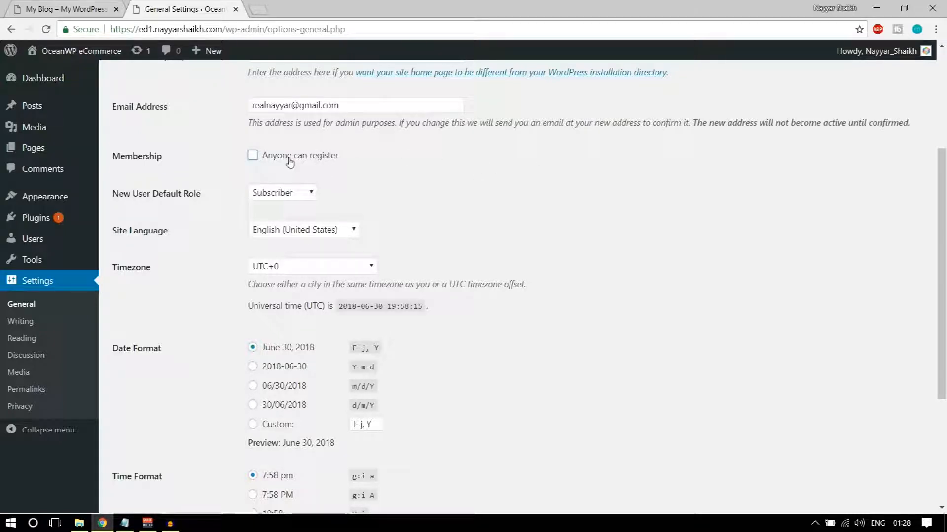
pyautogui.click(290, 159)
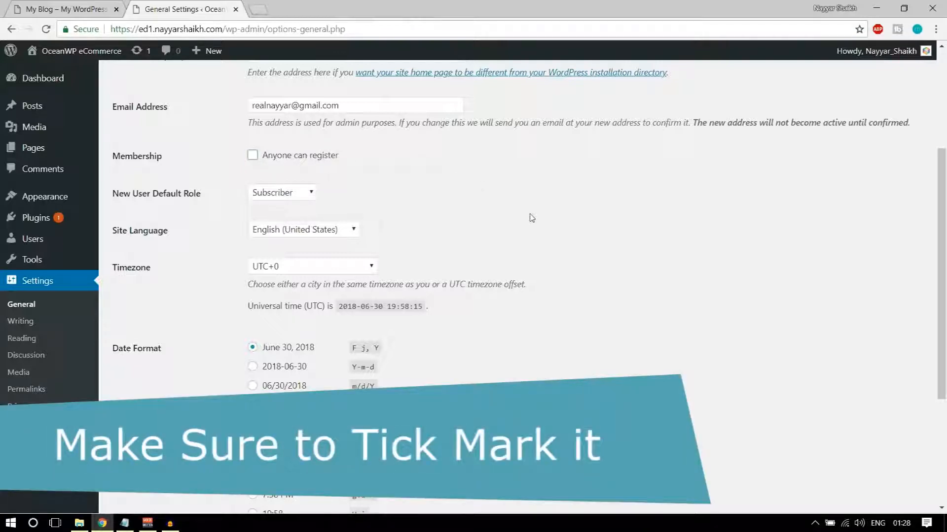
pyautogui.scroll(-4, 531, 218)
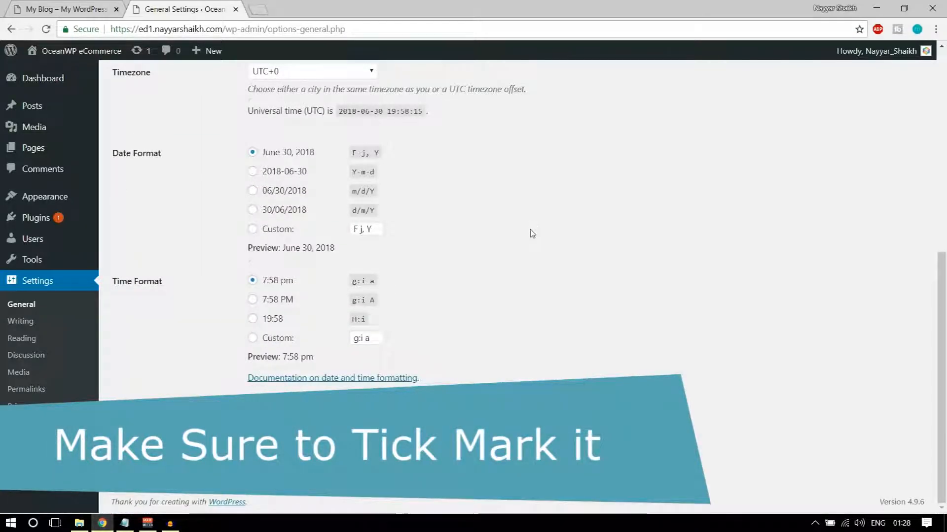
pyautogui.scroll(8, 532, 231)
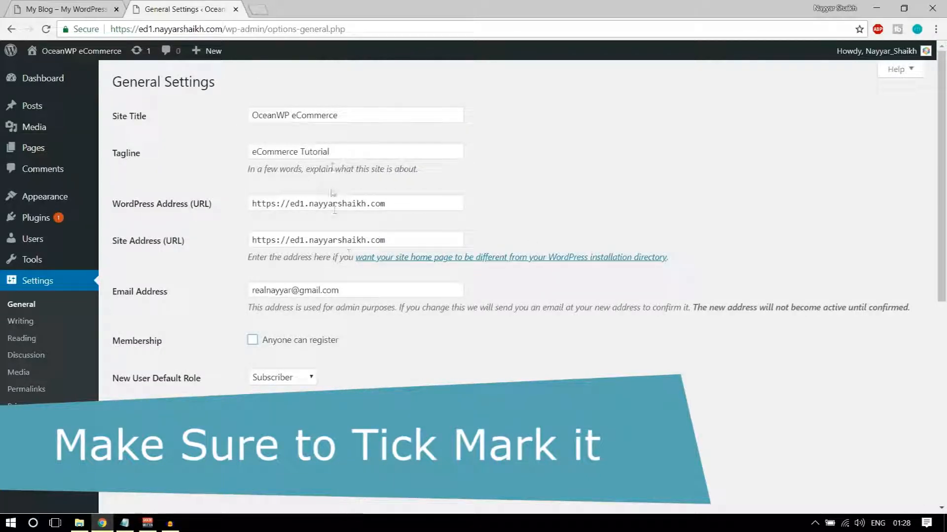
# Point out the Site Title and admin e-mail, then go to Reading settings
pyautogui.moveTo(346, 113); pyautogui.dragTo(238, 115)
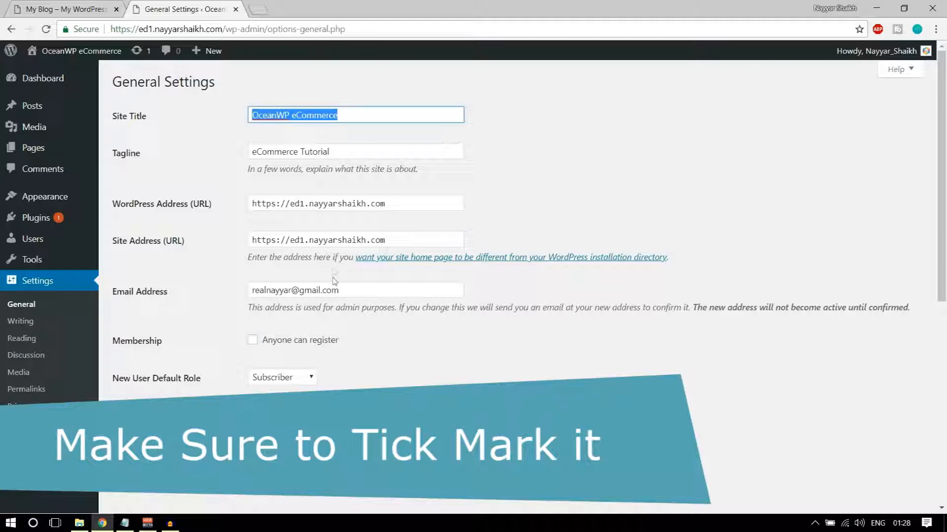
pyautogui.moveTo(358, 293); pyautogui.dragTo(227, 292)
pyautogui.click(208, 283)
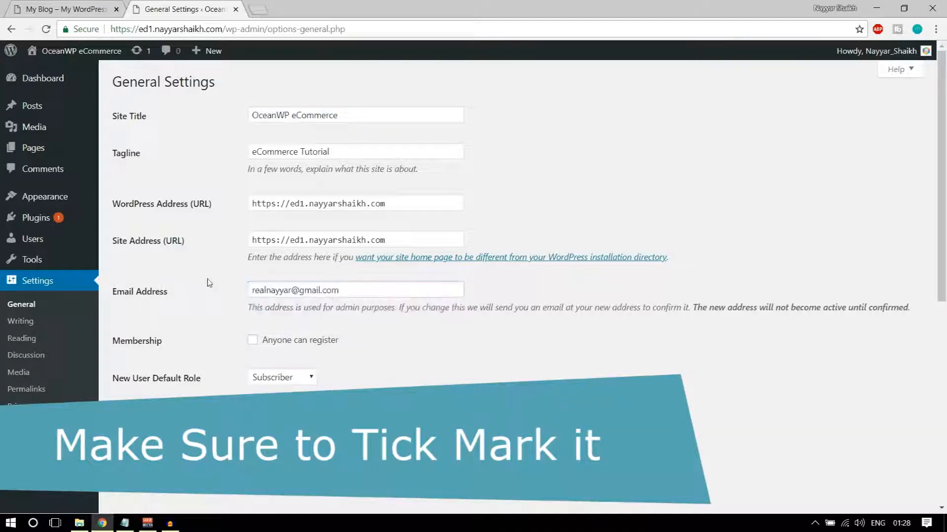
pyautogui.click(21, 338)
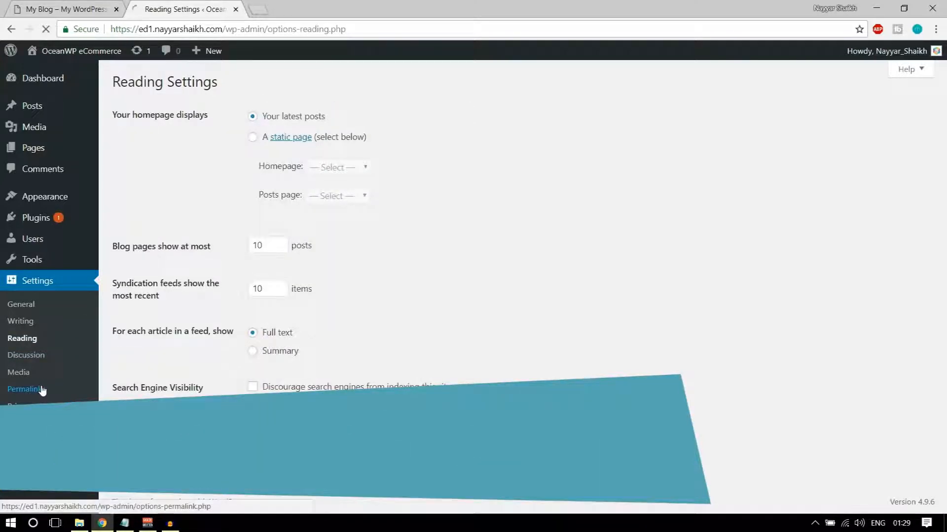
# Save the Post name permalink structure, then go to Appearance > Themes
pyautogui.click(55, 389)
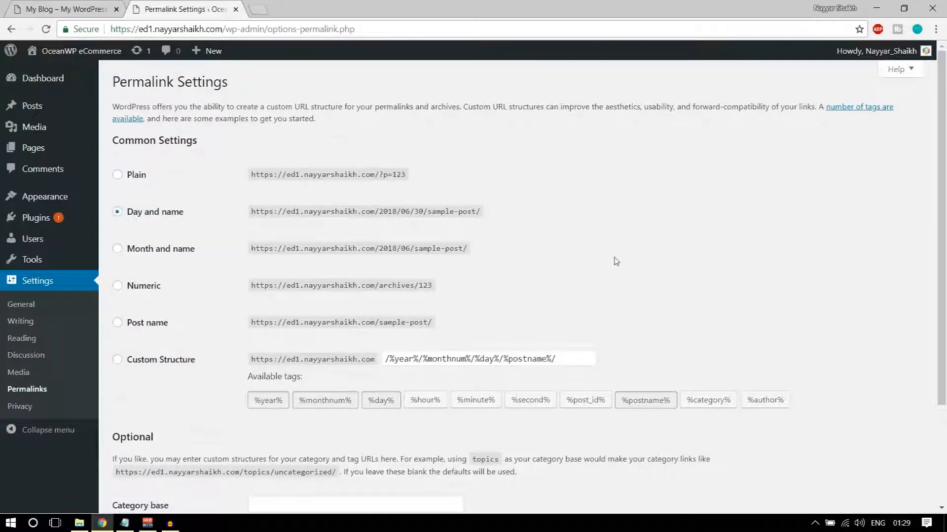
pyautogui.scroll(-1, 615, 261)
pyautogui.click(124, 264)
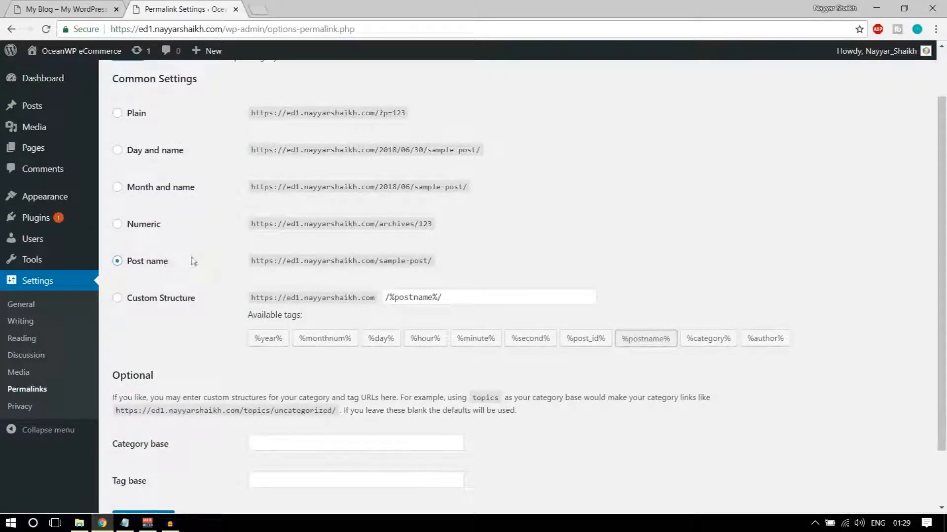
pyautogui.scroll(-2, 193, 261)
pyautogui.click(155, 451)
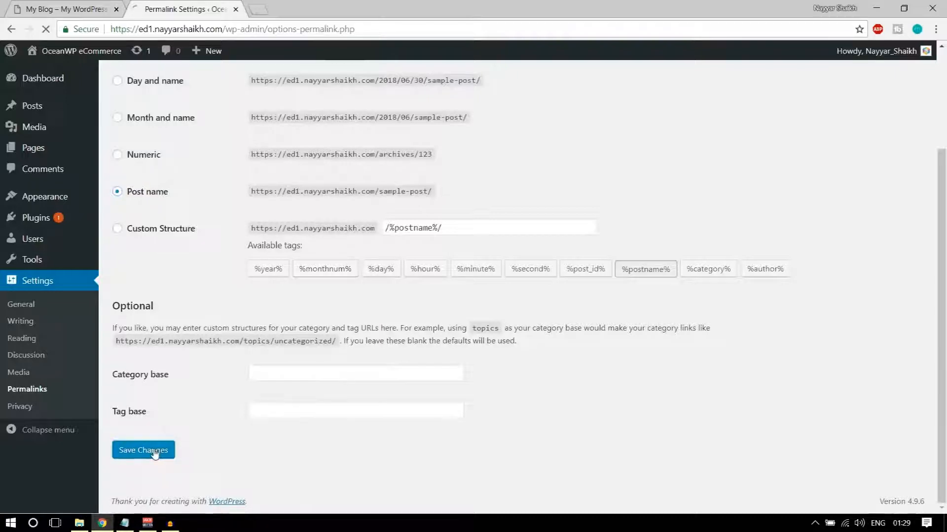
pyautogui.moveTo(36, 211)
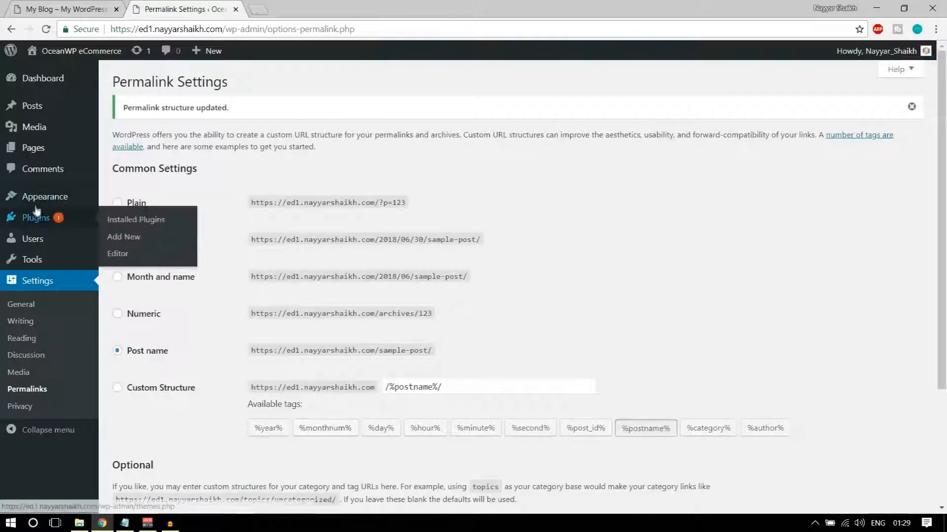
pyautogui.click(45, 198)
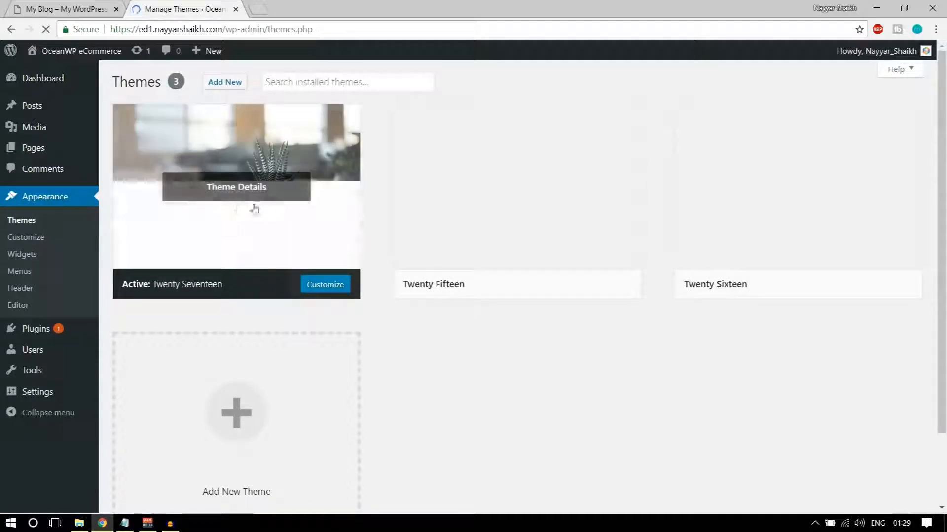
# Open the live OceanWP eCommerce site in a new tab and scroll its Twenty Seventeen front page
pyautogui.moveTo(517, 200)
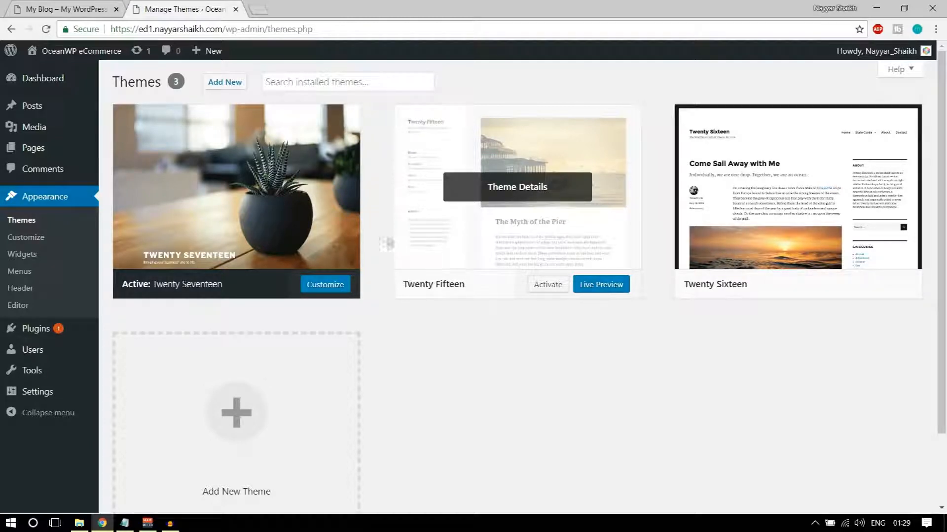
pyautogui.moveTo(87, 59)
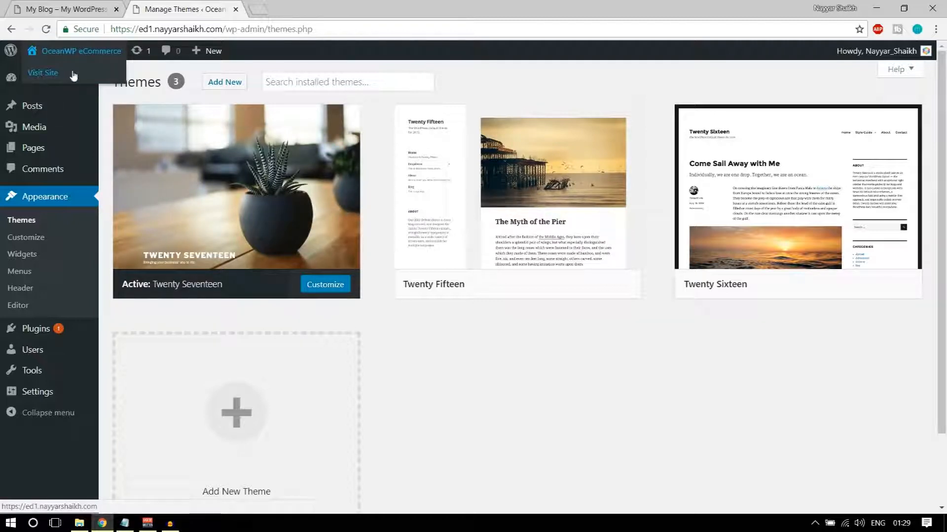
pyautogui.rightClick(79, 77)
pyautogui.click(104, 84)
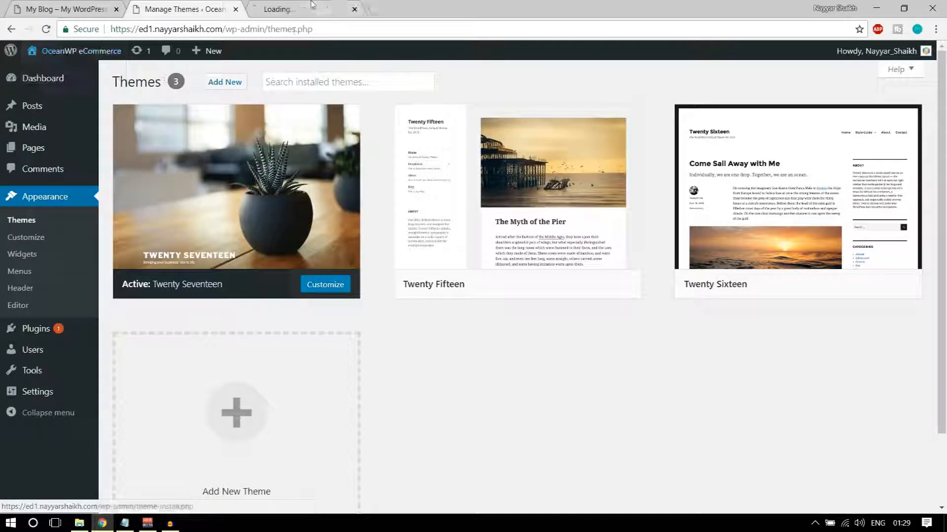
pyautogui.click(276, 9)
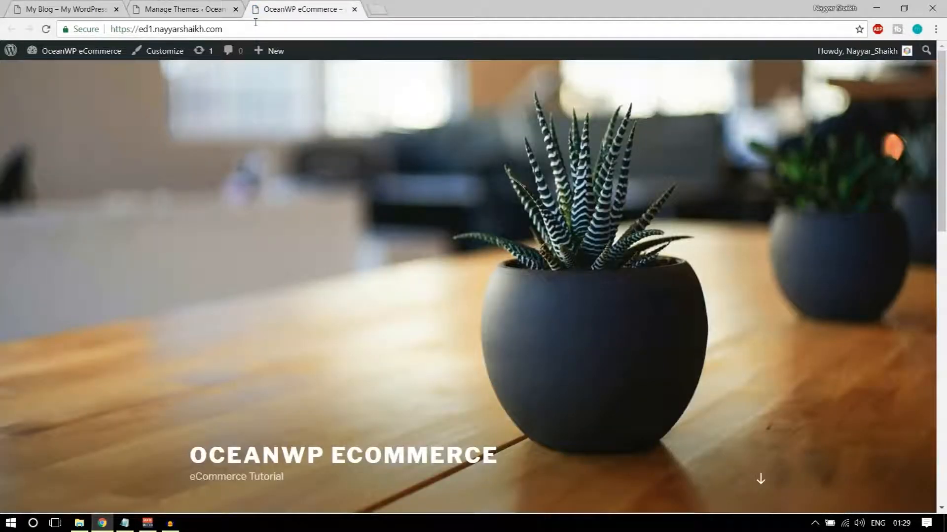
pyautogui.scroll(-10, 377, 380)
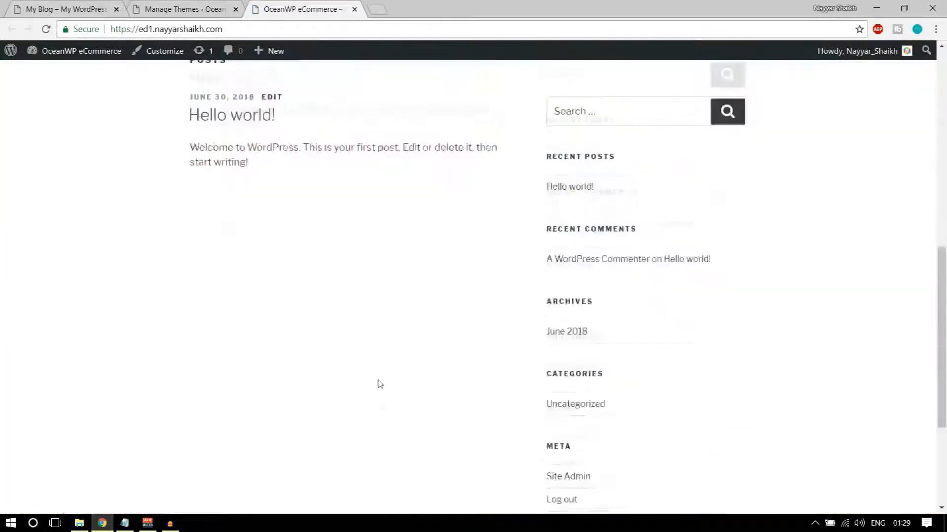
pyautogui.scroll(7, 383, 416)
pyautogui.scroll(4, 382, 421)
pyautogui.scroll(-15, 380, 423)
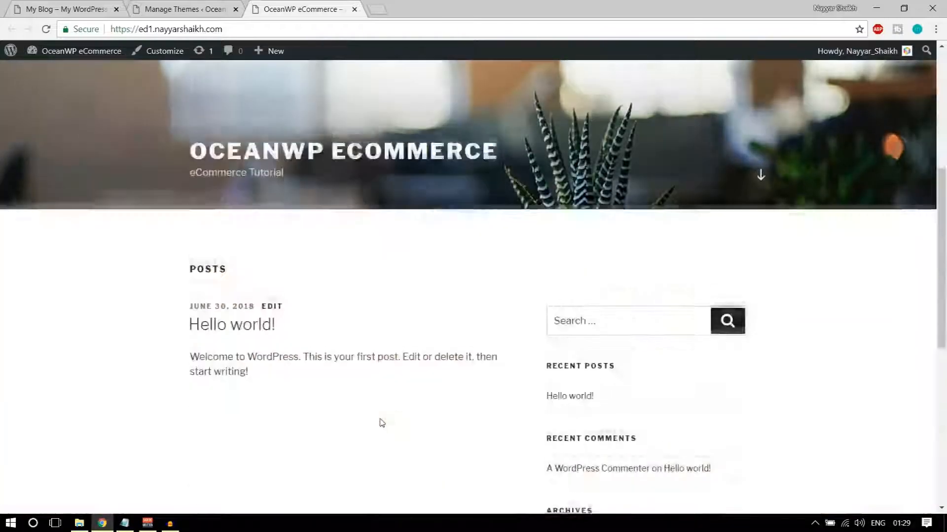
pyautogui.scroll(15, 386, 431)
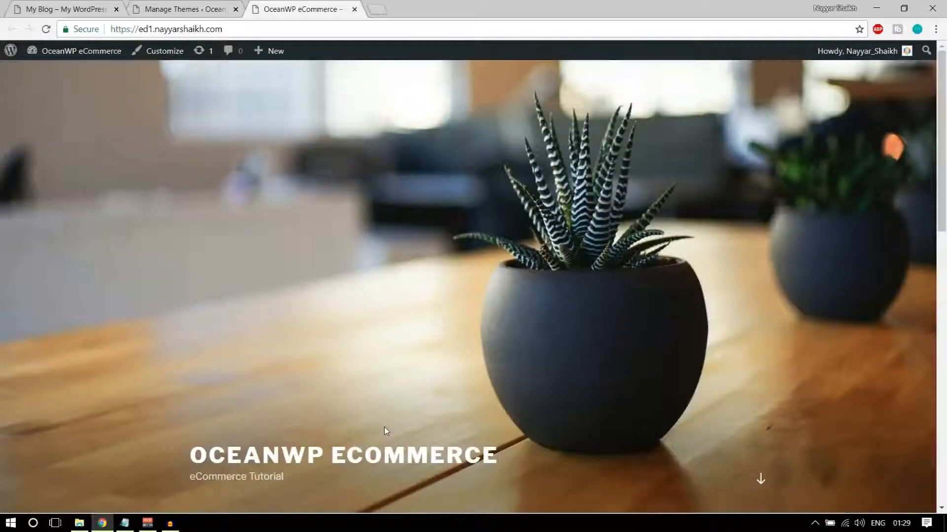
# Compare it with the reference store site, then return to the Themes page
pyautogui.click(53, 4)
pyautogui.scroll(-10, 316, 345)
pyautogui.scroll(5, 316, 345)
pyautogui.scroll(5, 316, 345)
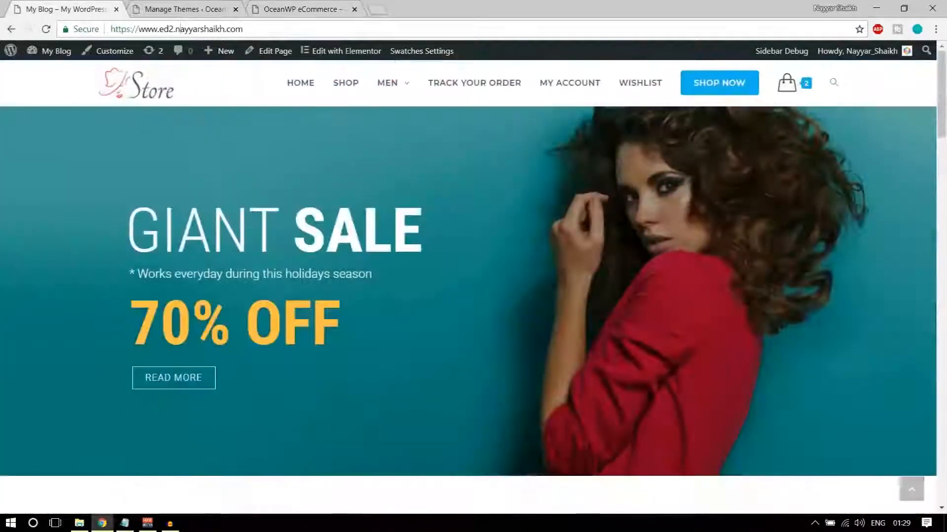
pyautogui.click(296, 4)
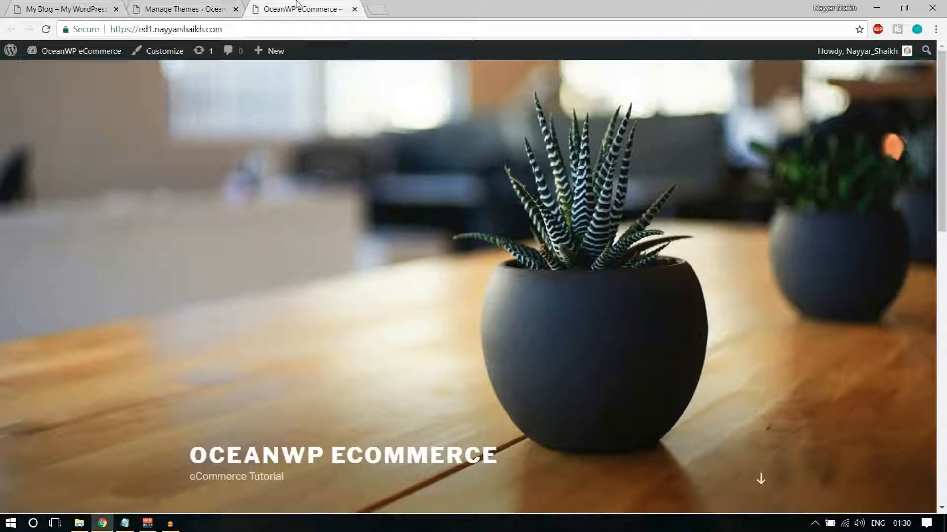
pyautogui.click(184, 8)
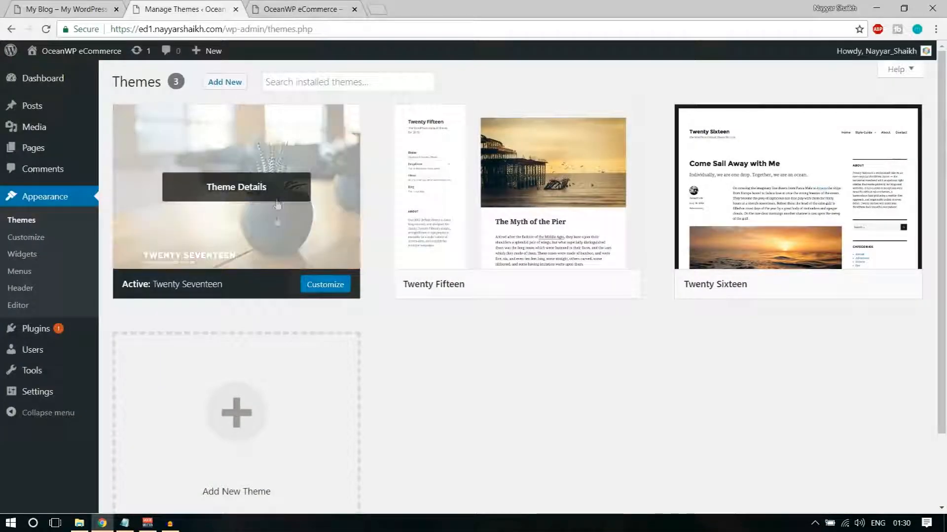
# Delete the Twenty Fifteen and Twenty Sixteen themes
pyautogui.click(527, 156)
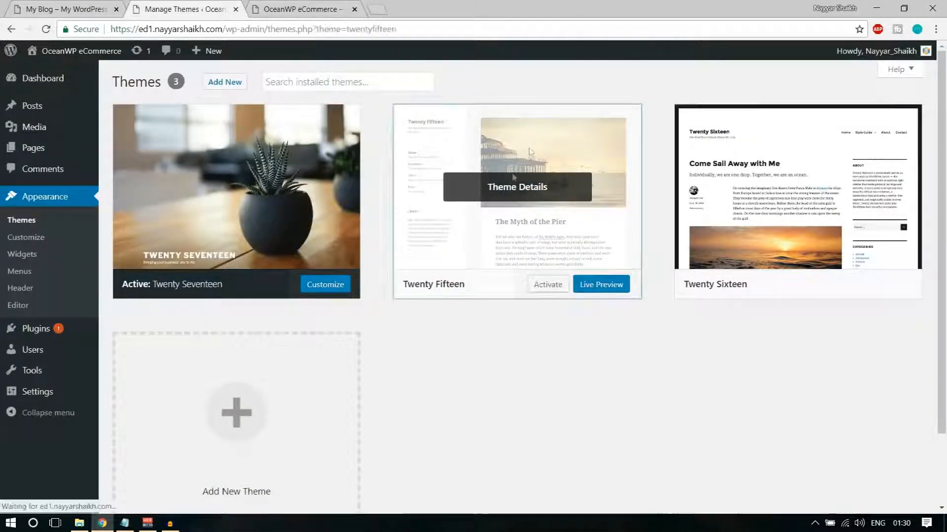
pyautogui.click(900, 485)
pyautogui.click(530, 121)
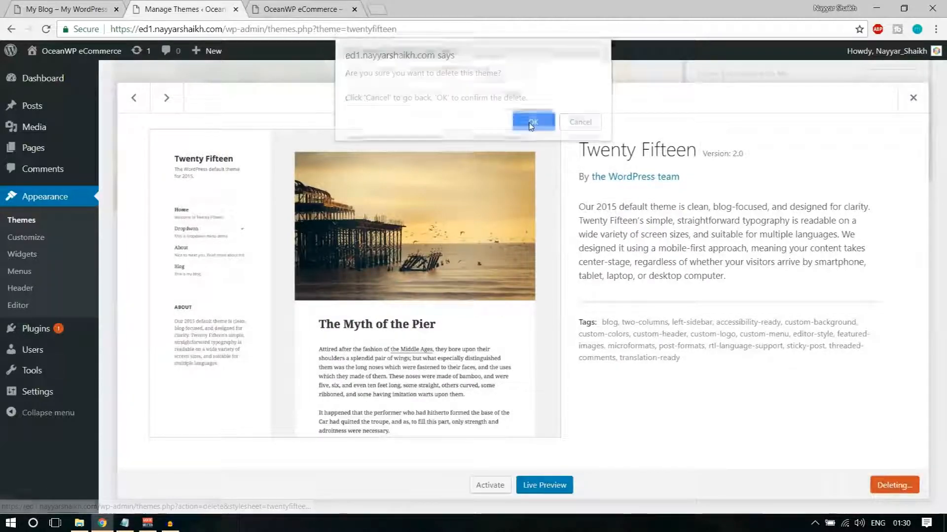
pyautogui.click(523, 148)
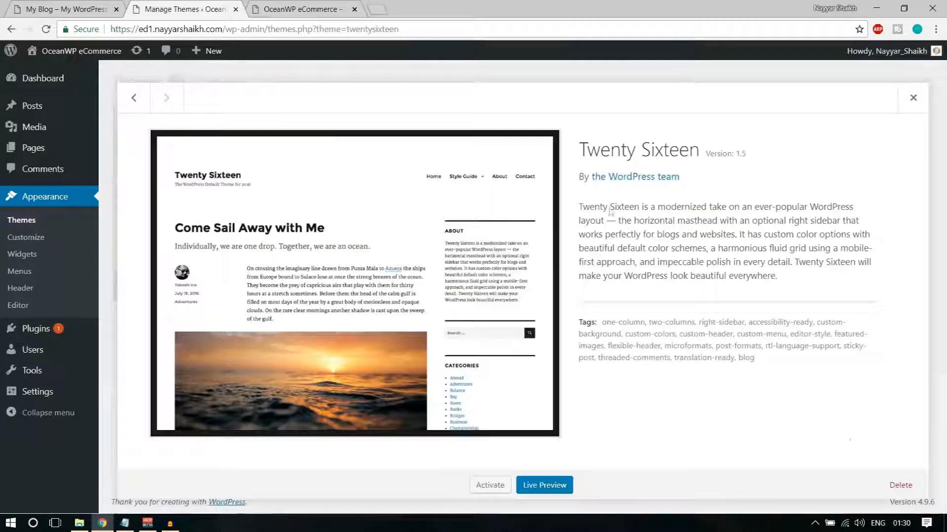
pyautogui.click(888, 486)
pyautogui.click(538, 121)
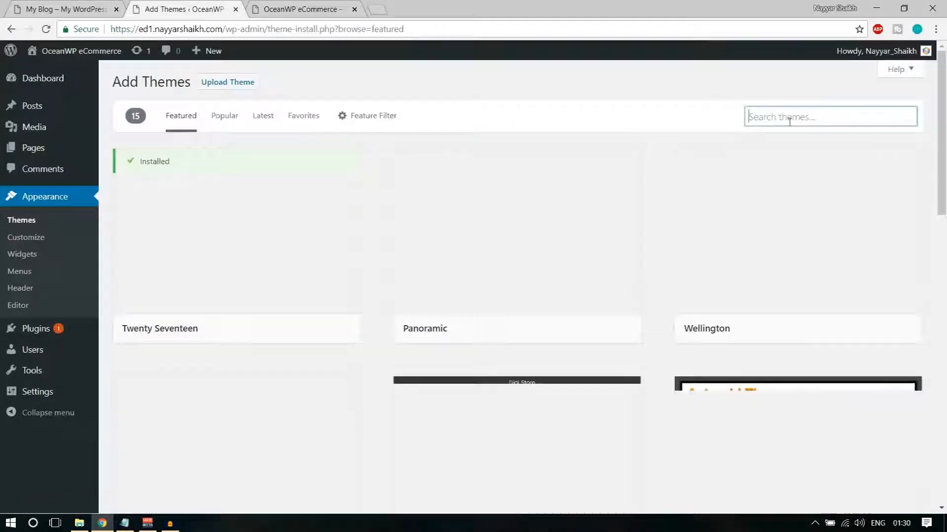
# Search the theme directory for oceanwp, then install and activate OceanWP
pyautogui.click(790, 121)
pyautogui.write('oceanwp')
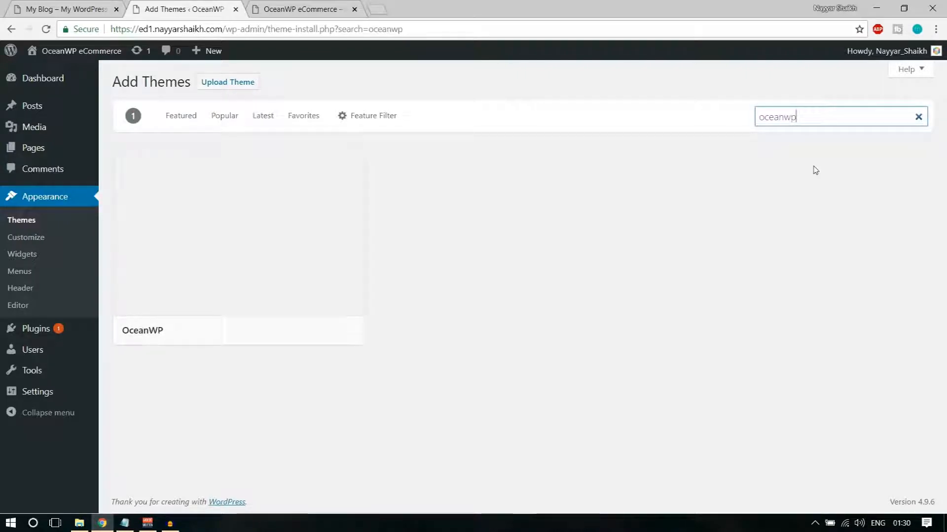
pyautogui.moveTo(361, 193)
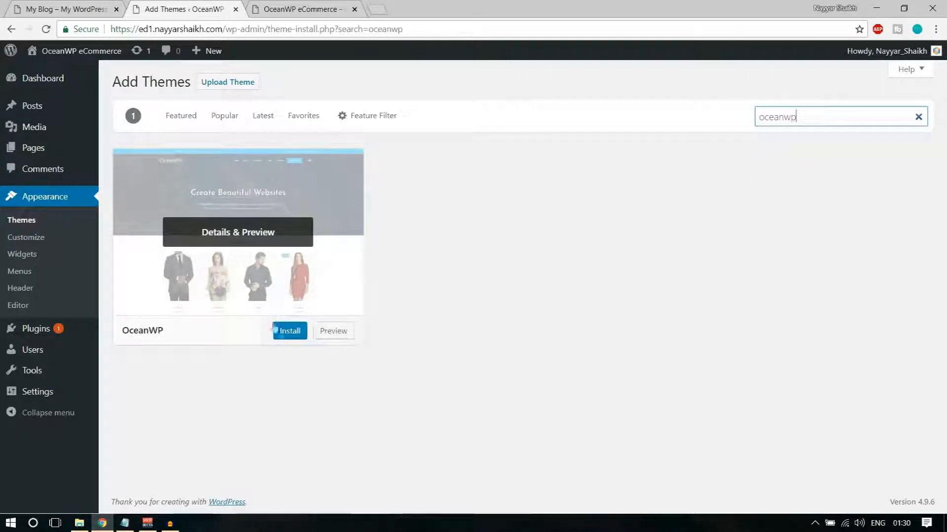
pyautogui.click(297, 333)
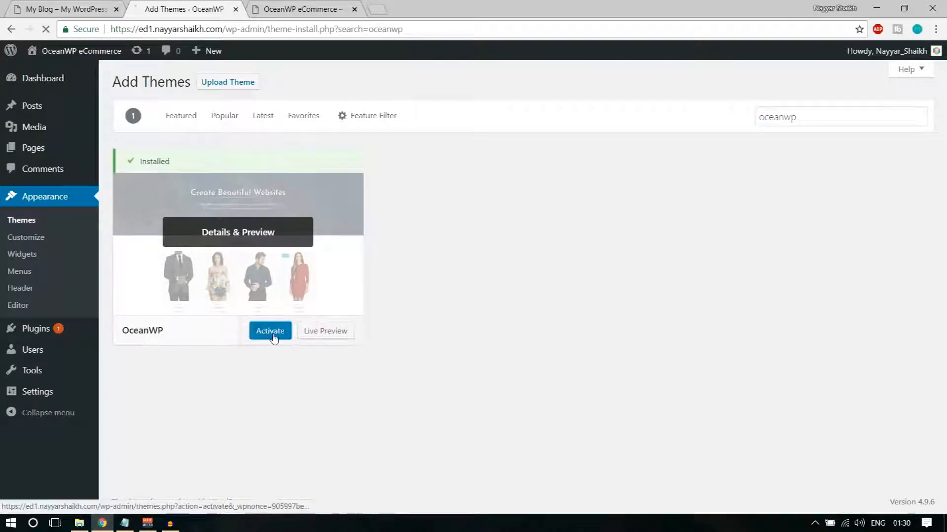
pyautogui.click(271, 333)
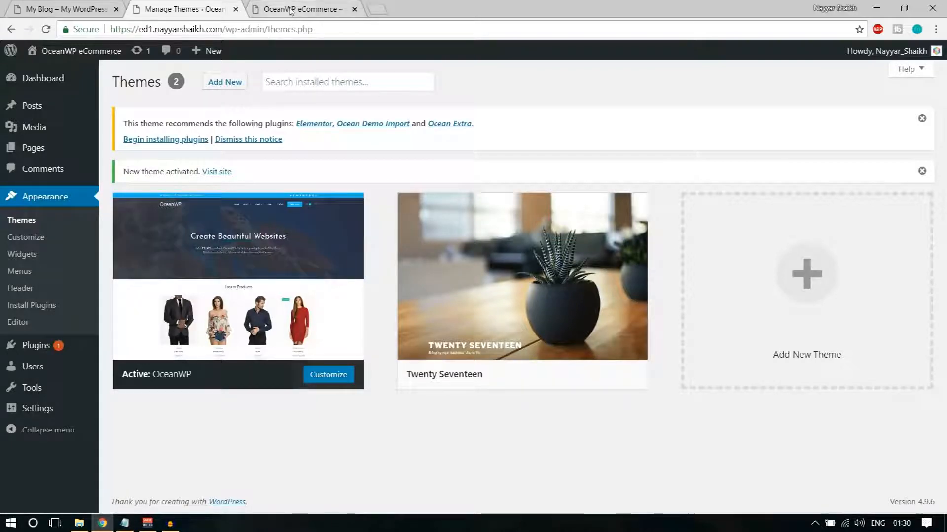
# Reload the site tab to show the OceanWP layout, then return to the ed2 reference store tab
pyautogui.click(266, 5)
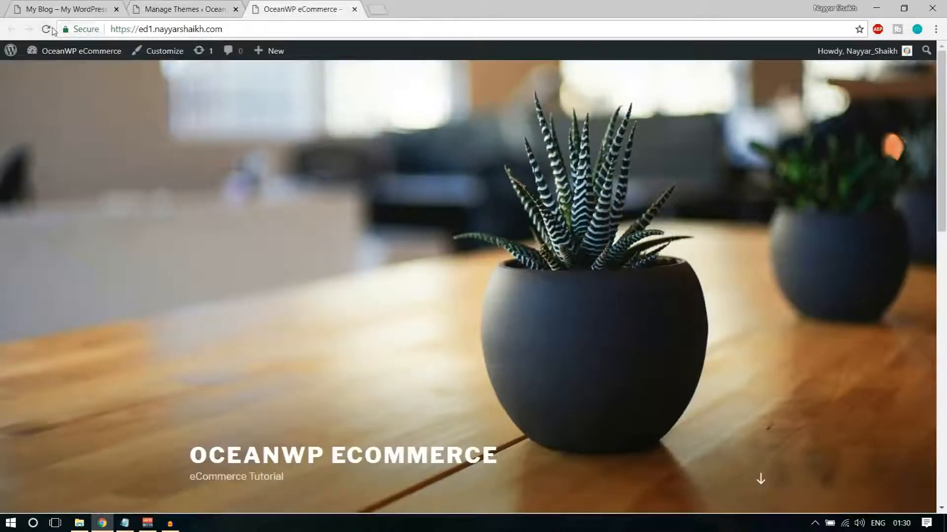
pyautogui.press('F5')
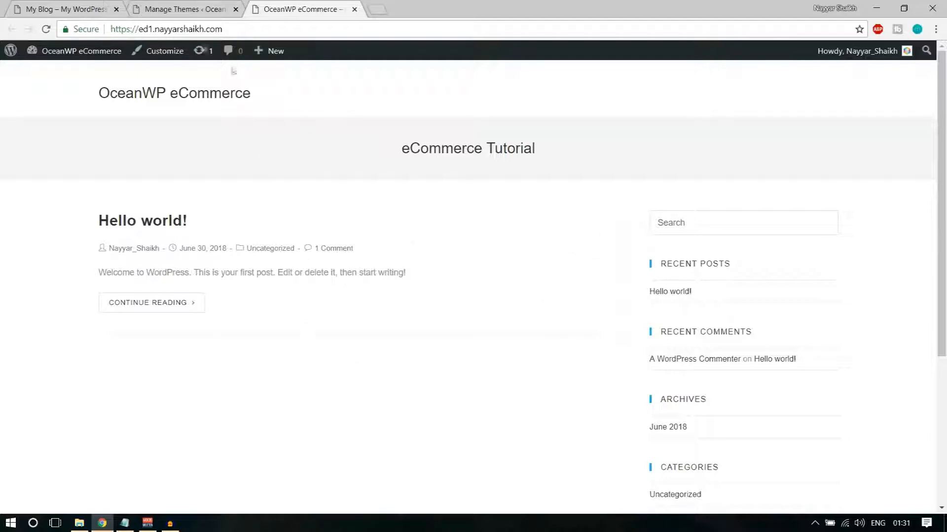
pyautogui.hotkey('ctrl', 'Tab')
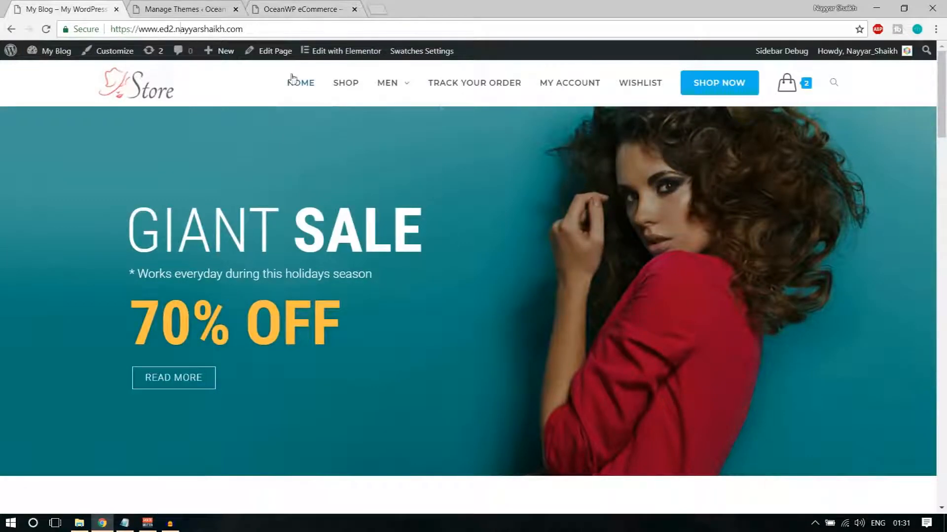
pyautogui.click(199, 7)
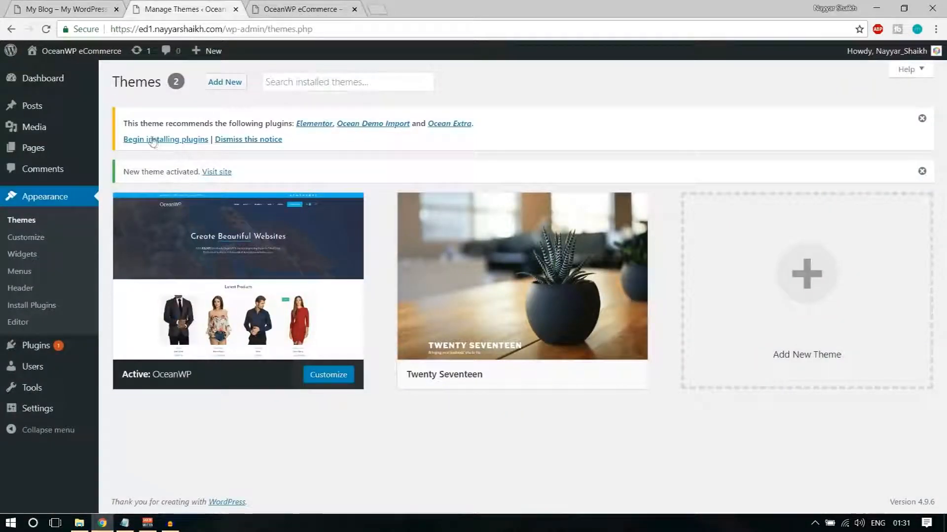
# Bulk-install the recommended Elementor, Ocean Demo Import and Ocean Extra plugins
pyautogui.moveTo(129, 121); pyautogui.dragTo(280, 119)
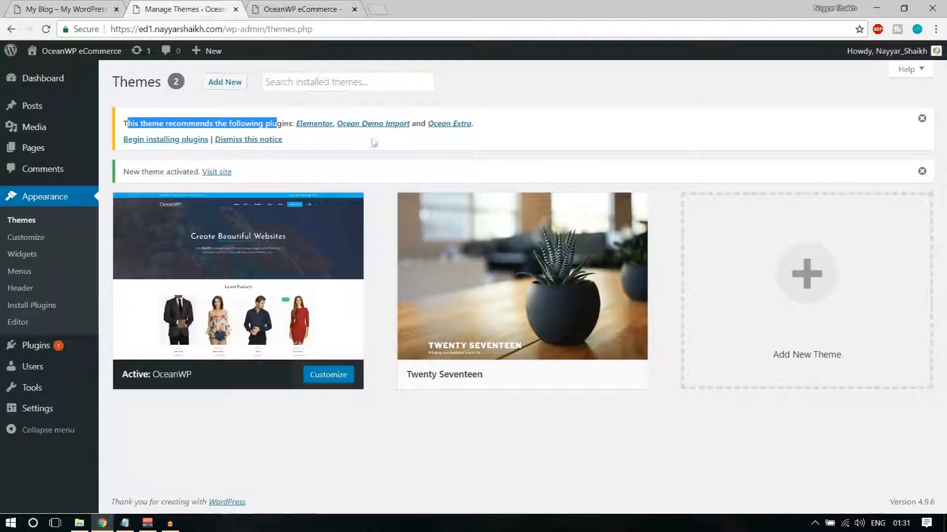
pyautogui.click(401, 145)
pyautogui.click(172, 142)
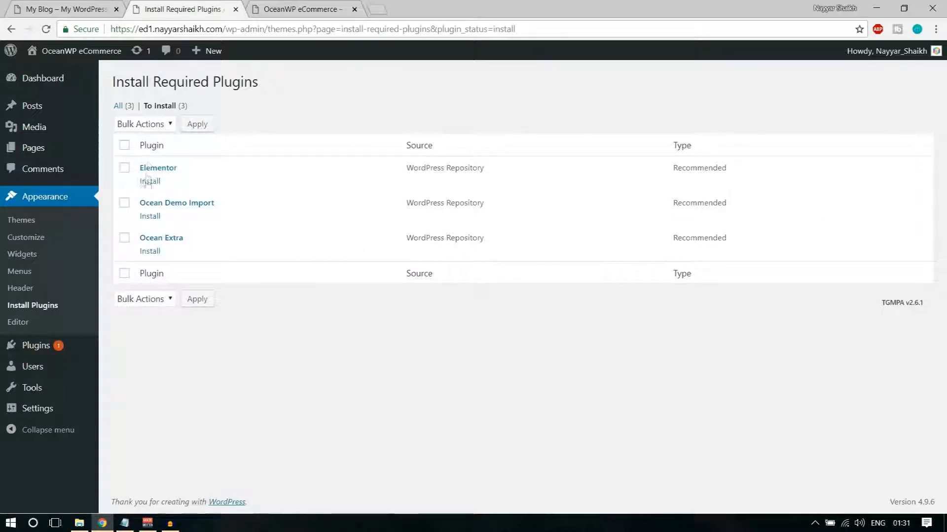
pyautogui.click(125, 146)
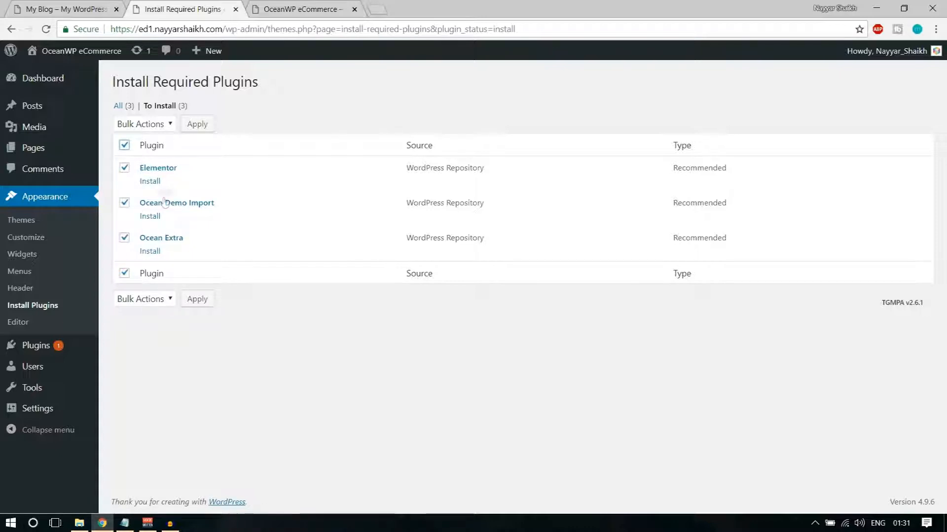
pyautogui.click(144, 125)
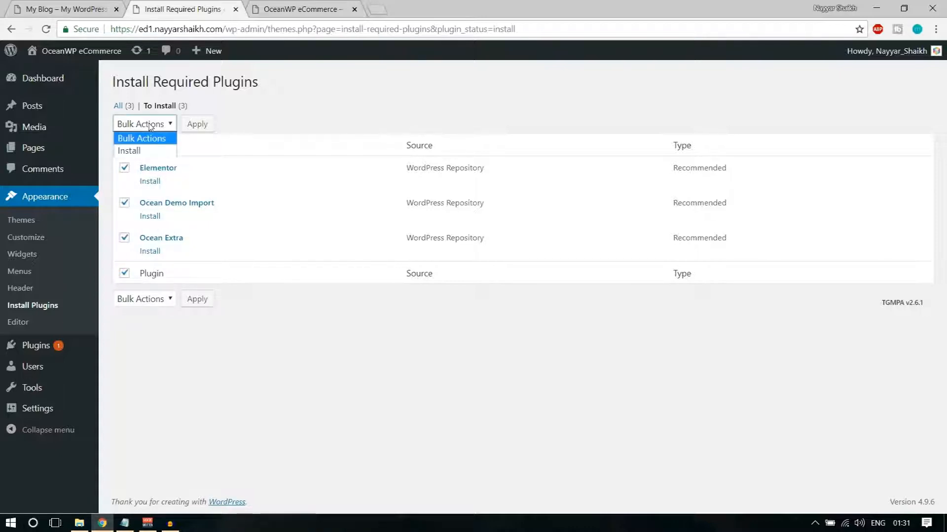
pyautogui.click(146, 153)
pyautogui.click(200, 127)
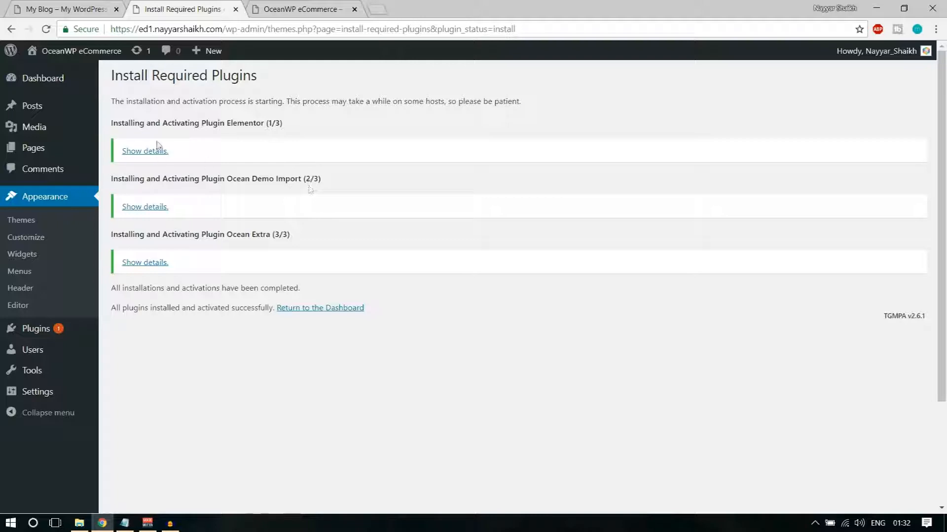
pyautogui.click(334, 309)
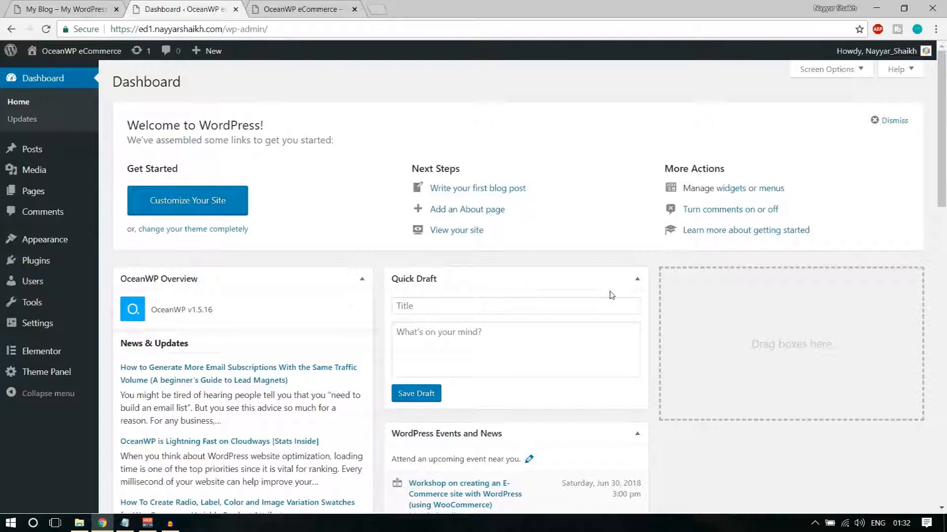
# Go back to the Dashboard showing Elementor, Theme Panel and the OceanWP v1.5.16 overview
pyautogui.moveTo(36, 271)
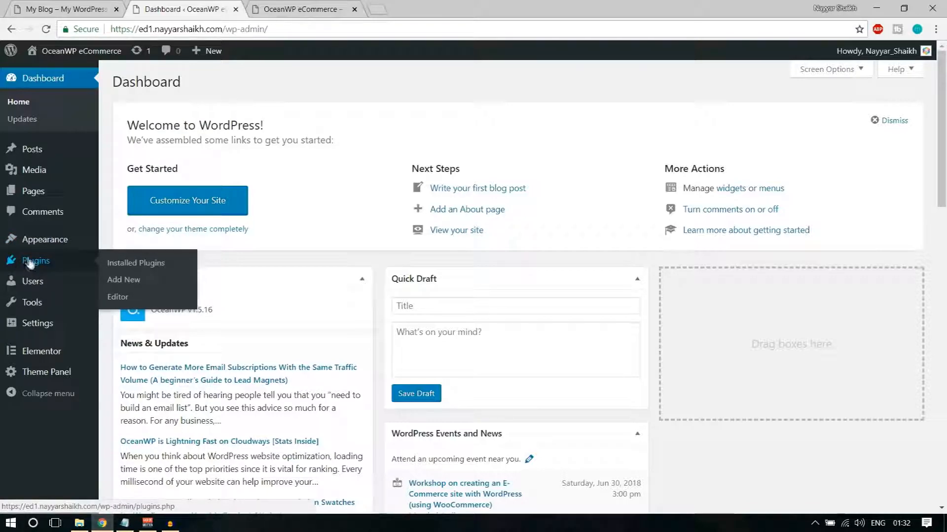
# Review the installed plugins list, checking Elementor, Ocean Demo Import and Ocean Extra
pyautogui.click(30, 262)
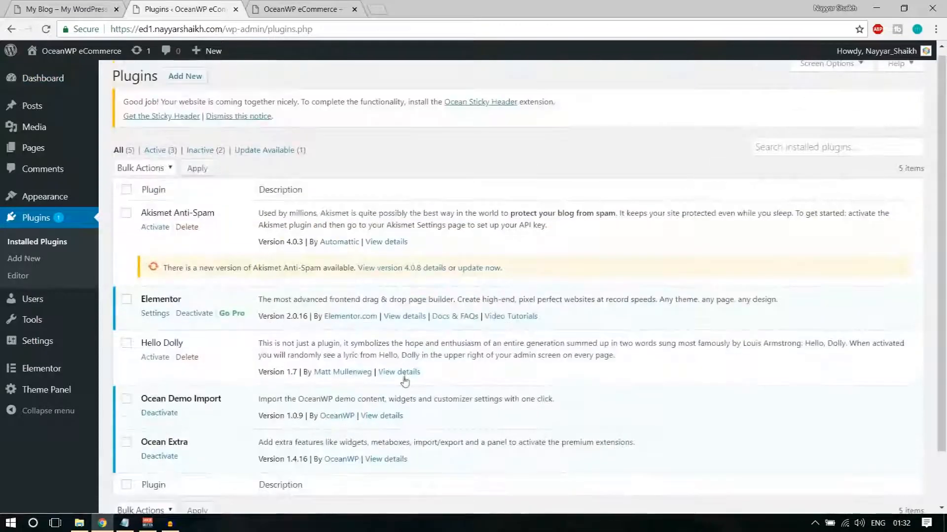
pyautogui.scroll(-1, 404, 382)
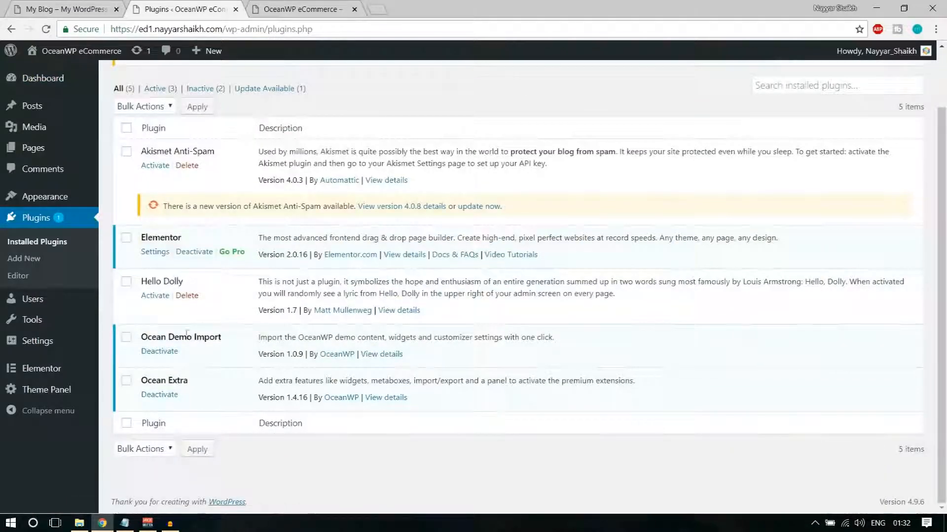
pyautogui.moveTo(138, 337); pyautogui.dragTo(222, 338)
pyautogui.moveTo(189, 384); pyautogui.dragTo(132, 385)
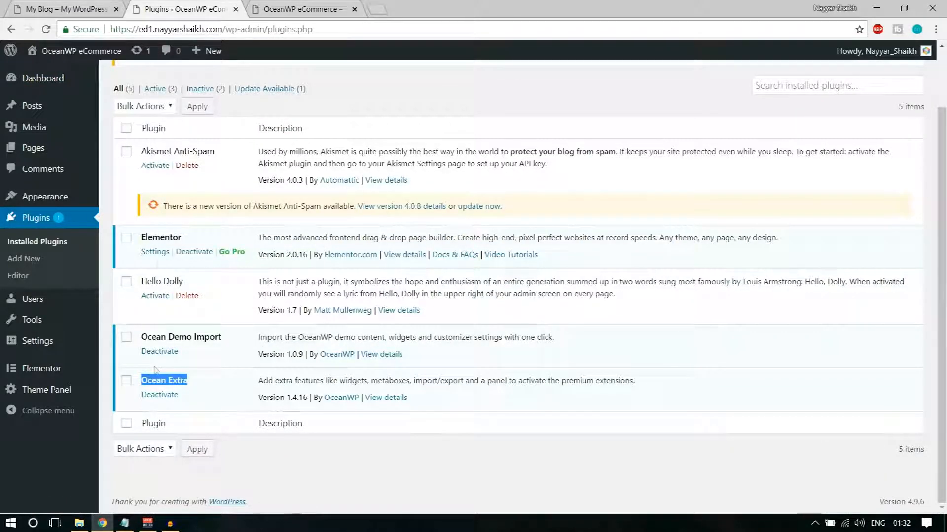
pyautogui.moveTo(140, 237); pyautogui.dragTo(183, 239)
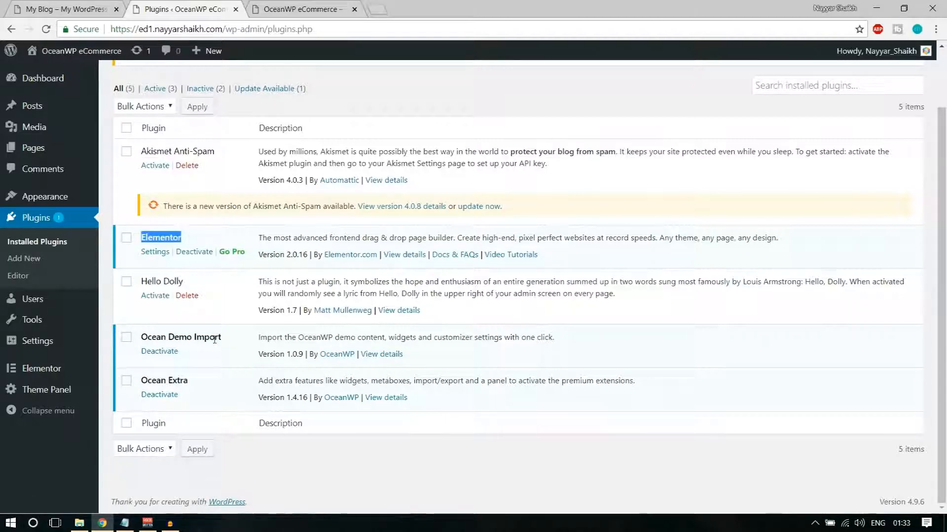
pyautogui.moveTo(227, 340); pyautogui.dragTo(142, 339)
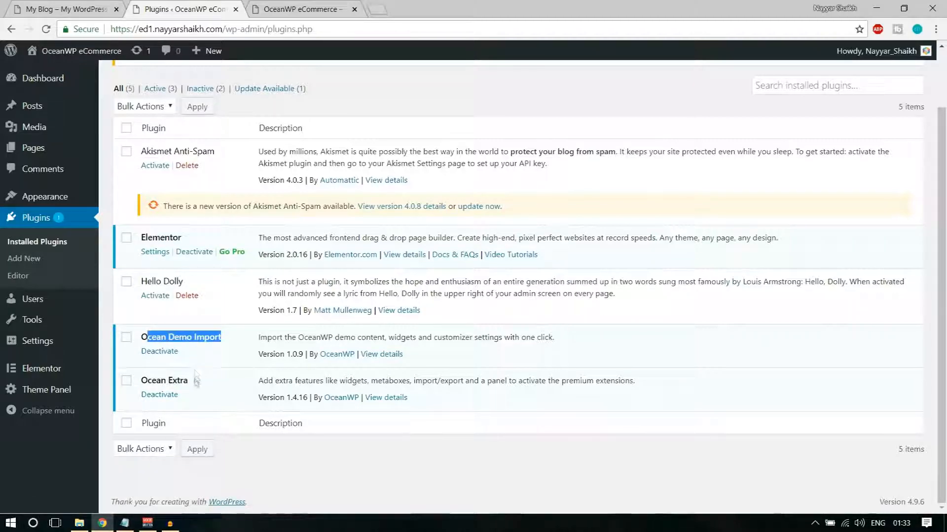
pyautogui.moveTo(199, 382); pyautogui.dragTo(139, 383)
pyautogui.scroll(2, 246, 373)
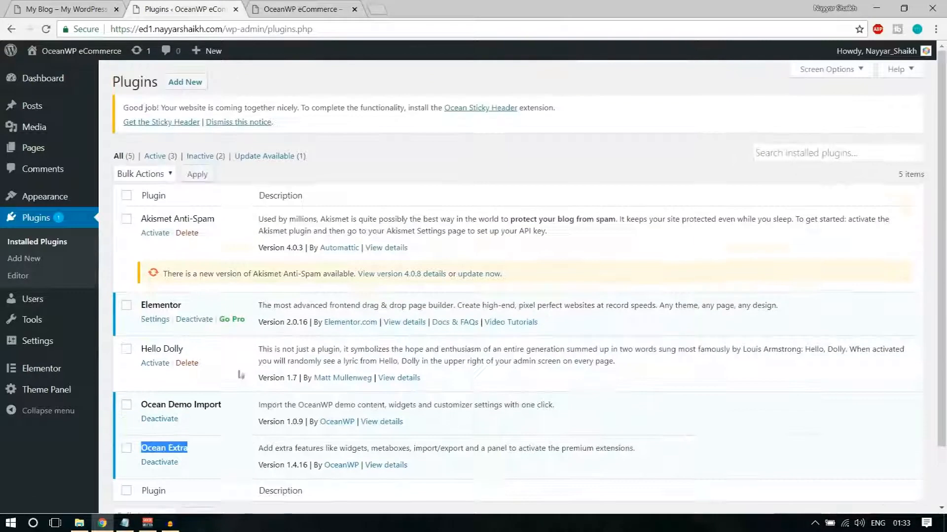
pyautogui.click(227, 197)
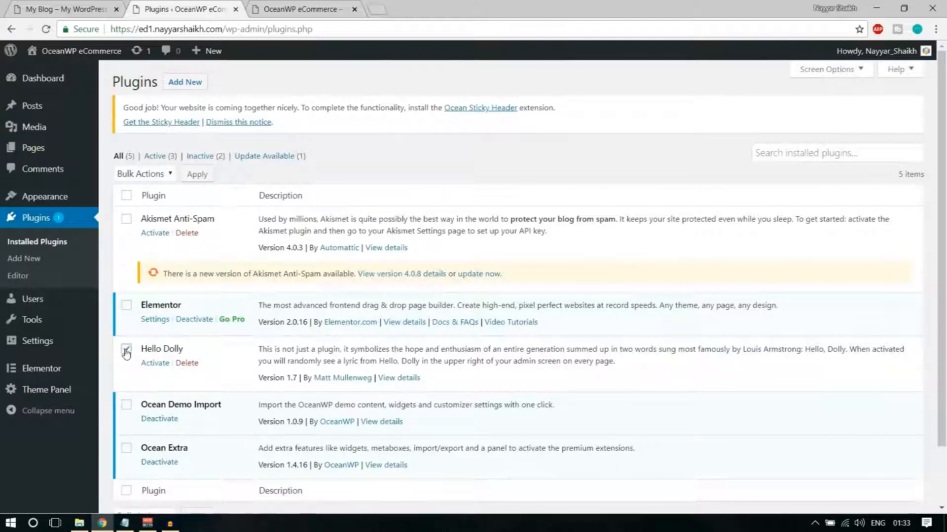
# Bulk-delete the Akismet Anti-Spam and Hello Dolly plugins
pyautogui.click(126, 219)
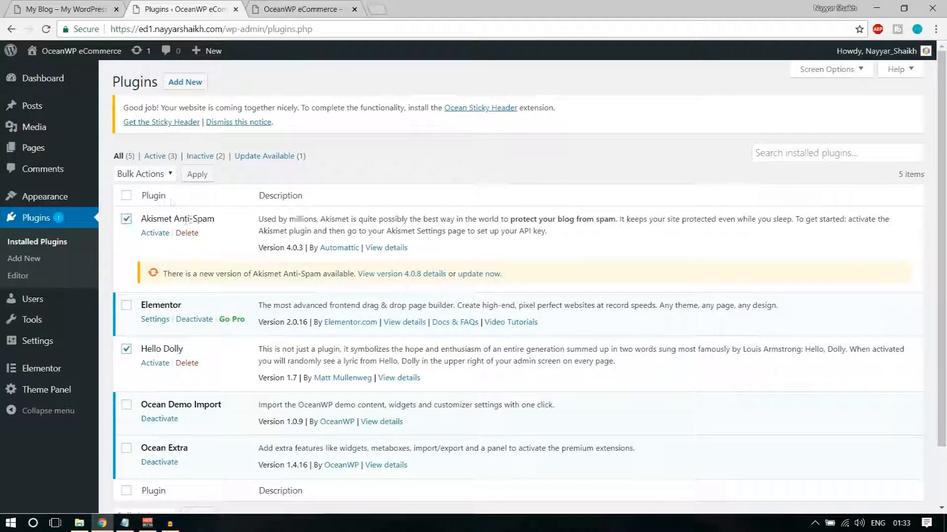
pyautogui.click(143, 175)
pyautogui.click(155, 235)
pyautogui.click(197, 175)
pyautogui.click(537, 114)
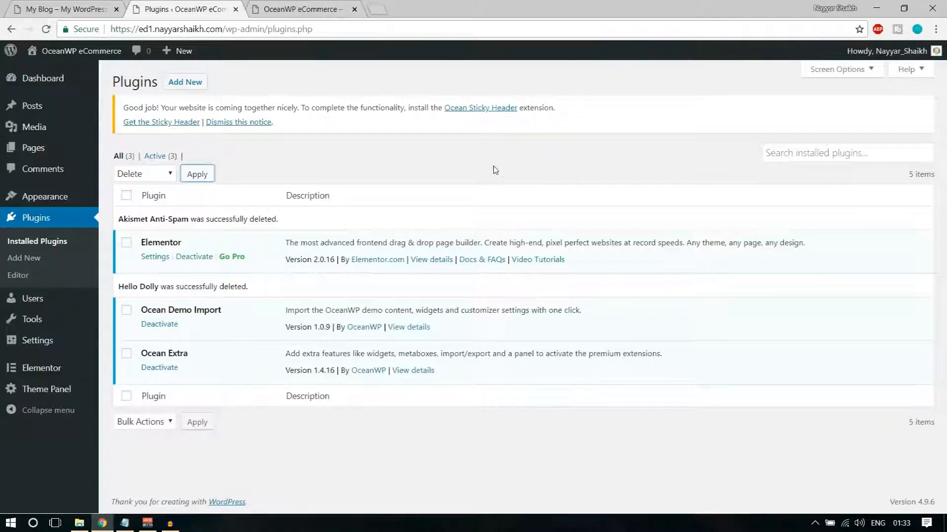
pyautogui.click(238, 122)
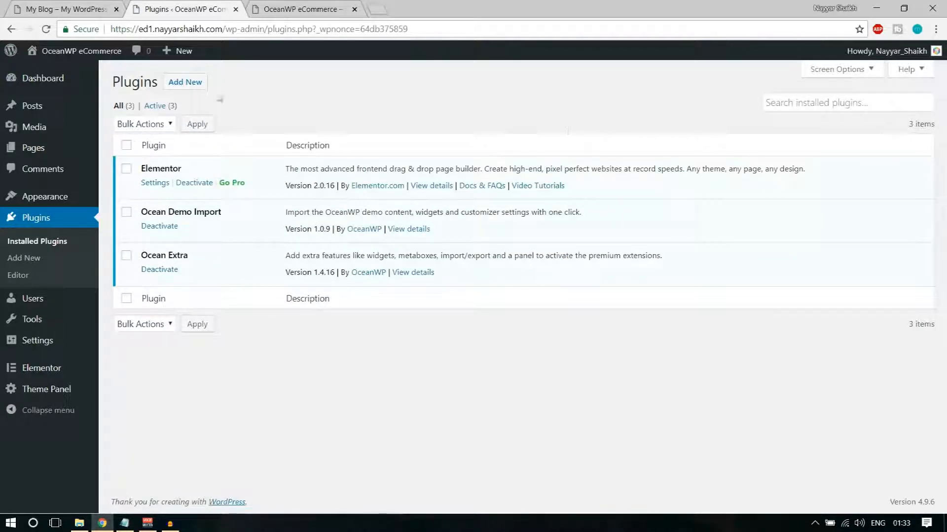
# Go to the Add Plugins page and load bloggdude.com in a new tab
pyautogui.click(188, 86)
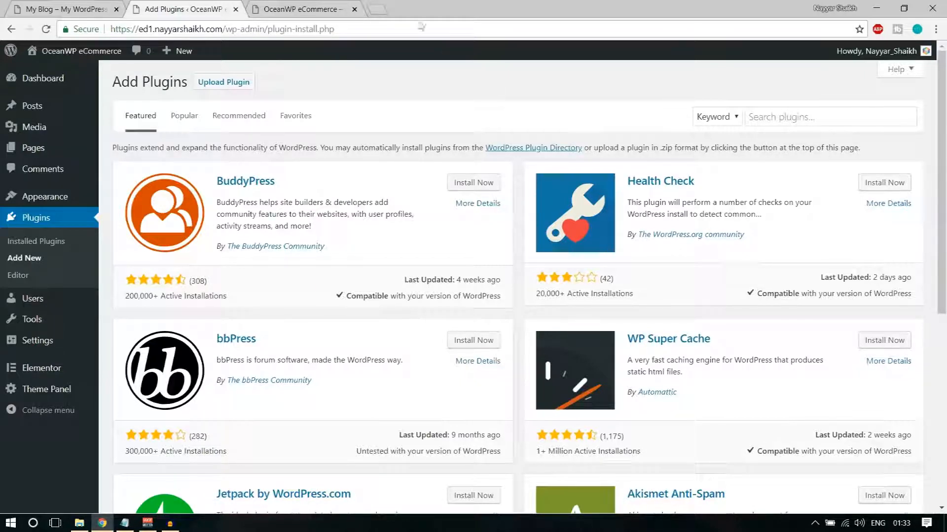
pyautogui.click(379, 9)
pyautogui.write('bloggdude')
pyautogui.press('Return')
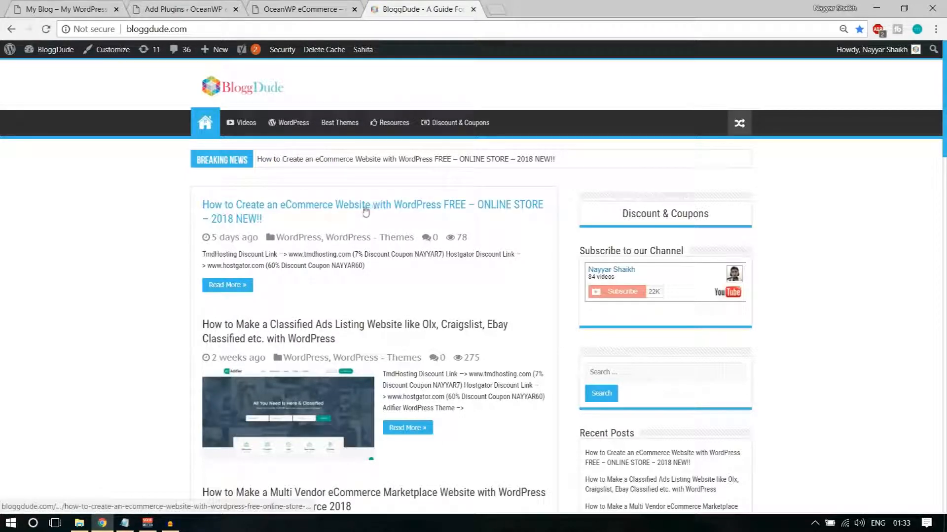
# Open the BloggDude eCommerce tutorial post and start, then cancel, its Images, CSS, Layouts zip download
pyautogui.click(351, 208)
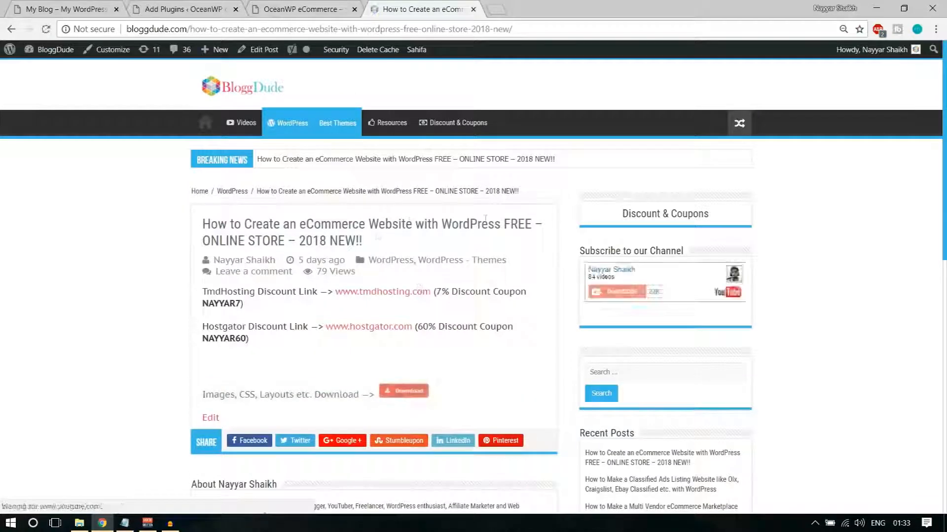
pyautogui.scroll(-4, 517, 314)
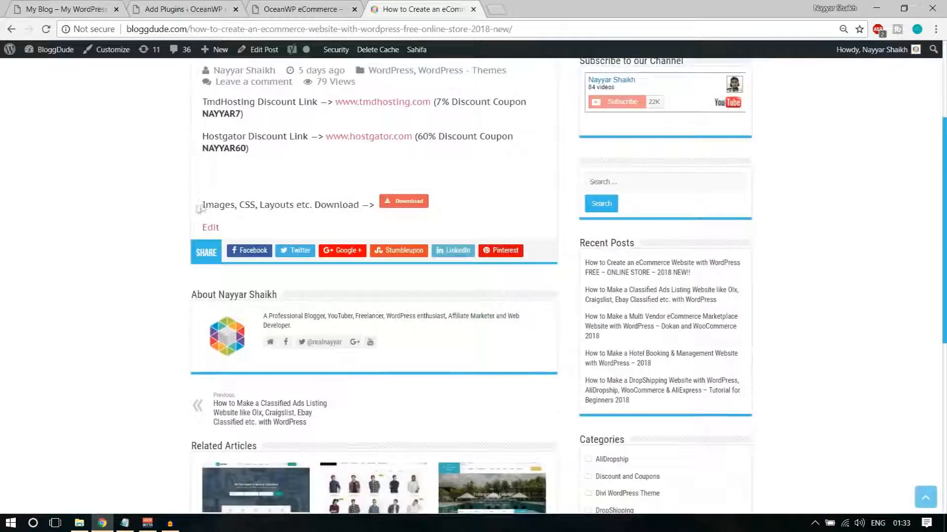
pyautogui.moveTo(204, 204); pyautogui.dragTo(364, 216)
pyautogui.click(355, 216)
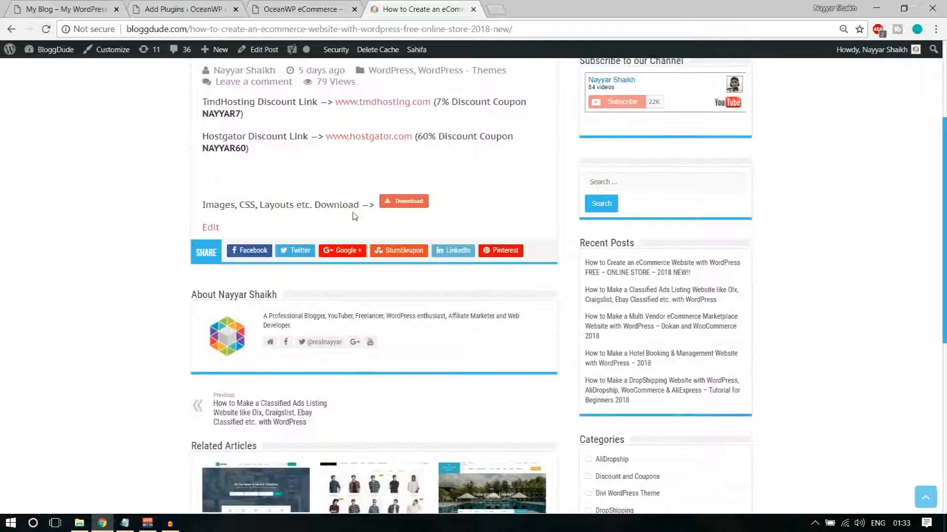
pyautogui.click(402, 205)
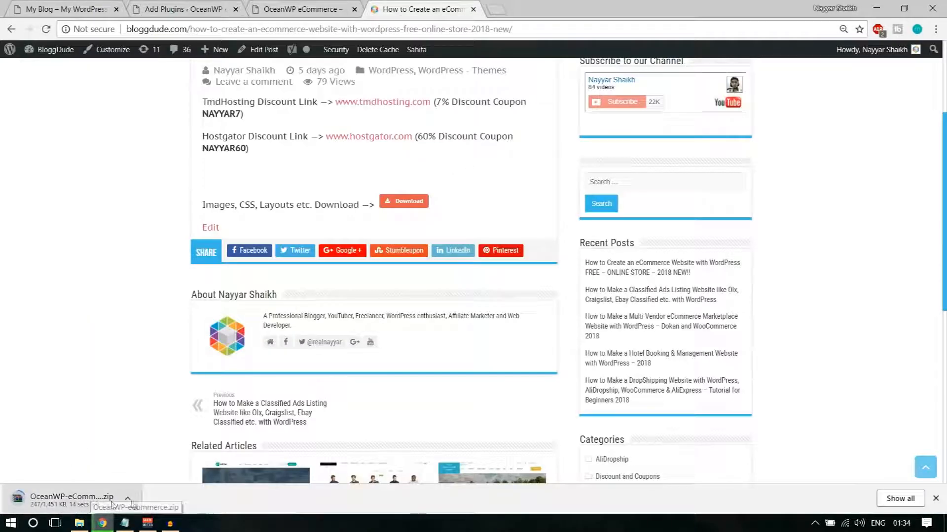
pyautogui.click(128, 502)
pyautogui.click(148, 479)
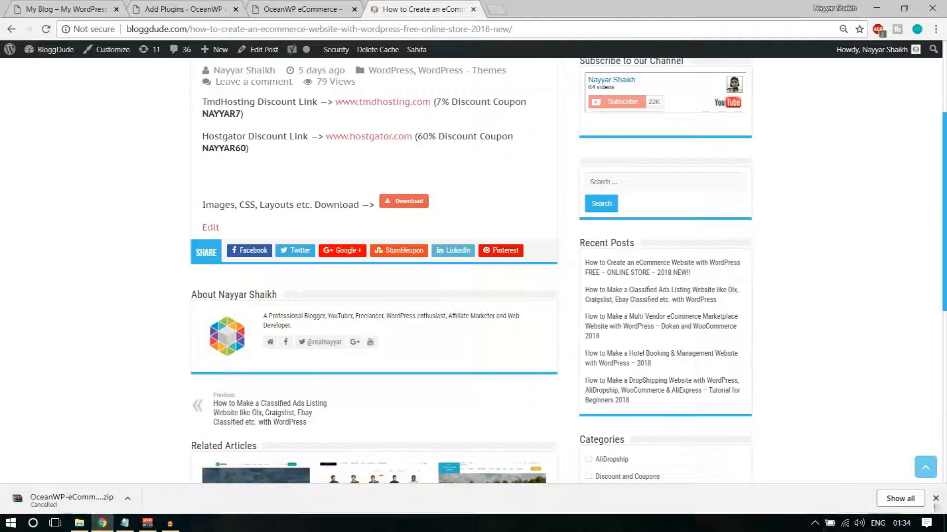
pyautogui.click(935, 499)
# Review the Images, CSS, Layouts line, then return to the OceanWP eCommerce site tab
pyautogui.scroll(4, 899, 471)
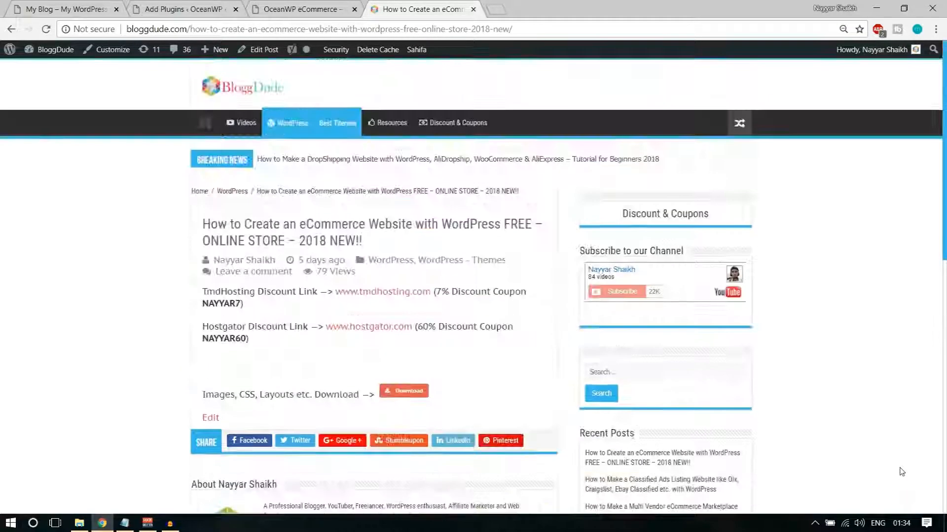
pyautogui.moveTo(202, 395); pyautogui.dragTo(465, 400)
pyautogui.click(465, 400)
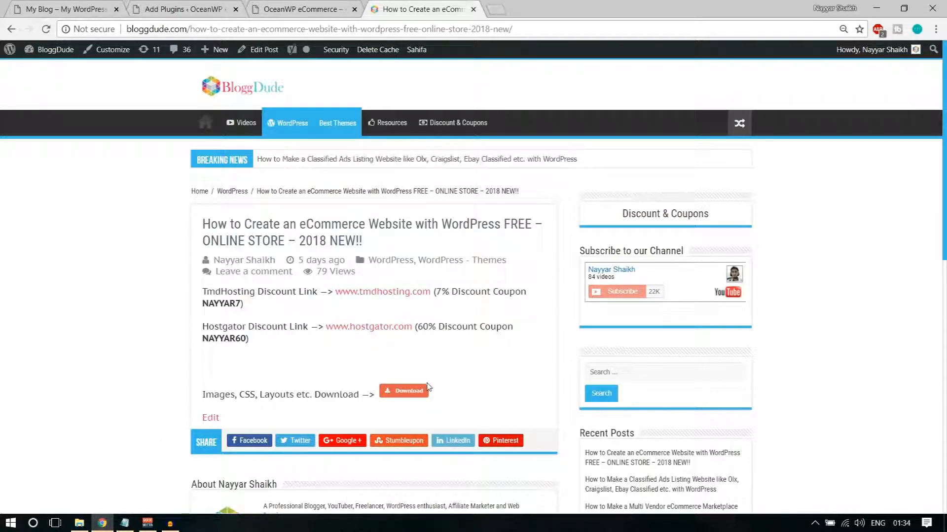
pyautogui.click(301, 9)
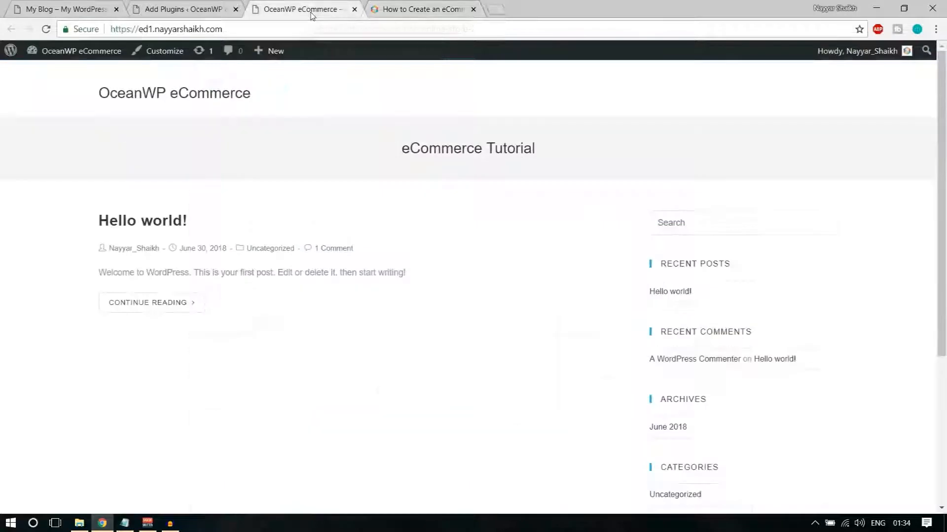
# Copy the Ocean Product Sharing line from the Steps plugin list in Notepad
pyautogui.click(168, 5)
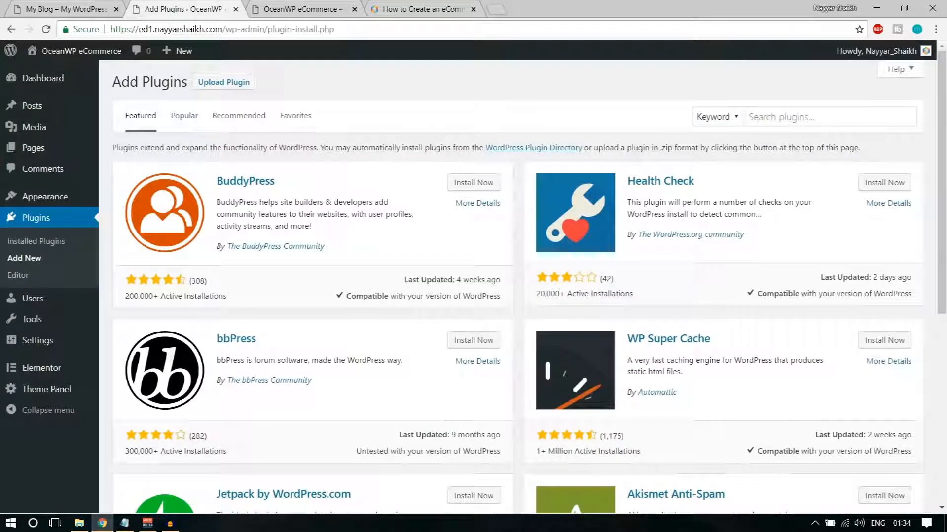
pyautogui.click(125, 523)
pyautogui.click(304, 269)
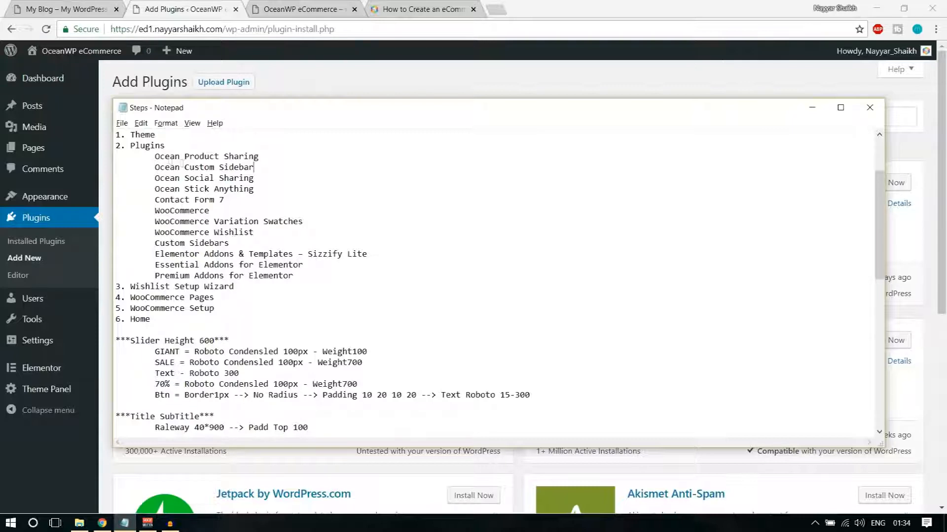
pyautogui.moveTo(155, 156); pyautogui.dragTo(332, 278)
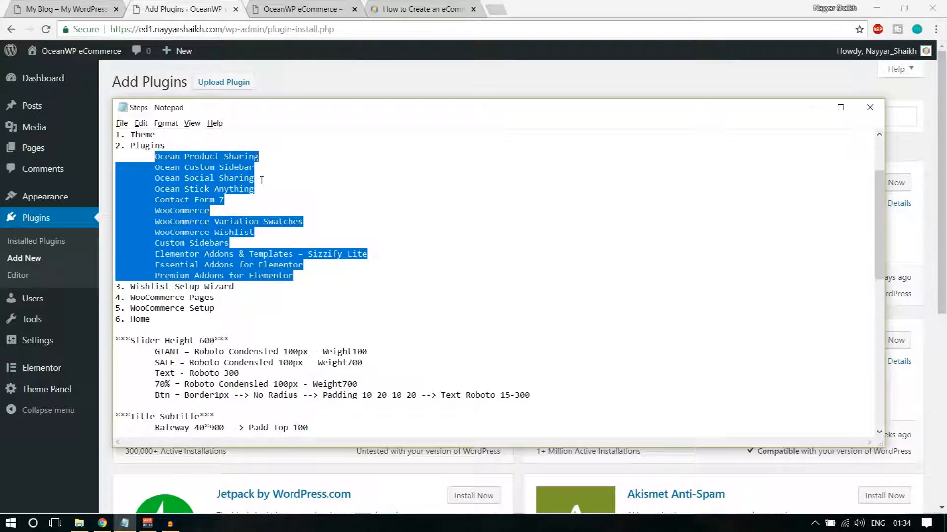
pyautogui.click(270, 160)
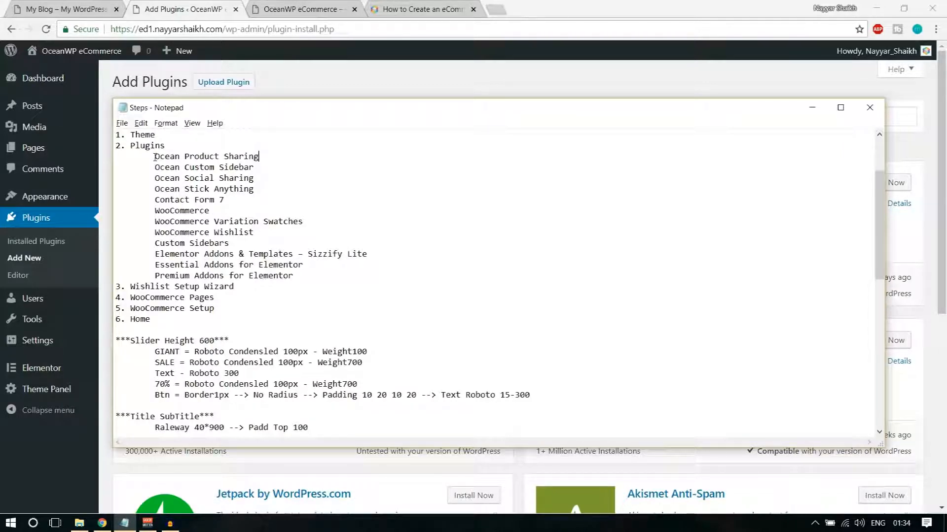
pyautogui.moveTo(154, 157); pyautogui.dragTo(264, 156)
pyautogui.hotkey('ctrl', 'c')
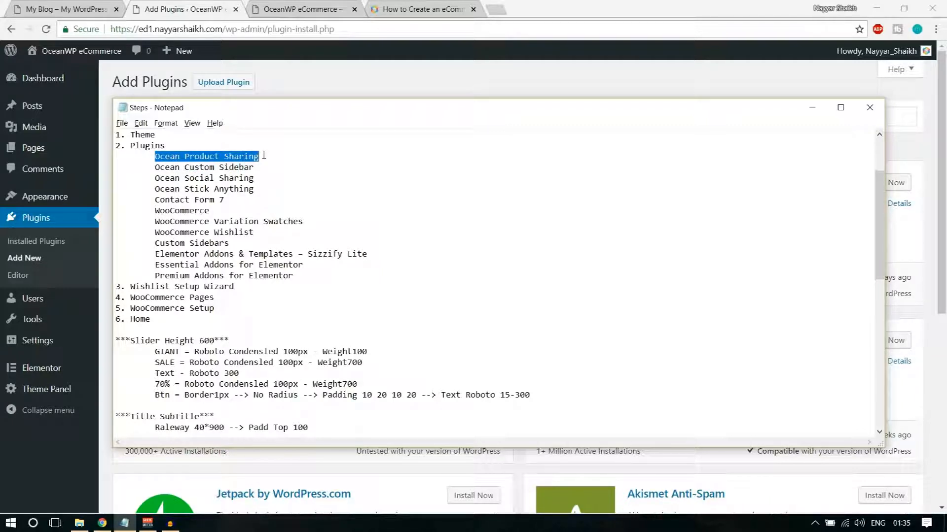
pyautogui.click(199, 5)
# Search for Ocean Product Sharing, install and activate it, then return to Add New
pyautogui.click(800, 117)
pyautogui.hotkey('ctrl', 'v')
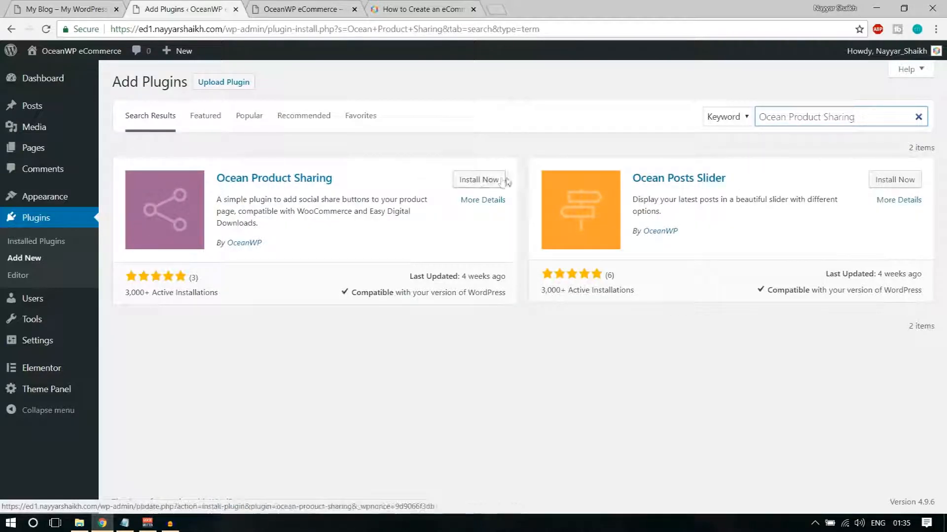
pyautogui.click(477, 181)
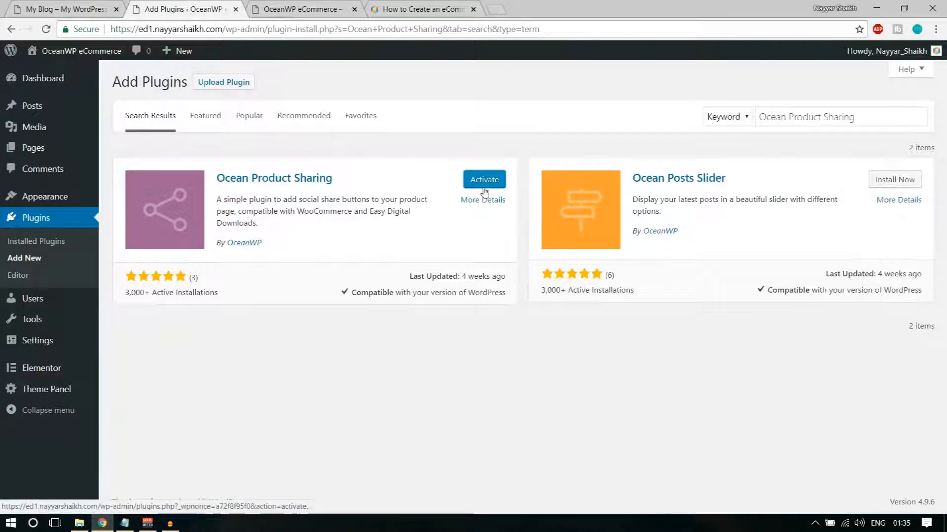
pyautogui.click(125, 524)
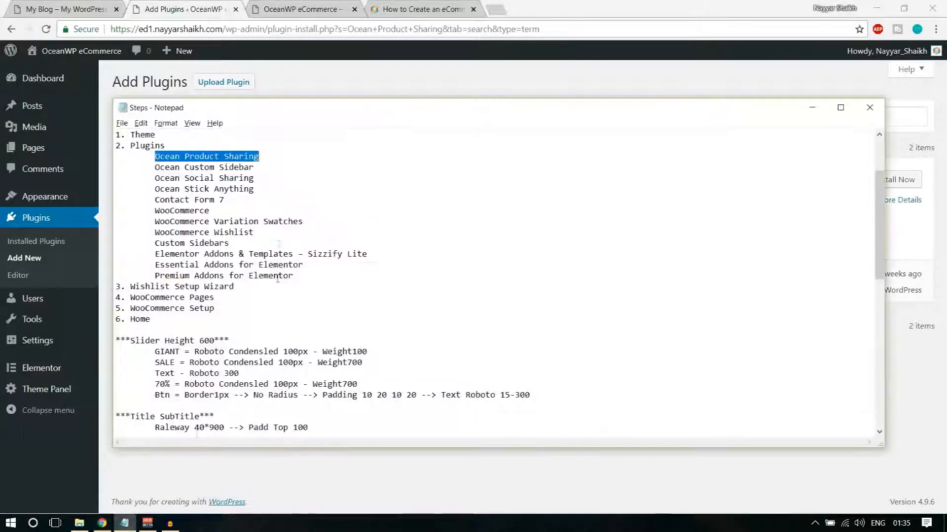
pyautogui.click(354, 75)
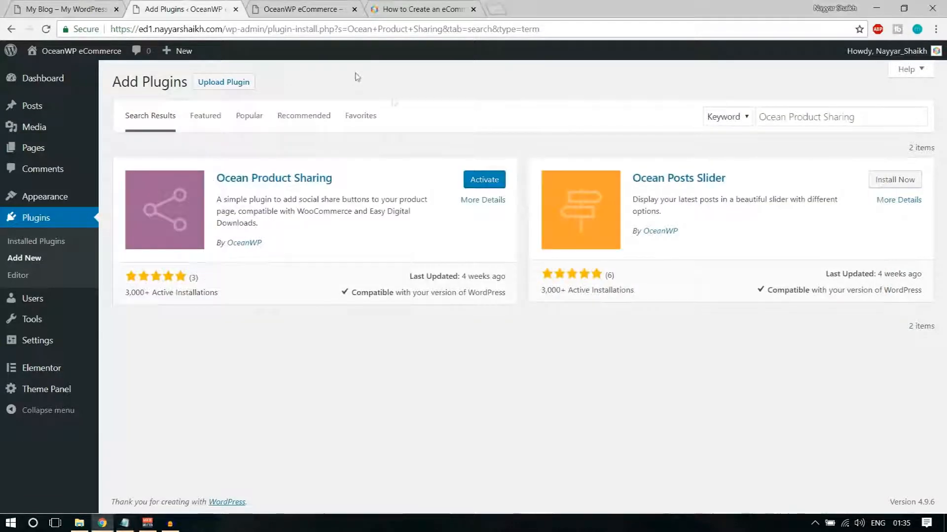
pyautogui.click(477, 188)
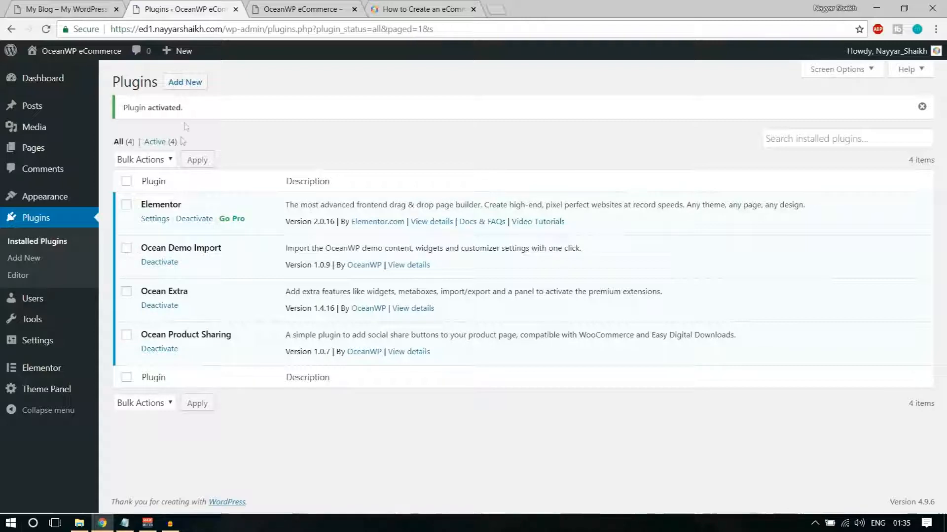
pyautogui.click(195, 86)
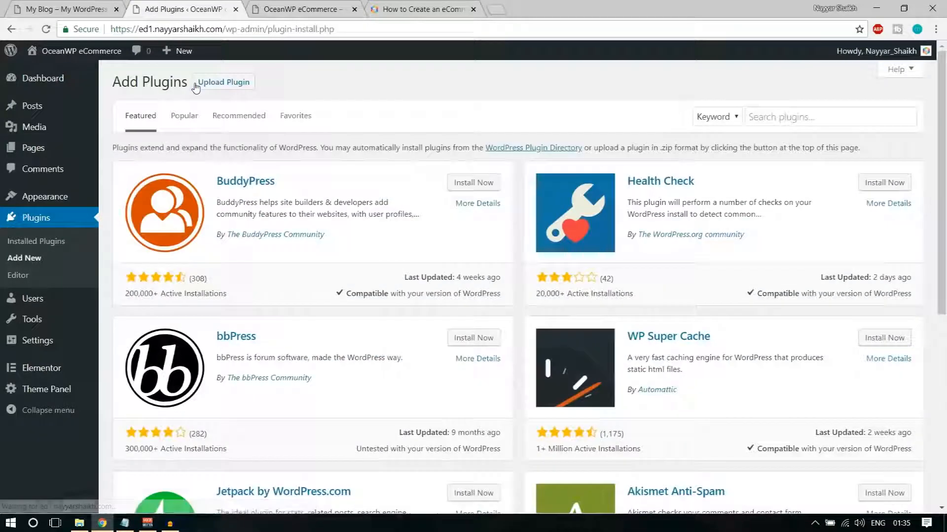
# Copy Ocean Custom Sidebar from the Steps notes, search for it and install it
pyautogui.click(125, 523)
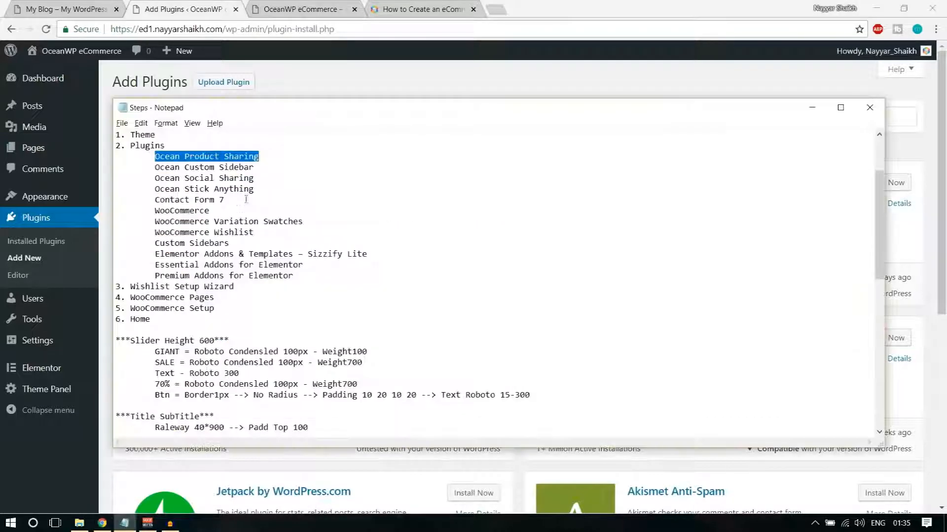
pyautogui.moveTo(262, 169); pyautogui.dragTo(154, 167)
pyautogui.hotkey('ctrl', 'c')
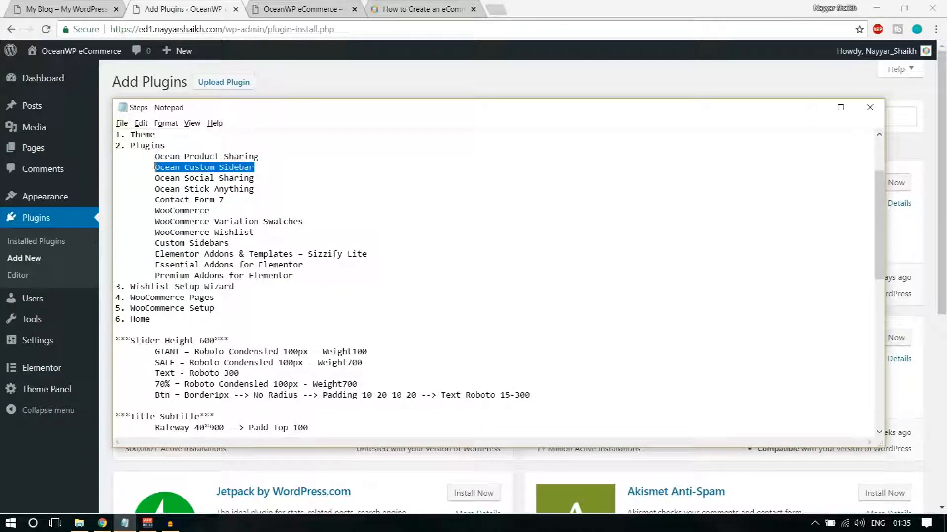
pyautogui.click(432, 92)
pyautogui.click(782, 118)
pyautogui.hotkey('ctrl', 'v')
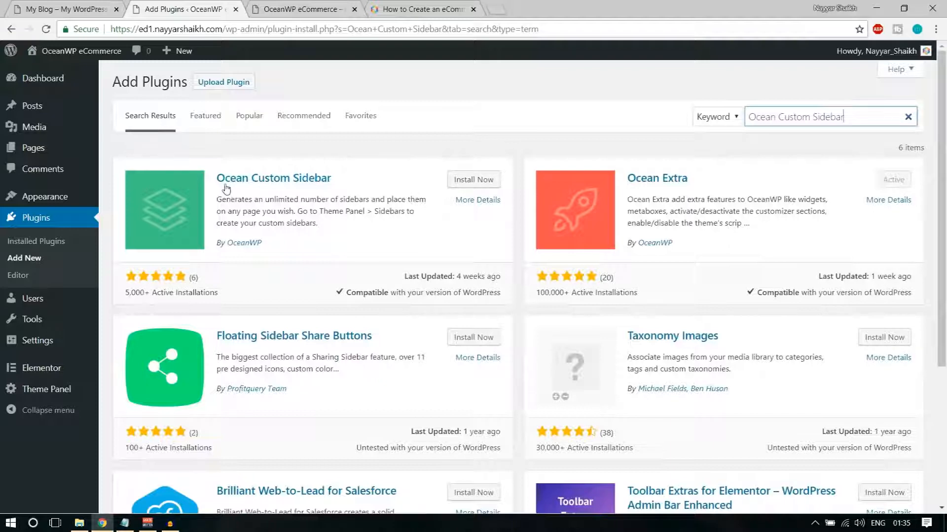
pyautogui.click(482, 182)
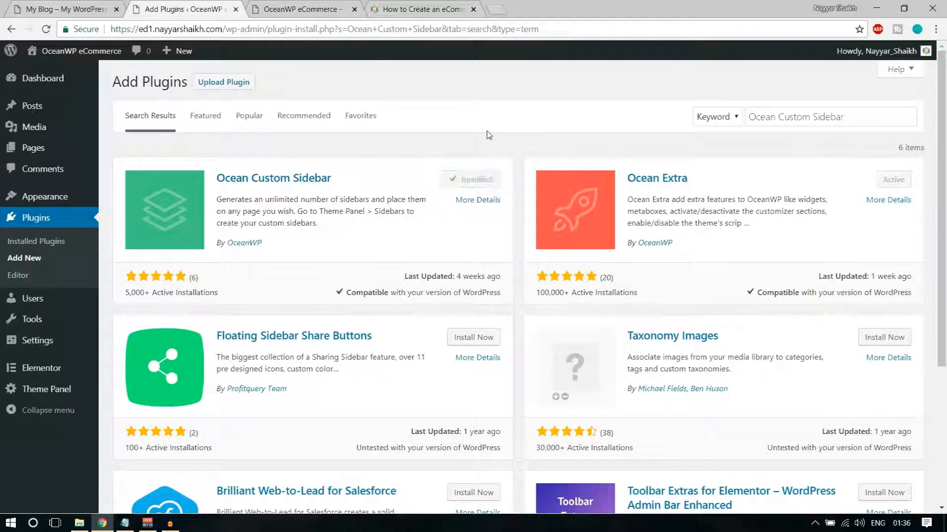
# Copy Ocean Social Sharing from the notes, search for it and install it
pyautogui.click(125, 523)
pyautogui.moveTo(144, 181); pyautogui.dragTo(276, 175)
pyautogui.hotkey('ctrl', 'c')
pyautogui.click(427, 79)
pyautogui.click(836, 117)
pyautogui.hotkey('ctrl', 'a')
pyautogui.hotkey('ctrl', 'v')
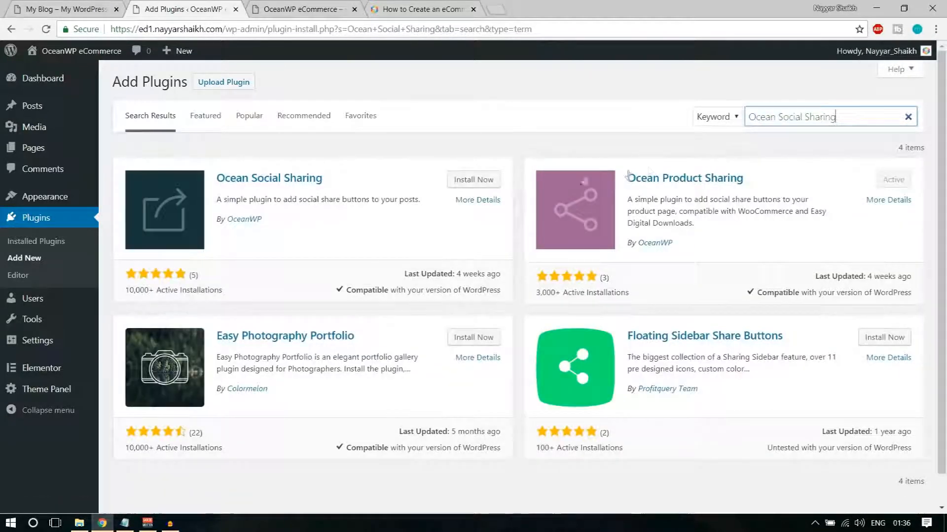
pyautogui.moveTo(281, 223); pyautogui.dragTo(234, 220)
pyautogui.click(255, 200)
pyautogui.click(485, 181)
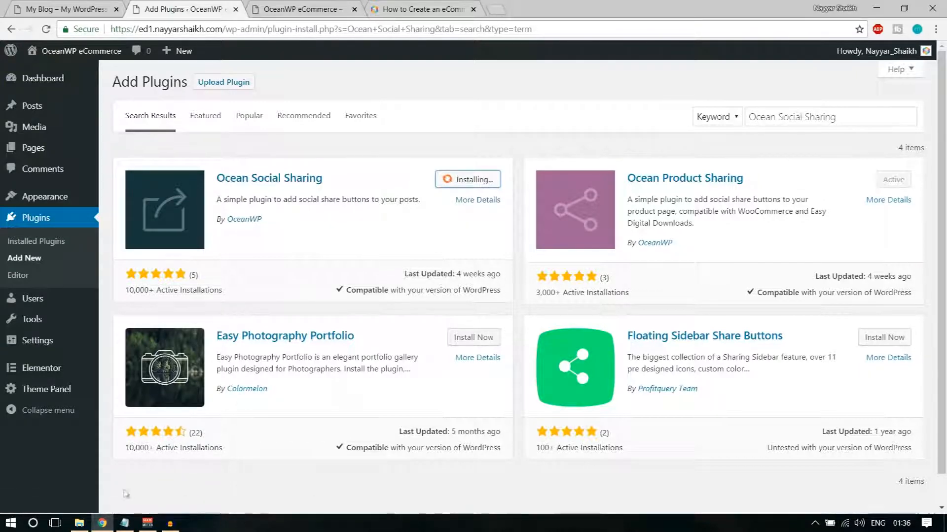
# Copy Ocean Stick Anything from the notes, search for it and install it
pyautogui.click(125, 524)
pyautogui.moveTo(261, 190)
pyautogui.mouseDown()
pyautogui.moveTo(153, 182)
pyautogui.moveTo(266, 186)
pyautogui.mouseUp()
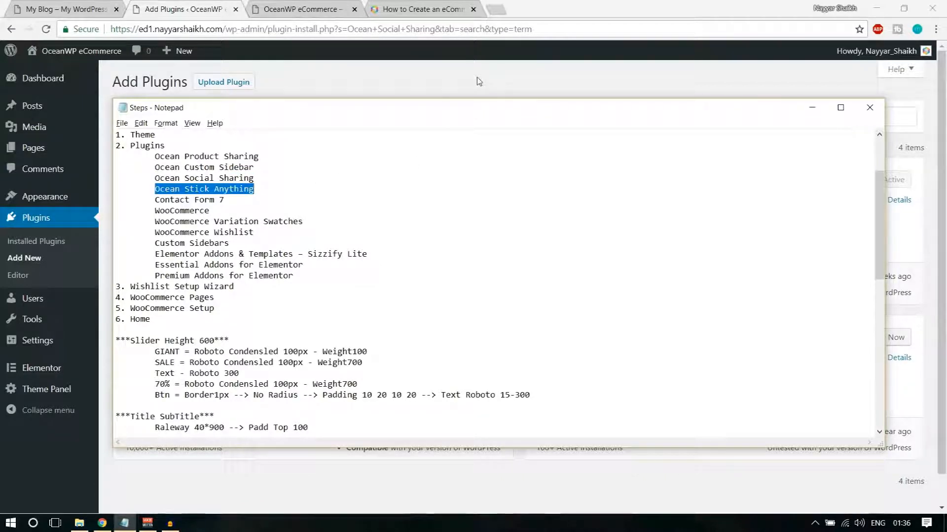
pyautogui.click(476, 80)
pyautogui.tripleClick(804, 110)
pyautogui.write('Ocean Stick Anything')
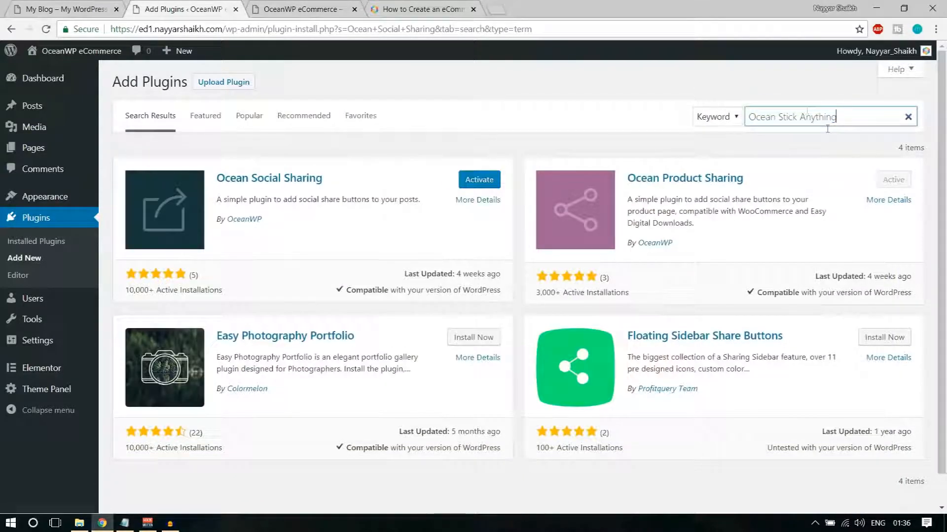
pyautogui.click(479, 180)
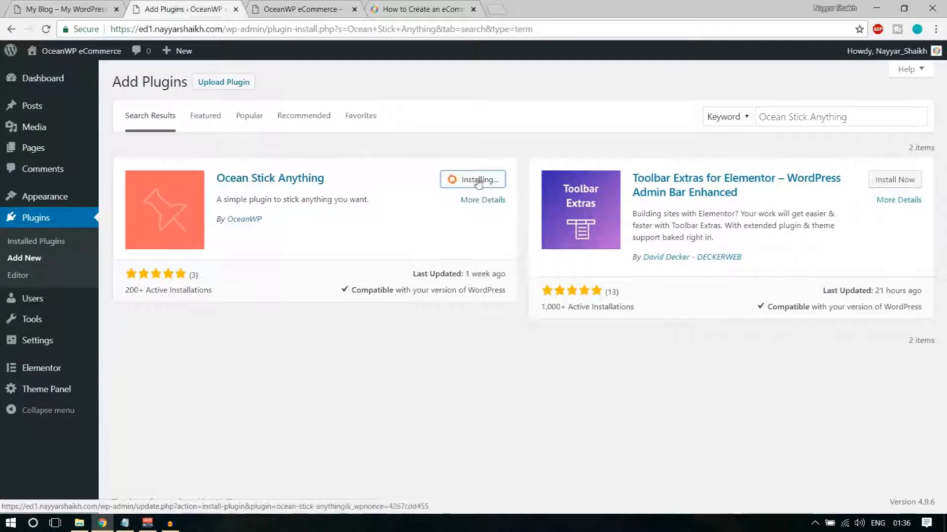
# Copy the Contact Form 7 entry from the Steps notes
pyautogui.click(125, 524)
pyautogui.moveTo(155, 200); pyautogui.dragTo(233, 202)
pyautogui.click(583, 96)
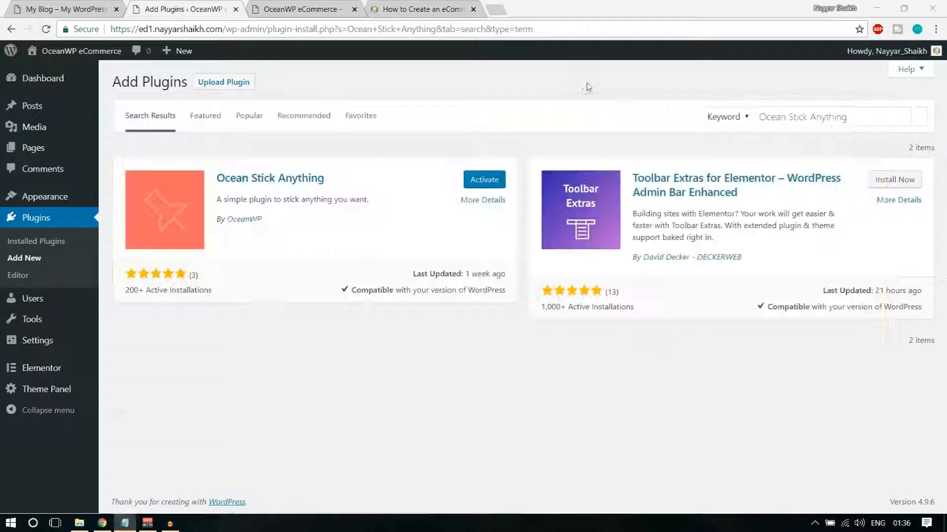
# Search for Contact Form 7 and install it
pyautogui.tripleClick(812, 117)
pyautogui.write('Contact Form 7')
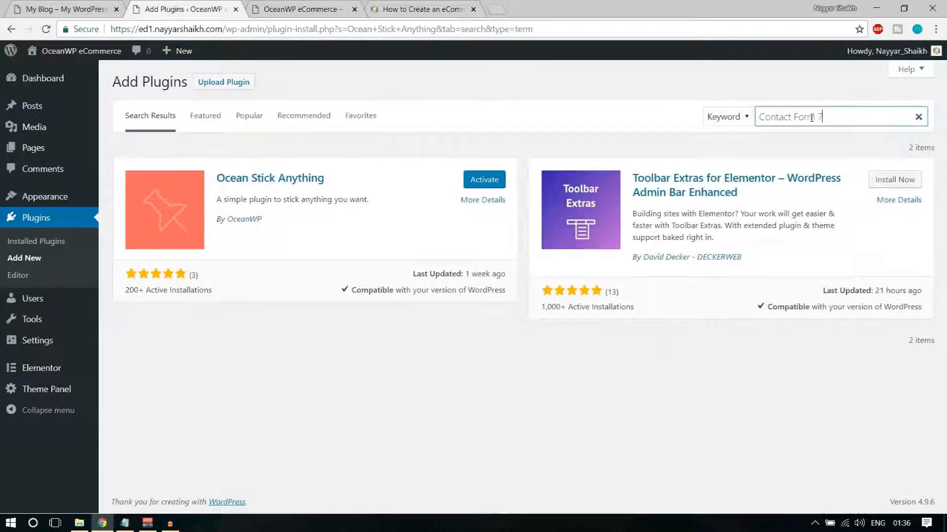
pyautogui.click(473, 179)
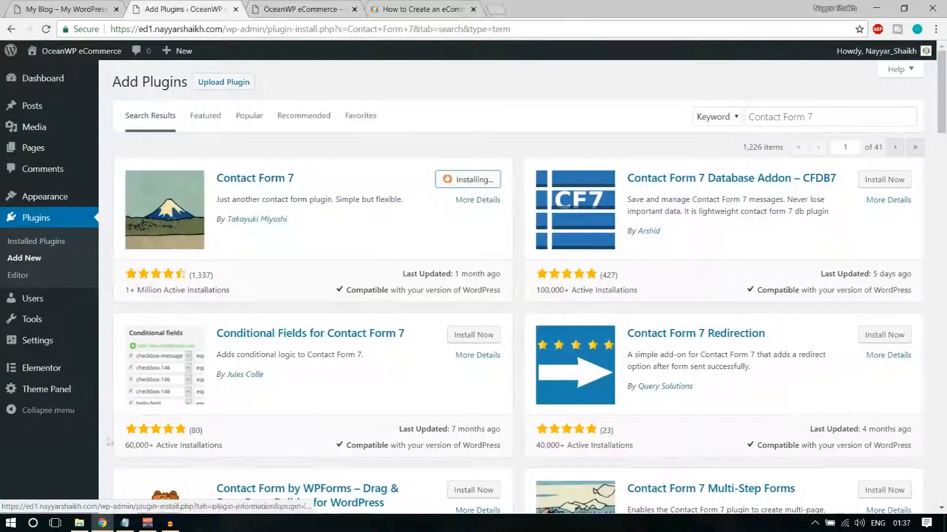
# Search for and install WooCommerce, then copy WooCommerce Variation Swatches from the notes
pyautogui.click(125, 523)
pyautogui.moveTo(210, 214); pyautogui.dragTo(147, 216)
pyautogui.hotkey('ctrl', 'c')
pyautogui.click(580, 93)
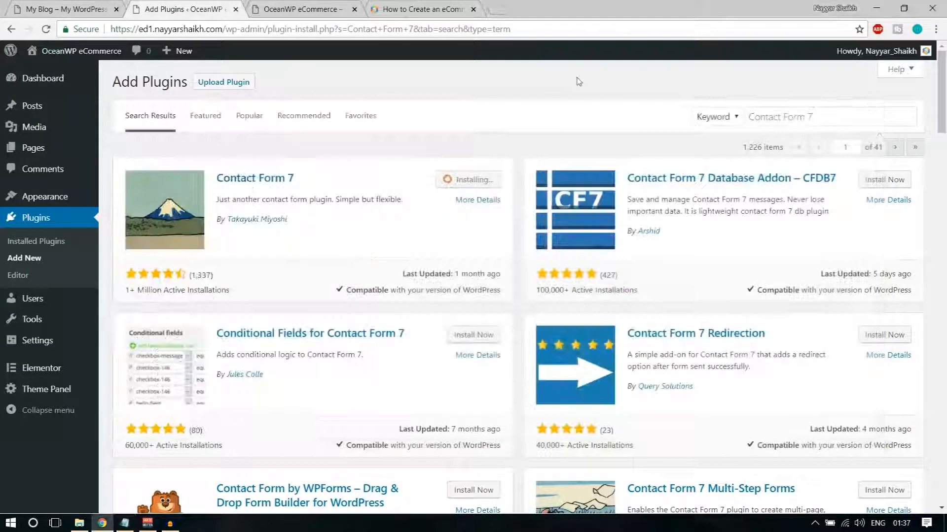
pyautogui.click(768, 115)
pyautogui.hotkey('ctrl', 'a')
pyautogui.hotkey('ctrl', 'v')
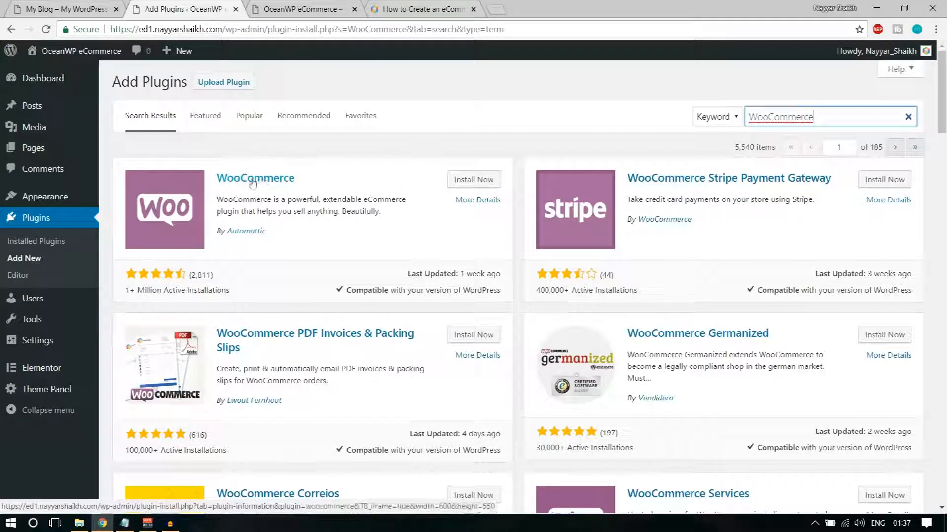
pyautogui.click(473, 179)
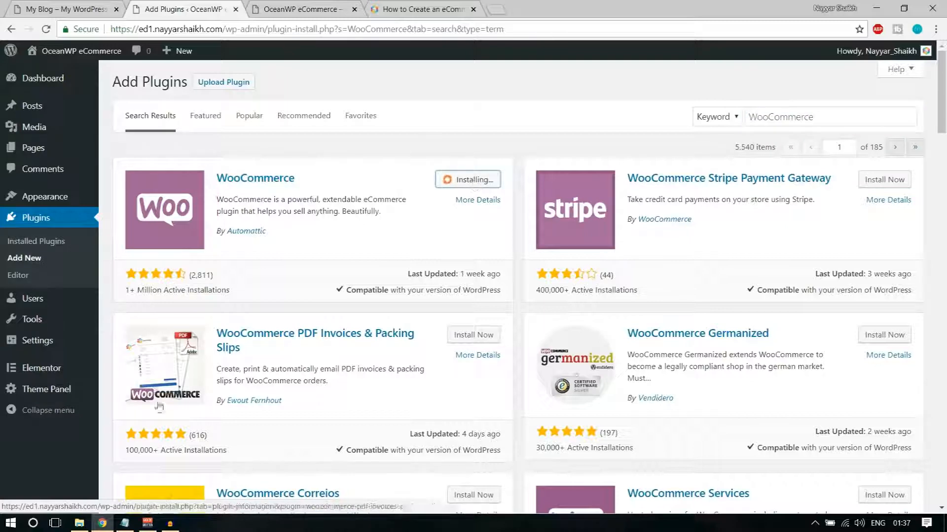
pyautogui.click(125, 523)
pyautogui.moveTo(308, 221); pyautogui.dragTo(153, 222)
pyautogui.hotkey('ctrl', 'c')
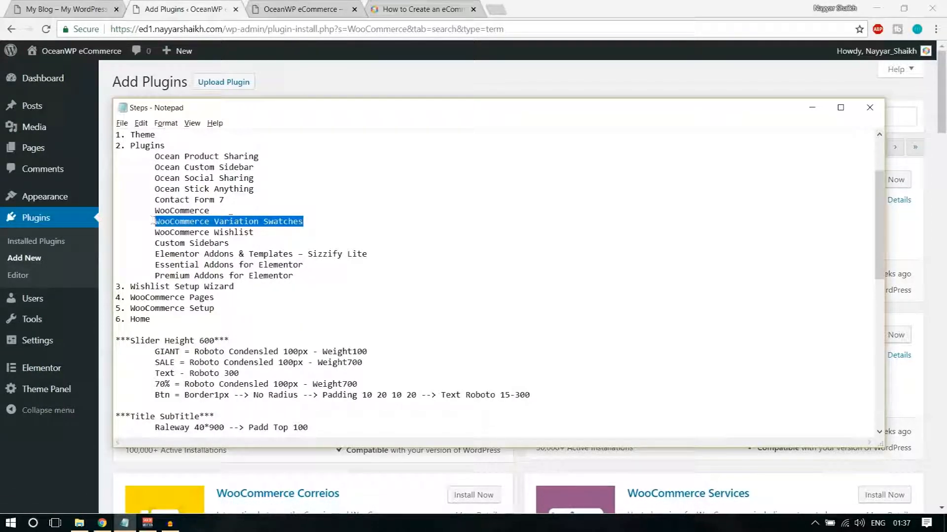
# Search for WooCommerce Variation Swatches and install the version by Emran Ahmed
pyautogui.click(900, 116)
pyautogui.hotkey('ctrl', 'a')
pyautogui.hotkey('ctrl', 'v')
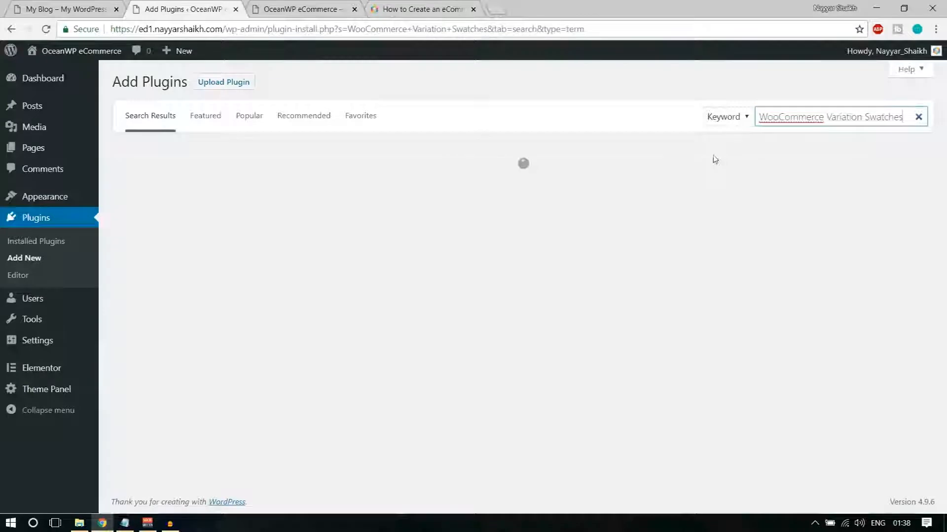
pyautogui.click(473, 181)
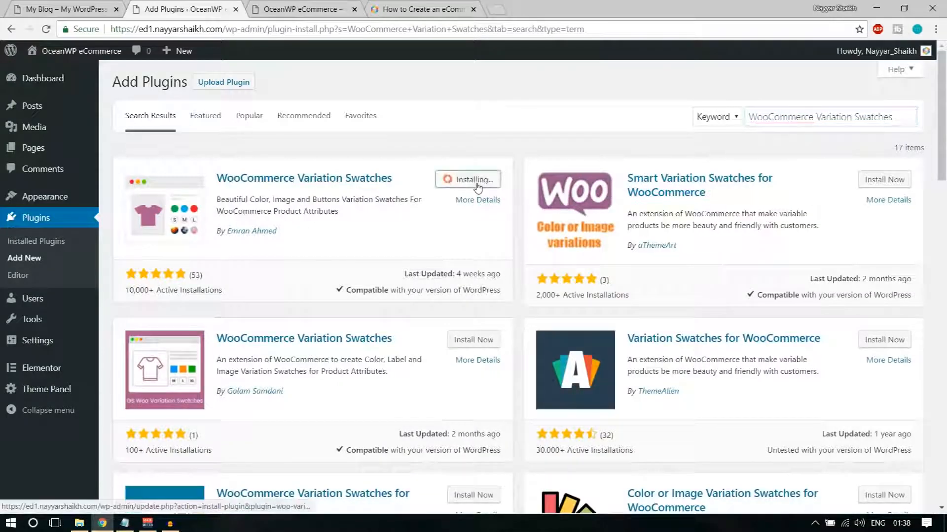
# Search 'WooCommerce Wishlist' and install the WooCommerce Wishlist Plugin
pyautogui.click(125, 524)
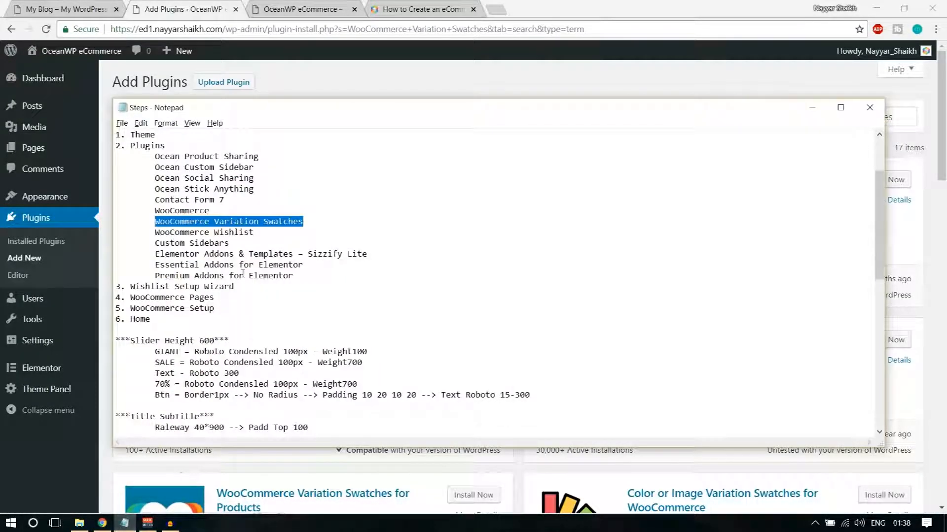
pyautogui.moveTo(254, 233); pyautogui.dragTo(154, 235)
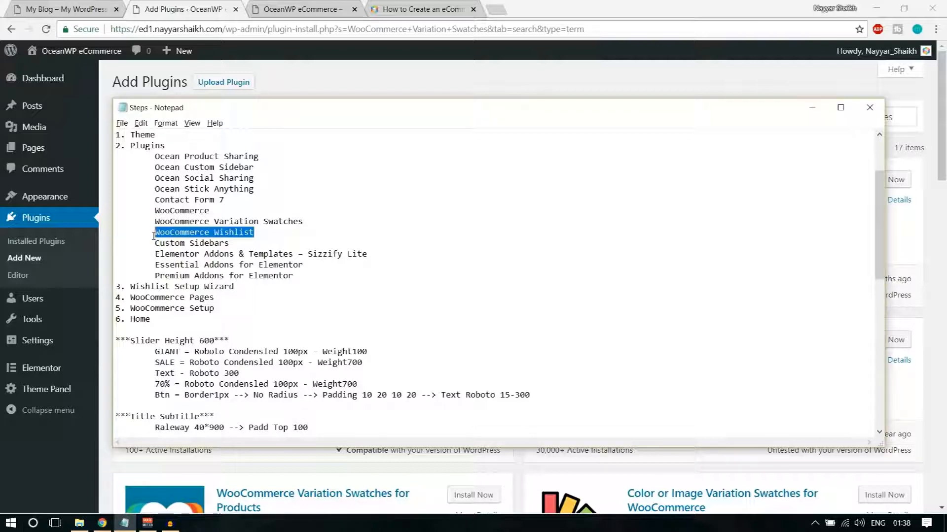
pyautogui.click(543, 92)
pyautogui.click(790, 119)
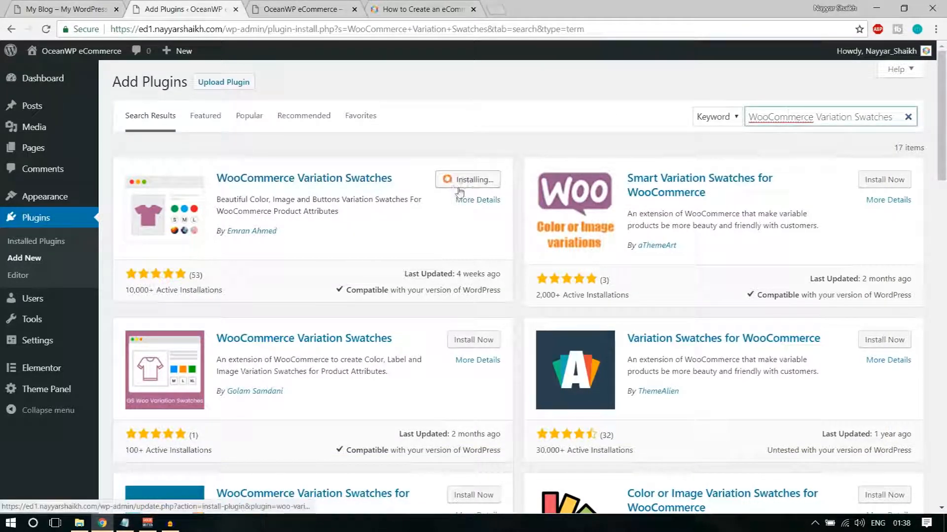
pyautogui.hotkey('ctrl', 'a')
pyautogui.write('WooCommerce Wishlist')
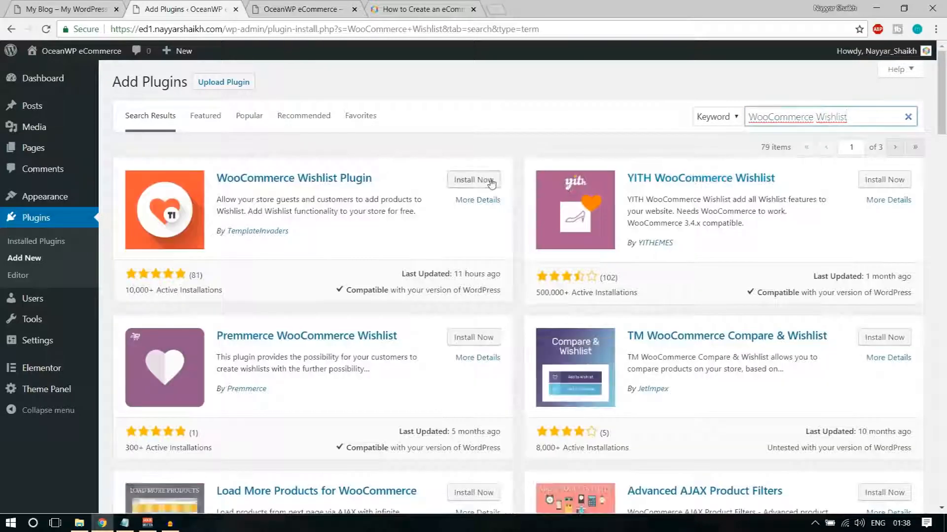
pyautogui.click(491, 180)
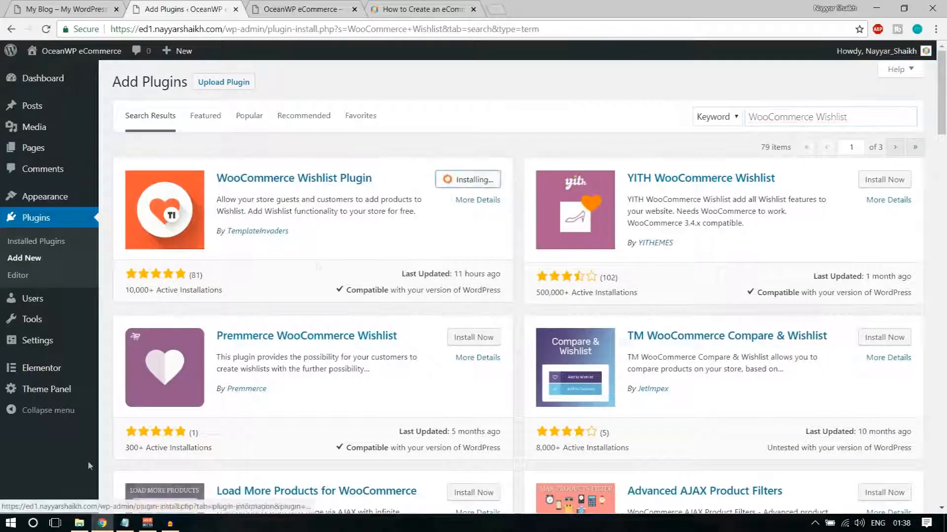
# Copy the Custom Sidebars entry from the Steps notes
pyautogui.click(125, 524)
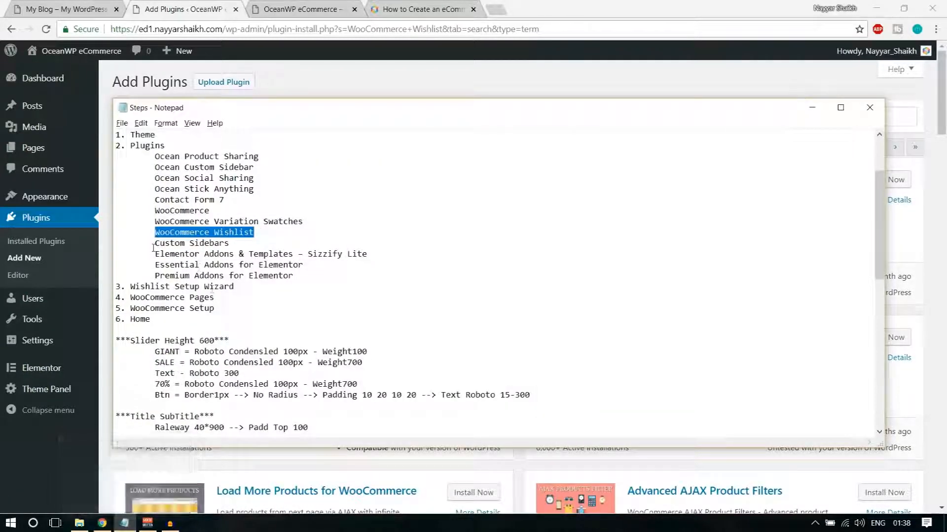
pyautogui.moveTo(155, 243); pyautogui.dragTo(245, 242)
pyautogui.hotkey('ctrl', 'c')
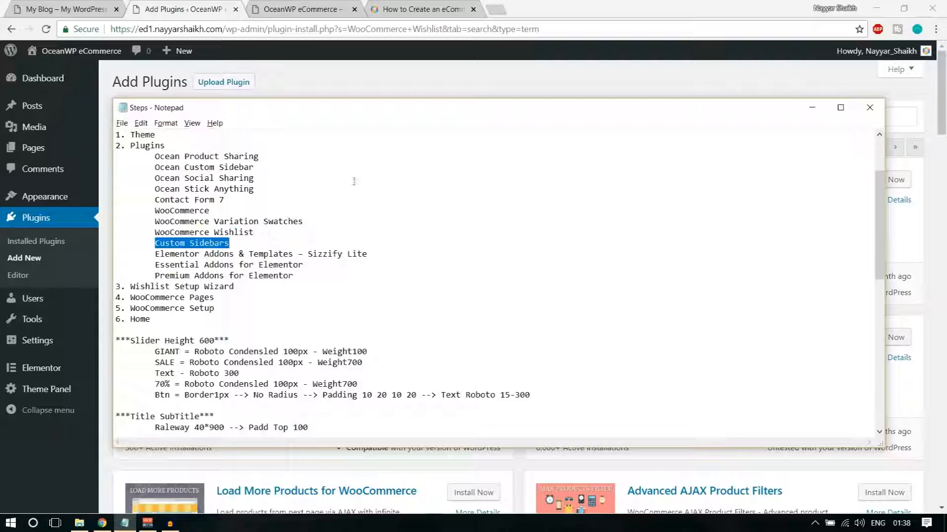
pyautogui.click(453, 71)
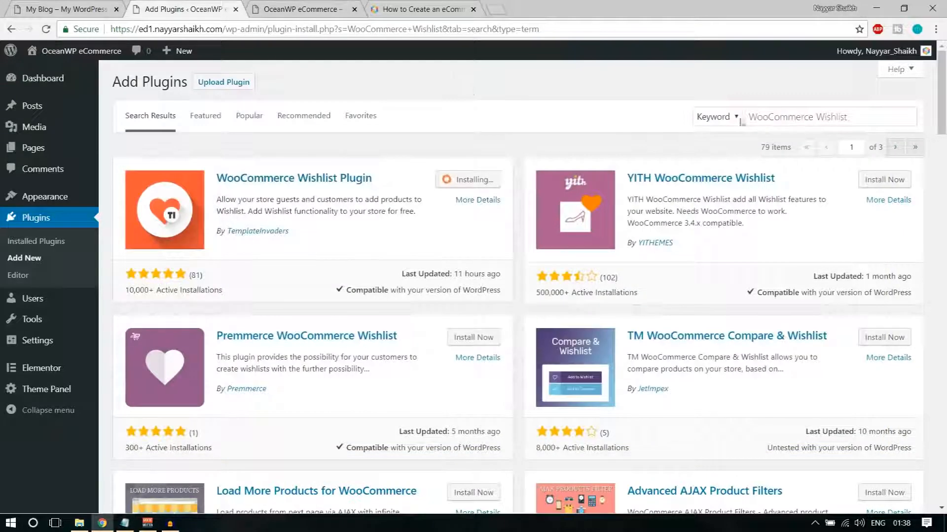
# Search plugins for Custom Sidebars and install Custom Sidebars – Dynamic Widget Area Manager
pyautogui.click(843, 117)
pyautogui.hotkey('ctrl', 'a')
pyautogui.hotkey('ctrl', 'v')
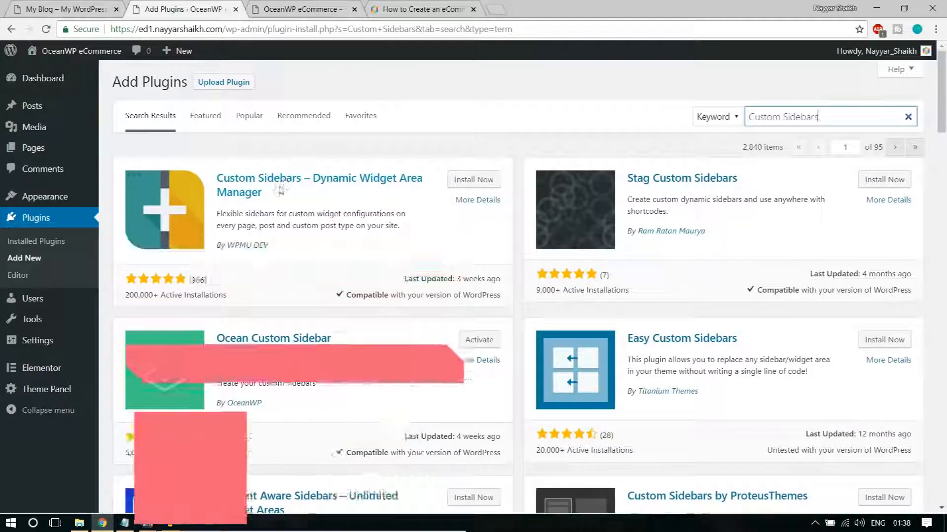
pyautogui.moveTo(270, 245); pyautogui.dragTo(226, 245)
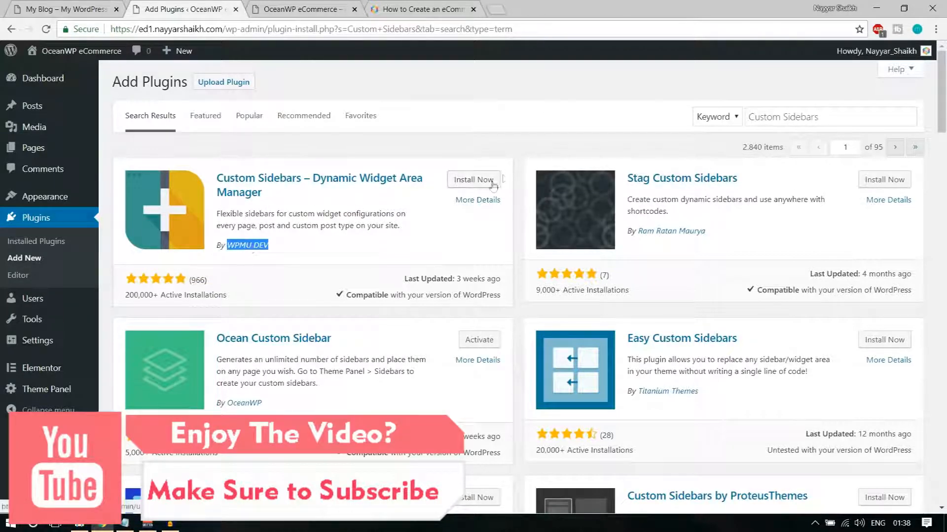
pyautogui.click(474, 181)
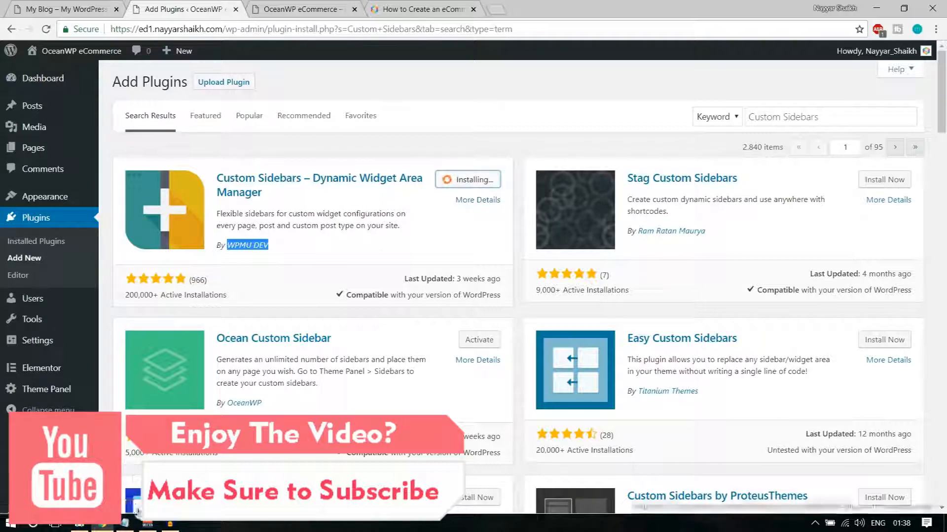
# Copy 'Elementor Addons & Templates – Sizzify Lite' from the notes and search plugins for it
pyautogui.click(125, 523)
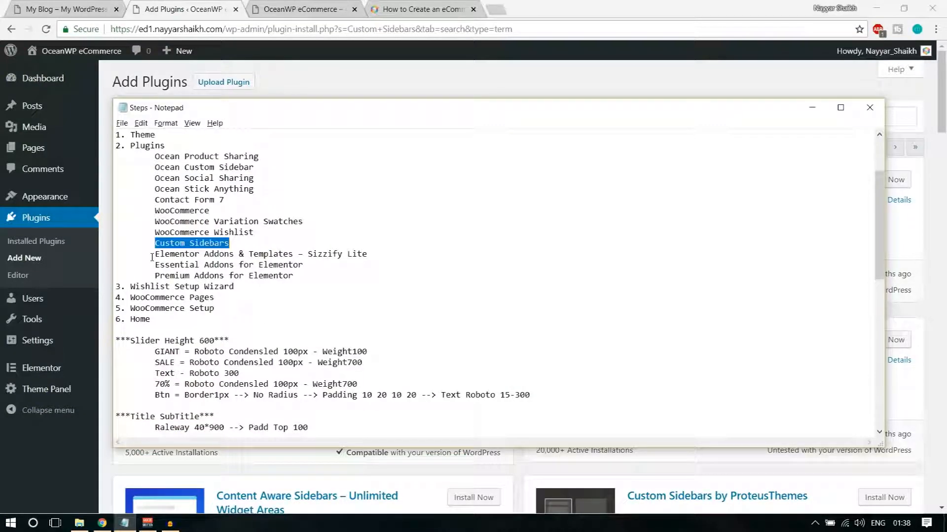
pyautogui.moveTo(155, 254); pyautogui.dragTo(403, 251)
pyautogui.hotkey('ctrl', 'c')
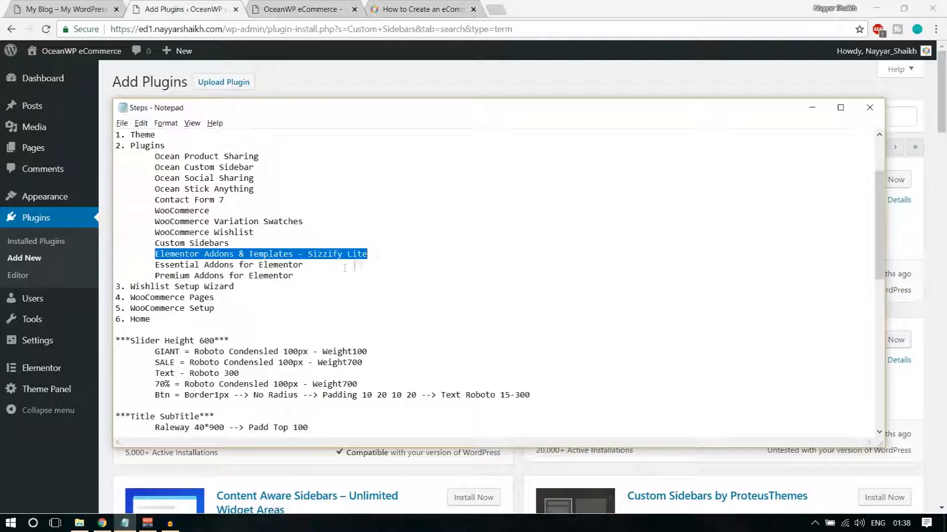
pyautogui.click(463, 90)
pyautogui.click(796, 117)
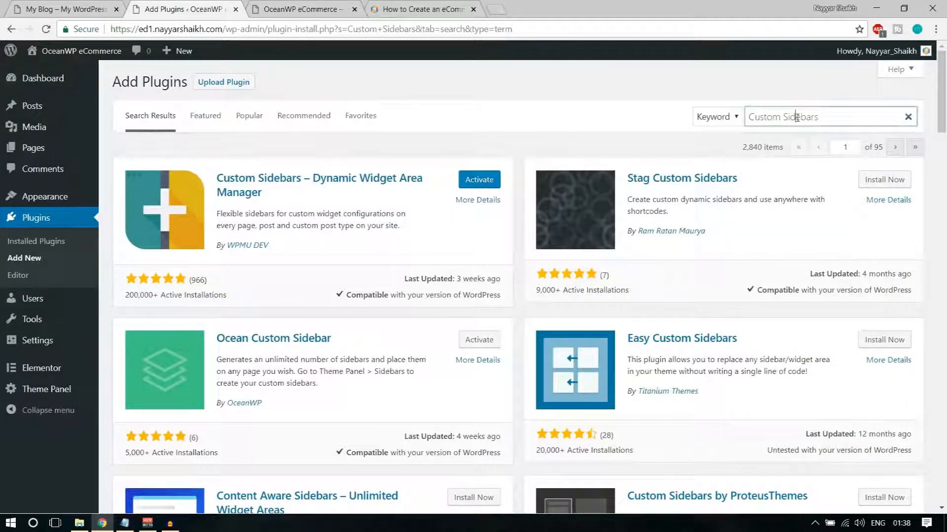
pyautogui.hotkey('ctrl', 'a')
pyautogui.hotkey('ctrl', 'v')
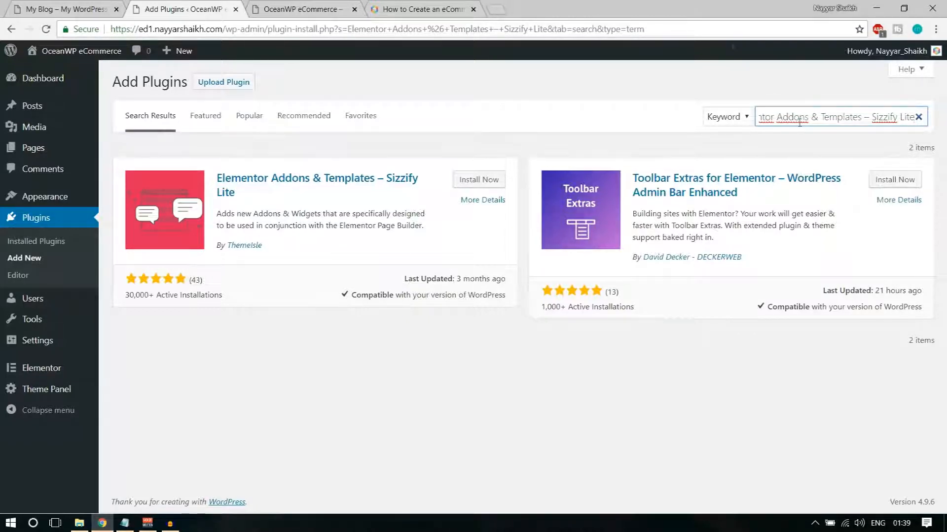
# Install Sizzify Lite, then search plugins for Essential Addons for Elementor from the notes
pyautogui.click(479, 183)
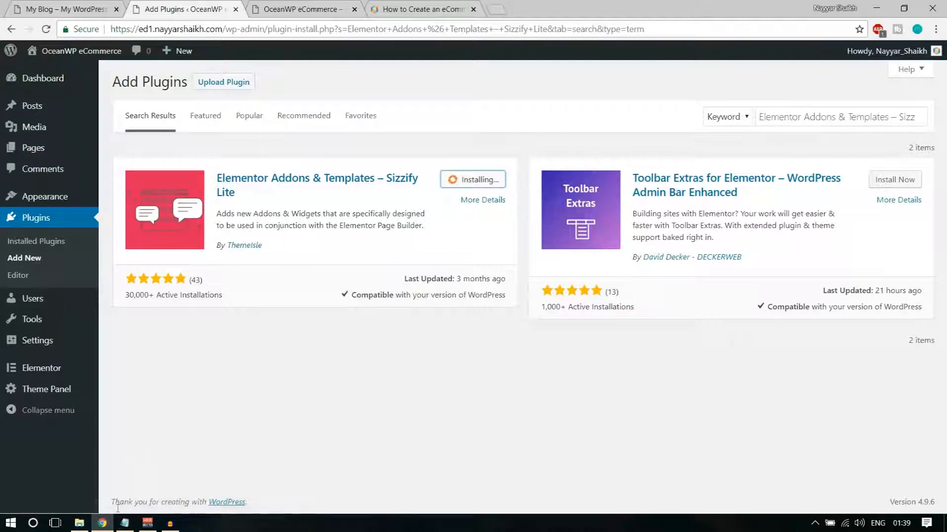
pyautogui.click(125, 523)
pyautogui.moveTo(156, 265); pyautogui.dragTo(314, 263)
pyautogui.hotkey('ctrl', 'c')
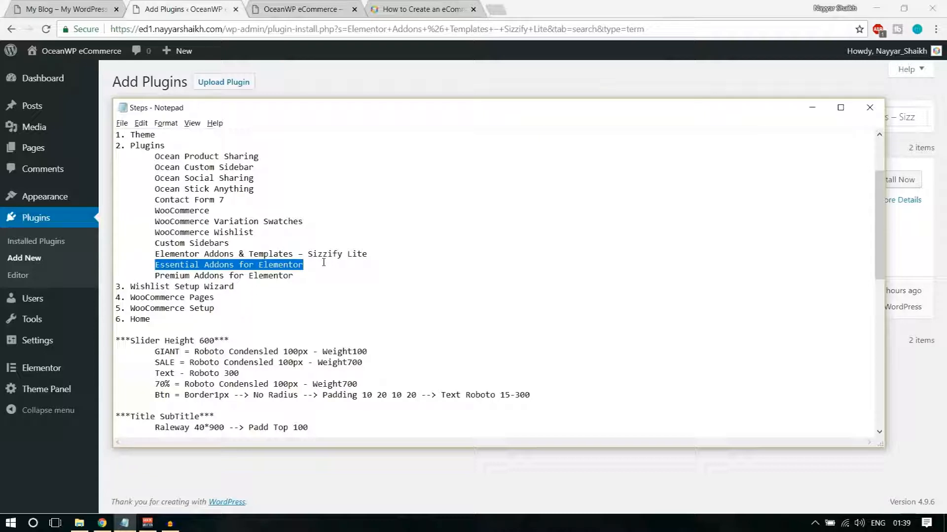
pyautogui.click(562, 97)
pyautogui.tripleClick(828, 115)
pyautogui.hotkey('ctrl', 'v')
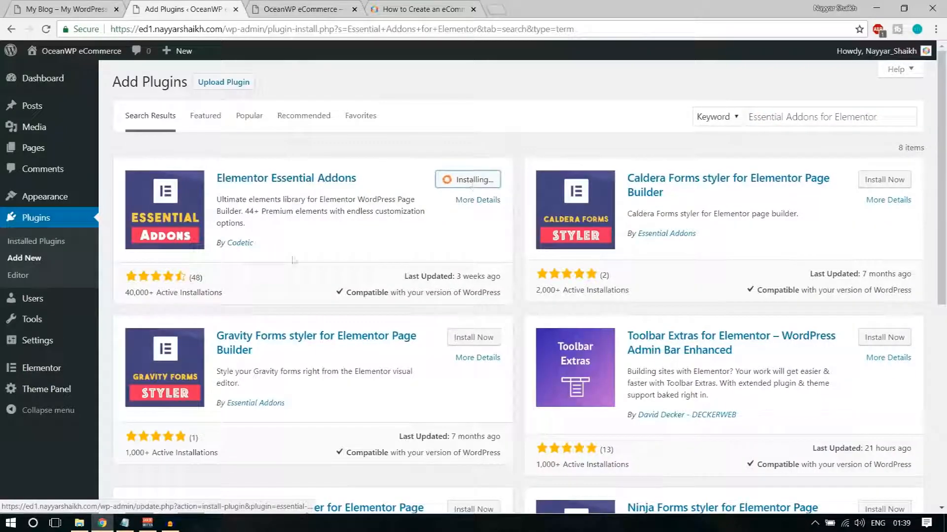
# Search for and install Premium Addons for Elementor, then go to Installed Plugins
pyautogui.click(124, 523)
pyautogui.moveTo(156, 275); pyautogui.dragTo(354, 272)
pyautogui.hotkey('ctrl', 'c')
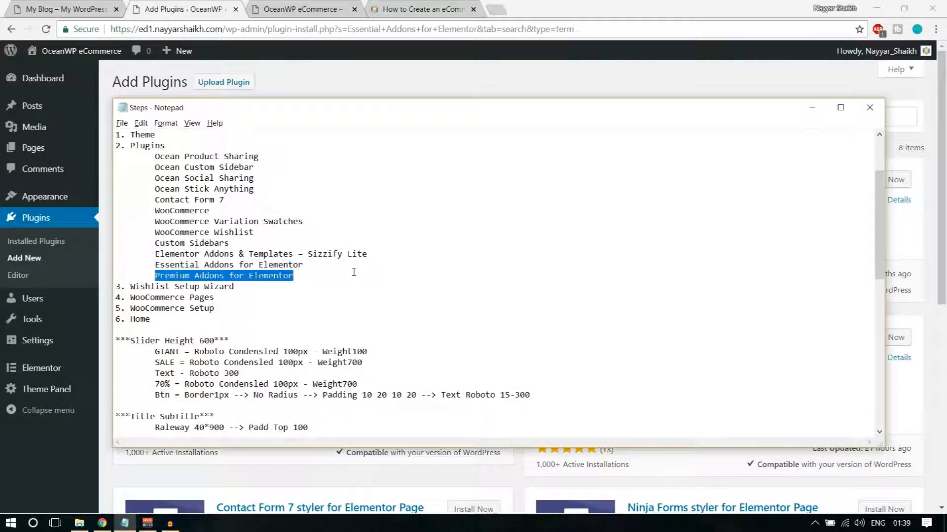
pyautogui.click(643, 92)
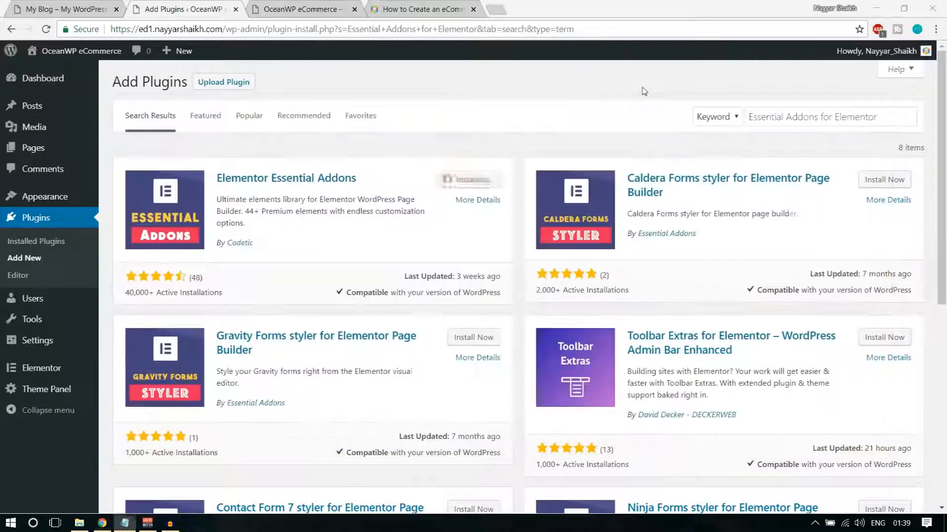
pyautogui.click(822, 120)
pyautogui.hotkey('ctrl', 'v')
pyautogui.hotkey('ctrl', 'a')
pyautogui.hotkey('ctrl', 'v')
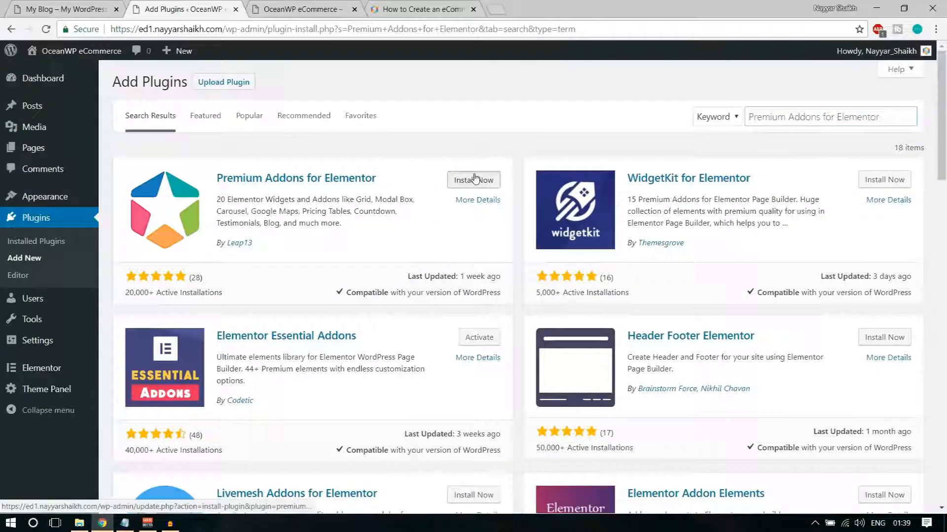
pyautogui.click(473, 180)
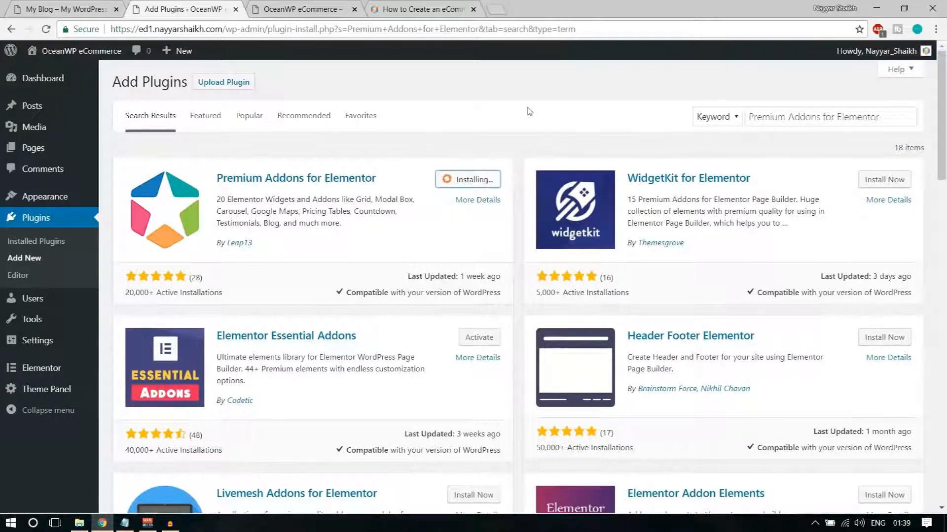
pyautogui.click(44, 241)
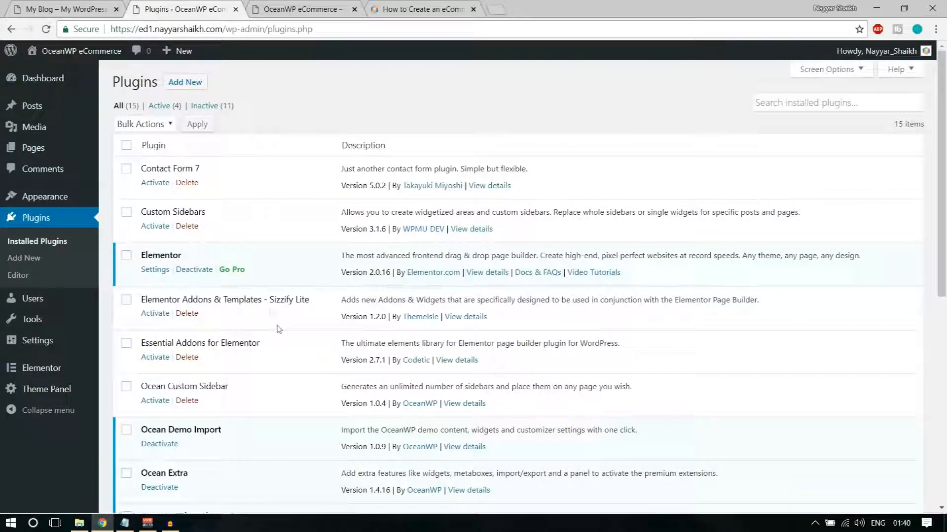
# Select all 15 installed plugins and apply the Activate bulk action
pyautogui.scroll(-8, 271, 312)
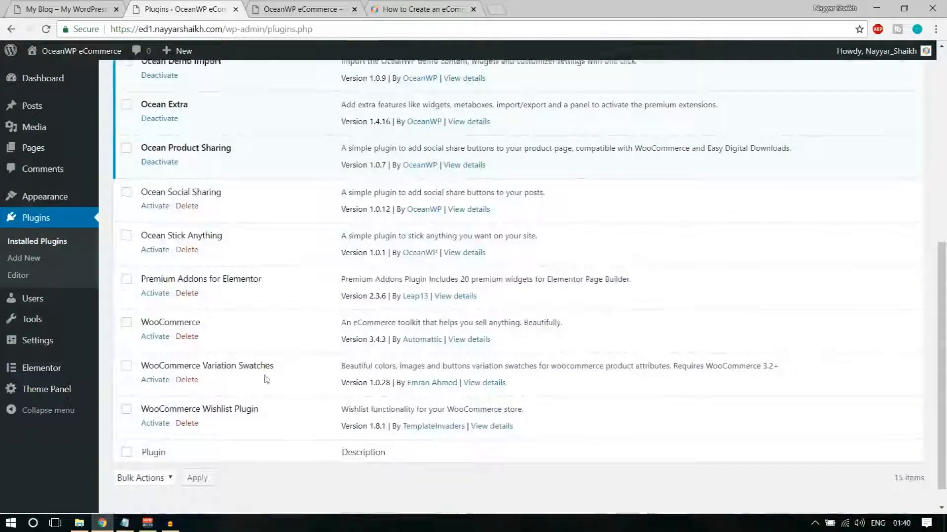
pyautogui.scroll(10, 266, 378)
pyautogui.click(127, 145)
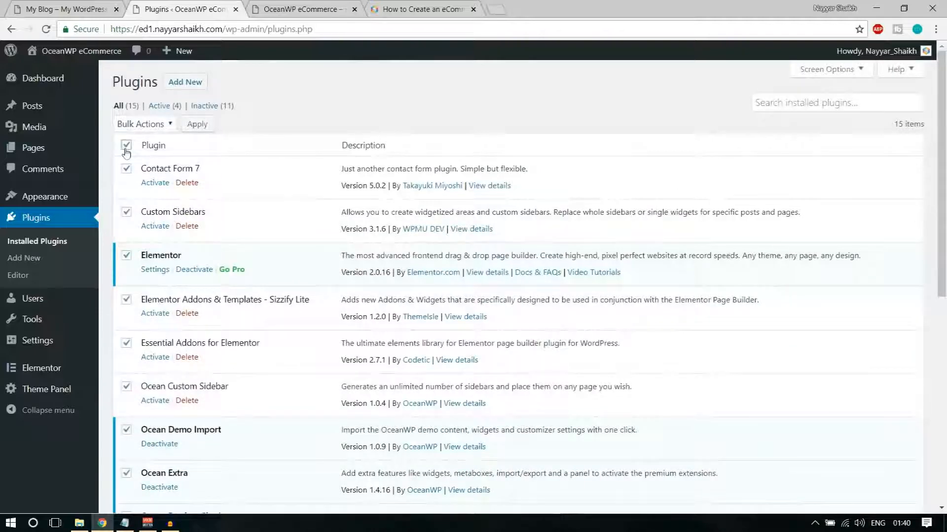
pyautogui.click(157, 127)
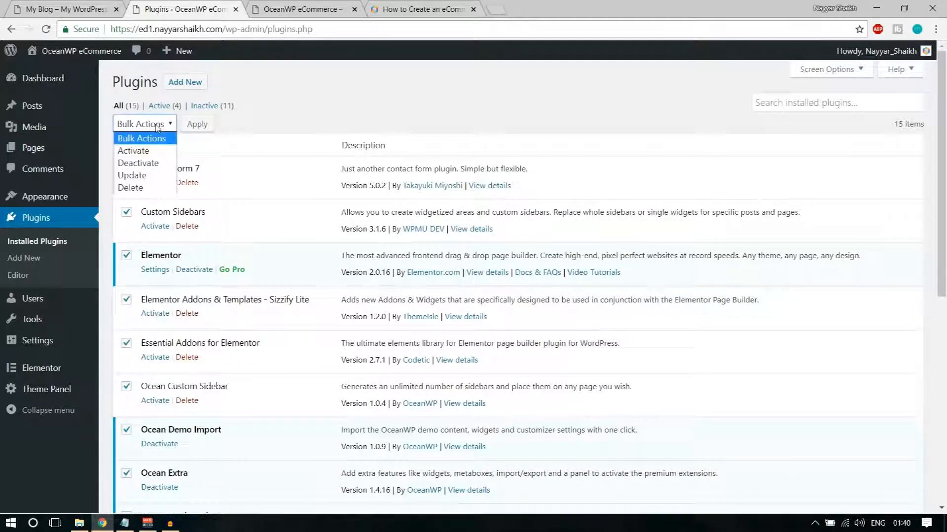
pyautogui.click(148, 151)
pyautogui.click(197, 124)
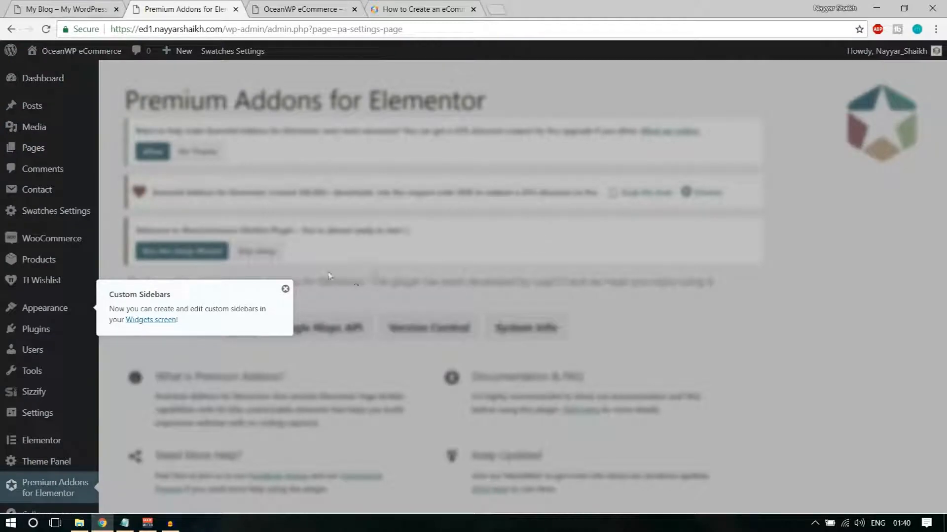
# Close the Custom Sidebars notice and decline Essential Addons data sharing on the Dashboard
pyautogui.click(285, 289)
pyautogui.click(69, 80)
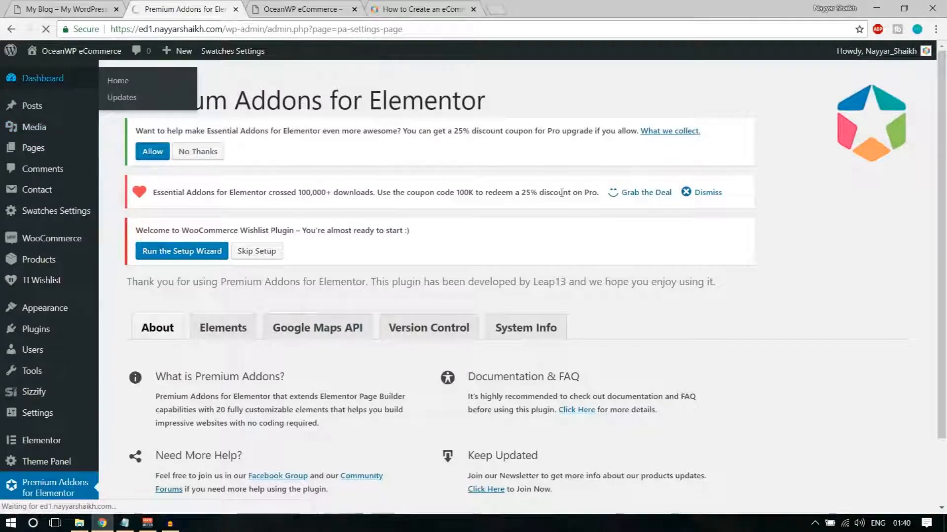
pyautogui.scroll(-8, 76, 295)
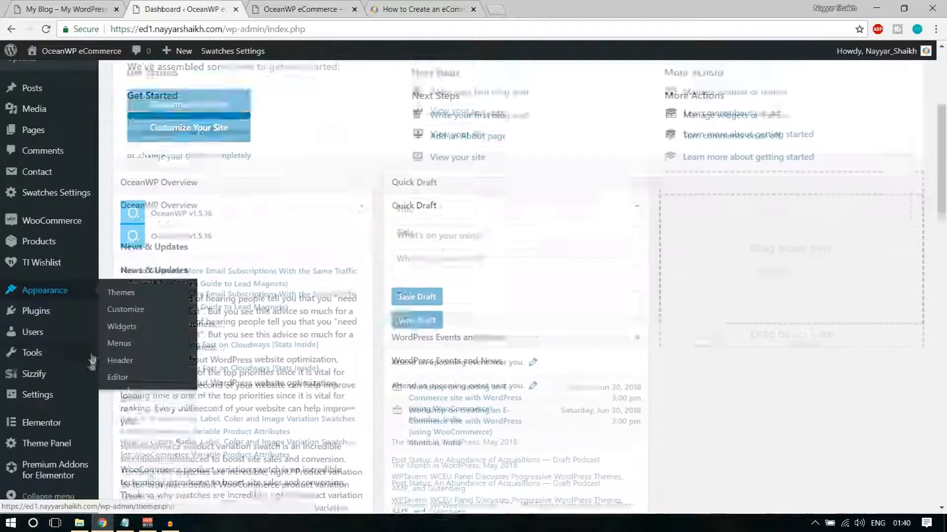
pyautogui.scroll(6, 79, 446)
pyautogui.scroll(3, 71, 424)
pyautogui.scroll(-3, 64, 399)
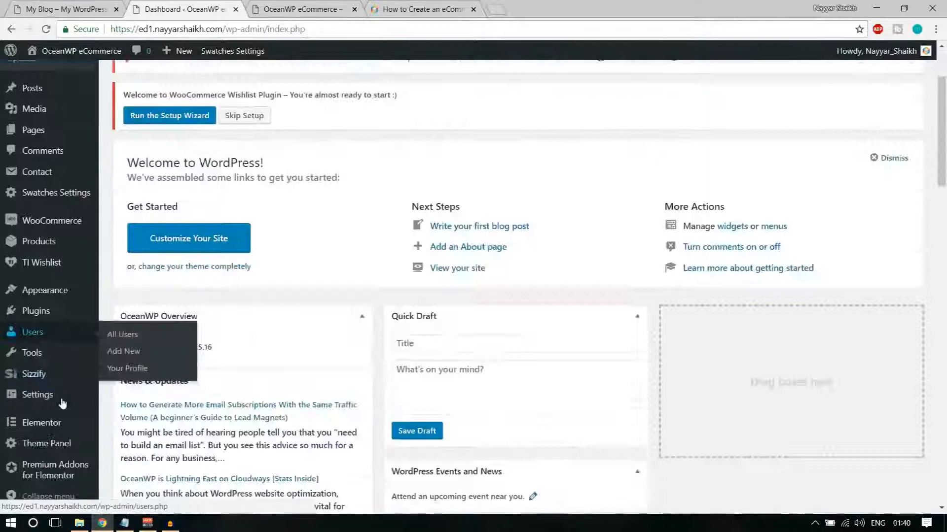
pyautogui.scroll(3, 69, 448)
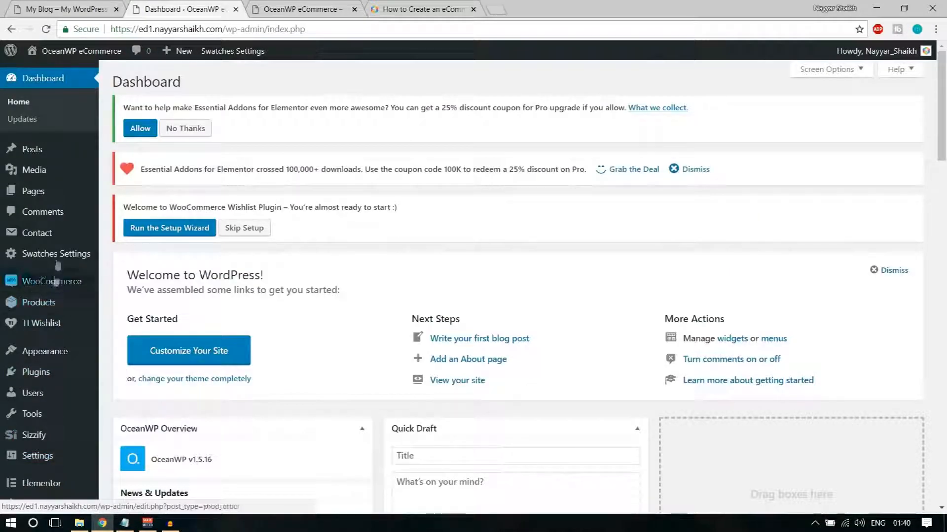
pyautogui.moveTo(53, 307)
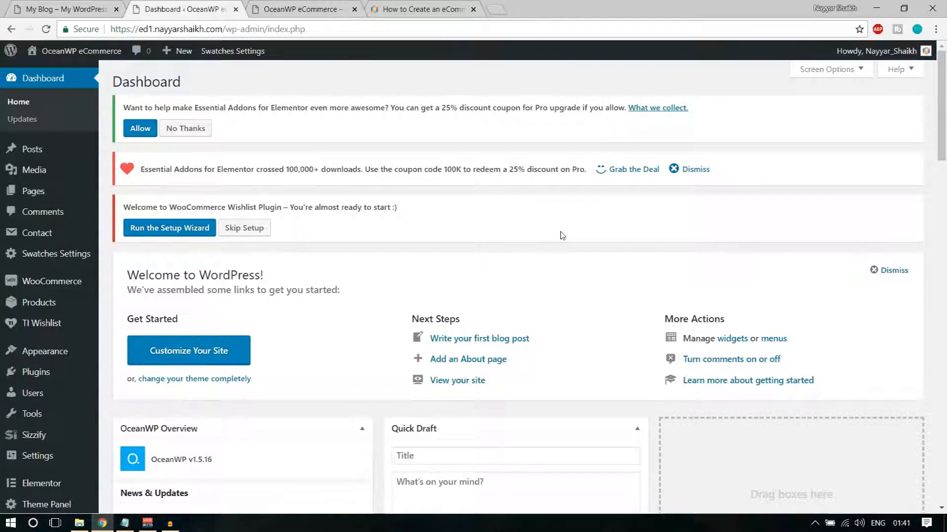
pyautogui.click(186, 129)
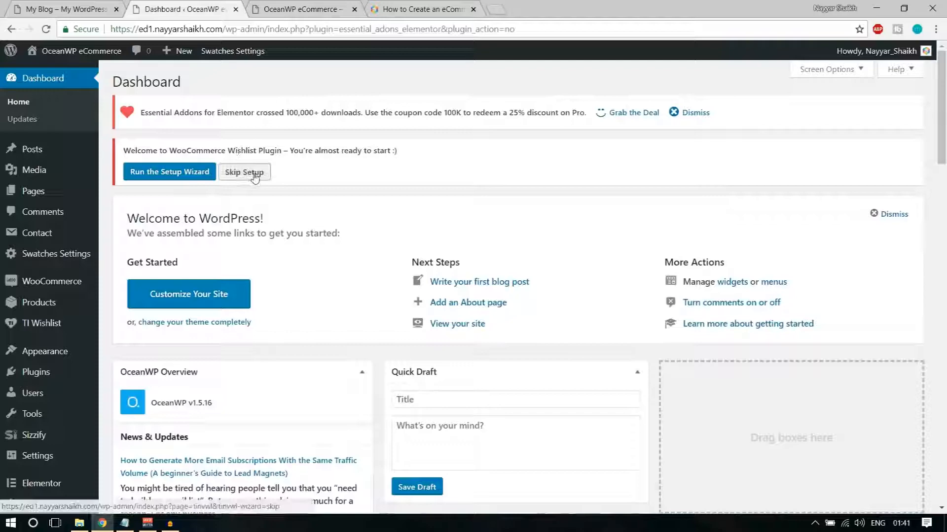
# Skip the wishlist setup prompt and dismiss the Essential Addons promotion notice
pyautogui.click(254, 176)
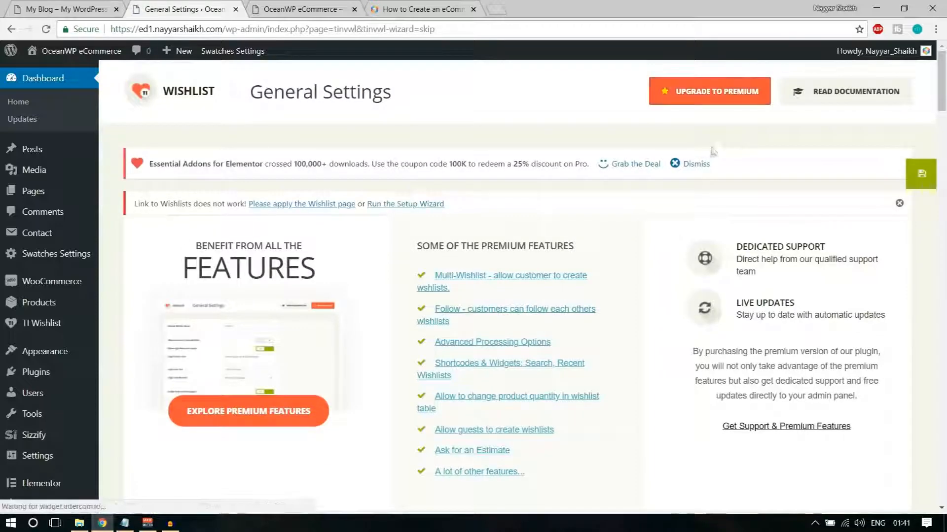
pyautogui.click(700, 166)
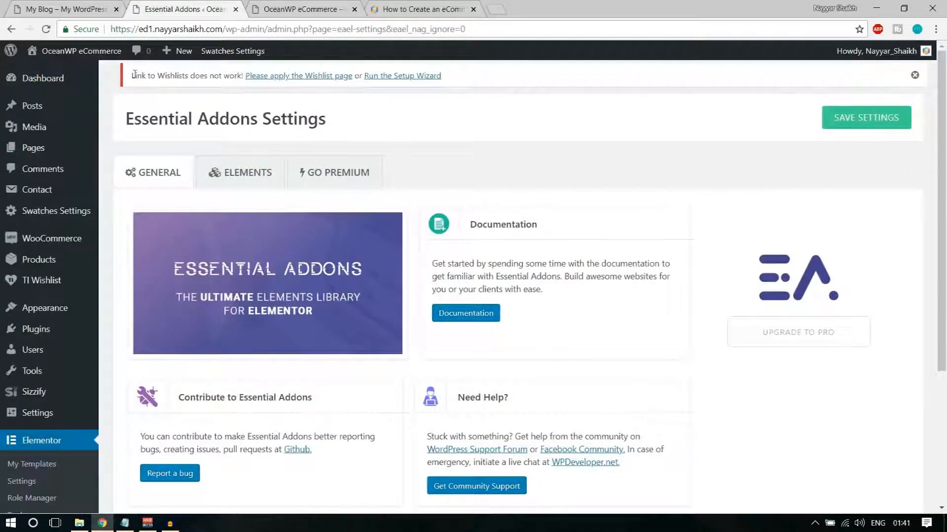
pyautogui.moveTo(134, 74); pyautogui.dragTo(496, 88)
pyautogui.click(498, 89)
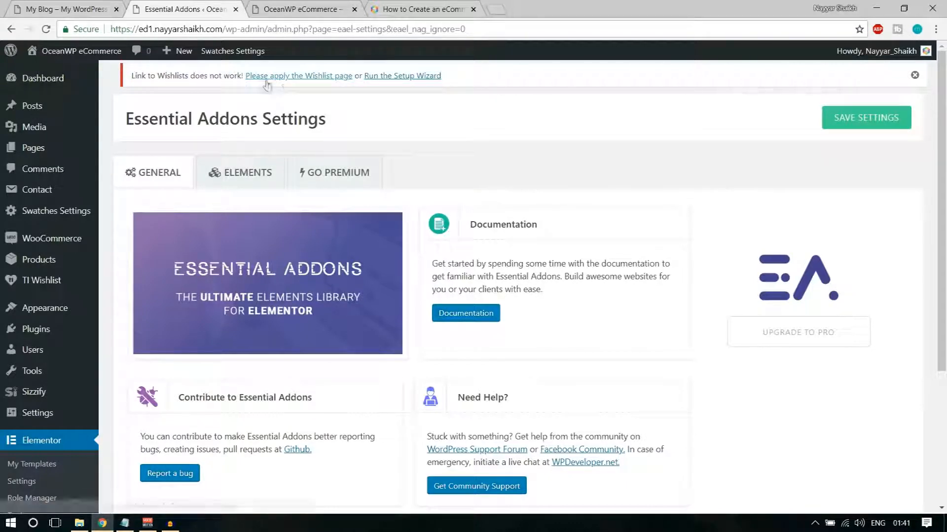
# Launch the TI Wishlist setup wizard and begin with LET'S GO
pyautogui.click(414, 77)
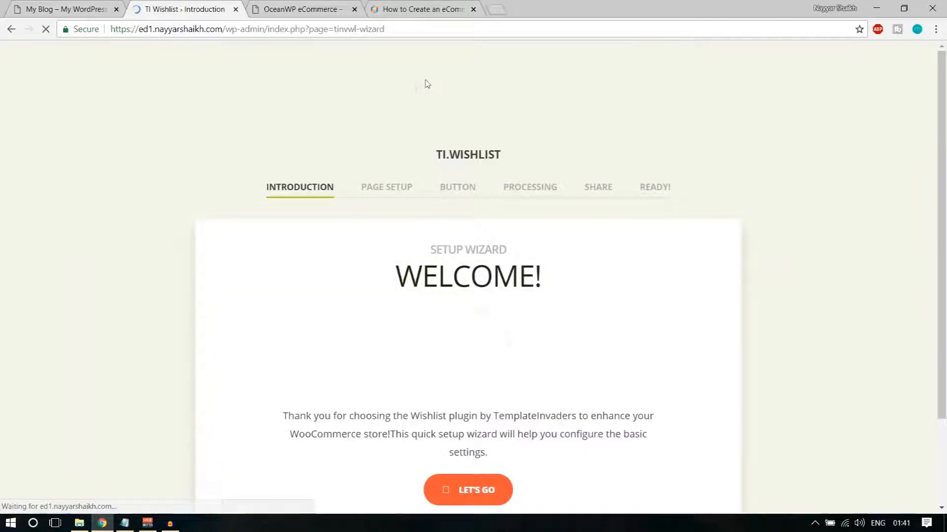
pyautogui.scroll(-2, 799, 272)
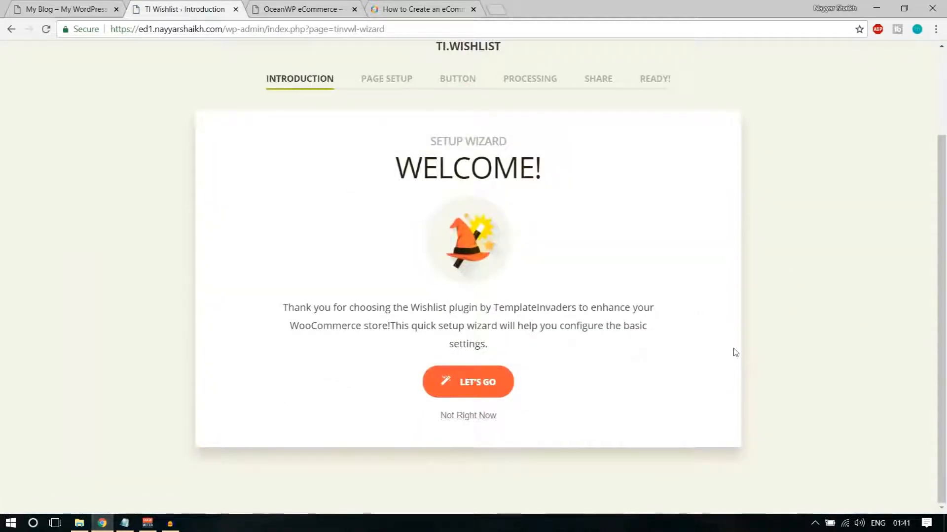
pyautogui.scroll(2, 729, 351)
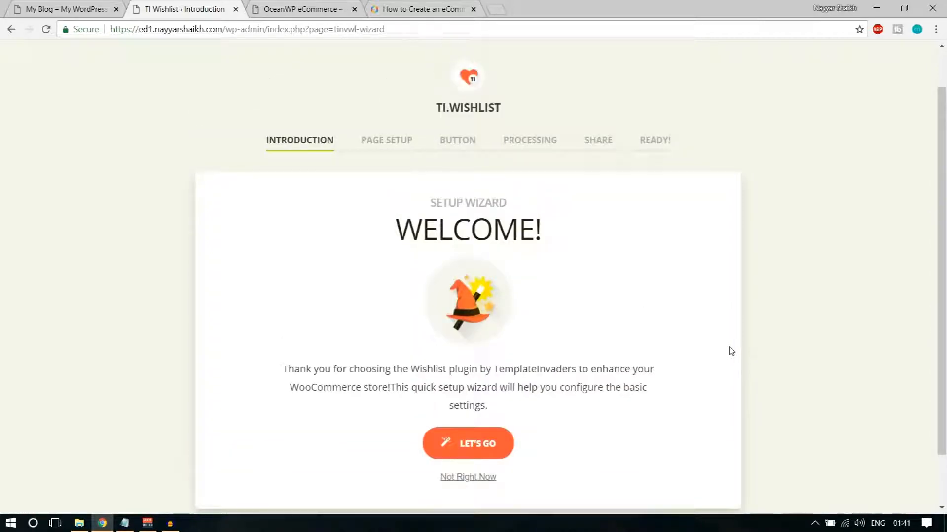
pyautogui.scroll(-2, 728, 351)
pyautogui.click(479, 383)
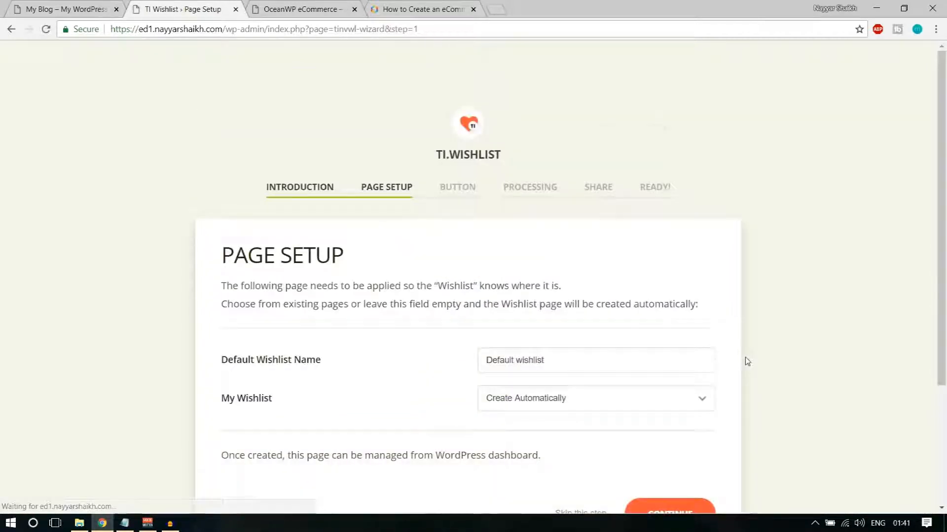
# Keep the name 'Default wishlist' and Create Automatically for the wishlist page, then continue
pyautogui.scroll(-2, 743, 359)
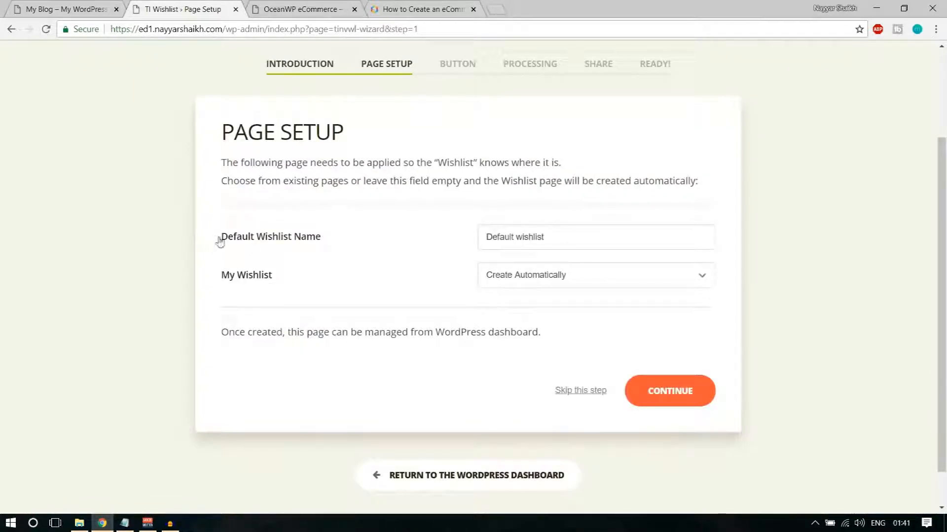
pyautogui.moveTo(219, 241); pyautogui.dragTo(327, 239)
pyautogui.click(554, 243)
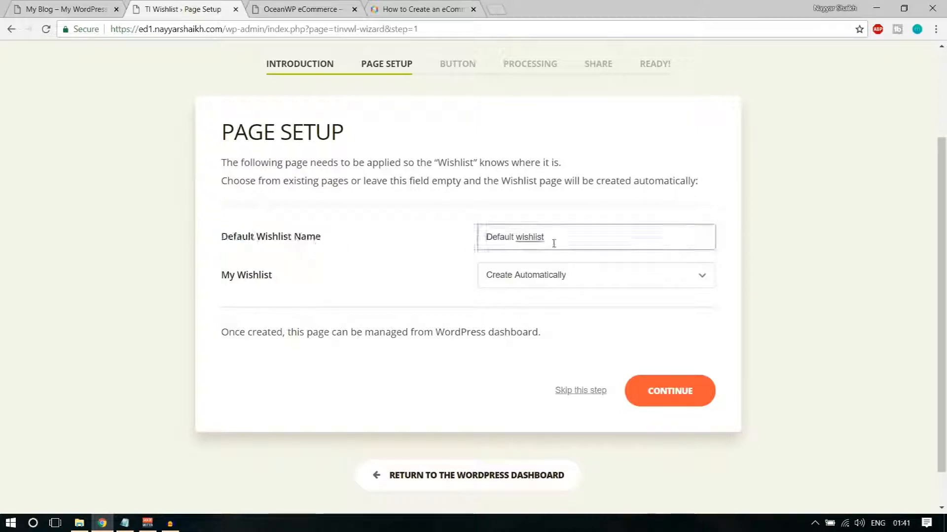
pyautogui.moveTo(556, 238); pyautogui.dragTo(383, 248)
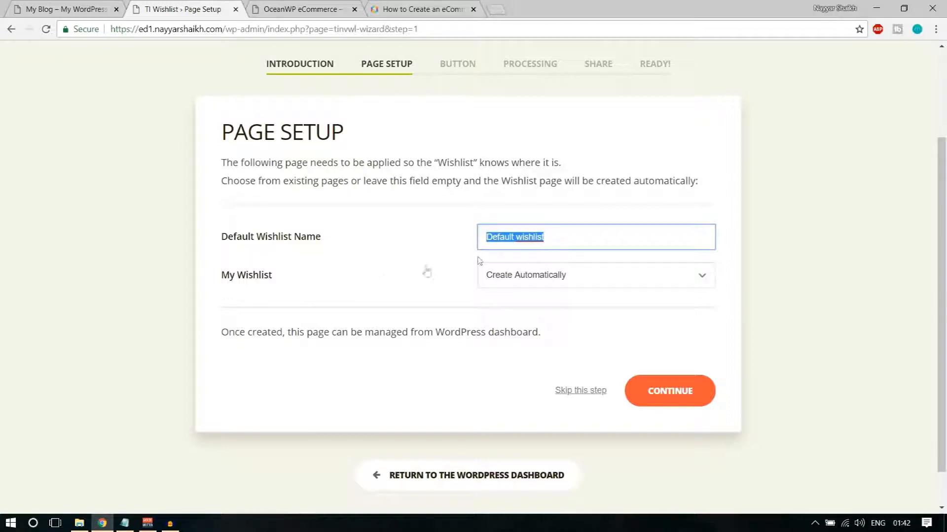
pyautogui.tripleClick(281, 281)
pyautogui.click(554, 277)
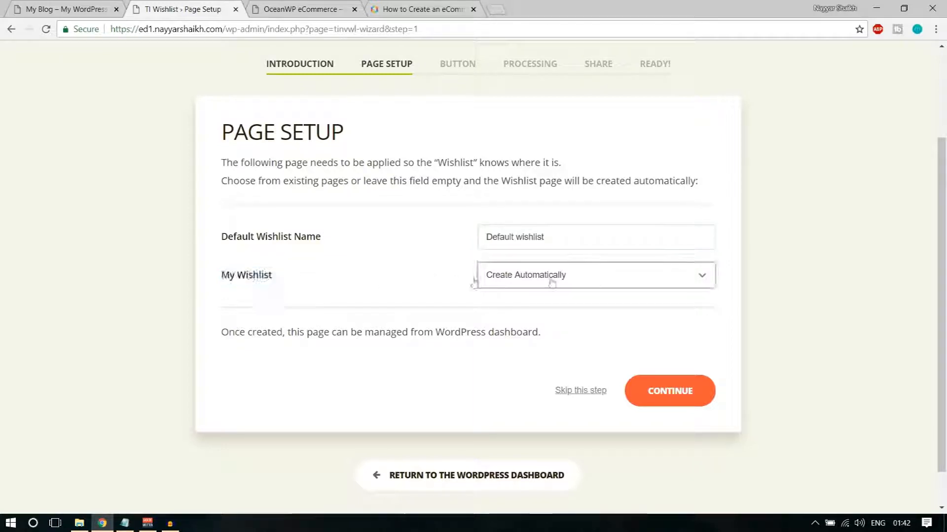
pyautogui.click(543, 294)
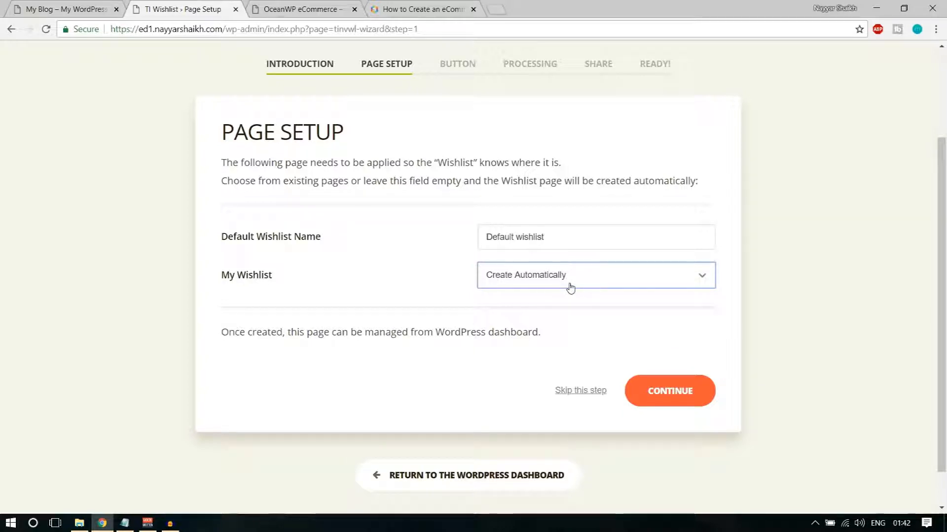
pyautogui.click(571, 288)
pyautogui.click(566, 277)
pyautogui.scroll(2, 874, 263)
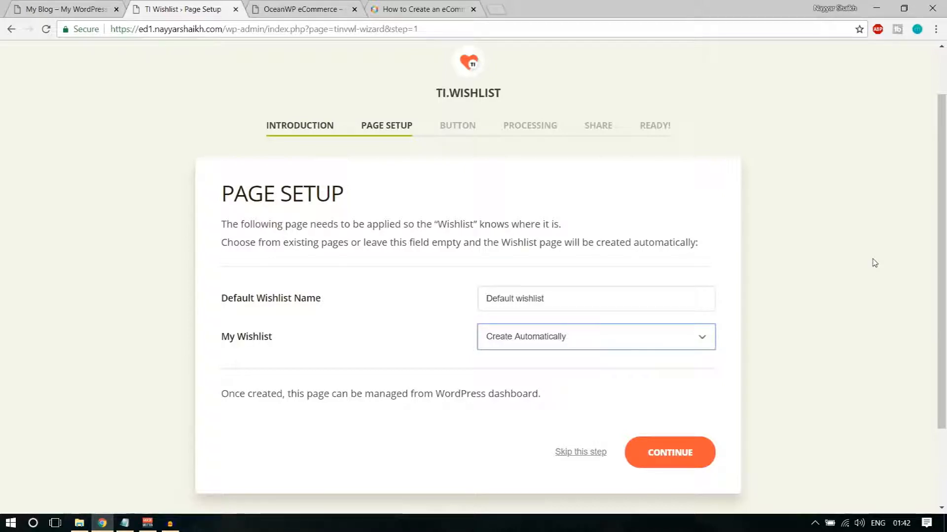
pyautogui.click(708, 454)
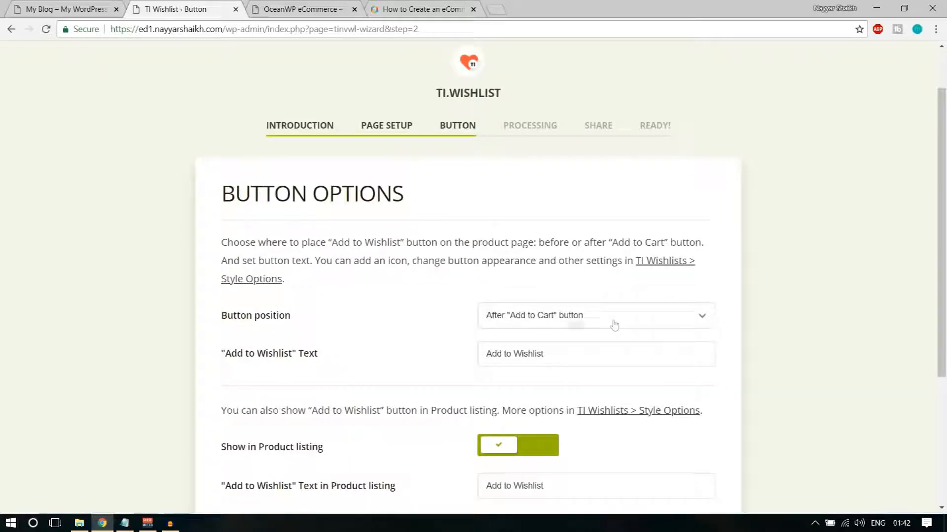
# Keep the wishlist button after Add to Cart and shown in product listings, then continue
pyautogui.scroll(-1, 556, 323)
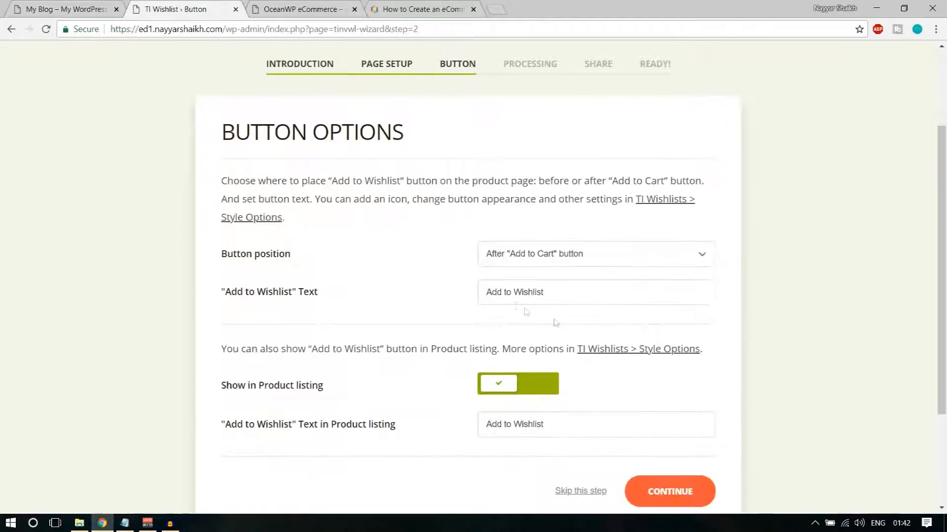
pyautogui.moveTo(223, 260); pyautogui.dragTo(289, 259)
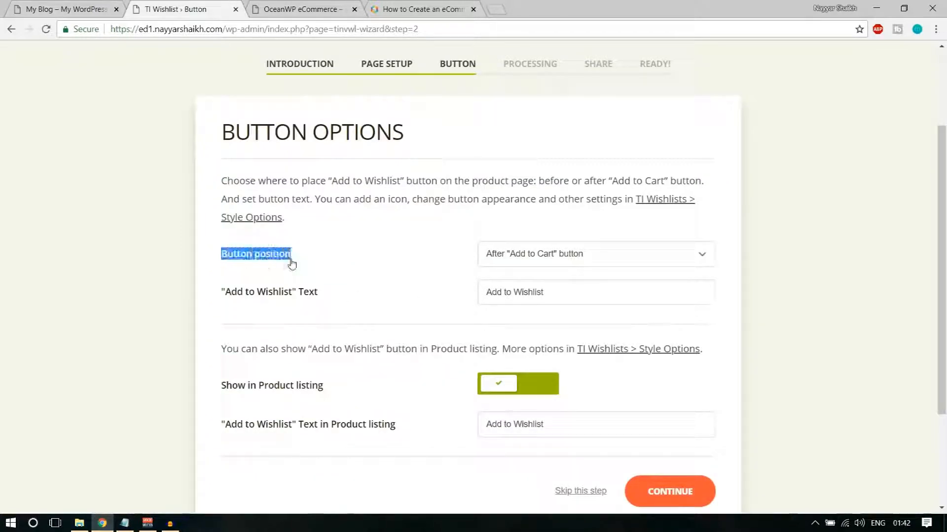
pyautogui.click(289, 259)
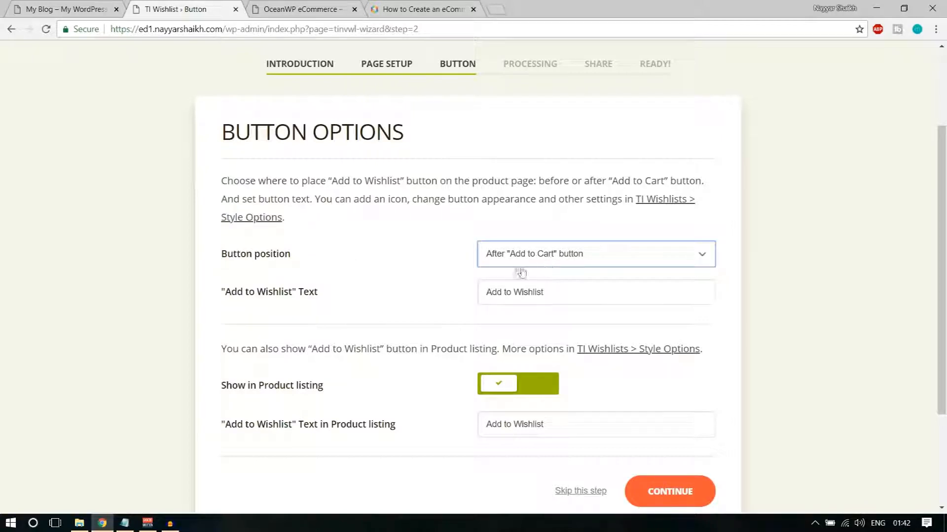
pyautogui.moveTo(217, 298); pyautogui.dragTo(334, 303)
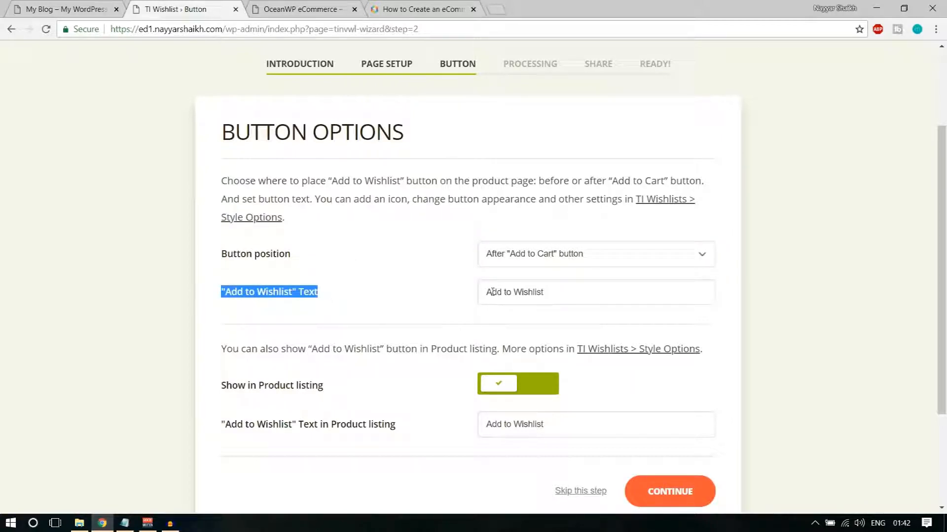
pyautogui.moveTo(542, 297); pyautogui.dragTo(463, 296)
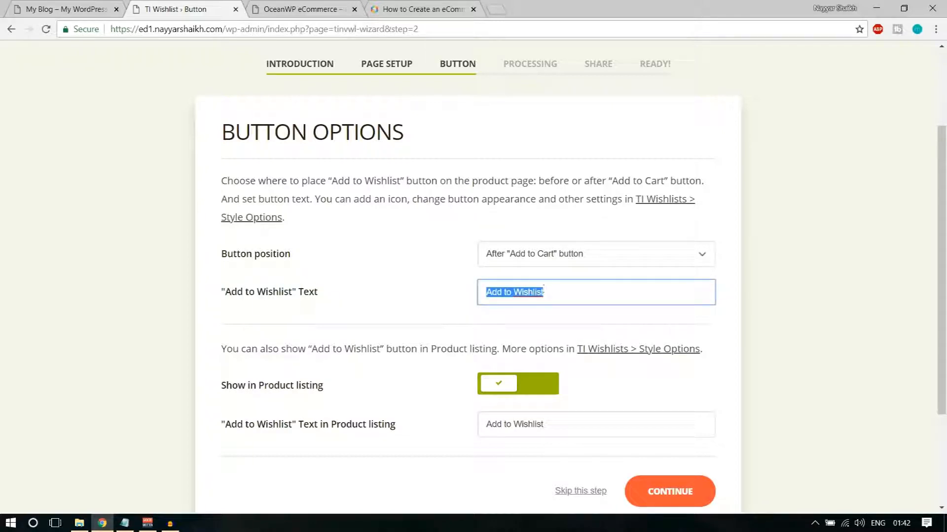
pyautogui.scroll(-1, 808, 318)
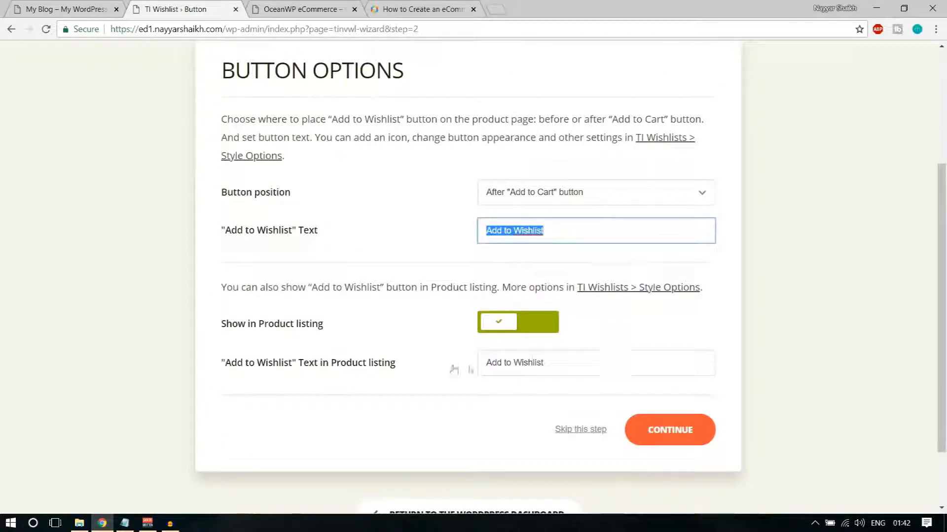
pyautogui.moveTo(222, 325); pyautogui.dragTo(331, 337)
pyautogui.click(582, 327)
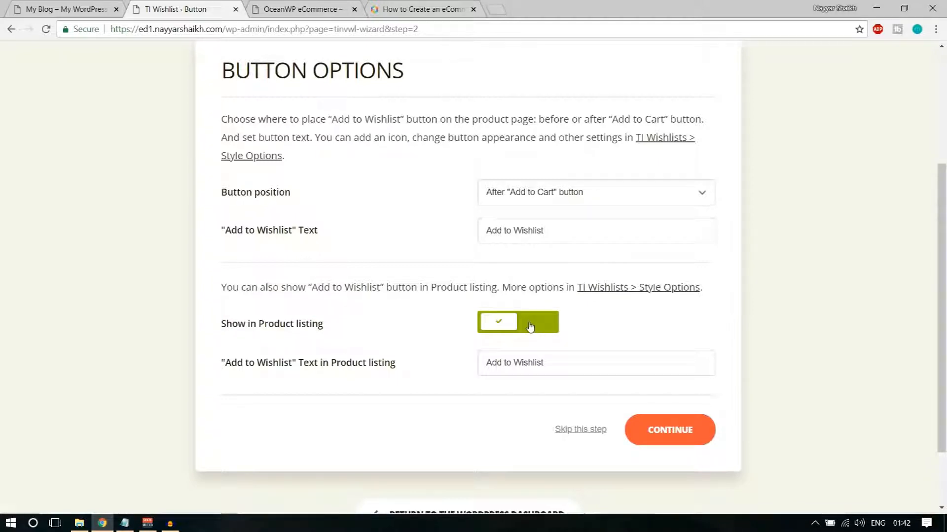
pyautogui.click(511, 332)
pyautogui.click(508, 332)
pyautogui.click(683, 442)
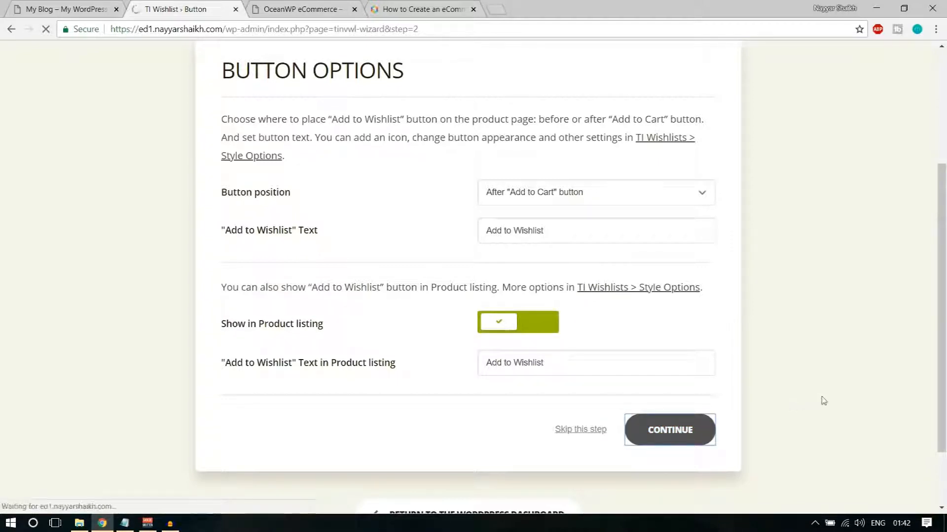
# Accept the Processing and Share settings and return to the WordPress Dashboard
pyautogui.click(677, 423)
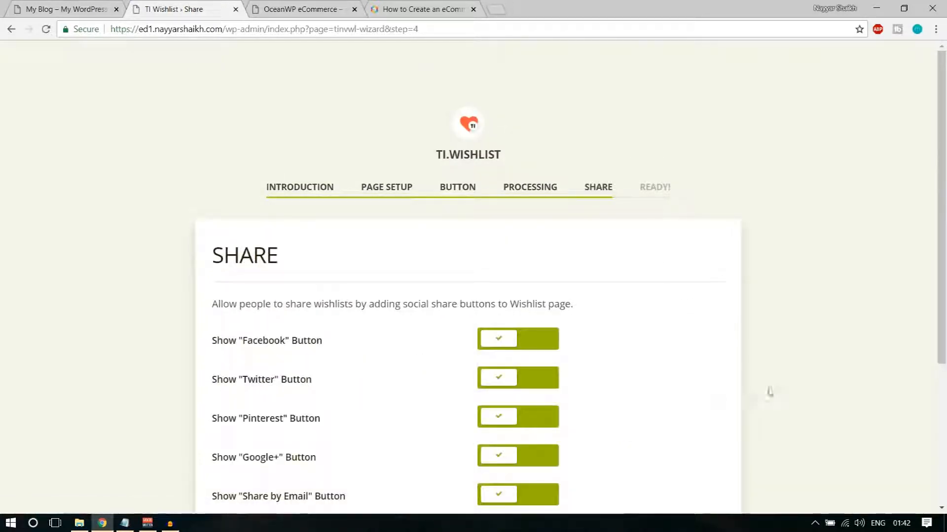
pyautogui.scroll(-2, 365, 347)
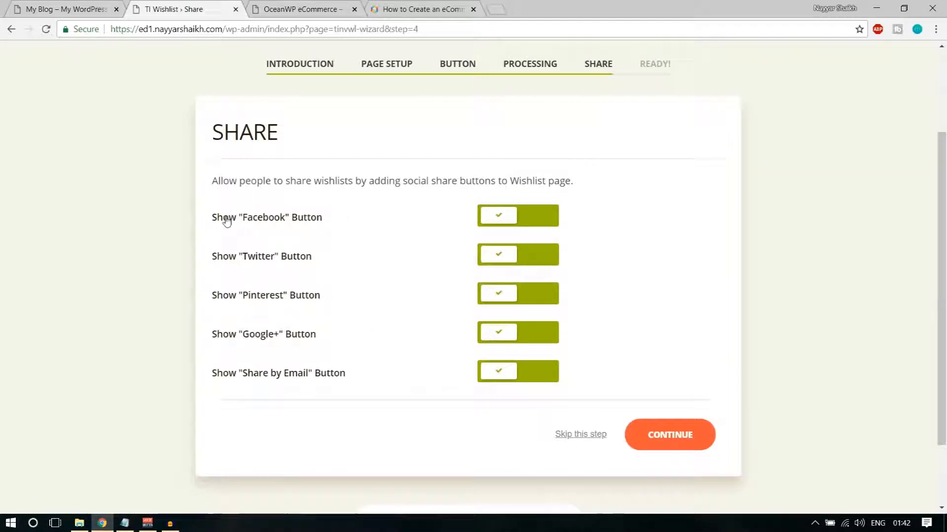
pyautogui.click(690, 438)
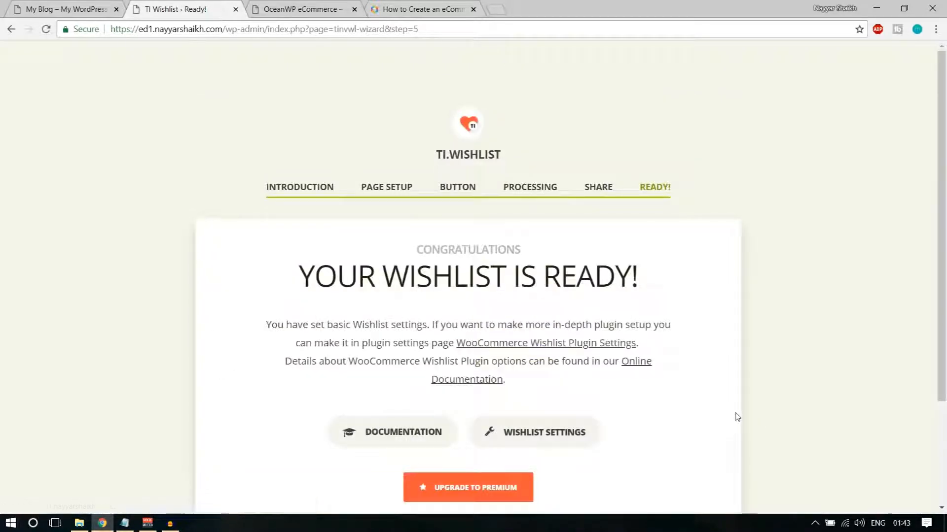
pyautogui.scroll(-3, 733, 417)
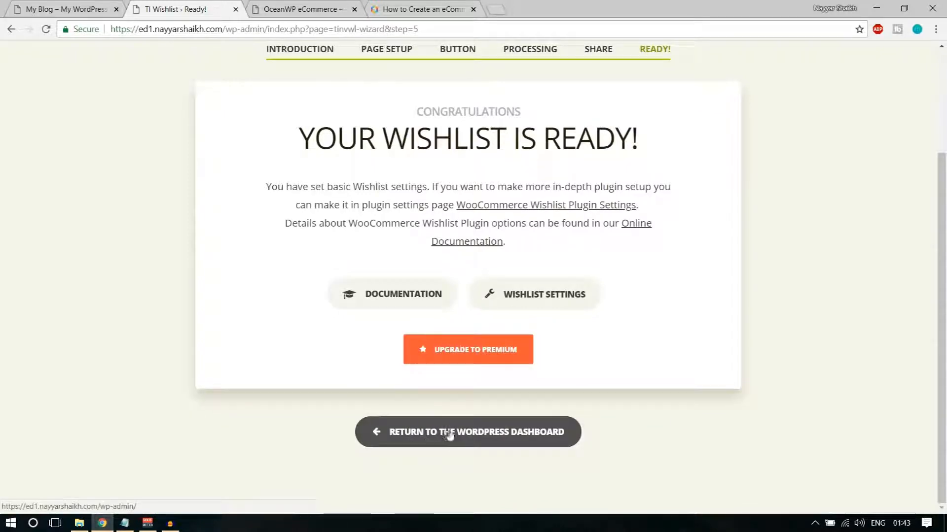
pyautogui.click(455, 436)
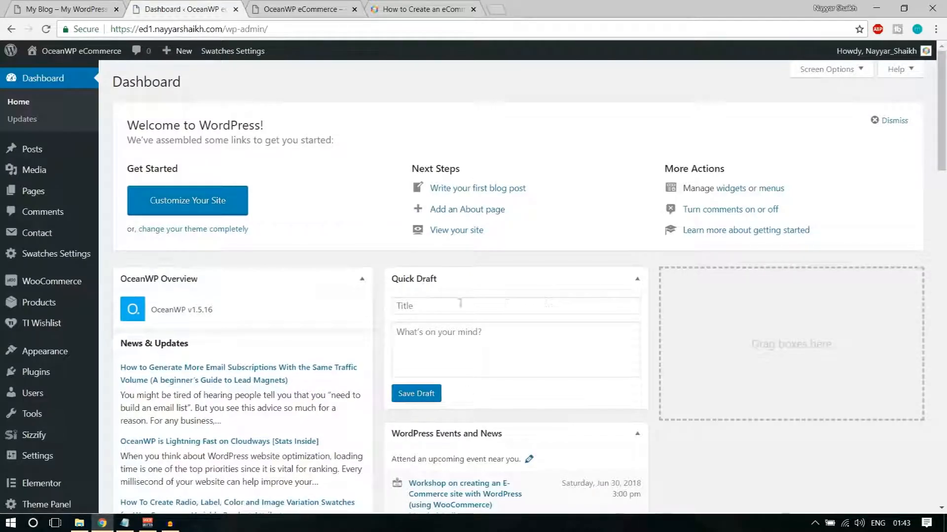
# Collapse the eight dashboard boxes, from OceanWP Overview to WooCommerce reviews, and open Pages
pyautogui.click(362, 279)
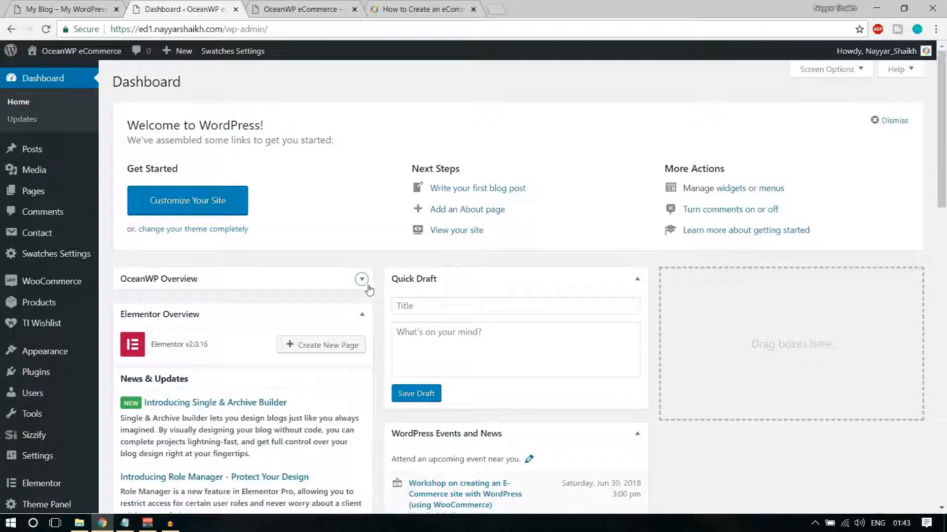
pyautogui.click(637, 279)
pyautogui.click(362, 315)
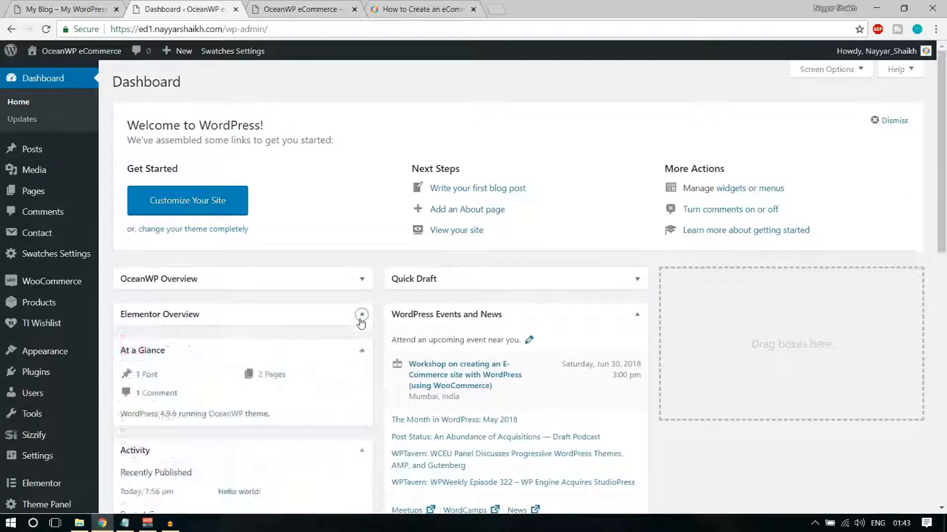
pyautogui.click(637, 315)
pyautogui.click(362, 350)
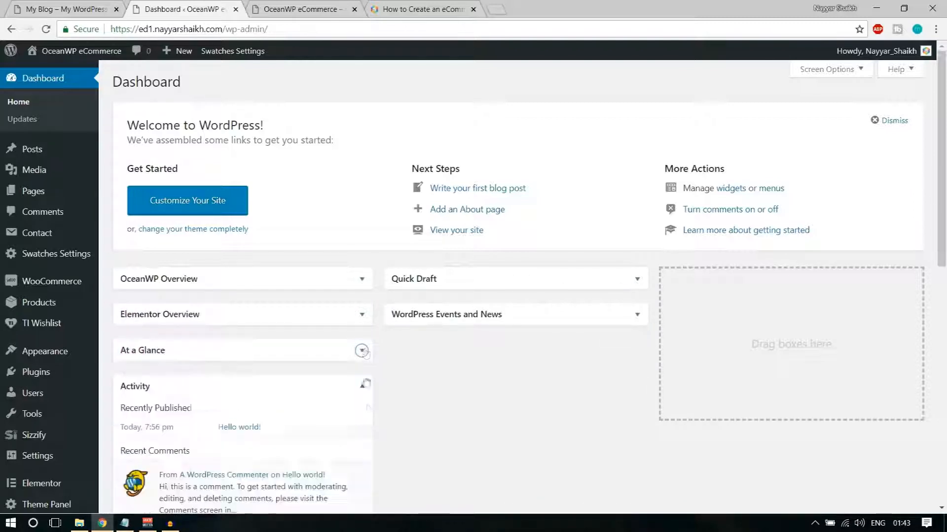
pyautogui.click(362, 387)
pyautogui.click(362, 423)
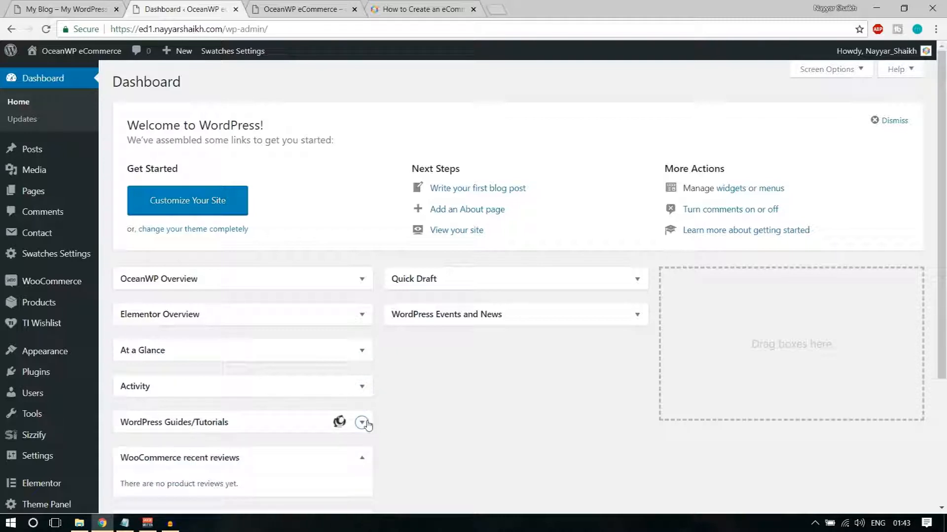
pyautogui.click(362, 460)
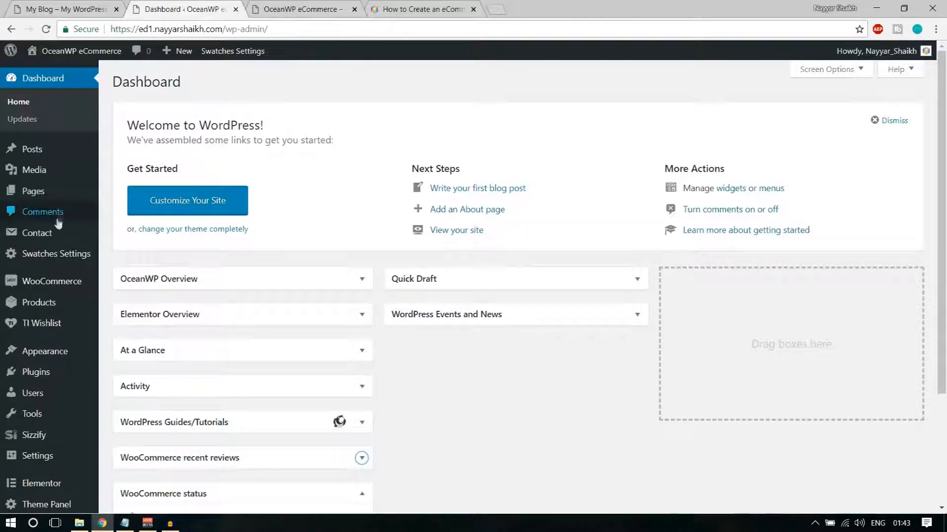
pyautogui.click(40, 199)
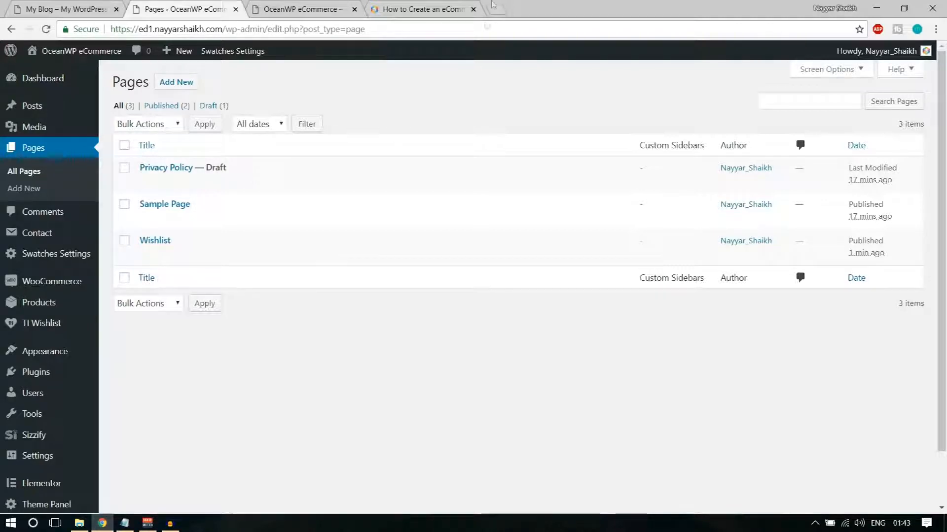
pyautogui.click(492, 6)
# Search Google for woocommerce shortcodes and open the WooCommerce Docs shortcodes page
pyautogui.write('woocomerce')
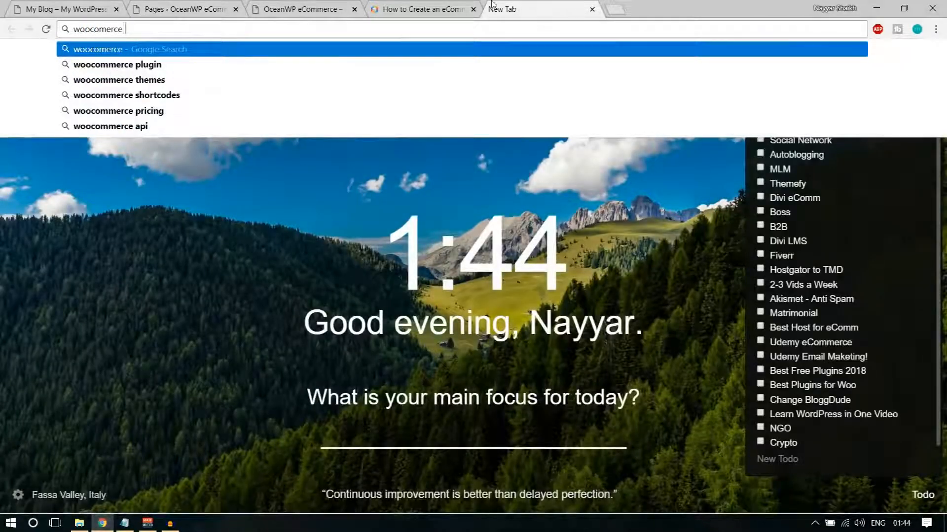
pyautogui.press('Down')
pyautogui.press('Down')
pyautogui.press('Down')
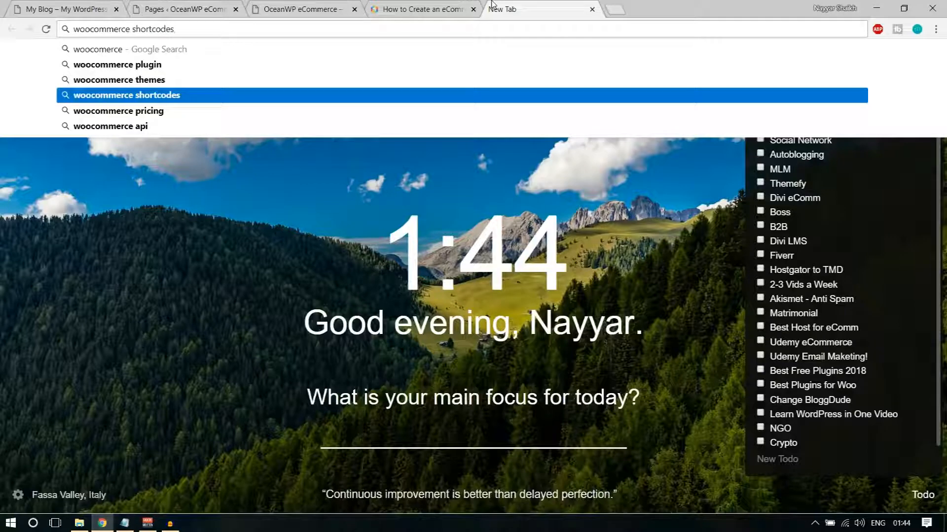
pyautogui.press('Return')
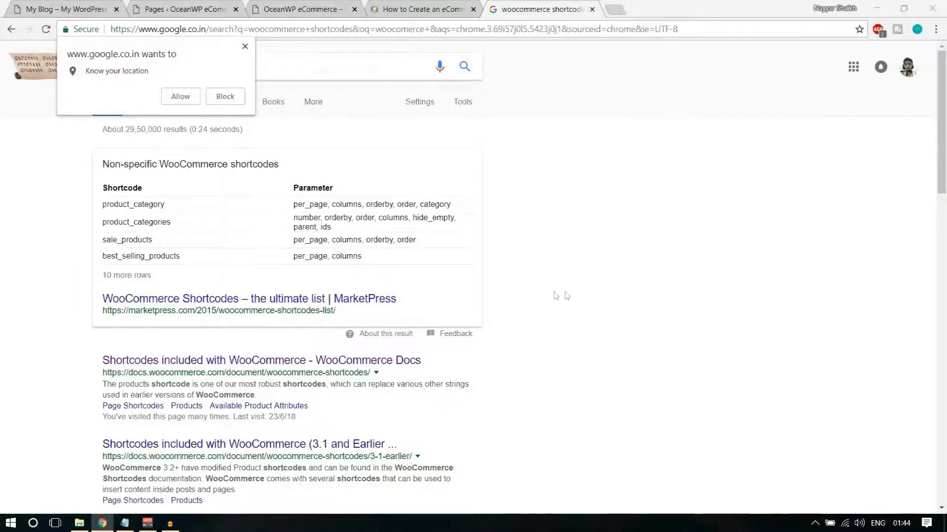
pyautogui.scroll(-1, 564, 306)
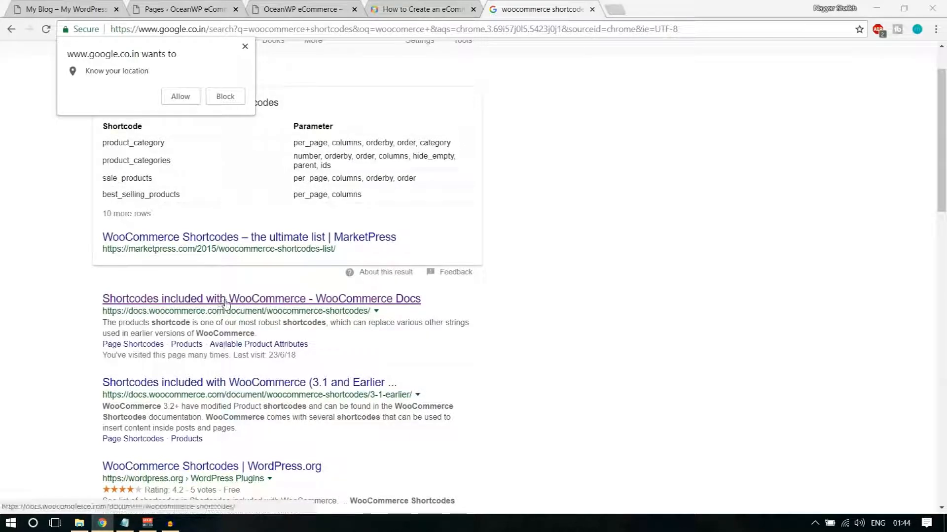
pyautogui.click(245, 301)
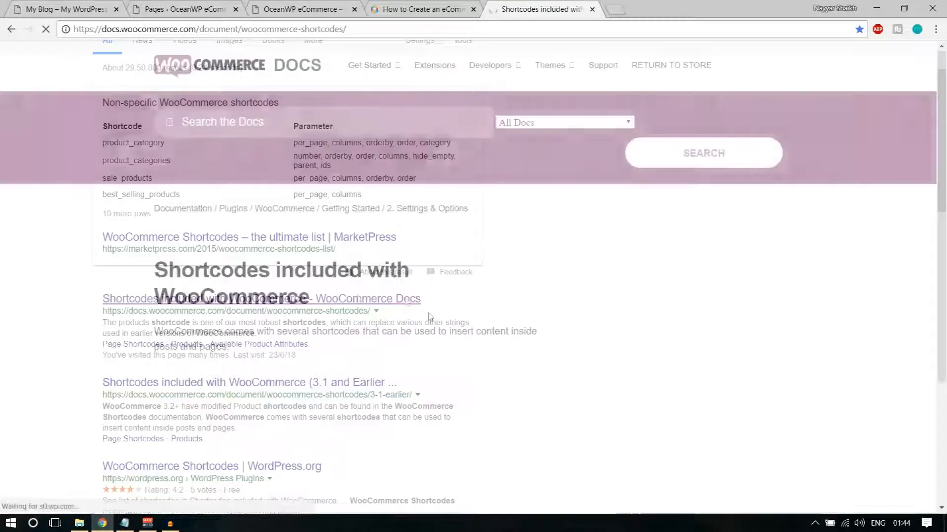
# Copy the [woocommerce_cart] shortcode from the docs and return to the WordPress Pages tab
pyautogui.scroll(-7, 575, 310)
pyautogui.scroll(7, 574, 310)
pyautogui.scroll(-7, 572, 313)
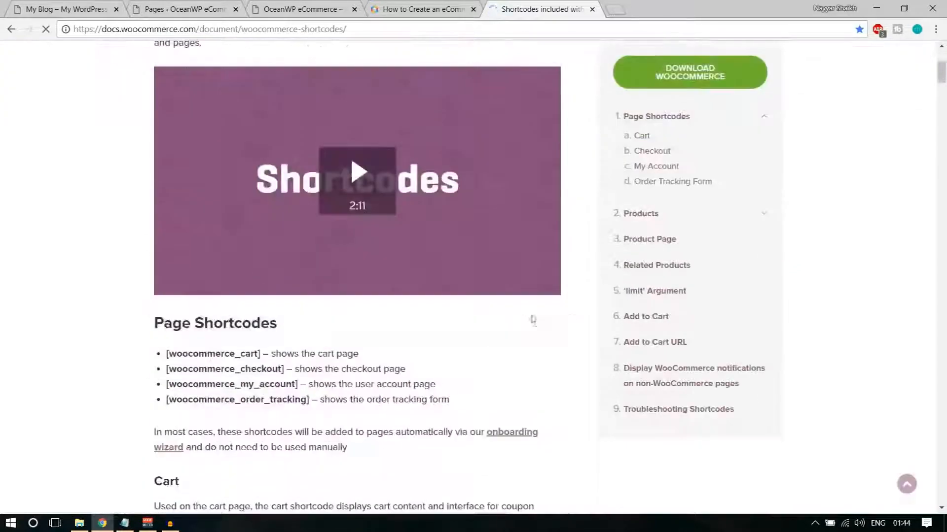
pyautogui.moveTo(157, 217); pyautogui.dragTo(270, 252)
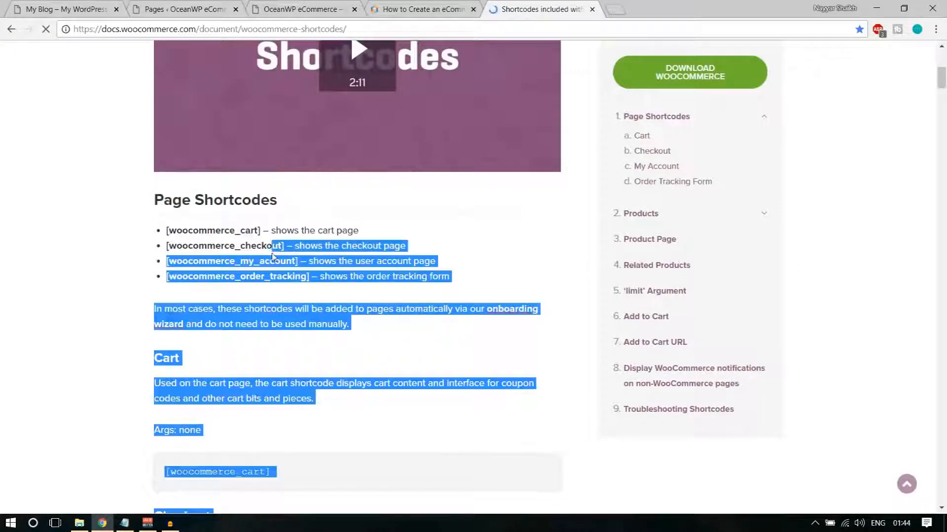
pyautogui.click(266, 253)
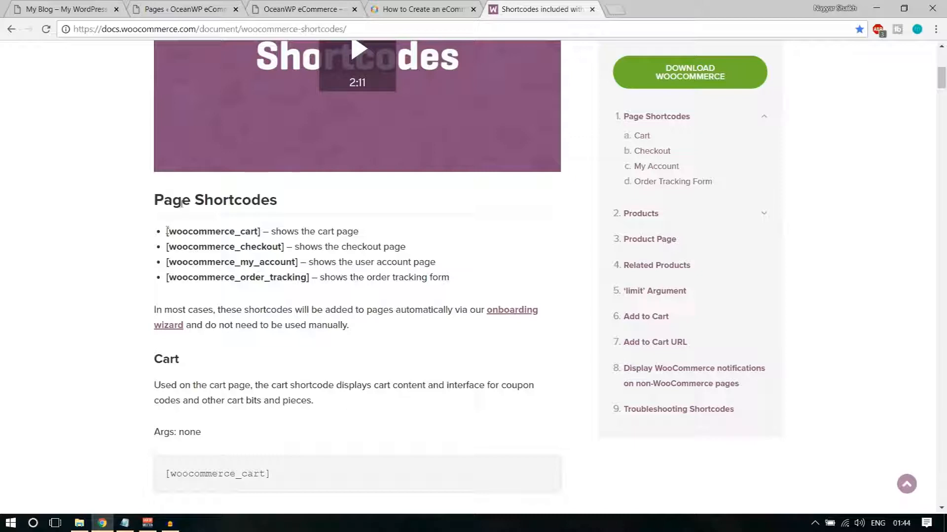
pyautogui.moveTo(167, 231); pyautogui.dragTo(260, 231)
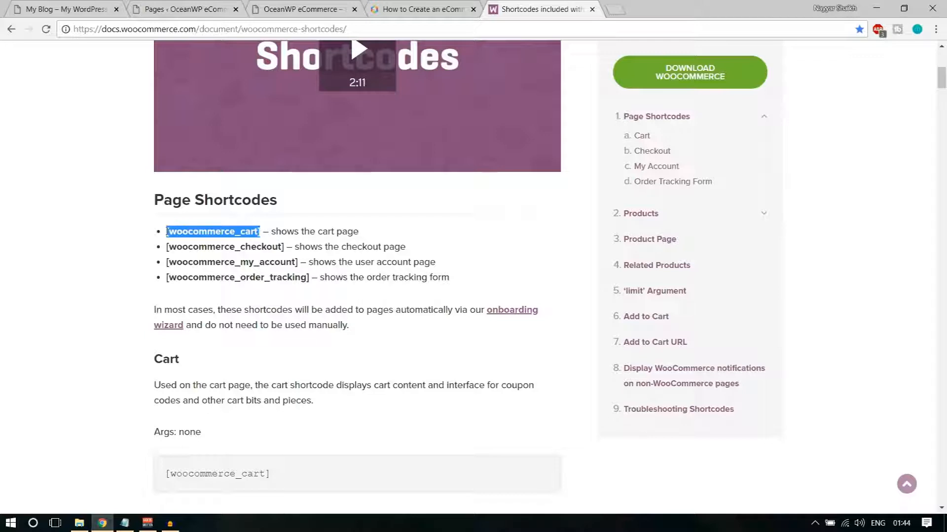
pyautogui.click(248, 235)
pyautogui.moveTo(263, 230); pyautogui.dragTo(168, 228)
pyautogui.hotkey('ctrl', 'c')
pyautogui.moveTo(271, 229); pyautogui.dragTo(359, 230)
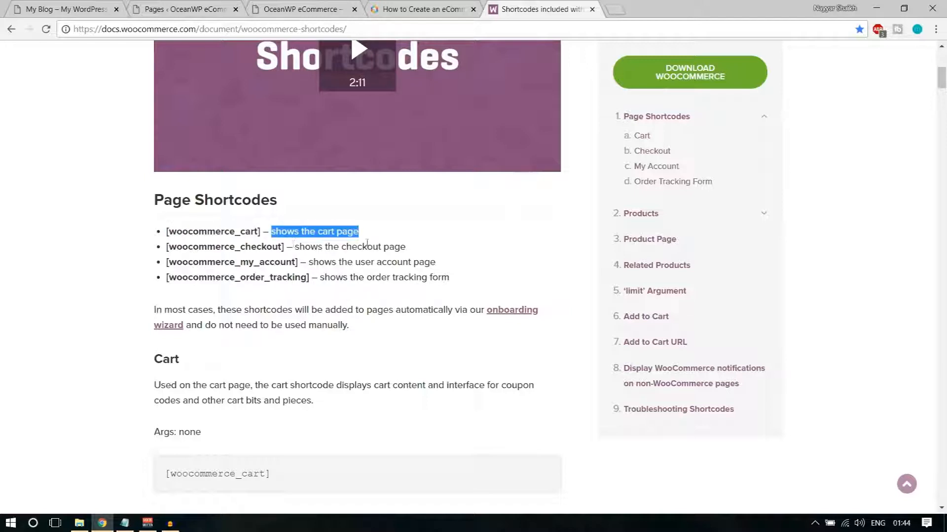
pyautogui.click(188, 7)
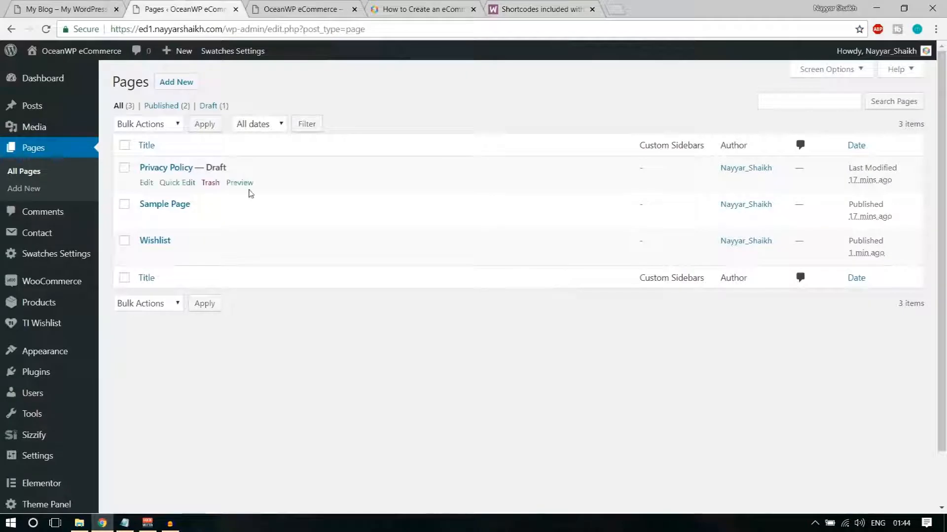
# Create a new page titled 'Cart' with the [woocommerce_cart] shortcode and publish it
pyautogui.click(183, 93)
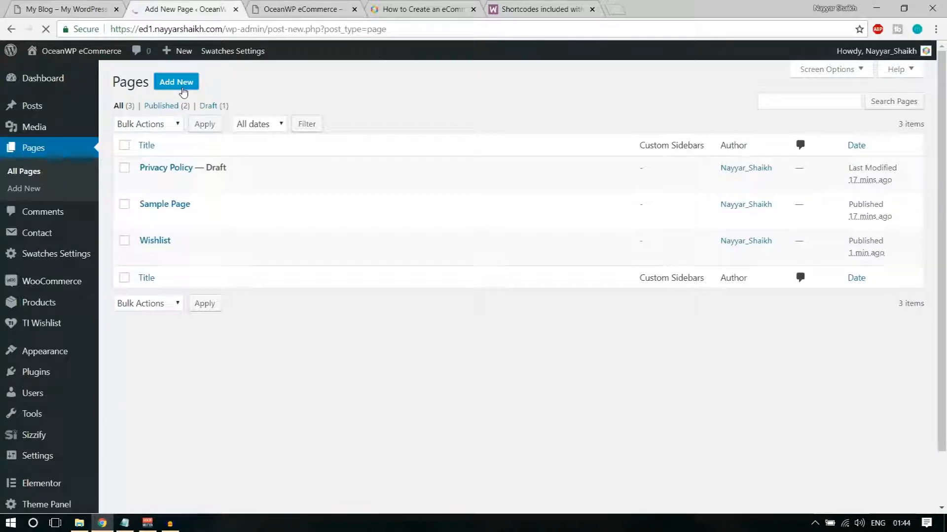
pyautogui.write('Cart')
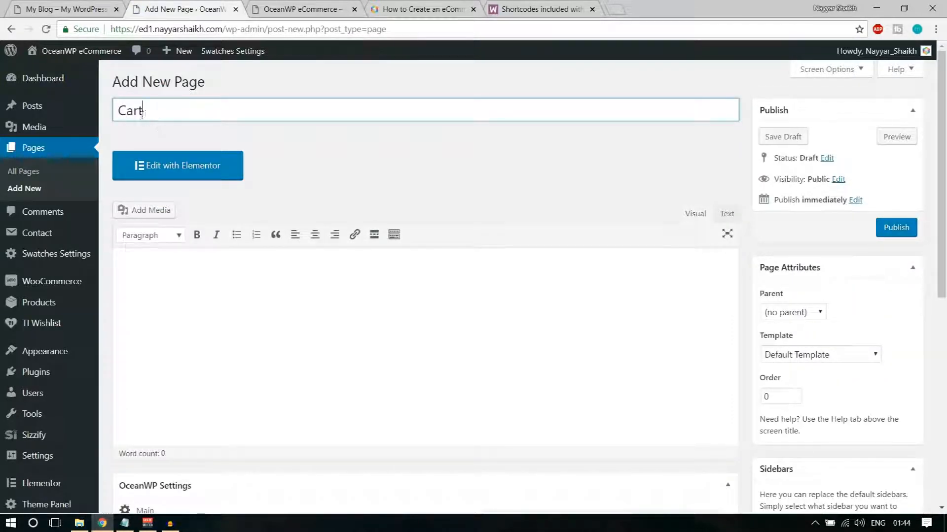
pyautogui.click(262, 323)
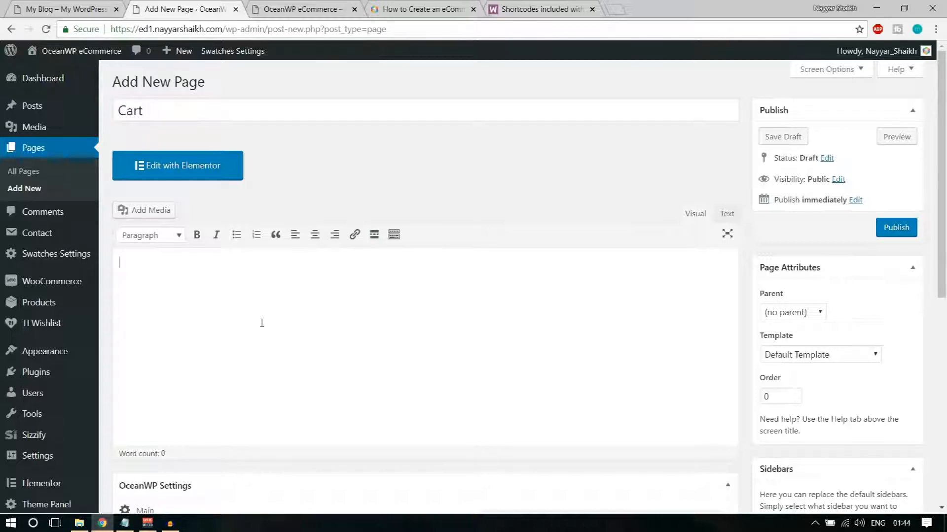
pyautogui.hotkey('ctrl', 'v')
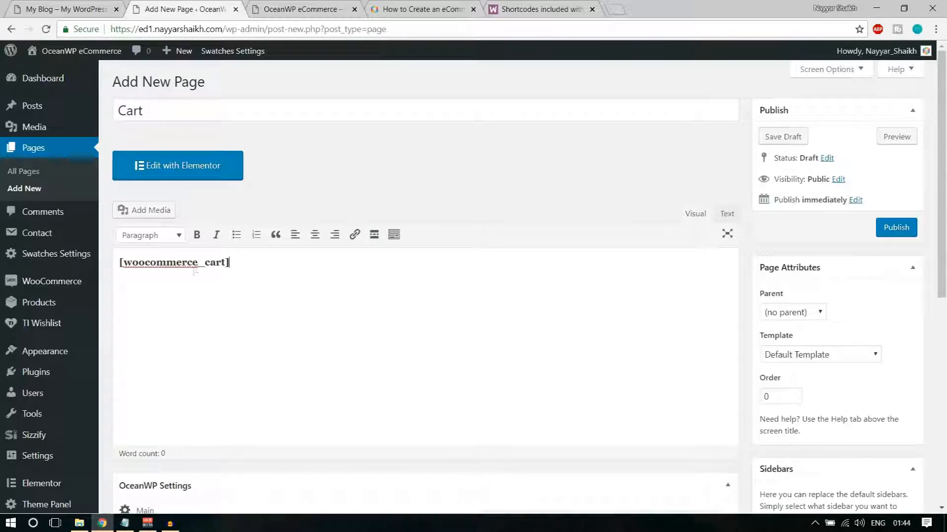
pyautogui.moveTo(238, 259); pyautogui.dragTo(107, 260)
pyautogui.click(156, 262)
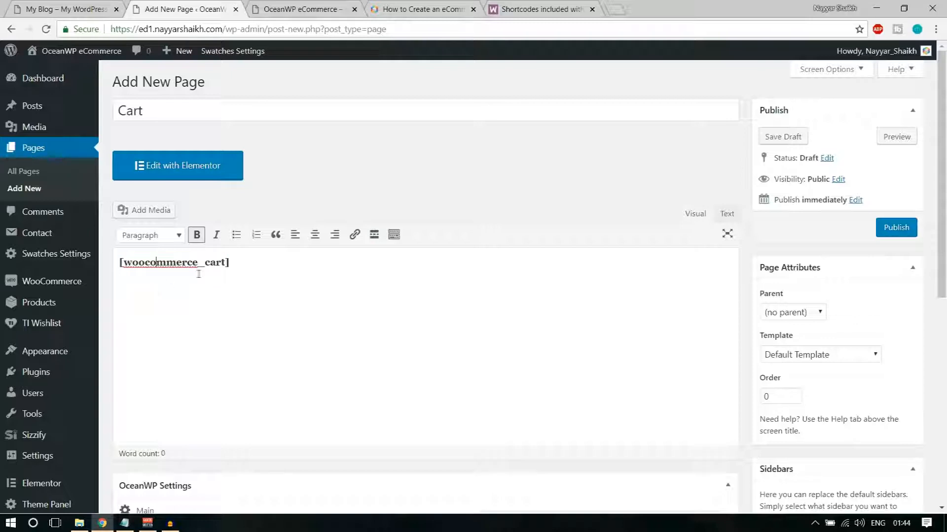
pyautogui.moveTo(235, 269); pyautogui.dragTo(122, 268)
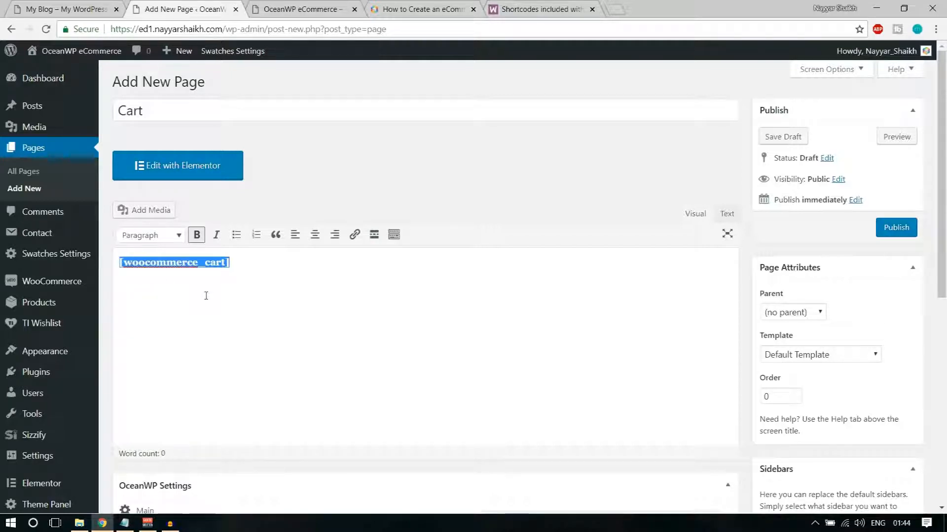
pyautogui.moveTo(162, 105); pyautogui.dragTo(109, 109)
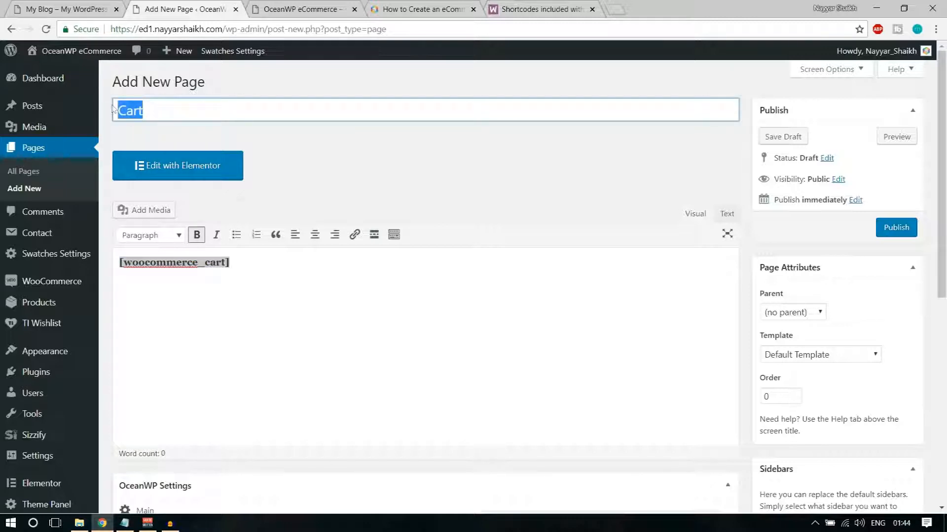
pyautogui.click(231, 285)
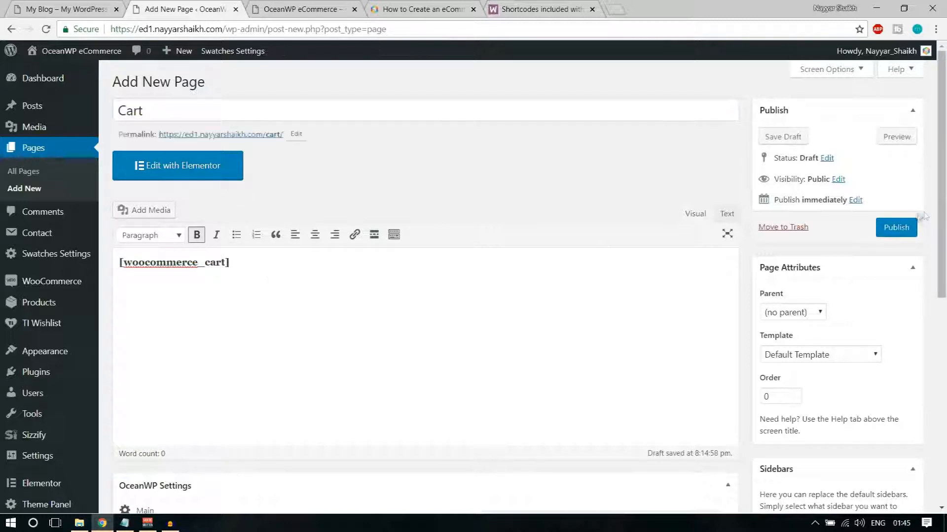
pyautogui.click(905, 227)
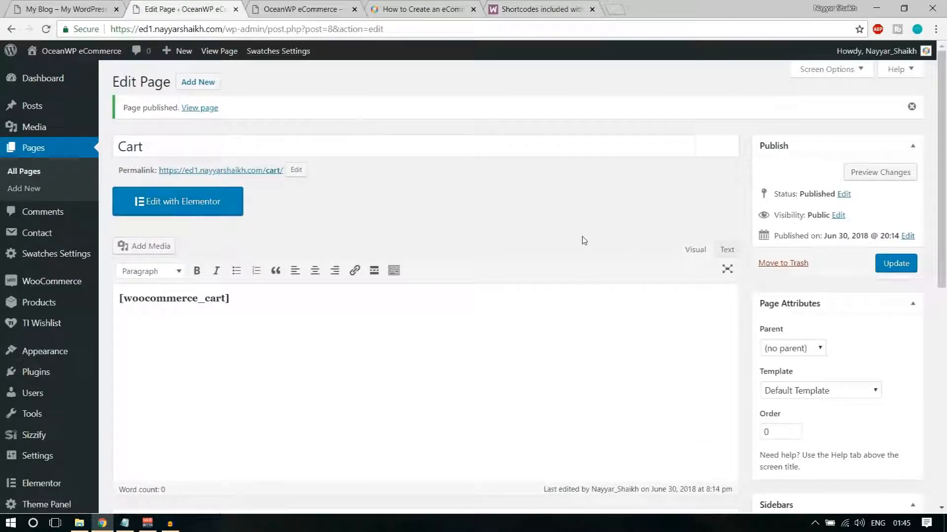
# Copy the [woocommerce_checkout] shortcode from the WooCommerce docs
pyautogui.click(540, 7)
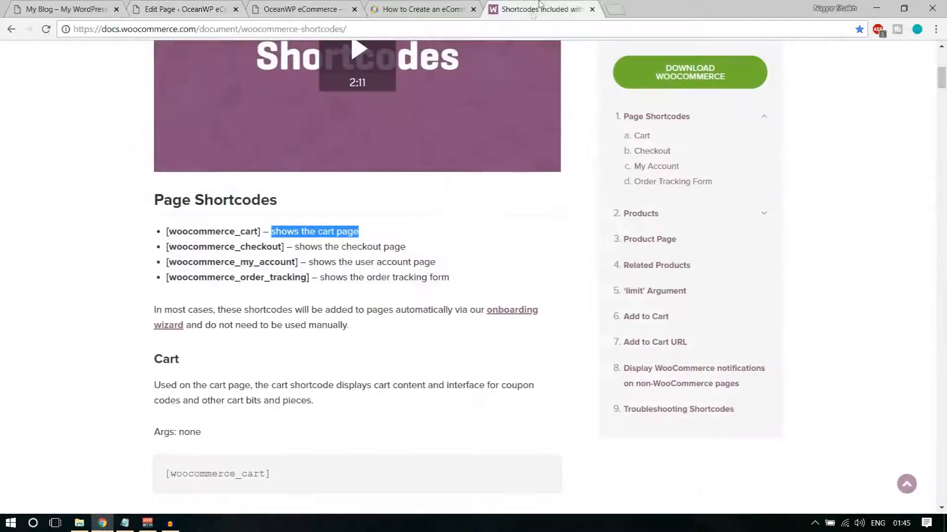
pyautogui.click(210, 261)
pyautogui.moveTo(166, 250); pyautogui.dragTo(289, 245)
pyautogui.hotkey('ctrl', 'c')
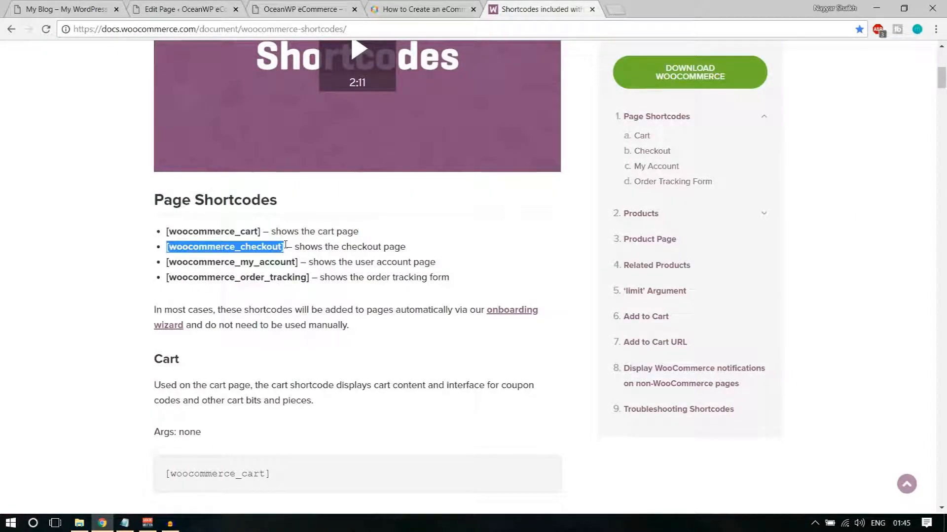
pyautogui.click(202, 5)
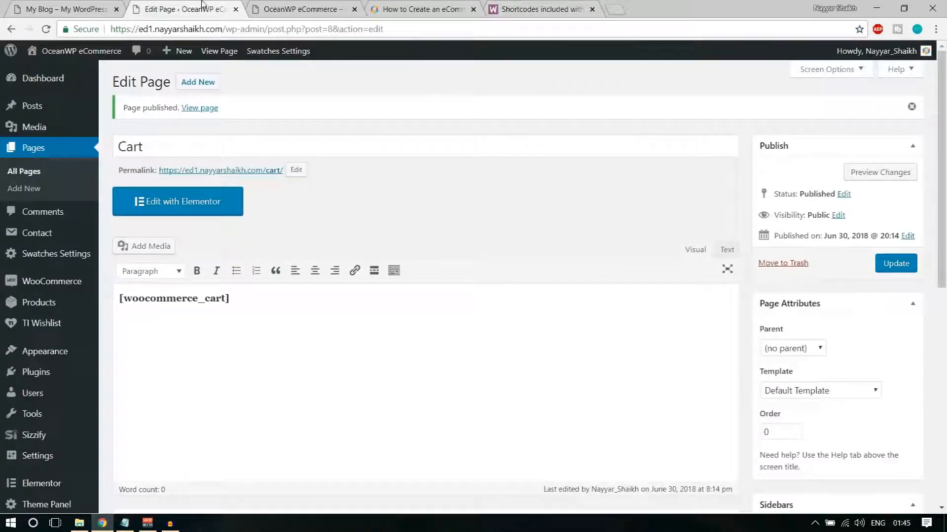
# Create a new 'Checkout' page containing the [woocommerce_checkout] shortcode and publish it
pyautogui.click(198, 82)
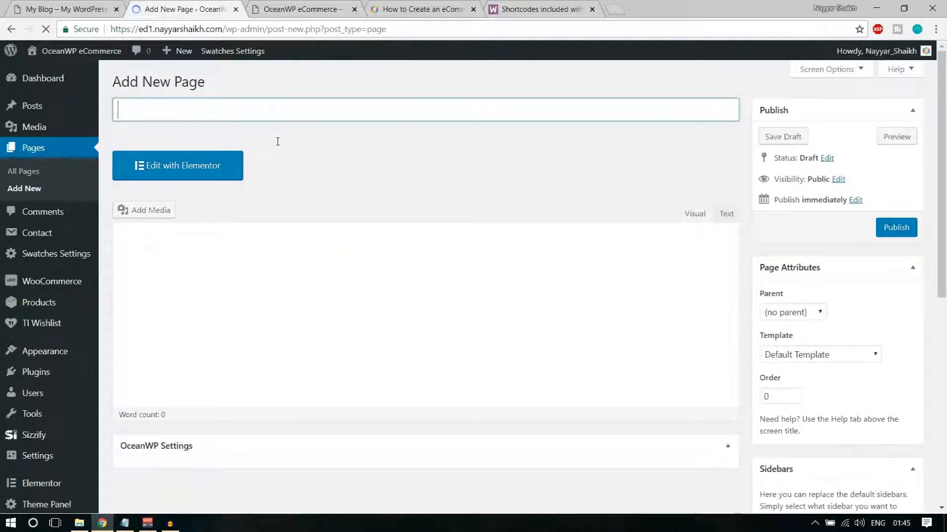
pyautogui.write('Checkout')
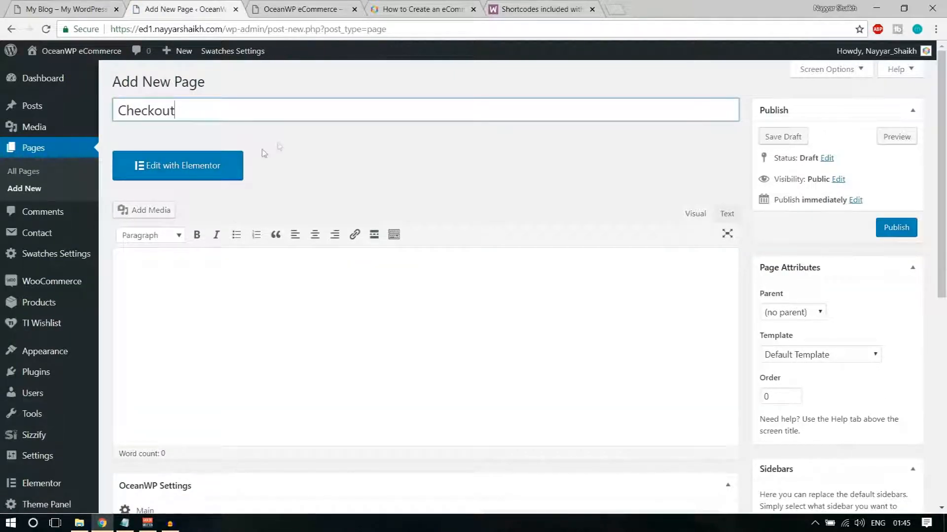
pyautogui.click(268, 302)
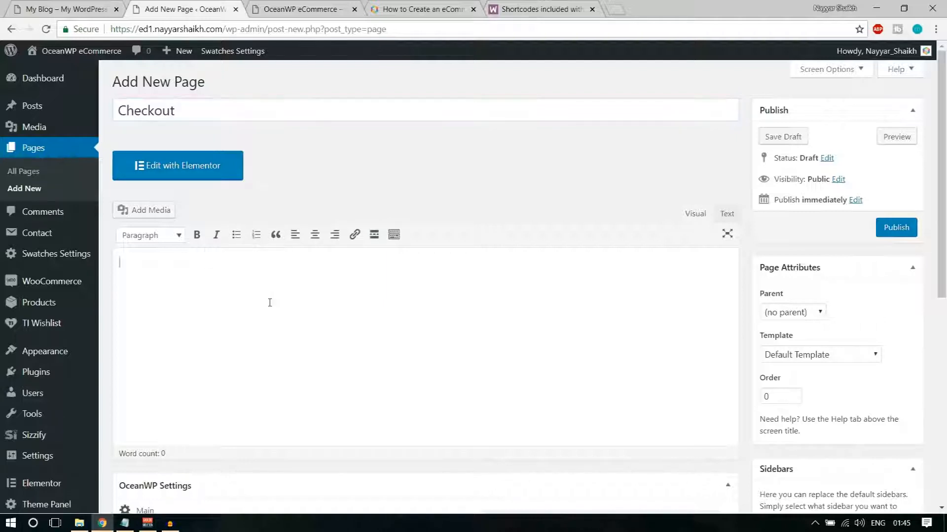
pyautogui.hotkey('ctrl', 'v')
pyautogui.click(887, 228)
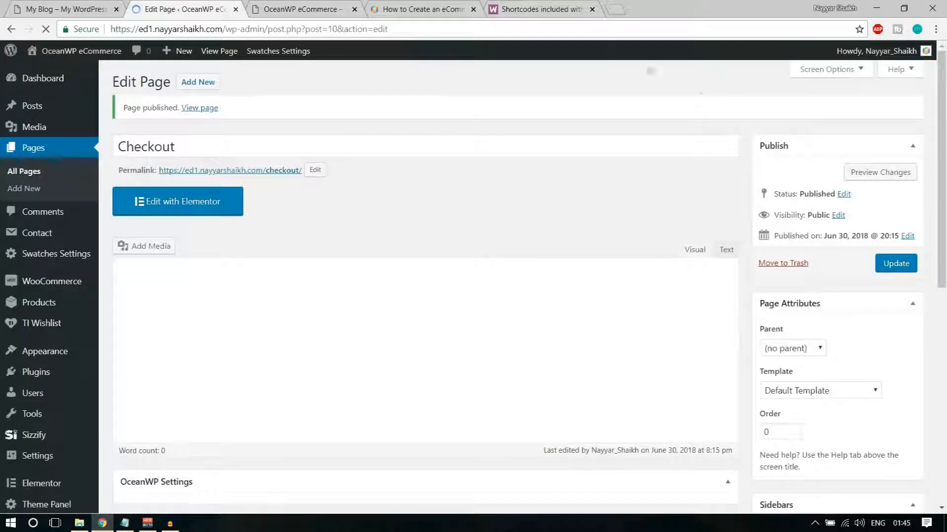
pyautogui.click(542, 9)
# Copy [woocommerce_my_account] from the docs and start a new page titled My Account
pyautogui.moveTo(167, 262); pyautogui.dragTo(302, 263)
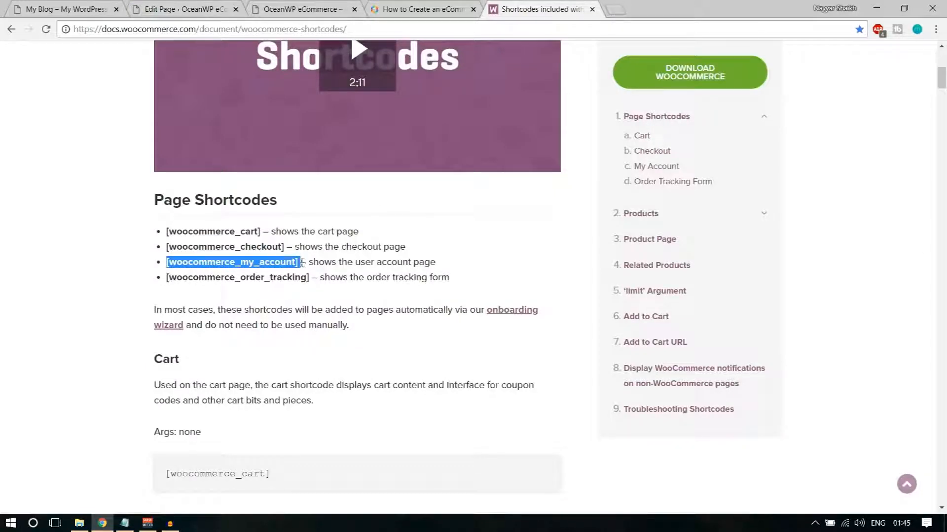
pyautogui.click(197, 9)
pyautogui.click(182, 81)
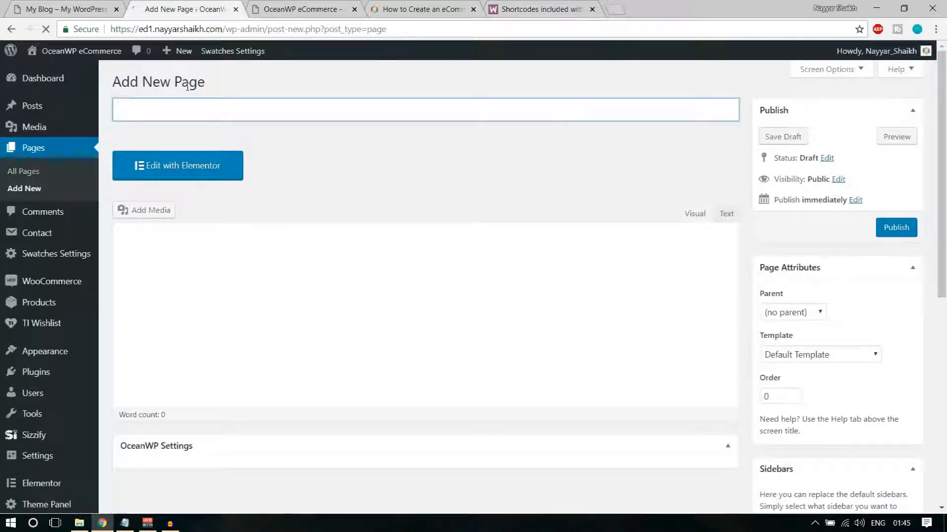
pyautogui.write('MNy')
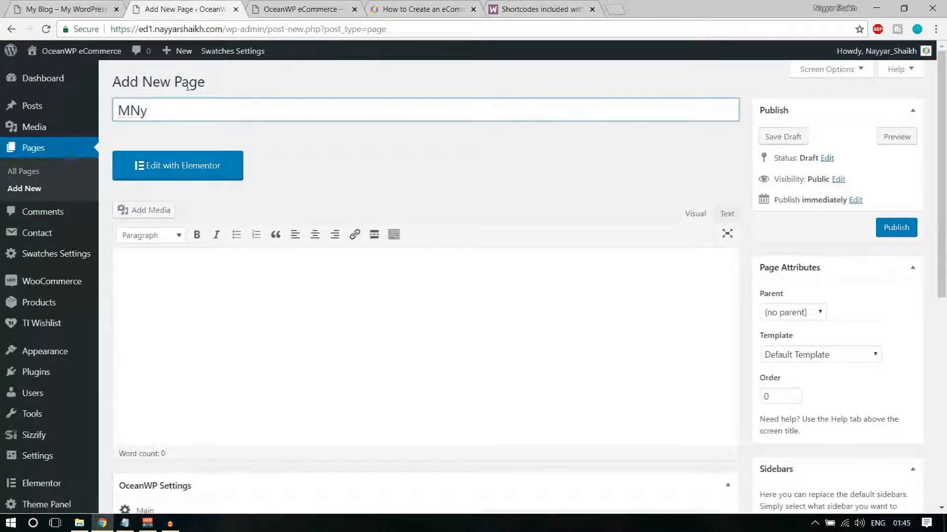
pyautogui.press('BackSpace')
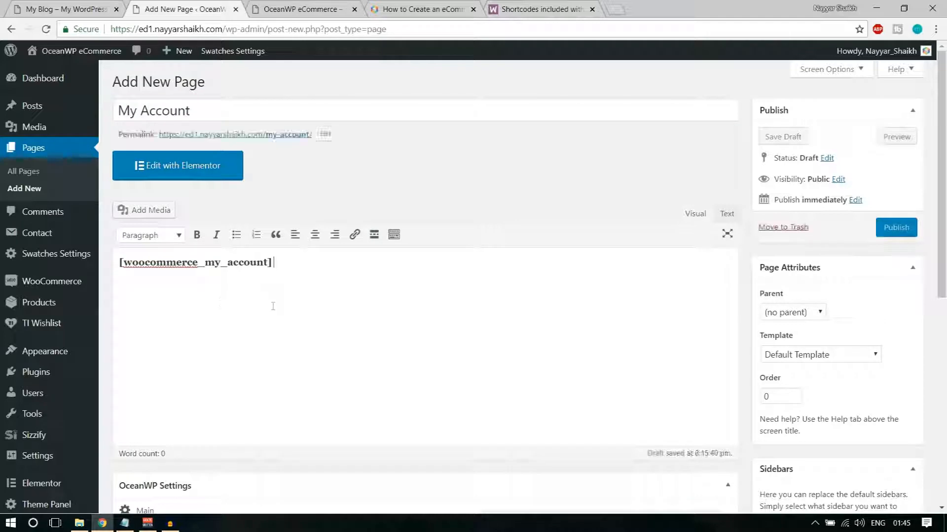
# Publish the My Account page and copy the [woocommerce_order_tracking] shortcode from the docs
pyautogui.click(907, 227)
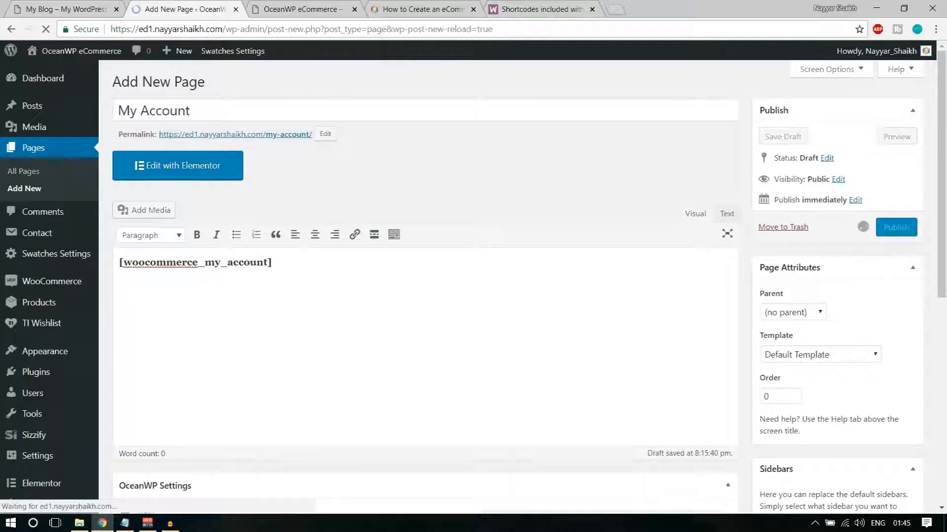
pyautogui.click(516, 6)
pyautogui.moveTo(168, 280); pyautogui.dragTo(305, 278)
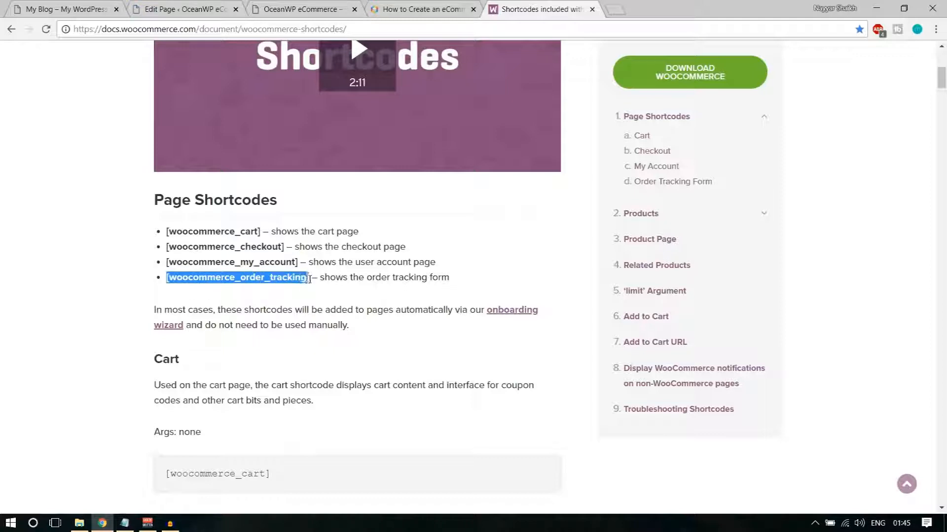
# Publish a 'Track Your Order' page containing [woocommerce_order_tracking], then list all pages
pyautogui.click(202, 5)
pyautogui.click(198, 82)
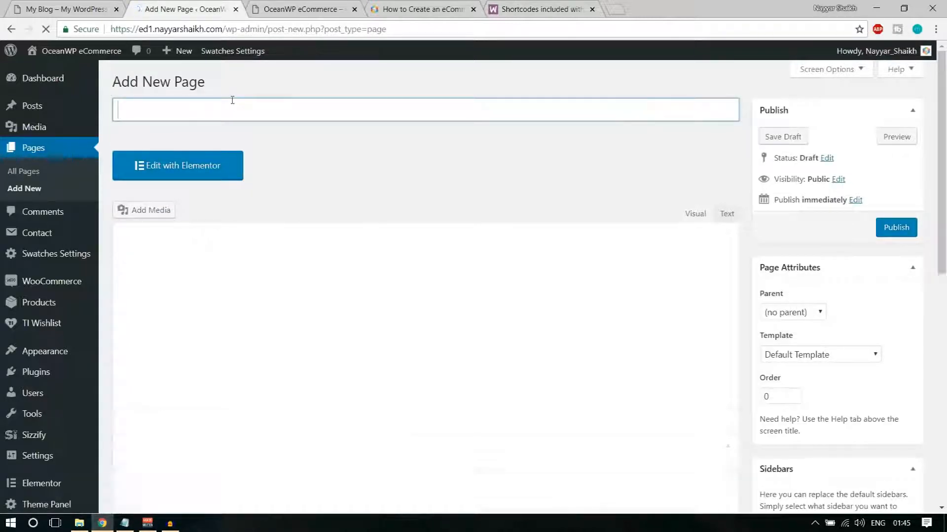
pyautogui.write('Tr')
pyautogui.write('acj')
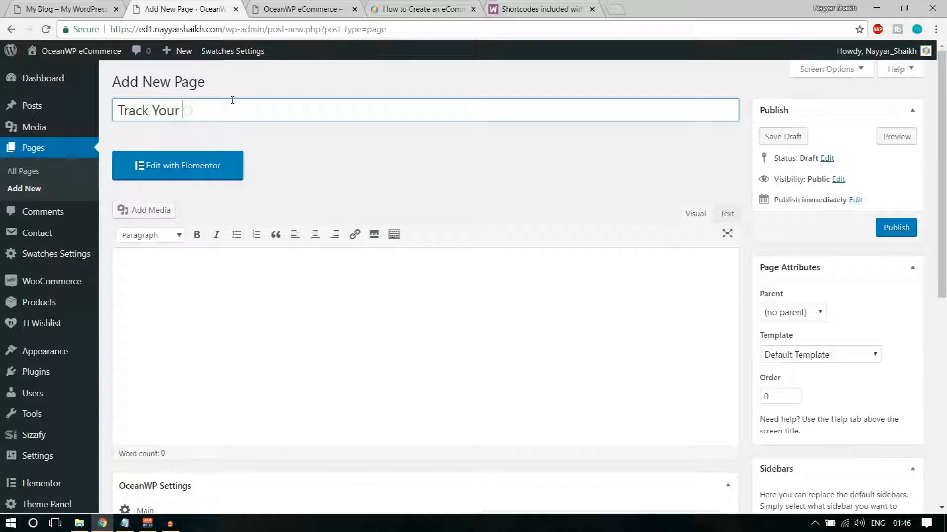
pyautogui.write('k Your Order')
pyautogui.press('Tab')
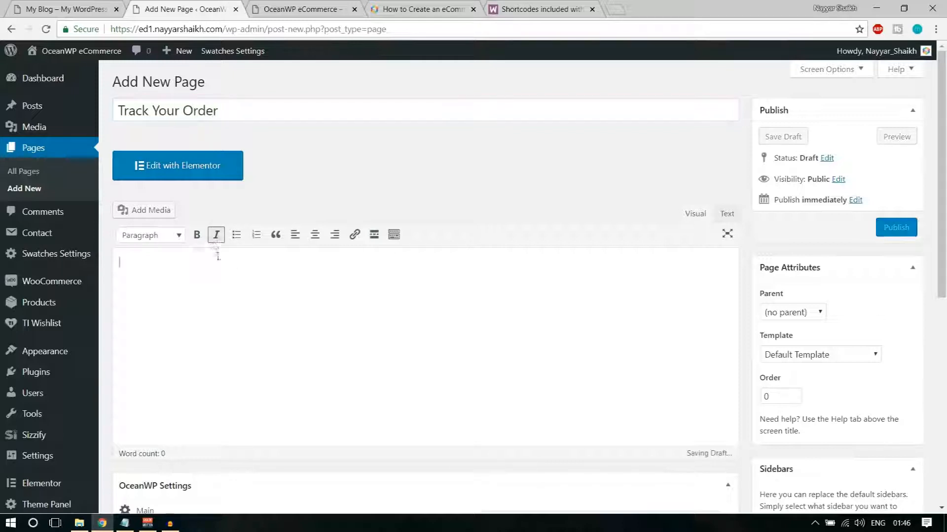
pyautogui.write('[woocommerce_order_tracking]')
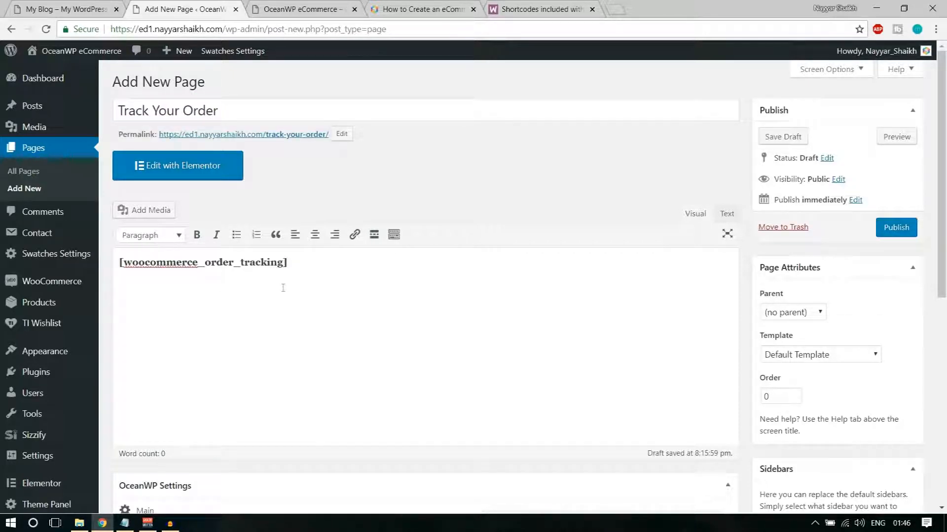
pyautogui.click(896, 228)
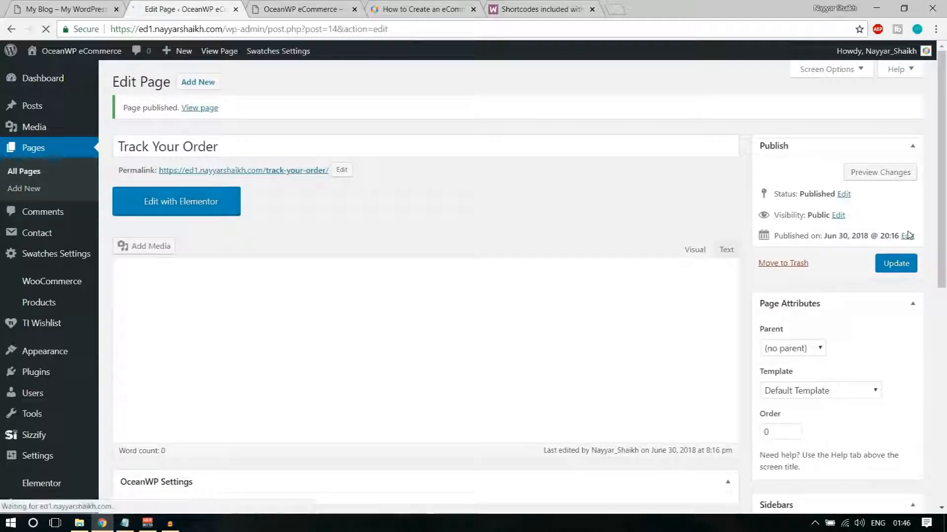
pyautogui.click(23, 172)
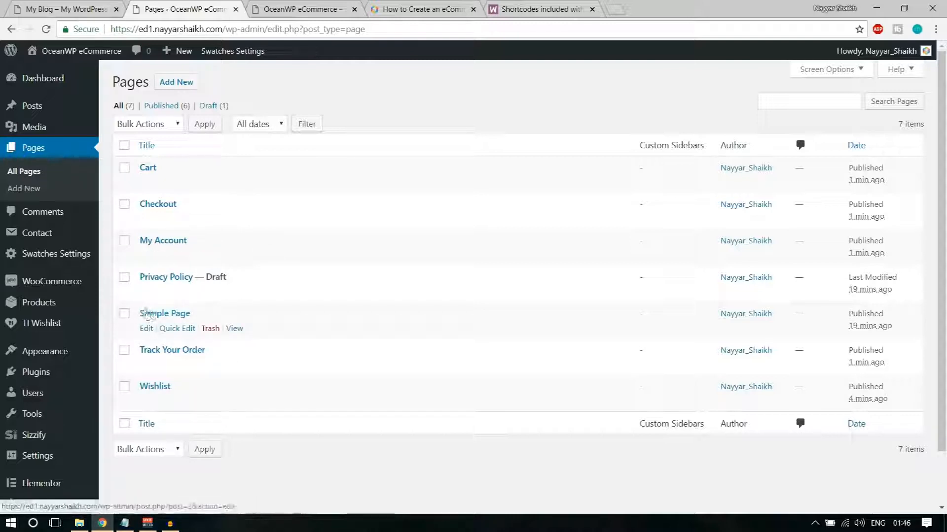
# Trash the Sample Page and switch to the site's front-end tab
pyautogui.click(209, 329)
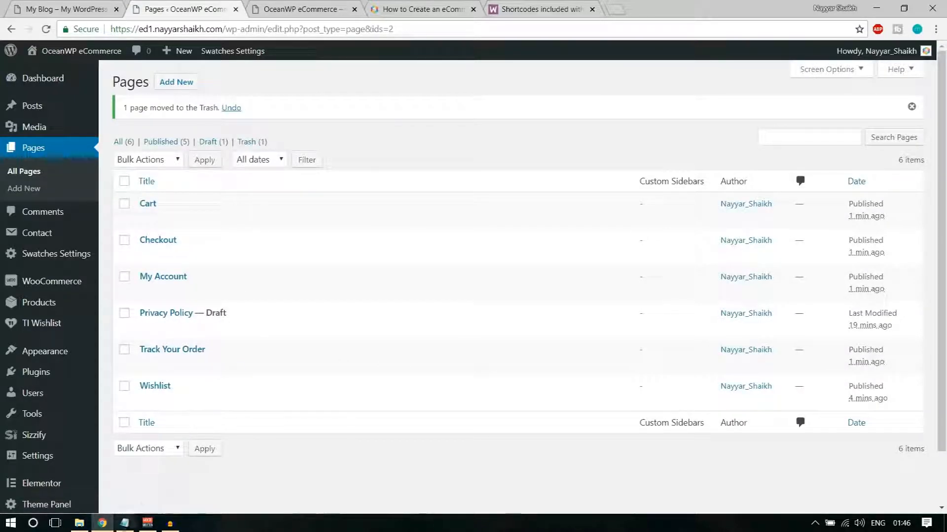
pyautogui.click(301, 8)
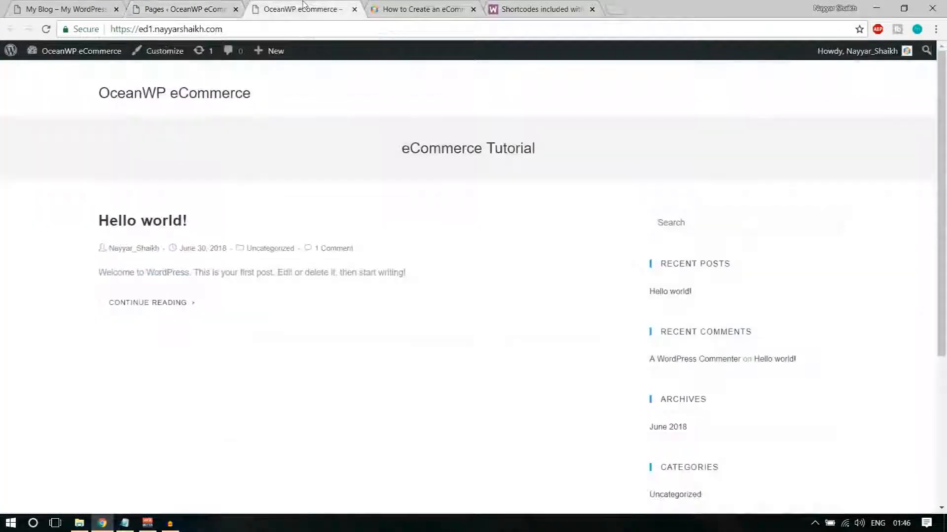
# Reload the front page, close the tutorial and shortcode docs tabs, and go back to the Pages tab
pyautogui.click(46, 29)
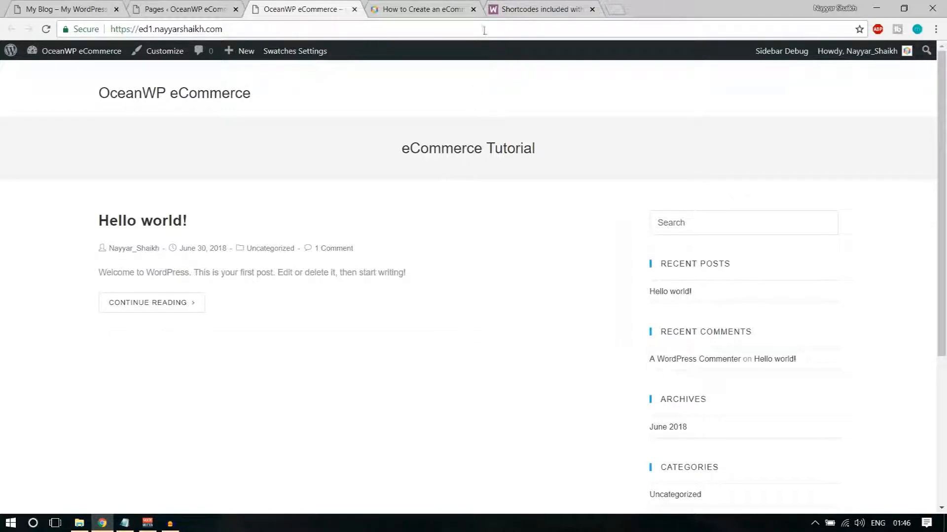
pyautogui.click(473, 10)
pyautogui.click(474, 9)
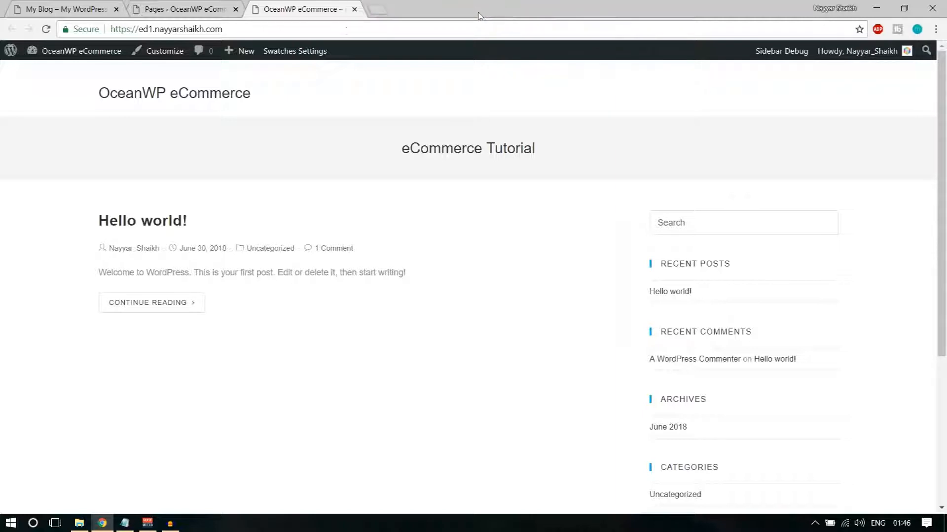
pyautogui.click(185, 9)
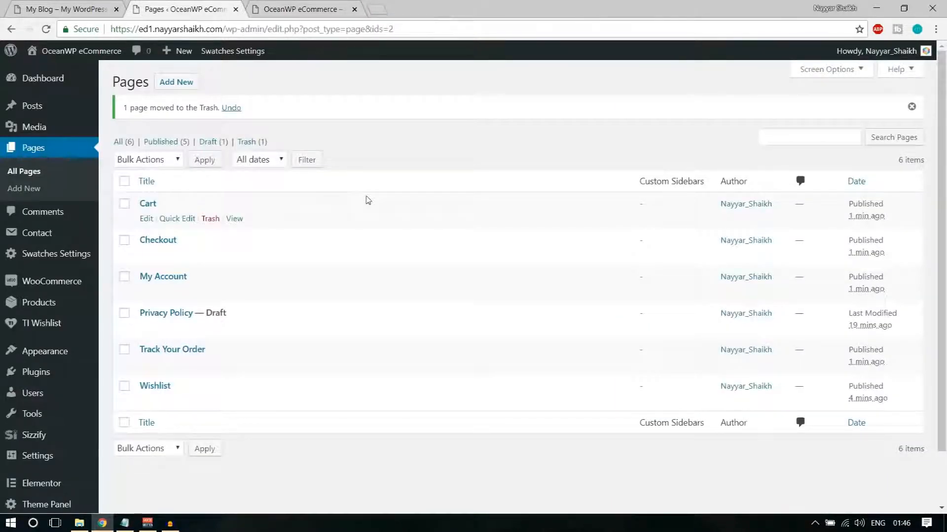
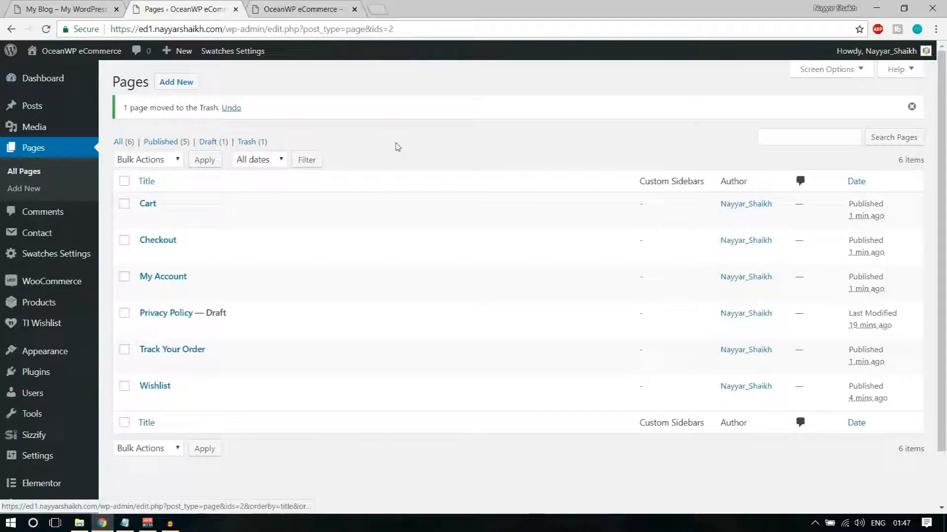
# Go to WooCommerce Settings, landing on the General tab with the store address fields empty
pyautogui.moveTo(54, 281)
pyautogui.click(131, 335)
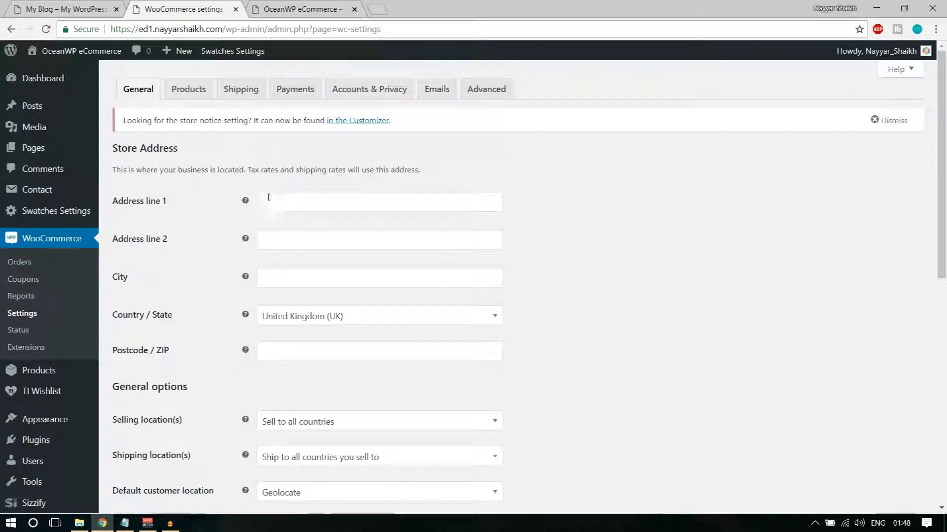
# Autofill the Mumbai store address with postcode 400017 and set Country / State to India — Maharashtra
pyautogui.click(309, 207)
pyautogui.click(328, 217)
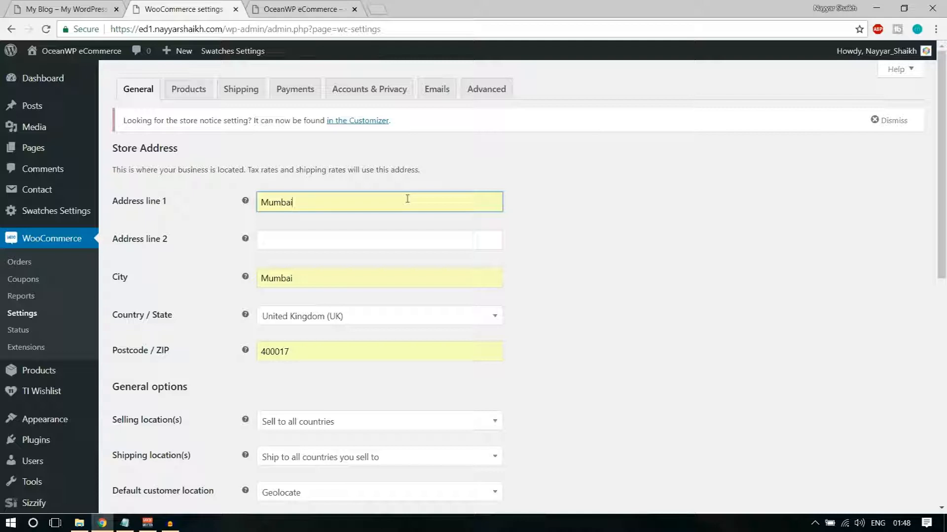
pyautogui.scroll(-3, 587, 305)
pyautogui.click(350, 202)
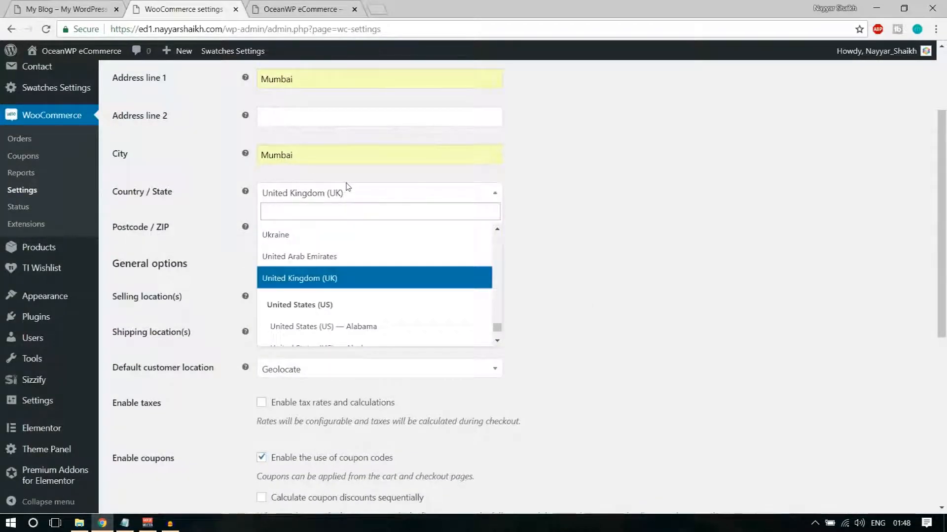
pyautogui.write('maha')
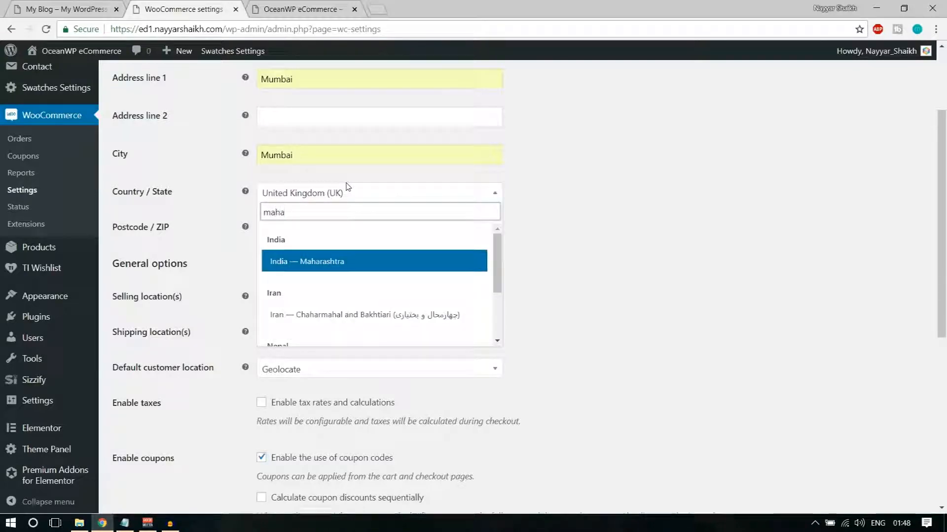
pyautogui.press('Return')
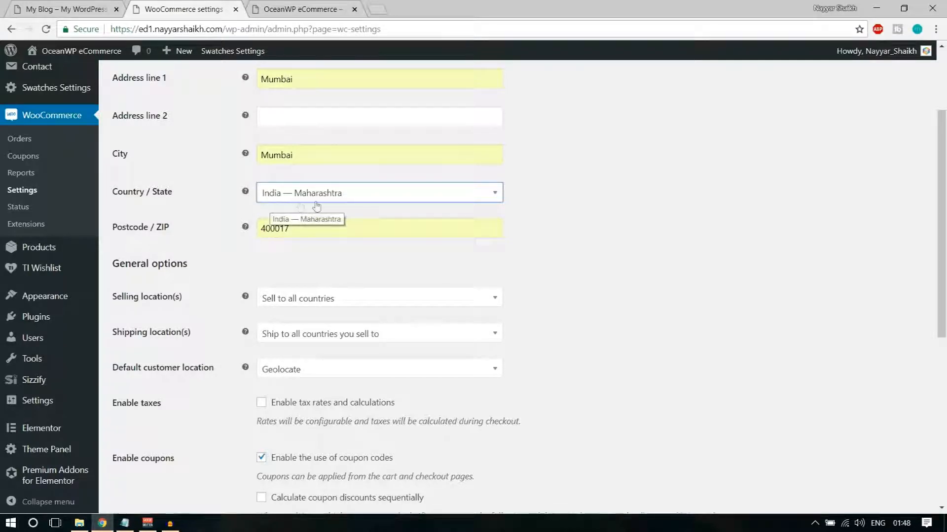
pyautogui.moveTo(309, 163); pyautogui.dragTo(257, 165)
pyautogui.click(619, 218)
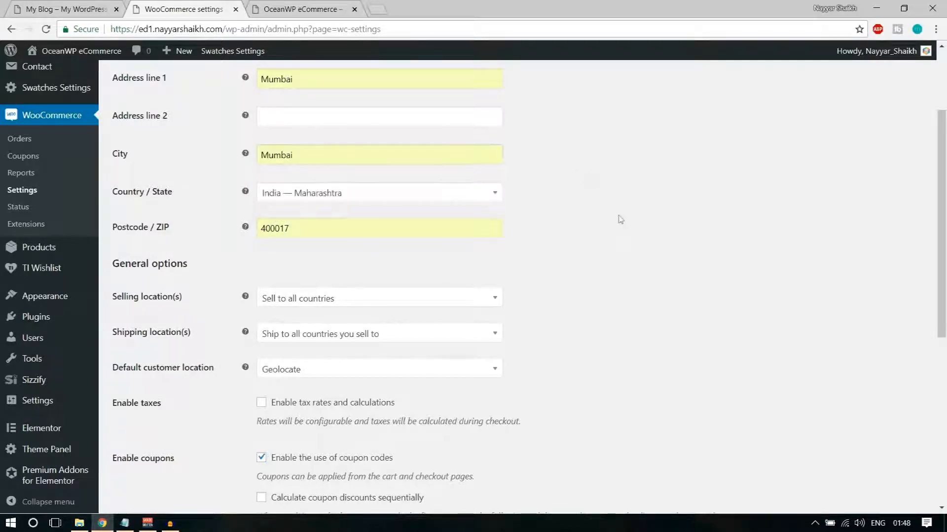
# Choose 'Sell to specific countries' and add India, Pakistan and United States (US)
pyautogui.scroll(-4, 620, 219)
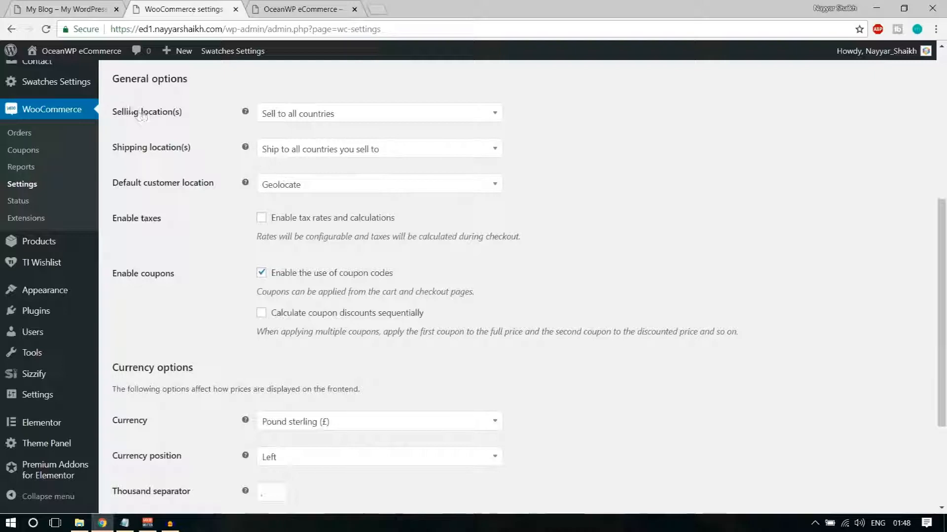
pyautogui.click(335, 119)
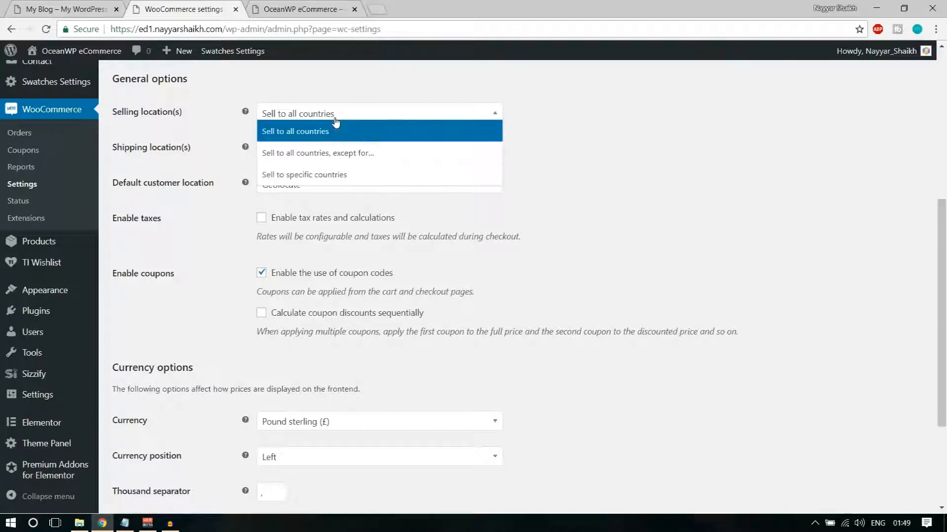
pyautogui.click(341, 178)
pyautogui.click(316, 151)
pyautogui.write('ind')
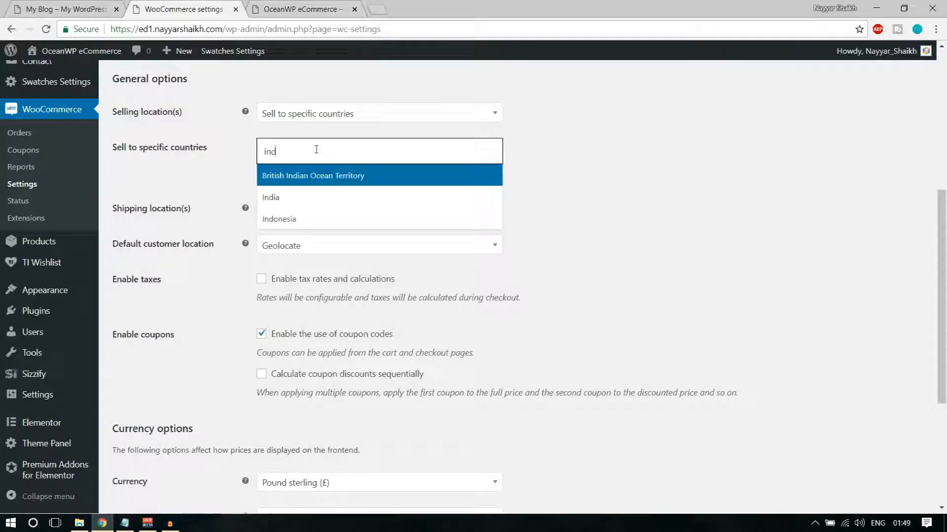
pyautogui.click(296, 200)
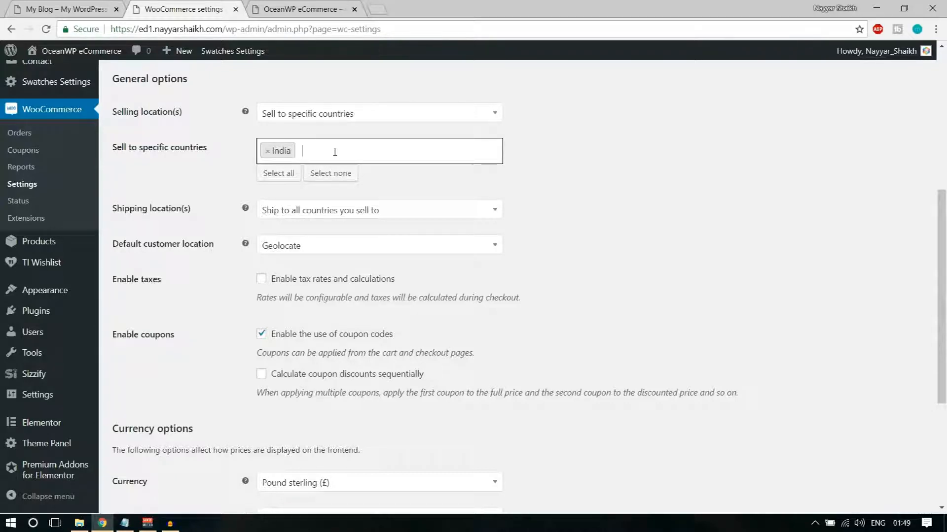
pyautogui.write('pakis')
pyautogui.press('Return')
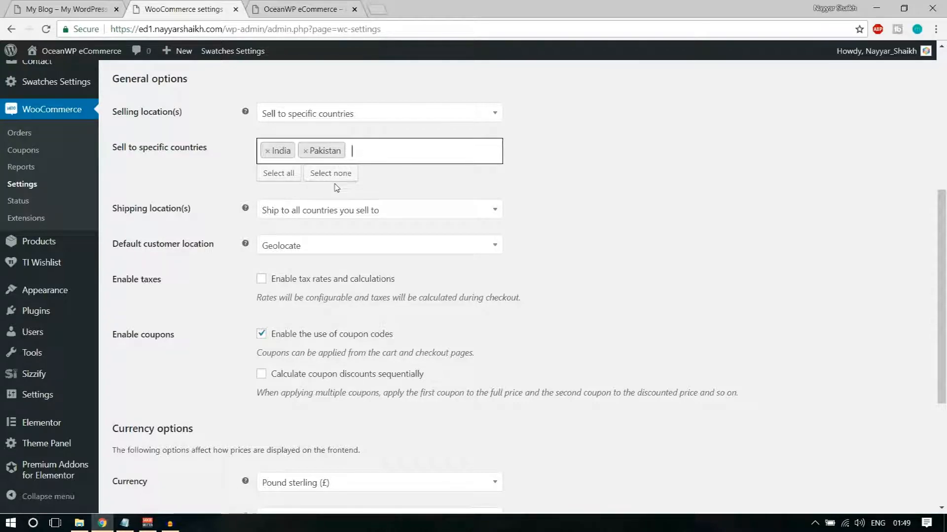
pyautogui.write('unite')
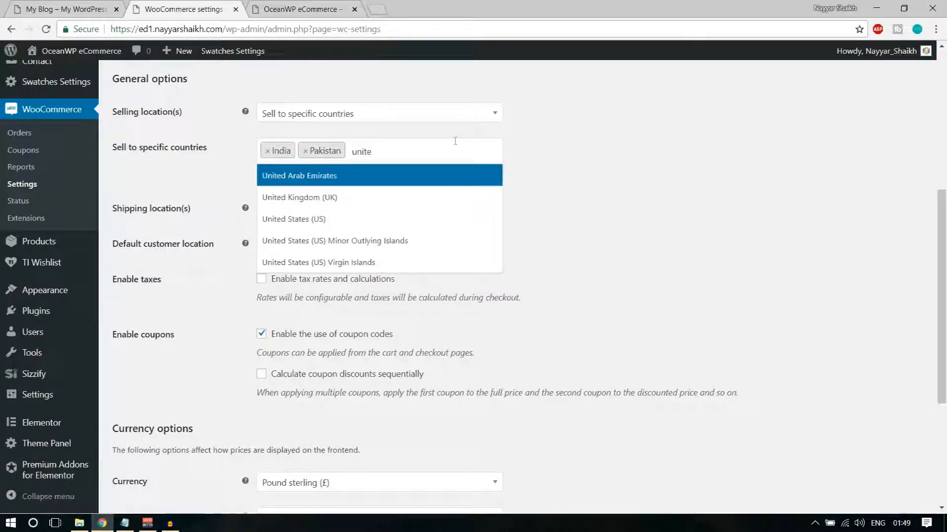
pyautogui.click(412, 219)
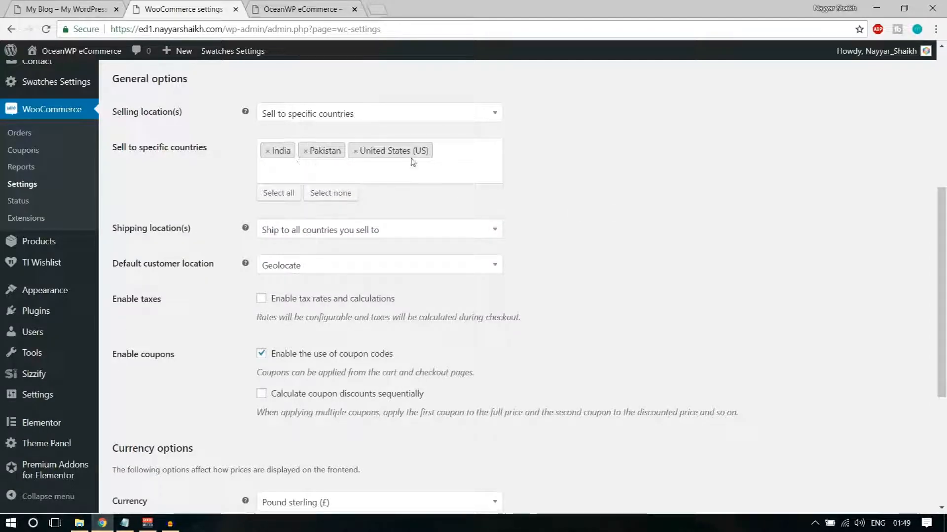
pyautogui.scroll(-1, 387, 143)
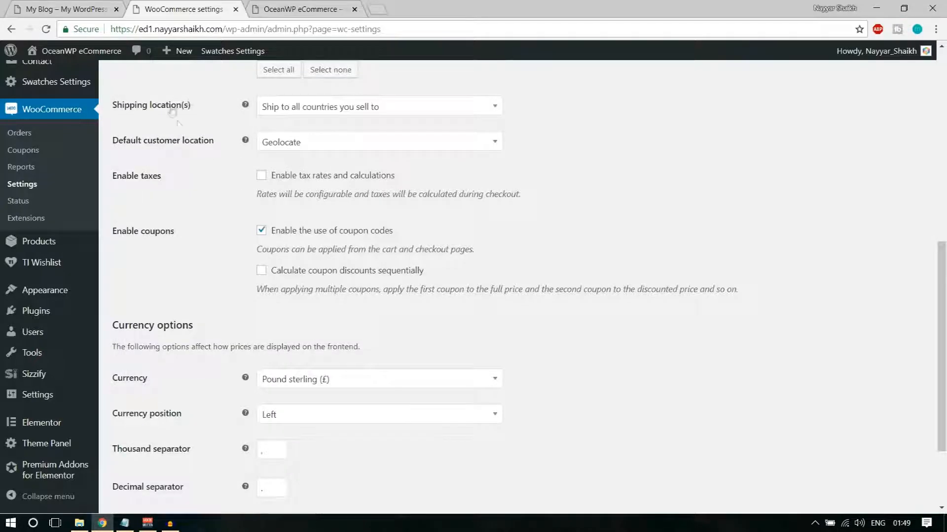
# Keep Shipping location(s) set to 'Ship to all countries you sell to'
pyautogui.click(307, 171)
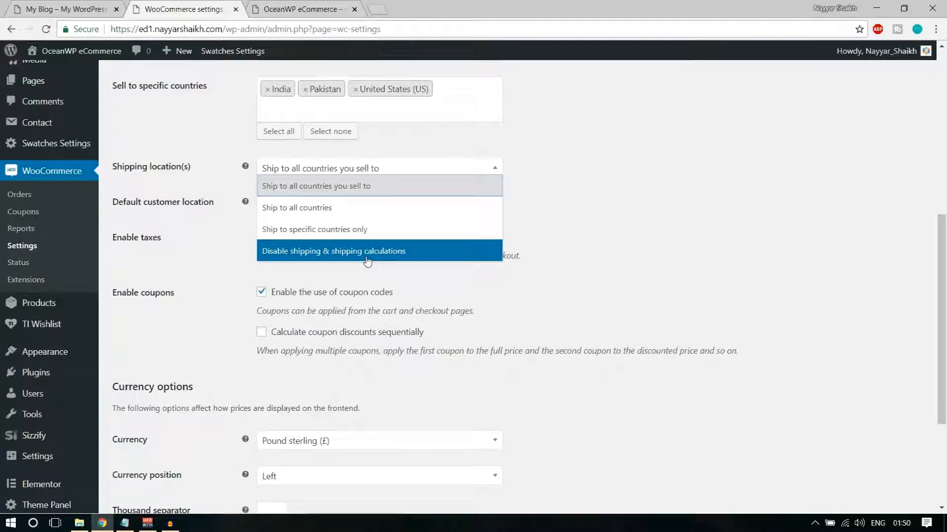
pyautogui.click(361, 193)
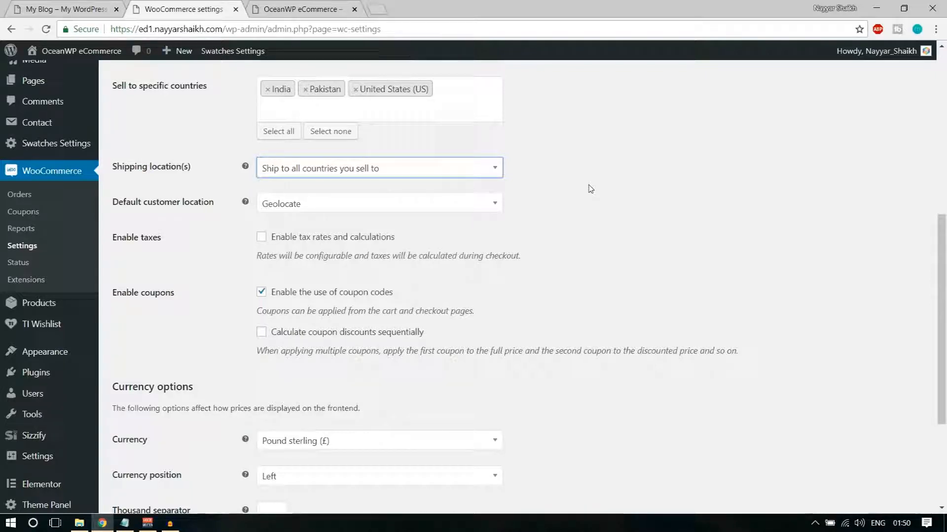
pyautogui.scroll(1, 556, 198)
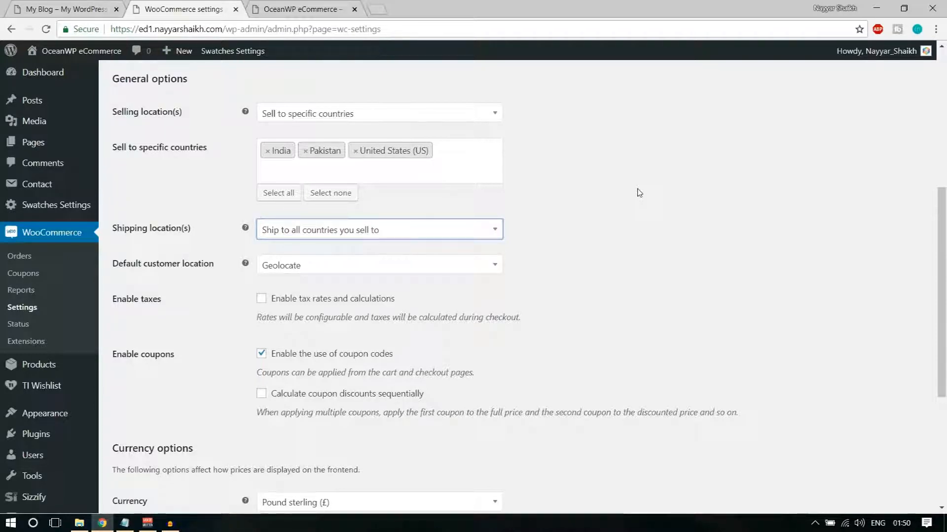
pyautogui.scroll(-1, 630, 254)
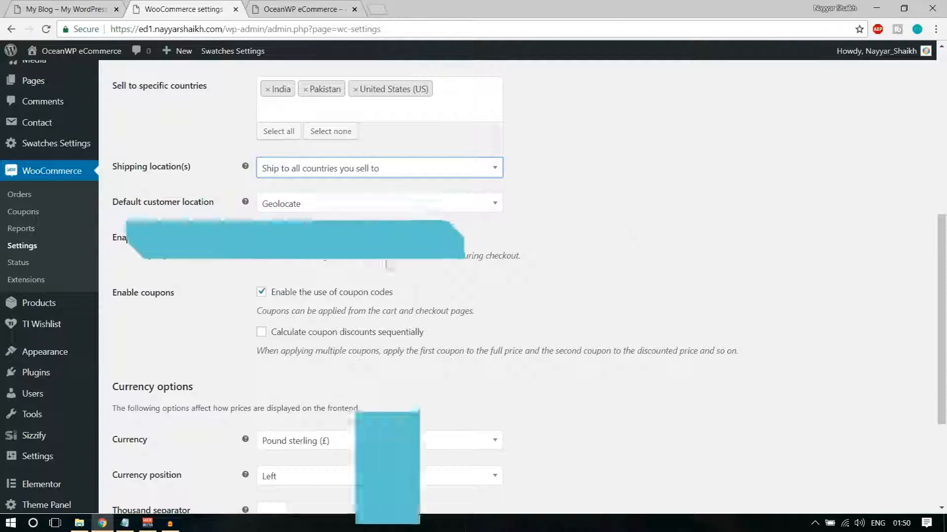
# Tick 'Enable tax rates and calculations'
pyautogui.click(284, 241)
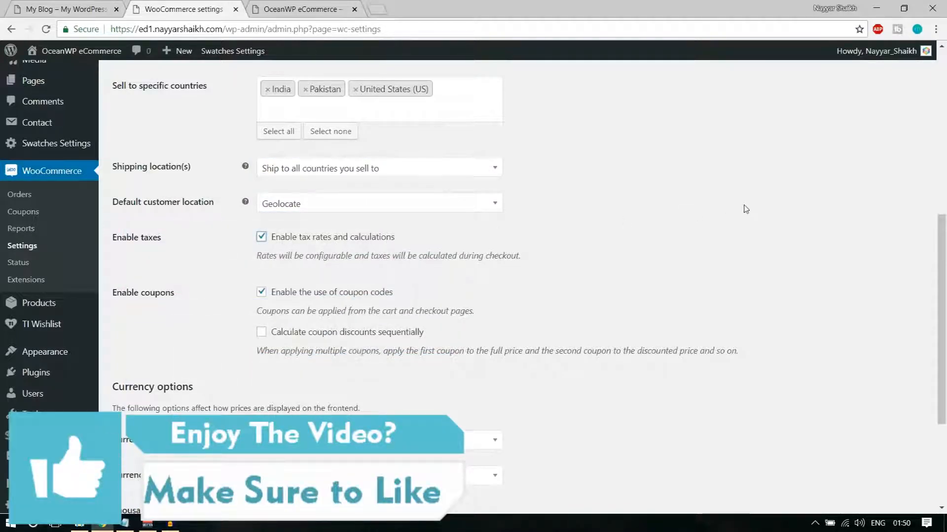
pyautogui.click(300, 240)
pyautogui.click(302, 242)
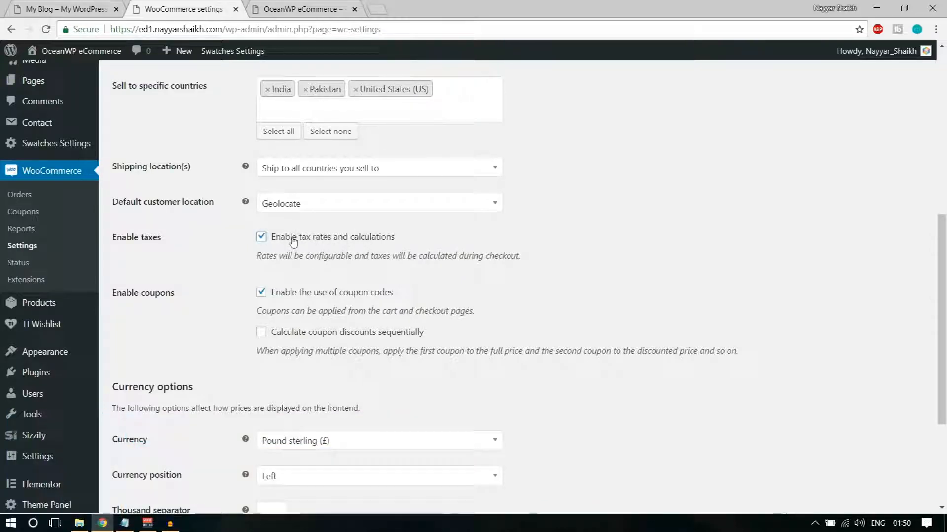
# Set the store currency to United States (US) dollar ($)
pyautogui.scroll(-3, 680, 255)
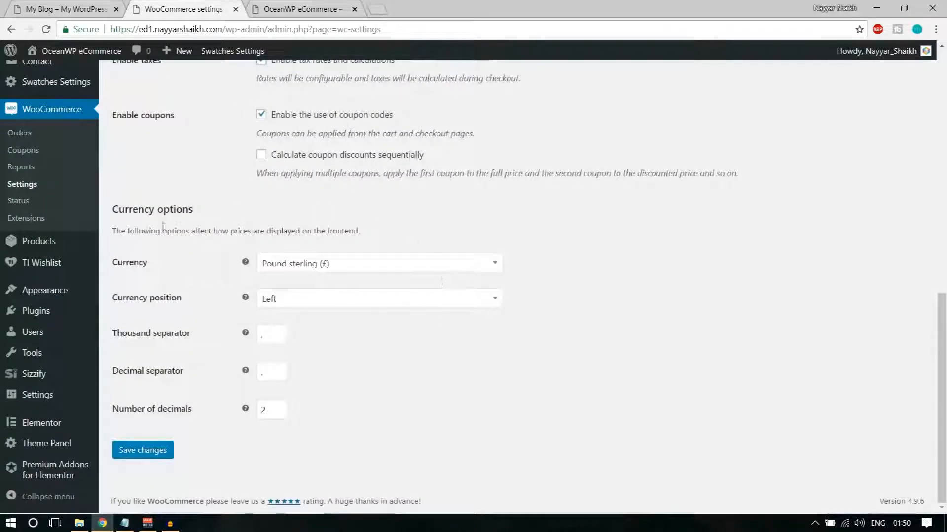
pyautogui.click(296, 268)
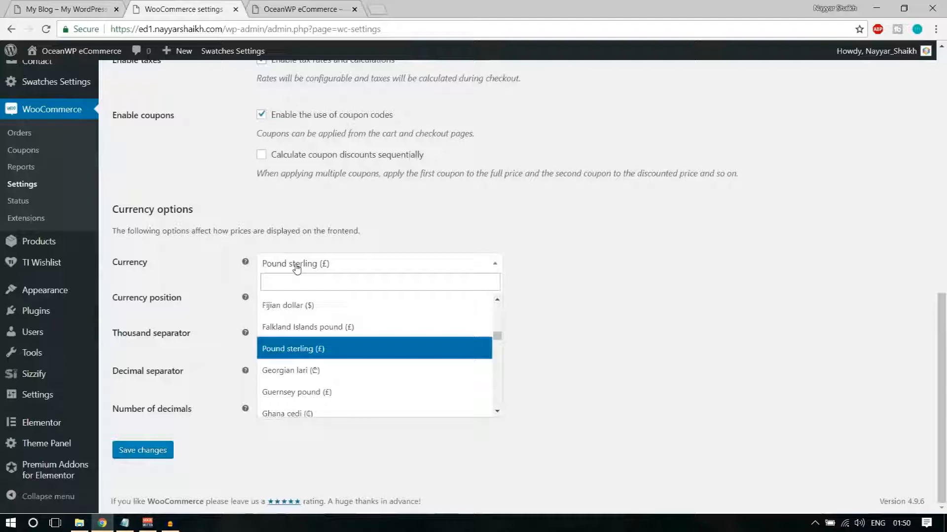
pyautogui.write('indi')
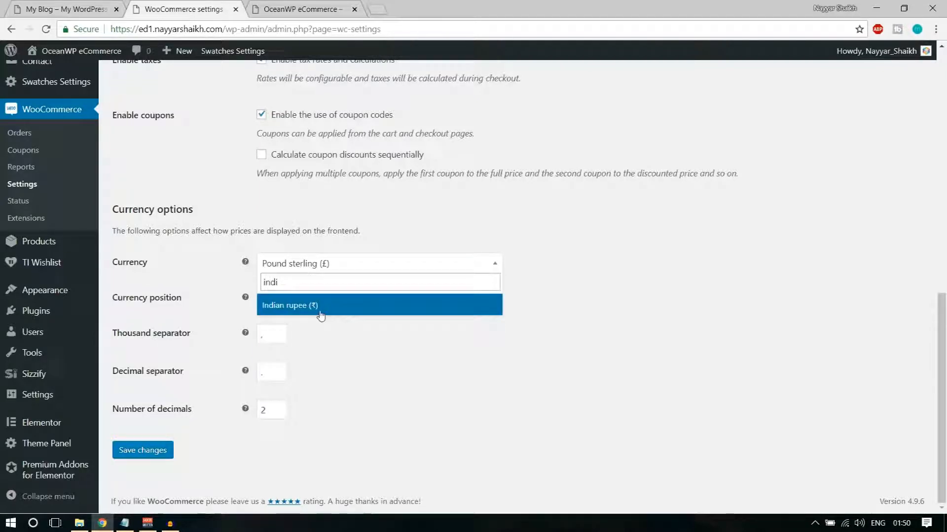
pyautogui.click(321, 316)
pyautogui.click(337, 268)
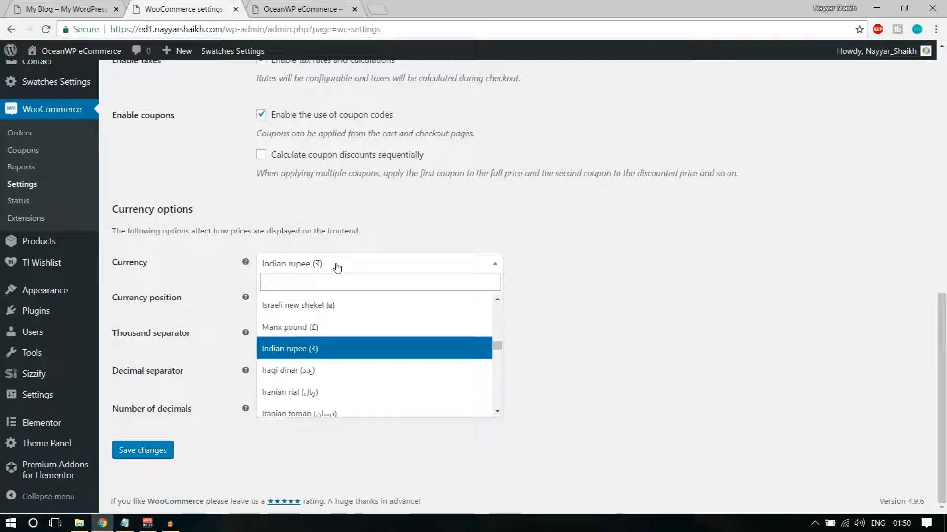
pyautogui.write('unit')
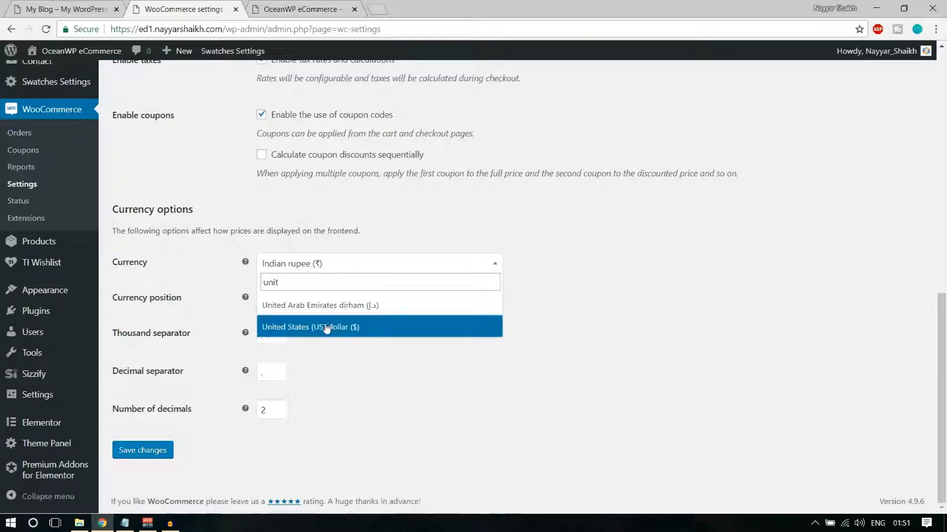
pyautogui.click(328, 326)
# Review the currency options, keeping 2 decimals, and save the general settings
pyautogui.click(387, 286)
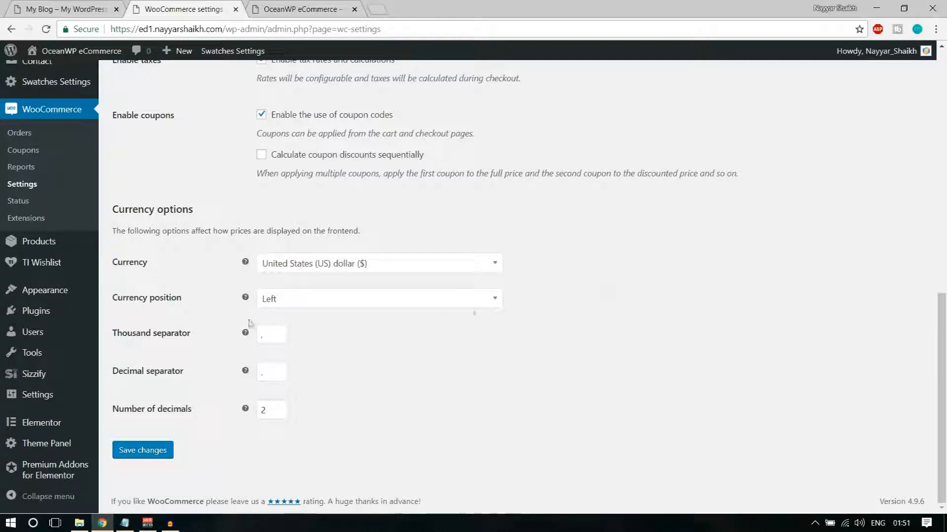
pyautogui.click(270, 334)
pyautogui.click(363, 343)
pyautogui.doubleClick(265, 335)
pyautogui.click(293, 401)
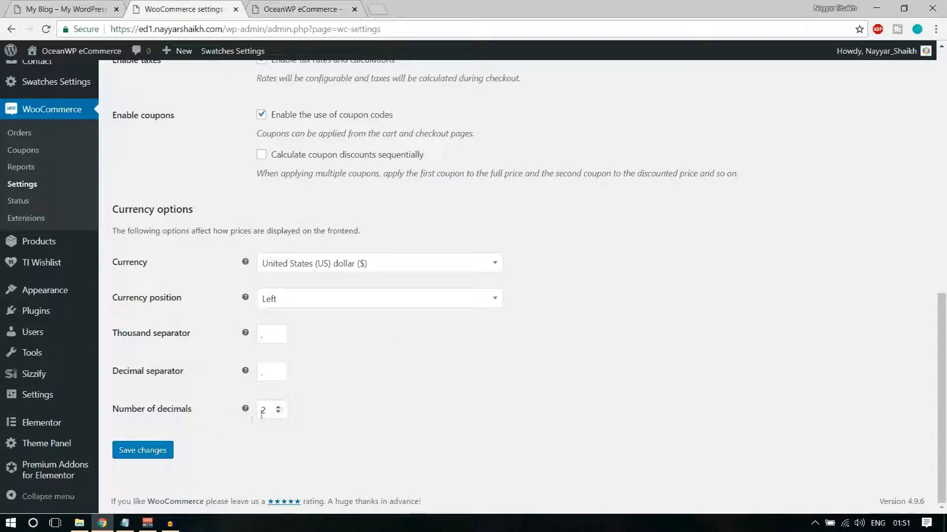
pyautogui.click(141, 455)
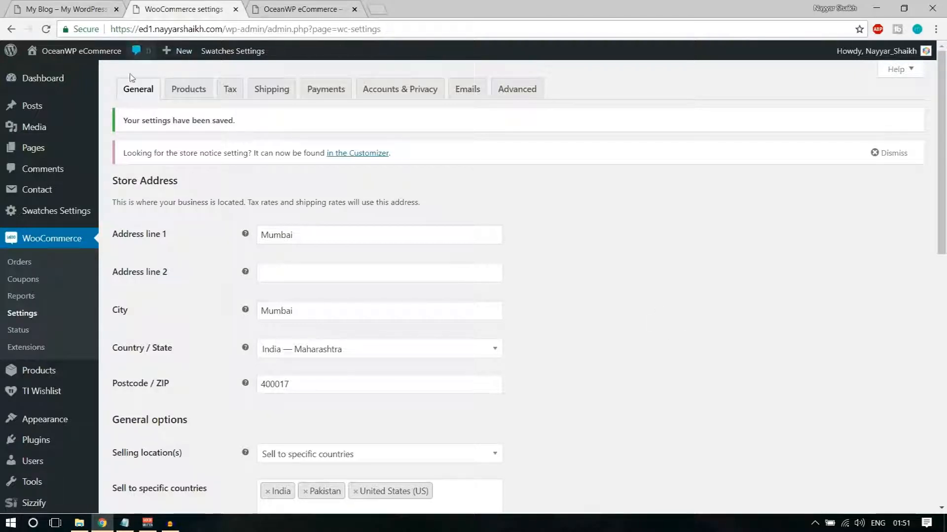
# Switch to the Products settings and review the add-to-cart behaviour options
pyautogui.click(190, 92)
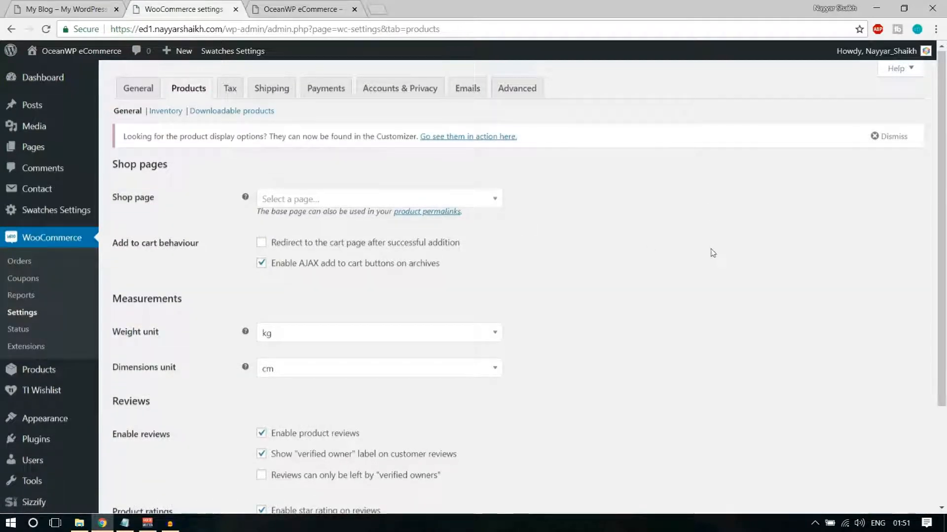
pyautogui.scroll(-1, 712, 251)
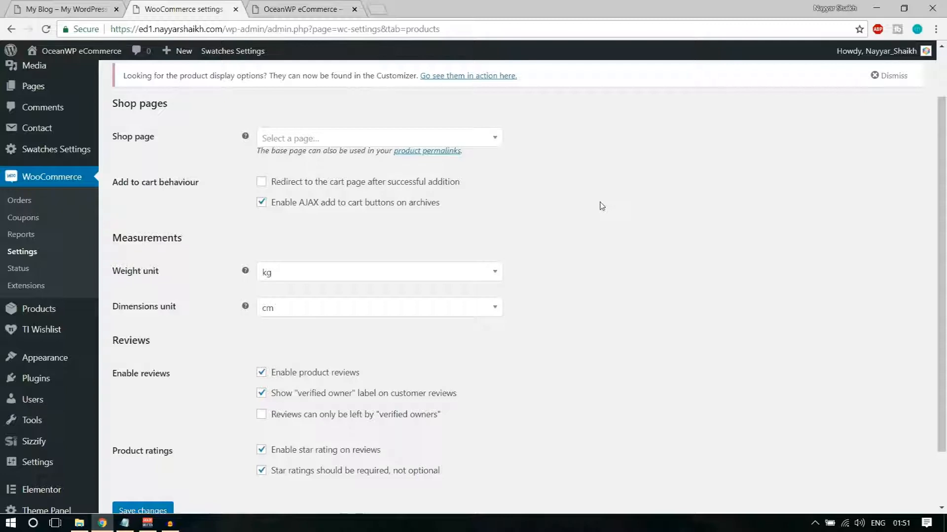
pyautogui.moveTo(119, 187); pyautogui.dragTo(217, 194)
pyautogui.click(221, 194)
pyautogui.scroll(-1, 676, 262)
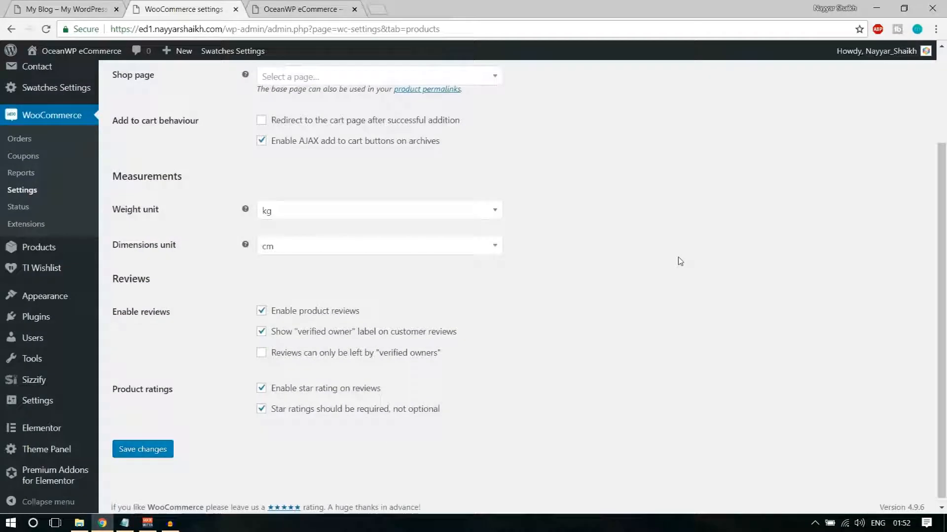
# Set the weight unit to g
pyautogui.click(340, 215)
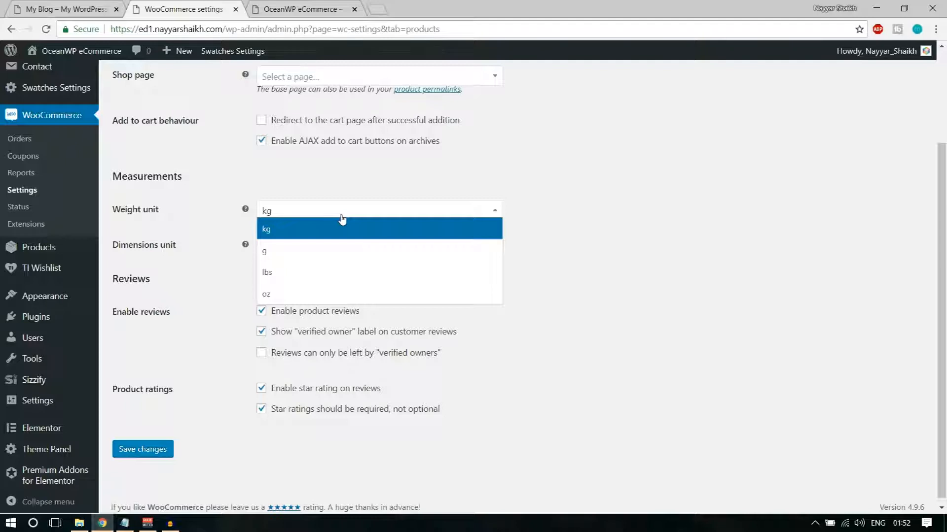
pyautogui.click(332, 251)
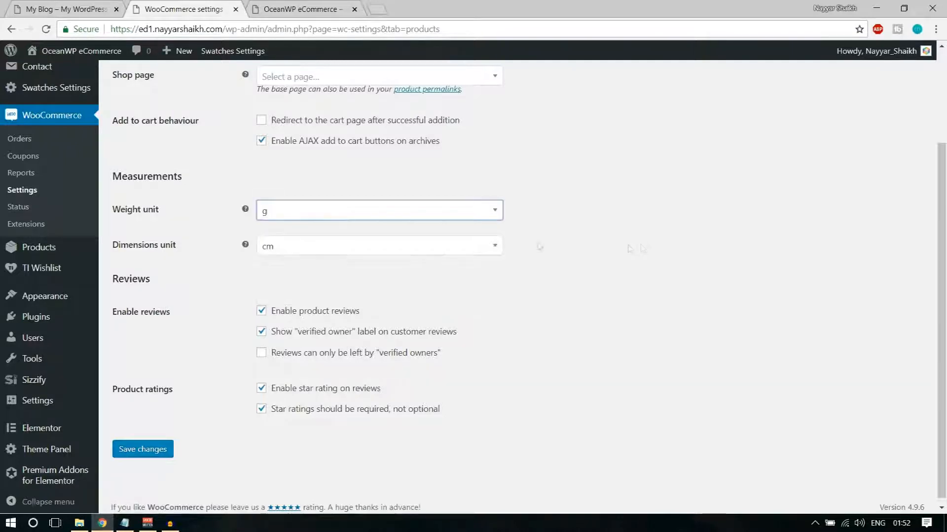
pyautogui.click(411, 218)
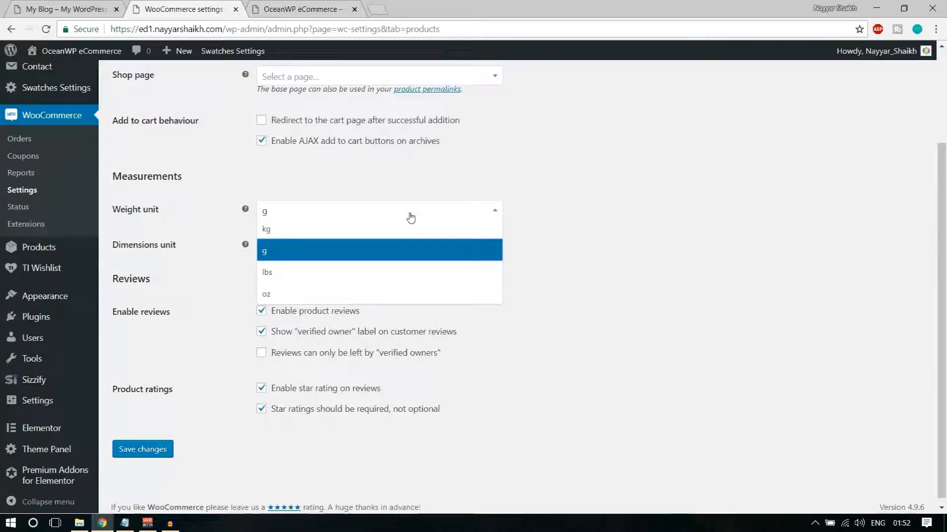
pyautogui.click(392, 222)
pyautogui.click(378, 213)
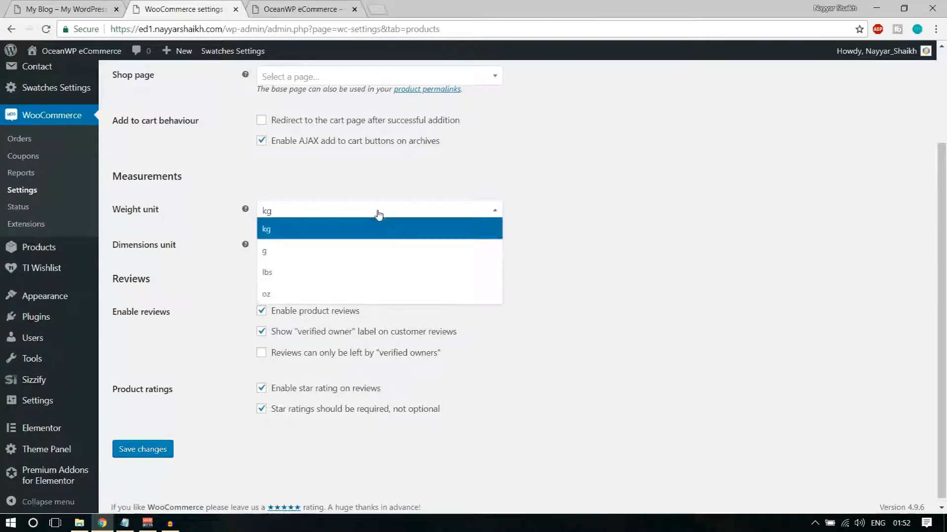
pyautogui.click(351, 252)
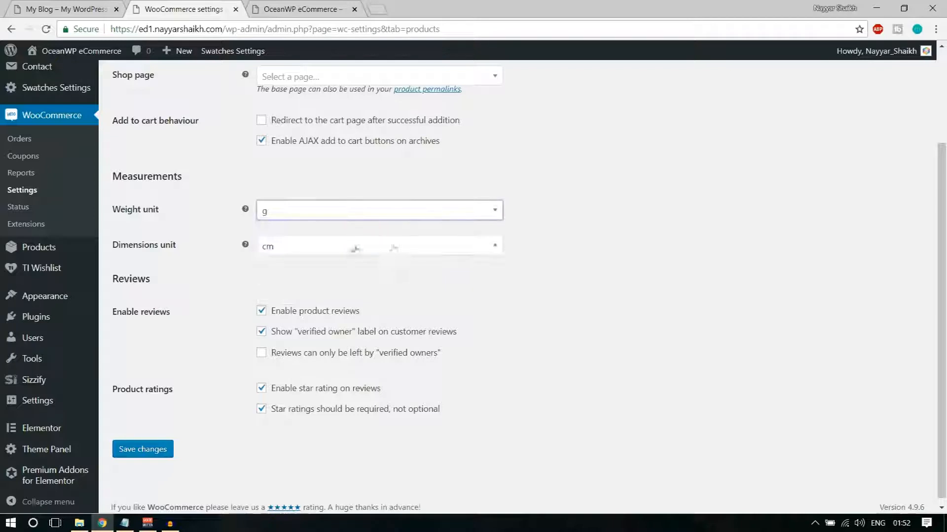
pyautogui.click(343, 213)
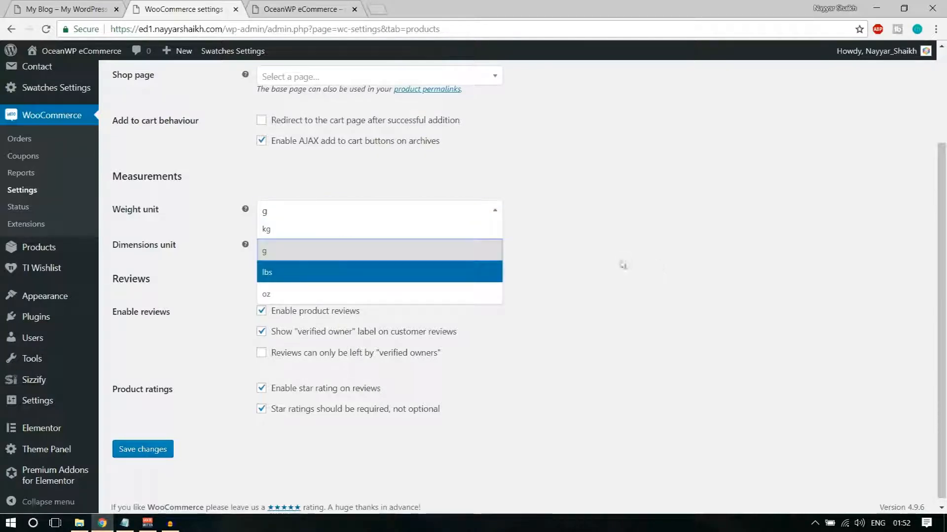
pyautogui.click(693, 196)
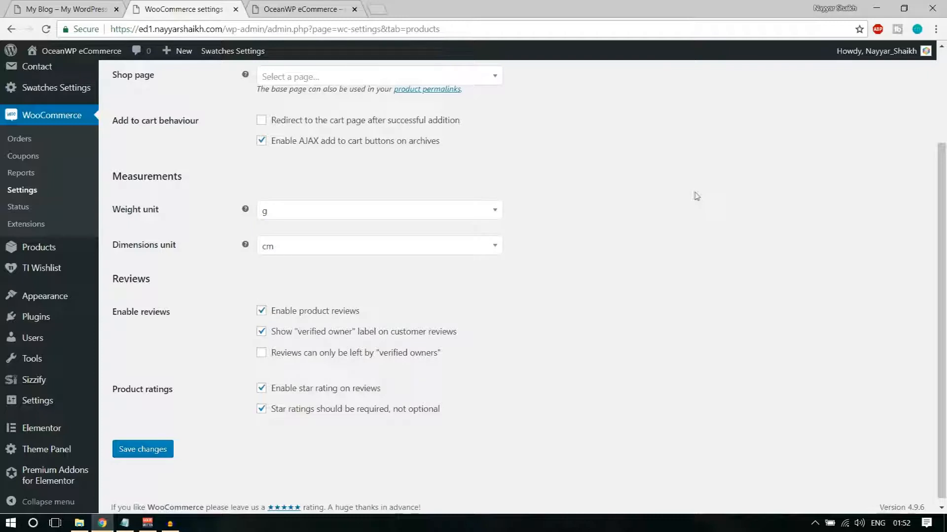
# Keep the dimensions unit as cm
pyautogui.click(332, 247)
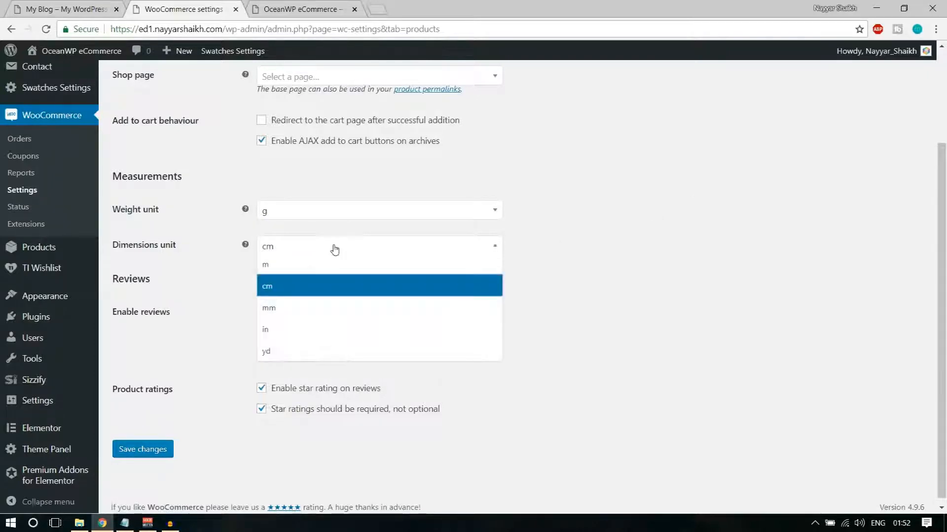
pyautogui.click(579, 269)
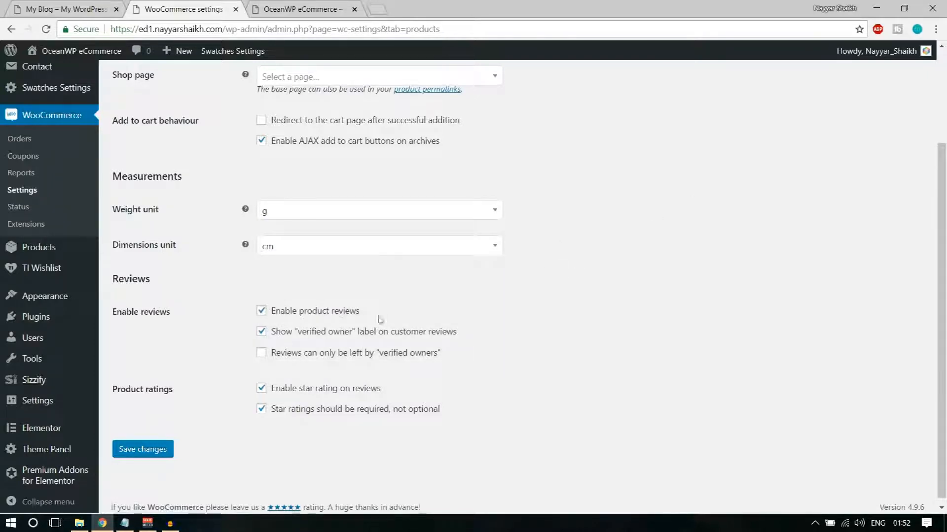
pyautogui.click(330, 250)
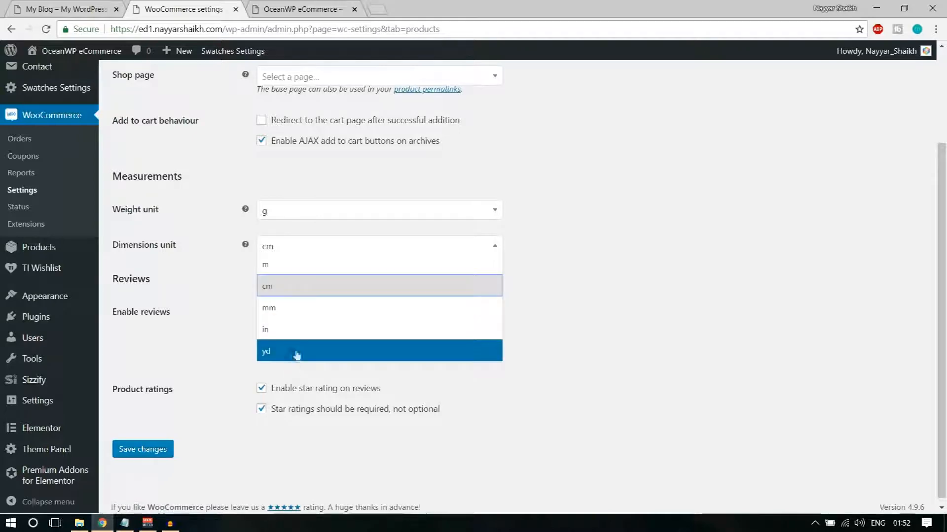
pyautogui.click(634, 297)
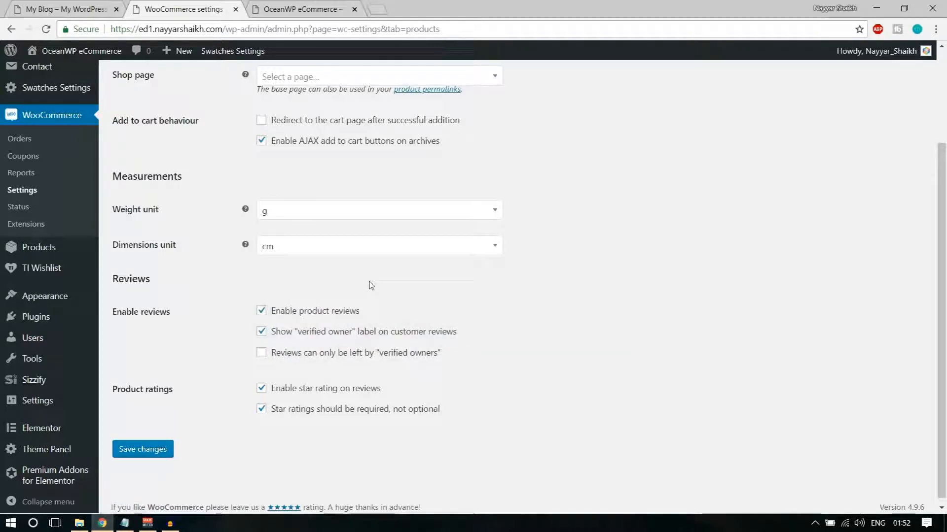
pyautogui.click(364, 247)
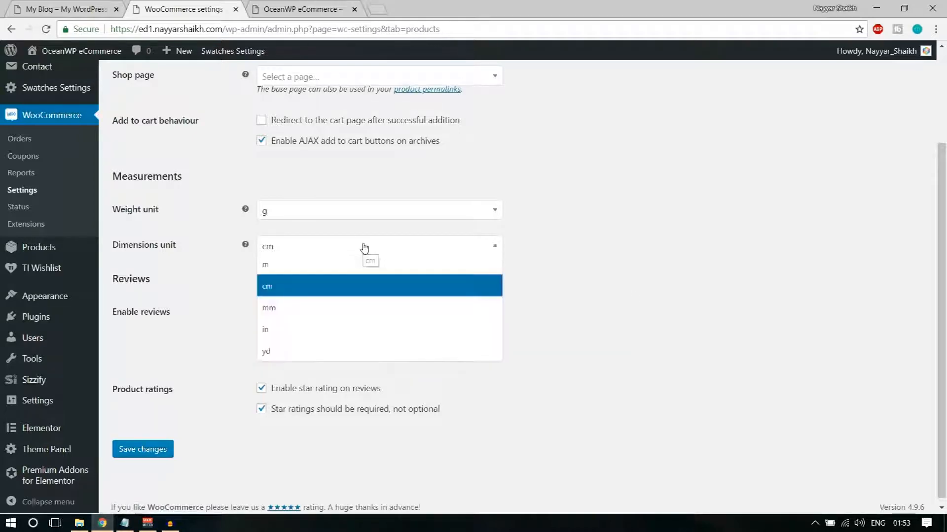
pyautogui.click(324, 289)
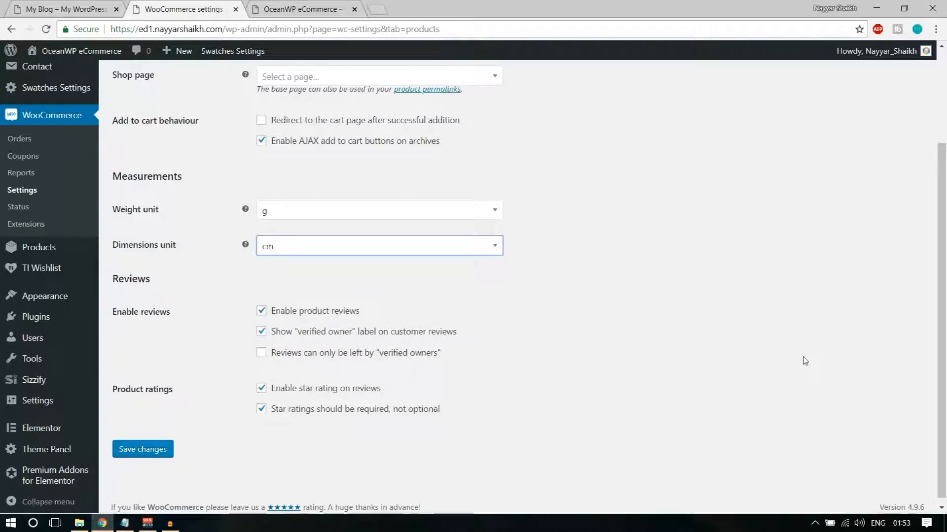
# Review the product review options, including the verified owner label, and save the product settings
pyautogui.scroll(-1, 805, 361)
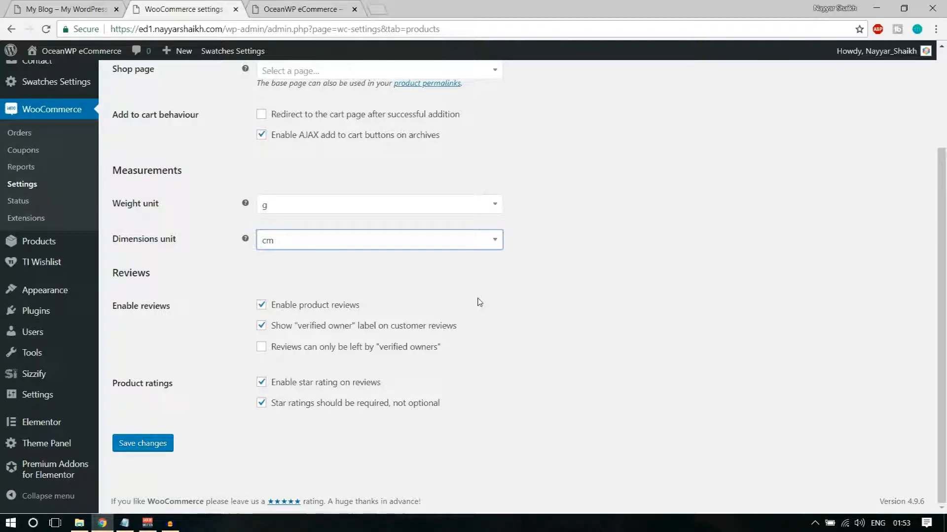
pyautogui.moveTo(300, 327); pyautogui.dragTo(464, 338)
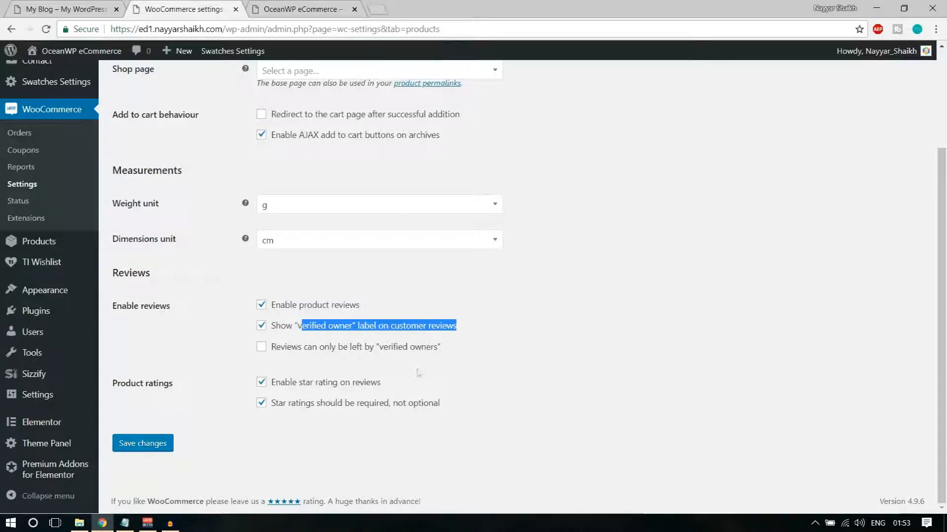
pyautogui.click(371, 358)
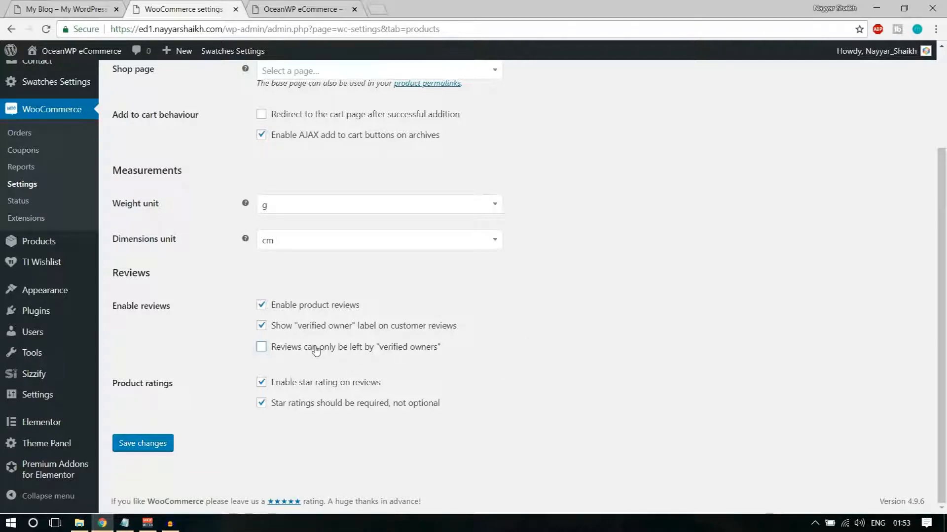
pyautogui.click(151, 444)
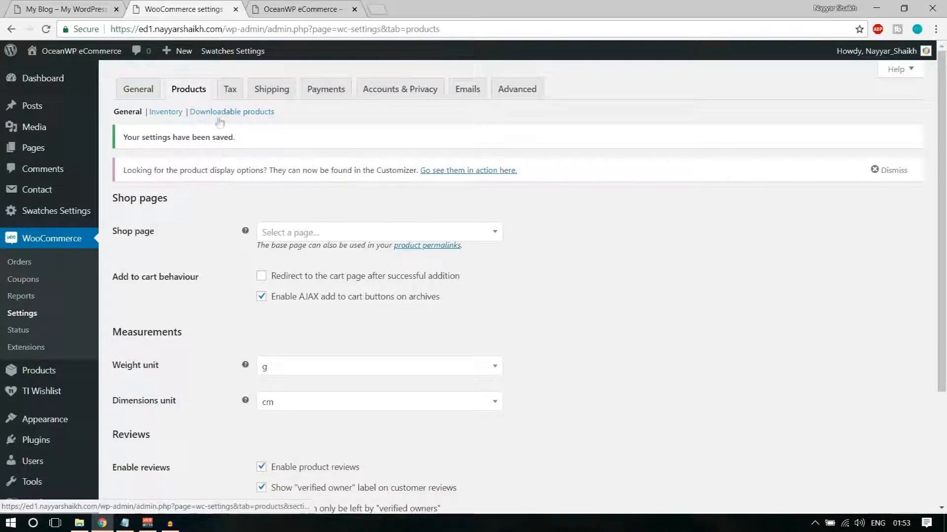
# Open the Inventory section, then open the Drawing Print Shirt product from the store homepage
pyautogui.click(173, 112)
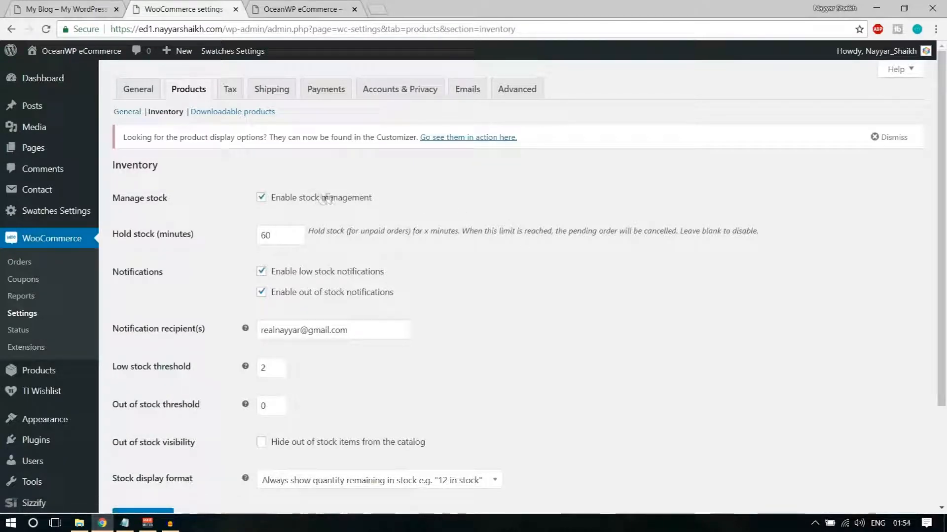
pyautogui.click(59, 9)
pyautogui.scroll(-10, 599, 330)
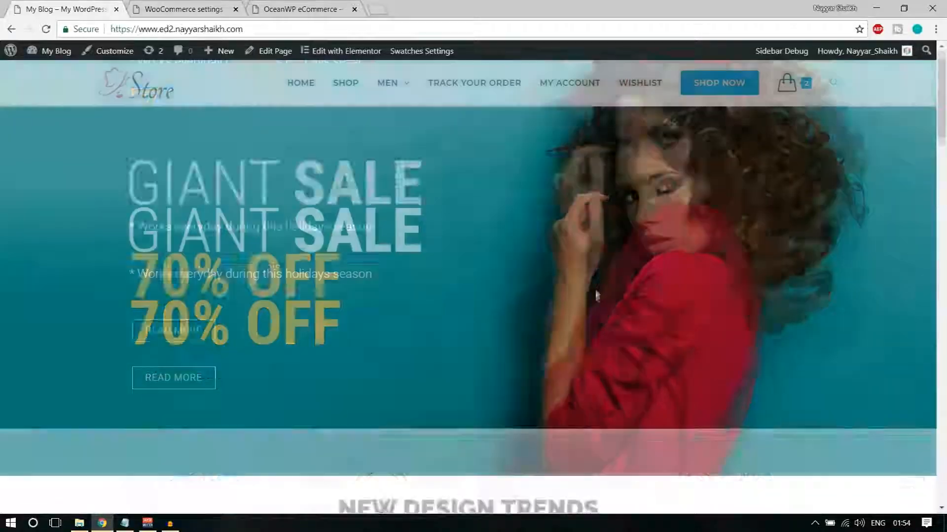
pyautogui.scroll(-8, 601, 345)
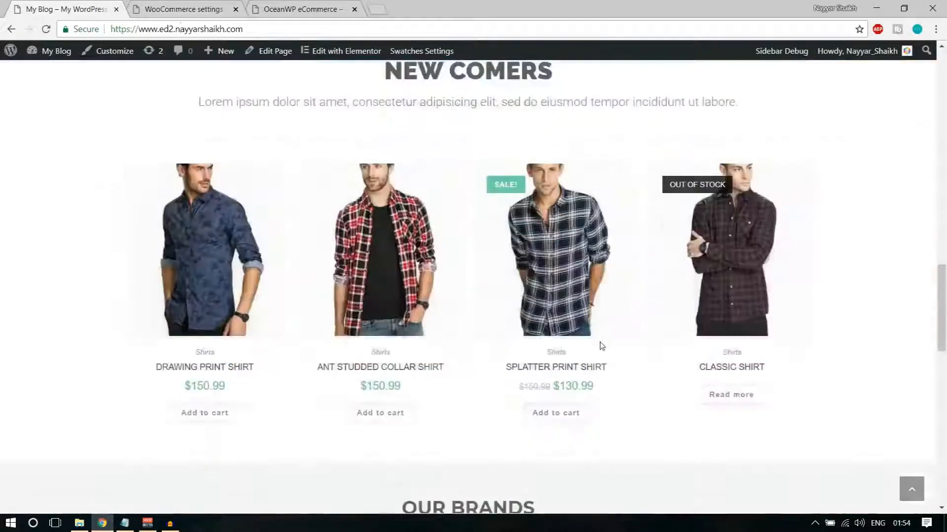
pyautogui.click(198, 138)
# Review the Inventory settings, noting the 60-minute hold stock value
pyautogui.scroll(5, 894, 326)
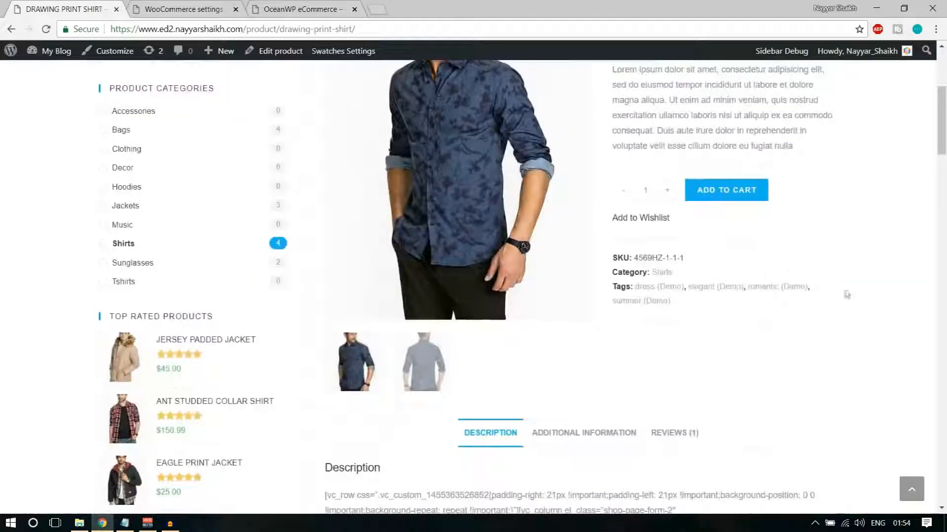
pyautogui.scroll(-10, 887, 311)
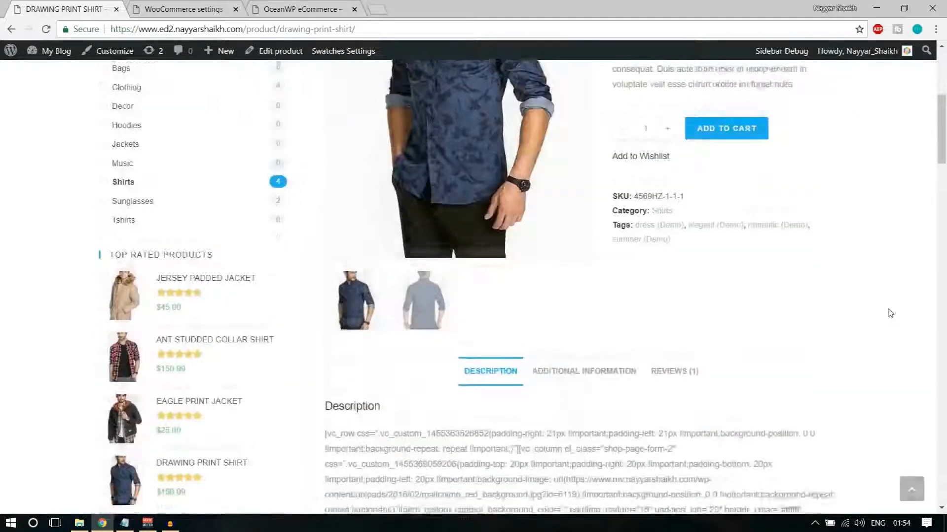
pyautogui.scroll(10, 887, 313)
pyautogui.scroll(-3, 891, 314)
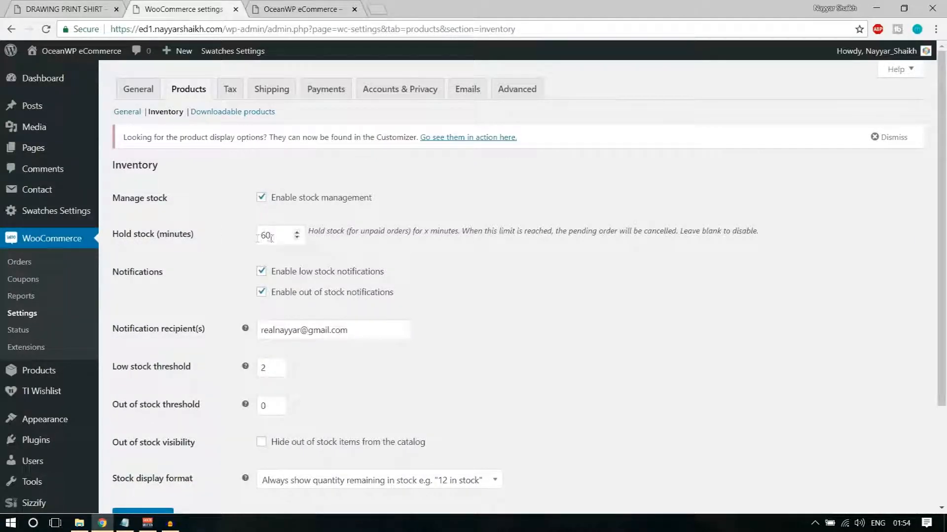
pyautogui.moveTo(278, 236); pyautogui.dragTo(247, 233)
pyautogui.click(490, 284)
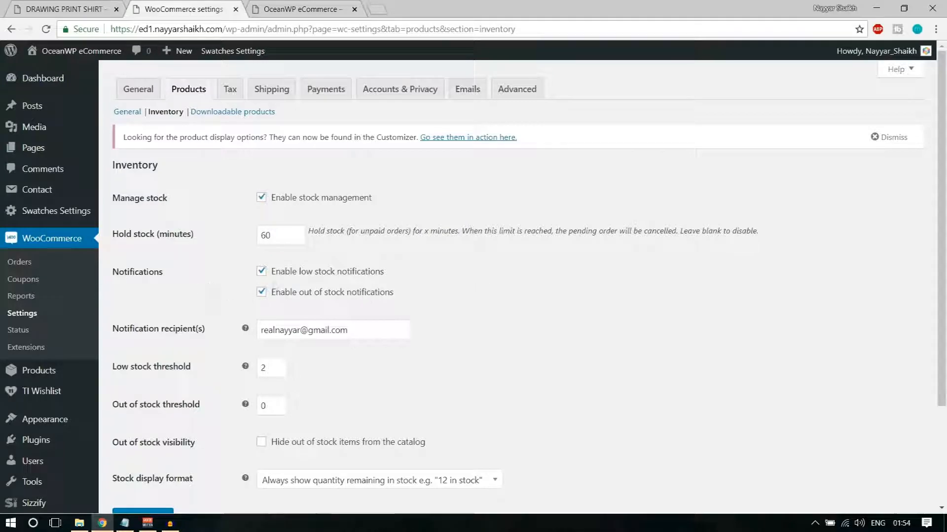
# Look over the Drawing Print Shirt product description, then return to the inventory settings
pyautogui.click(51, 14)
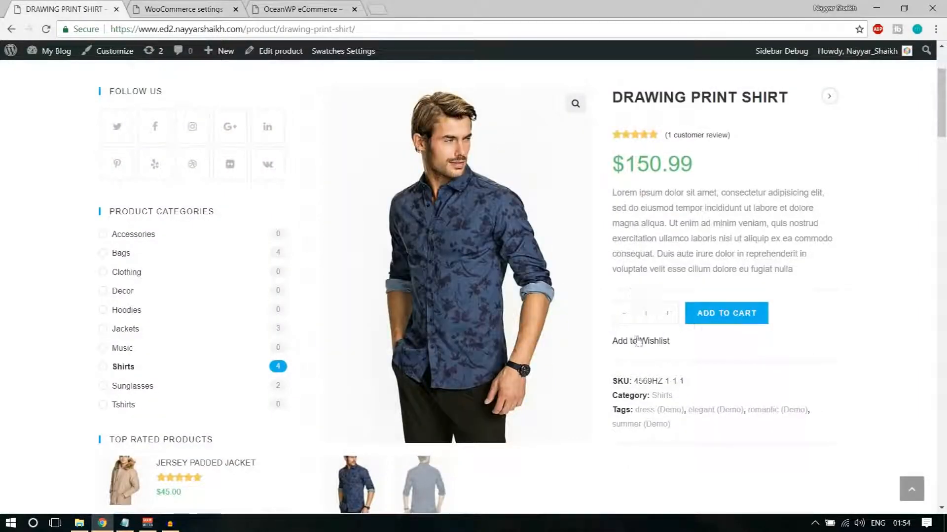
pyautogui.moveTo(612, 287); pyautogui.dragTo(615, 267)
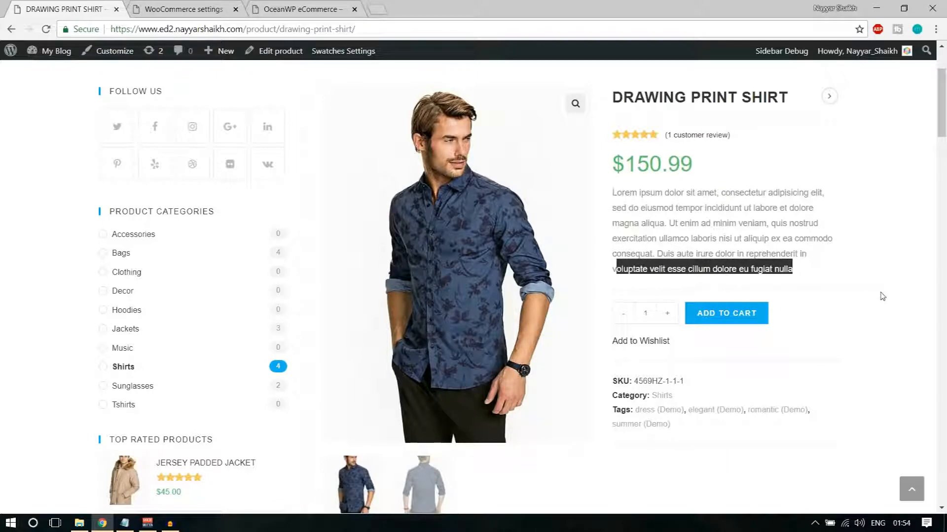
pyautogui.click(754, 258)
pyautogui.moveTo(611, 267); pyautogui.dragTo(793, 276)
pyautogui.click(793, 276)
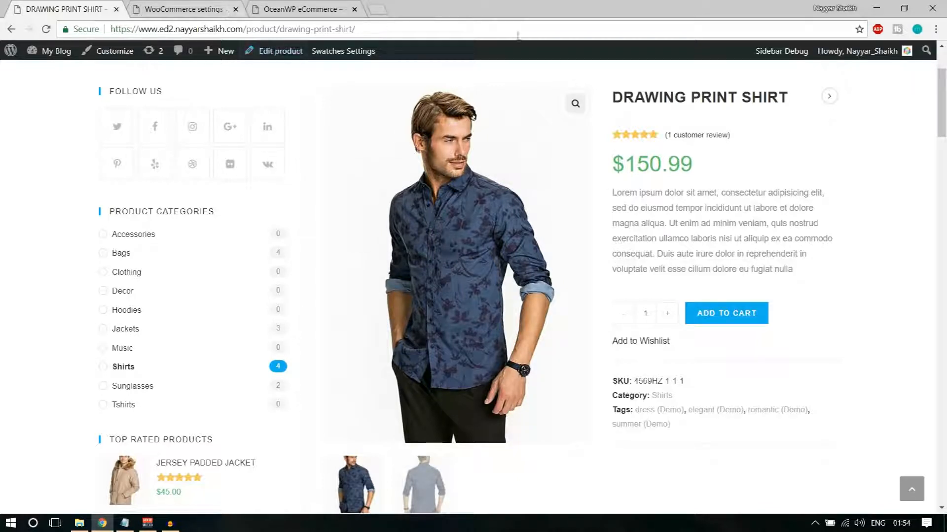
pyautogui.click(203, 4)
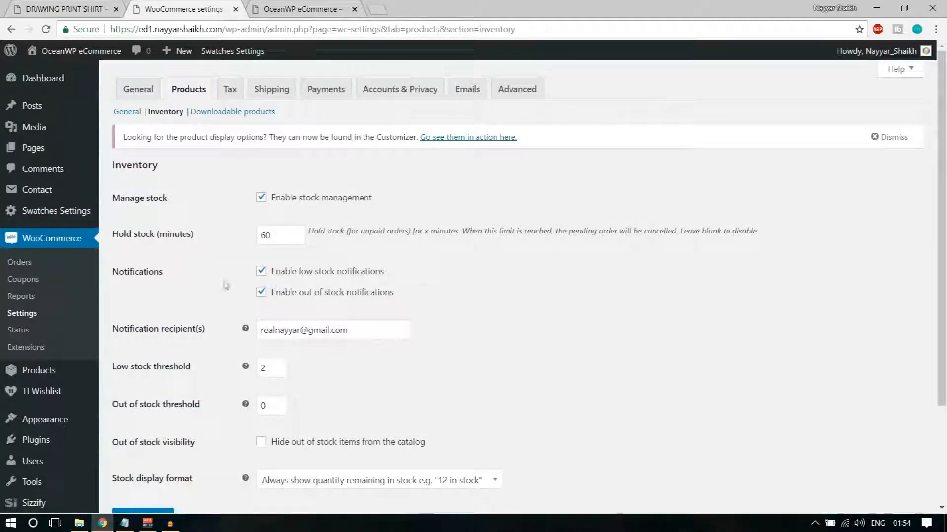
# Review the low stock and out of stock notifications and the notification recipient field
pyautogui.moveTo(110, 272); pyautogui.dragTo(181, 272)
pyautogui.click(245, 276)
pyautogui.moveTo(282, 277); pyautogui.dragTo(370, 275)
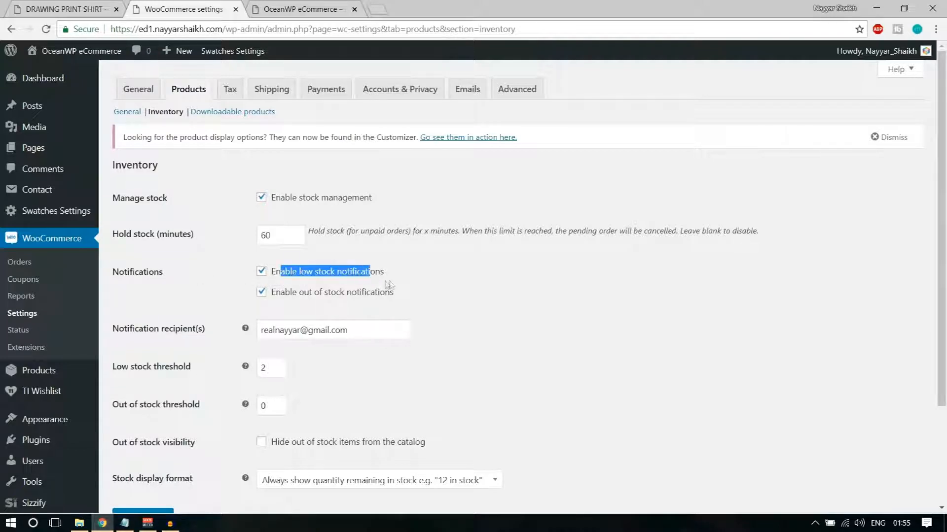
pyautogui.moveTo(299, 294); pyautogui.dragTo(376, 295)
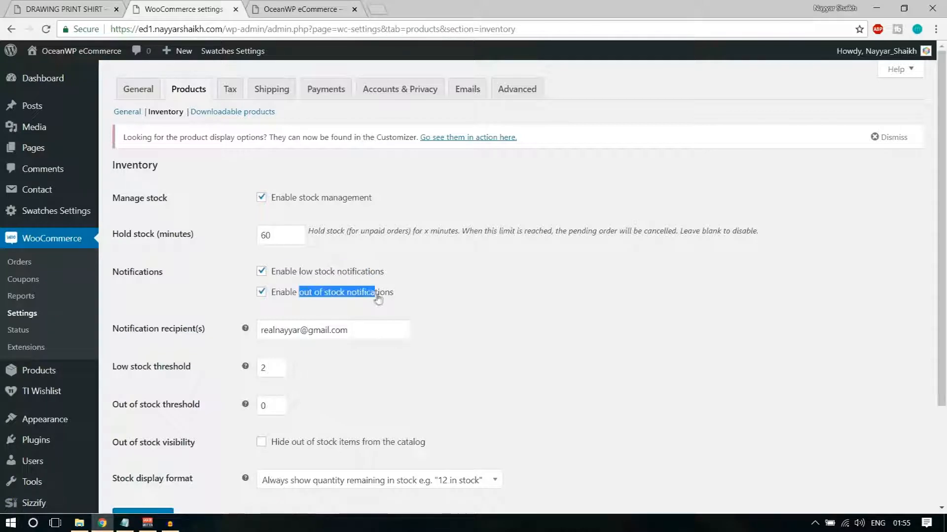
pyautogui.click(389, 298)
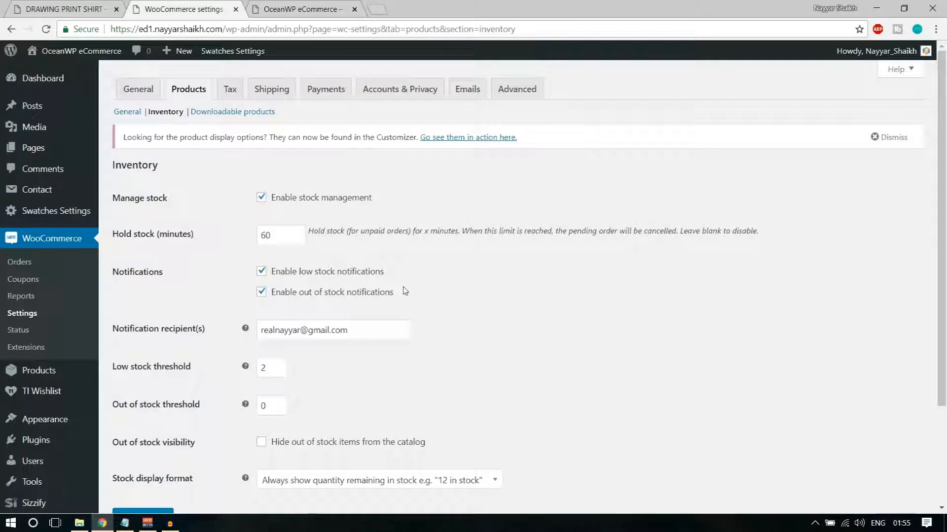
pyautogui.moveTo(356, 334); pyautogui.dragTo(259, 332)
pyautogui.click(501, 324)
# Check the low stock threshold 2 and out-of-stock threshold 0, then save the inventory settings
pyautogui.scroll(-3, 621, 351)
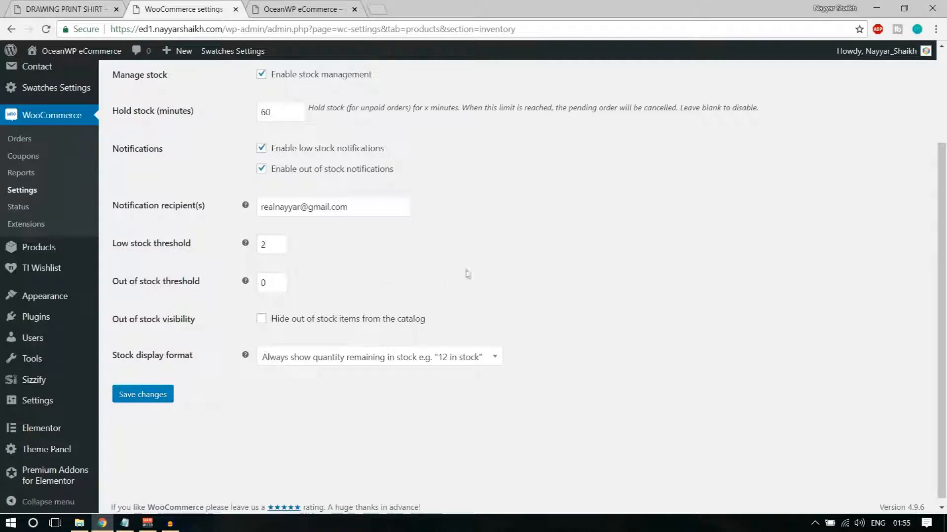
pyautogui.moveTo(266, 246); pyautogui.dragTo(254, 248)
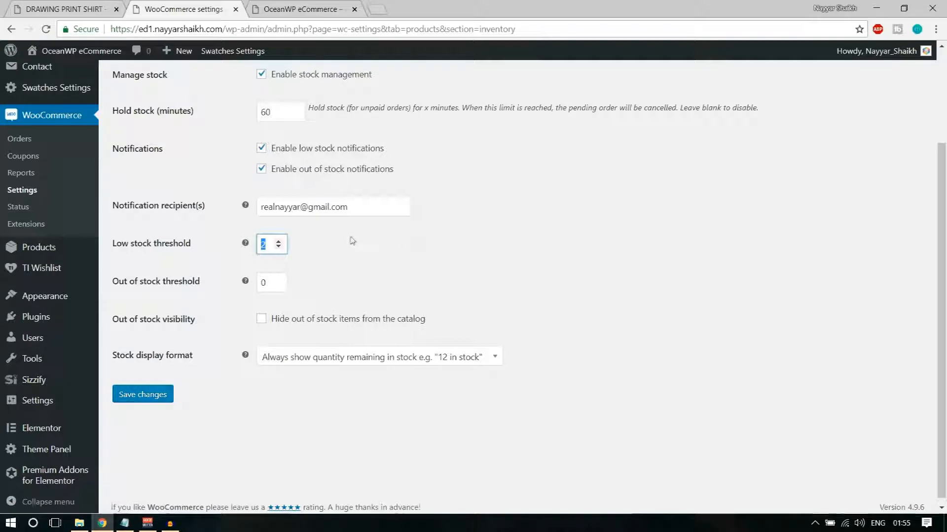
pyautogui.scroll(2, 408, 250)
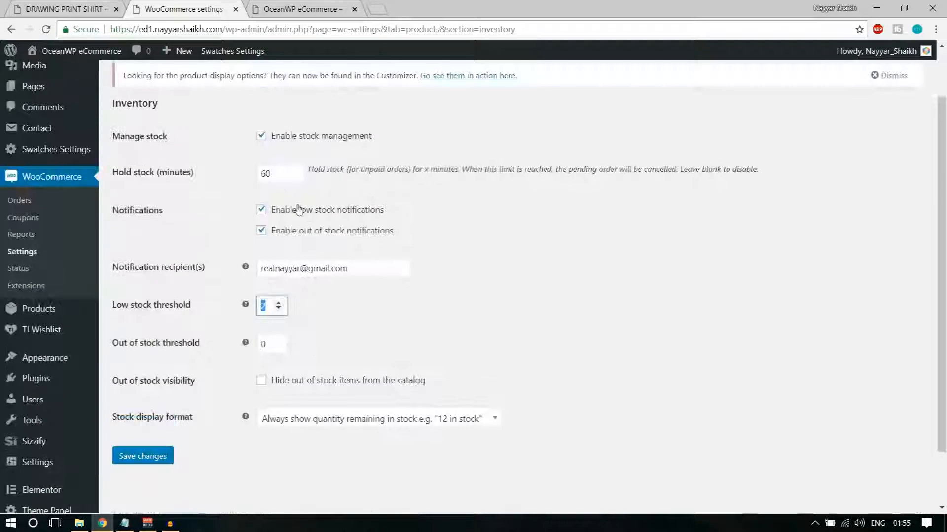
pyautogui.moveTo(351, 272); pyautogui.dragTo(242, 275)
pyautogui.click(241, 274)
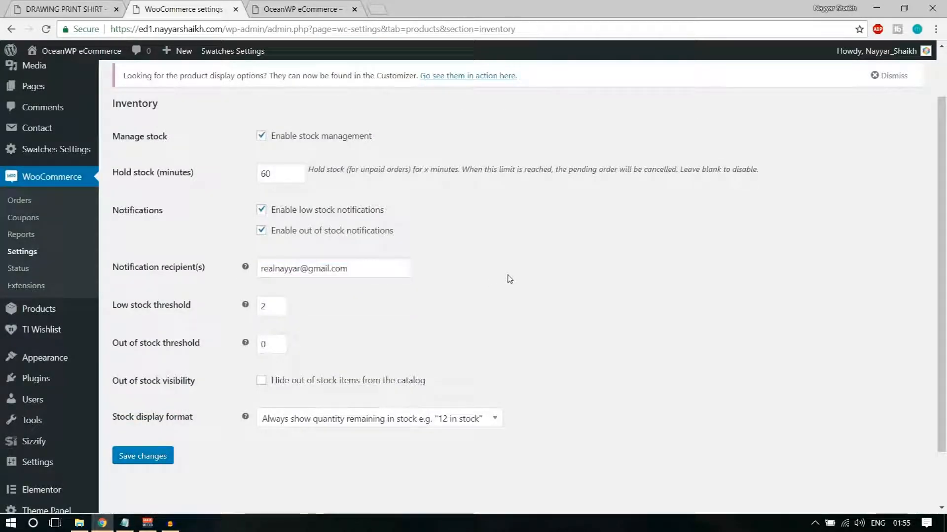
pyautogui.moveTo(265, 344); pyautogui.dragTo(256, 350)
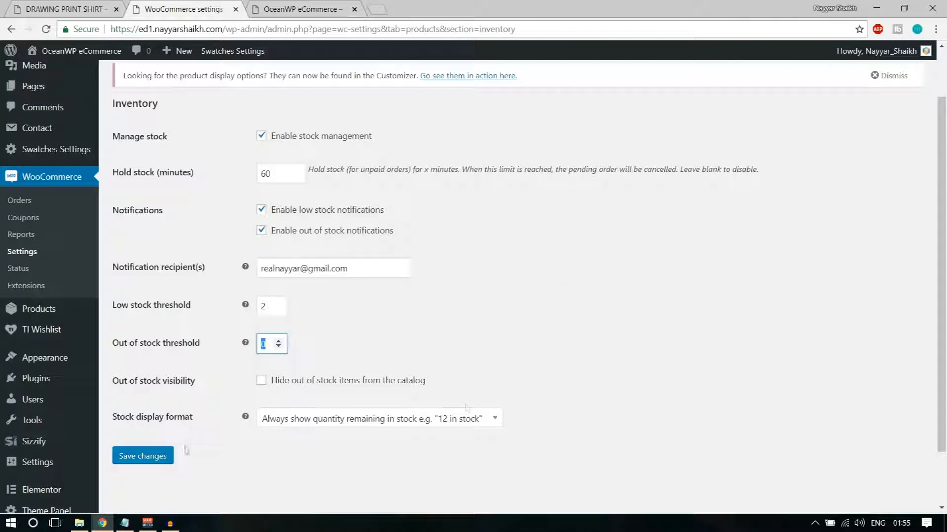
pyautogui.click(144, 455)
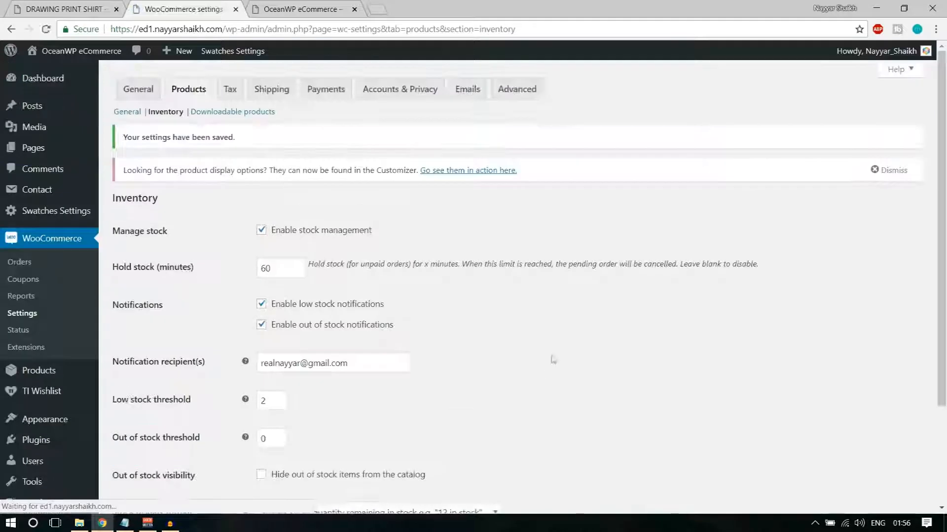
# Go to the Tax settings and review the 'prices entered exclusive of tax' option
pyautogui.click(237, 99)
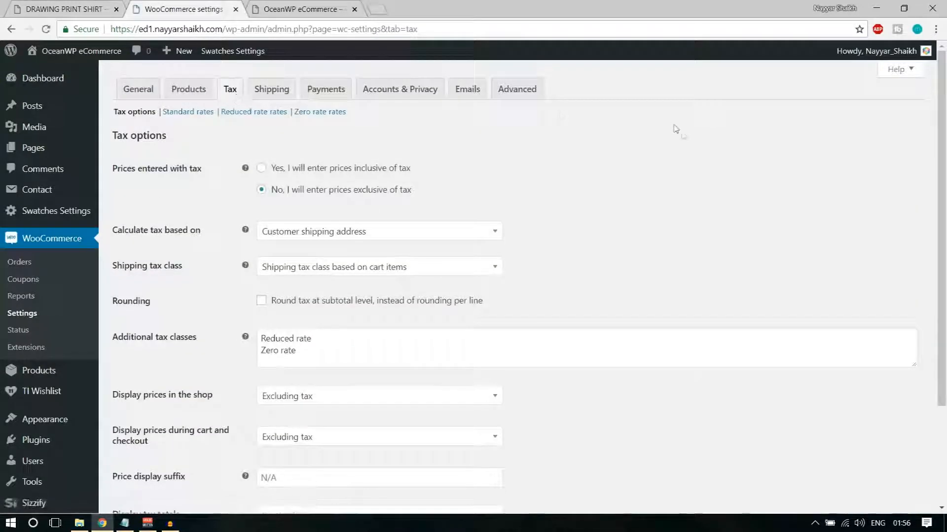
pyautogui.moveTo(118, 168); pyautogui.dragTo(202, 175)
pyautogui.click(201, 174)
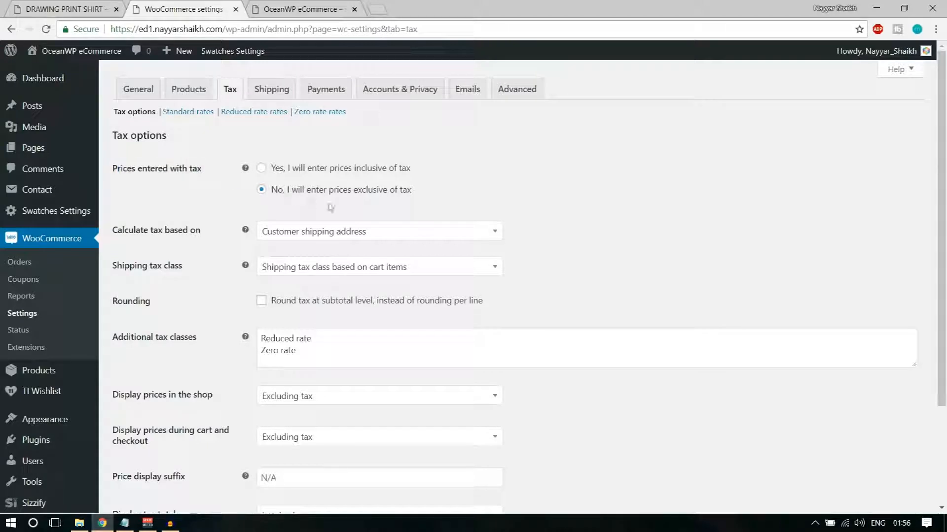
pyautogui.moveTo(420, 192); pyautogui.dragTo(265, 187)
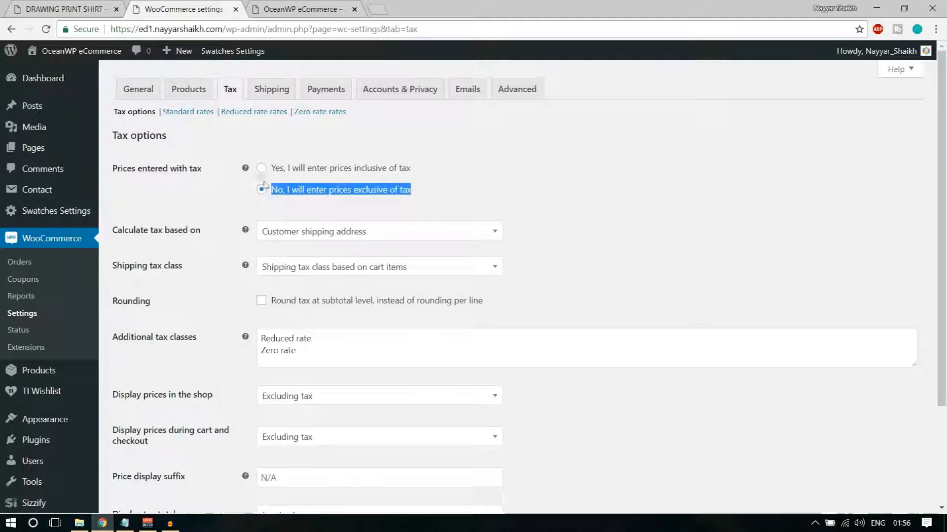
# Check the Drawing Print Shirt's $150.99 price as an example, then return to tax settings
pyautogui.click(101, 7)
pyautogui.moveTo(680, 170); pyautogui.dragTo(616, 170)
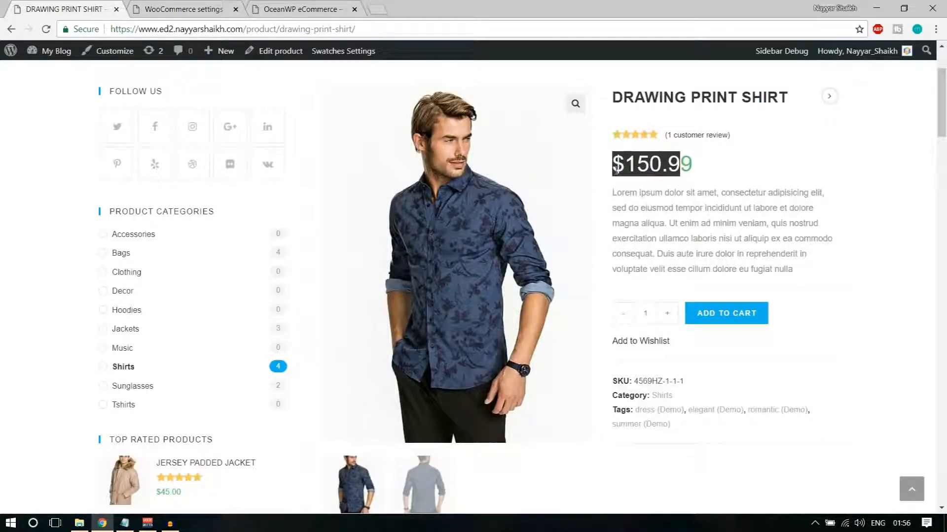
pyautogui.click(655, 170)
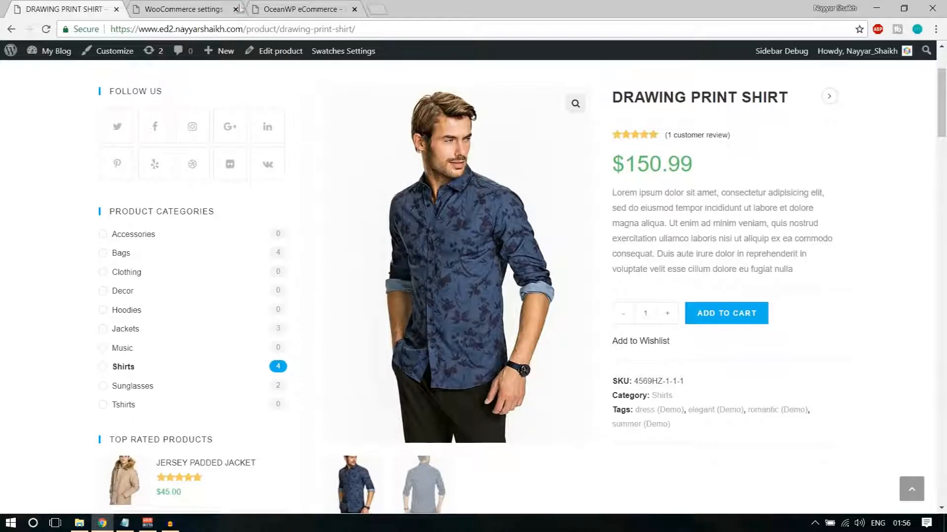
pyautogui.click(224, 9)
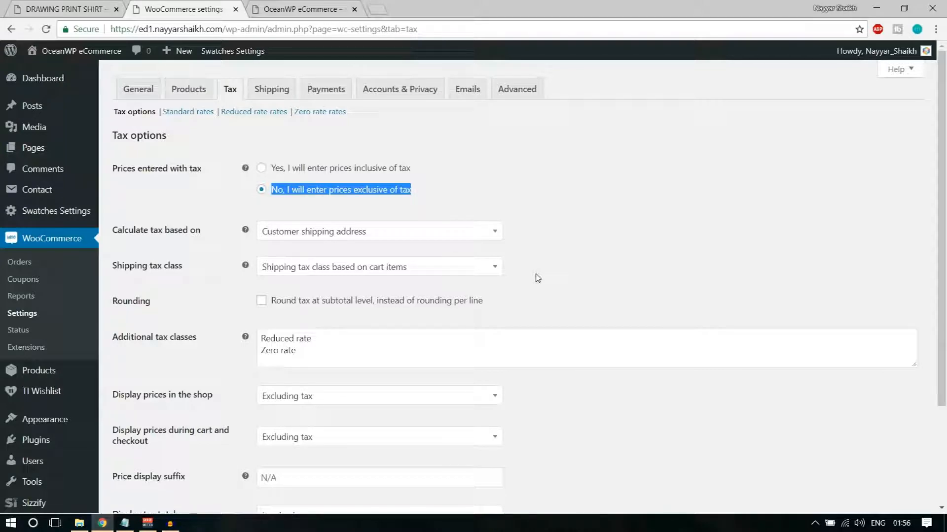
# Keep tax calculated based on the customer shipping address
pyautogui.click(400, 235)
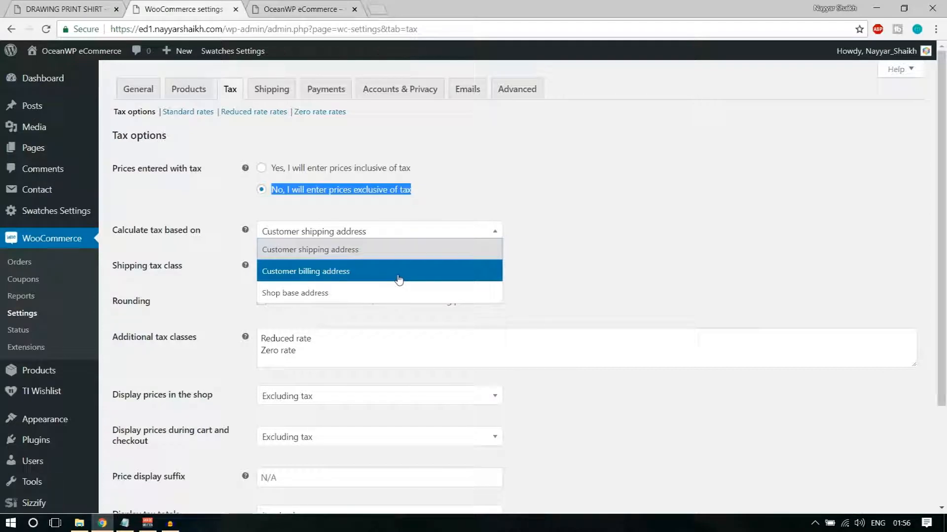
pyautogui.click(391, 250)
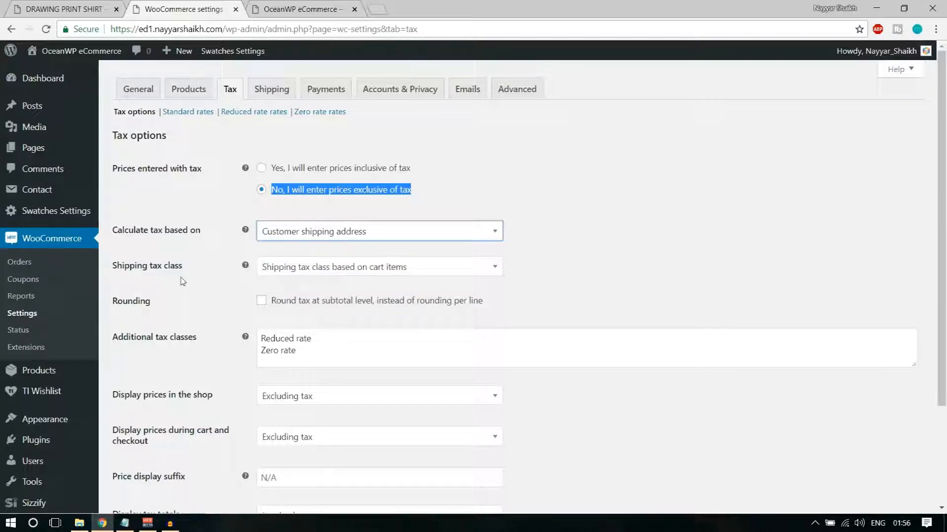
pyautogui.click(375, 270)
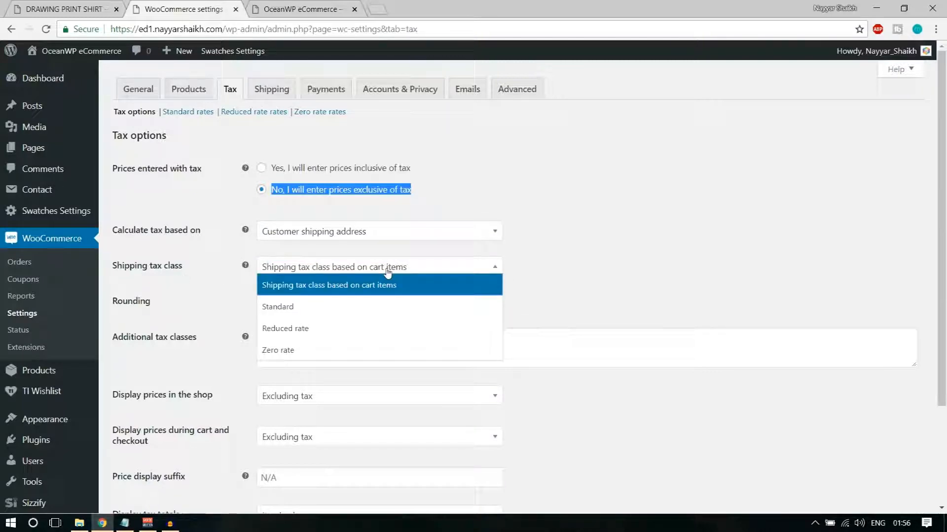
pyautogui.click(387, 269)
pyautogui.click(627, 272)
# Keep the shipping tax class based on cart items and review the Reduced rate and Zero rate classes
pyautogui.scroll(-1, 628, 273)
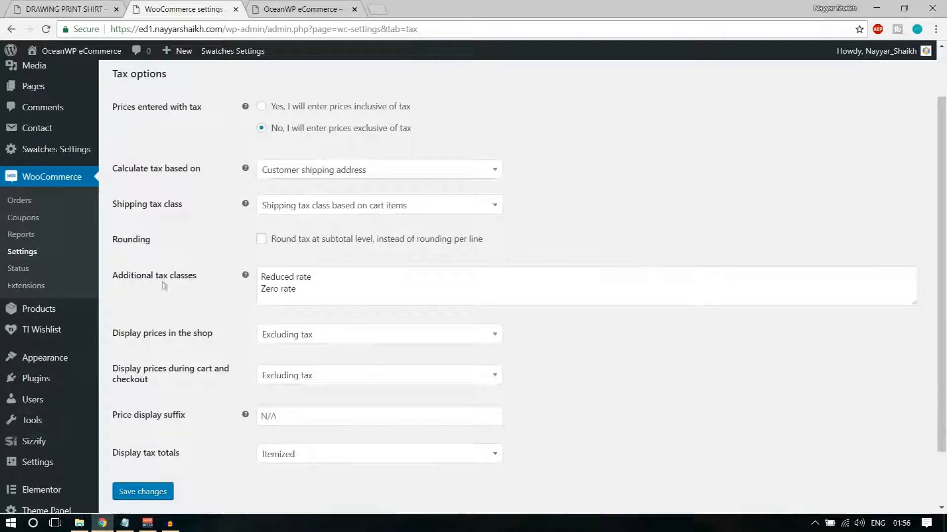
pyautogui.moveTo(116, 280); pyautogui.dragTo(205, 280)
pyautogui.doubleClick(358, 210)
pyautogui.click(359, 210)
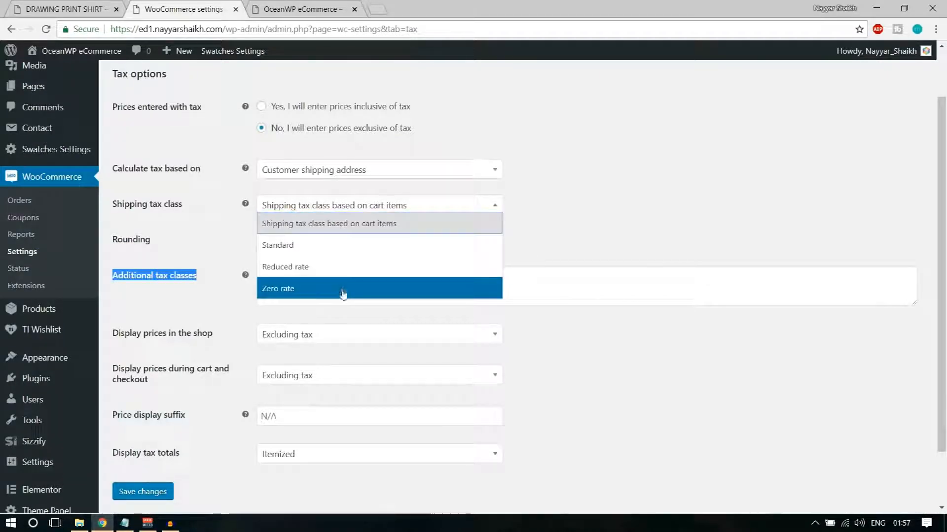
pyautogui.click(476, 222)
pyautogui.click(349, 209)
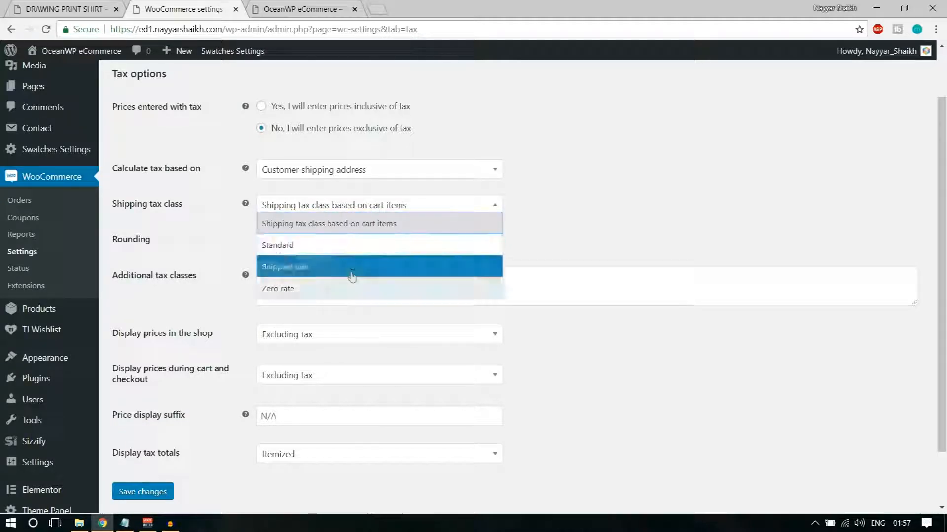
pyautogui.click(340, 223)
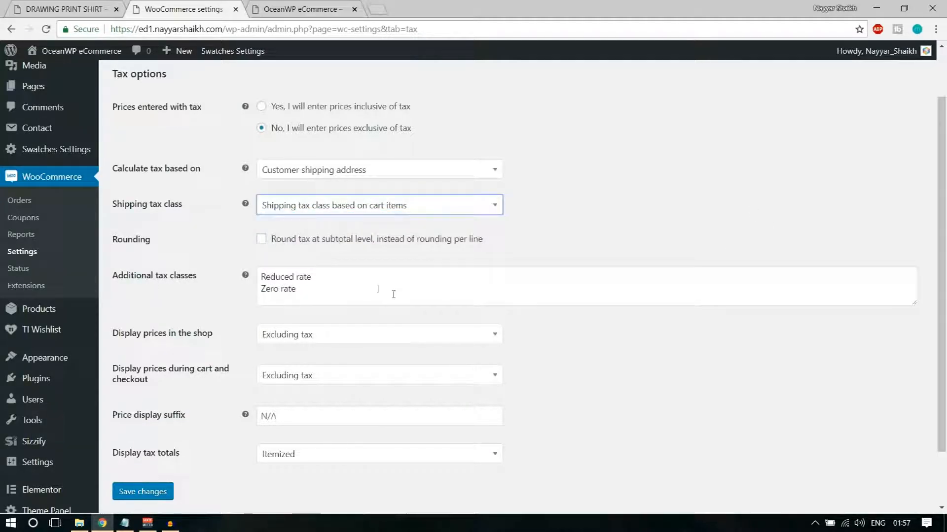
pyautogui.moveTo(324, 275); pyautogui.dragTo(206, 280)
pyautogui.moveTo(370, 293); pyautogui.dragTo(169, 294)
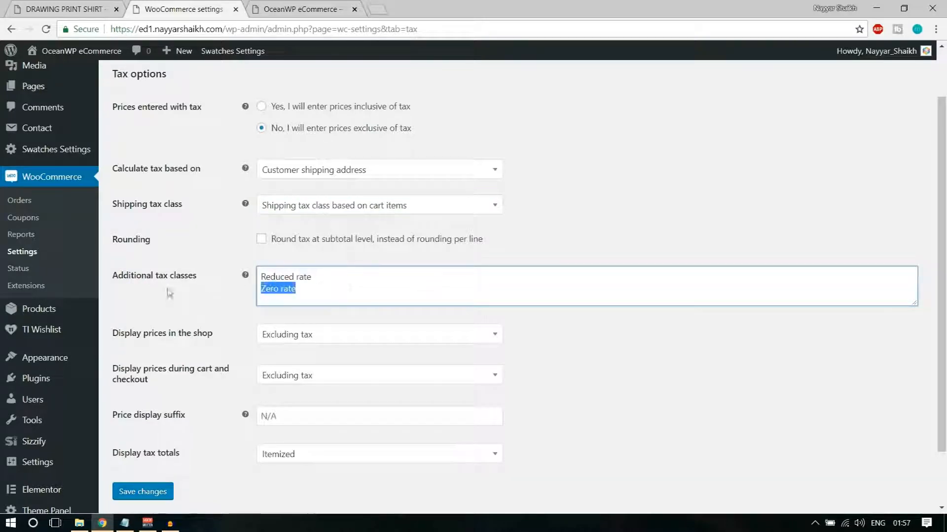
pyautogui.click(347, 297)
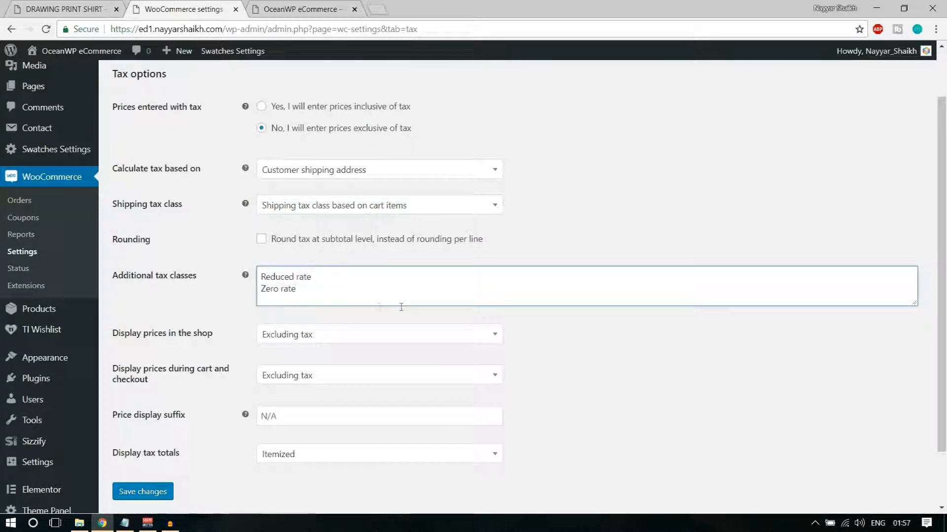
# Review the shop price display setting and save the tax options
pyautogui.scroll(-2, 666, 331)
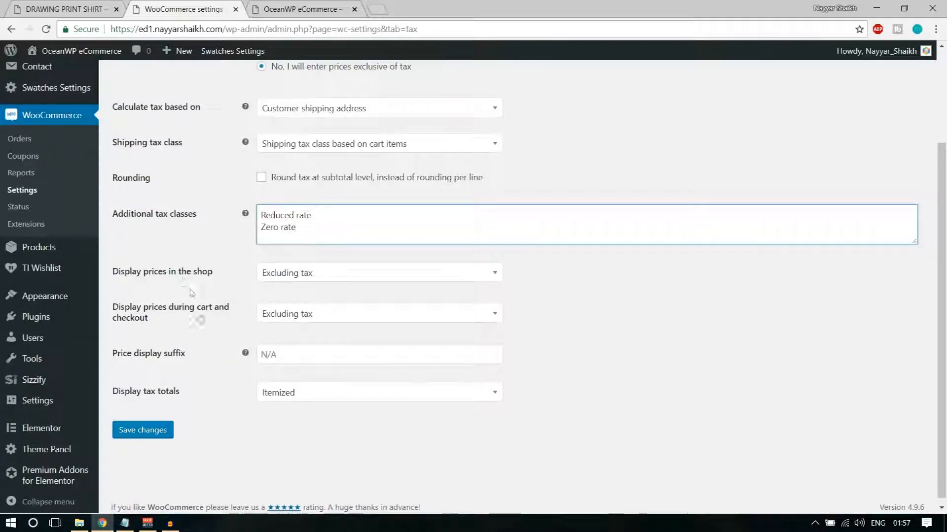
pyautogui.moveTo(131, 277); pyautogui.dragTo(228, 275)
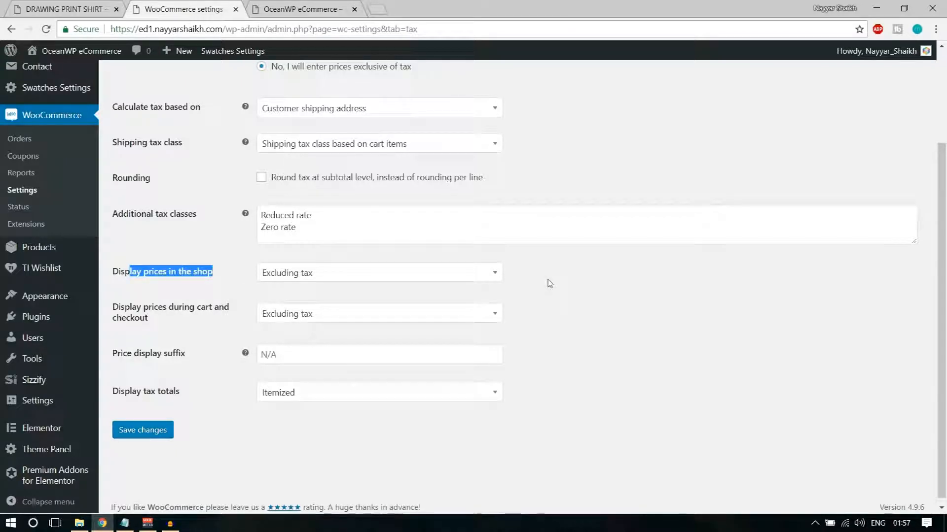
pyautogui.click(163, 432)
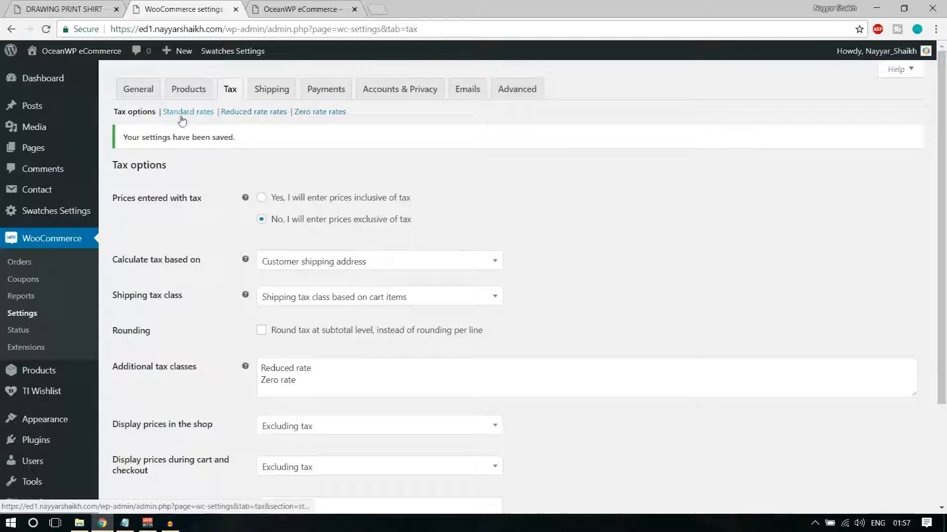
pyautogui.scroll(-1, 445, 262)
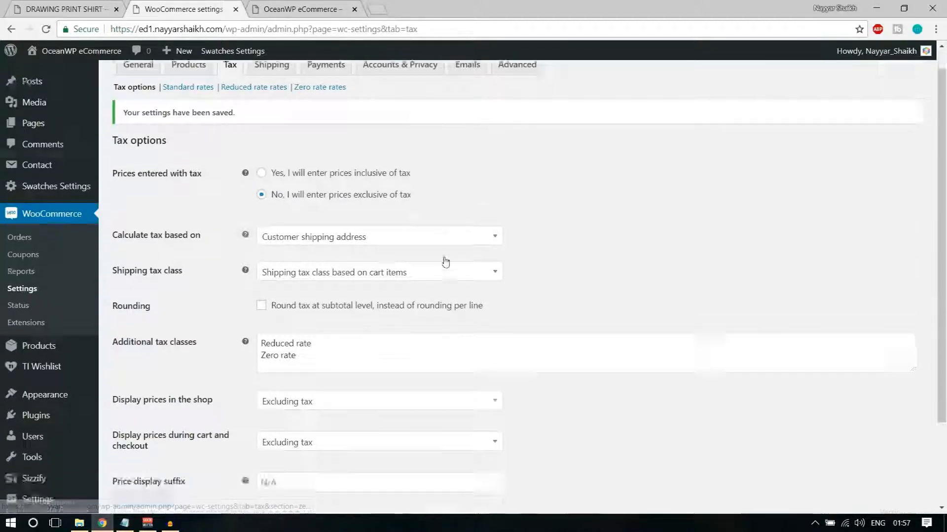
pyautogui.scroll(-2, 445, 262)
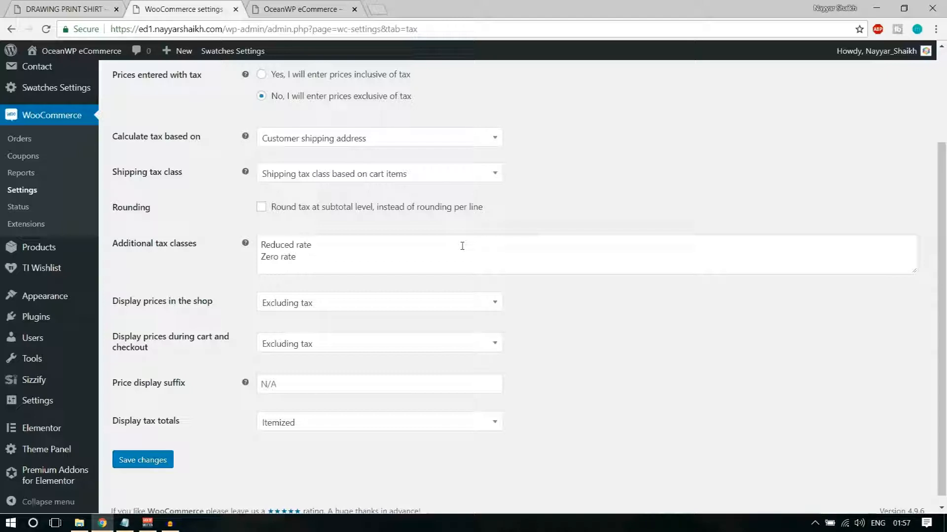
# Append GST on a new line after Zero rate in Additional tax classes and save
pyautogui.click(322, 256)
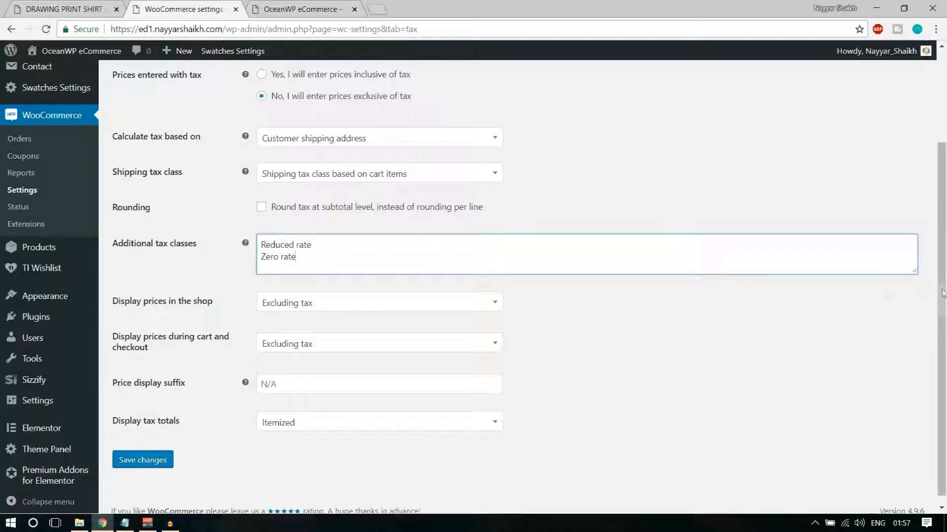
pyautogui.moveTo(914, 272); pyautogui.dragTo(914, 312)
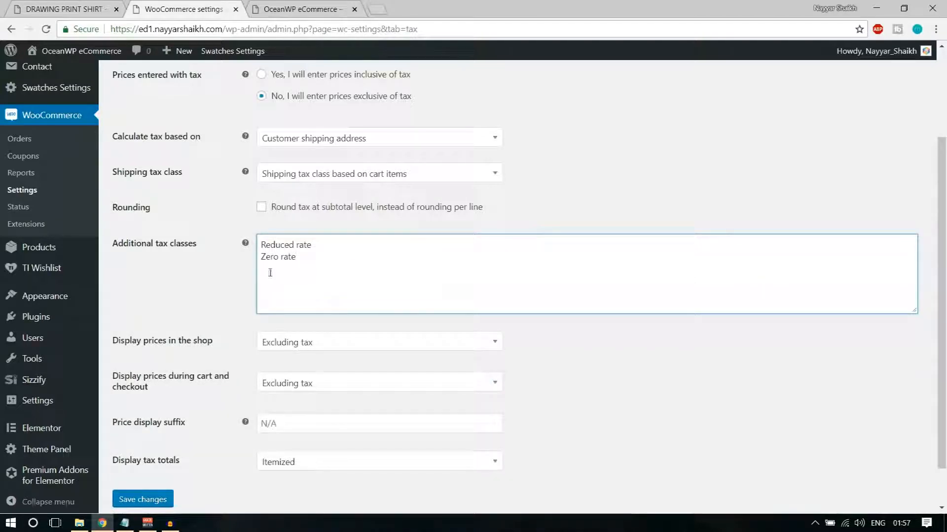
pyautogui.press('Return')
pyautogui.write('GST')
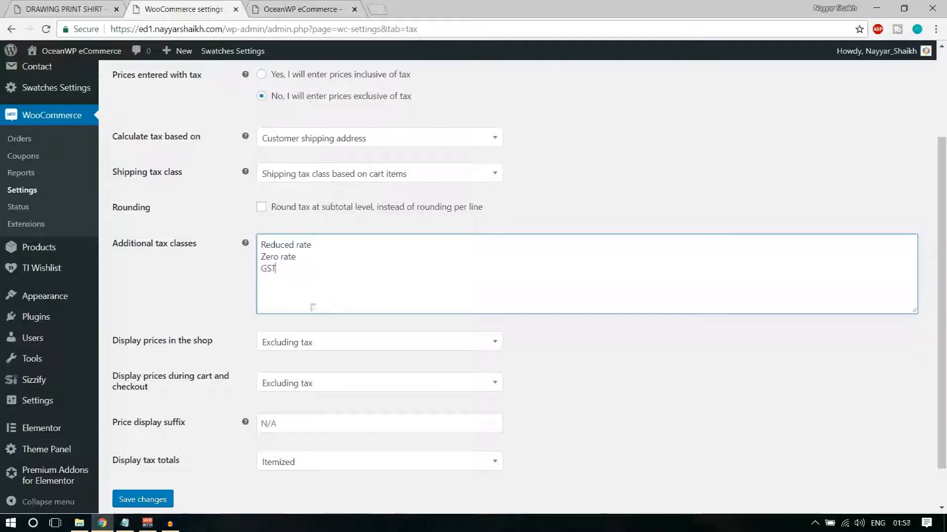
pyautogui.scroll(-1, 392, 324)
pyautogui.click(150, 450)
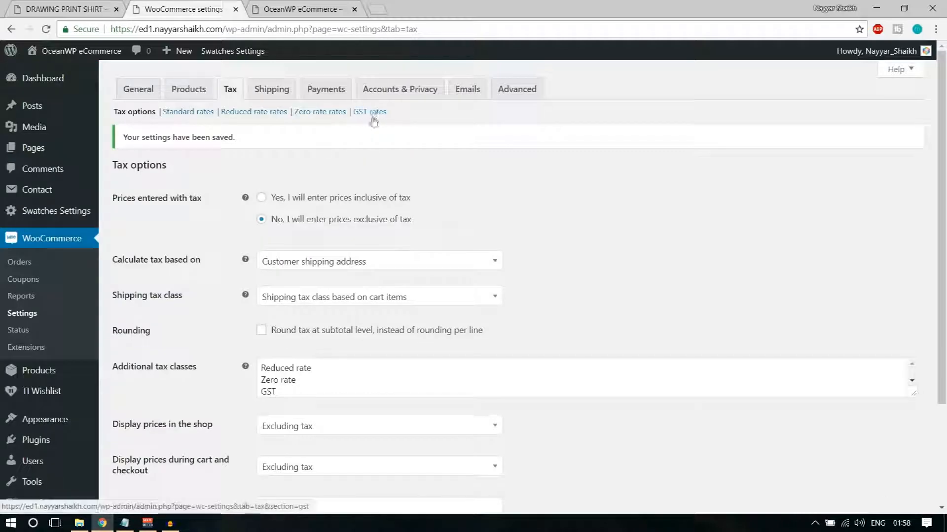
# Open the GST rates section and insert a new rate row with country code IN
pyautogui.click(375, 114)
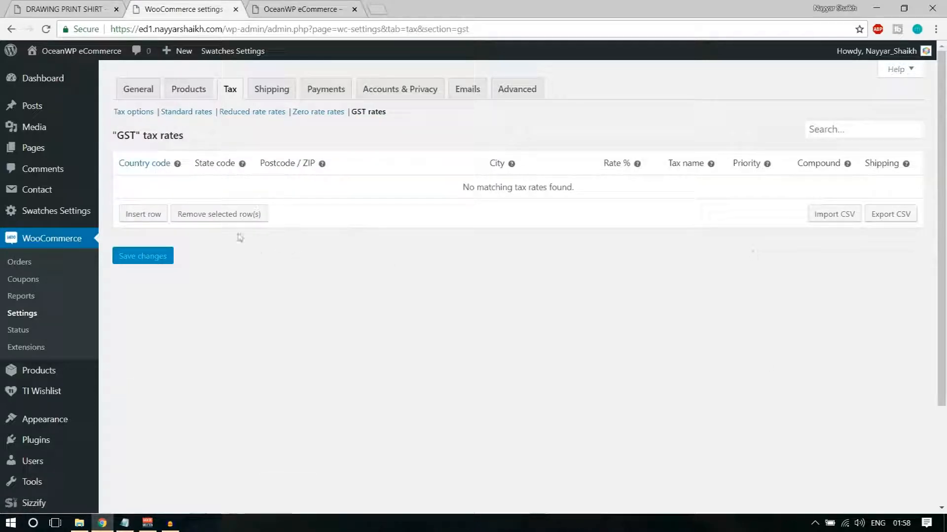
pyautogui.click(152, 218)
pyautogui.click(144, 187)
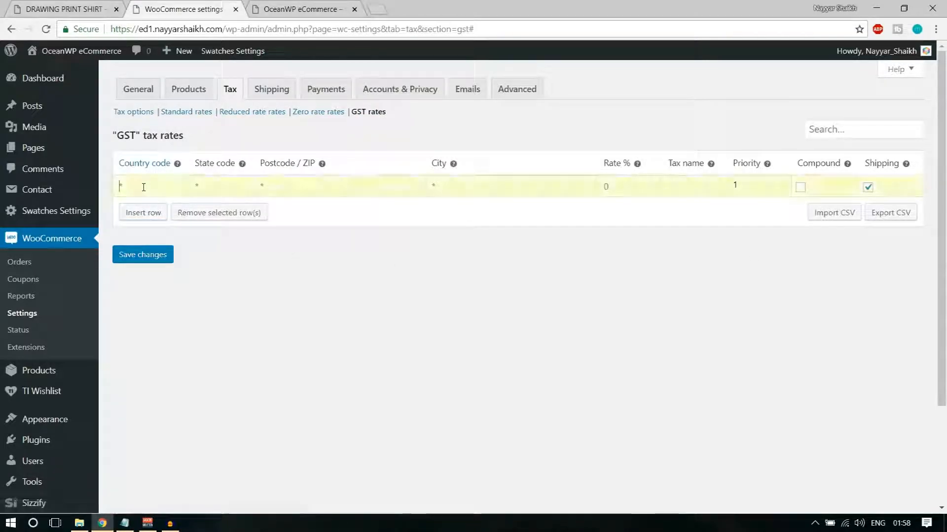
pyautogui.write('IN')
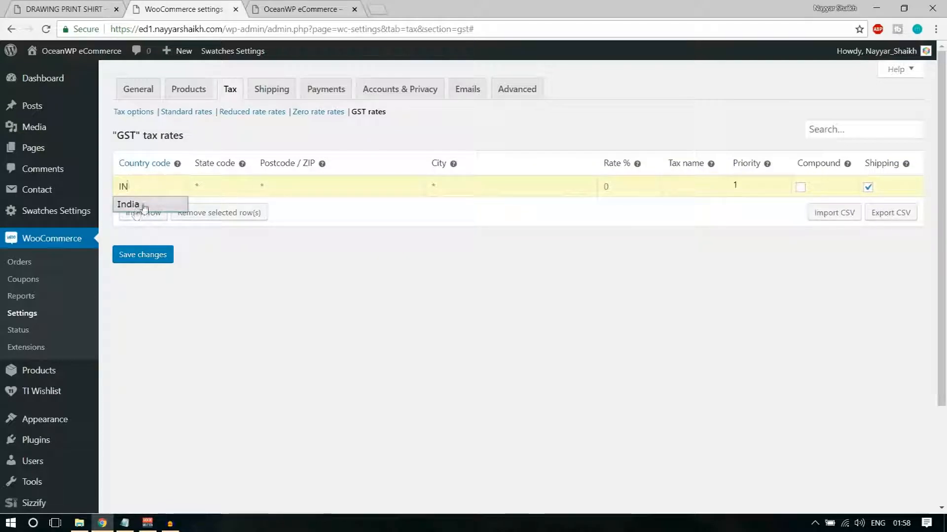
pyautogui.click(134, 205)
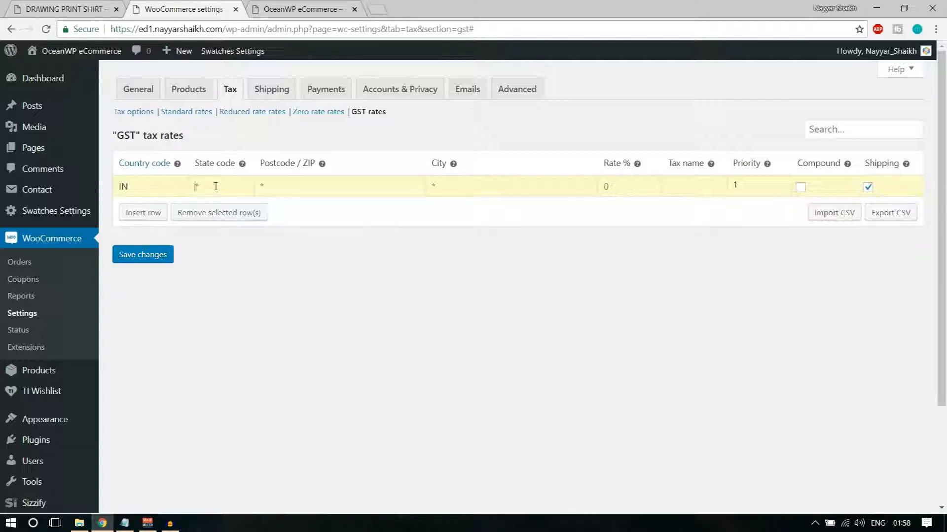
pyautogui.press('Tab')
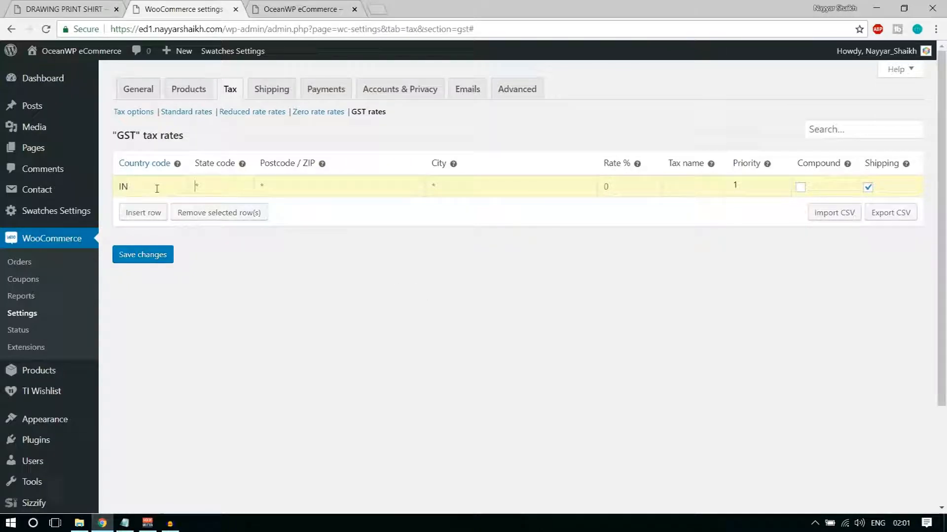
# Give the first GST rate row a 10% rate named CGST
pyautogui.click(141, 185)
pyautogui.click(627, 186)
pyautogui.write('10')
pyautogui.click(688, 188)
pyautogui.write('CGST')
# Add a second GST row for country IN, state MH, rate 10, named SGST
pyautogui.click(143, 215)
pyautogui.click(160, 215)
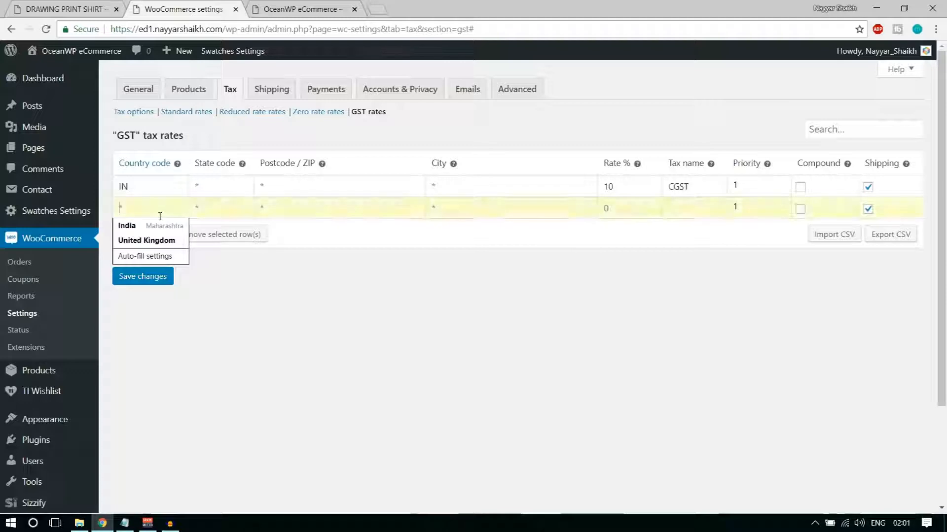
pyautogui.write('IN')
pyautogui.press('Tab')
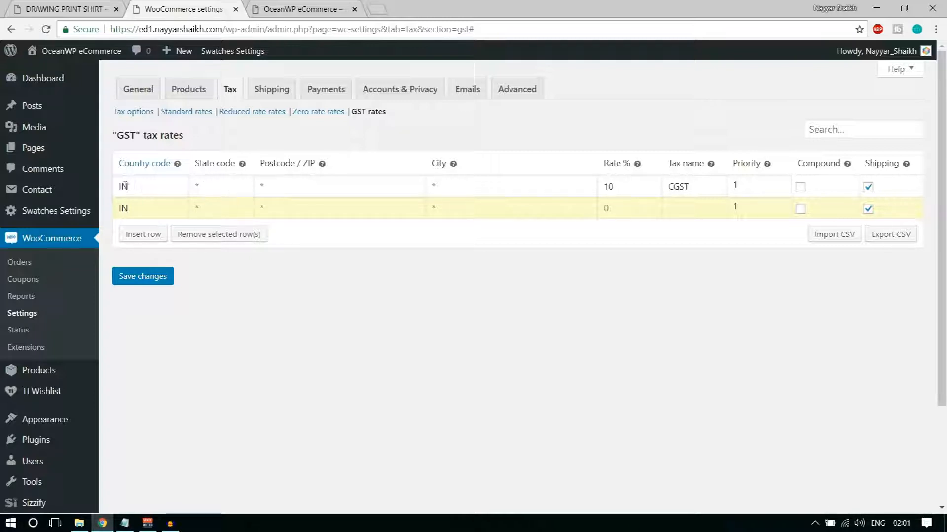
pyautogui.moveTo(122, 185); pyautogui.dragTo(132, 186)
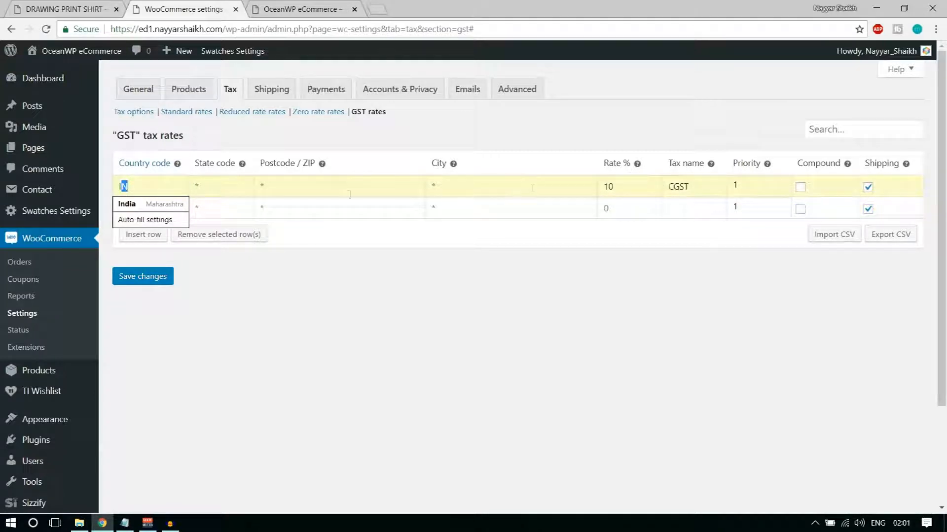
pyautogui.click(497, 323)
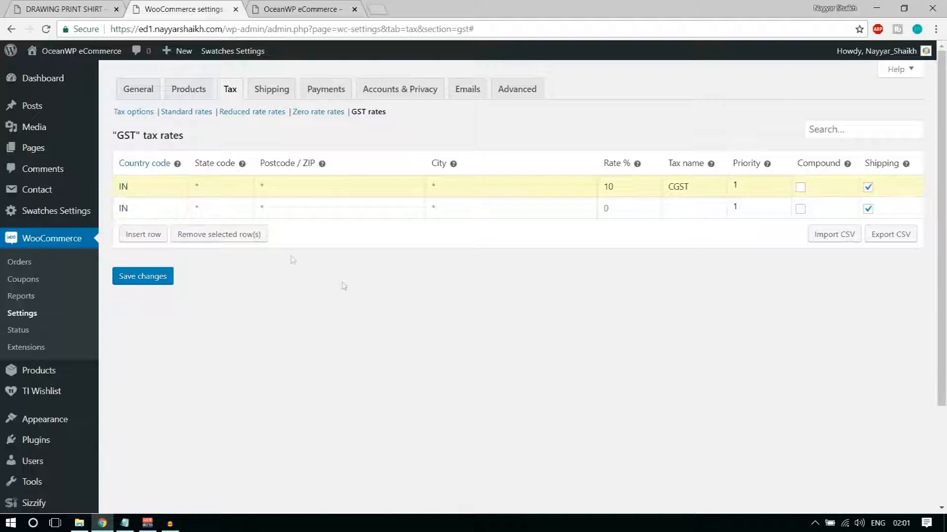
pyautogui.click(239, 214)
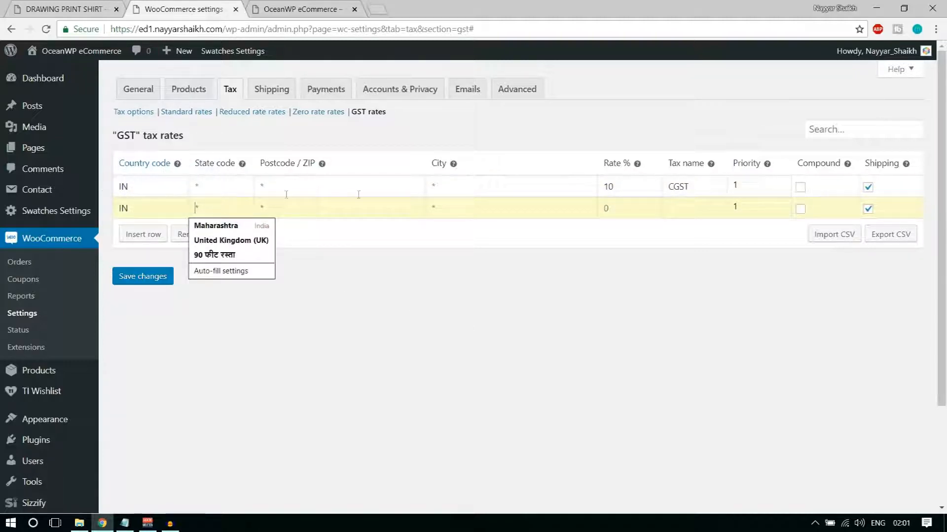
pyautogui.write('MH')
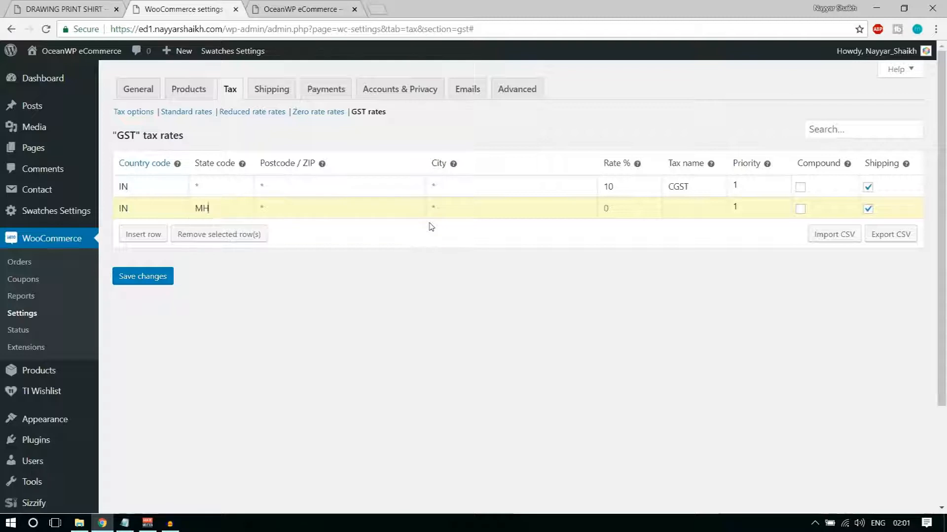
pyautogui.doubleClick(202, 209)
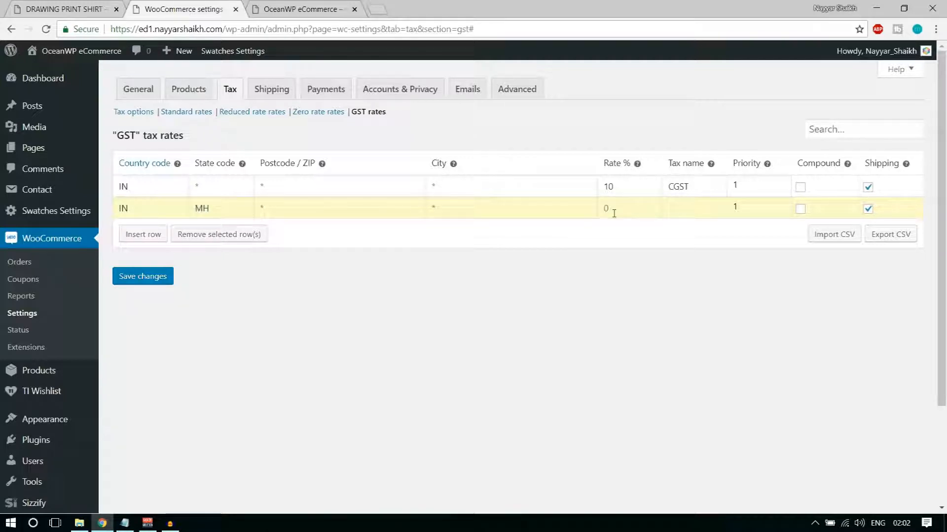
pyautogui.write('10')
pyautogui.press('Tab')
pyautogui.write('SGST')
# Mark both the CGST and SGST rates as compound and save the GST rates
pyautogui.click(800, 187)
pyautogui.click(800, 209)
pyautogui.click(147, 284)
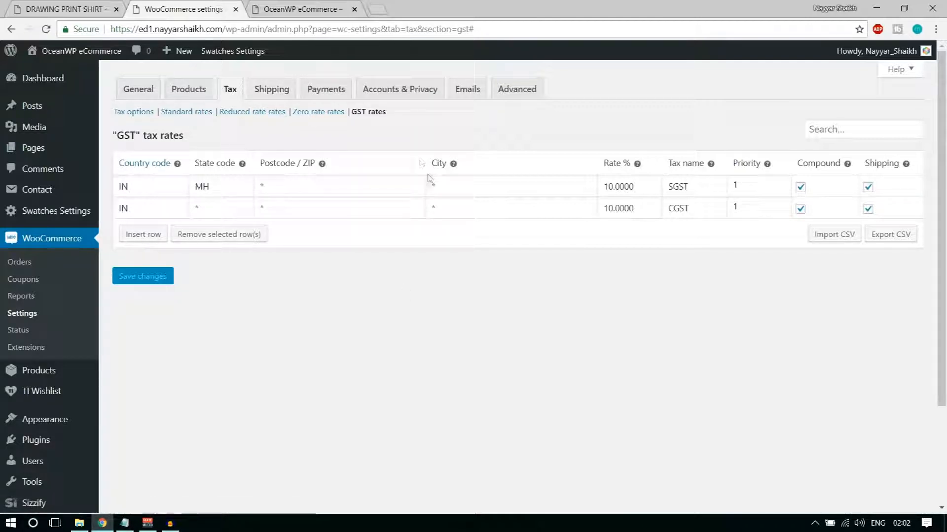
# Switch to the WooCommerce Shipping settings and look over the empty Shipping zones list
pyautogui.click(293, 97)
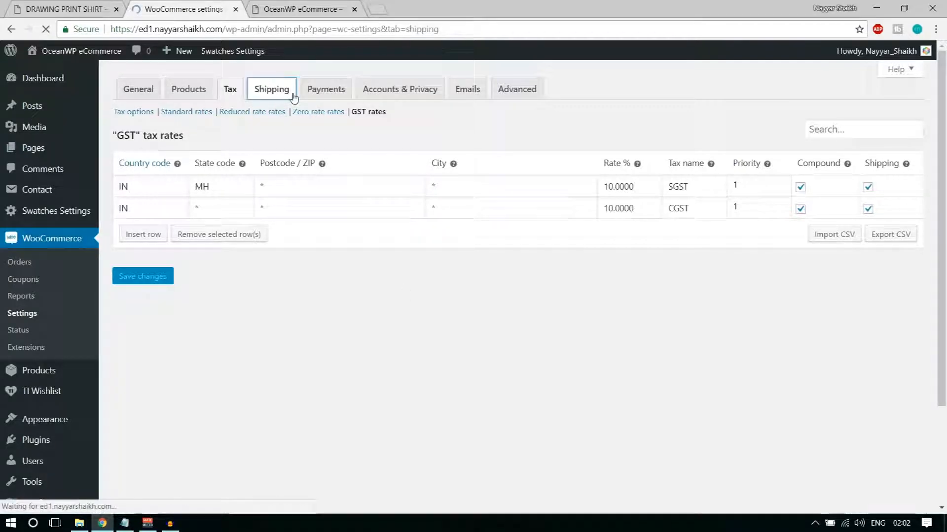
pyautogui.scroll(-5, 422, 381)
pyautogui.scroll(5, 423, 381)
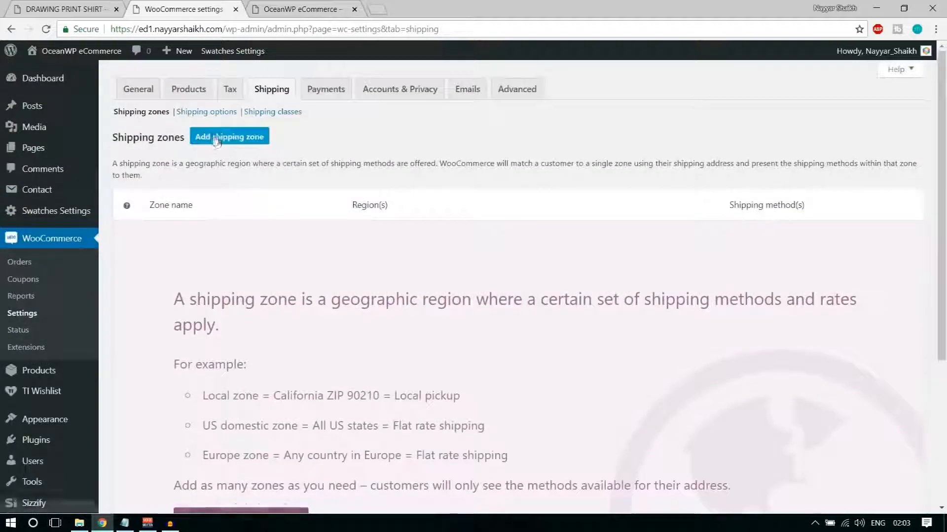
# Create and save a zone named Maharashtra with region Maharashtra, then start adding a shipping method
pyautogui.click(217, 142)
pyautogui.click(299, 175)
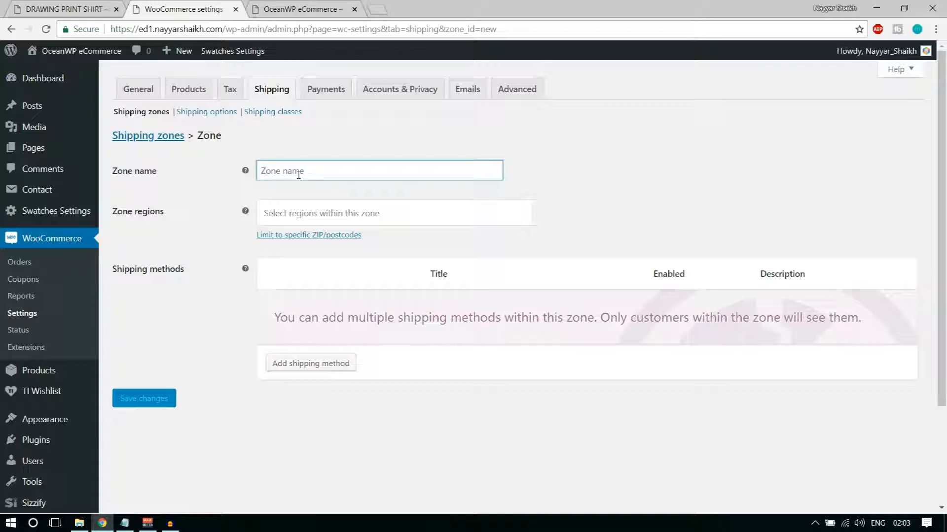
pyautogui.write('Mah')
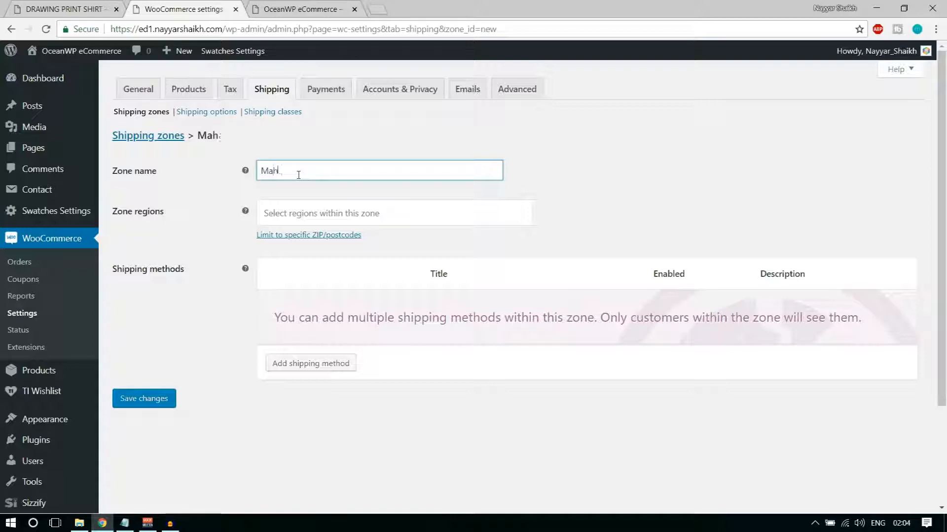
pyautogui.write('arashtra')
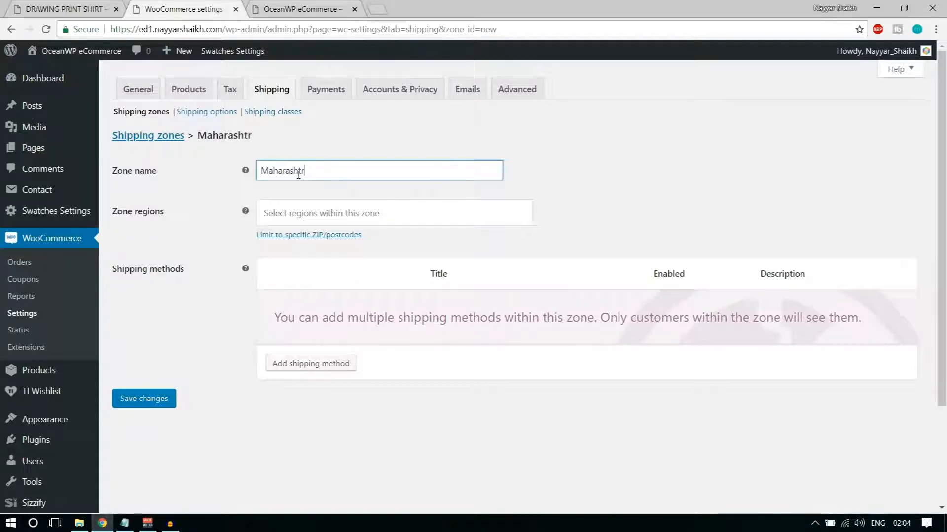
pyautogui.click(379, 214)
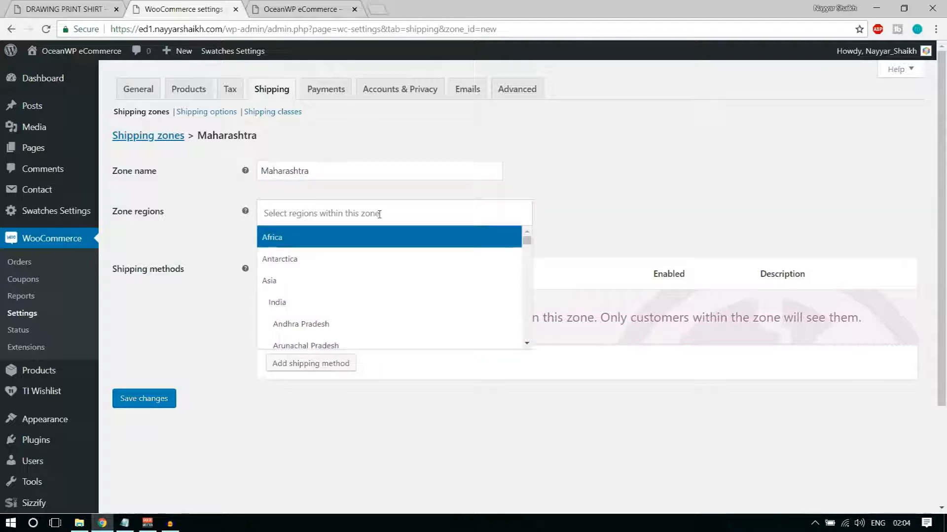
pyautogui.write('maha')
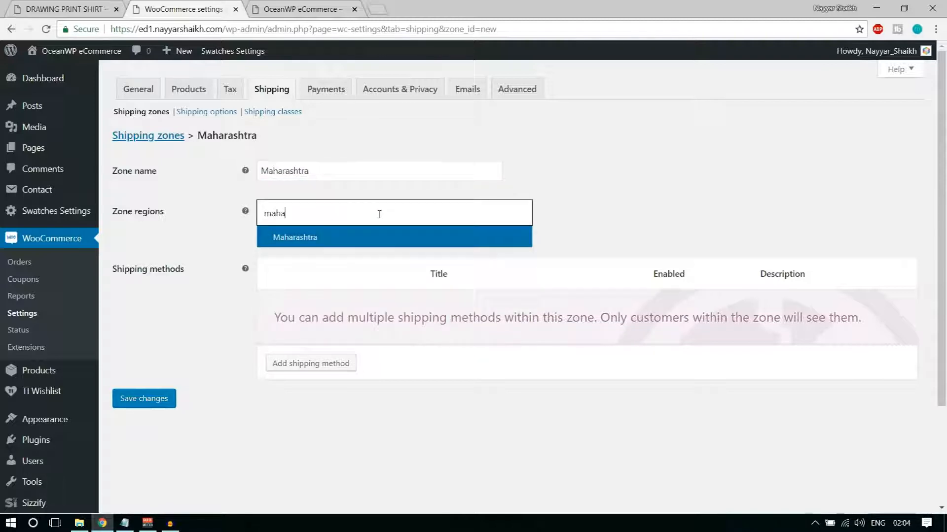
pyautogui.click(355, 247)
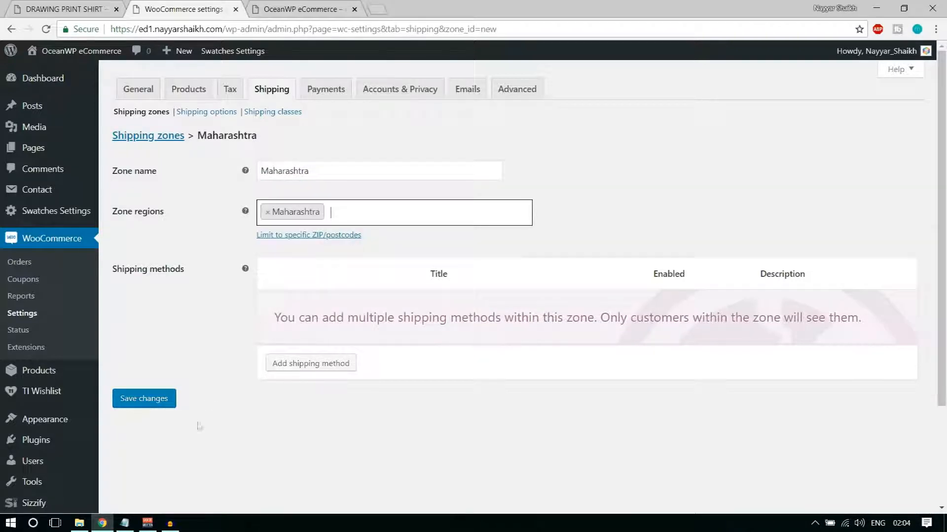
pyautogui.click(158, 397)
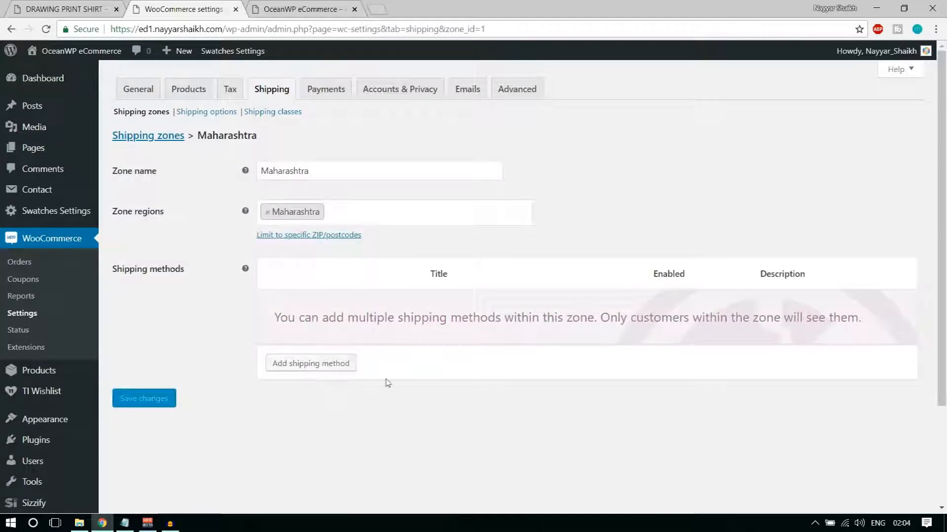
pyautogui.click(323, 373)
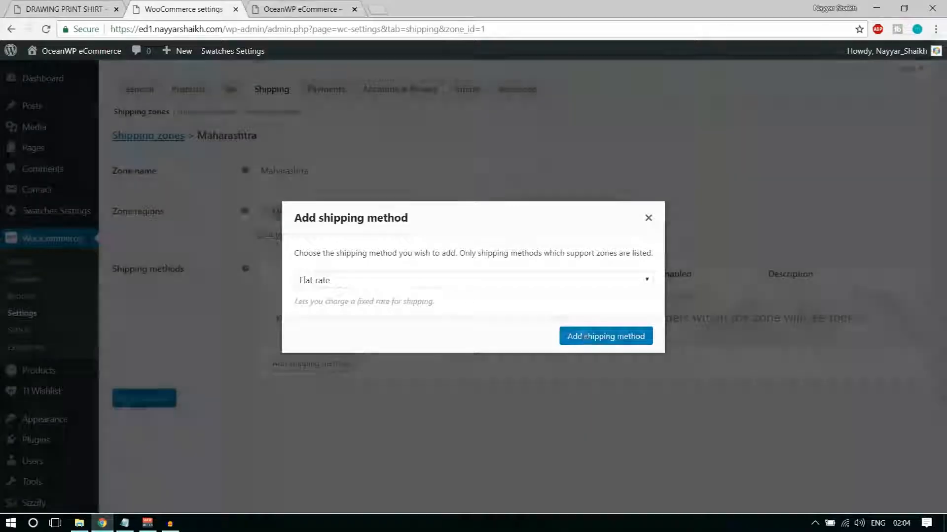
# Add Flat rate to the zone and replace its cost of 0 with 2.00 * [qty]
pyautogui.click(585, 336)
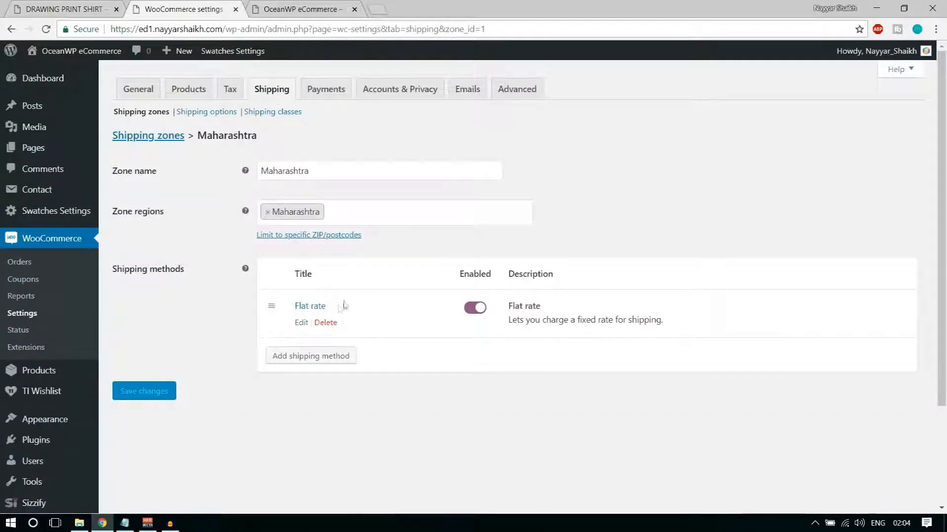
pyautogui.click(302, 323)
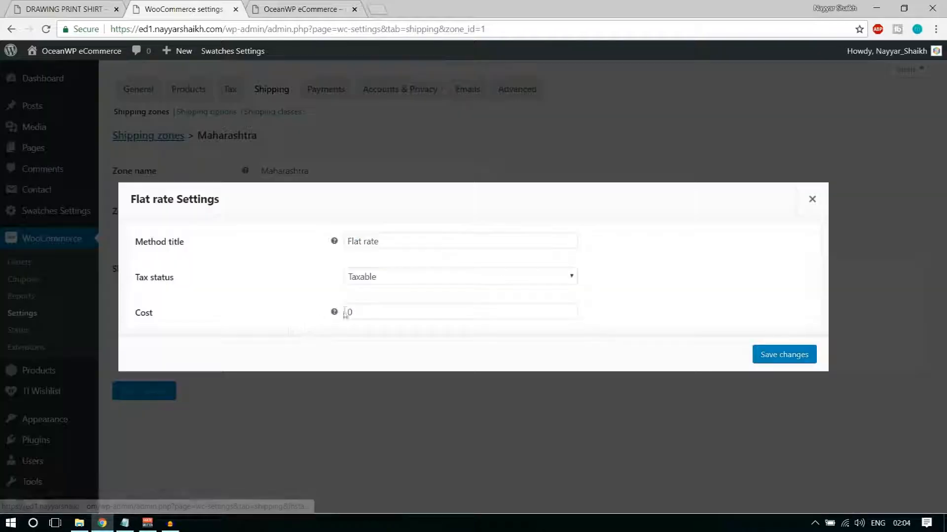
pyautogui.click(383, 312)
pyautogui.moveTo(347, 313); pyautogui.dragTo(521, 314)
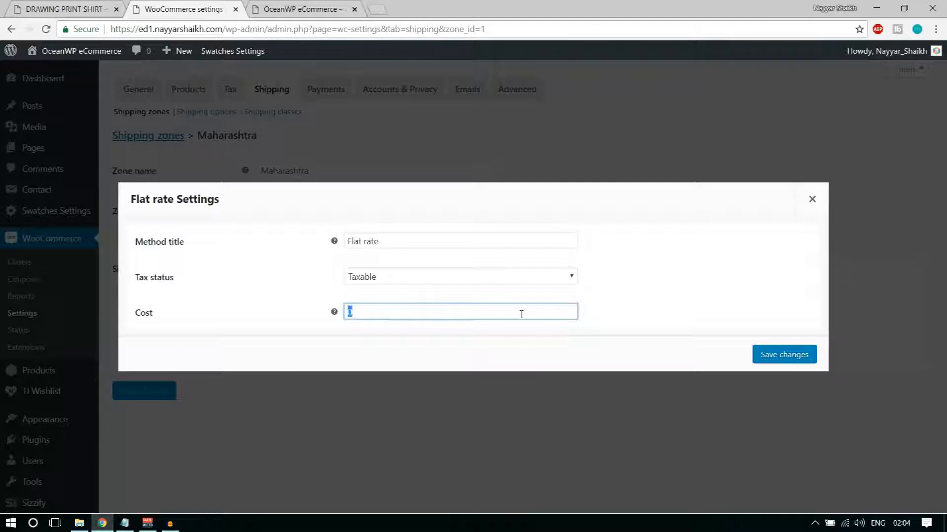
pyautogui.write('2')
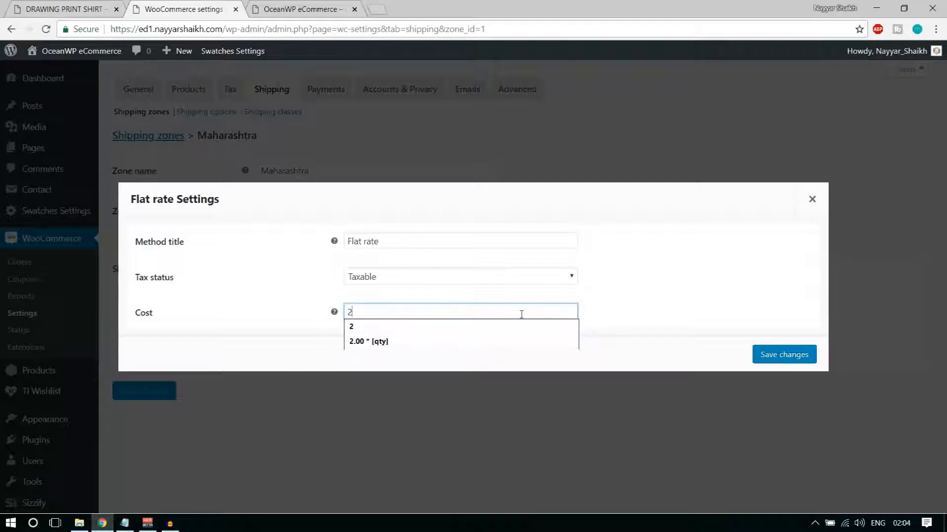
pyautogui.write('.00')
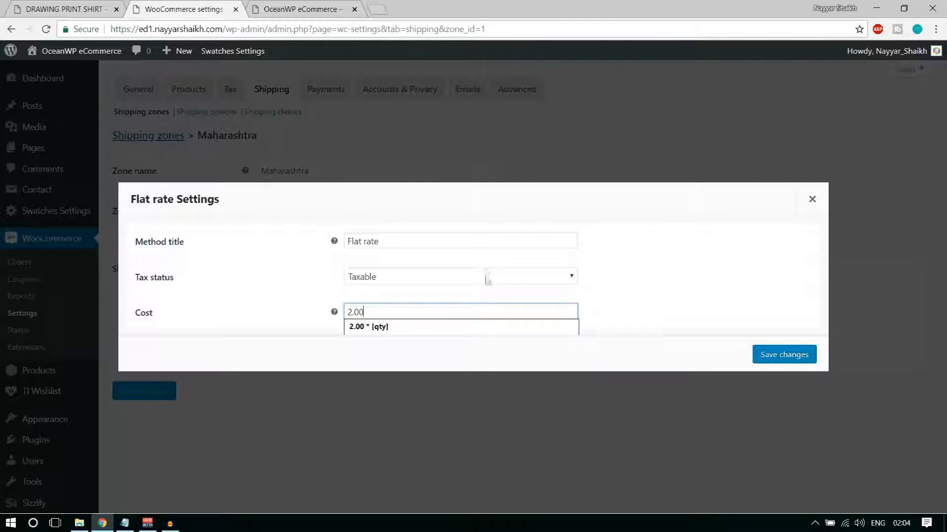
pyautogui.click(470, 328)
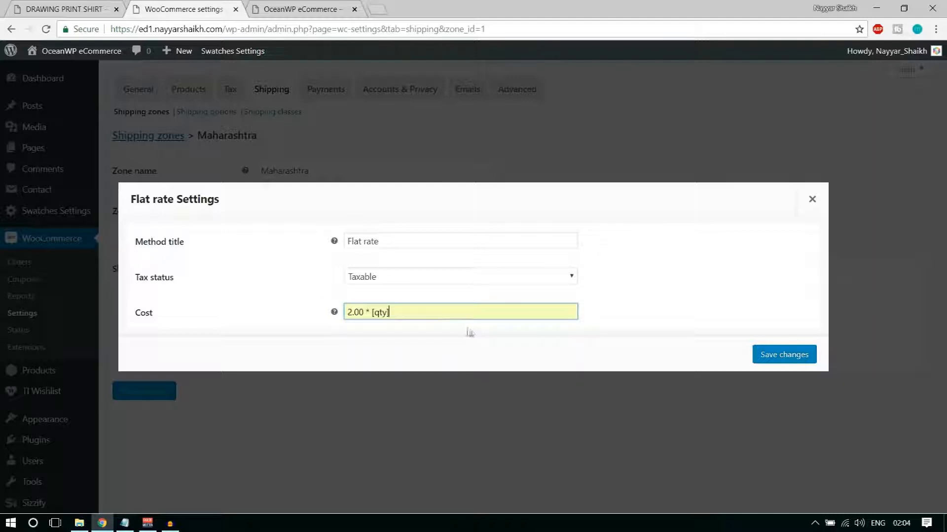
# Rework the cost text, restore it to 2.00 * [qty], and save the flat rate settings
pyautogui.click(366, 311)
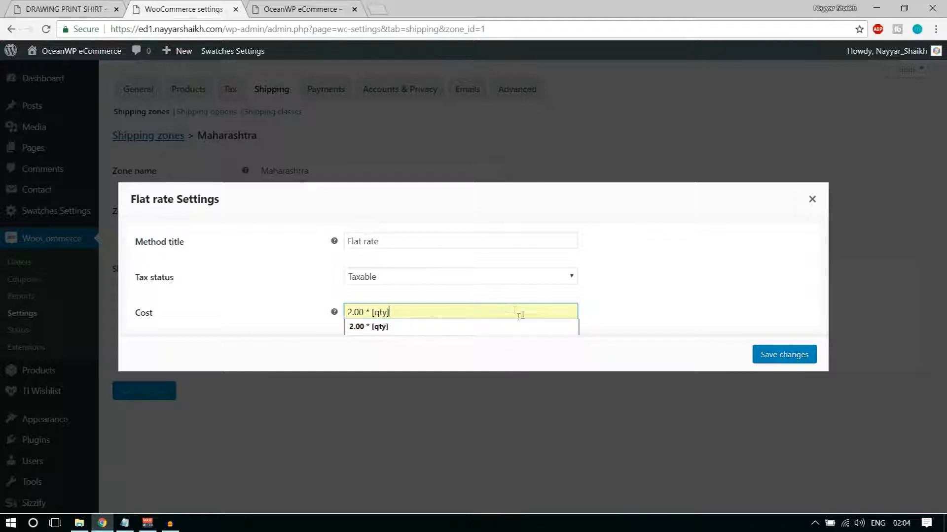
pyautogui.click(392, 313)
pyautogui.moveTo(372, 312); pyautogui.dragTo(369, 312)
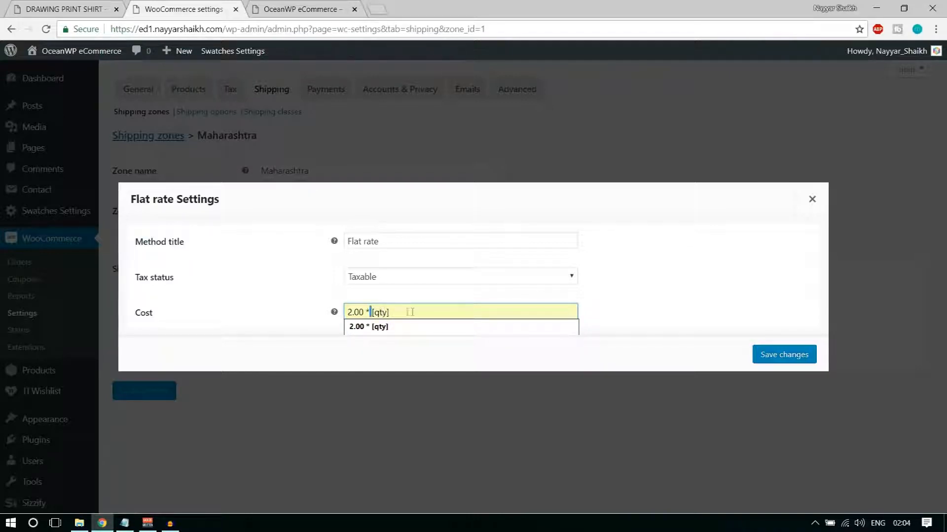
pyautogui.moveTo(371, 313); pyautogui.dragTo(401, 313)
pyautogui.click(463, 349)
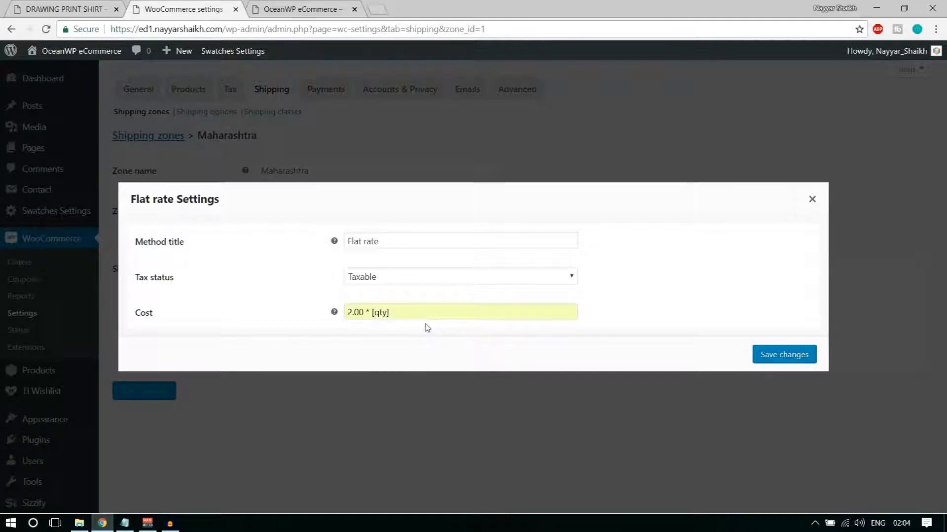
pyautogui.moveTo(346, 315); pyautogui.dragTo(290, 315)
pyautogui.click(630, 301)
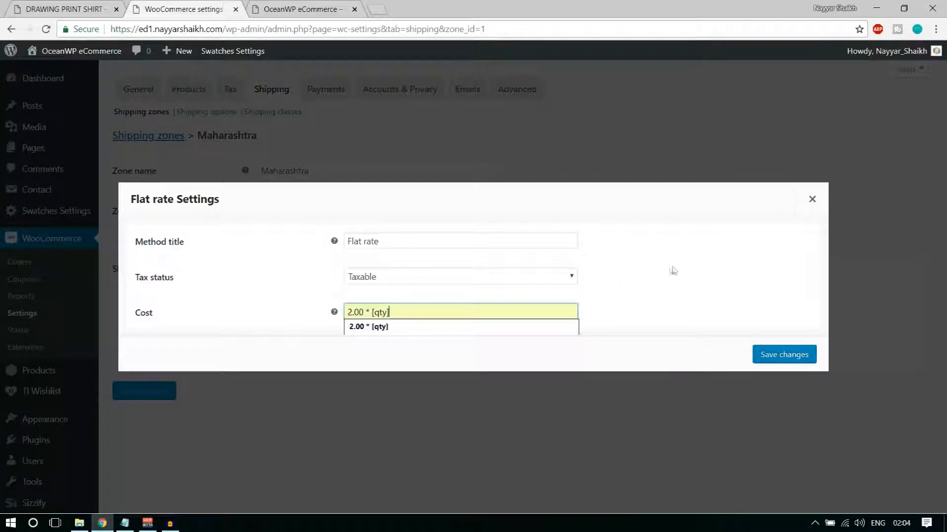
pyautogui.hotkey('ctrl', 'a')
pyautogui.write('2')
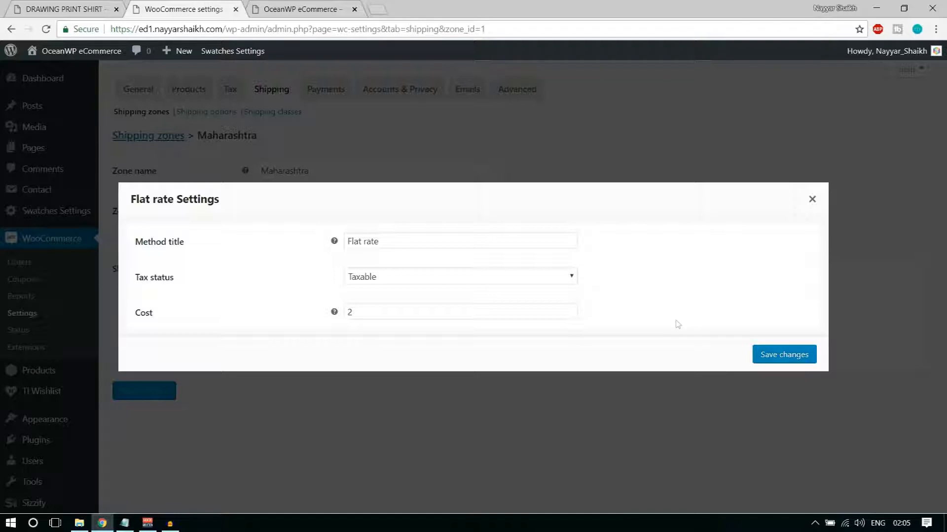
pyautogui.click(432, 312)
pyautogui.click(404, 342)
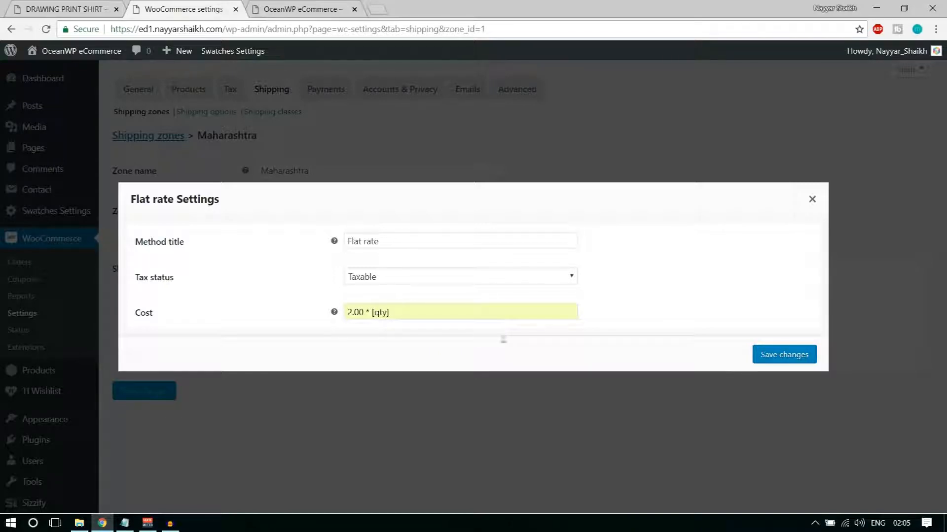
pyautogui.click(785, 356)
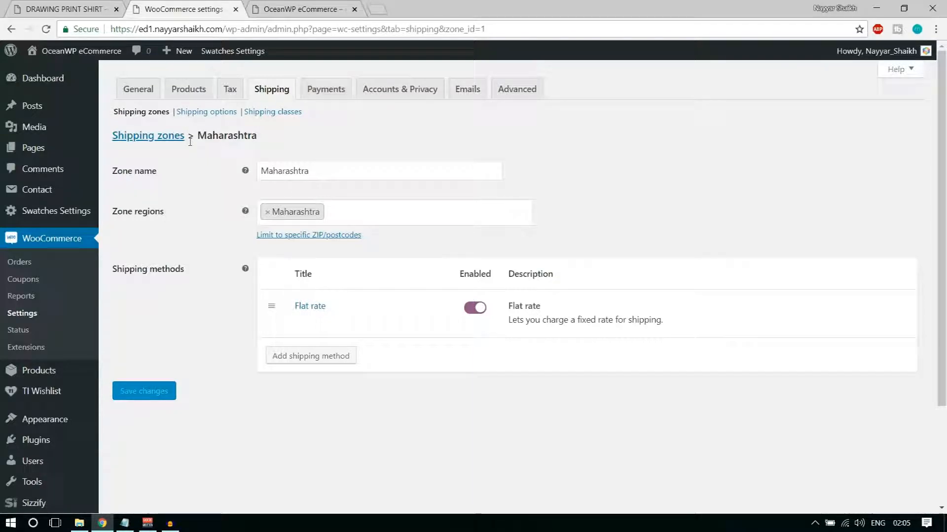
# Start a new shipping zone named India with India as its region
pyautogui.click(155, 142)
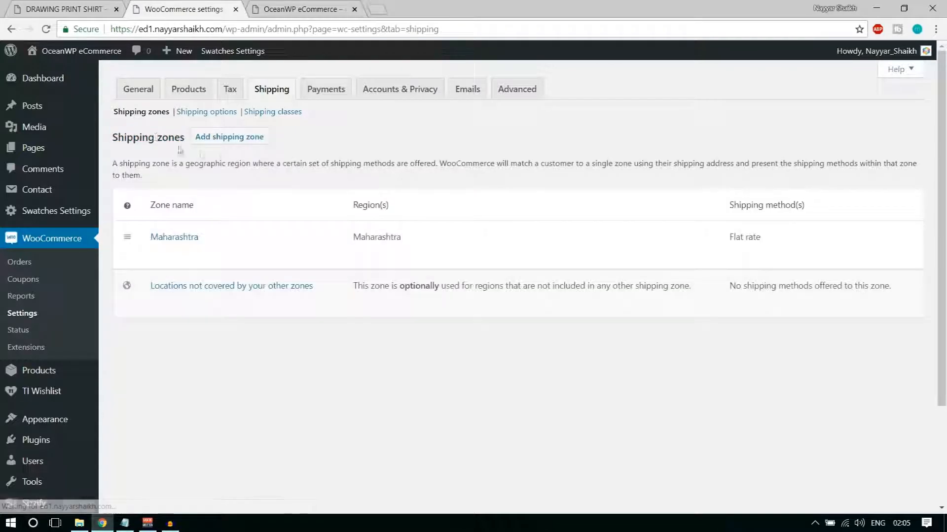
pyautogui.click(235, 141)
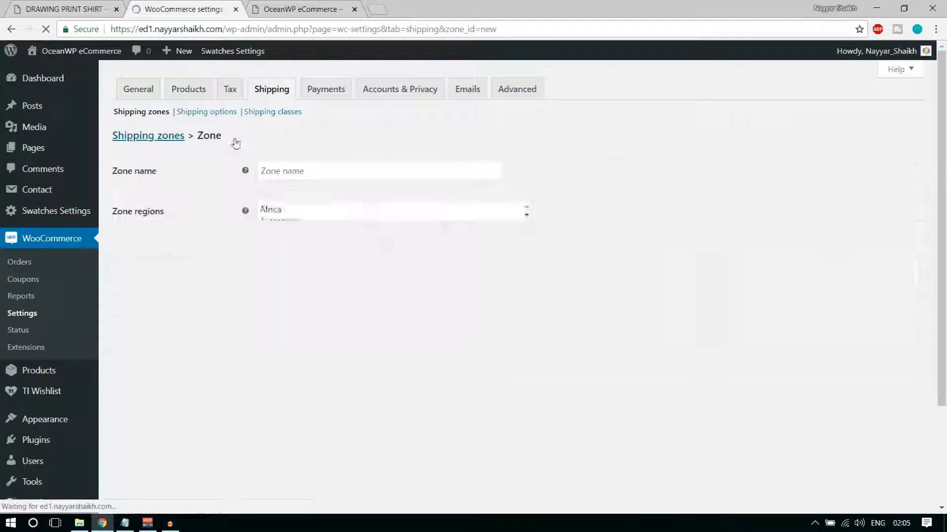
pyautogui.click(316, 173)
pyautogui.write('India')
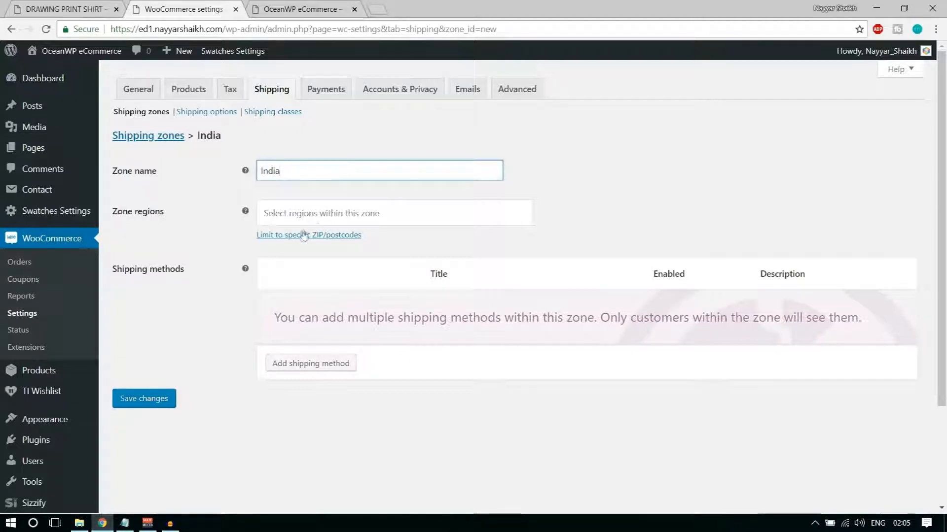
pyautogui.click(315, 215)
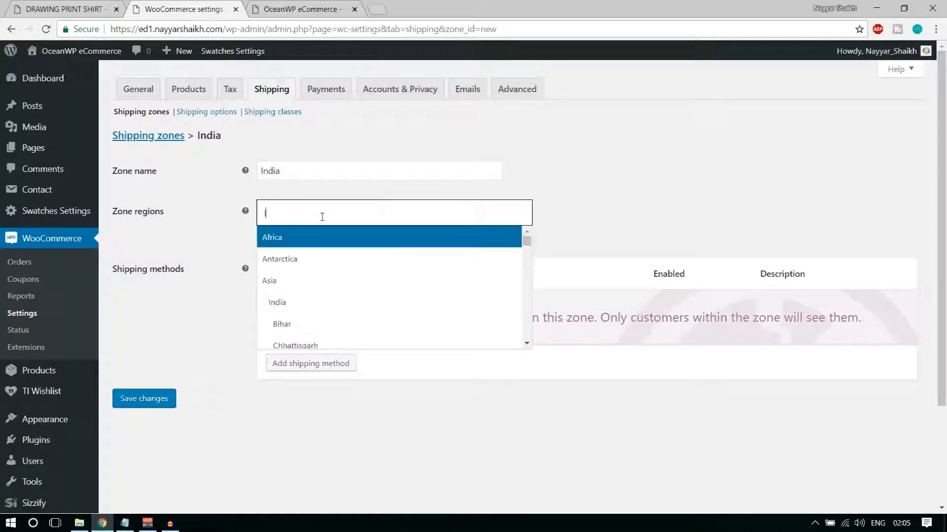
pyautogui.write('Ind')
pyautogui.click(332, 252)
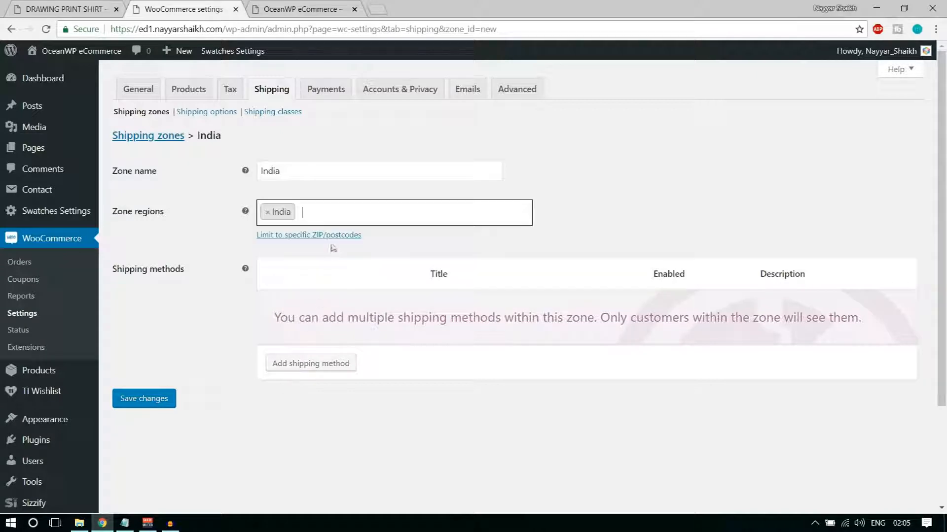
# Add a taxable Flat rate costing 5.00 * [qty] to the India zone and save it
pyautogui.click(276, 367)
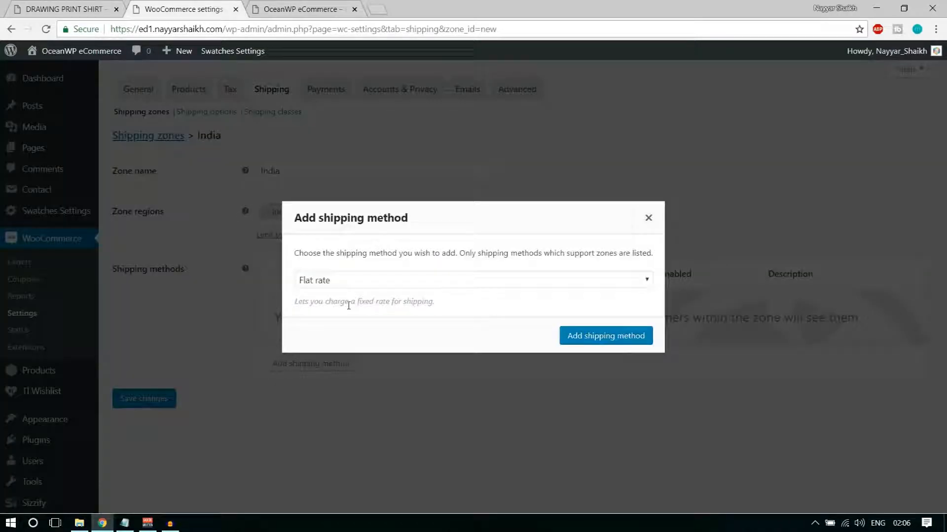
pyautogui.click(607, 338)
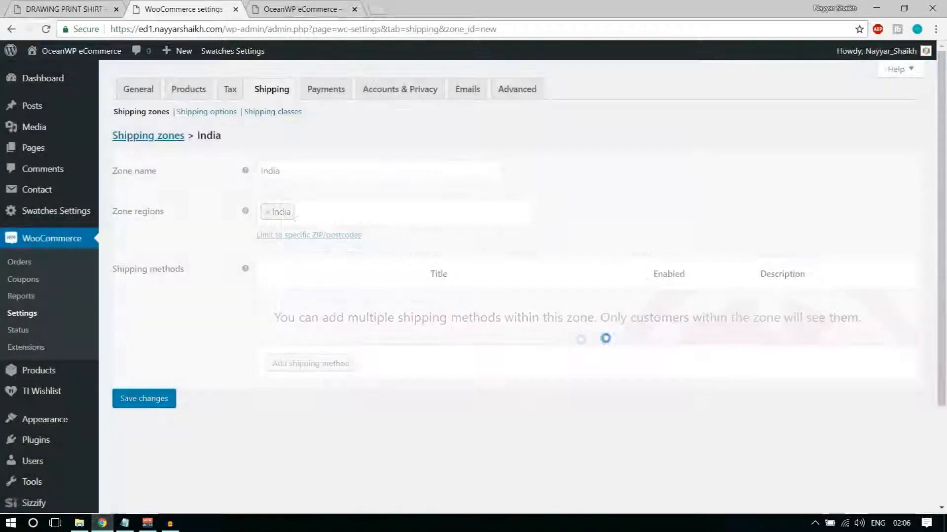
pyautogui.click(301, 323)
pyautogui.click(386, 279)
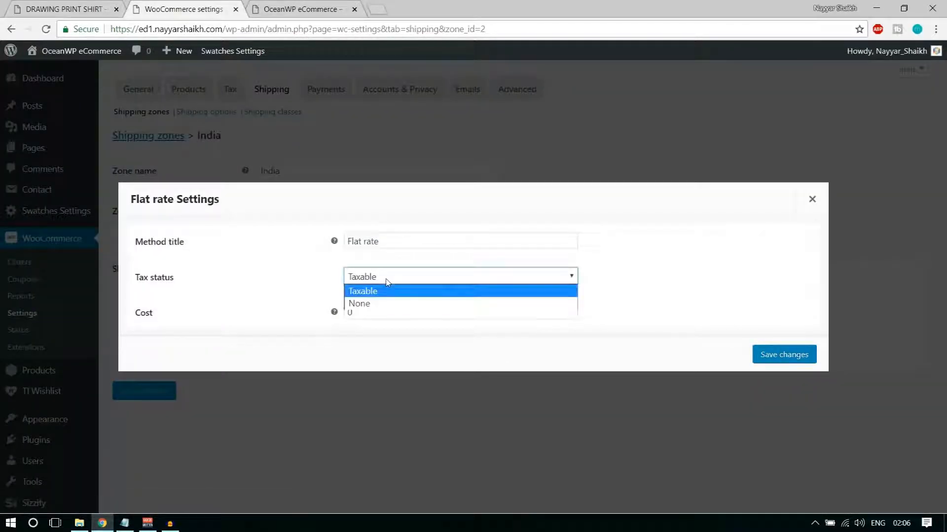
pyautogui.click(365, 313)
pyautogui.click(367, 312)
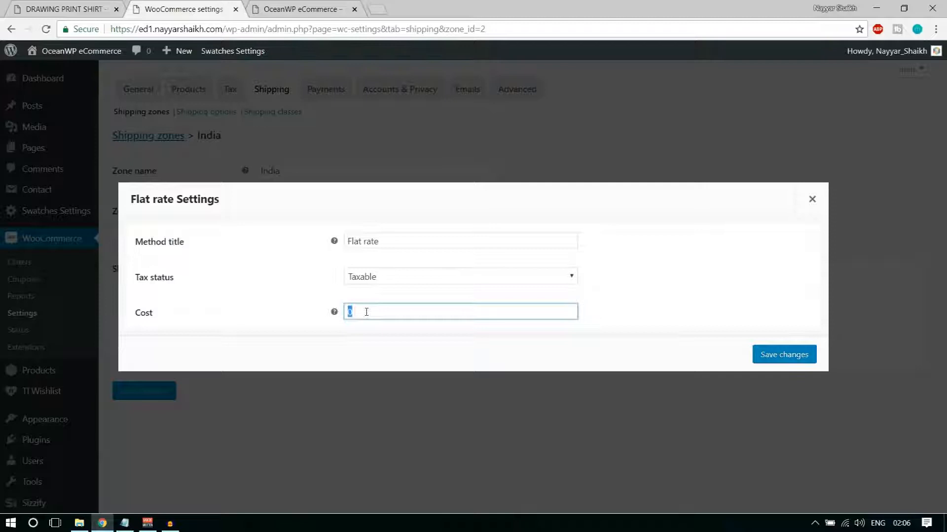
pyautogui.write('5.00 * [qty]')
pyautogui.click(783, 355)
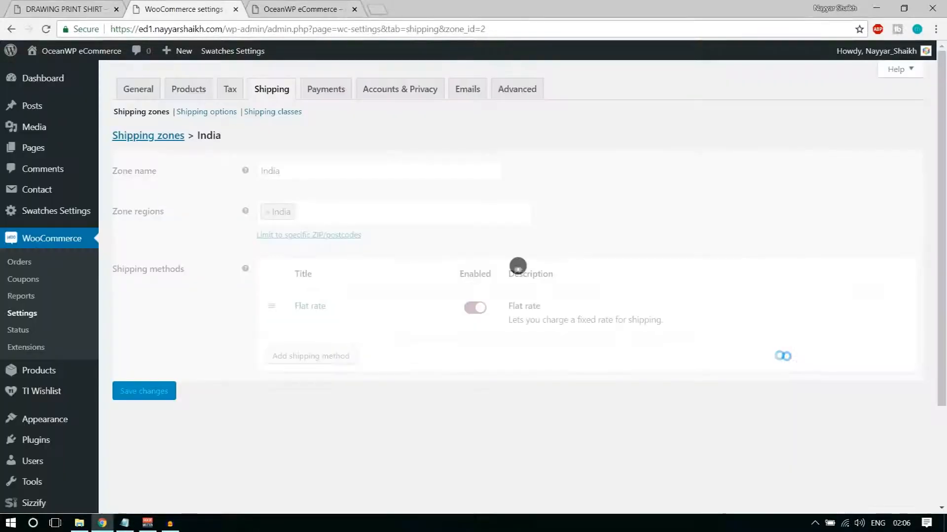
pyautogui.click(154, 138)
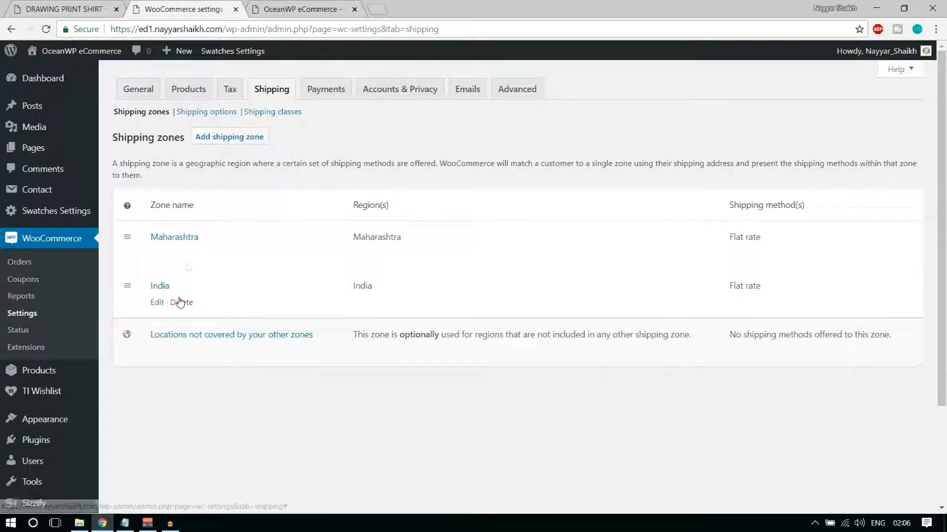
# Delete the Maharashtra zone from the Shipping zones table and confirm the removal
pyautogui.click(192, 254)
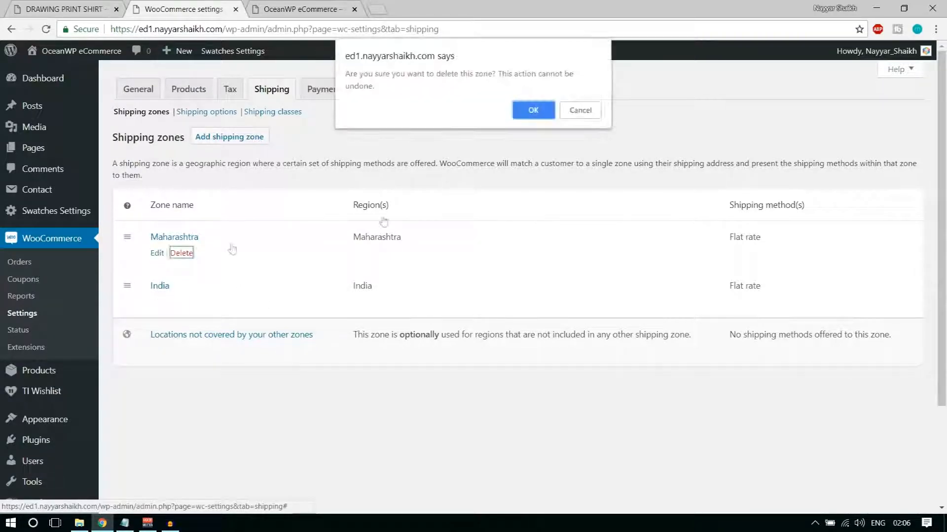
pyautogui.click(534, 108)
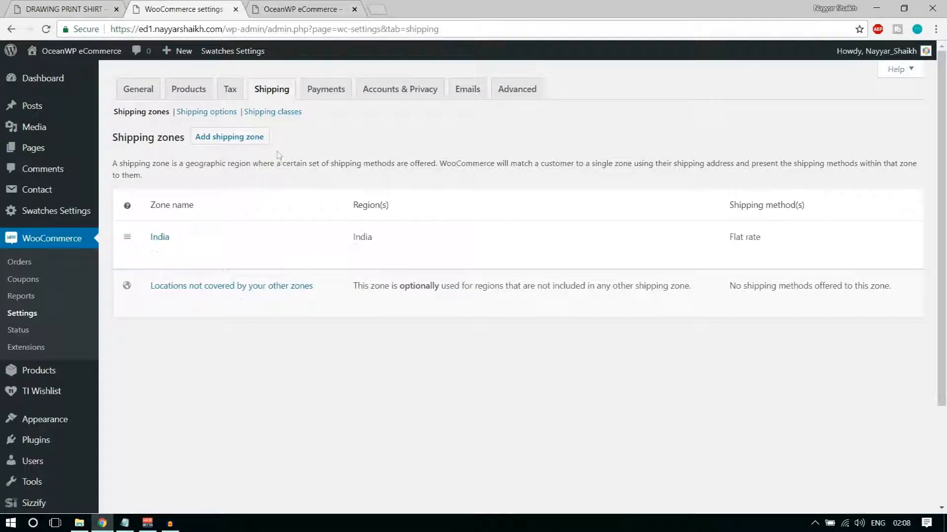
pyautogui.click(285, 113)
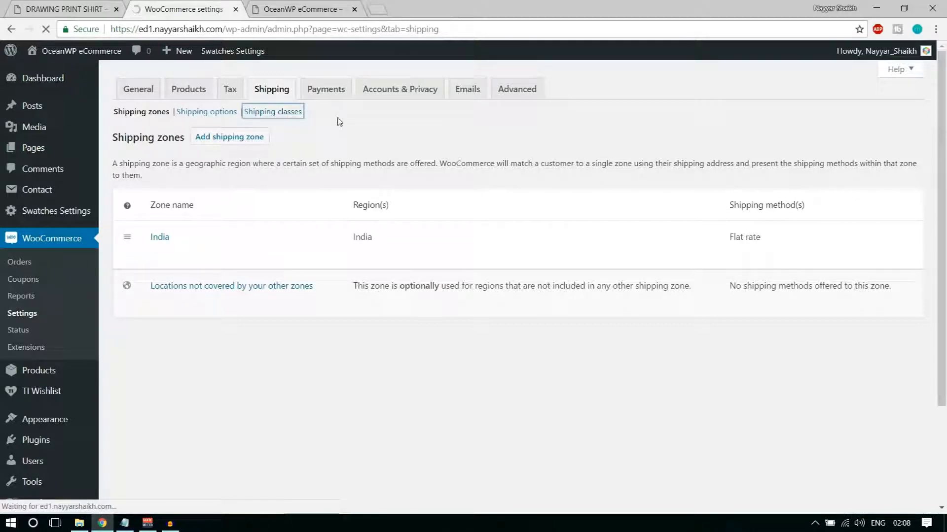
# Add a shipping class named Bulky, save it, and return to Shipping zones
pyautogui.click(860, 232)
pyautogui.click(194, 202)
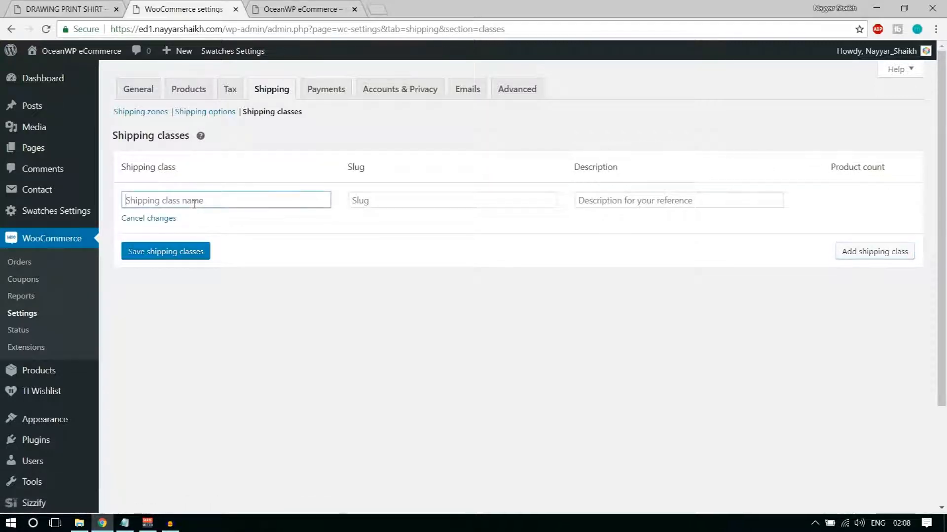
pyautogui.write('Bulky')
pyautogui.click(172, 253)
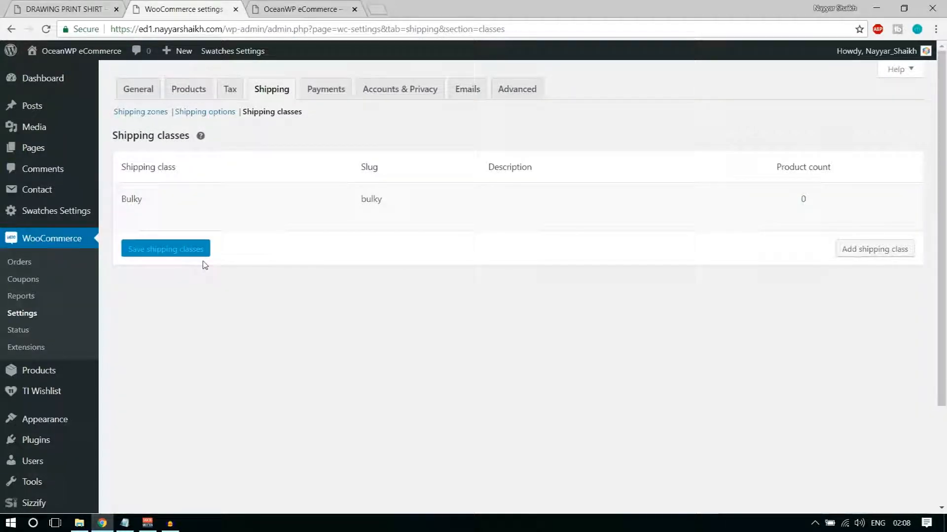
pyautogui.click(147, 119)
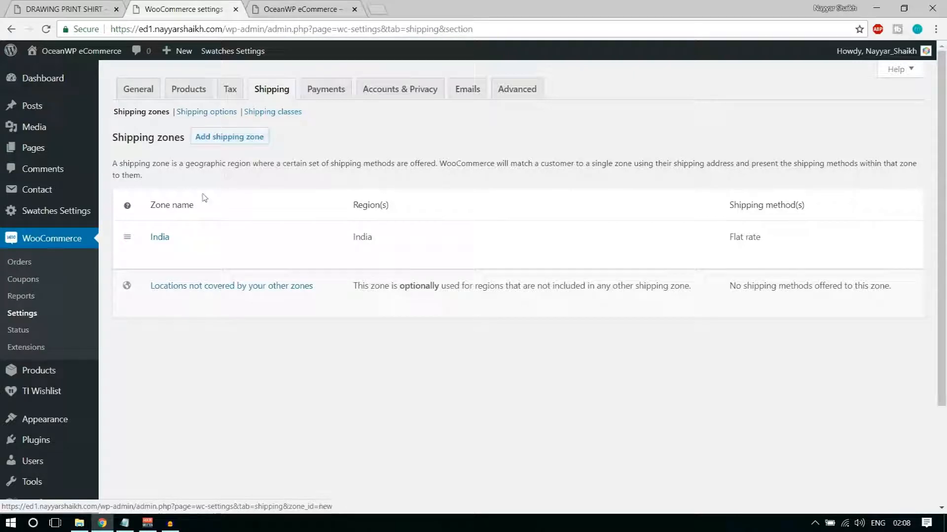
# Open the India zone's Flat rate settings and set the Bulky class cost to 10.00 * [qty]
pyautogui.click(156, 255)
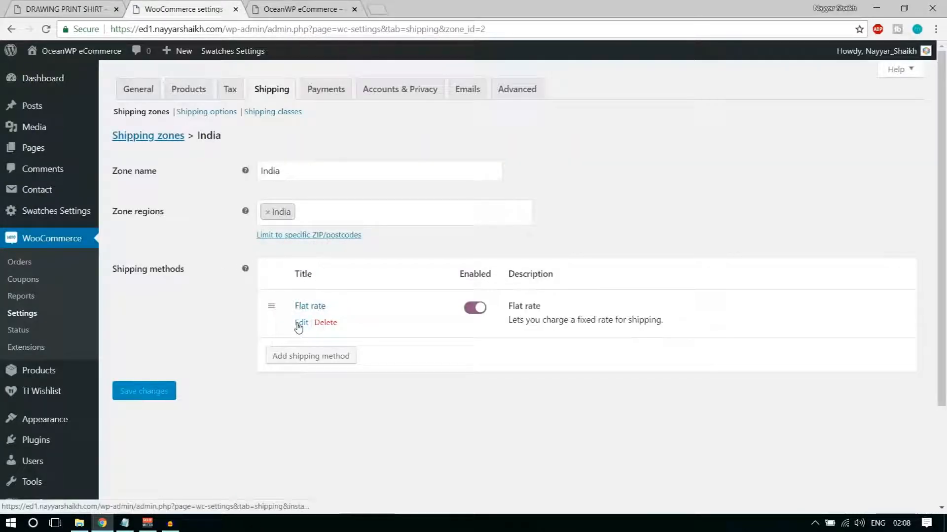
pyautogui.click(301, 323)
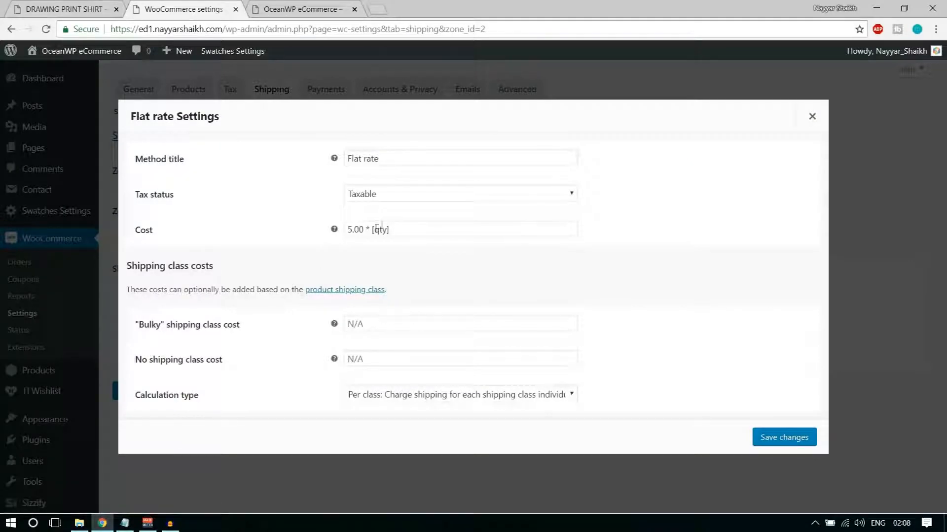
pyautogui.tripleClick(418, 231)
pyautogui.click(454, 324)
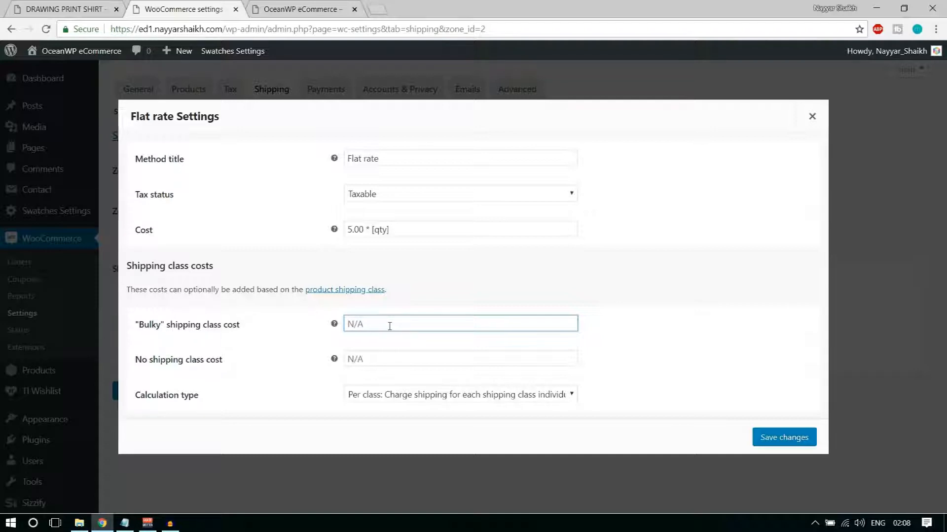
pyautogui.write('10.00')
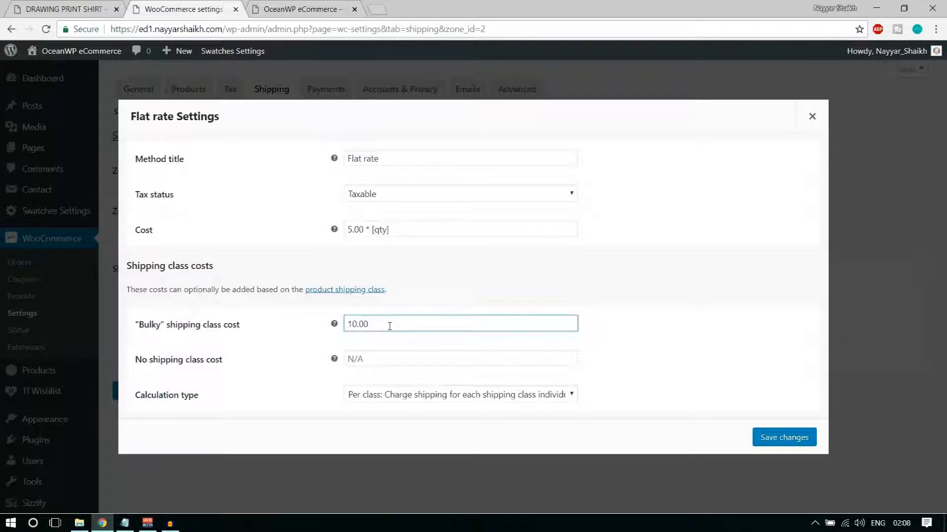
pyautogui.write(' * [qty]')
# Copy 5.00 * [qty] into the No shipping class cost and save the flat rate settings
pyautogui.moveTo(135, 360); pyautogui.dragTo(231, 370)
pyautogui.click(400, 227)
pyautogui.hotkey('ctrl', 'a')
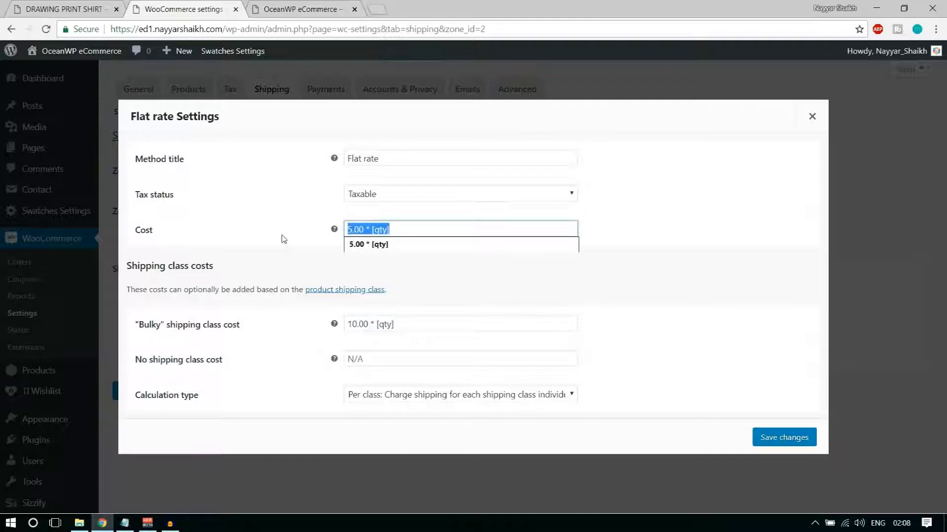
pyautogui.hotkey('ctrl', 'c')
pyautogui.click(365, 359)
pyautogui.hotkey('ctrl', 'v')
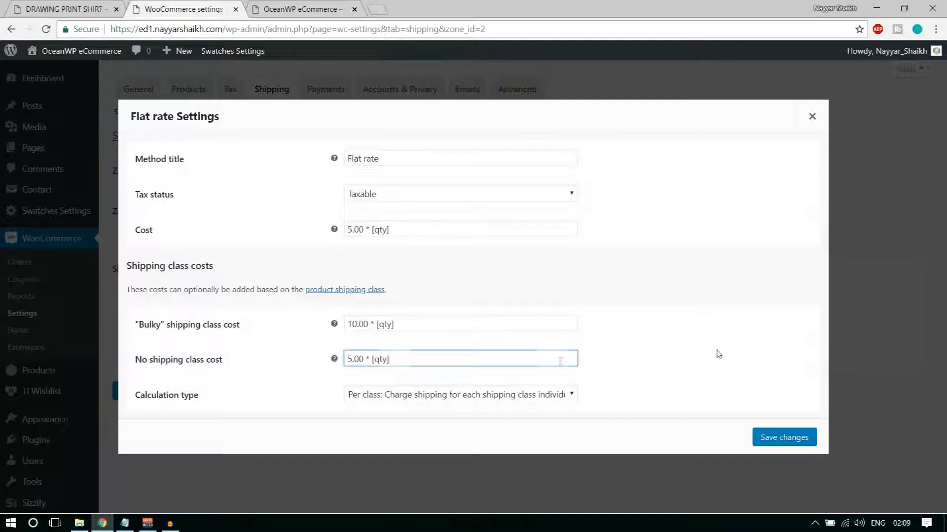
pyautogui.moveTo(414, 357); pyautogui.dragTo(334, 360)
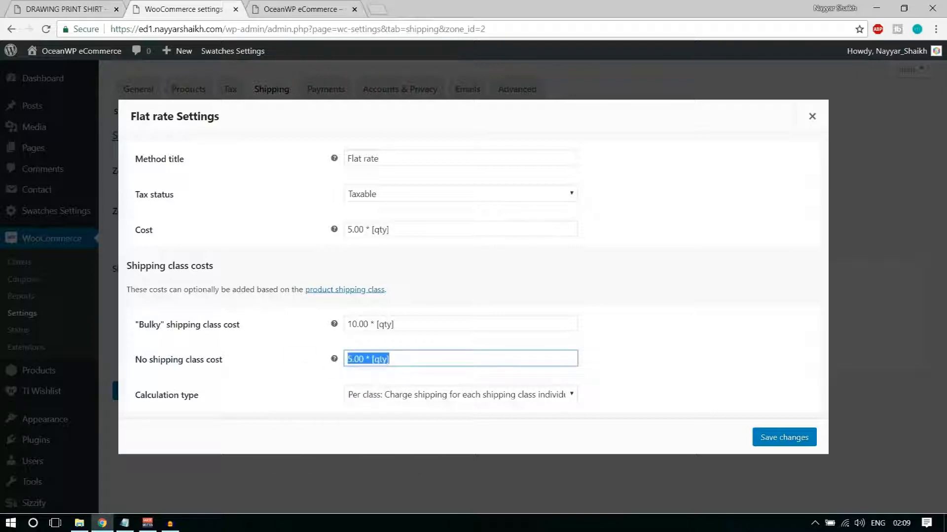
pyautogui.click(801, 439)
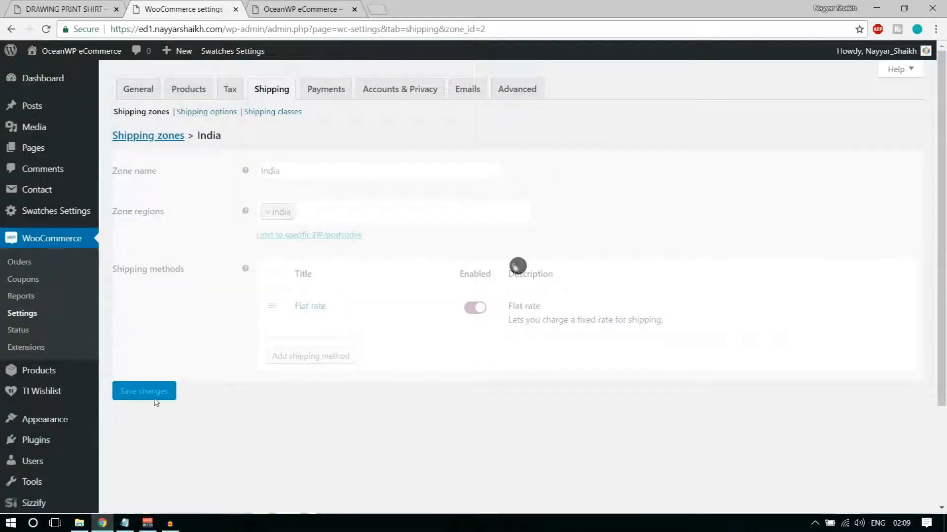
# Enable PayPal on the Payments tab, save, and open its PayPal Standard settings
pyautogui.click(326, 94)
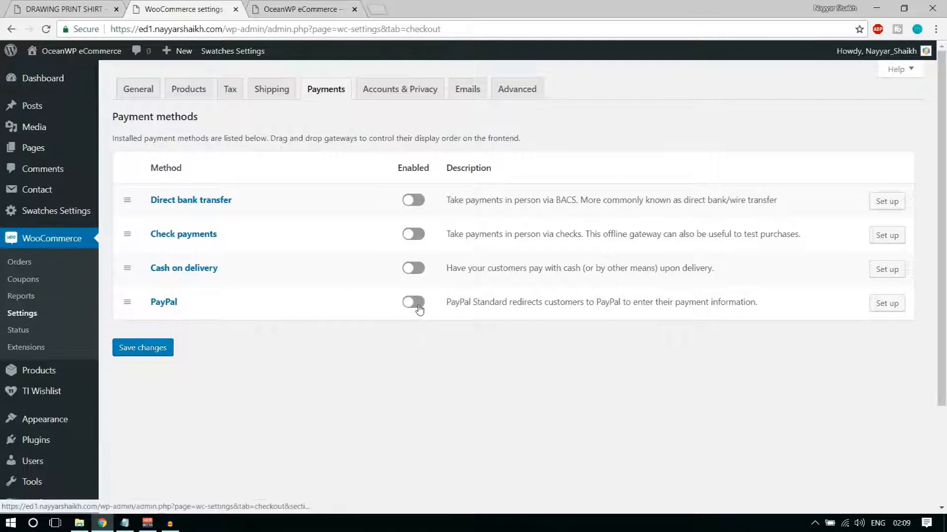
pyautogui.click(419, 306)
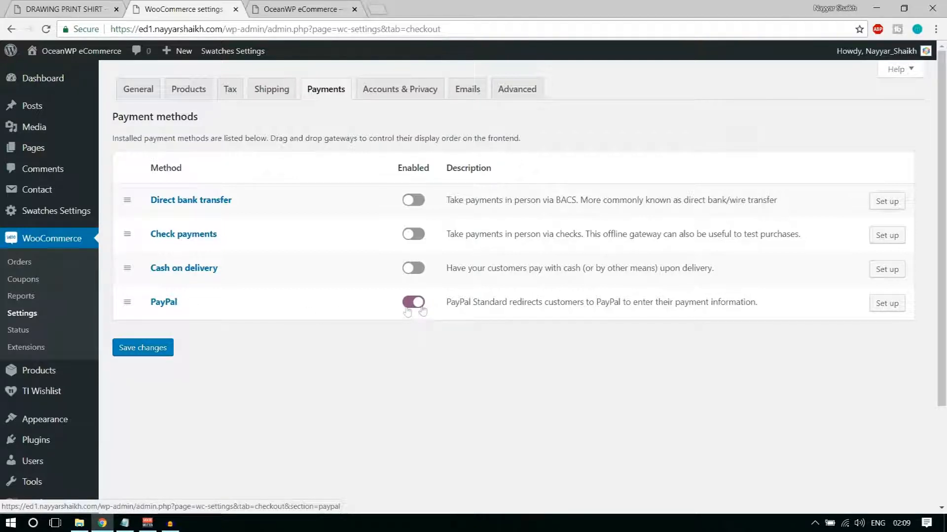
pyautogui.click(165, 350)
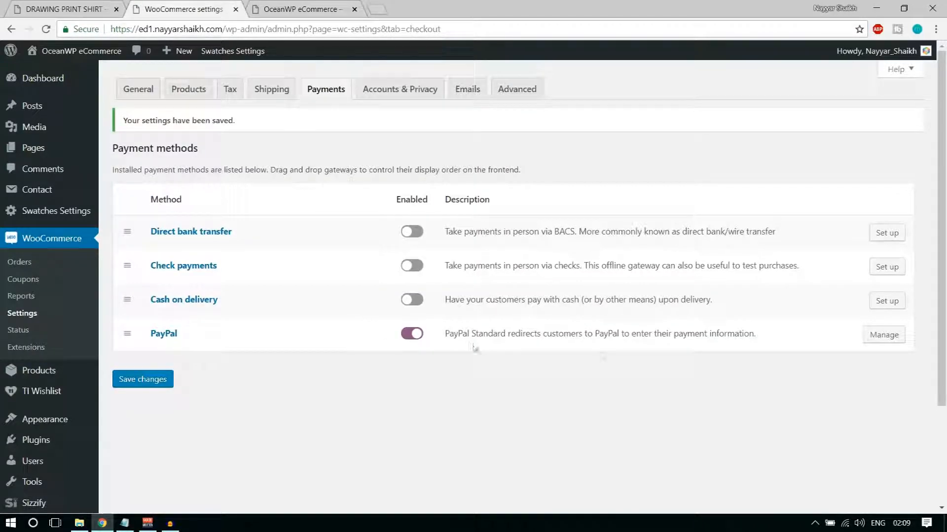
pyautogui.click(894, 340)
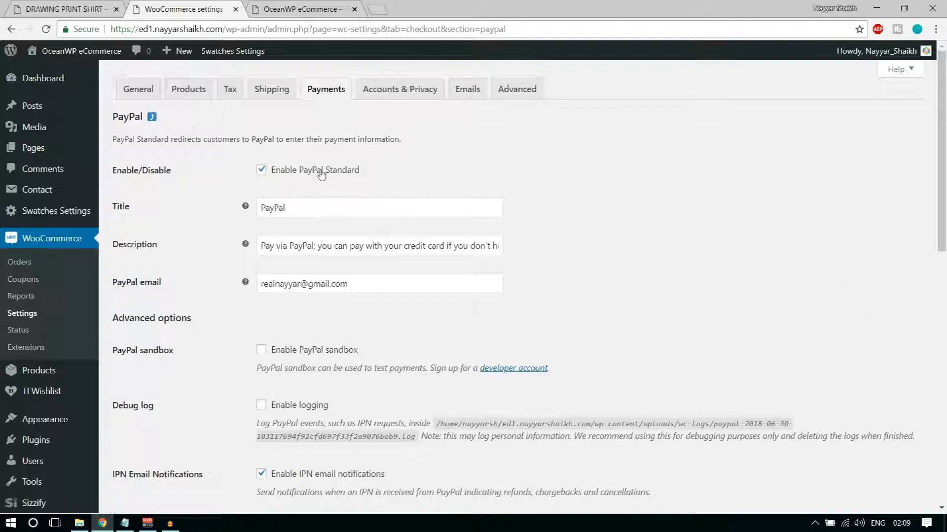
# Review PayPal's title, description and receiver email fields down to API credentials, then start a new tab
pyautogui.doubleClick(313, 205)
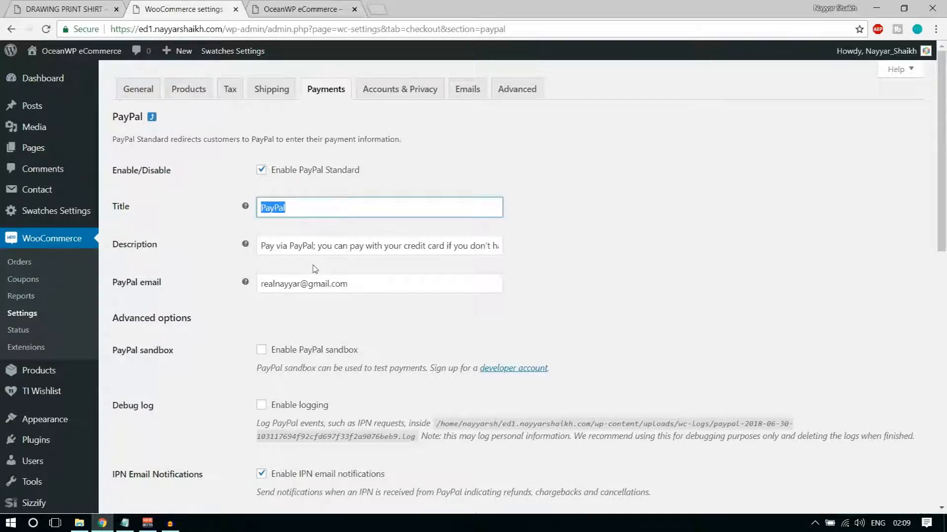
pyautogui.scroll(-1, 316, 266)
pyautogui.click(279, 183)
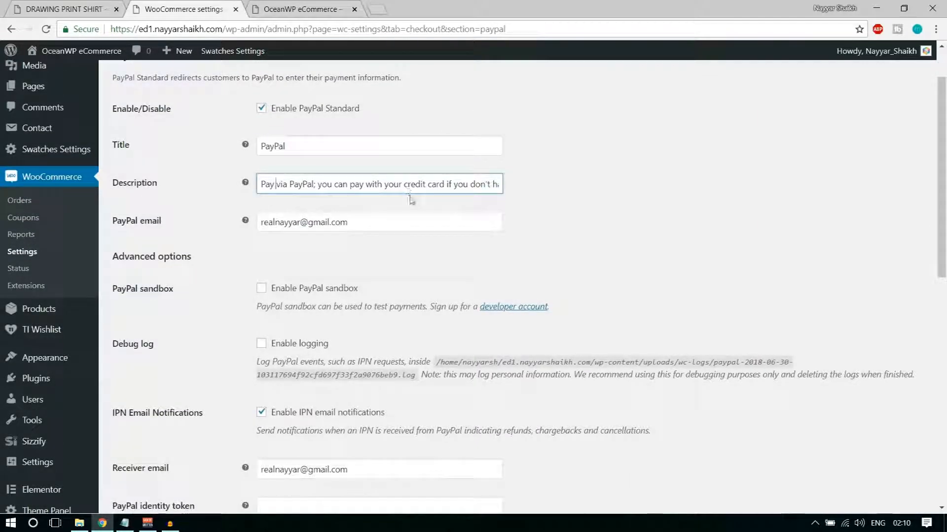
pyautogui.moveTo(163, 223); pyautogui.dragTo(109, 224)
pyautogui.click(161, 222)
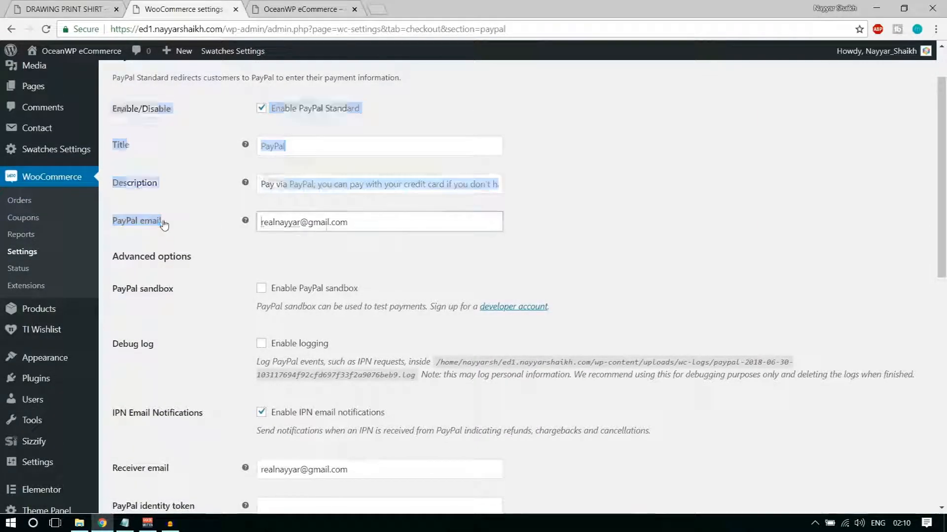
pyautogui.scroll(1, 272, 223)
pyautogui.moveTo(361, 222); pyautogui.dragTo(252, 231)
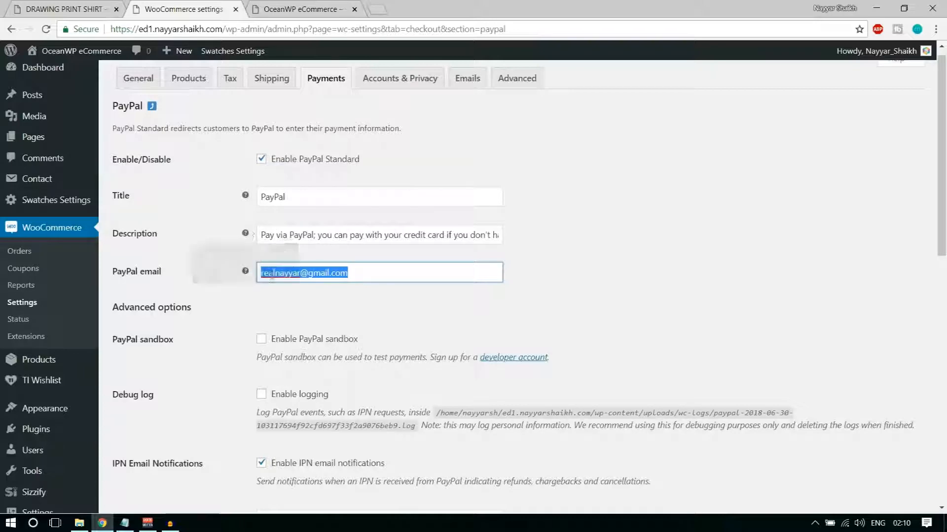
pyautogui.click(303, 309)
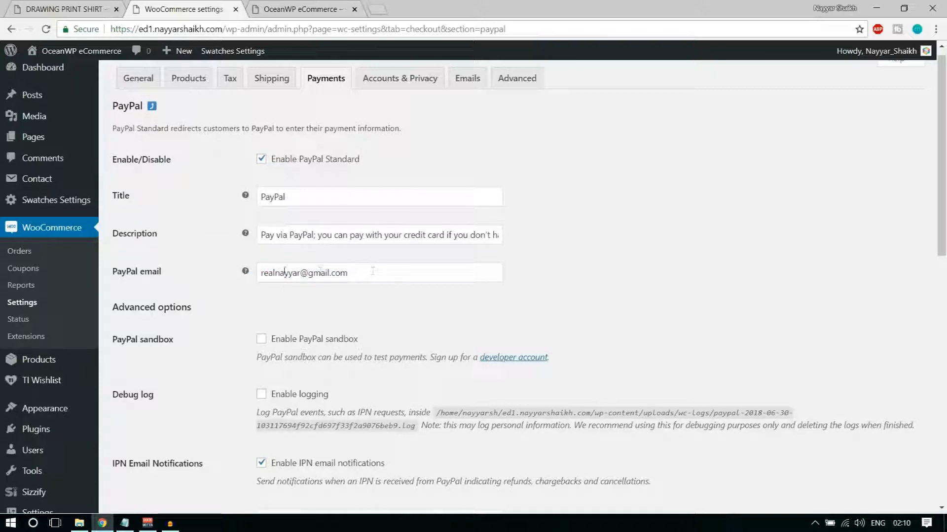
pyautogui.scroll(-5, 397, 286)
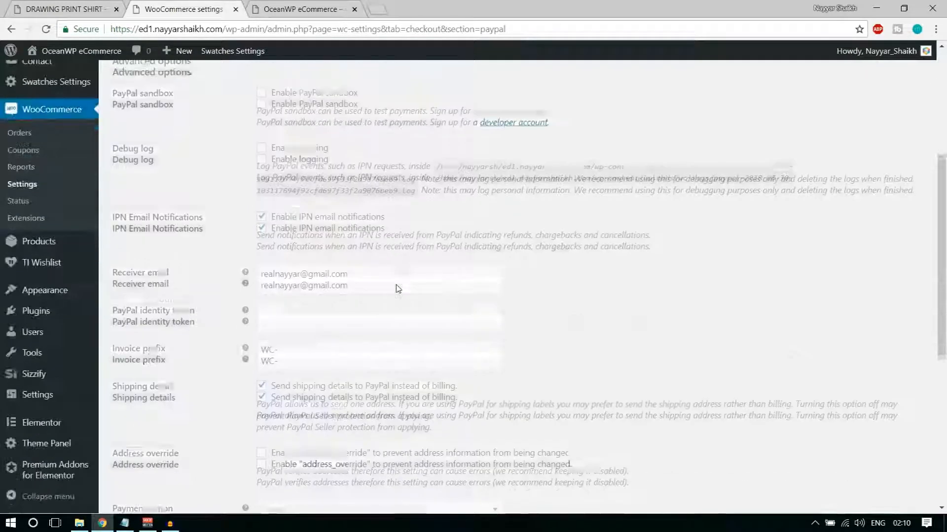
pyautogui.scroll(-7, 624, 261)
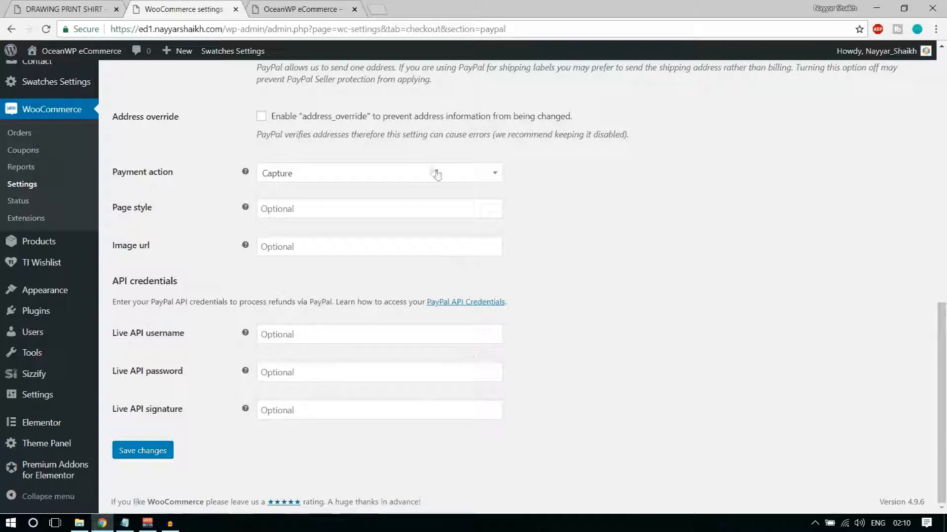
pyautogui.click(378, 7)
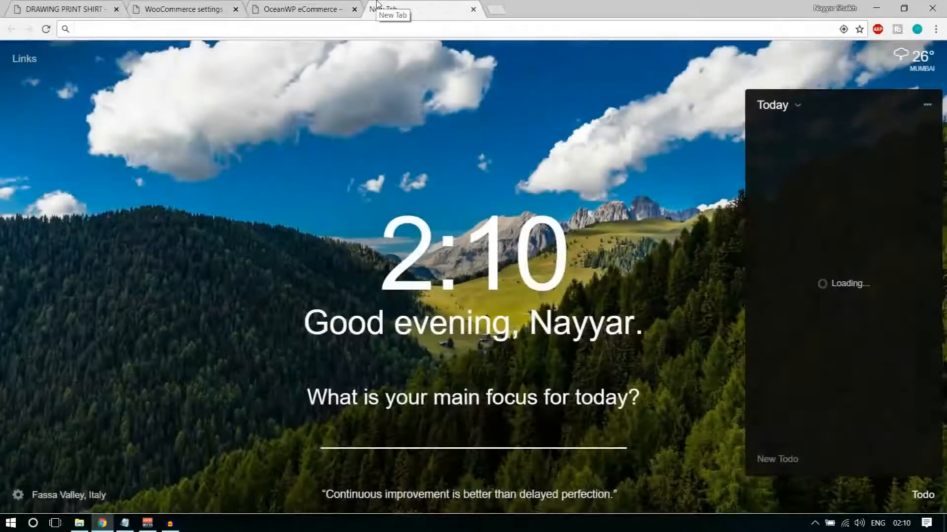
# Go to PayPal's seller preferences and open the classic NVP/SOAP API credentials
pyautogui.write('pay')
pyautogui.press('Return')
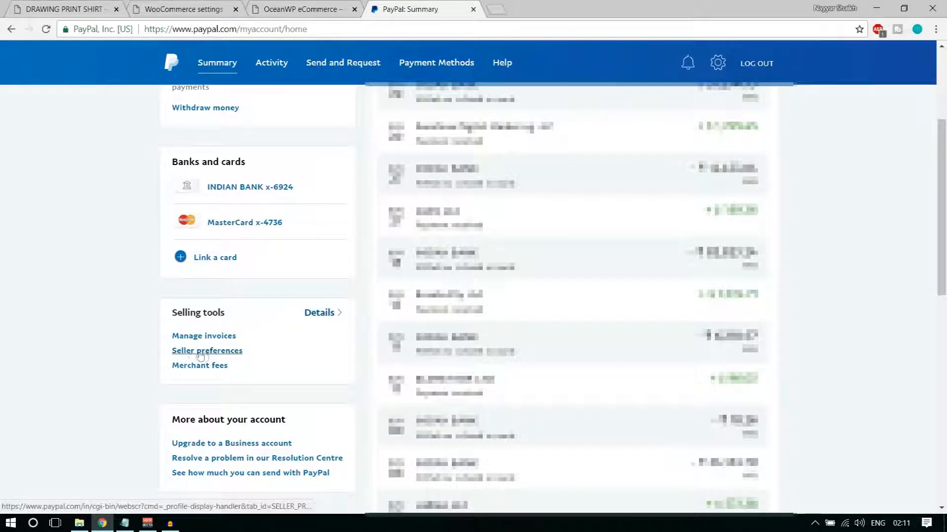
pyautogui.click(217, 353)
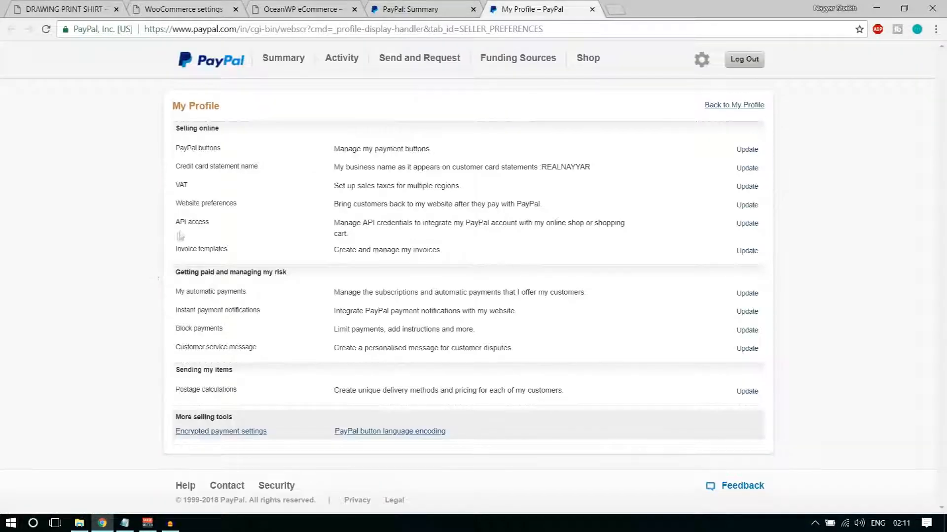
pyautogui.moveTo(171, 219); pyautogui.dragTo(198, 223)
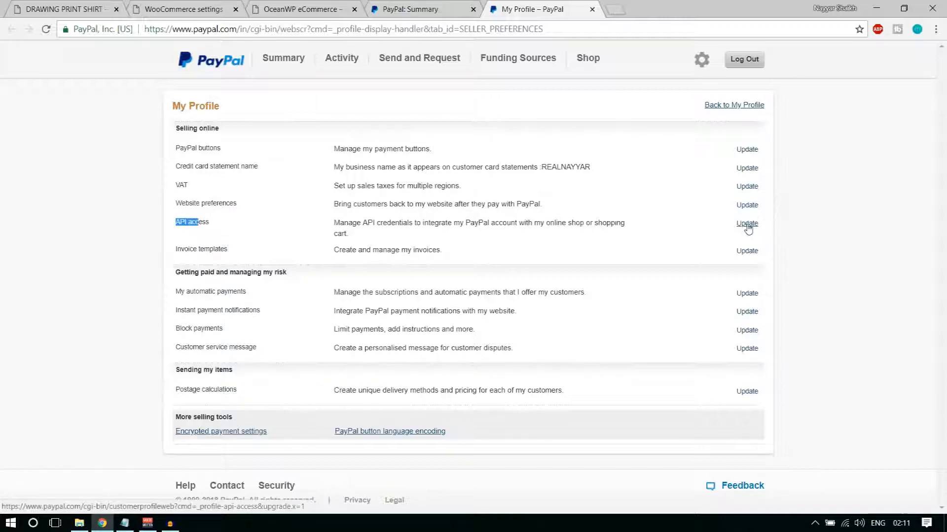
pyautogui.click(747, 225)
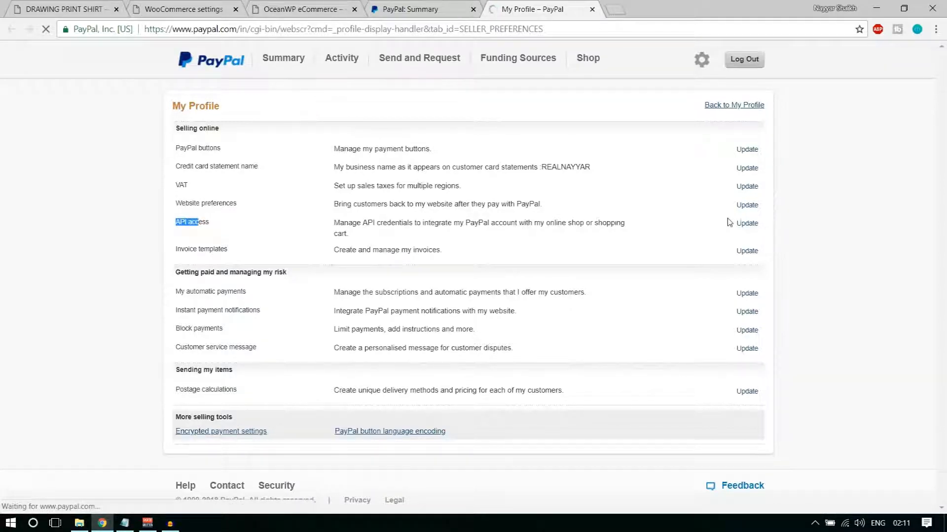
pyautogui.scroll(-10, 704, 355)
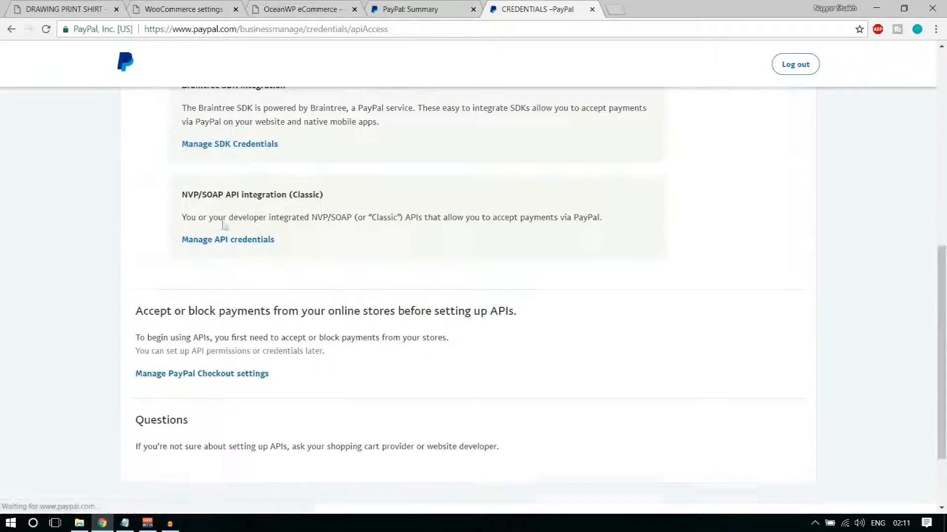
pyautogui.moveTo(182, 195); pyautogui.dragTo(338, 197)
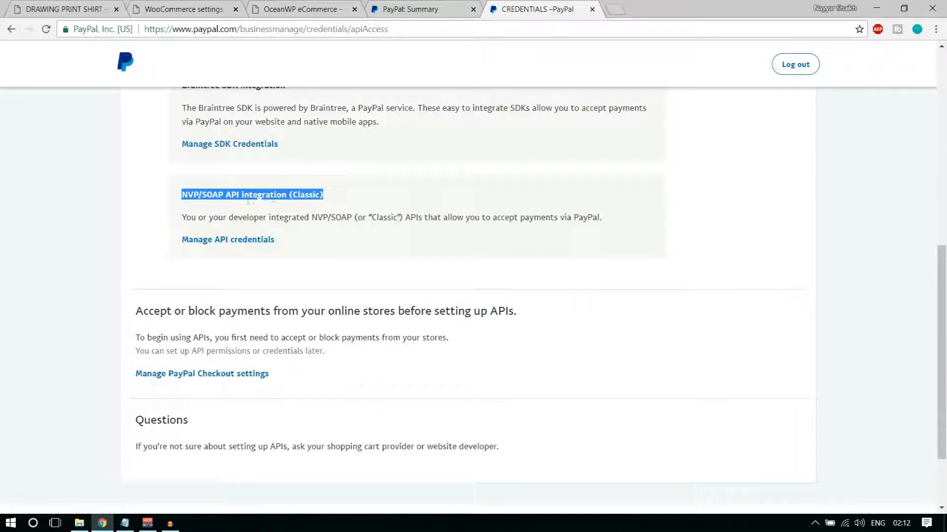
pyautogui.click(332, 195)
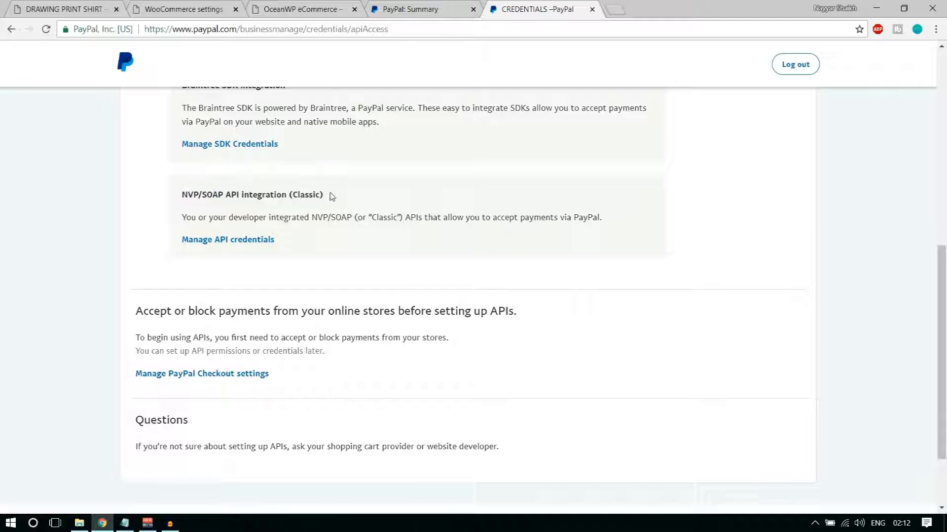
pyautogui.moveTo(331, 195); pyautogui.dragTo(286, 191)
pyautogui.click(240, 243)
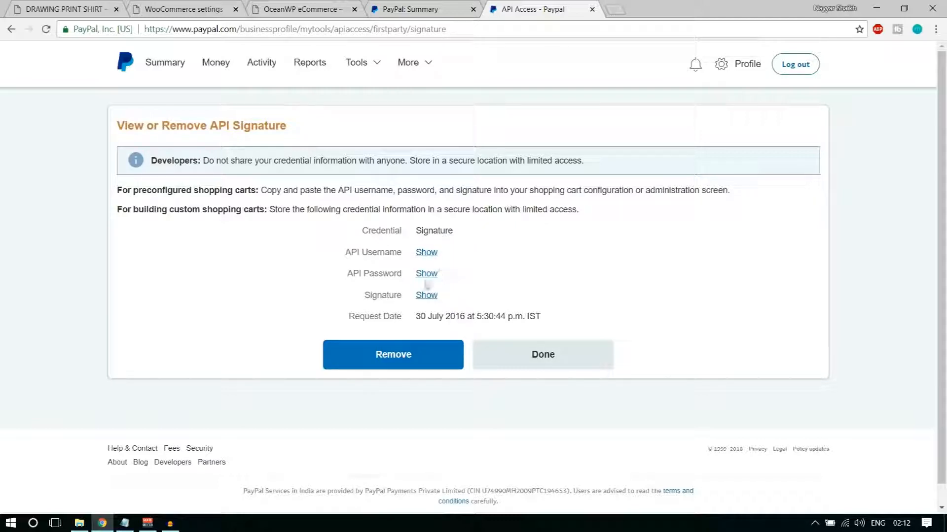
# Copy the PayPal API username into the store's live API username field, then reveal the API password
pyautogui.click(427, 254)
pyautogui.moveTo(417, 253); pyautogui.dragTo(535, 256)
pyautogui.hotkey('ctrl', 'c')
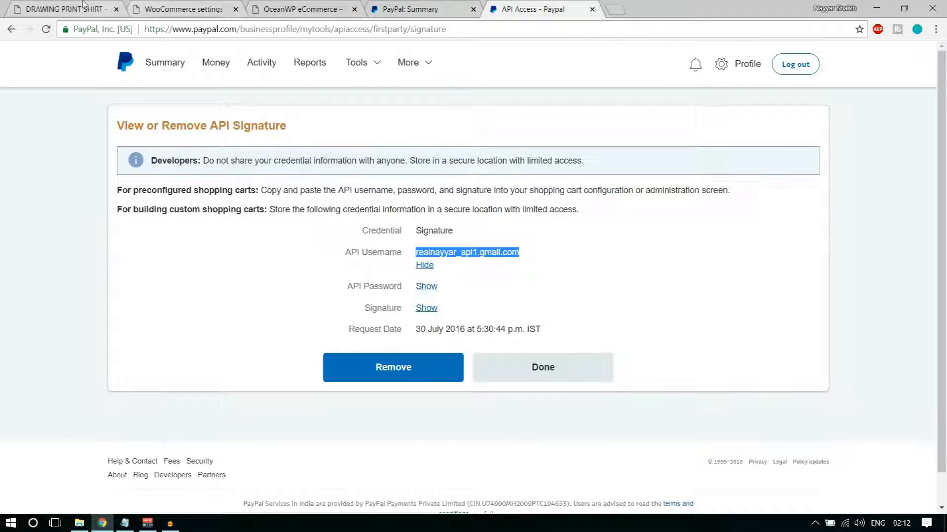
pyautogui.click(183, 8)
pyautogui.click(313, 335)
pyautogui.hotkey('ctrl', 'v')
pyautogui.click(570, 317)
pyautogui.click(553, 5)
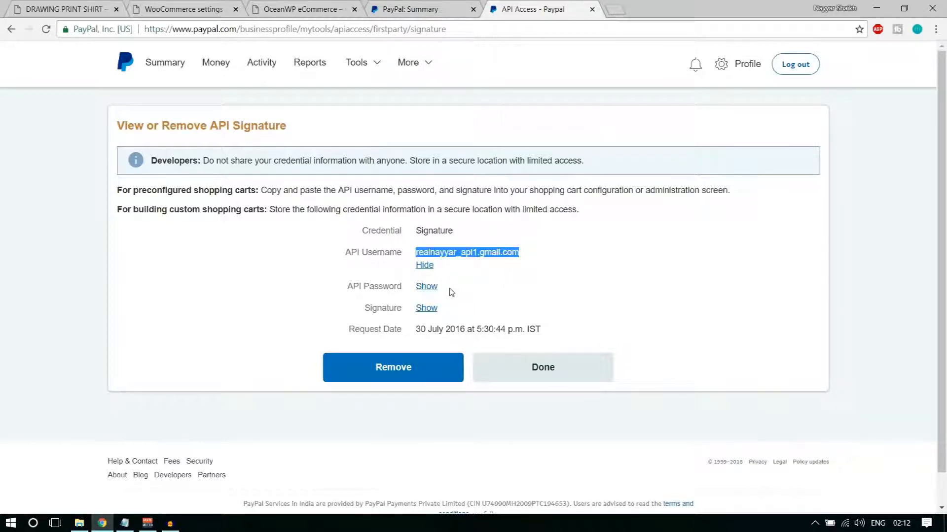
pyautogui.click(427, 287)
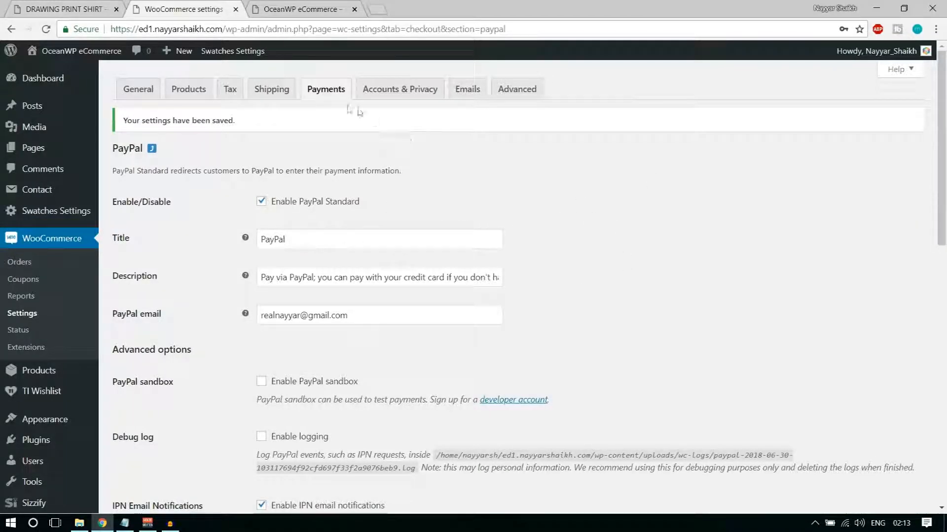
# Bring up the WooCommerce Payments tab and scroll through the payment methods list
pyautogui.click(324, 92)
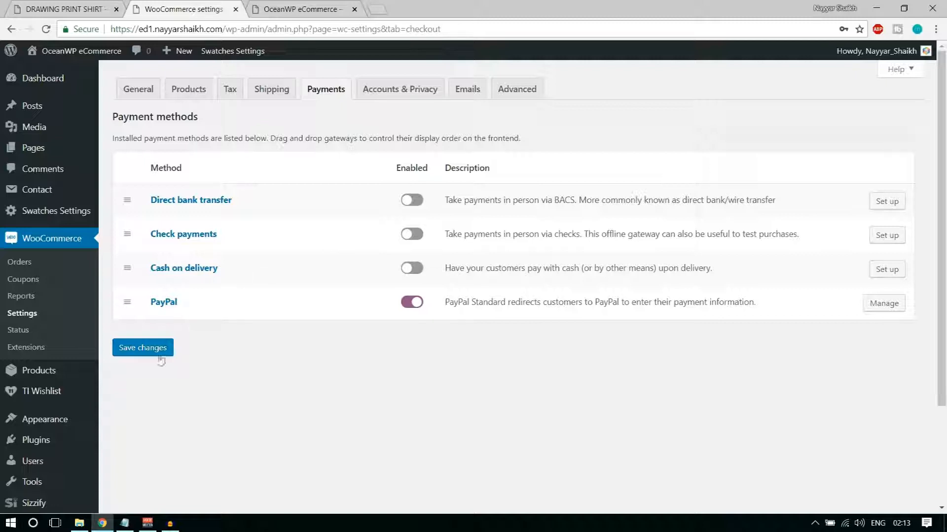
pyautogui.scroll(-1, 30, 434)
# Search 'stripe', install WooCommerce Stripe Payment Gateway, and go back to WooCommerce Settings
pyautogui.moveTo(35, 387)
pyautogui.click(129, 397)
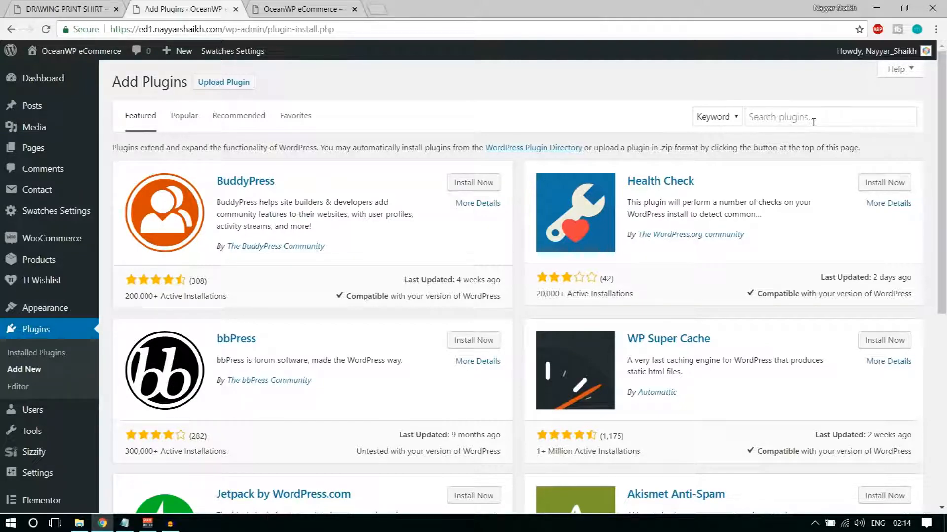
pyautogui.click(817, 115)
pyautogui.write('stripe')
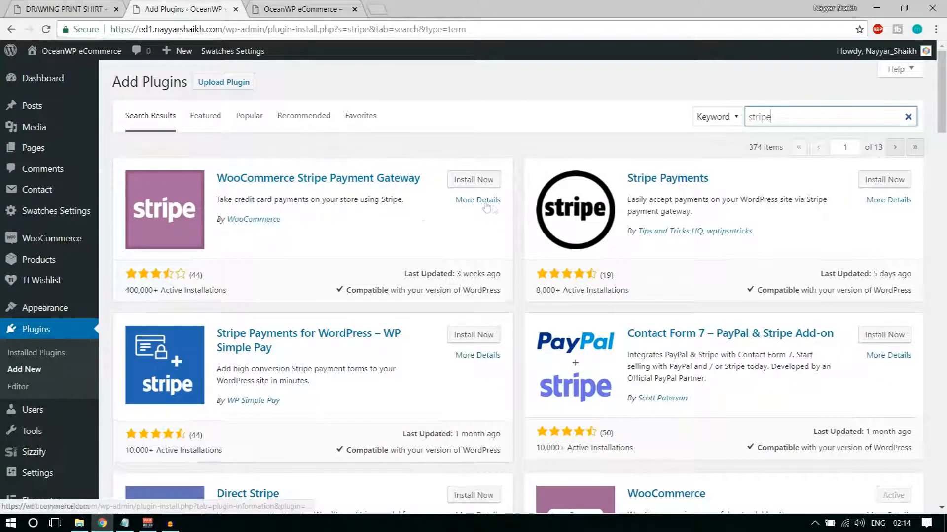
pyautogui.click(481, 186)
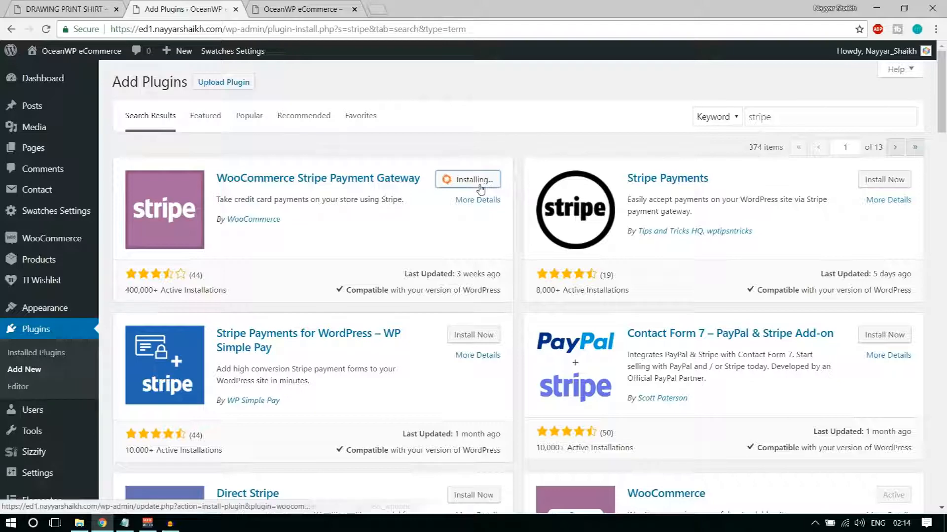
pyautogui.moveTo(68, 236)
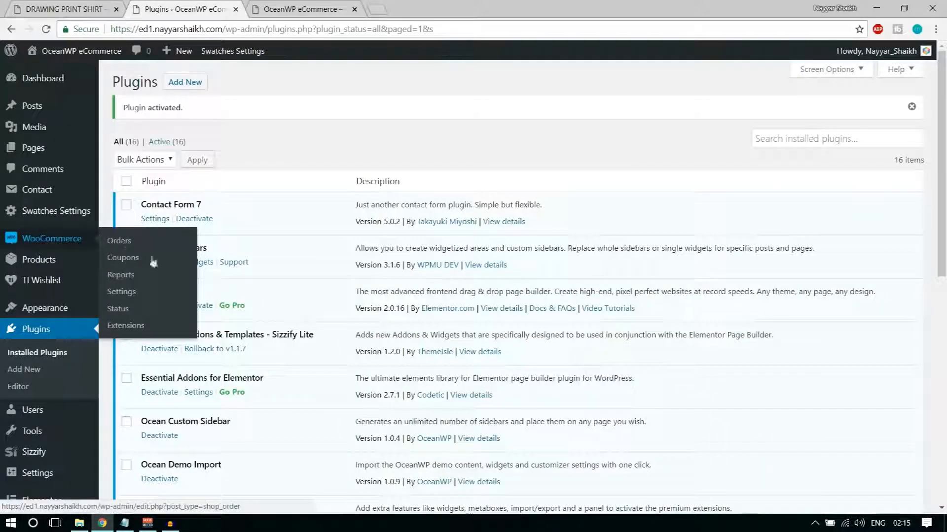
pyautogui.click(129, 293)
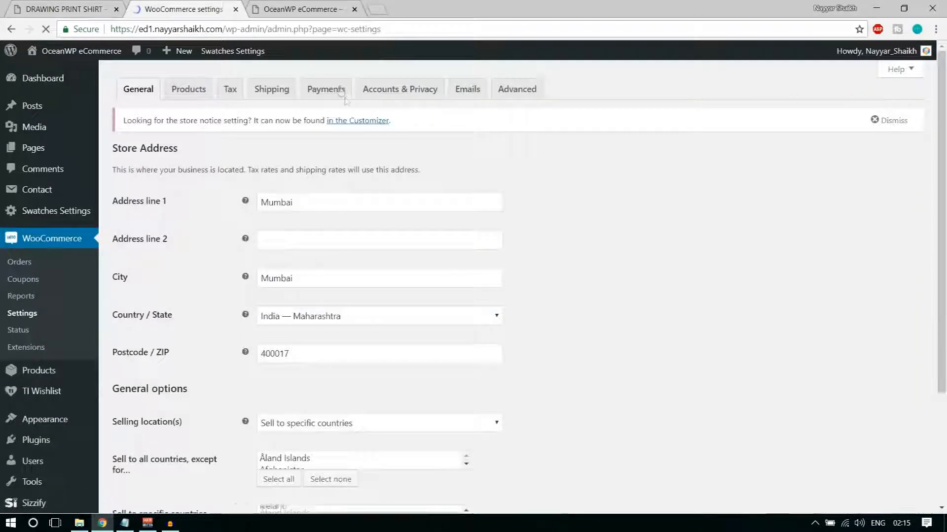
# Enable the Credit Card (Stripe) payment method and open its setup page
pyautogui.click(328, 89)
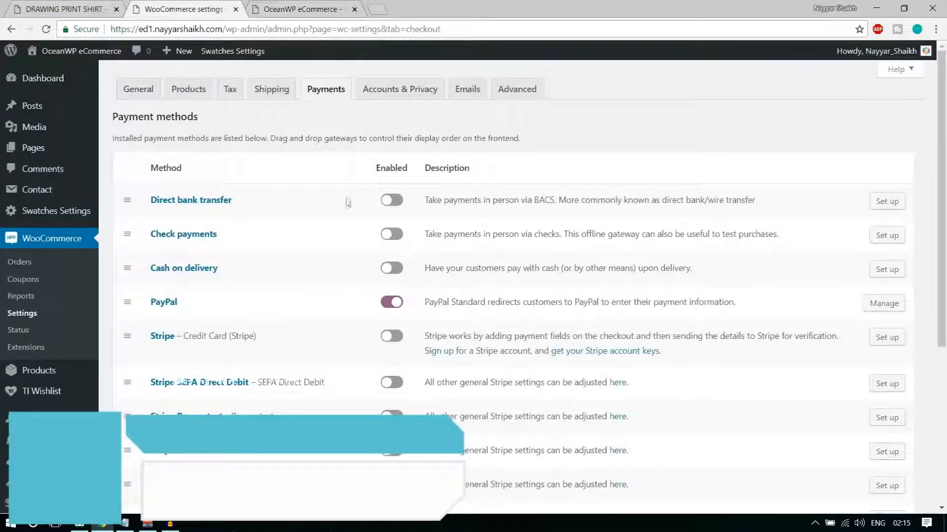
pyautogui.scroll(-5, 374, 300)
pyautogui.scroll(5, 379, 345)
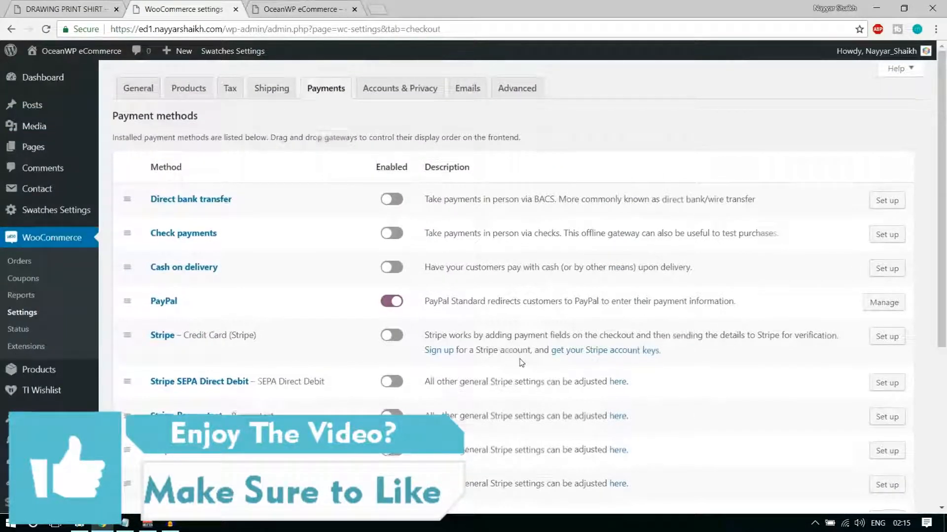
pyautogui.scroll(-1, 345, 325)
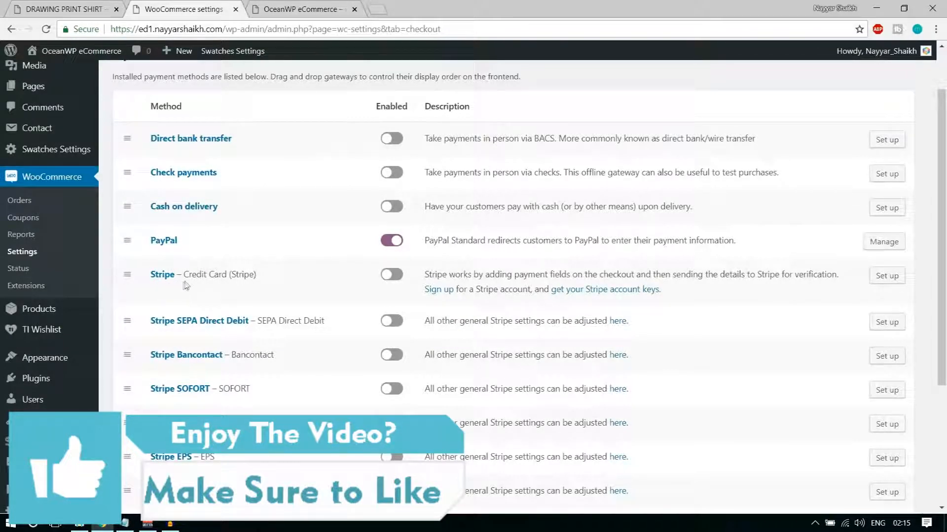
pyautogui.moveTo(184, 275); pyautogui.dragTo(266, 276)
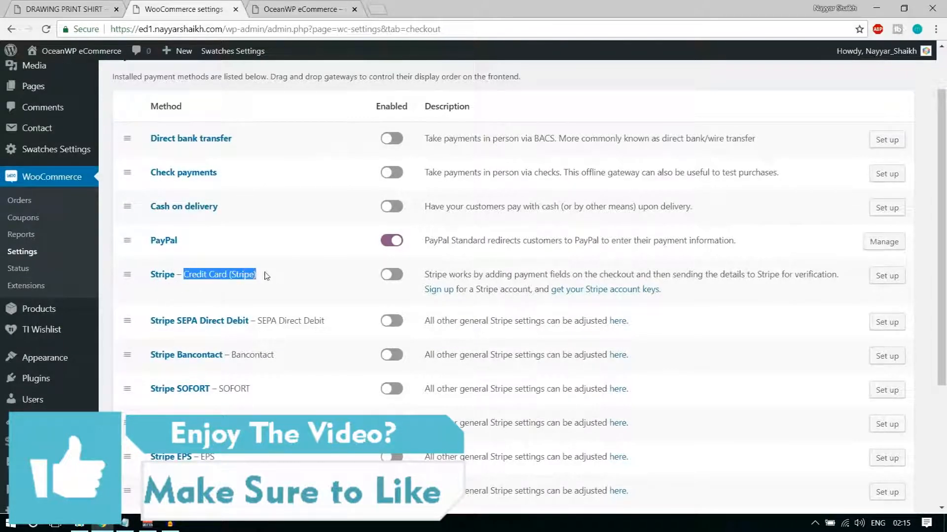
pyautogui.click(397, 275)
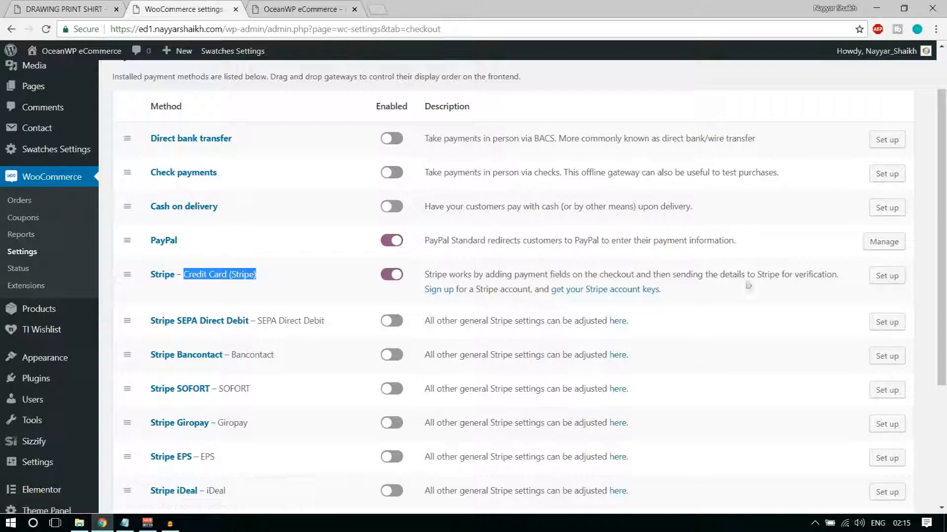
pyautogui.click(887, 277)
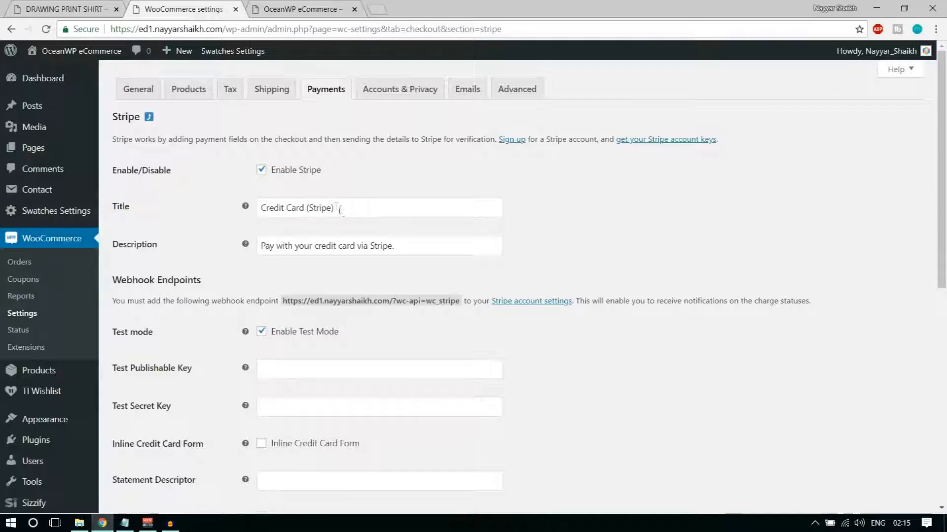
# Change the title to 'Credit Card' and the description to 'Pay with your credit card.'
pyautogui.moveTo(344, 212); pyautogui.dragTo(310, 207)
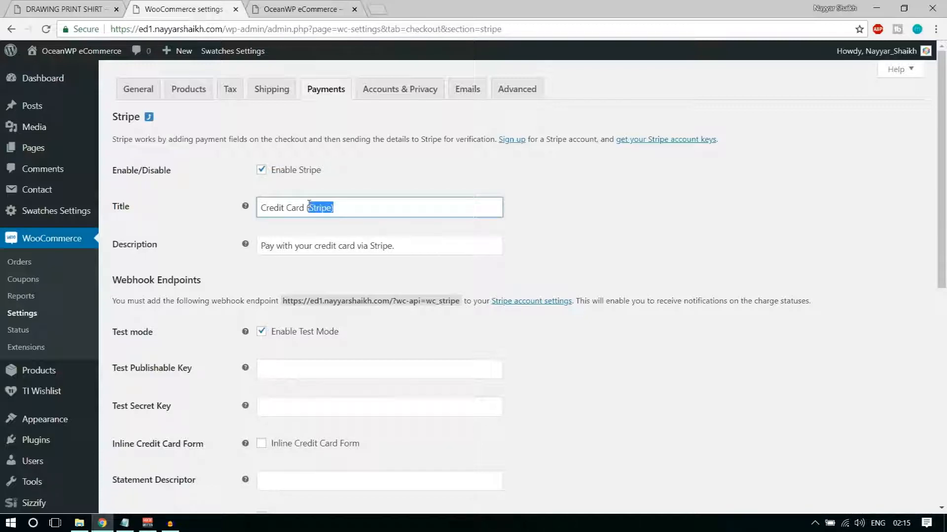
pyautogui.press('BackSpace')
pyautogui.click(412, 245)
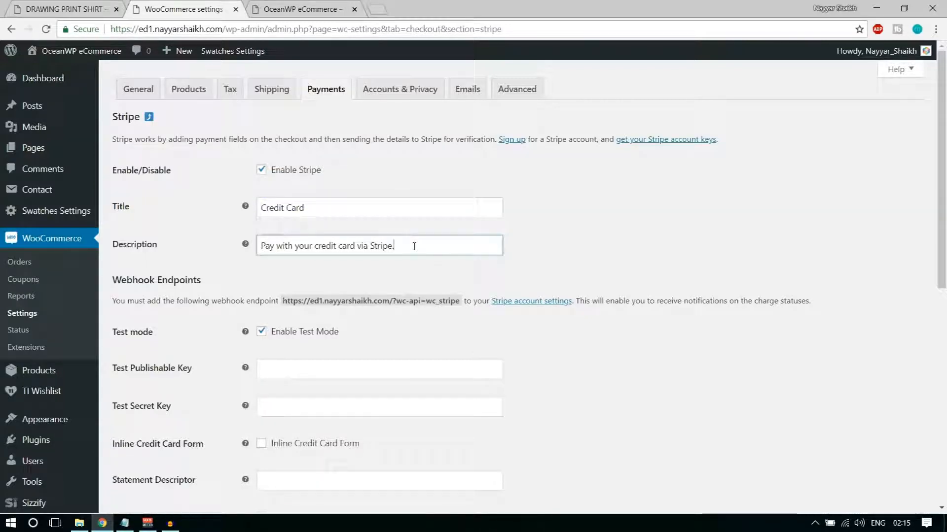
pyautogui.moveTo(401, 245); pyautogui.dragTo(361, 248)
pyautogui.press('BackSpace')
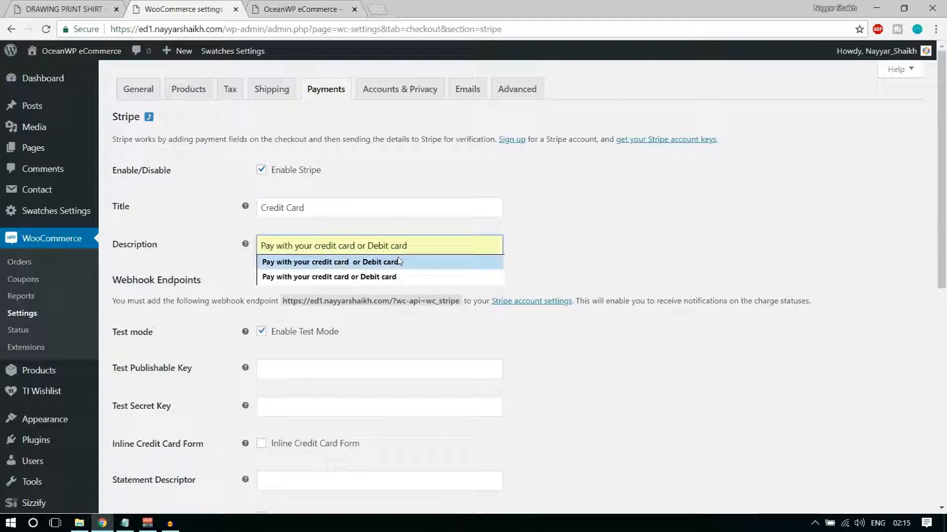
pyautogui.write('.')
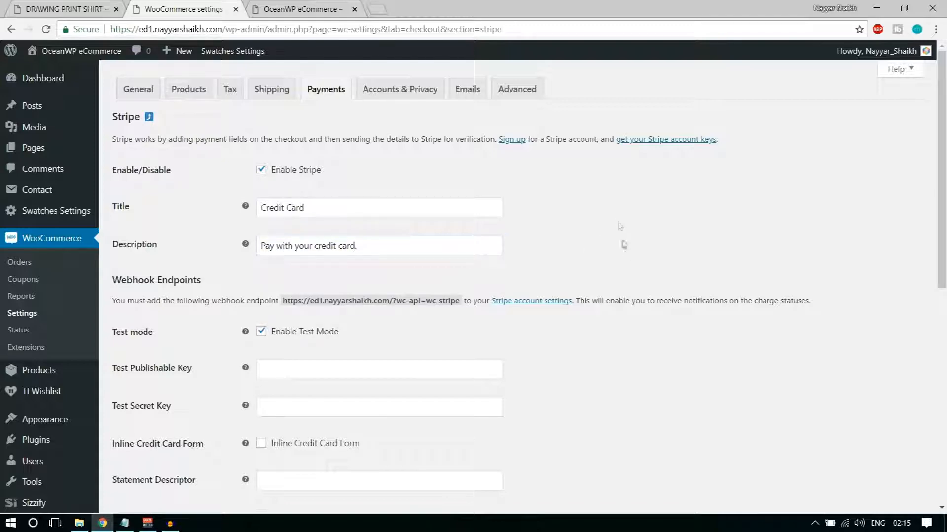
# Toggle Stripe test mode off and back on, leaving test mode enabled
pyautogui.scroll(-8, 619, 227)
pyautogui.scroll(-1, 619, 254)
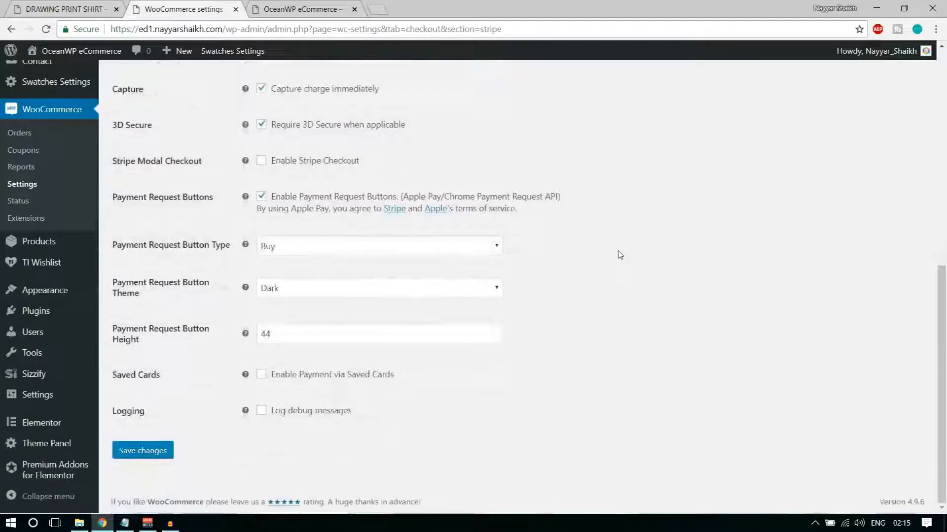
pyautogui.scroll(6, 619, 254)
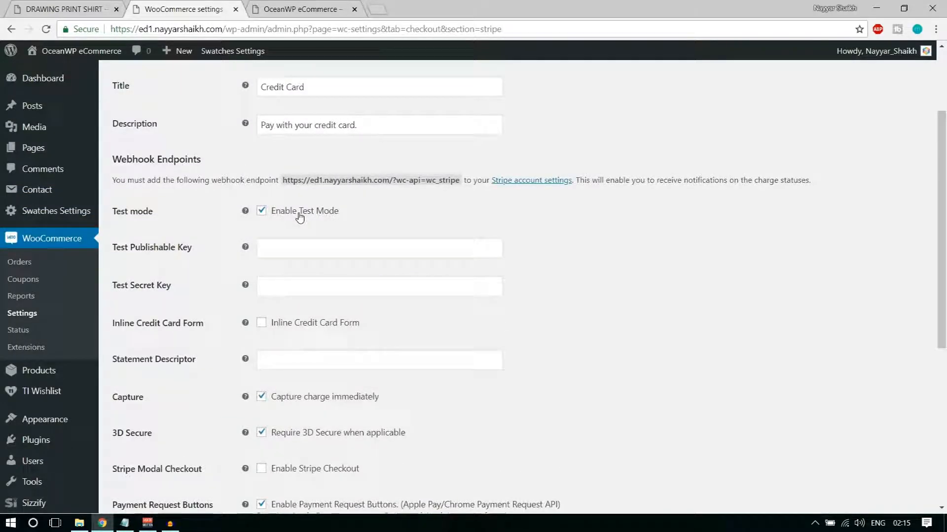
pyautogui.click(293, 218)
pyautogui.click(292, 221)
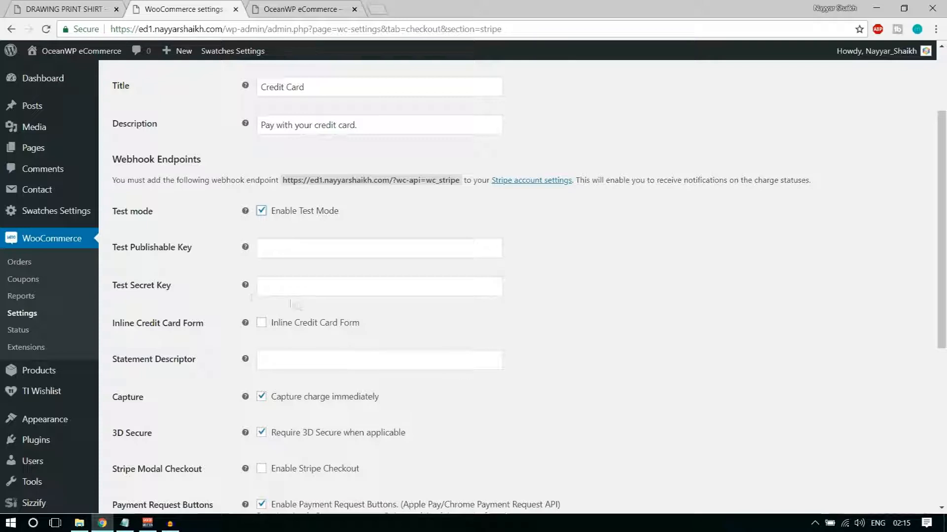
# Copy the publishable test key from Stripe's API keys page into the Test Publishable Key field
pyautogui.click(377, 6)
pyautogui.write('das')
pyautogui.press('Return')
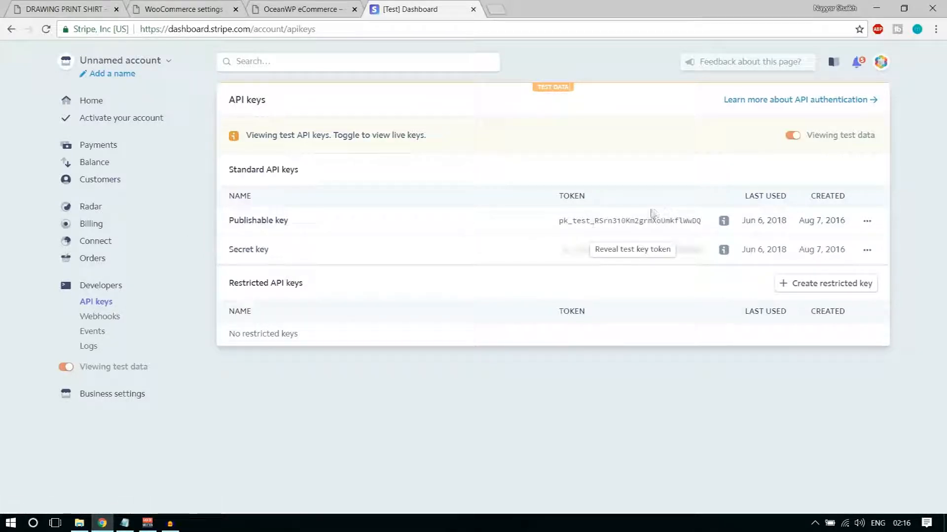
pyautogui.moveTo(559, 223); pyautogui.dragTo(706, 229)
pyautogui.hotkey('ctrl', 'c')
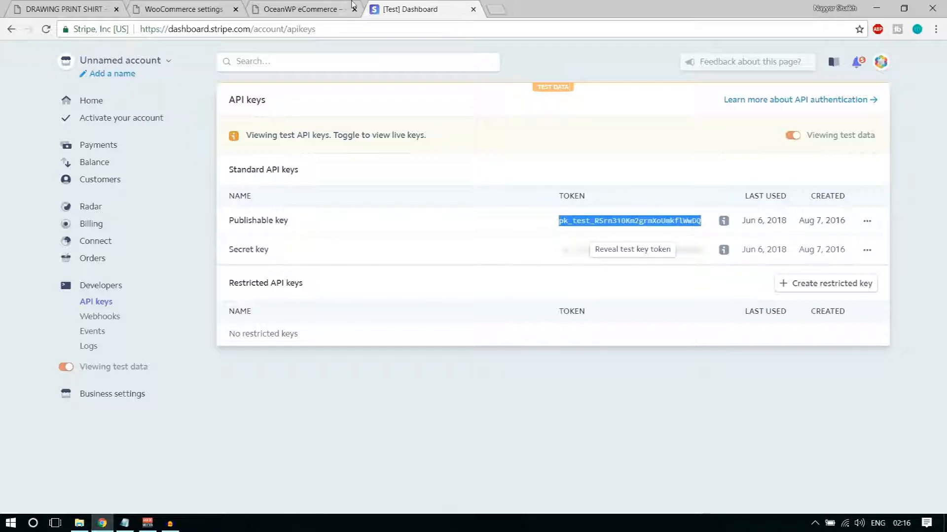
pyautogui.click(188, 9)
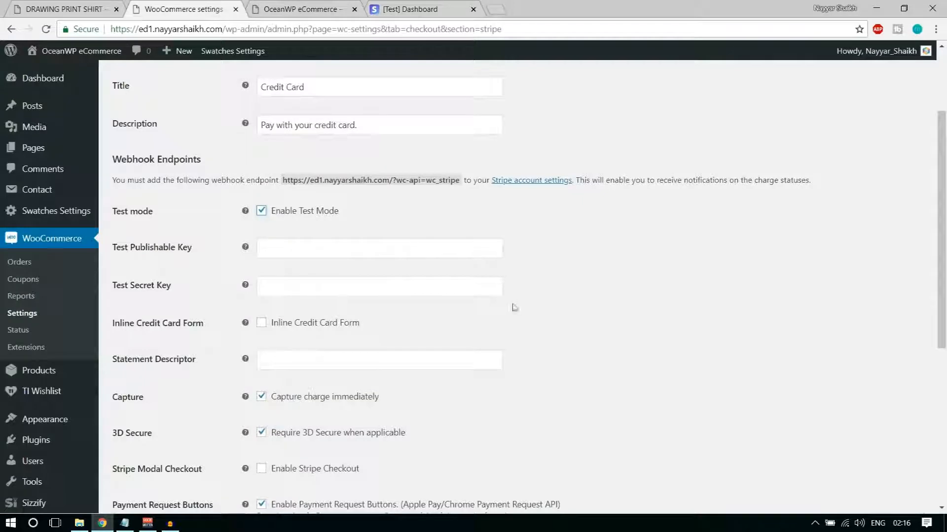
pyautogui.click(325, 247)
pyautogui.hotkey('ctrl', 'v')
# Copy the revealed secret test key into the Test Secret Key field and save the Stripe settings
pyautogui.click(395, 8)
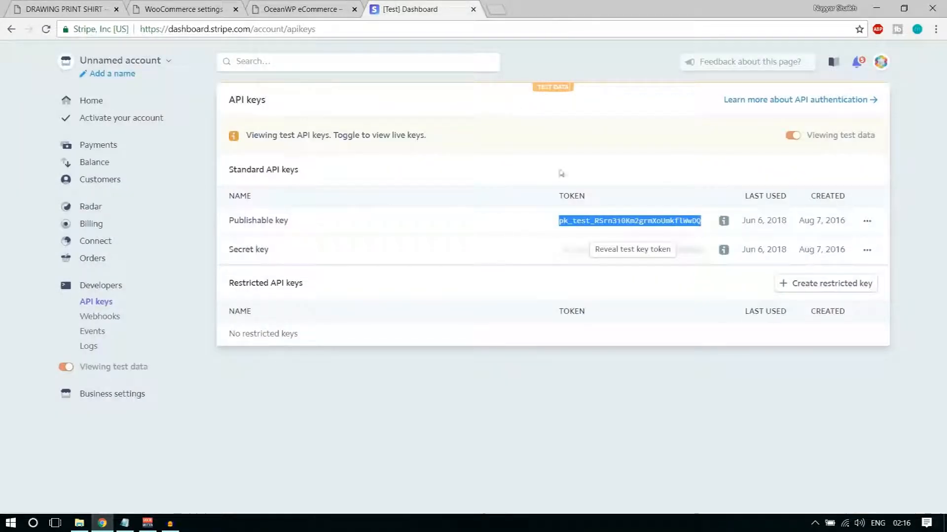
pyautogui.click(589, 251)
pyautogui.moveTo(566, 254); pyautogui.dragTo(710, 254)
pyautogui.hotkey('ctrl', 'c')
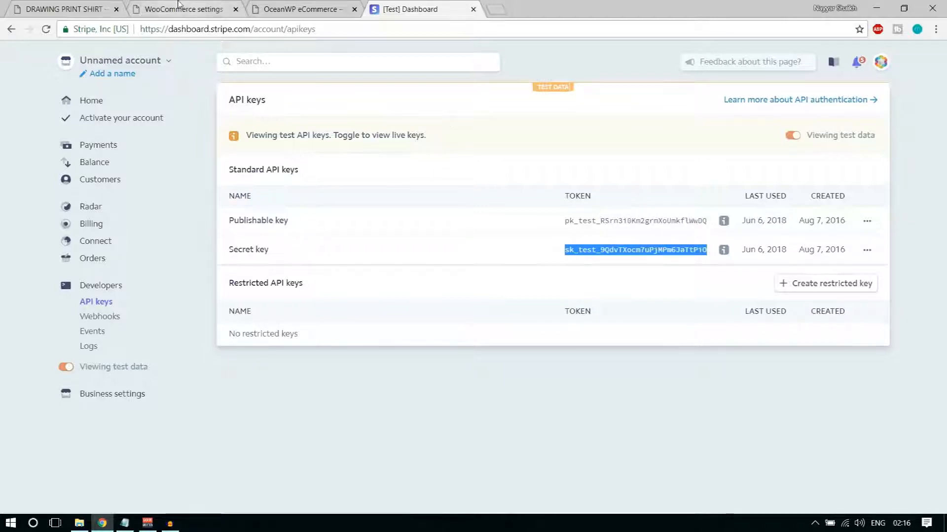
pyautogui.click(182, 9)
pyautogui.click(316, 286)
pyautogui.hotkey('ctrl', 'v')
pyautogui.scroll(-6, 672, 309)
pyautogui.click(148, 450)
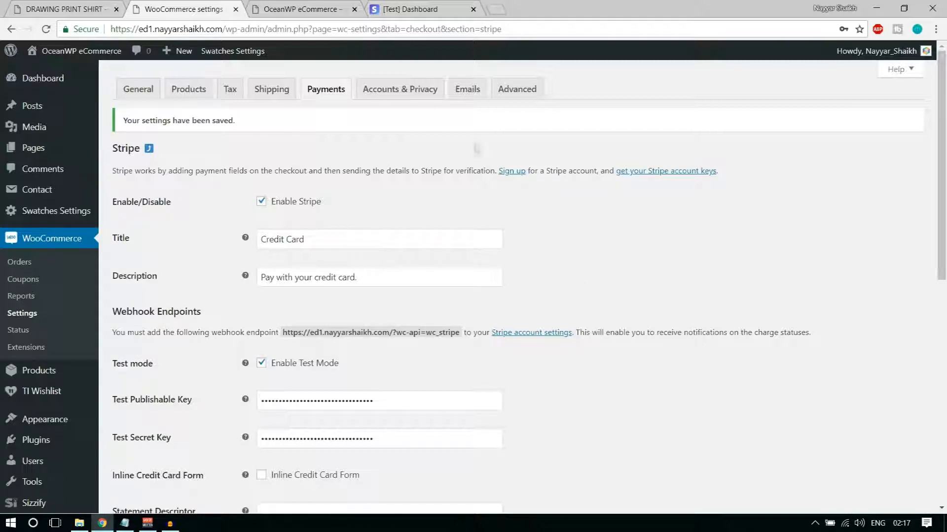
pyautogui.click(408, 89)
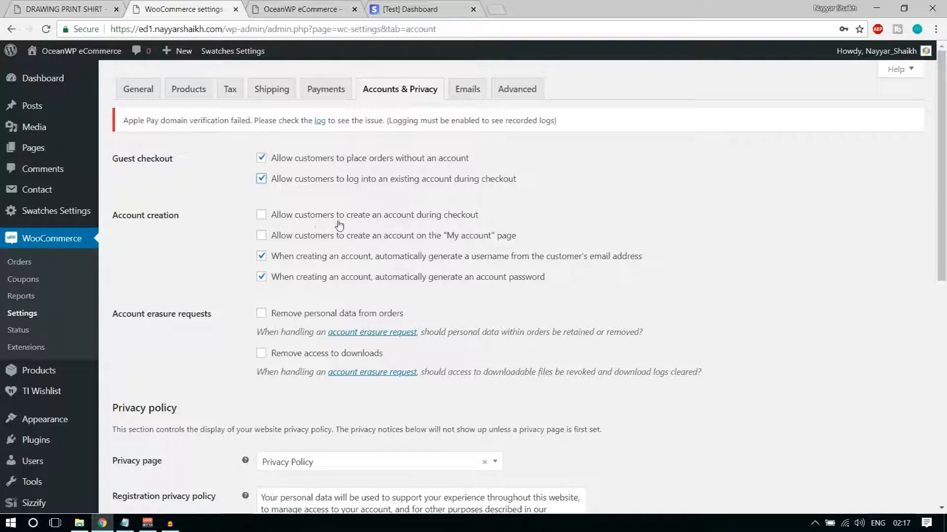
# Allow account creation at checkout and on My account, and stop auto-generating usernames and passwords
pyautogui.click(445, 222)
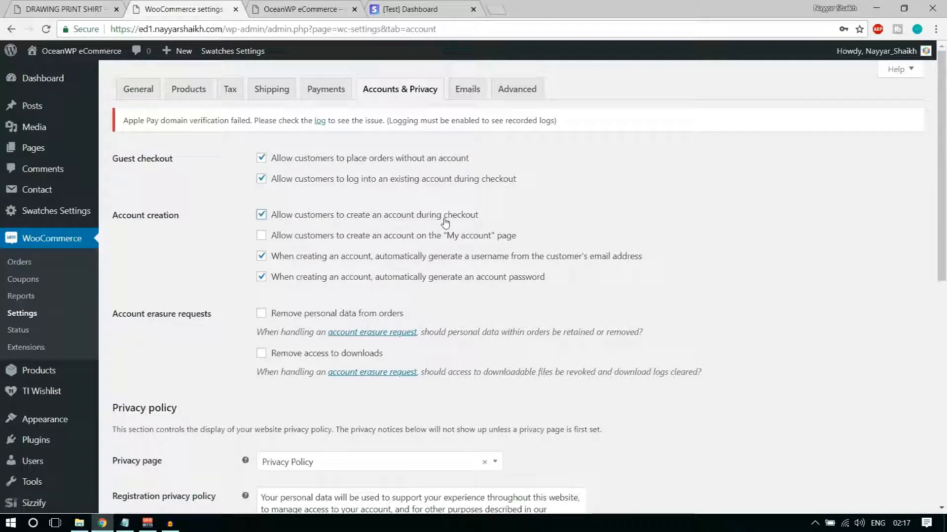
pyautogui.click(419, 238)
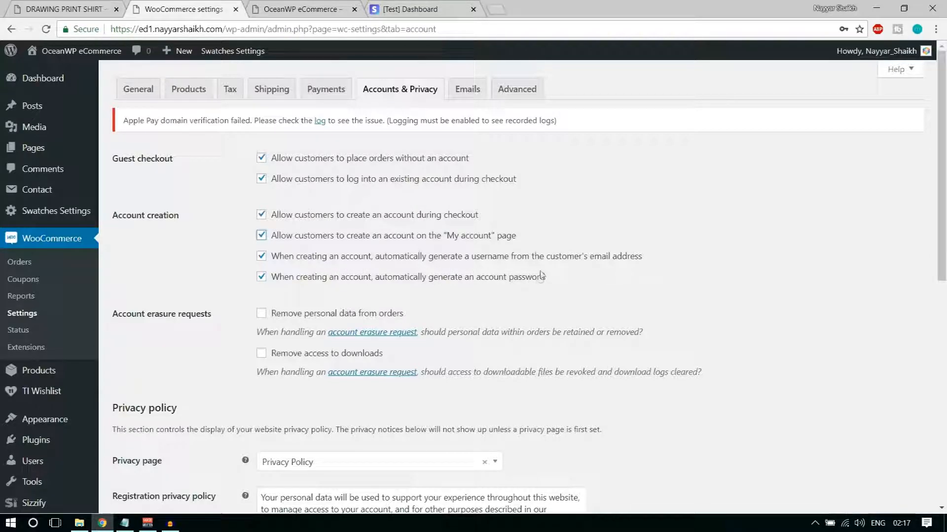
pyautogui.click(376, 261)
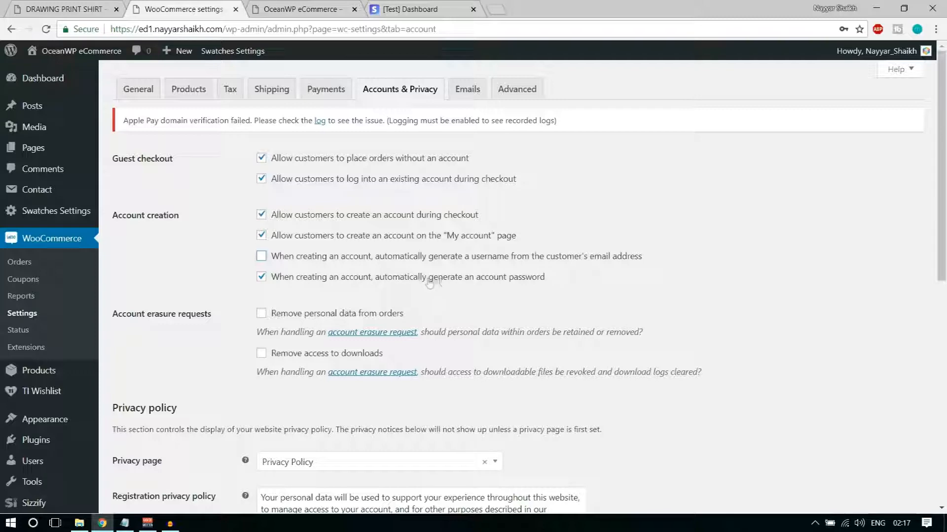
pyautogui.click(397, 282)
pyautogui.scroll(-1, 679, 301)
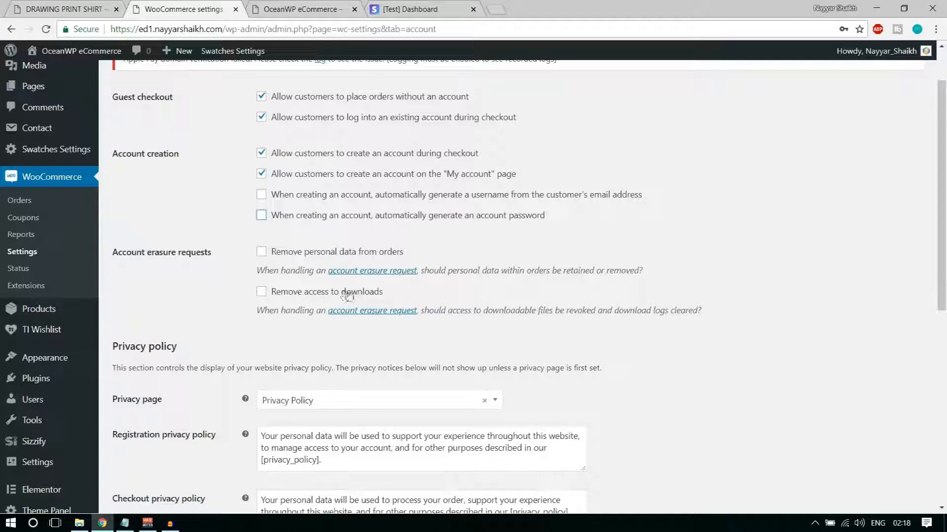
pyautogui.scroll(-4, 722, 368)
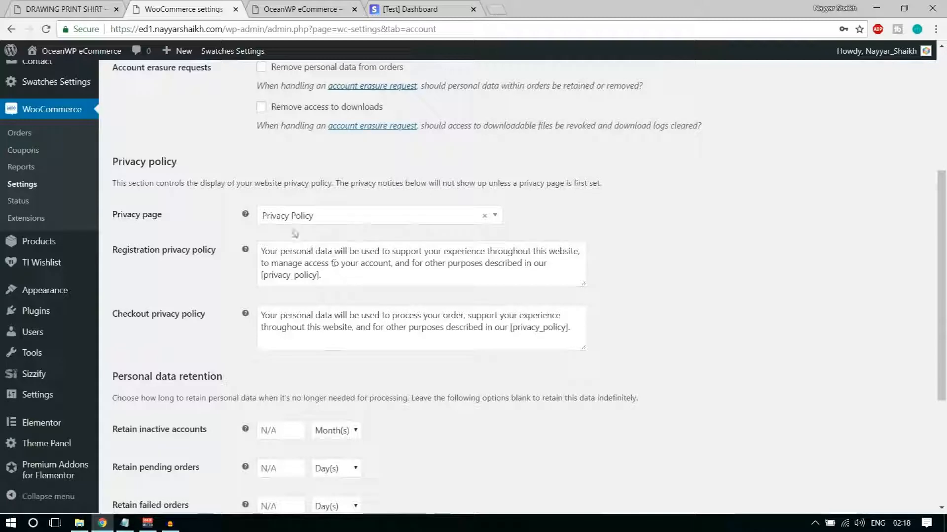
# Keep Privacy Policy as the privacy page and save the Accounts & Privacy settings
pyautogui.click(349, 217)
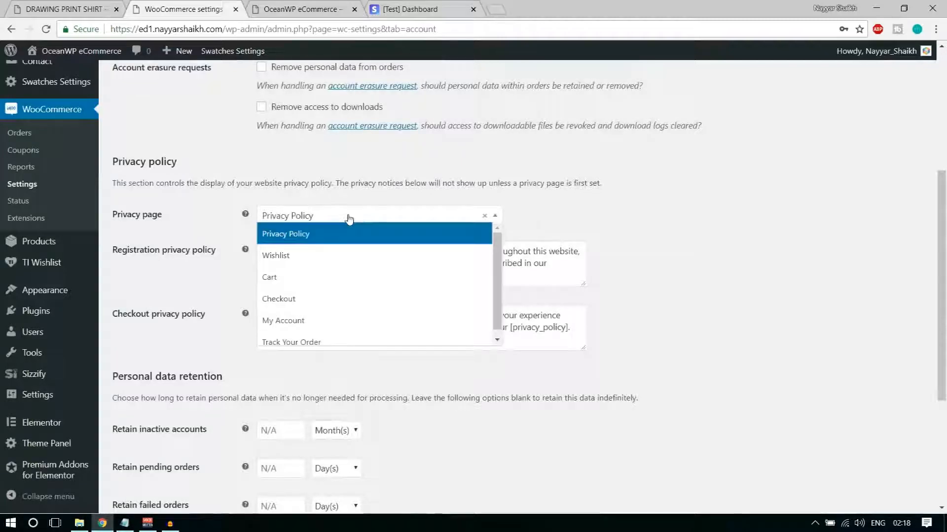
pyautogui.click(320, 239)
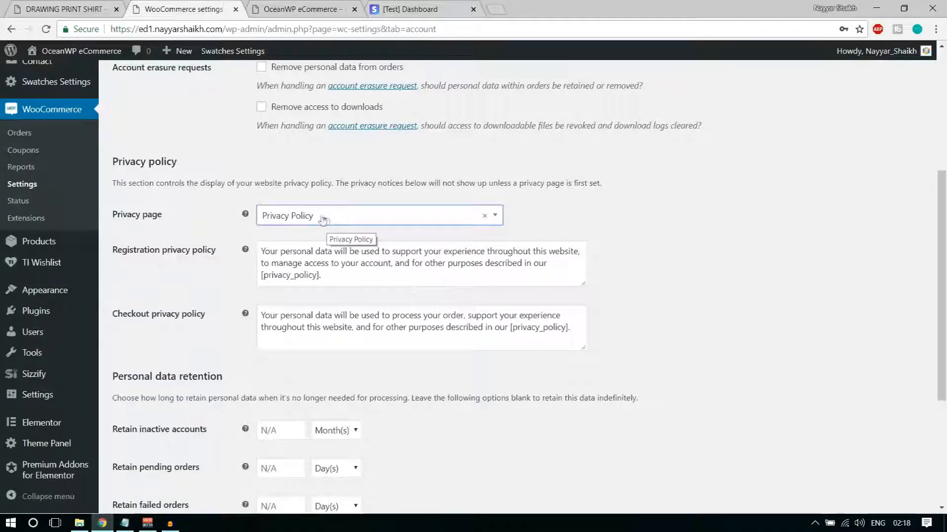
pyautogui.moveTo(365, 276); pyautogui.dragTo(258, 245)
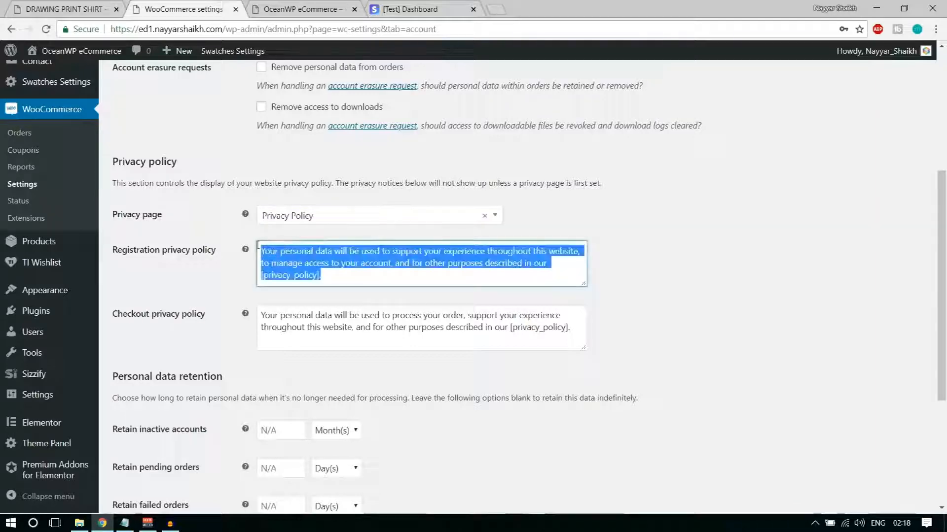
pyautogui.click(304, 264)
pyautogui.scroll(-3, 448, 274)
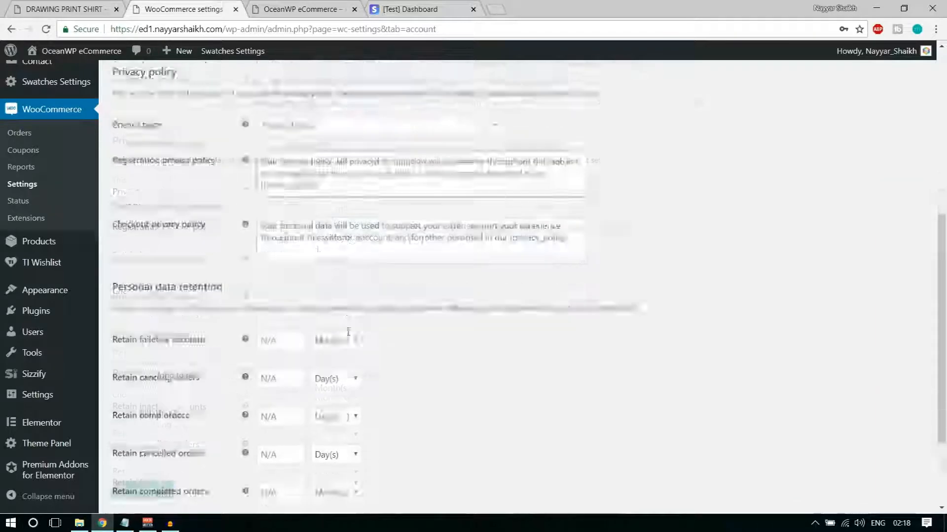
pyautogui.click(136, 475)
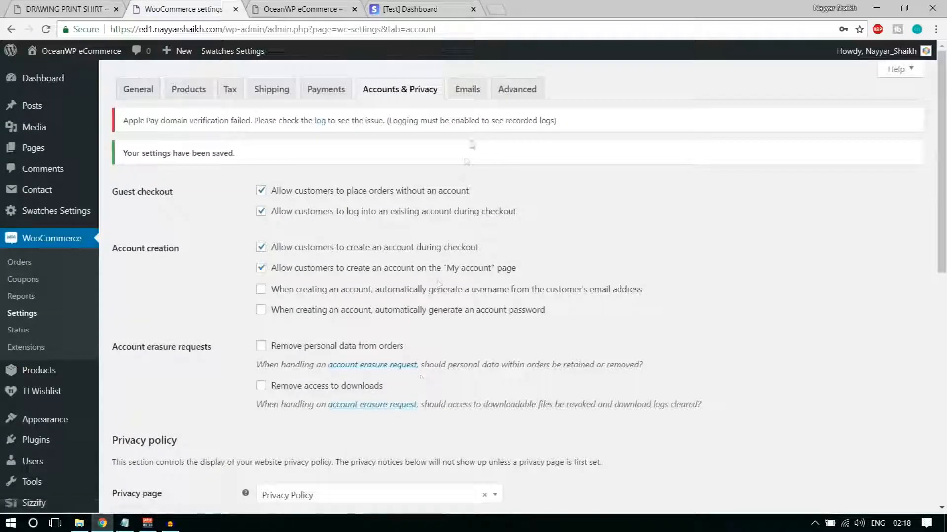
# Check the recipient addresses of the New order, Cancelled order and Failed order emails
pyautogui.click(473, 94)
pyautogui.moveTo(655, 302); pyautogui.dragTo(522, 232)
pyautogui.click(536, 241)
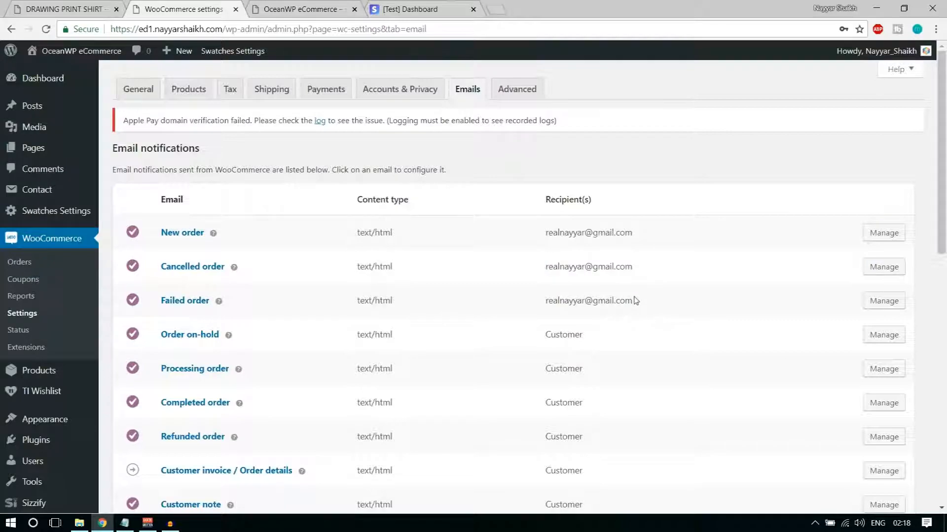
pyautogui.moveTo(547, 301); pyautogui.dragTo(647, 304)
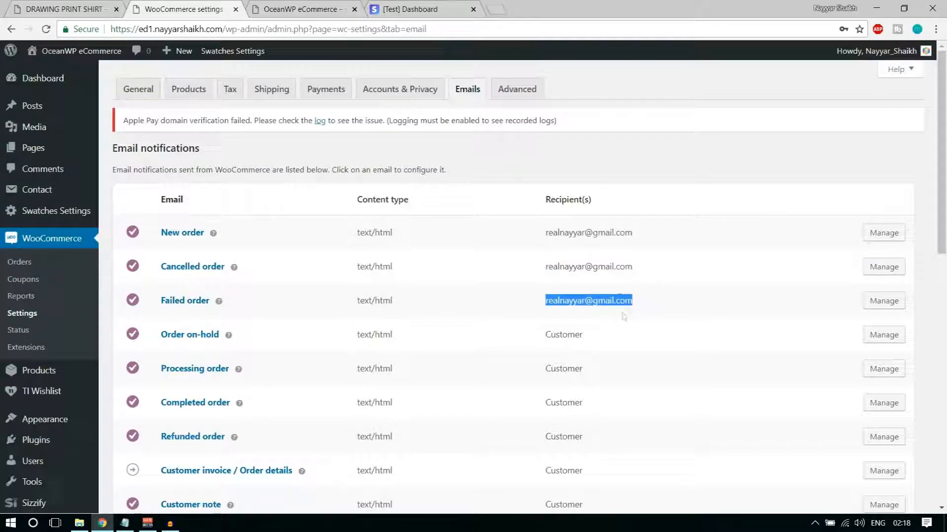
pyautogui.scroll(-6, 644, 361)
pyautogui.scroll(6, 645, 368)
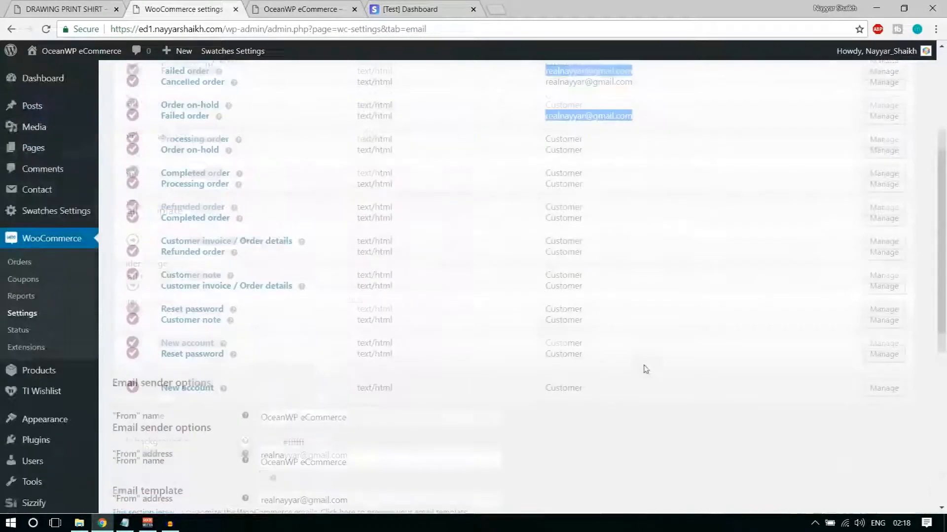
pyautogui.click(534, 91)
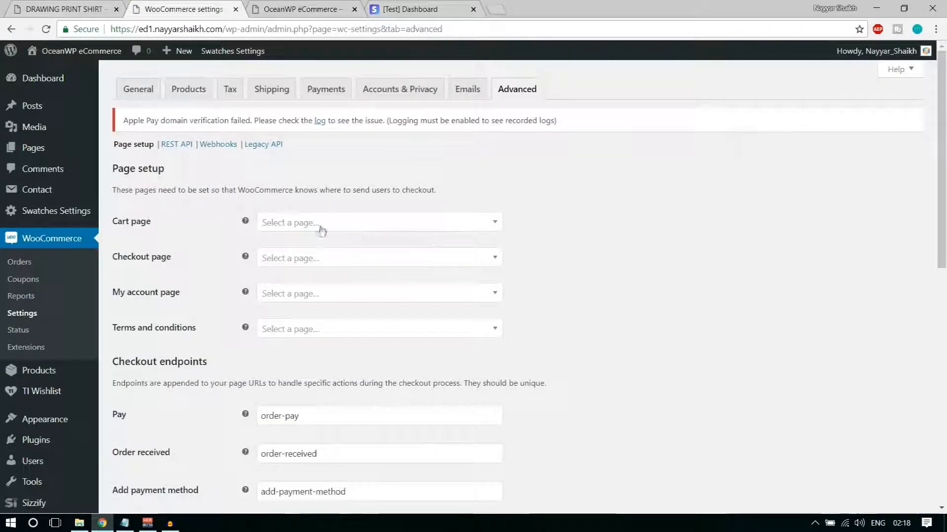
# Assign the Cart, Checkout and My Account pages, with Privacy Policy as the terms page
pyautogui.click(318, 223)
pyautogui.click(318, 289)
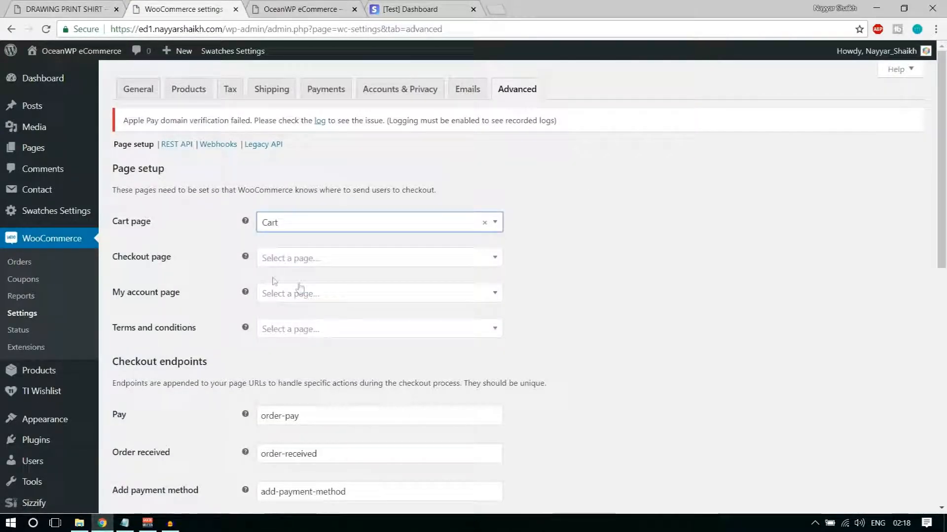
pyautogui.click(300, 258)
pyautogui.click(317, 341)
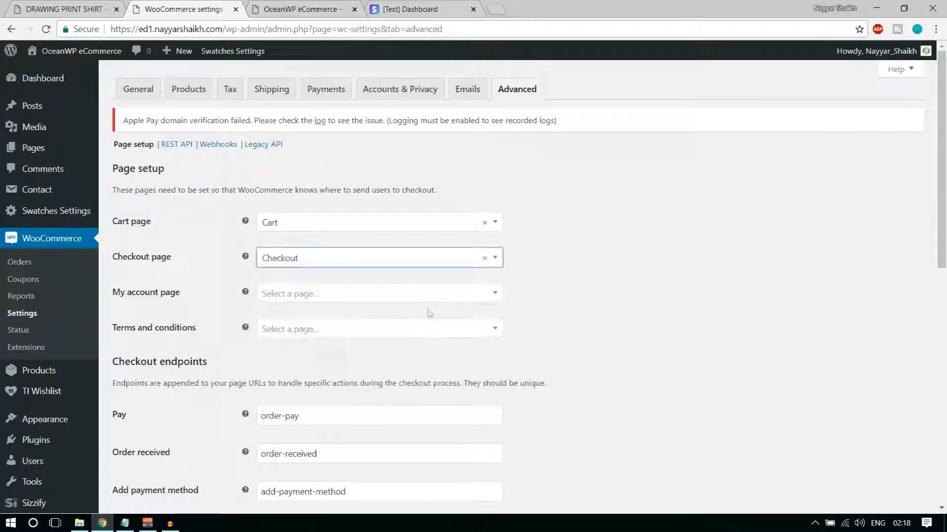
pyautogui.scroll(-1, 672, 258)
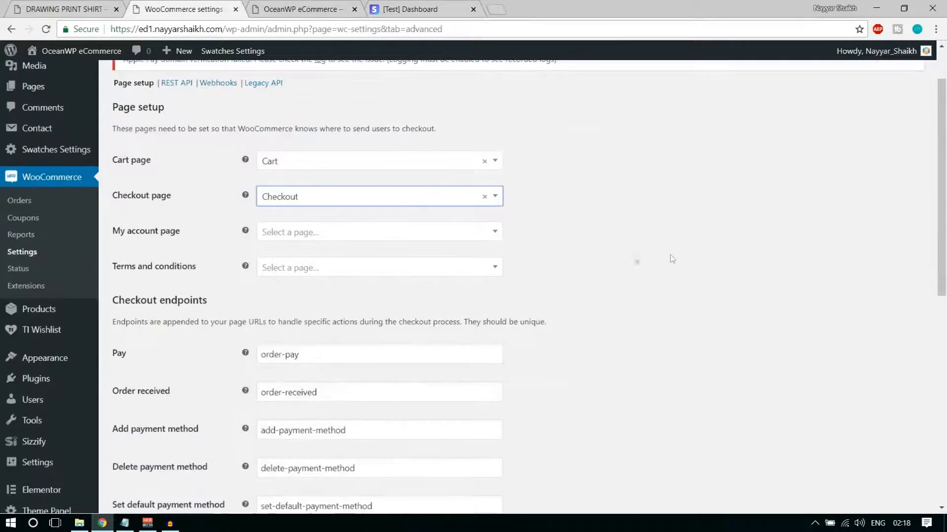
pyautogui.click(307, 232)
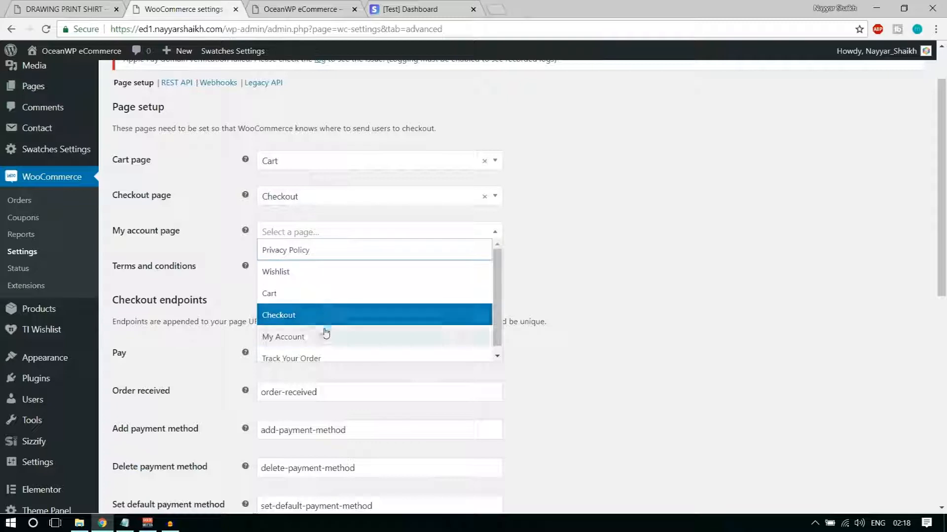
pyautogui.click(284, 337)
pyautogui.click(317, 269)
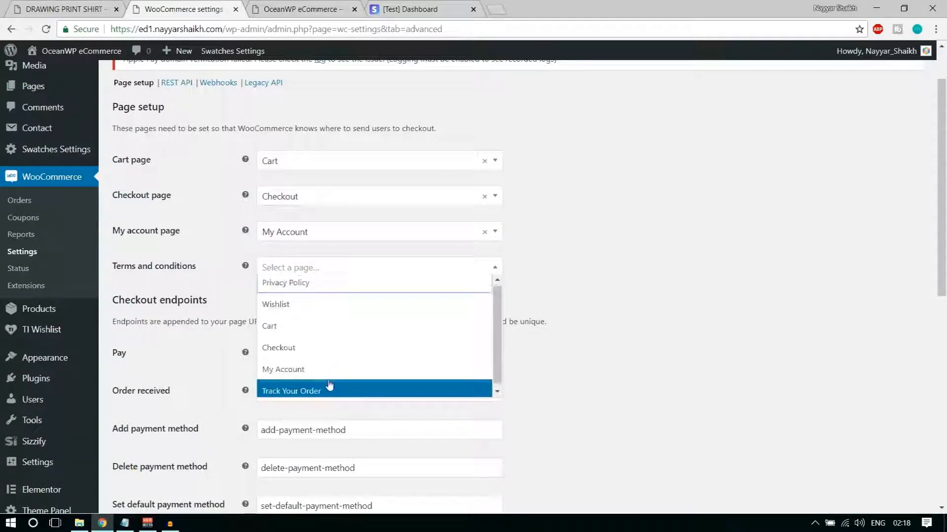
pyautogui.click(323, 291)
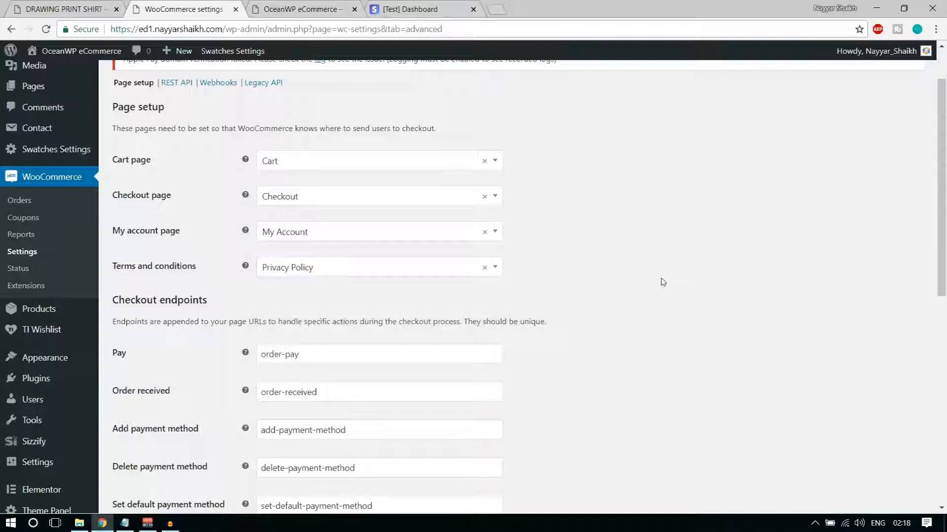
# Save the page setup settings and view the shop's front page
pyautogui.scroll(-4, 669, 298)
pyautogui.scroll(-4, 669, 299)
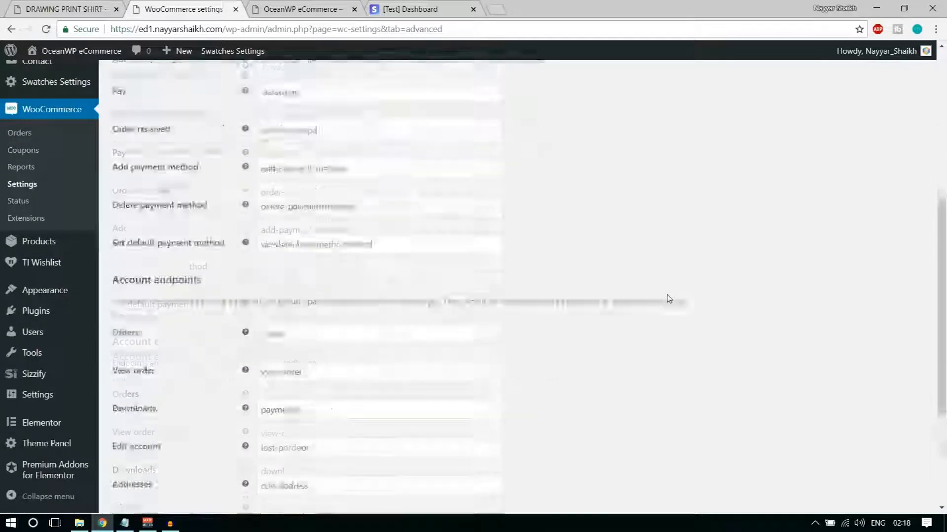
pyautogui.scroll(10, 668, 298)
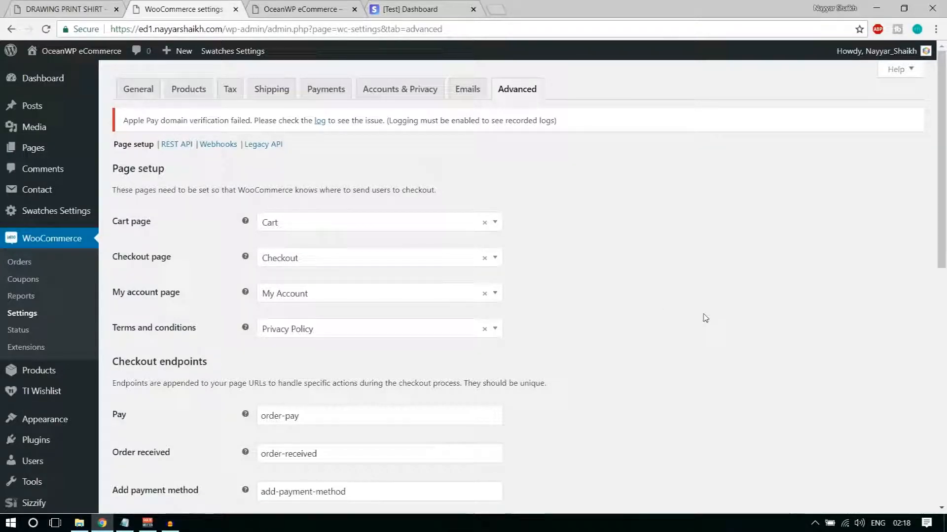
pyautogui.scroll(-15, 705, 318)
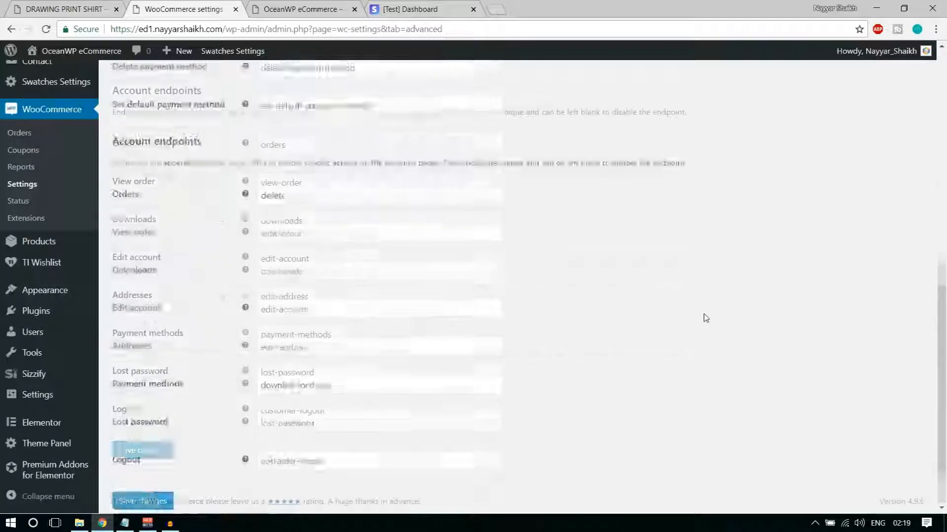
pyautogui.click(143, 450)
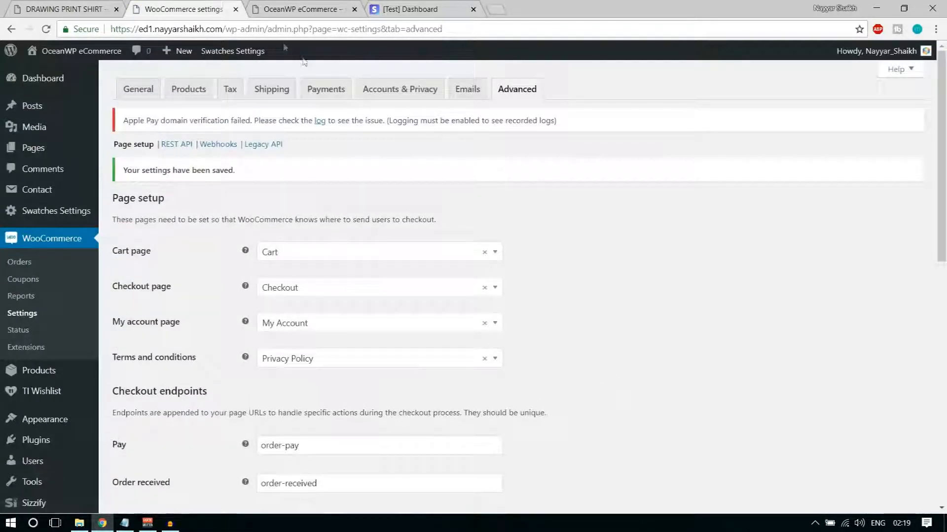
pyautogui.click(300, 9)
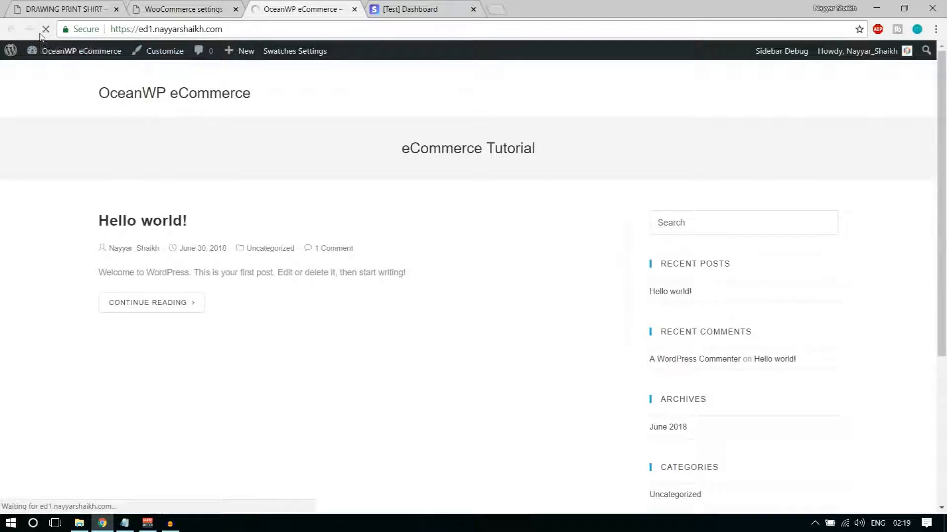
# Return from the storefront to the WooCommerce settings browser tab
pyautogui.click(207, 6)
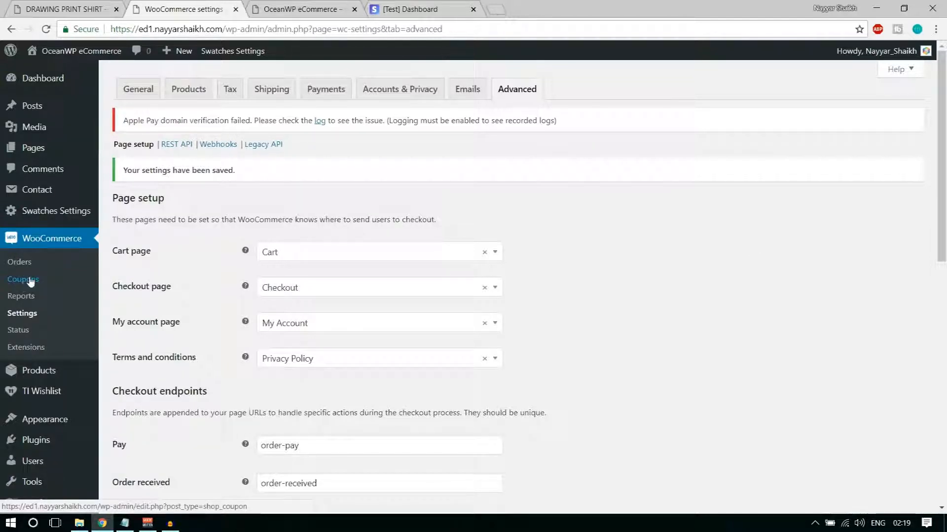
# Start a new coupon from the coupons list and enter its coupon code
pyautogui.click(24, 281)
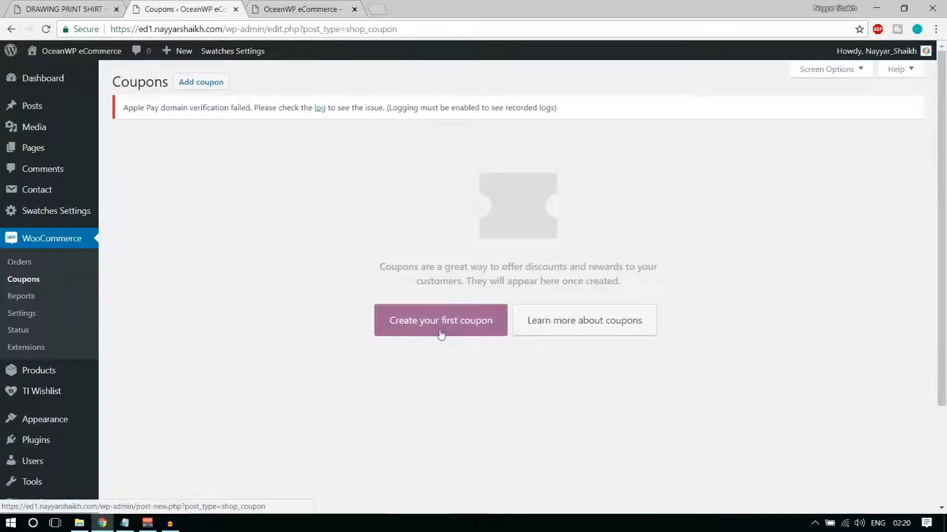
pyautogui.click(440, 334)
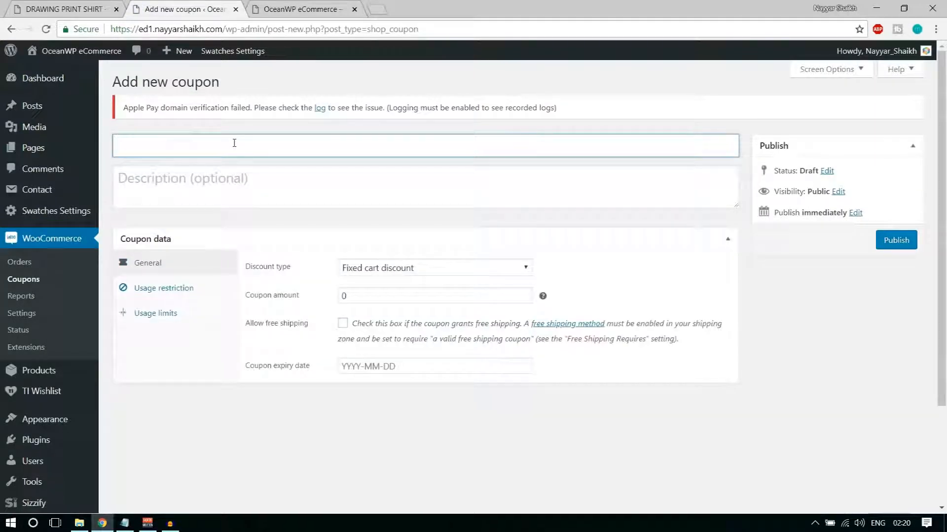
pyautogui.write('NA')
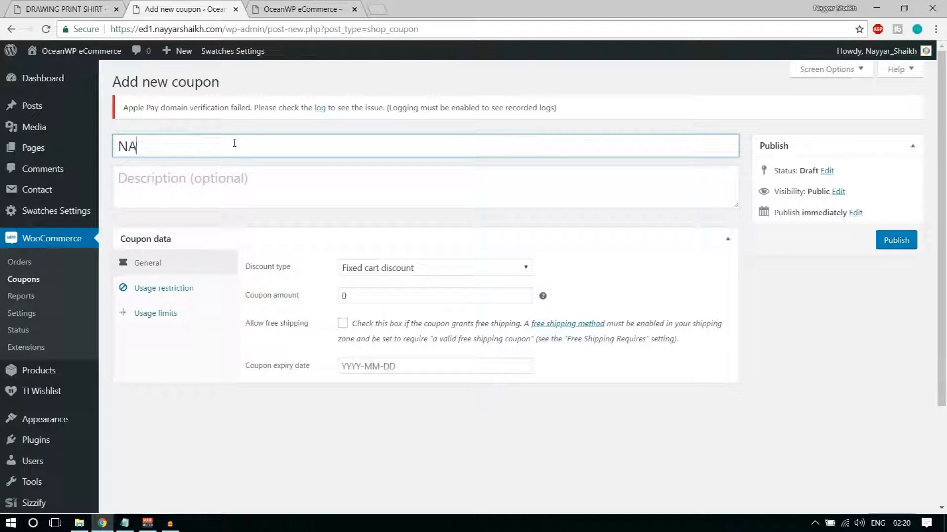
pyautogui.write('YYAR7')
# Describe the coupon as 'This coupon code gives you 7% Off the Purchase'
pyautogui.click(238, 175)
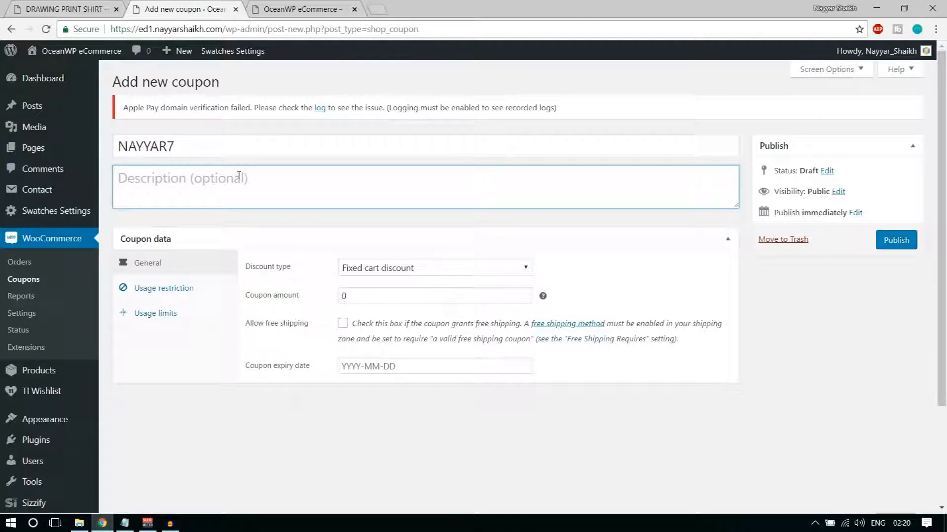
pyautogui.write('Thi')
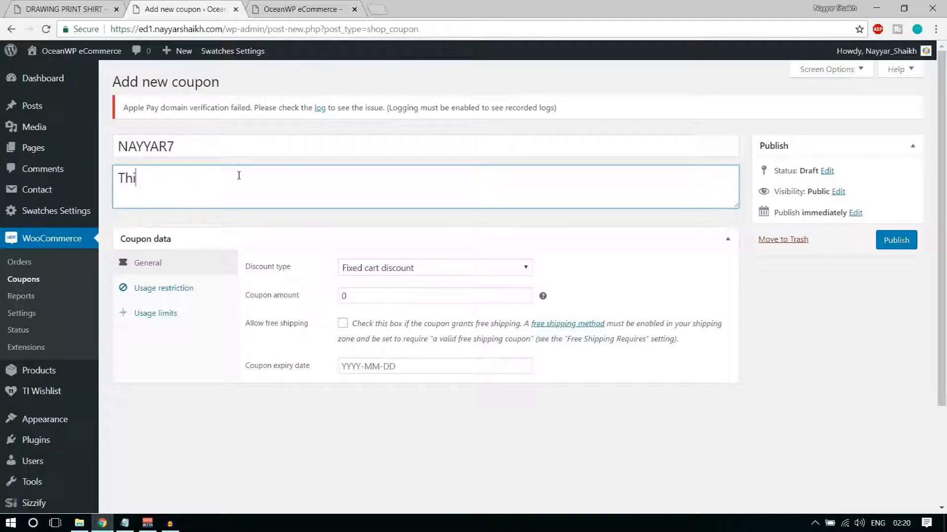
pyautogui.write('s coupon code give')
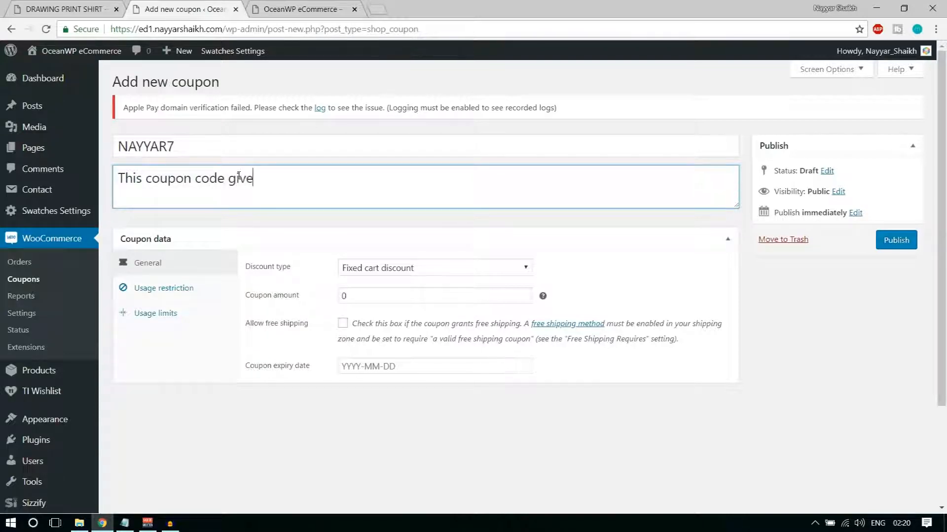
pyautogui.write('s you 7% Off the Purchase')
pyautogui.click(168, 272)
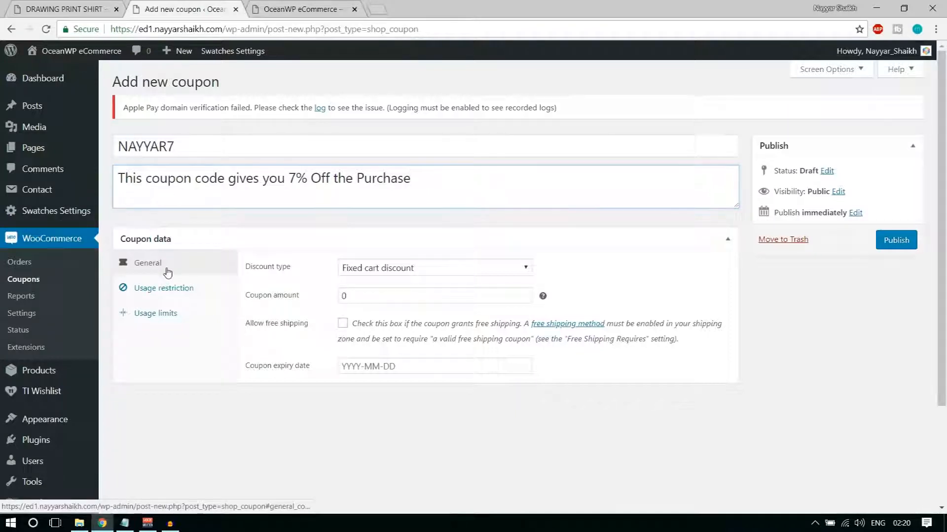
pyautogui.moveTo(264, 268); pyautogui.dragTo(300, 277)
# Make the coupon a Percentage discount with a coupon amount of 7
pyautogui.click(300, 277)
pyautogui.click(394, 269)
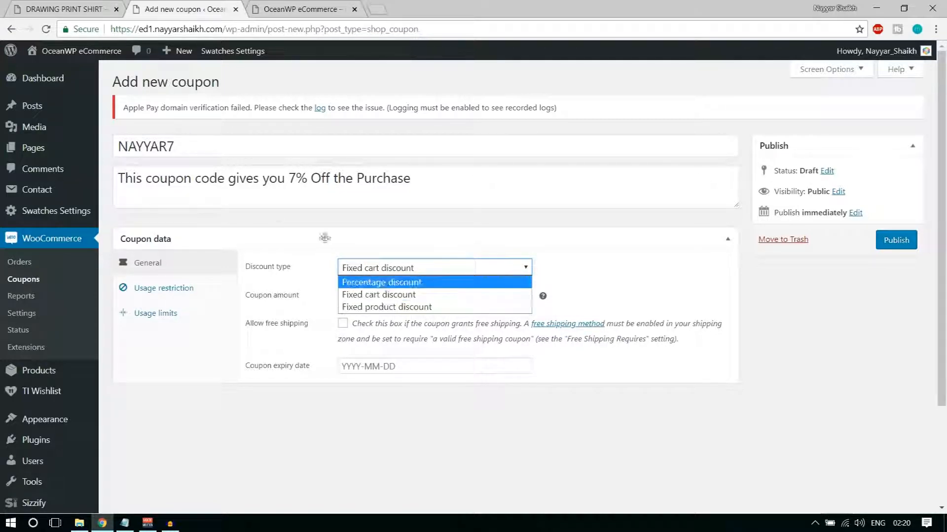
pyautogui.moveTo(289, 178); pyautogui.dragTo(321, 178)
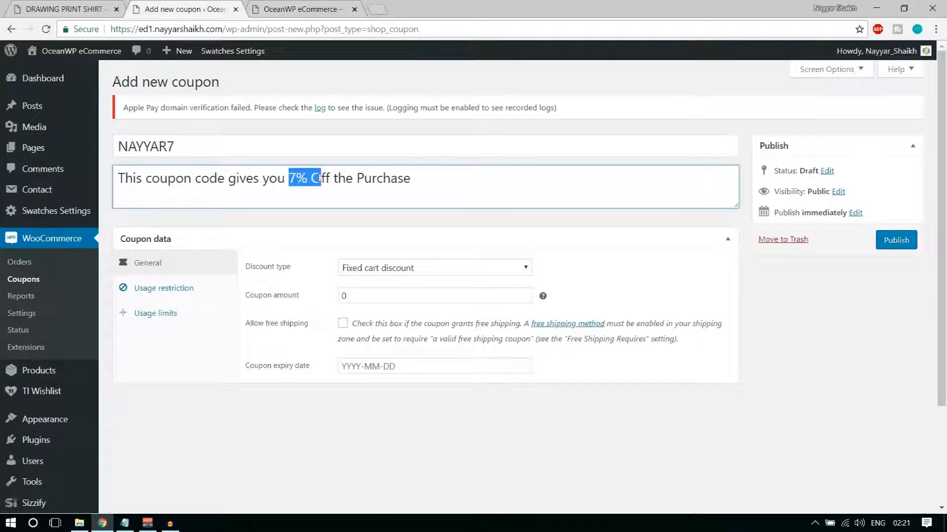
pyautogui.click(374, 267)
pyautogui.click(384, 283)
pyautogui.moveTo(354, 295); pyautogui.dragTo(336, 301)
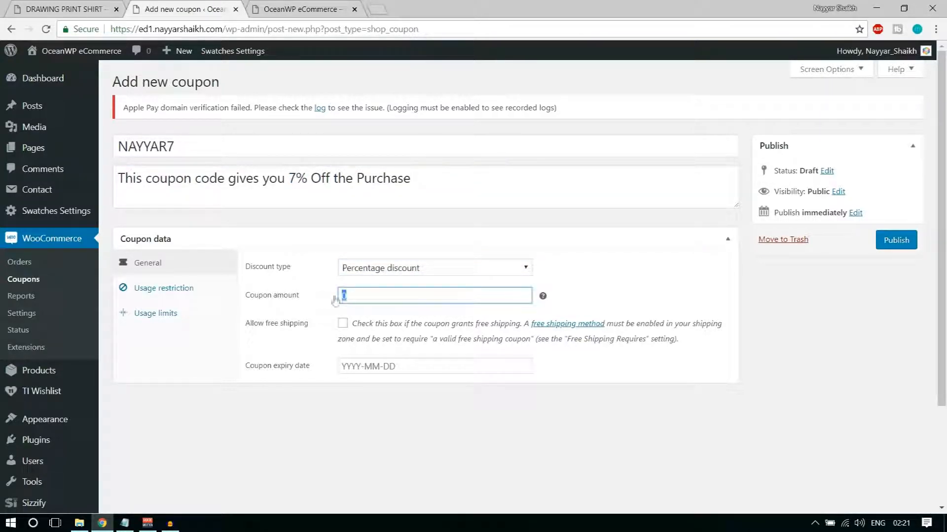
pyautogui.write('7')
pyautogui.click(602, 298)
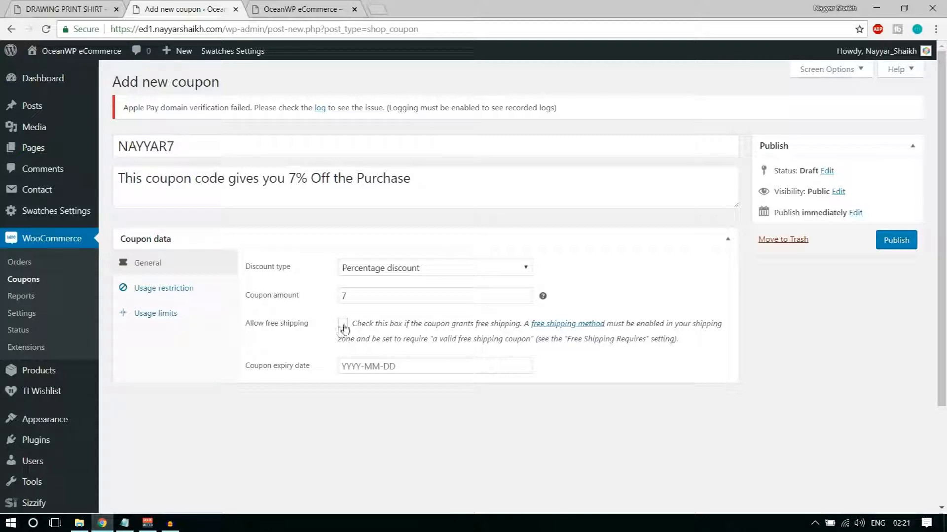
# Set the coupon expiry date to 2018-07-31
pyautogui.click(390, 366)
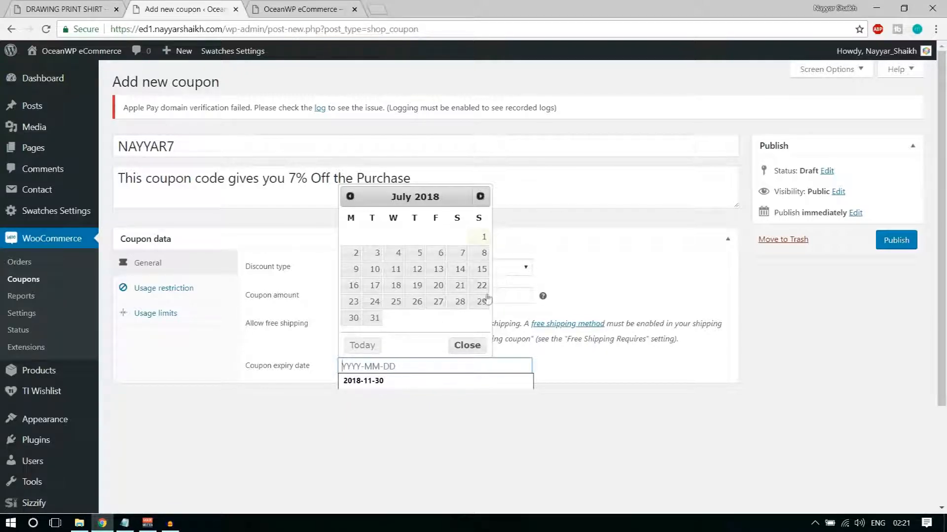
pyautogui.click(373, 318)
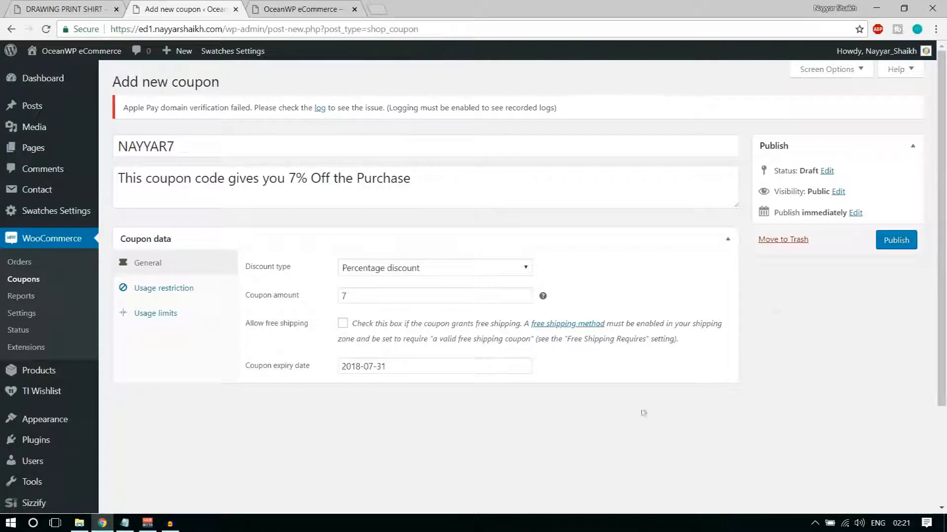
pyautogui.click(203, 287)
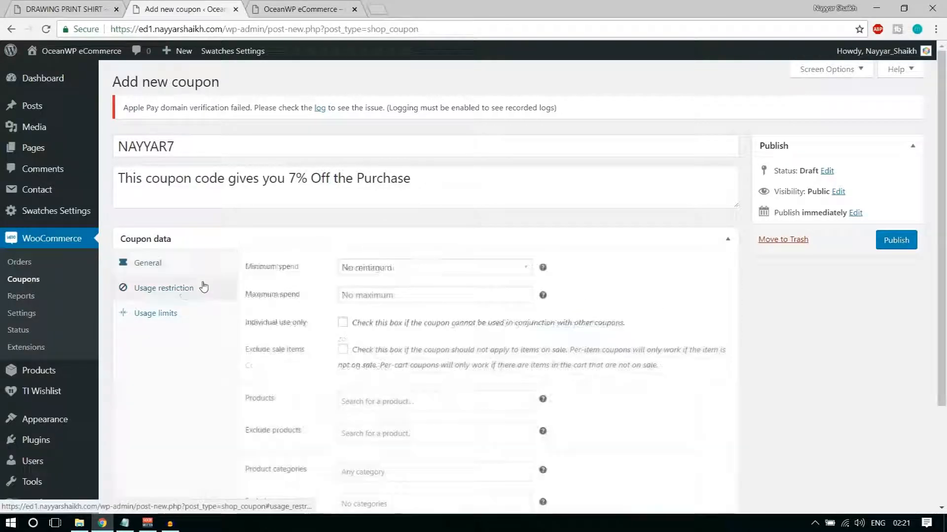
# Set the coupon's minimum spend to 100 and maximum spend to 1000
pyautogui.click(371, 267)
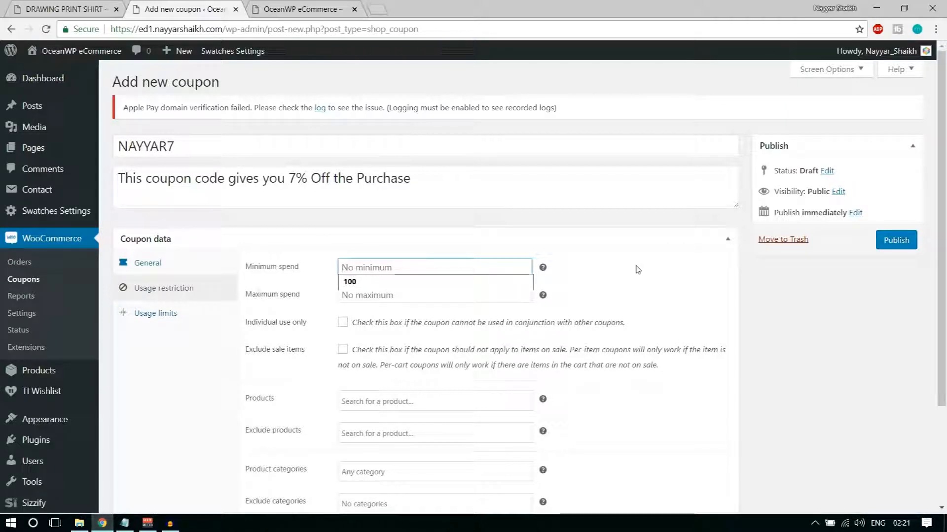
pyautogui.write('100')
pyautogui.click(566, 287)
pyautogui.click(417, 296)
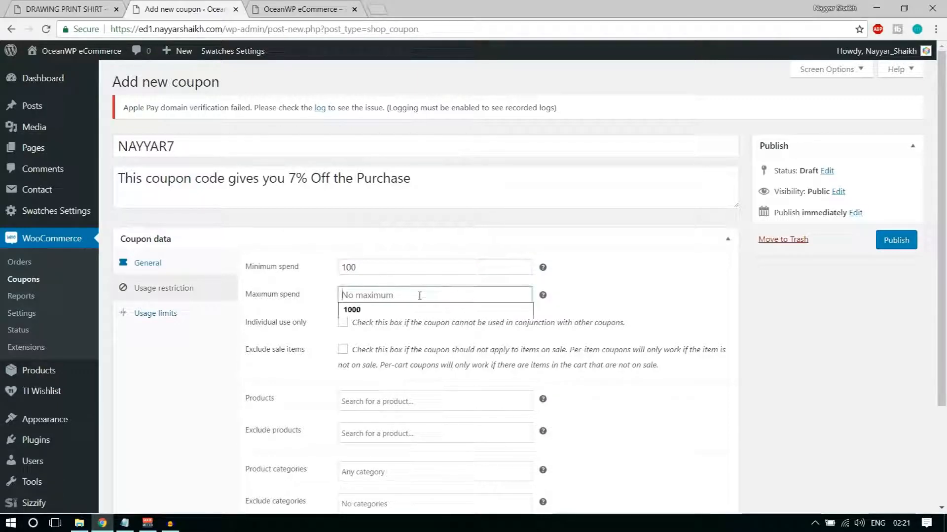
pyautogui.click(409, 311)
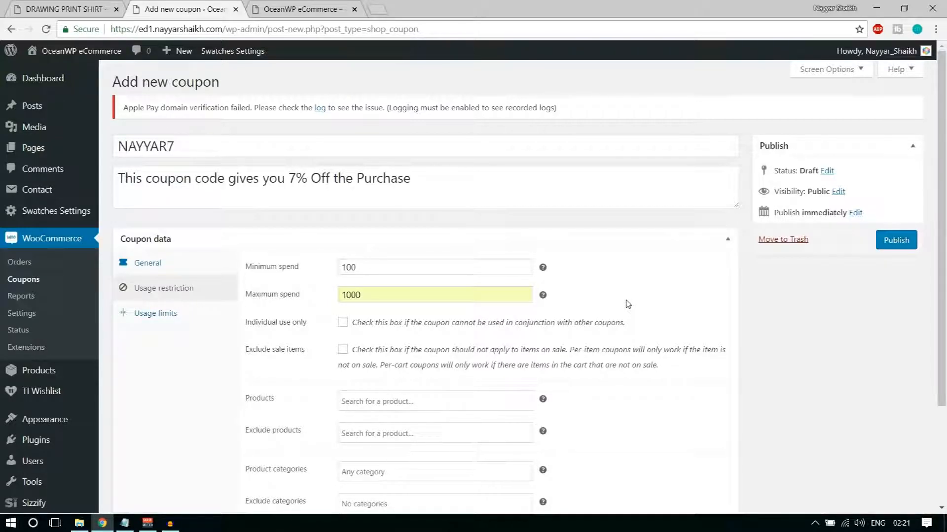
pyautogui.doubleClick(351, 294)
pyautogui.click(641, 298)
# Tick Individual use only and Exclude sale items, leaving product restrictions empty
pyautogui.scroll(-3, 740, 345)
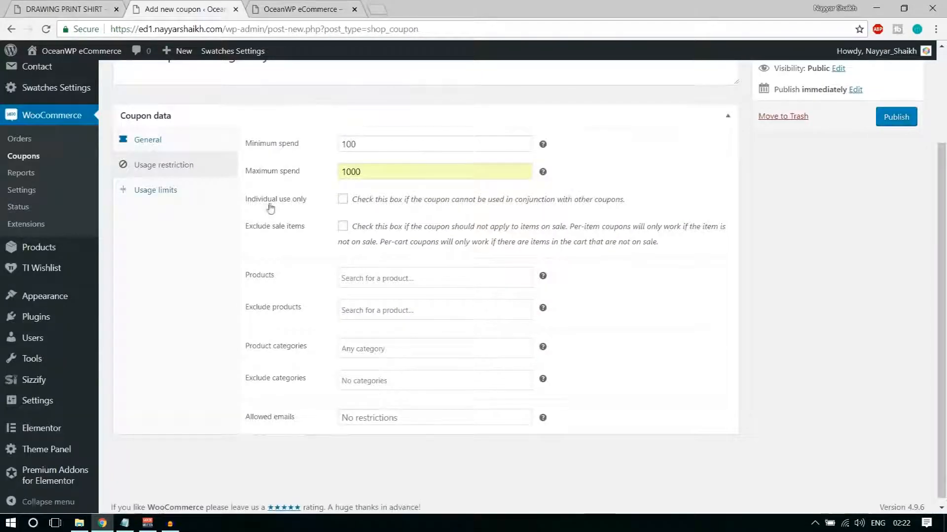
pyautogui.click(342, 199)
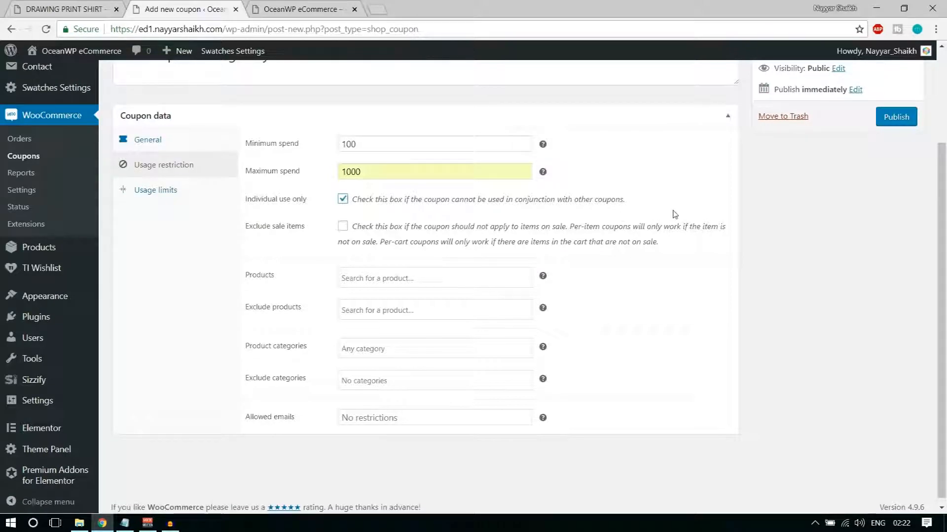
pyautogui.click(343, 227)
pyautogui.click(452, 280)
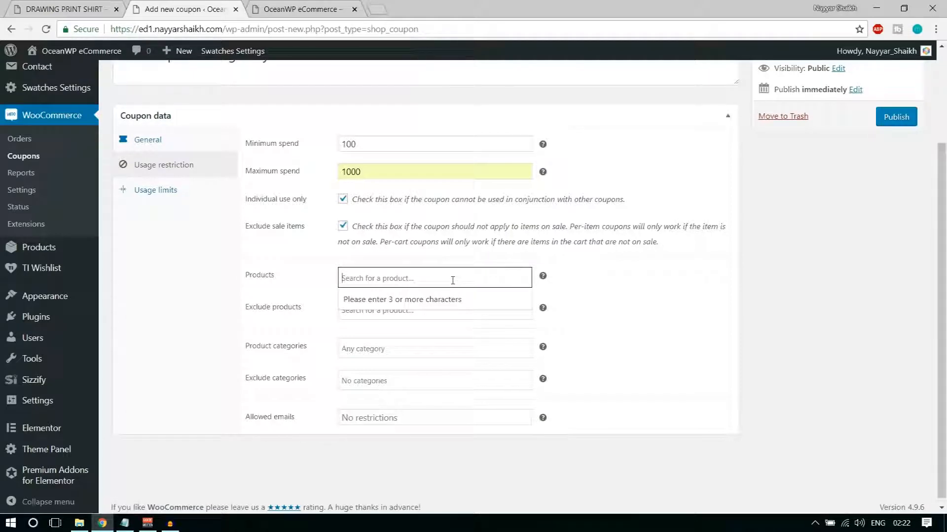
pyautogui.click(700, 287)
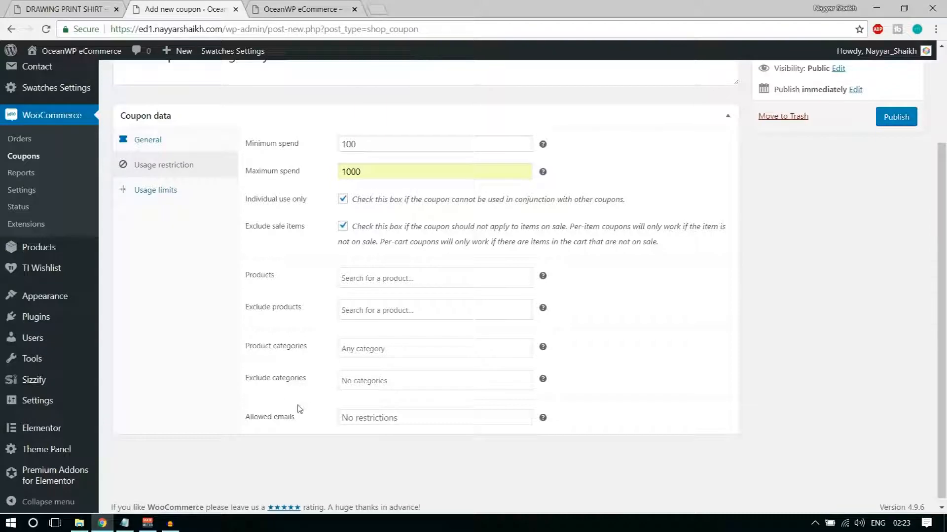
# Publish the coupon and set a usage limit of 10 per coupon
pyautogui.click(904, 119)
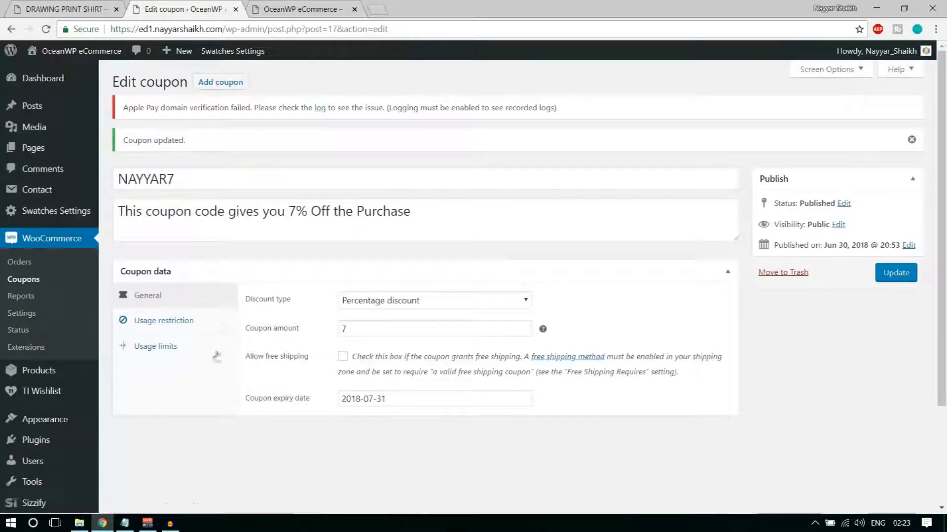
pyautogui.click(165, 348)
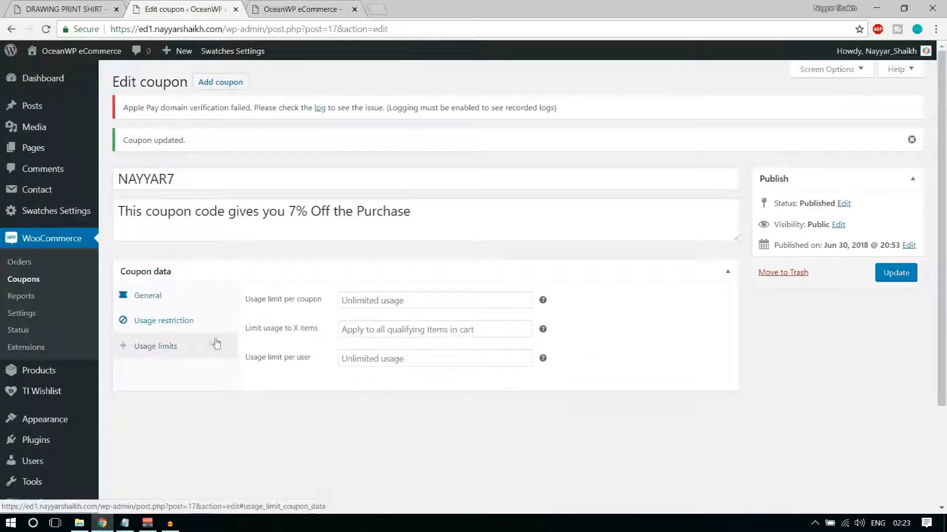
pyautogui.click(341, 303)
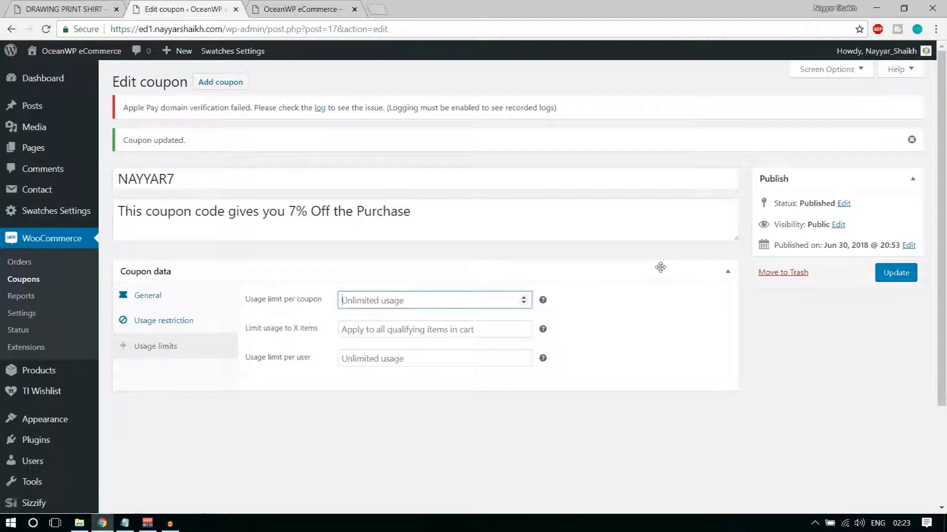
pyautogui.write('10')
pyautogui.click(660, 267)
pyautogui.click(349, 271)
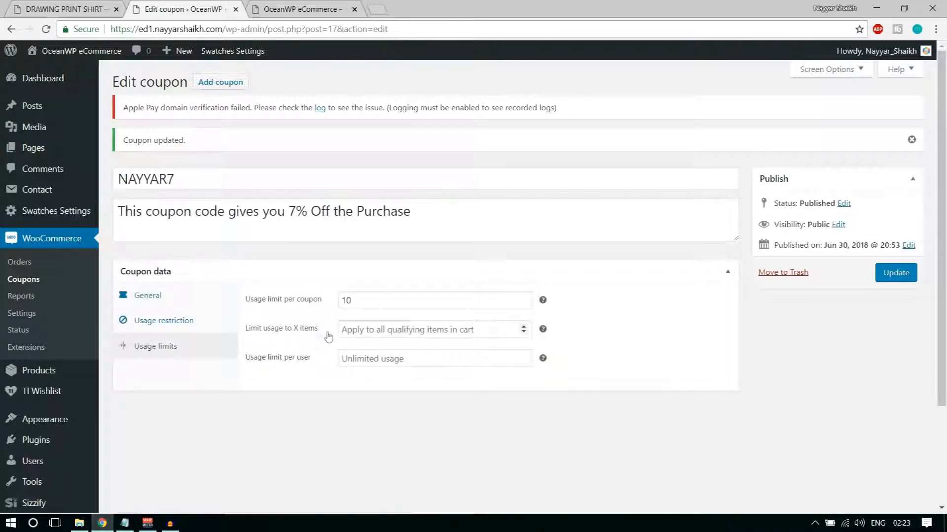
# Limit usage to 1 item and 1 use per user, then update the coupon
pyautogui.click(373, 334)
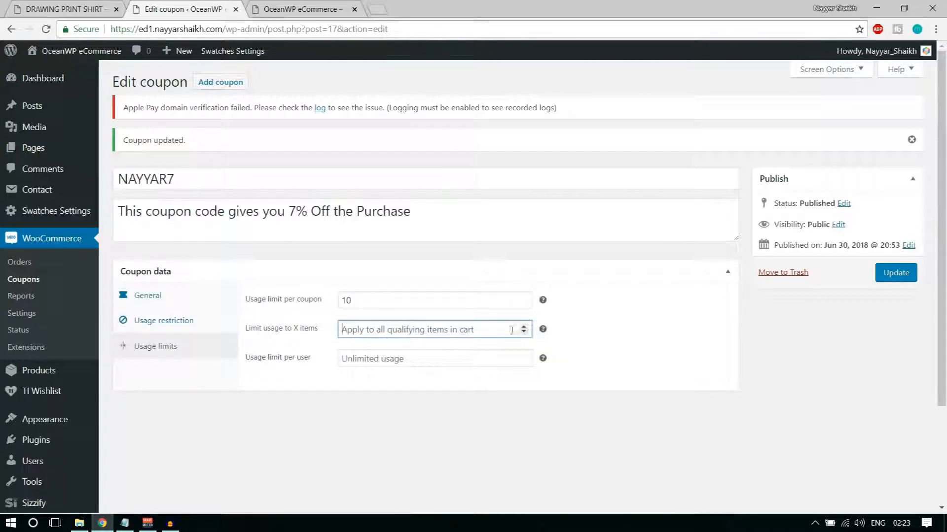
pyautogui.click(611, 328)
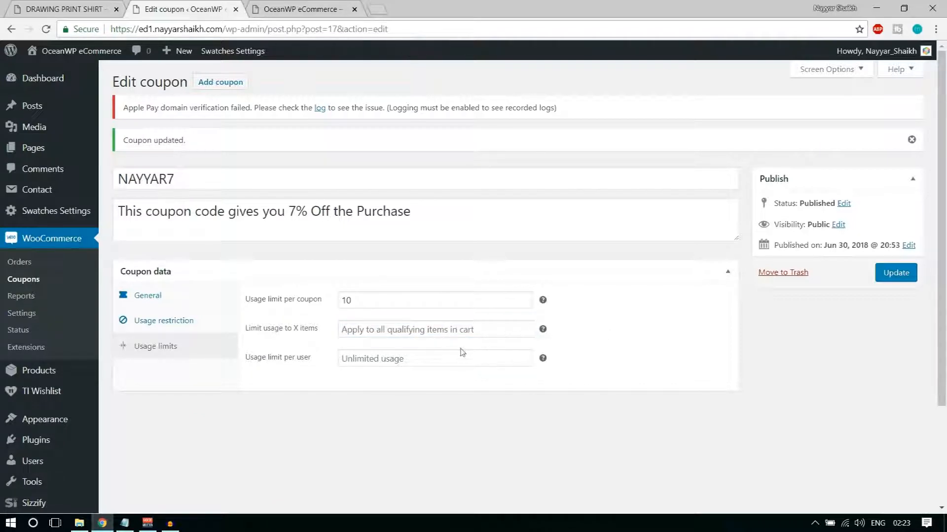
pyautogui.click(526, 327)
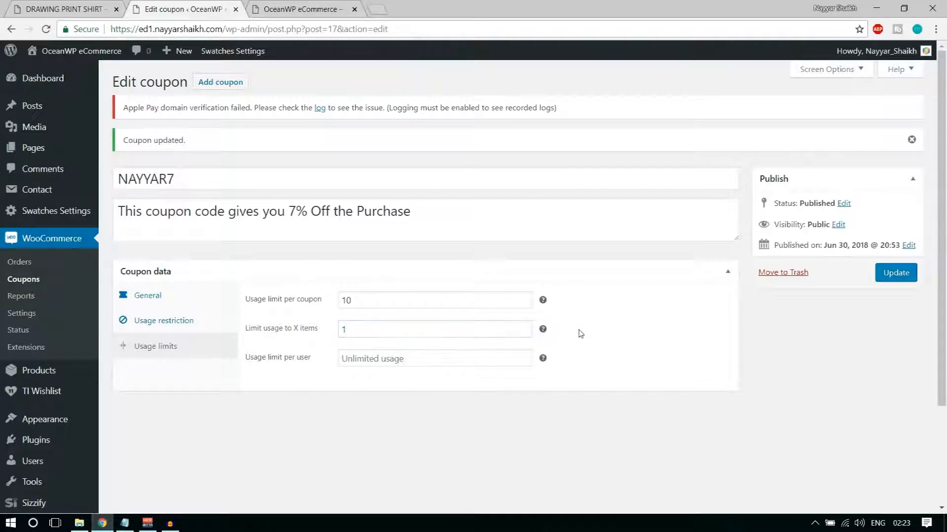
pyautogui.click(316, 365)
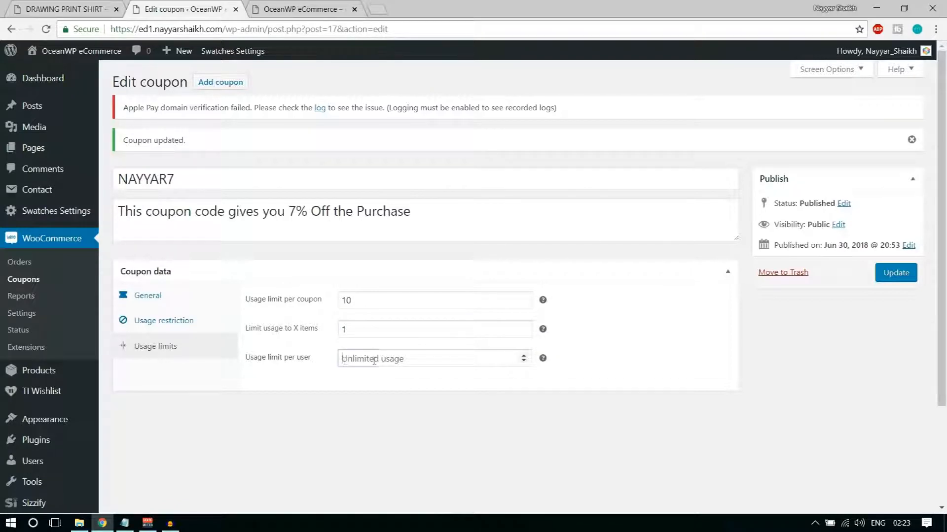
pyautogui.write('1')
pyautogui.click(532, 381)
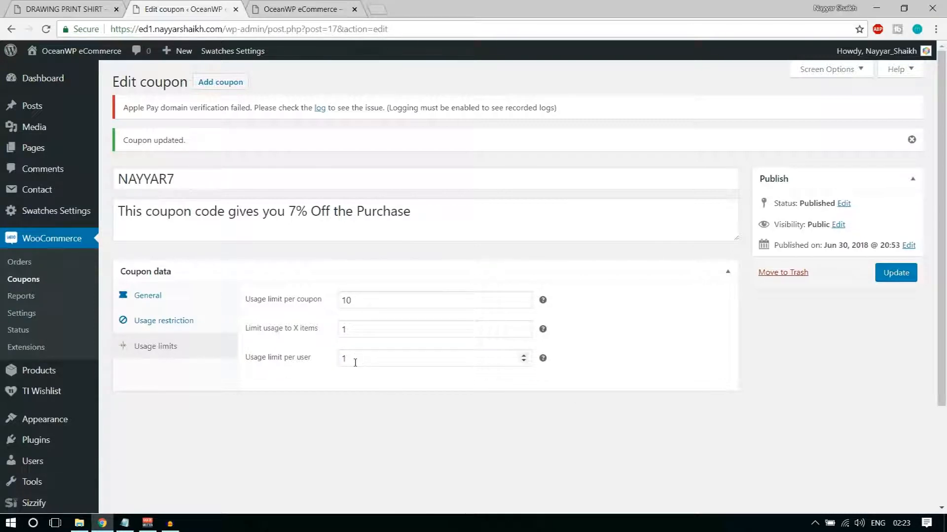
pyautogui.click(894, 276)
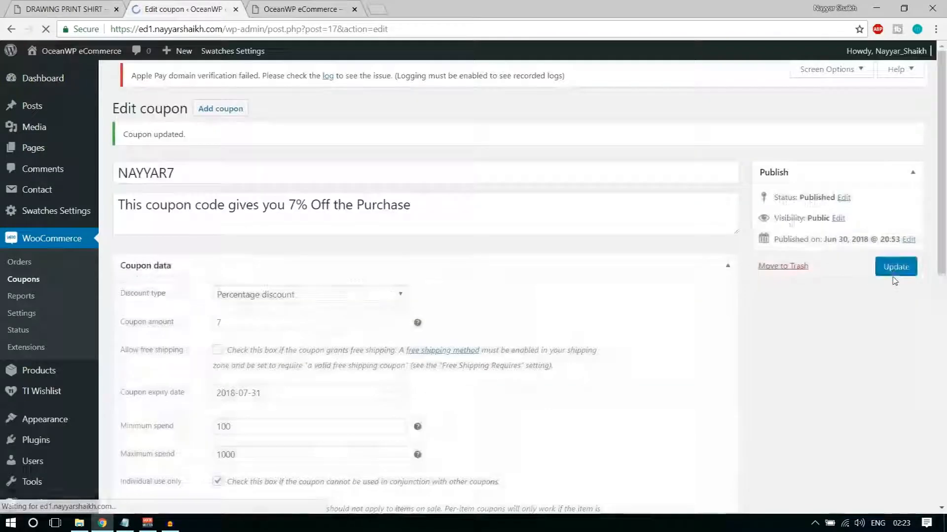
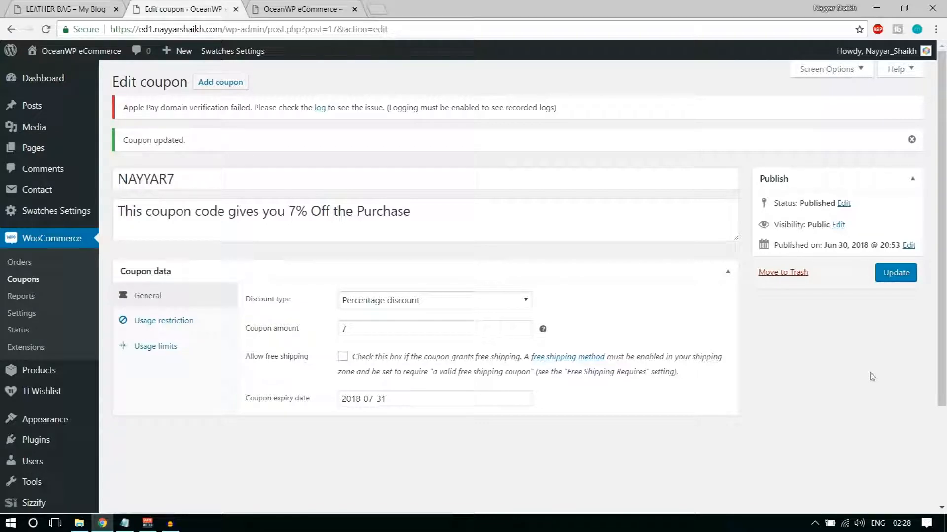
# Start a new product and review the existing storefront Leather Bag page for reference
pyautogui.moveTo(30, 377)
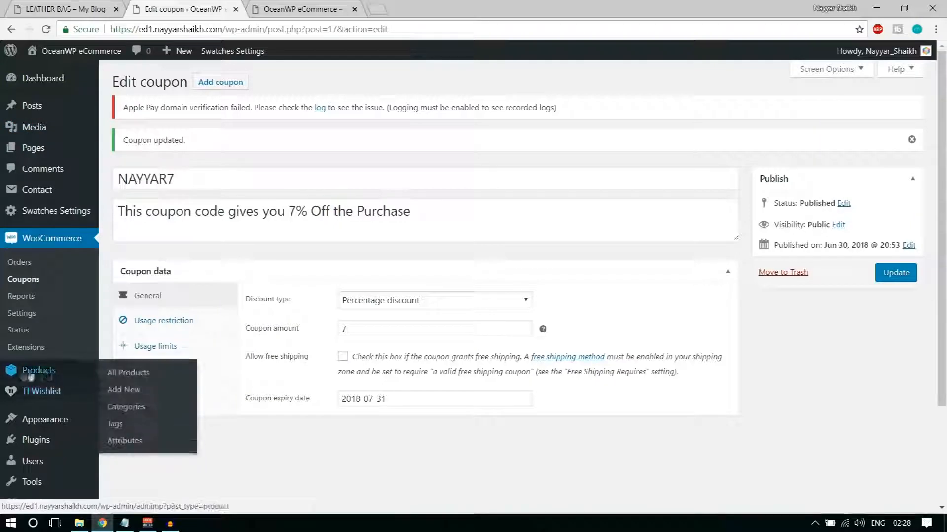
pyautogui.click(137, 394)
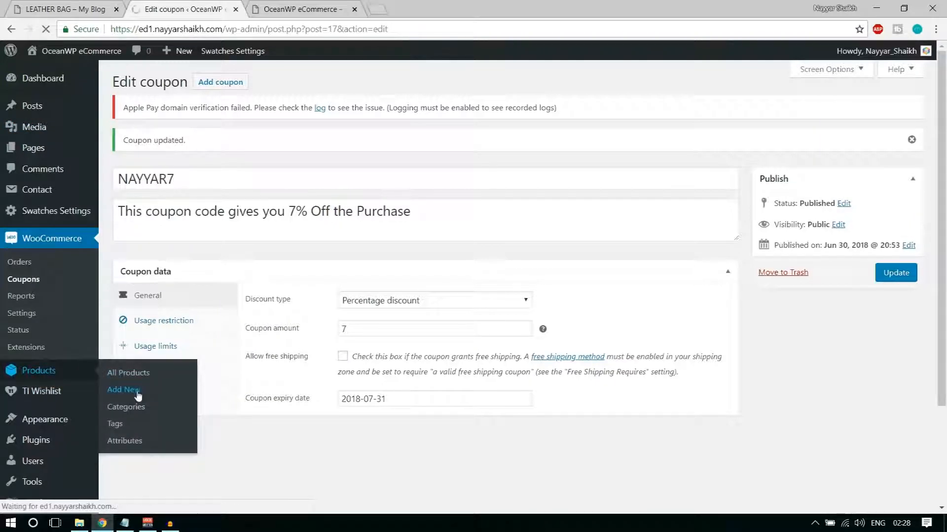
pyautogui.click(89, 9)
pyautogui.scroll(-3, 944, 287)
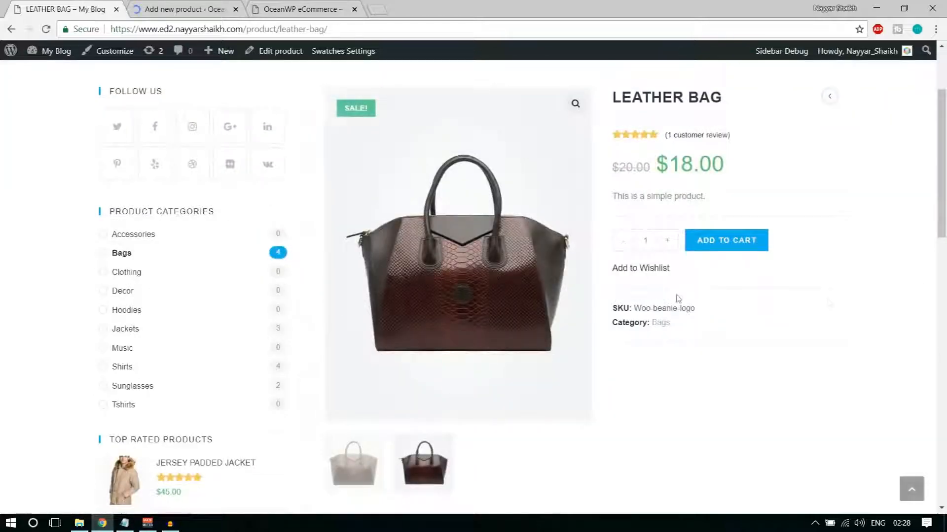
pyautogui.click(373, 472)
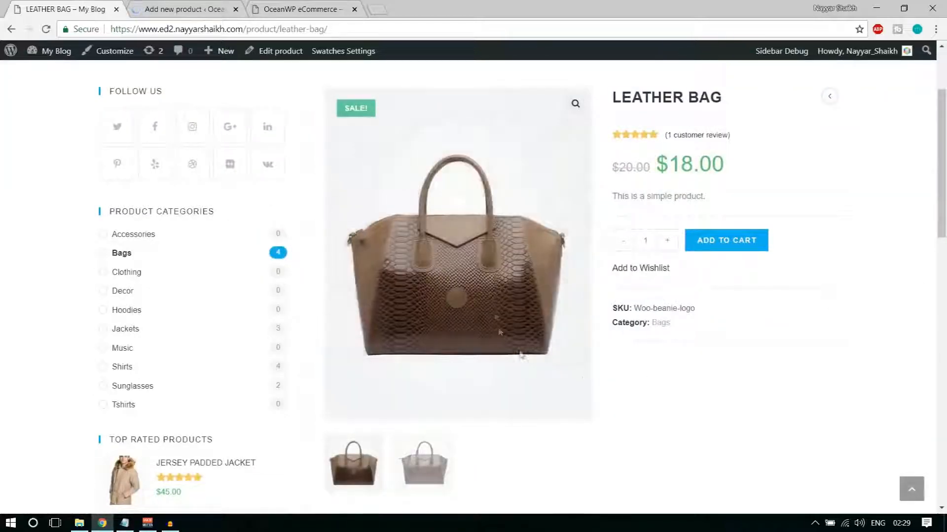
pyautogui.scroll(1, 496, 317)
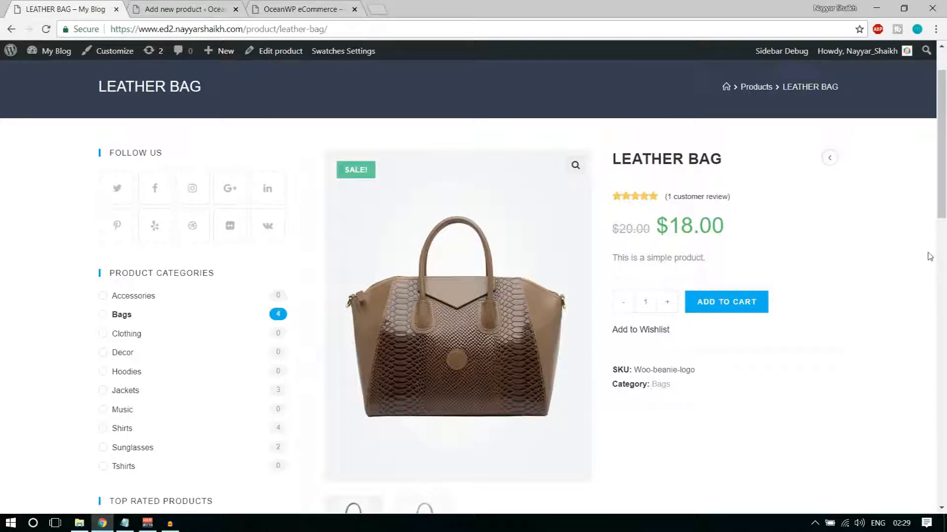
pyautogui.scroll(2, 436, 141)
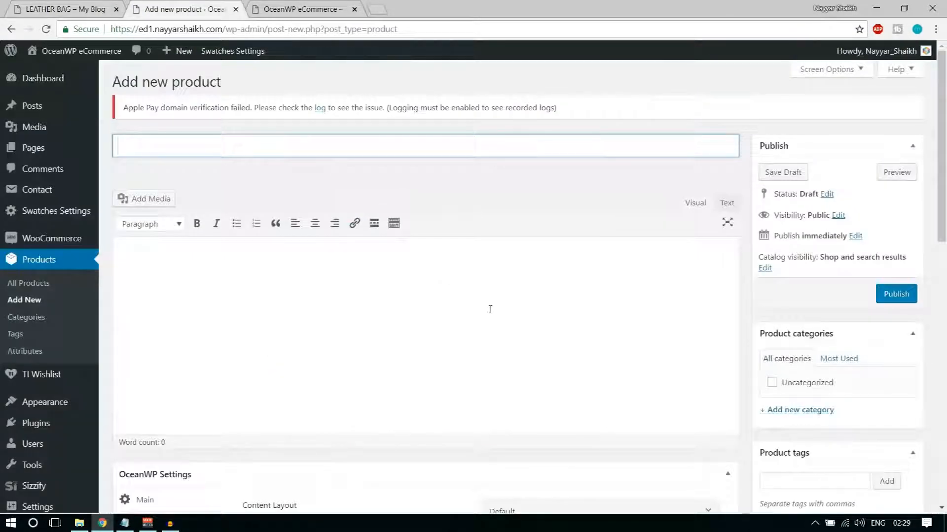
pyautogui.scroll(-12, 493, 316)
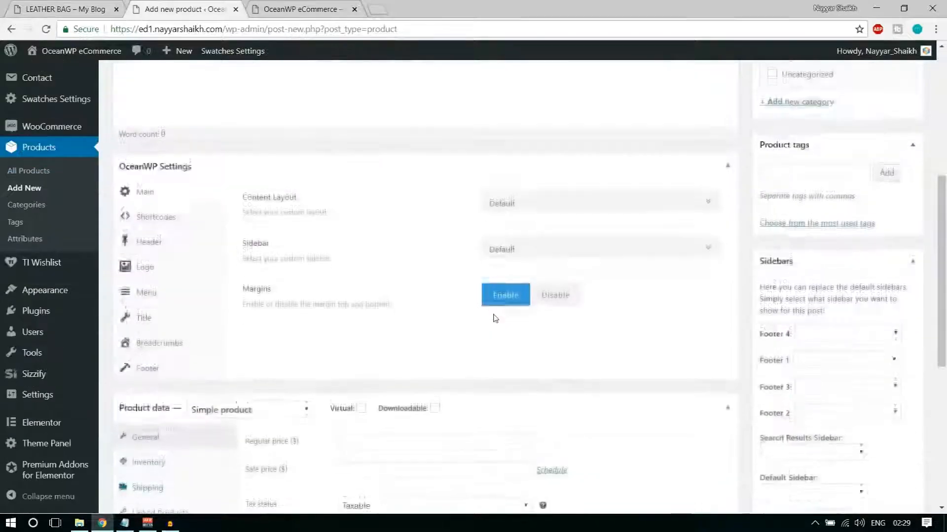
pyautogui.scroll(7, 497, 349)
pyautogui.scroll(5, 497, 355)
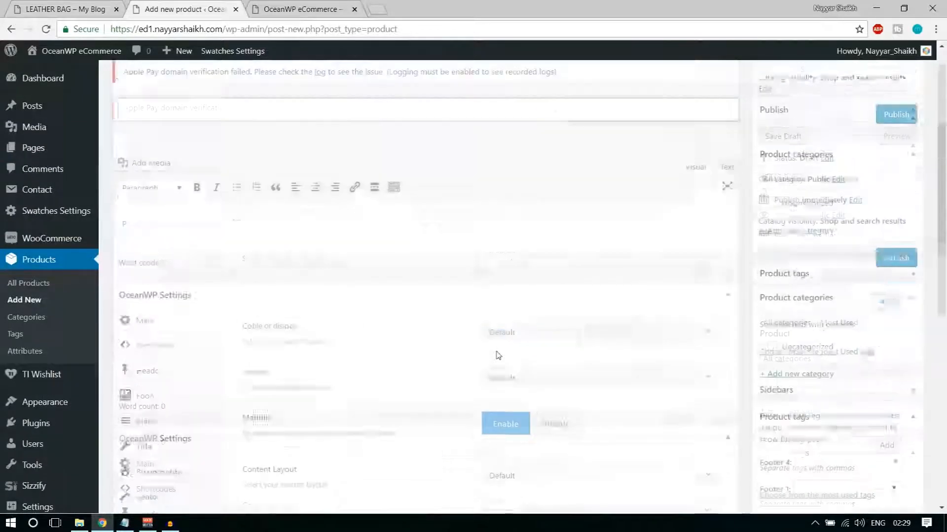
# Title the new product 'Leather Bag' and let the draft autosave
pyautogui.click(199, 170)
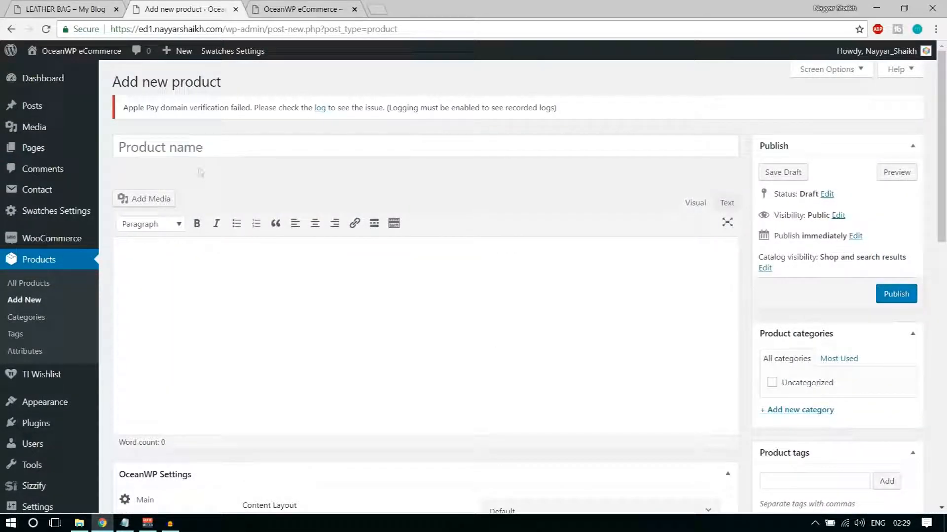
pyautogui.click(179, 152)
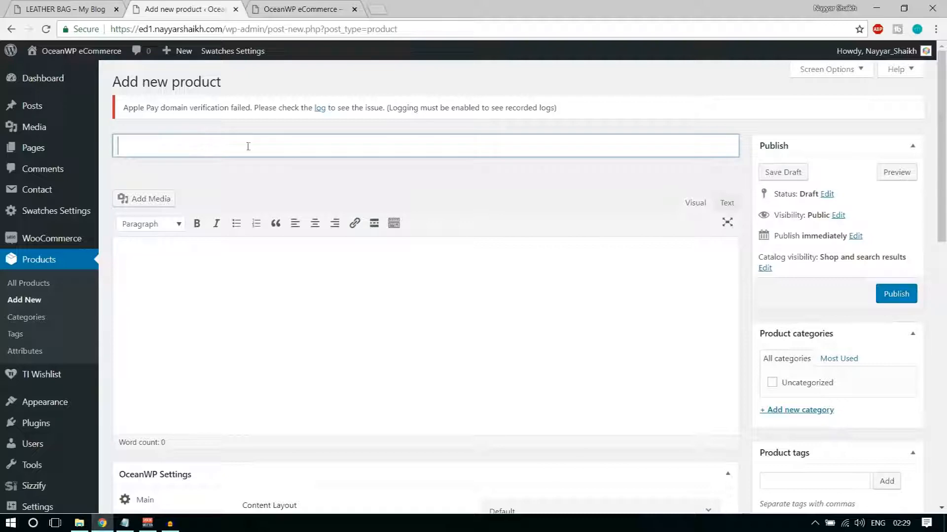
pyautogui.click(74, 5)
pyautogui.click(190, 9)
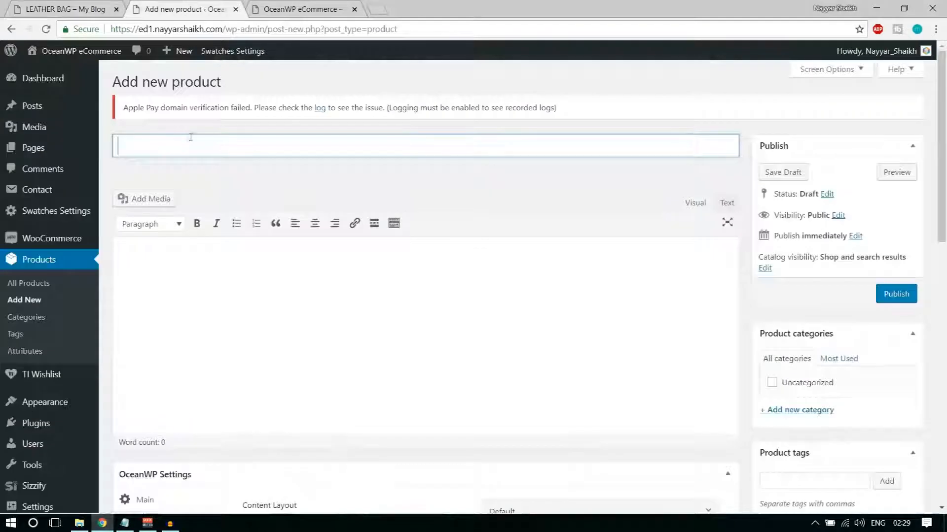
pyautogui.click(79, 6)
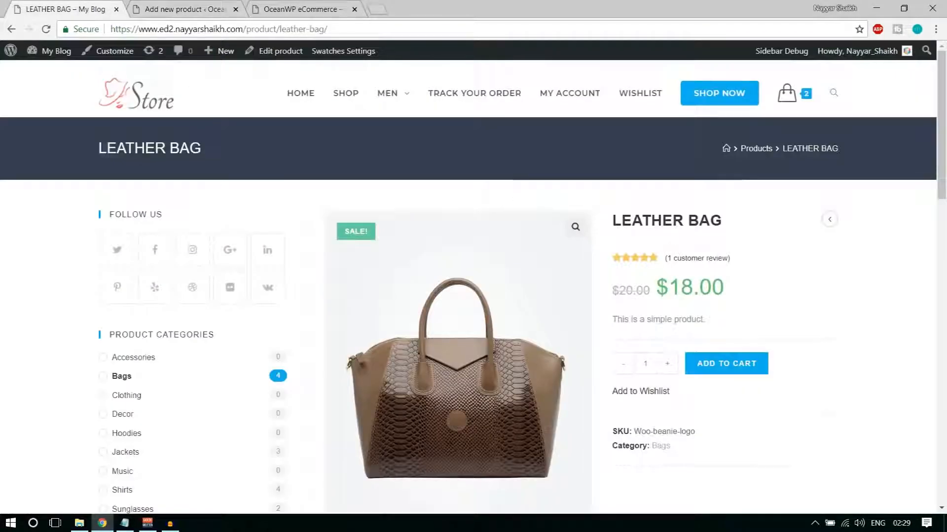
pyautogui.moveTo(730, 221); pyautogui.dragTo(613, 223)
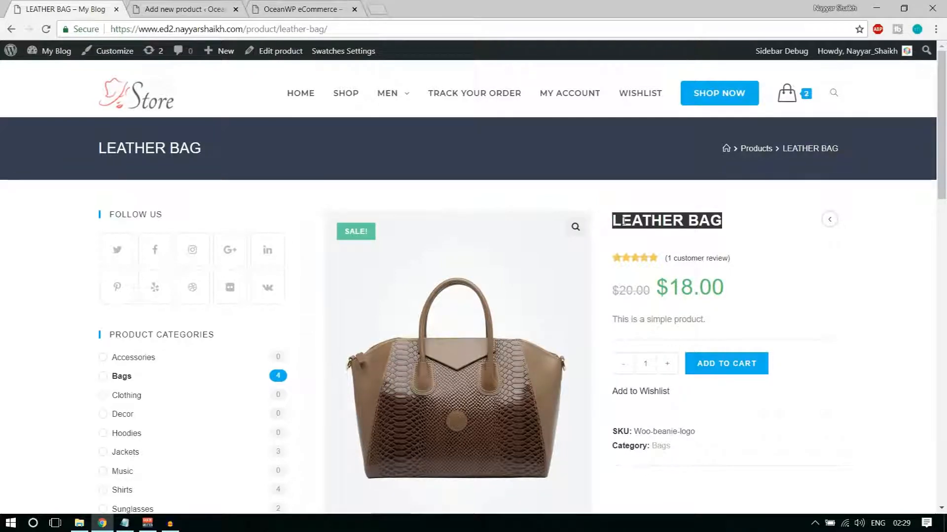
pyautogui.click(217, 8)
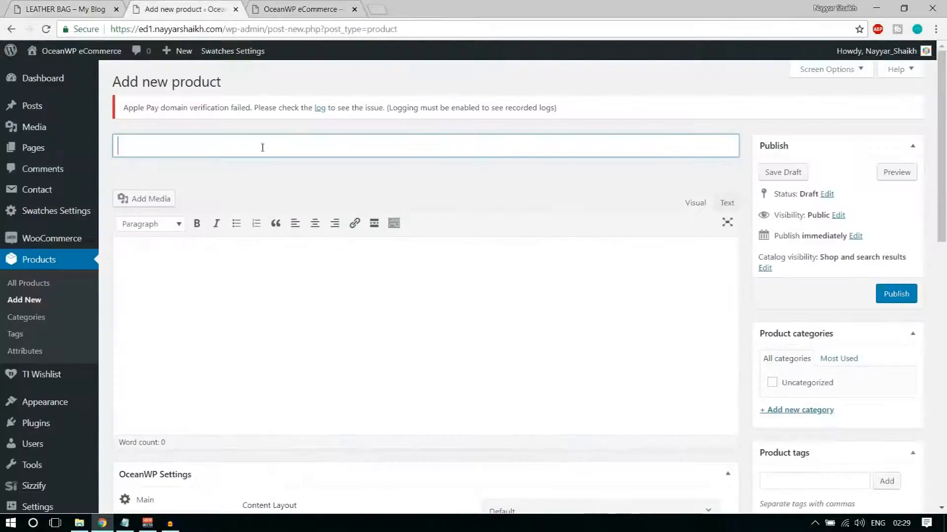
pyautogui.write('Leather Bag')
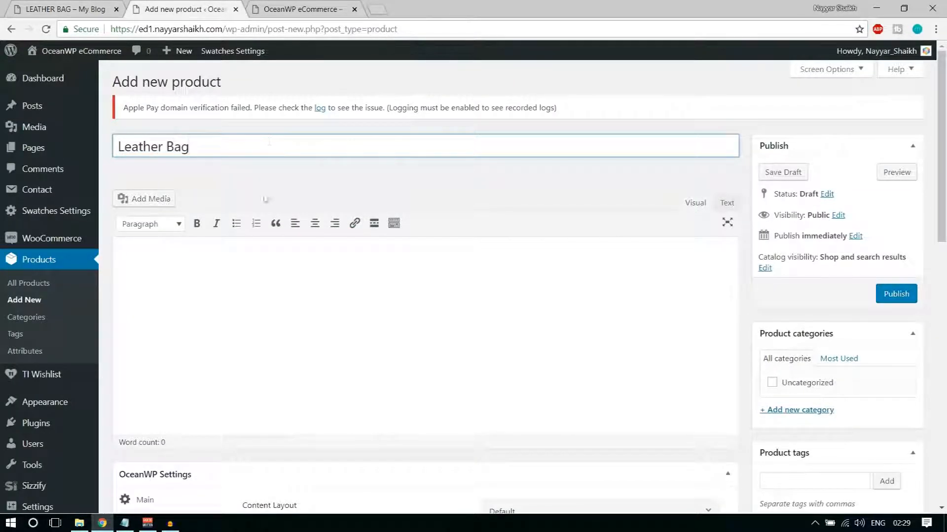
pyautogui.click(279, 306)
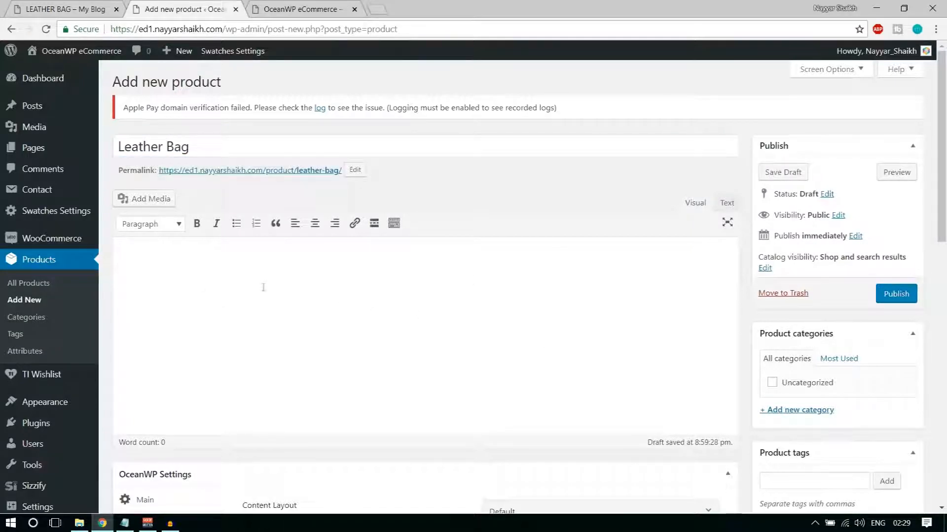
pyautogui.scroll(-2, 263, 287)
pyautogui.scroll(1, 401, 291)
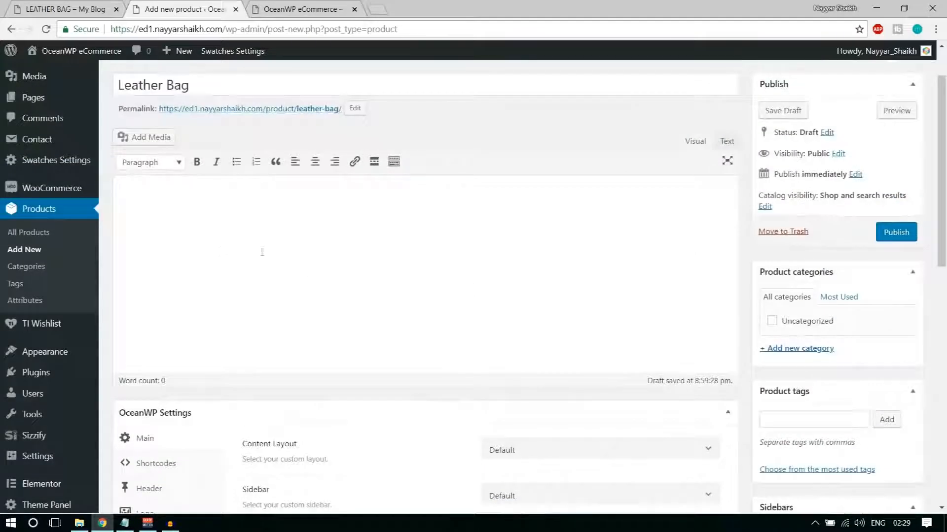
# Try selecting the short description and description paragraph on the storefront Leather Bag page
pyautogui.click(59, 9)
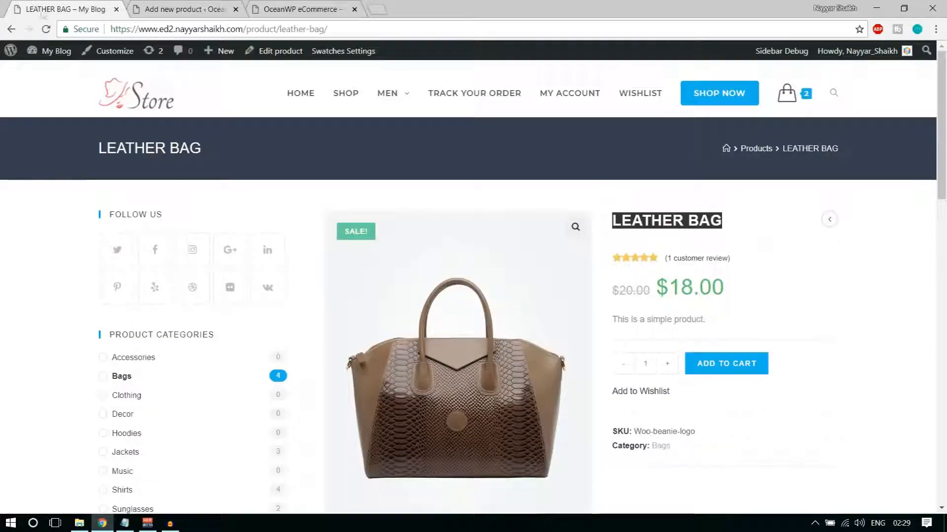
pyautogui.moveTo(702, 319); pyautogui.dragTo(615, 317)
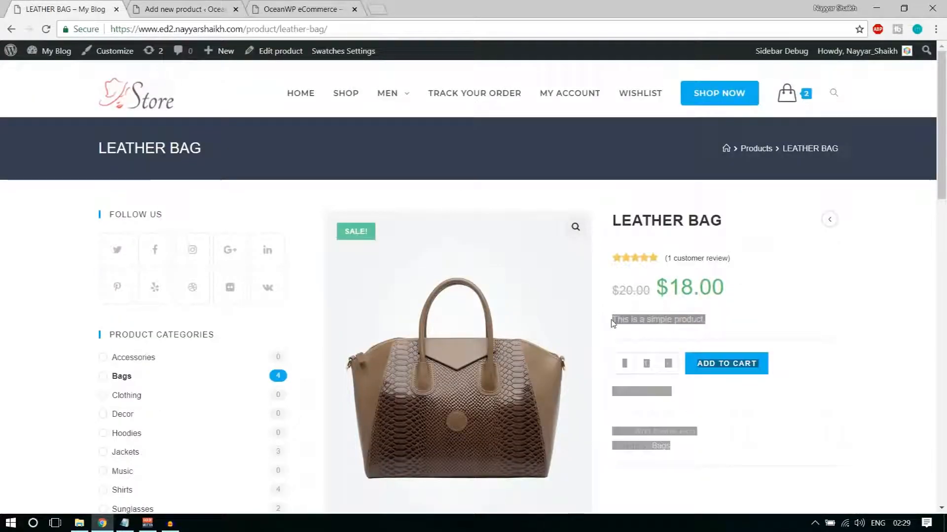
pyautogui.click(664, 330)
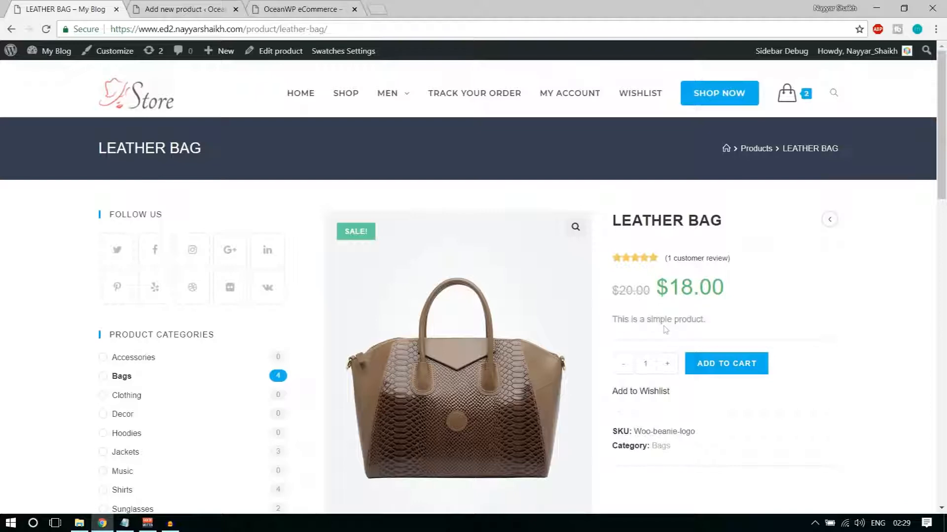
pyautogui.moveTo(617, 318); pyautogui.dragTo(736, 327)
pyautogui.scroll(-10, 767, 346)
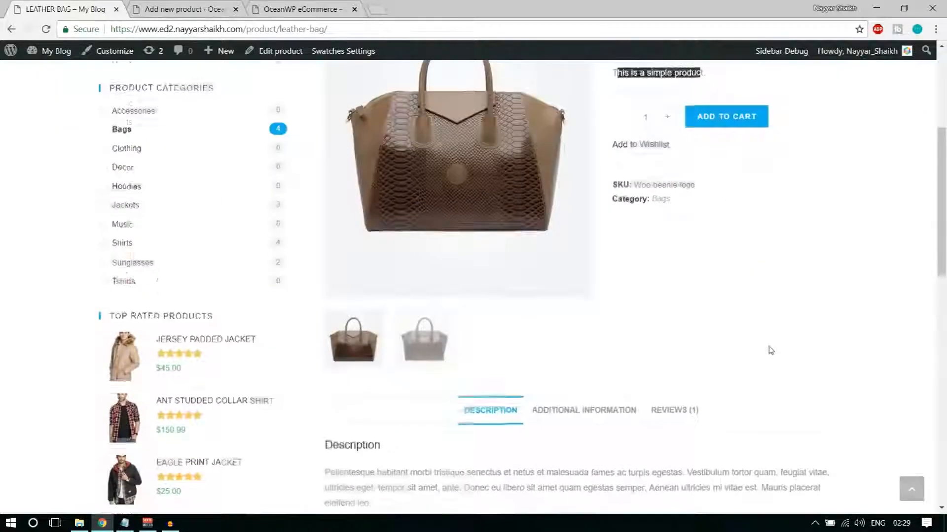
pyautogui.moveTo(323, 226); pyautogui.dragTo(361, 255)
pyautogui.click(363, 256)
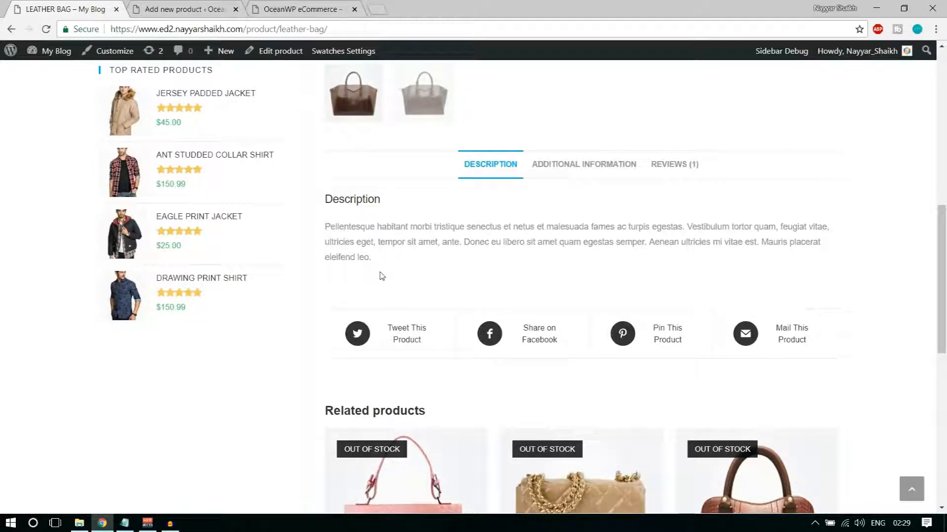
pyautogui.moveTo(373, 258); pyautogui.dragTo(326, 231)
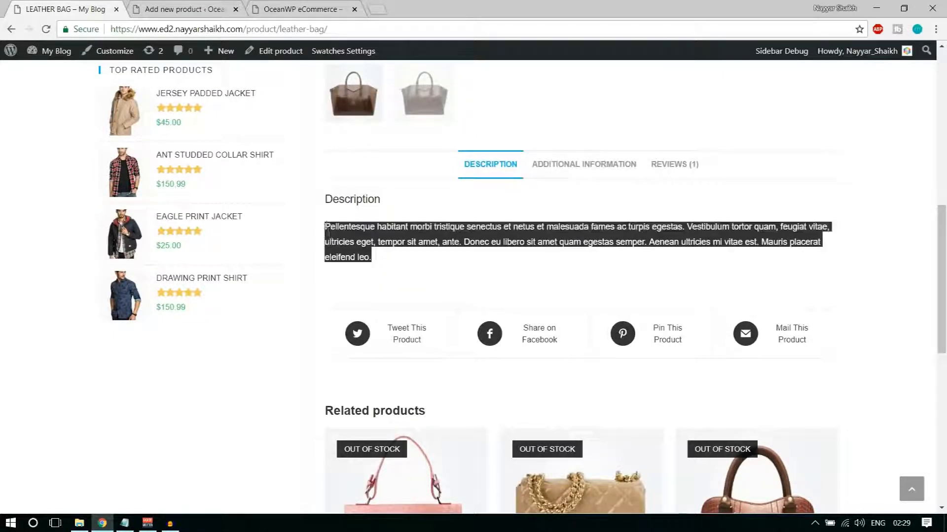
pyautogui.click(399, 236)
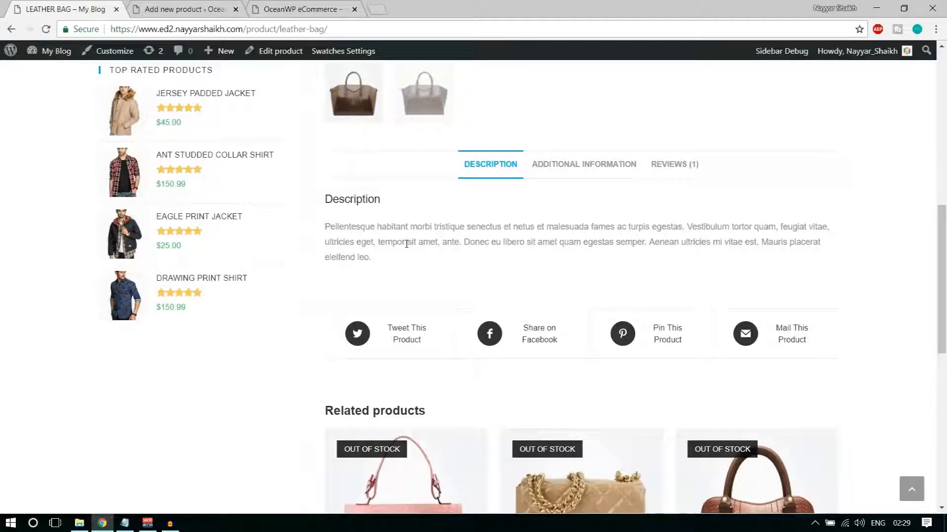
pyautogui.scroll(7, 490, 321)
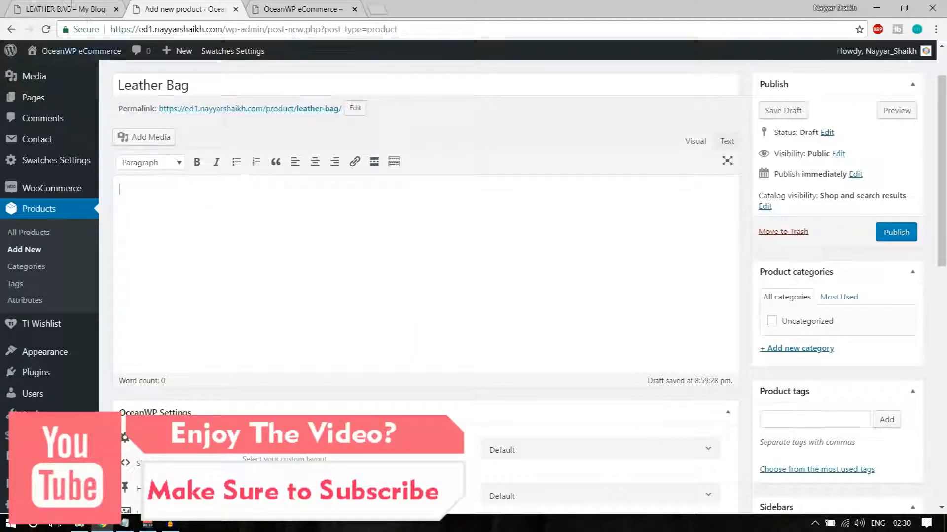
# Copy the storefront description paragraph and paste it into the new product's content
pyautogui.click(58, 10)
pyautogui.scroll(-10, 273, 295)
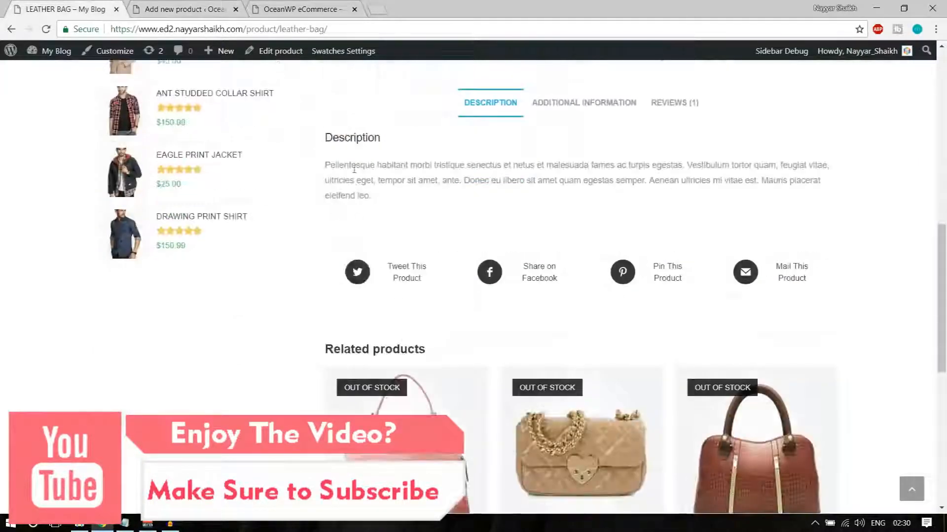
pyautogui.moveTo(329, 167)
pyautogui.mouseDown()
pyautogui.moveTo(380, 196)
pyautogui.moveTo(377, 180)
pyautogui.moveTo(327, 168)
pyautogui.mouseUp()
pyautogui.hotkey('ctrl', 'c')
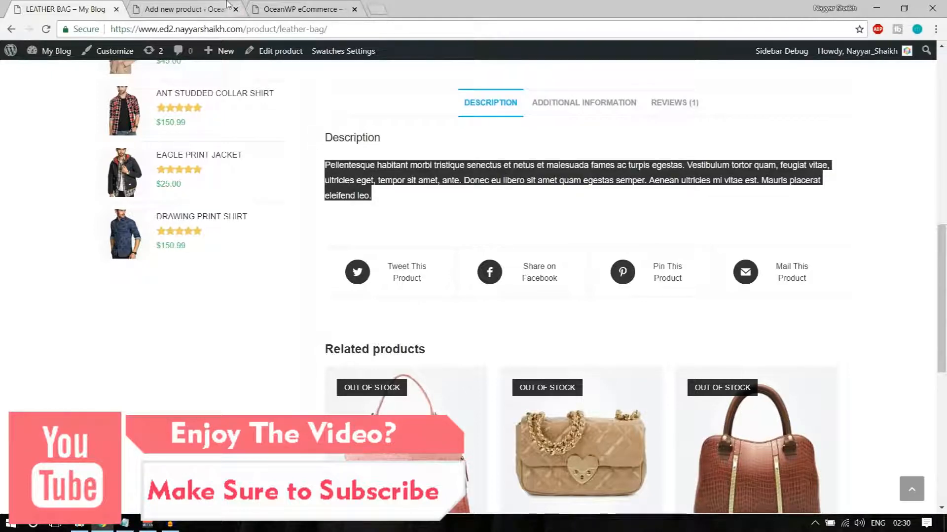
pyautogui.click(216, 9)
pyautogui.hotkey('ctrl', 'v')
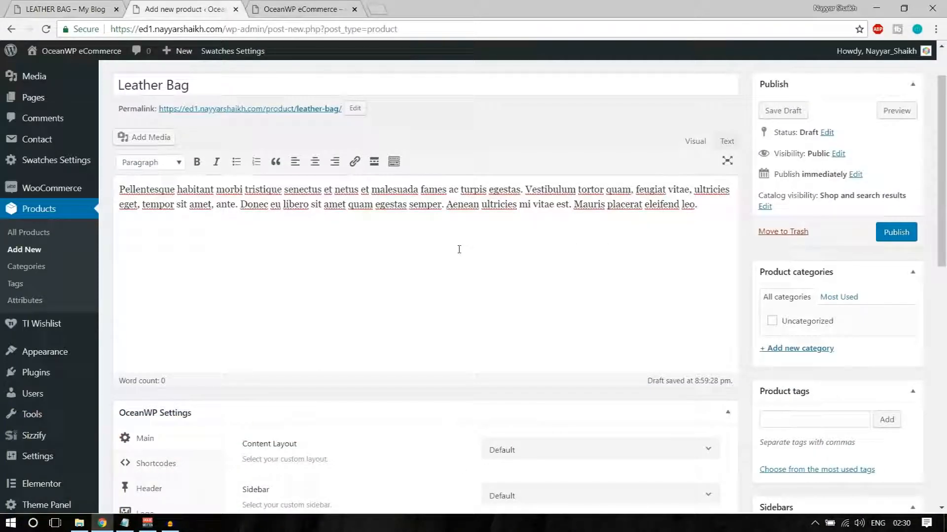
pyautogui.click(151, 138)
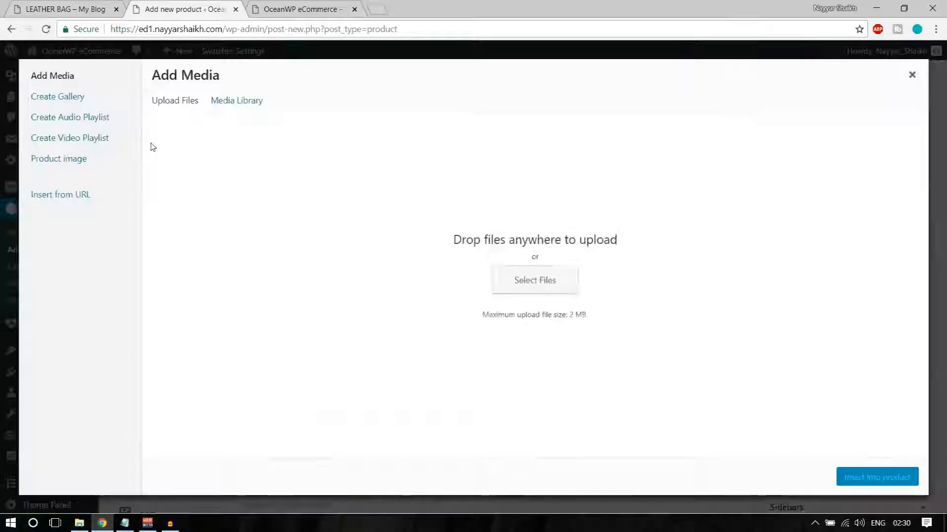
# Upload Client-Logo-18 from OceanWP eCommerce > Media and insert it into the description
pyautogui.click(517, 279)
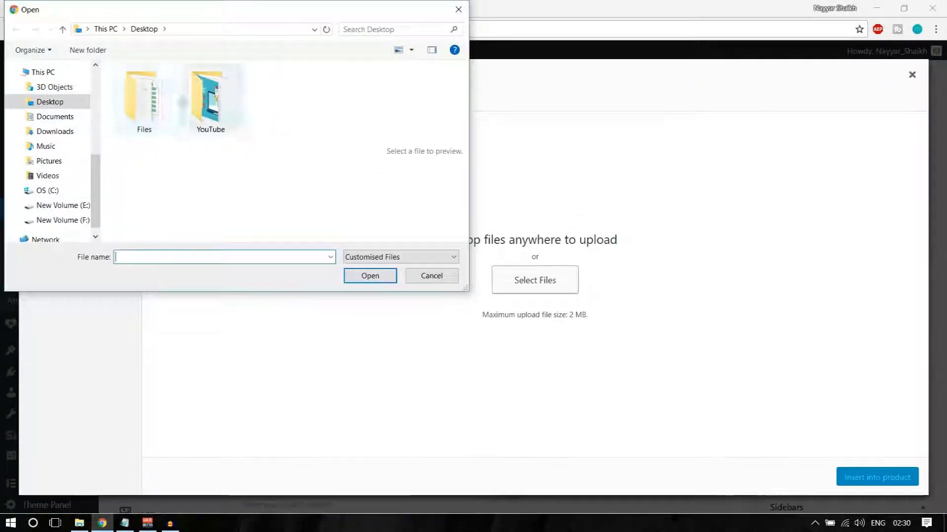
pyautogui.click(108, 29)
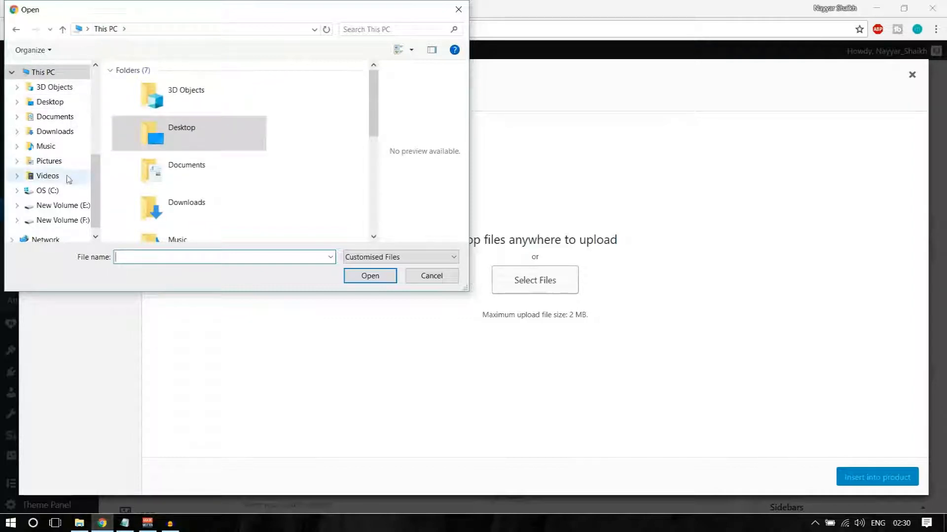
pyautogui.scroll(3, 69, 179)
pyautogui.click(54, 112)
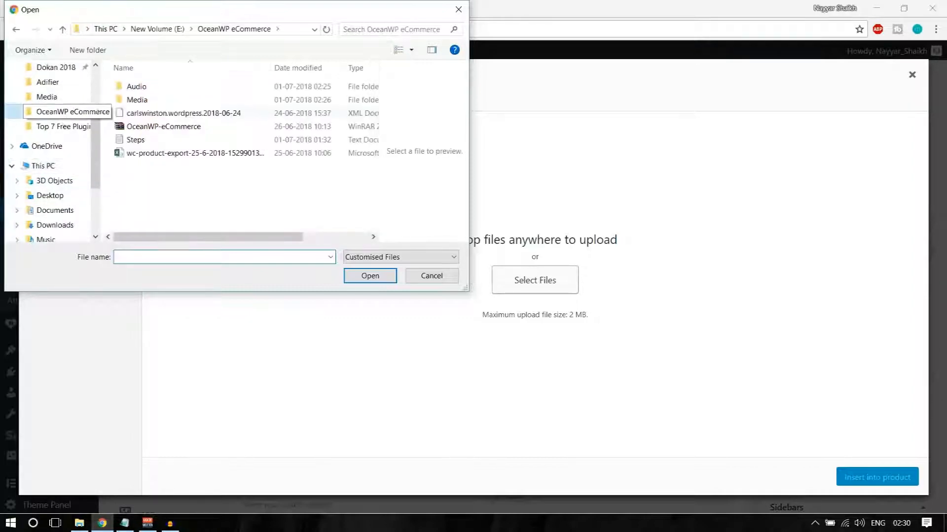
pyautogui.doubleClick(158, 101)
pyautogui.scroll(-2, 229, 193)
pyautogui.scroll(-2, 246, 215)
pyautogui.scroll(5, 246, 215)
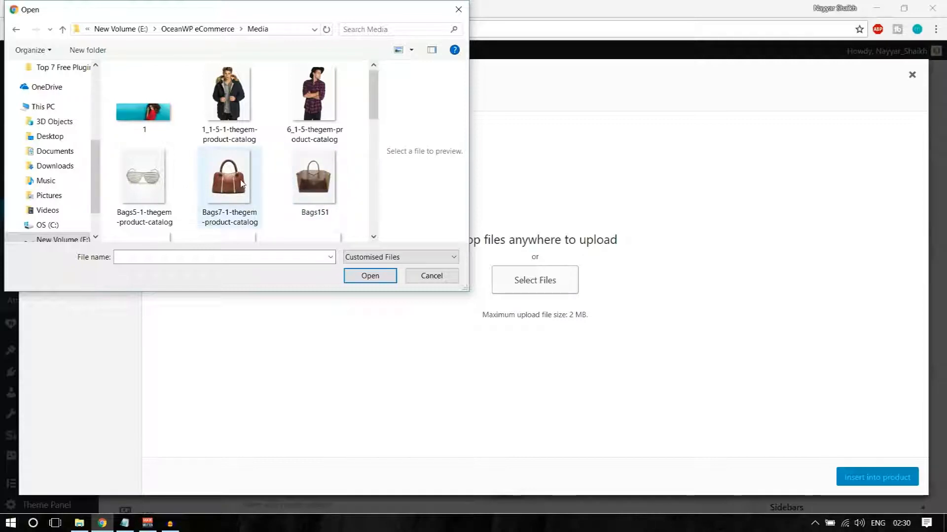
pyautogui.scroll(-5, 268, 197)
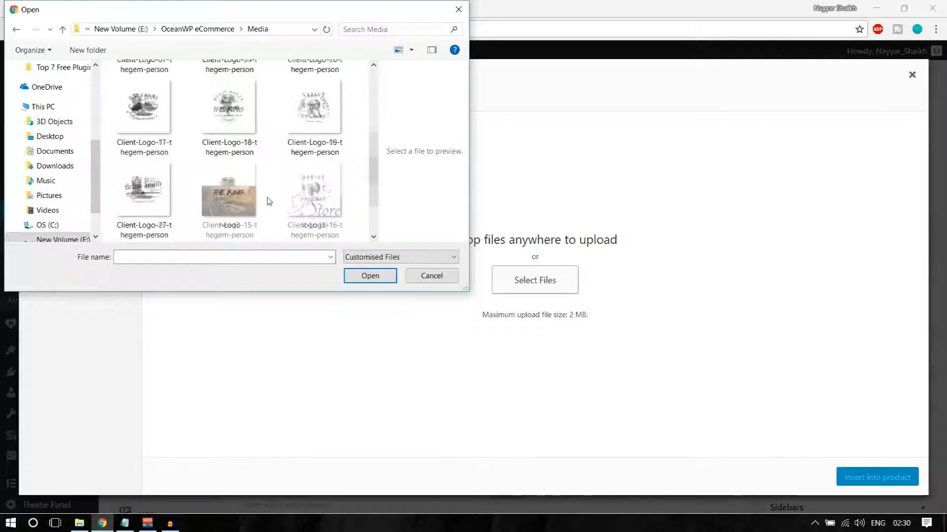
pyautogui.scroll(1, 269, 211)
pyautogui.click(232, 187)
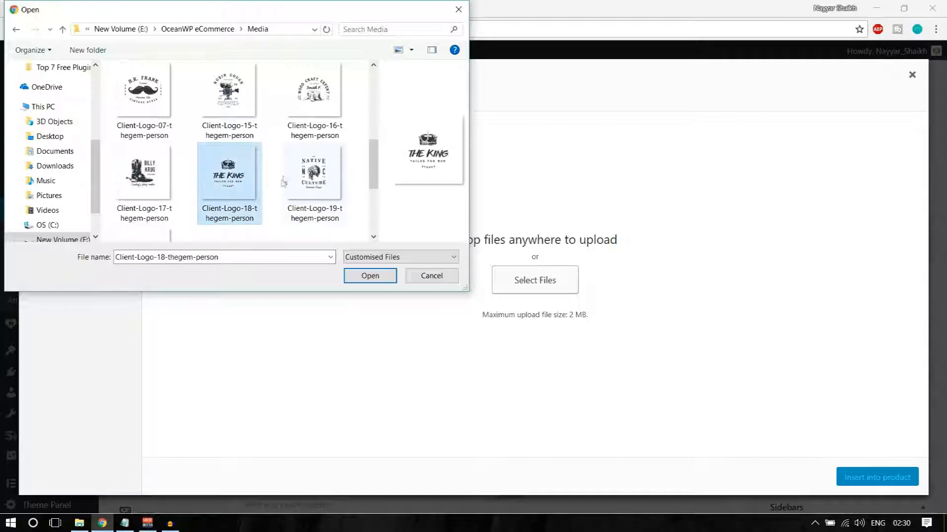
pyautogui.click(371, 278)
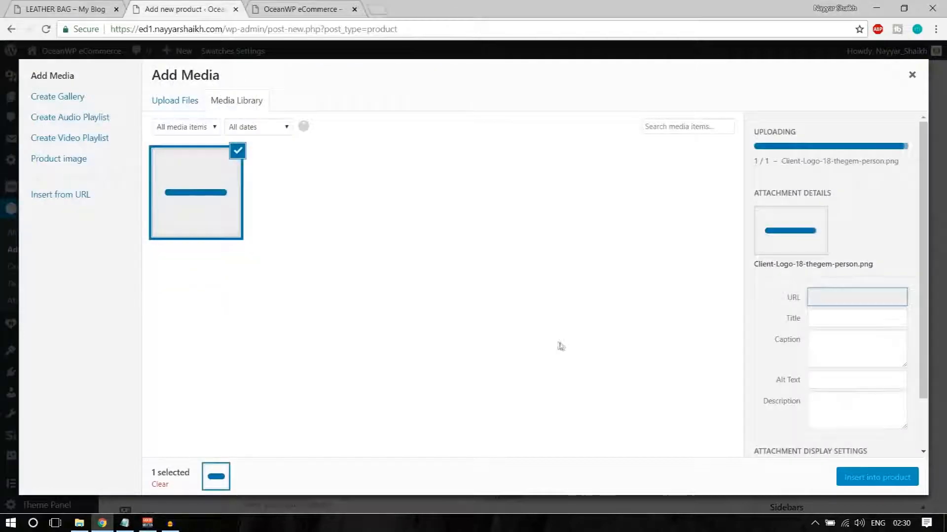
pyautogui.click(879, 477)
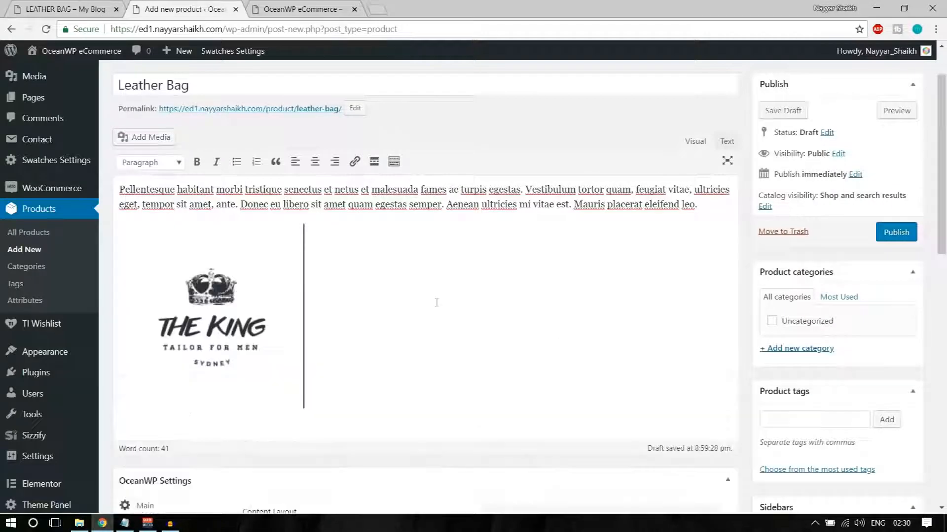
# Align the logo left so the text wraps beside it, and add an empty line below
pyautogui.click(237, 278)
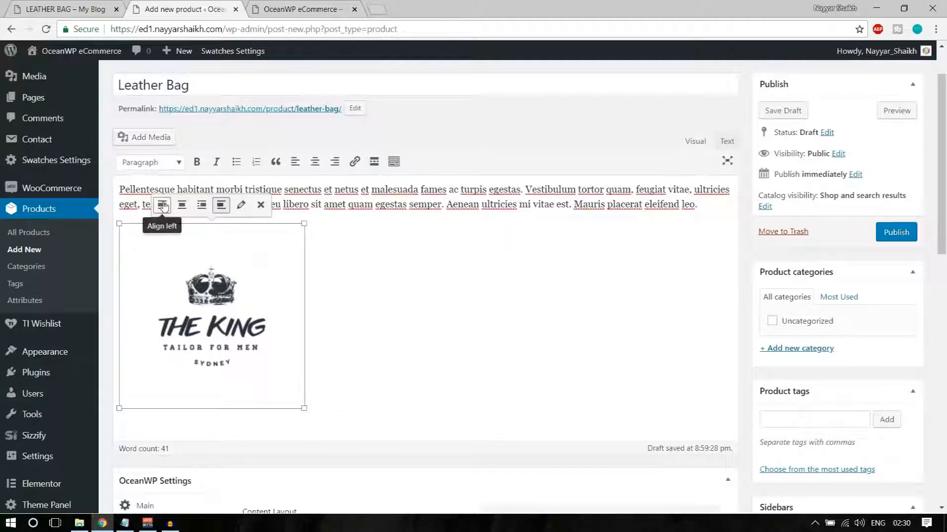
pyautogui.click(162, 207)
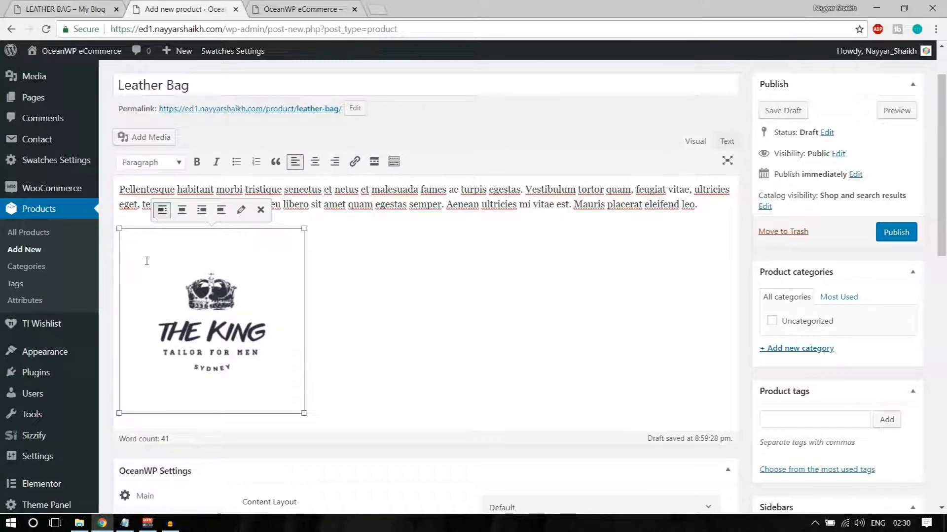
pyautogui.press('Delete')
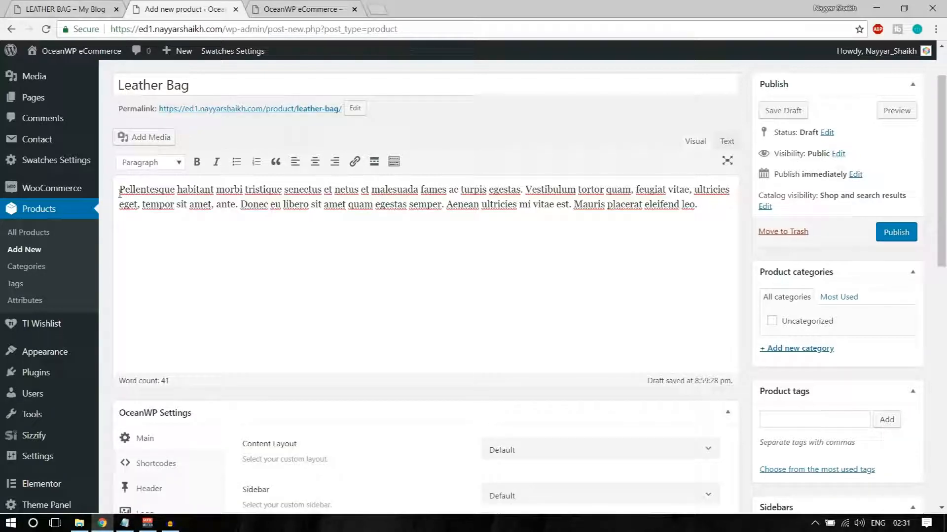
pyautogui.hotkey('ctrl', 'z')
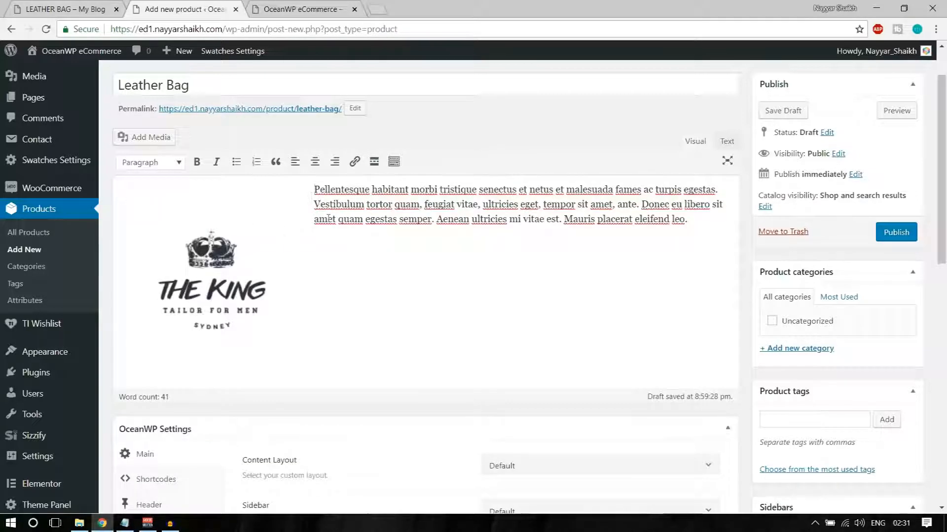
pyautogui.click(295, 213)
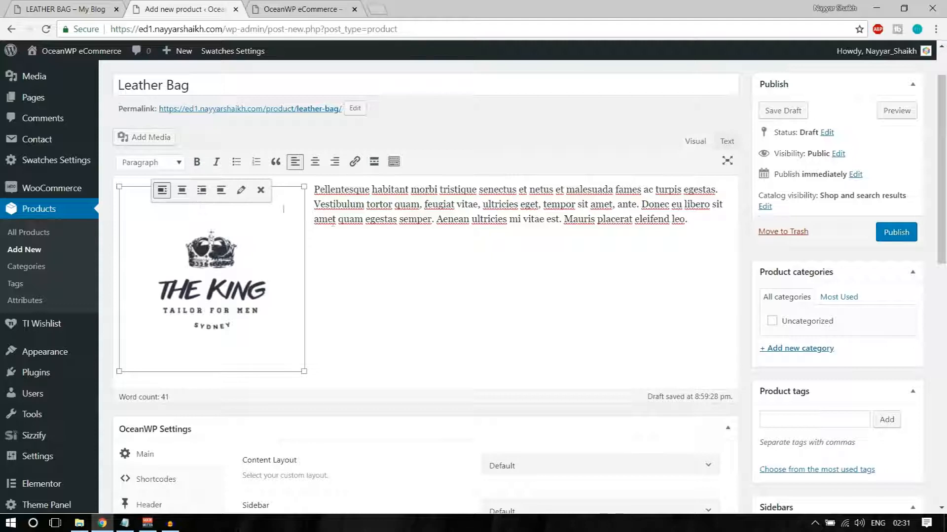
pyautogui.click(447, 329)
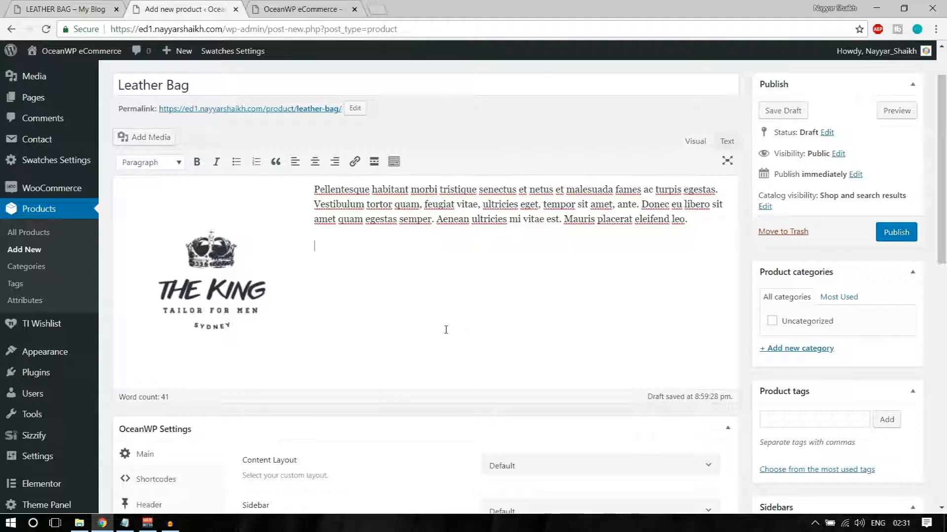
pyautogui.press('Return')
pyautogui.press('Return')
pyautogui.press('Return')
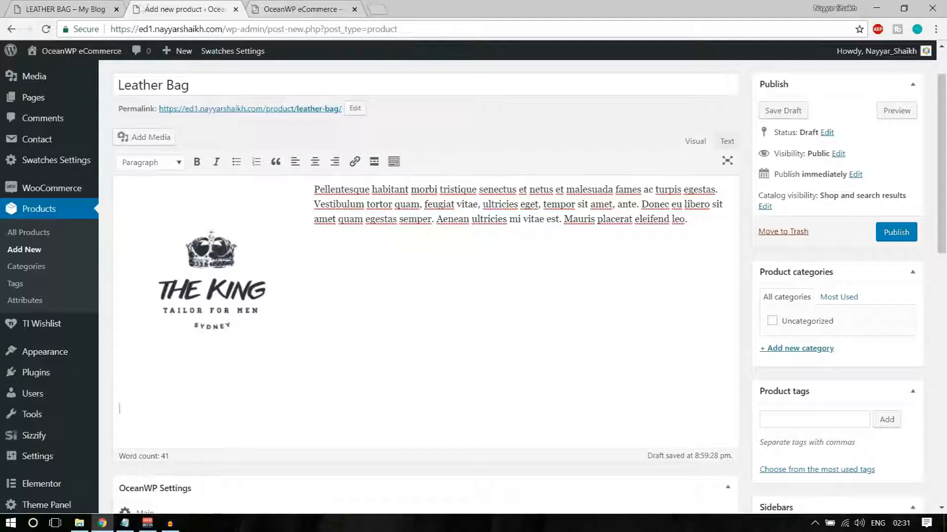
pyautogui.click(376, 4)
# Copy the Top 10 FREE Plugins video link from the YouTube channel and paste it below the logo
pyautogui.write('u')
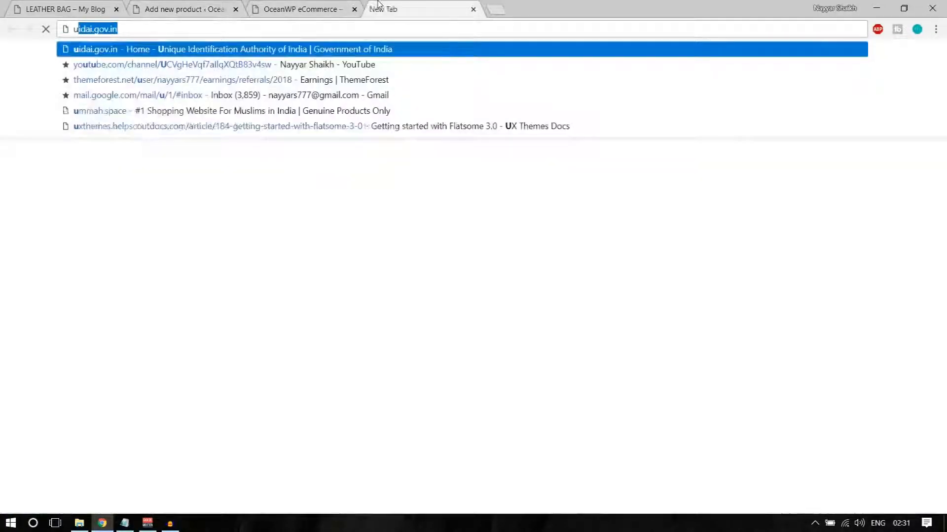
pyautogui.press('BackSpace')
pyautogui.write('y')
pyautogui.press('Return')
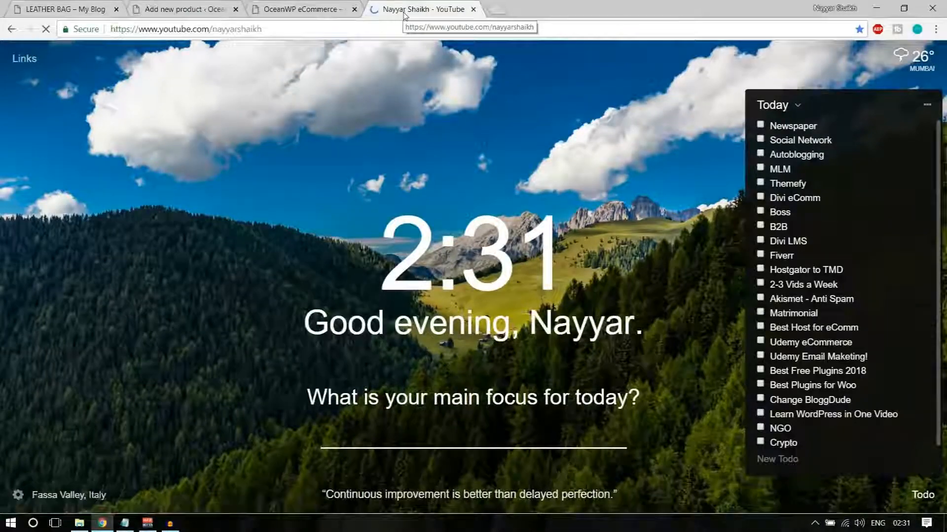
pyautogui.scroll(-4, 431, 160)
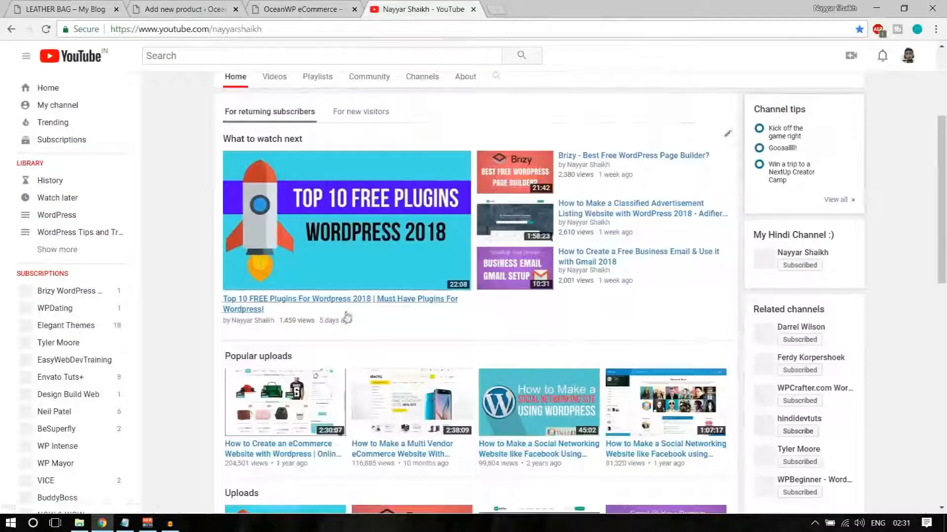
pyautogui.rightClick(353, 305)
pyautogui.click(419, 382)
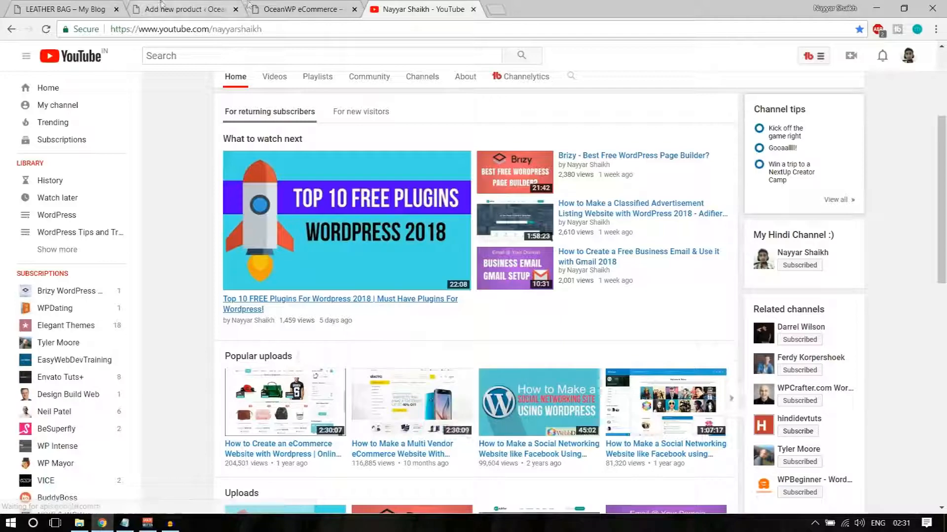
pyautogui.click(185, 9)
pyautogui.hotkey('ctrl', 'v')
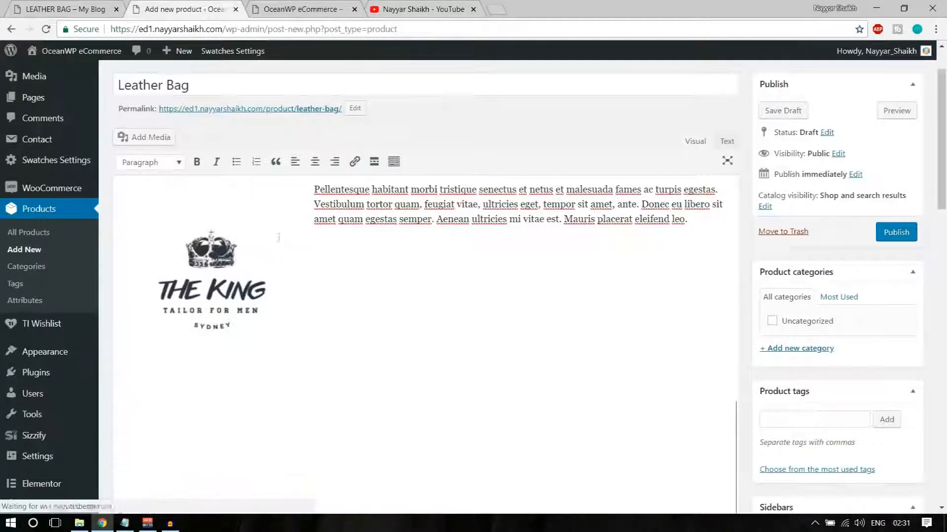
# Colour the opening words of the description paragraph red
pyautogui.scroll(-7, 421, 375)
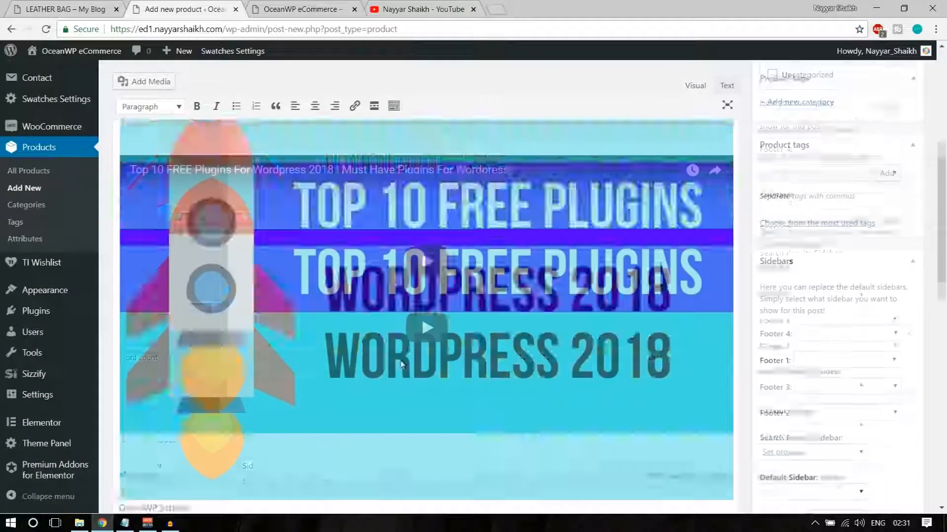
pyautogui.scroll(6, 404, 359)
pyautogui.scroll(3, 403, 359)
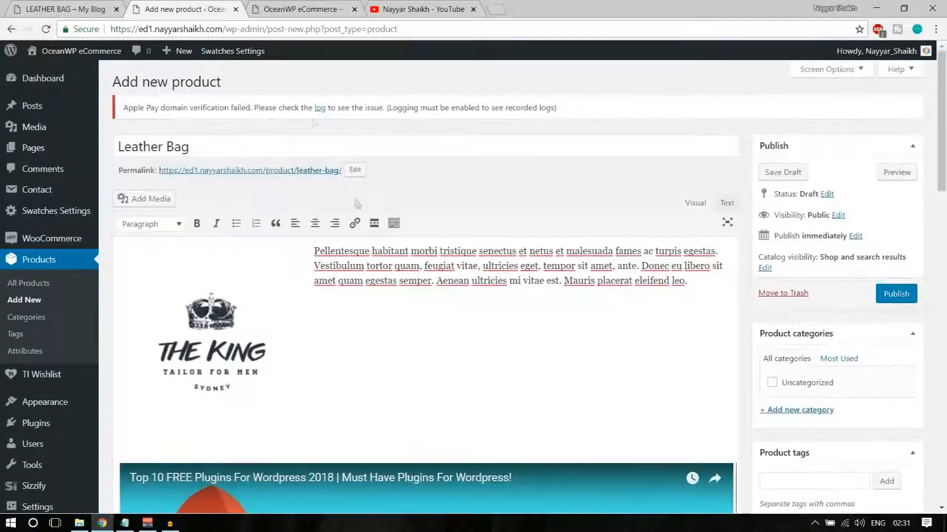
pyautogui.moveTo(343, 281); pyautogui.dragTo(416, 280)
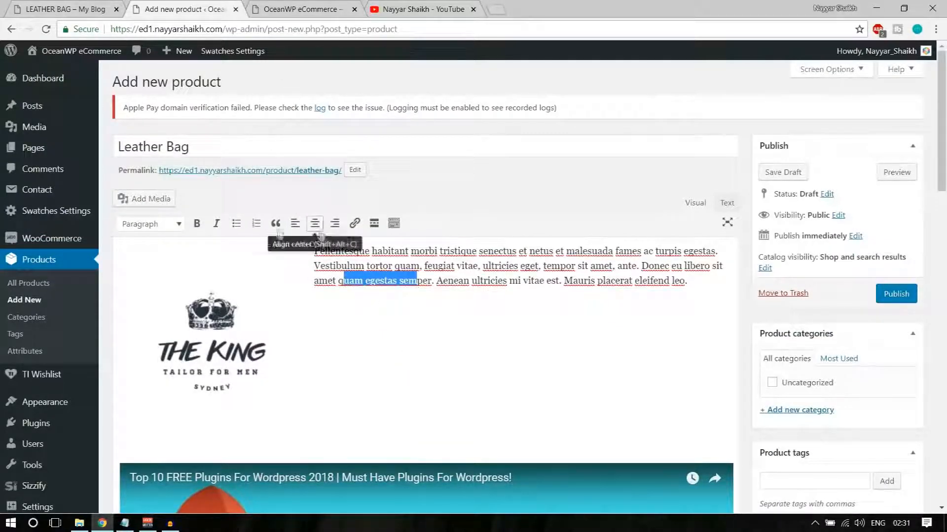
pyautogui.click(397, 227)
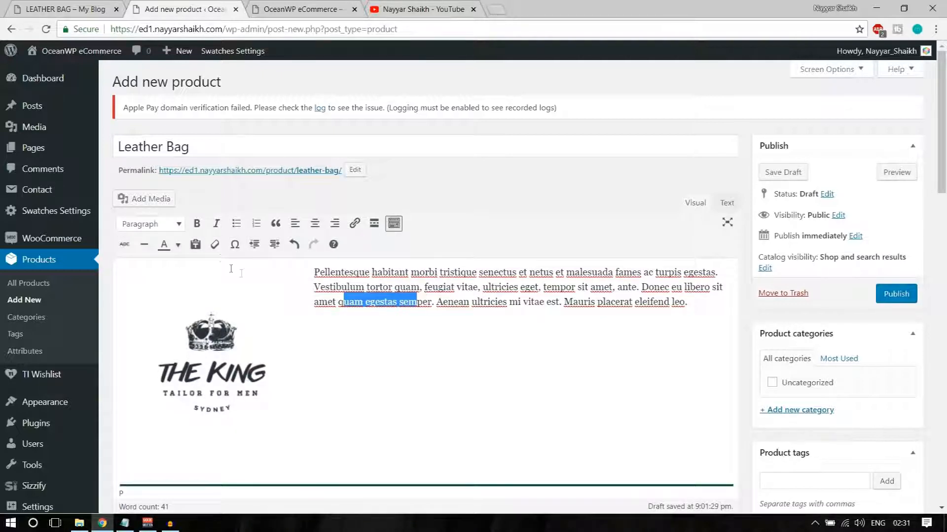
pyautogui.click(387, 301)
pyautogui.moveTo(314, 272); pyautogui.dragTo(520, 273)
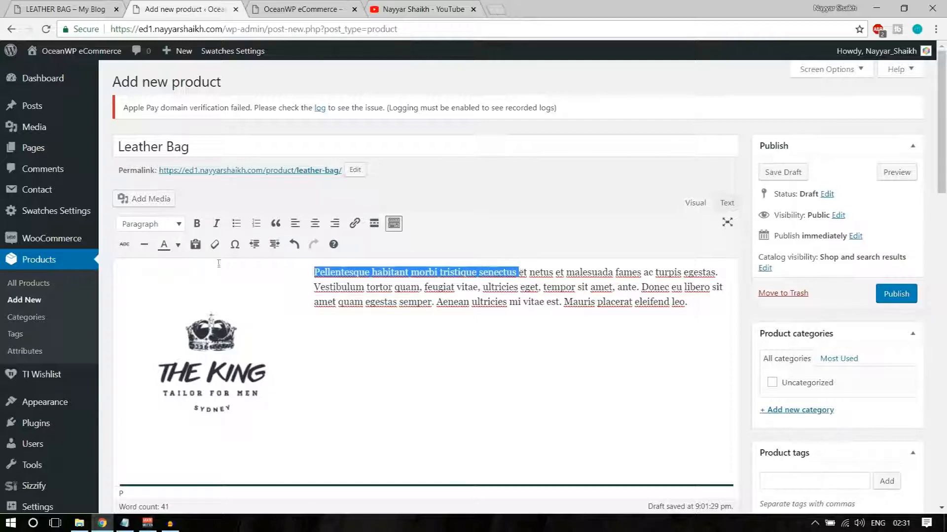
pyautogui.click(178, 245)
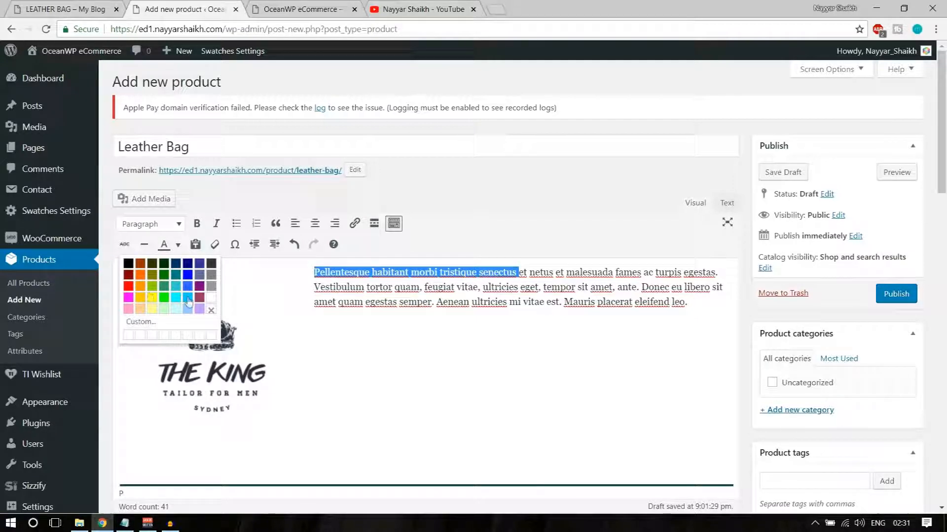
pyautogui.click(129, 286)
# Link the word Vestibulum to '#' and check the embedded video below the text
pyautogui.click(335, 287)
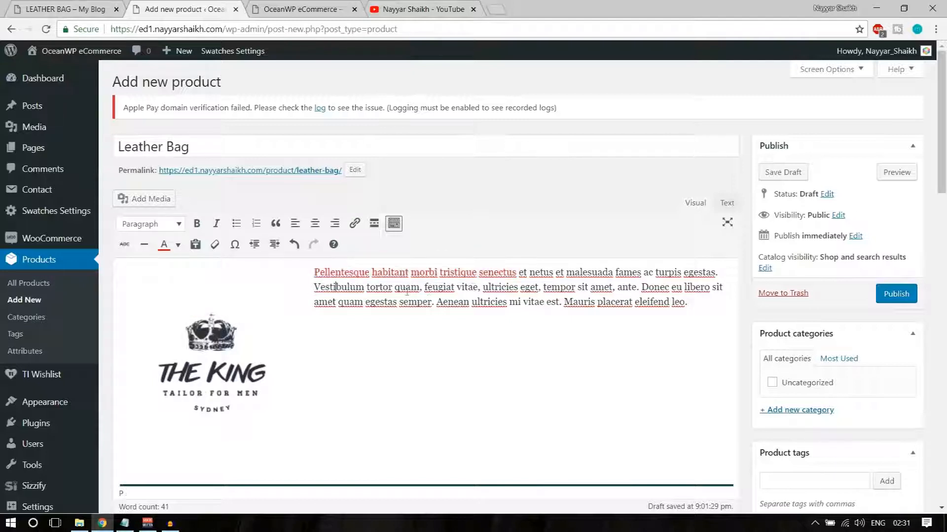
pyautogui.moveTo(518, 269); pyautogui.dragTo(524, 272)
pyautogui.moveTo(312, 287); pyautogui.dragTo(365, 287)
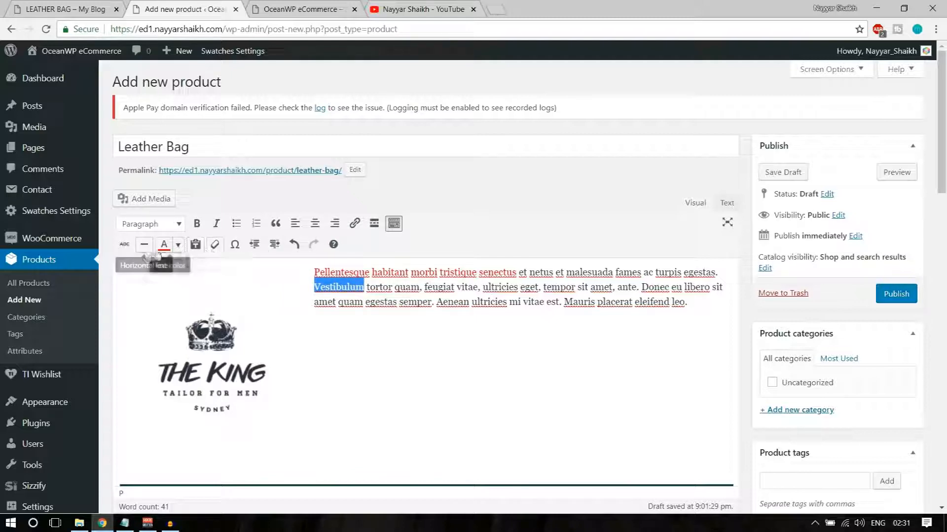
pyautogui.click(353, 229)
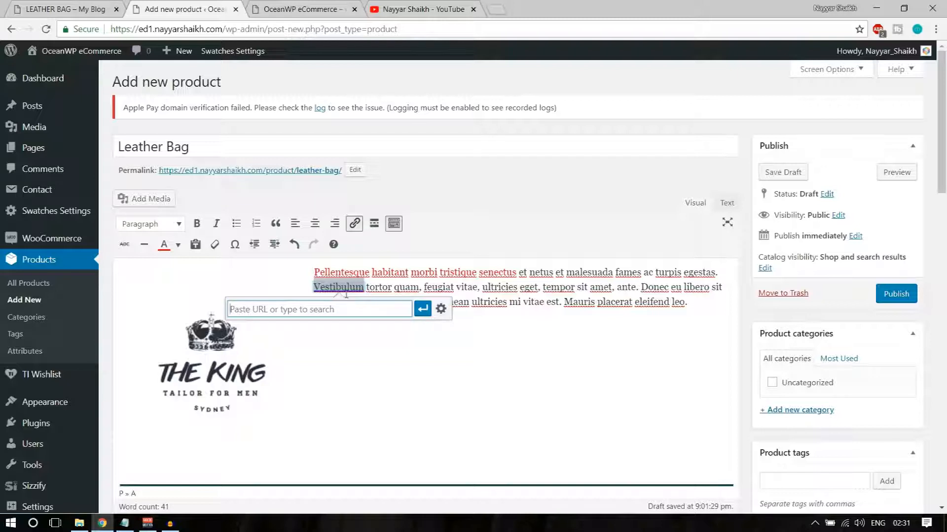
pyautogui.write('#')
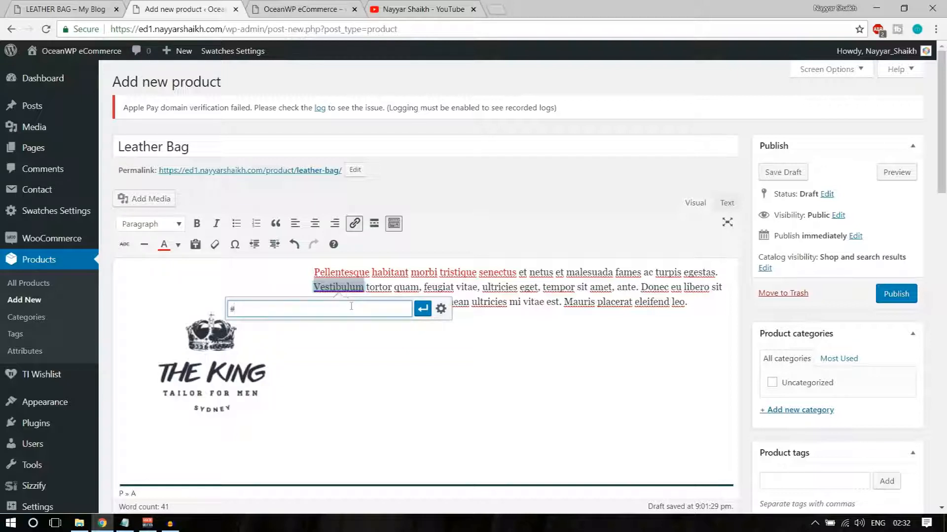
pyautogui.click(422, 308)
pyautogui.click(479, 363)
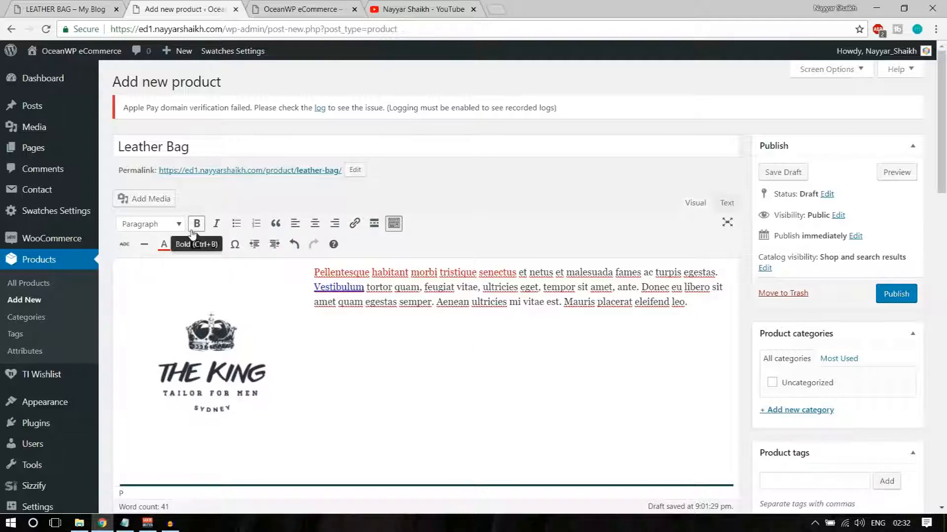
pyautogui.click(150, 224)
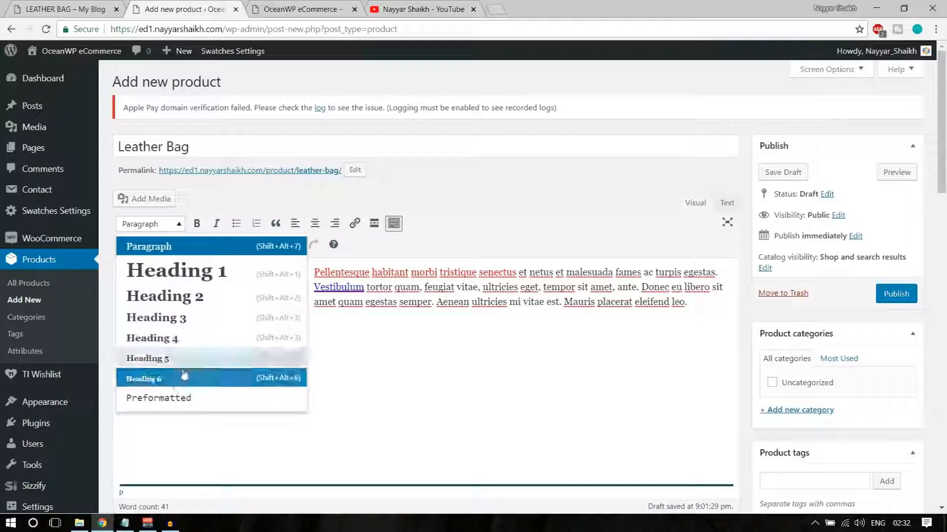
pyautogui.click(406, 355)
pyautogui.scroll(-3, 430, 391)
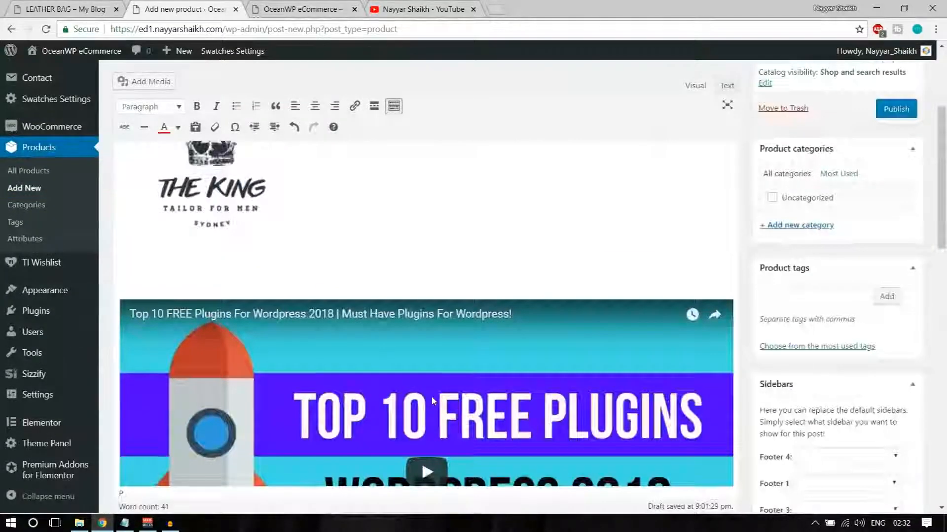
pyautogui.scroll(-5, 430, 395)
pyautogui.scroll(8, 381, 360)
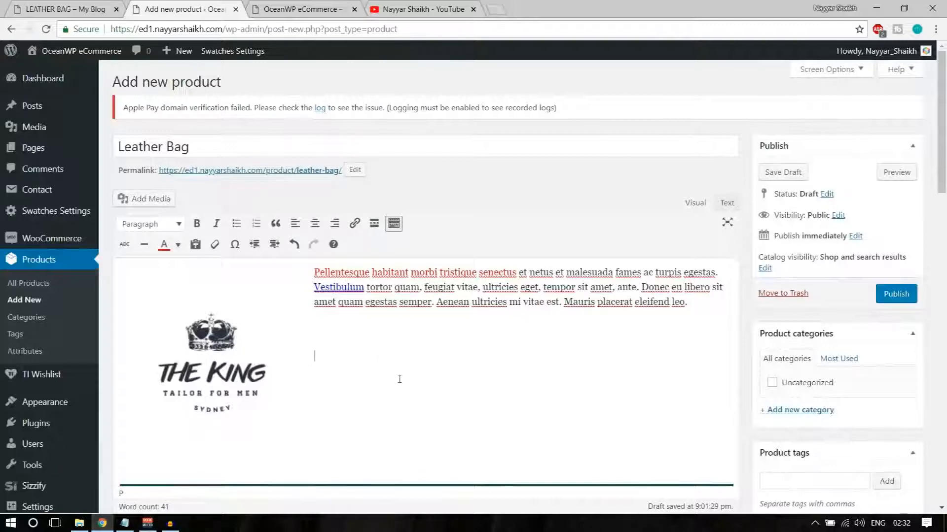
pyautogui.scroll(-1, 399, 379)
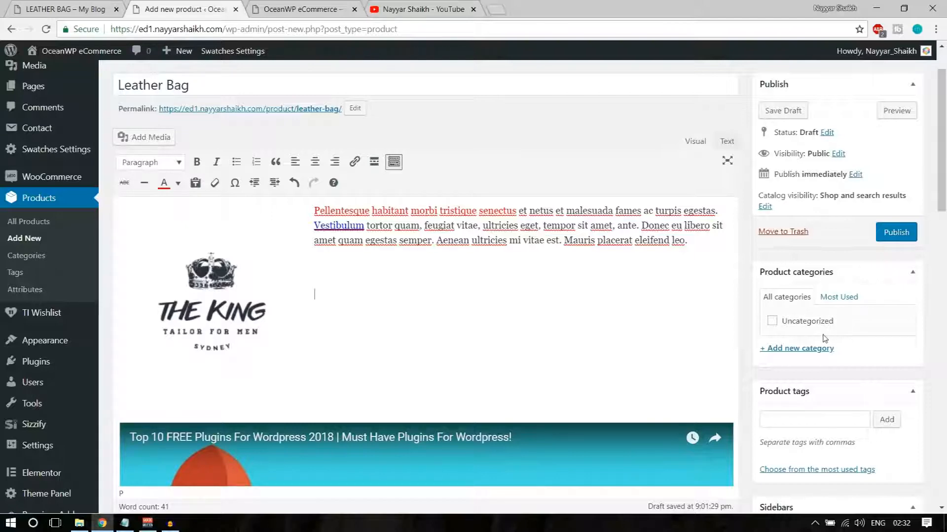
# Create a Bags category and a Laether Bags subcategory with Bags as parent
pyautogui.scroll(2, 812, 365)
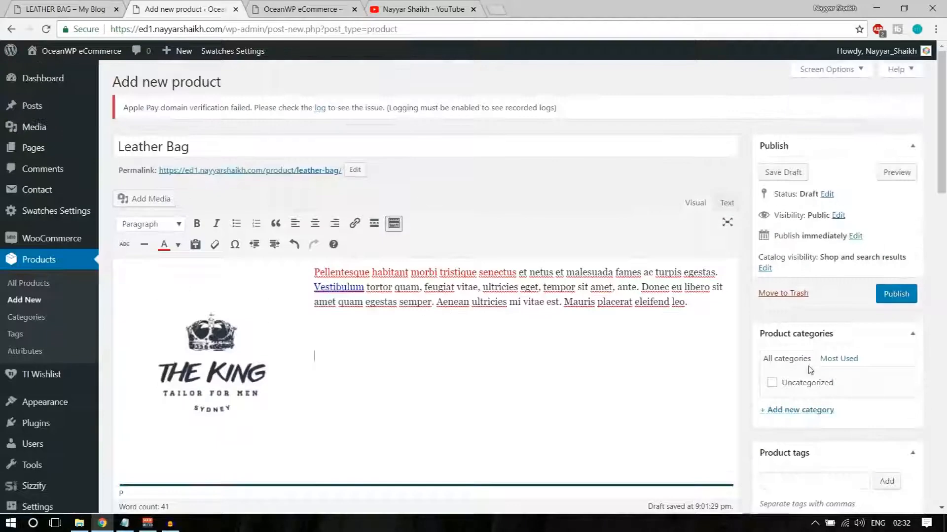
pyautogui.scroll(-2, 705, 340)
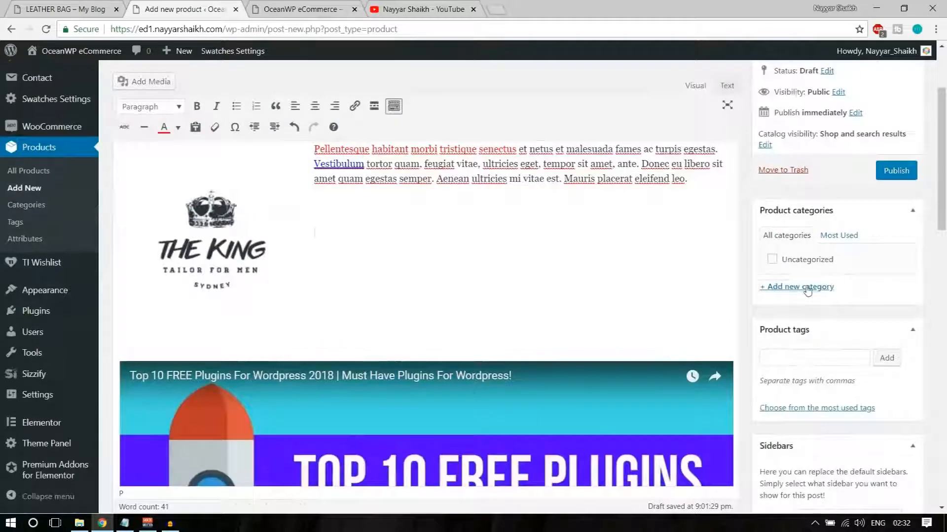
pyautogui.click(804, 286)
pyautogui.write('Bags')
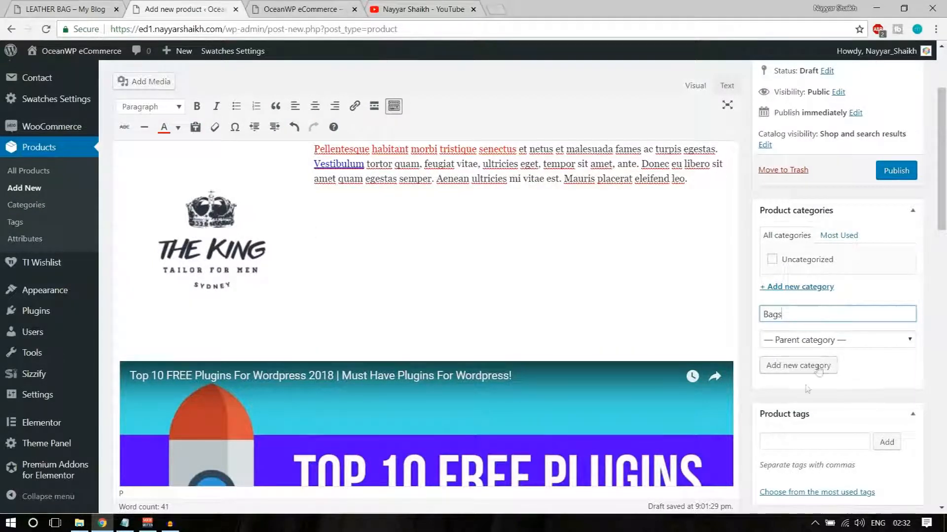
pyautogui.click(803, 377)
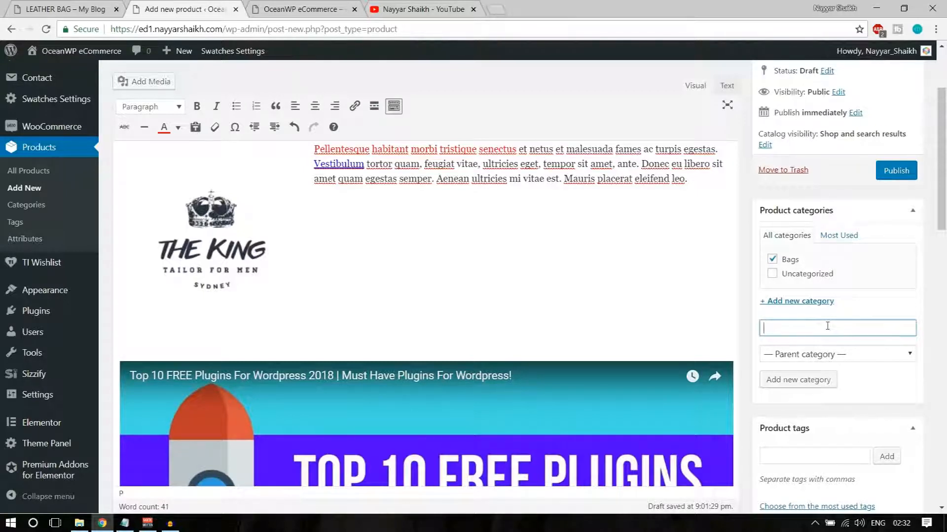
pyautogui.write('Laether Bags')
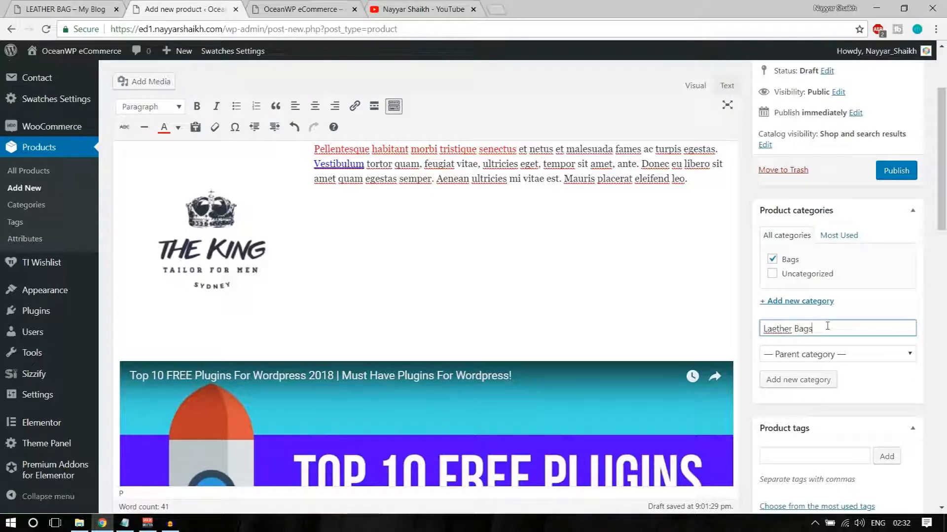
pyautogui.click(832, 353)
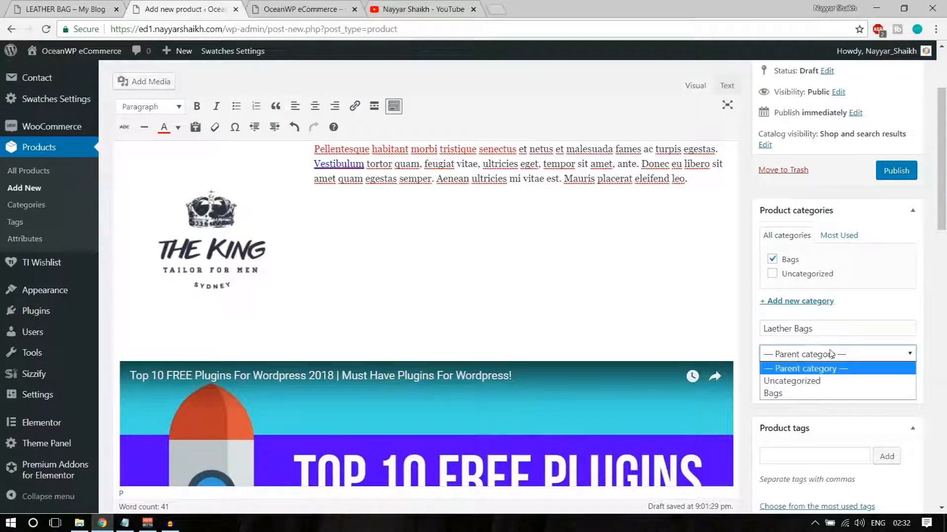
pyautogui.click(809, 394)
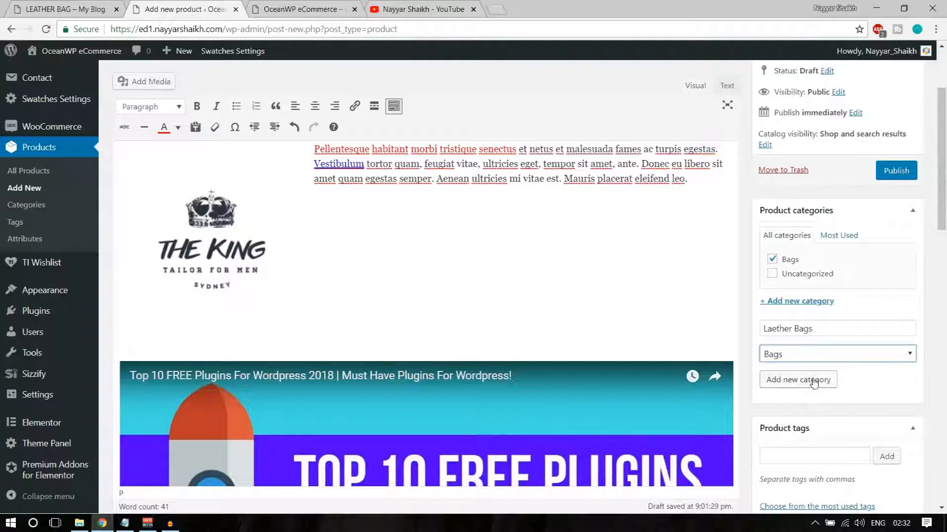
pyautogui.click(877, 384)
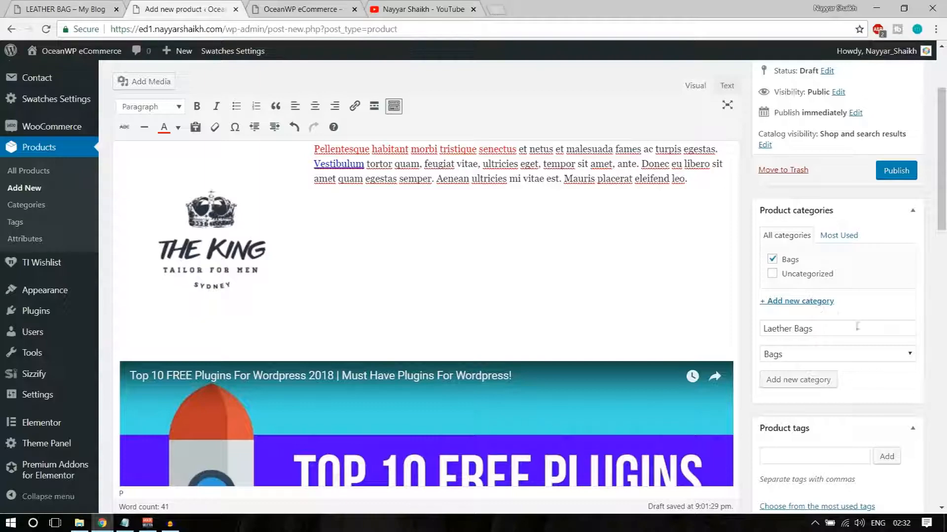
# Add the product tags Leather and Bag
pyautogui.scroll(-3, 890, 386)
pyautogui.click(799, 329)
pyautogui.scroll(-3, 914, 353)
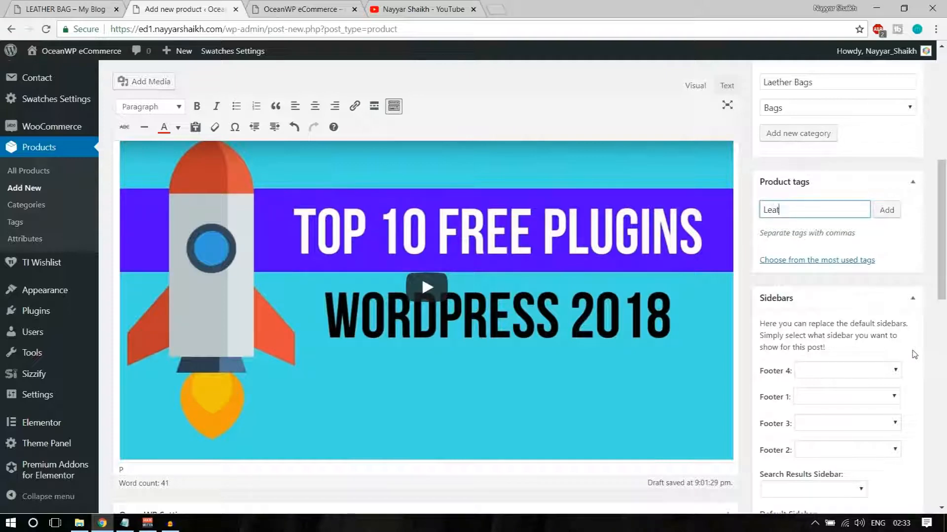
pyautogui.press('Return')
pyautogui.write('Bag')
pyautogui.press('Return')
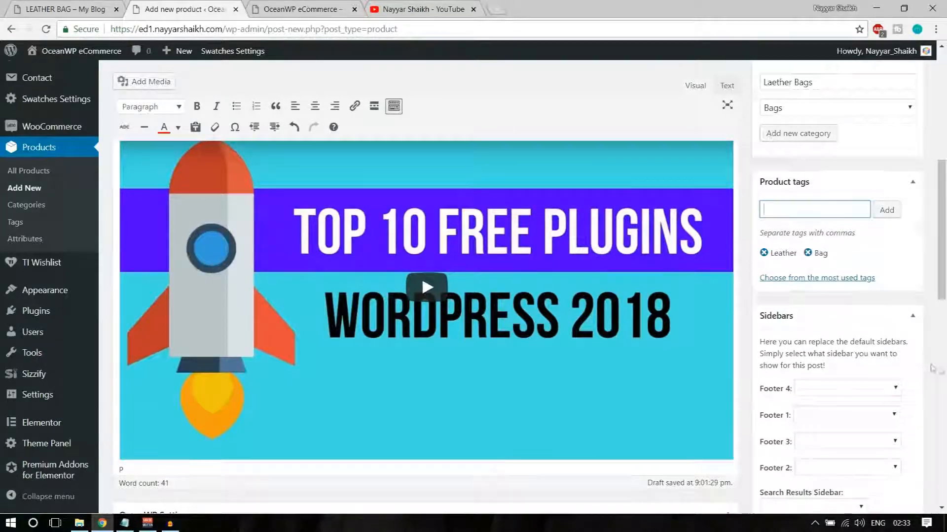
pyautogui.scroll(-7, 931, 367)
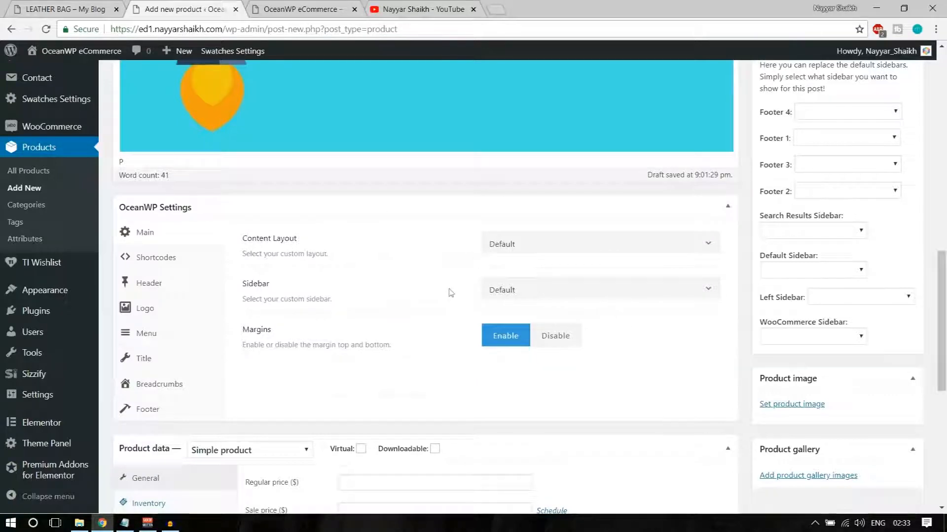
pyautogui.scroll(-5, 448, 295)
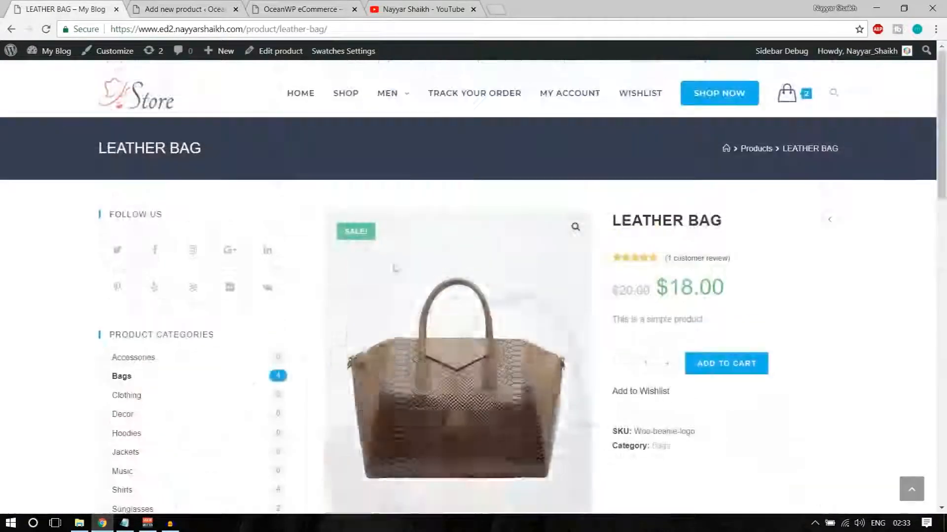
pyautogui.scroll(-3, 483, 311)
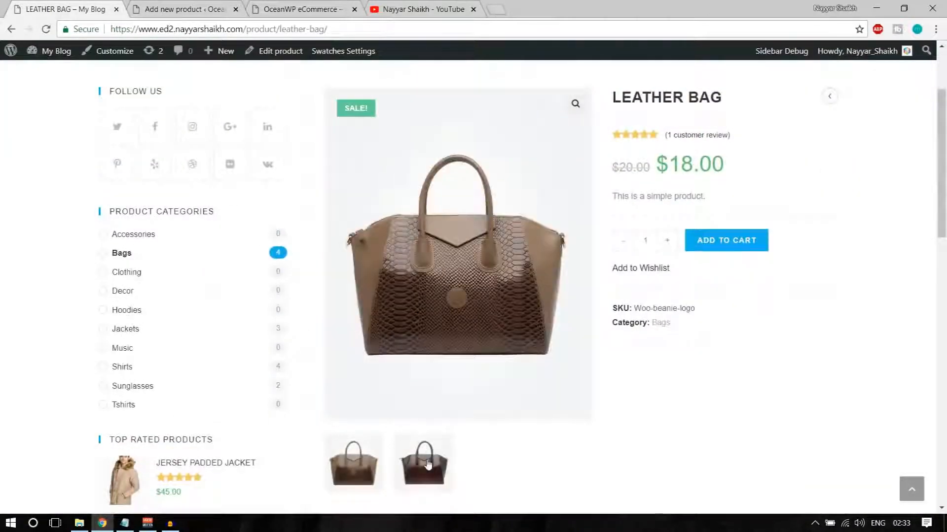
pyautogui.click(428, 465)
pyautogui.click(368, 467)
pyautogui.click(445, 481)
pyautogui.click(353, 464)
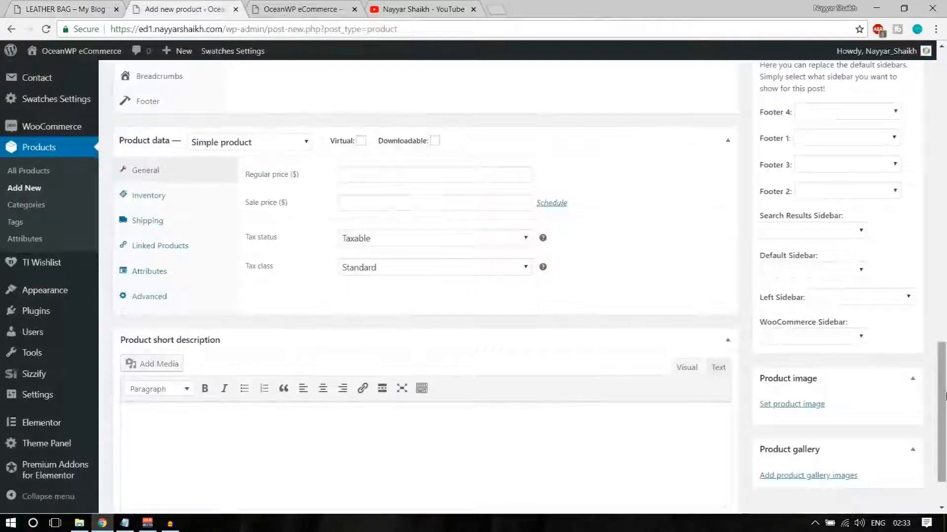
pyautogui.scroll(-2, 898, 408)
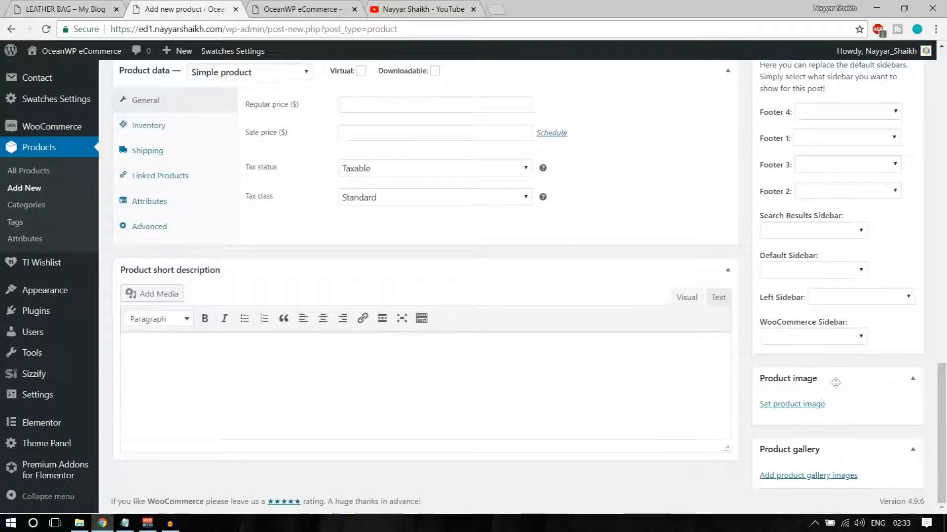
# Upload the Bags7 and Bags151 photos and set the brown Bags7 bag as product image
pyautogui.click(809, 406)
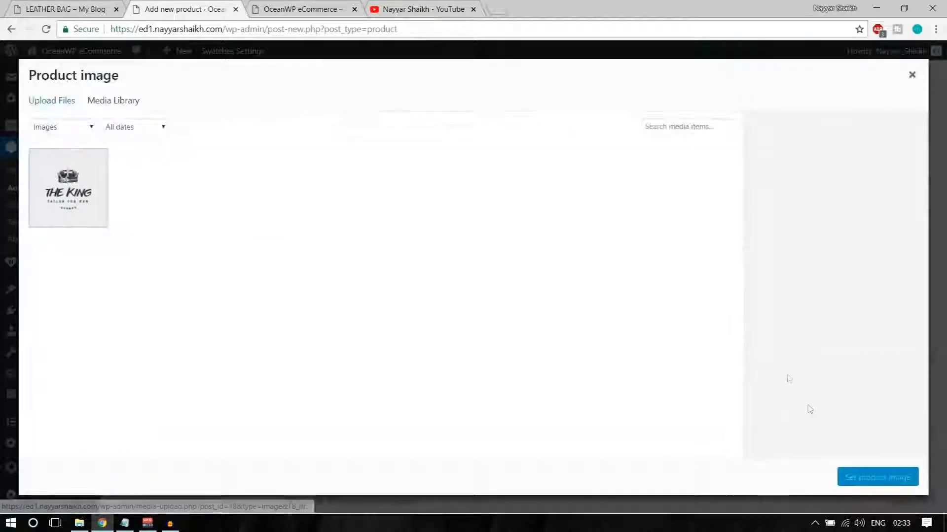
pyautogui.click(65, 101)
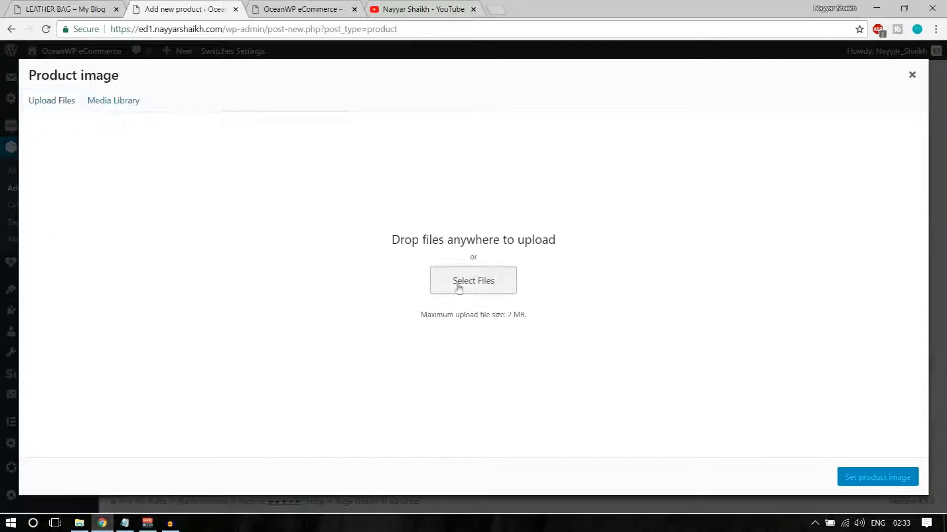
pyautogui.click(458, 285)
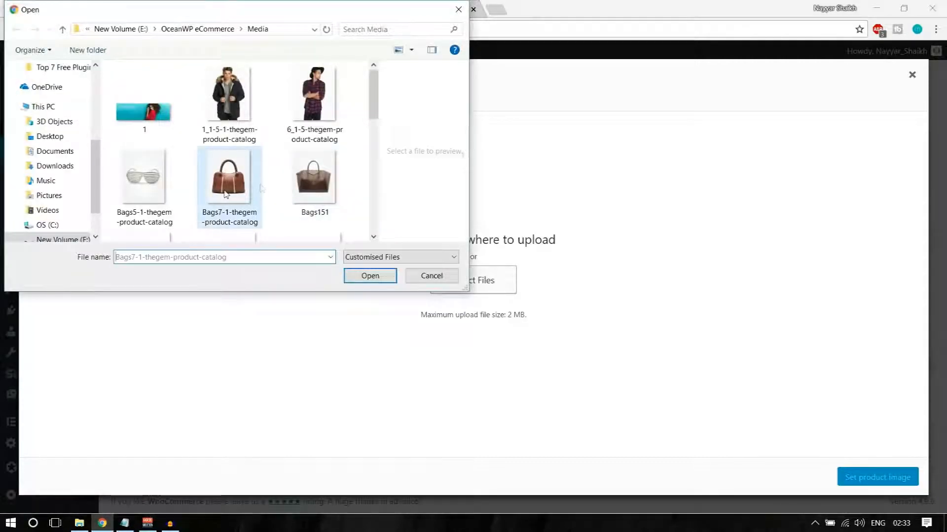
pyautogui.click(226, 194)
pyautogui.keyDown('ctrl'); pyautogui.click(304, 188); pyautogui.keyUp('ctrl')
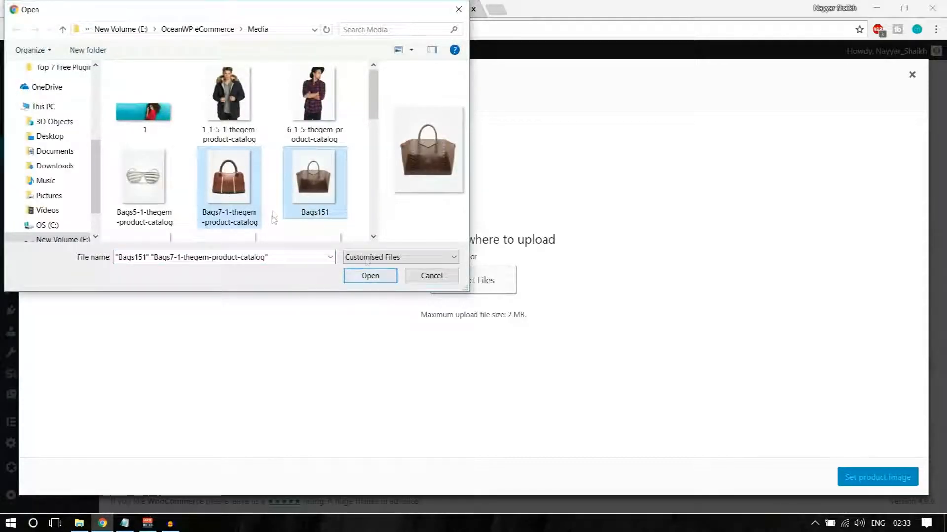
pyautogui.click(369, 282)
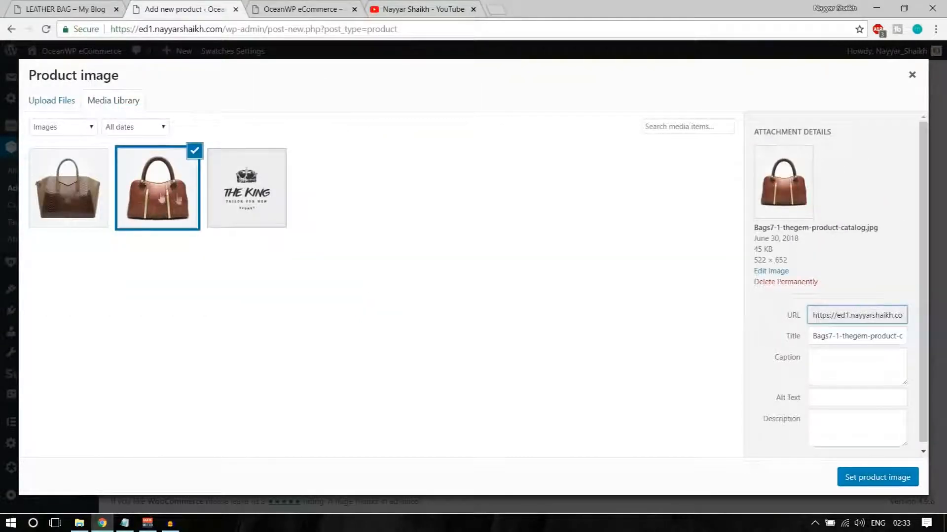
pyautogui.click(868, 477)
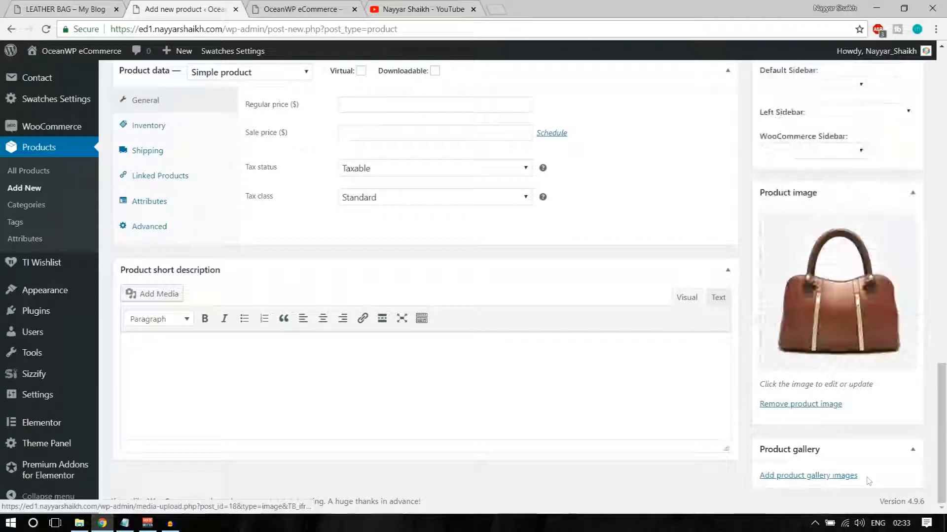
# Add the dark Bags151 bag photo to the Leather Bag product gallery
pyautogui.click(811, 476)
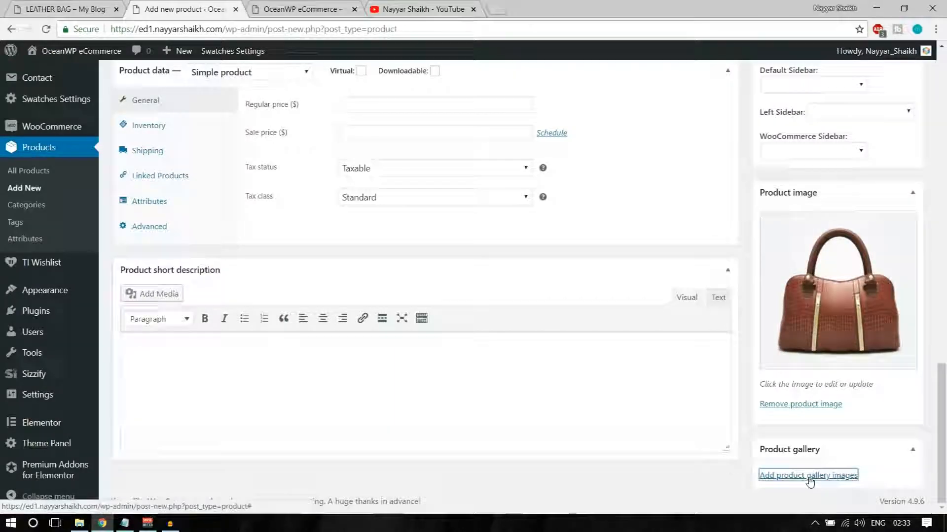
pyautogui.click(84, 186)
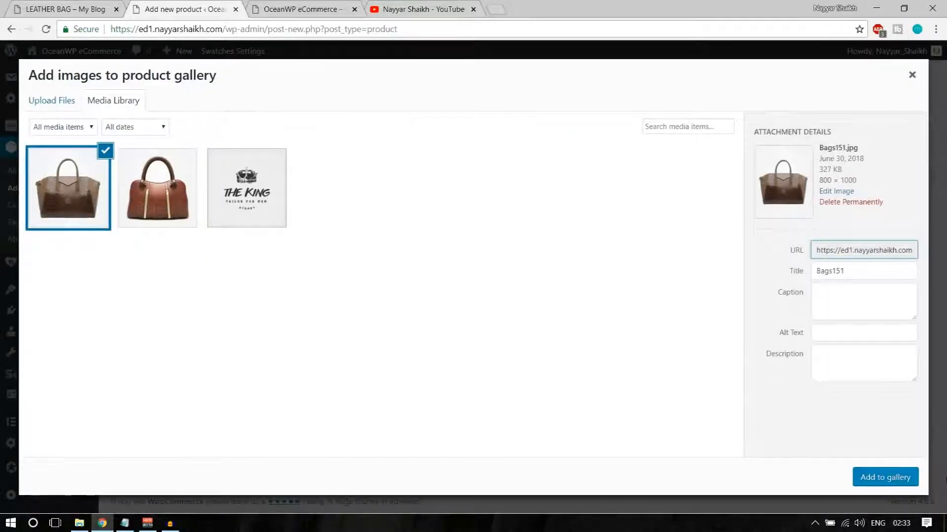
pyautogui.click(884, 477)
pyautogui.scroll(3, 792, 397)
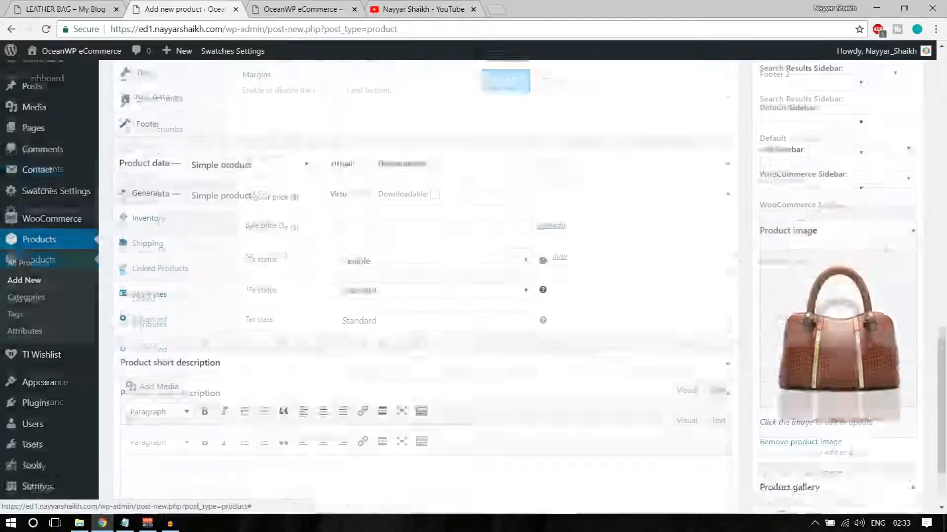
pyautogui.scroll(2, 791, 397)
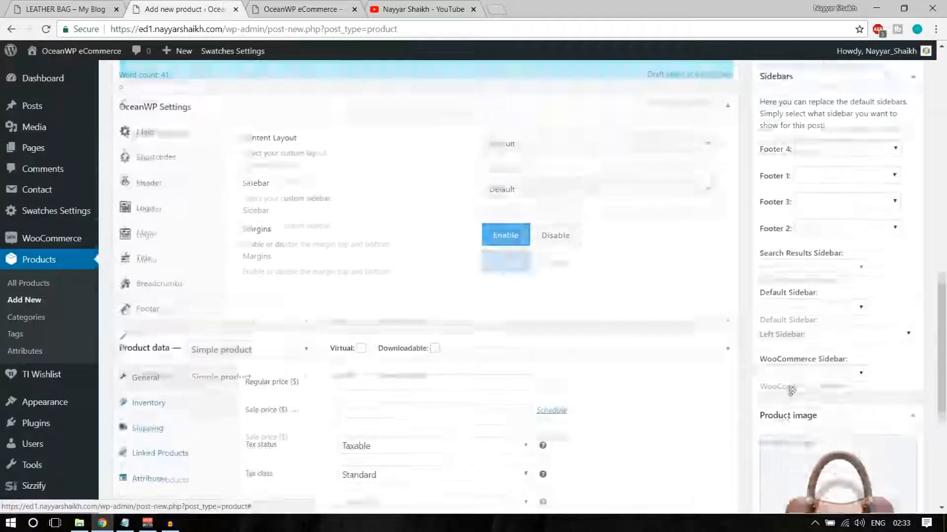
pyautogui.scroll(-3, 792, 395)
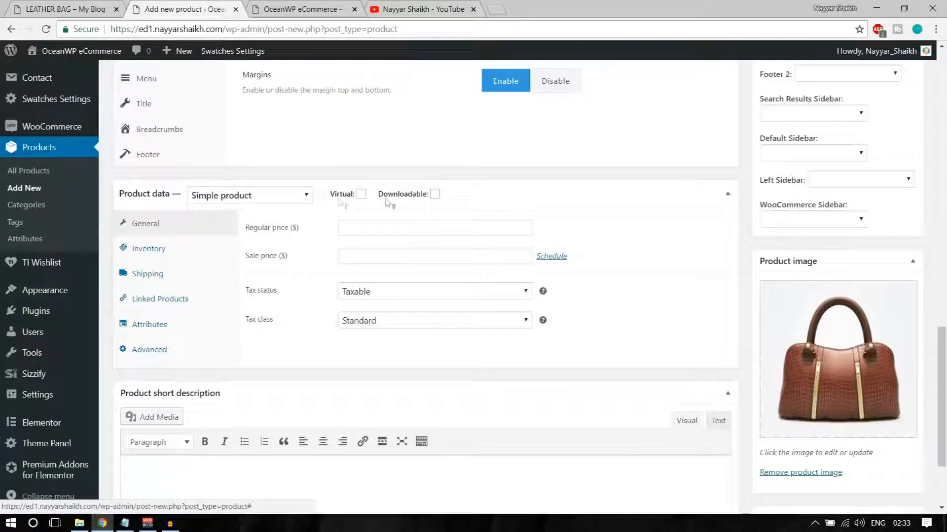
pyautogui.click(235, 200)
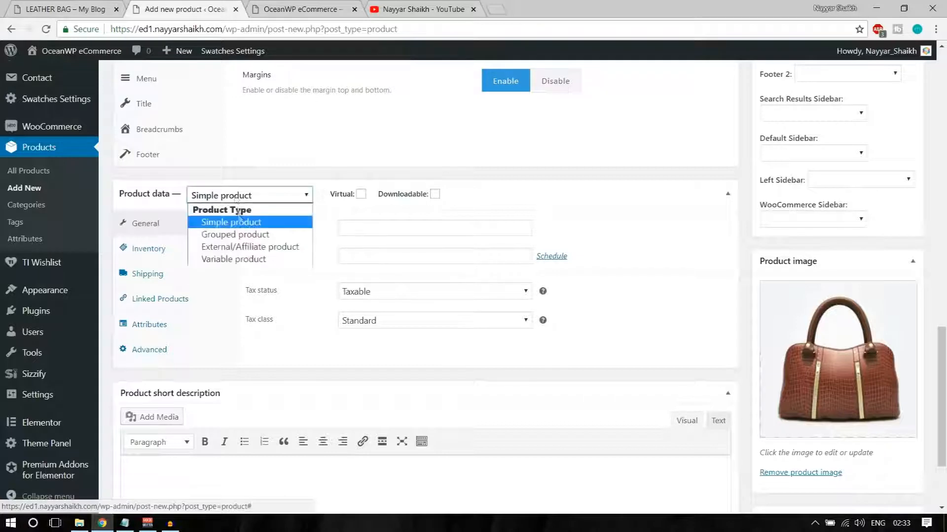
pyautogui.click(240, 224)
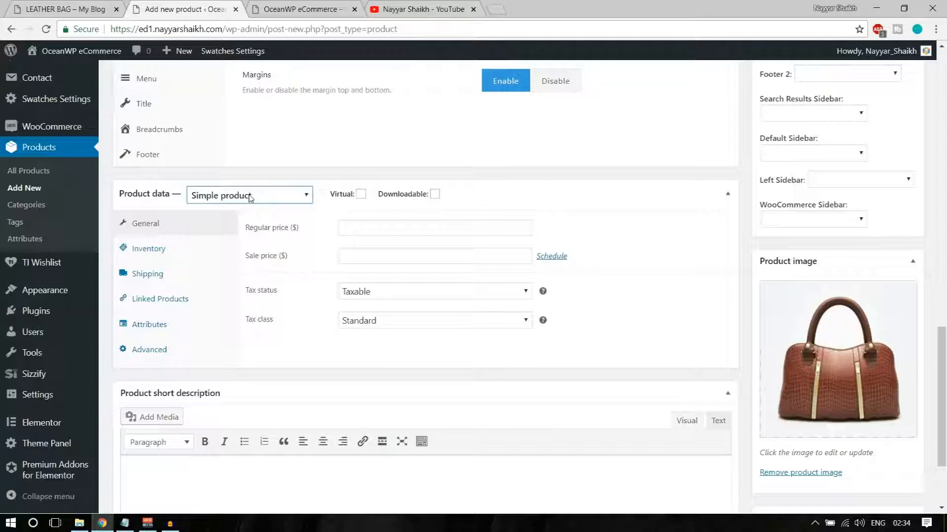
pyautogui.click(358, 229)
pyautogui.click(28, 14)
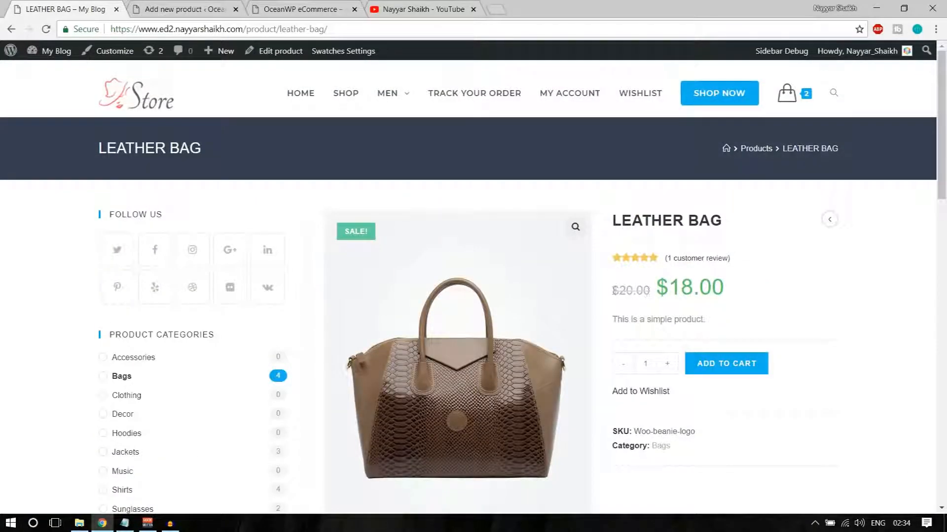
pyautogui.moveTo(614, 290); pyautogui.dragTo(651, 292)
pyautogui.moveTo(737, 288); pyautogui.dragTo(654, 289)
pyautogui.moveTo(612, 291); pyautogui.dragTo(697, 287)
pyautogui.click(715, 288)
pyautogui.moveTo(609, 288); pyautogui.dragTo(644, 289)
pyautogui.click(735, 288)
# Set regular price 20, sale price 18, tax status Taxable and tax class GST
pyautogui.click(207, 5)
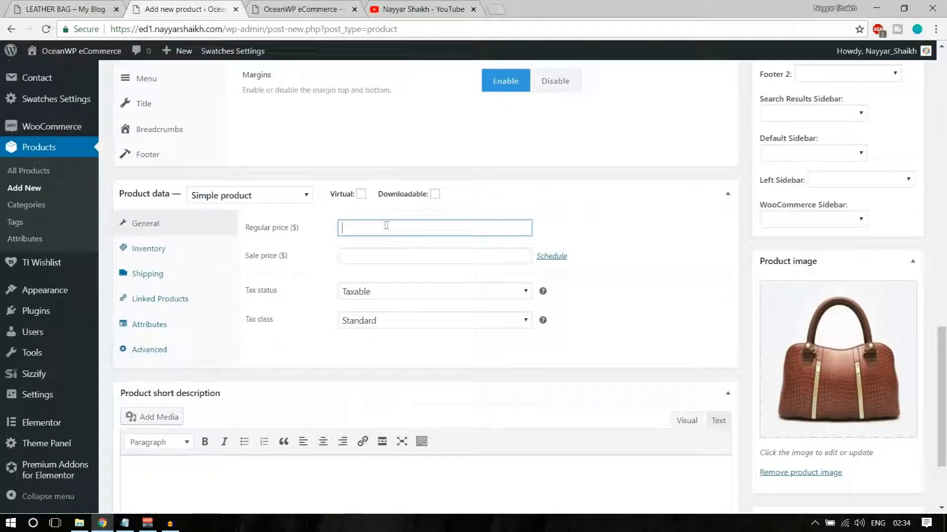
pyautogui.write('20')
pyautogui.click(384, 258)
pyautogui.write('18')
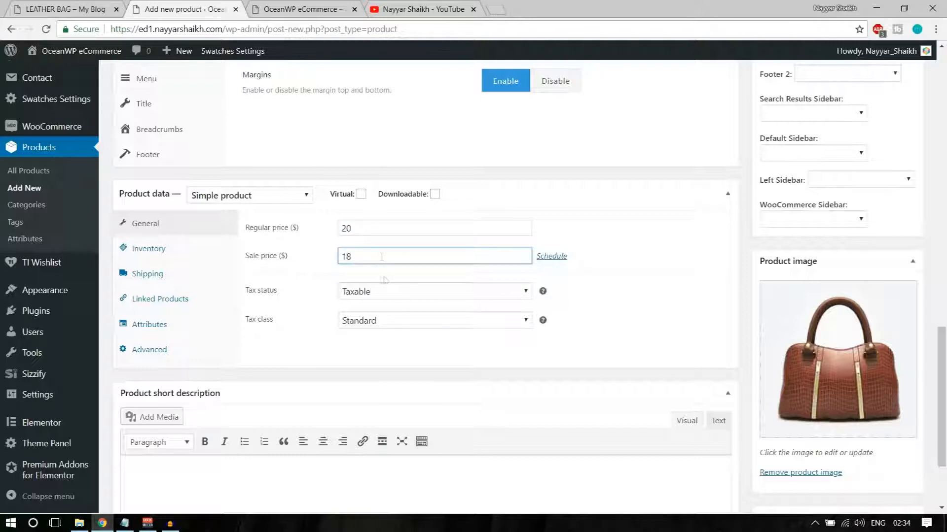
pyautogui.click(382, 293)
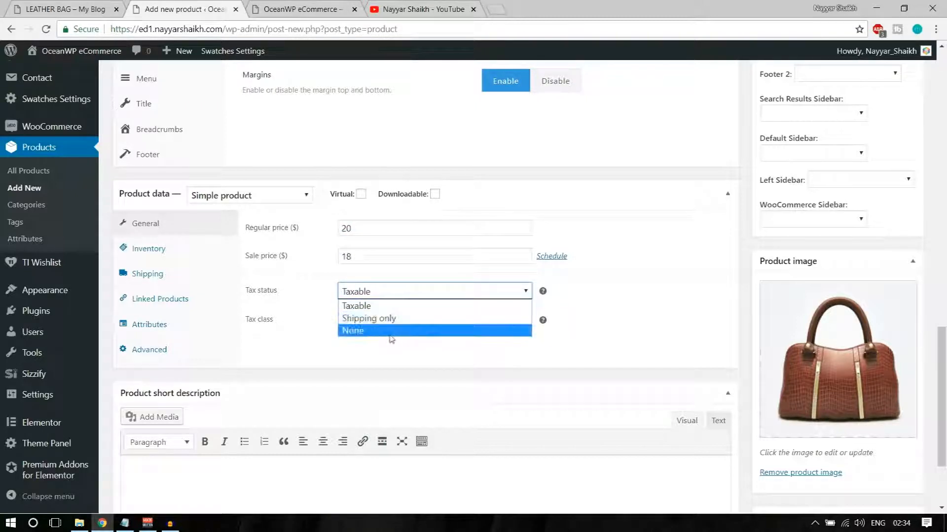
pyautogui.click(395, 305)
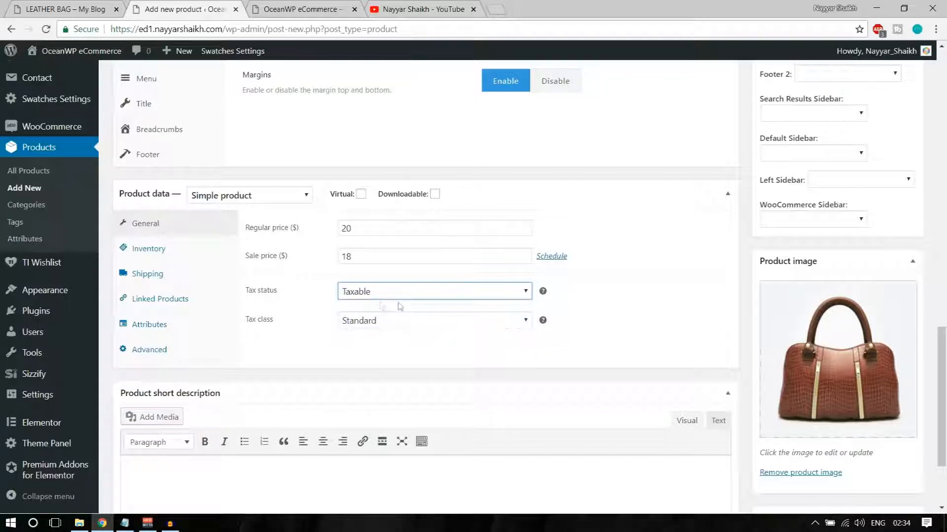
pyautogui.click(392, 322)
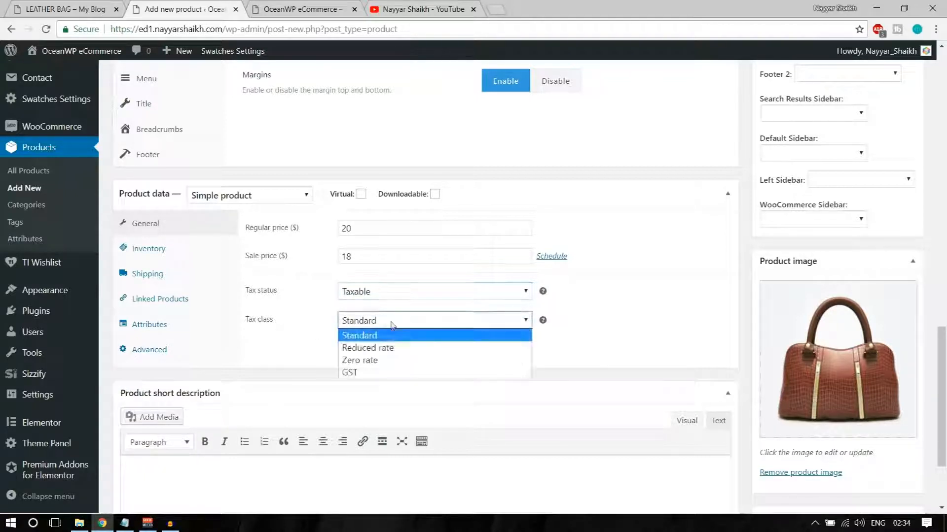
pyautogui.click(389, 374)
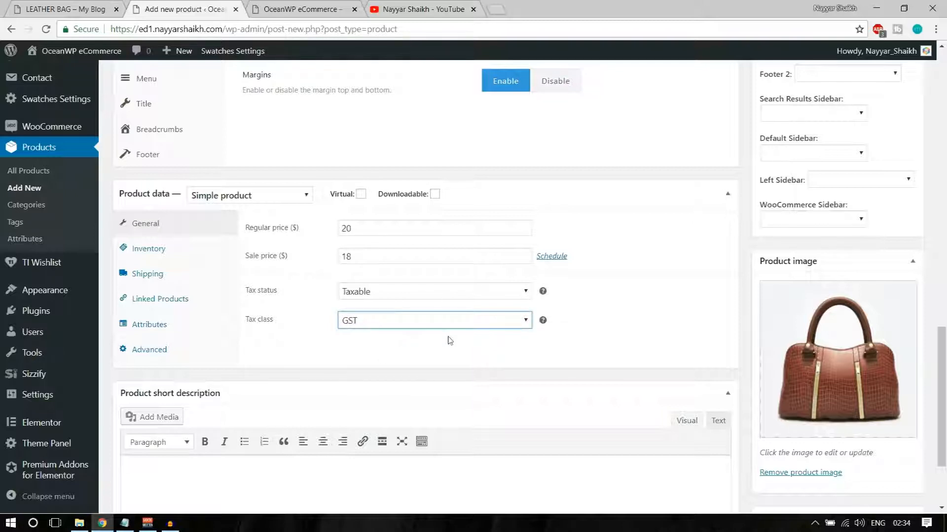
pyautogui.click(424, 324)
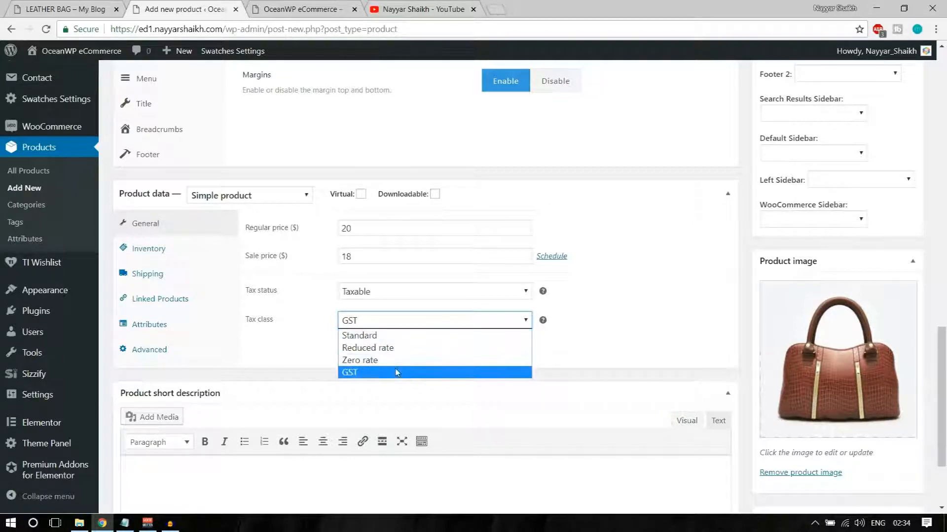
pyautogui.click(396, 372)
pyautogui.click(162, 259)
# Enter LeatherBag1 as the product SKU in the Inventory tab
pyautogui.click(384, 221)
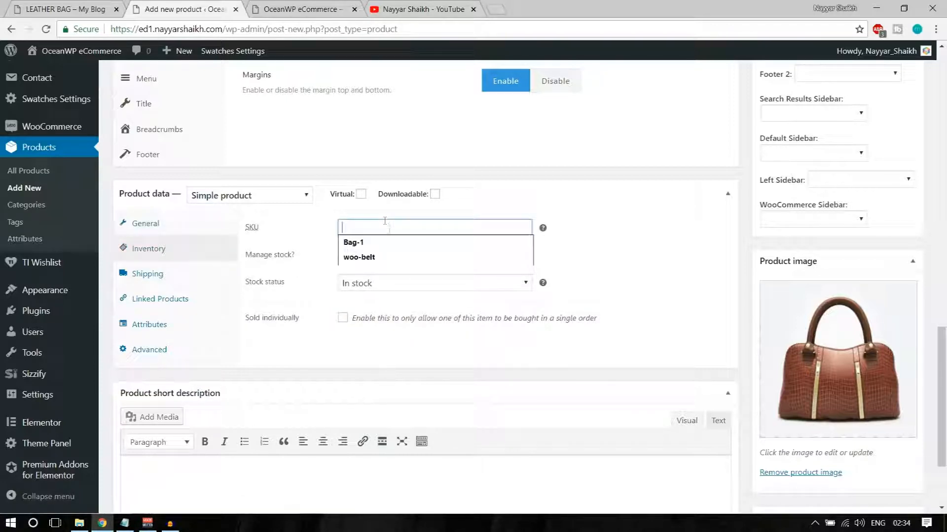
pyautogui.click(608, 201)
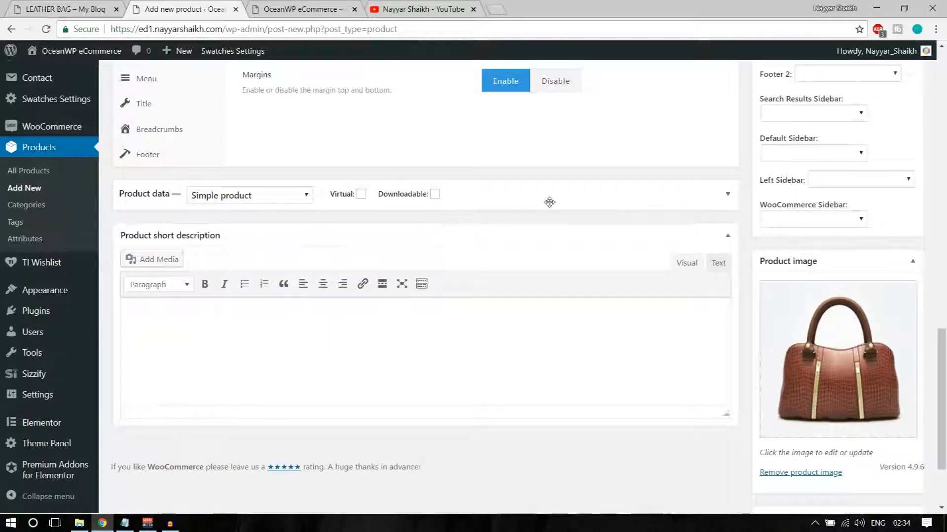
pyautogui.click(549, 202)
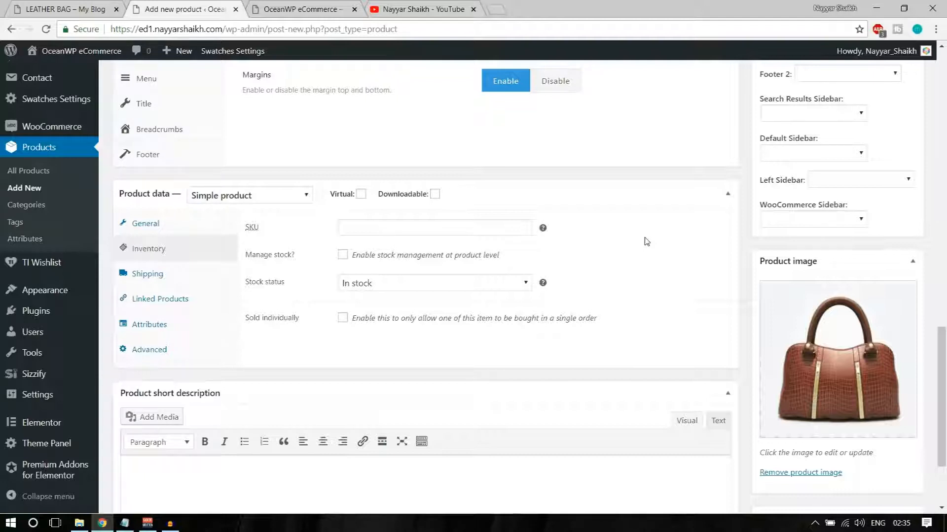
pyautogui.click(495, 228)
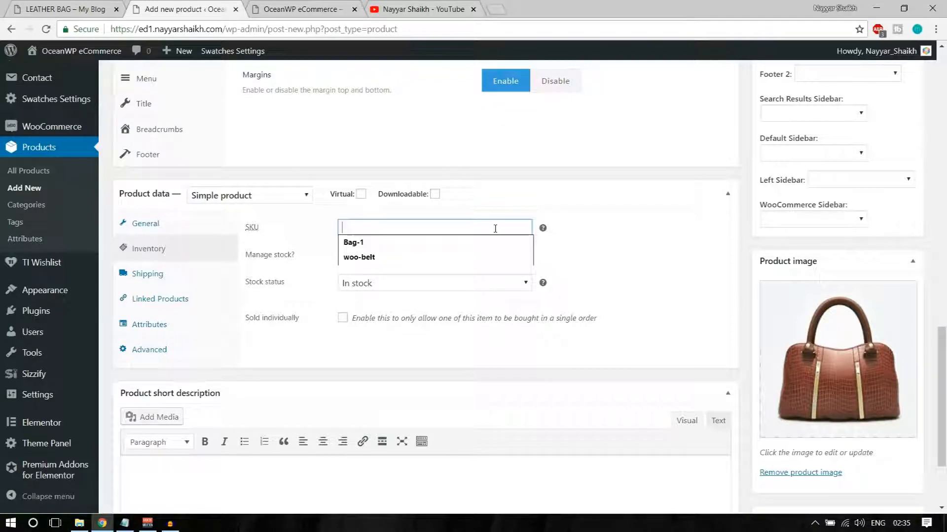
pyautogui.write('LeatherBag1')
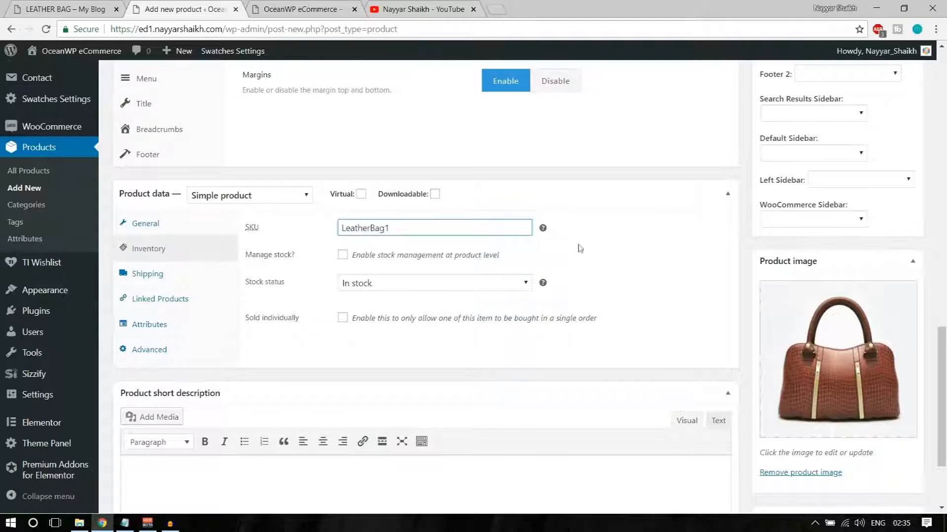
pyautogui.moveTo(396, 229); pyautogui.dragTo(330, 230)
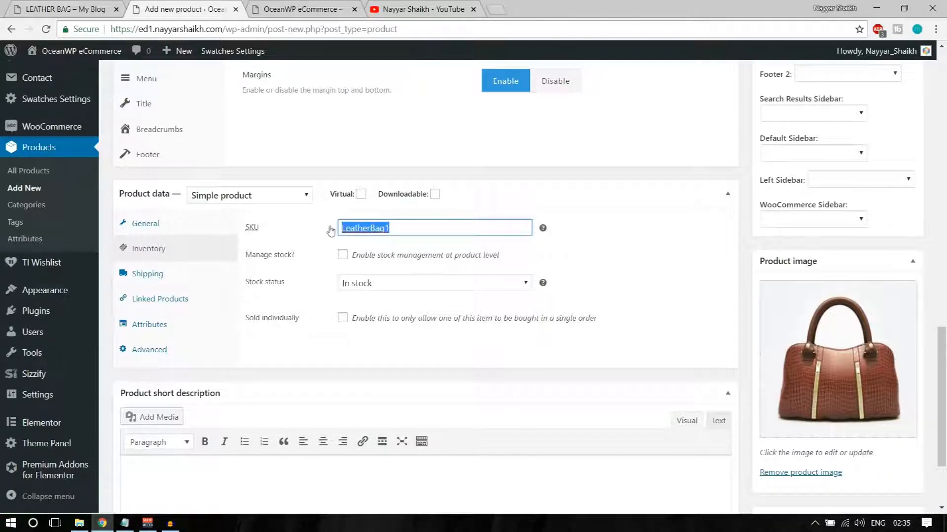
pyautogui.click(654, 235)
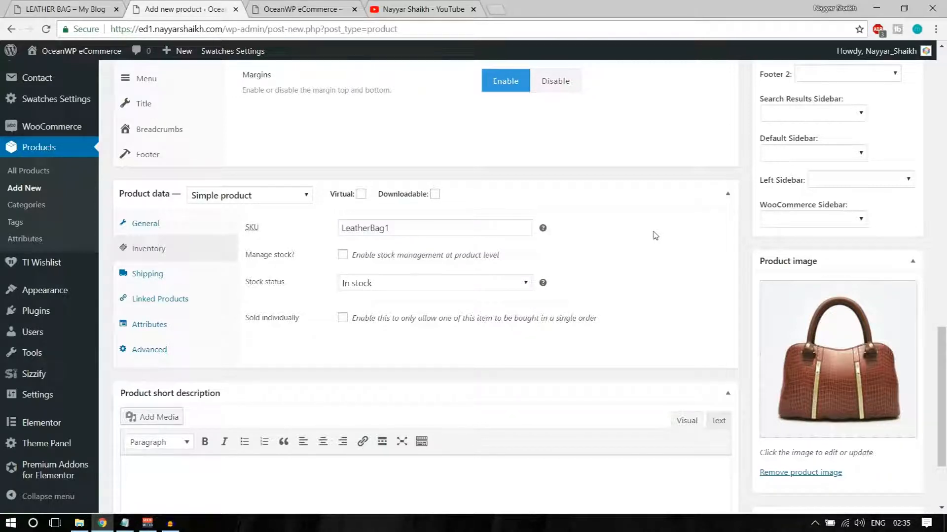
# Turn on stock management with a stock quantity of 20
pyautogui.click(342, 256)
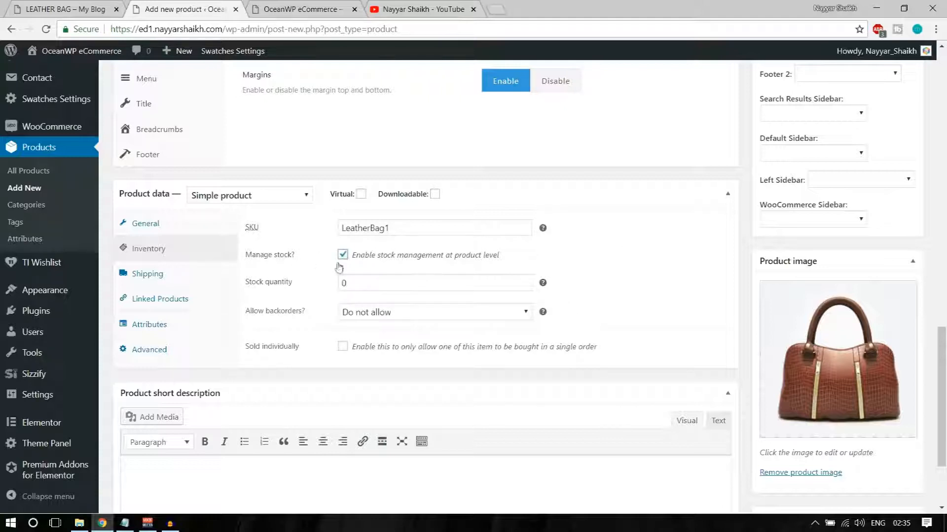
pyautogui.moveTo(434, 285); pyautogui.dragTo(334, 287)
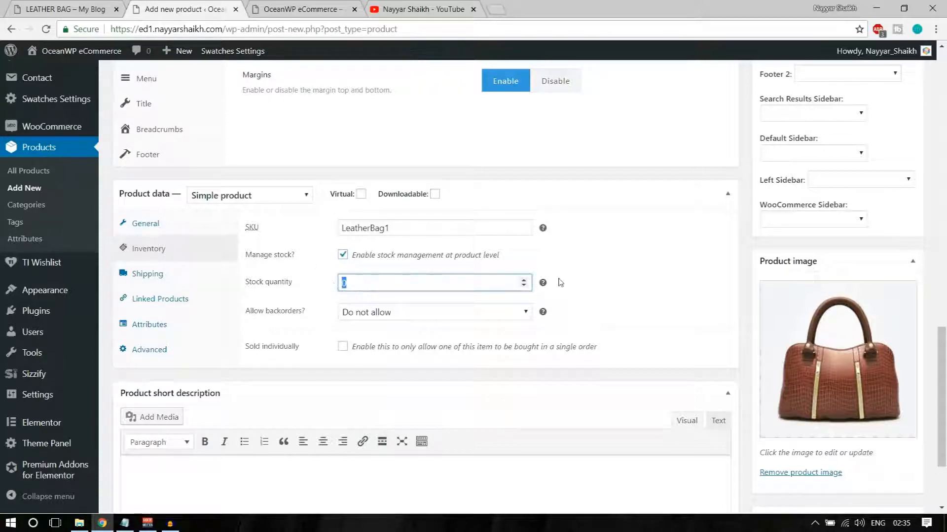
pyautogui.write('20')
pyautogui.click(619, 258)
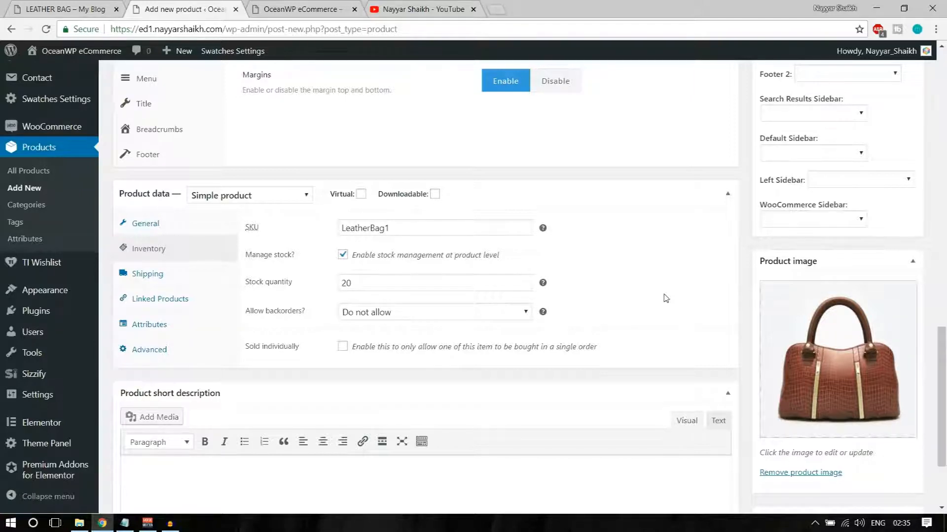
# Set backorders to 'Allow, but notify customer'
pyautogui.click(431, 310)
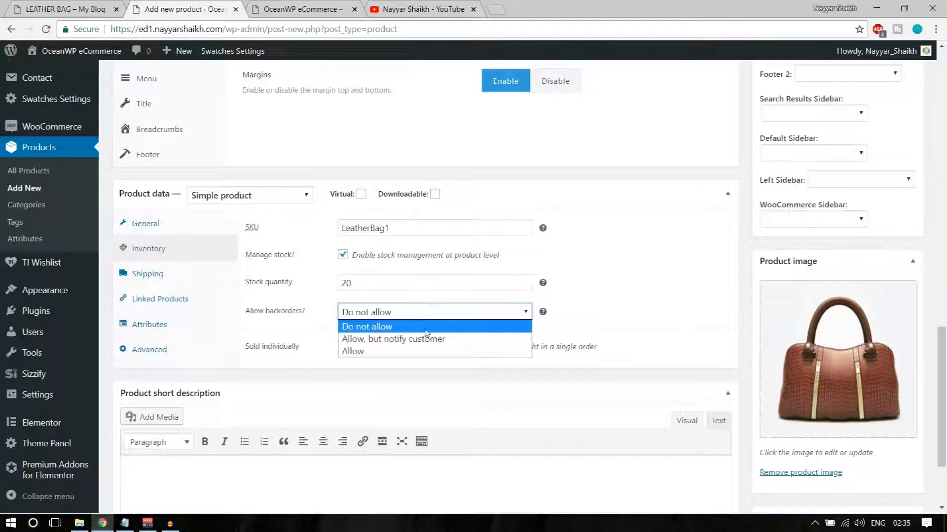
pyautogui.click(397, 329)
pyautogui.click(398, 313)
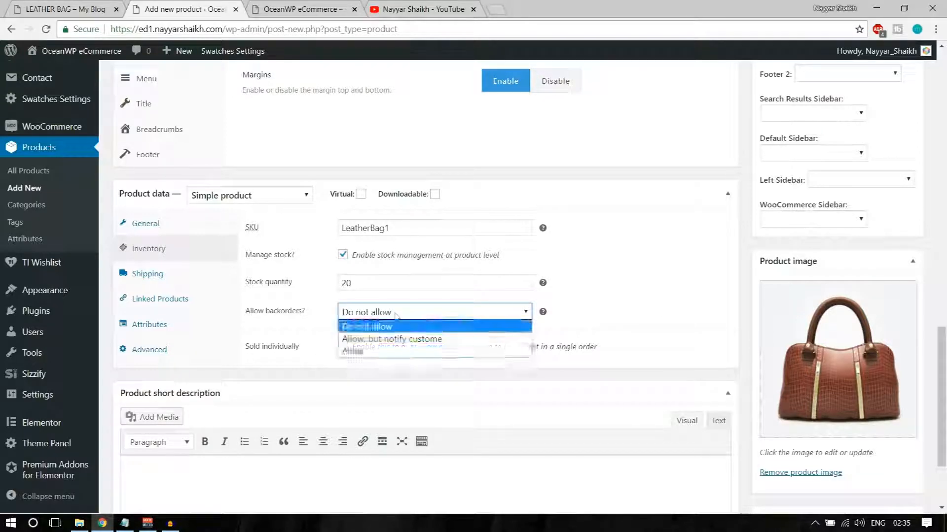
pyautogui.click(383, 351)
pyautogui.click(387, 314)
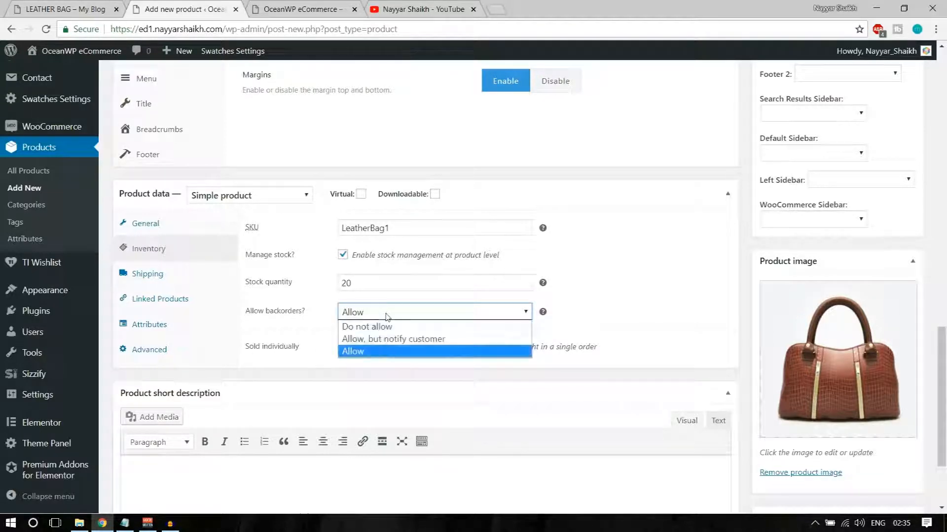
pyautogui.click(389, 340)
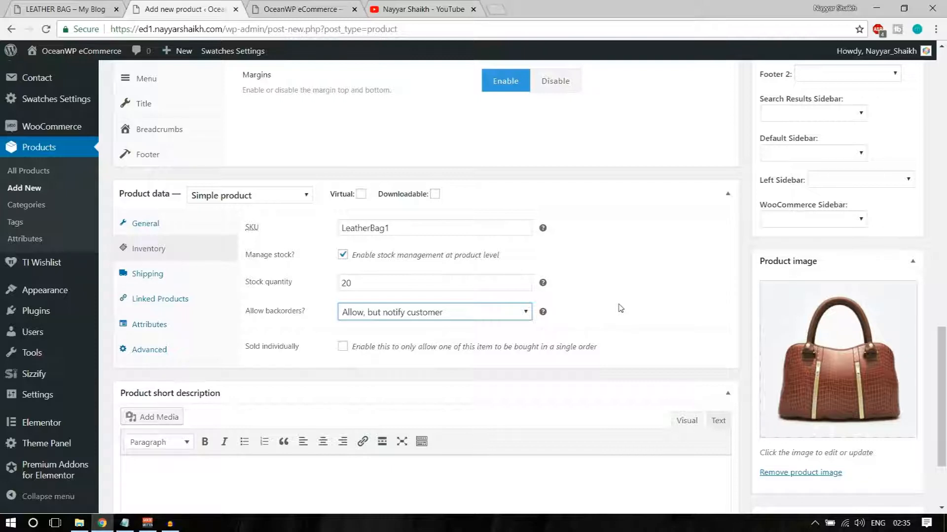
# Enter a product weight of 300 in the Shipping tab
pyautogui.click(148, 277)
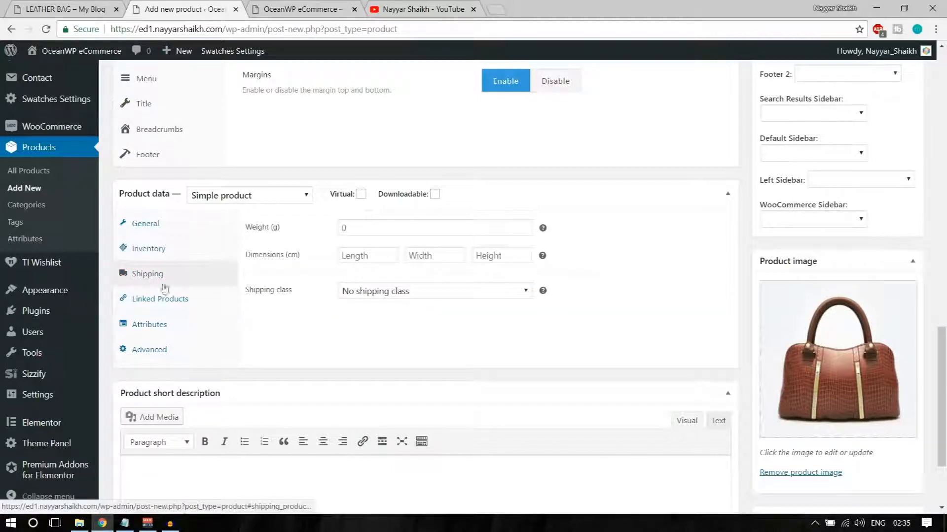
pyautogui.click(363, 230)
pyautogui.click(625, 228)
pyautogui.click(432, 231)
pyautogui.write('300')
# Set length, width and height to 50 each and keep No shipping class
pyautogui.click(383, 254)
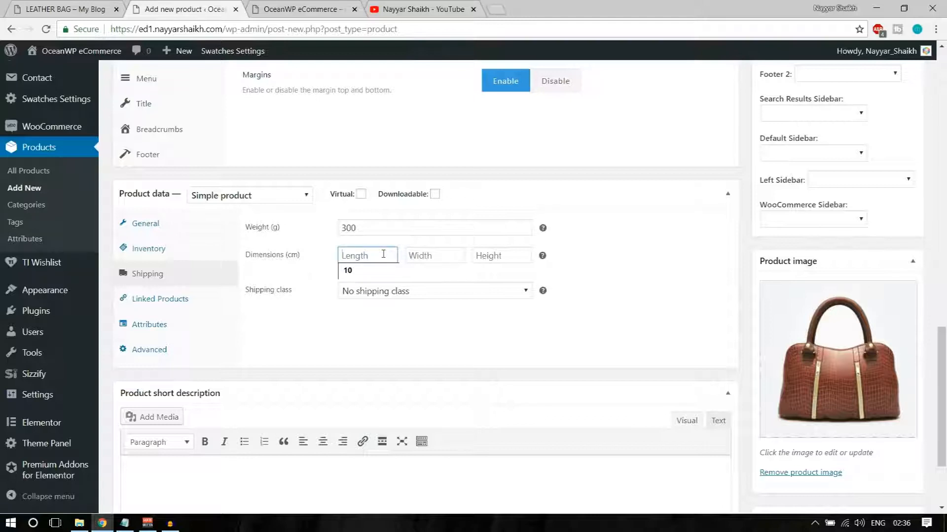
pyautogui.write('50')
pyautogui.press('Tab')
pyautogui.write('50')
pyautogui.press('Tab')
pyautogui.write('50')
pyautogui.click(399, 293)
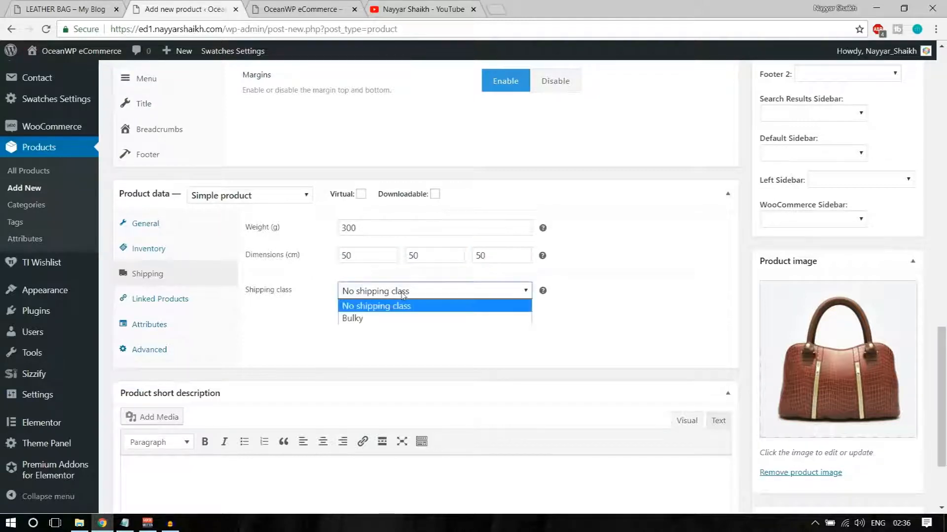
pyautogui.click(371, 307)
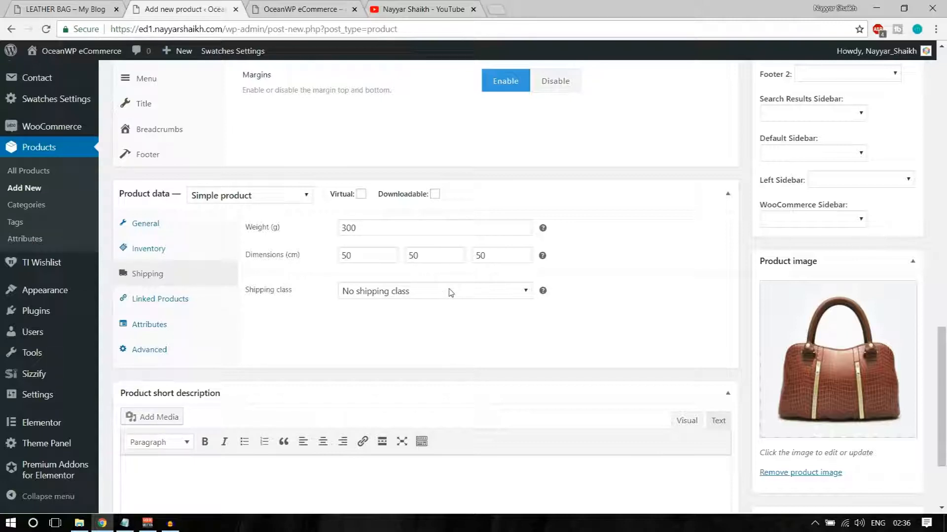
# Look over Linked Products and Attributes, then return to General pricing (regular 20, sale 18, Taxable, GST)
pyautogui.click(212, 303)
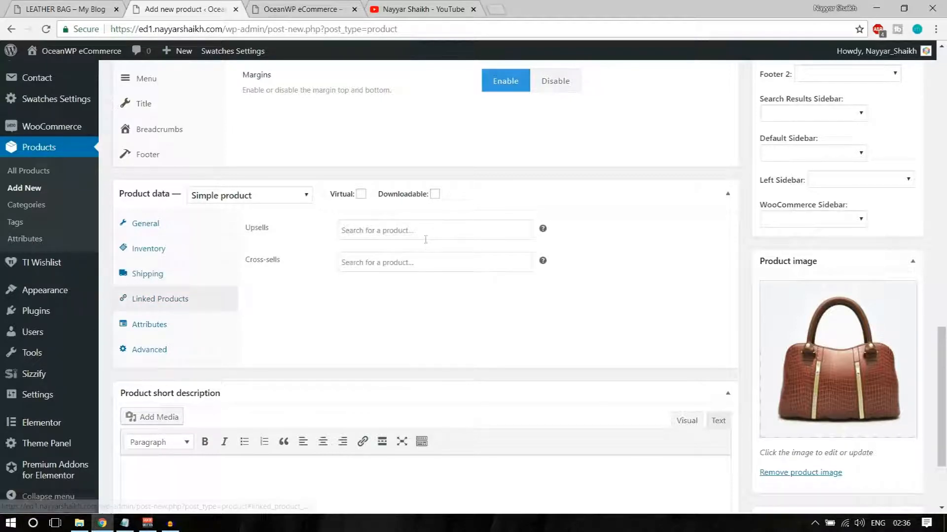
pyautogui.click(165, 331)
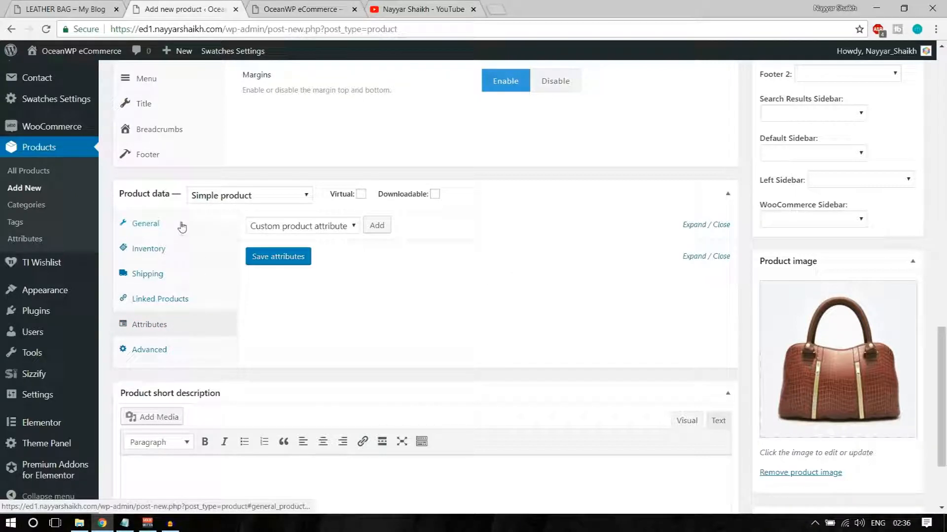
pyautogui.click(185, 224)
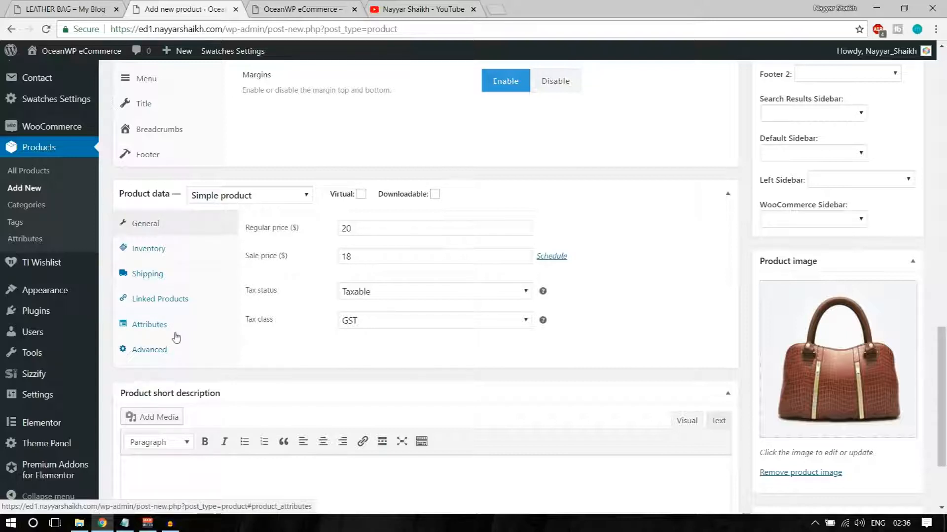
pyautogui.click(159, 326)
pyautogui.click(167, 226)
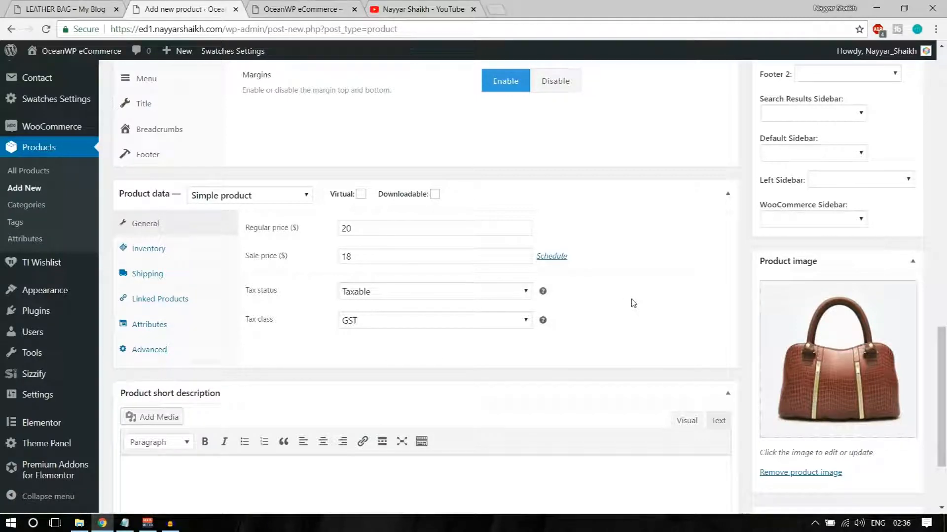
pyautogui.scroll(-3, 632, 303)
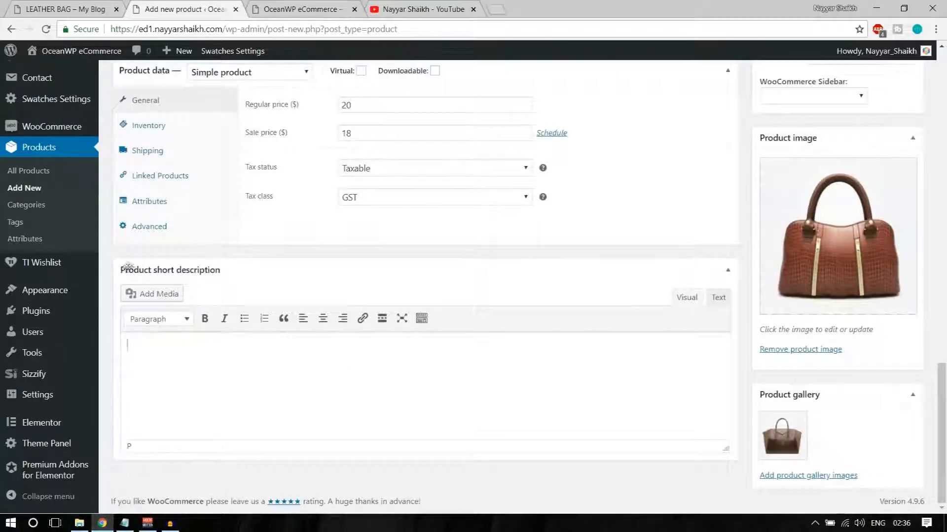
# Insert THE KING image into the short description and paste the closing lorem sentences beside it
pyautogui.click(42, 9)
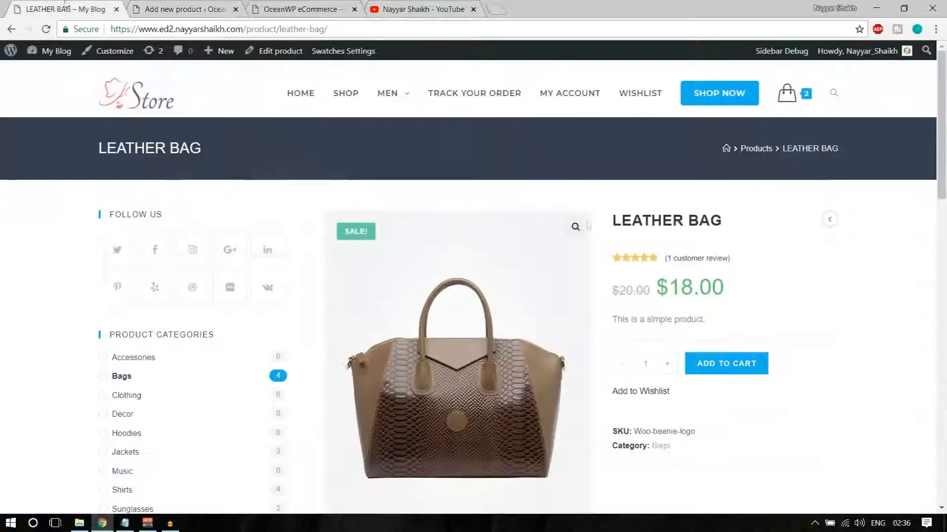
pyautogui.moveTo(730, 321); pyautogui.dragTo(612, 322)
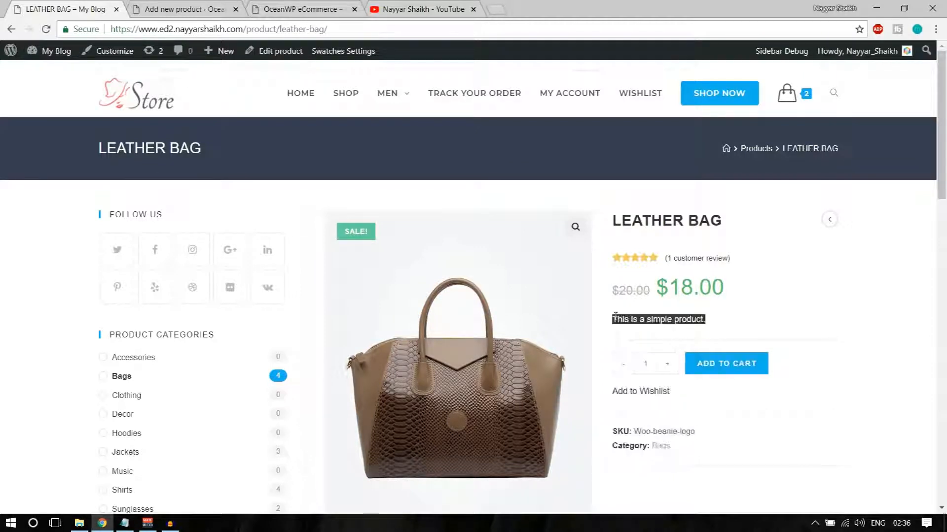
pyautogui.click(177, 17)
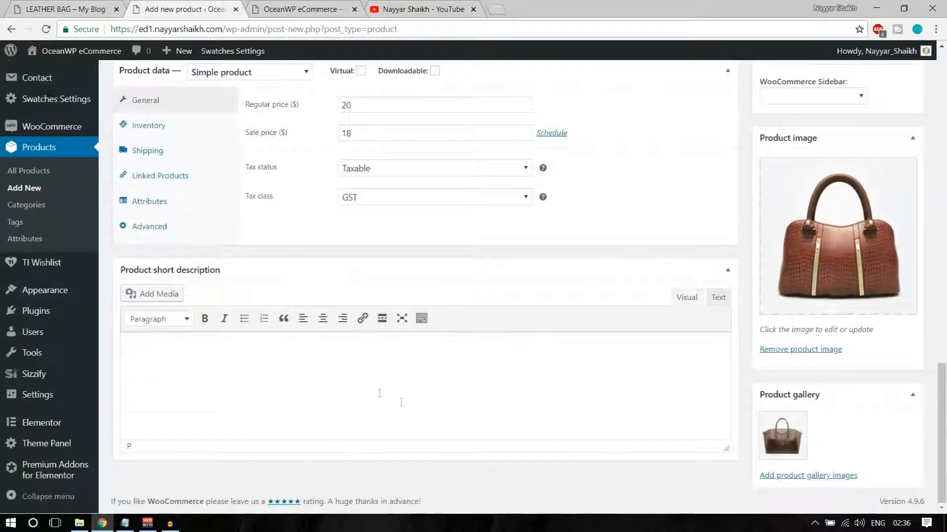
pyautogui.click(157, 299)
pyautogui.click(393, 200)
pyautogui.click(910, 474)
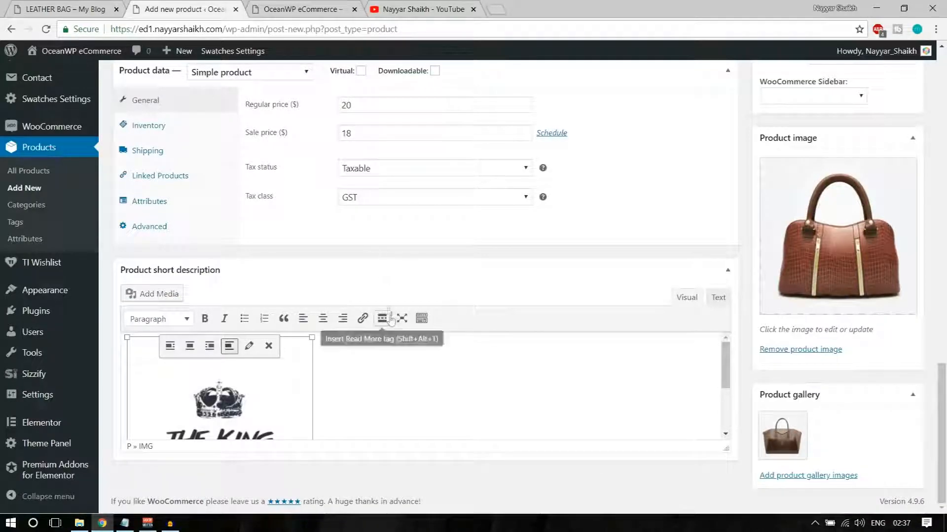
pyautogui.scroll(12, 390, 315)
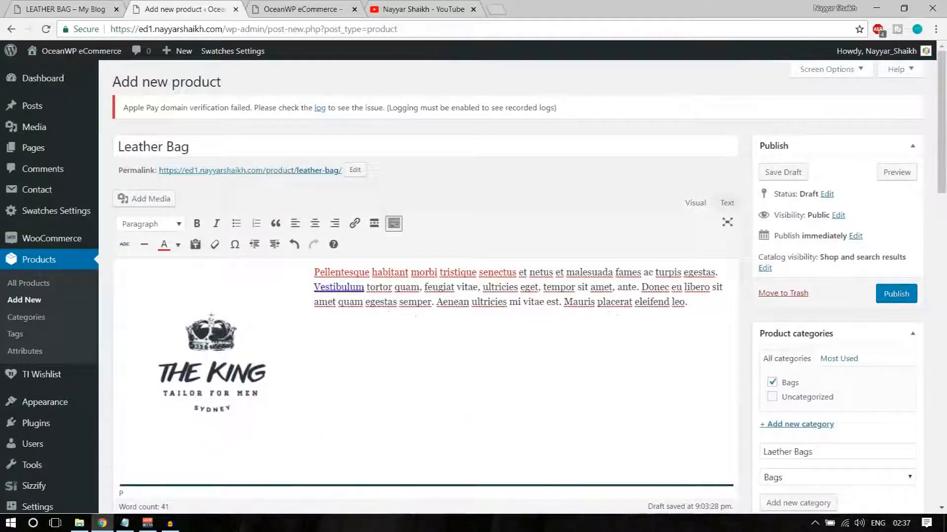
pyautogui.moveTo(688, 302); pyautogui.dragTo(634, 286)
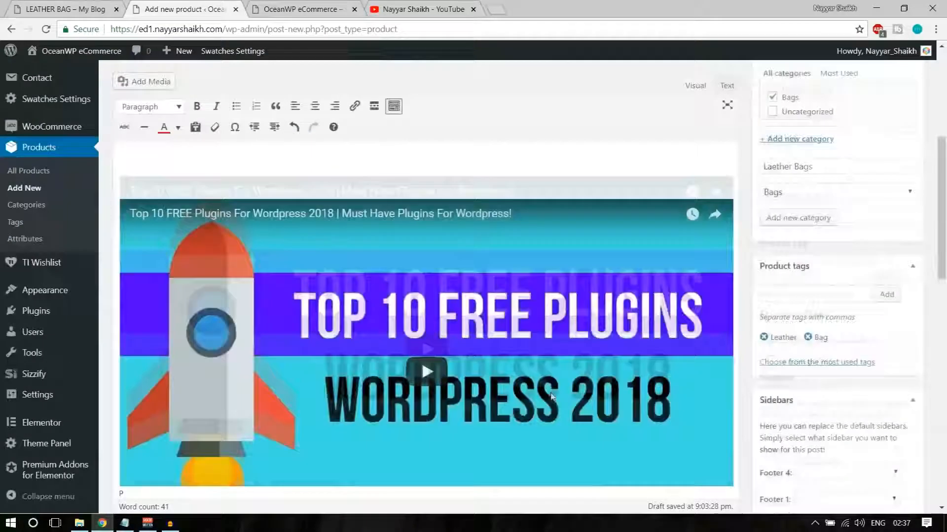
pyautogui.scroll(-12, 551, 396)
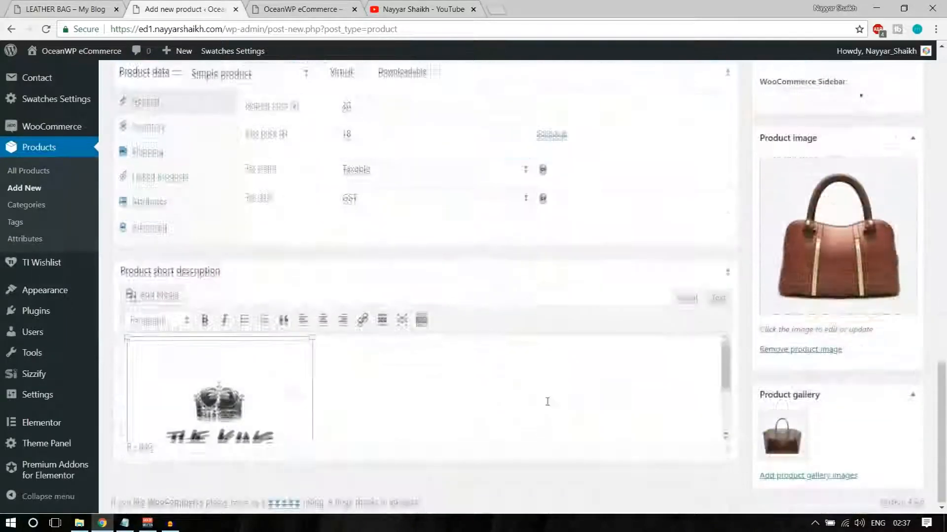
pyautogui.hotkey('ctrl', 'v')
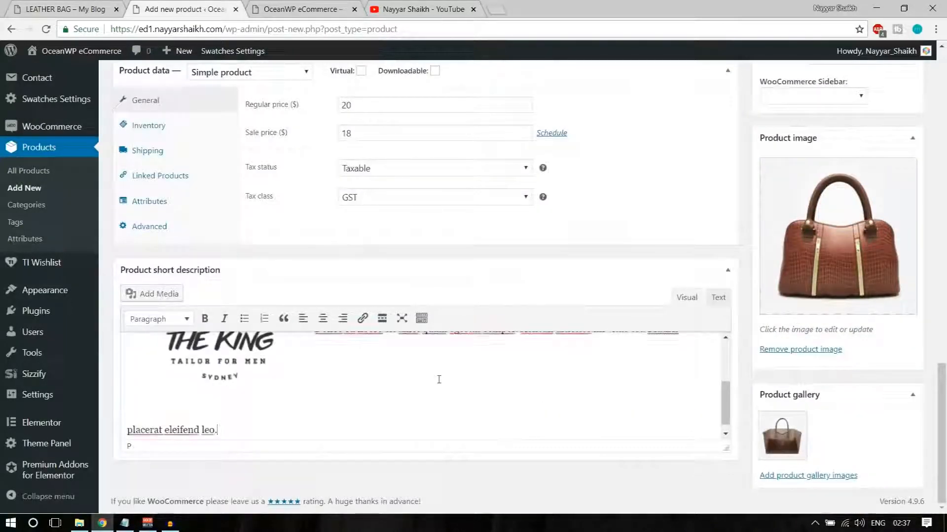
# Align THE KING image left and publish the Leather Bag product
pyautogui.click(260, 366)
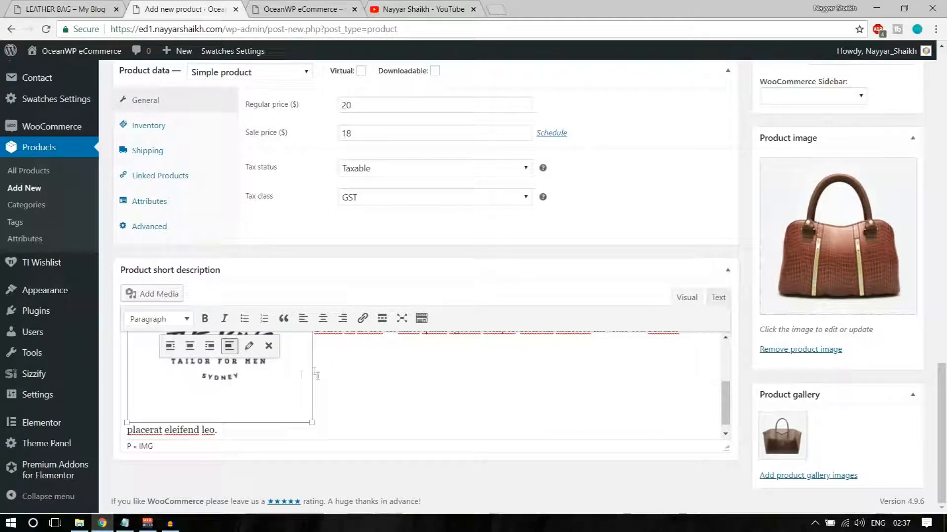
pyautogui.click(170, 346)
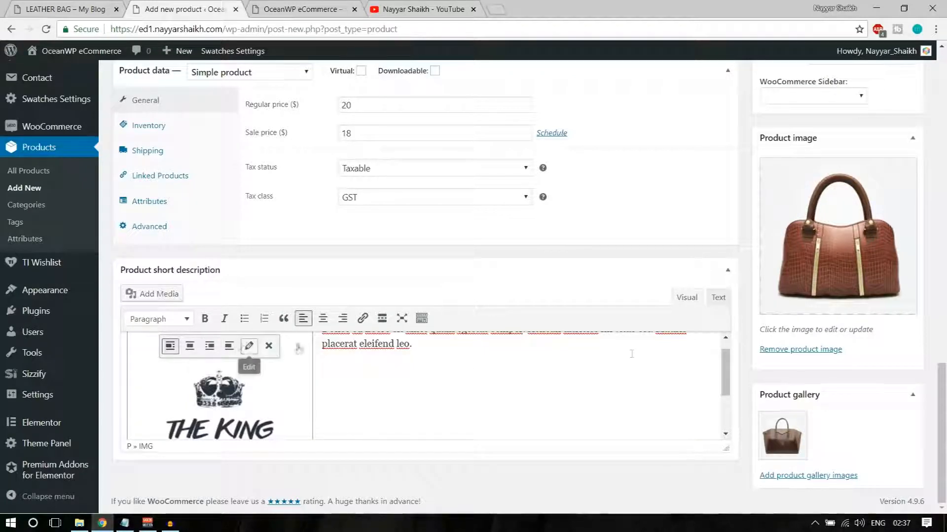
pyautogui.click(248, 345)
pyautogui.scroll(3, 425, 407)
pyautogui.scroll(-2, 430, 413)
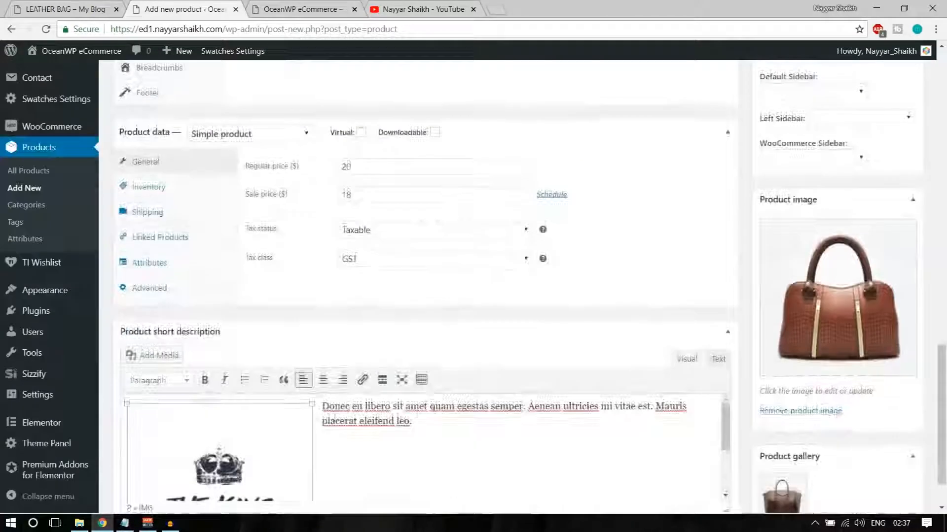
pyautogui.scroll(-1, 345, 324)
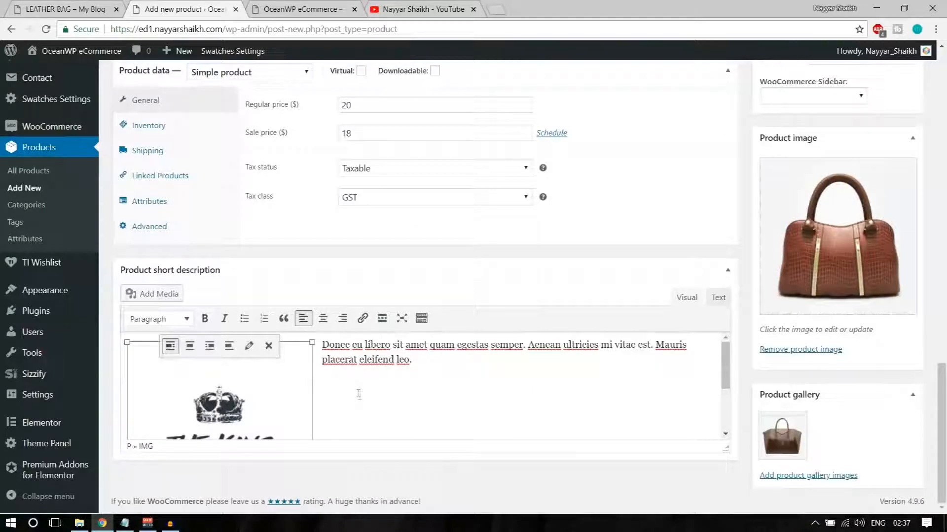
pyautogui.scroll(20, 358, 395)
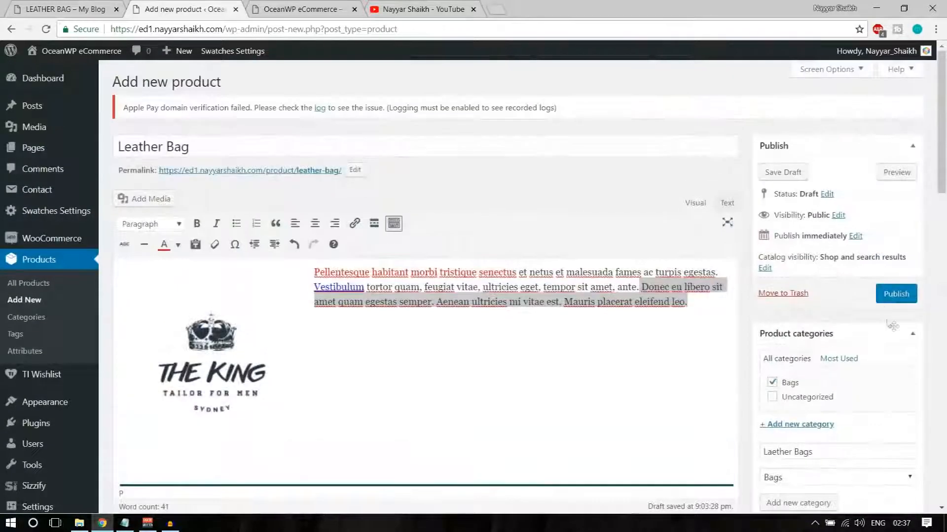
pyautogui.click(908, 298)
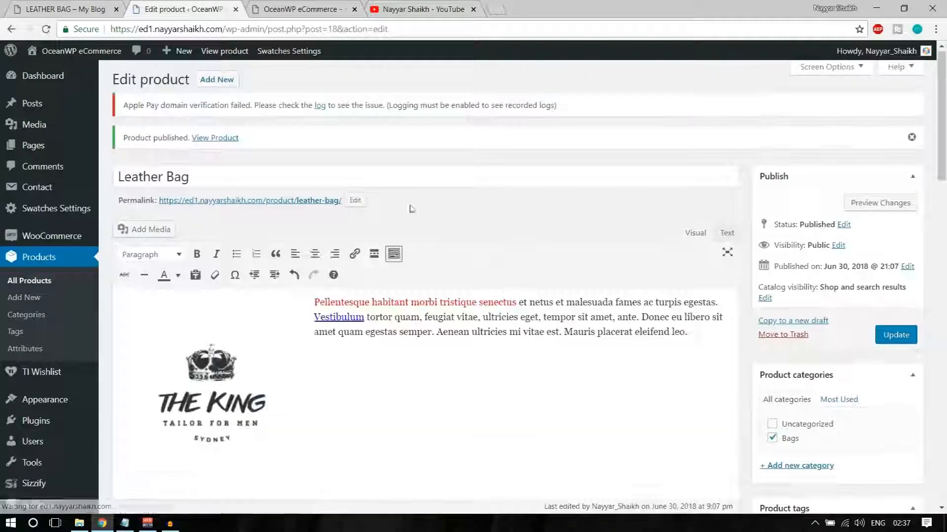
# Open the published Leather Bag page in a new tab and review its short description
pyautogui.rightClick(221, 142)
pyautogui.click(271, 148)
pyautogui.hotkey('ctrl', 'Tab')
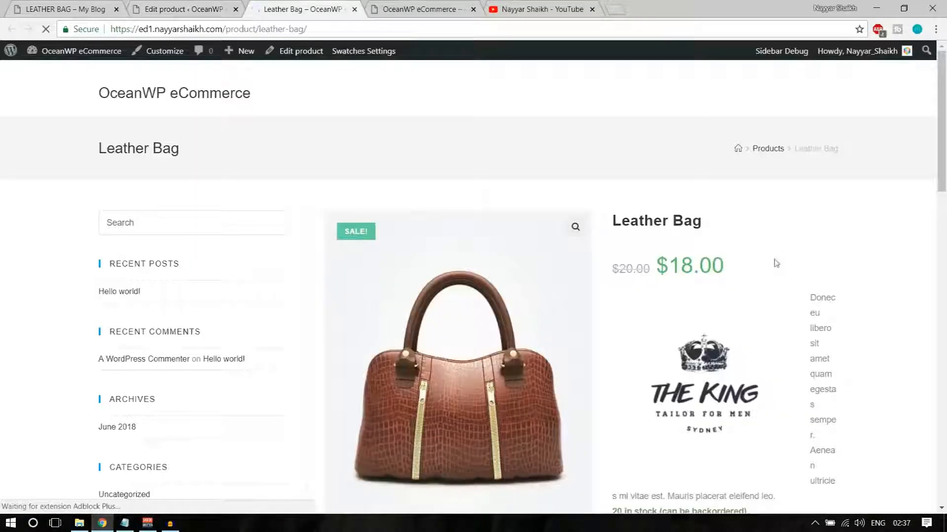
pyautogui.scroll(-2, 776, 264)
pyautogui.scroll(2, 776, 264)
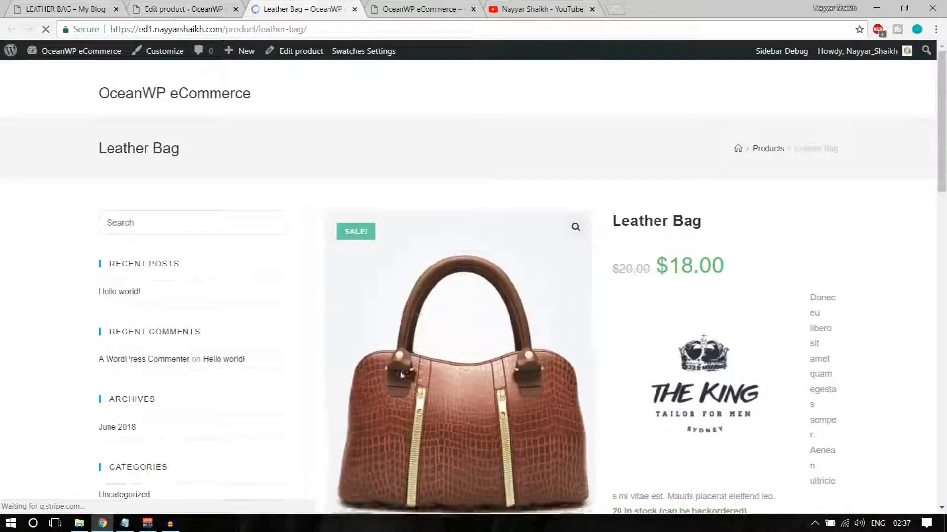
pyautogui.scroll(-2, 469, 338)
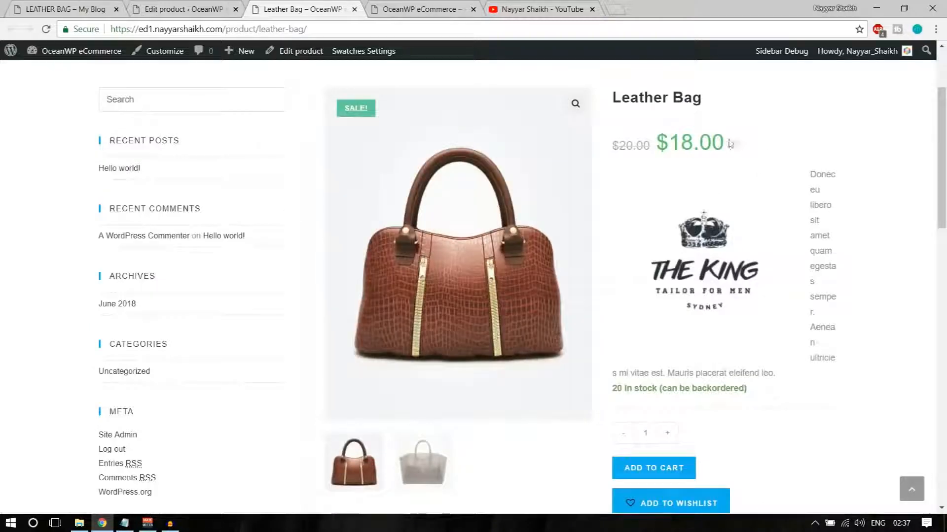
pyautogui.moveTo(822, 174); pyautogui.dragTo(739, 309)
pyautogui.scroll(-3, 768, 282)
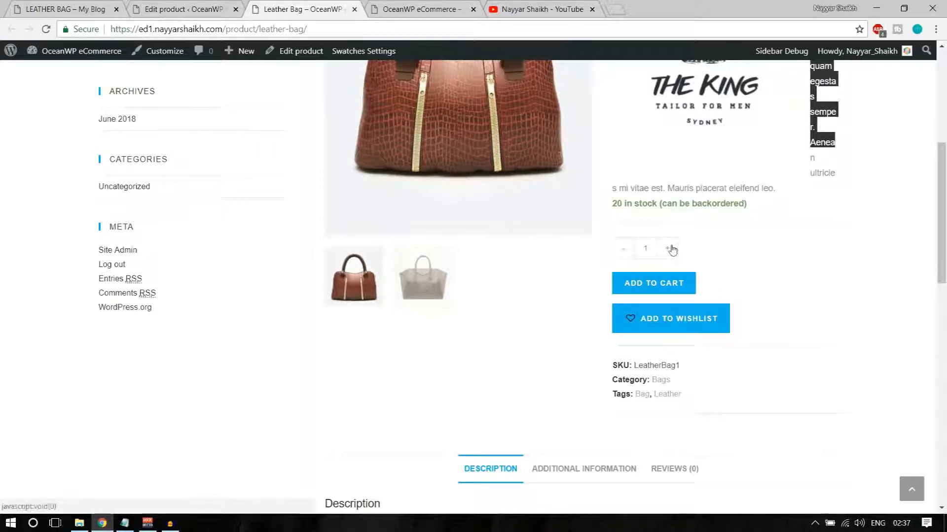
pyautogui.scroll(-1, 859, 272)
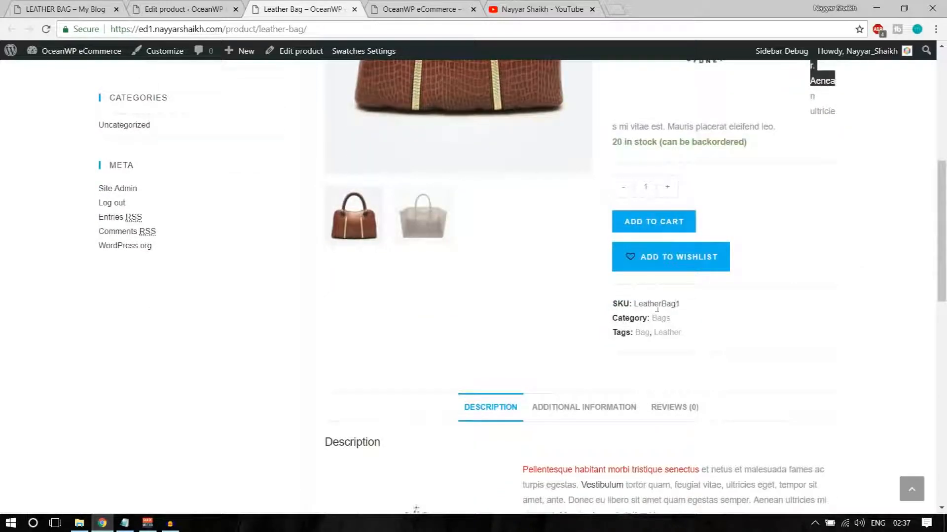
pyautogui.scroll(-5, 813, 325)
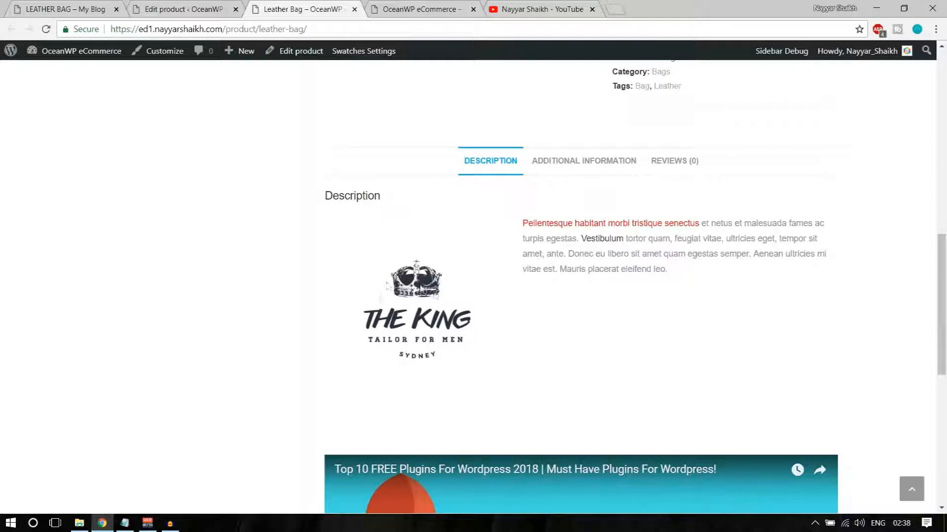
# Check Additional Information shows 300 g and 50 x 50 x 50 cm, then view the Reviews form
pyautogui.moveTo(524, 221); pyautogui.dragTo(657, 222)
pyautogui.click(655, 222)
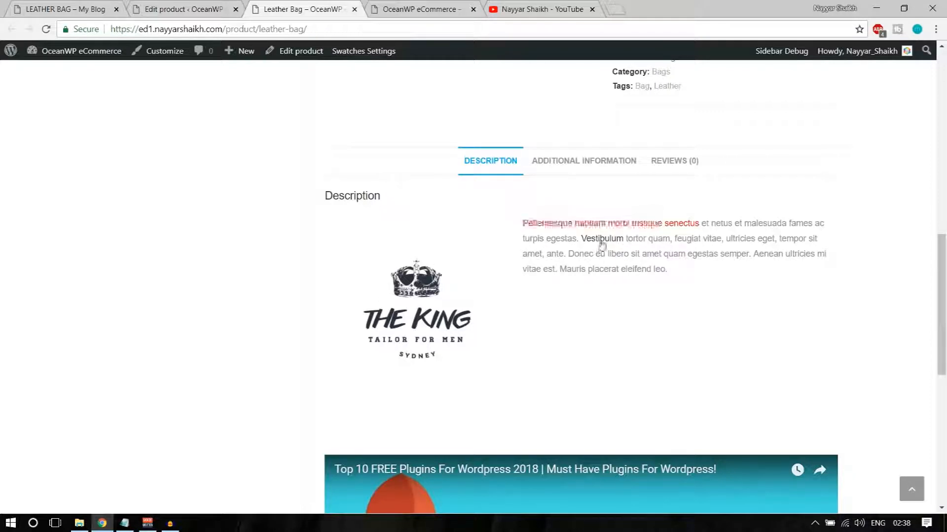
pyautogui.click(589, 169)
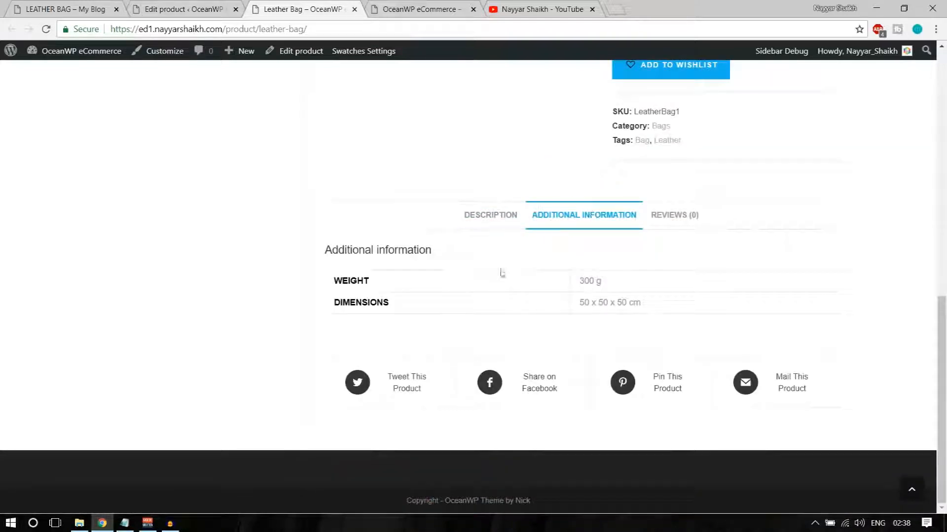
pyautogui.tripleClick(584, 276)
pyautogui.moveTo(563, 305); pyautogui.dragTo(659, 302)
pyautogui.click(673, 222)
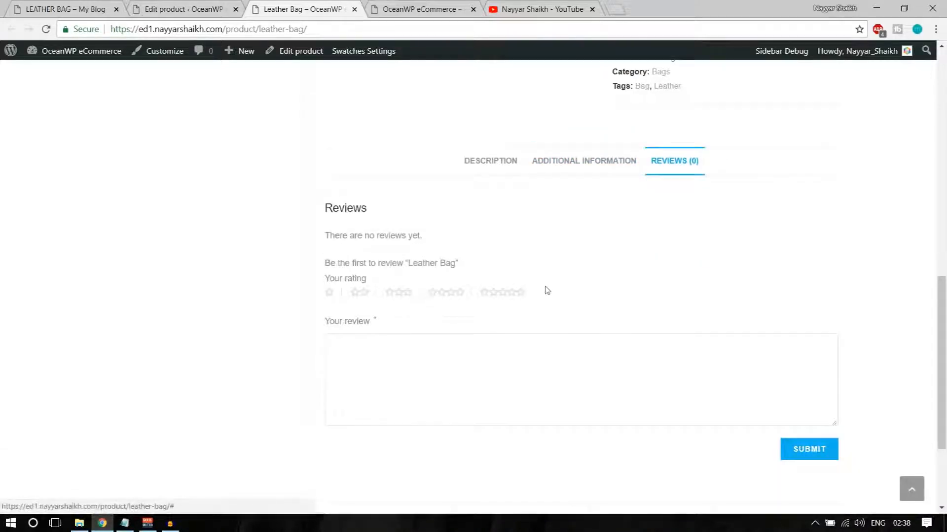
# Return to the Description tab and scroll through the product page content
pyautogui.click(513, 167)
pyautogui.scroll(-8, 695, 247)
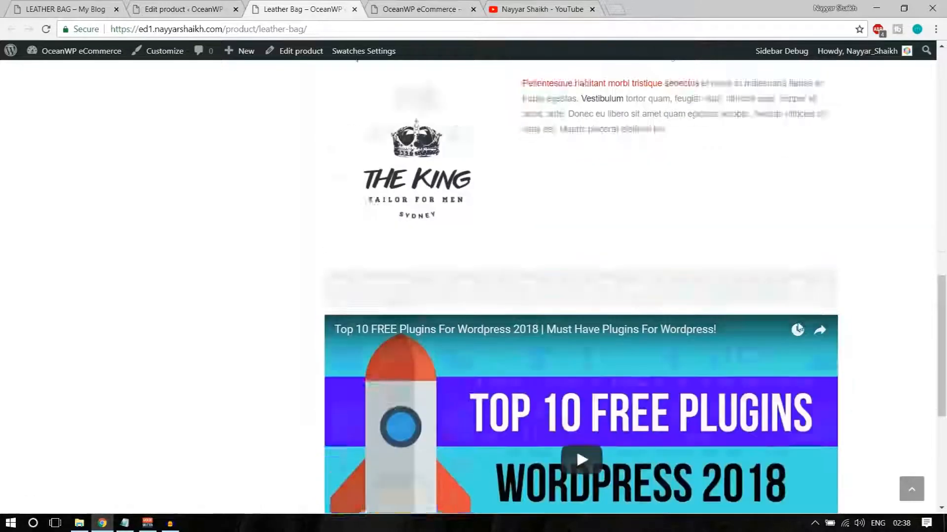
pyautogui.scroll(6, 575, 280)
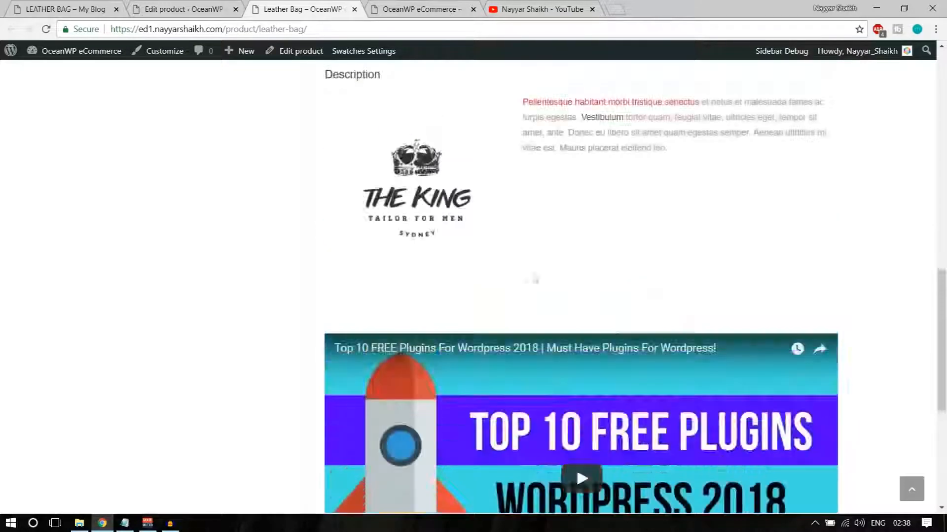
pyautogui.scroll(-6, 558, 304)
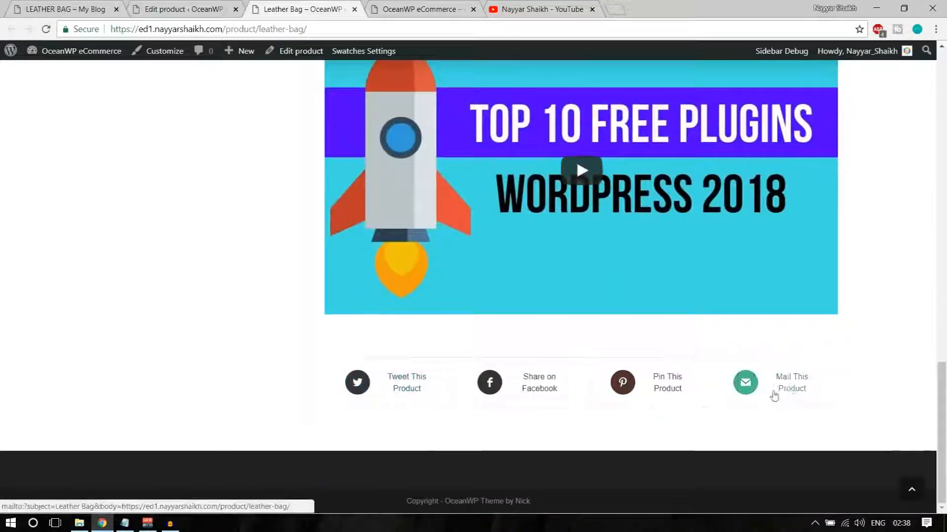
pyautogui.scroll(5, 846, 412)
pyautogui.scroll(3, 846, 412)
pyautogui.scroll(-10, 846, 412)
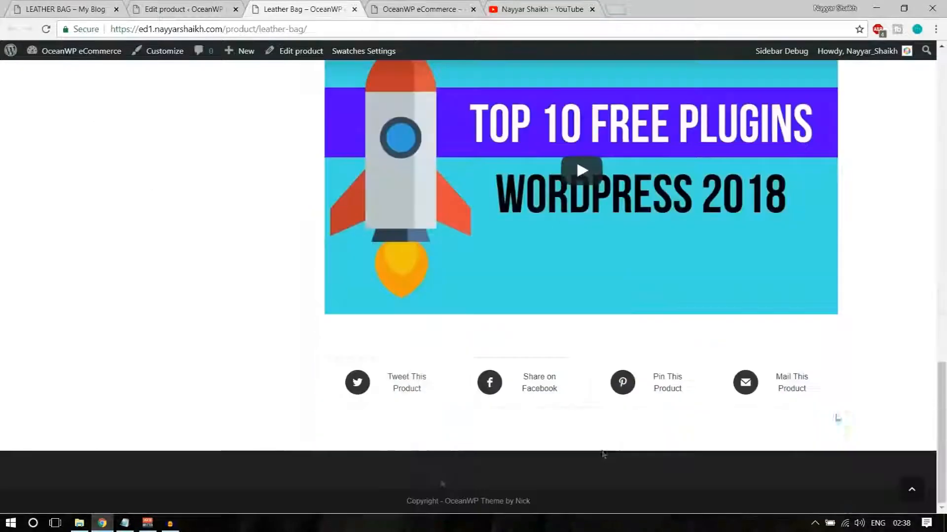
pyautogui.scroll(8, 807, 398)
pyautogui.scroll(6, 810, 400)
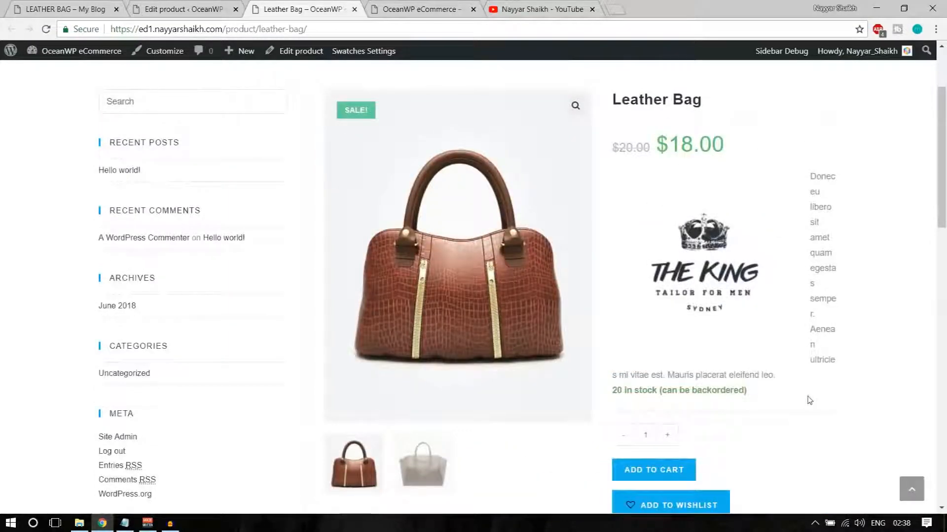
pyautogui.scroll(3, 810, 399)
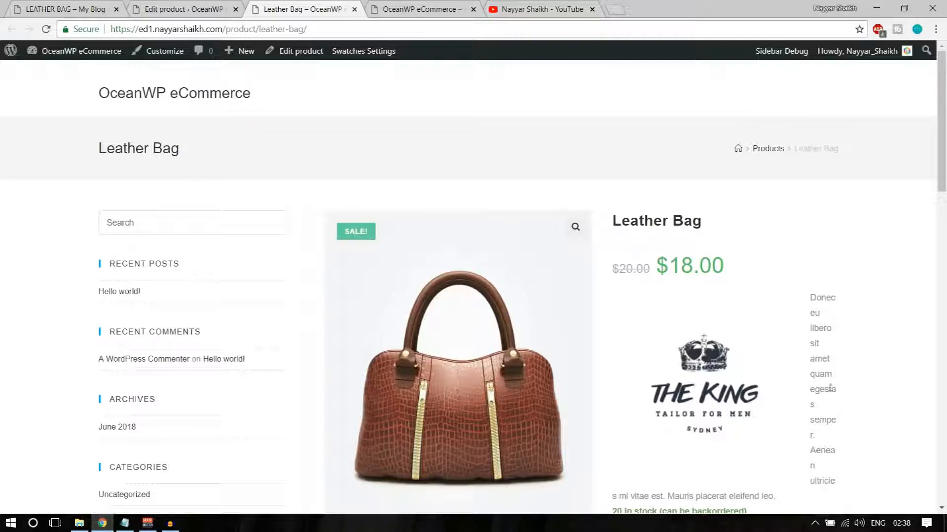
pyautogui.click(183, 9)
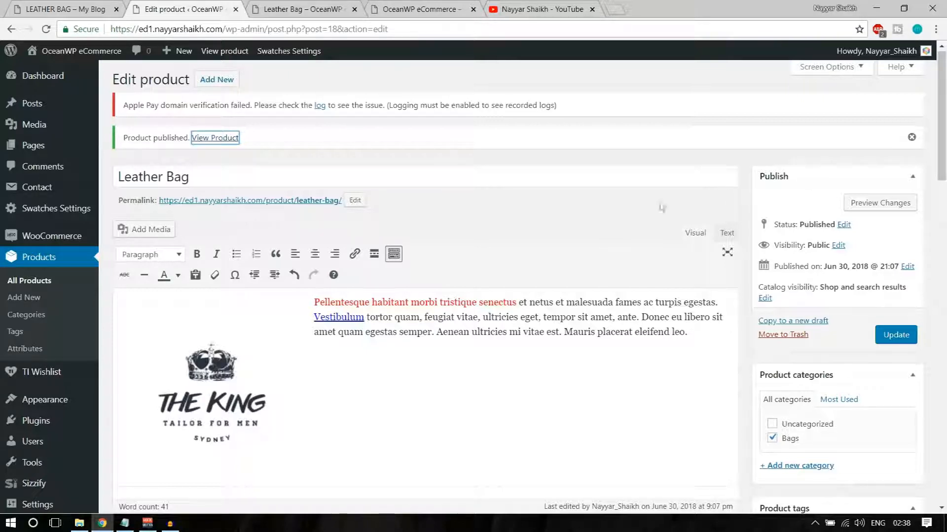
pyautogui.scroll(-1, 629, 304)
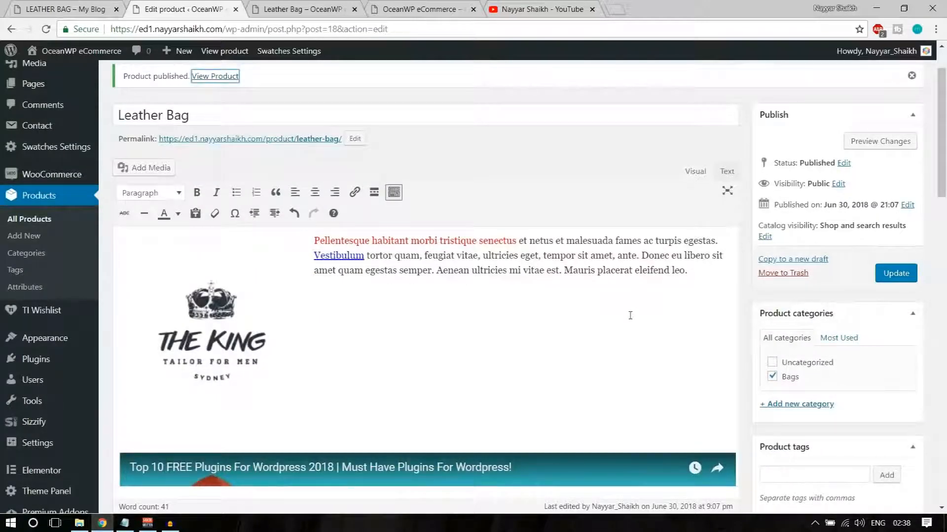
pyautogui.scroll(1, 629, 315)
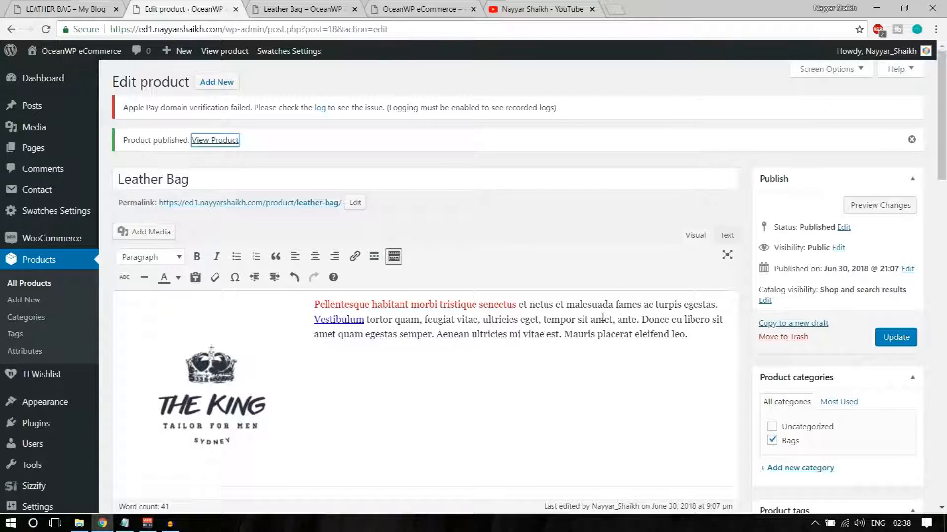
pyautogui.moveTo(197, 181); pyautogui.dragTo(116, 179)
pyautogui.scroll(-2, 326, 244)
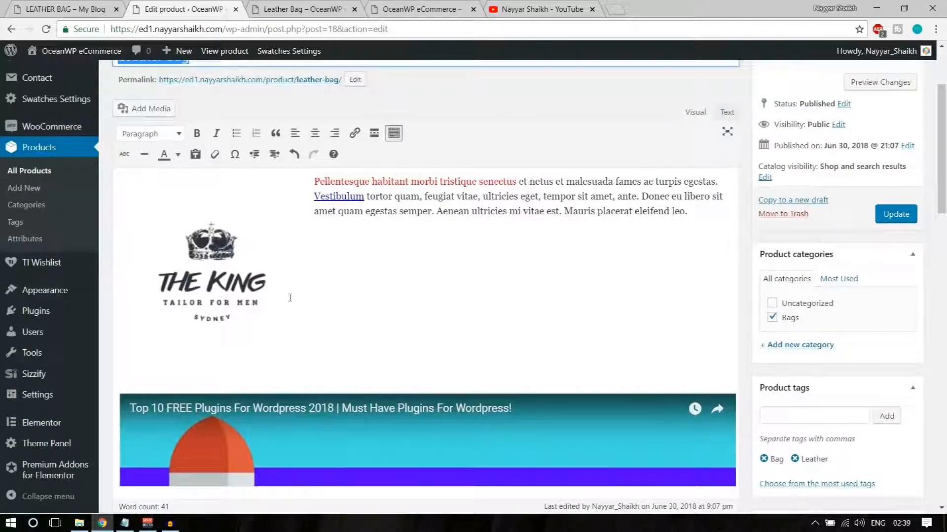
pyautogui.scroll(-2, 340, 294)
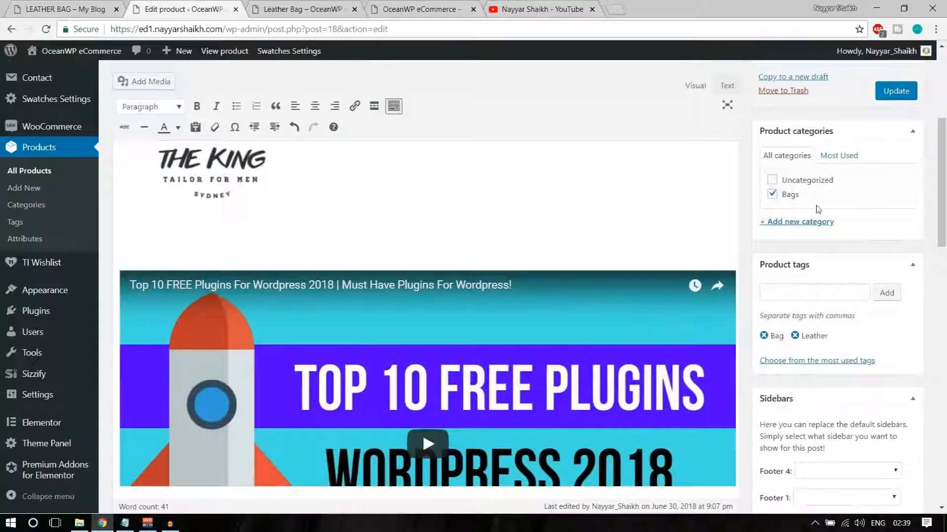
pyautogui.scroll(-2, 817, 209)
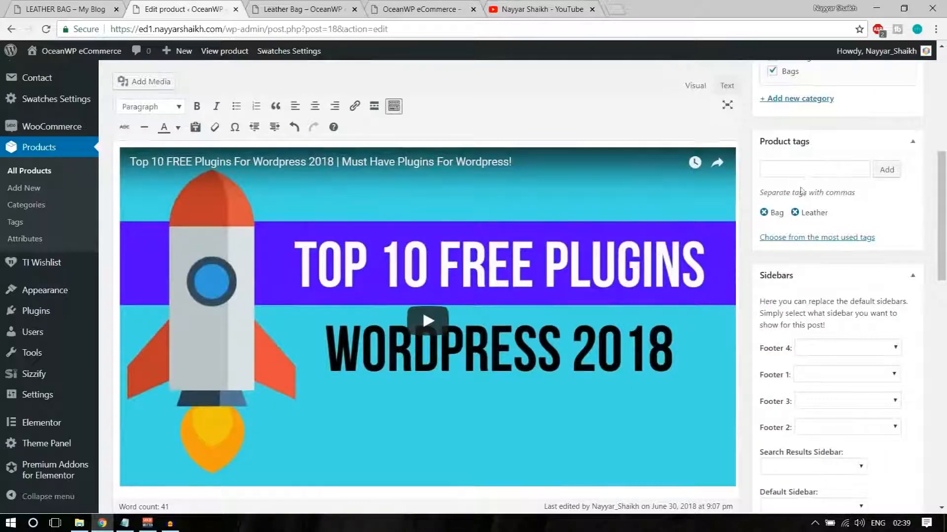
pyautogui.scroll(-7, 838, 207)
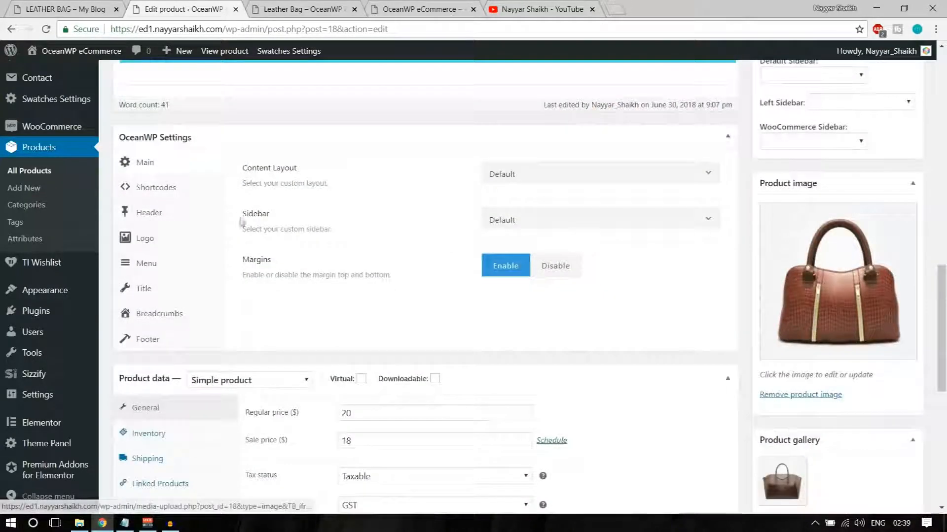
pyautogui.scroll(-5, 242, 223)
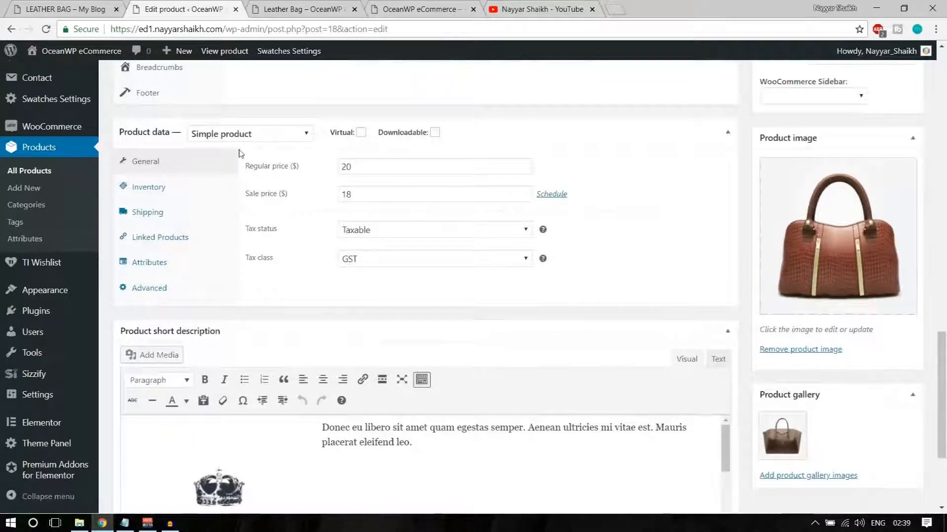
# Switch Leather Bag to Variable product, check Inventory and Shipping, then go to Attributes
pyautogui.click(237, 139)
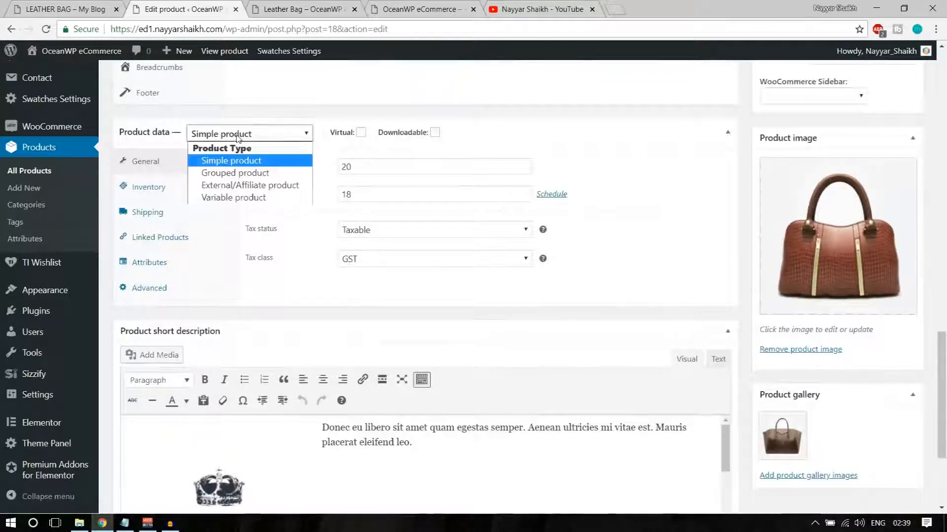
pyautogui.click(239, 197)
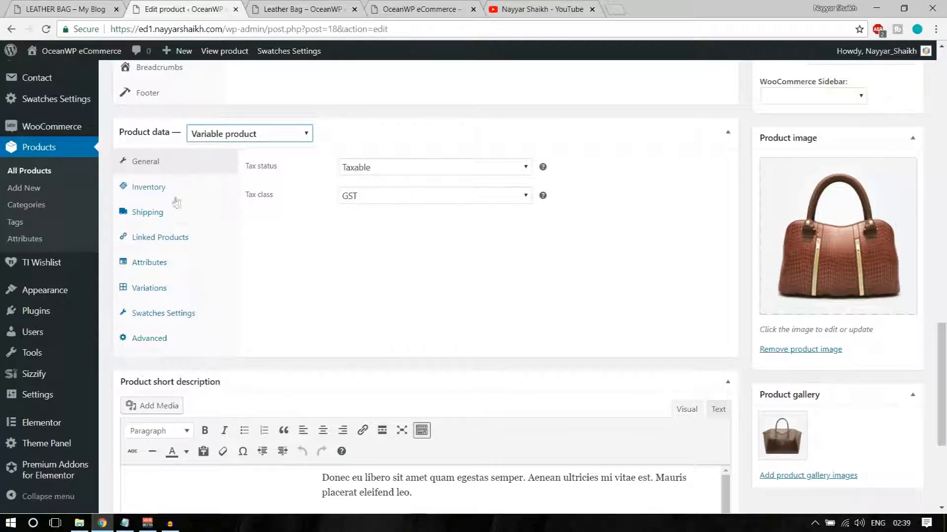
pyautogui.click(149, 197)
pyautogui.moveTo(407, 166); pyautogui.dragTo(332, 172)
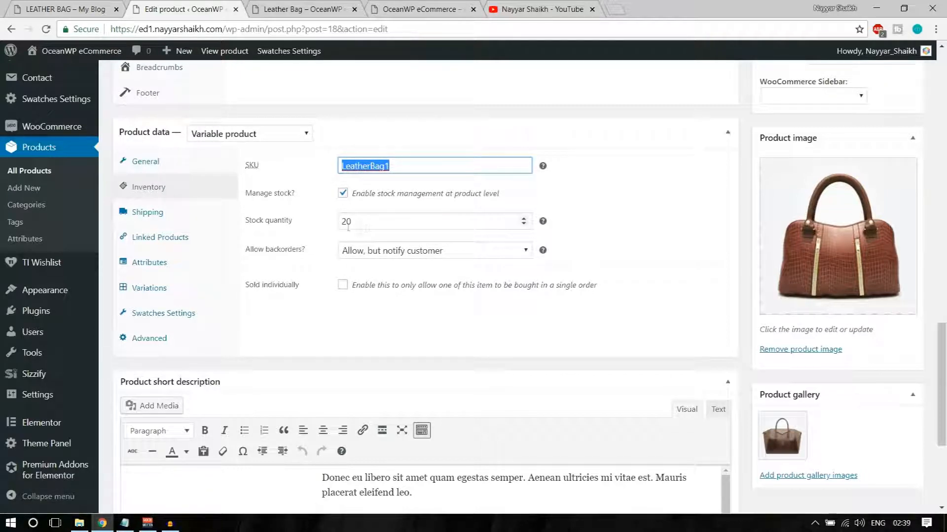
pyautogui.click(196, 216)
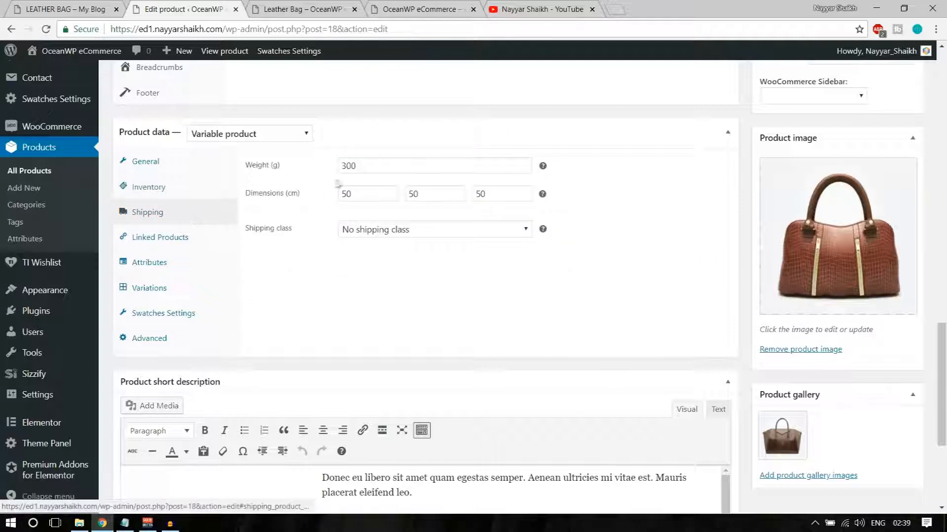
pyautogui.click(189, 238)
pyautogui.click(182, 264)
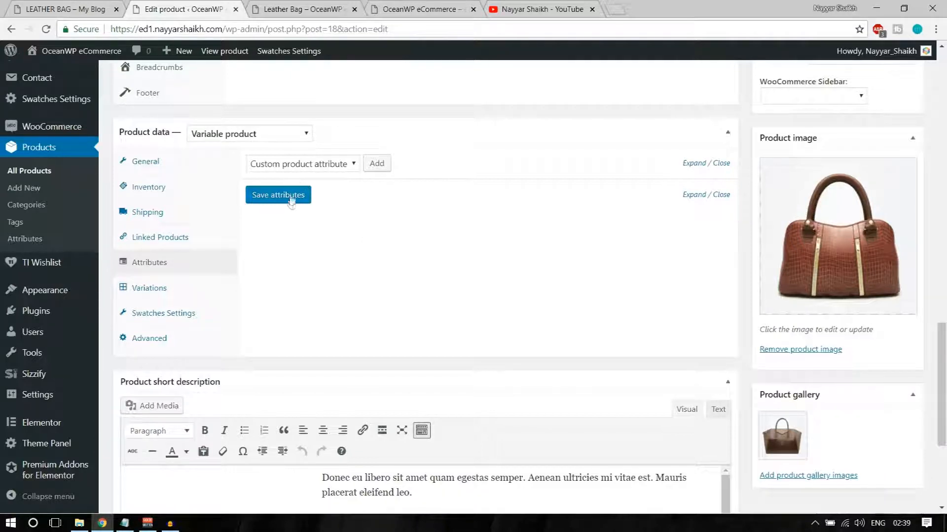
# Add a custom product attribute named Material
pyautogui.click(377, 164)
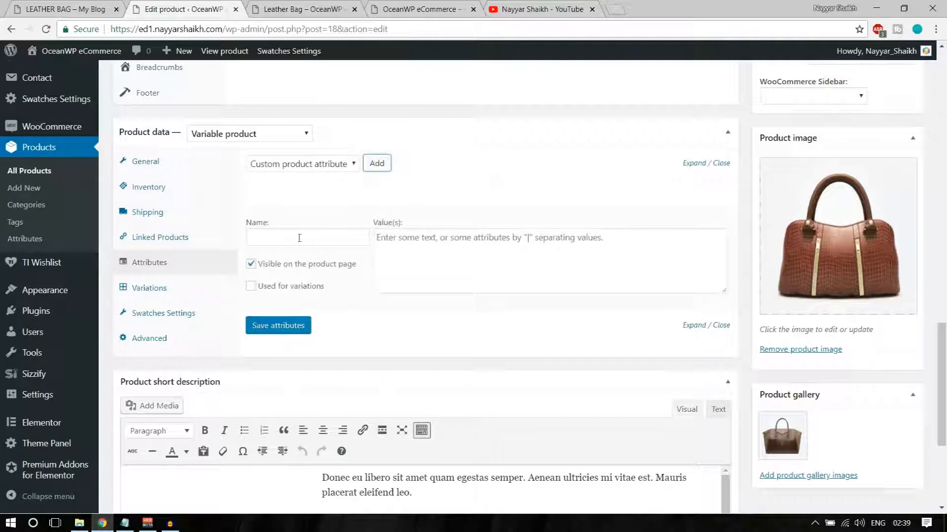
pyautogui.click(317, 233)
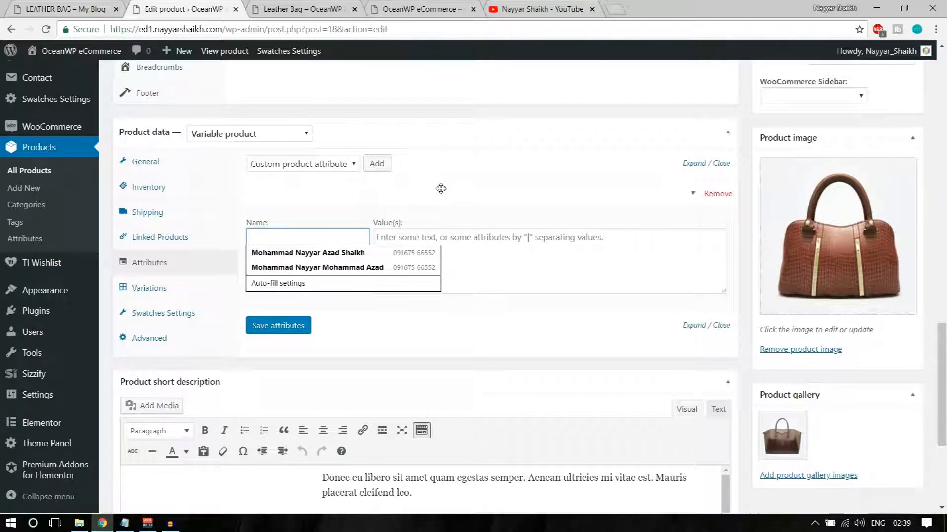
pyautogui.write('Mater')
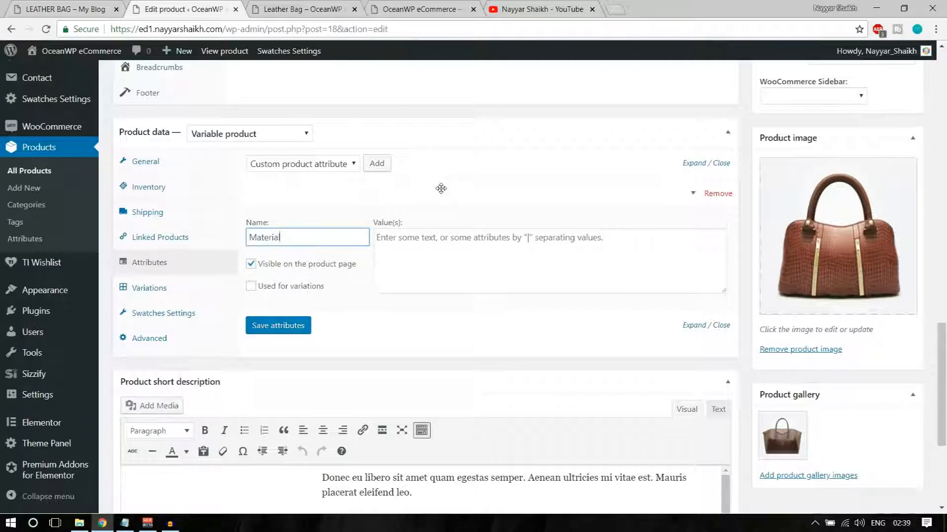
pyautogui.write('ial')
pyautogui.hotkey('ctrl', 'a')
pyautogui.write('Colo')
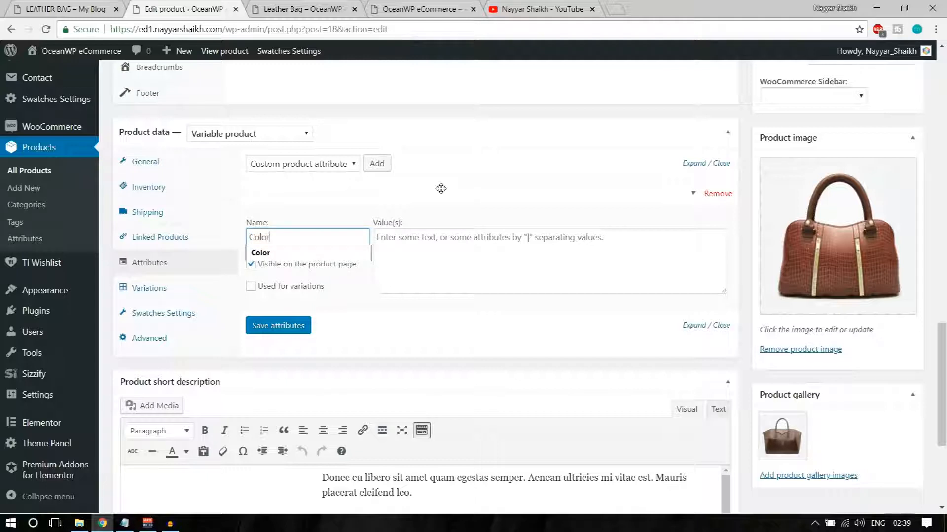
pyautogui.write('r')
pyautogui.hotkey('ctrl', 'a')
pyautogui.write('Mate')
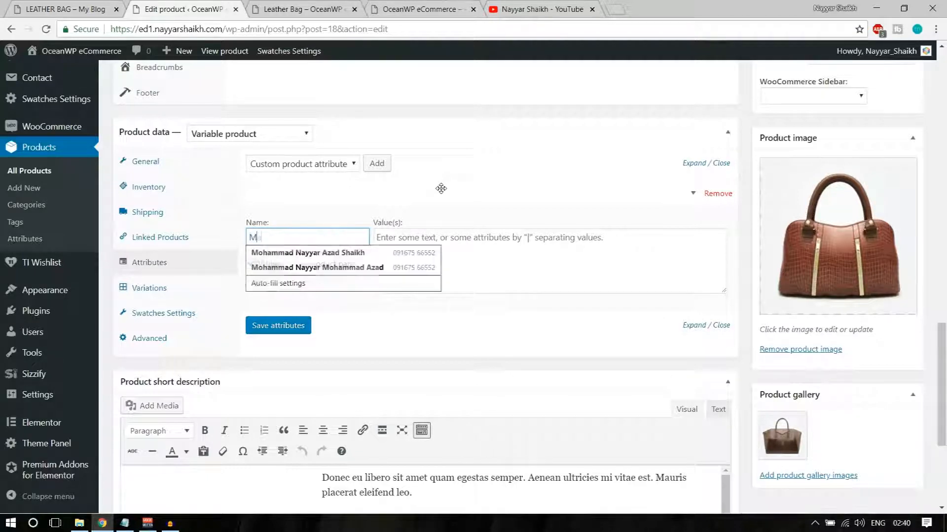
pyautogui.write('rial')
# Give Material the values Leather | PU | Option3, mark it Used for variations, and save
pyautogui.click(448, 252)
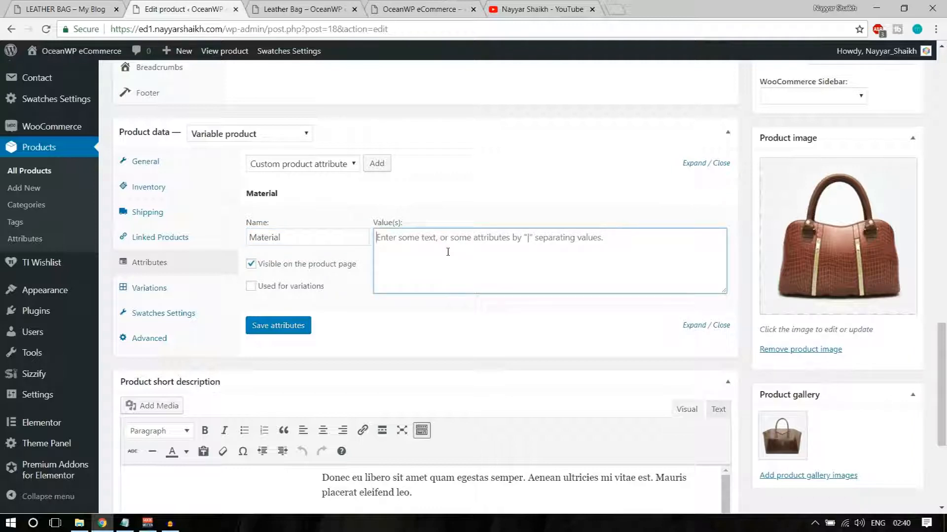
pyautogui.write('Le')
pyautogui.write('ether |')
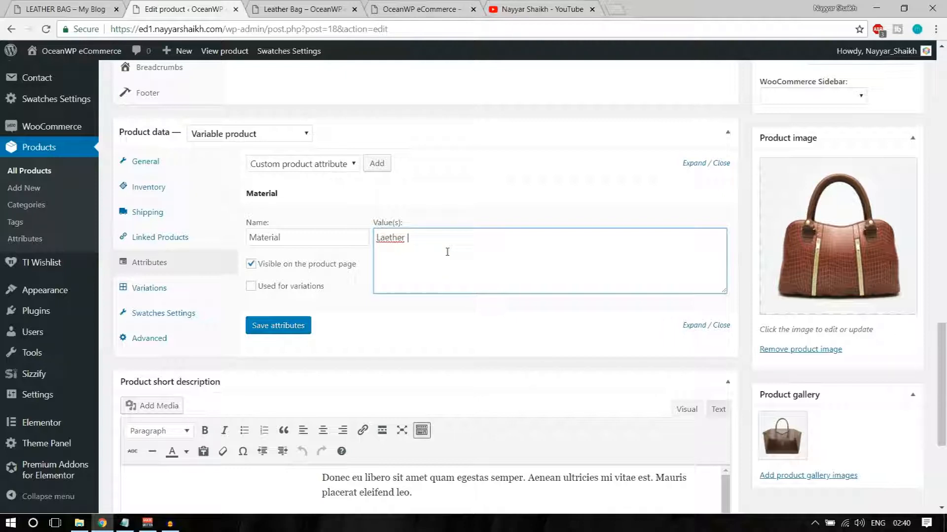
pyautogui.moveTo(408, 241); pyautogui.dragTo(411, 241)
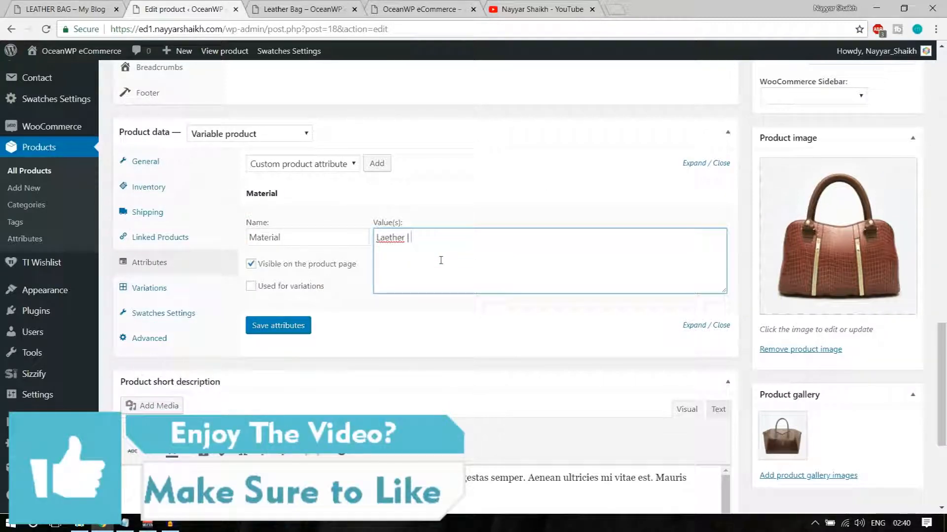
pyautogui.press('BackSpace')
pyautogui.moveTo(408, 237); pyautogui.dragTo(356, 236)
pyautogui.write('Leather | PU | Option3')
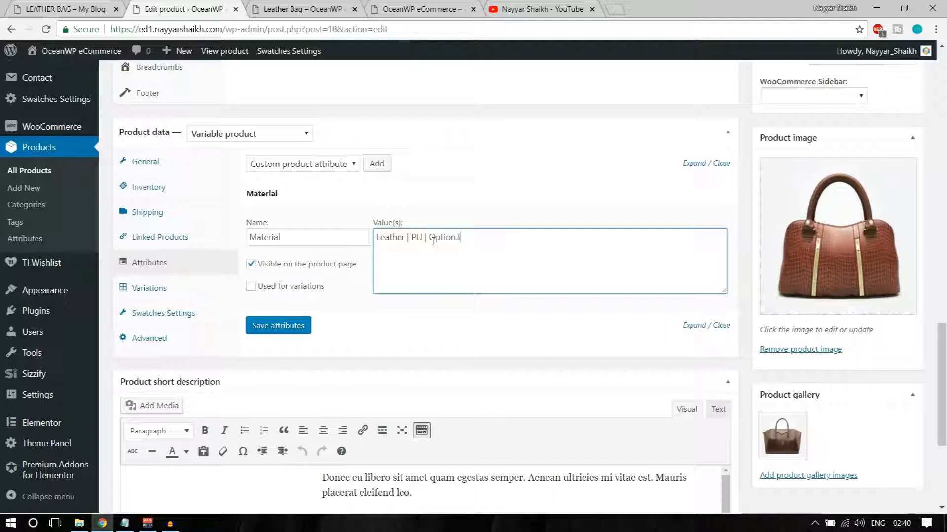
pyautogui.click(269, 287)
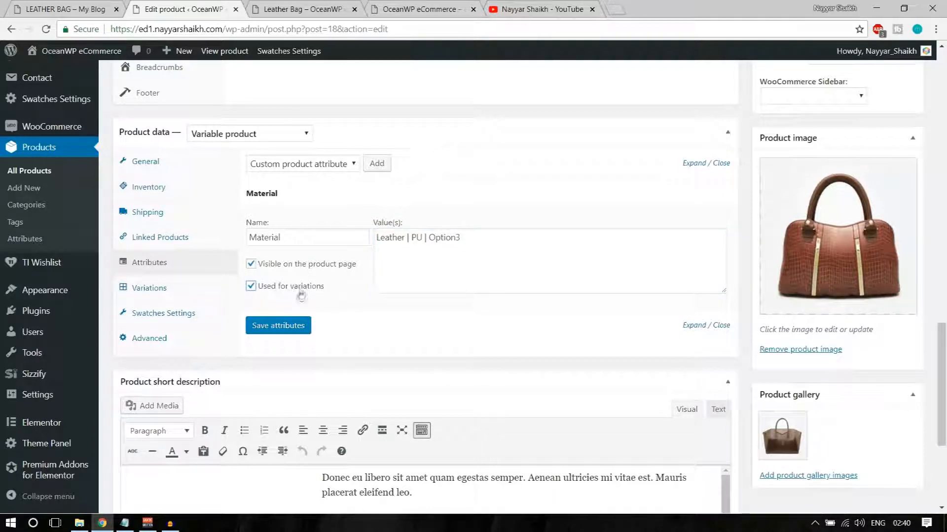
pyautogui.click(294, 329)
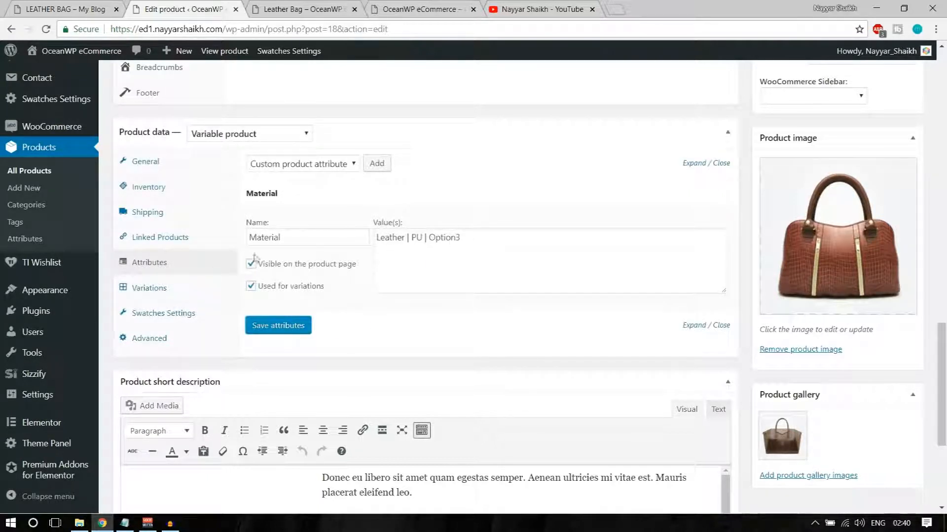
pyautogui.click(159, 291)
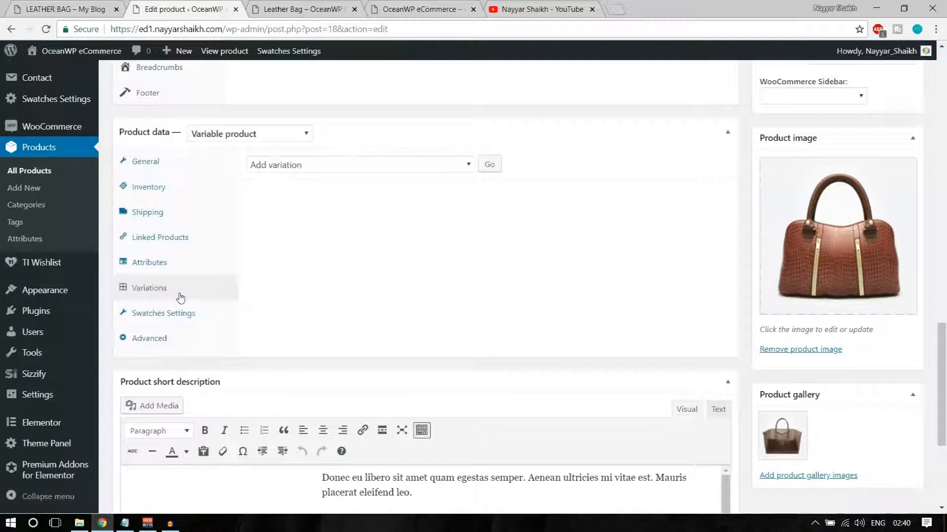
# Create variations from all attributes, producing #22 Leather, #23 PU and #24 Option3
pyautogui.click(347, 168)
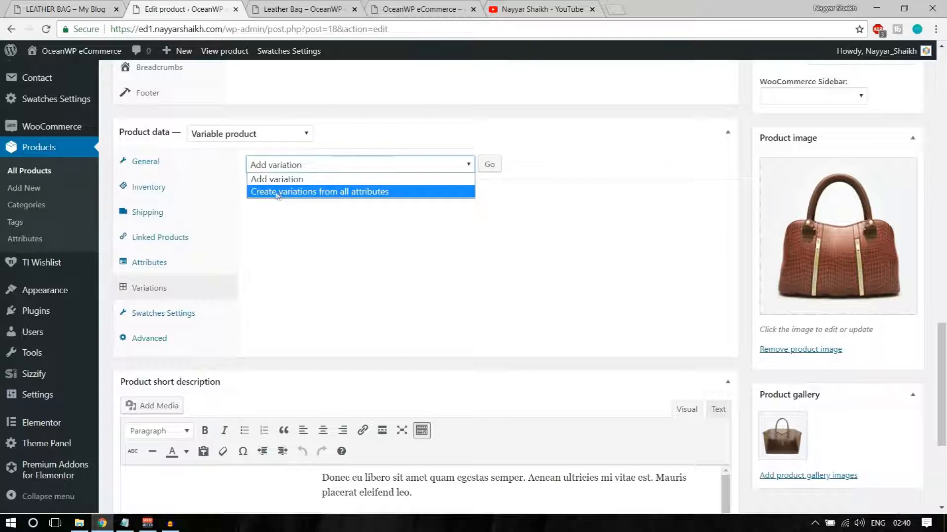
pyautogui.click(327, 192)
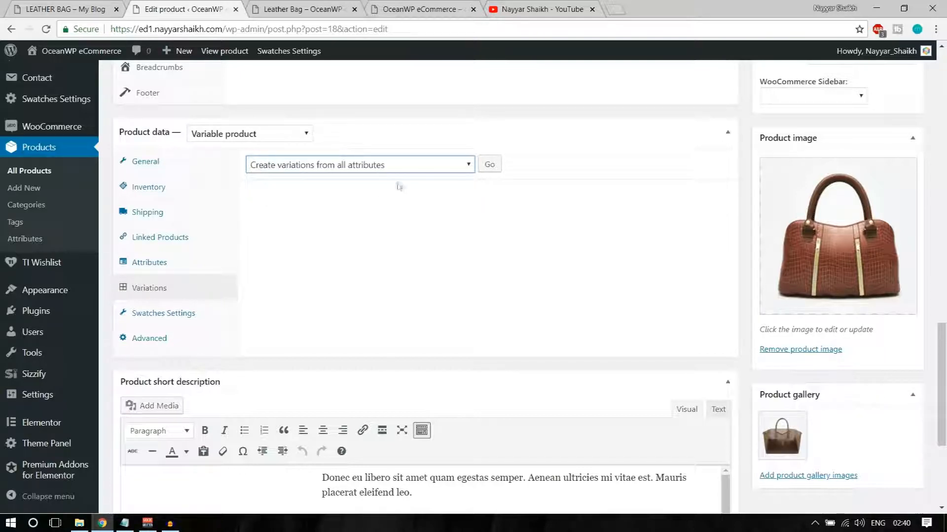
pyautogui.click(490, 166)
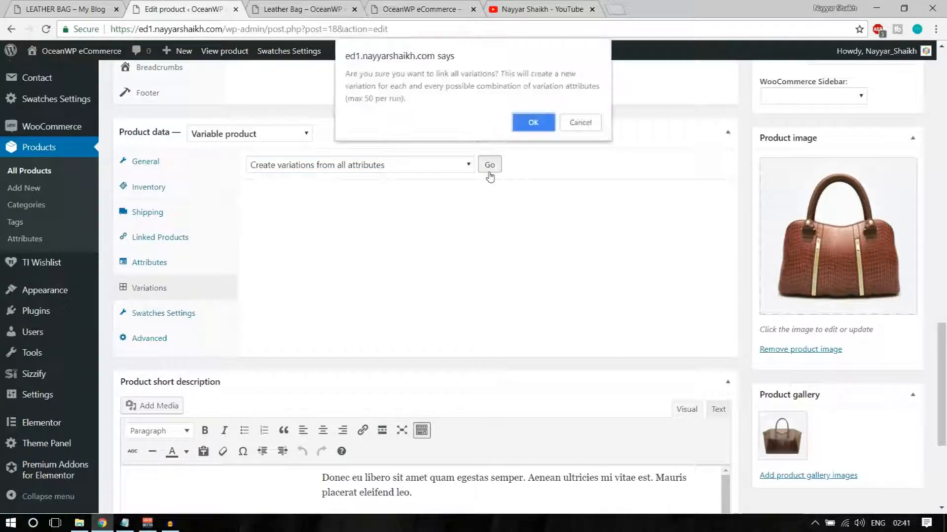
pyautogui.click(536, 124)
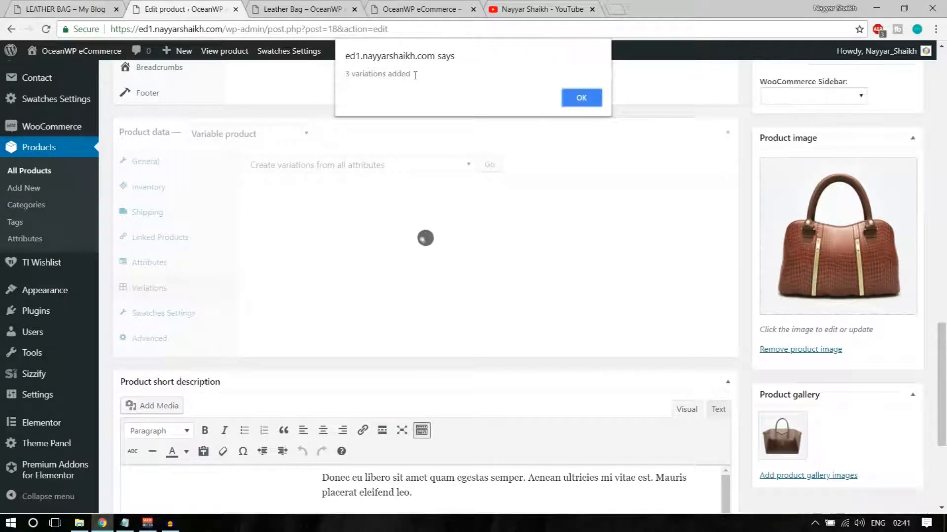
pyautogui.click(585, 98)
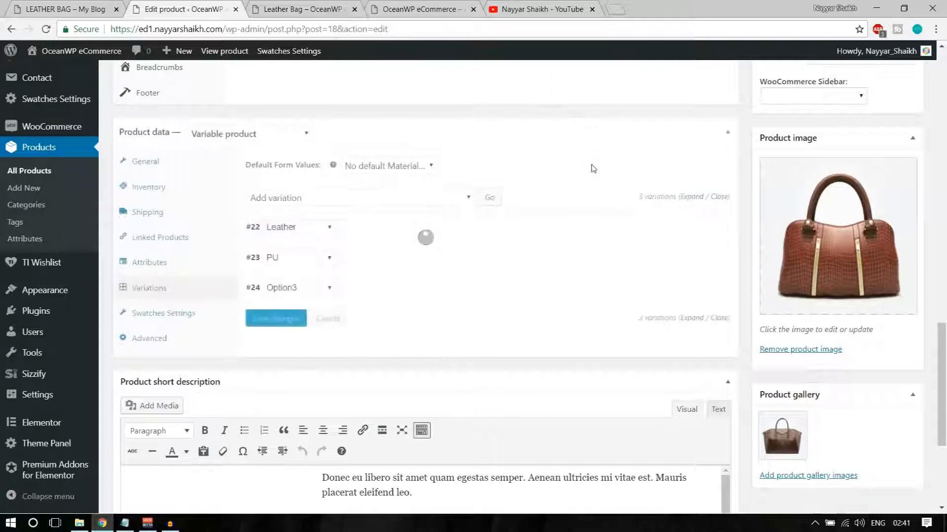
pyautogui.scroll(-2, 465, 223)
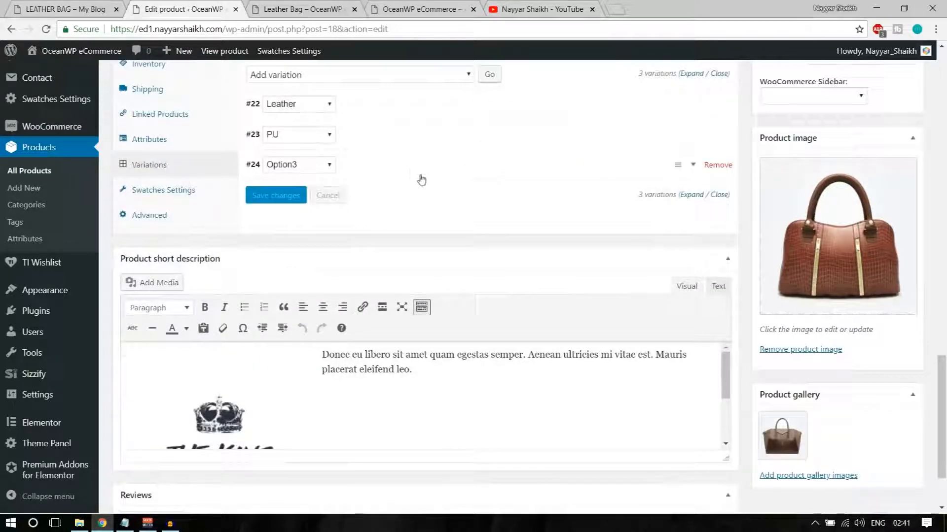
pyautogui.scroll(1, 421, 180)
# Give variation #22 Leather a regular price of 50
pyautogui.click(397, 171)
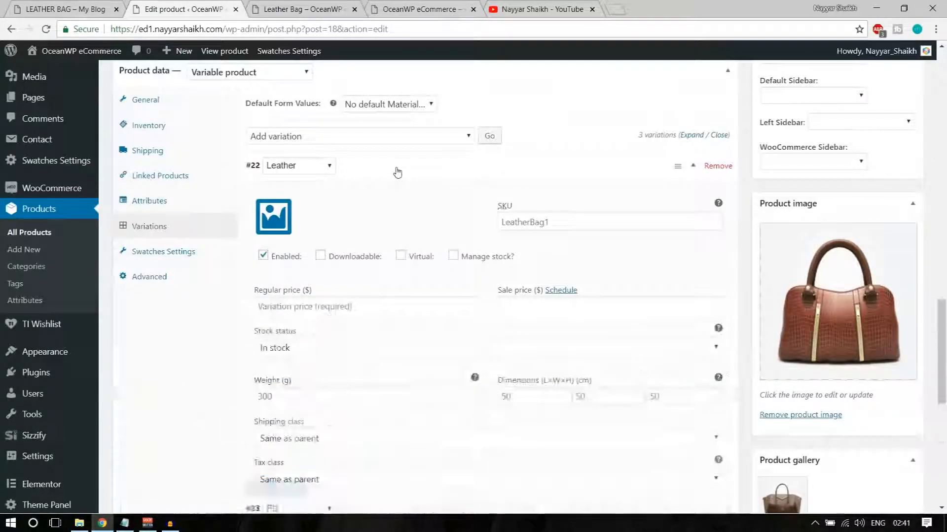
pyautogui.scroll(-1, 357, 240)
pyautogui.click(357, 240)
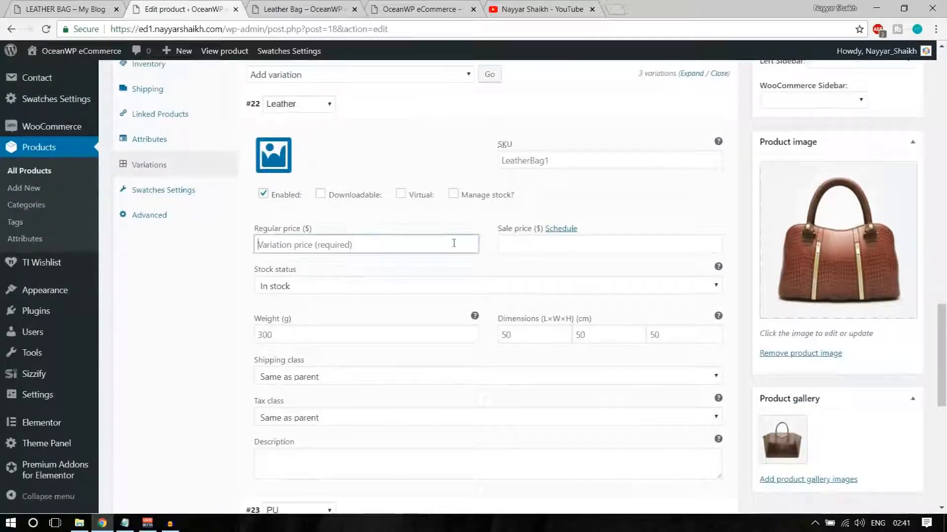
pyautogui.scroll(1, 493, 251)
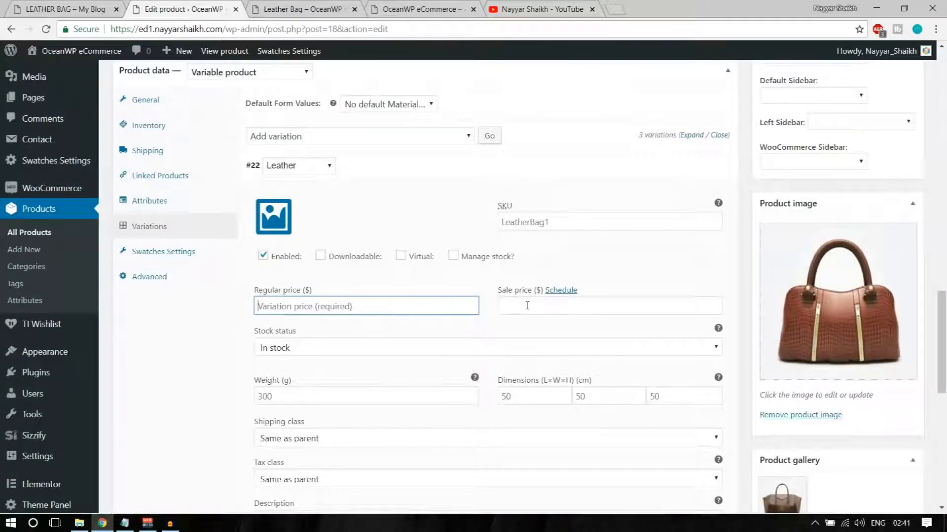
pyautogui.write('50')
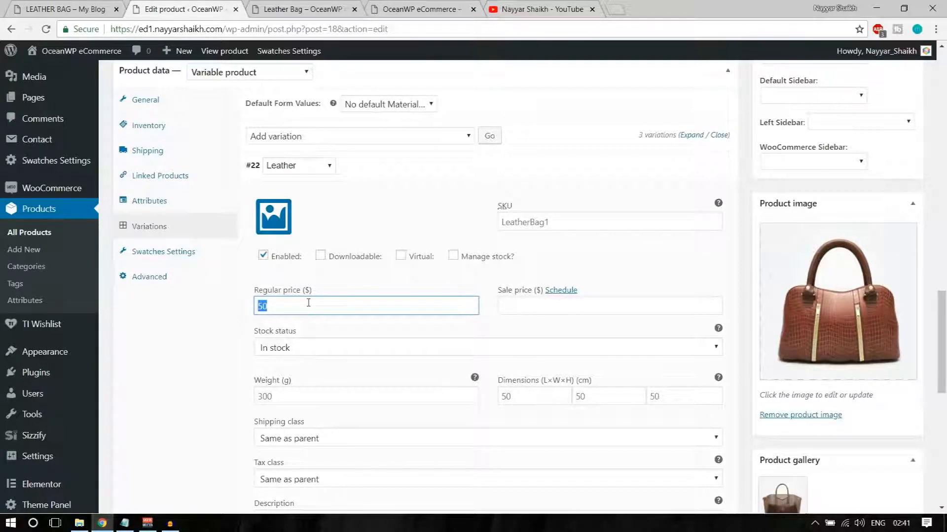
pyautogui.scroll(6, 308, 302)
pyautogui.scroll(-4, 444, 317)
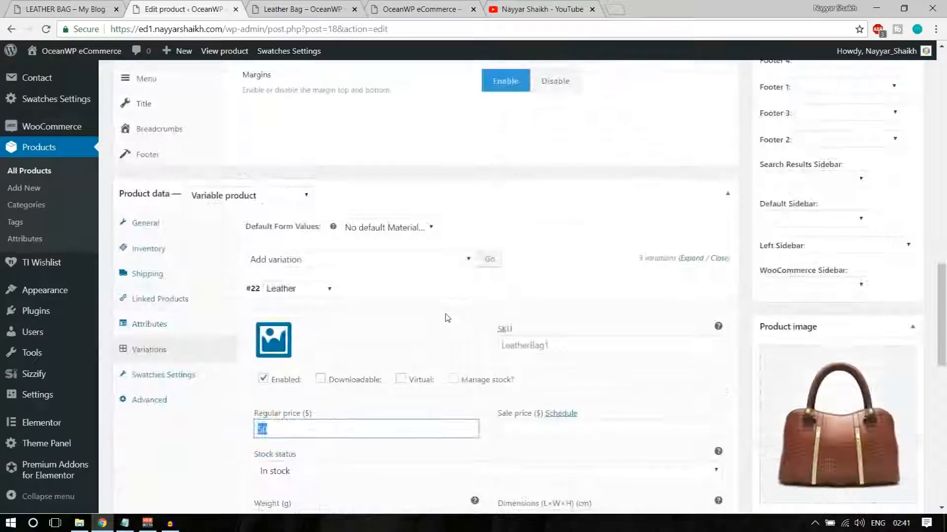
pyautogui.scroll(-2, 482, 302)
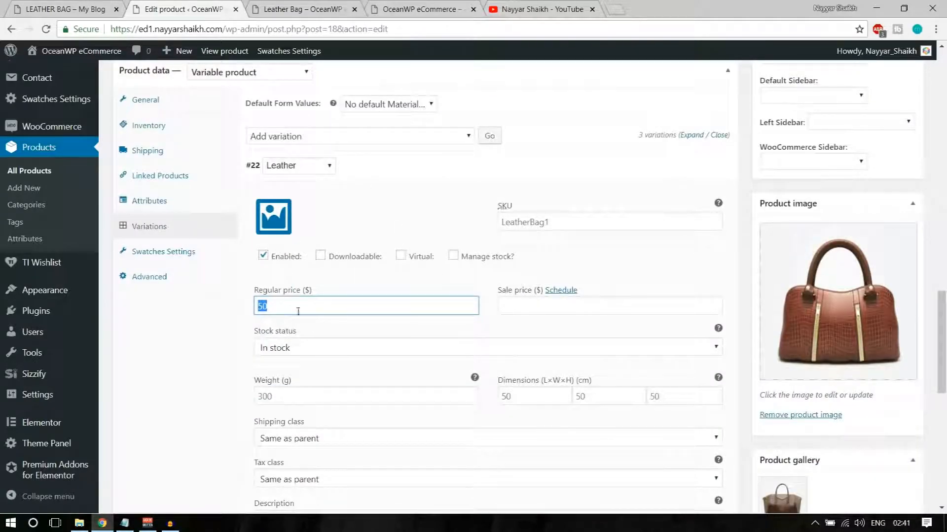
# Set the brown croc-pattern Bags7 photo as the Leather variation's image
pyautogui.click(279, 223)
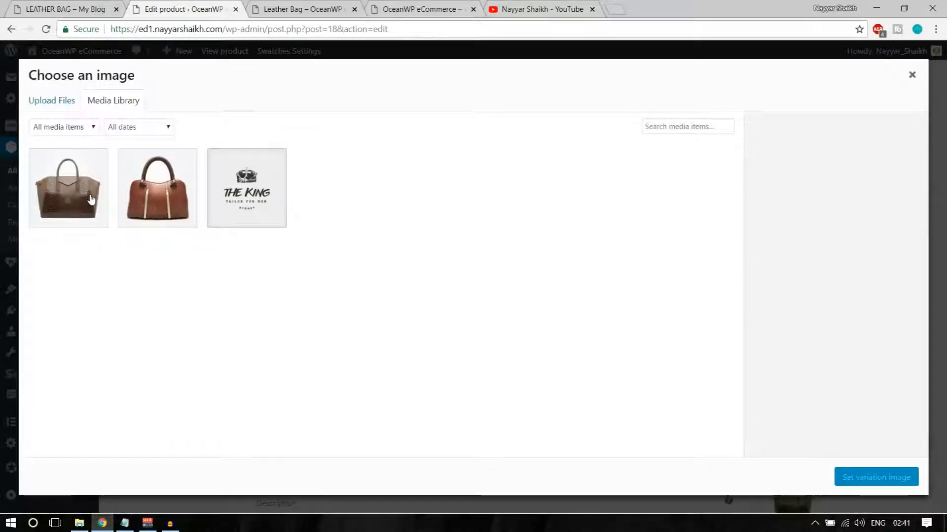
pyautogui.click(170, 205)
pyautogui.click(845, 478)
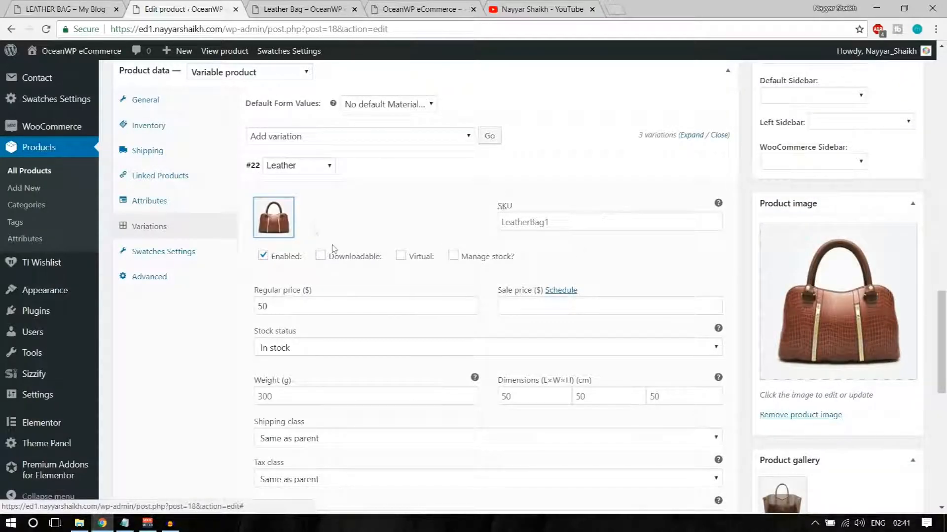
pyautogui.scroll(-3, 268, 306)
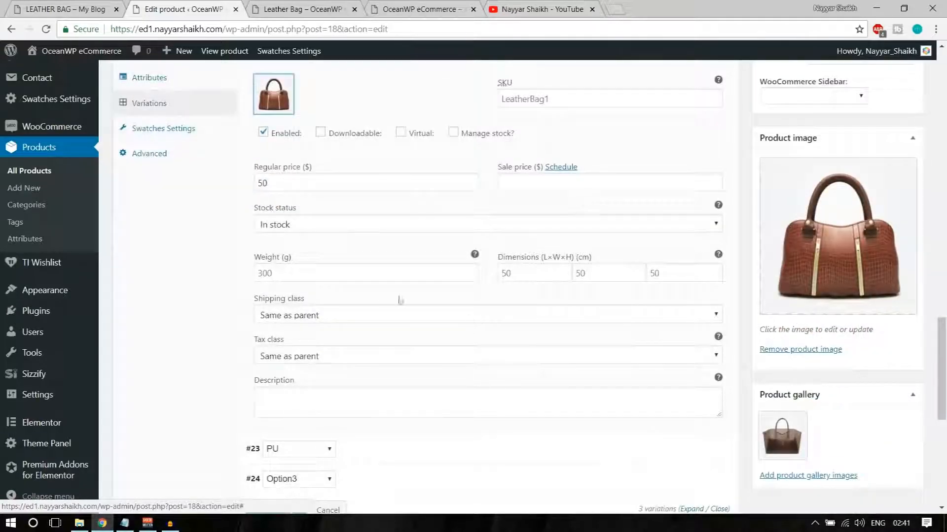
pyautogui.scroll(4, 400, 300)
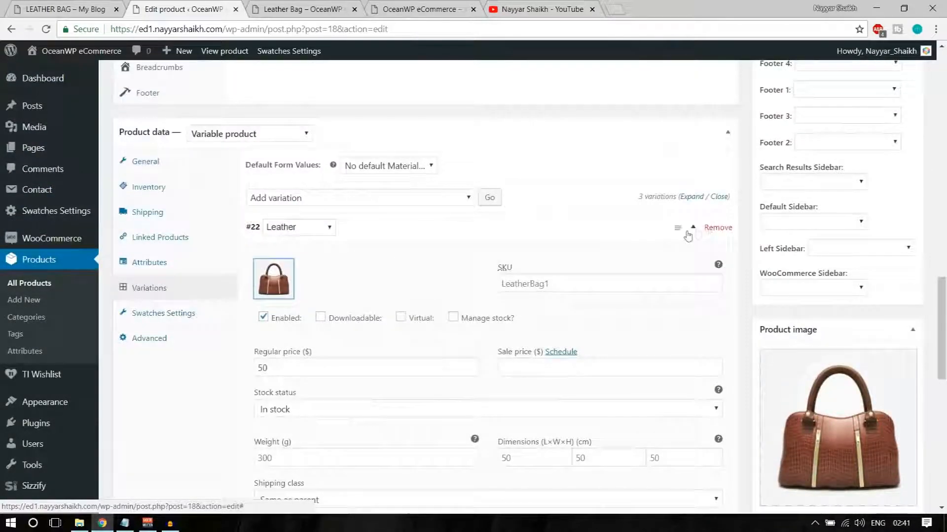
pyautogui.click(689, 232)
# Price variation #23 PU at 30 and set the dark Bags151 bag as its image
pyautogui.click(697, 257)
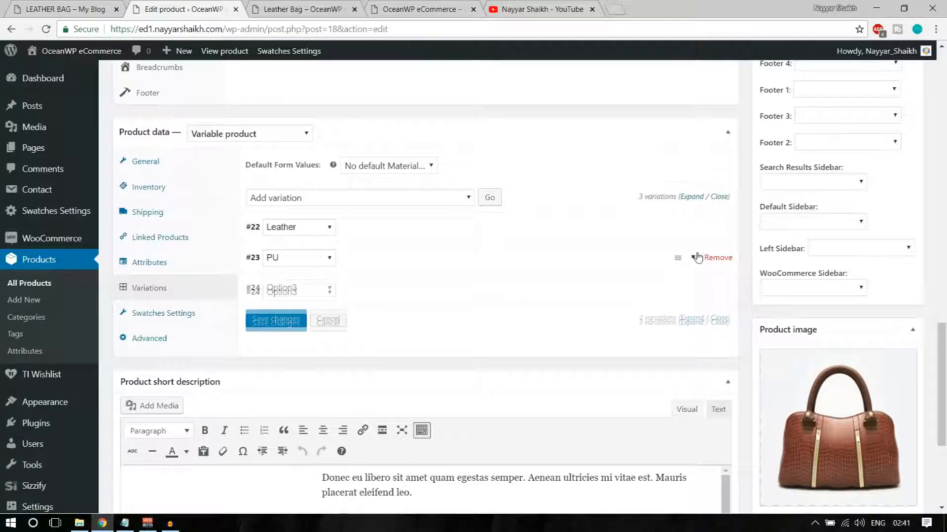
pyautogui.scroll(-1, 493, 295)
pyautogui.click(324, 335)
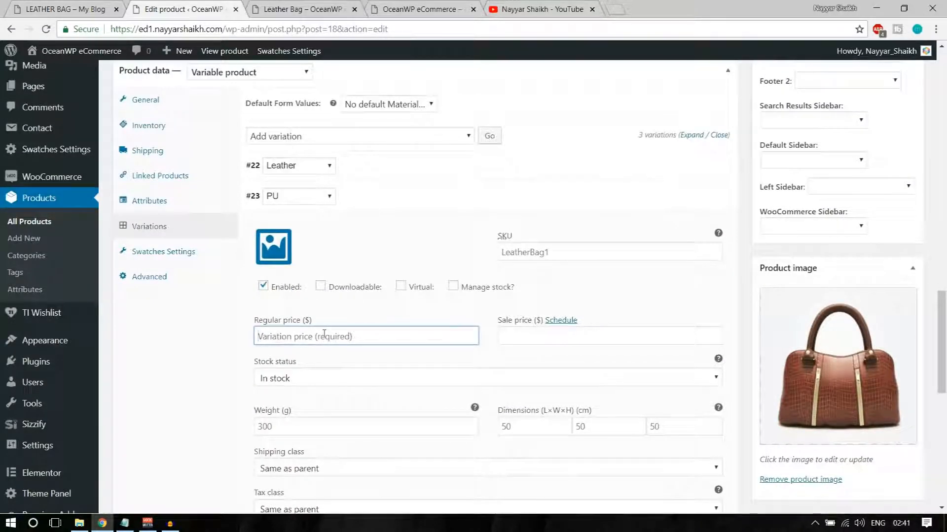
pyautogui.write('30')
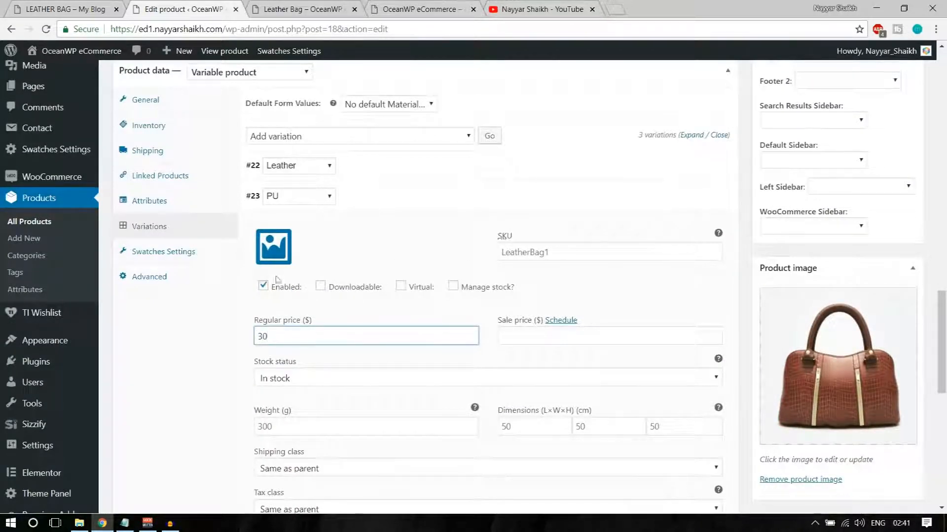
pyautogui.click(274, 249)
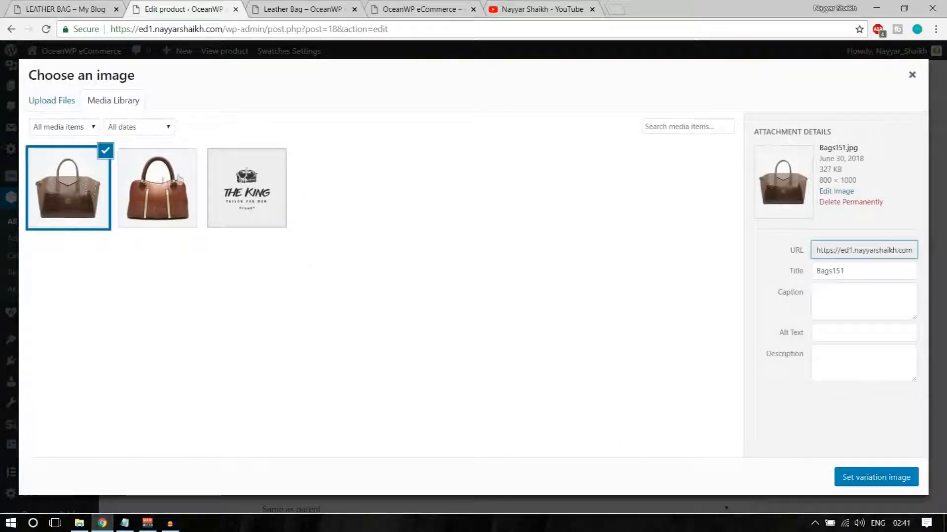
pyautogui.click(860, 478)
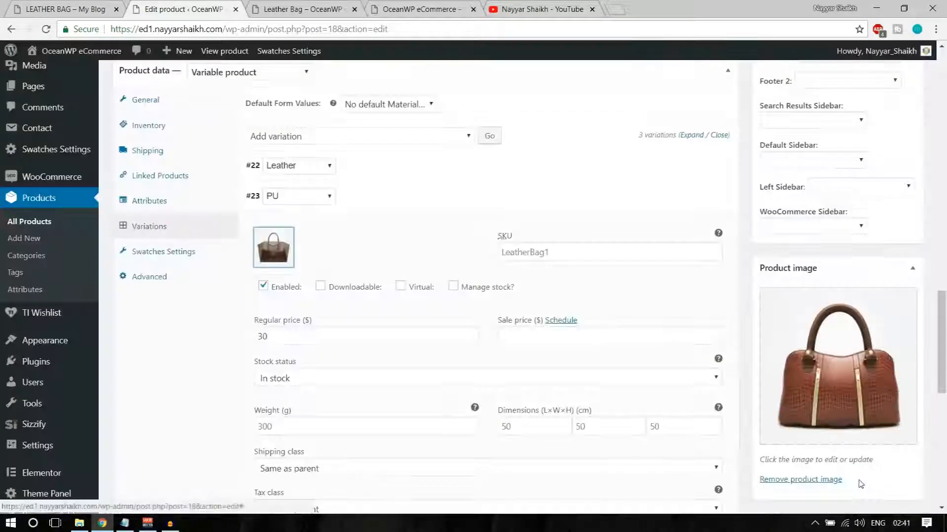
pyautogui.click(691, 198)
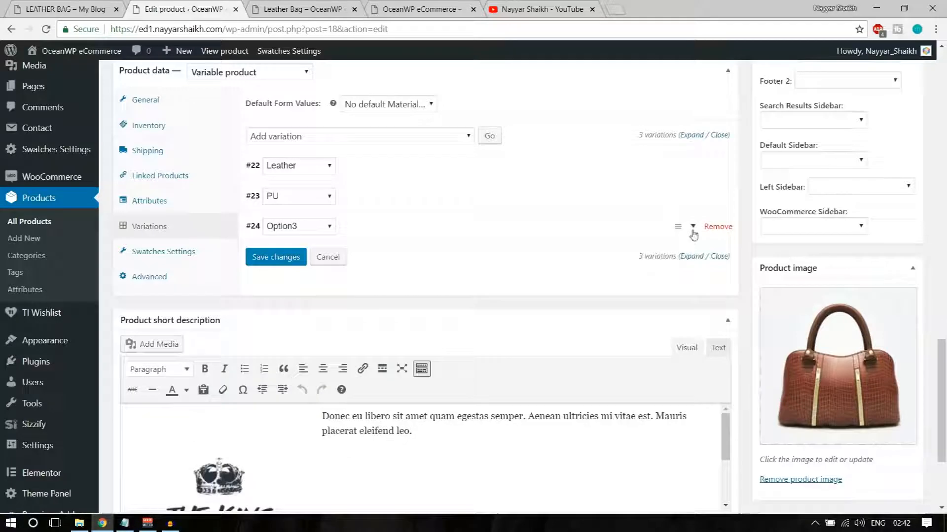
# Set THE KING logo as the image of variation #24 Option3
pyautogui.click(692, 227)
pyautogui.click(273, 277)
pyautogui.click(244, 200)
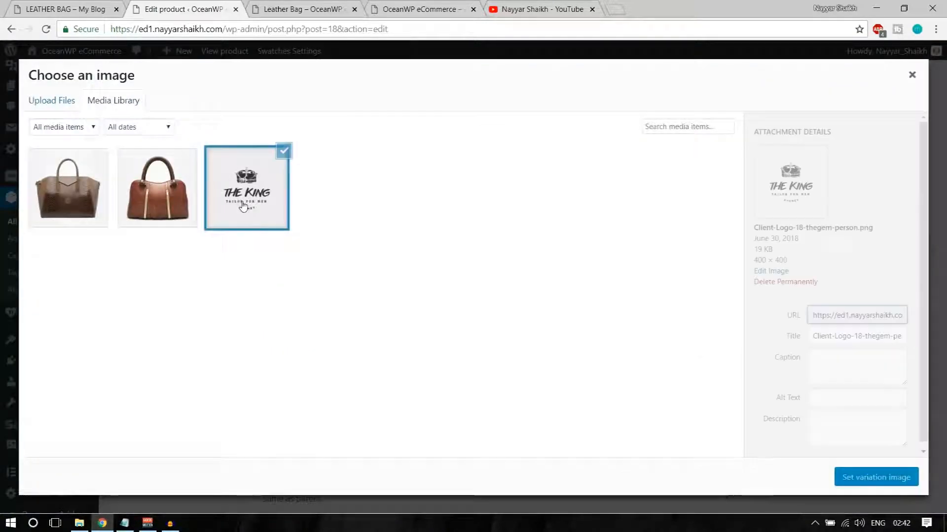
pyautogui.click(913, 474)
# Give Option3 a regular price of 10 and collapse the variation
pyautogui.click(358, 360)
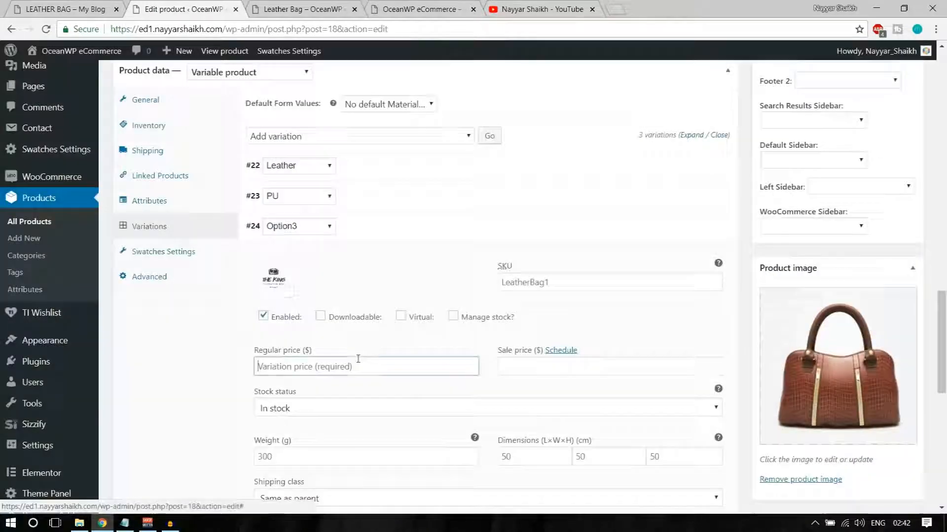
pyautogui.write('10')
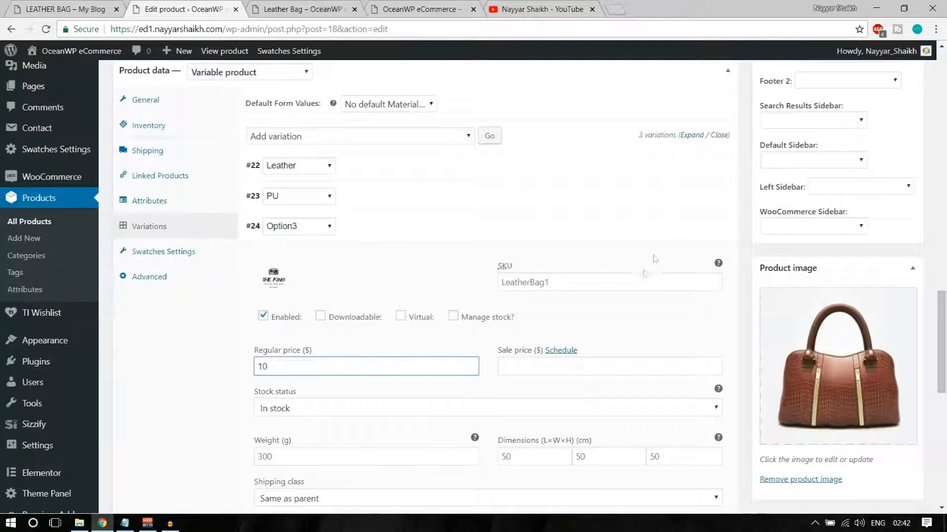
pyautogui.click(691, 238)
pyautogui.scroll(10, 687, 384)
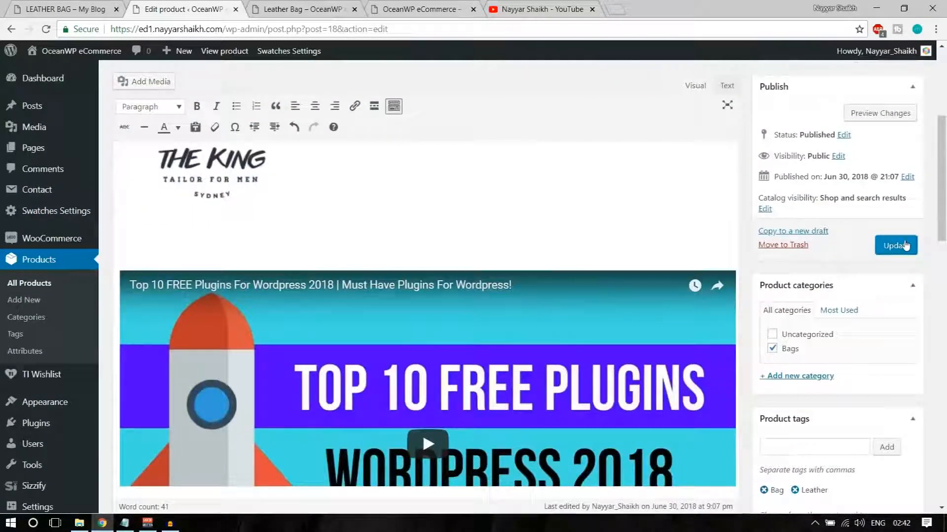
pyautogui.scroll(5, 897, 310)
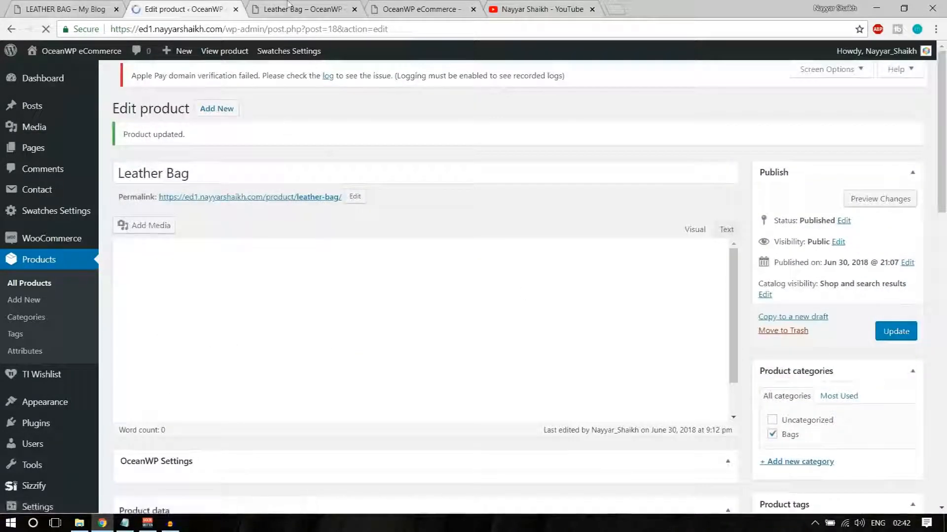
# Reload the Leather Bag storefront page to show the $10.00 – $50.00 price range
pyautogui.click(298, 9)
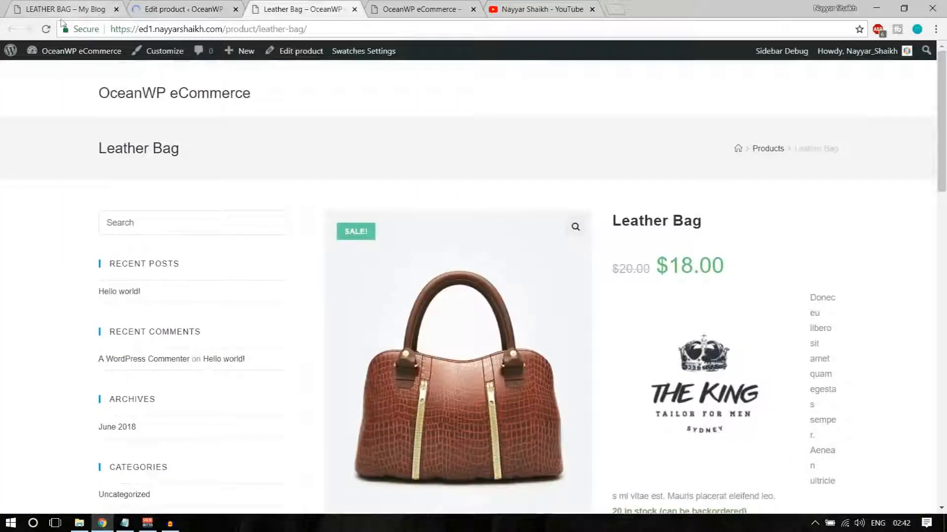
pyautogui.click(48, 29)
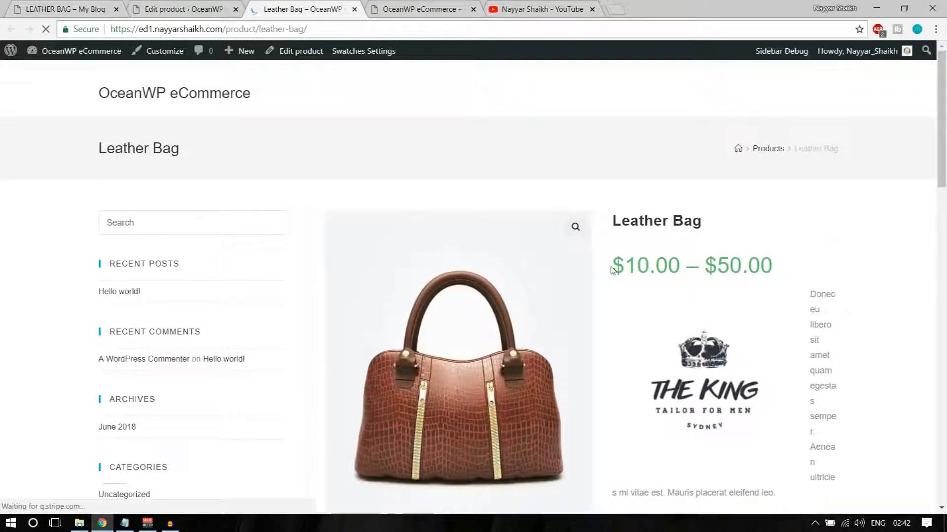
pyautogui.moveTo(611, 270); pyautogui.dragTo(762, 269)
pyautogui.click(763, 269)
pyautogui.scroll(-2, 874, 304)
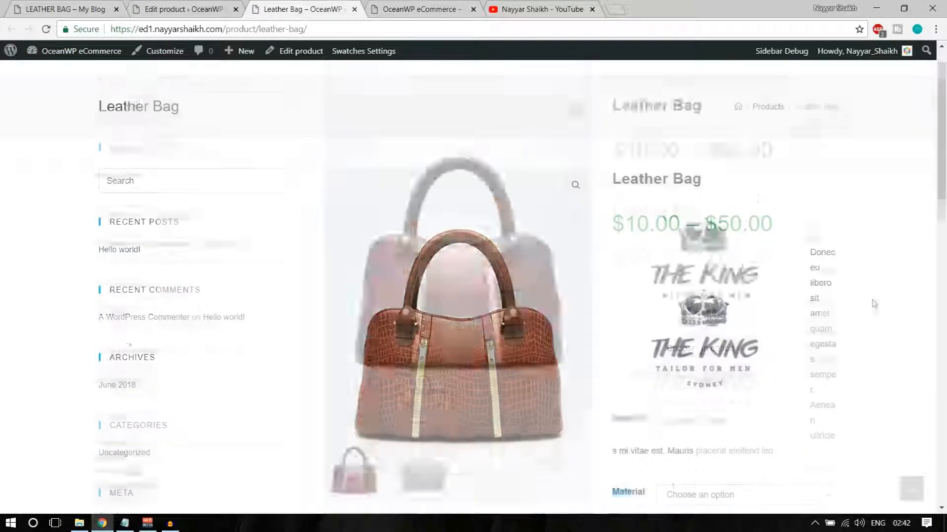
pyautogui.scroll(-5, 873, 304)
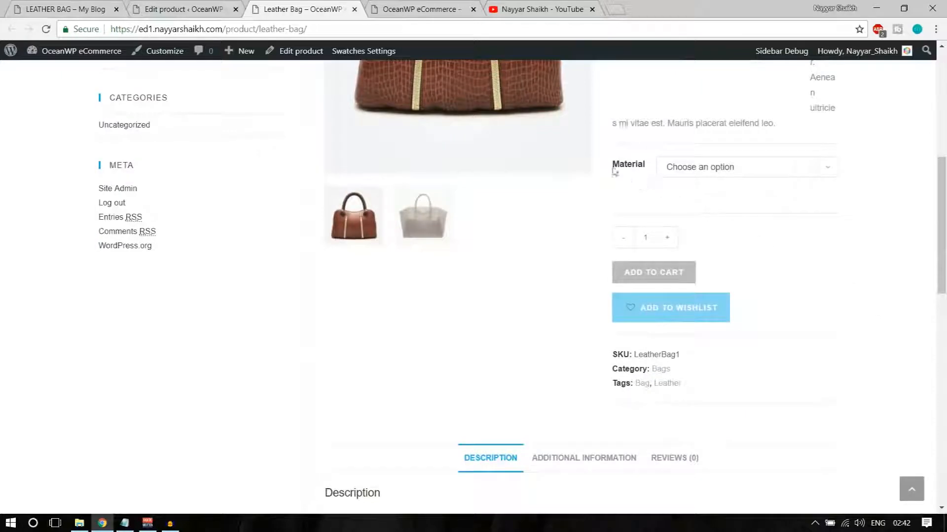
pyautogui.moveTo(613, 170); pyautogui.dragTo(635, 171)
pyautogui.scroll(4, 644, 173)
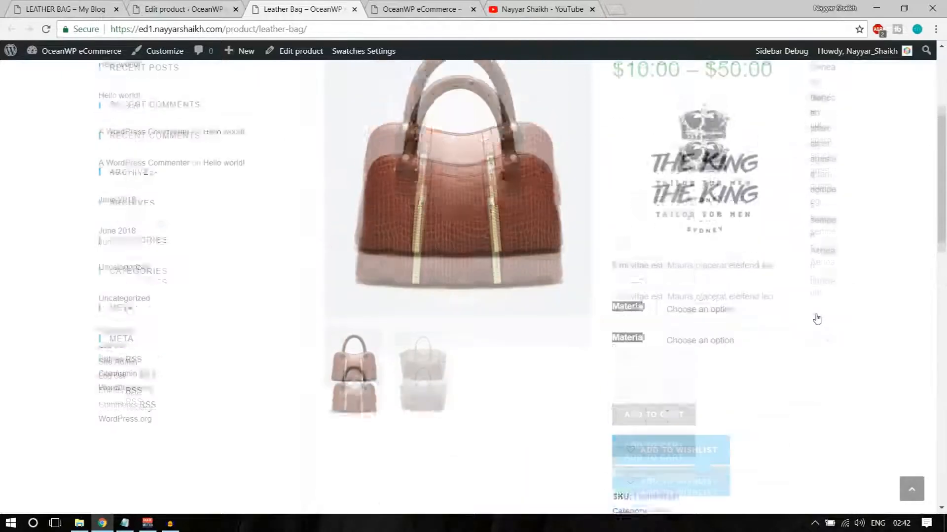
# Choose Leather in the Material dropdown and check its $50.00 price
pyautogui.click(745, 356)
pyautogui.click(715, 384)
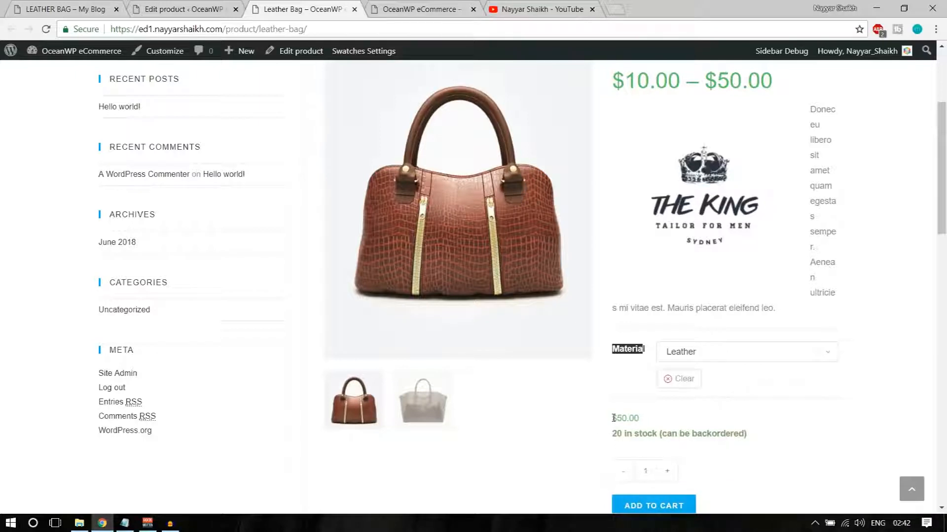
pyautogui.moveTo(613, 418); pyautogui.dragTo(643, 420)
pyautogui.click(643, 420)
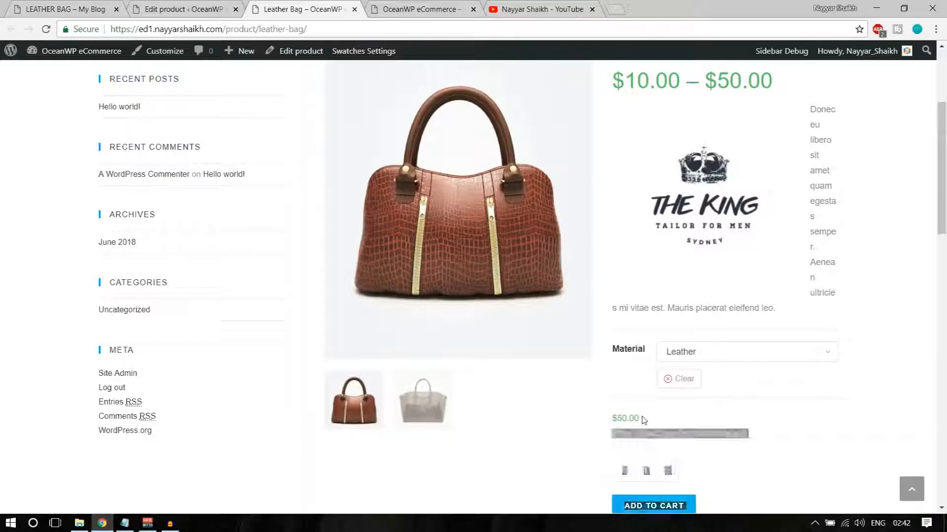
# Choose PU in the Material dropdown and check its $30.00 price
pyautogui.click(721, 352)
pyautogui.click(719, 392)
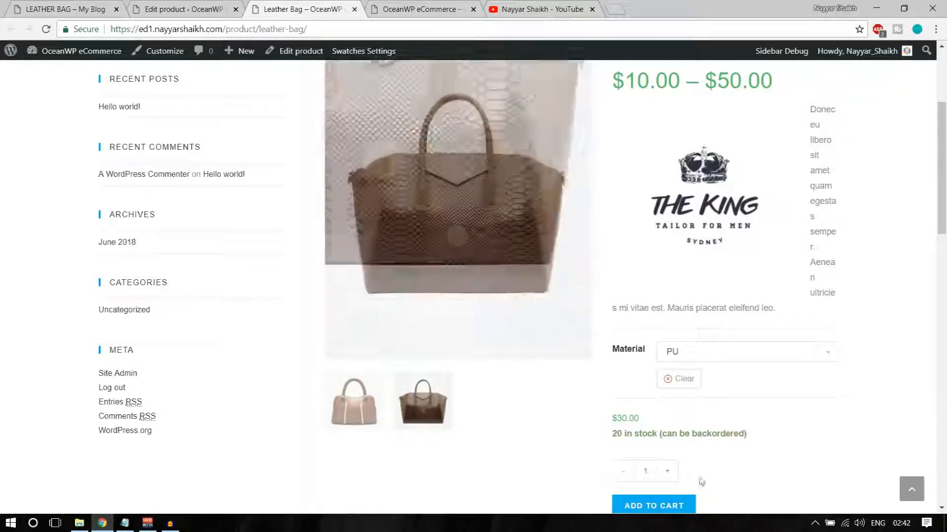
pyautogui.moveTo(608, 419)
pyautogui.mouseDown()
pyautogui.moveTo(626, 417)
pyautogui.moveTo(611, 419)
pyautogui.mouseUp()
pyautogui.click(633, 418)
pyautogui.click(767, 405)
# Choose Option3 to confirm its $10.00 price, then return to the product editor
pyautogui.click(749, 352)
pyautogui.click(717, 403)
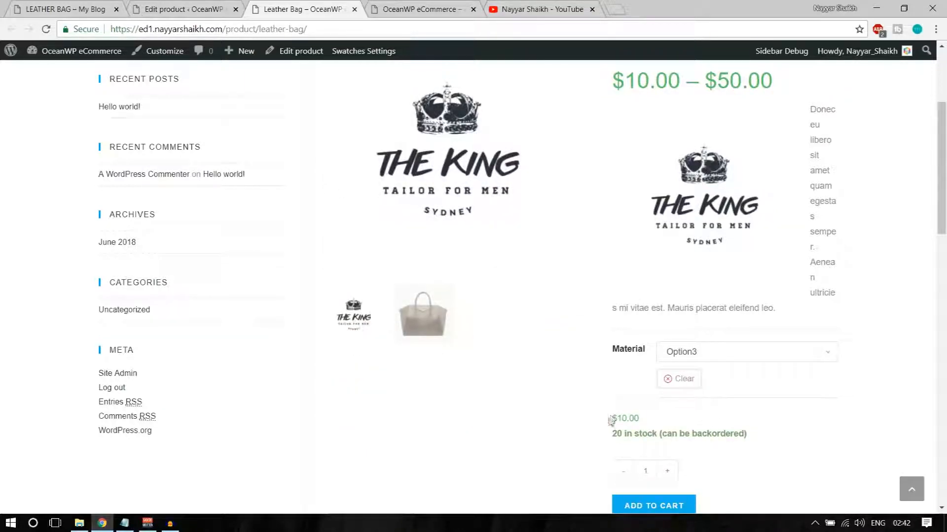
pyautogui.moveTo(611, 420); pyautogui.dragTo(636, 418)
pyautogui.click(776, 414)
pyautogui.scroll(-10, 864, 454)
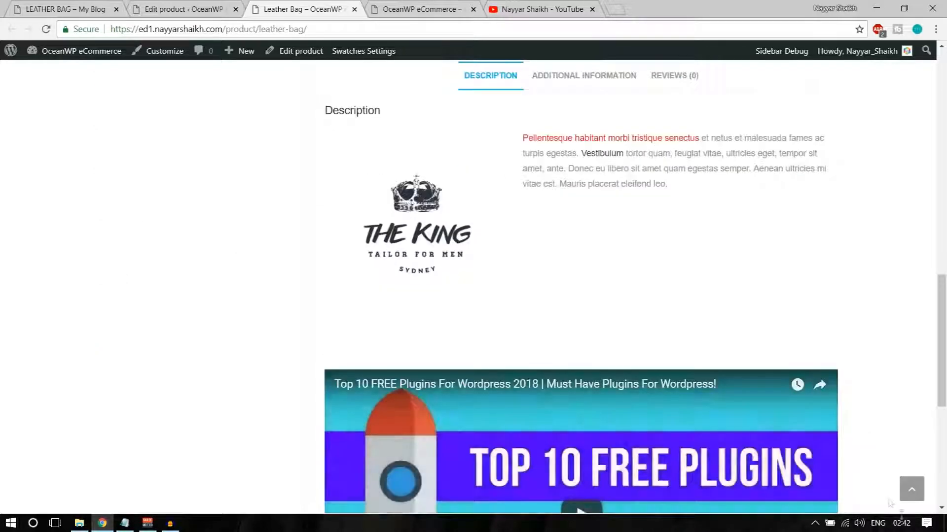
pyautogui.click(920, 496)
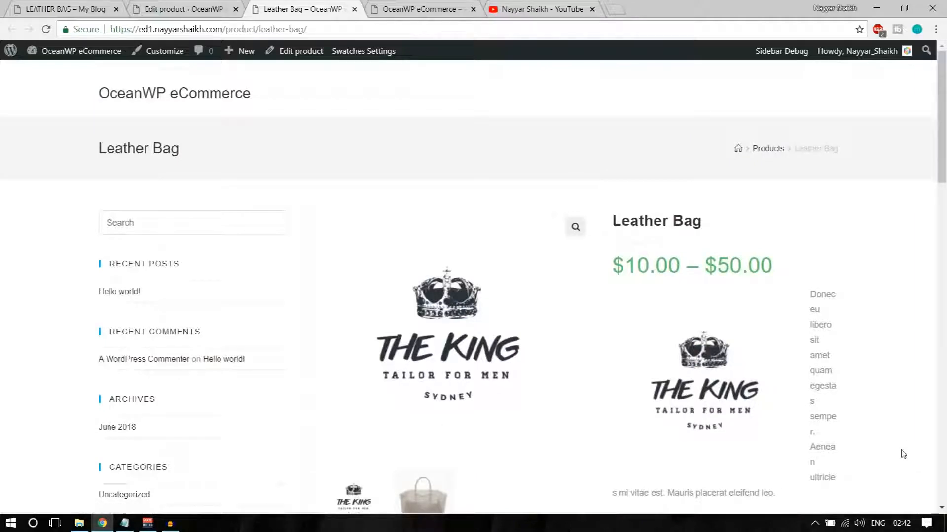
pyautogui.click(183, 8)
pyautogui.scroll(-5, 476, 354)
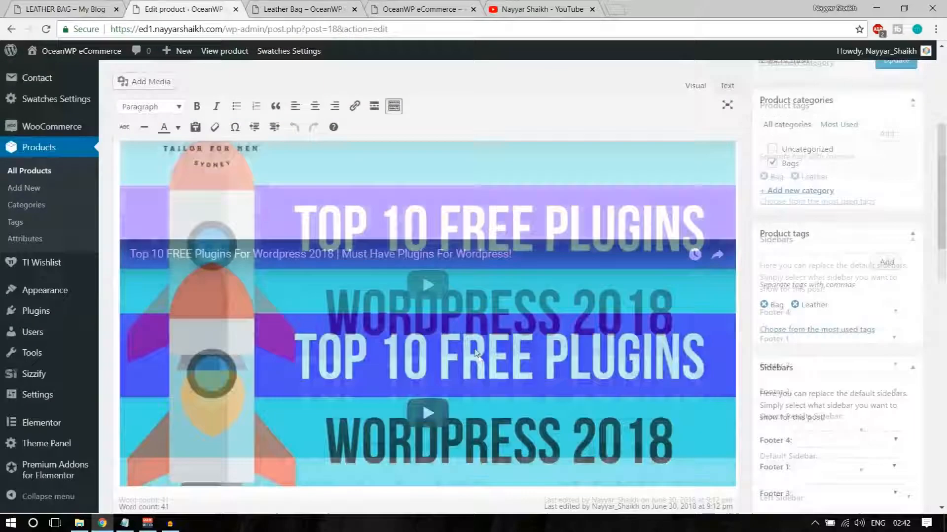
pyautogui.scroll(-10, 475, 353)
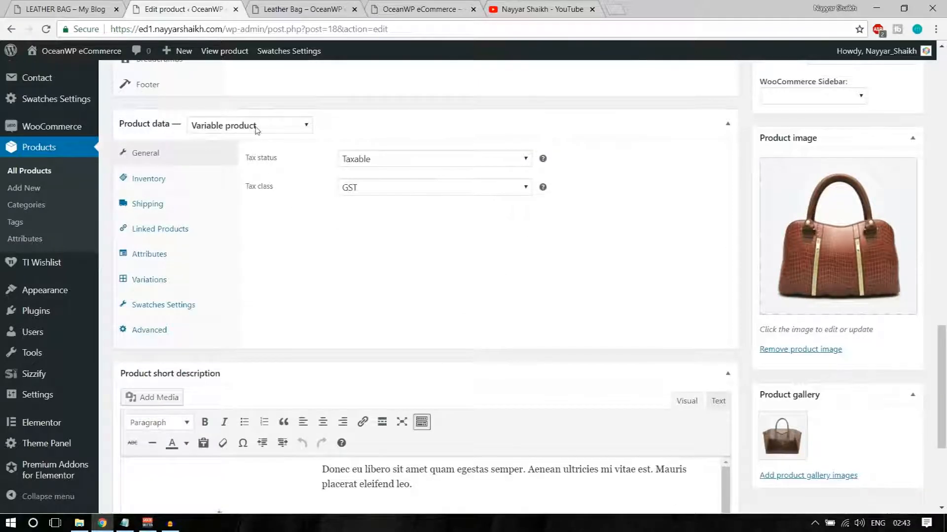
pyautogui.click(256, 129)
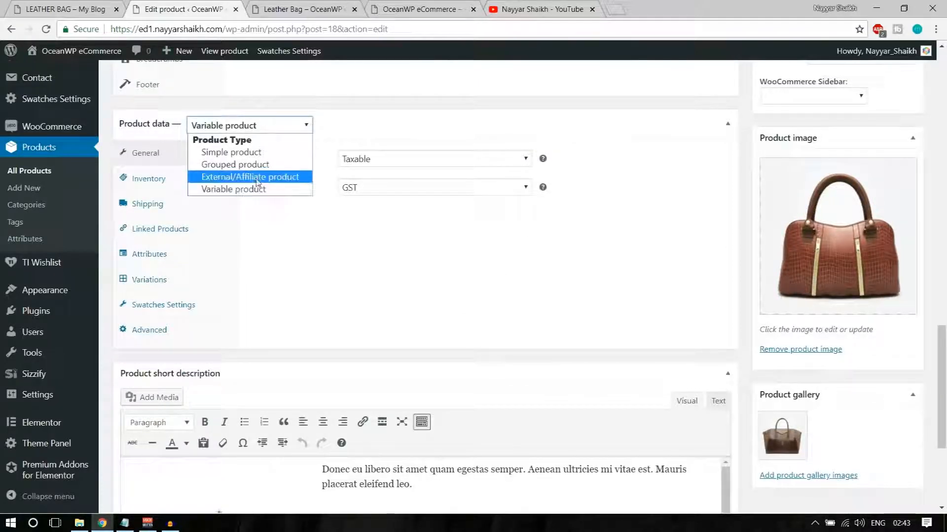
pyautogui.click(316, 253)
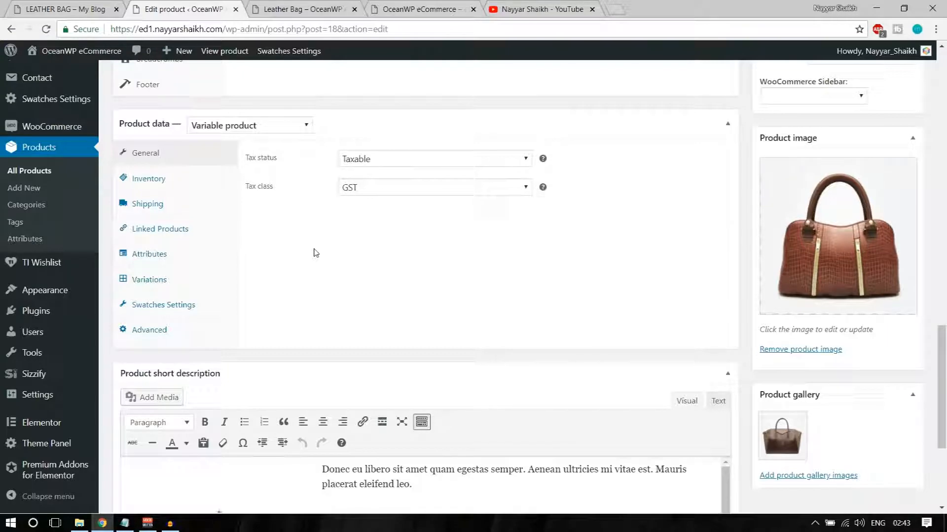
# Search YouTube for the channel author's name plus 'woocommerce'
pyautogui.click(516, 9)
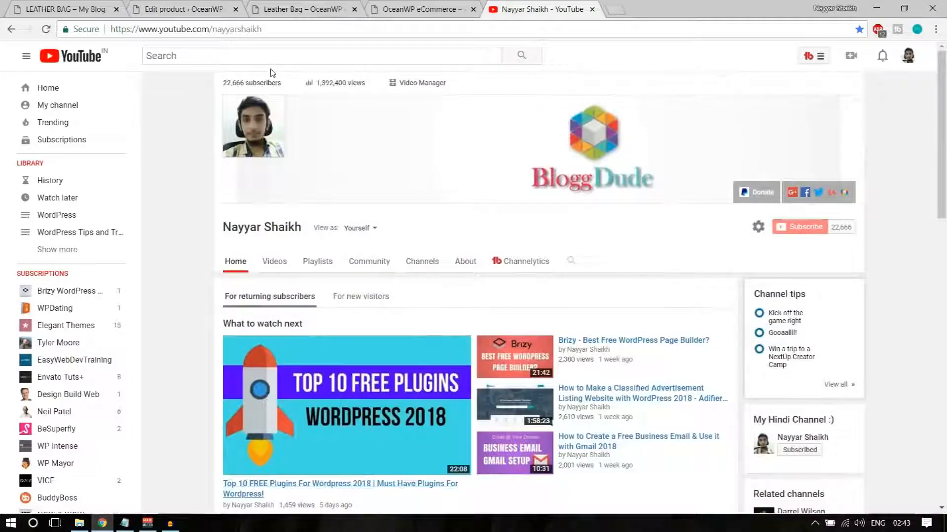
pyautogui.scroll(-5, 488, 191)
pyautogui.scroll(-3, 487, 192)
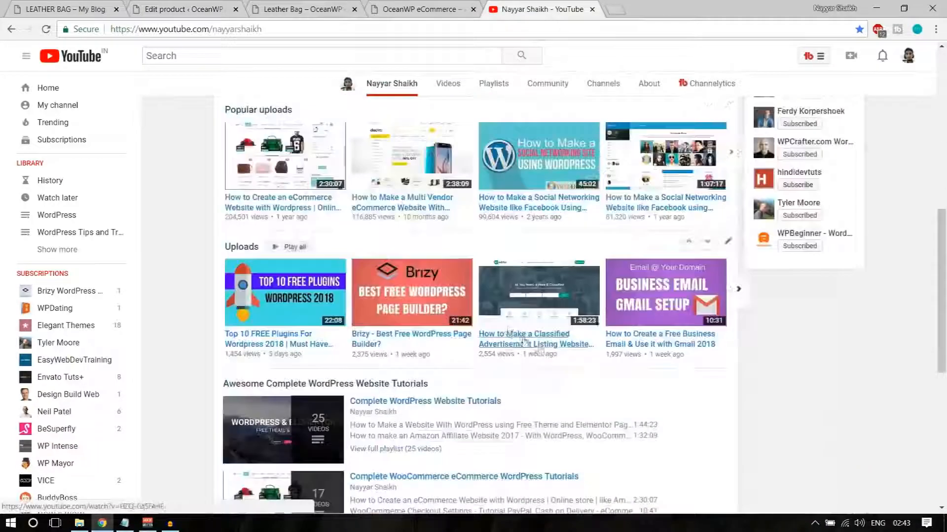
pyautogui.scroll(7, 288, 80)
pyautogui.click(285, 61)
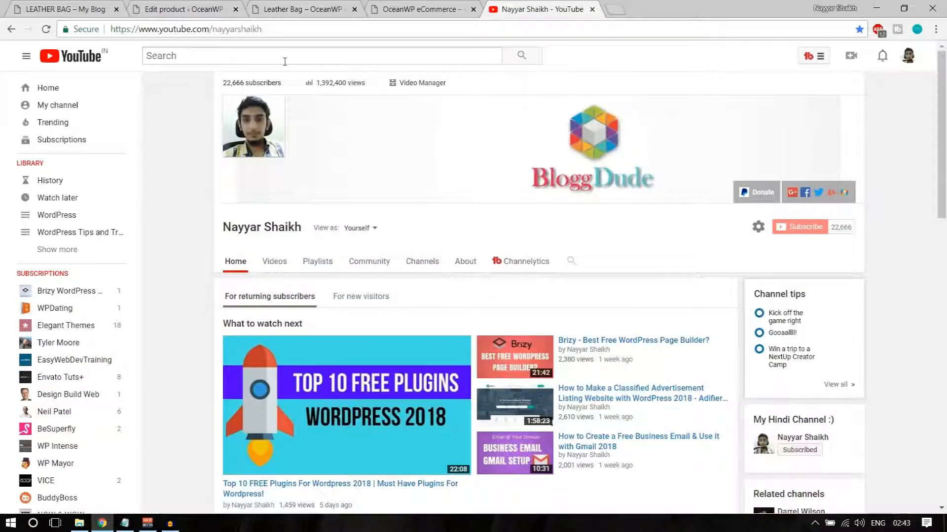
pyautogui.write('nay')
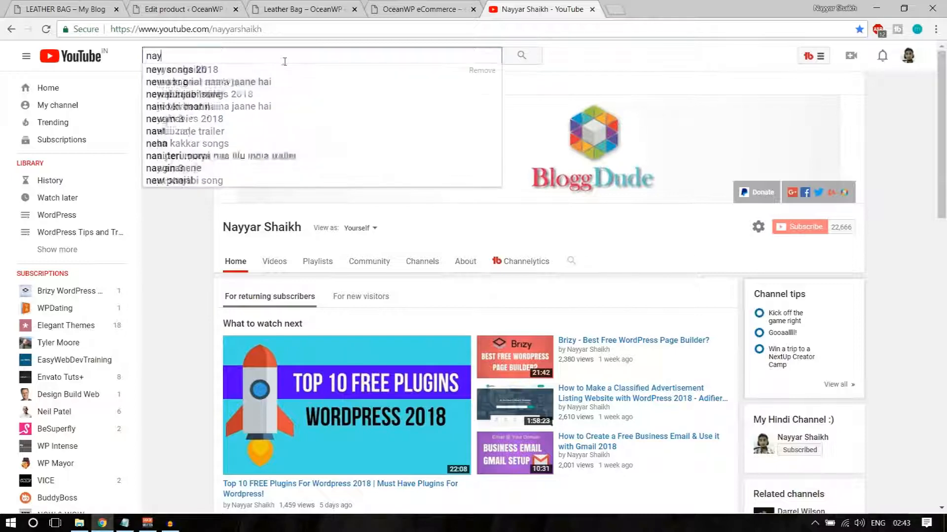
pyautogui.write('yar shaikh wooco')
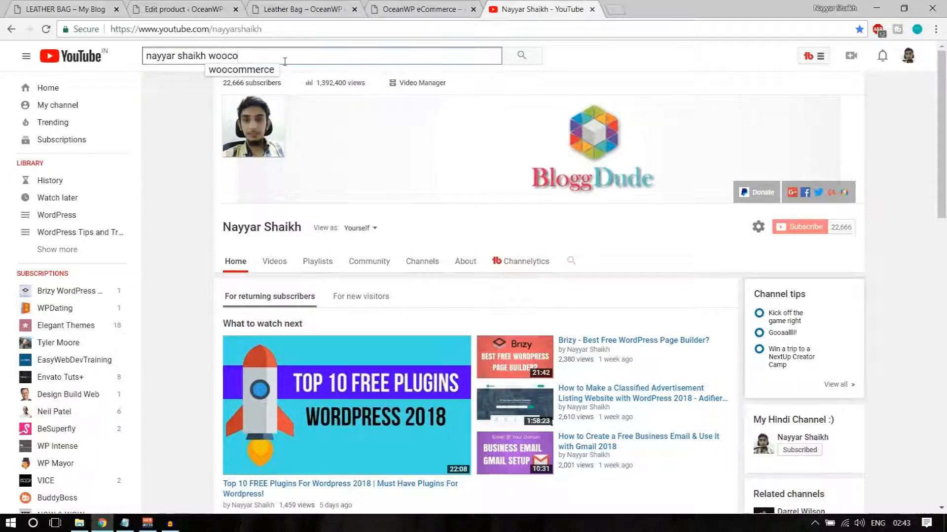
pyautogui.write('mmerce')
pyautogui.press('Return')
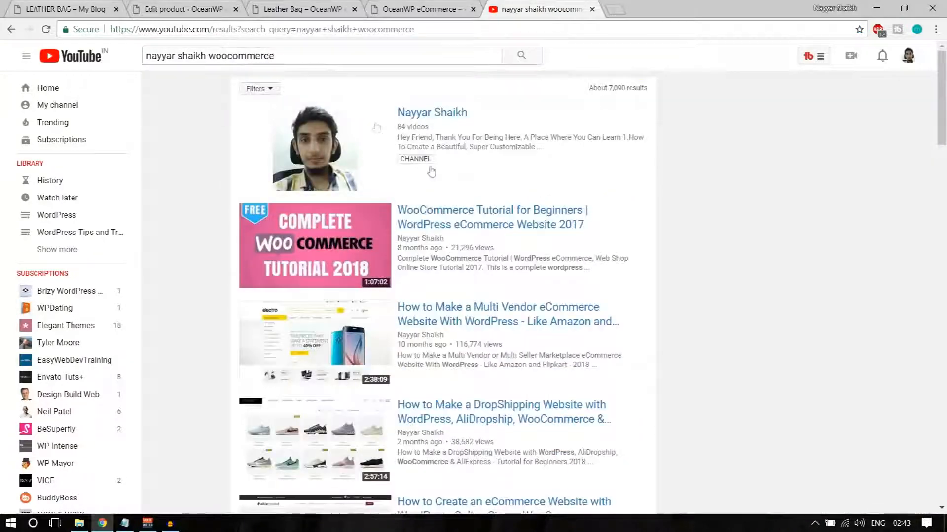
# Browse the WooCommerce tutorial results, then go back to the Leather Bag storefront
pyautogui.scroll(-2, 344, 260)
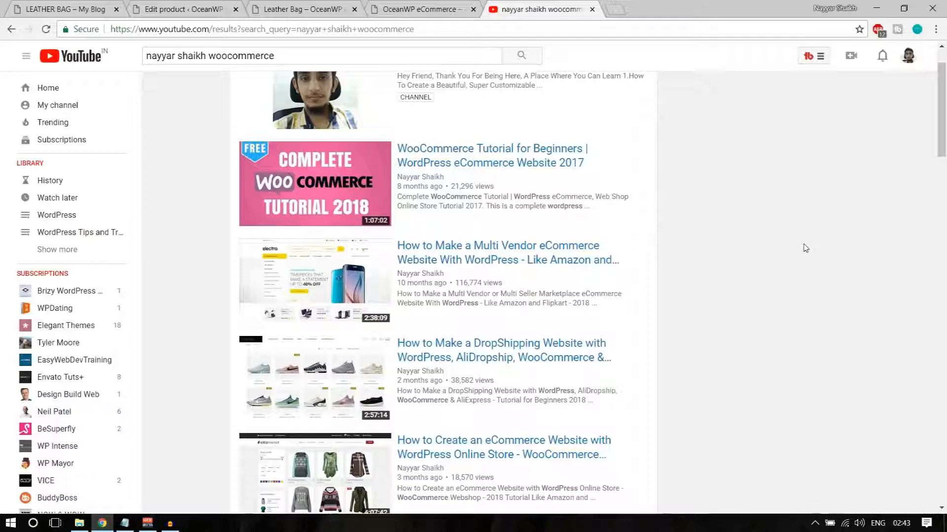
pyautogui.scroll(-2, 806, 248)
pyautogui.scroll(4, 805, 248)
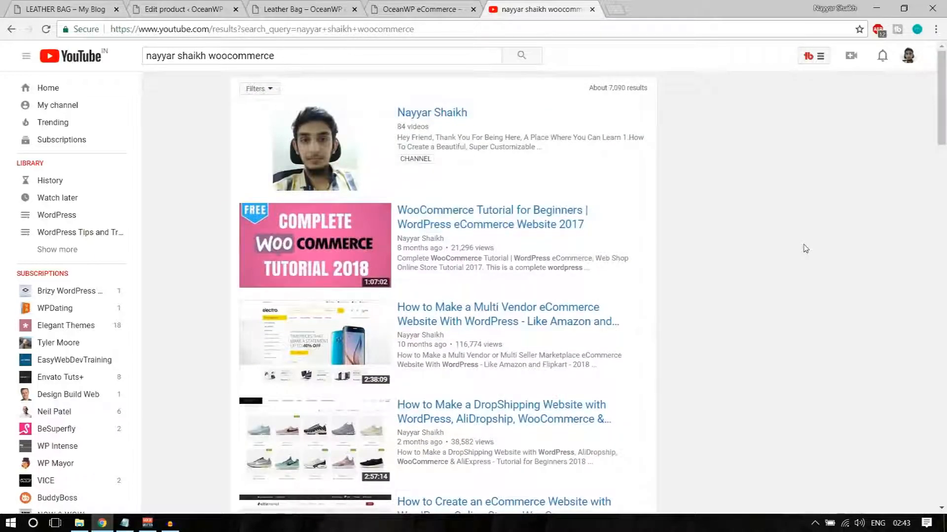
pyautogui.scroll(-3, 806, 248)
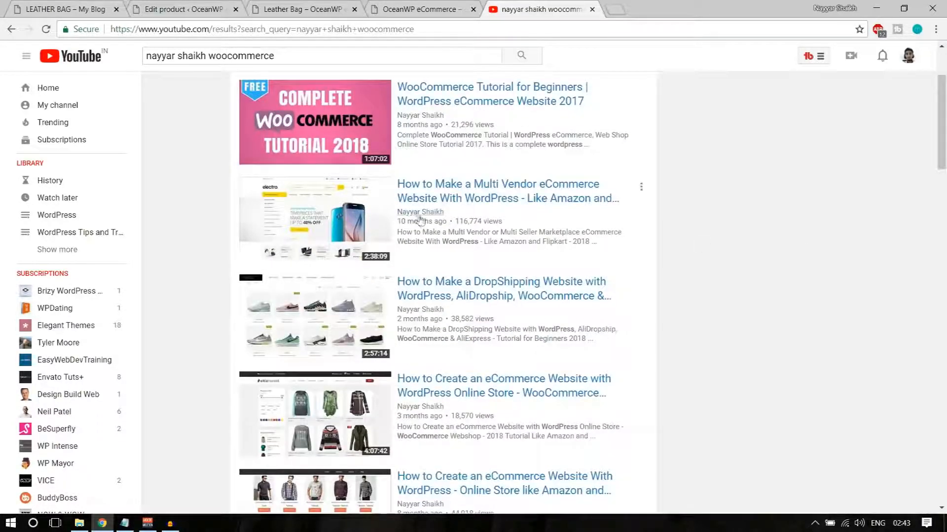
pyautogui.scroll(-4, 348, 346)
pyautogui.scroll(-2, 348, 347)
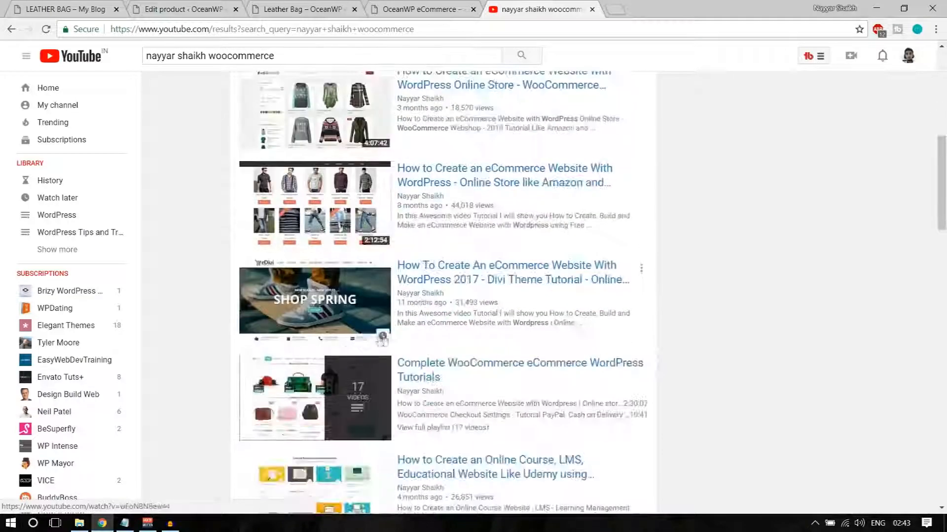
pyautogui.scroll(6, 348, 346)
pyautogui.scroll(-12, 370, 279)
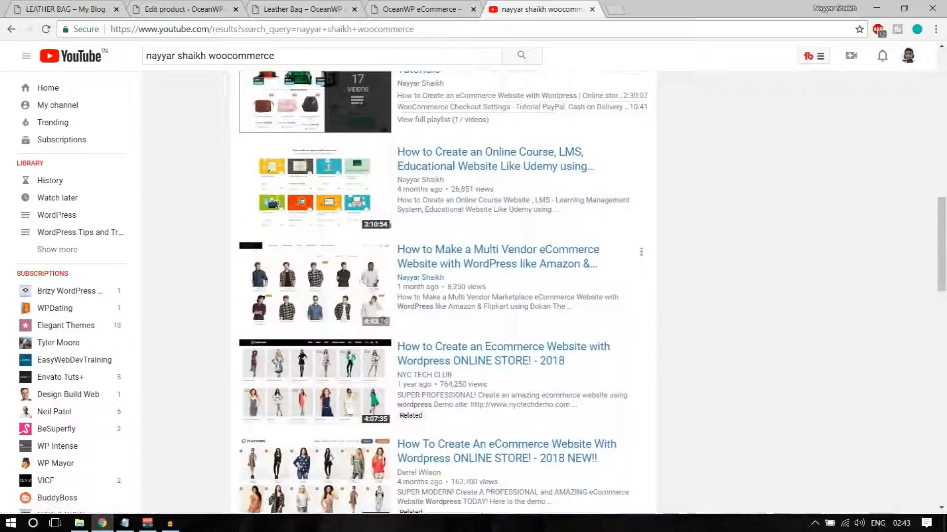
pyautogui.scroll(3, 709, 331)
pyautogui.scroll(10, 708, 331)
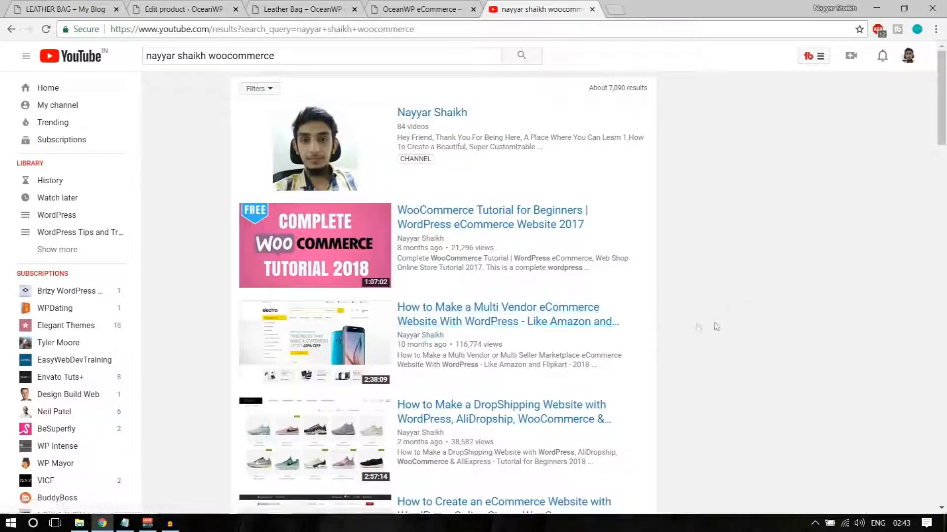
pyautogui.scroll(-4, 697, 327)
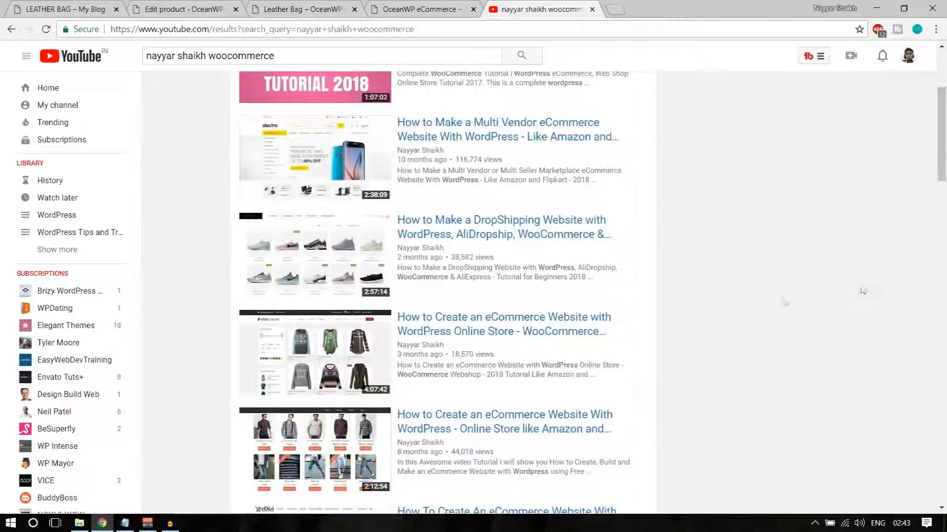
pyautogui.scroll(4, 784, 303)
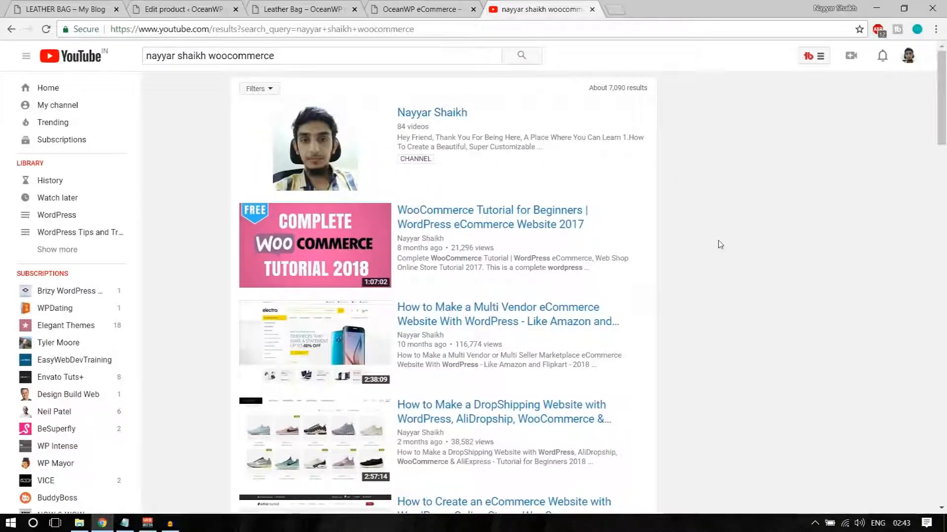
pyautogui.scroll(-3, 720, 245)
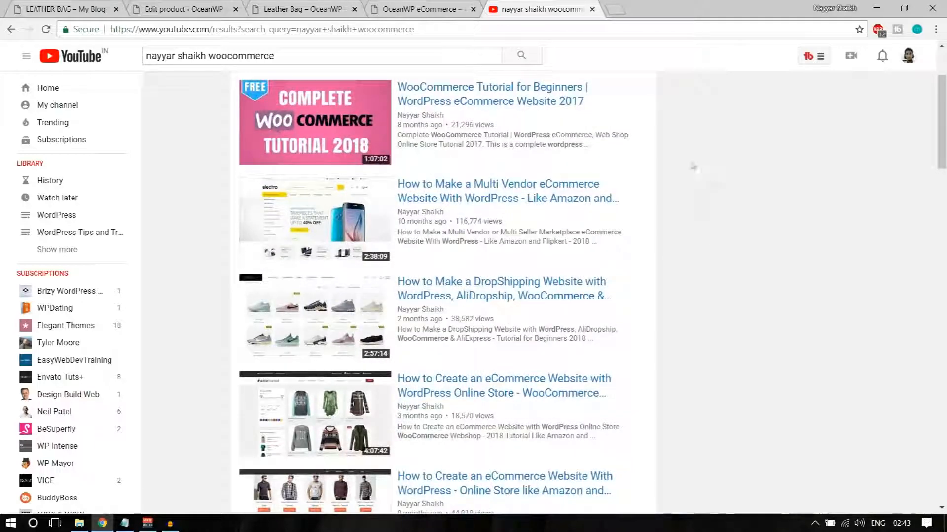
pyautogui.click(316, 7)
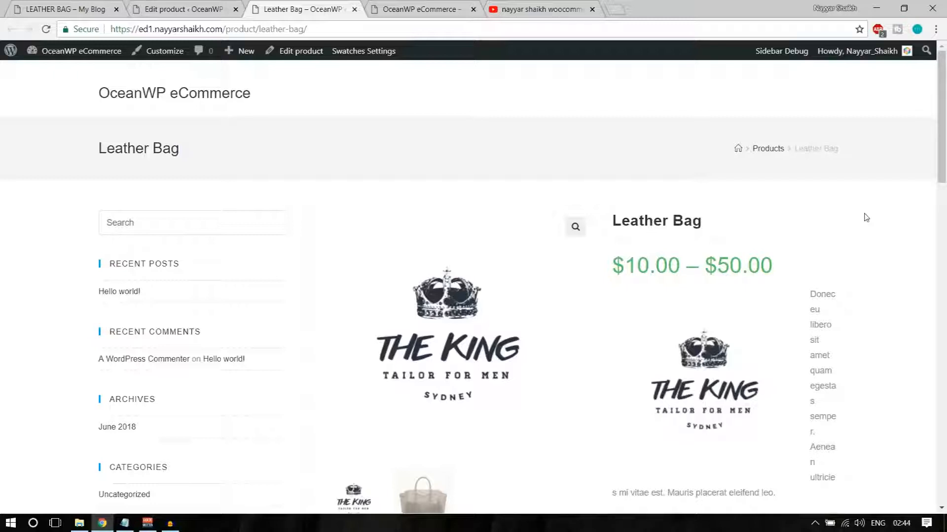
# Close the YouTube tab and make the brown croc-pattern bag the main gallery image
pyautogui.click(540, 6)
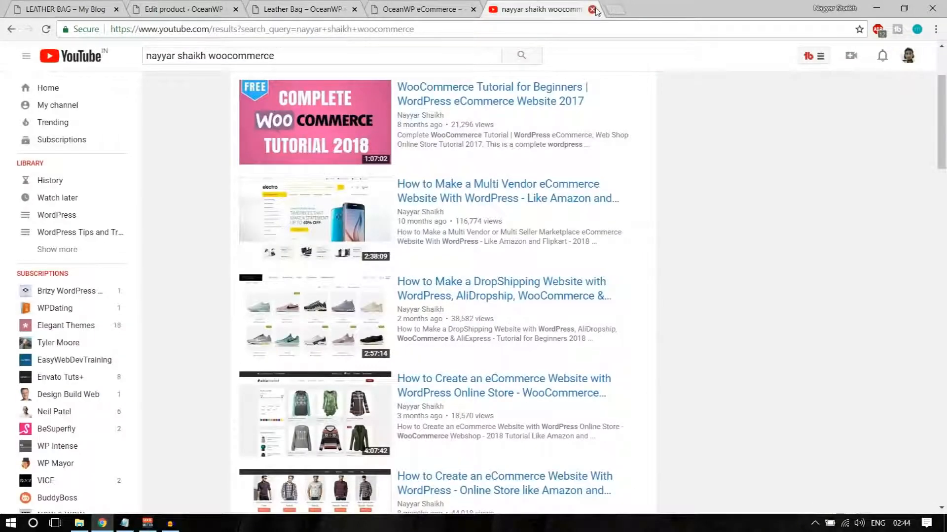
pyautogui.click(592, 10)
pyautogui.click(285, 5)
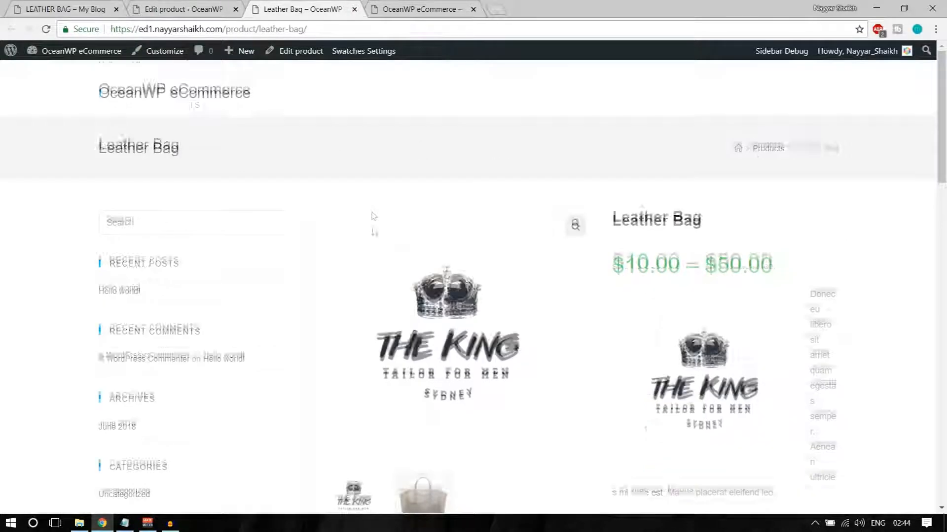
pyautogui.scroll(-10, 463, 341)
pyautogui.scroll(7, 496, 387)
pyautogui.scroll(4, 495, 387)
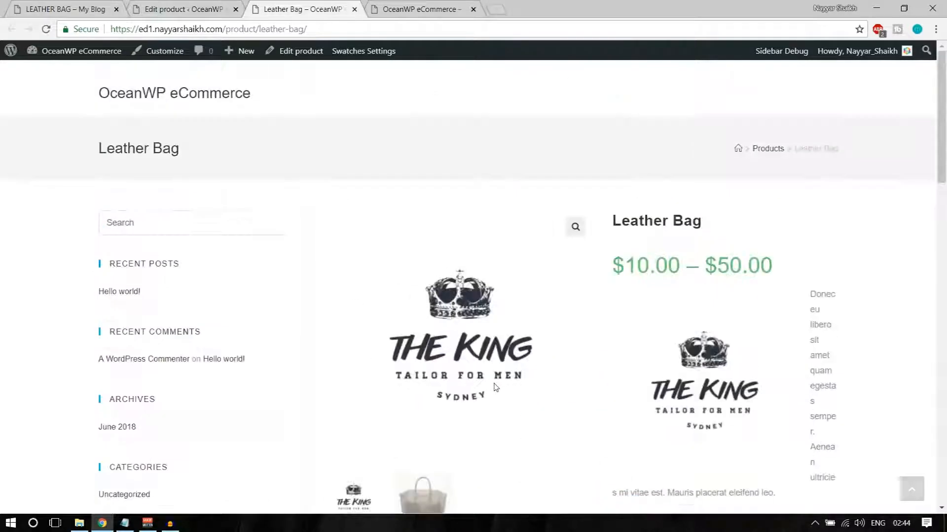
pyautogui.scroll(-10, 162, 184)
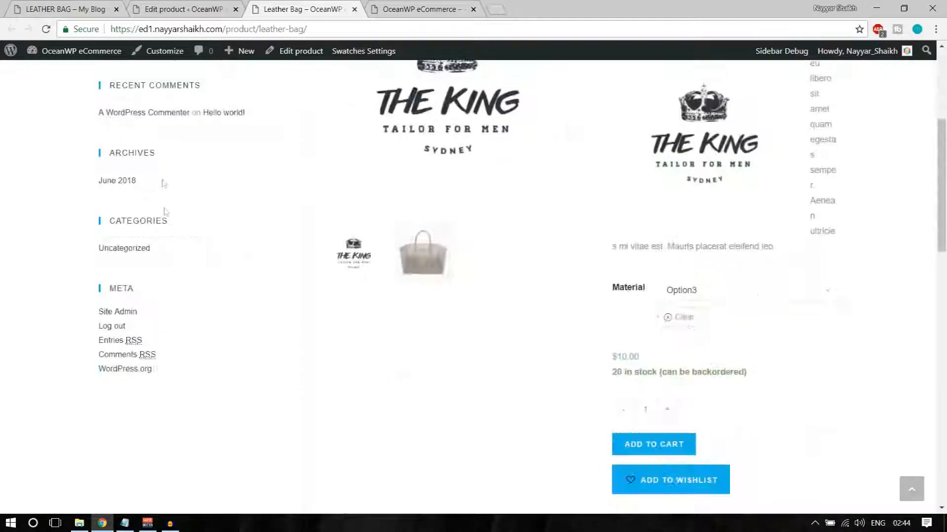
pyautogui.scroll(6, 526, 355)
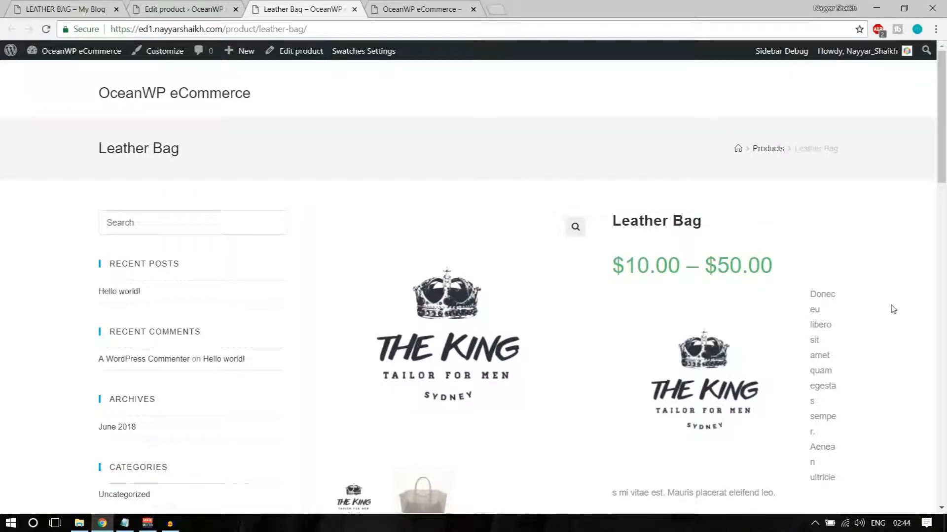
pyautogui.click(431, 500)
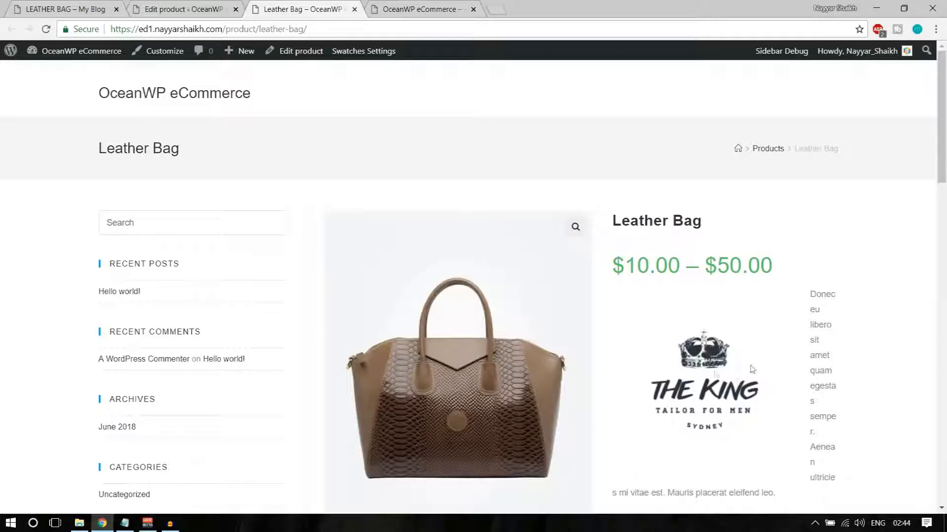
# Delete the logo from the Leather Bag short description, update, and reload the storefront
pyautogui.hotkey('ctrl', 'shift', 'Tab')
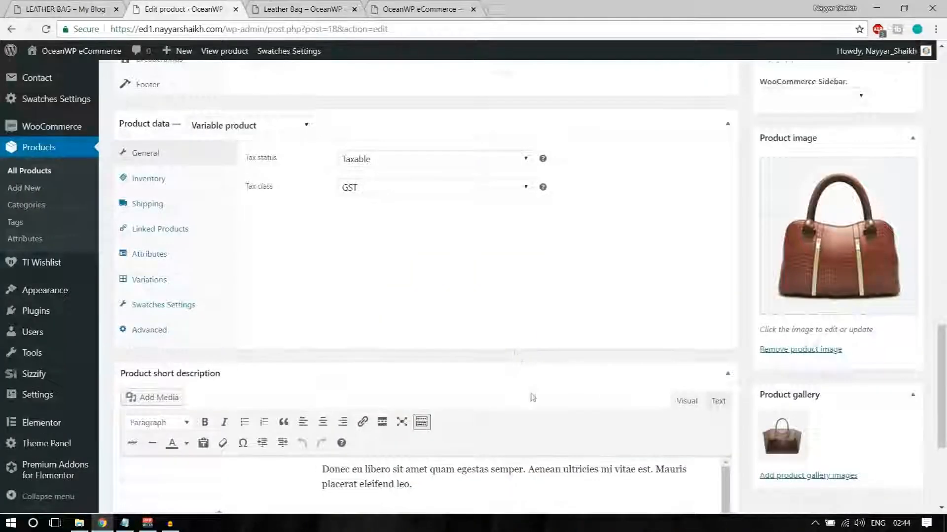
pyautogui.scroll(7, 532, 397)
pyautogui.scroll(-10, 532, 397)
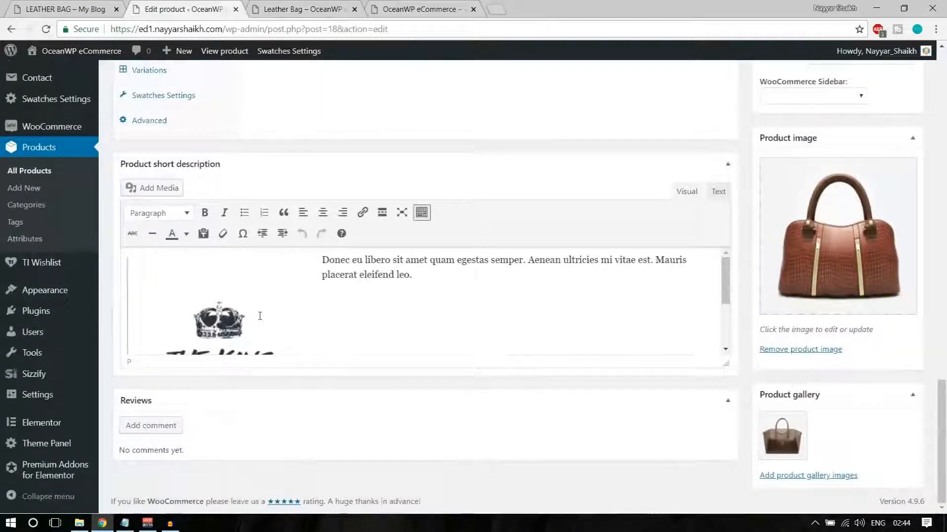
pyautogui.click(260, 316)
pyautogui.press('Delete')
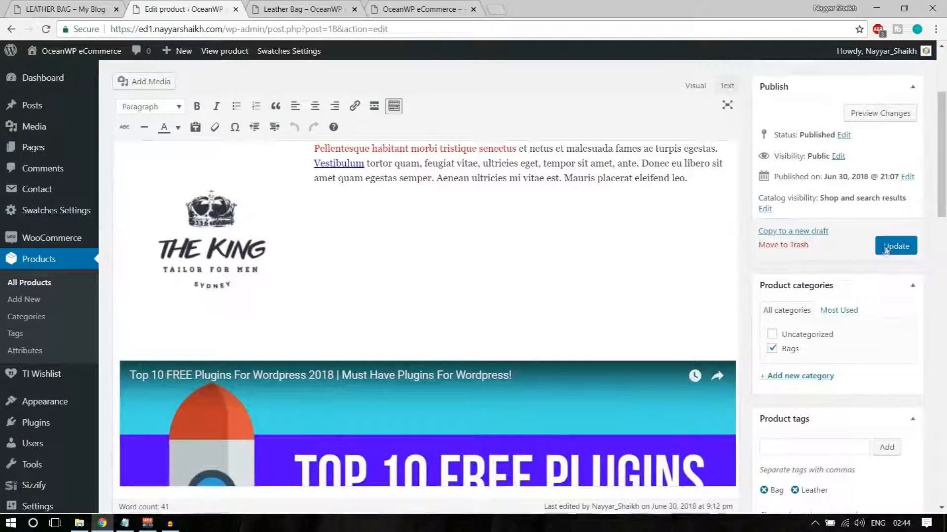
pyautogui.click(895, 246)
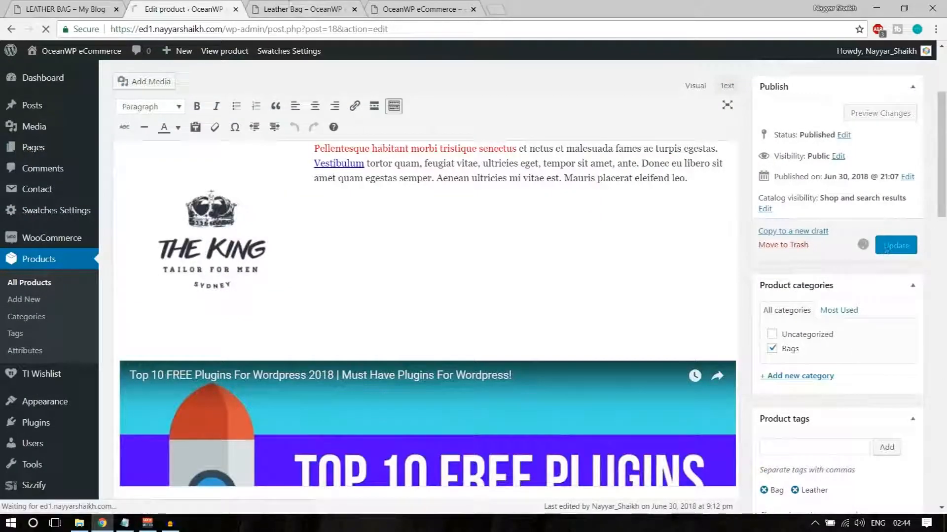
pyautogui.hotkey('ctrl', 'Tab')
pyautogui.click(45, 29)
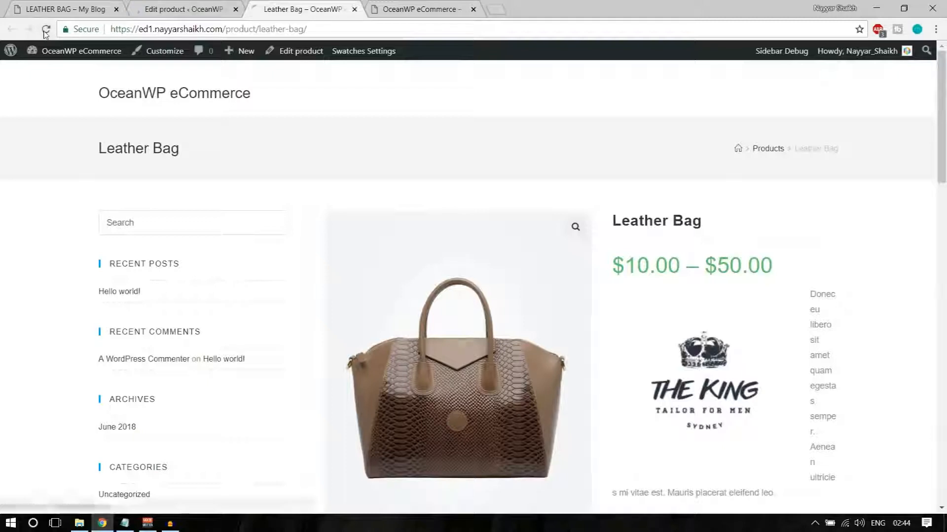
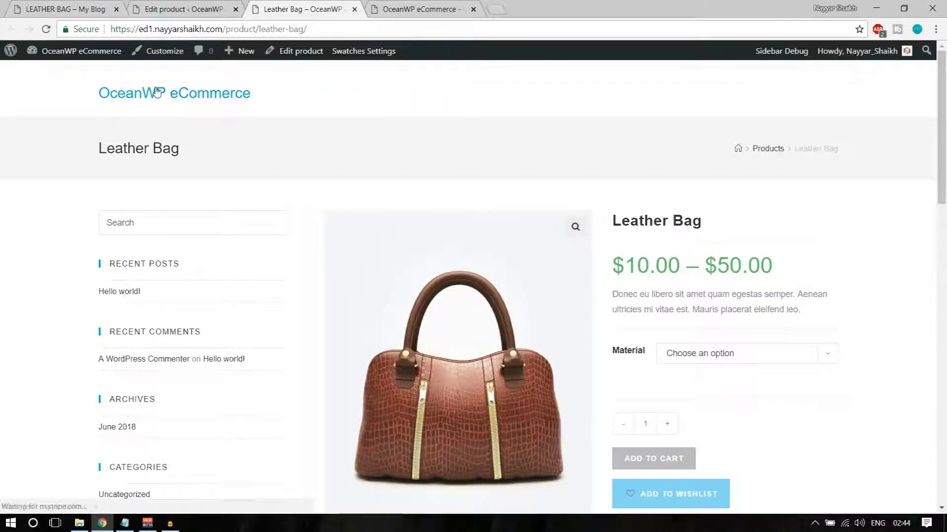
# Review the GIANT SALE hero on the reference store page, then switch back to the product editor tab
pyautogui.click(220, 101)
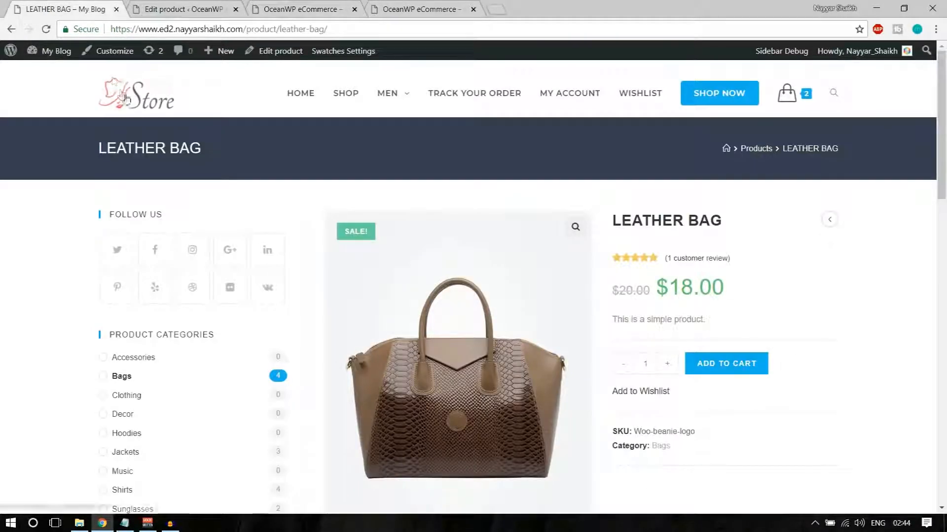
pyautogui.click(126, 98)
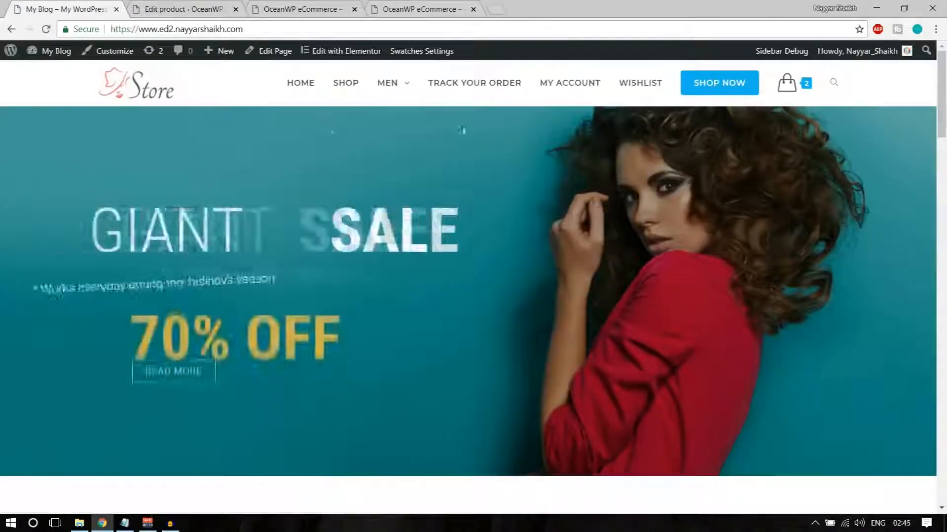
pyautogui.scroll(-15, 475, 330)
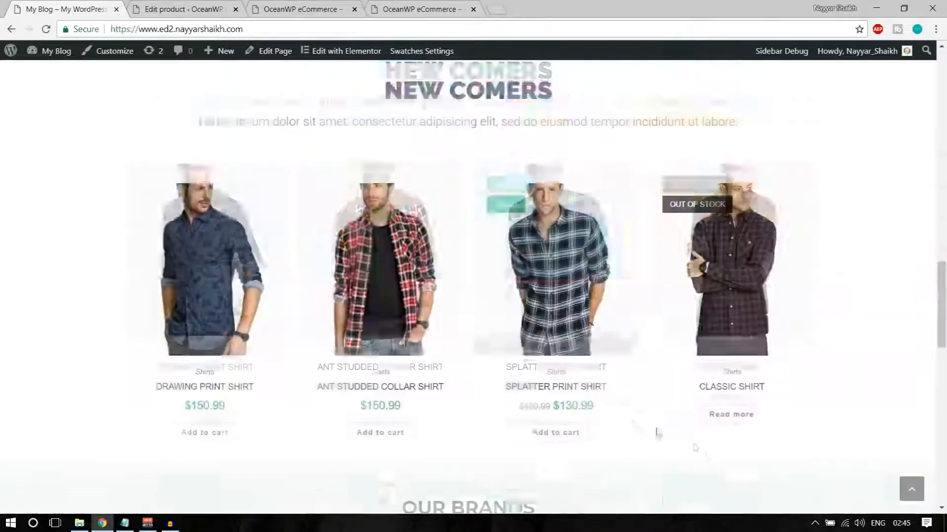
pyautogui.scroll(-5, 695, 447)
pyautogui.click(911, 489)
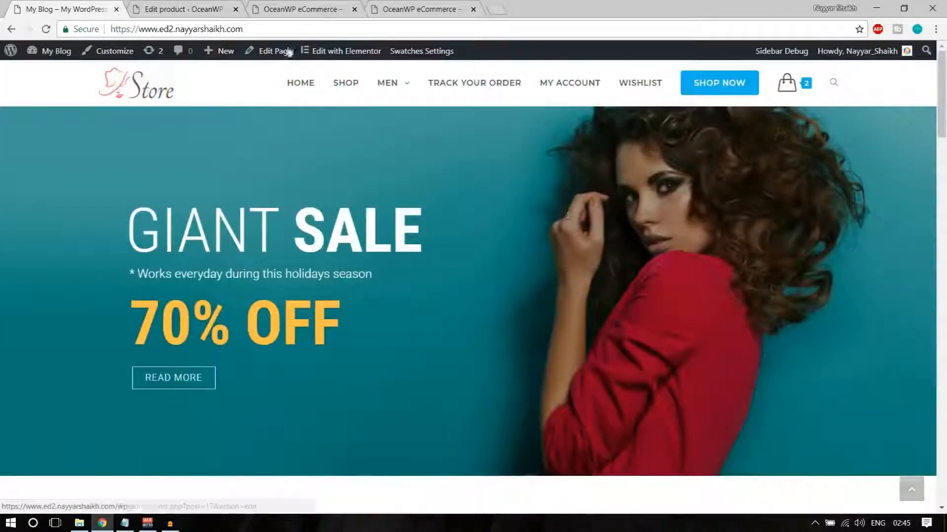
pyautogui.click(180, 8)
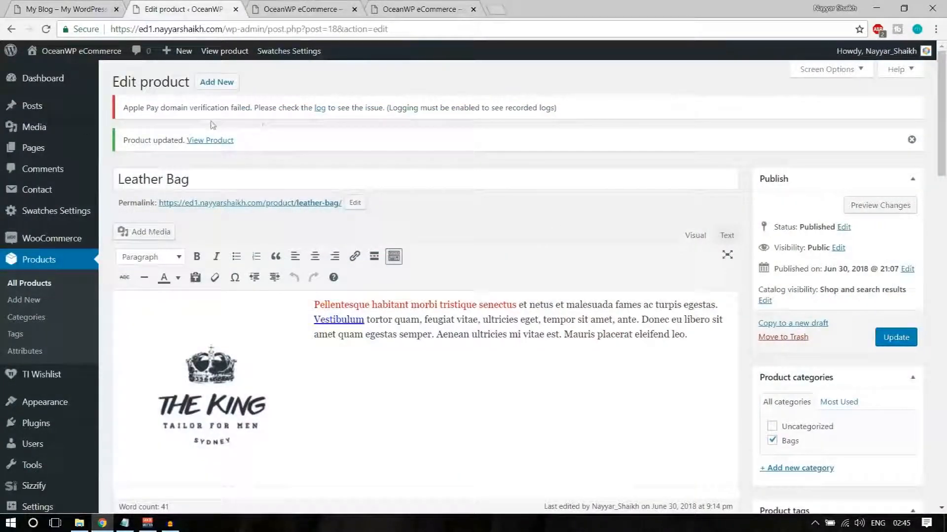
# Create a new page titled 'Home' and publish it
pyautogui.moveTo(34, 153)
pyautogui.click(147, 170)
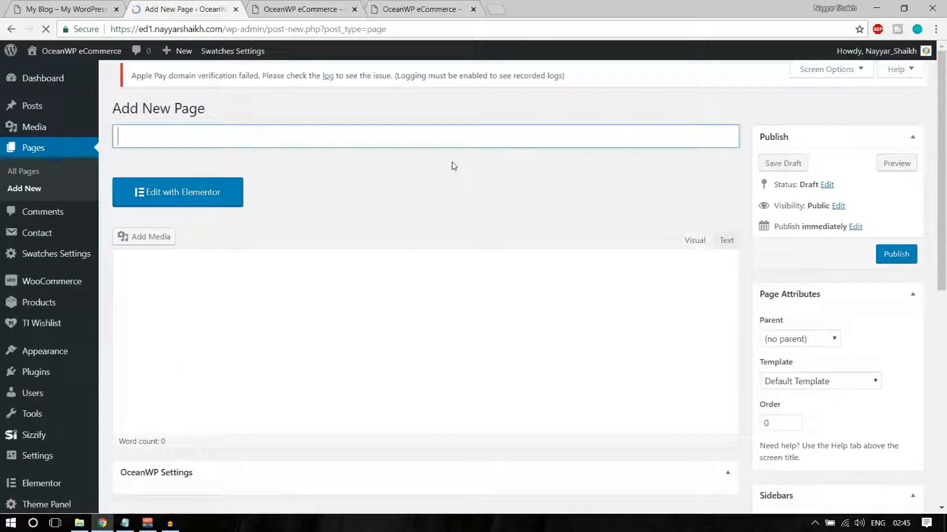
pyautogui.write('Home')
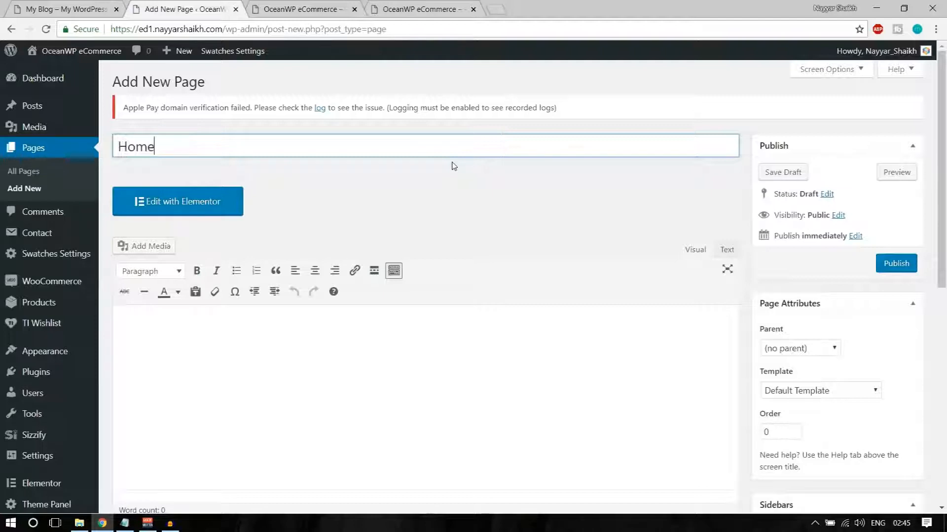
pyautogui.click(897, 265)
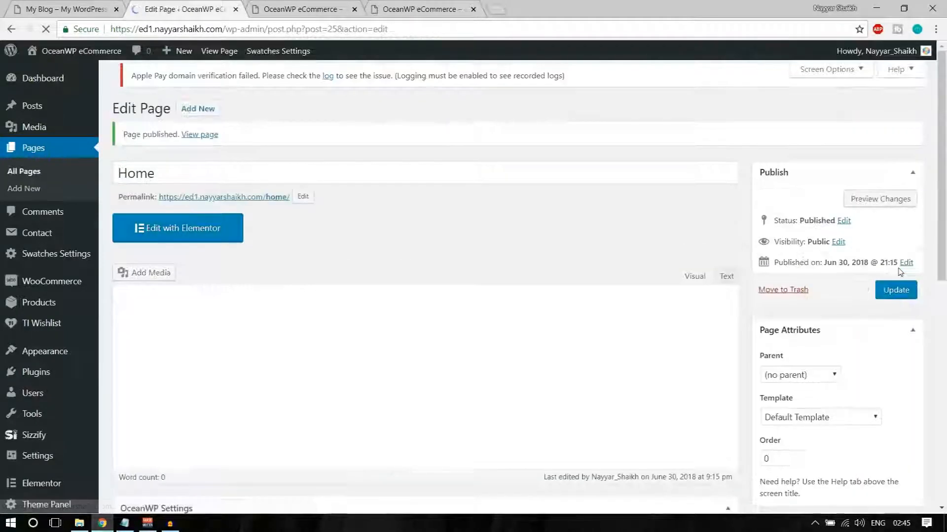
# Open the published Home page's live view in a new browser tab
pyautogui.click(301, 8)
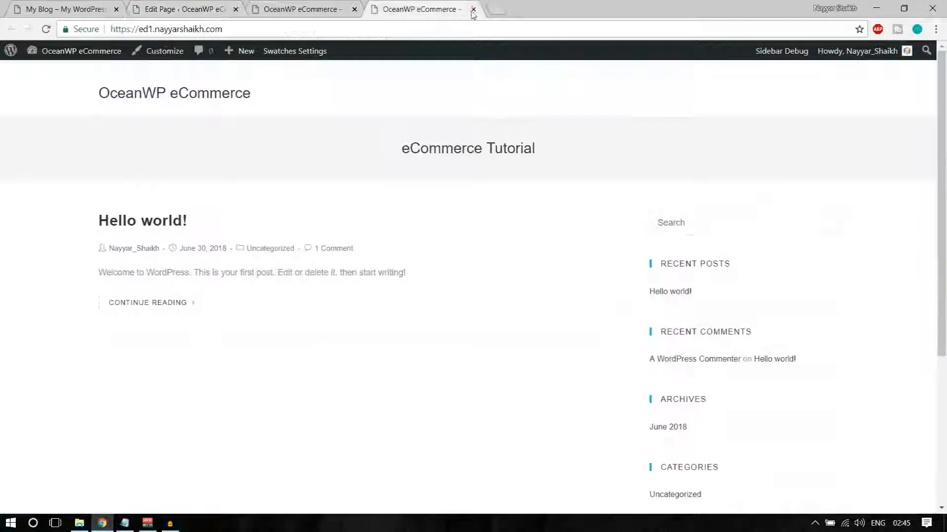
pyautogui.click(354, 9)
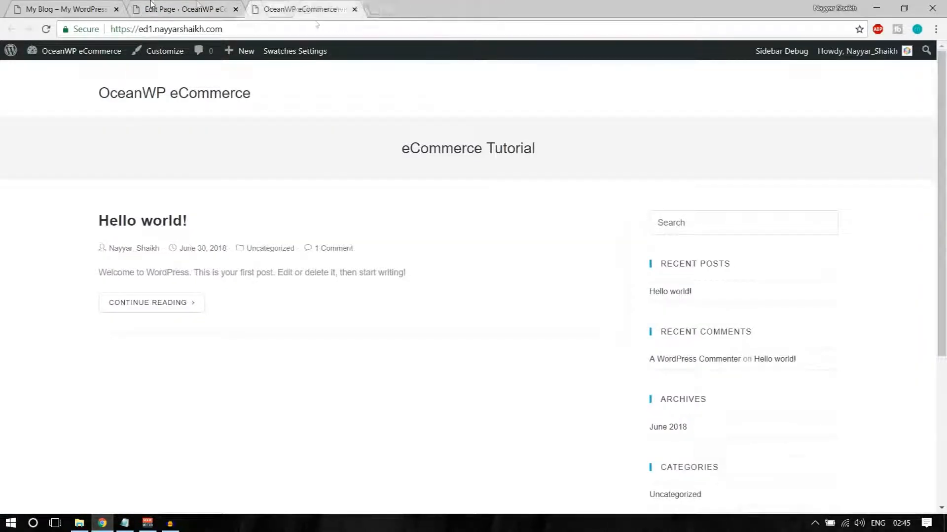
pyautogui.click(182, 9)
pyautogui.rightClick(199, 140)
pyautogui.click(232, 152)
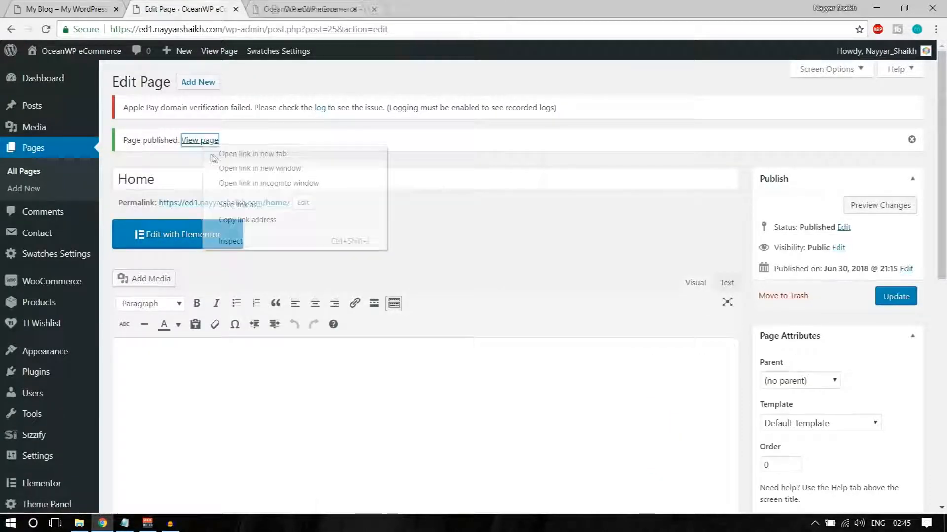
pyautogui.click(301, 4)
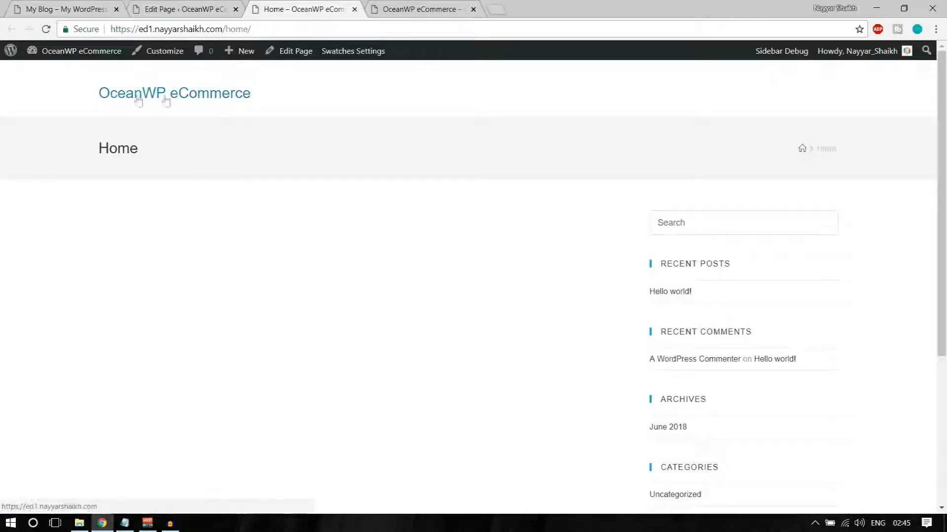
# Compare the live Home page with the reference store banner, then return to the Home page editor
pyautogui.moveTo(93, 150); pyautogui.dragTo(253, 152)
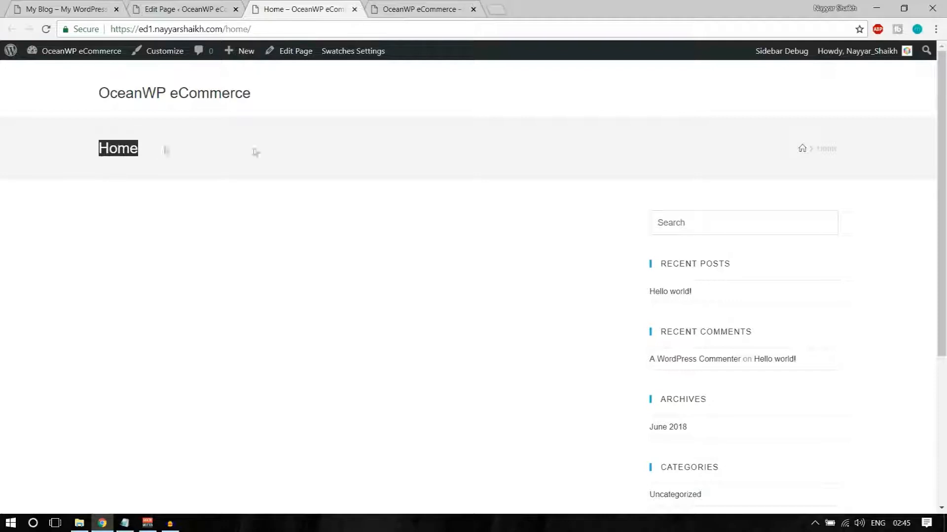
pyautogui.scroll(-5, 738, 226)
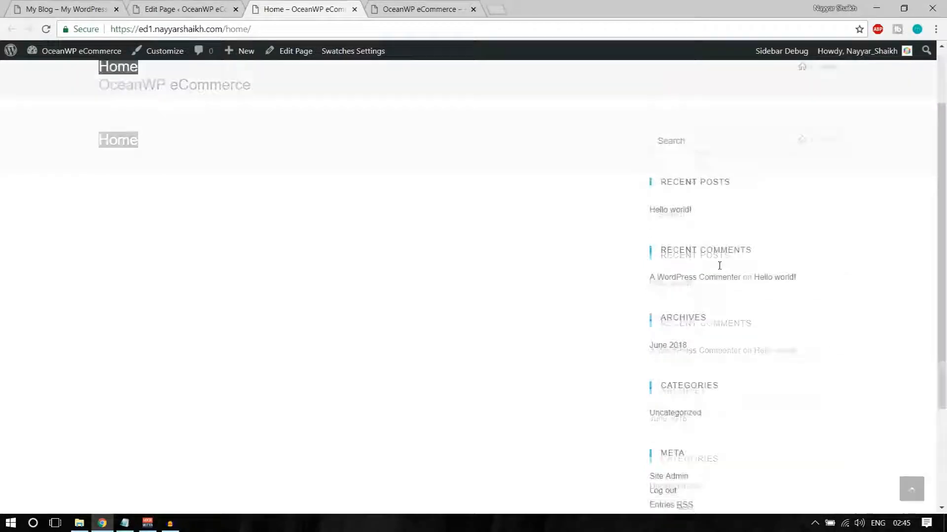
pyautogui.scroll(5, 737, 252)
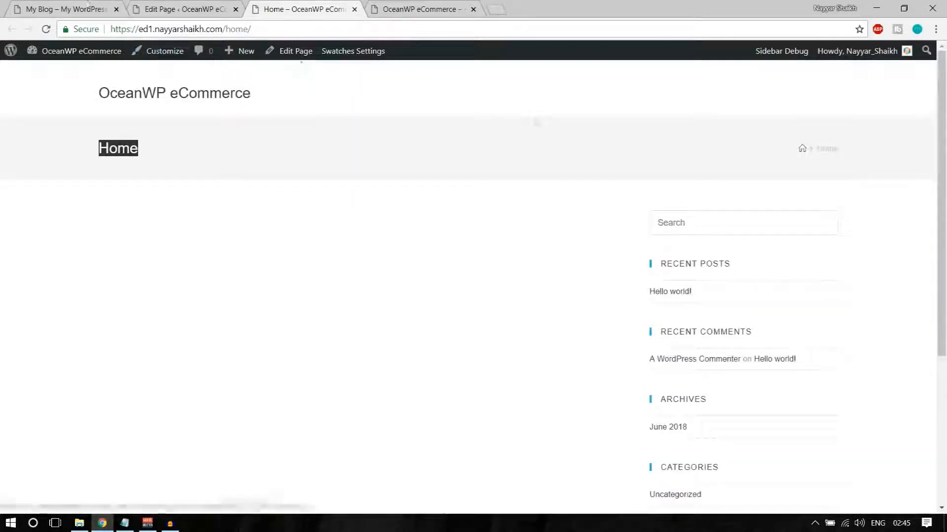
pyautogui.click(89, 6)
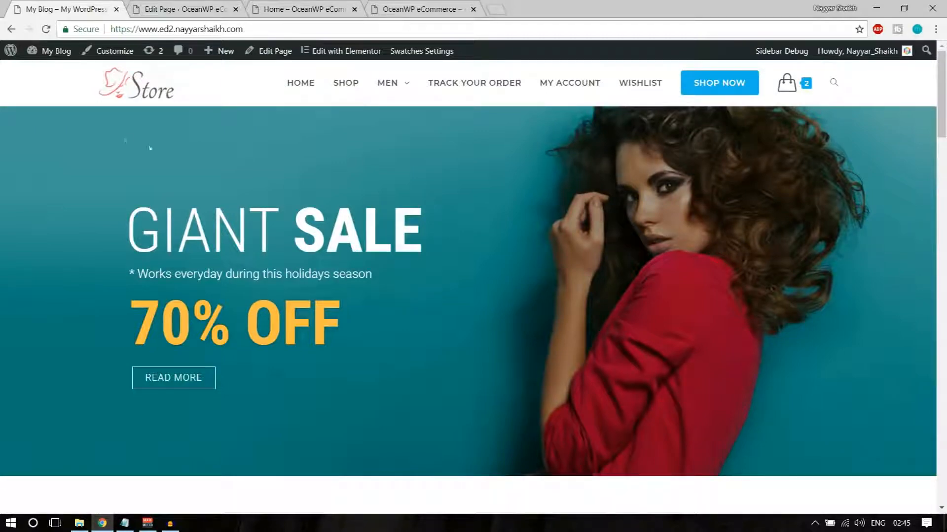
pyautogui.scroll(-10, 741, 250)
pyautogui.scroll(10, 742, 249)
pyautogui.click(191, 8)
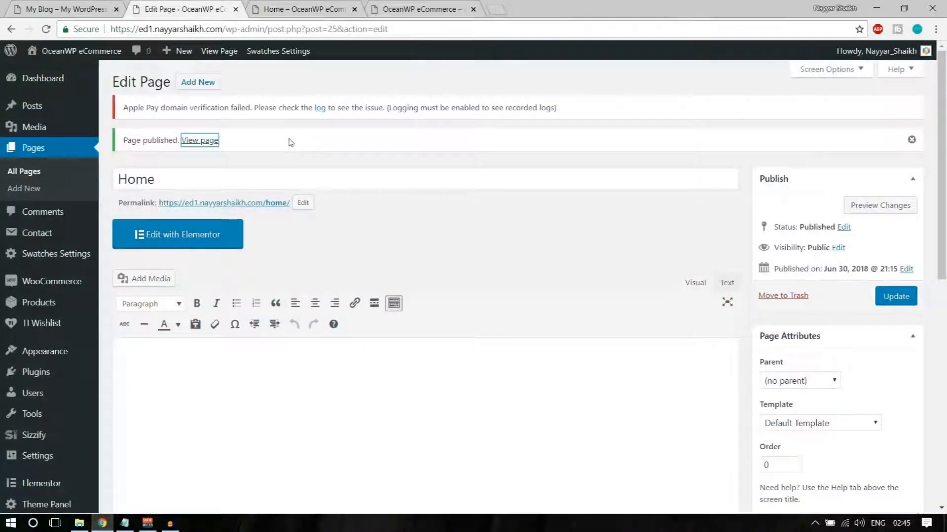
pyautogui.click(291, 8)
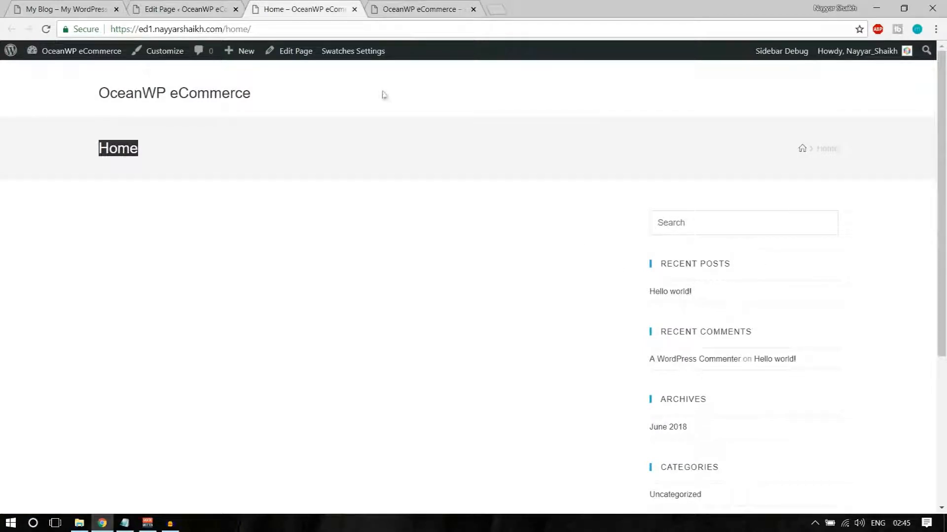
pyautogui.click(182, 9)
# Set the Home page's OceanWP Content Layout to Full Width
pyautogui.scroll(-10, 384, 180)
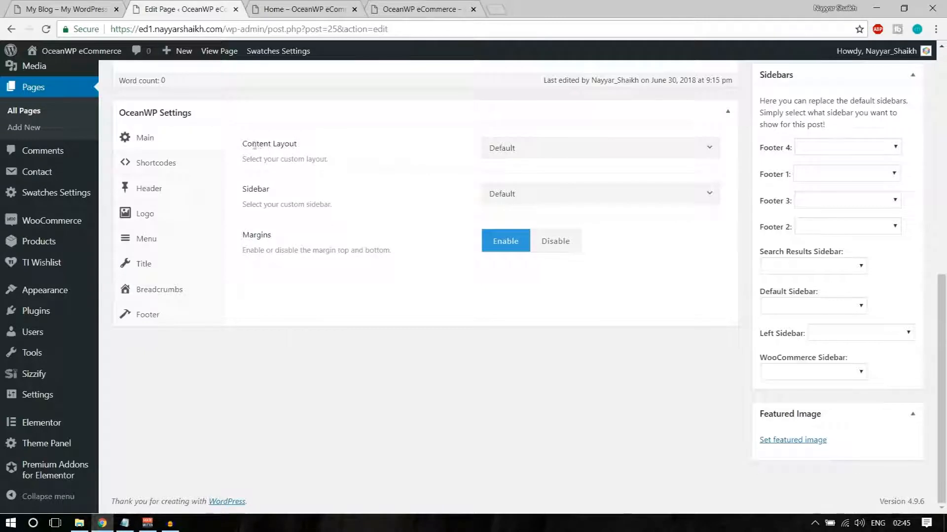
pyautogui.moveTo(248, 145); pyautogui.dragTo(317, 148)
pyautogui.click(311, 149)
pyautogui.click(534, 148)
pyautogui.click(549, 239)
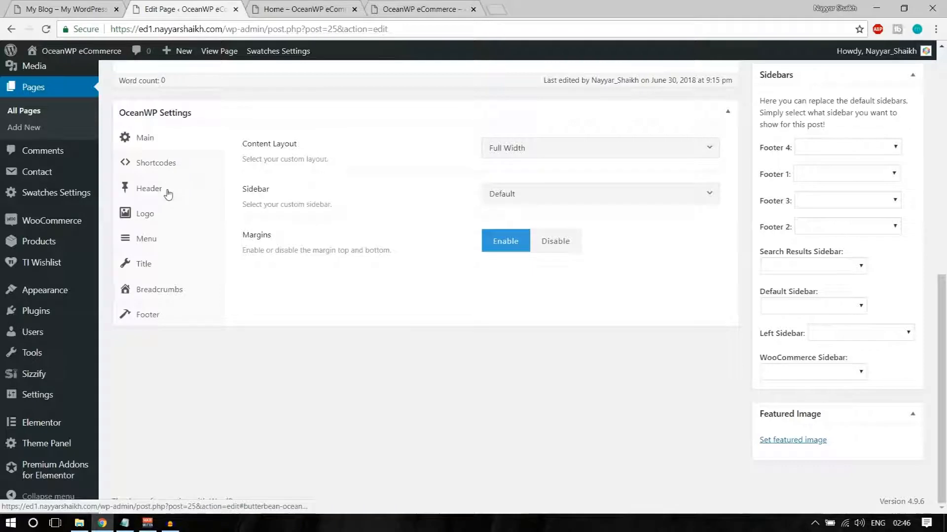
# Disable the page title display, update the page, and reload the live Home page
pyautogui.click(176, 265)
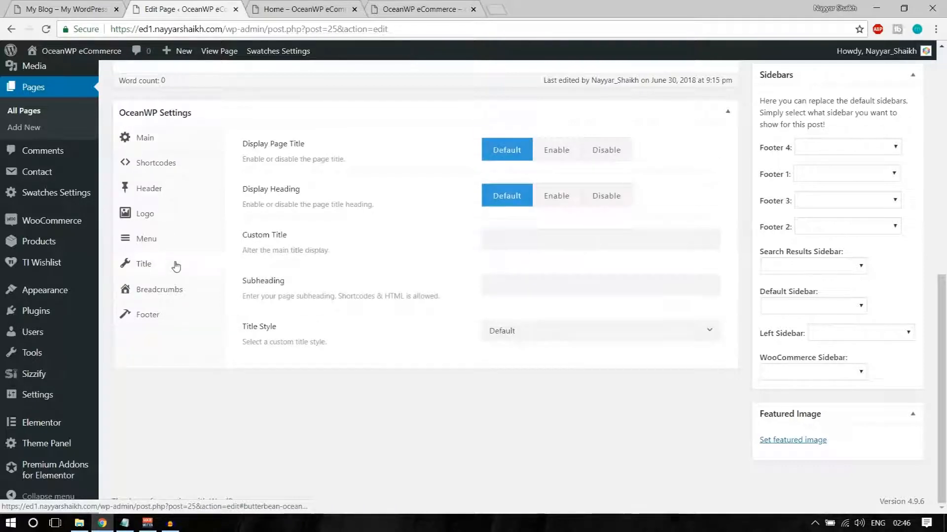
pyautogui.click(630, 156)
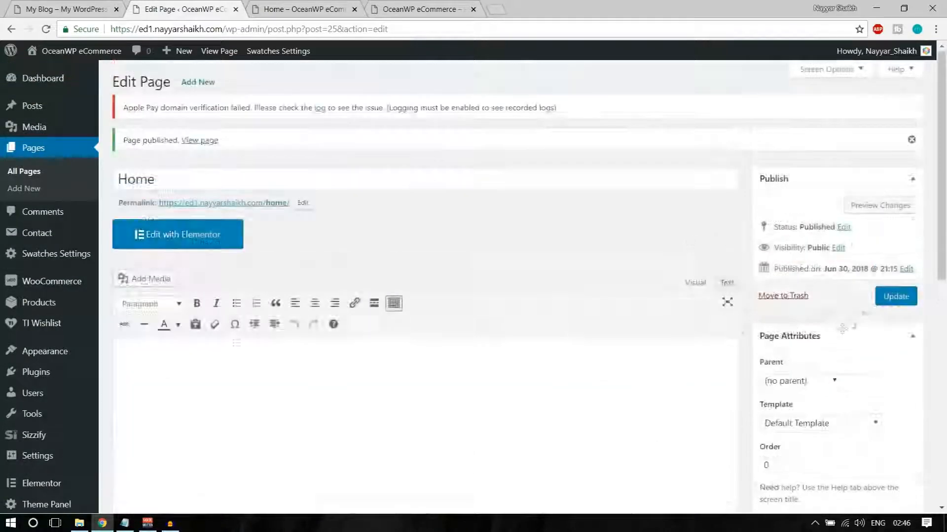
pyautogui.click(896, 296)
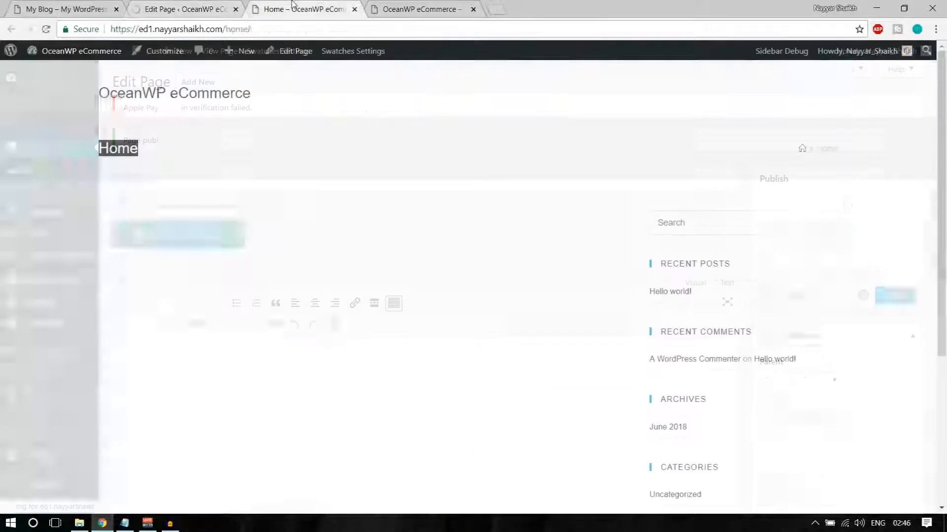
pyautogui.click(46, 28)
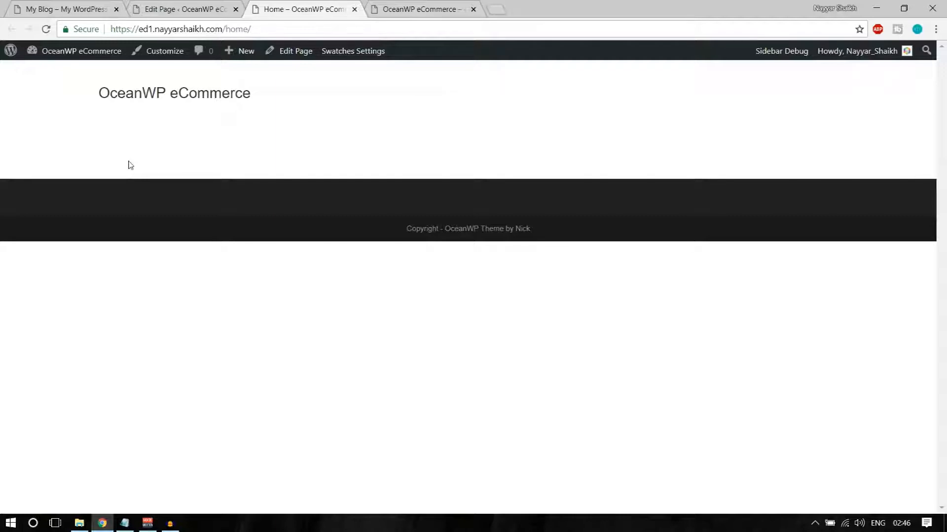
# Inspect the reference banner's GIANT and SALE heading words and its subtitle line
pyautogui.click(74, 6)
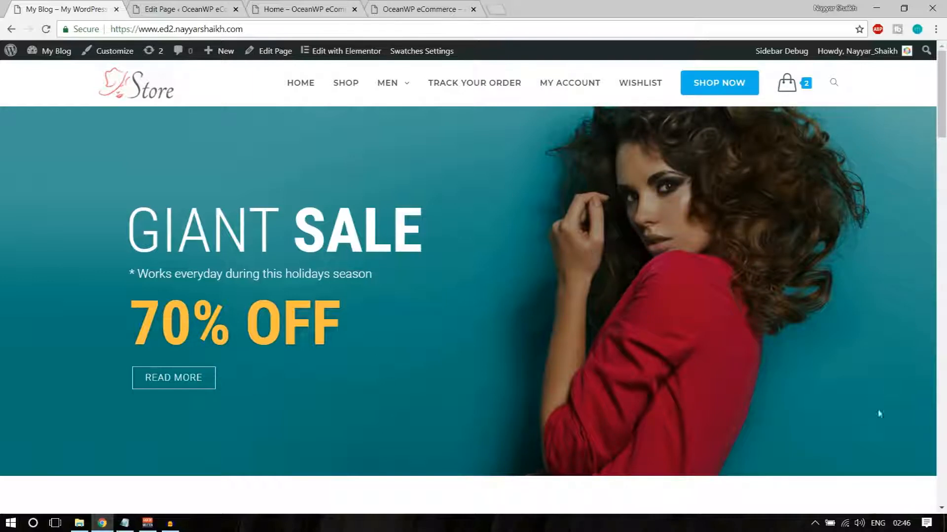
pyautogui.moveTo(129, 227); pyautogui.dragTo(282, 226)
pyautogui.click(292, 226)
pyautogui.moveTo(395, 222); pyautogui.dragTo(296, 218)
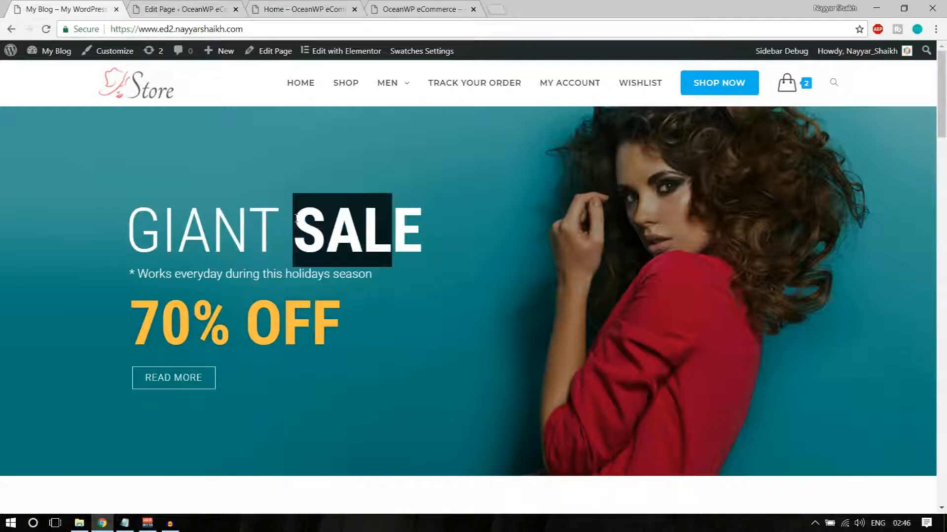
pyautogui.click(296, 220)
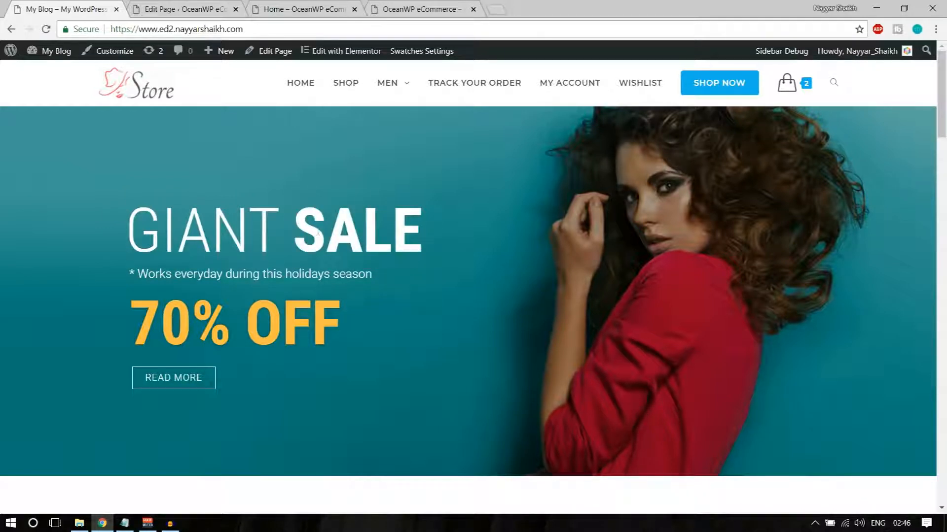
pyautogui.moveTo(130, 275); pyautogui.dragTo(354, 274)
pyautogui.click(287, 323)
# Open the Home page in the Elementor editor
pyautogui.click(312, 7)
pyautogui.click(220, 7)
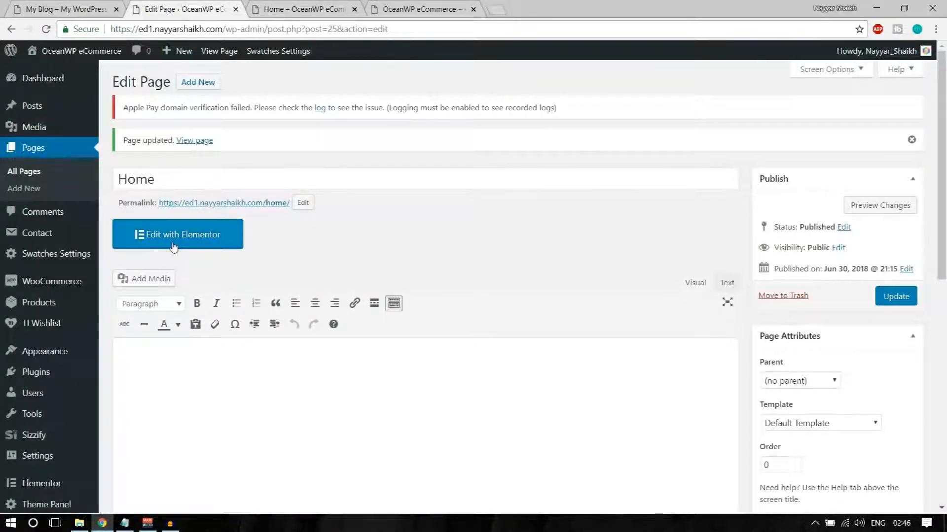
pyautogui.click(174, 246)
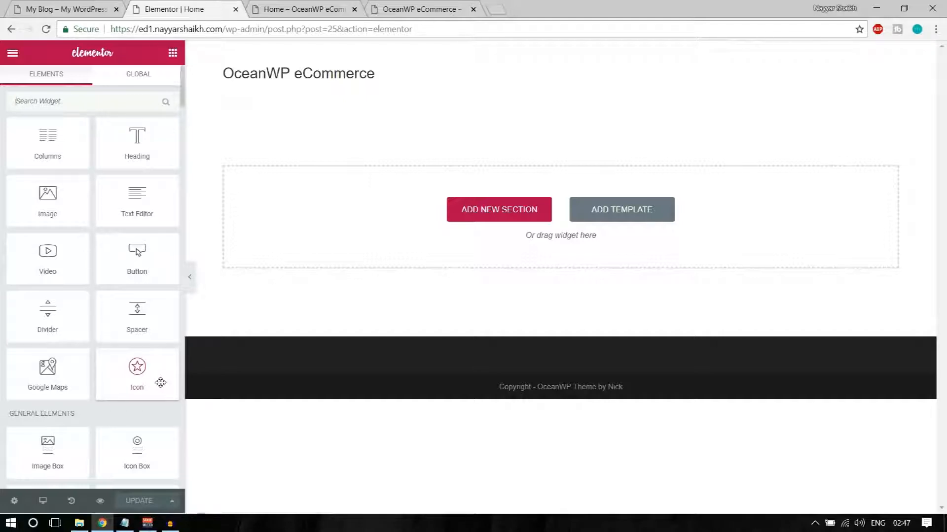
# Study the reference GIANT heading, then drag a Heading widget onto the empty Home page canvas
pyautogui.scroll(-5, 160, 383)
pyautogui.scroll(5, 131, 427)
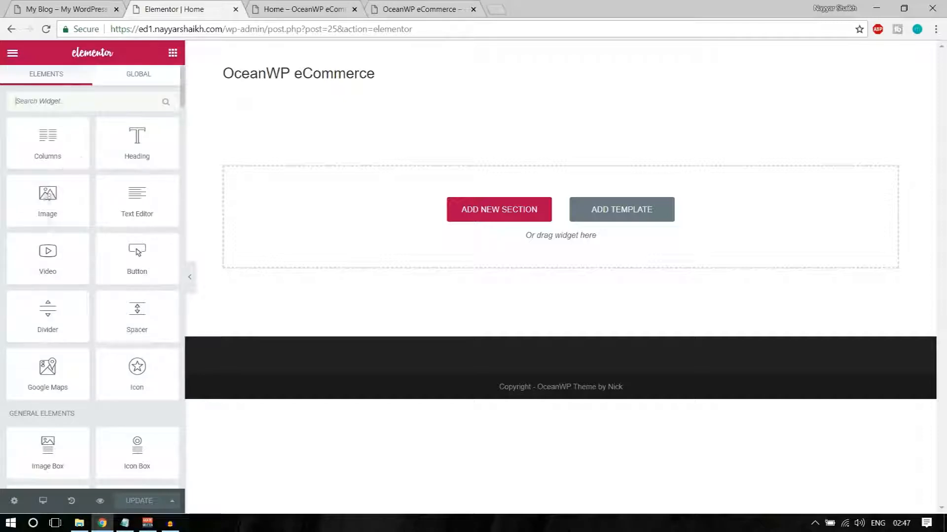
pyautogui.scroll(-2, 110, 343)
pyautogui.scroll(2, 126, 361)
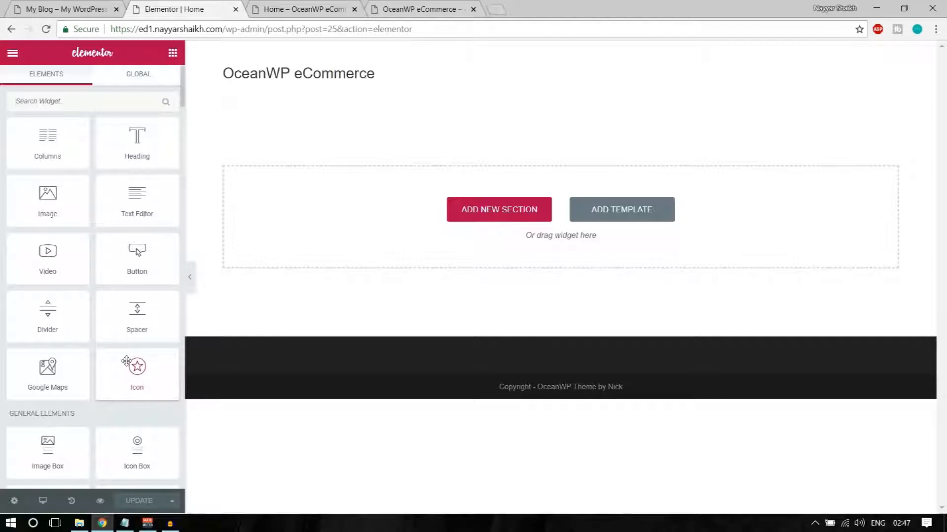
pyautogui.click(47, 4)
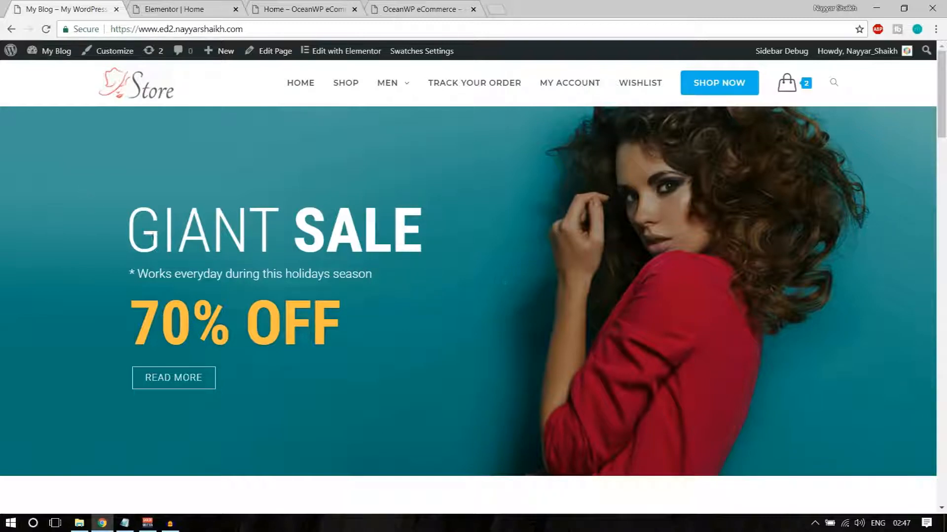
pyautogui.moveTo(130, 232); pyautogui.dragTo(386, 242)
pyautogui.click(239, 245)
pyautogui.moveTo(121, 230); pyautogui.dragTo(281, 236)
pyautogui.click(282, 236)
pyautogui.moveTo(126, 230); pyautogui.dragTo(285, 230)
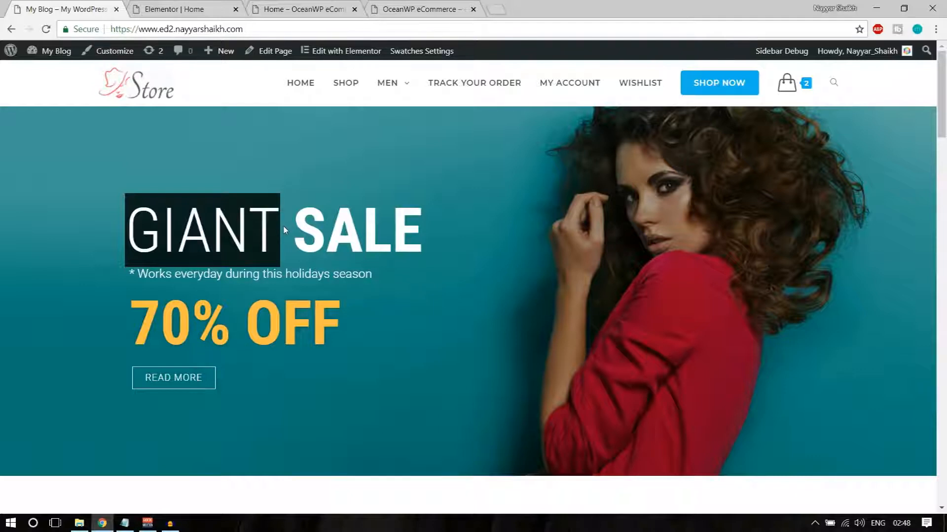
pyautogui.click(200, 8)
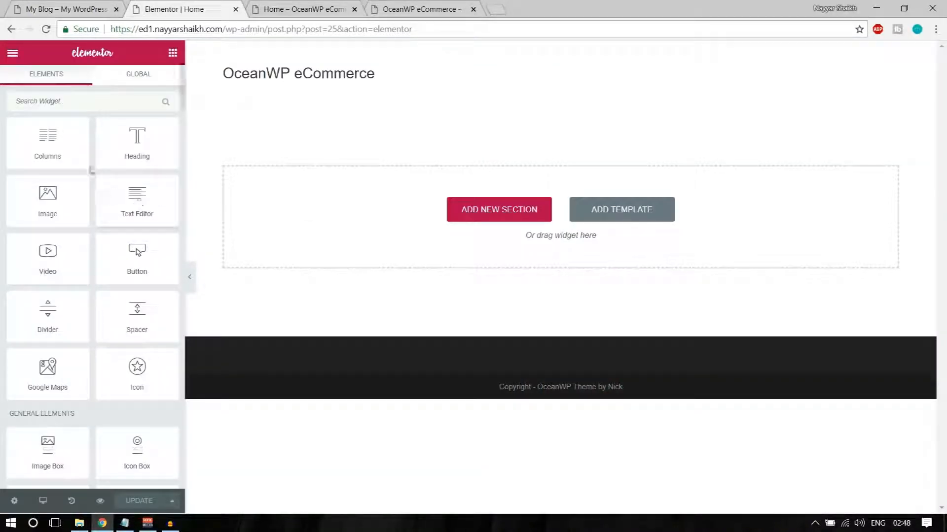
pyautogui.moveTo(124, 143); pyautogui.dragTo(393, 227)
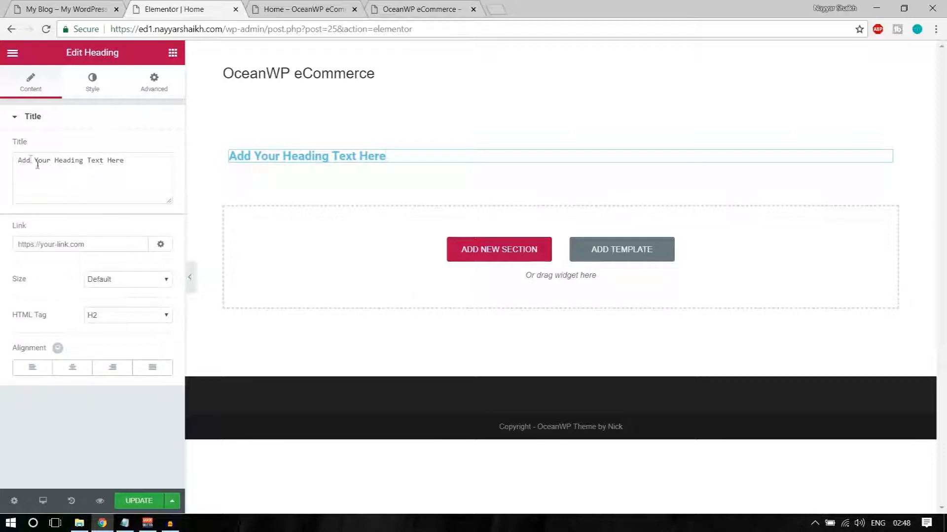
# Replace the heading's placeholder title with 'GIANT'
pyautogui.moveTo(15, 158); pyautogui.dragTo(124, 169)
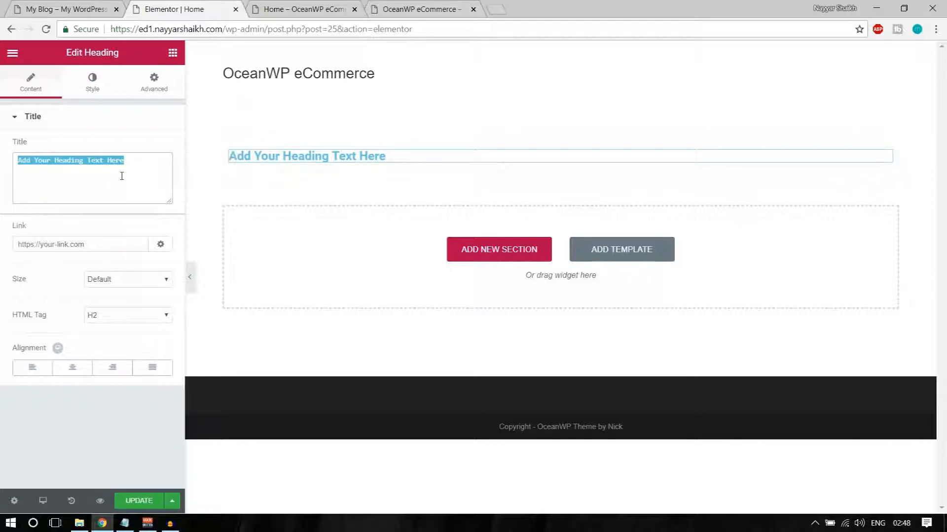
pyautogui.write('Text')
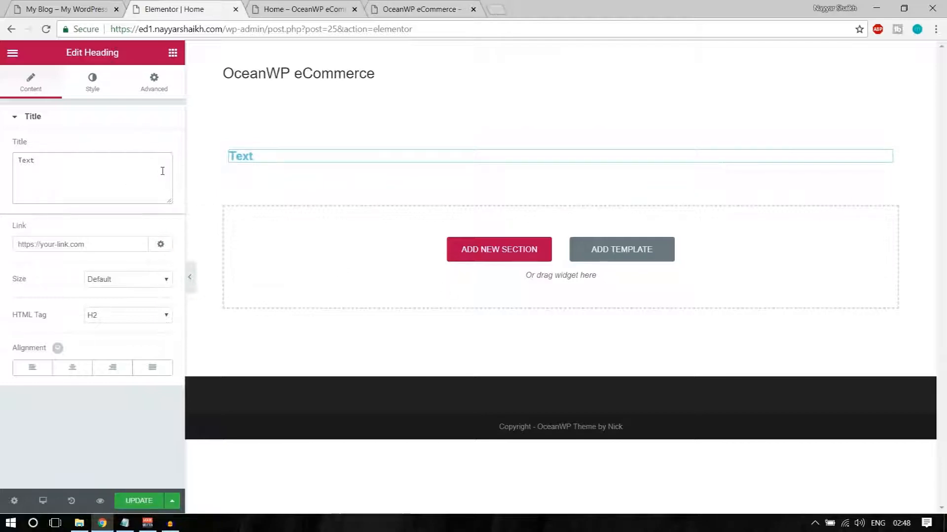
pyautogui.write('GIANT')
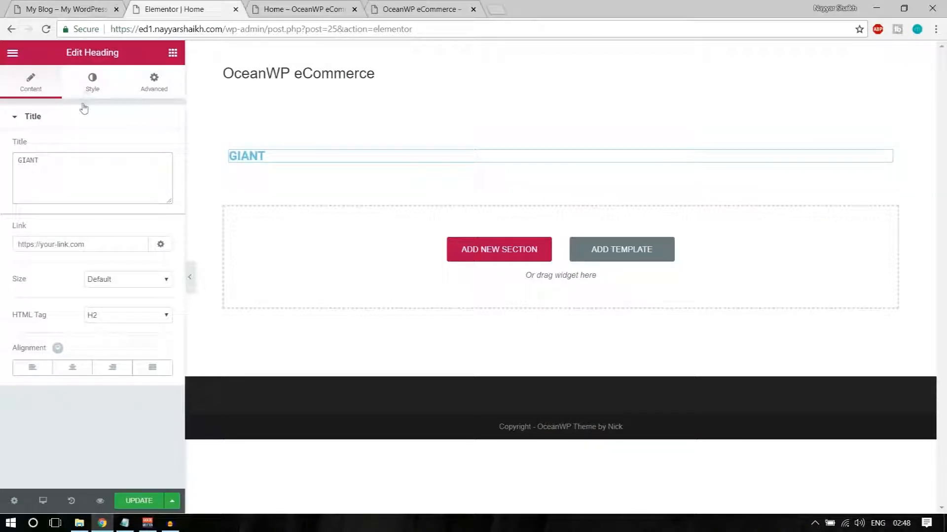
# Set the GIANT heading's text colour to white, checking it against the reference store page
pyautogui.click(89, 83)
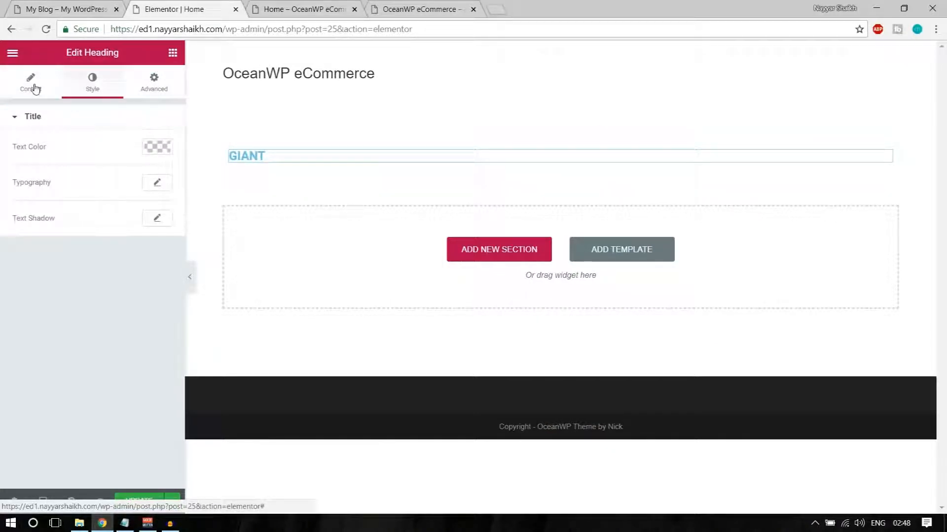
pyautogui.click(156, 146)
pyautogui.click(123, 296)
pyautogui.click(31, 6)
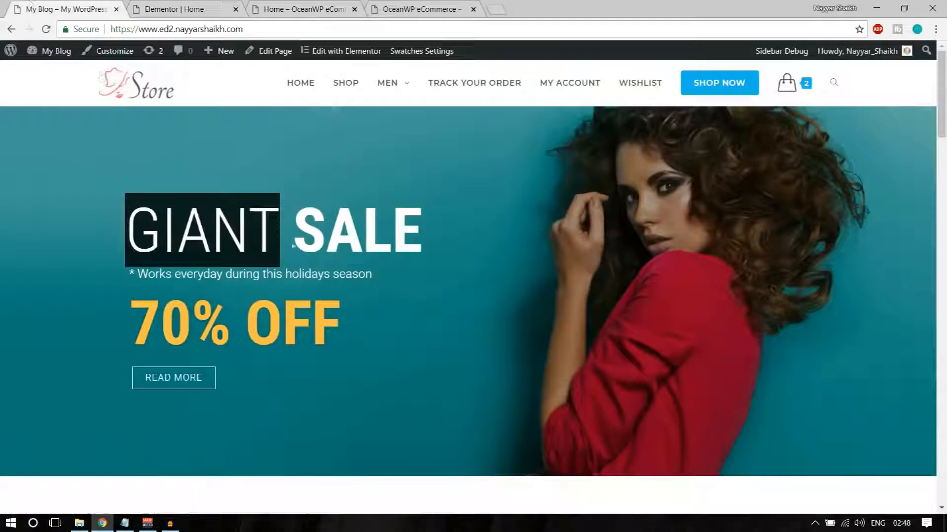
pyautogui.click(211, 5)
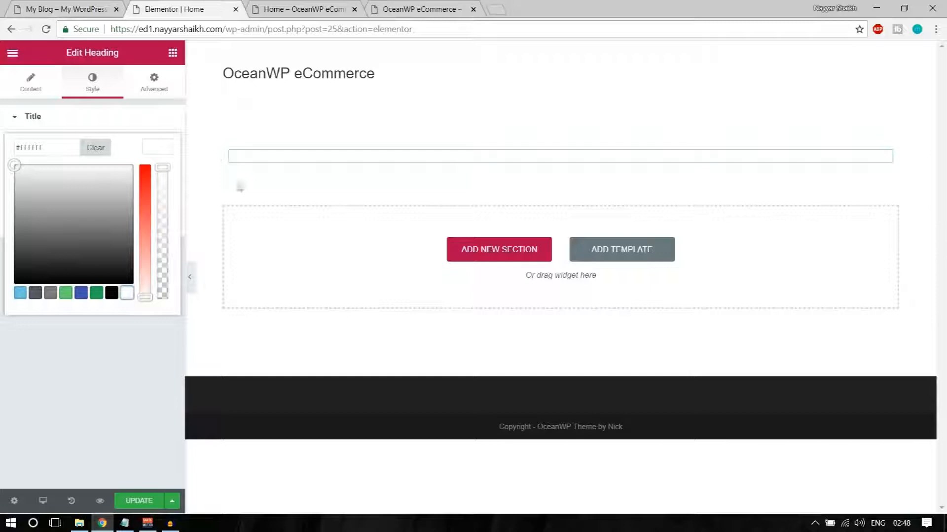
pyautogui.click(159, 142)
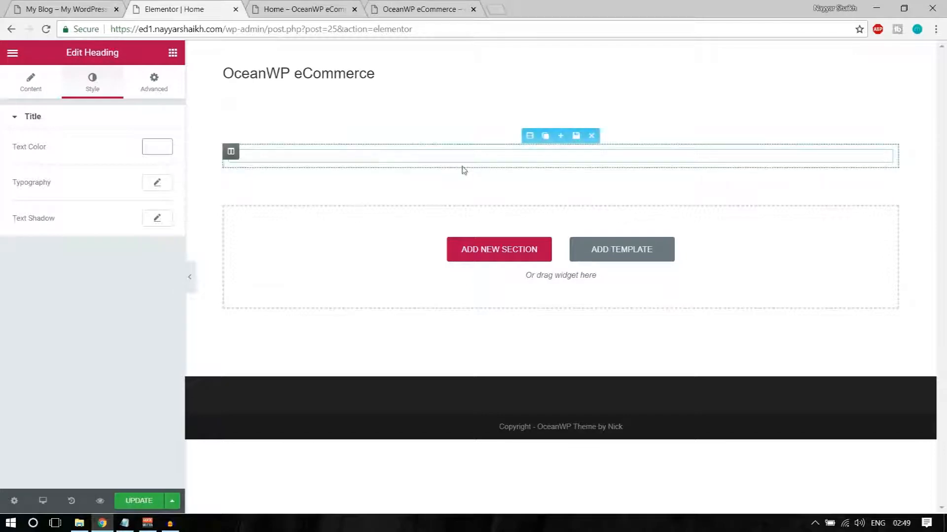
pyautogui.click(87, 9)
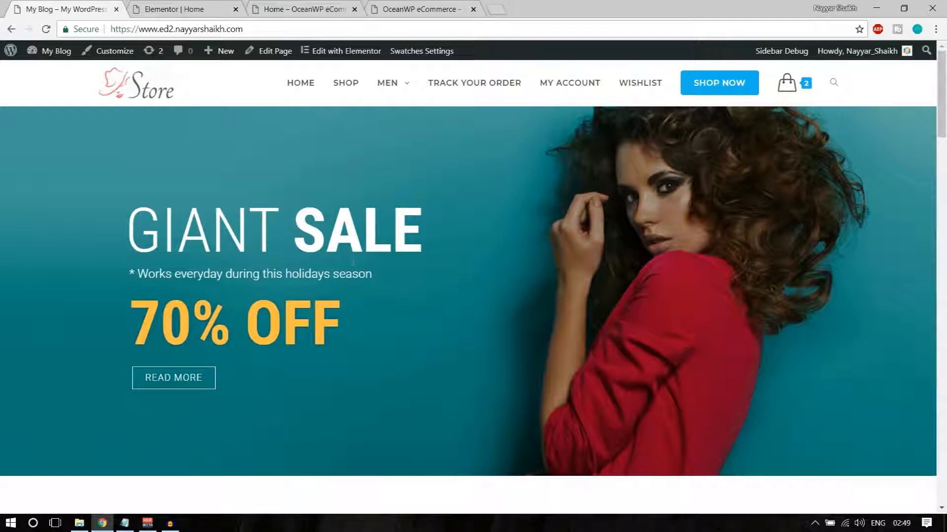
pyautogui.hotkey('ctrl', 'Tab')
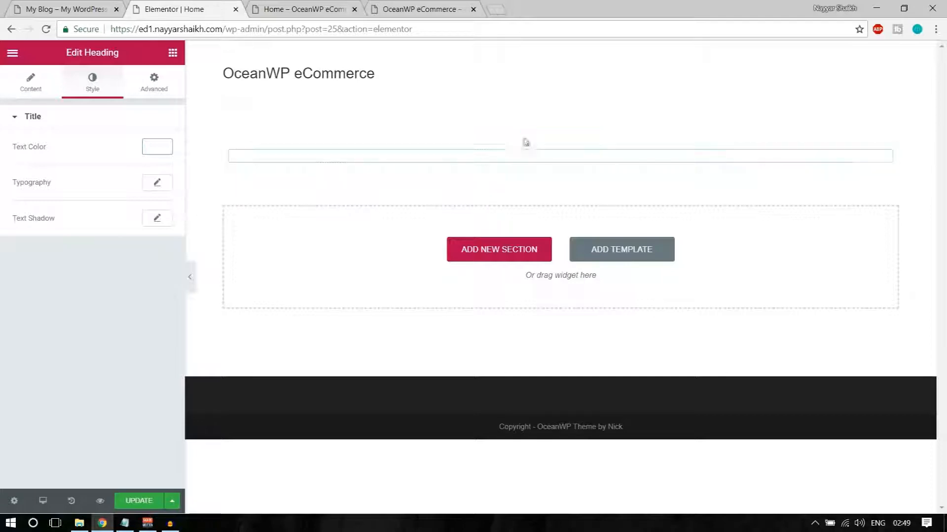
pyautogui.moveTo(530, 137)
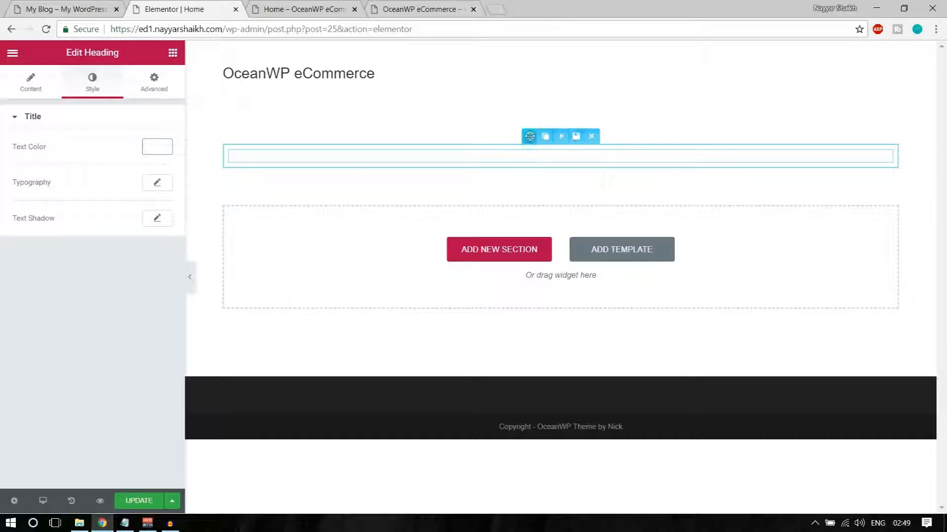
# Upload 1.jpg and insert it as the heading section's classic background image, then view the store page
pyautogui.click(529, 136)
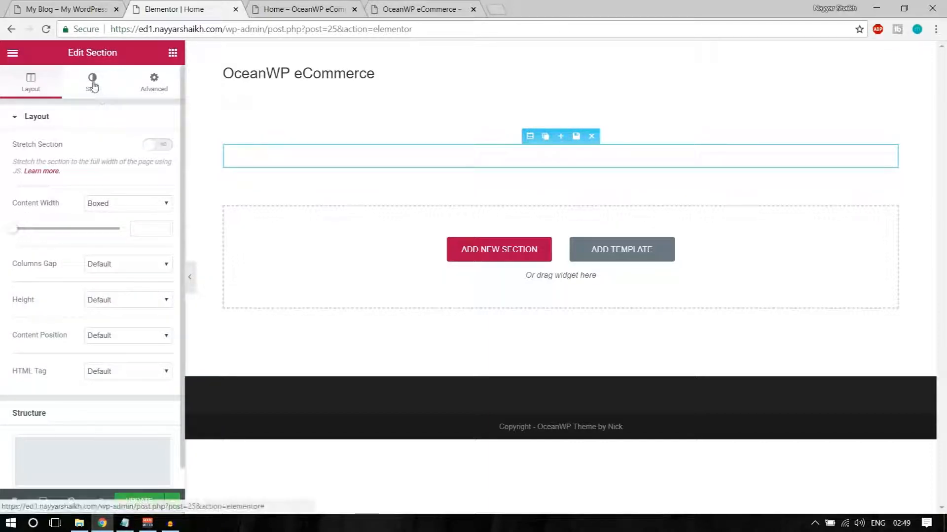
pyautogui.click(93, 86)
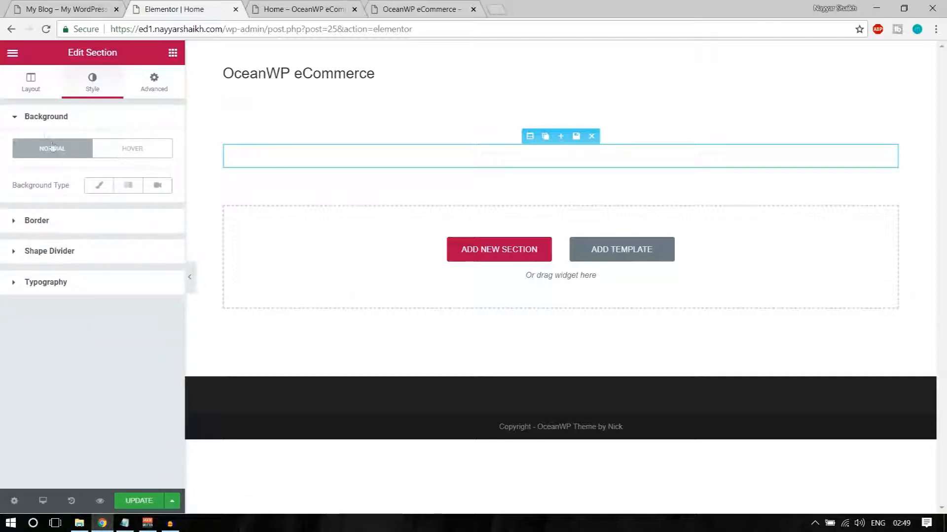
pyautogui.click(100, 191)
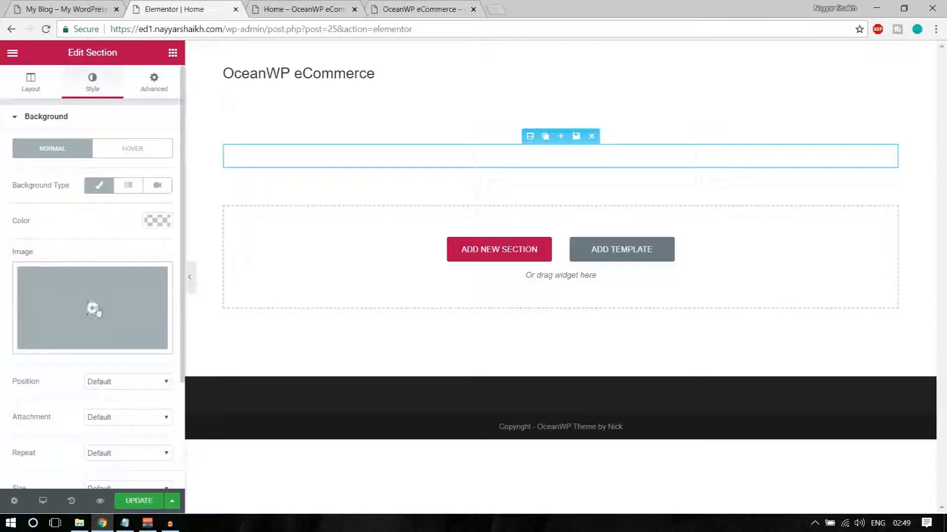
pyautogui.click(94, 309)
pyautogui.click(62, 103)
pyautogui.click(487, 279)
pyautogui.click(140, 106)
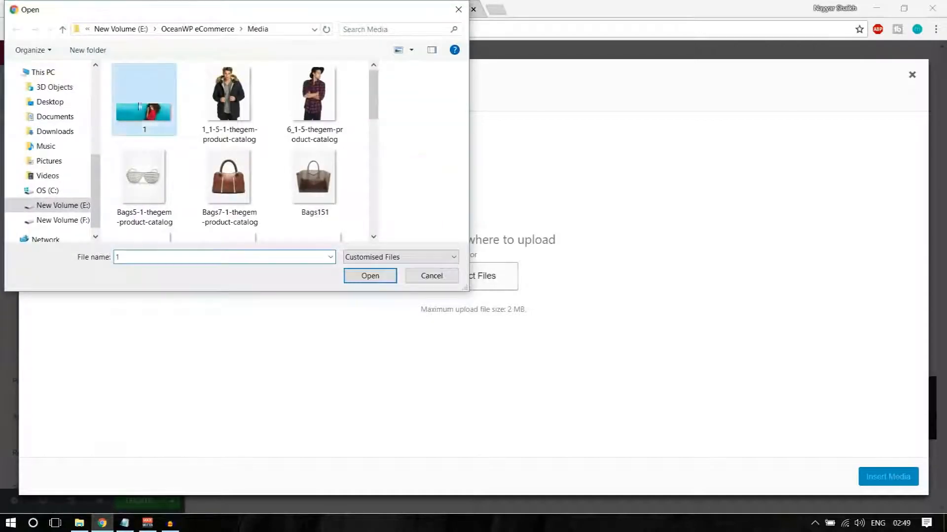
pyautogui.click(364, 277)
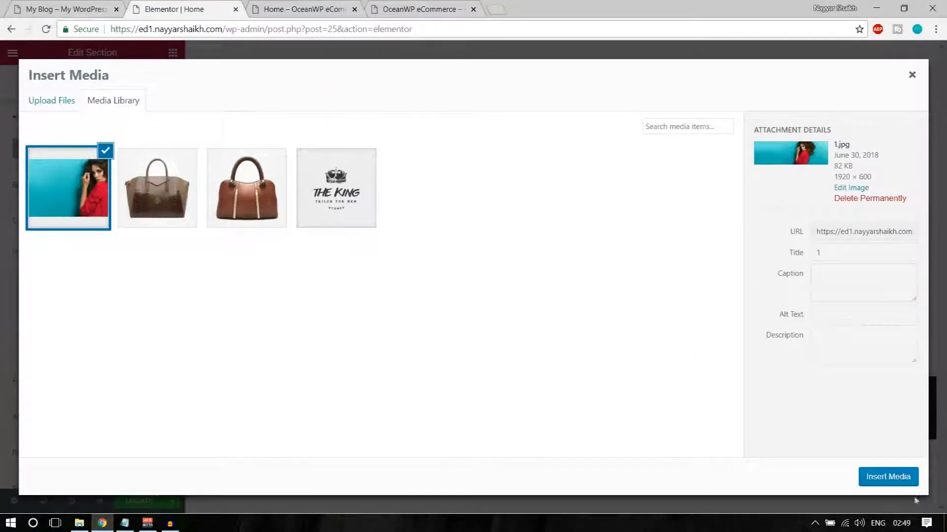
pyautogui.click(888, 475)
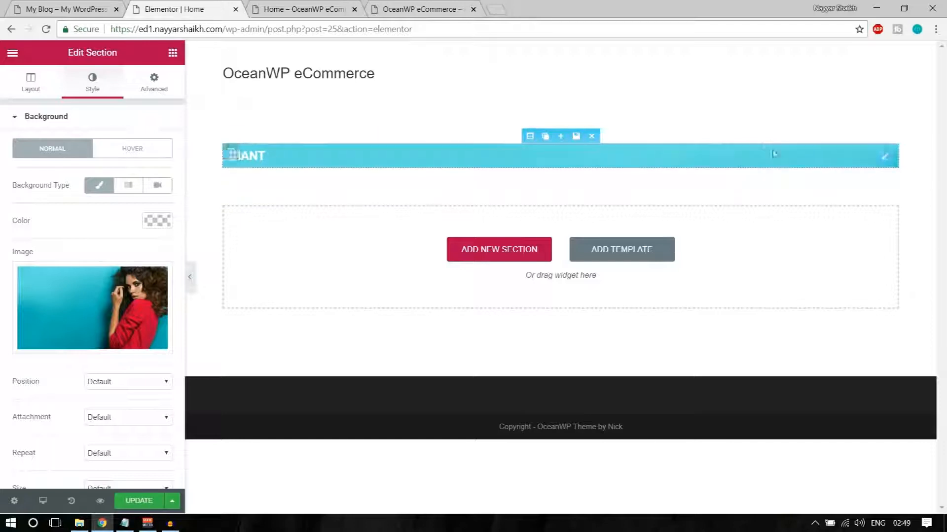
pyautogui.hotkey('ctrl', '1')
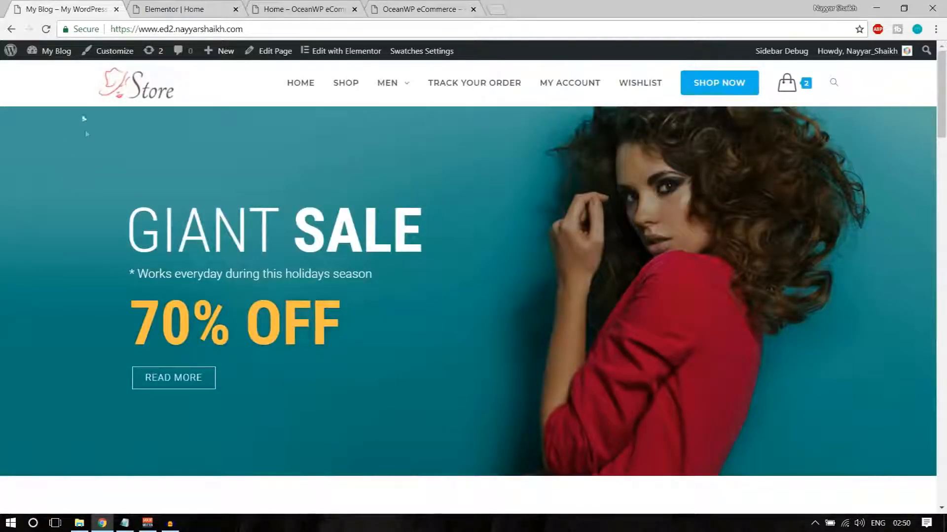
# Scroll through the live store page and go back to the Elementor Home editor
pyautogui.scroll(-8, 119, 242)
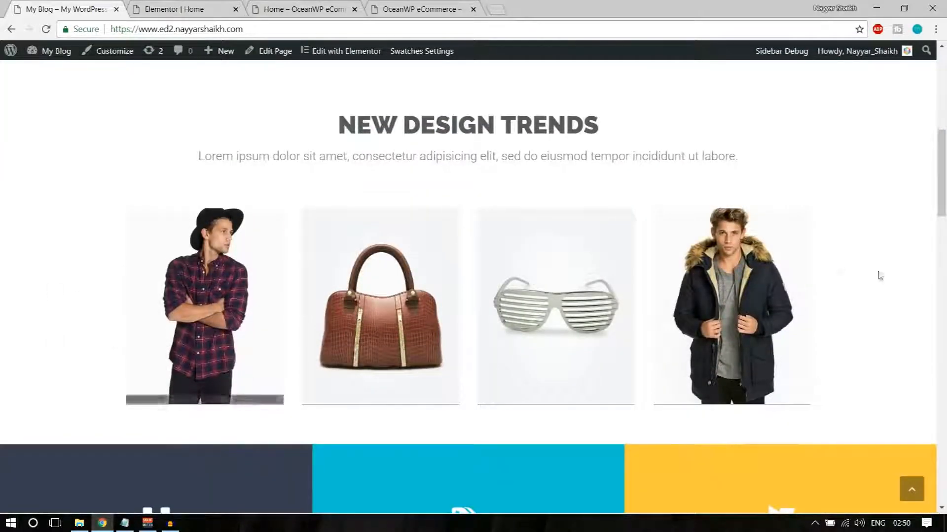
pyautogui.scroll(8, 44, 286)
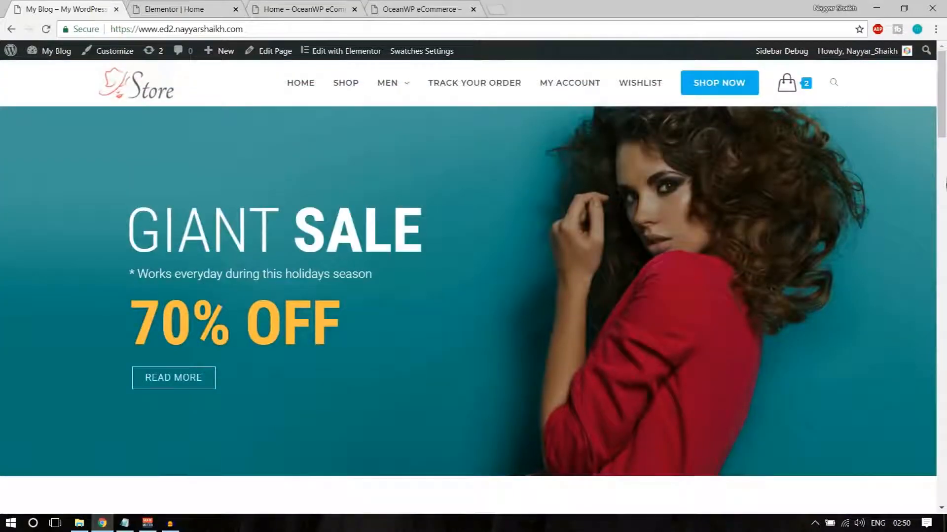
pyautogui.click(216, 5)
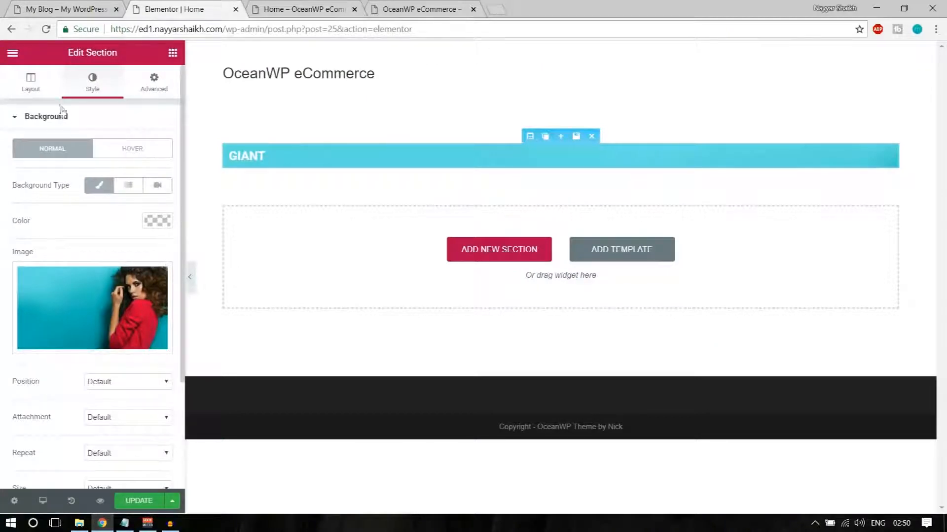
# Turn on Stretch Section so the banner section spans the full page width
pyautogui.click(36, 96)
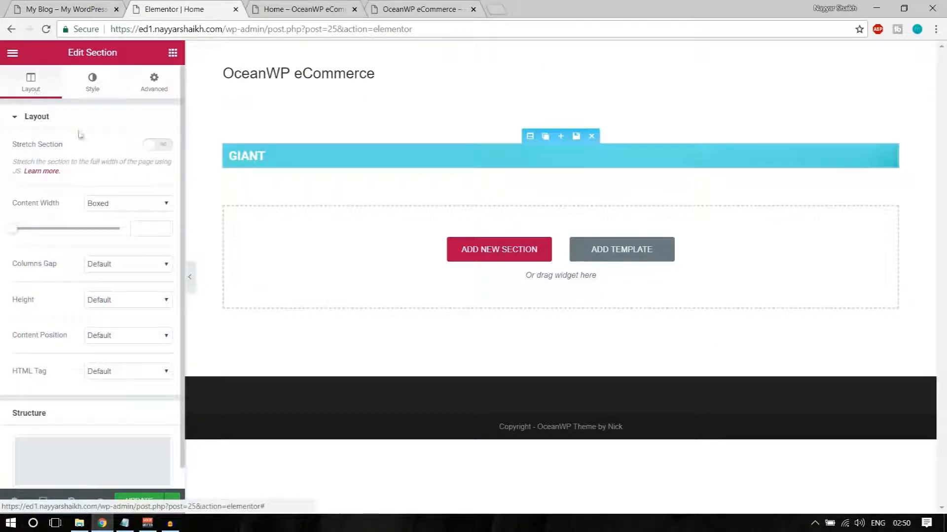
pyautogui.moveTo(66, 147); pyautogui.dragTo(2, 148)
pyautogui.click(2, 148)
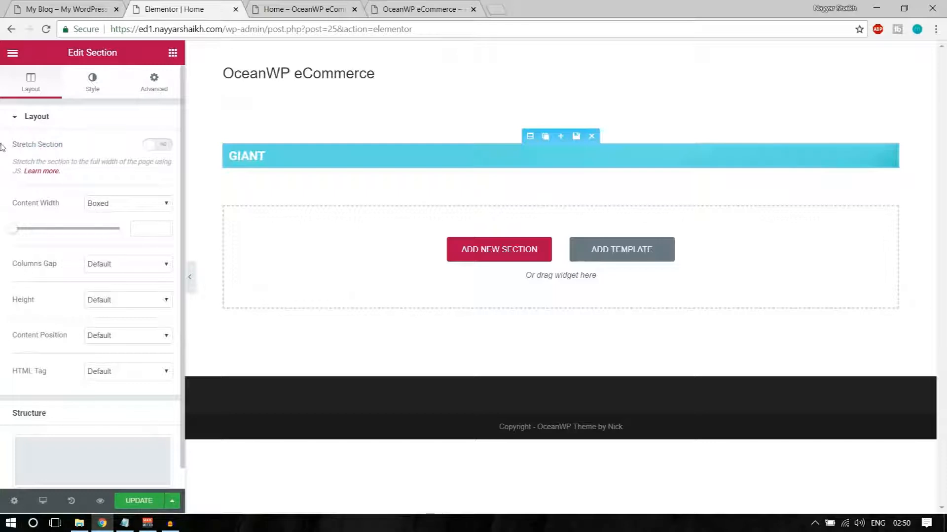
pyautogui.click(159, 144)
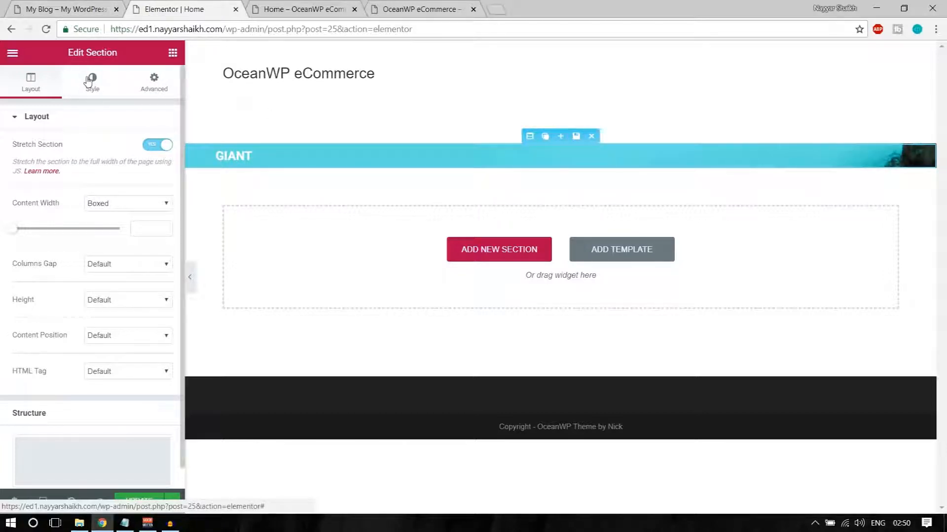
pyautogui.click(105, 88)
pyautogui.click(53, 81)
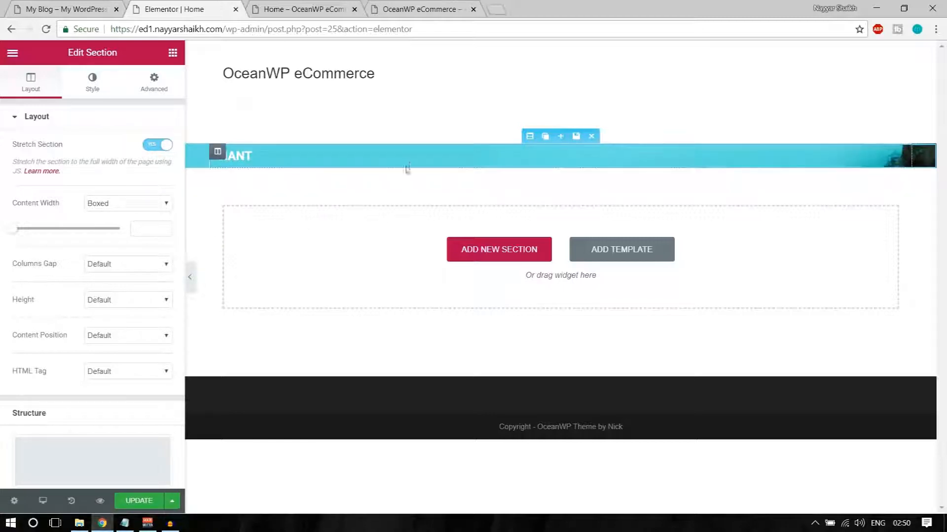
pyautogui.click(94, 9)
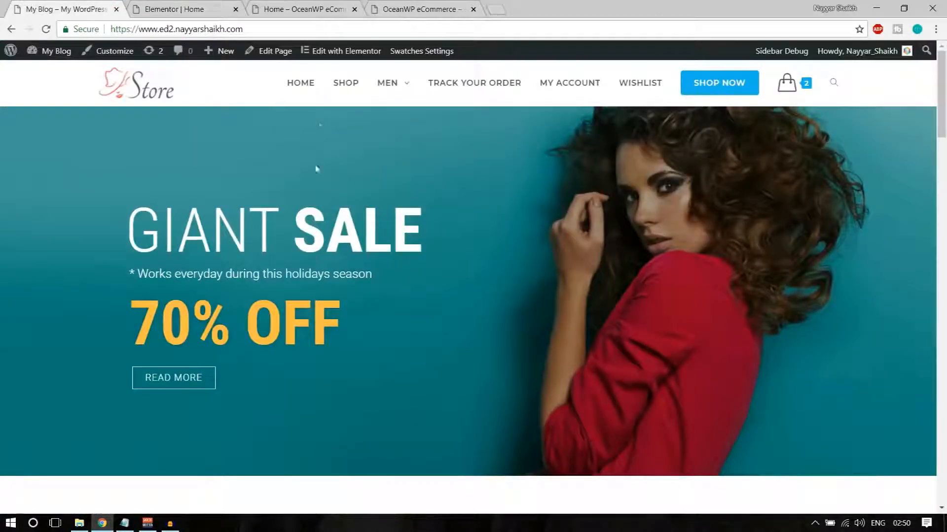
pyautogui.click(229, 5)
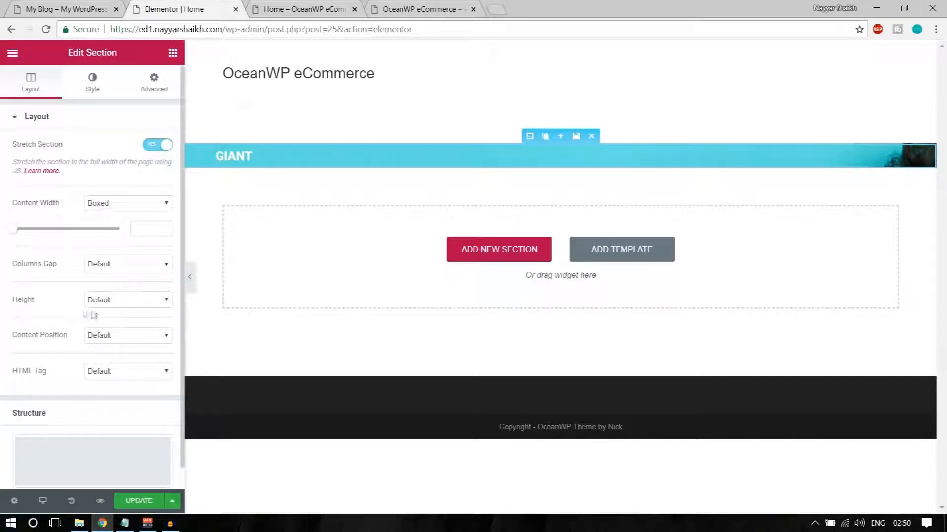
# Set the section height to Min Height 600 px, then compare with the live store banner
pyautogui.moveTo(13, 301)
pyautogui.mouseDown()
pyautogui.moveTo(35, 303)
pyautogui.moveTo(26, 302)
pyautogui.mouseUp()
pyautogui.click(97, 304)
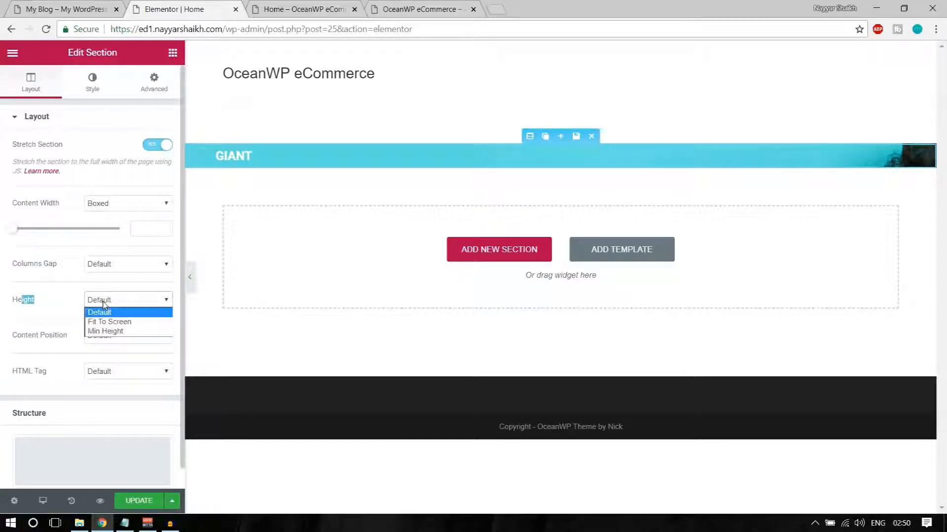
pyautogui.click(113, 332)
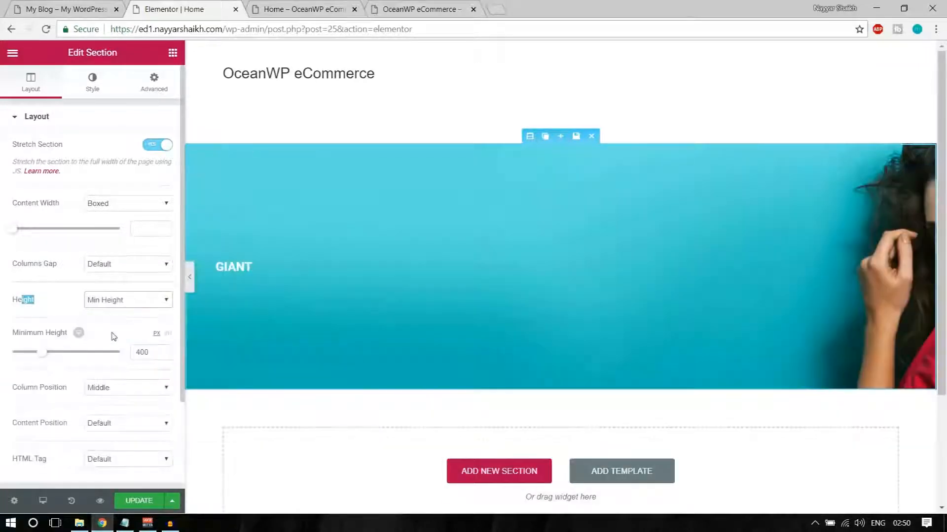
pyautogui.doubleClick(145, 352)
pyautogui.write('600')
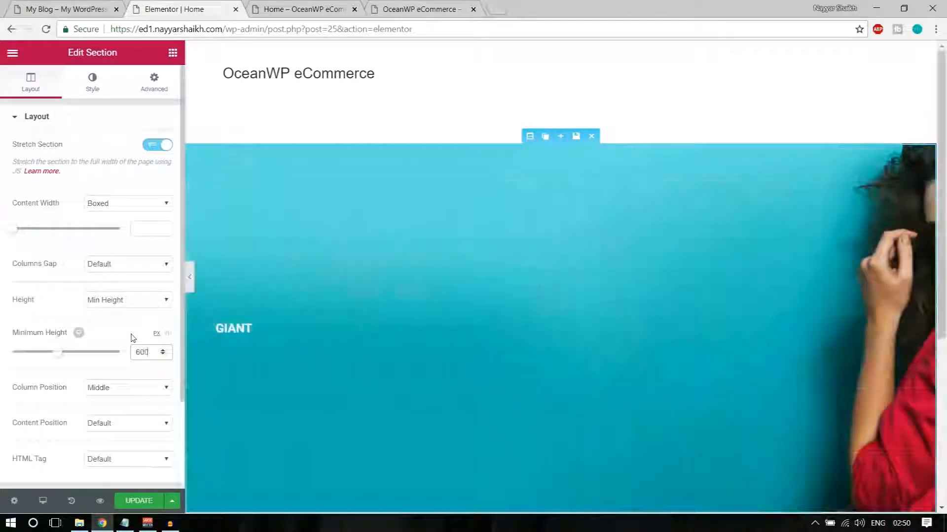
pyautogui.scroll(-5, 447, 332)
pyautogui.scroll(4, 539, 296)
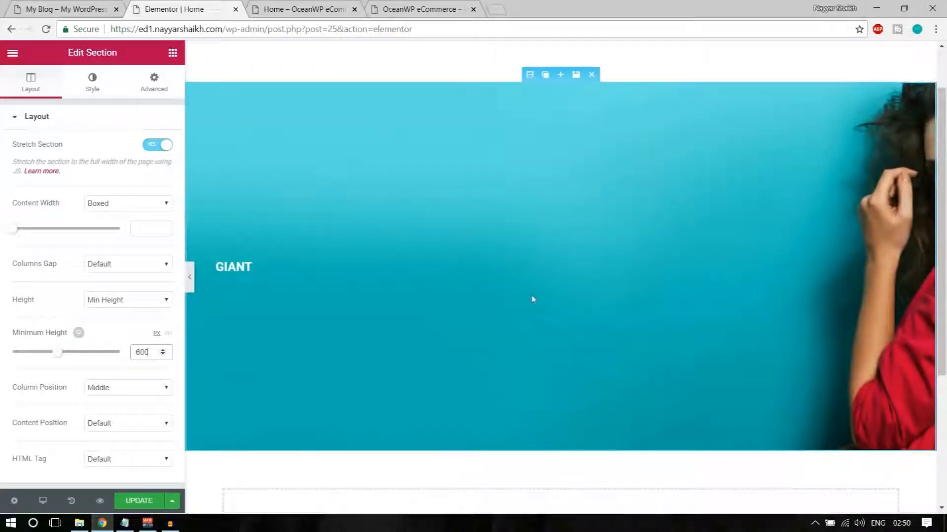
pyautogui.scroll(-2, 118, 376)
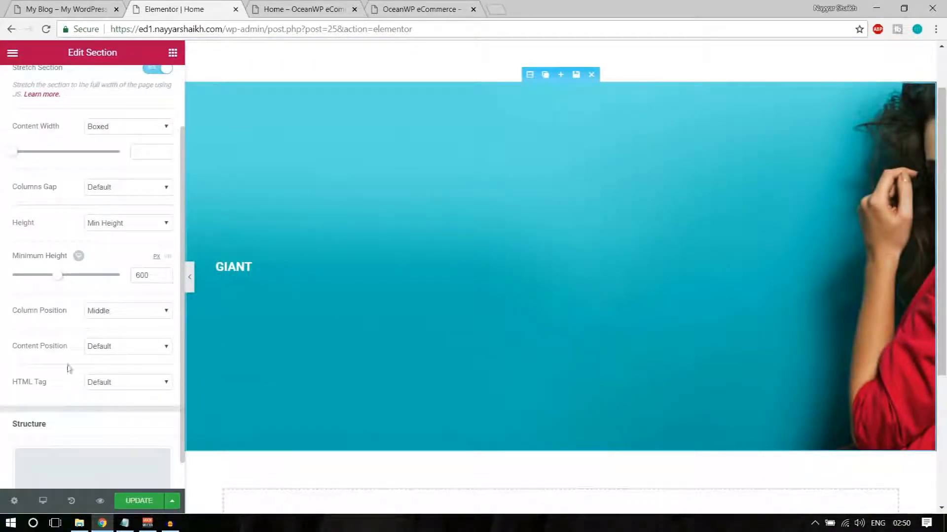
pyautogui.click(91, 351)
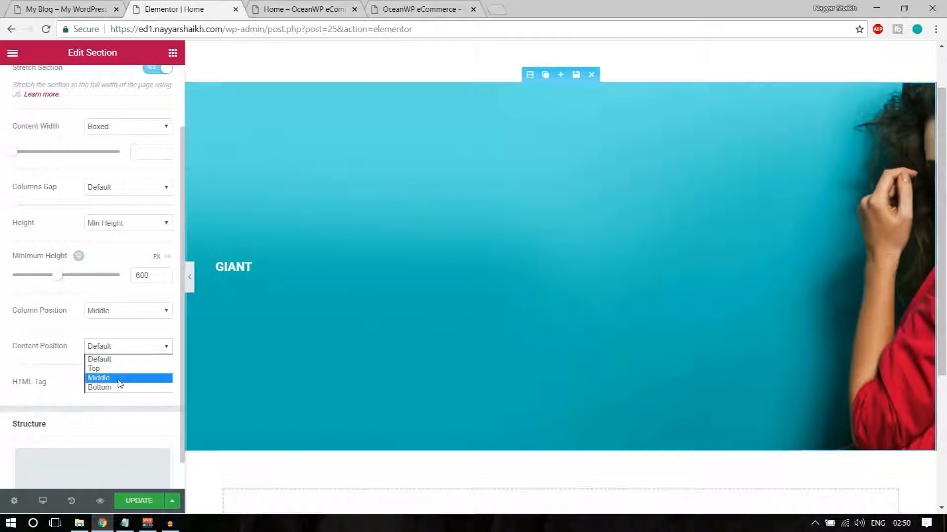
pyautogui.click(63, 353)
pyautogui.scroll(2, 142, 389)
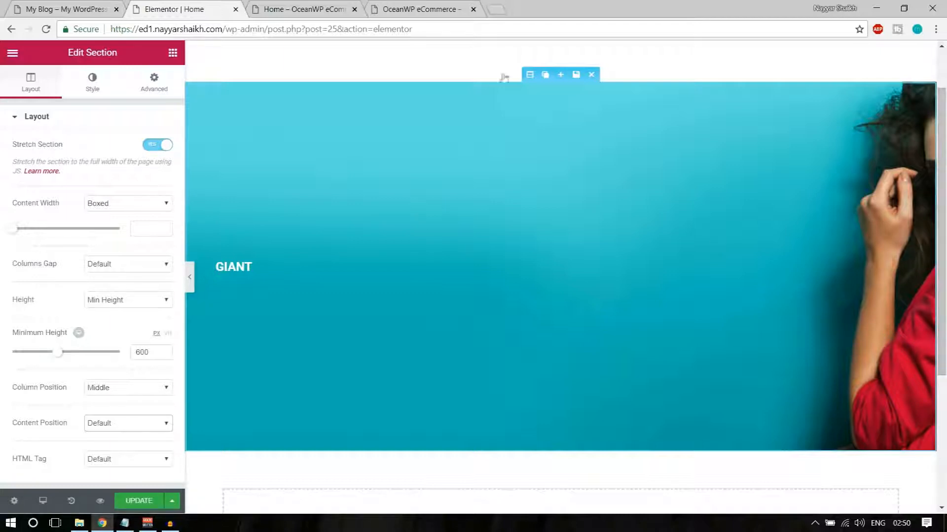
pyautogui.click(64, 9)
pyautogui.hotkey('ctrl', 'Tab')
pyautogui.hotkey('ctrl', 'shift', 'Tab')
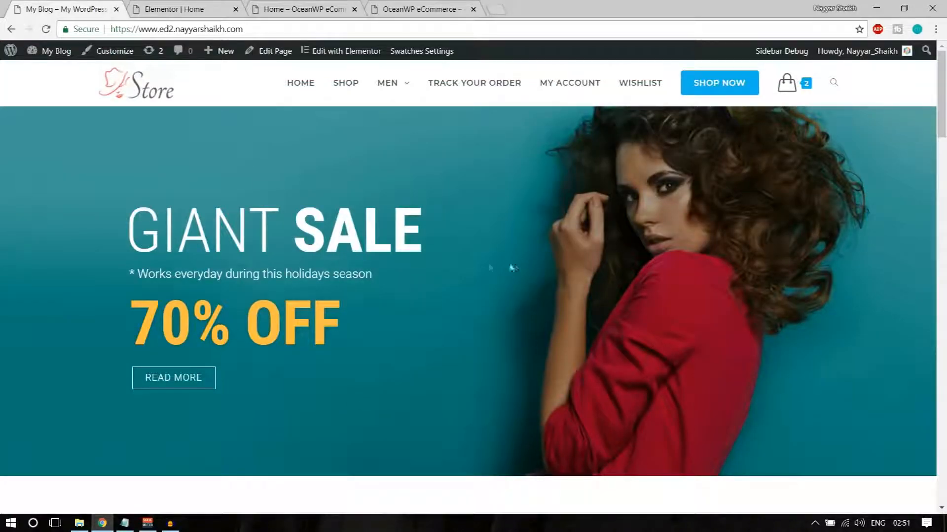
# Set the section's background image position to Center Center
pyautogui.hotkey('ctrl', 'Tab')
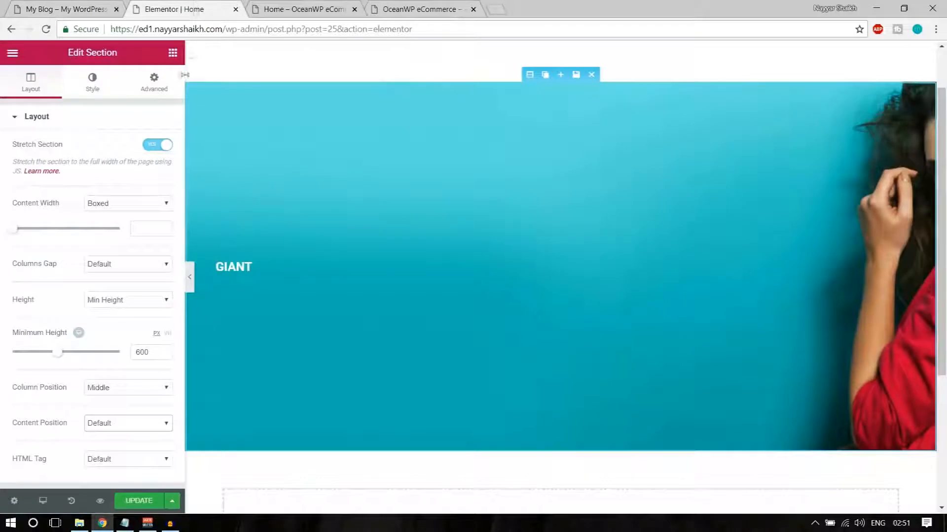
pyautogui.click(91, 90)
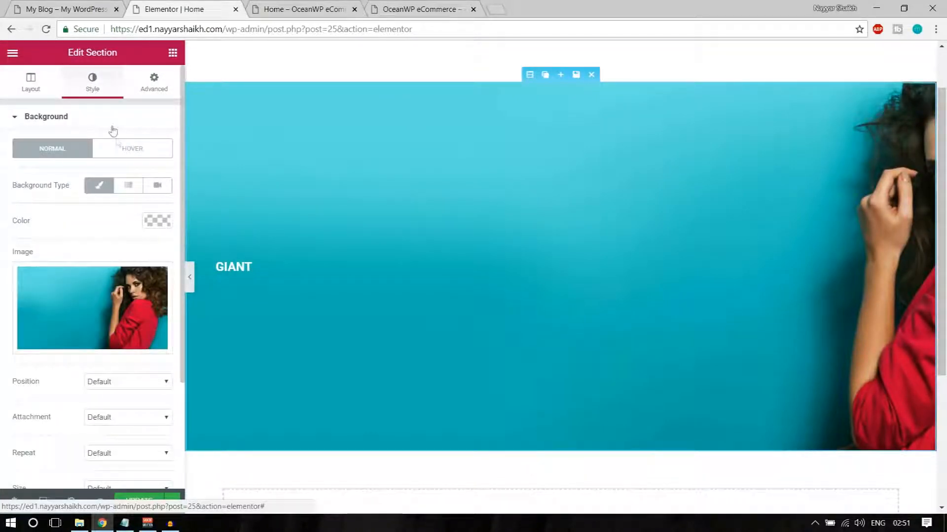
pyautogui.scroll(-3, 149, 260)
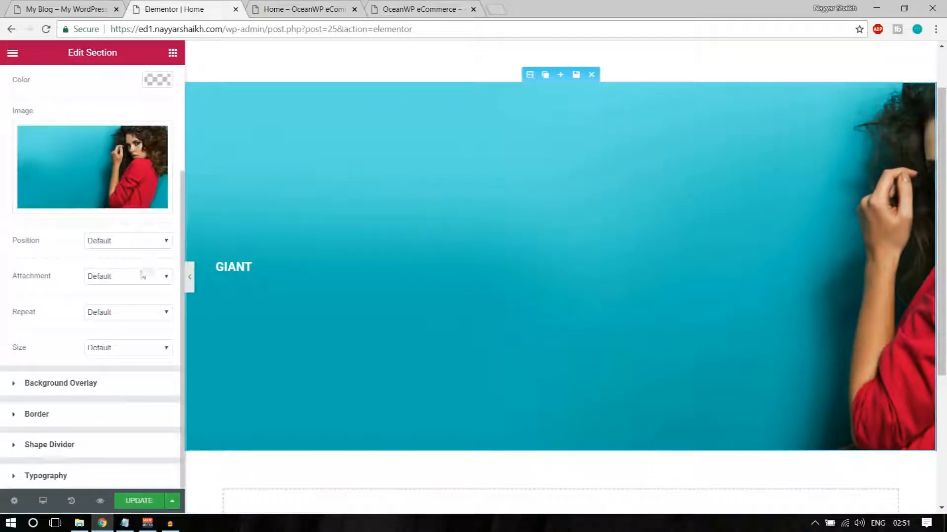
pyautogui.click(124, 241)
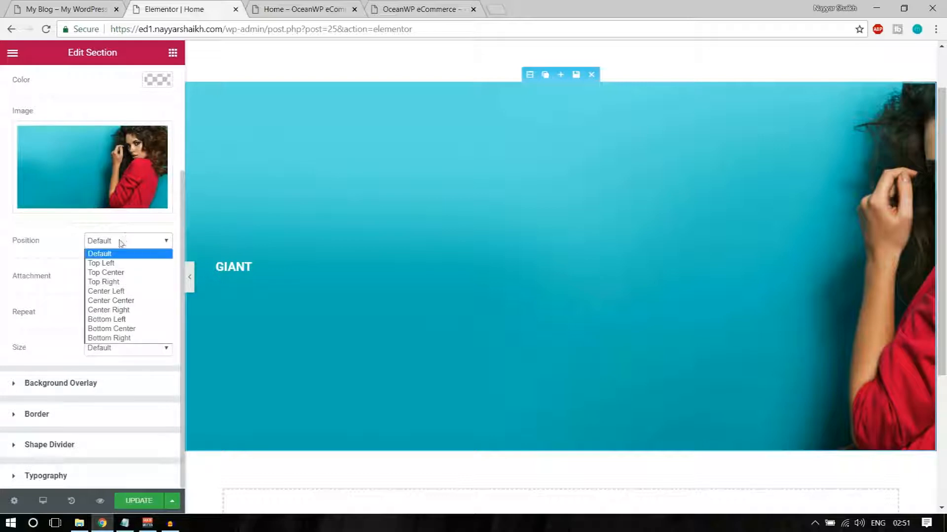
pyautogui.click(123, 241)
pyautogui.click(112, 278)
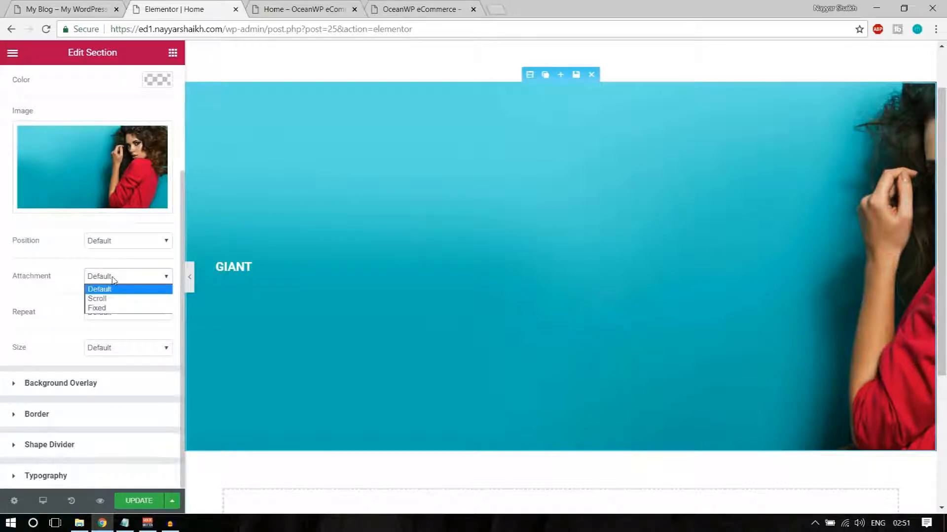
pyautogui.click(113, 279)
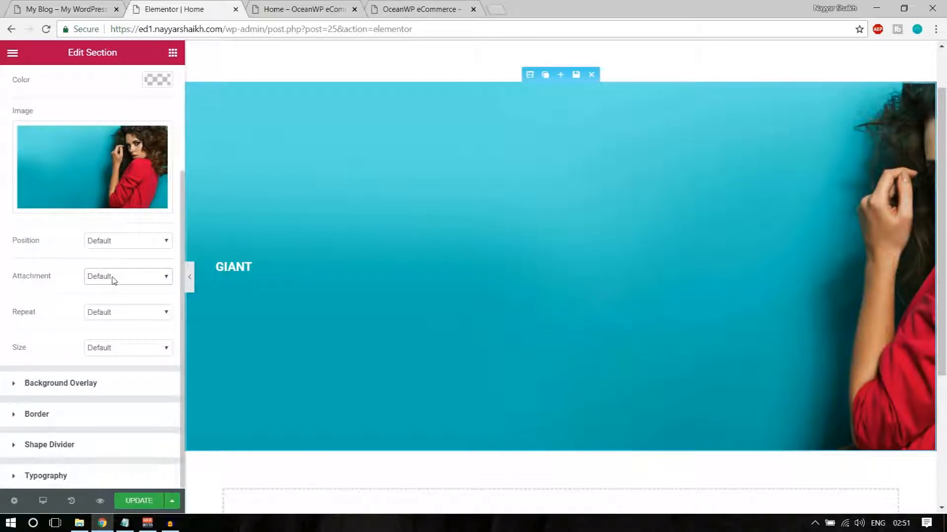
pyautogui.click(125, 241)
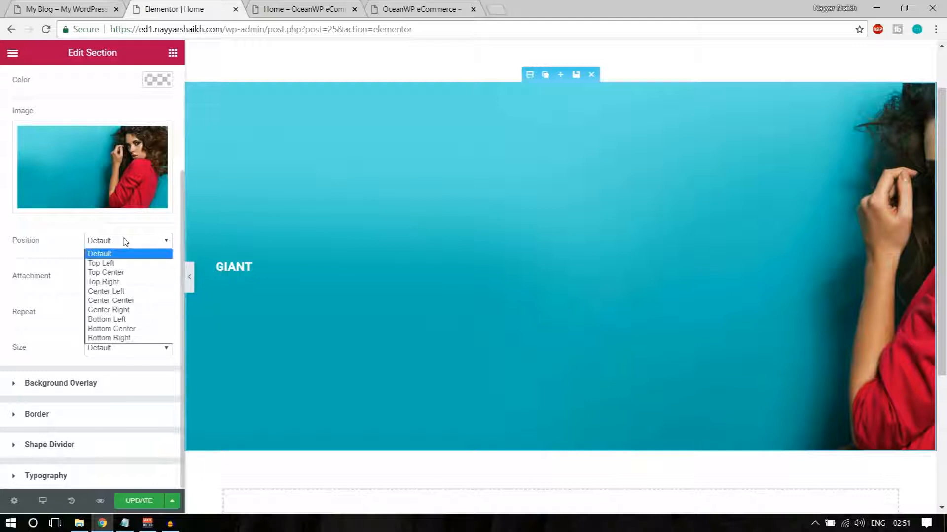
pyautogui.click(131, 301)
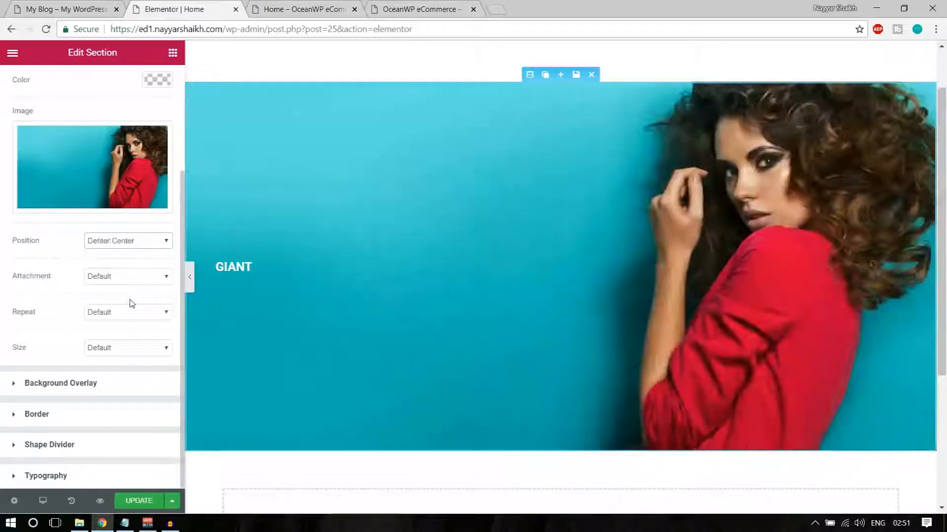
# Set the background image size to Cover and review the filled banner
pyautogui.scroll(2, 215, 264)
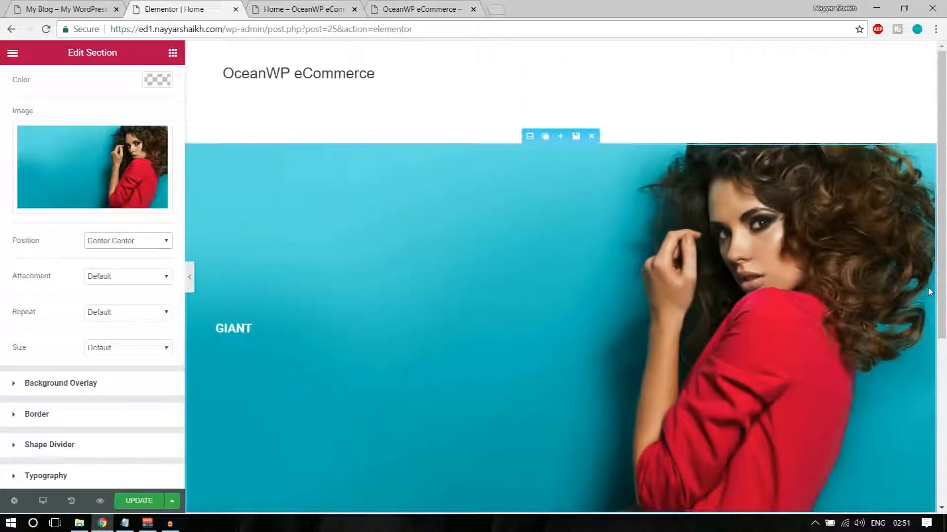
pyautogui.click(117, 348)
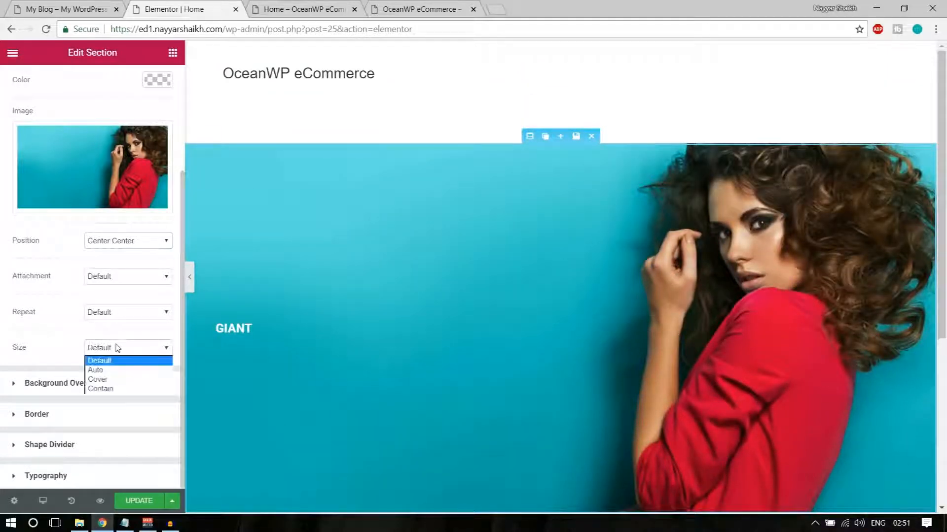
pyautogui.click(118, 383)
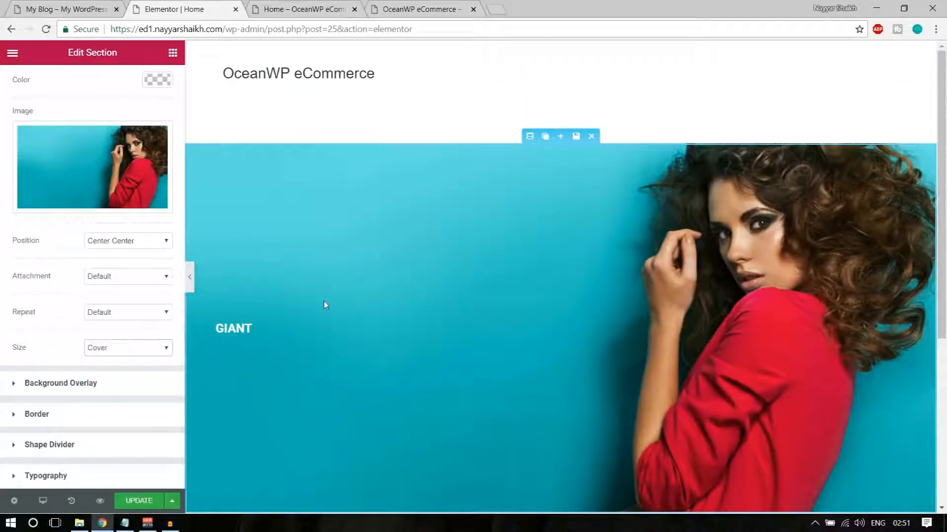
pyautogui.scroll(-2, 323, 306)
pyautogui.doubleClick(27, 243)
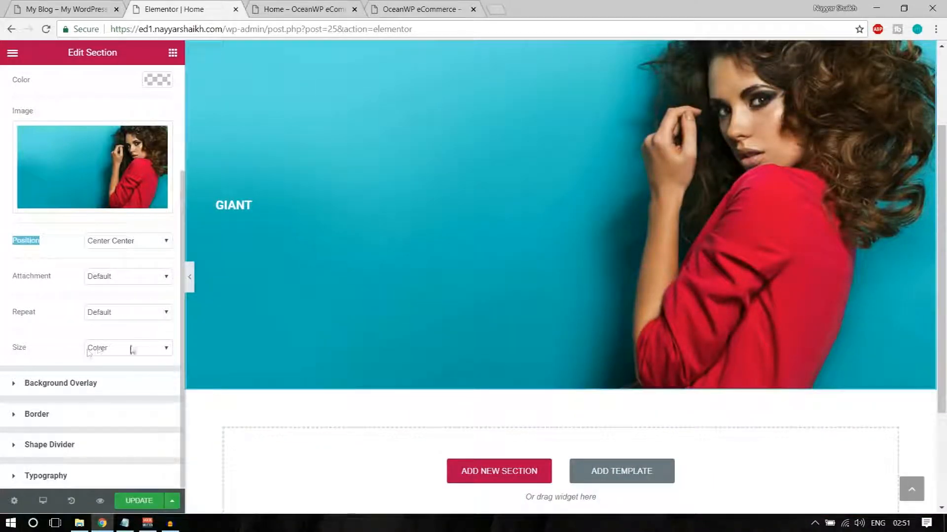
pyautogui.scroll(3, 333, 367)
pyautogui.scroll(-1, 346, 364)
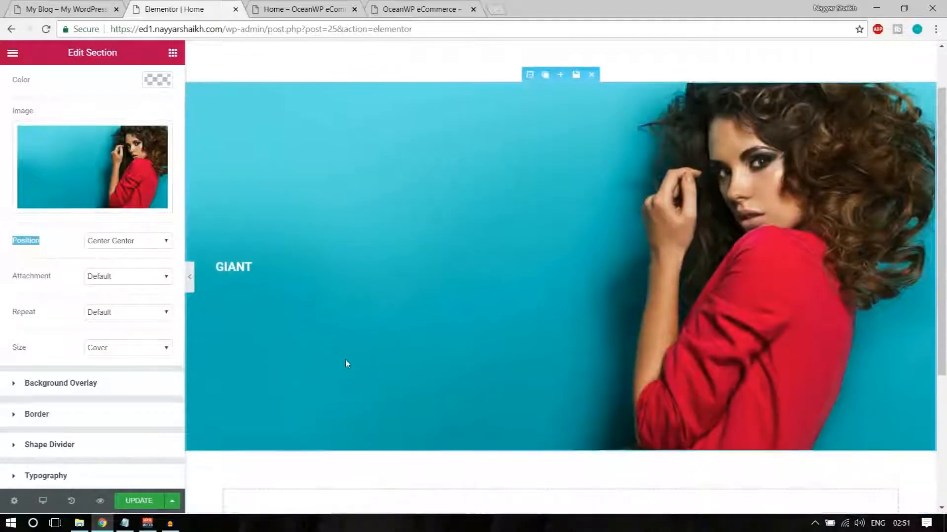
pyautogui.scroll(-1, 330, 356)
pyautogui.scroll(1, 330, 356)
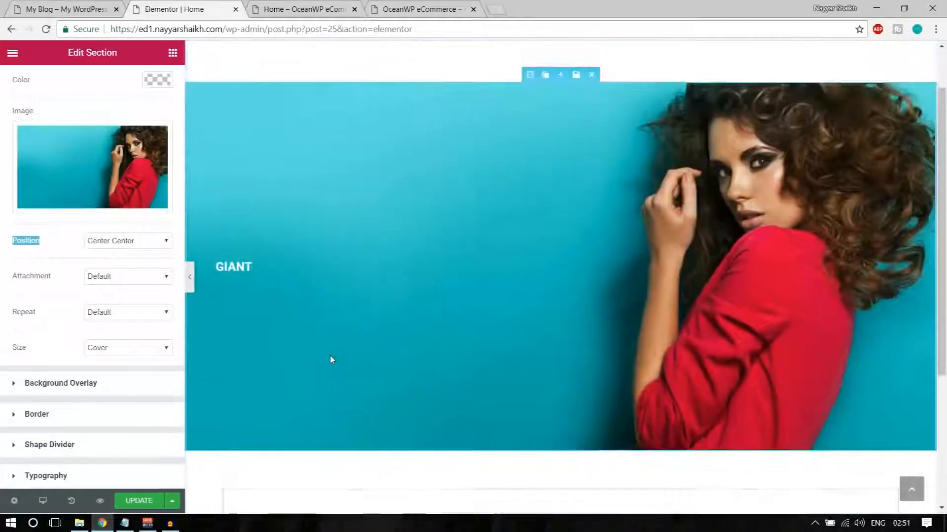
# Give the hero section a classic black background overlay at 70% opacity, rgba(0,0,0,0.7)
pyautogui.click(68, 392)
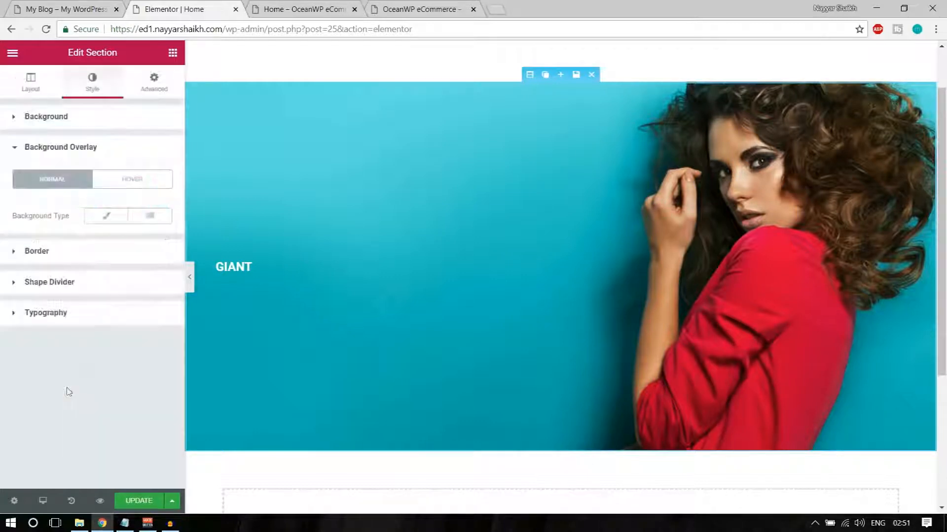
pyautogui.click(113, 220)
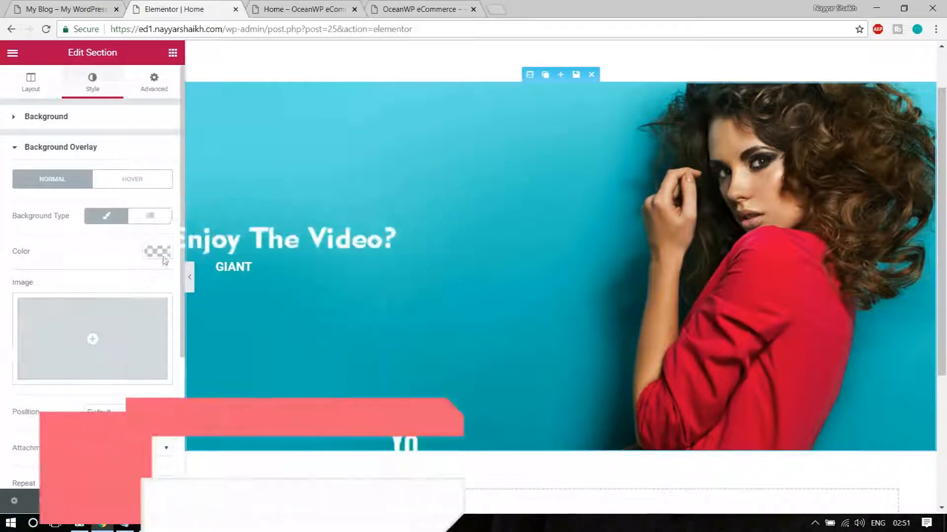
pyautogui.click(156, 251)
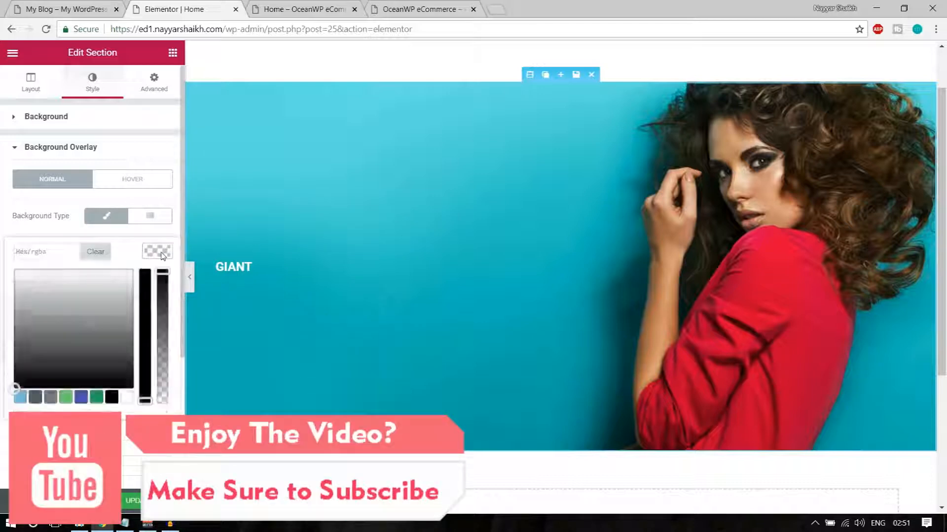
pyautogui.click(112, 399)
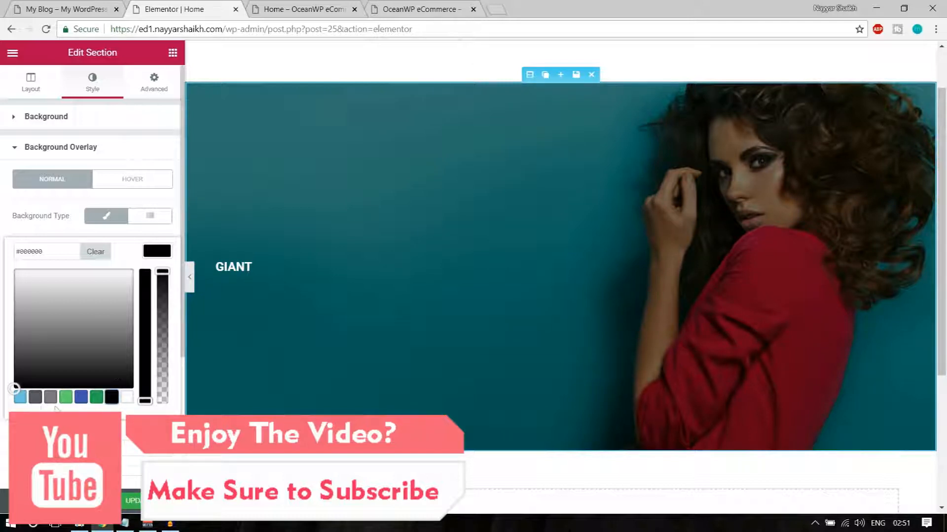
pyautogui.click(19, 398)
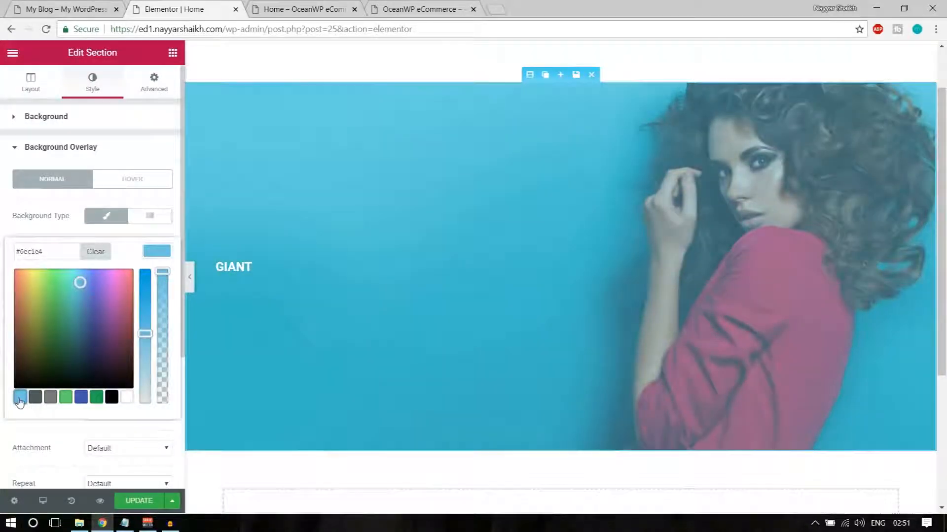
pyautogui.click(67, 398)
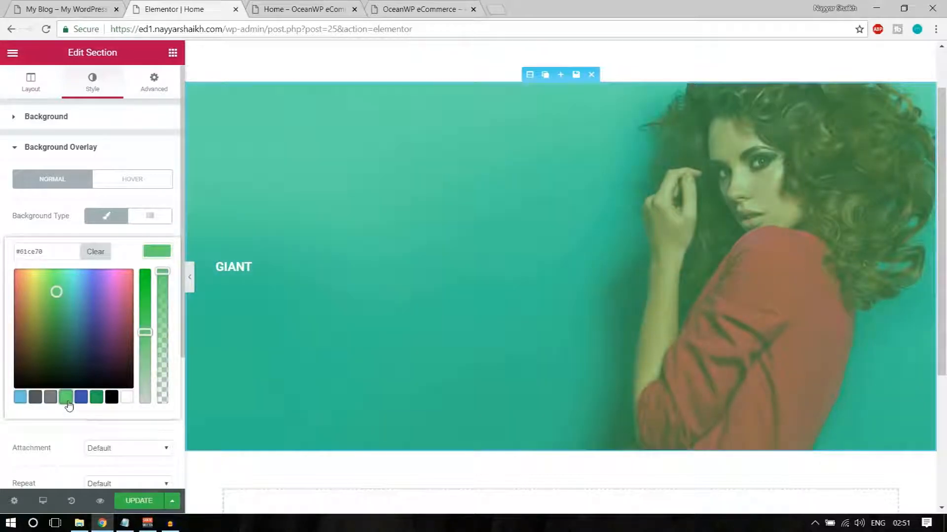
pyautogui.click(113, 401)
pyautogui.moveTo(166, 272); pyautogui.dragTo(166, 294)
pyautogui.moveTo(166, 297); pyautogui.dragTo(173, 317)
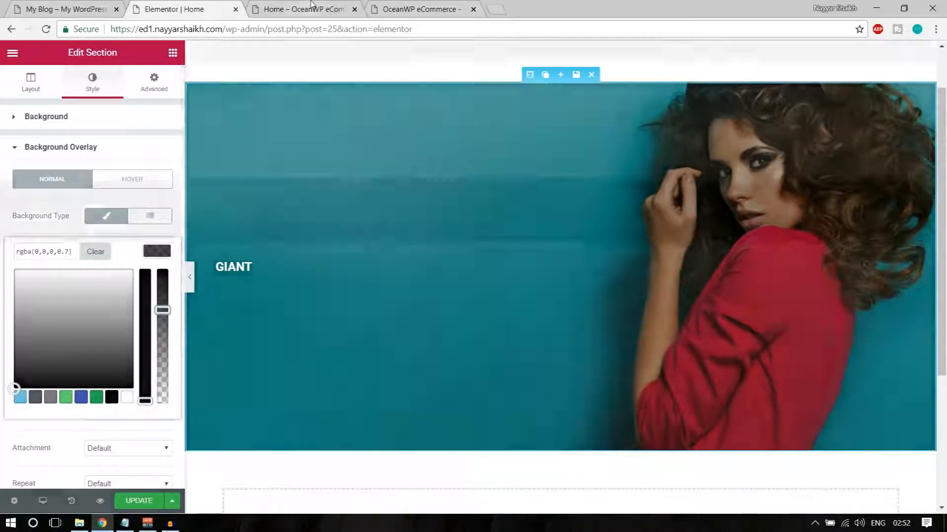
# Compare the overlay with the reference banner, then close the colour picker and update the page
pyautogui.click(311, 3)
pyautogui.click(147, 4)
pyautogui.click(48, 5)
pyautogui.click(137, 6)
pyautogui.click(49, 6)
pyautogui.click(146, 6)
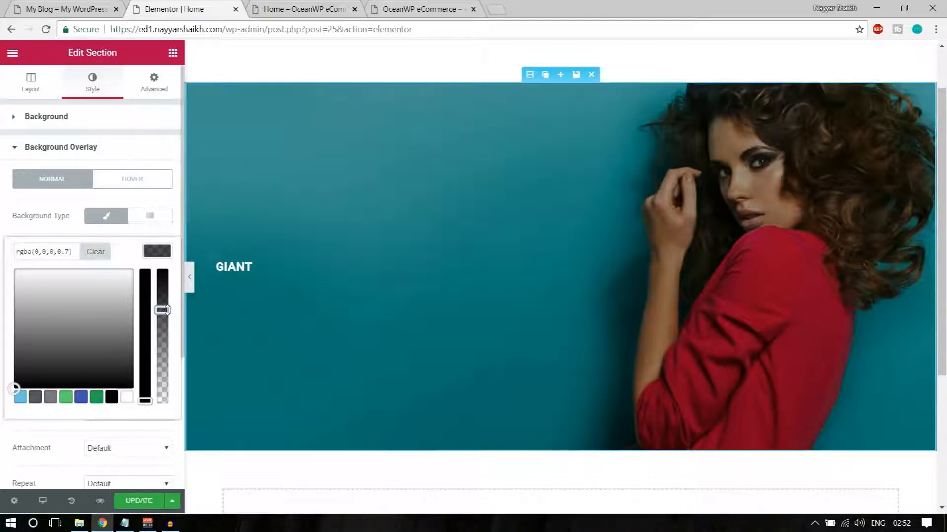
pyautogui.click(139, 501)
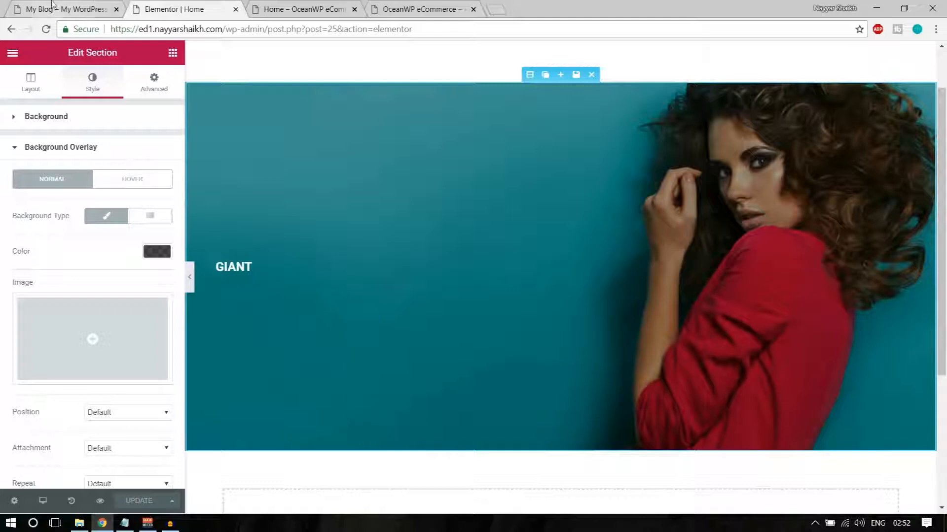
# Check the live reference banner, then select the GIANT heading for editing
pyautogui.click(64, 9)
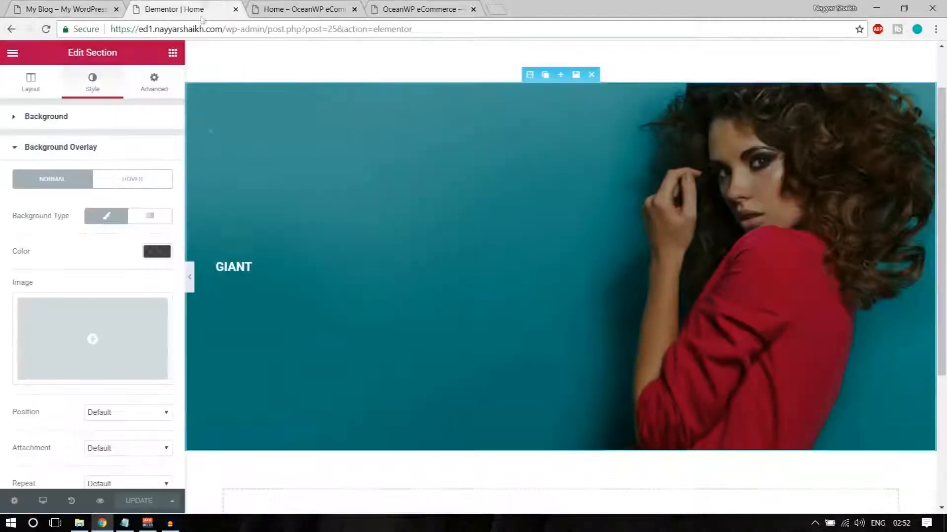
pyautogui.click(207, 9)
pyautogui.click(244, 268)
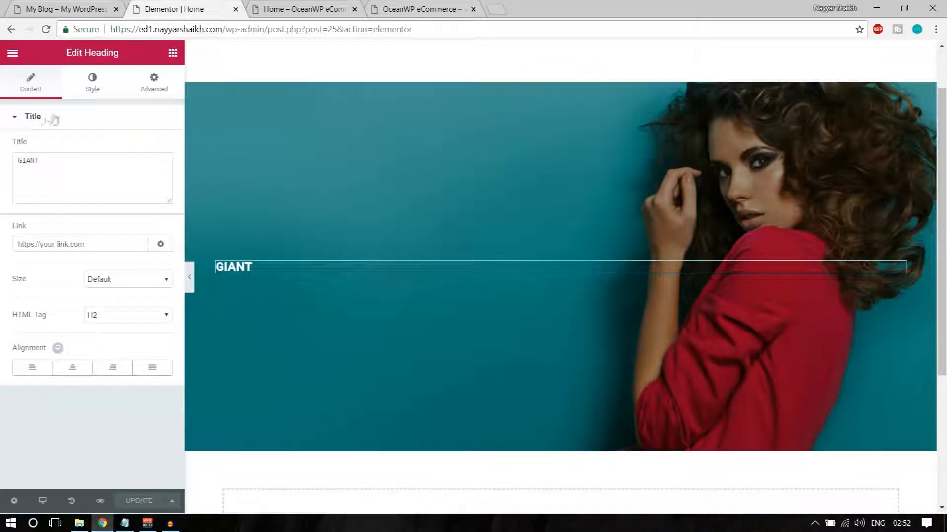
# Set the GIANT heading's font family to Roboto Condensed
pyautogui.click(92, 82)
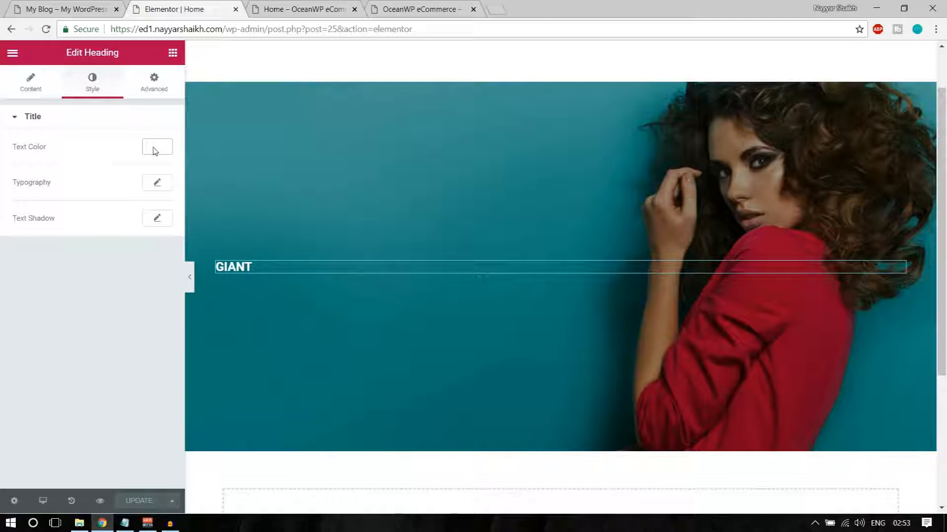
pyautogui.click(157, 185)
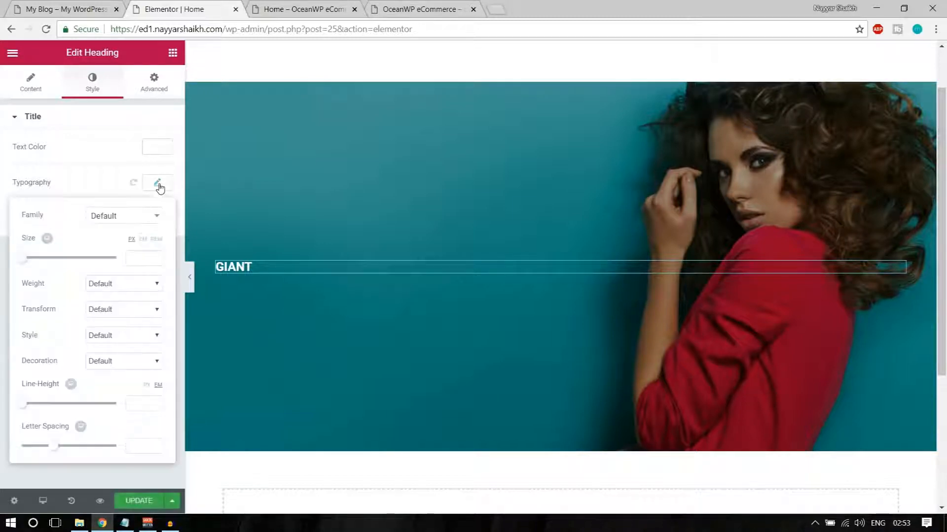
pyautogui.click(128, 217)
pyautogui.scroll(-5, 116, 335)
pyautogui.scroll(5, 115, 340)
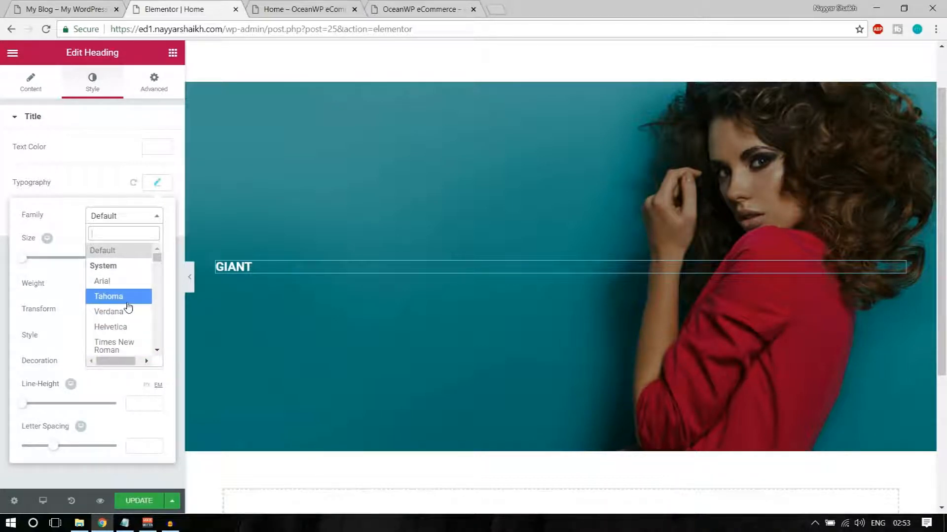
pyautogui.write('robo')
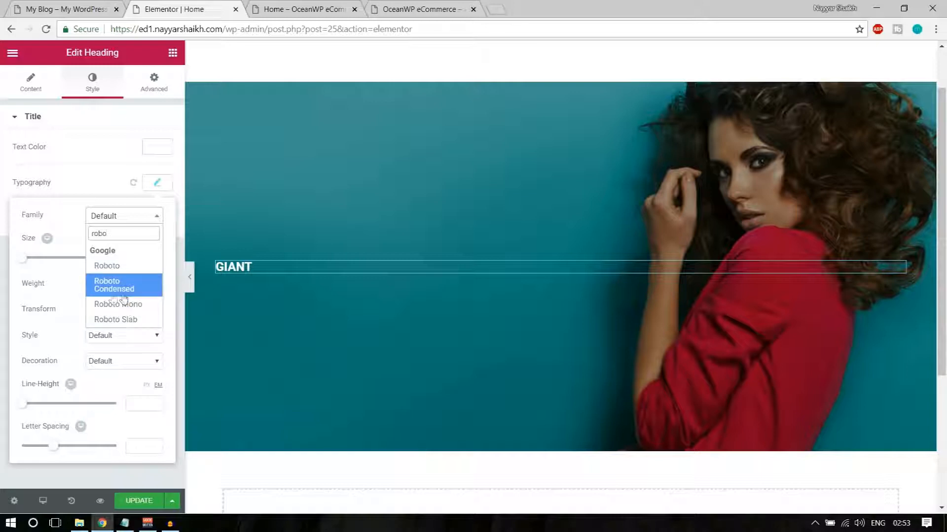
pyautogui.click(125, 296)
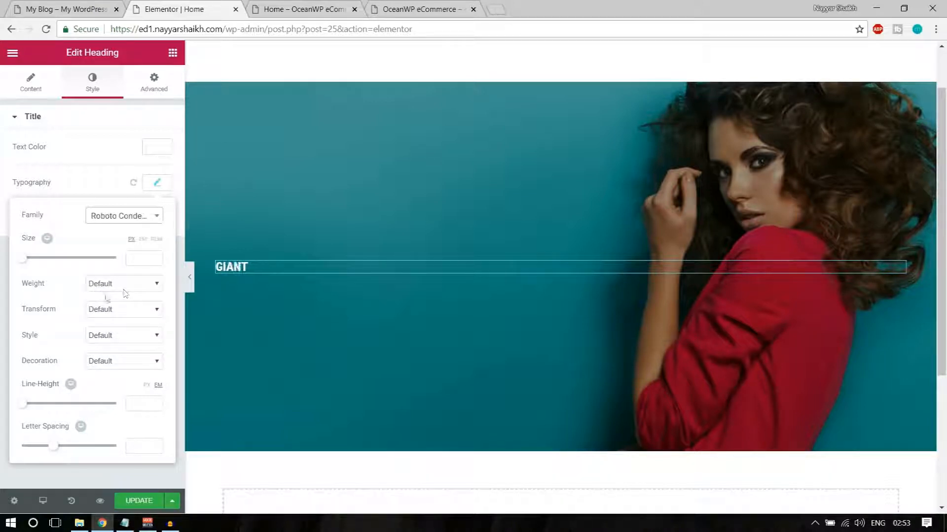
# Set the heading size to 100 px and gauge it against the reference GIANT
pyautogui.moveTo(29, 263); pyautogui.dragTo(60, 266)
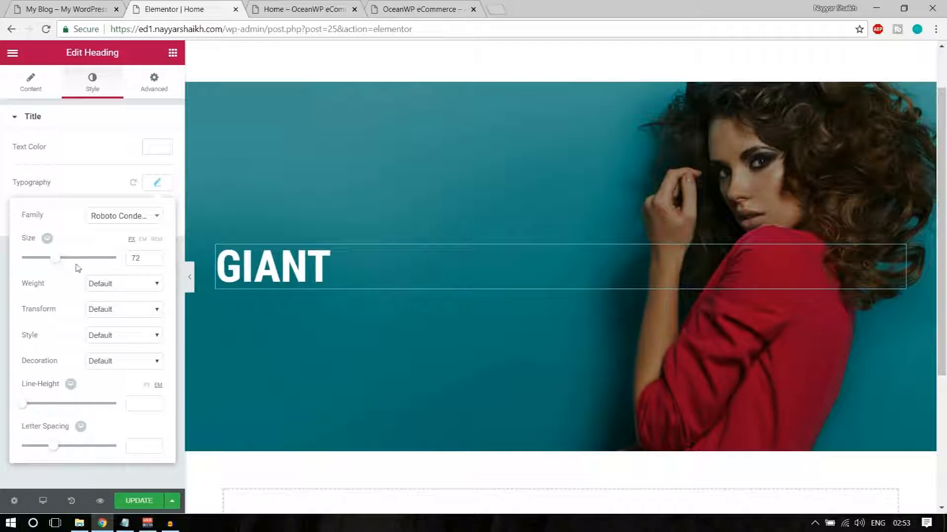
pyautogui.moveTo(144, 260); pyautogui.dragTo(119, 265)
pyautogui.write('70')
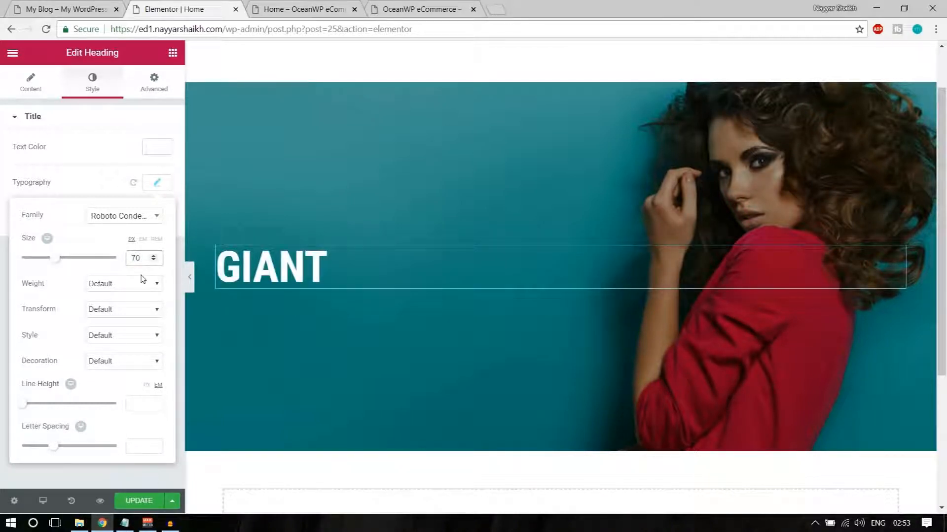
pyautogui.write('100')
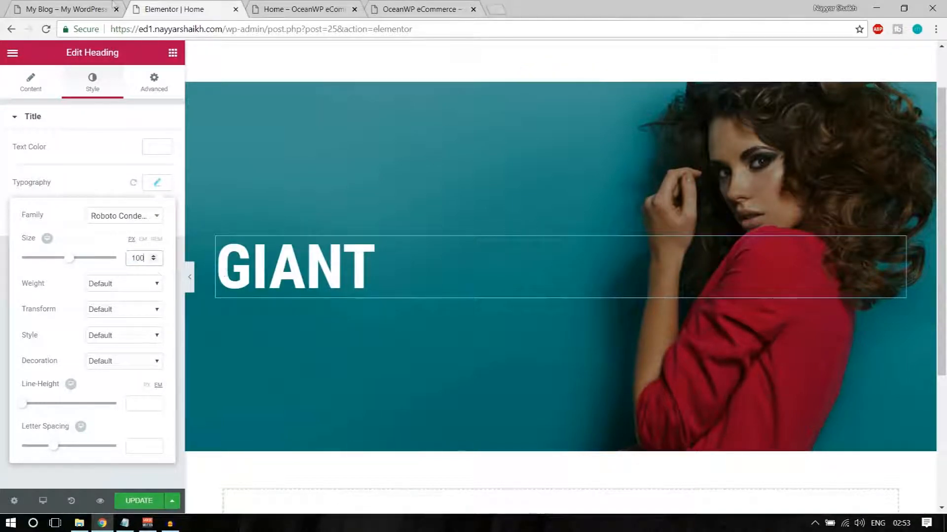
pyautogui.click(47, 6)
pyautogui.moveTo(124, 232); pyautogui.dragTo(249, 231)
pyautogui.click(264, 230)
pyautogui.click(162, 6)
# Make the heading a thin 100 weight and inspect the reference SALE word
pyautogui.click(110, 284)
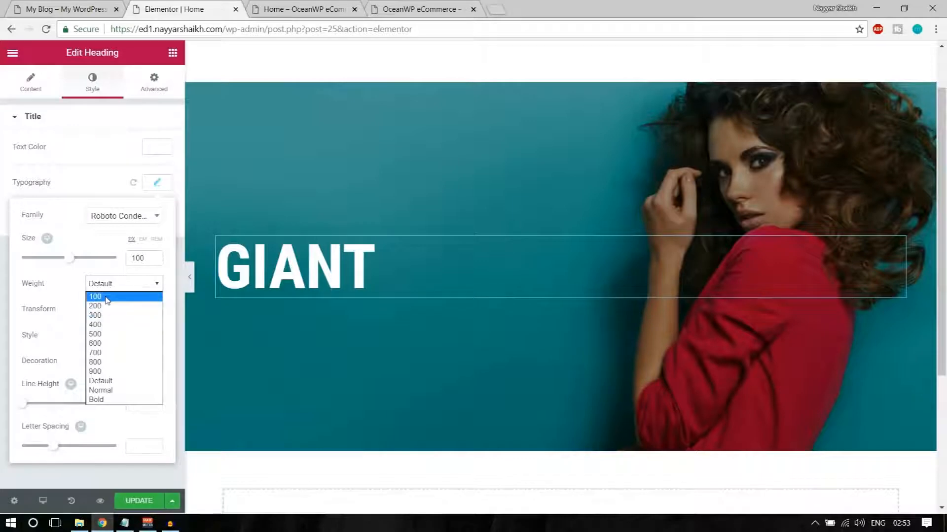
pyautogui.click(96, 297)
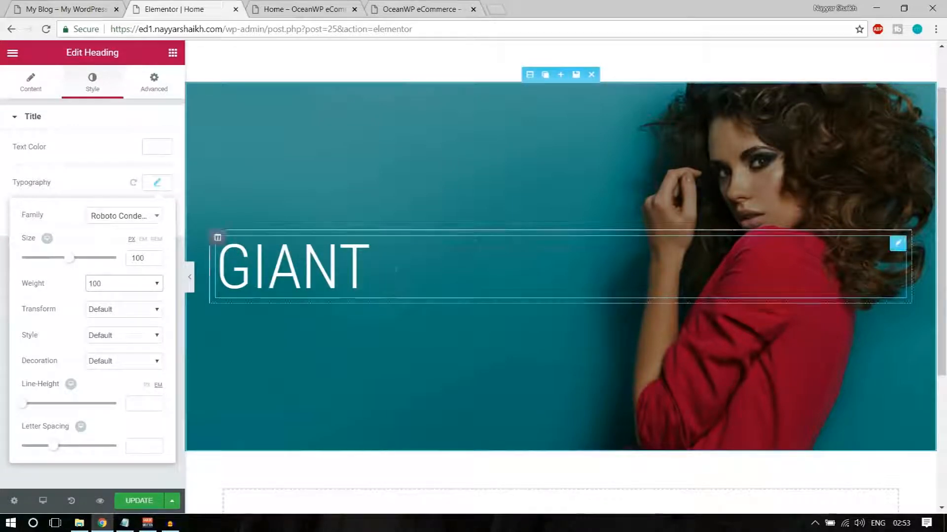
pyautogui.click(56, 6)
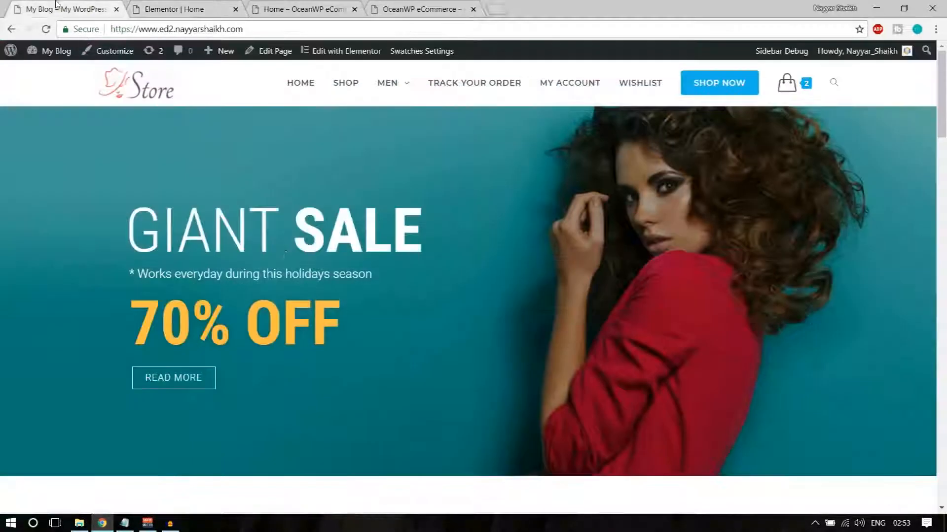
pyautogui.click(229, 5)
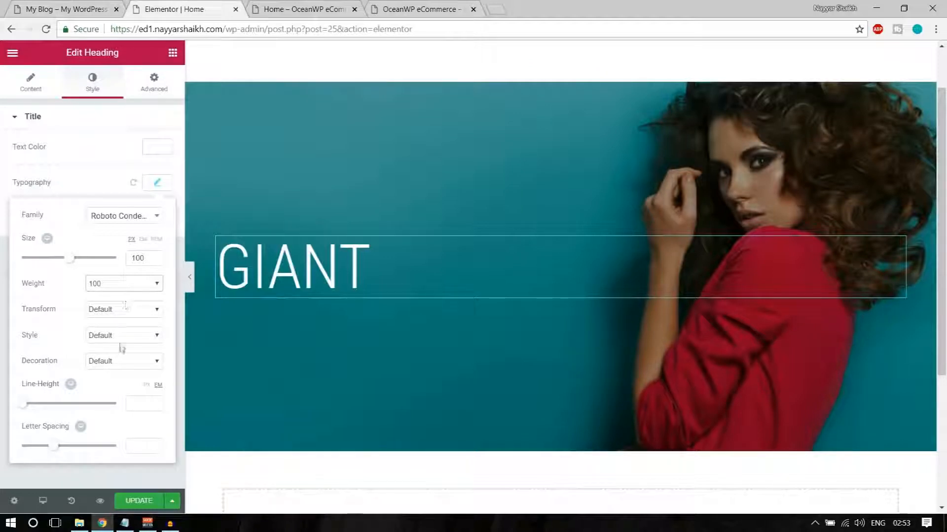
pyautogui.click(157, 183)
pyautogui.click(55, 7)
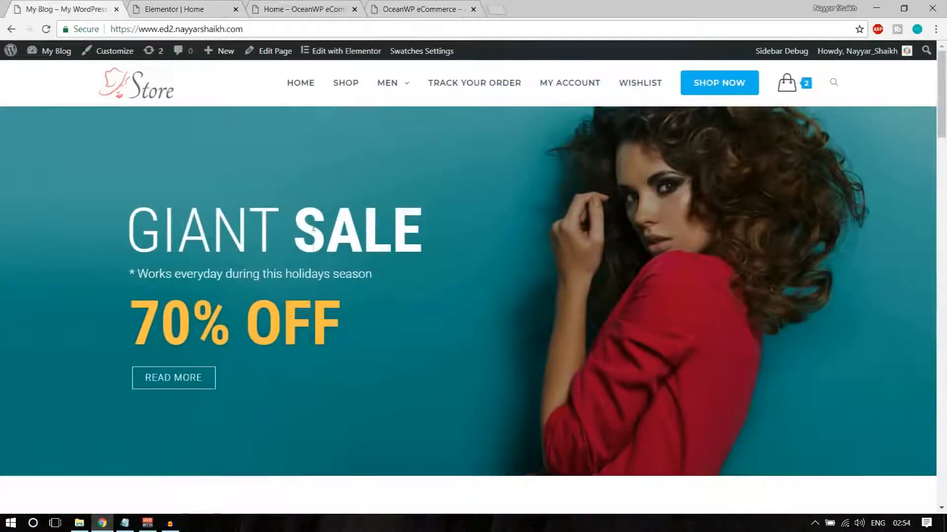
pyautogui.moveTo(301, 220); pyautogui.dragTo(438, 224)
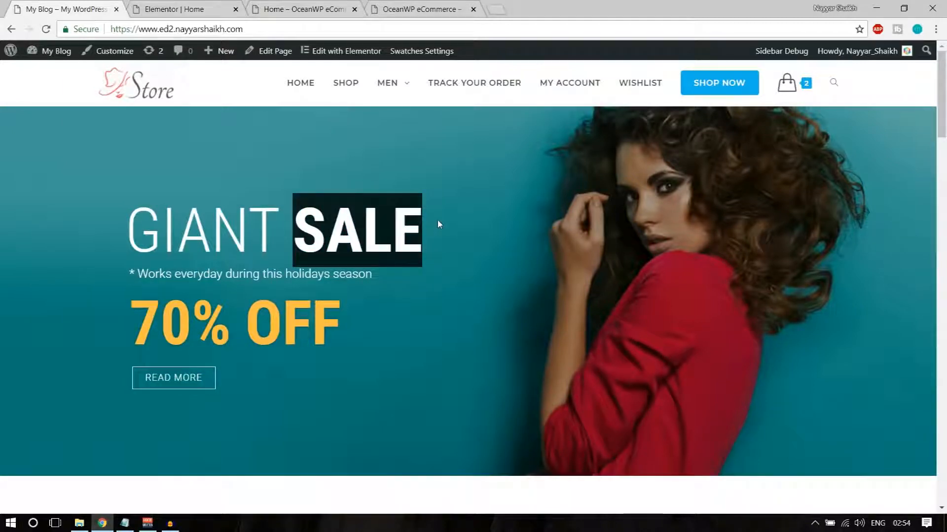
pyautogui.click(334, 238)
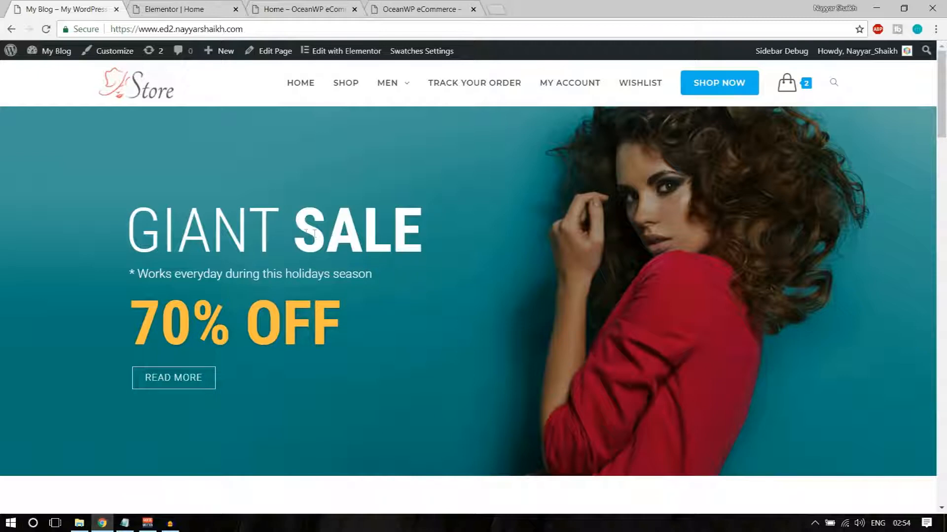
pyautogui.moveTo(300, 228); pyautogui.dragTo(422, 232)
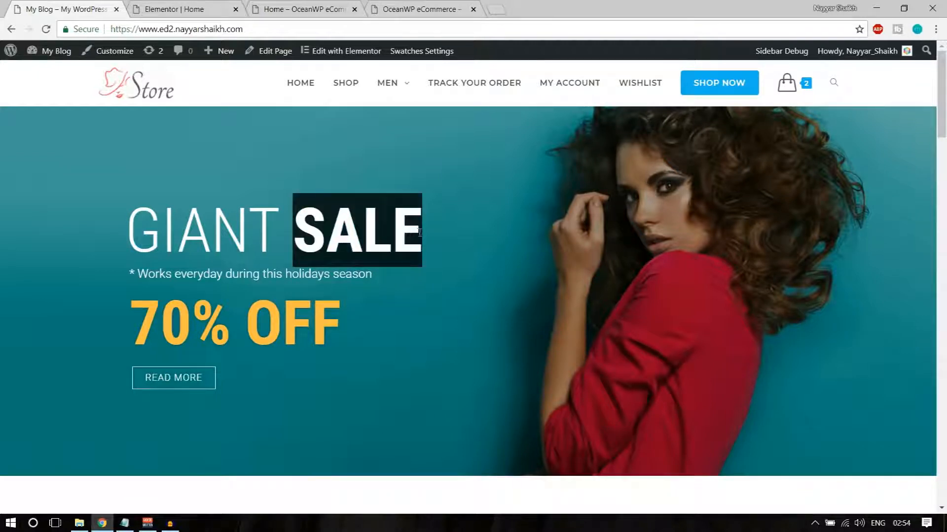
pyautogui.click(420, 232)
pyautogui.click(198, 7)
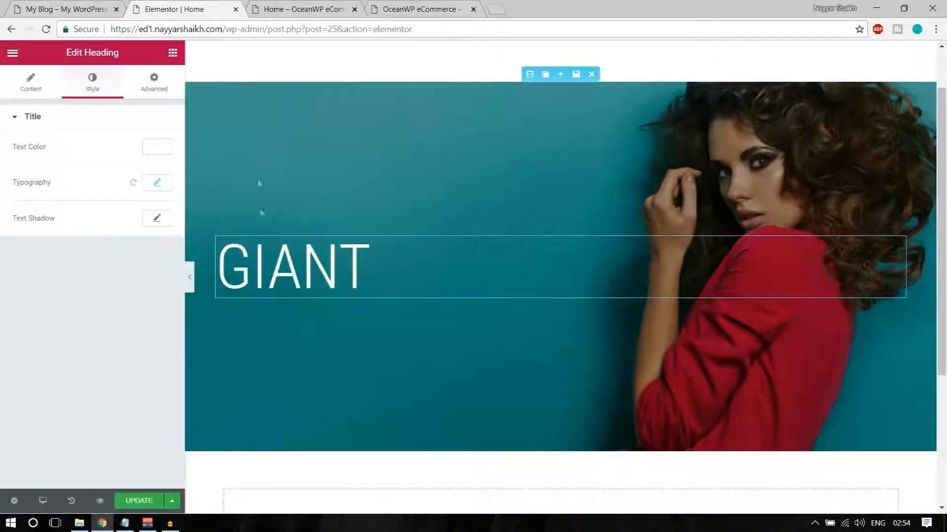
# Duplicate the column holding the GIANT heading and compare with the reference banner
pyautogui.moveTo(219, 238)
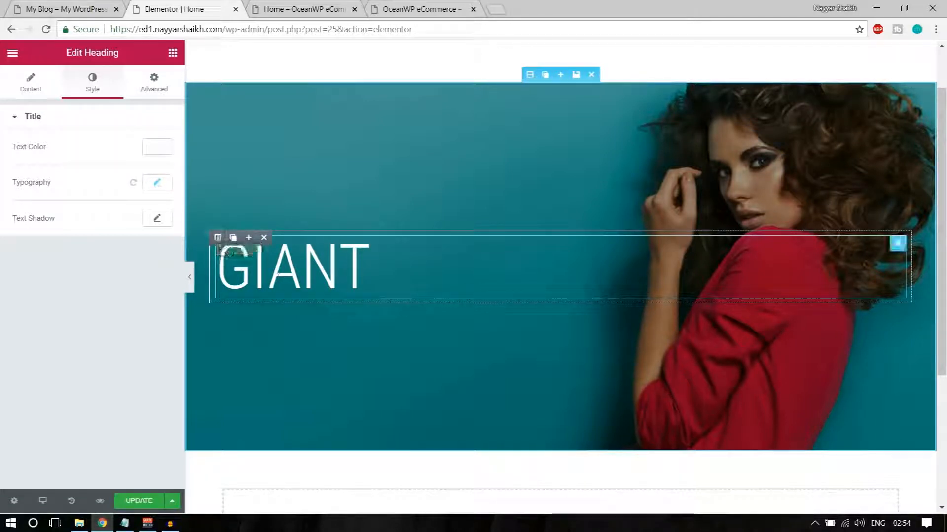
pyautogui.click(233, 239)
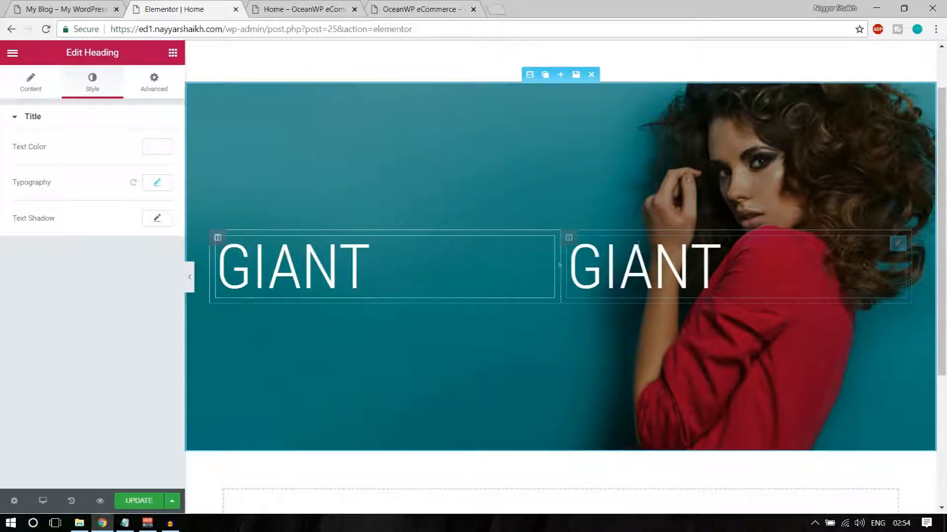
pyautogui.click(84, 8)
pyautogui.moveTo(126, 223); pyautogui.dragTo(270, 225)
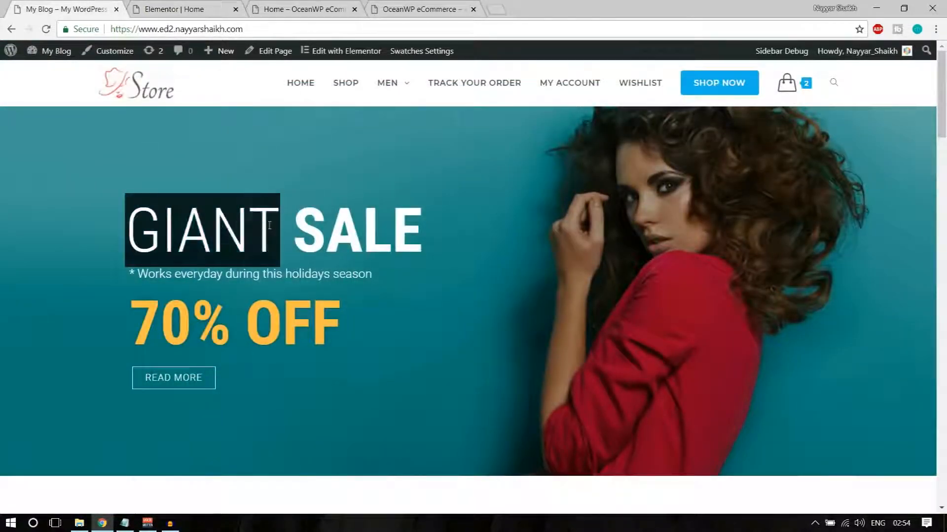
pyautogui.moveTo(439, 227); pyautogui.dragTo(294, 228)
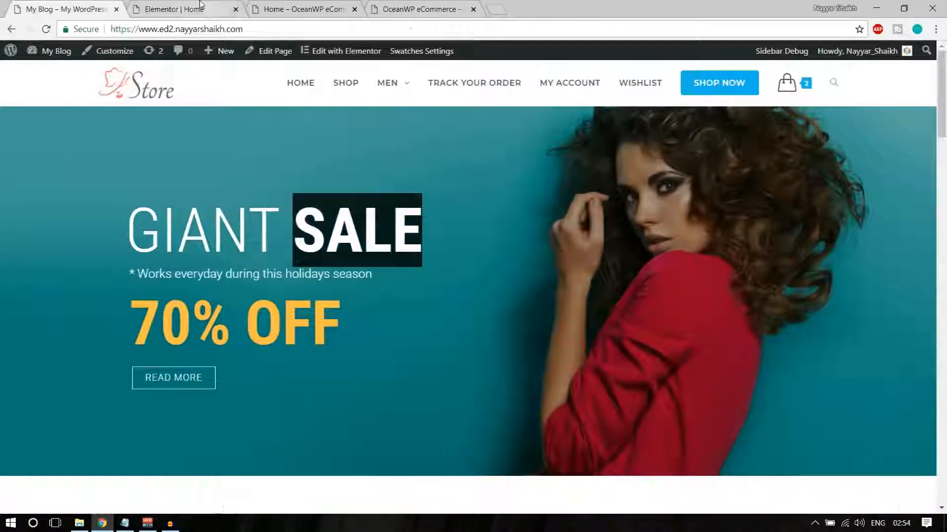
pyautogui.click(173, 9)
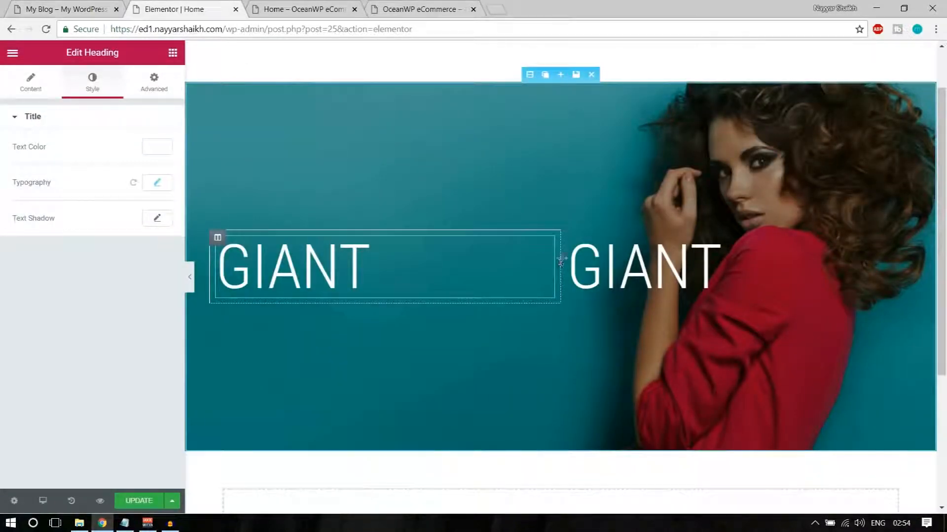
# Narrow the first column to 25% and retitle the second heading SALE
pyautogui.moveTo(561, 258); pyautogui.dragTo(388, 268)
pyautogui.click(500, 278)
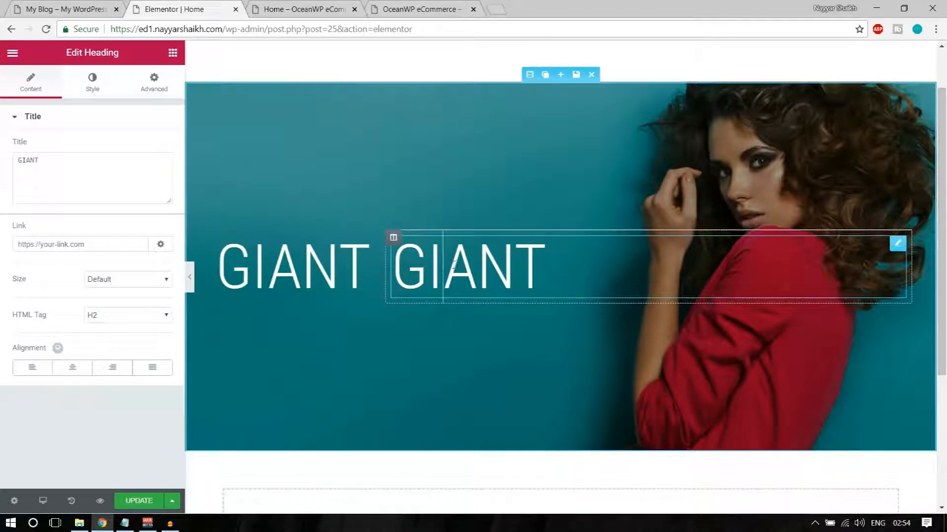
pyautogui.tripleClick(80, 168)
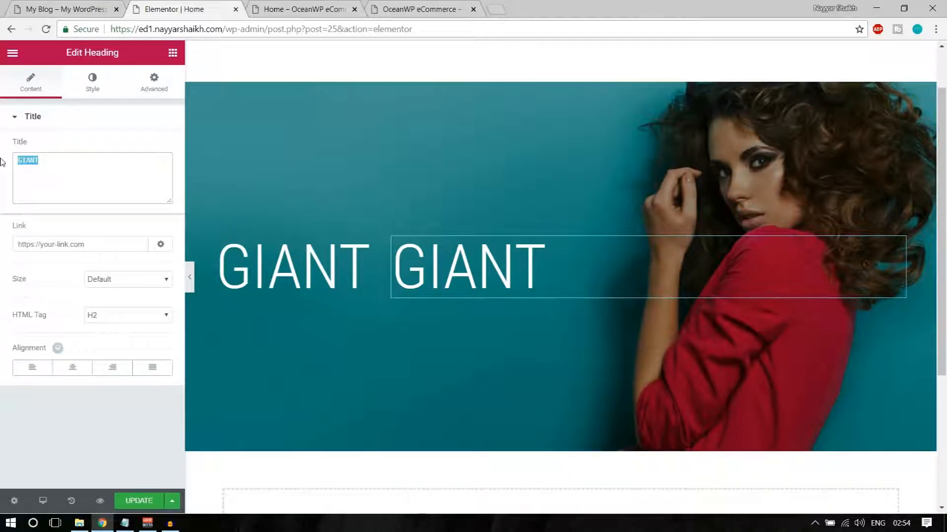
pyautogui.write('SALE')
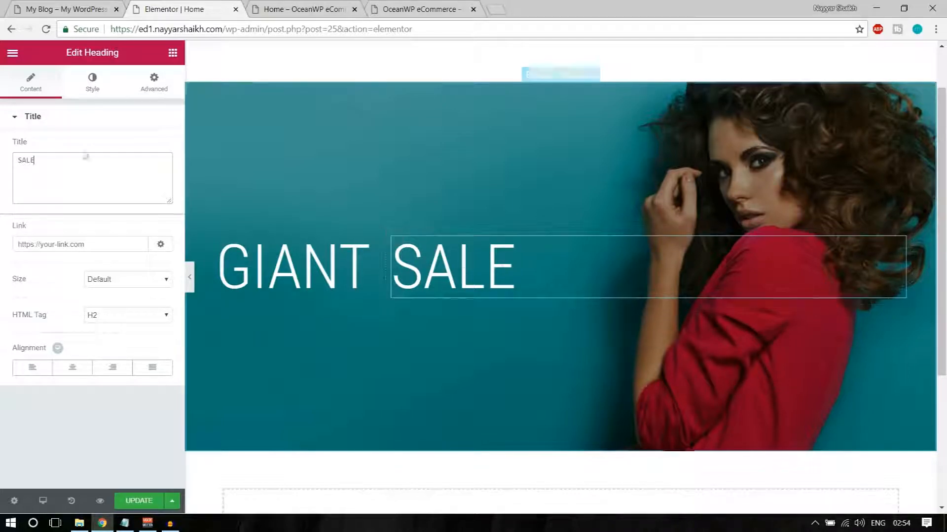
# Set the SALE heading's font weight to 700 and update the page
pyautogui.click(92, 83)
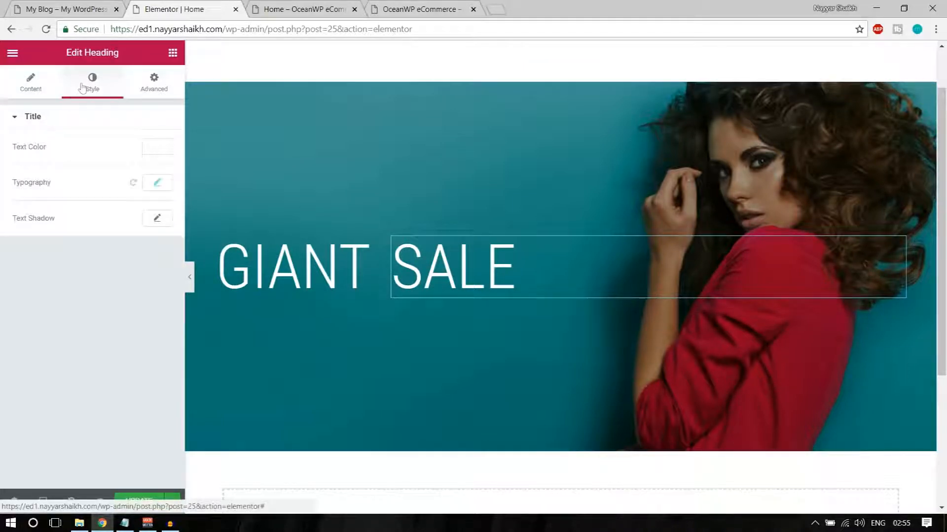
pyautogui.click(158, 184)
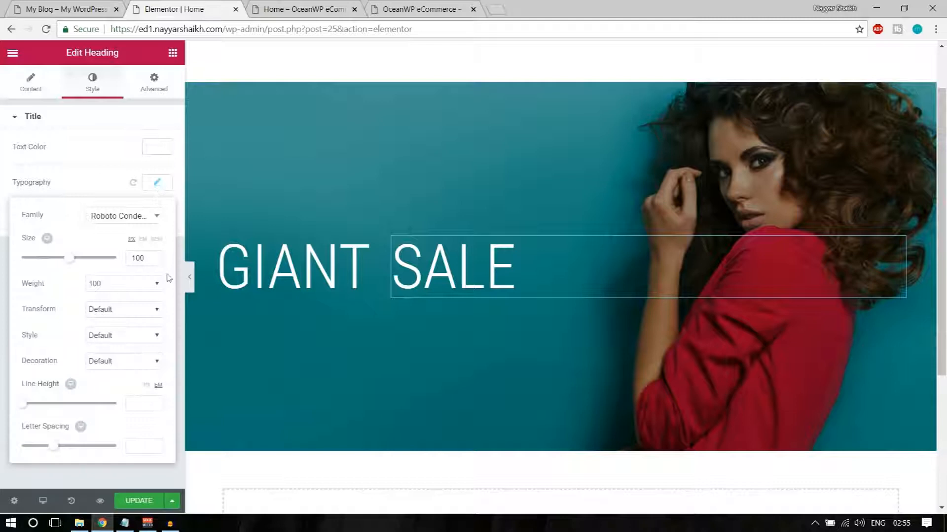
pyautogui.click(117, 288)
pyautogui.click(131, 351)
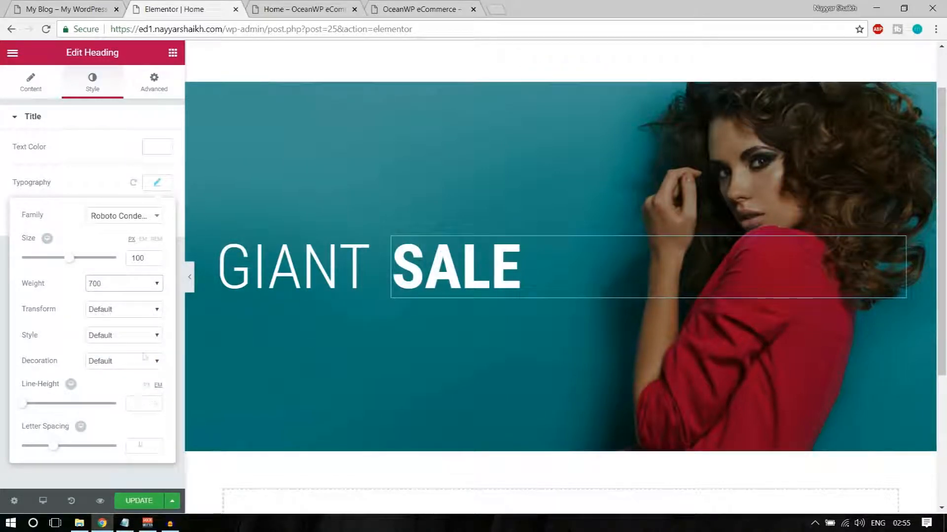
pyautogui.click(132, 501)
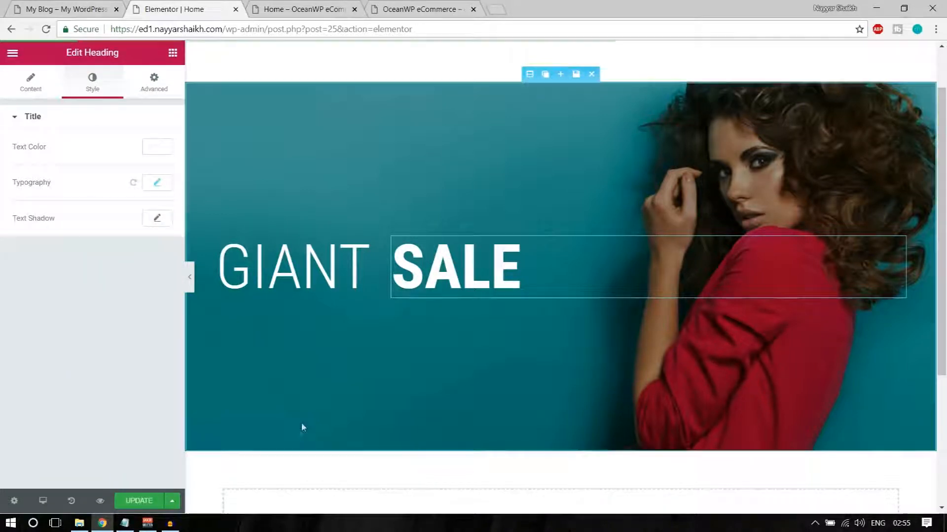
# Compare the banner with the subtitle on the live reference page
pyautogui.click(74, 9)
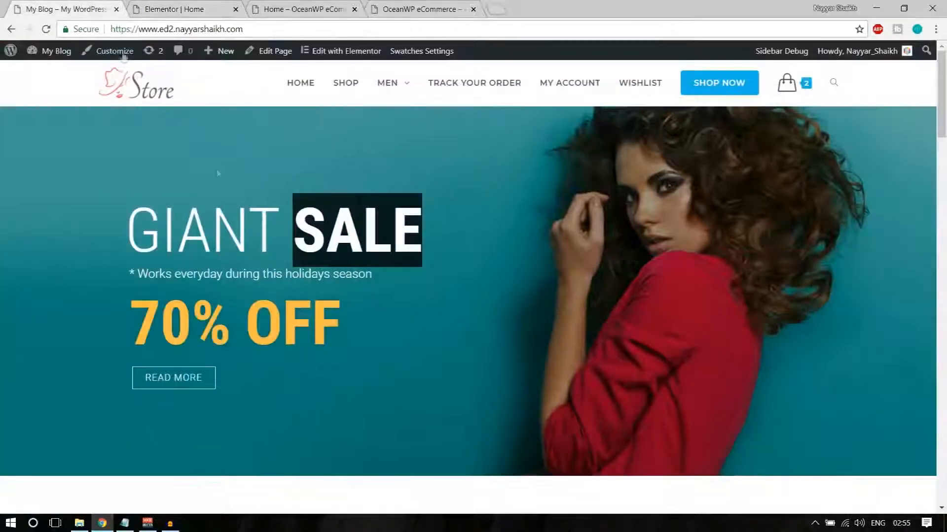
pyautogui.moveTo(129, 274); pyautogui.dragTo(384, 270)
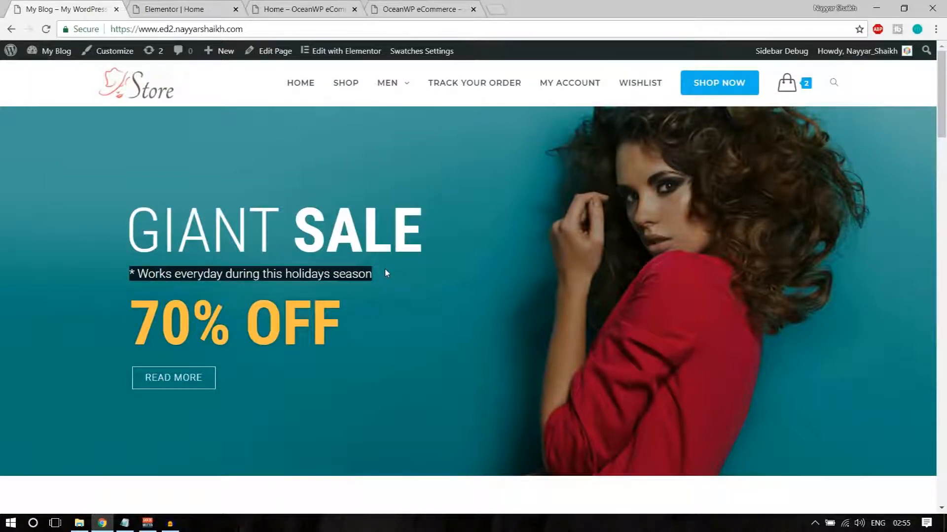
pyautogui.click(338, 289)
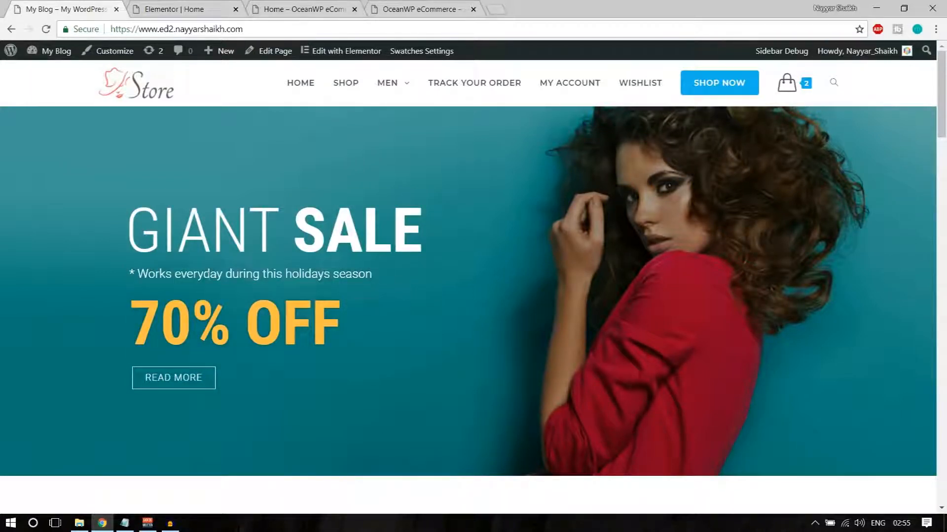
pyautogui.click(185, 7)
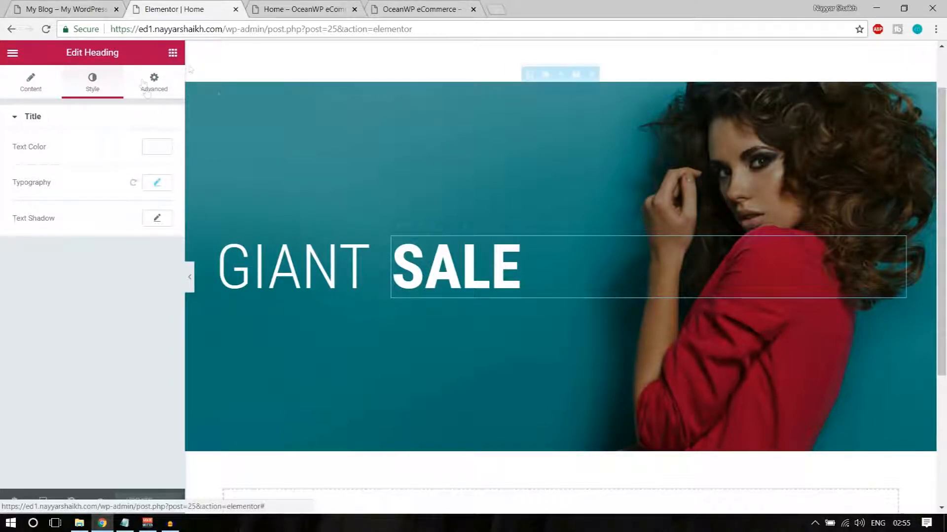
# Open the widgets panel and start dragging a Heading widget, checking the live page
pyautogui.click(173, 52)
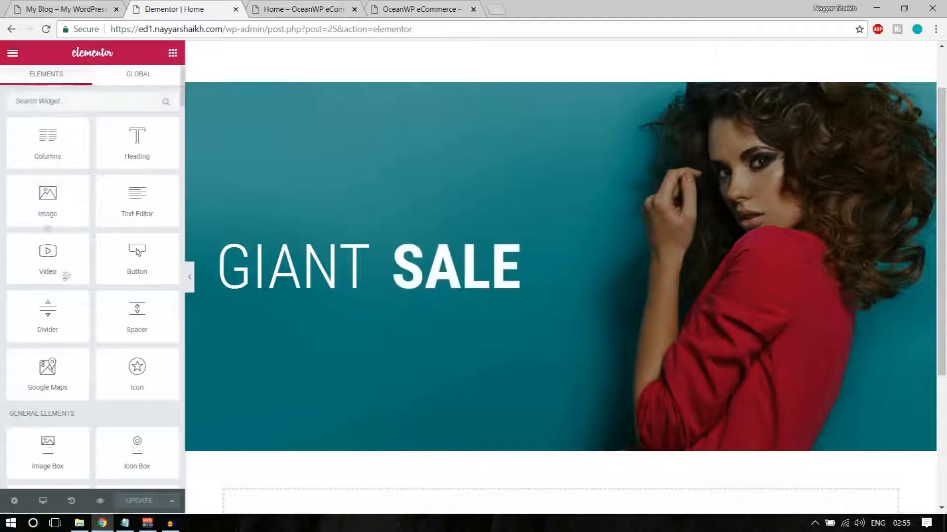
pyautogui.scroll(-10, 95, 321)
pyautogui.scroll(10, 95, 338)
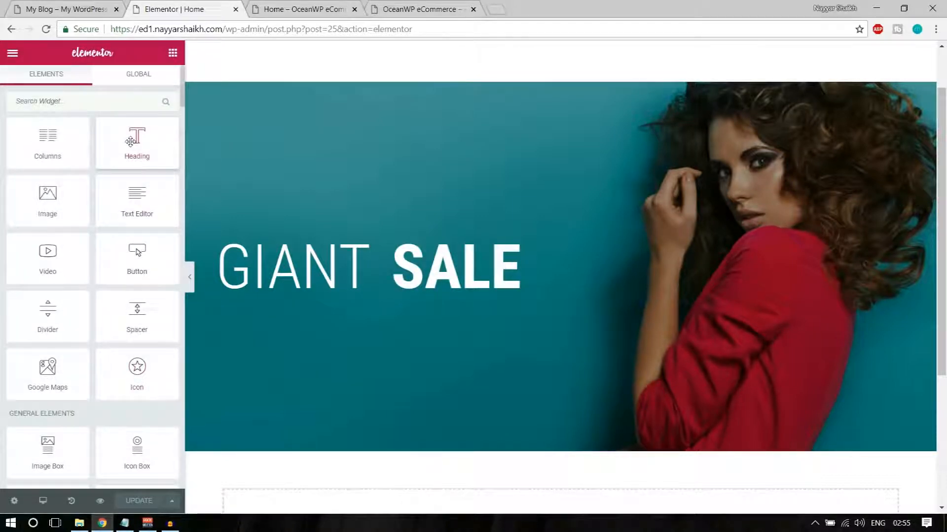
pyautogui.moveTo(129, 135)
pyautogui.mouseDown()
pyautogui.moveTo(264, 231)
pyautogui.moveTo(294, 290)
pyautogui.moveTo(129, 128)
pyautogui.mouseUp()
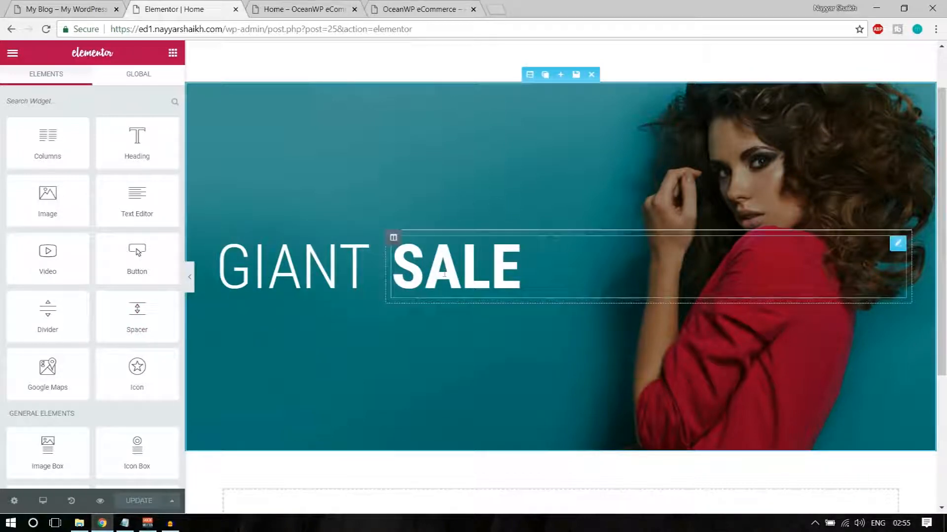
pyautogui.click(54, 7)
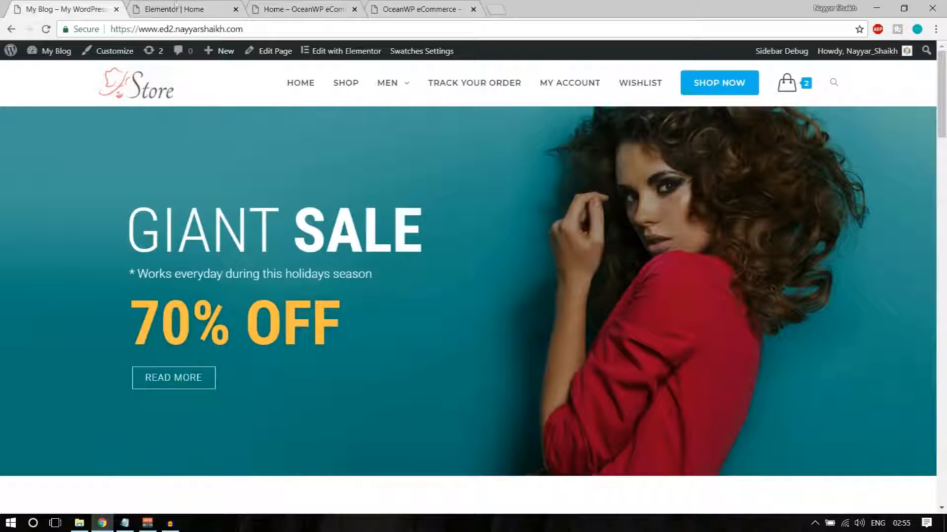
pyautogui.click(176, 6)
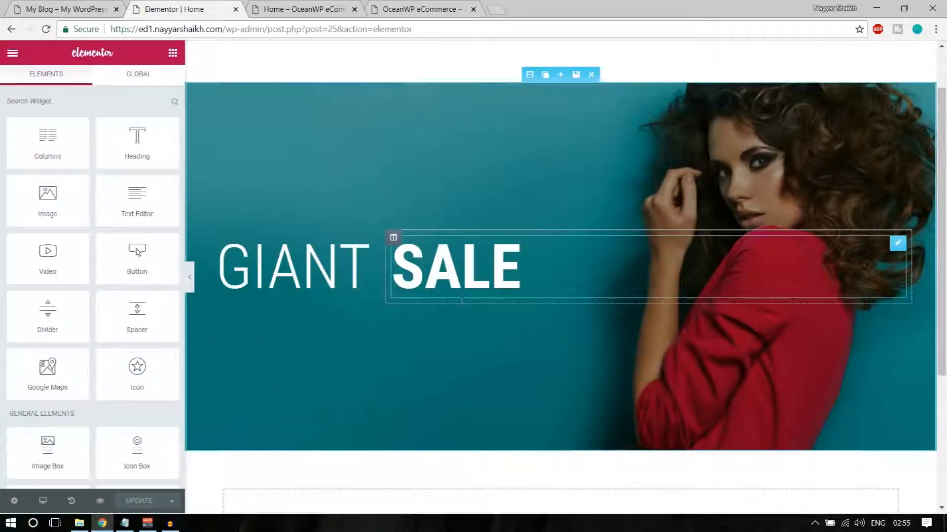
# Review the reference subtitle, then carry a Heading widget over the banner
pyautogui.scroll(-5, 147, 362)
pyautogui.scroll(-3, 148, 362)
pyautogui.scroll(6, 148, 364)
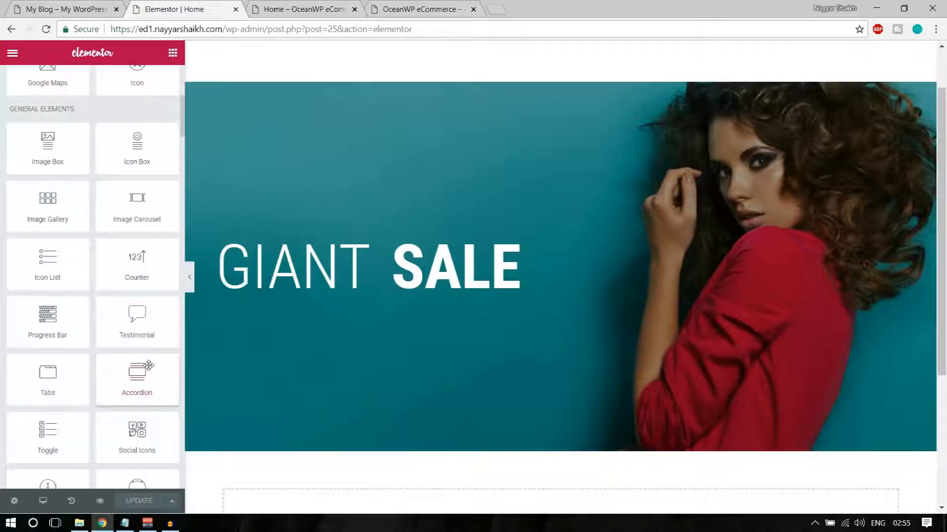
pyautogui.scroll(4, 159, 337)
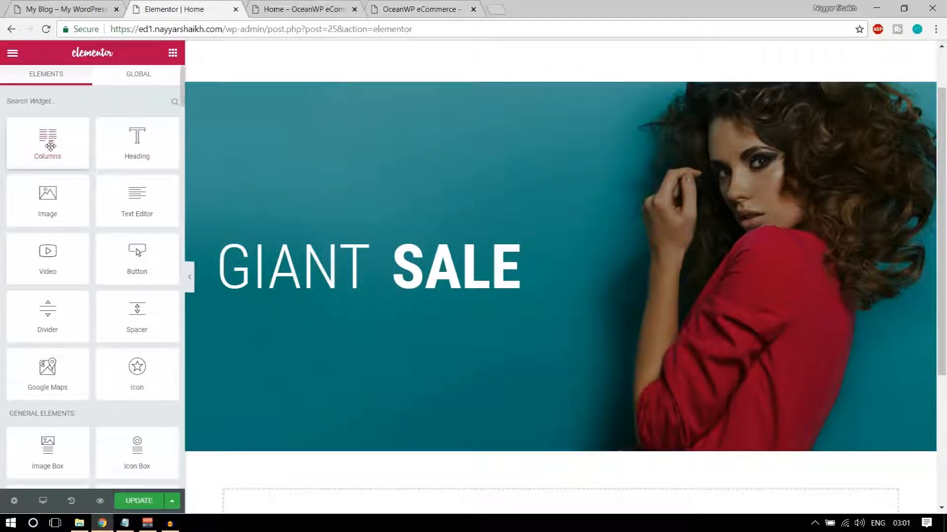
pyautogui.click(36, 8)
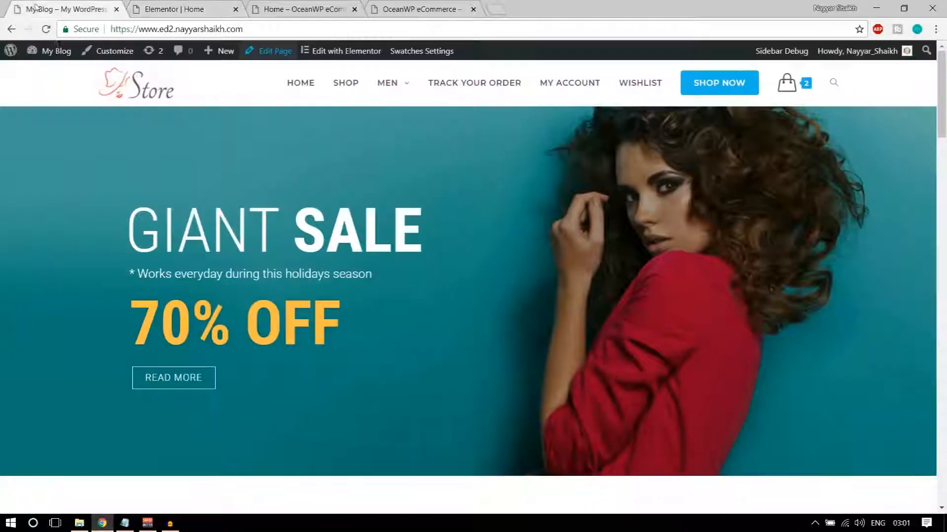
pyautogui.moveTo(129, 274); pyautogui.dragTo(330, 275)
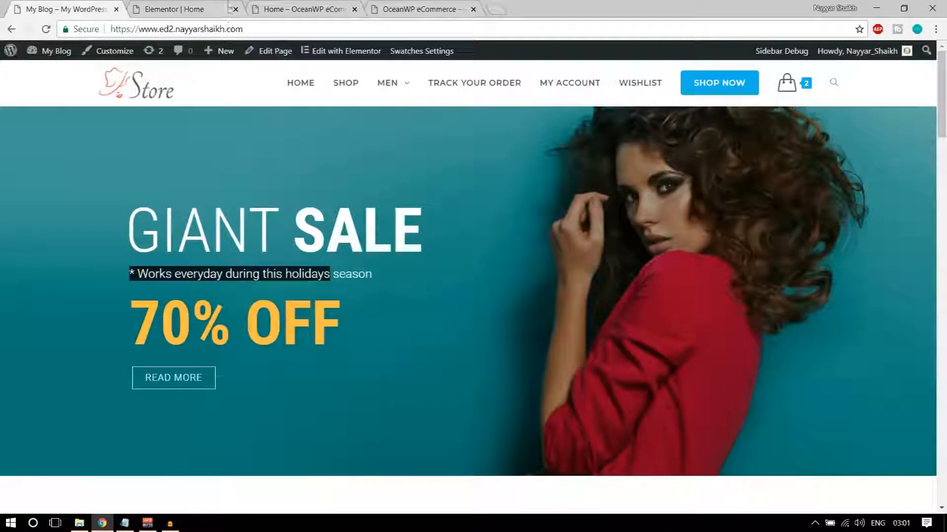
pyautogui.click(173, 9)
pyautogui.moveTo(119, 143)
pyautogui.mouseDown()
pyautogui.moveTo(242, 166)
pyautogui.moveTo(284, 282)
pyautogui.moveTo(277, 254)
pyautogui.moveTo(461, 270)
pyautogui.moveTo(463, 301)
pyautogui.moveTo(412, 300)
pyautogui.moveTo(317, 270)
pyautogui.moveTo(303, 207)
pyautogui.moveTo(426, 307)
pyautogui.moveTo(362, 303)
pyautogui.moveTo(469, 268)
pyautogui.moveTo(116, 161)
pyautogui.mouseUp()
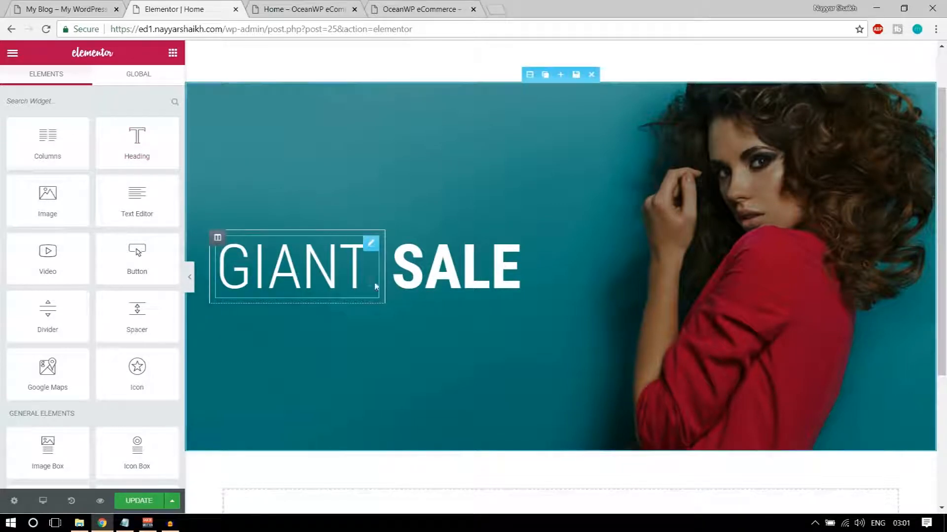
# Rebuild GIANT and SALE in a new two-column row, narrow GIANT's column, and save
pyautogui.moveTo(58, 138); pyautogui.dragTo(329, 279)
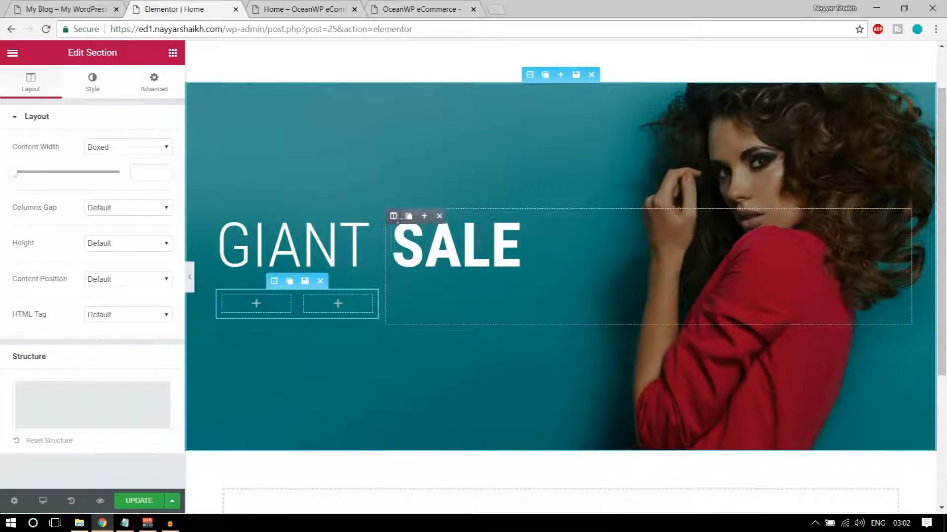
pyautogui.moveTo(897, 222); pyautogui.dragTo(331, 301)
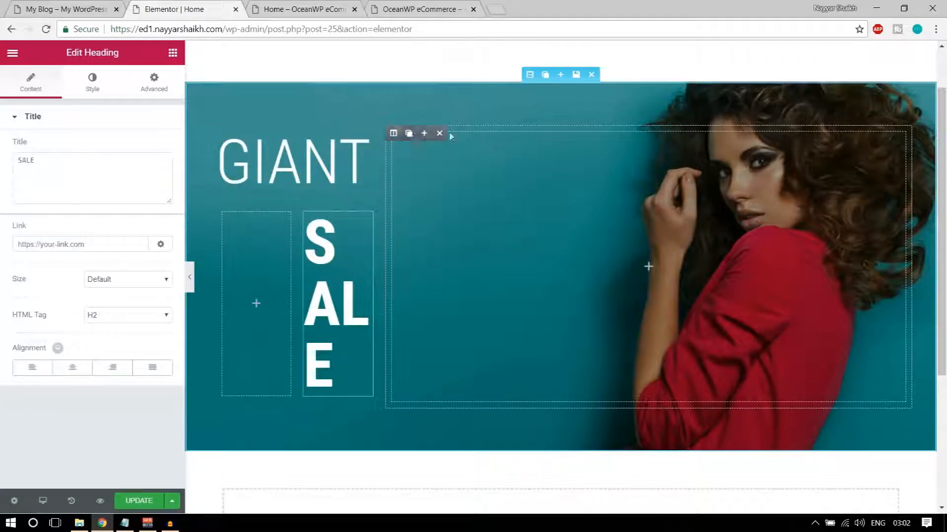
pyautogui.click(440, 133)
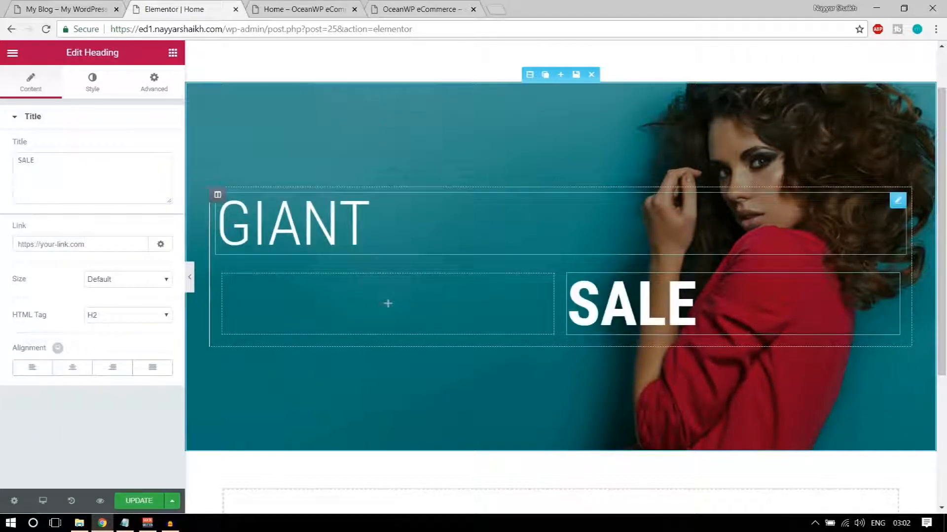
pyautogui.moveTo(897, 200); pyautogui.dragTo(360, 263)
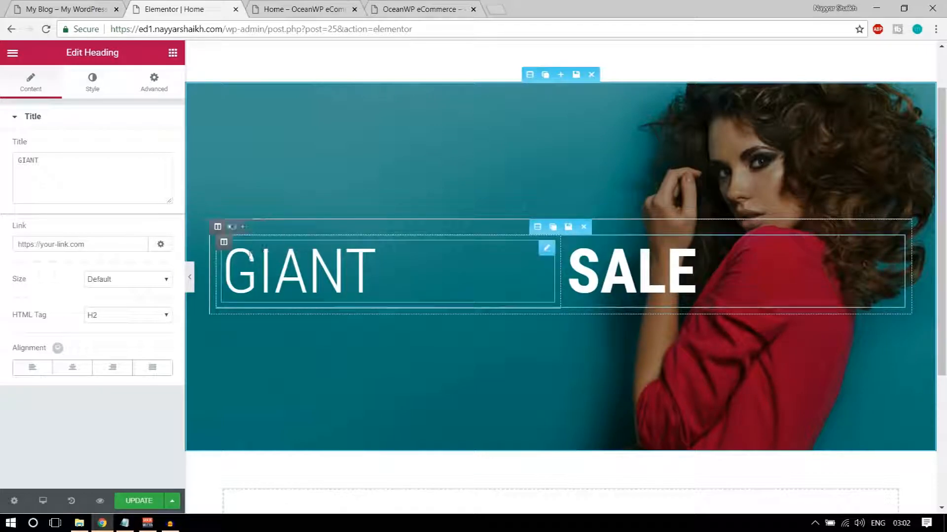
pyautogui.moveTo(560, 271); pyautogui.dragTo(388, 269)
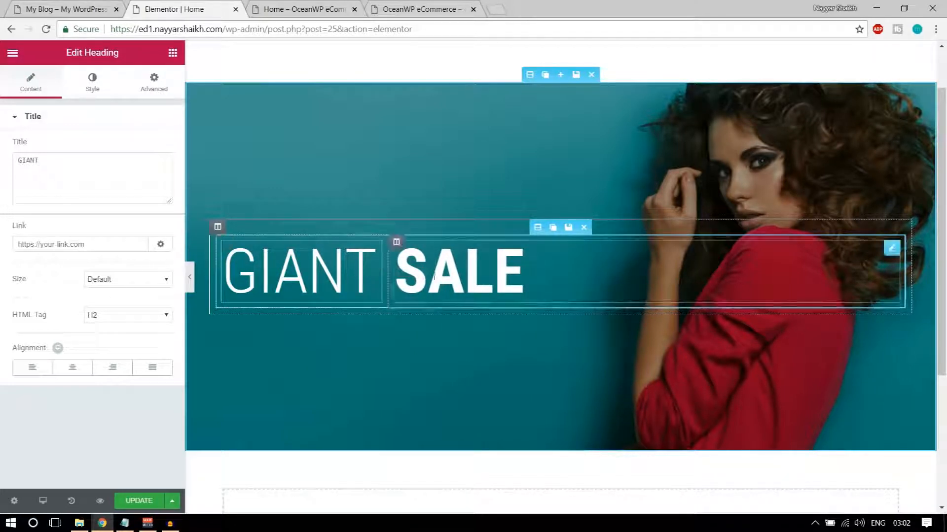
pyautogui.click(128, 502)
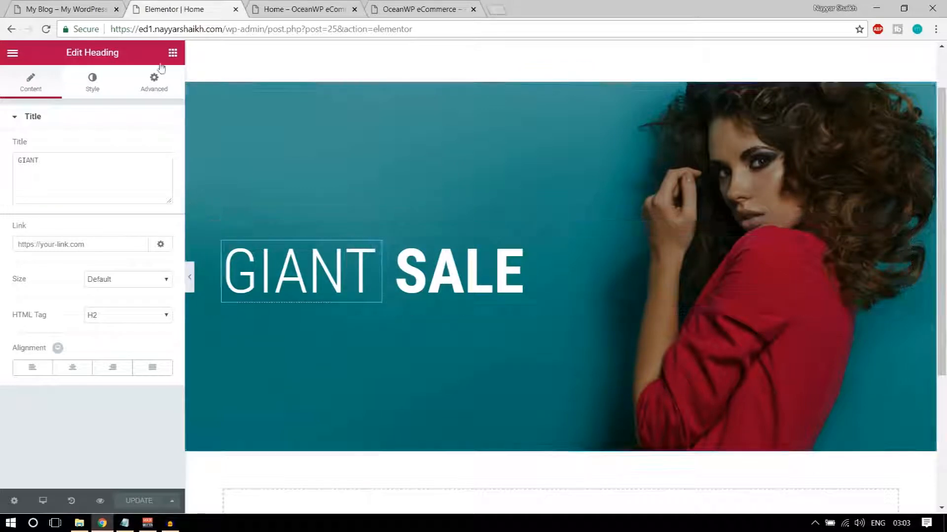
# Add a Heading below GIANT SALE reading '* Works everyday during this holidays season'
pyautogui.click(74, 9)
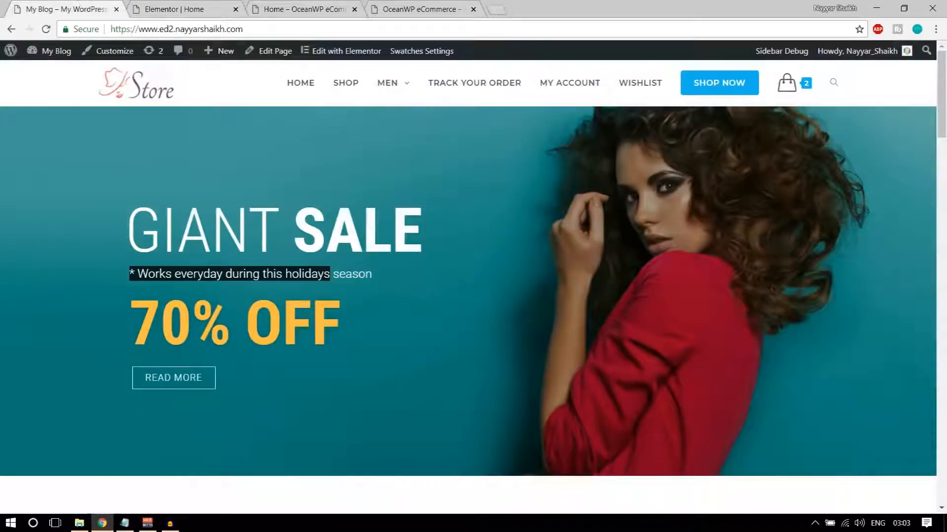
pyautogui.moveTo(131, 271); pyautogui.dragTo(410, 277)
pyautogui.hotkey('ctrl', 'c')
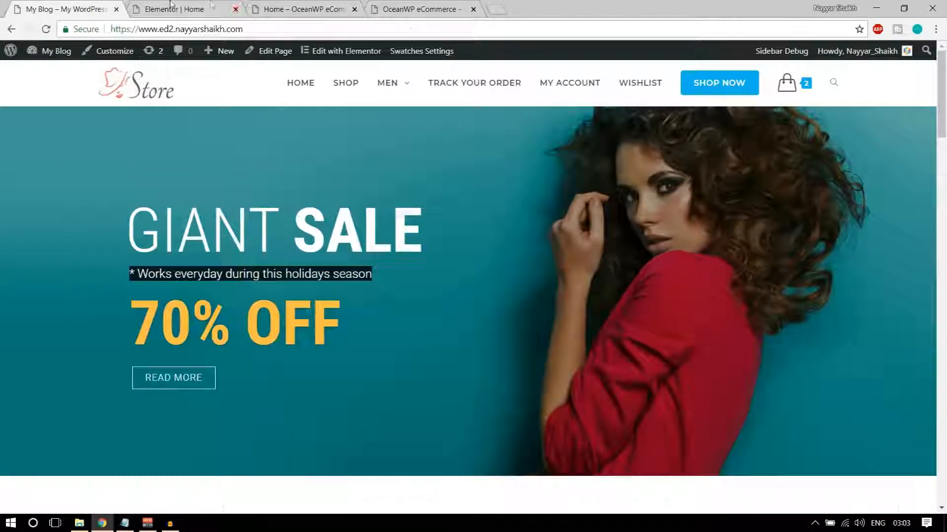
pyautogui.hotkey('ctrl', 'Tab')
pyautogui.click(174, 53)
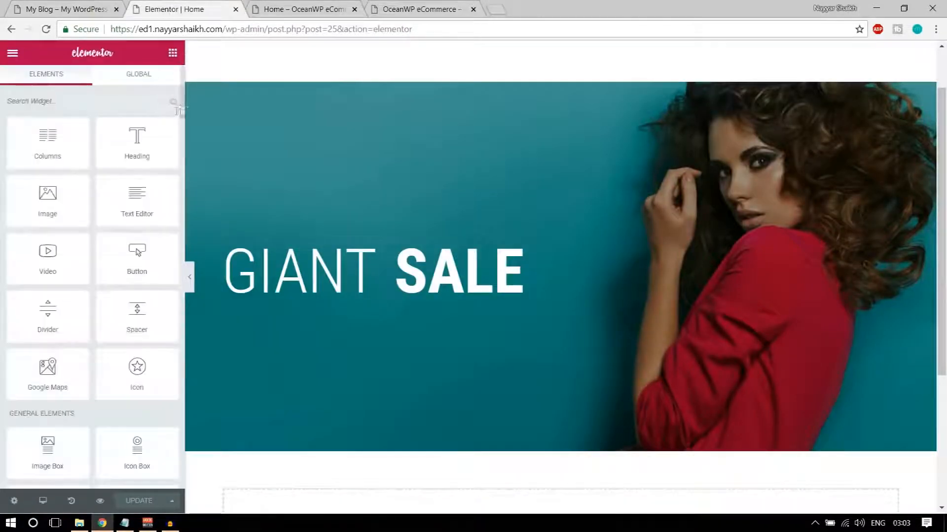
pyautogui.moveTo(137, 141); pyautogui.dragTo(344, 256)
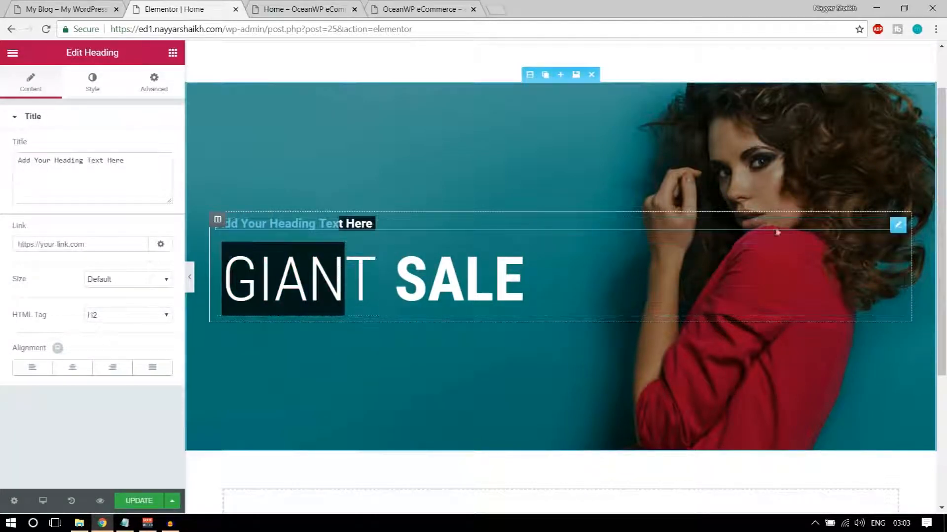
pyautogui.moveTo(890, 225); pyautogui.dragTo(585, 344)
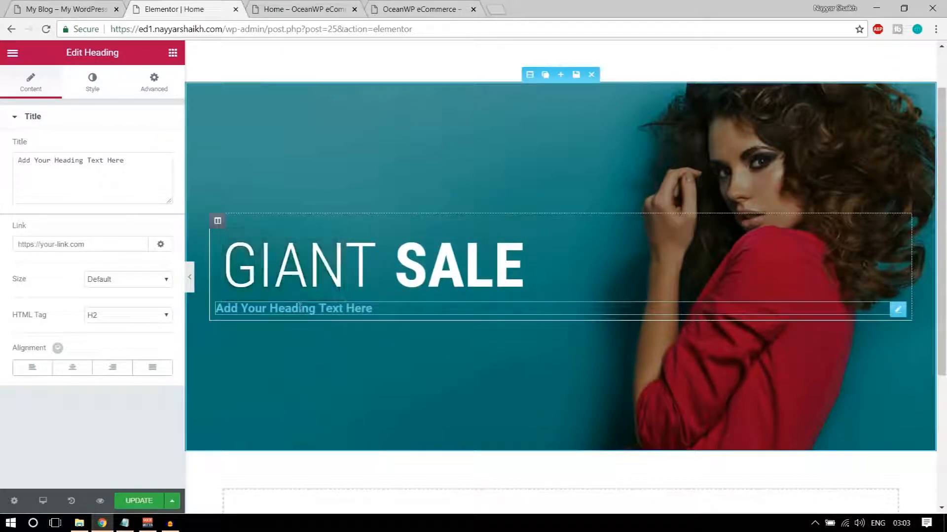
pyautogui.click(146, 179)
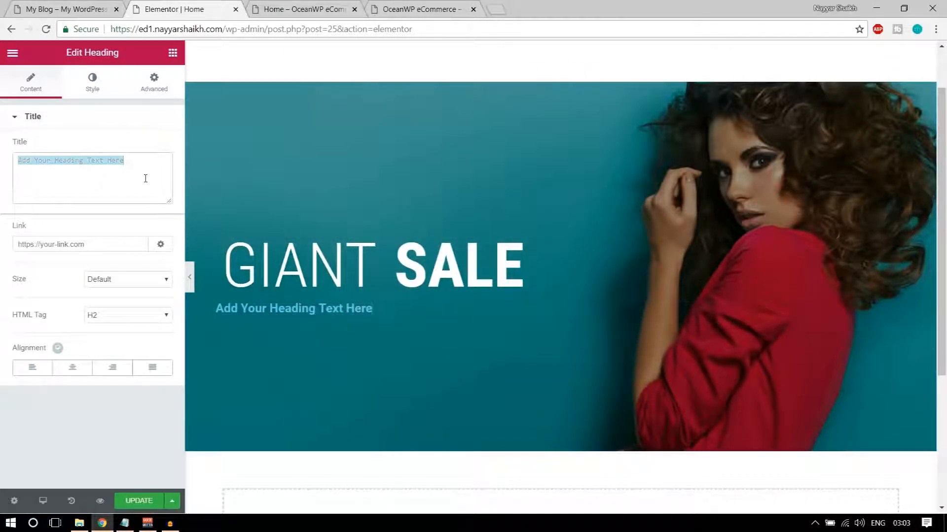
pyautogui.hotkey('ctrl', 'a')
pyautogui.hotkey('ctrl', 'v')
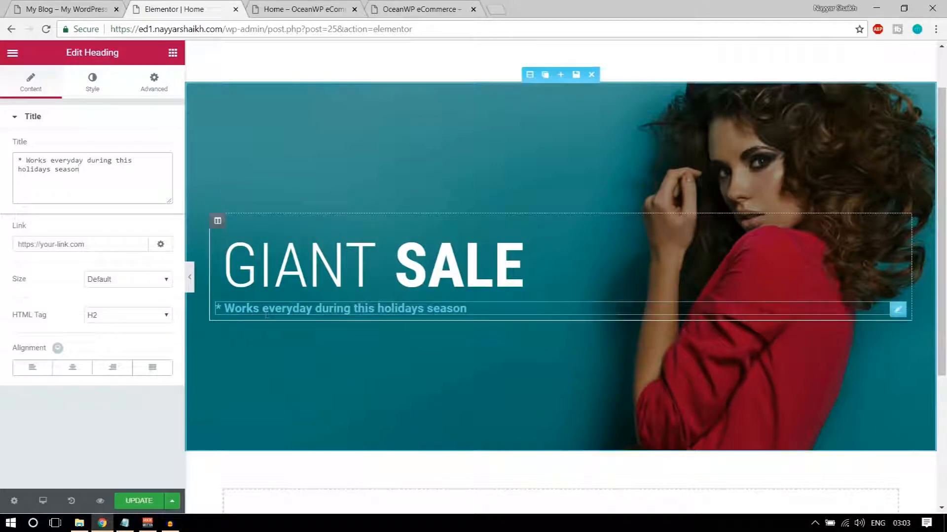
# Set the subtitle's text colour to white (#ffffff)
pyautogui.click(93, 80)
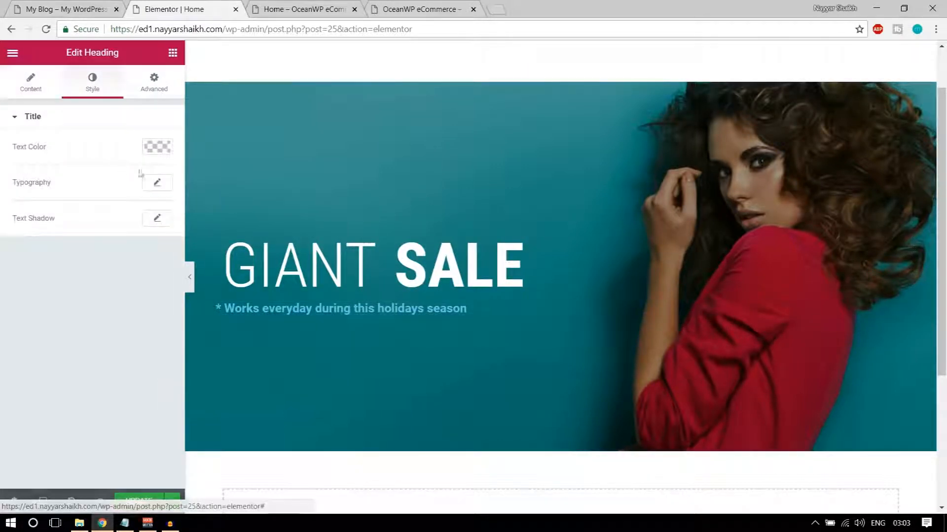
pyautogui.click(166, 146)
pyautogui.click(127, 294)
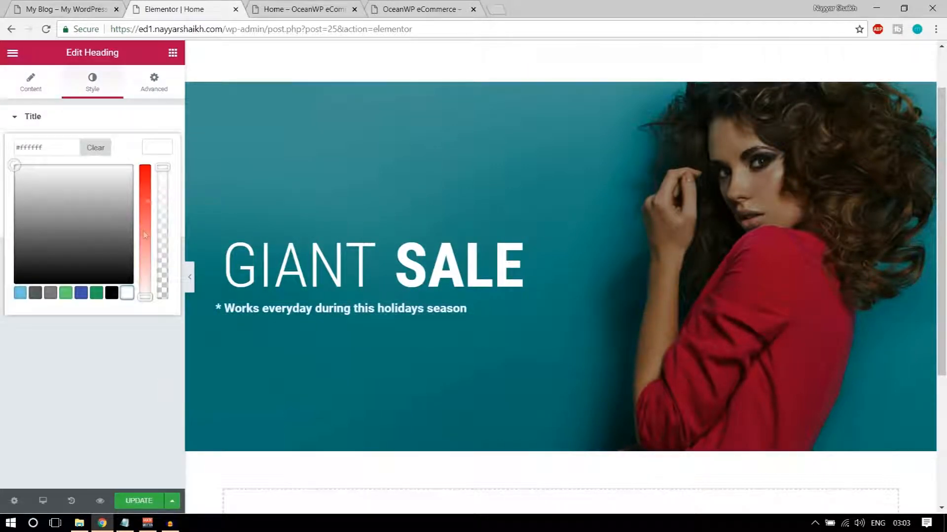
pyautogui.click(161, 153)
# Set the subtitle typography to Roboto at weight 300 and compare with the reference
pyautogui.click(157, 184)
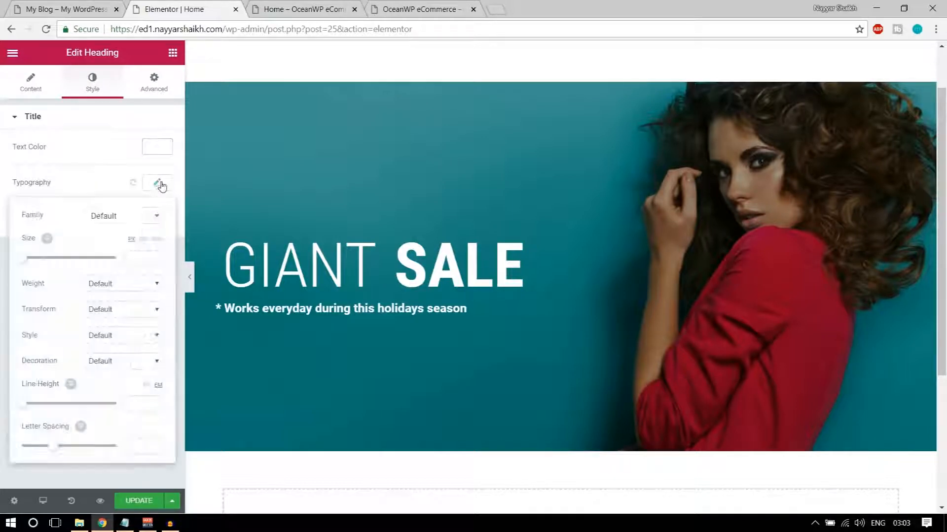
pyautogui.click(128, 216)
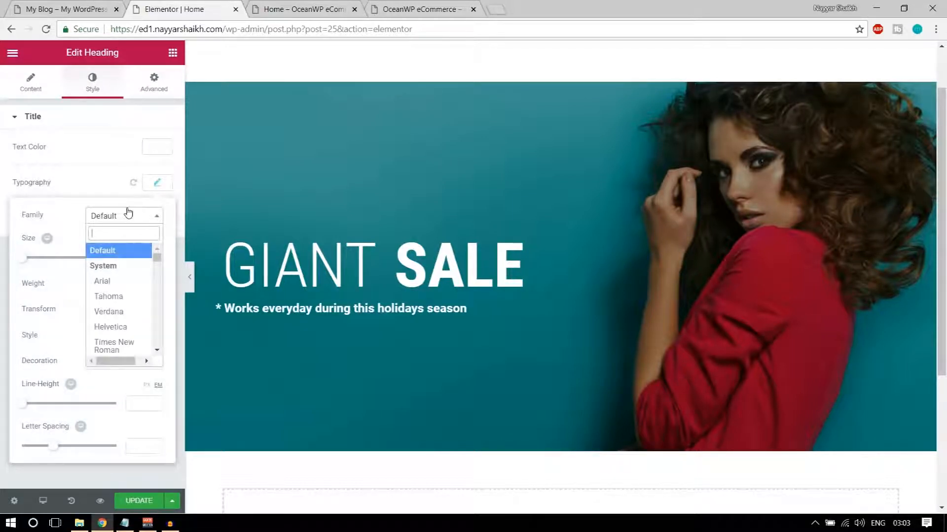
pyautogui.write('robo')
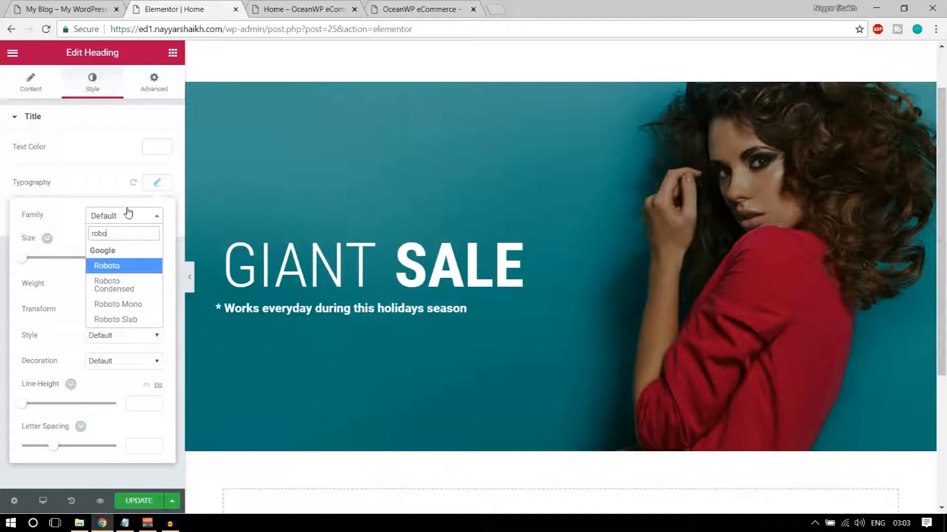
pyautogui.press('Return')
pyautogui.click(114, 285)
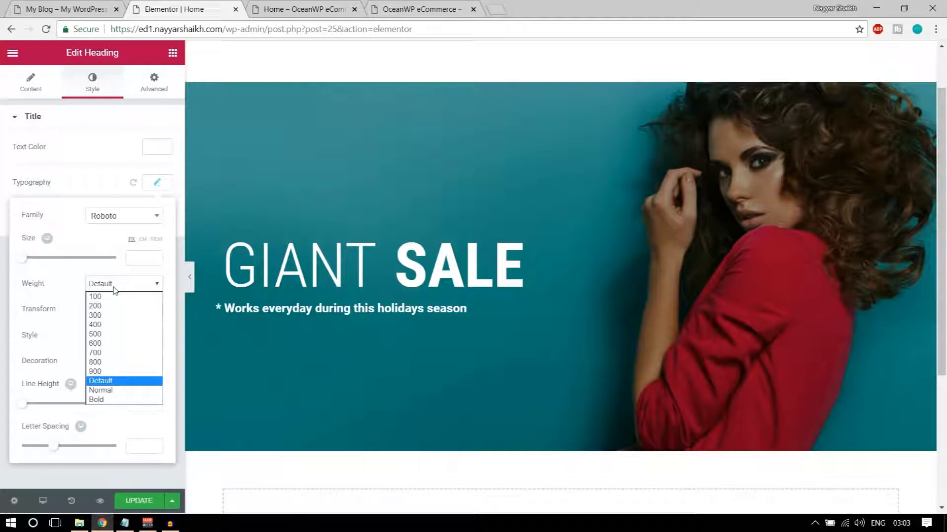
pyautogui.click(113, 315)
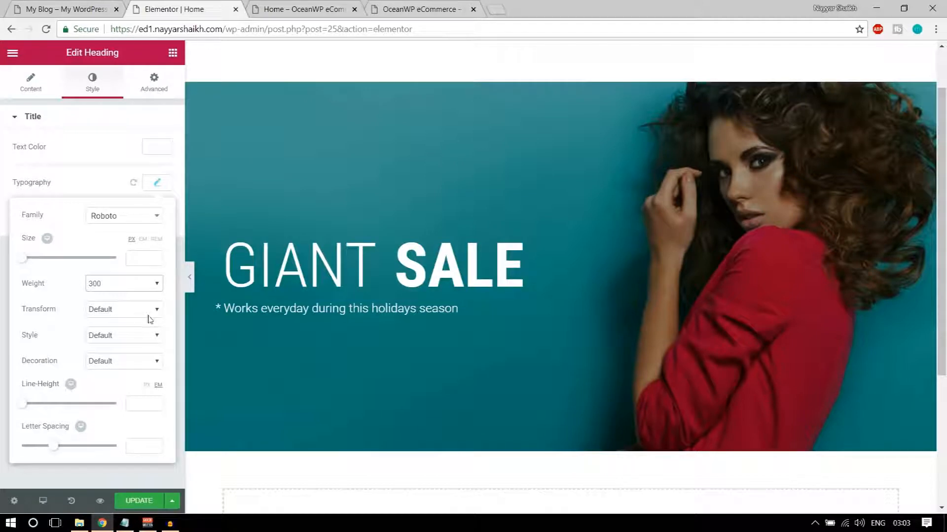
pyautogui.click(153, 189)
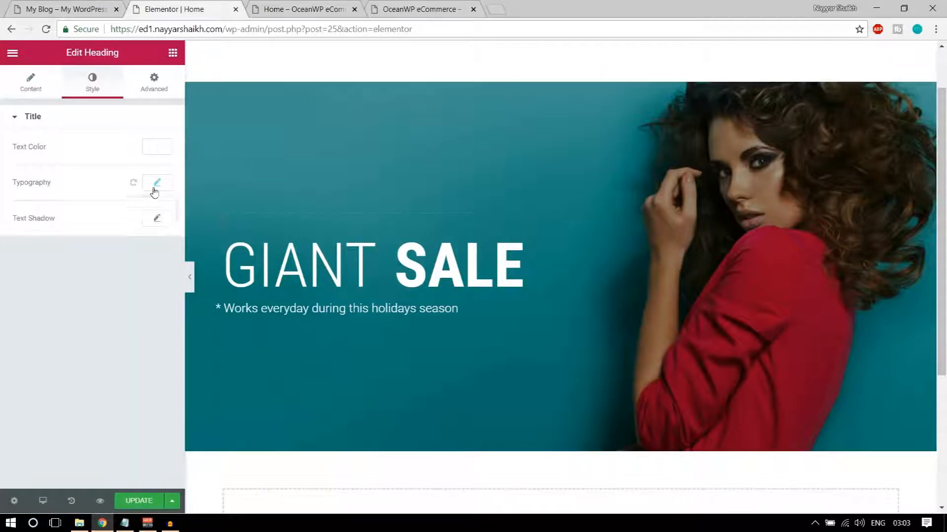
pyautogui.click(35, 7)
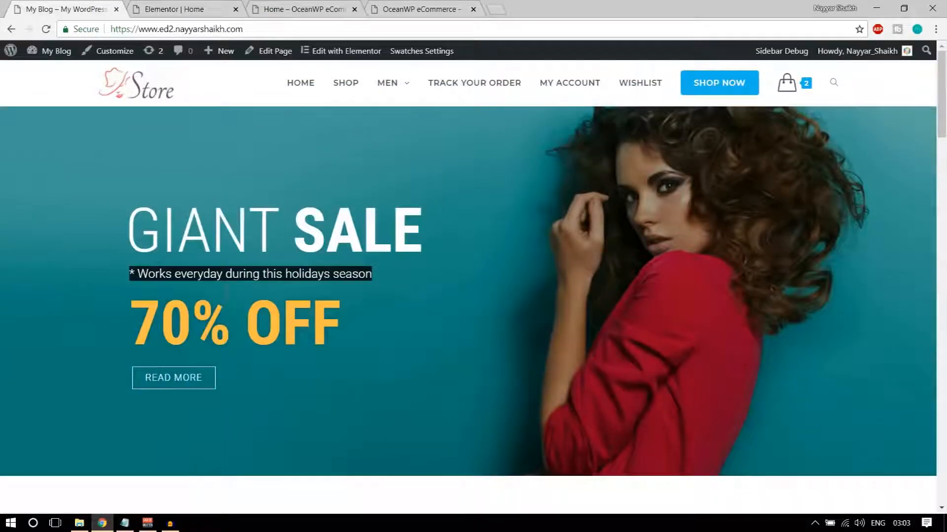
pyautogui.click(132, 237)
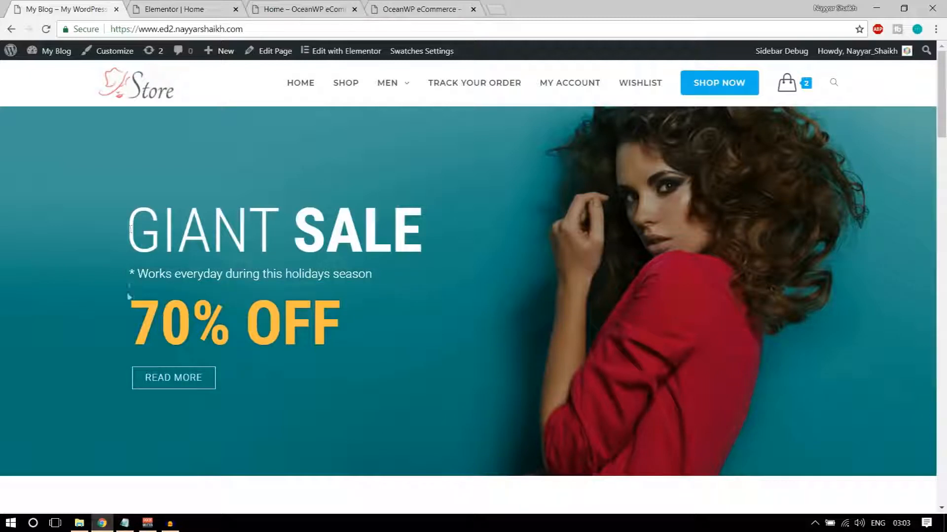
pyautogui.click(174, 9)
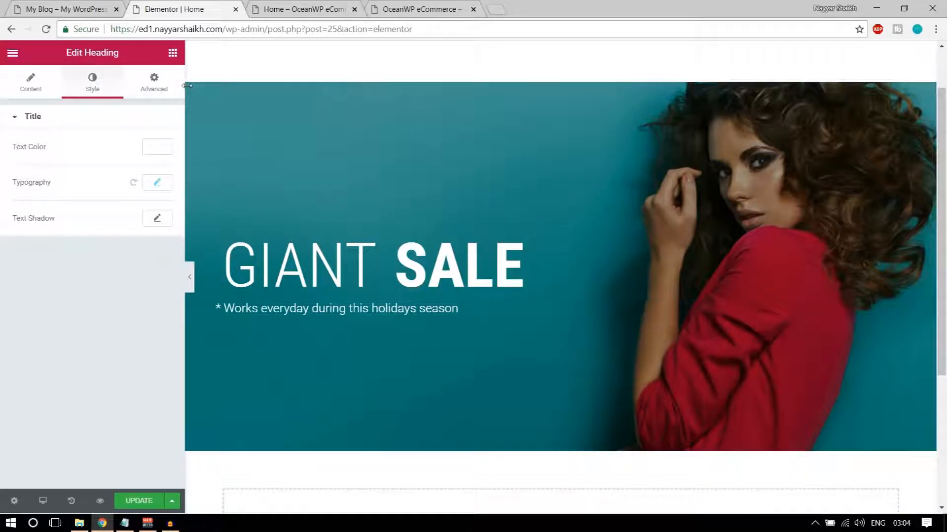
# Unlink the subtitle's padding and give it 20 px left padding, other sides 0
pyautogui.click(155, 91)
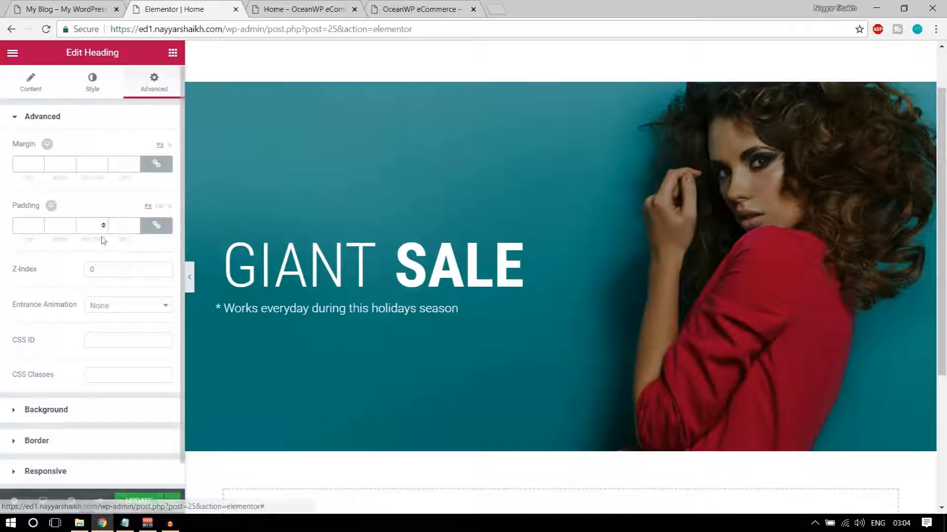
pyautogui.click(156, 227)
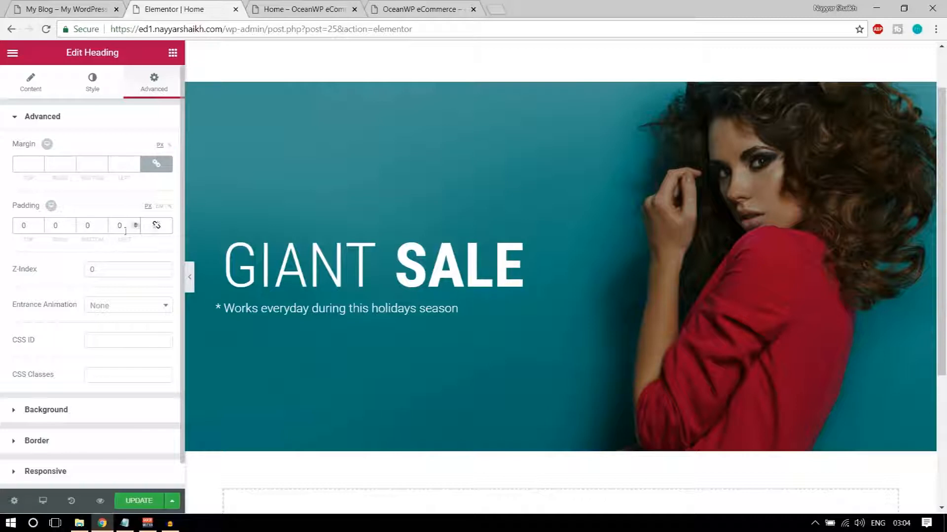
pyautogui.click(157, 226)
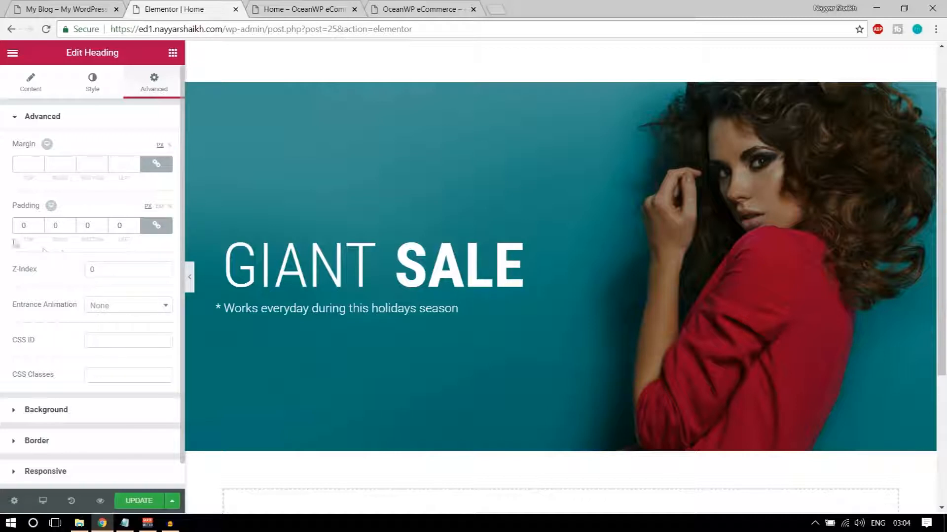
pyautogui.write('10')
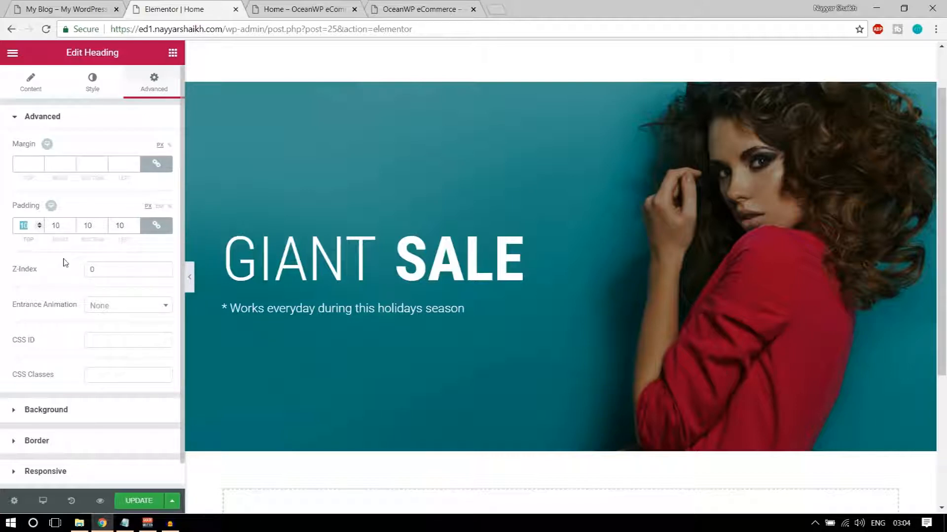
pyautogui.write('0')
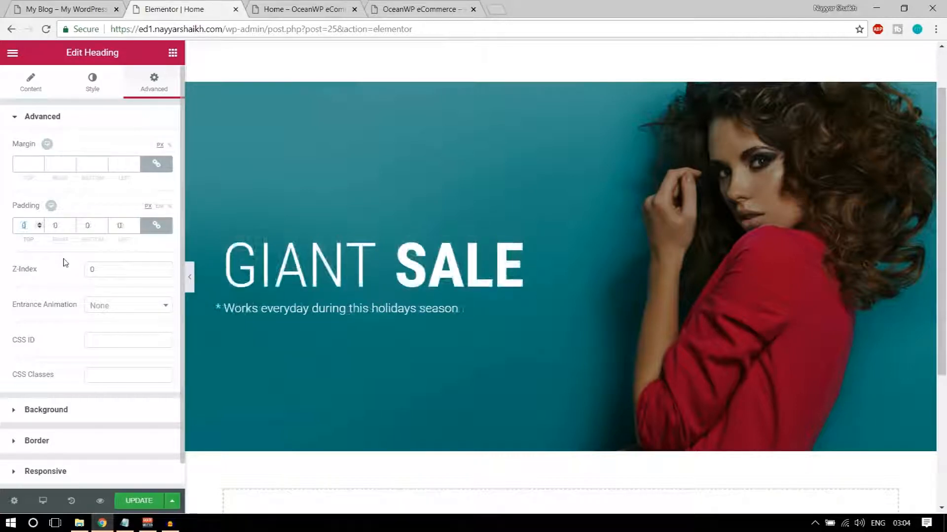
pyautogui.click(156, 226)
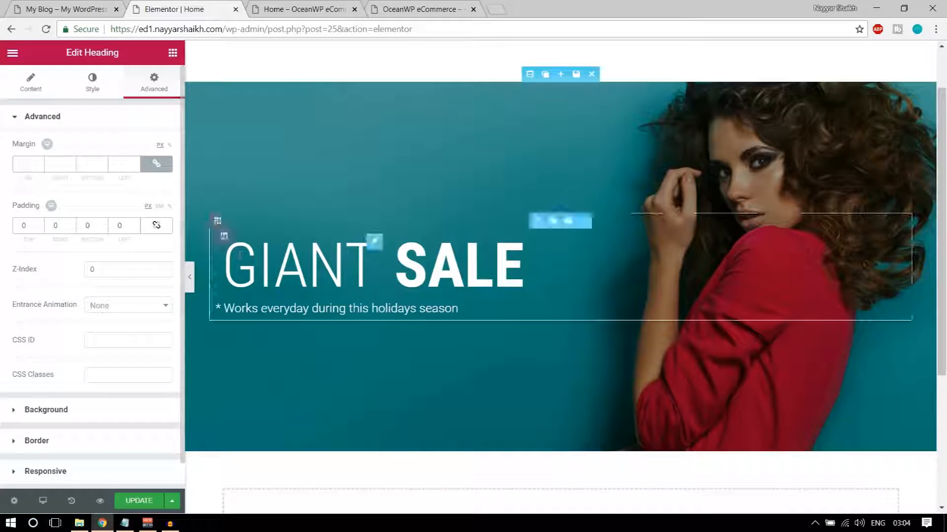
pyautogui.click(119, 225)
pyautogui.write('10')
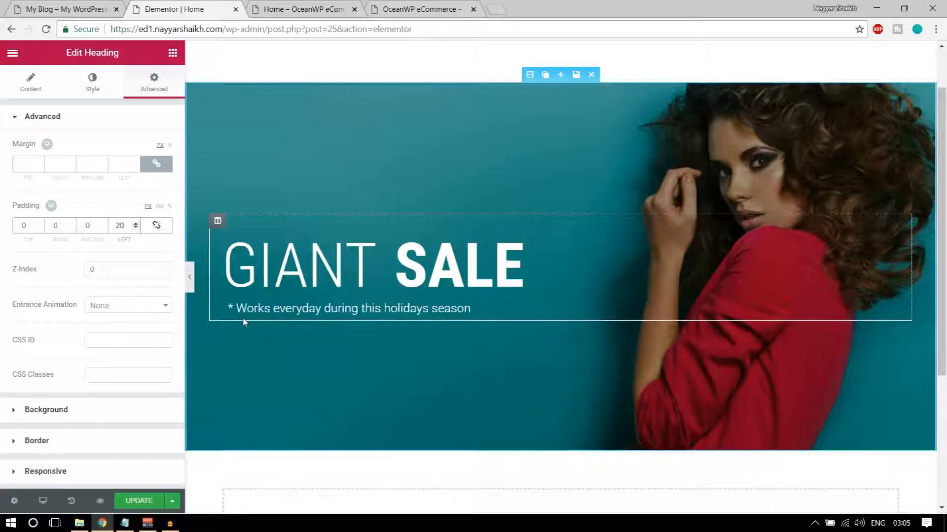
# Check the 70% OFF line on the live reference banner
pyautogui.click(69, 9)
pyautogui.moveTo(136, 320); pyautogui.dragTo(333, 323)
pyautogui.hotkey('ctrl', 'c')
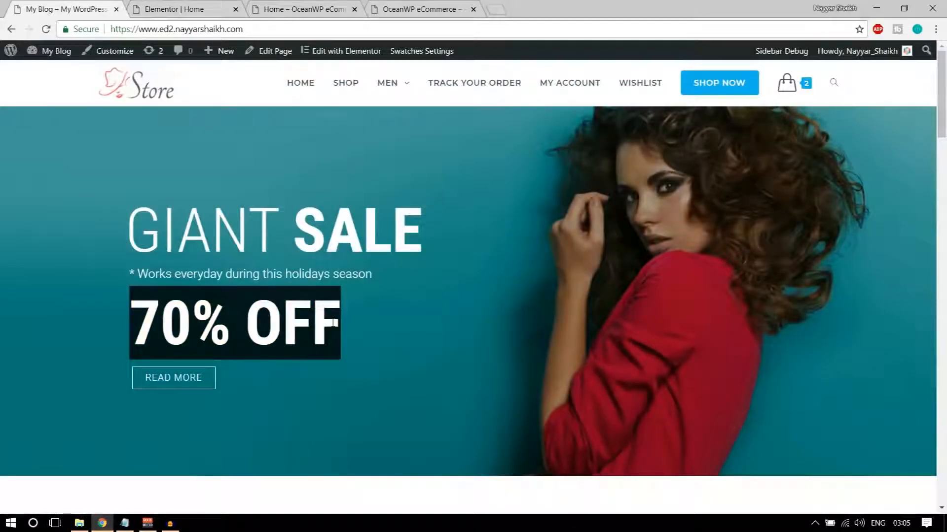
pyautogui.click(173, 9)
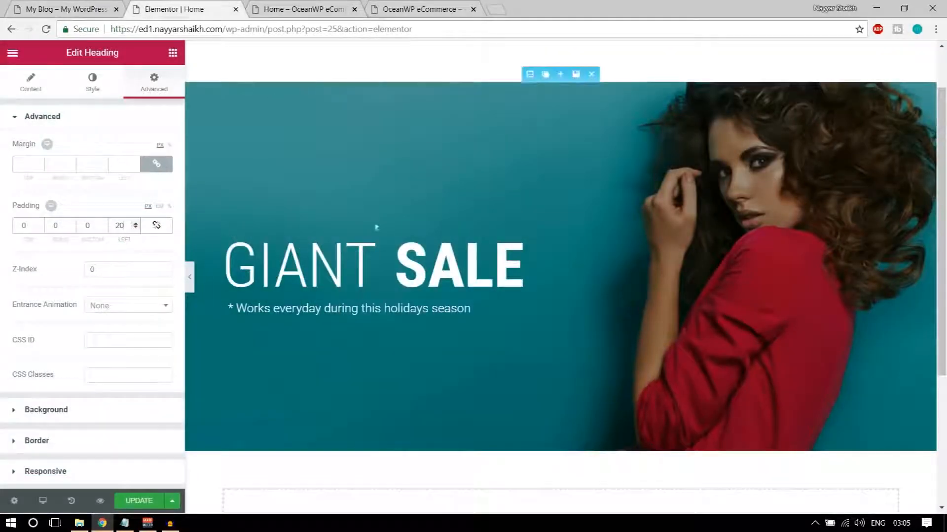
# Duplicate the SALE column, then undo the move so GIANT stays first
pyautogui.moveTo(398, 236)
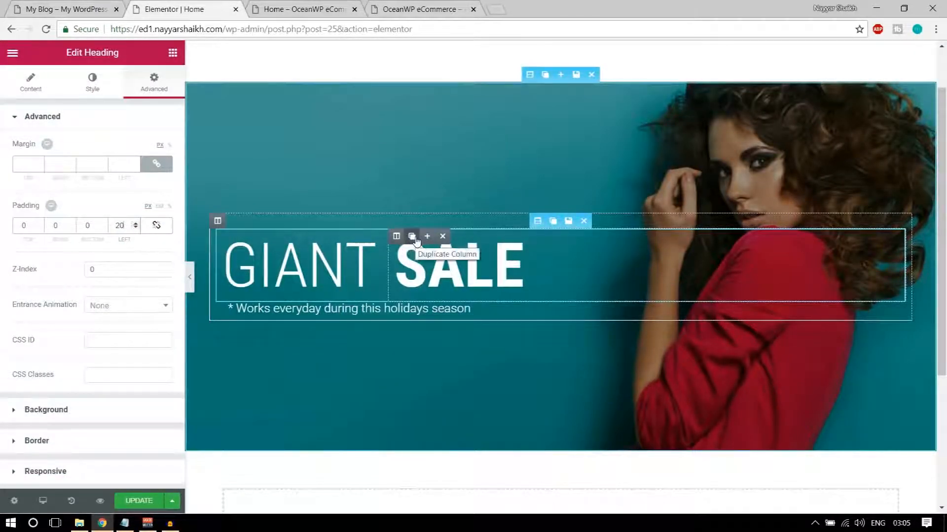
pyautogui.click(413, 237)
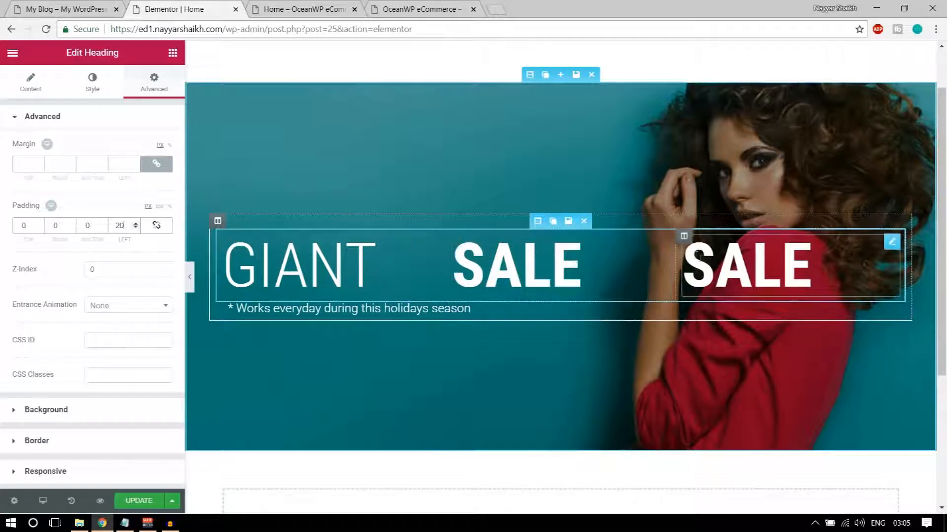
pyautogui.moveTo(684, 237); pyautogui.dragTo(590, 269)
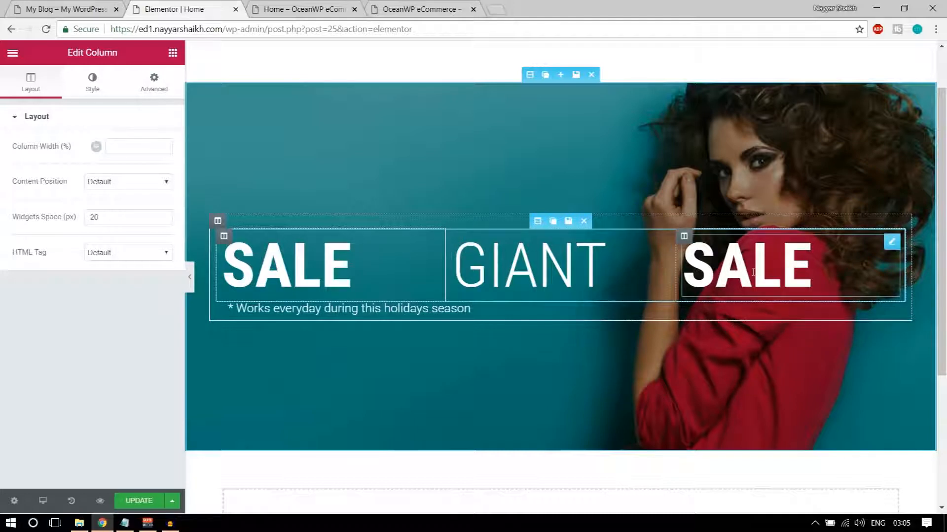
pyautogui.hotkey('ctrl', 'z')
pyautogui.hotkey('ctrl', 'z')
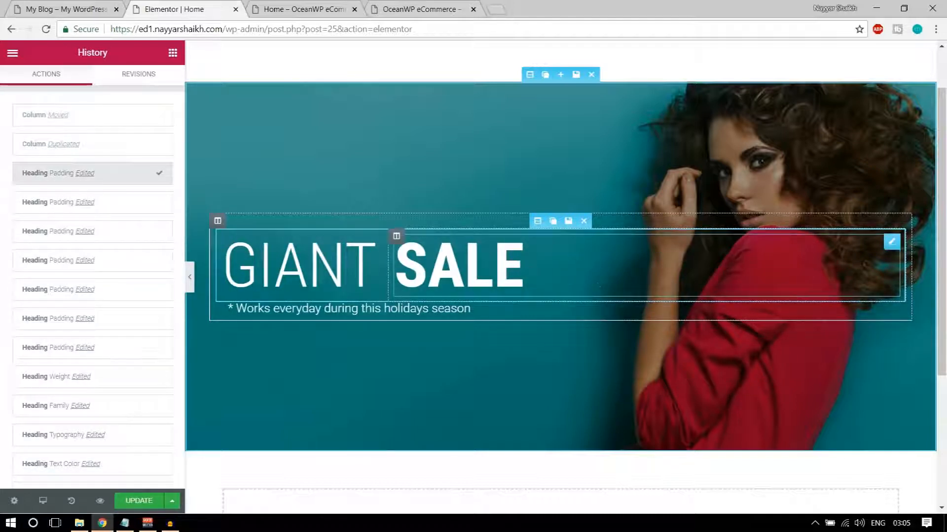
# Duplicate the SALE heading and place the copy beneath the subtitle
pyautogui.moveTo(890, 242)
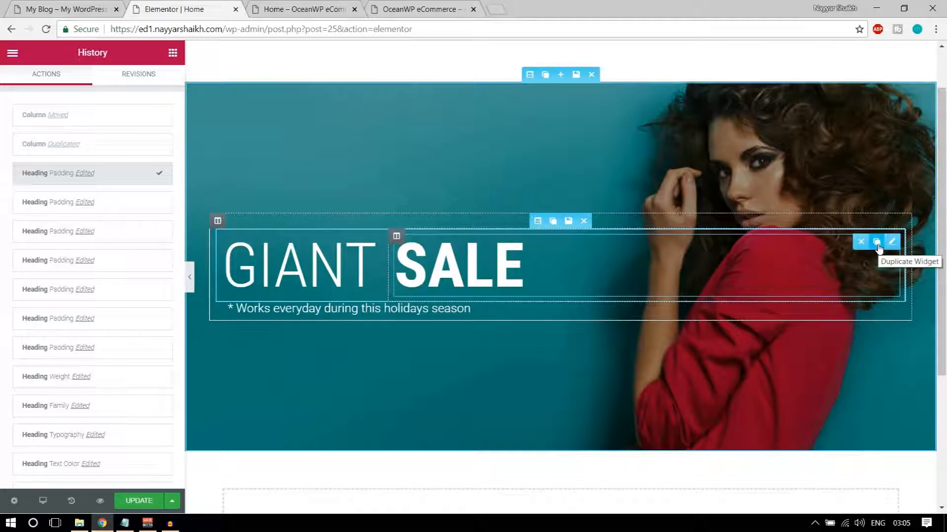
pyautogui.click(877, 244)
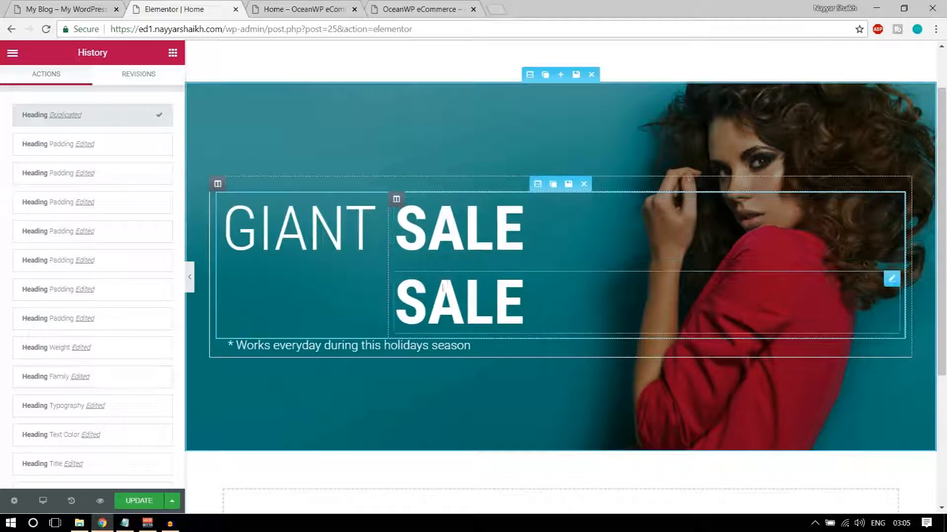
pyautogui.moveTo(891, 278); pyautogui.dragTo(309, 323)
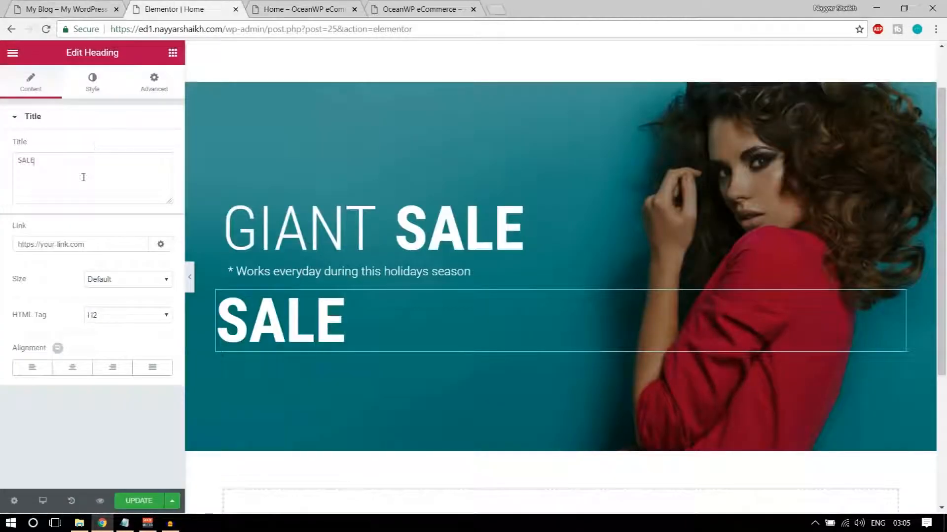
# Change the copied heading's text to '70% OFF' and colour it yellow #ffc342, checked against the reference banner
pyautogui.hotkey('ctrl', 'a')
pyautogui.hotkey('ctrl', 'v')
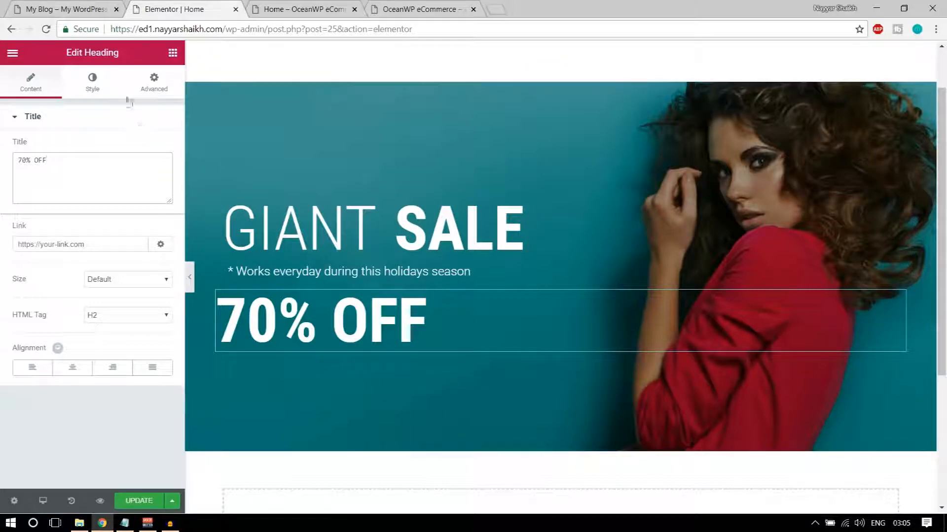
pyautogui.click(92, 83)
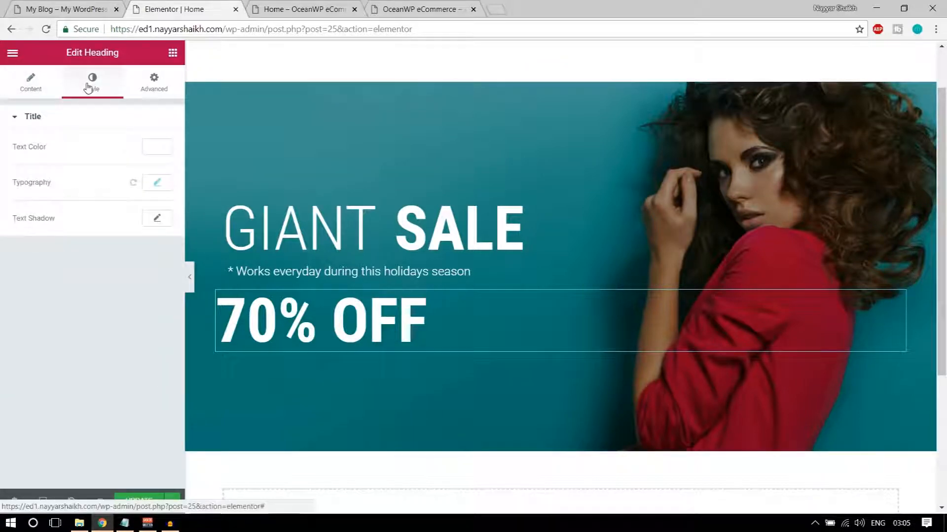
pyautogui.click(154, 152)
pyautogui.click(52, 4)
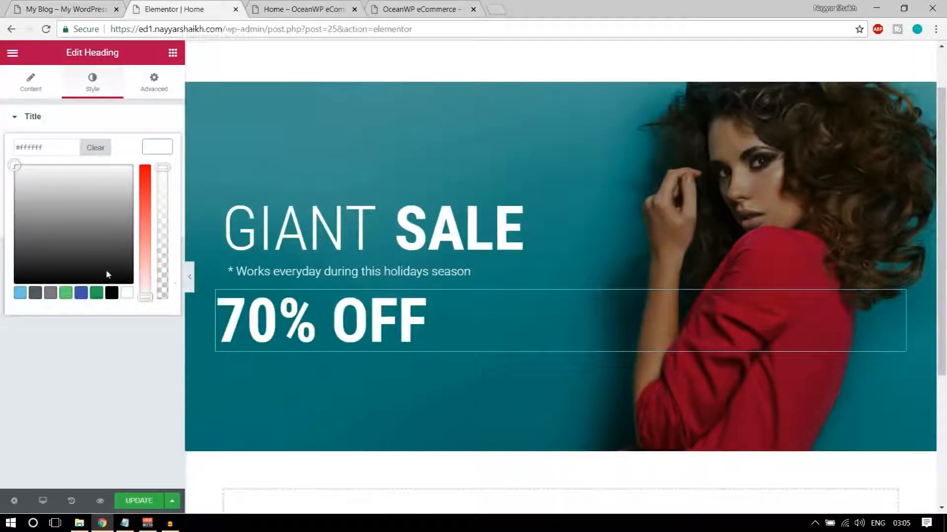
pyautogui.click(103, 270)
pyautogui.click(53, 297)
pyautogui.moveTo(58, 239); pyautogui.dragTo(105, 222)
pyautogui.click(146, 210)
pyautogui.moveTo(63, 179); pyautogui.dragTo(27, 164)
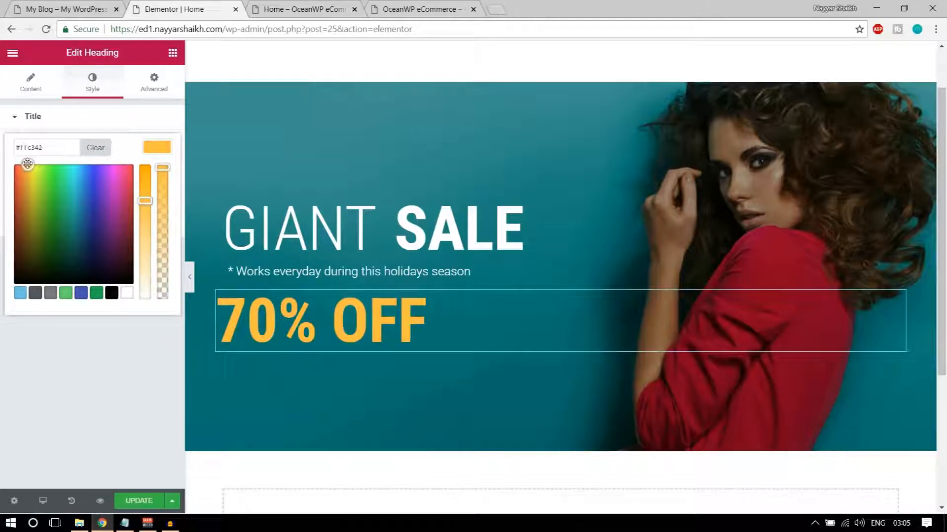
pyautogui.click(156, 146)
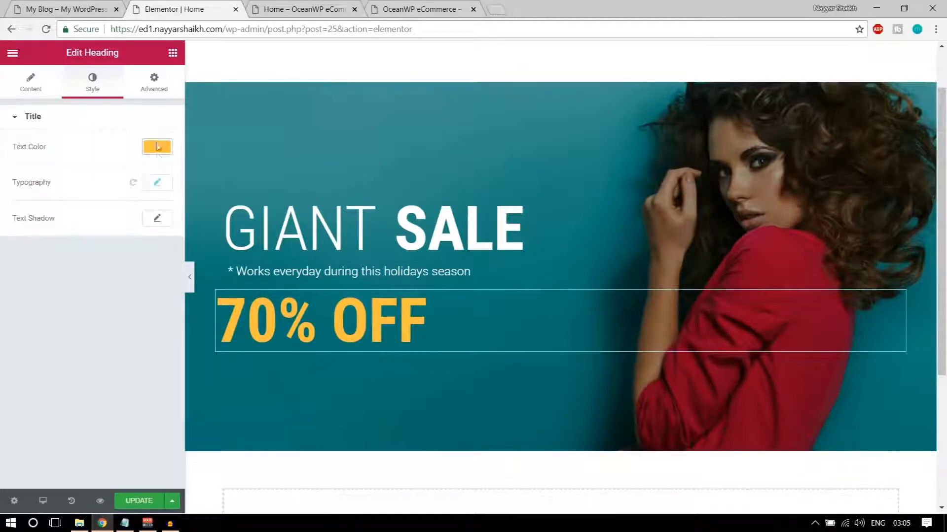
# Give the 70% OFF heading a text shadow with blur 33 and colour rgba(0,0,0,0.3)
pyautogui.click(158, 219)
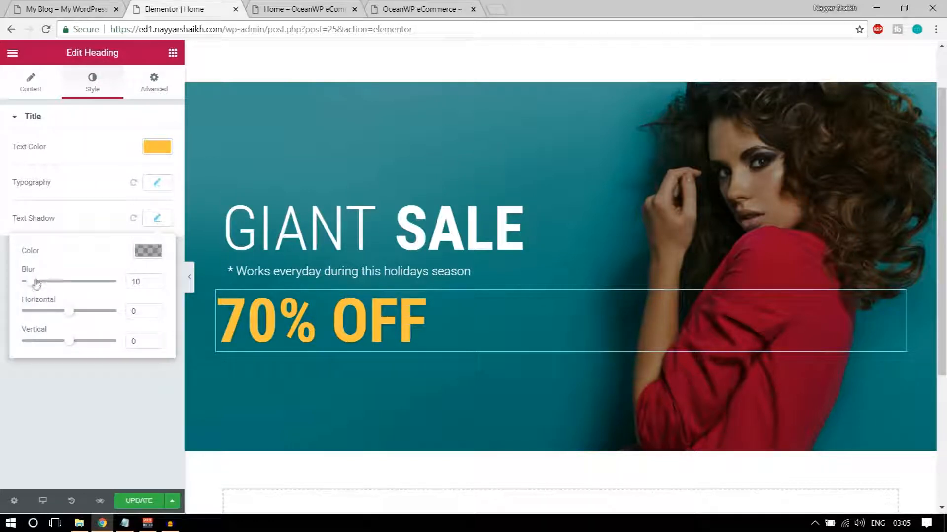
pyautogui.moveTo(52, 285); pyautogui.dragTo(64, 285)
pyautogui.click(150, 252)
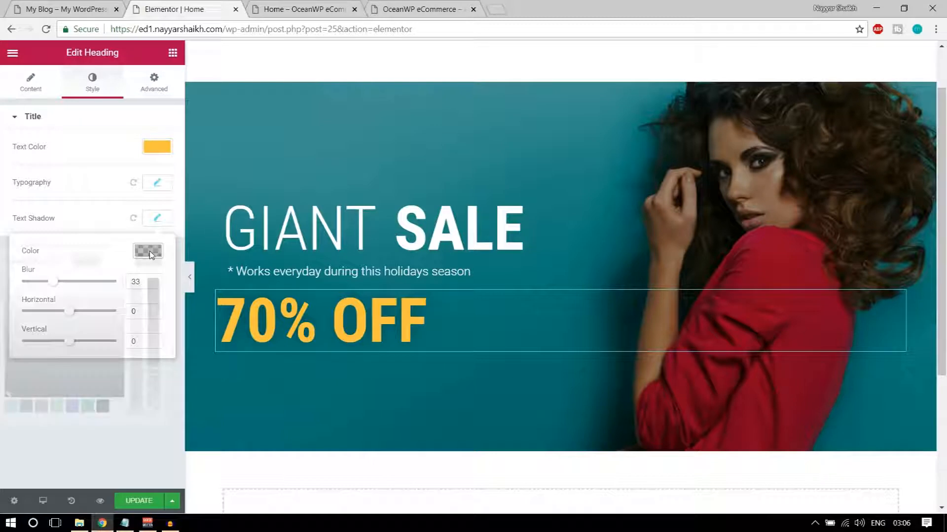
pyautogui.click(11, 407)
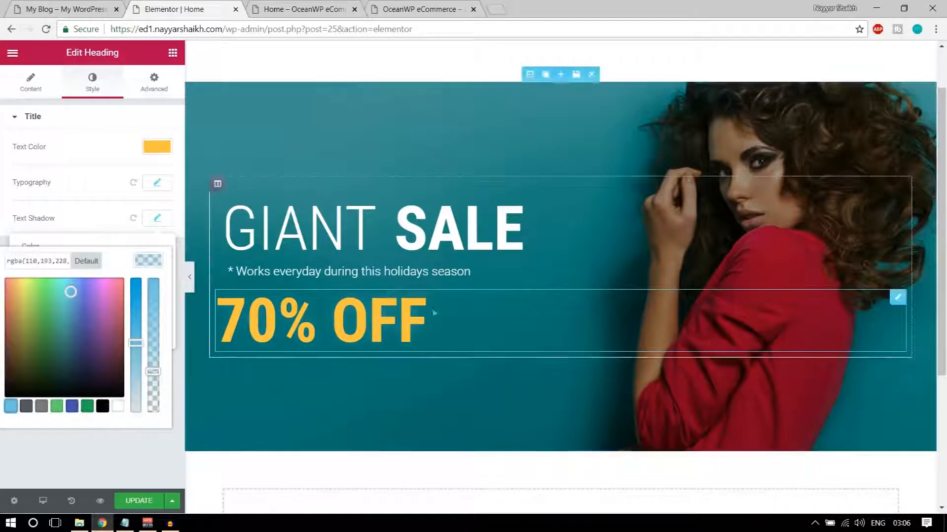
pyautogui.click(87, 407)
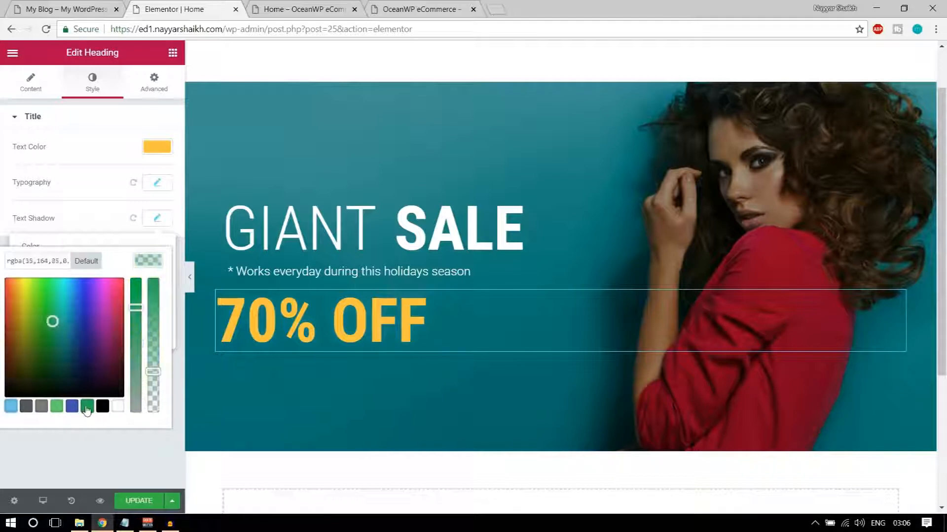
pyautogui.moveTo(41, 319)
pyautogui.mouseDown()
pyautogui.moveTo(36, 300)
pyautogui.moveTo(7, 280)
pyautogui.moveTo(69, 363)
pyautogui.moveTo(58, 277)
pyautogui.moveTo(9, 312)
pyautogui.moveTo(17, 349)
pyautogui.moveTo(93, 313)
pyautogui.moveTo(79, 307)
pyautogui.mouseUp()
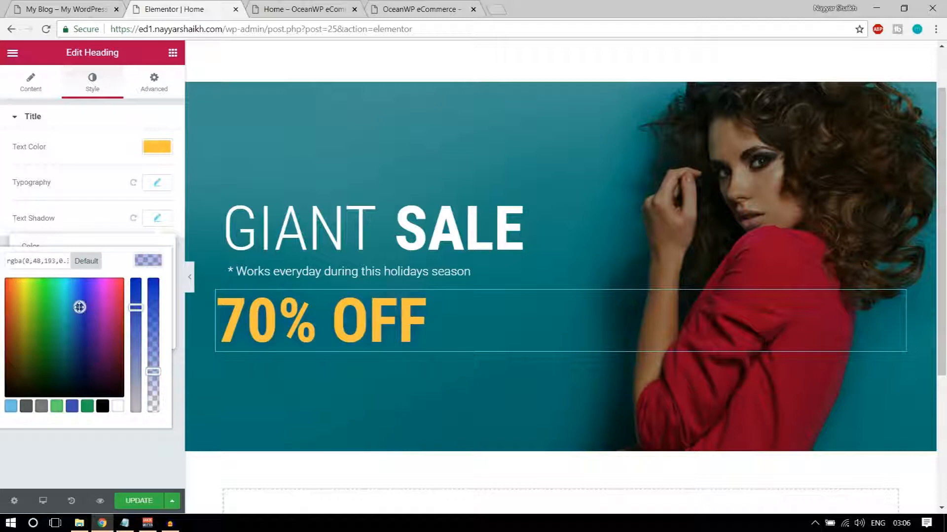
pyautogui.click(102, 407)
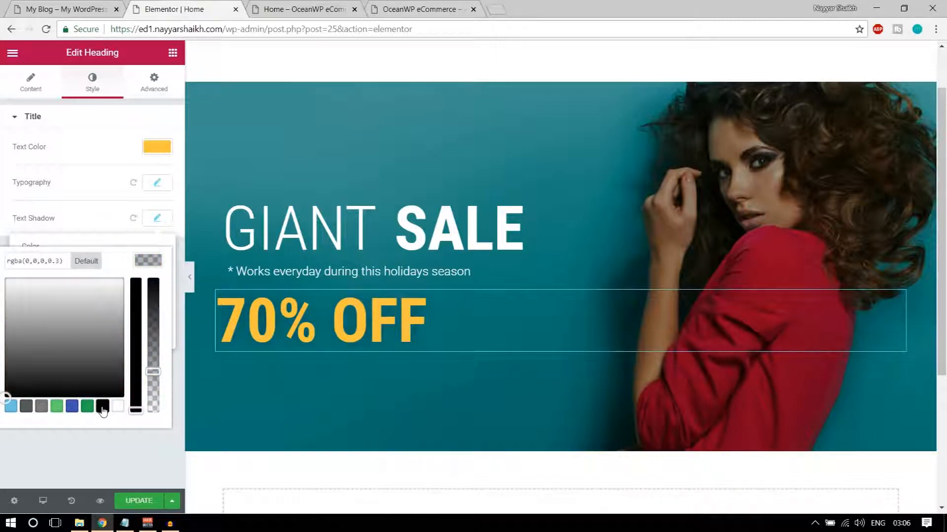
pyautogui.click(142, 263)
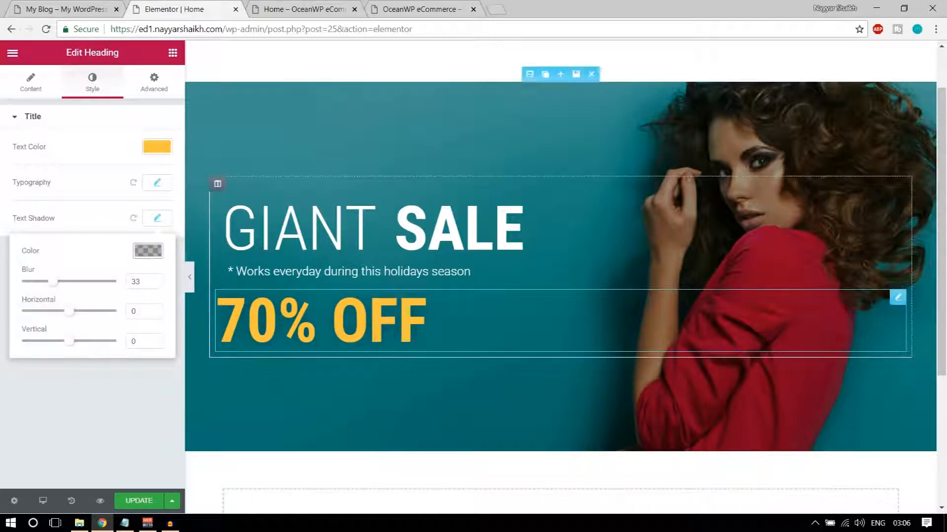
# Set the heading's left padding alone to 20 px and save the page with UPDATE
pyautogui.click(152, 82)
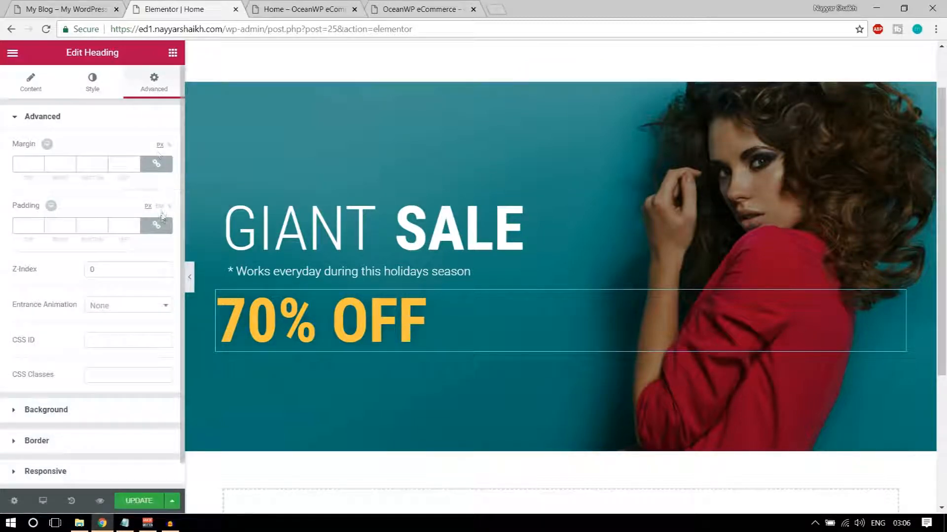
pyautogui.click(156, 225)
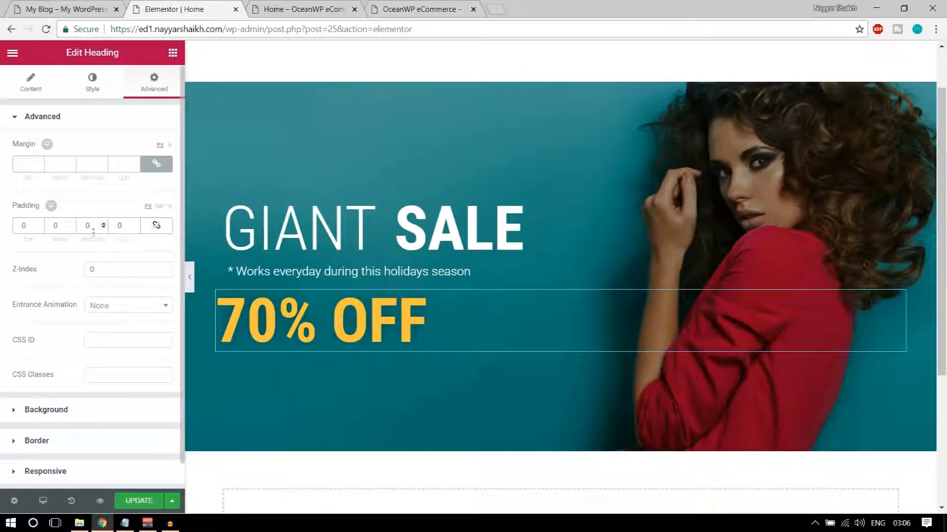
pyautogui.doubleClick(118, 225)
pyautogui.write('20')
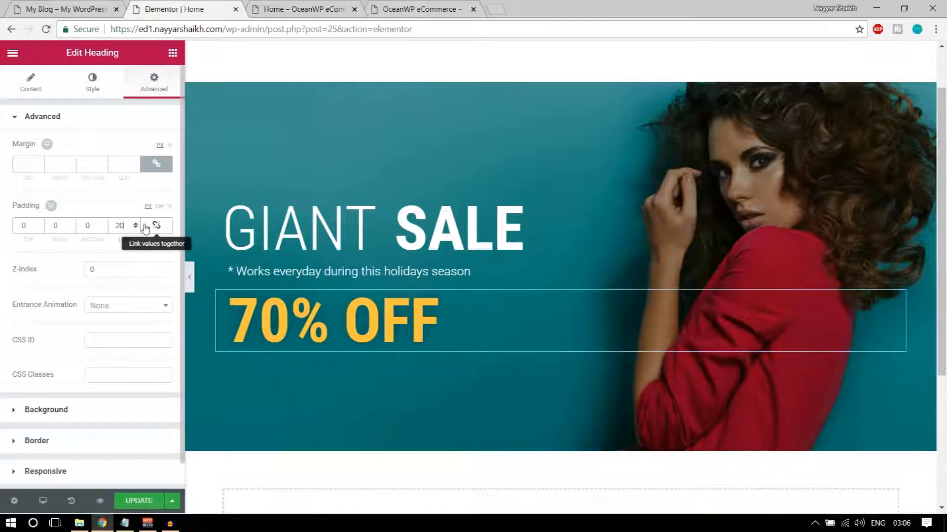
pyautogui.click(126, 502)
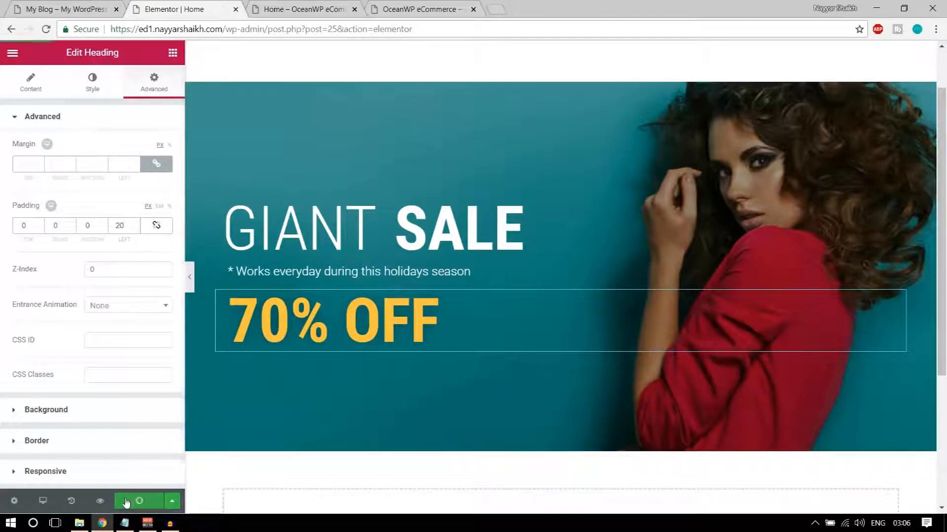
pyautogui.click(74, 9)
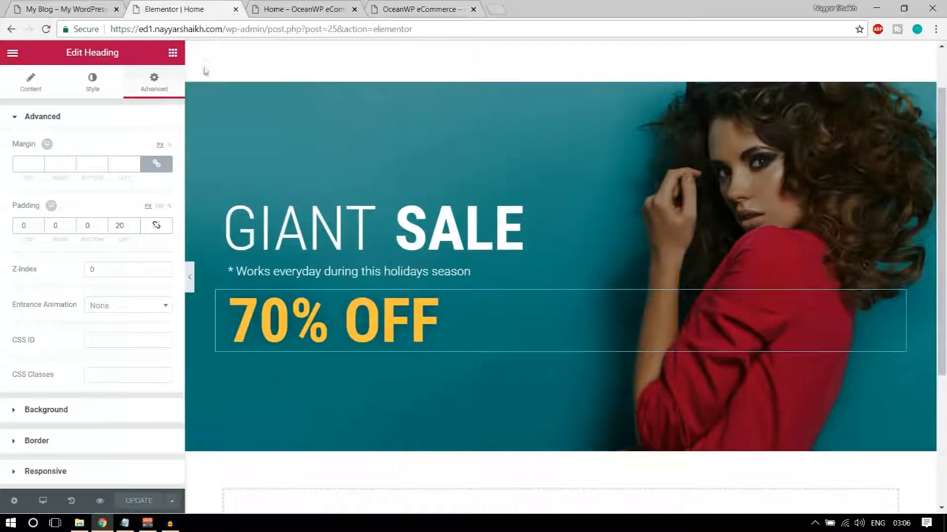
# Add a Button widget beneath the 70% OFF heading, comparing with the reference banner
pyautogui.click(173, 55)
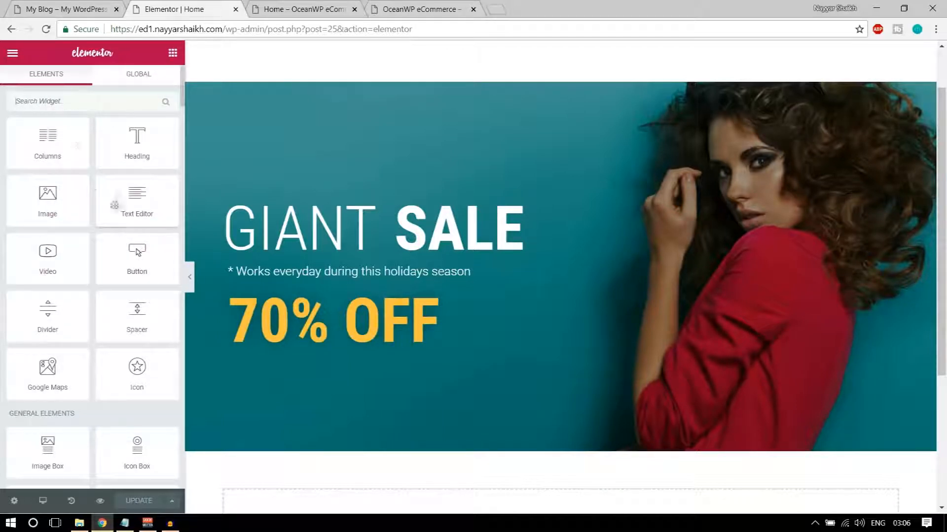
pyautogui.scroll(-6, 116, 291)
pyautogui.scroll(6, 116, 303)
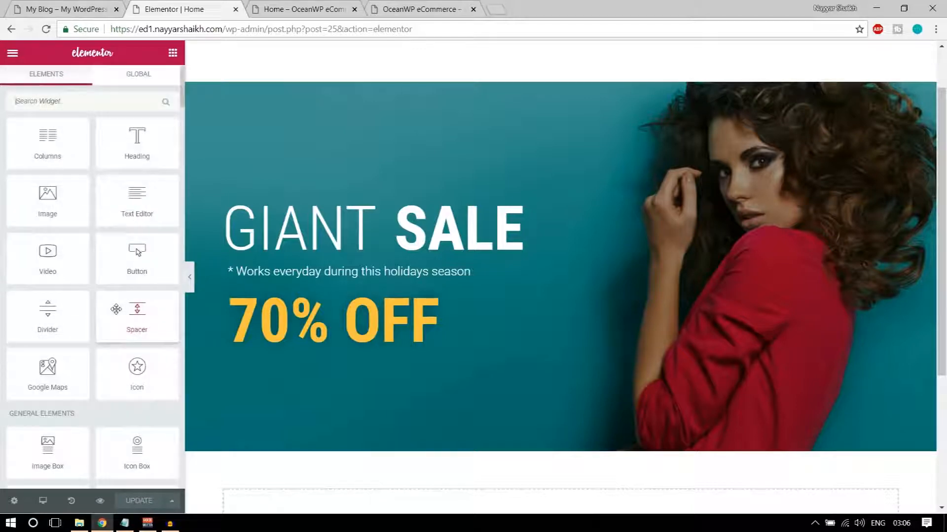
pyautogui.click(70, 10)
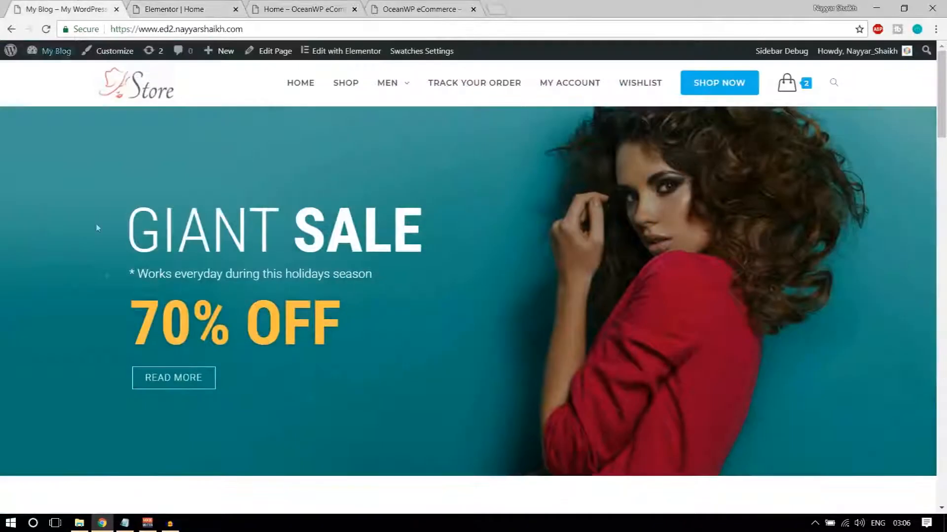
pyautogui.click(190, 9)
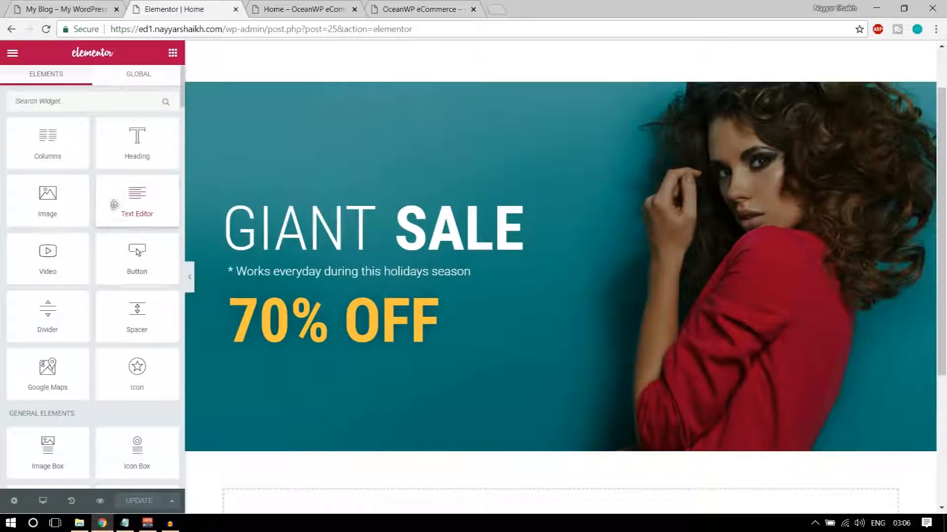
pyautogui.moveTo(126, 255); pyautogui.dragTo(353, 351)
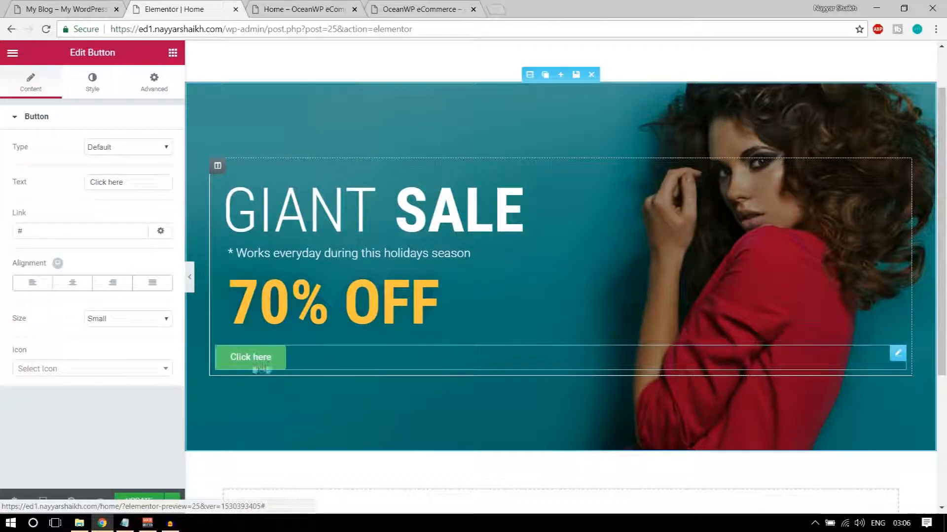
# Replace the button's 'Click here' label with 'READ MORE'
pyautogui.click(48, 10)
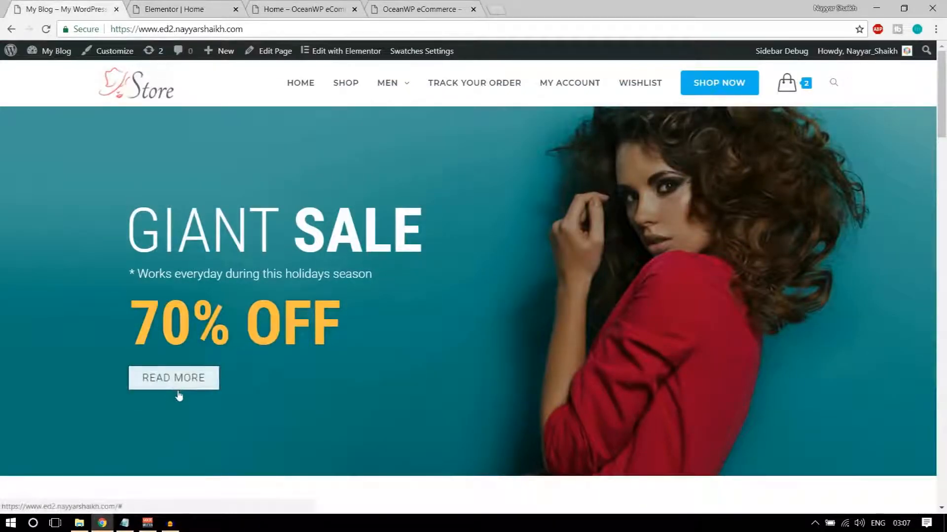
pyautogui.click(163, 9)
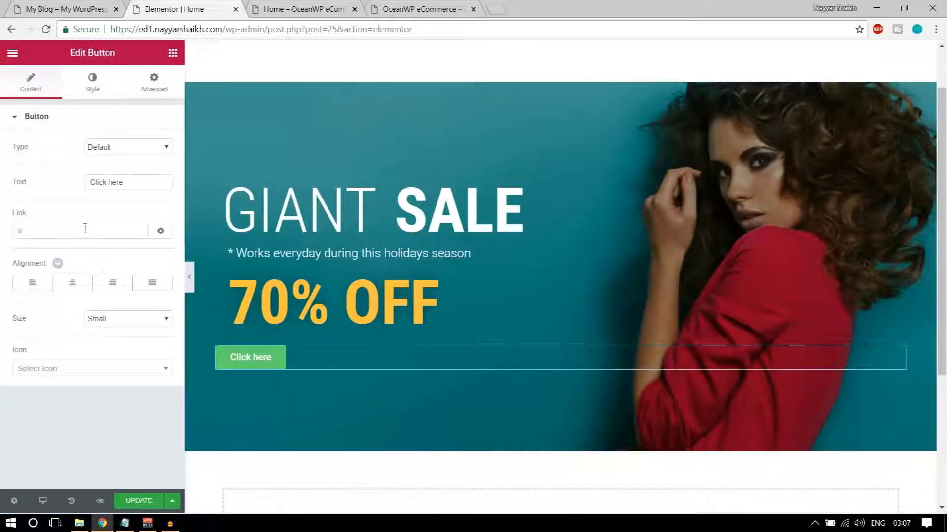
pyautogui.moveTo(130, 182); pyautogui.dragTo(74, 181)
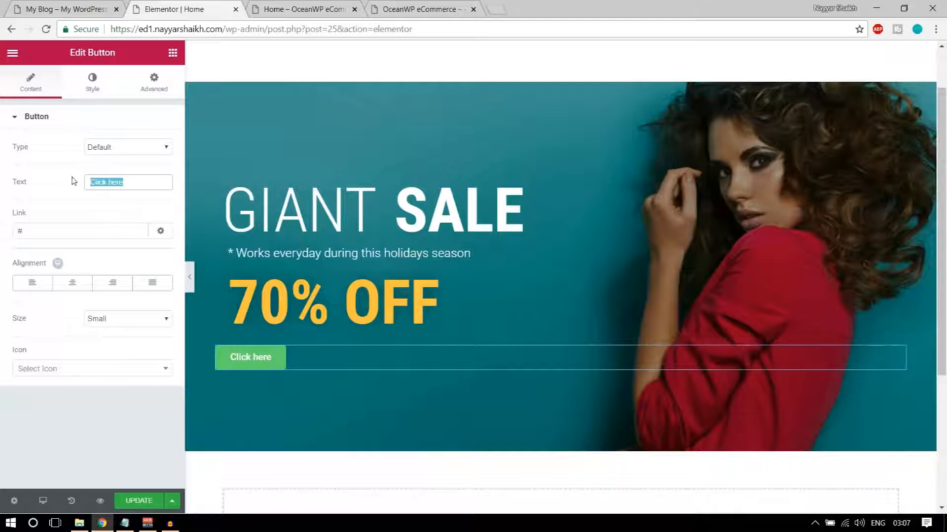
pyautogui.write('R')
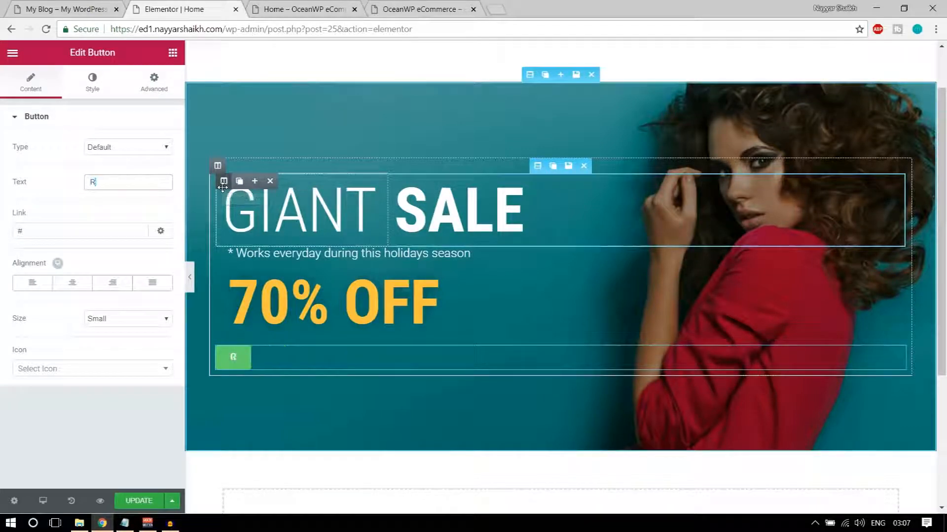
pyautogui.write('EAD')
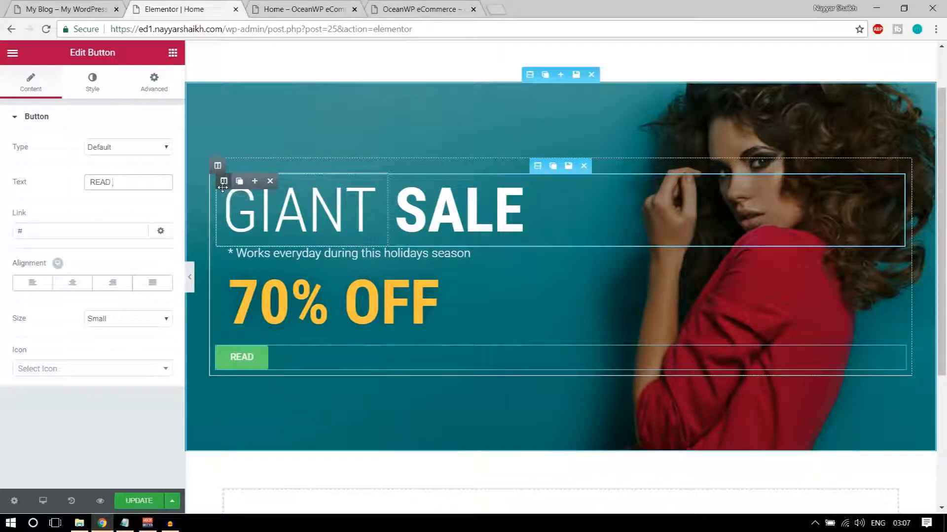
pyautogui.write(' MORE')
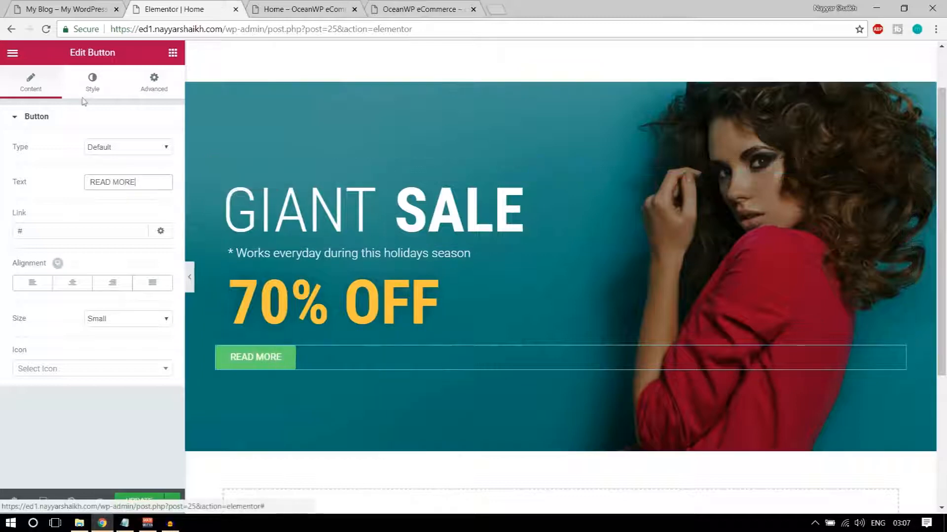
pyautogui.click(90, 92)
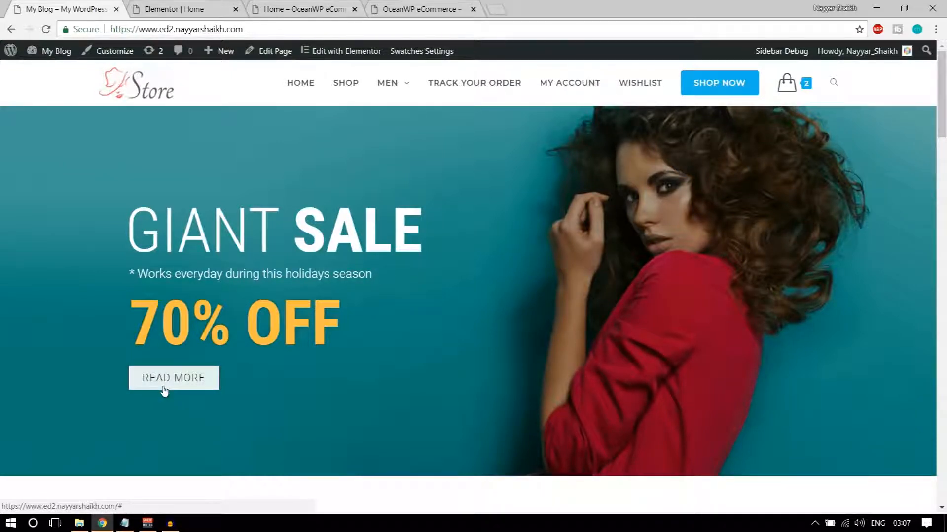
# Set the READ MORE button's typography weight to 300
pyautogui.click(168, 10)
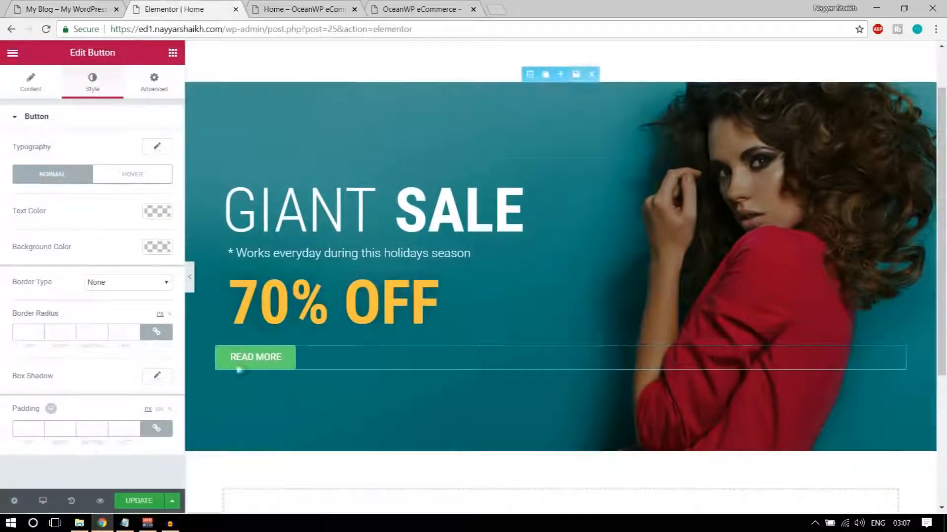
pyautogui.click(157, 148)
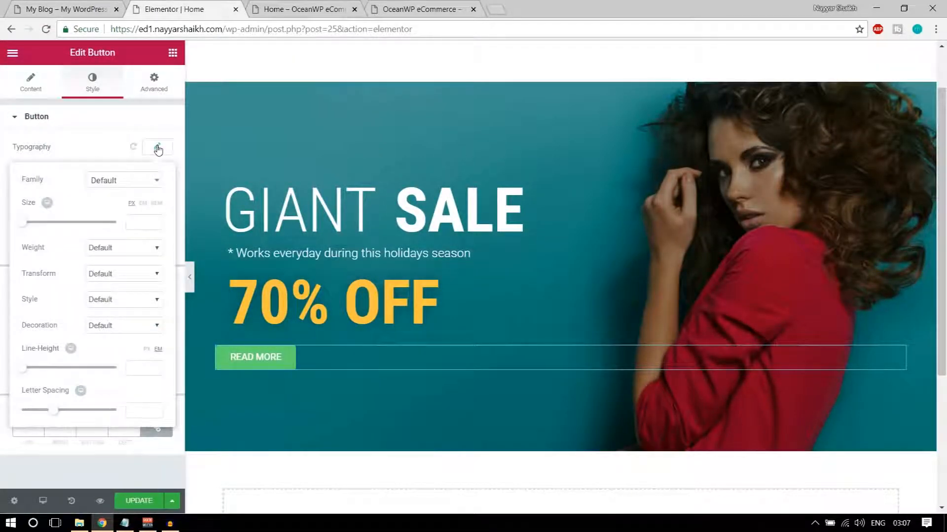
pyautogui.click(123, 247)
pyautogui.click(113, 281)
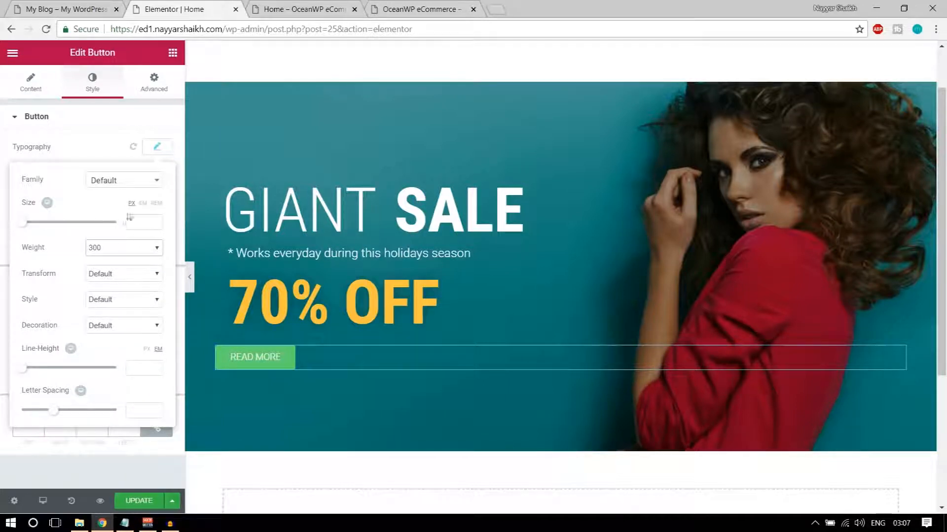
pyautogui.click(157, 146)
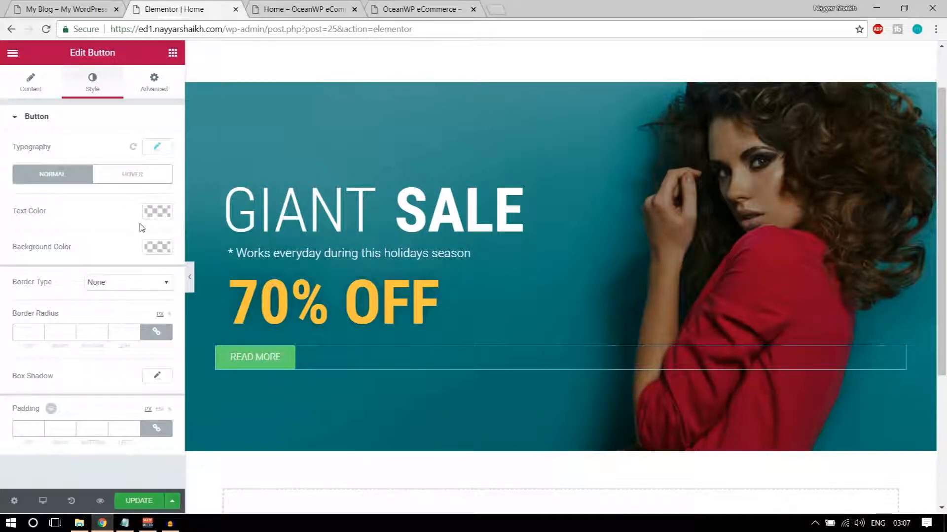
# Make the button background fully transparent, rgba(0,0,0,0), after checking the reference banner
pyautogui.click(93, 4)
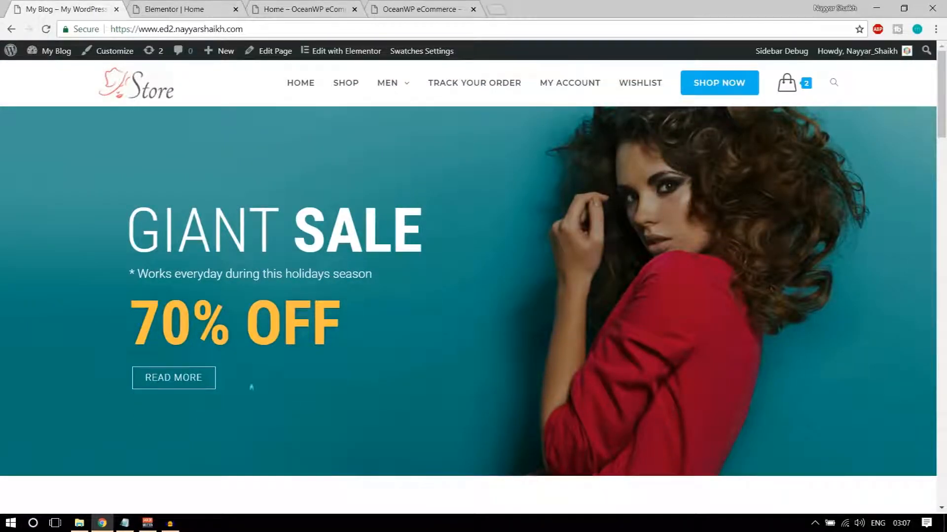
pyautogui.click(189, 4)
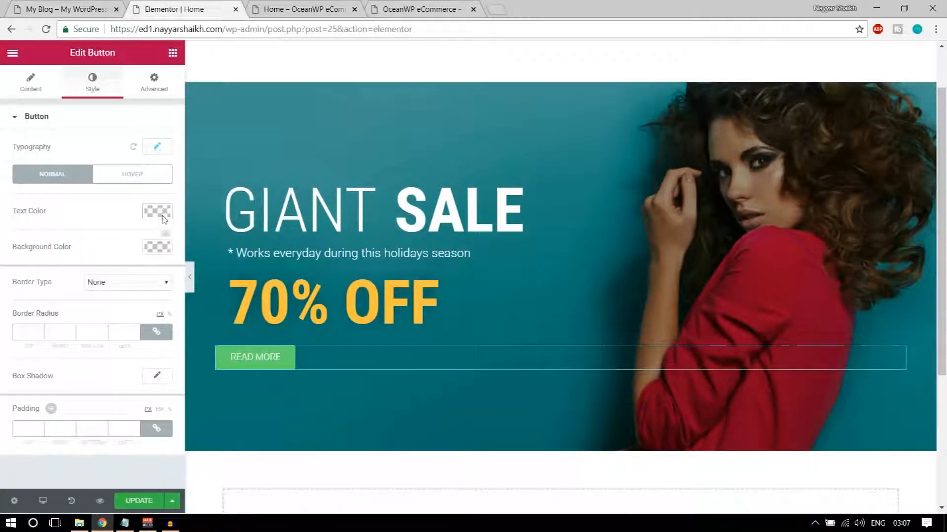
pyautogui.click(161, 252)
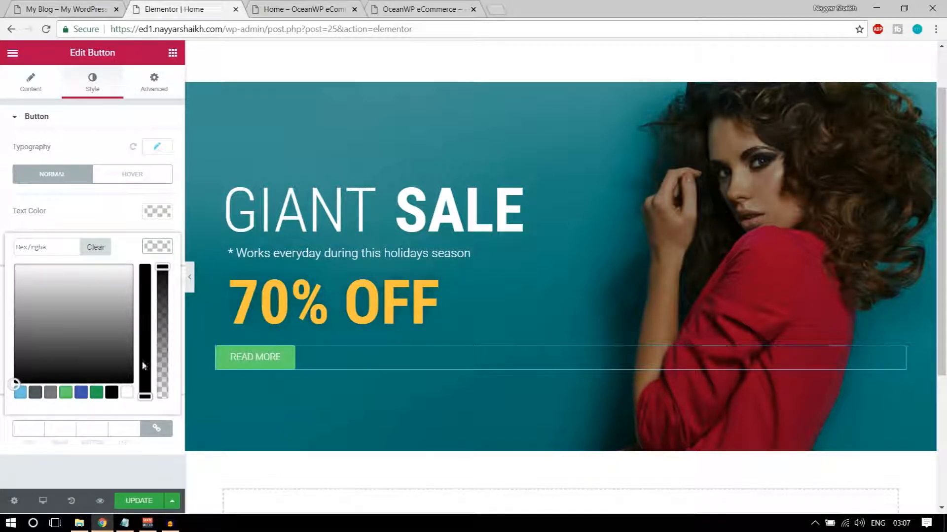
pyautogui.moveTo(163, 266); pyautogui.dragTo(161, 416)
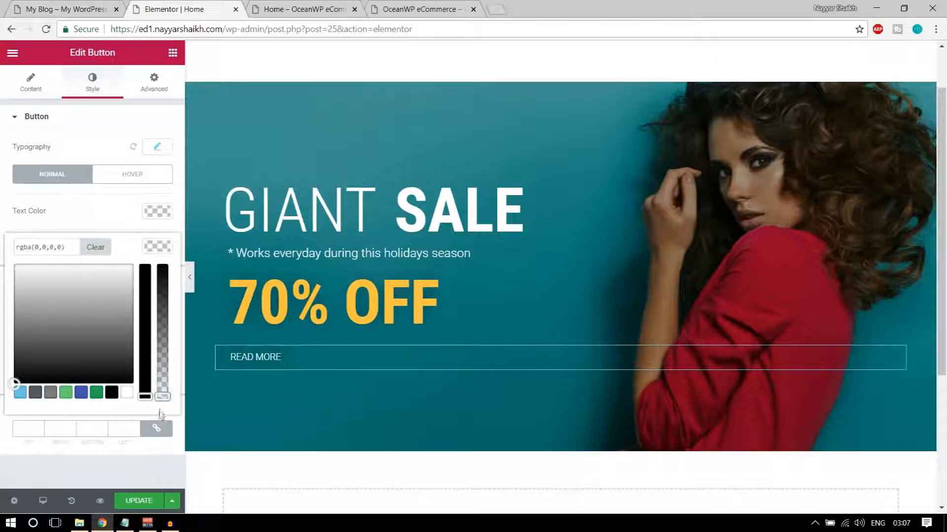
pyautogui.click(163, 249)
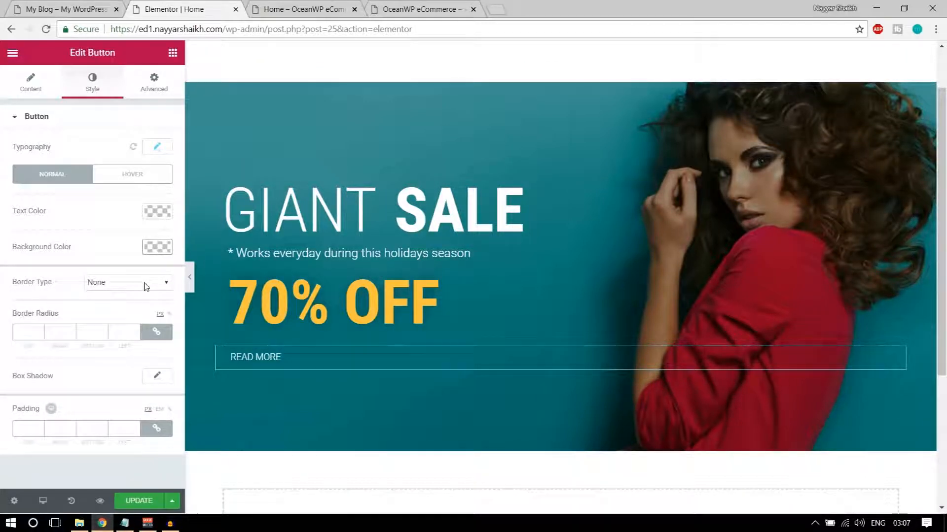
# Give the READ MORE button a solid 1 px white (#ffffff) border
pyautogui.click(119, 284)
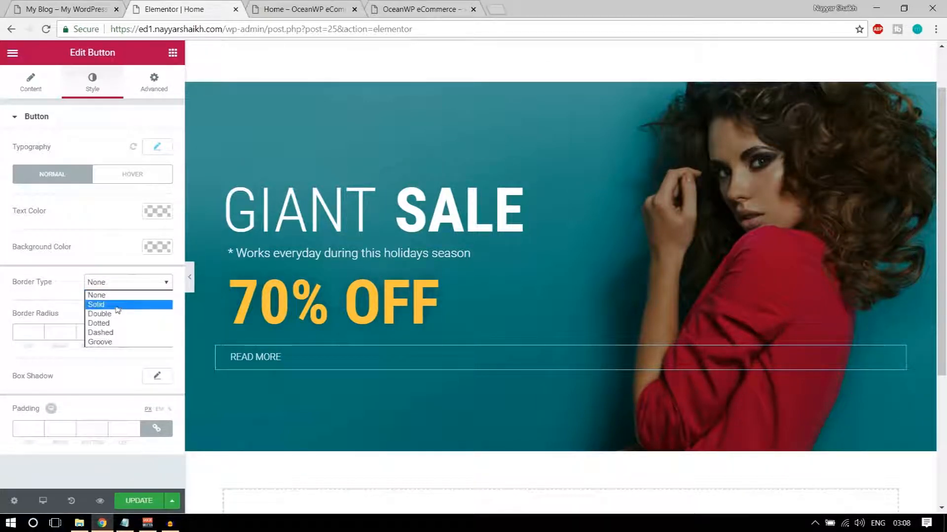
pyautogui.click(117, 303)
pyautogui.click(41, 326)
pyautogui.write('1')
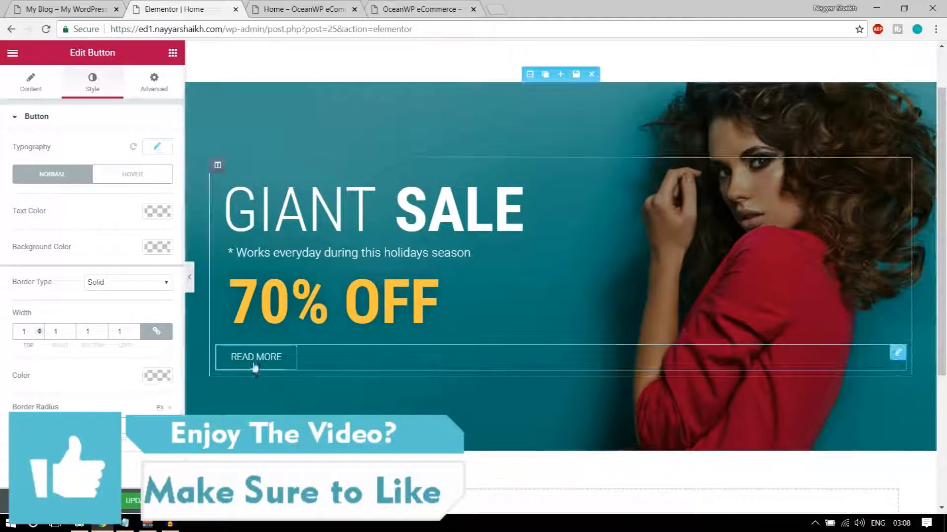
pyautogui.scroll(-1, 115, 372)
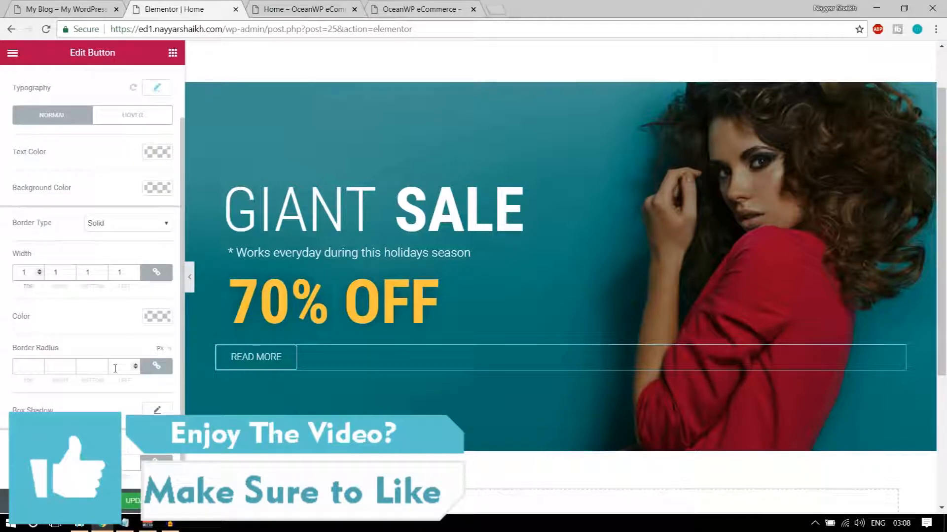
pyautogui.click(153, 320)
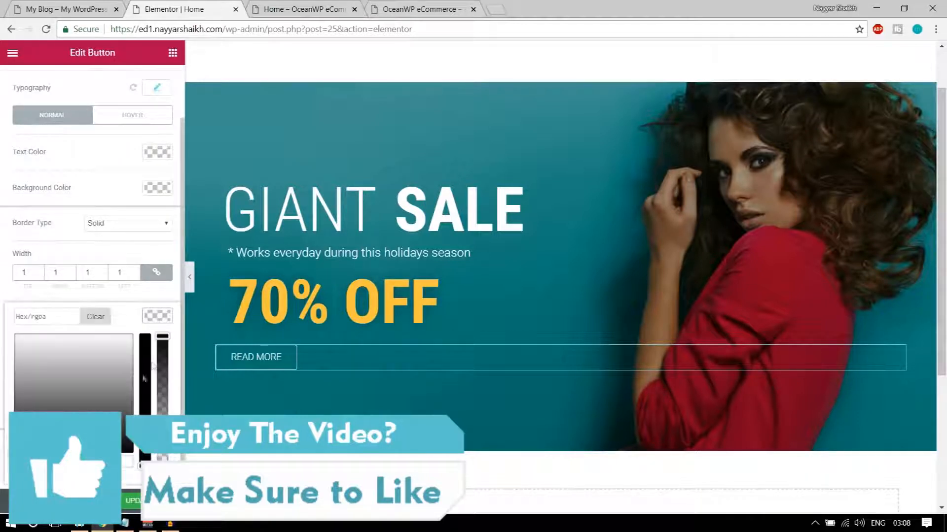
pyautogui.click(123, 466)
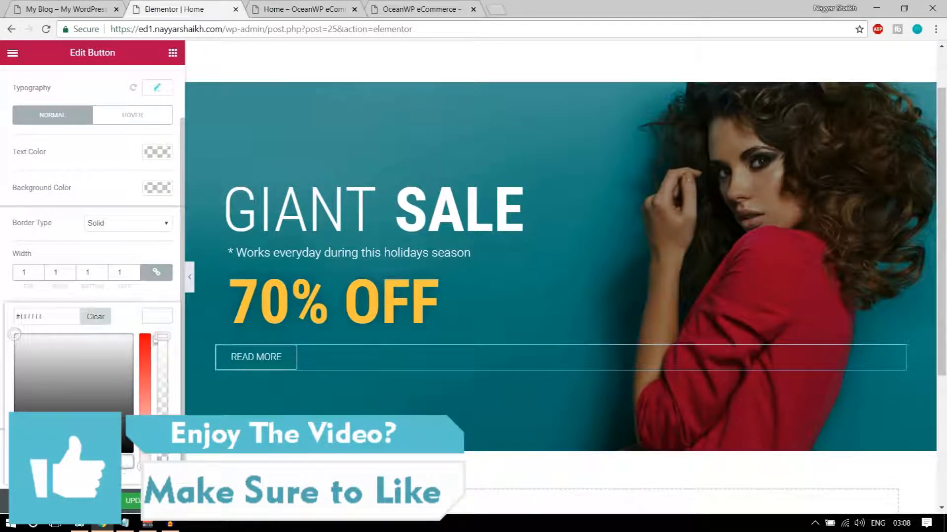
pyautogui.click(159, 319)
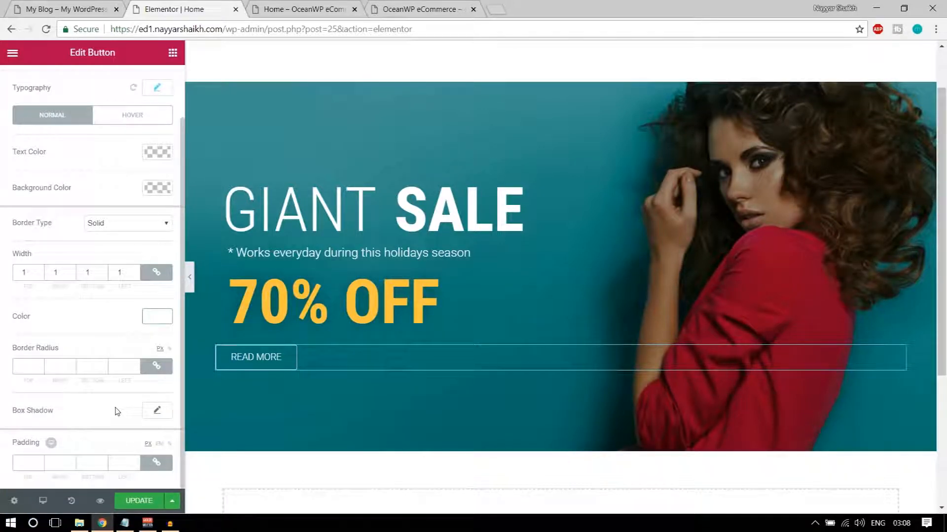
pyautogui.scroll(2, 94, 424)
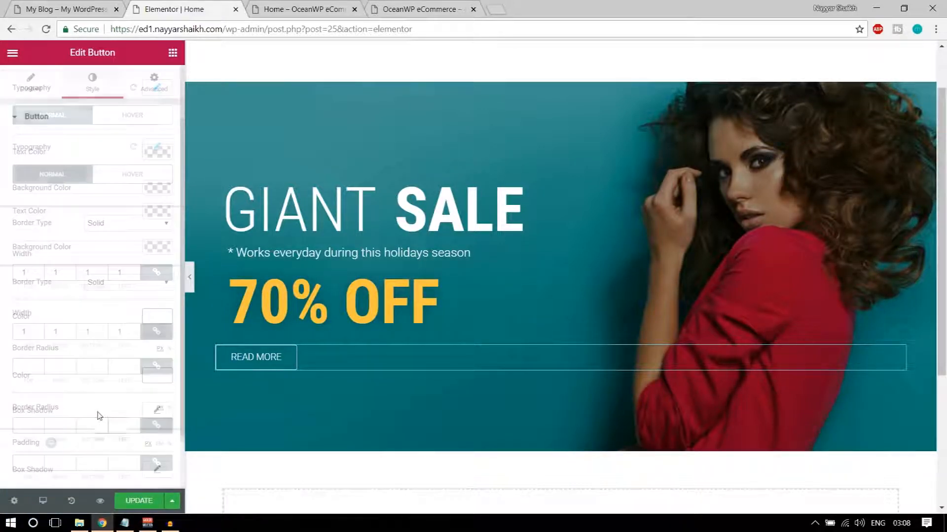
# Set only the button's left padding to 20 px and view the live store page
pyautogui.click(152, 87)
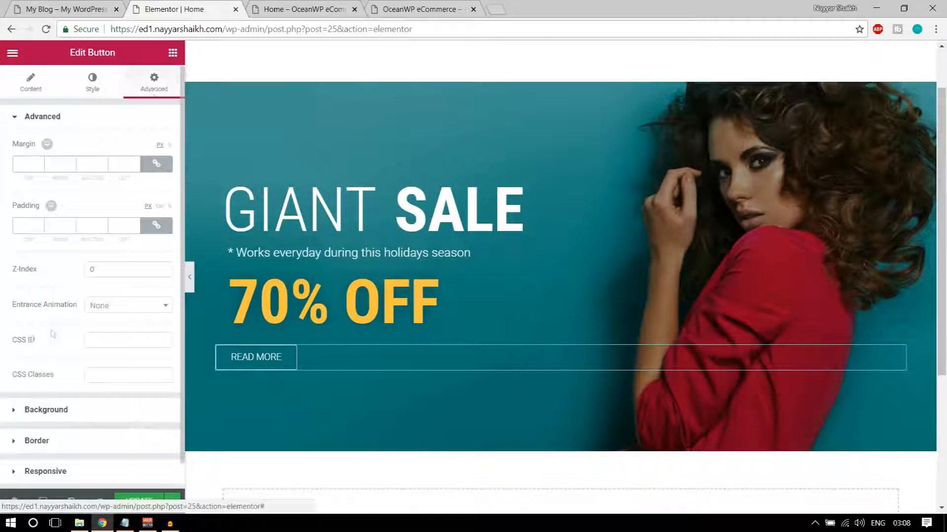
pyautogui.click(157, 225)
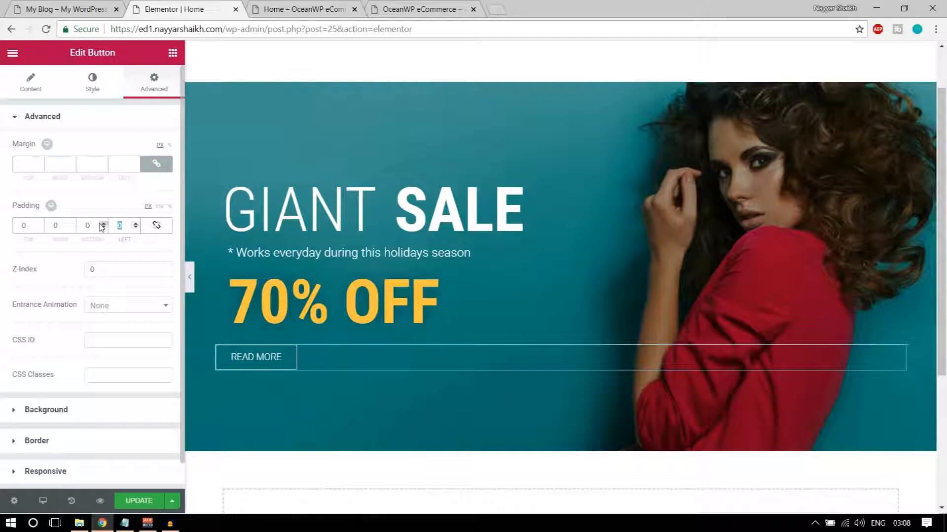
pyautogui.write('20')
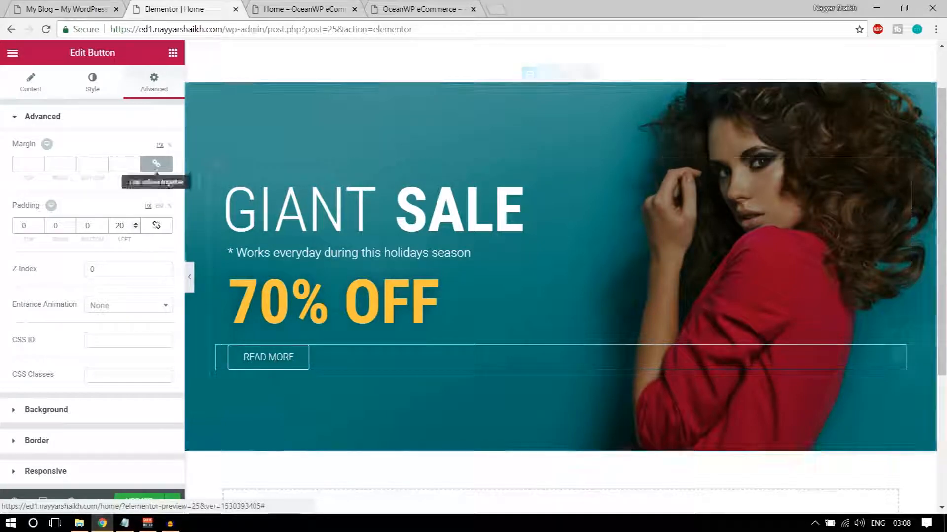
pyautogui.click(64, 8)
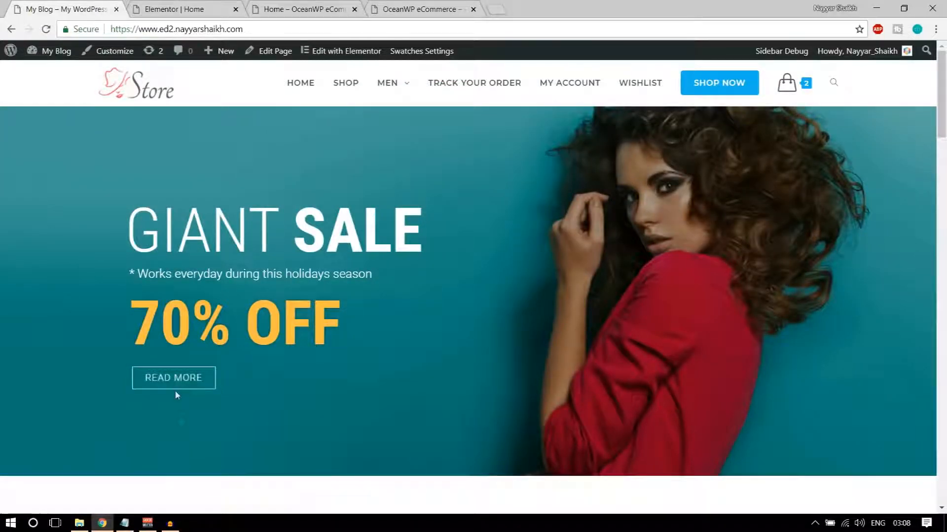
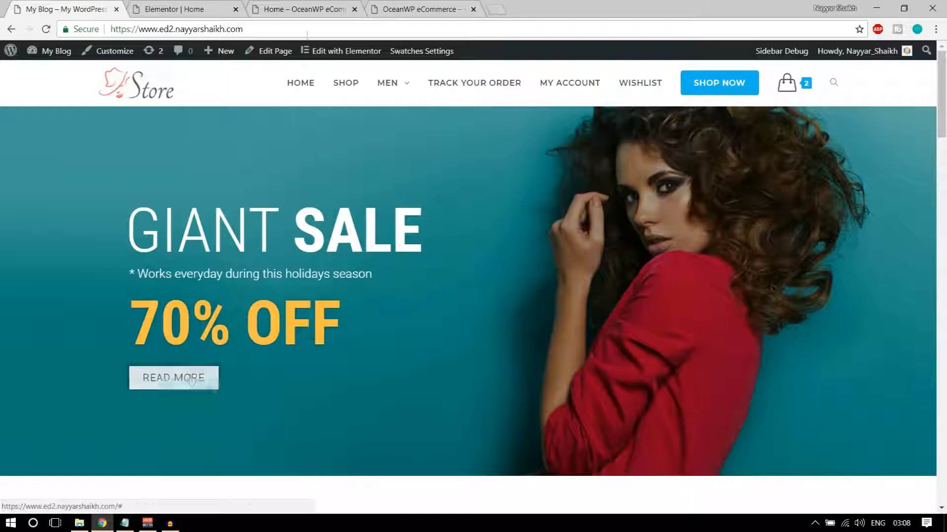
# Switch the READ MORE button's style to the Hover state and make the hover text black
pyautogui.click(292, 6)
pyautogui.click(200, 7)
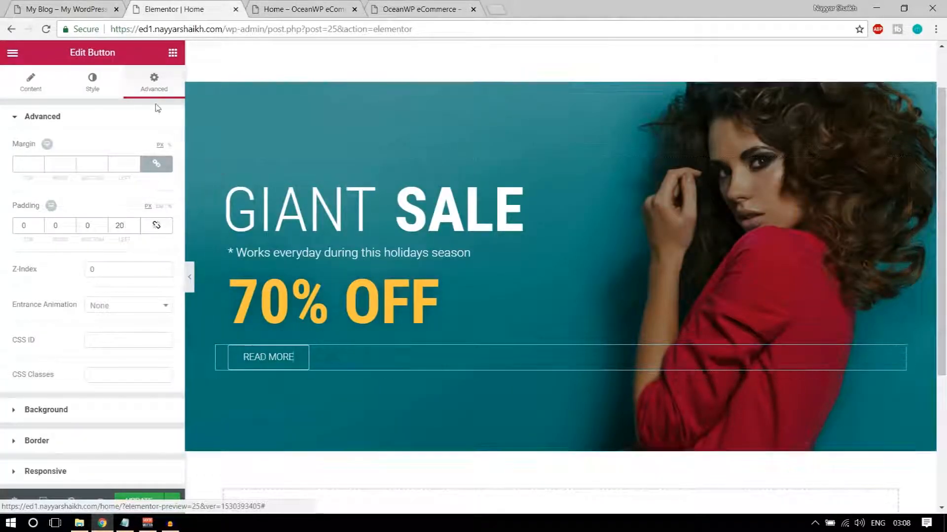
pyautogui.click(92, 83)
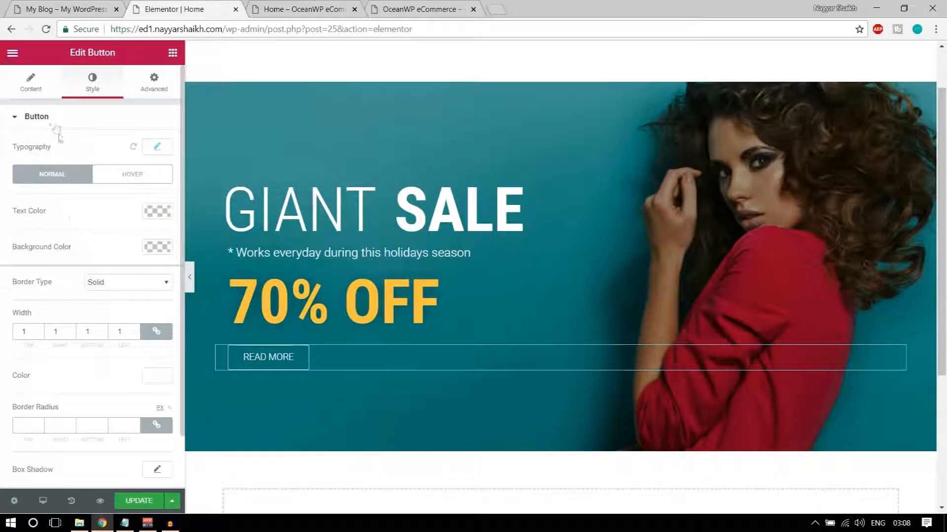
pyautogui.scroll(-1, 71, 226)
pyautogui.scroll(1, 100, 315)
pyautogui.click(132, 175)
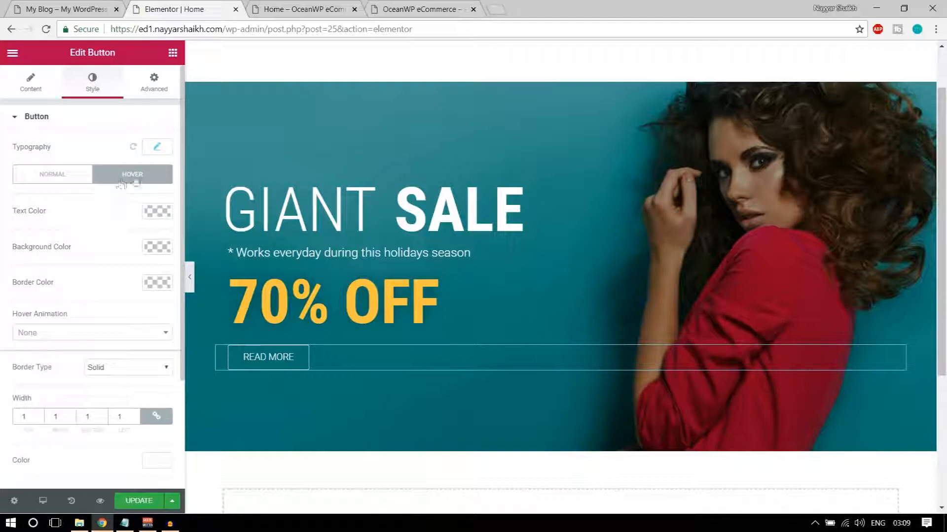
pyautogui.click(157, 215)
pyautogui.click(113, 357)
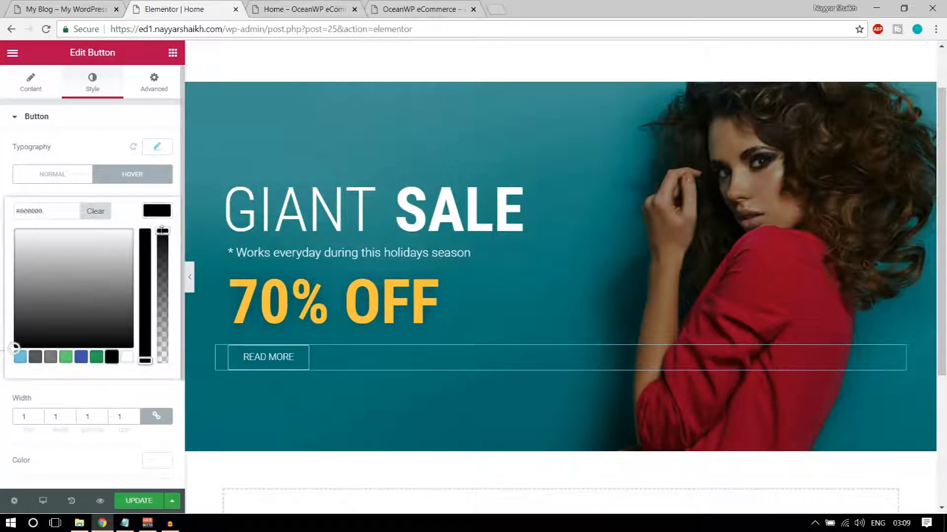
pyautogui.click(163, 213)
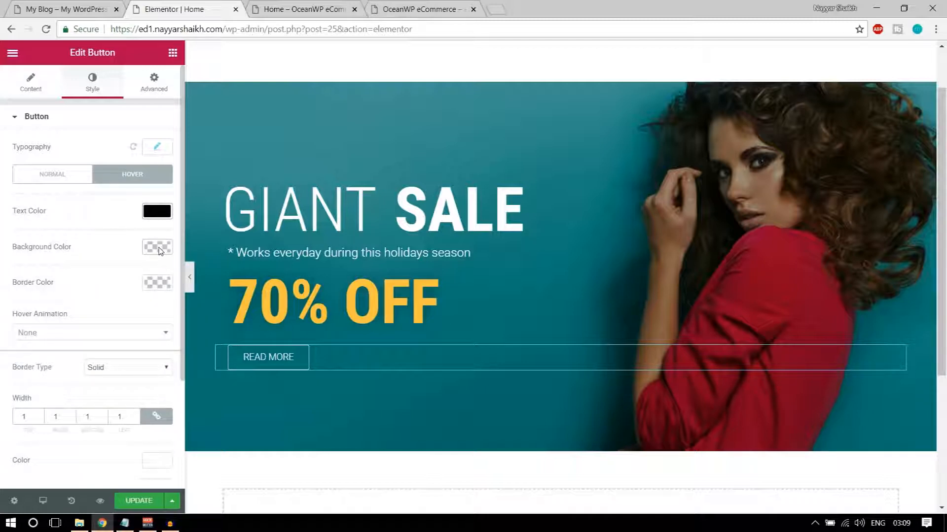
# Set the hover background to white (#ffffff) and the hover border colour to black (#000000)
pyautogui.click(158, 247)
pyautogui.click(129, 394)
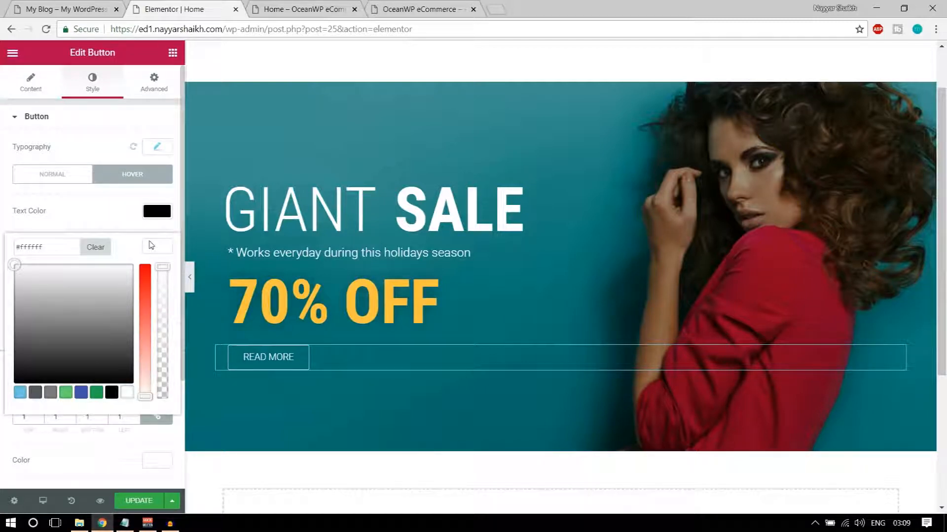
pyautogui.click(151, 245)
pyautogui.click(157, 282)
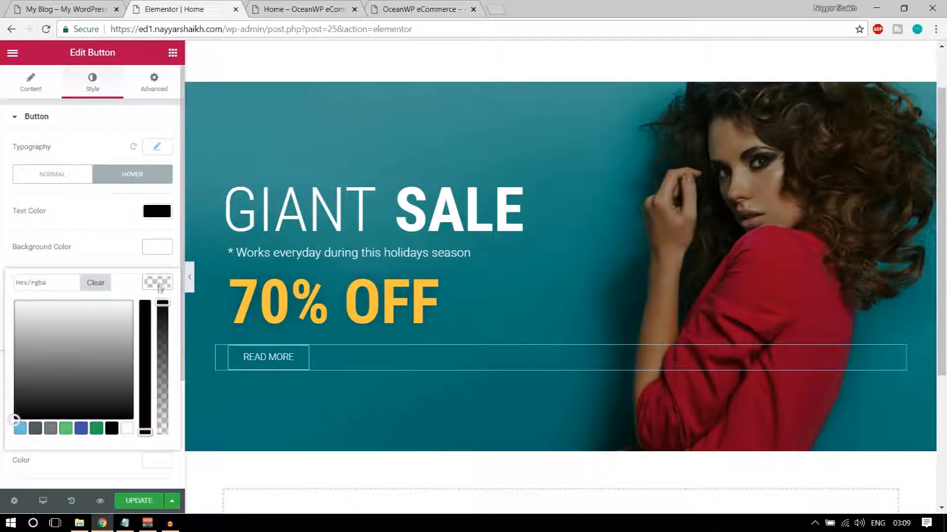
pyautogui.click(113, 429)
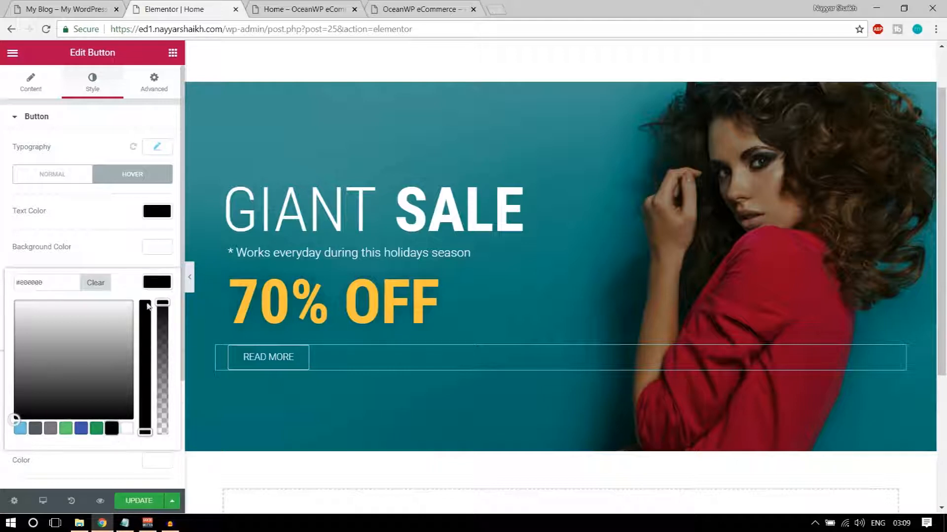
pyautogui.click(162, 282)
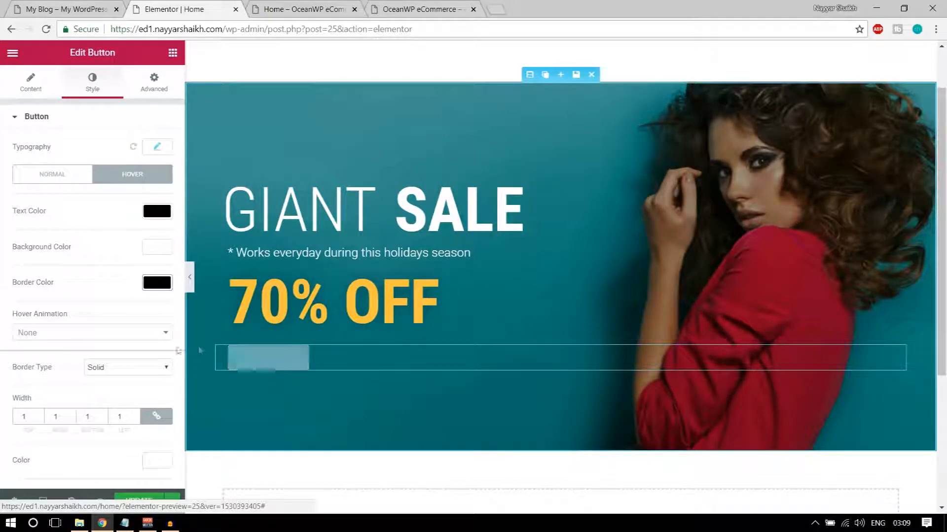
# Apply the Bounce In hover animation and save the page with Update
pyautogui.click(113, 334)
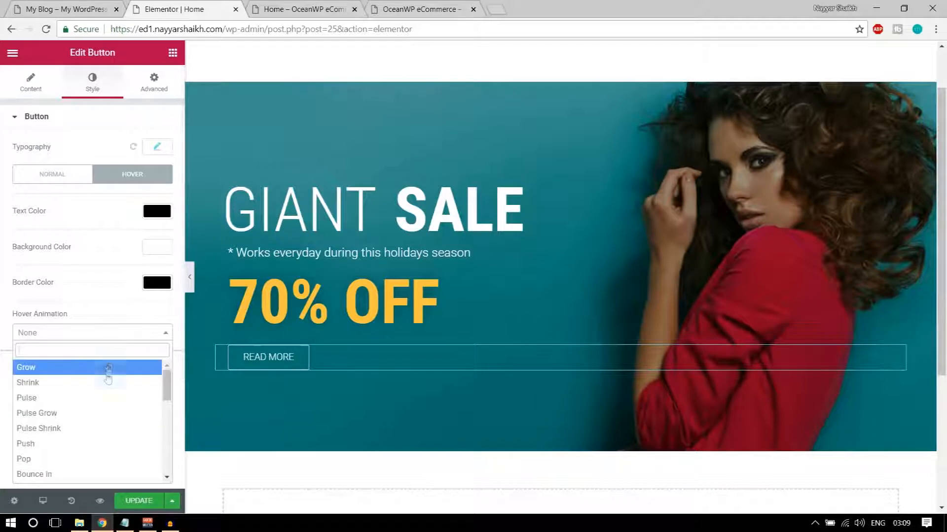
pyautogui.scroll(-2, 104, 415)
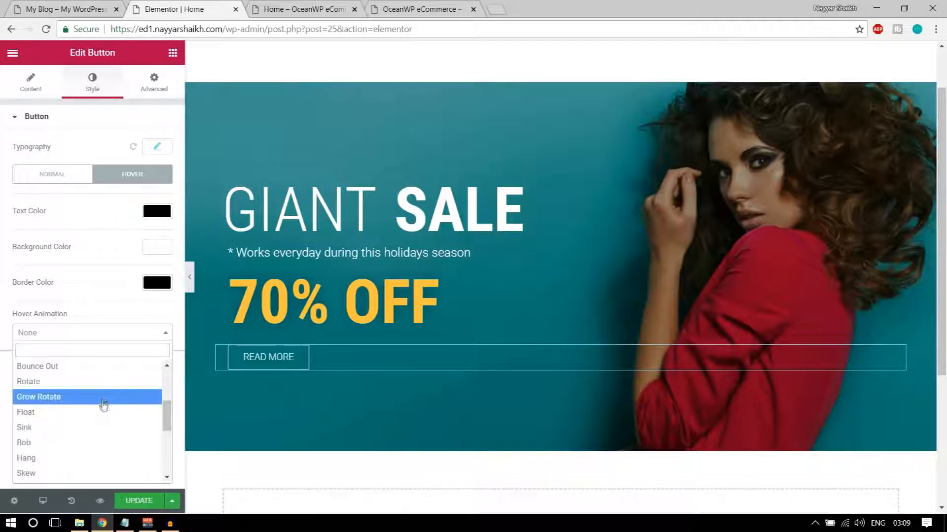
pyautogui.scroll(1, 99, 411)
pyautogui.click(82, 418)
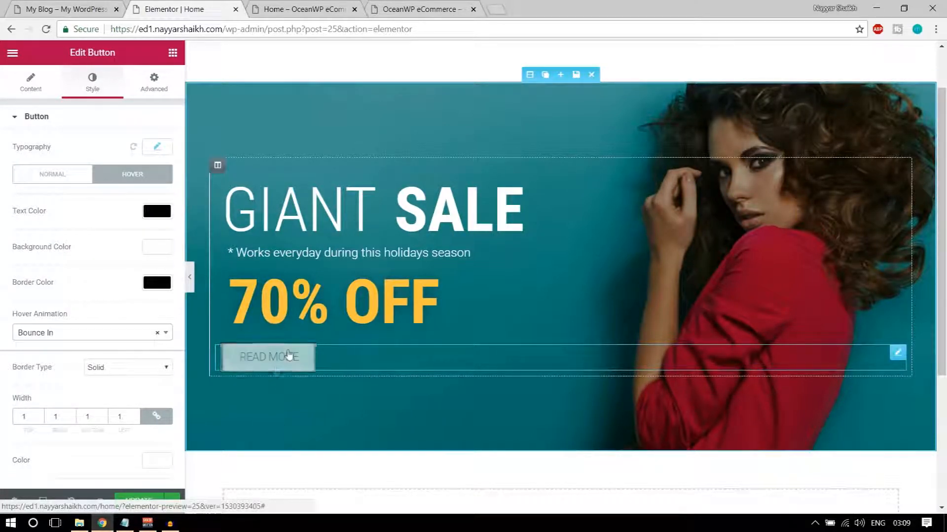
pyautogui.click(137, 501)
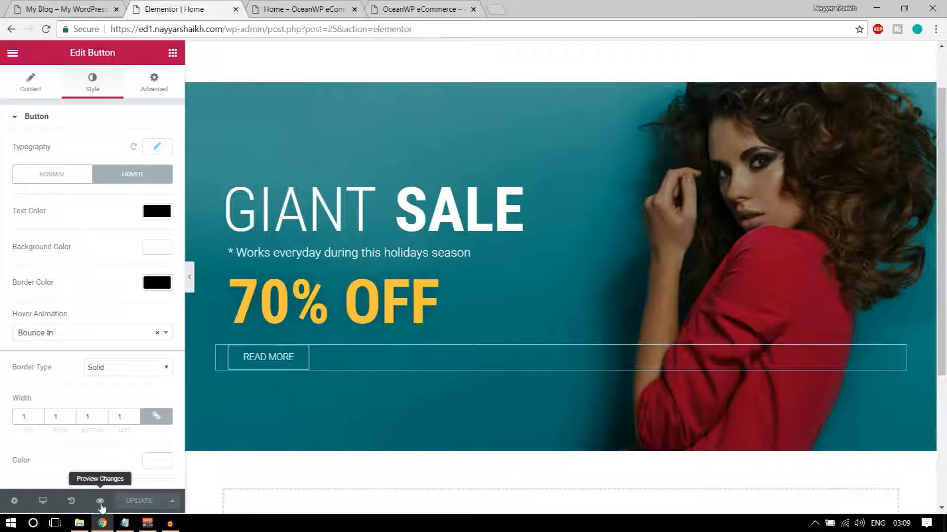
# Preview the saved Home page, close the extra tabs, and go back to the editor
pyautogui.click(99, 504)
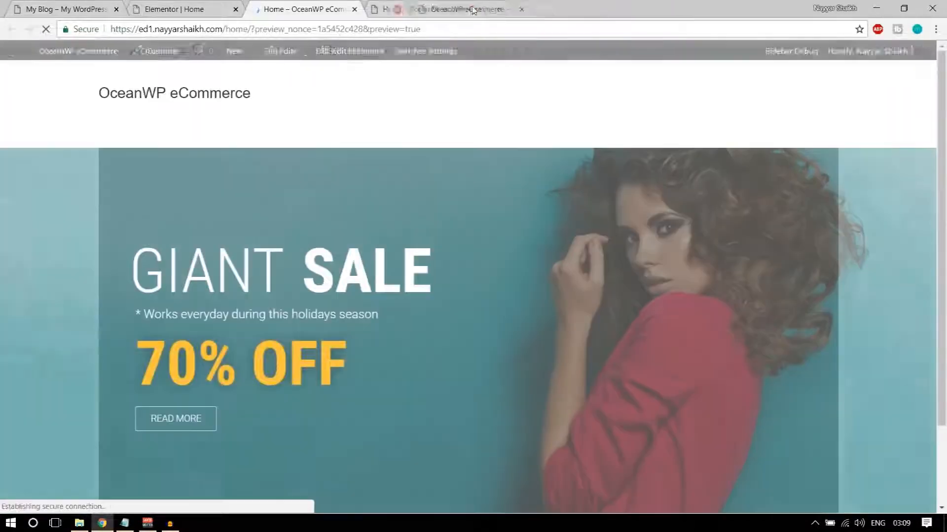
pyautogui.click(473, 10)
pyautogui.click(473, 9)
pyautogui.scroll(-2, 515, 217)
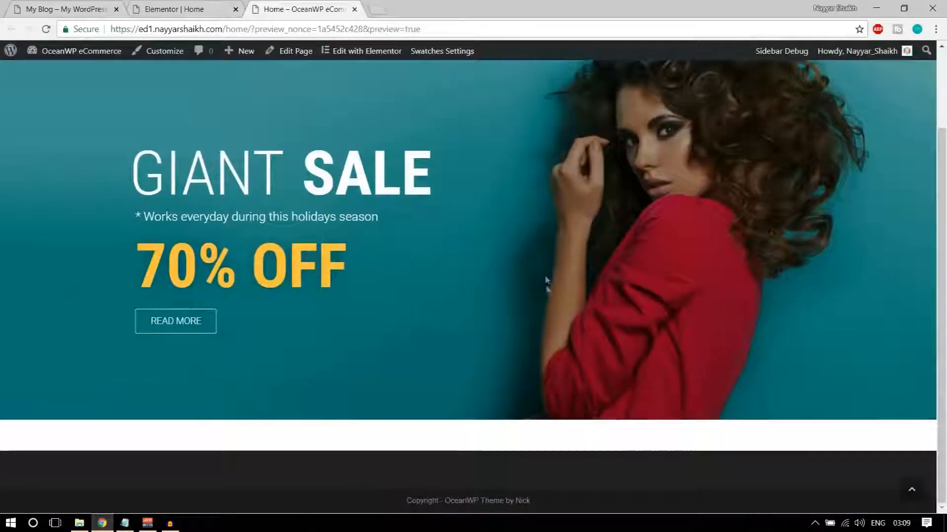
pyautogui.scroll(2, 545, 286)
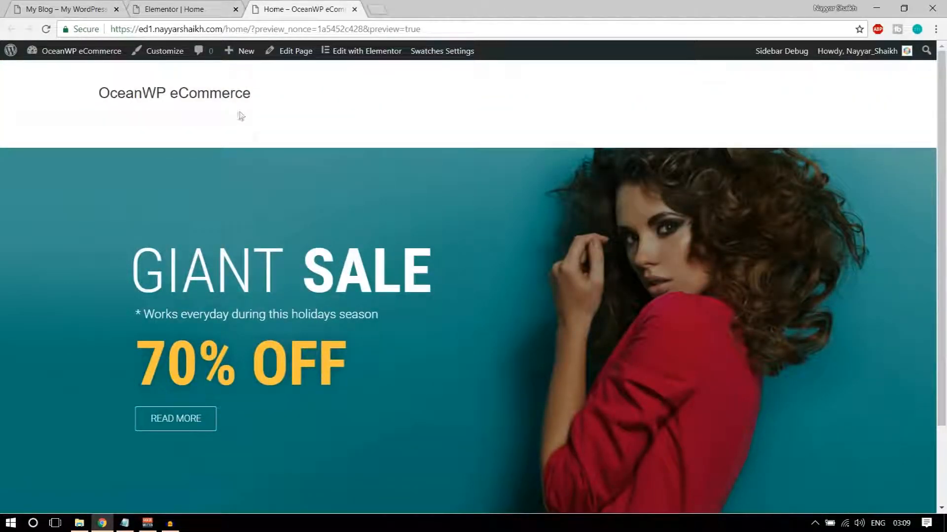
pyautogui.scroll(-2, 278, 225)
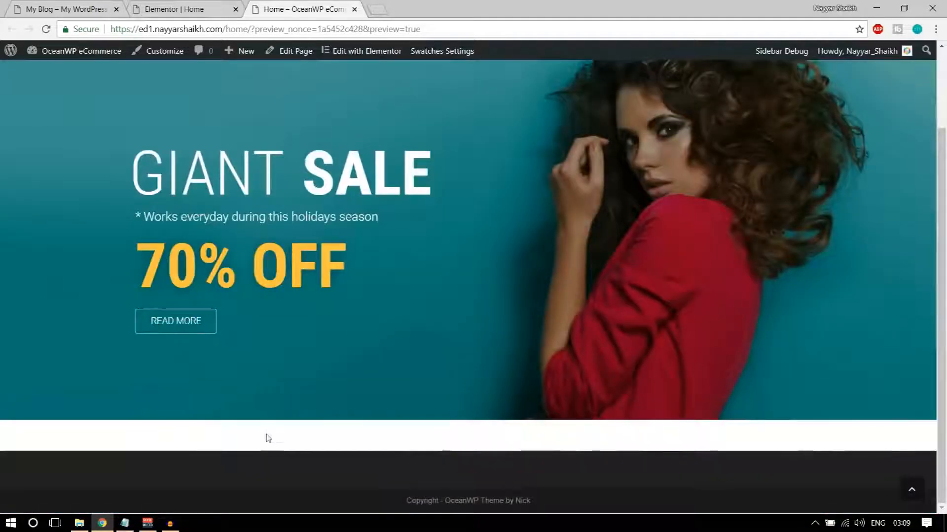
pyautogui.scroll(2, 268, 437)
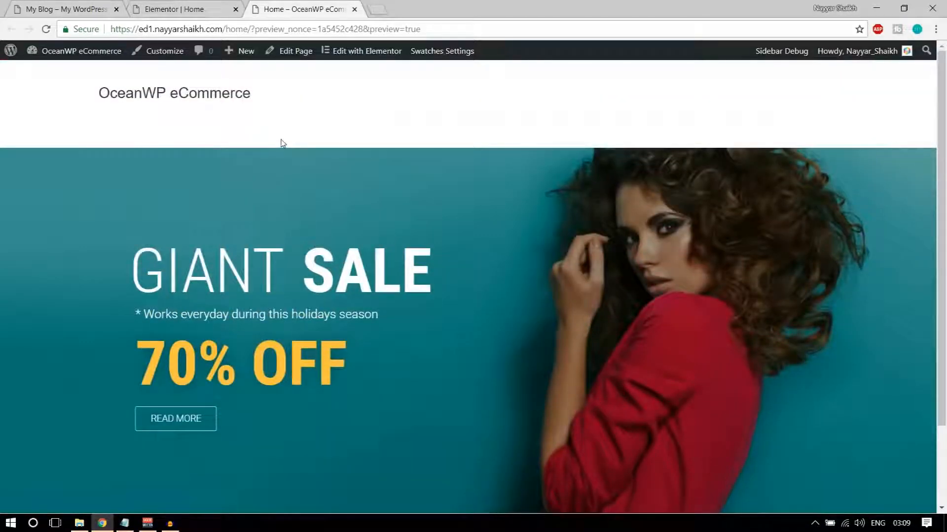
pyautogui.click(181, 10)
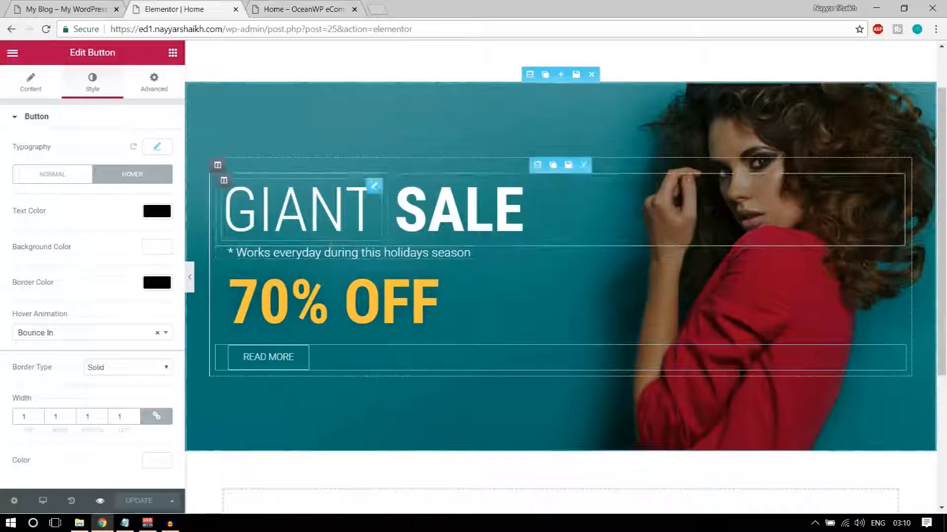
# Scroll through the live store site, inspecting its section heading and subtitle text
pyautogui.click(72, 9)
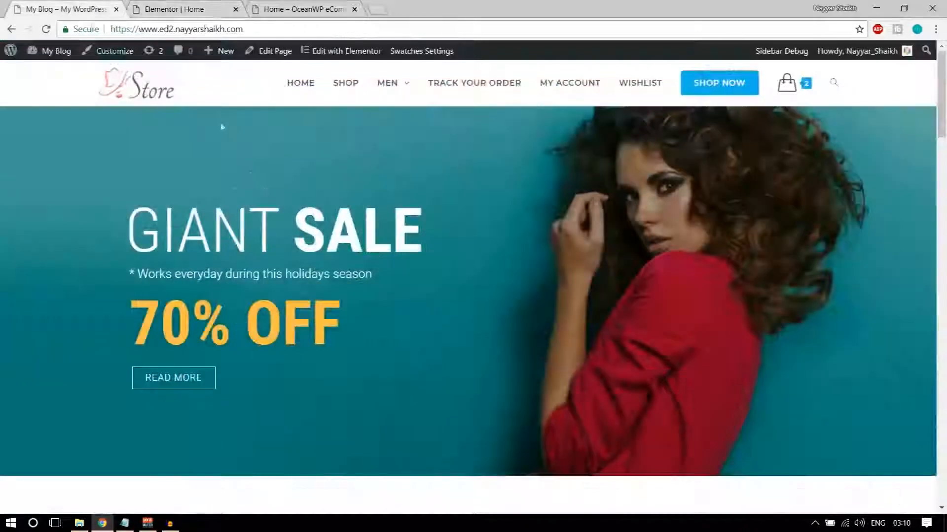
pyautogui.scroll(-1, 271, 273)
pyautogui.scroll(-3, 274, 294)
pyautogui.scroll(4, 275, 294)
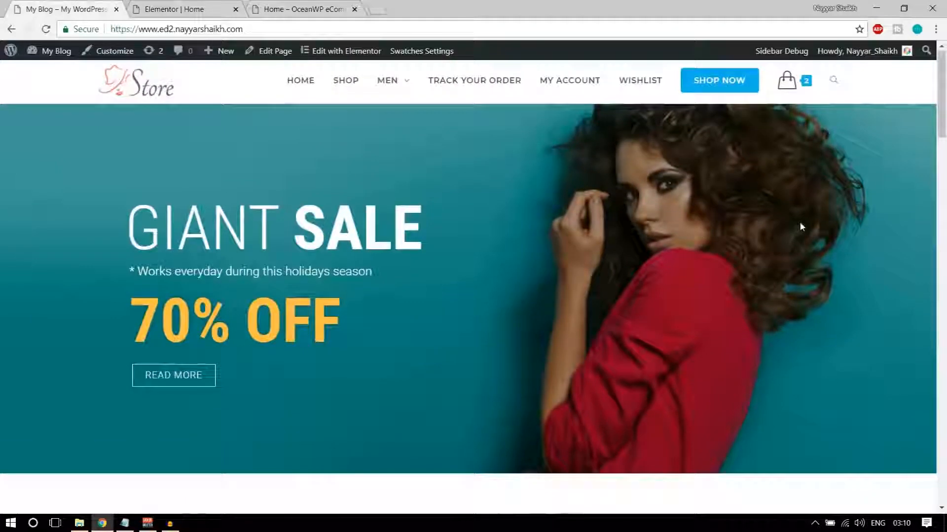
pyautogui.scroll(-10, 799, 226)
pyautogui.scroll(-10, 552, 471)
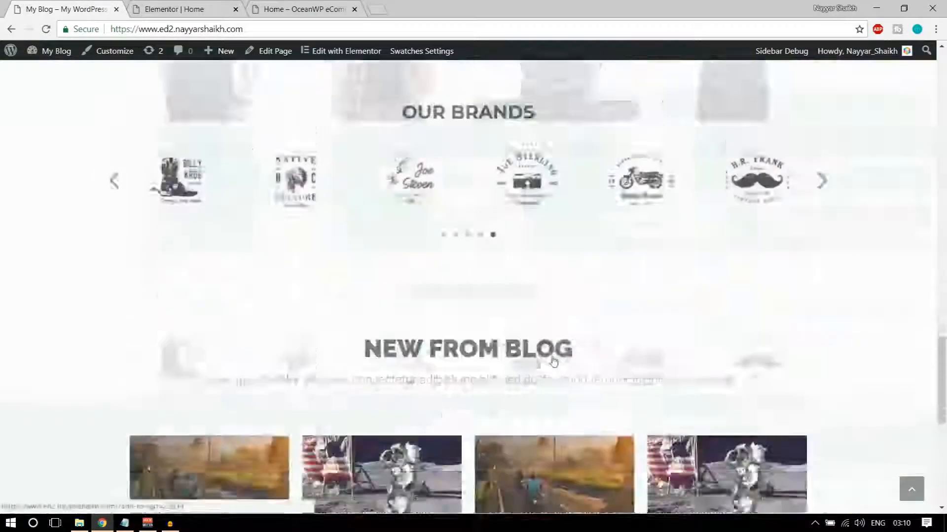
pyautogui.scroll(8, 560, 370)
pyautogui.scroll(8, 597, 386)
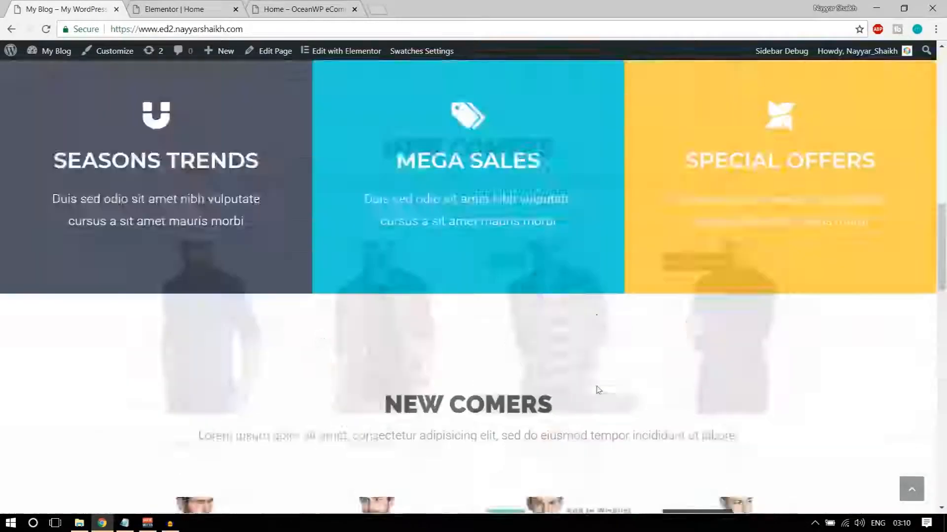
pyautogui.scroll(2, 629, 324)
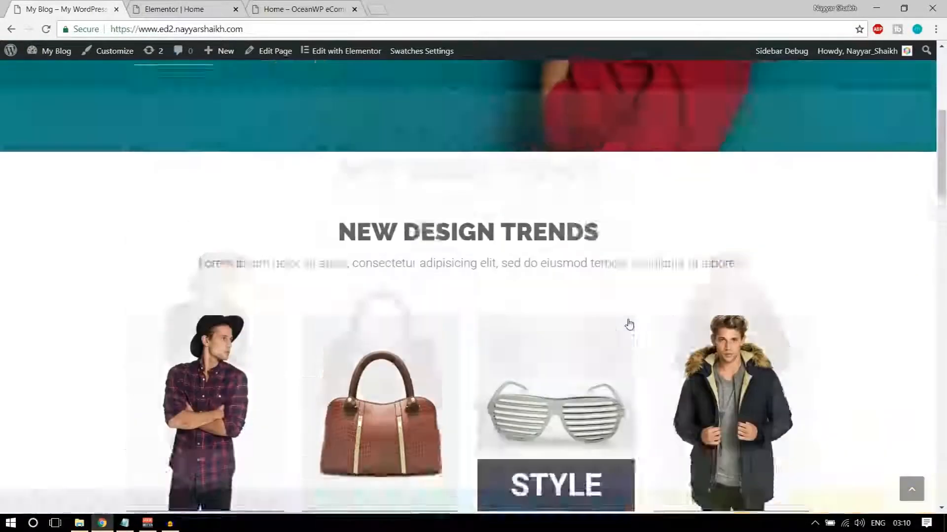
pyautogui.scroll(-3, 628, 322)
pyautogui.scroll(2, 630, 324)
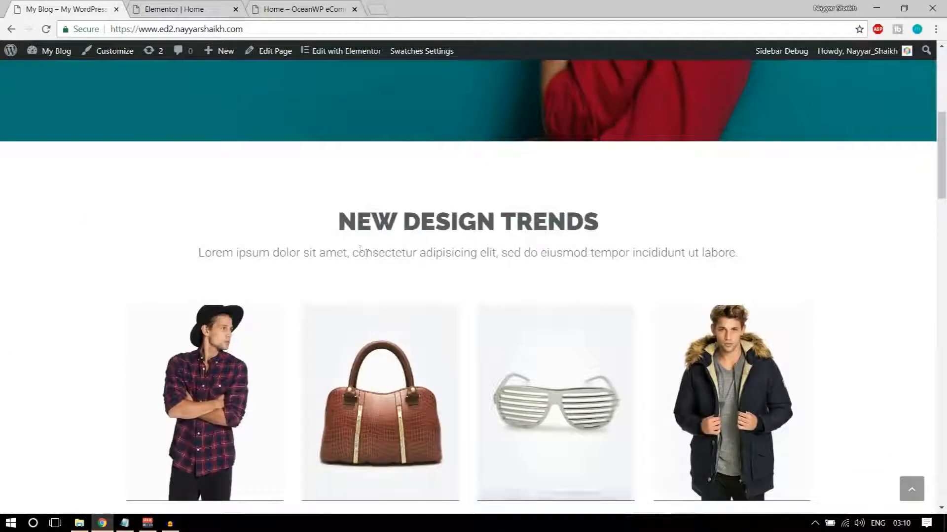
pyautogui.moveTo(338, 222); pyautogui.dragTo(568, 222)
pyautogui.click(483, 254)
pyautogui.doubleClick(482, 254)
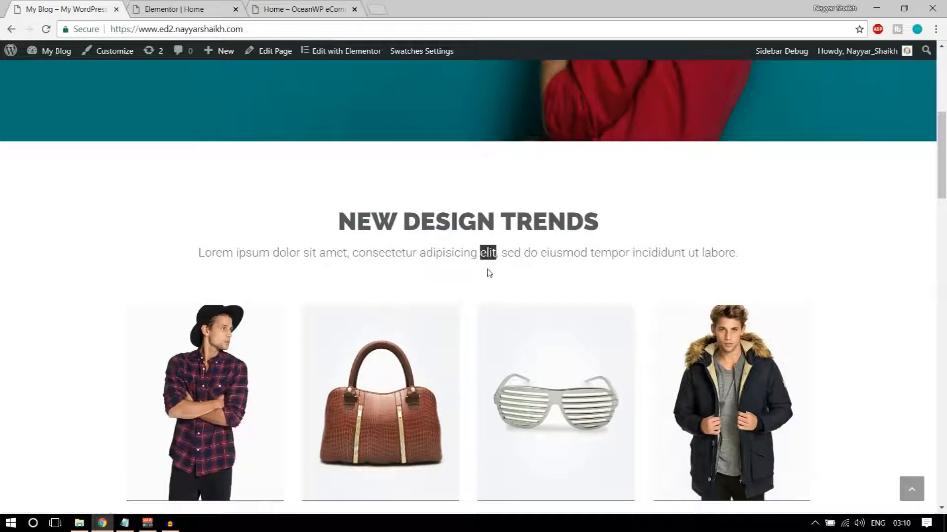
pyautogui.scroll(-3, 298, 306)
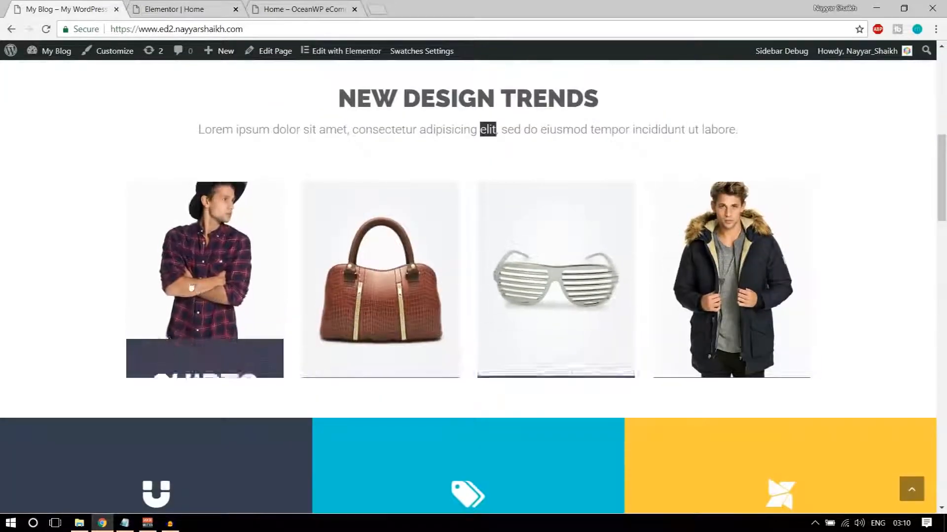
pyautogui.scroll(8, 485, 349)
pyautogui.scroll(-7, 485, 349)
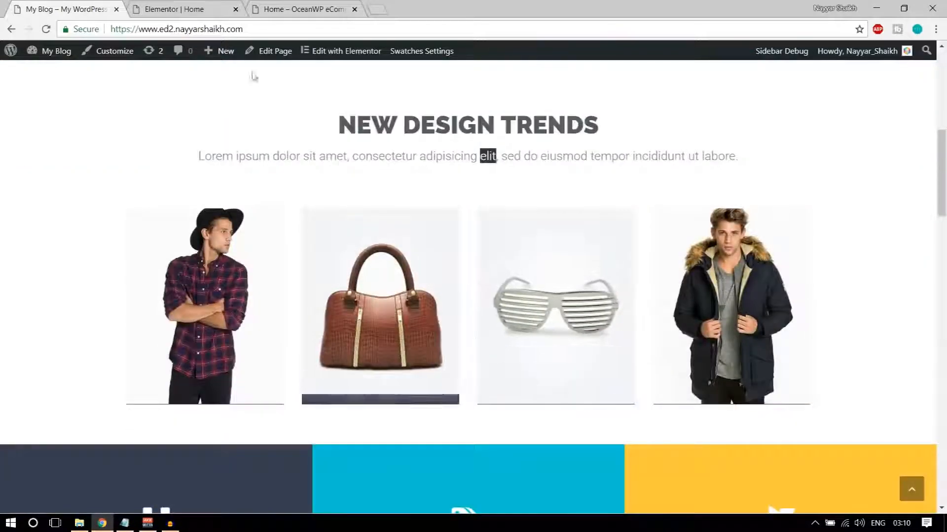
# Select the live site's NEW DESIGN TRENDS heading, then return to the Elementor Home editor
pyautogui.click(191, 5)
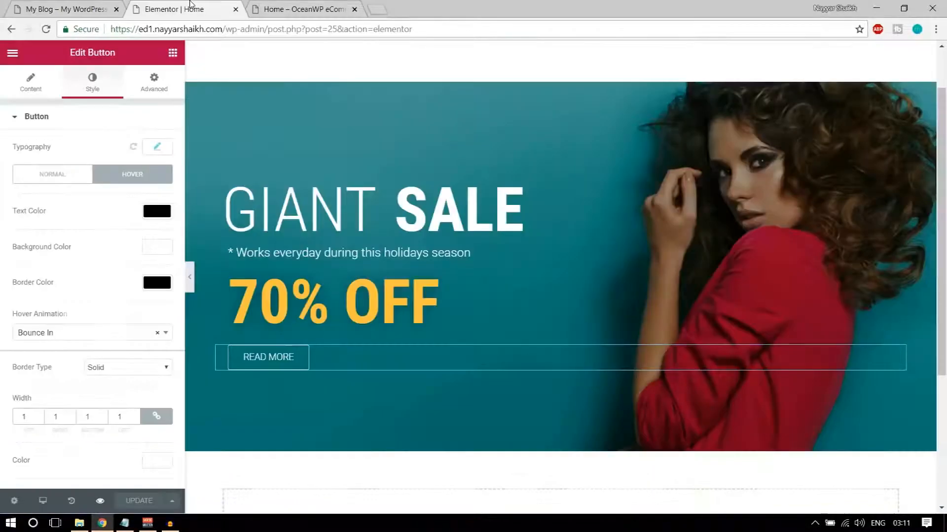
pyautogui.click(34, 6)
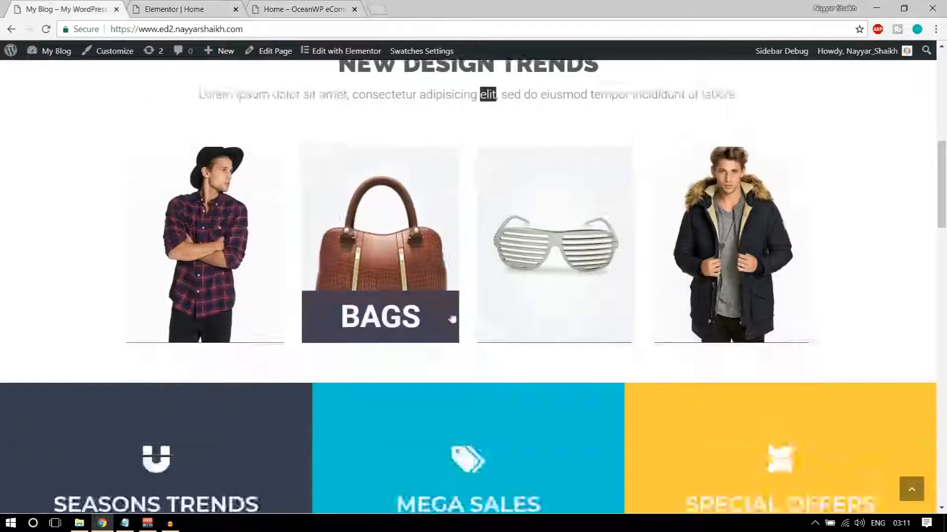
pyautogui.scroll(3, 434, 274)
pyautogui.click(428, 266)
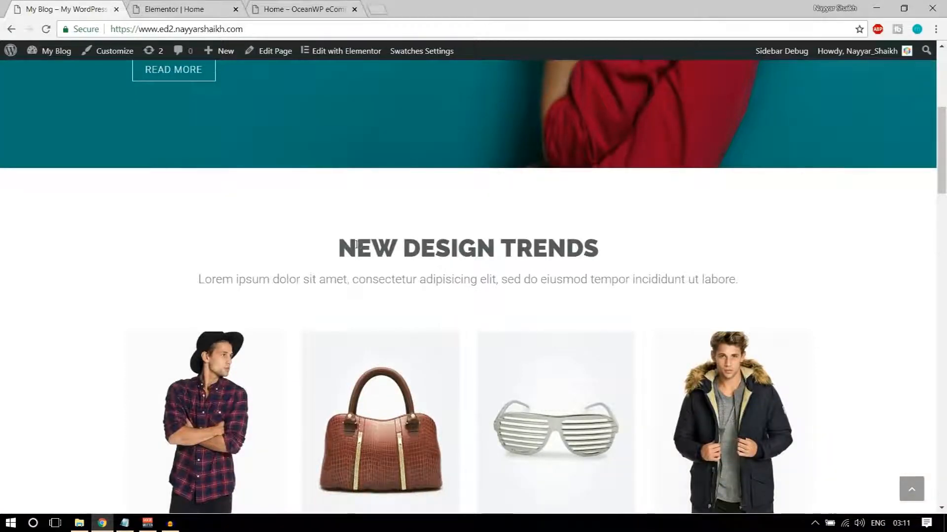
pyautogui.moveTo(339, 245); pyautogui.dragTo(601, 243)
pyautogui.hotkey('ctrl', 'c')
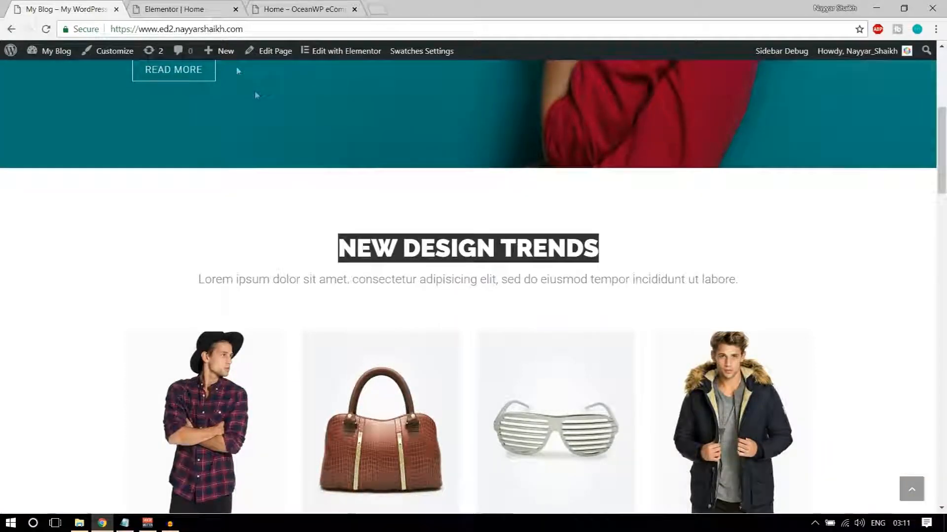
pyautogui.click(204, 4)
pyautogui.scroll(-3, 490, 355)
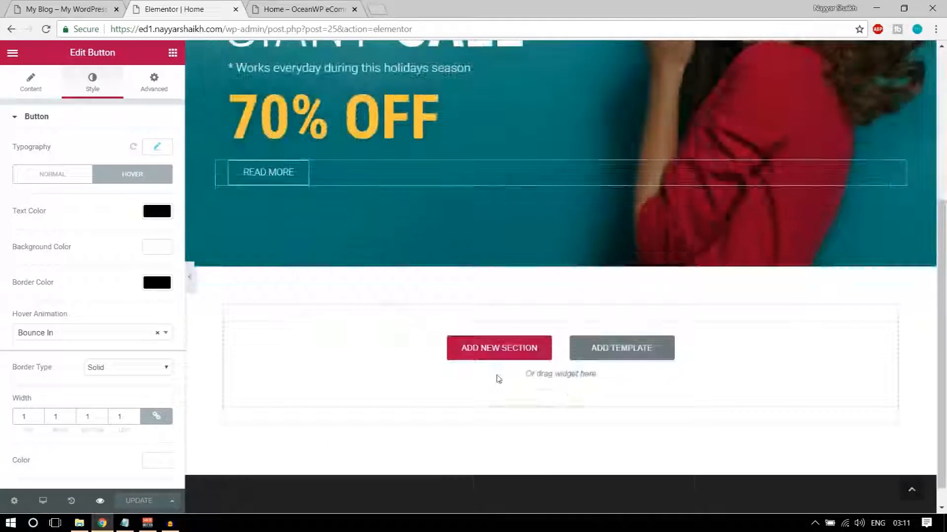
# Add a centred Heading widget reading NEW DESIGN TRENDS below the sale banner
pyautogui.scroll(1, 423, 361)
pyautogui.scroll(-2, 714, 388)
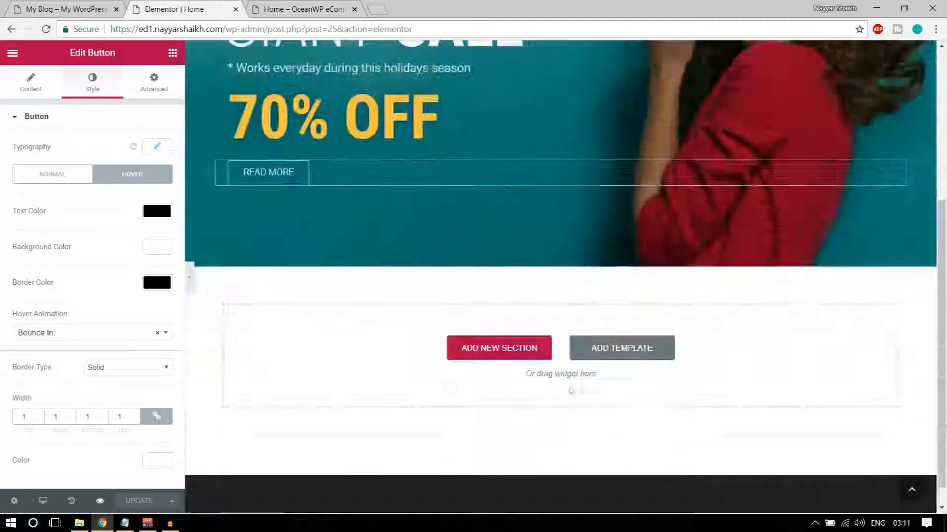
pyautogui.click(173, 52)
pyautogui.moveTo(120, 146); pyautogui.dragTo(586, 345)
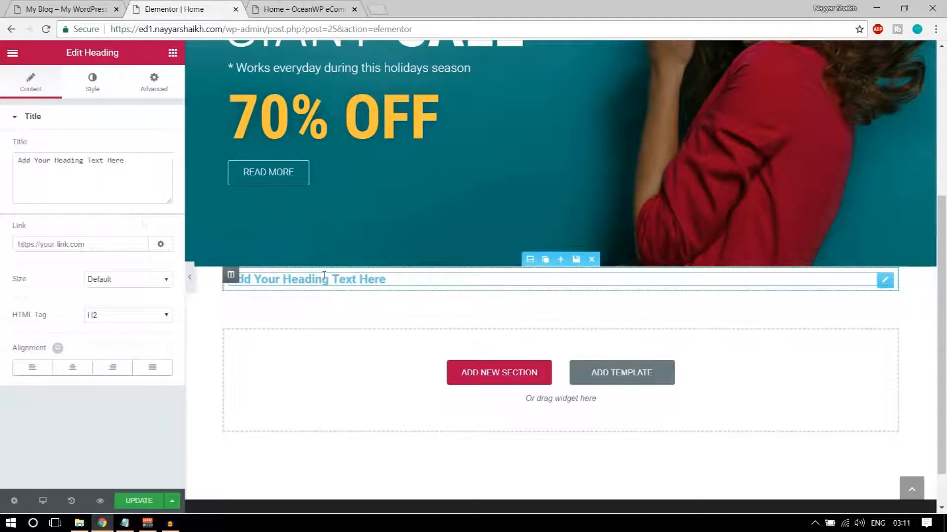
pyautogui.tripleClick(117, 159)
pyautogui.hotkey('ctrl', 'v')
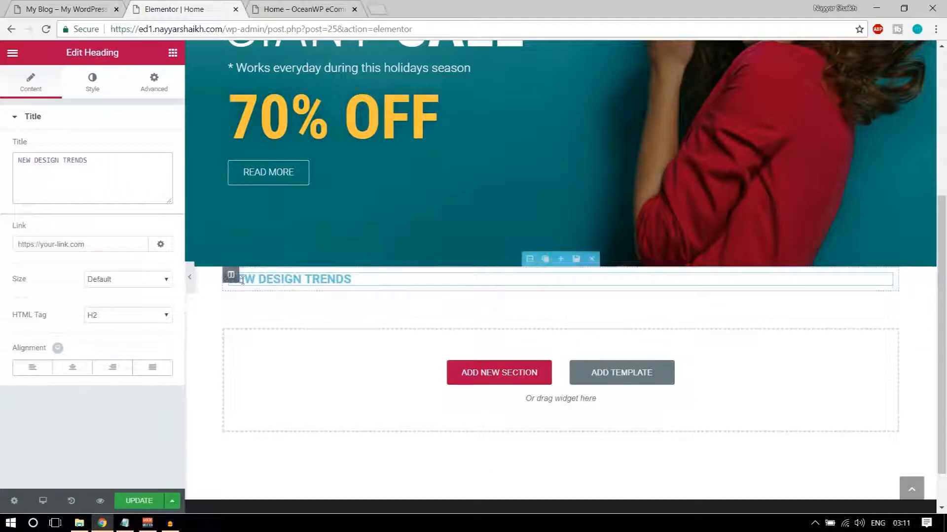
pyautogui.click(81, 373)
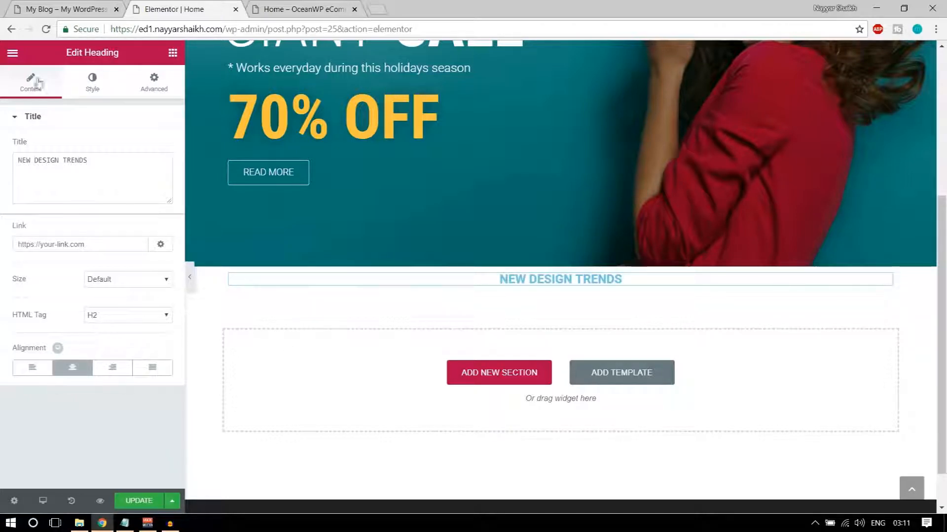
# Colour the heading text dark grey #54595f
pyautogui.click(93, 84)
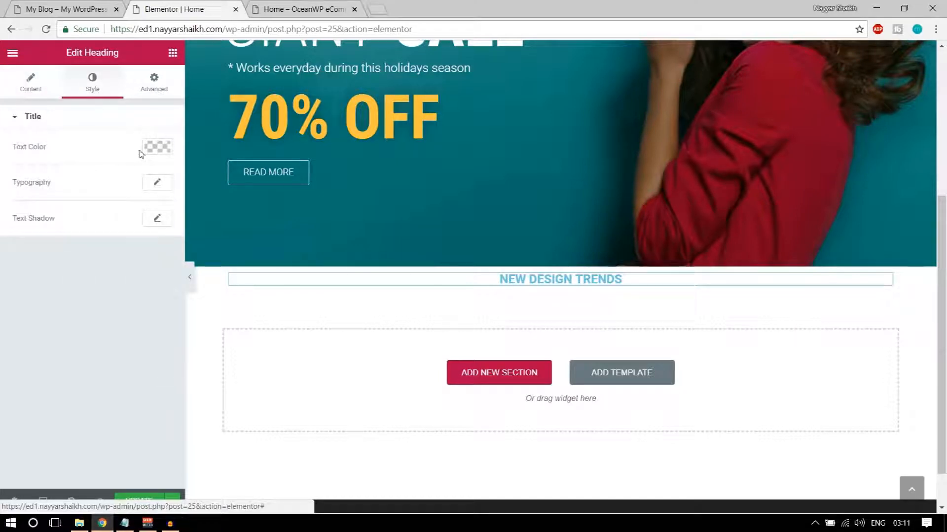
pyautogui.click(158, 146)
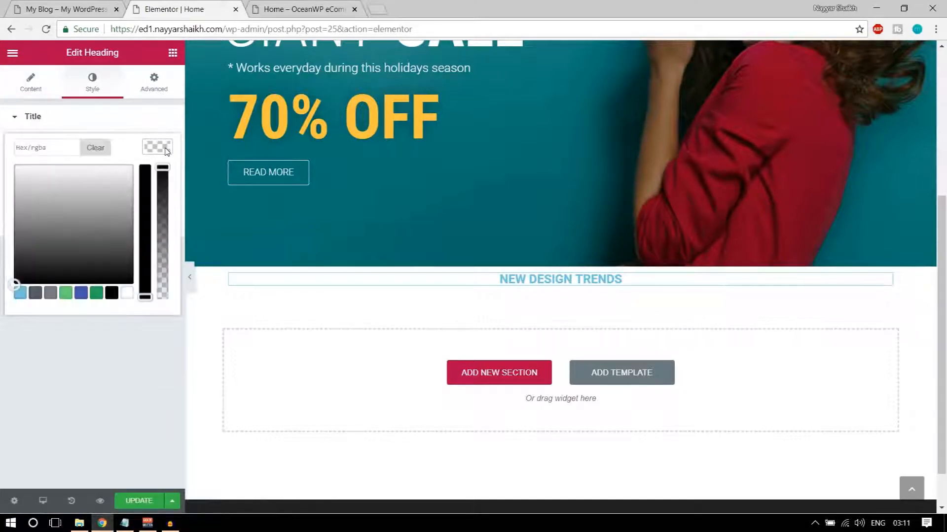
pyautogui.click(35, 293)
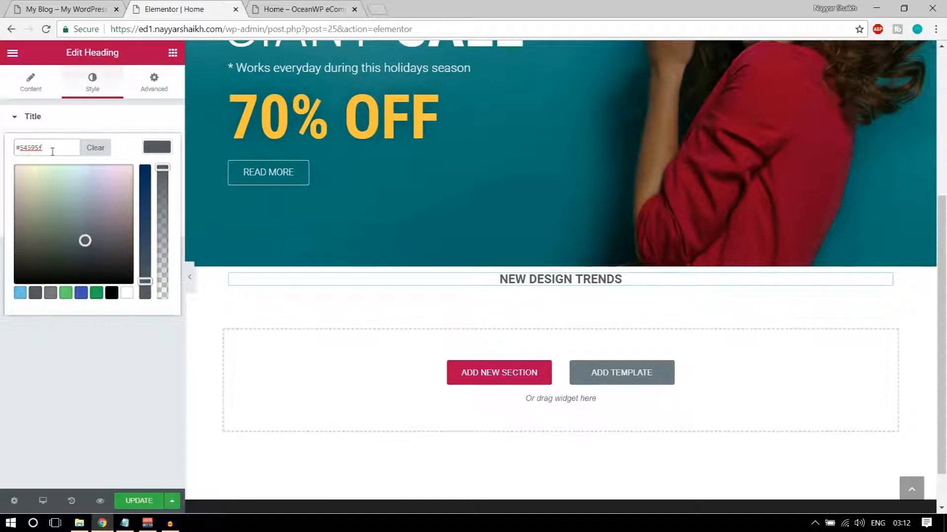
pyautogui.click(159, 148)
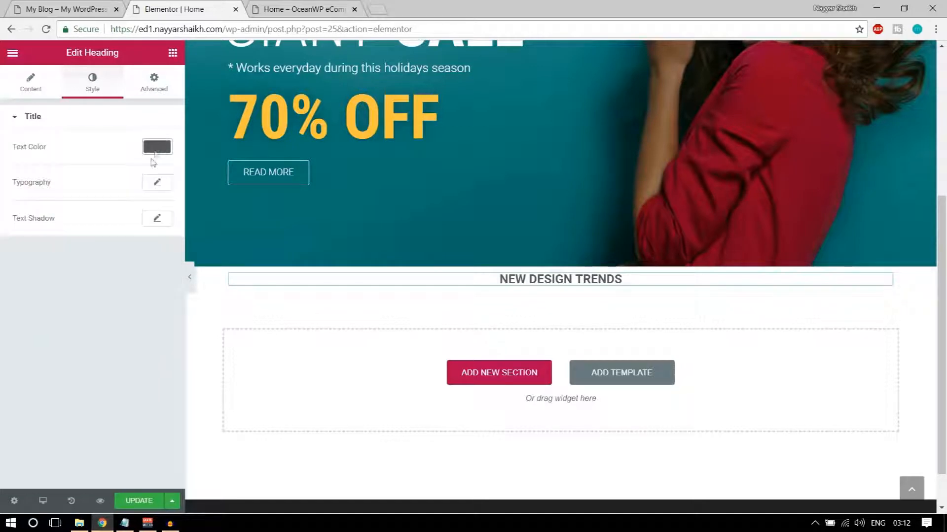
# Set the heading typography to Raleway, size 40 px, weight 900
pyautogui.click(155, 183)
pyautogui.click(118, 223)
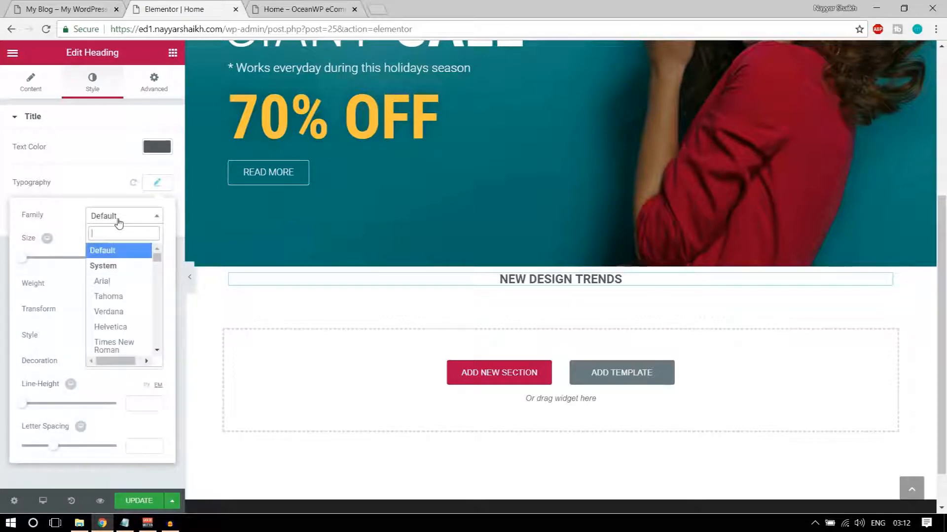
pyautogui.write('rale')
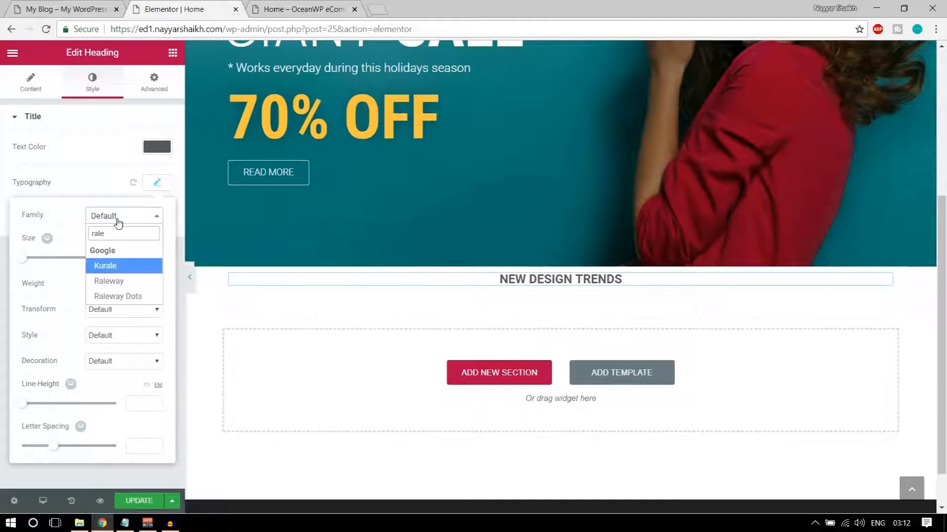
pyautogui.click(110, 282)
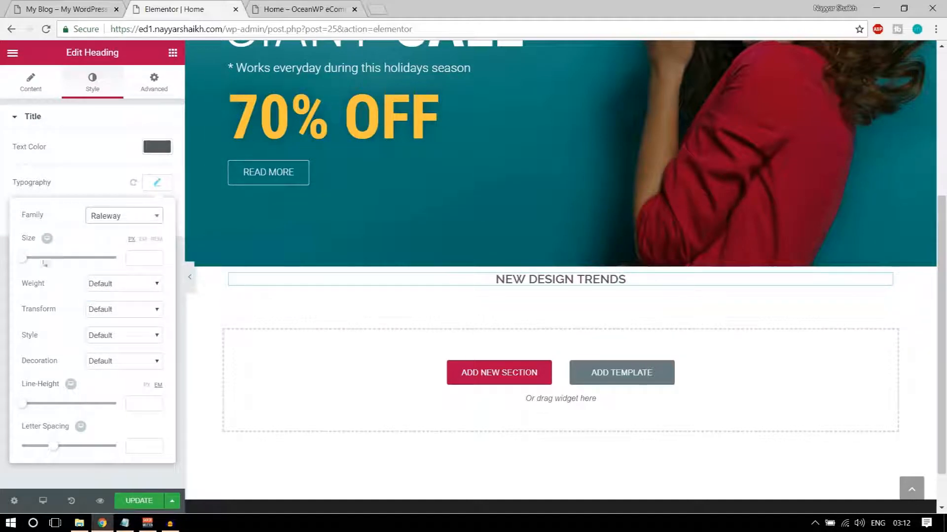
pyautogui.moveTo(22, 265); pyautogui.dragTo(46, 266)
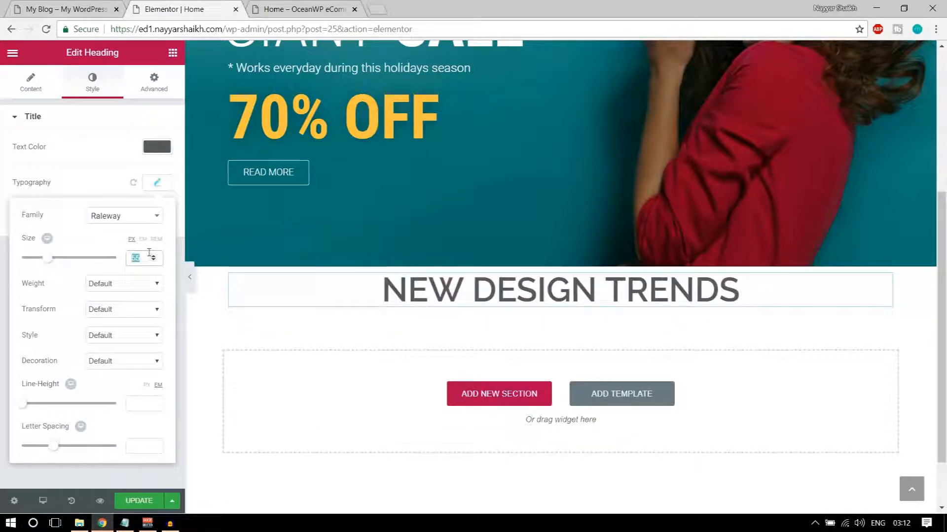
pyautogui.write('40')
pyautogui.click(127, 289)
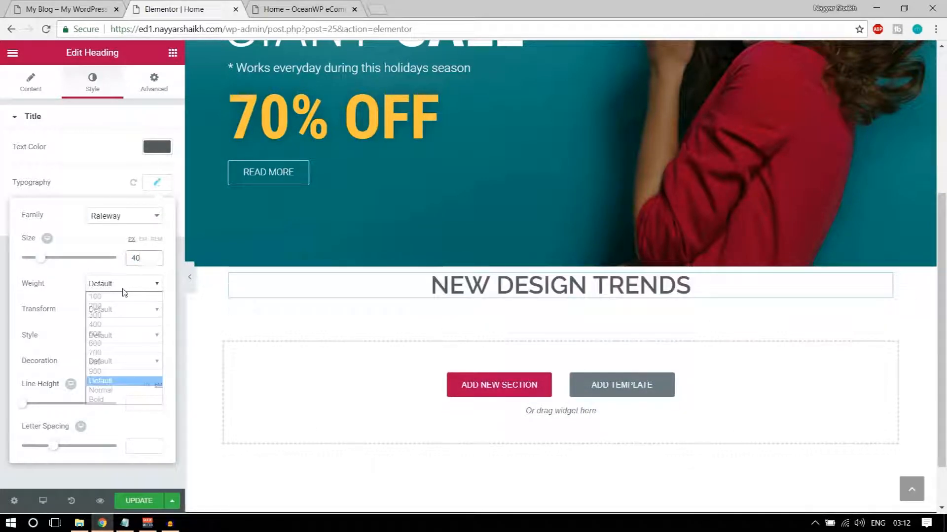
pyautogui.click(122, 372)
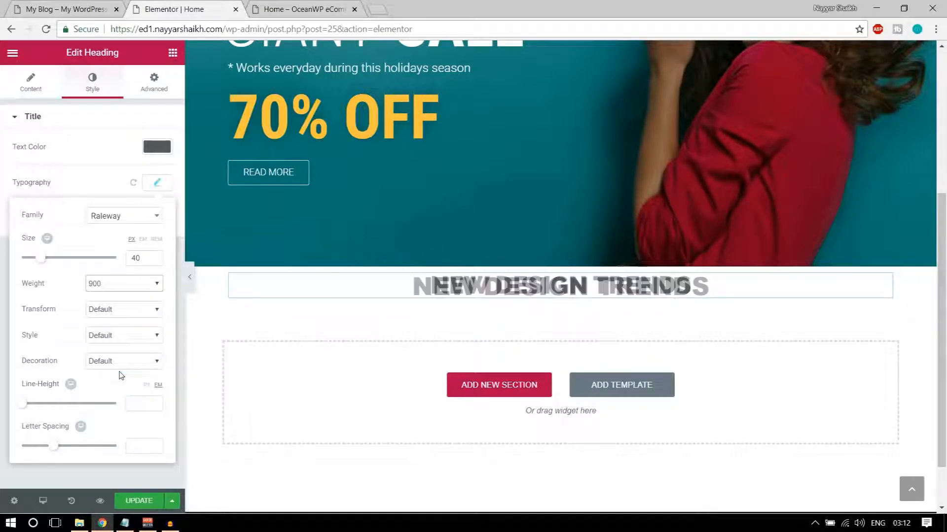
# Compare the new heading against the live site's NEW DESIGN TRENDS heading
pyautogui.click(104, 5)
pyautogui.click(439, 271)
pyautogui.click(204, 5)
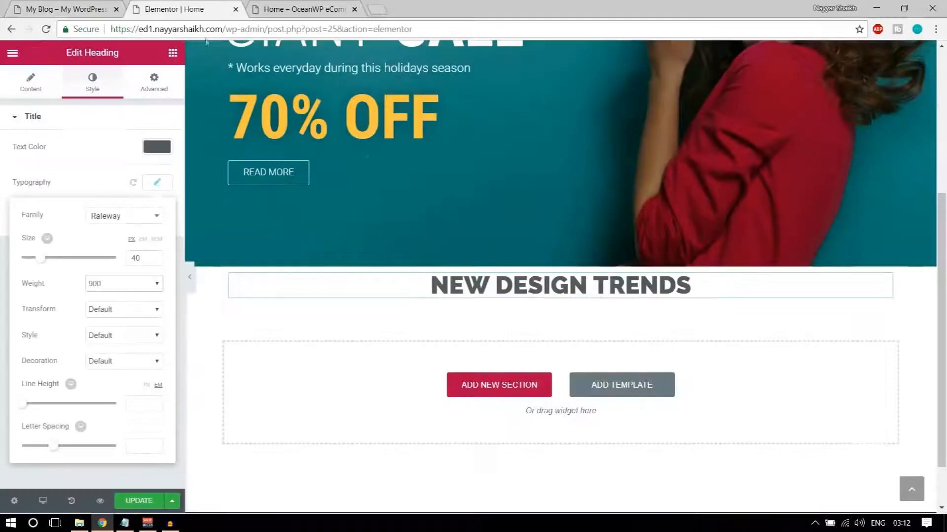
pyautogui.click(92, 6)
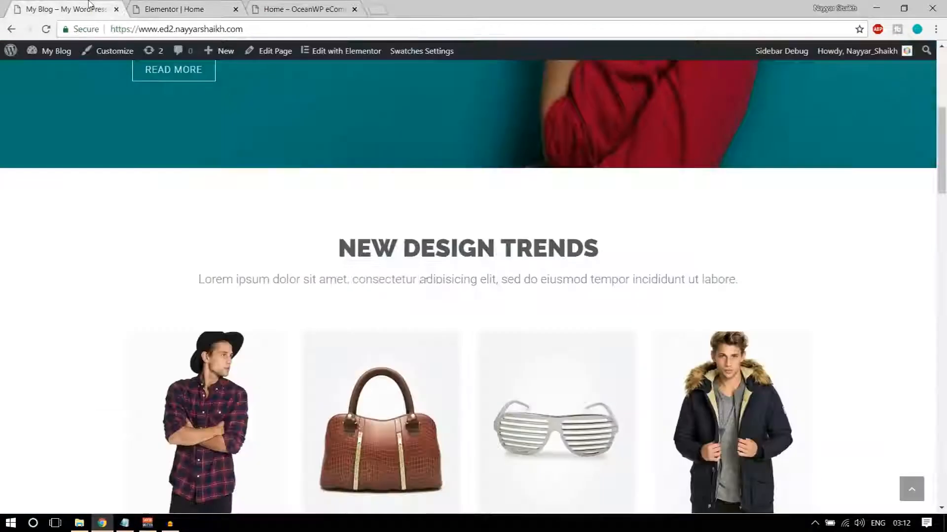
pyautogui.click(216, 4)
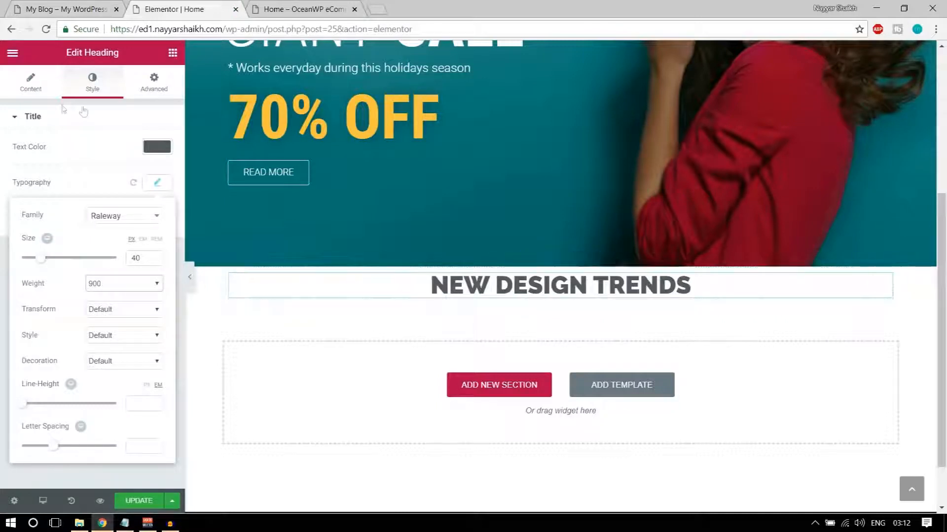
pyautogui.click(165, 150)
# Unlink the heading's padding and set the top padding to 70 px, checking the live spacing
pyautogui.click(167, 85)
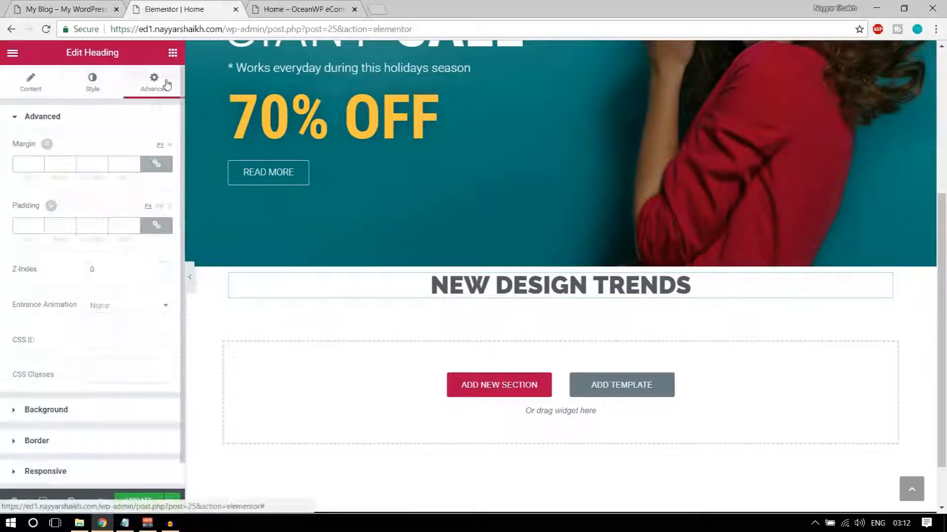
pyautogui.click(157, 228)
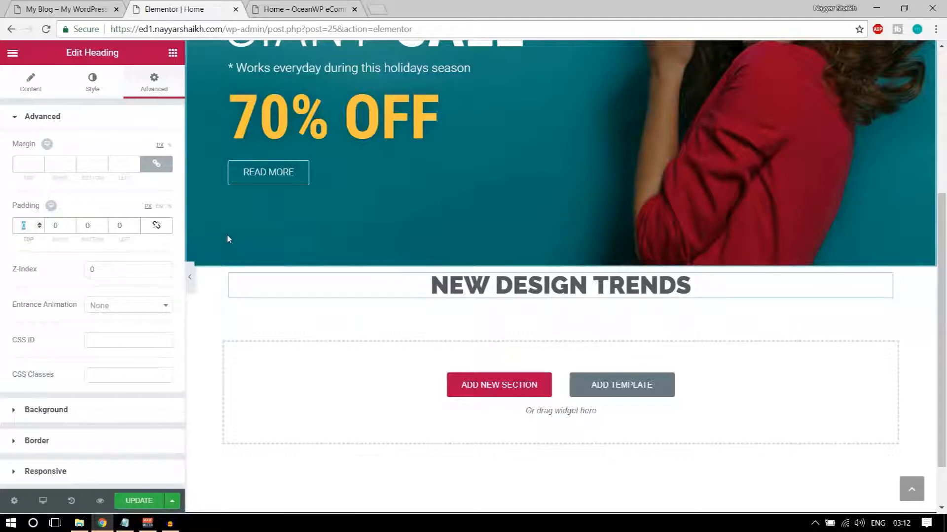
pyautogui.write('90')
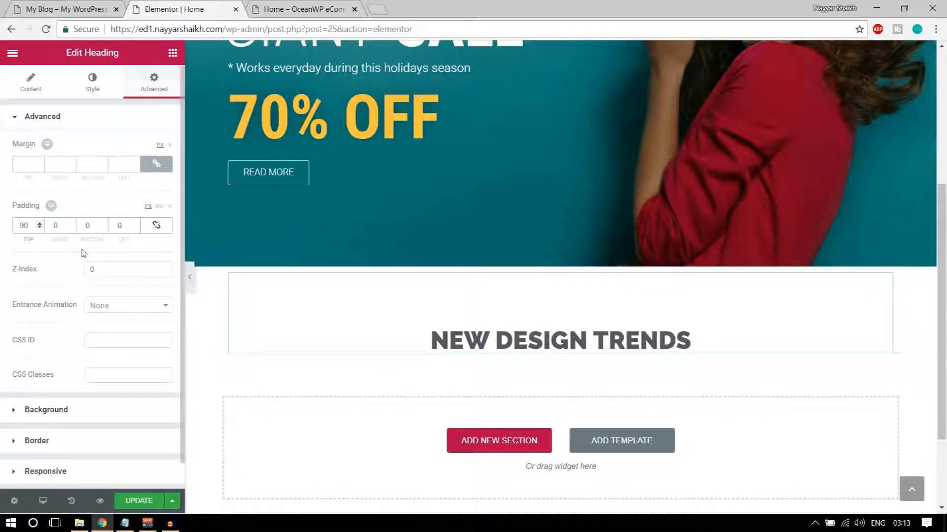
pyautogui.write('60')
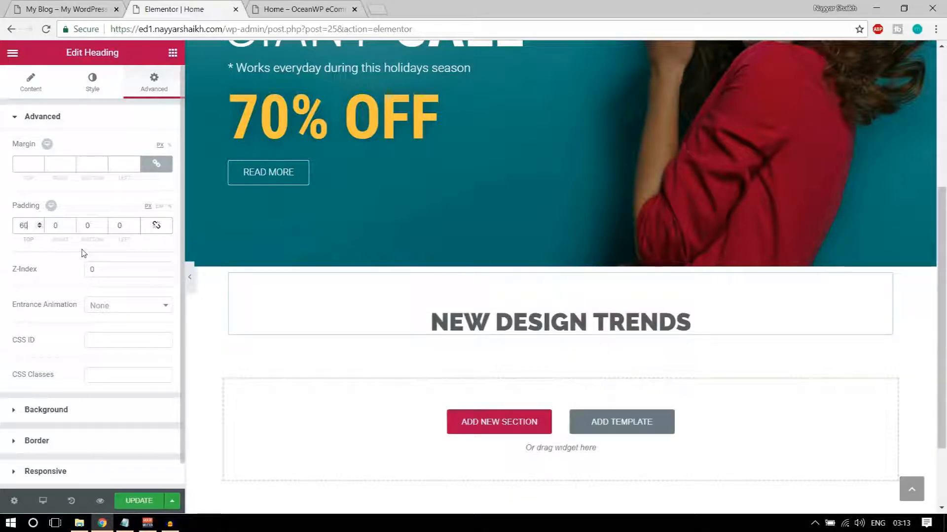
pyautogui.write('70')
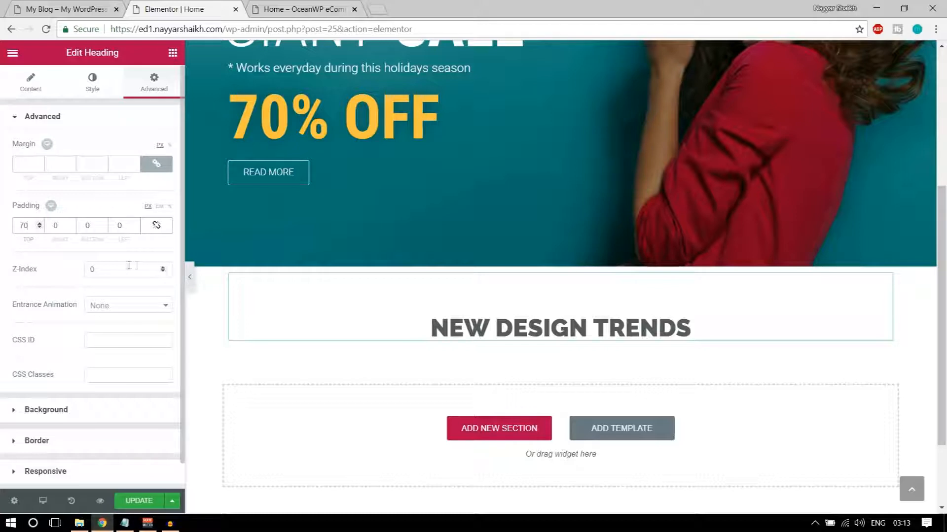
pyautogui.click(79, 5)
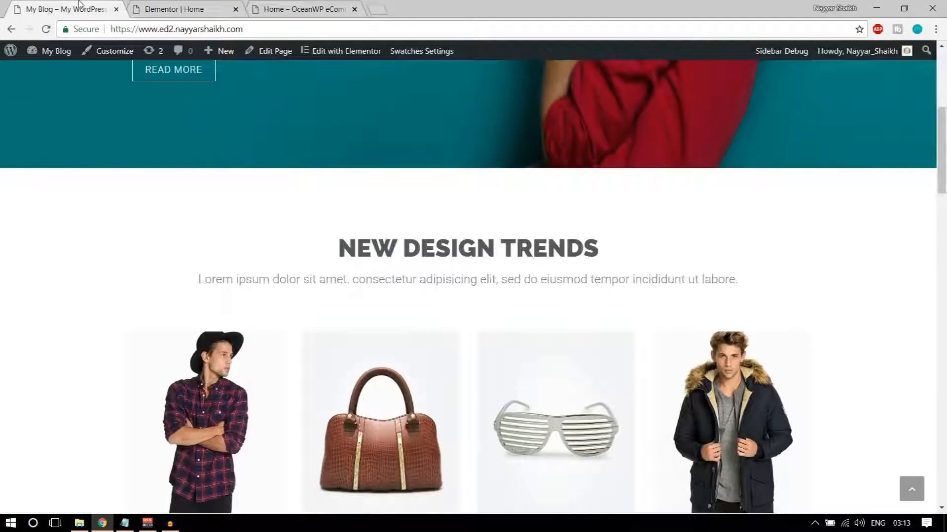
pyautogui.moveTo(201, 279); pyautogui.dragTo(739, 292)
pyautogui.hotkey('ctrl', 'c')
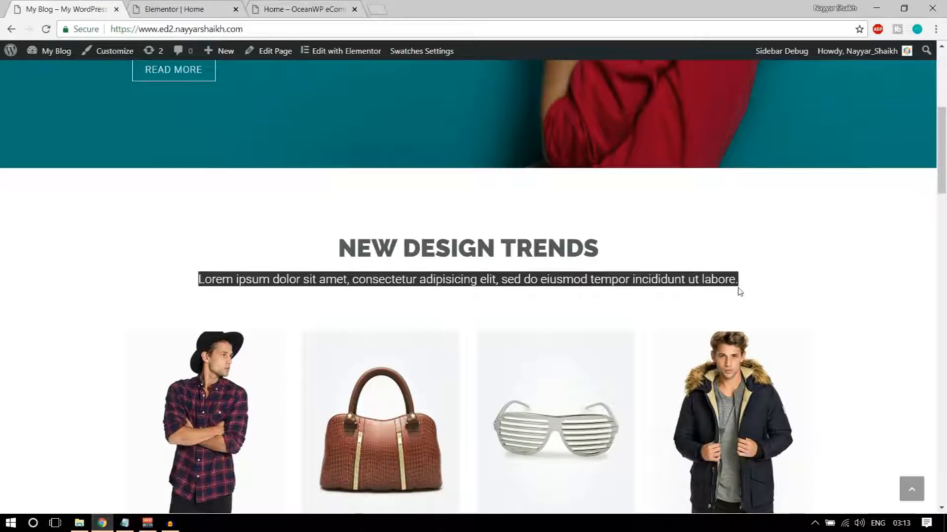
pyautogui.click(239, 4)
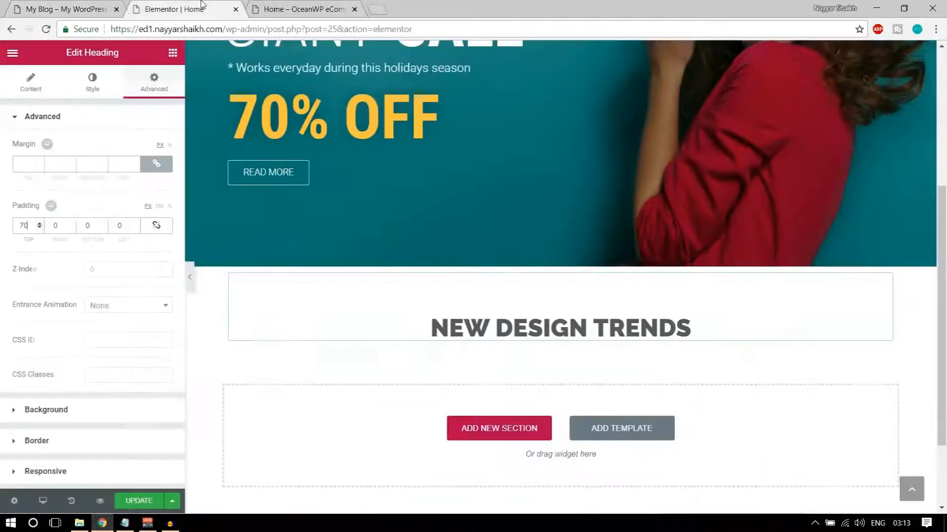
pyautogui.click(172, 52)
# Add a centred heading with the pasted Lorem ipsum text below NEW DESIGN TRENDS
pyautogui.moveTo(137, 142); pyautogui.dragTo(539, 341)
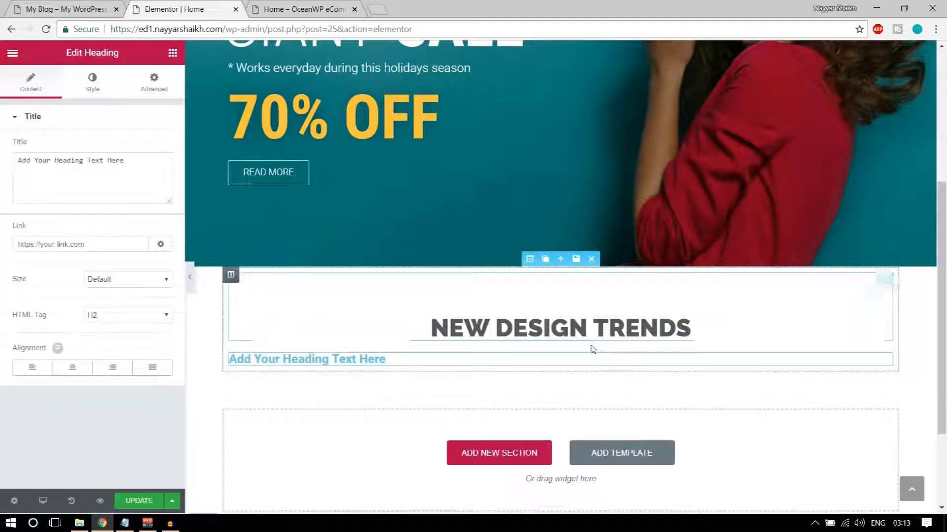
pyautogui.tripleClick(63, 160)
pyautogui.hotkey('ctrl', 'v')
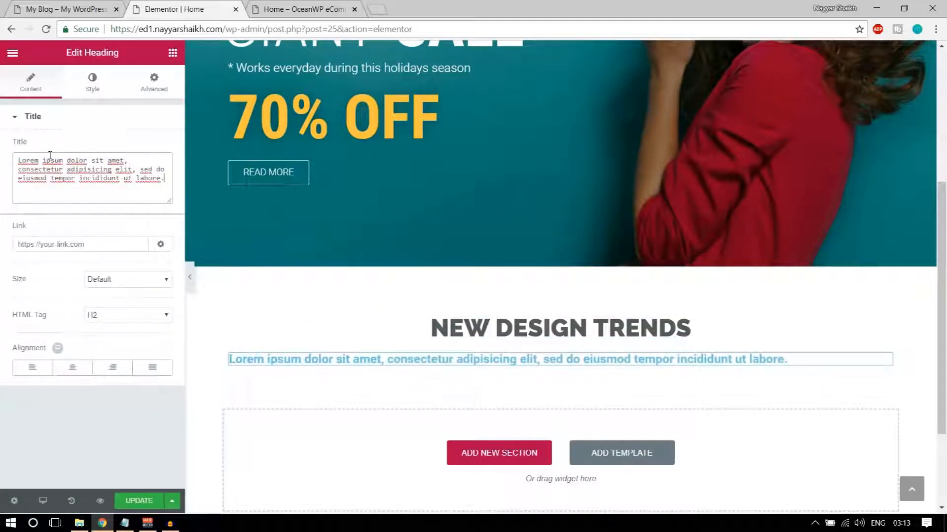
pyautogui.click(72, 368)
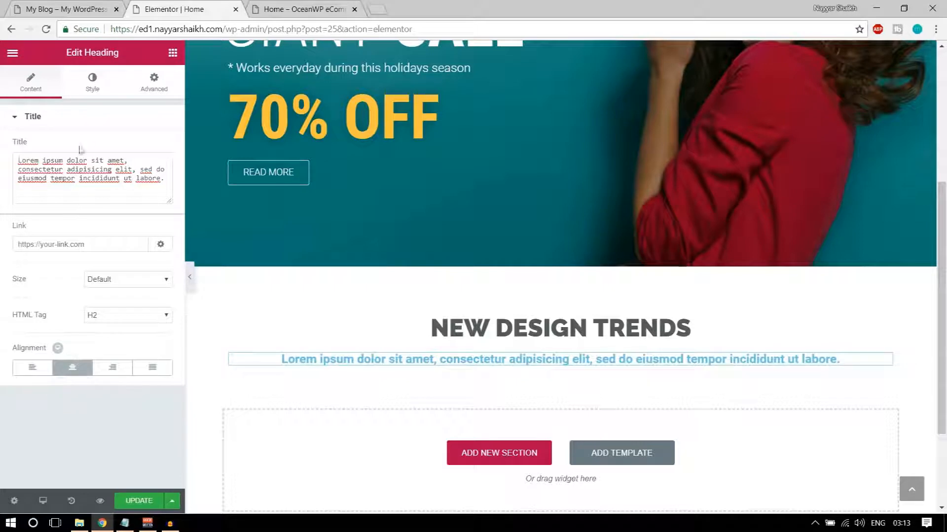
# Colour the Lorem ipsum subtitle grey #7a7a7a
pyautogui.click(90, 92)
pyautogui.click(157, 146)
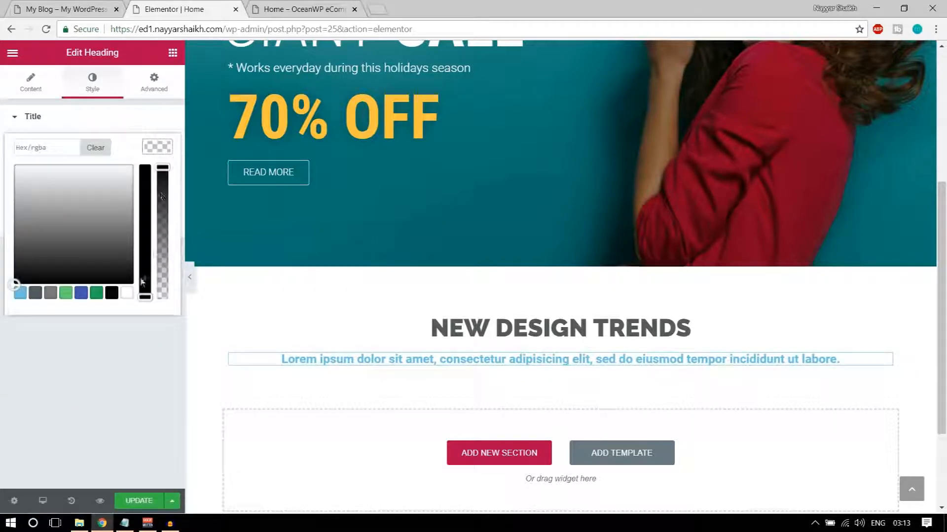
pyautogui.click(127, 293)
pyautogui.click(168, 148)
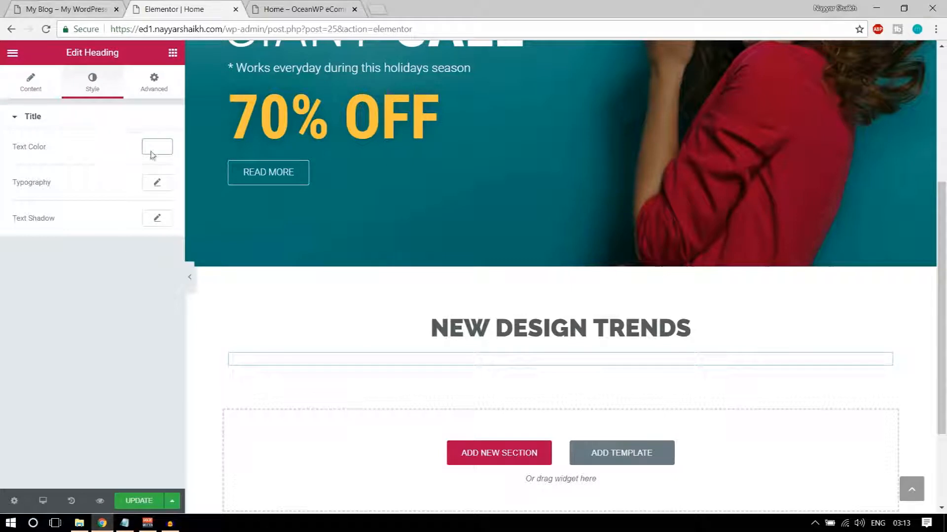
pyautogui.click(155, 148)
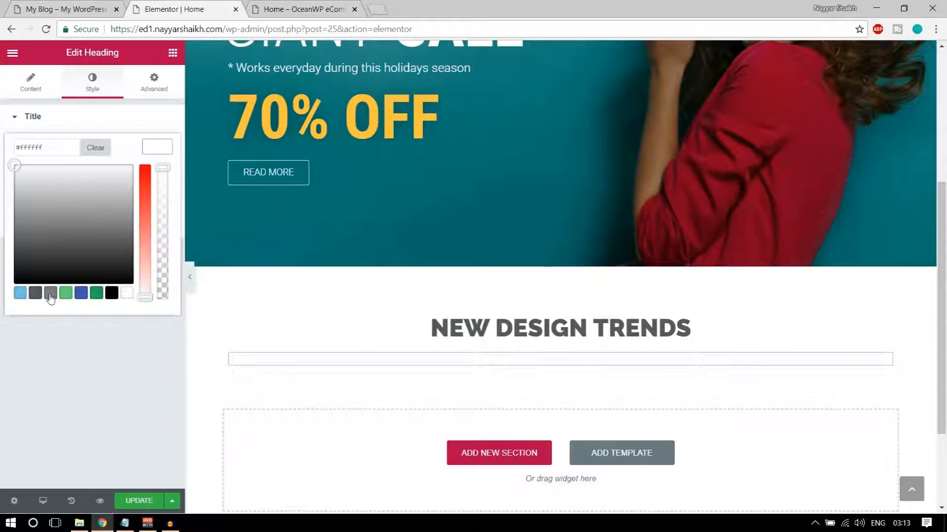
pyautogui.click(51, 293)
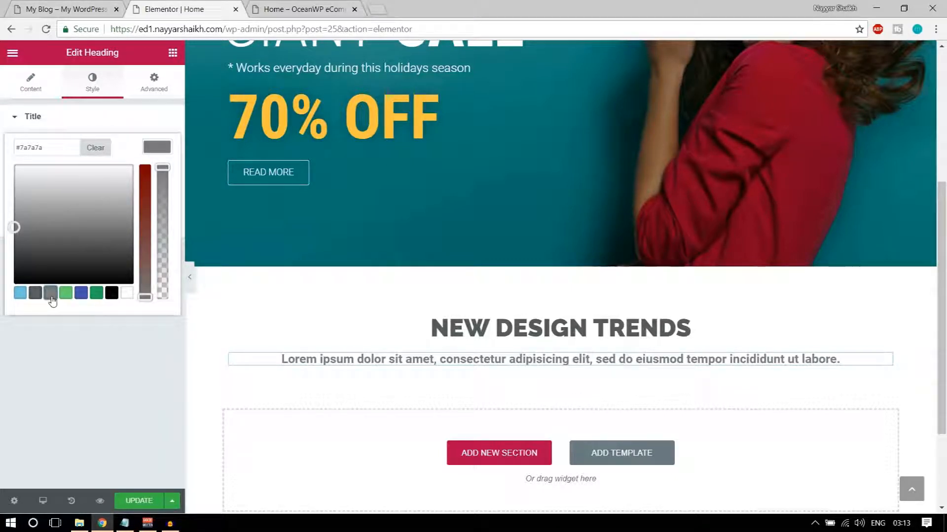
pyautogui.click(155, 144)
# Try subtitle font weights 300 and 400, comparing against the live site's subtitle
pyautogui.click(157, 184)
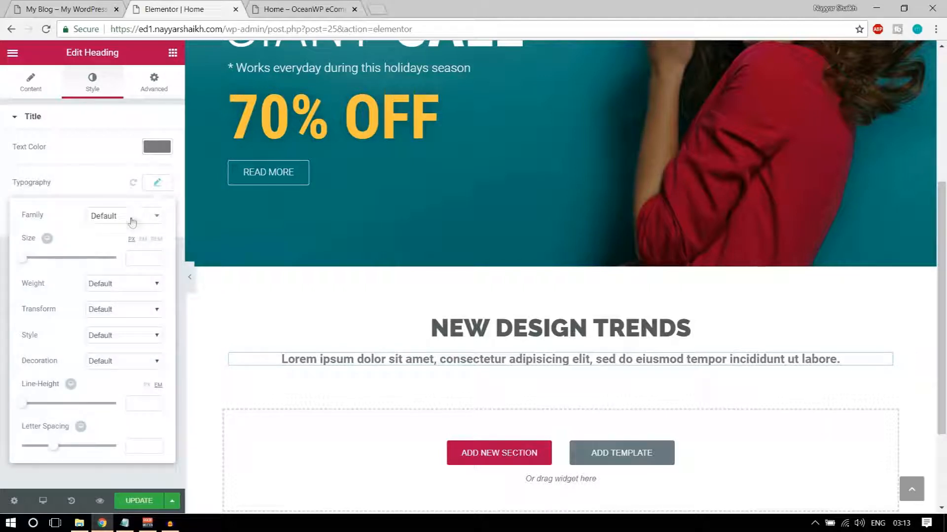
pyautogui.click(90, 285)
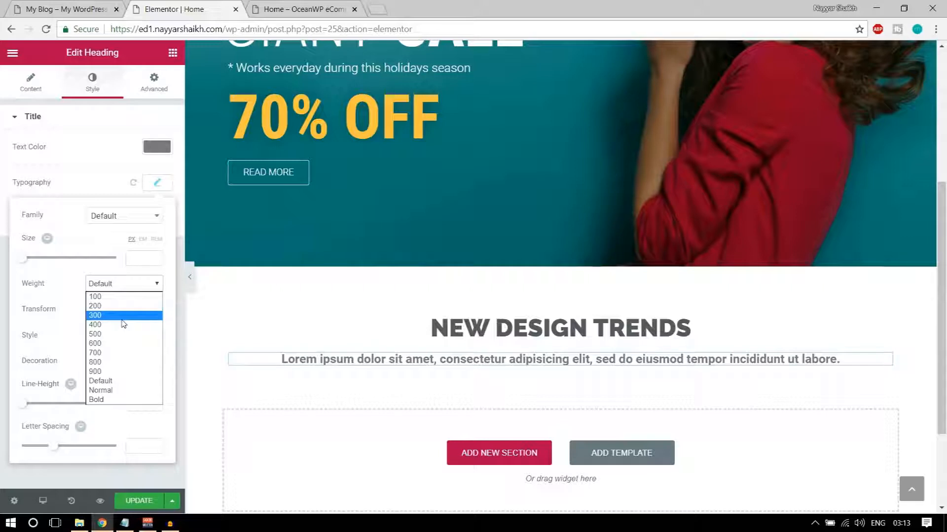
pyautogui.click(122, 316)
pyautogui.click(125, 283)
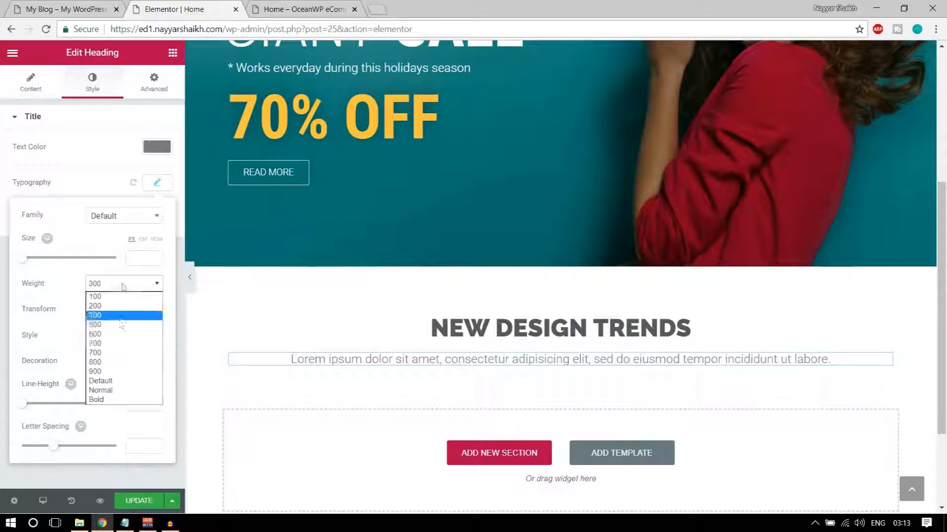
pyautogui.click(122, 328)
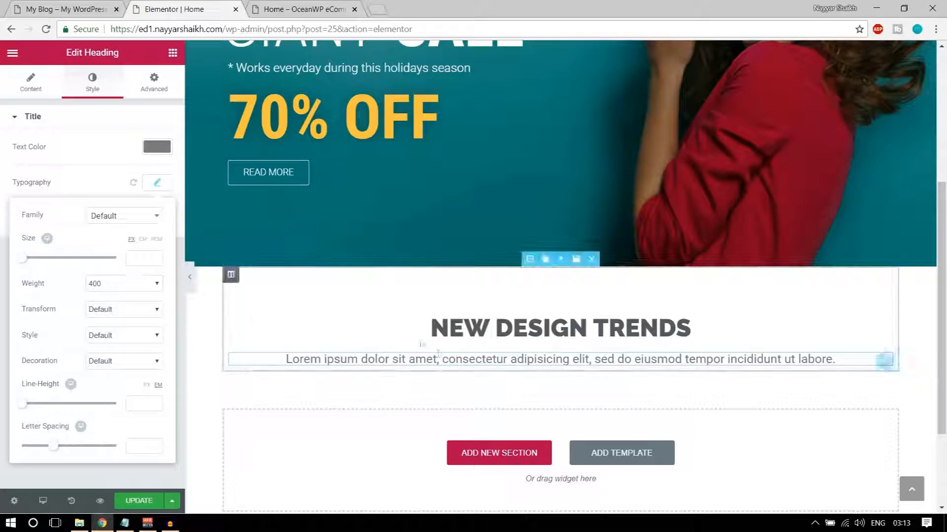
pyautogui.click(69, 9)
pyautogui.click(398, 299)
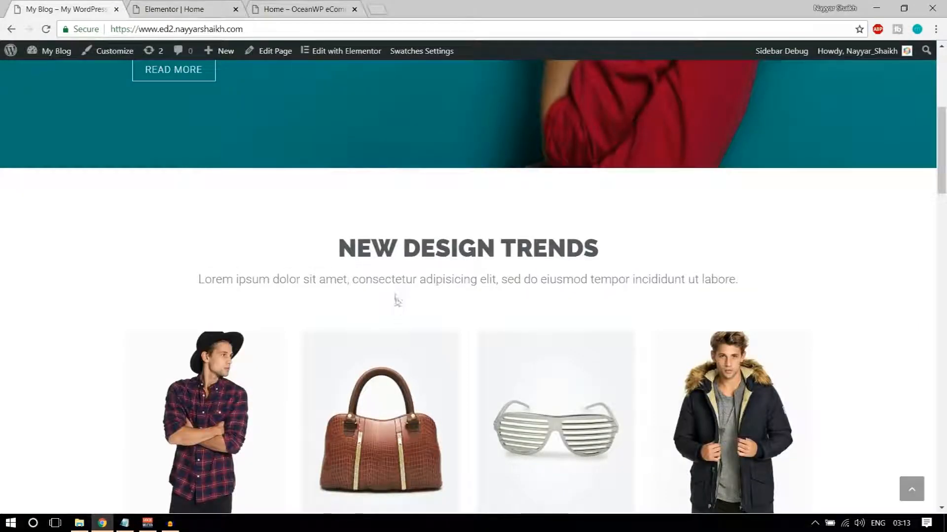
pyautogui.moveTo(355, 280); pyautogui.dragTo(493, 279)
pyautogui.click(487, 302)
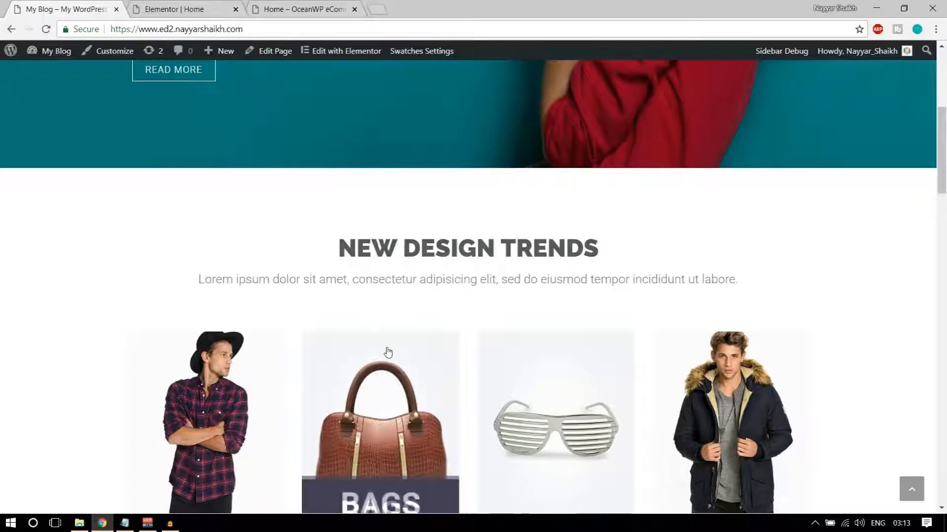
# Set the subtitle font weight back to 300
pyautogui.click(200, 7)
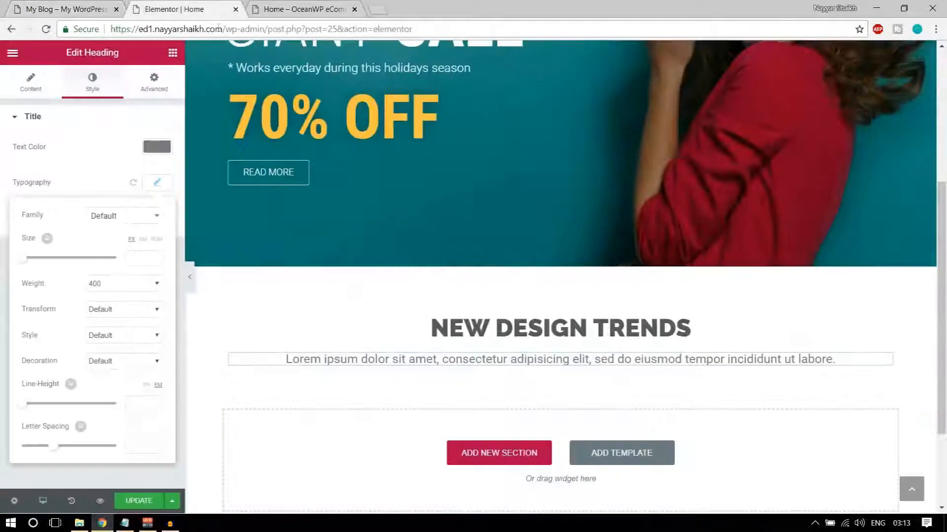
pyautogui.click(130, 281)
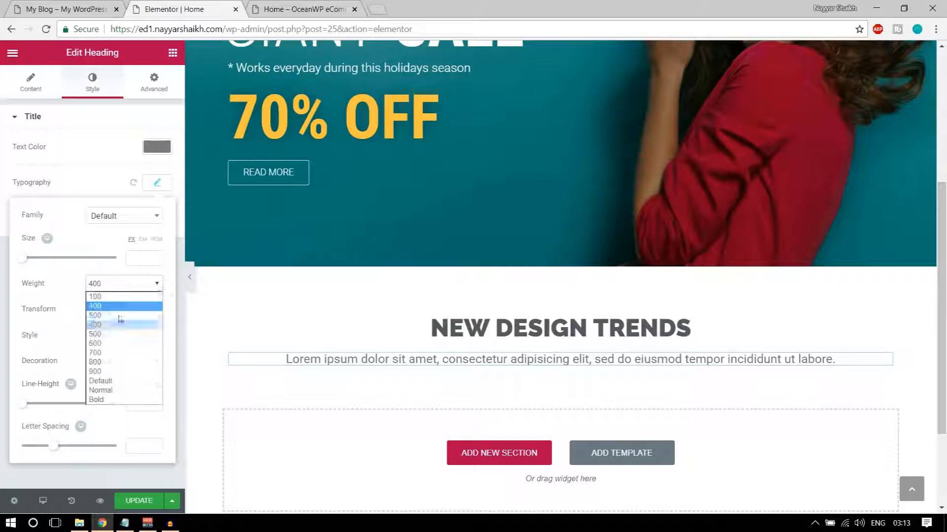
pyautogui.click(121, 312)
pyautogui.click(152, 85)
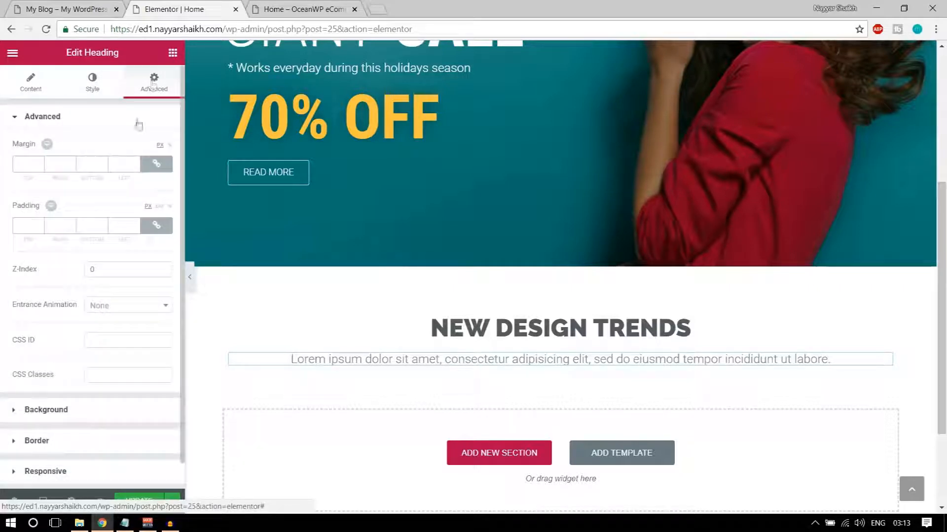
# Unlink padding and give the subtitle 50 px bottom padding, comparing with the OceanWP demo
pyautogui.click(156, 225)
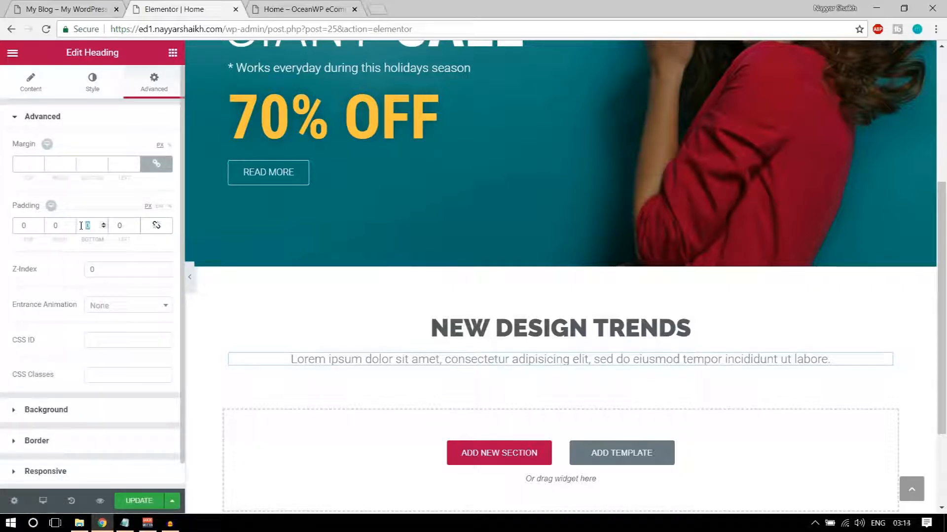
pyautogui.write('50')
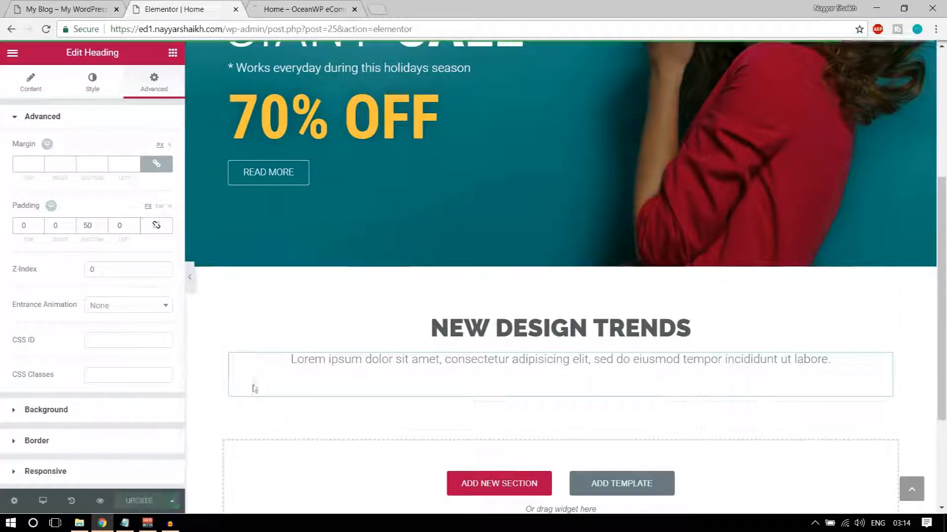
pyautogui.click(261, 4)
pyautogui.scroll(-5, 506, 352)
pyautogui.moveTo(352, 344); pyautogui.dragTo(771, 387)
pyautogui.click(781, 387)
# Review the live site's heading, subtitle and NEW FROM BLOG post cards
pyautogui.click(74, 9)
pyautogui.moveTo(333, 250); pyautogui.dragTo(404, 289)
pyautogui.scroll(-1, 415, 297)
pyautogui.click(426, 254)
pyautogui.scroll(-4, 502, 305)
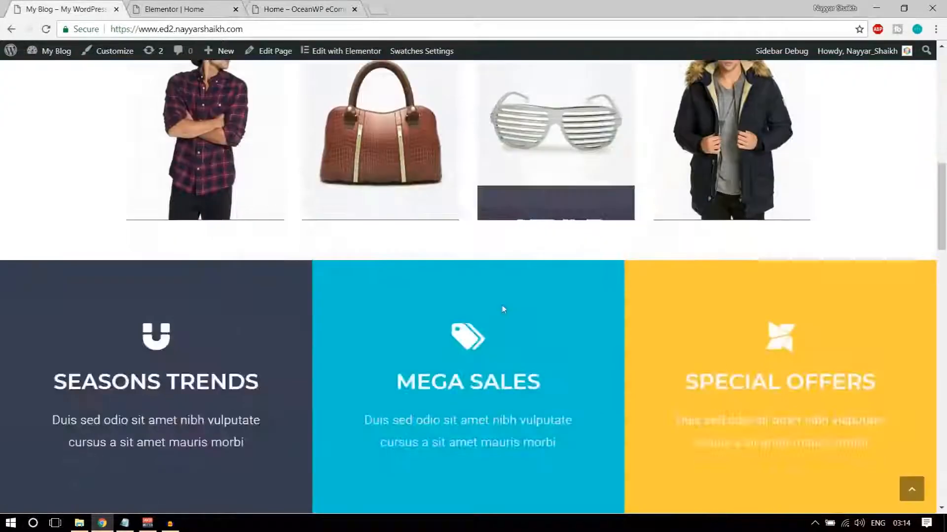
pyautogui.scroll(-6, 502, 309)
pyautogui.moveTo(381, 305); pyautogui.dragTo(481, 363)
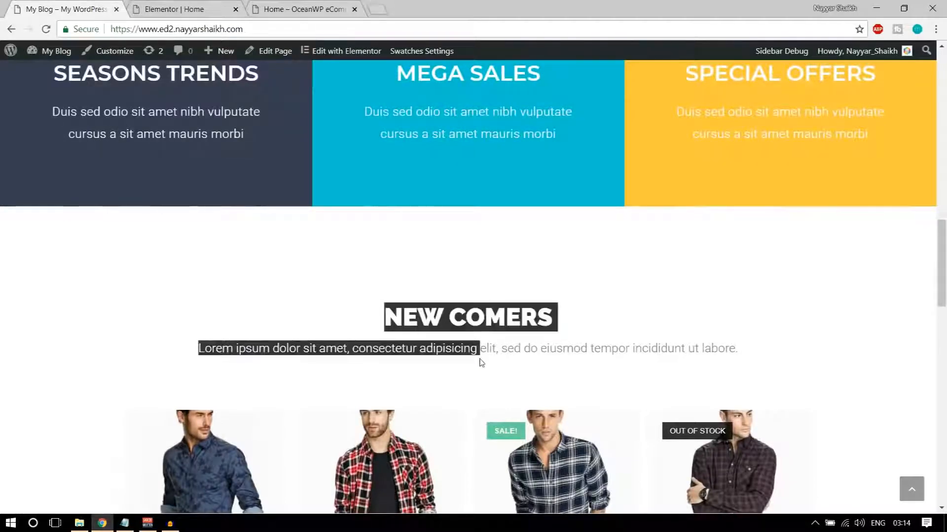
pyautogui.scroll(-15, 481, 363)
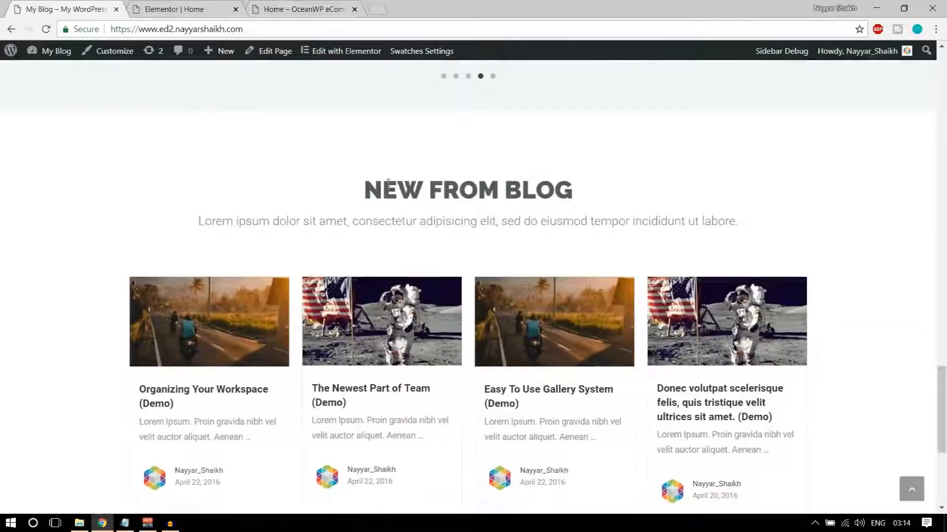
pyautogui.moveTo(388, 181); pyautogui.dragTo(602, 269)
pyautogui.click(602, 268)
pyautogui.scroll(-4, 617, 321)
pyautogui.scroll(4, 632, 373)
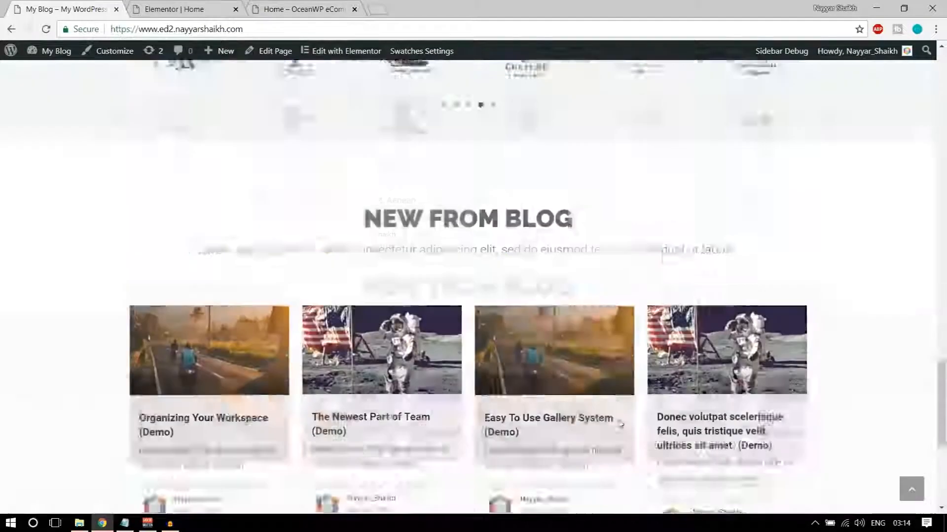
pyautogui.scroll(10, 620, 425)
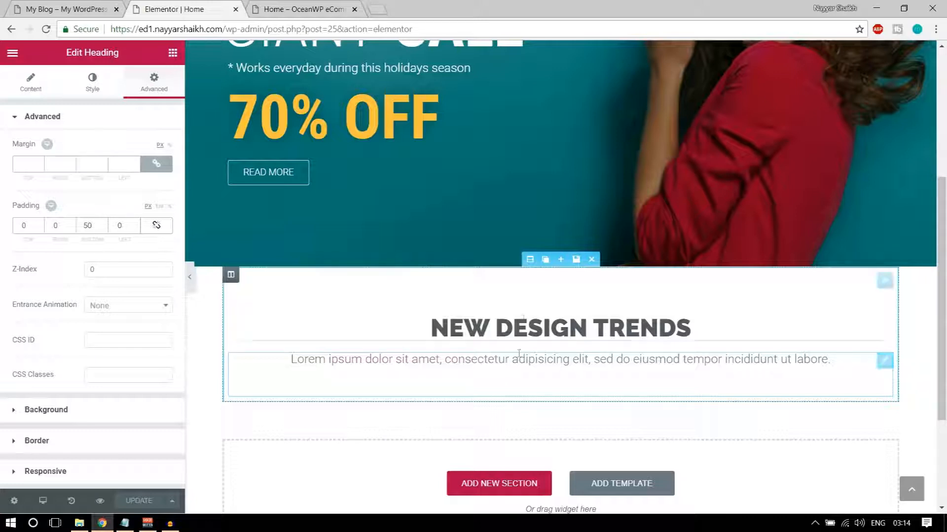
# Save the title section as library template 'Title', close the library, and check the live site
pyautogui.click(576, 263)
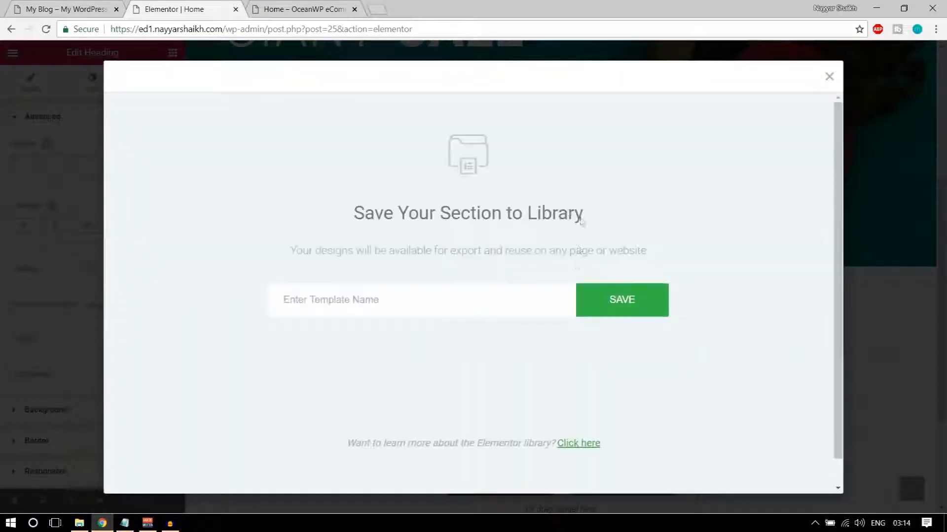
pyautogui.click(459, 306)
pyautogui.write('Title')
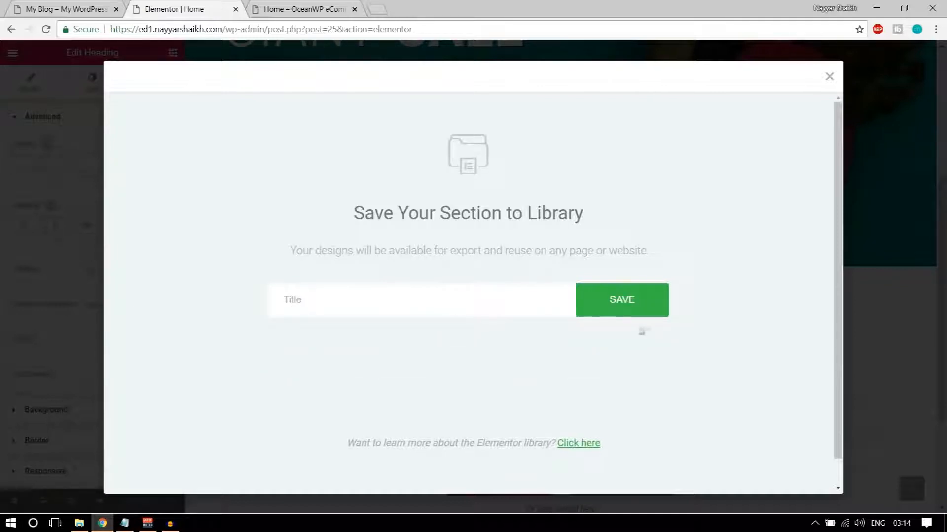
pyautogui.click(641, 311)
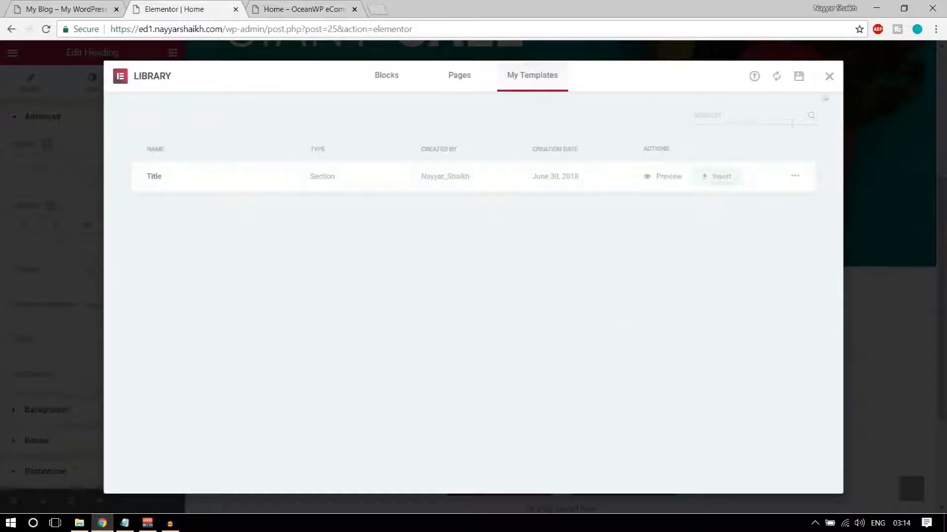
pyautogui.click(830, 77)
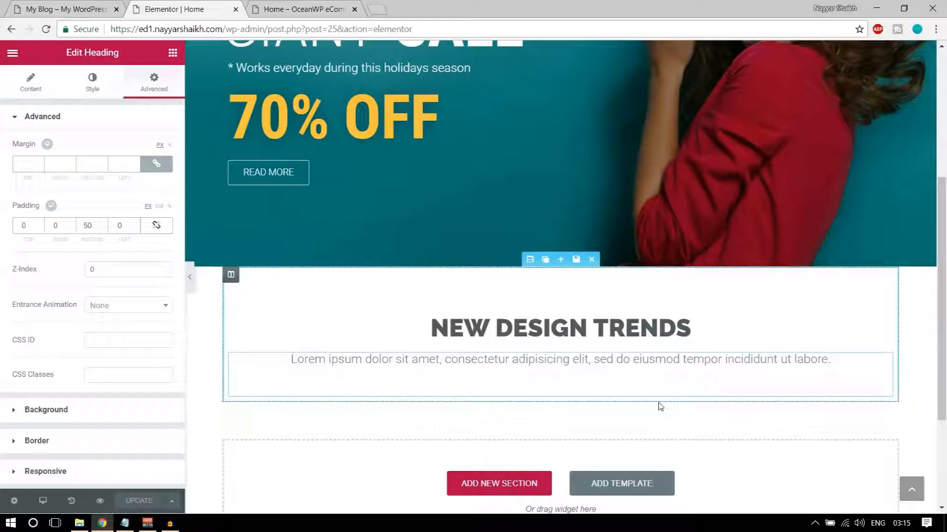
pyautogui.click(64, 9)
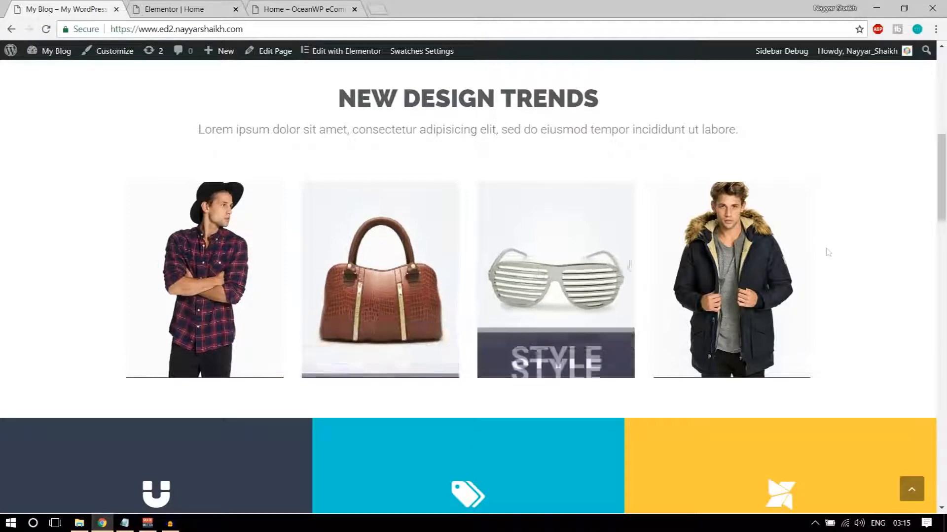
pyautogui.click(217, 9)
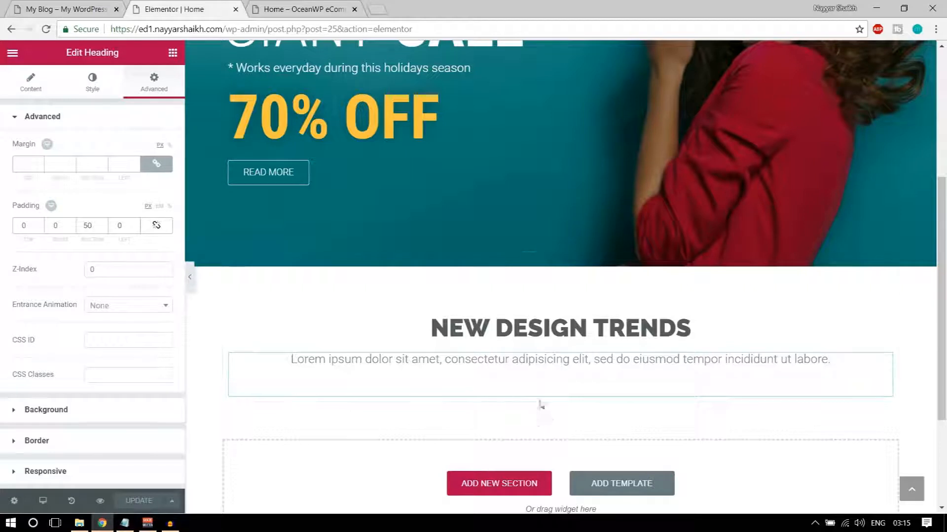
# Add a columns section below the NEW DESIGN TRENDS title and duplicate a column to make four
pyautogui.click(172, 53)
pyautogui.moveTo(47, 143); pyautogui.dragTo(513, 384)
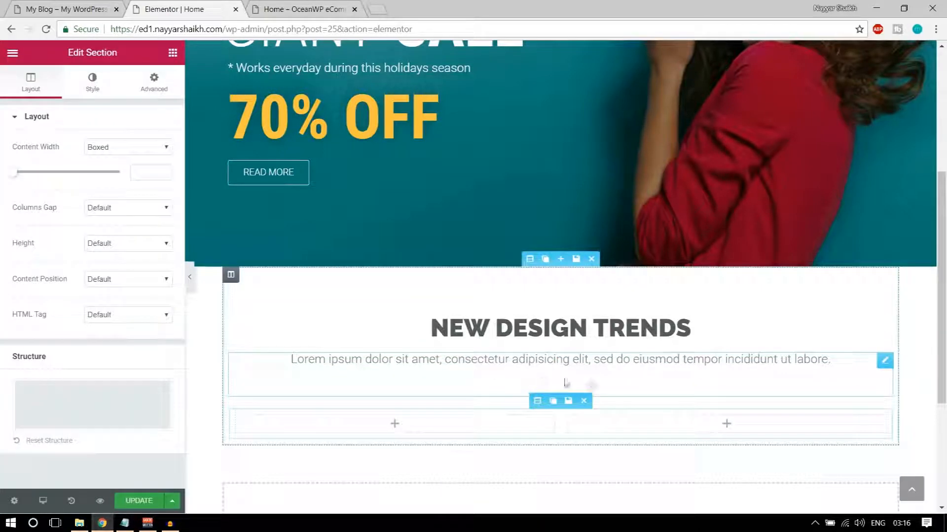
pyautogui.scroll(-3, 493, 345)
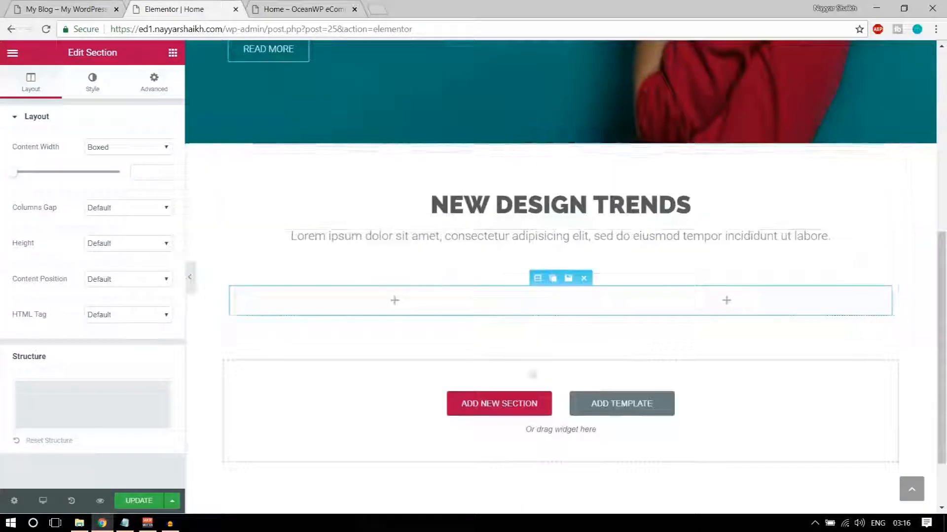
pyautogui.moveTo(239, 295)
pyautogui.click(252, 294)
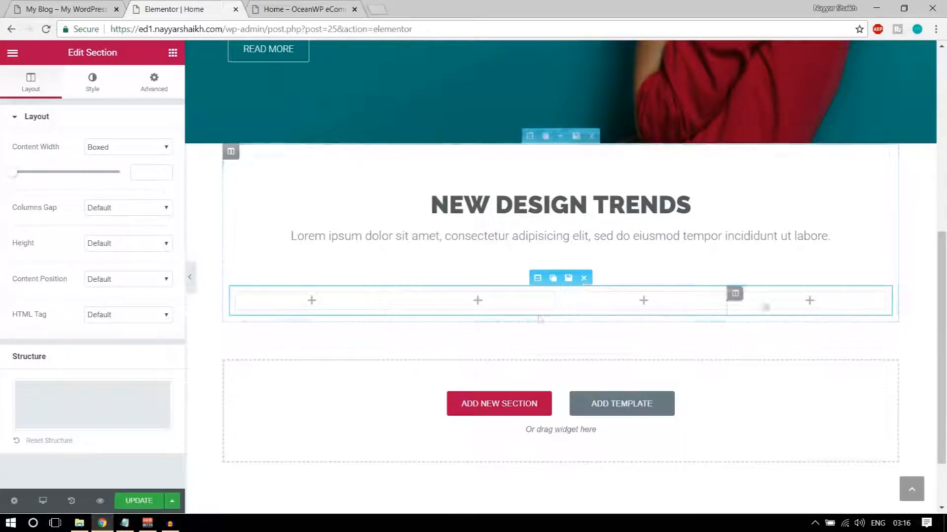
# Place a Premium Banner widget in the first column and open its image picker
pyautogui.click(172, 53)
pyautogui.scroll(-5, 131, 303)
pyautogui.scroll(-15, 132, 303)
pyautogui.scroll(-6, 132, 303)
pyautogui.scroll(1, 132, 303)
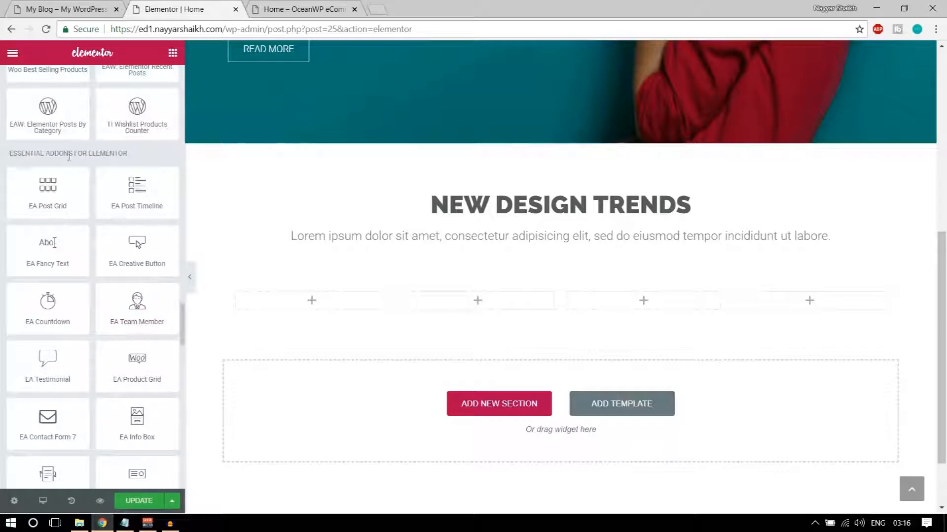
pyautogui.scroll(-12, 122, 242)
pyautogui.scroll(-3, 122, 242)
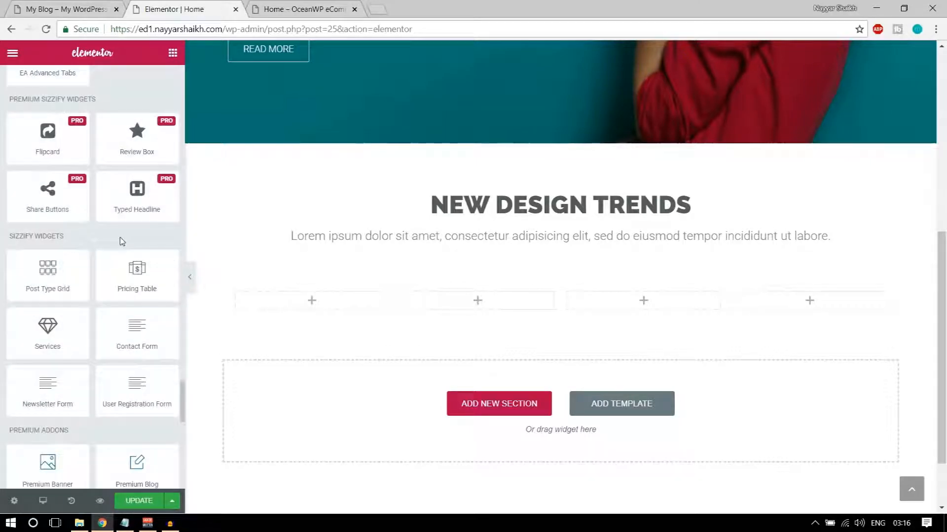
pyautogui.scroll(-6, 110, 249)
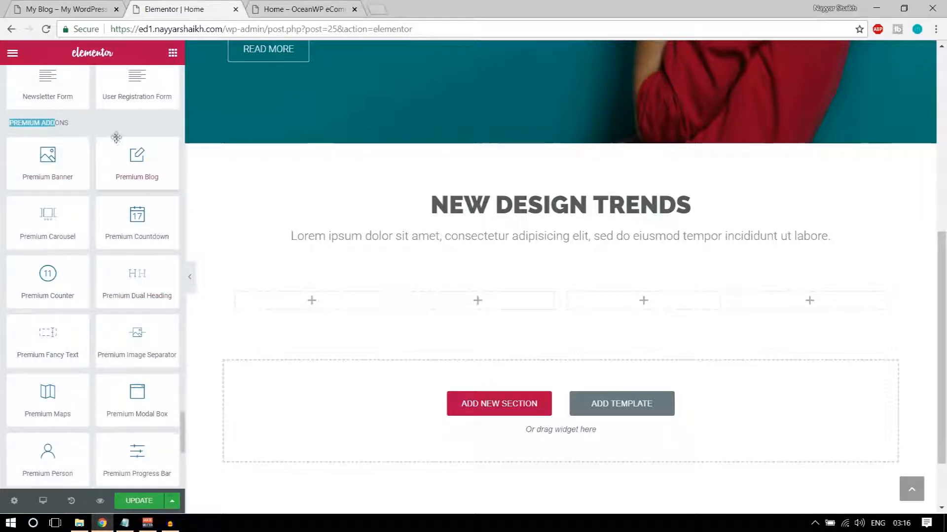
pyautogui.moveTo(34, 168); pyautogui.dragTo(320, 308)
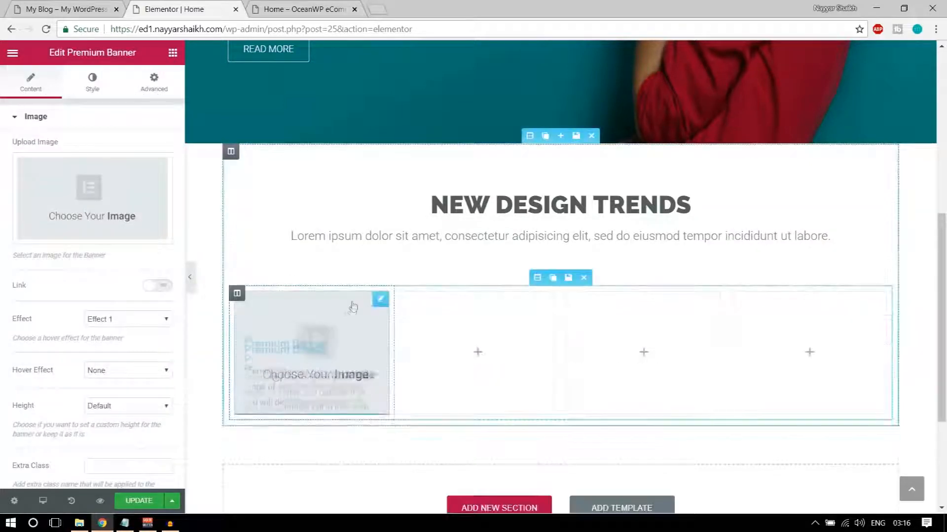
pyautogui.click(98, 194)
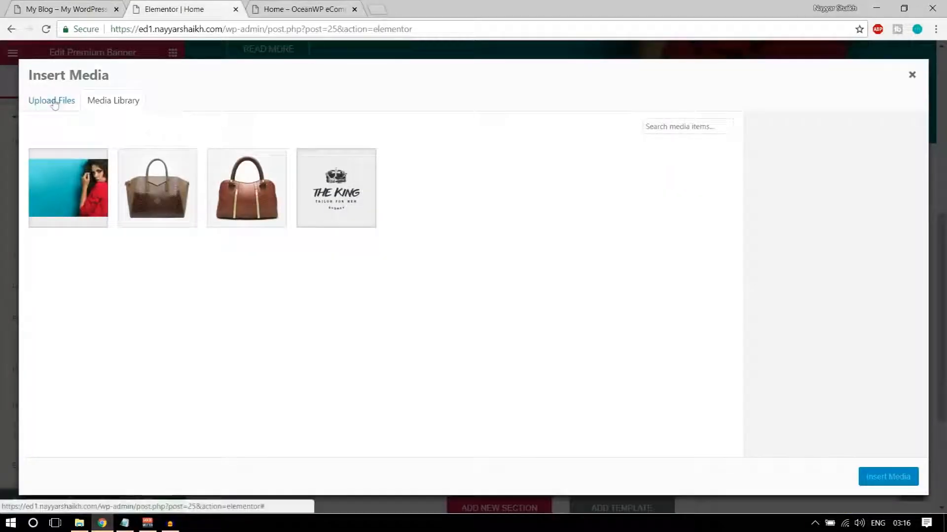
# Upload the plaid-shirt photo 6_1-5-thegem-product-catalog and insert it as the first banner's image
pyautogui.click(51, 100)
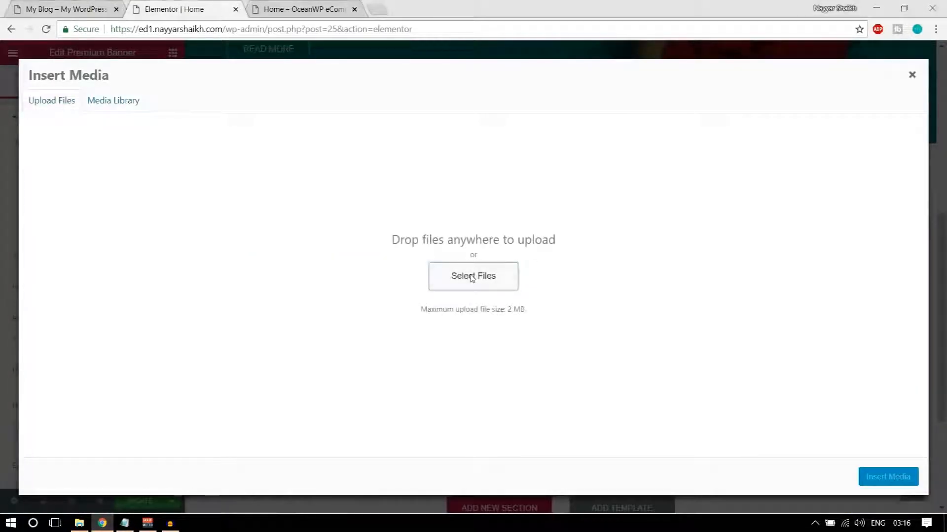
pyautogui.click(473, 275)
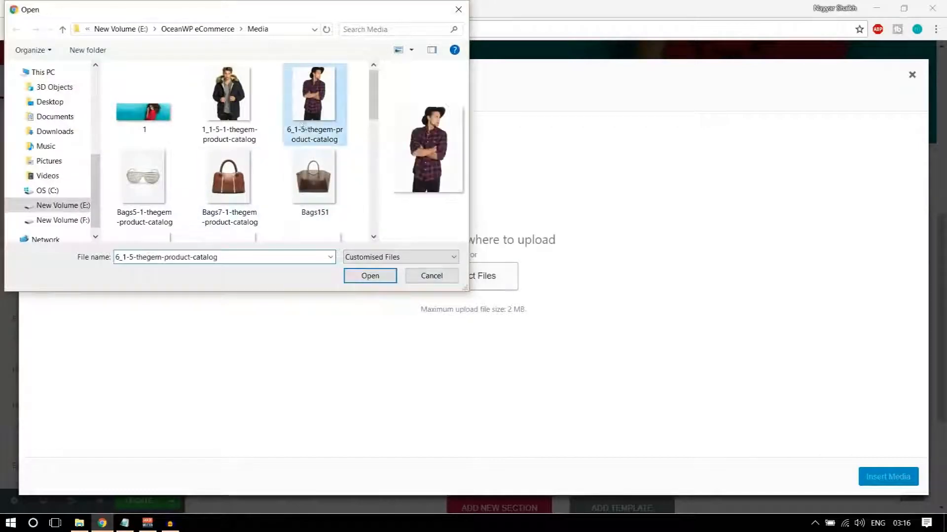
pyautogui.click(356, 276)
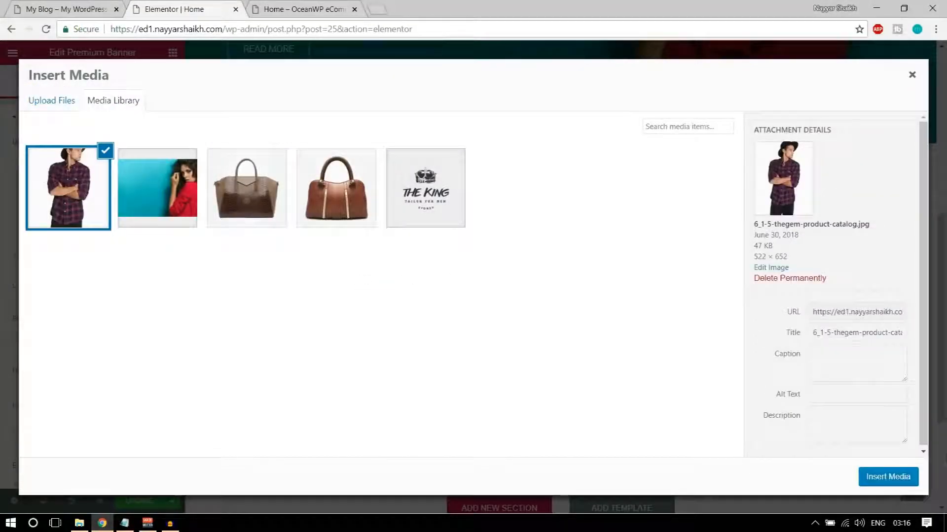
pyautogui.click(888, 477)
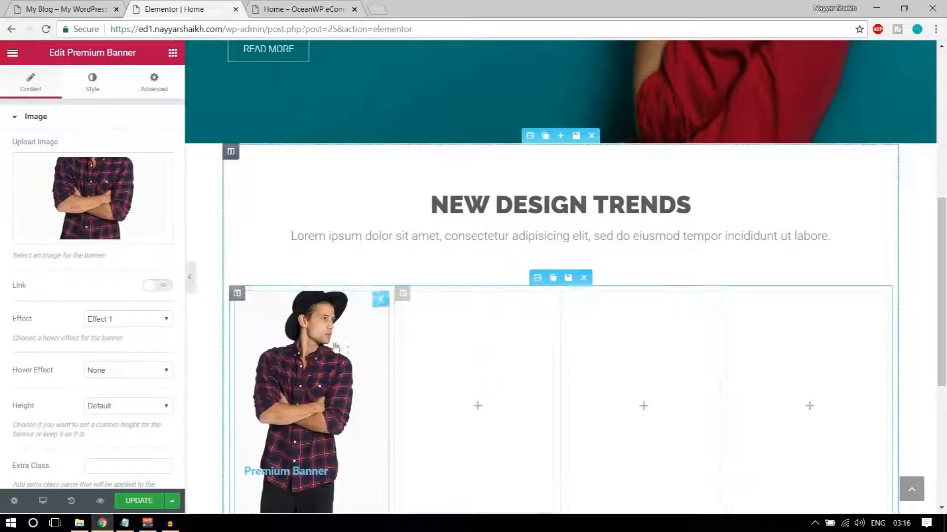
pyautogui.scroll(-3, 334, 352)
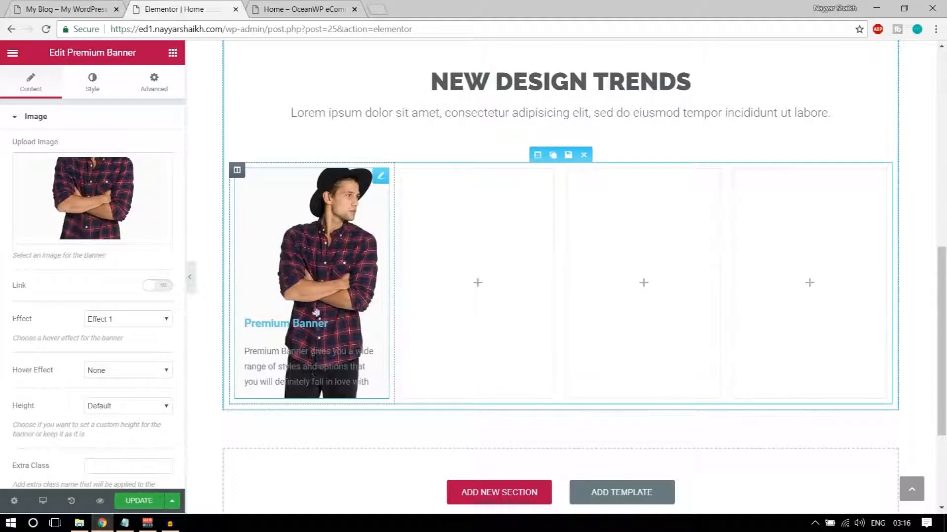
pyautogui.click(36, 6)
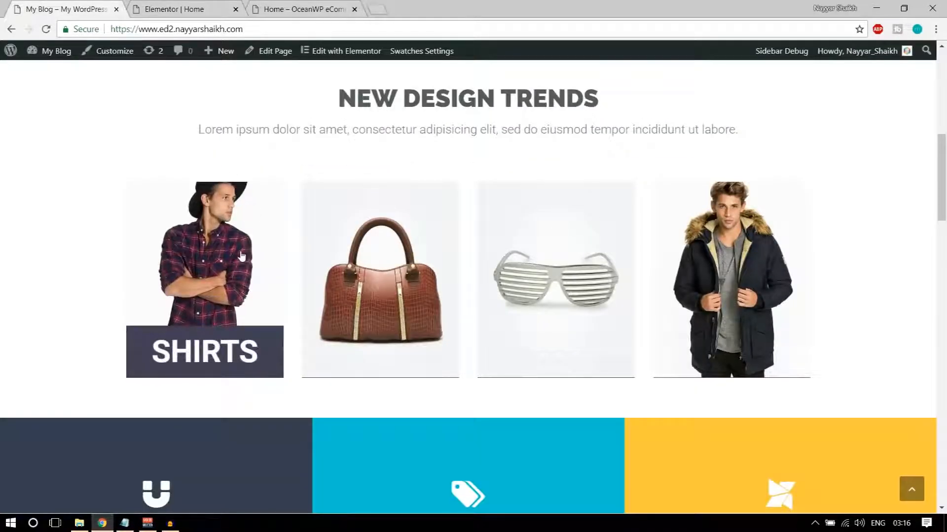
pyautogui.click(197, 9)
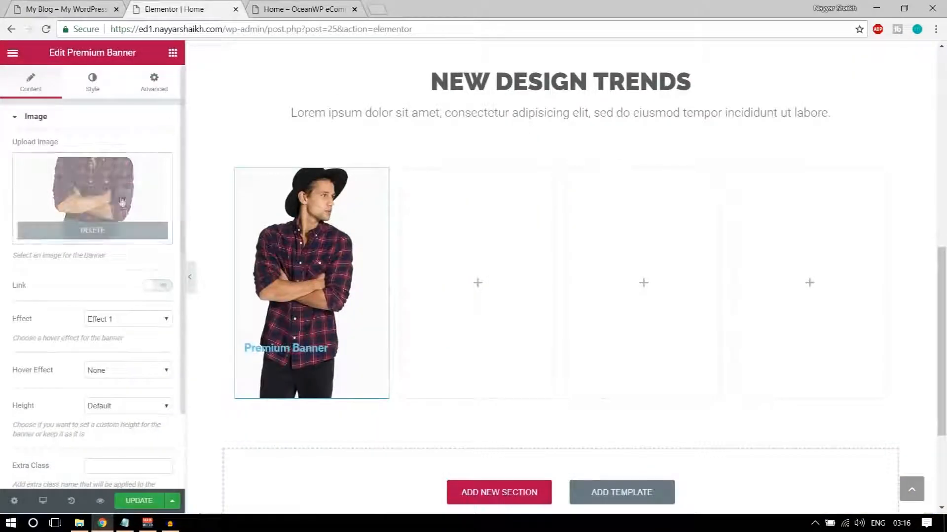
pyautogui.scroll(-2, 143, 286)
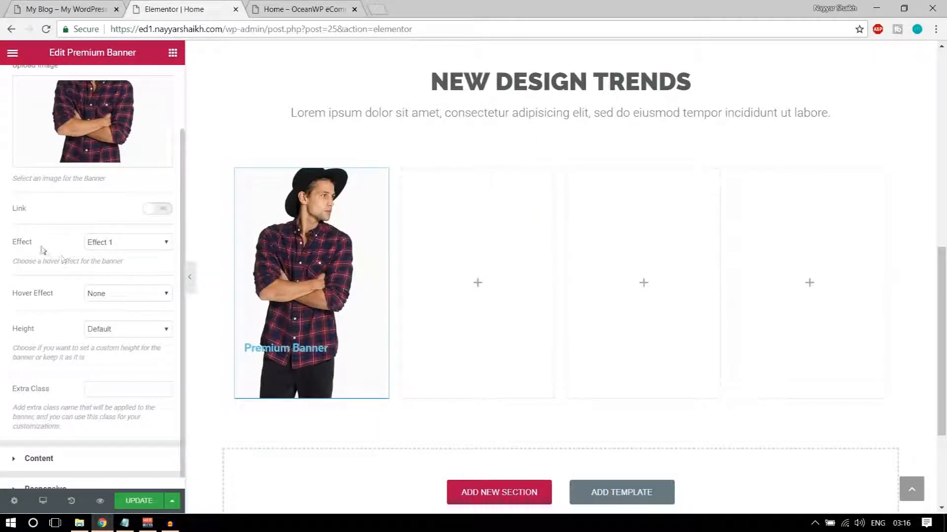
# Set the shirt banner's Effect to Effect 2, checking it against the live site's banner
pyautogui.click(114, 244)
pyautogui.click(120, 266)
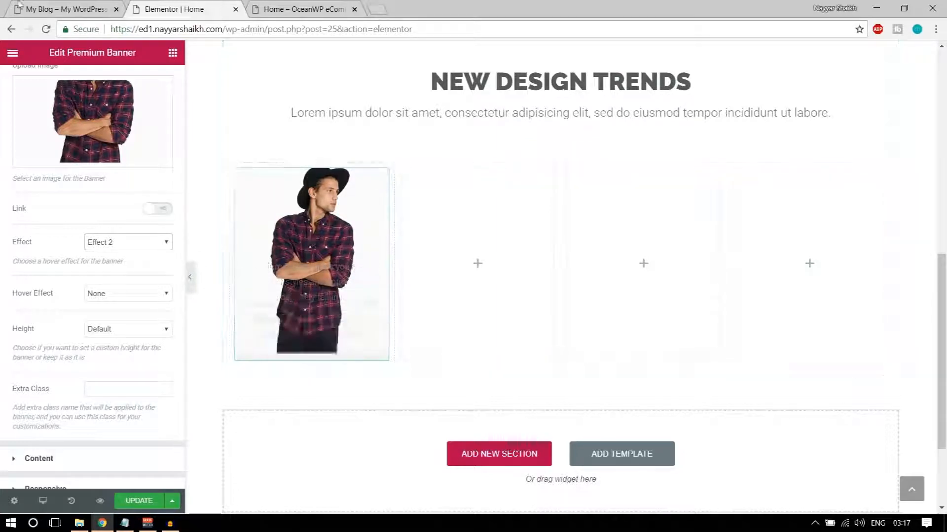
pyautogui.hotkey('ctrl', 'pageup')
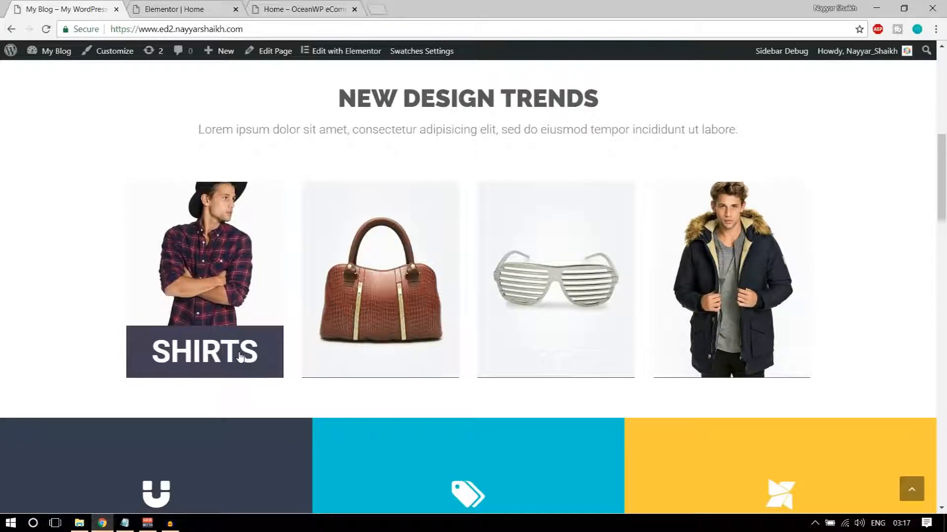
pyautogui.hotkey('ctrl', 'pagedown')
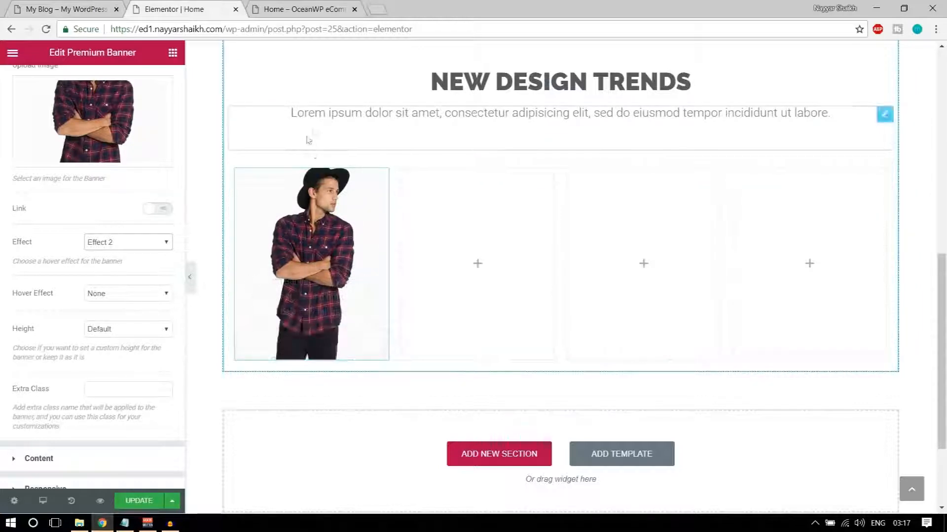
# Set the banner's hover effect to Zoom In and leave its height on Default
pyautogui.scroll(-1, 200, 261)
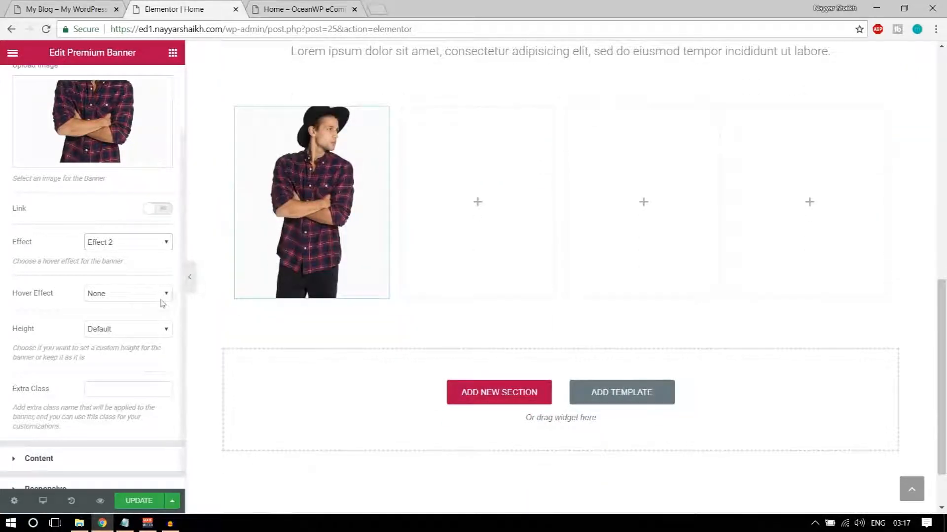
pyautogui.click(142, 294)
pyautogui.click(127, 319)
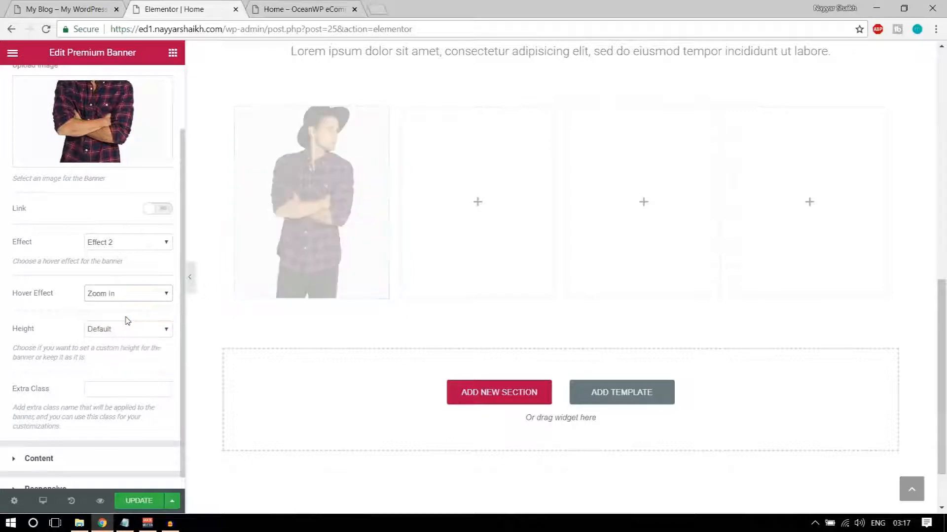
pyautogui.scroll(2, 179, 311)
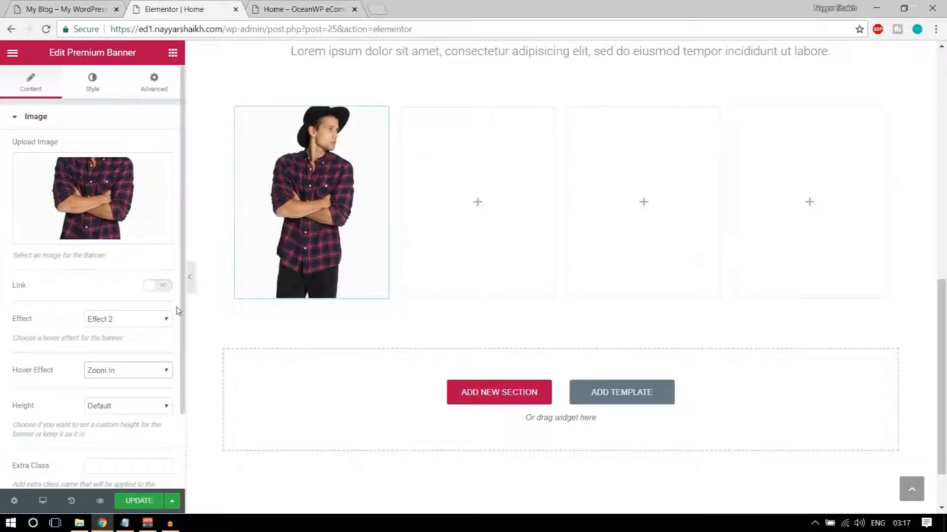
pyautogui.scroll(1, 189, 306)
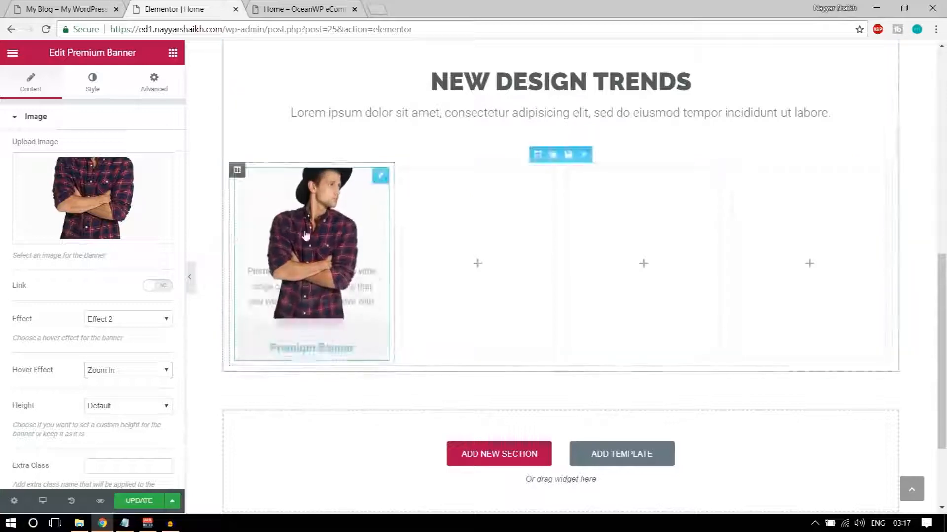
pyautogui.scroll(-2, 178, 295)
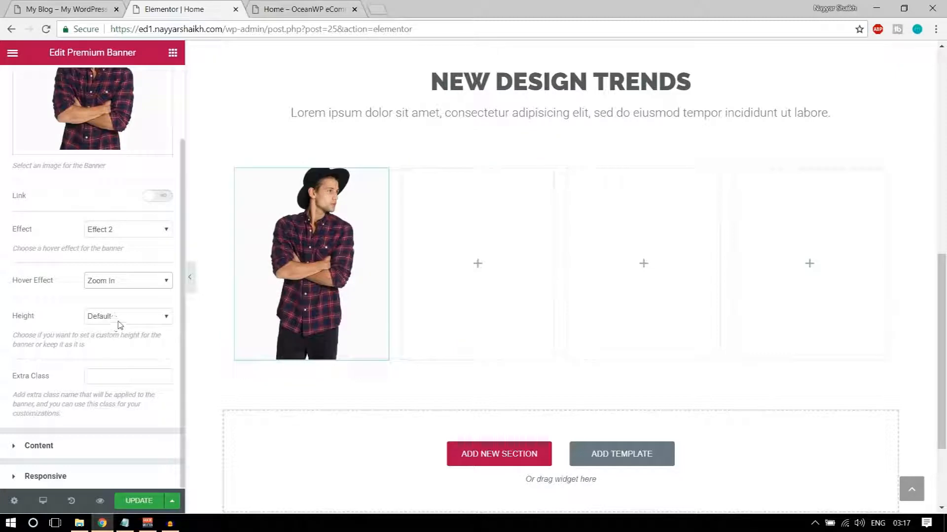
pyautogui.click(131, 317)
pyautogui.click(122, 340)
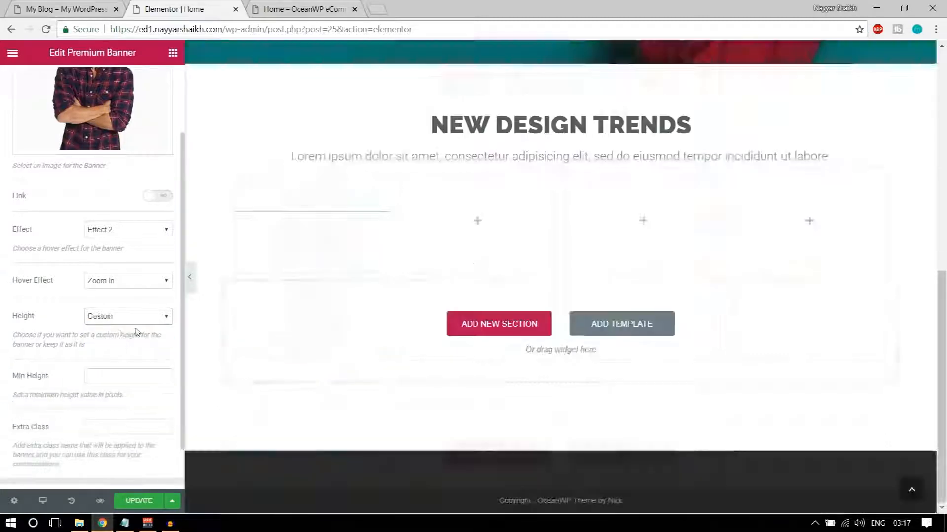
pyautogui.click(127, 316)
pyautogui.click(122, 330)
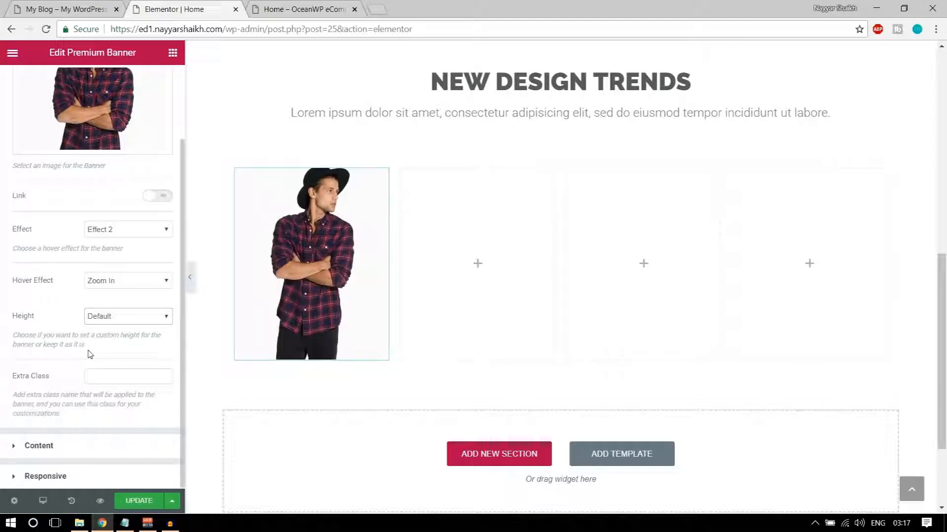
# Delete the placeholder banner description and change the banner title to SHIRTS
pyautogui.click(78, 451)
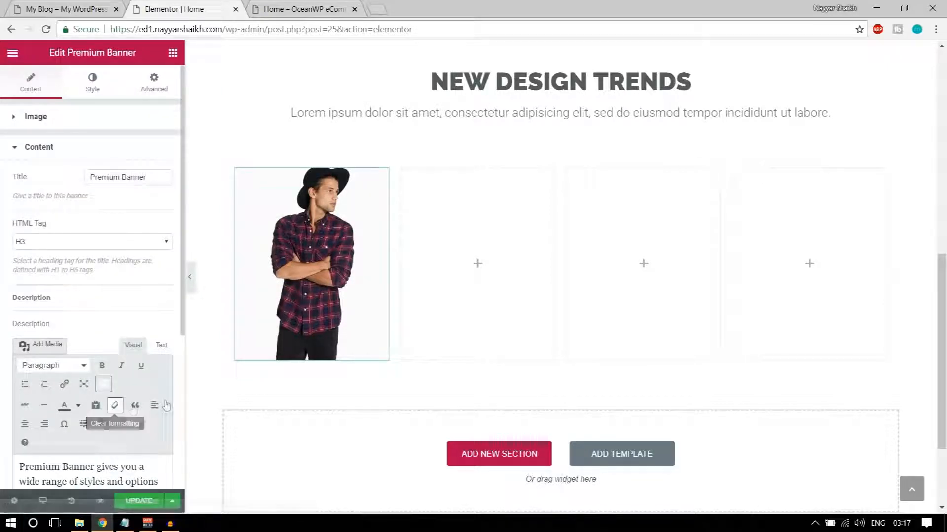
pyautogui.scroll(-5, 145, 377)
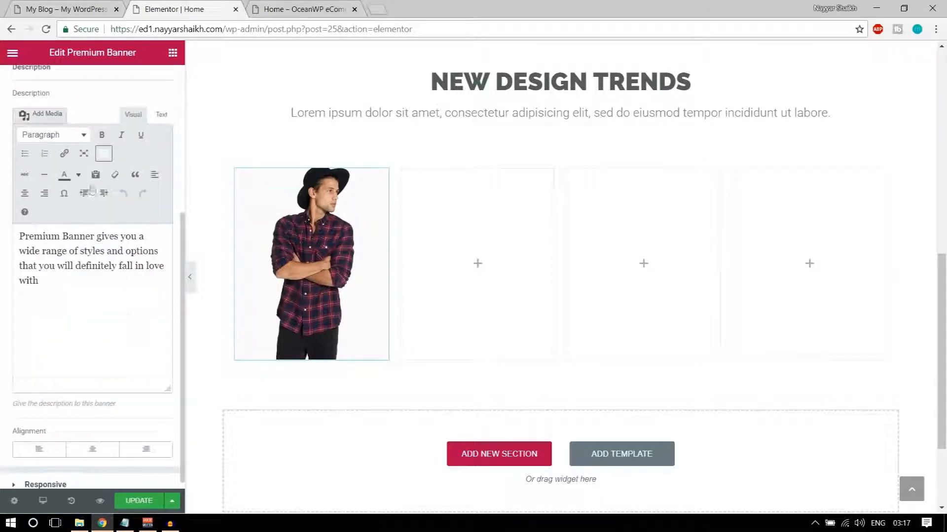
pyautogui.scroll(3, 91, 188)
pyautogui.scroll(-3, 101, 242)
pyautogui.moveTo(103, 279); pyautogui.dragTo(8, 221)
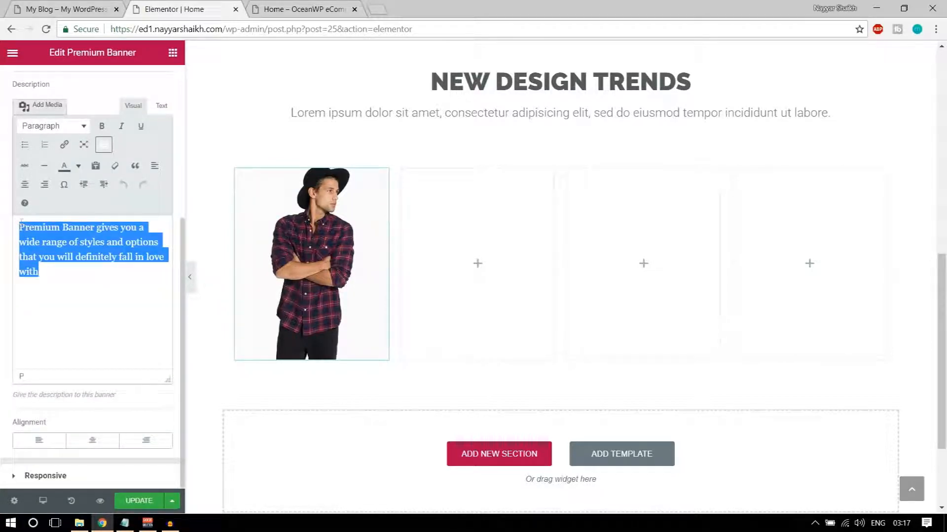
pyautogui.press('BackSpace')
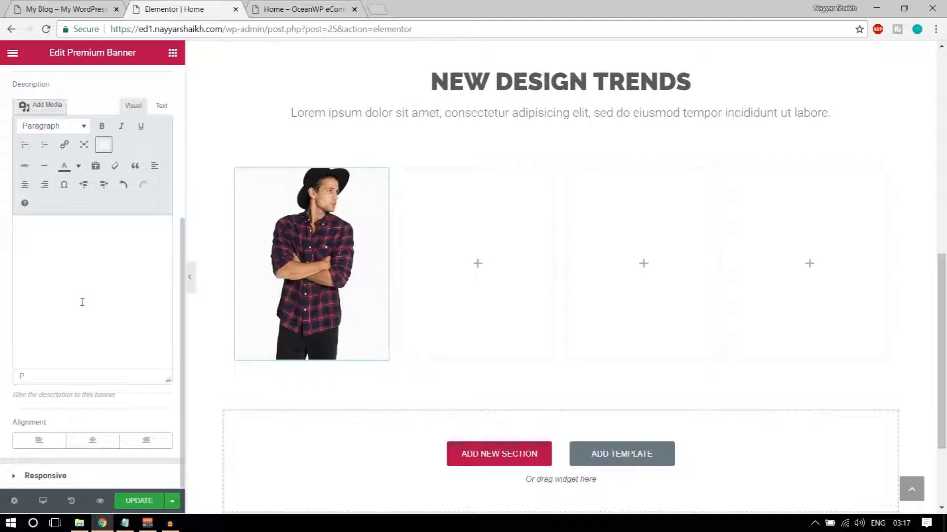
pyautogui.scroll(5, 184, 194)
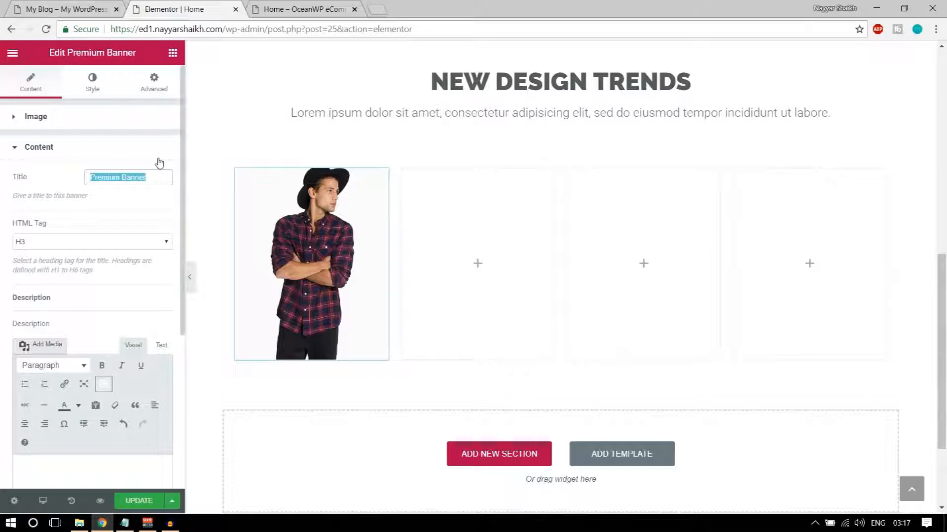
pyautogui.write('SHIRTS')
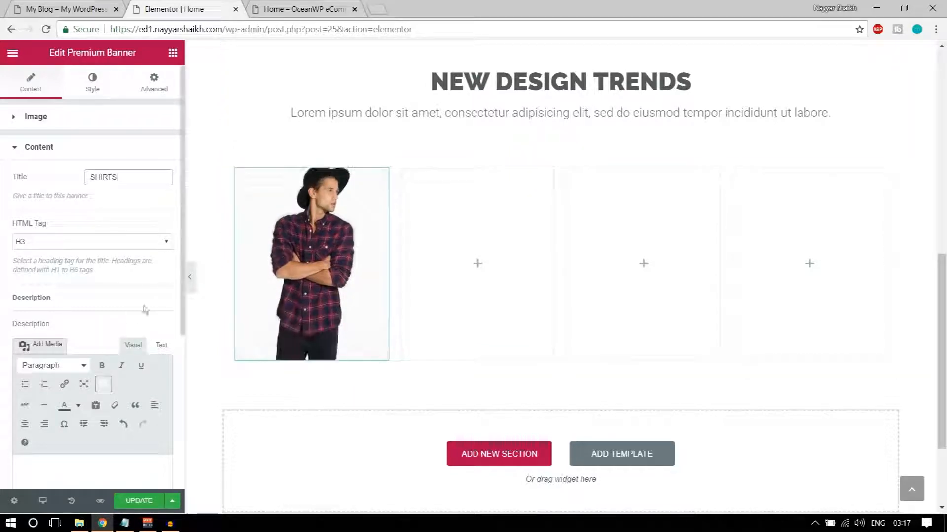
pyautogui.scroll(-5, 145, 340)
pyautogui.scroll(5, 152, 356)
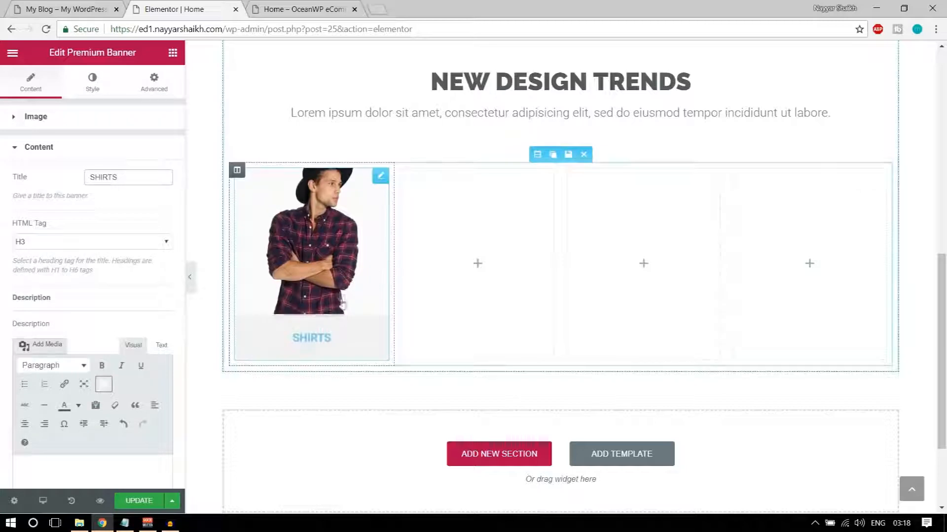
# Set the SHIRTS banner's image background colour to dark grey #54595f
pyautogui.click(93, 84)
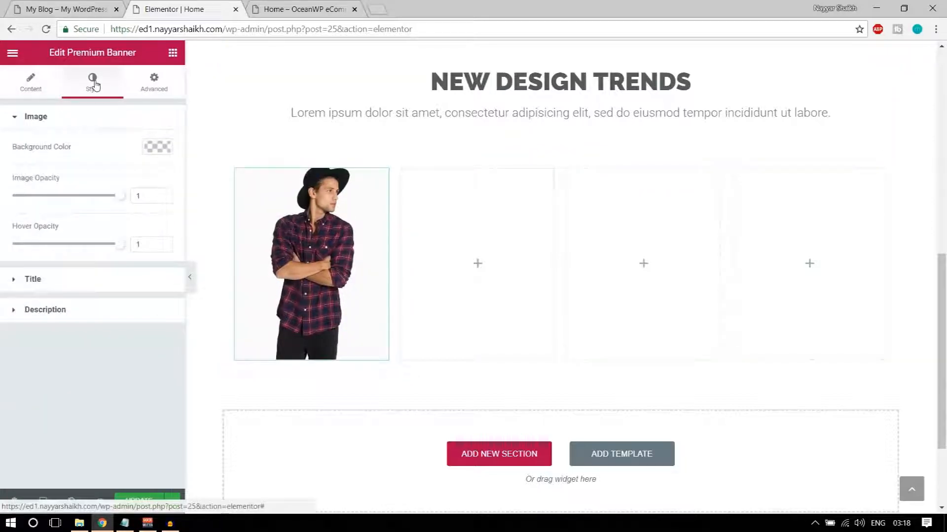
pyautogui.click(161, 149)
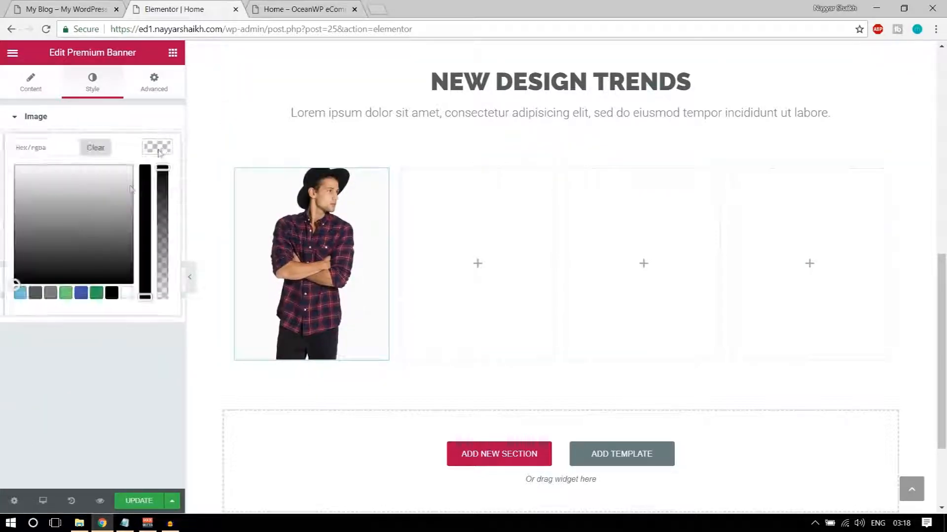
pyautogui.click(36, 293)
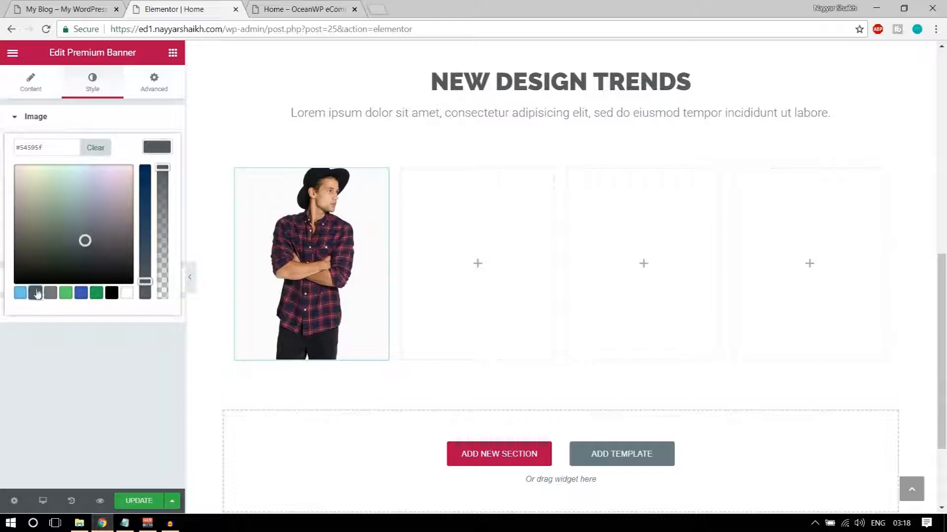
pyautogui.click(158, 147)
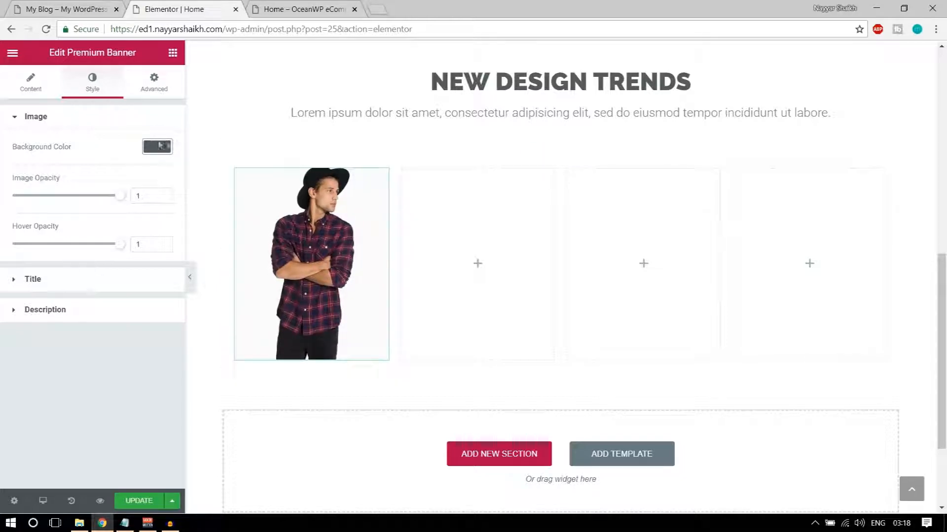
# Make the banner title text white on a dark grey #54595f title background
pyautogui.click(67, 277)
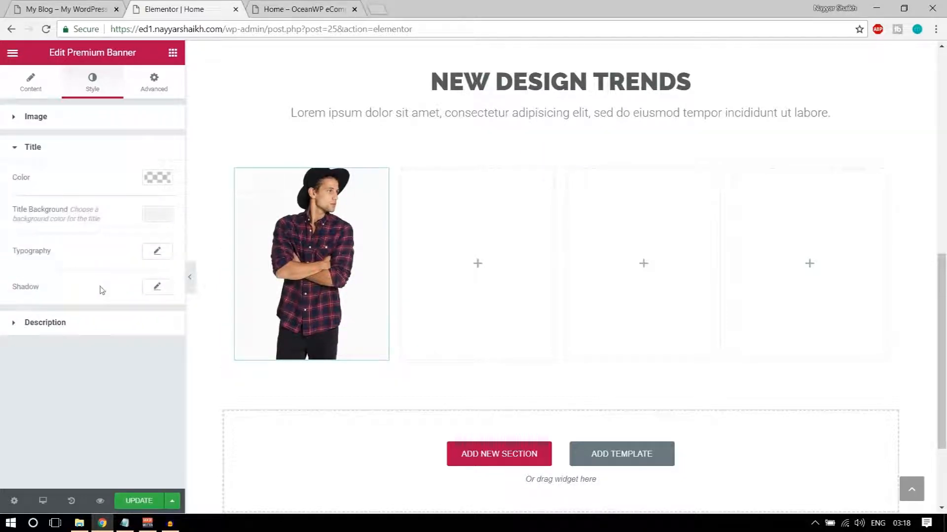
pyautogui.click(157, 178)
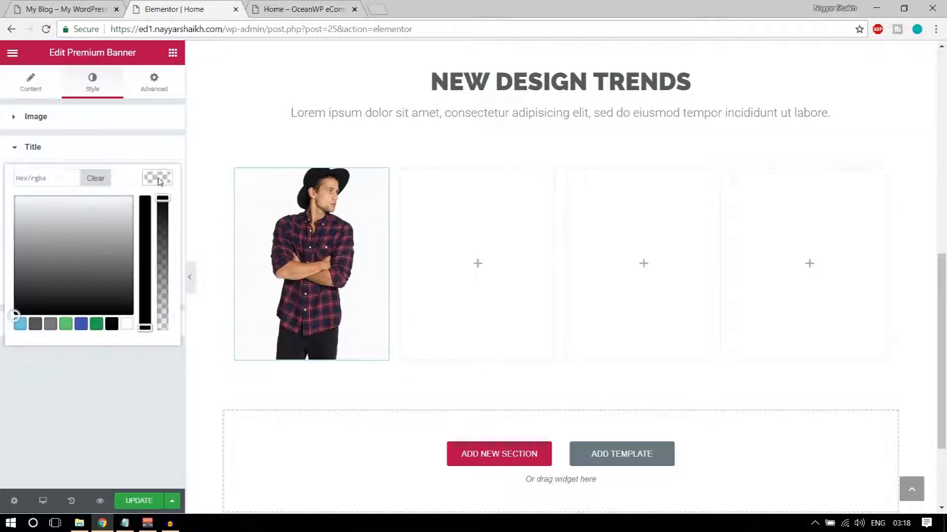
pyautogui.click(55, 5)
pyautogui.click(177, 9)
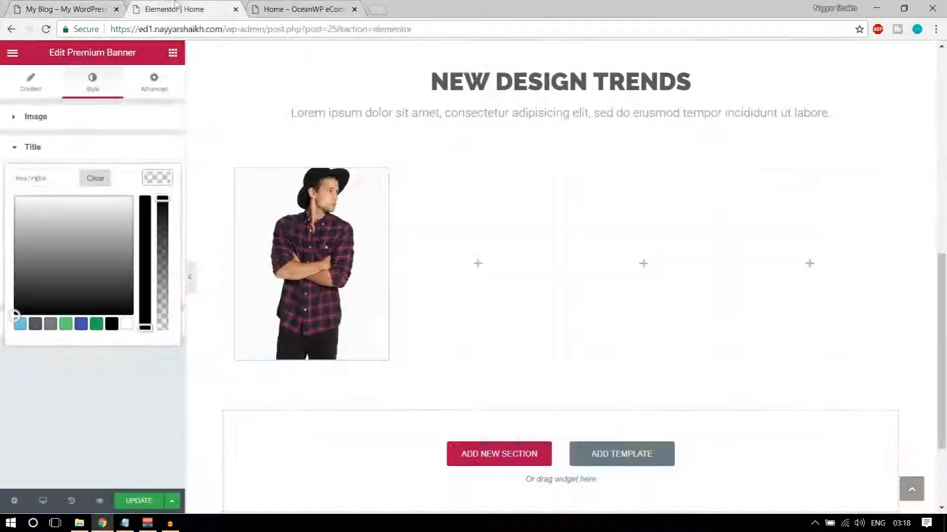
pyautogui.click(126, 325)
pyautogui.click(154, 181)
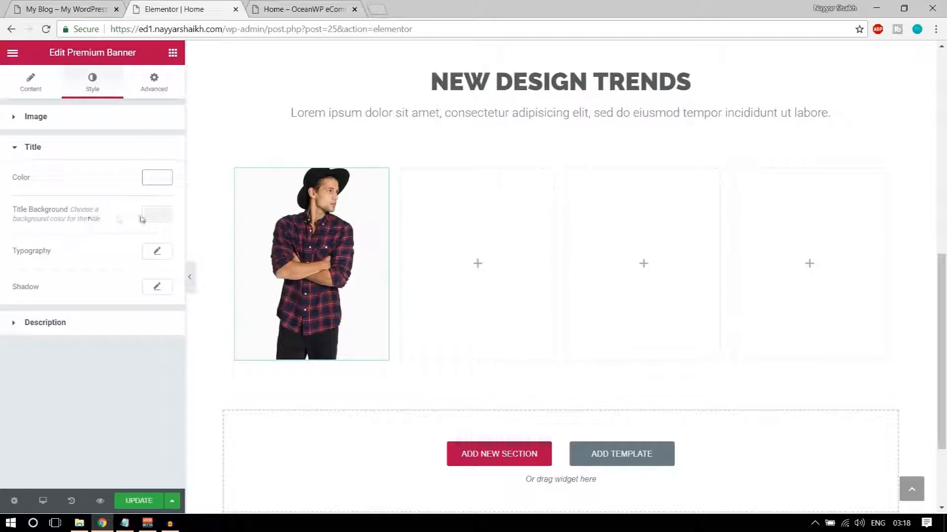
pyautogui.click(156, 217)
pyautogui.click(36, 360)
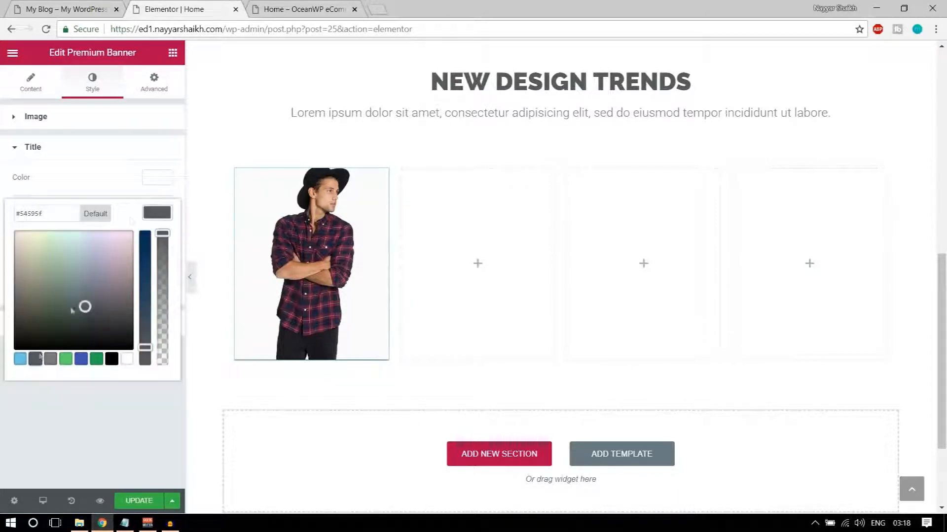
pyautogui.click(160, 216)
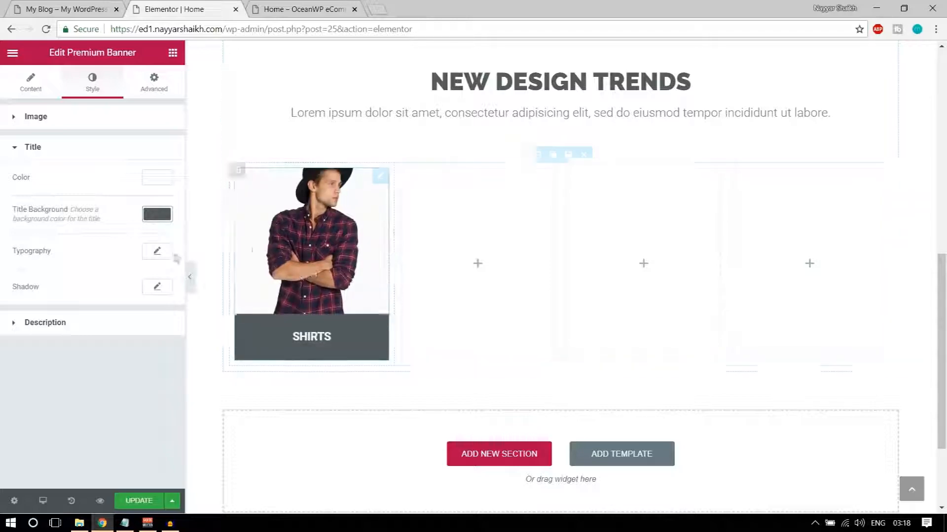
# Give the SHIRTS title size 50, line height 0.7 and a #21364f navy bar, then save
pyautogui.click(155, 252)
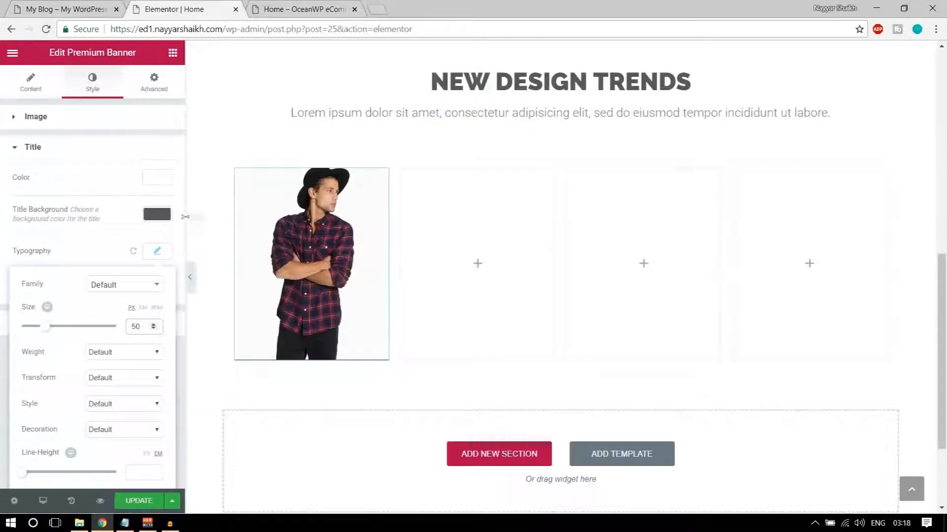
pyautogui.click(156, 214)
pyautogui.moveTo(143, 348); pyautogui.dragTo(145, 321)
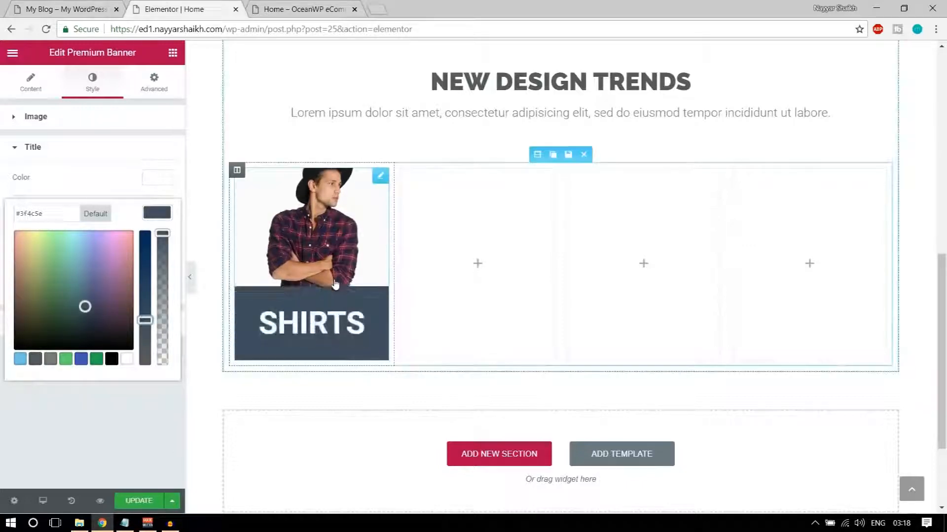
pyautogui.moveTo(144, 321); pyautogui.dragTo(145, 286)
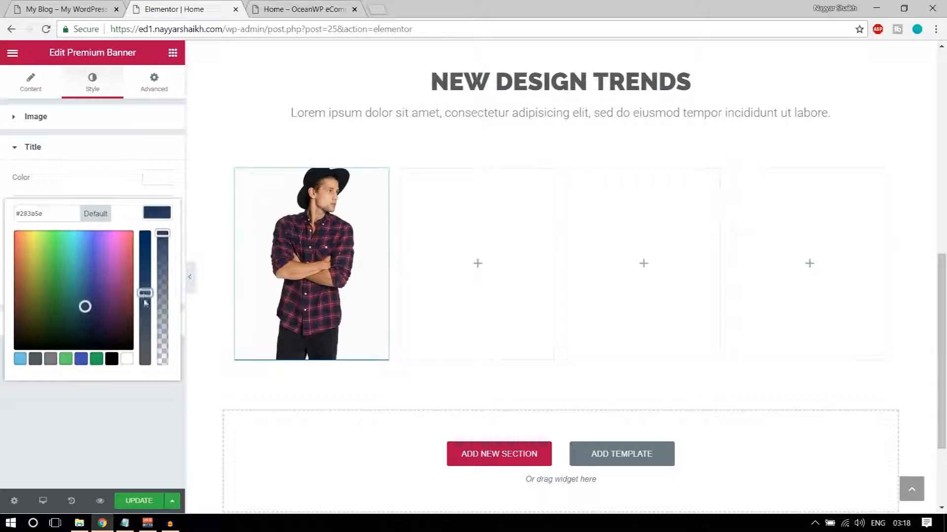
pyautogui.moveTo(85, 307); pyautogui.dragTo(85, 314)
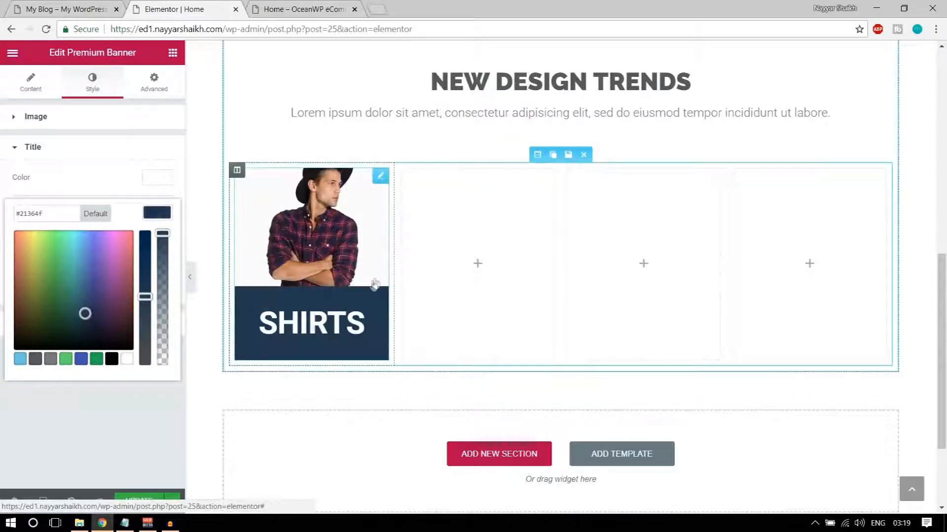
pyautogui.click(123, 170)
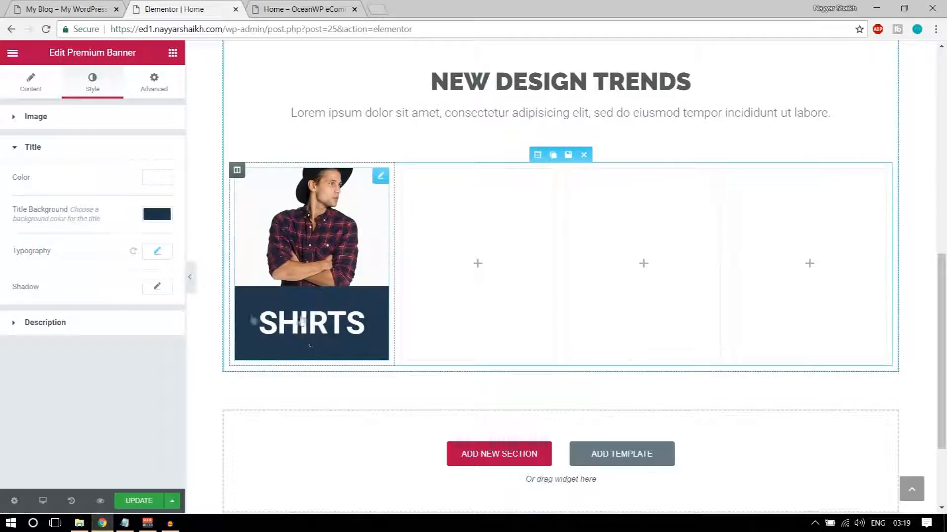
pyautogui.click(157, 253)
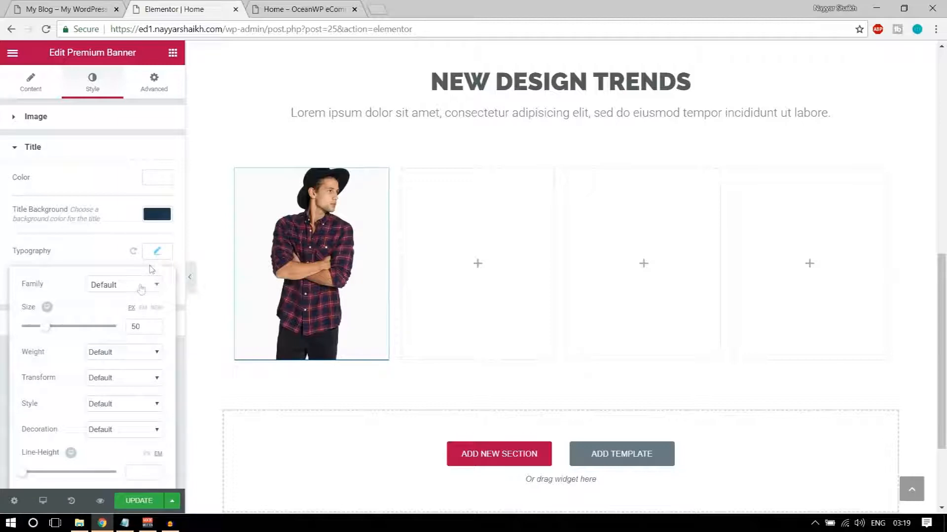
pyautogui.scroll(-1, 143, 321)
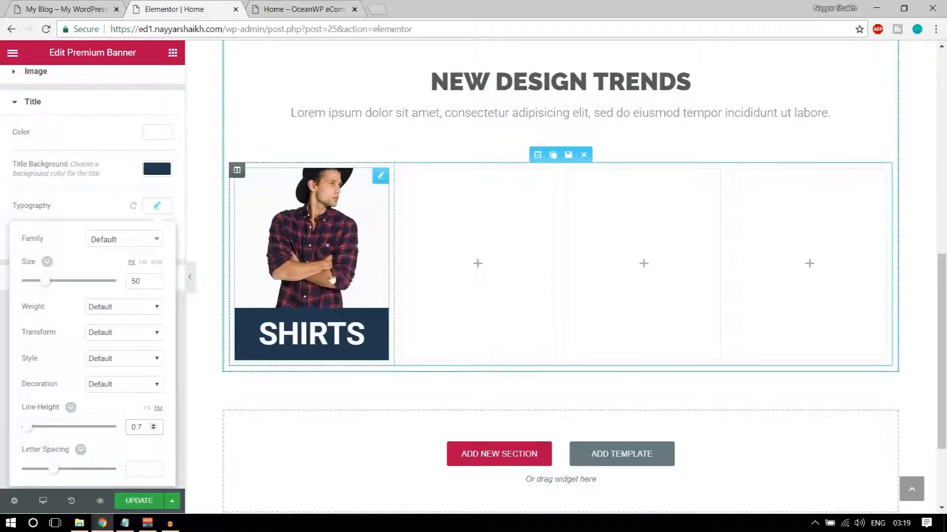
pyautogui.click(139, 501)
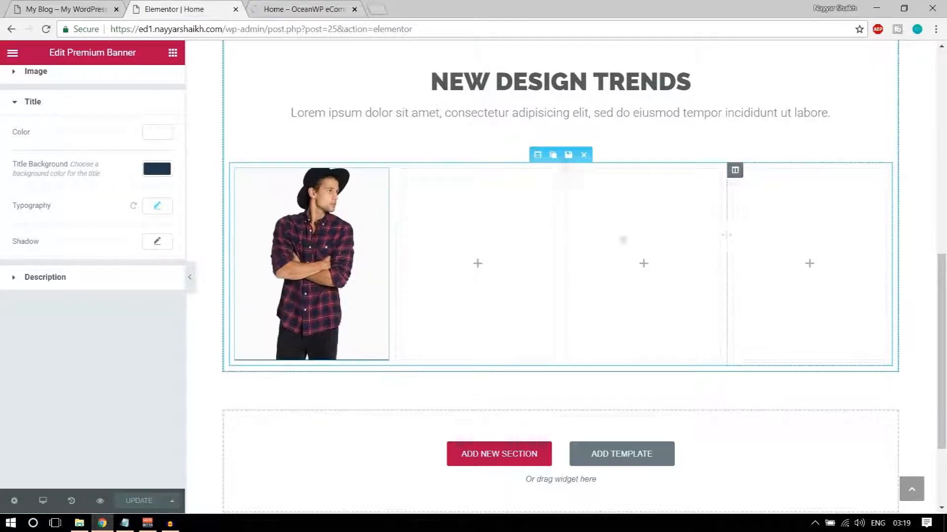
# Duplicate the SHIRTS banner column three times
pyautogui.moveTo(401, 172)
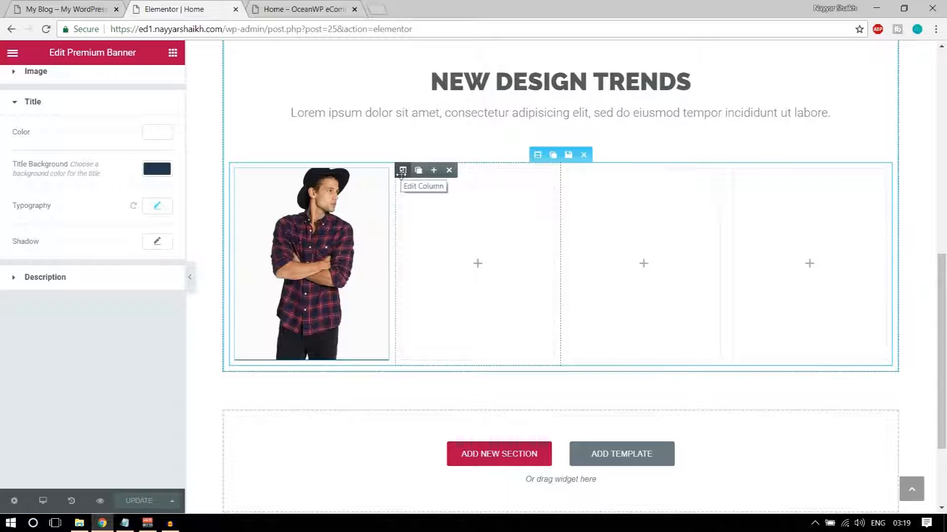
pyautogui.click(252, 171)
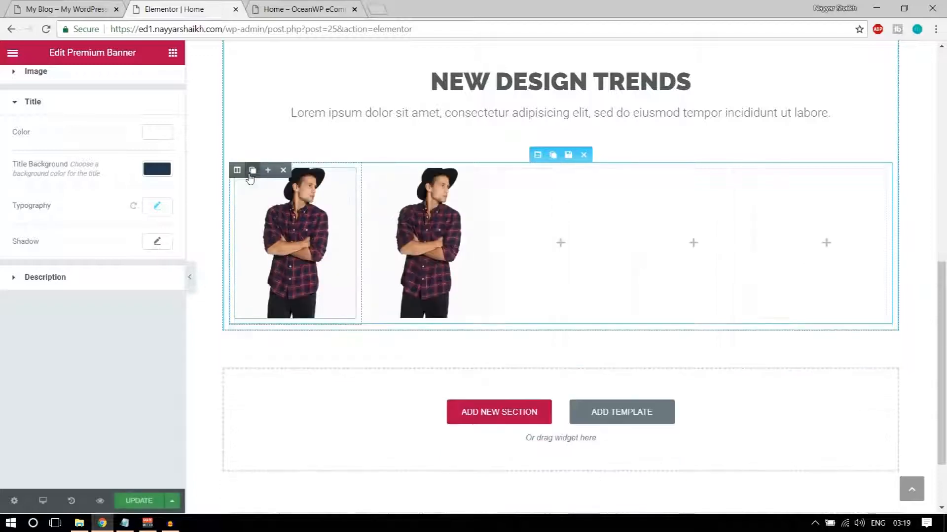
pyautogui.click(252, 171)
pyautogui.click(252, 171)
# Delete the three empty columns and remove the second banner's image
pyautogui.moveTo(622, 175)
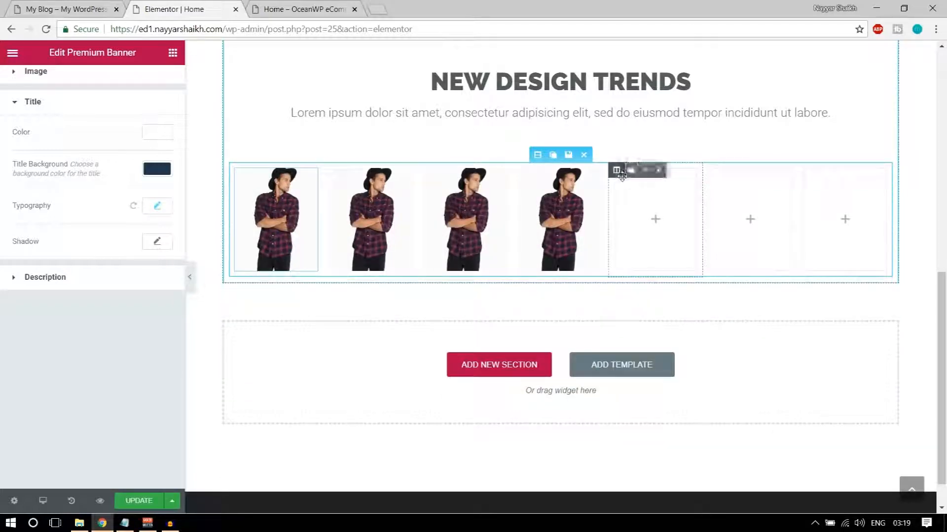
pyautogui.click(659, 171)
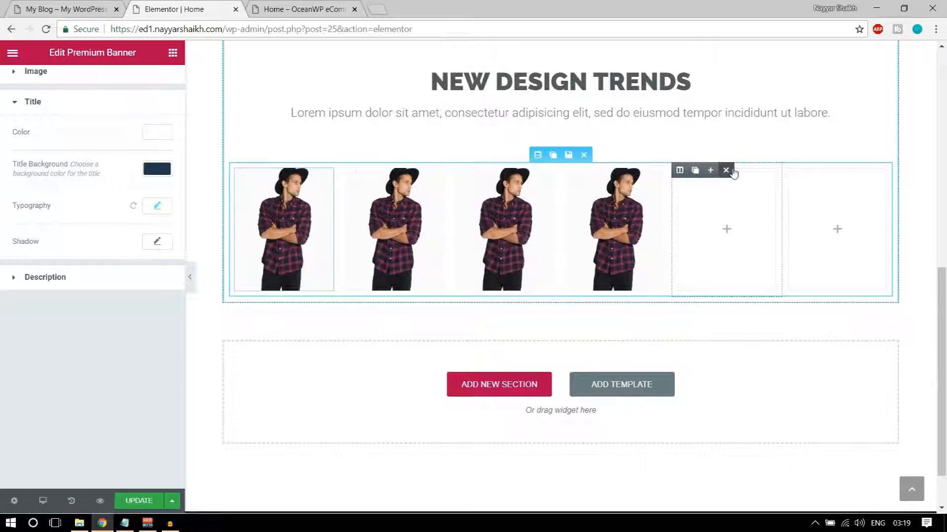
pyautogui.click(727, 171)
pyautogui.click(814, 171)
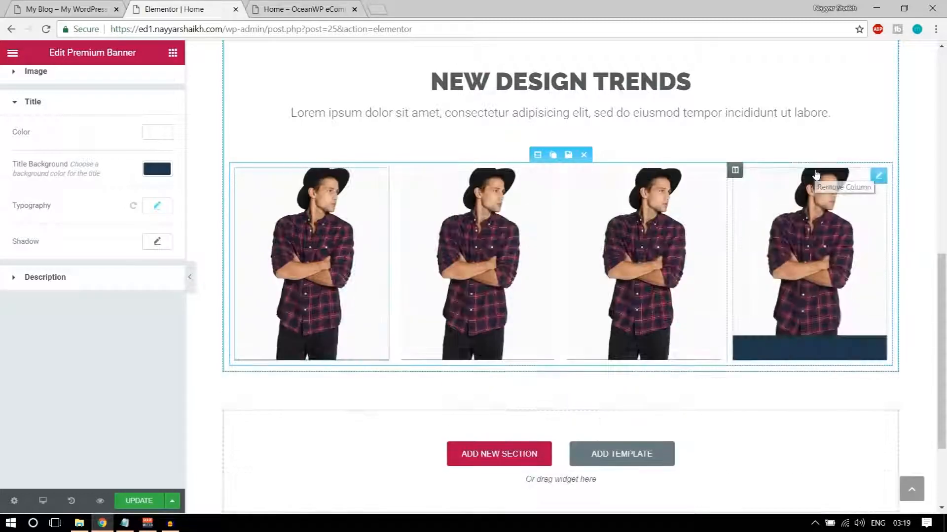
pyautogui.click(470, 221)
pyautogui.click(121, 231)
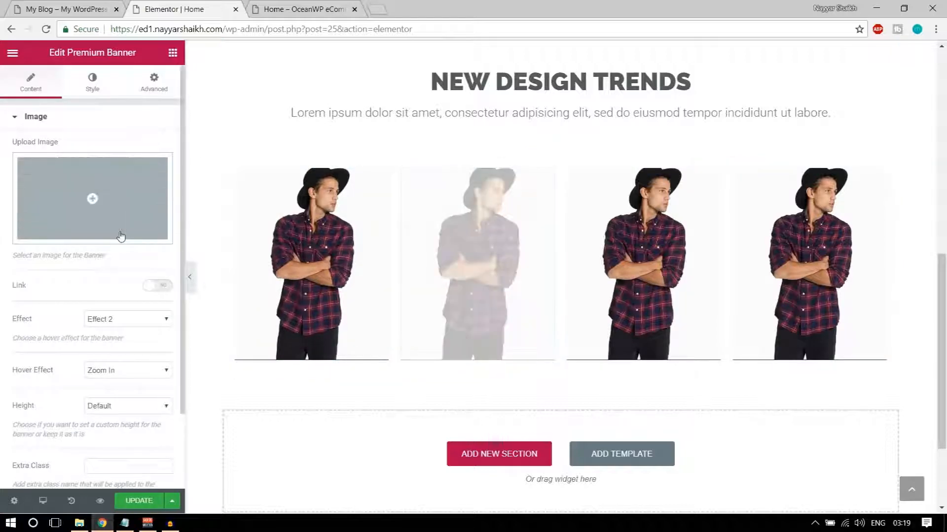
# Insert the brown bag image from the Media Library into the second banner
pyautogui.click(95, 6)
pyautogui.click(197, 8)
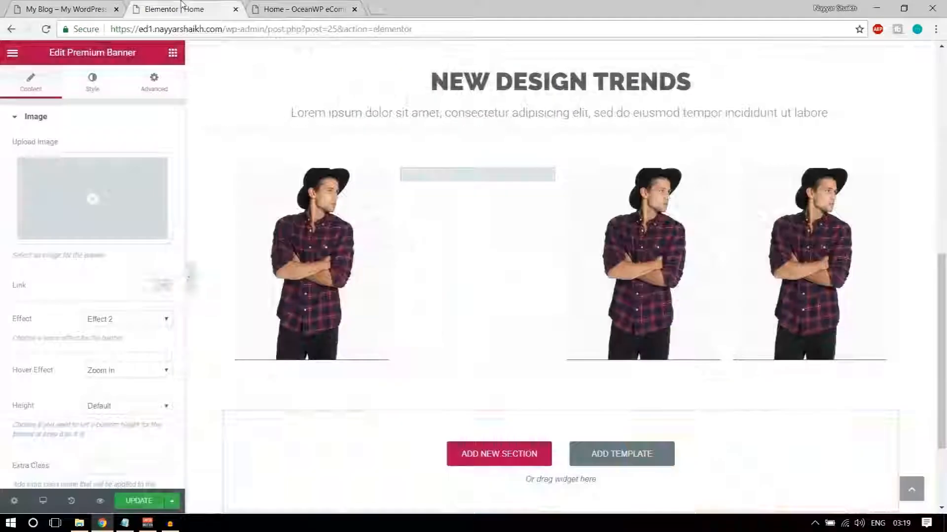
pyautogui.click(148, 220)
pyautogui.click(335, 187)
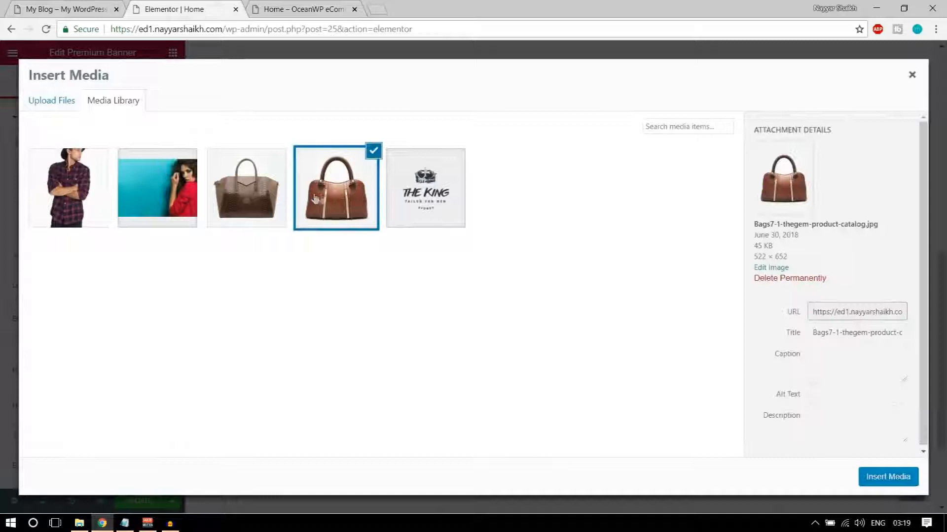
pyautogui.click(877, 476)
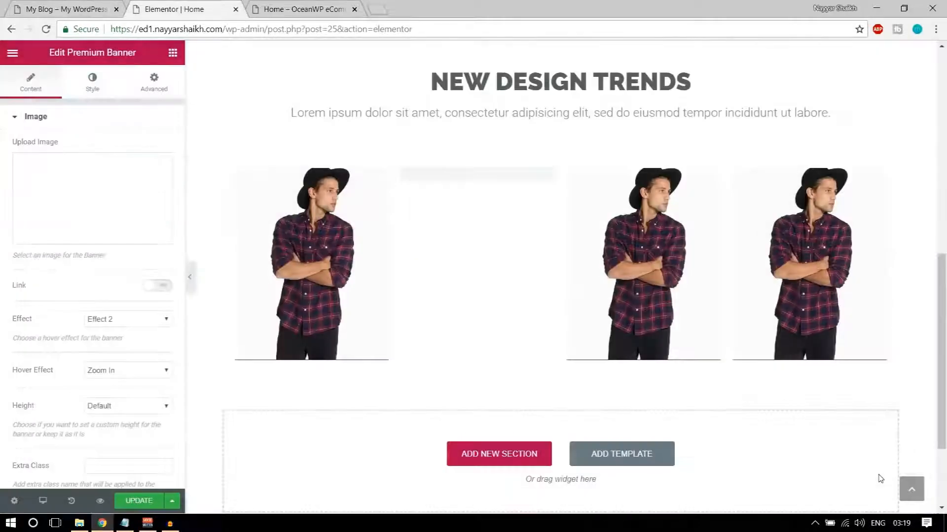
# Title the second banner BAGS, save the page, and view it in the preview
pyautogui.scroll(-2, 113, 367)
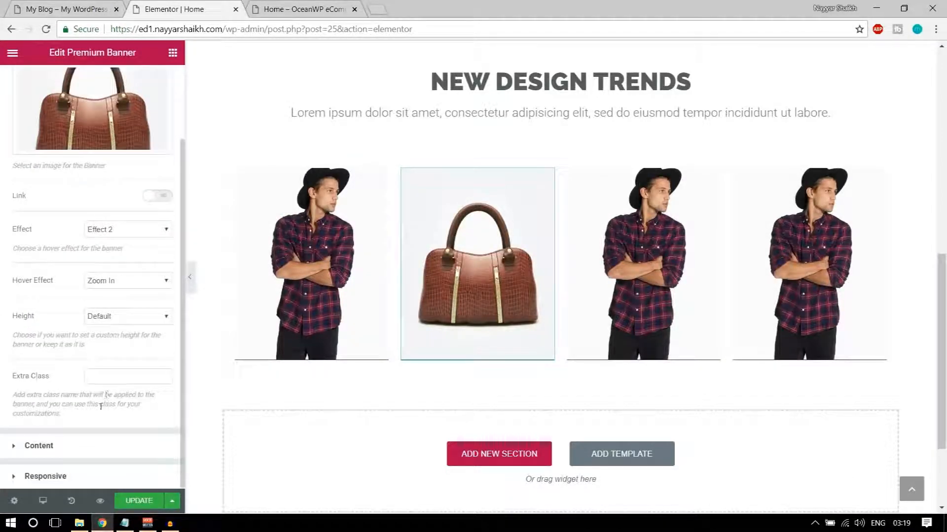
pyautogui.click(85, 446)
pyautogui.write('BAGS')
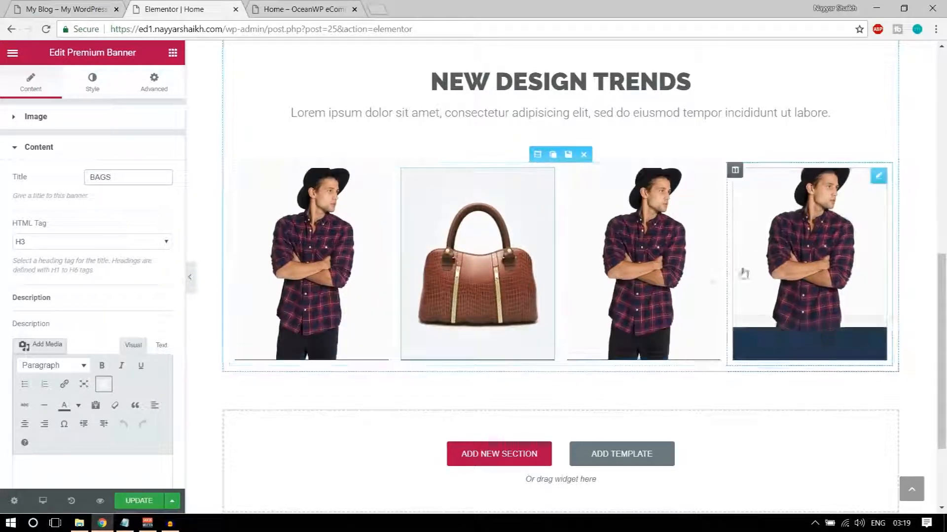
pyautogui.click(132, 502)
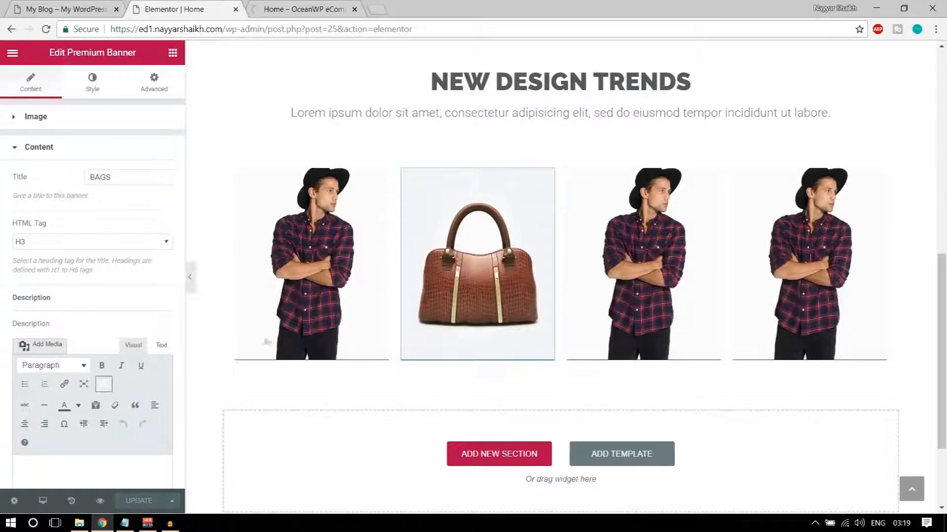
pyautogui.click(276, 5)
pyautogui.scroll(-10, 617, 270)
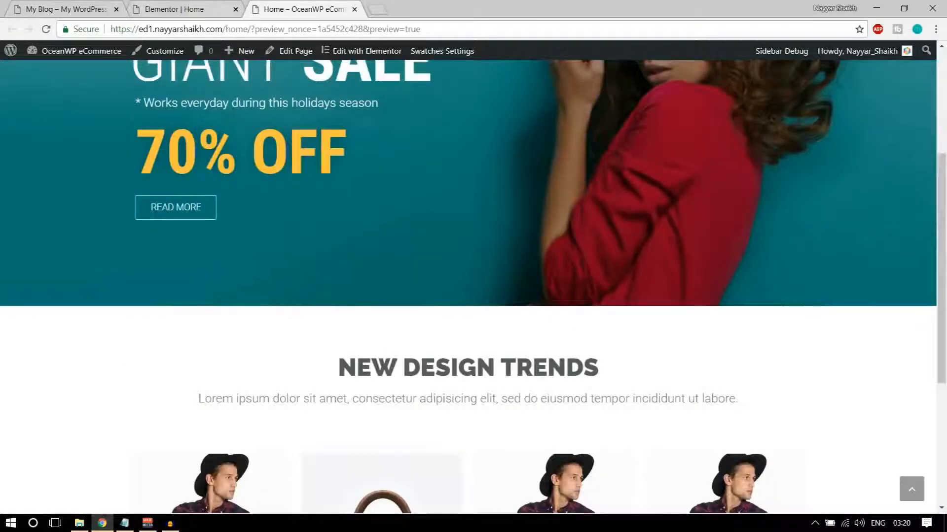
# Look over the reference site's Seasons Trends, Mega Sales and Special Offers boxes, then go back to the editor
pyautogui.click(32, 4)
pyautogui.scroll(-6, 342, 211)
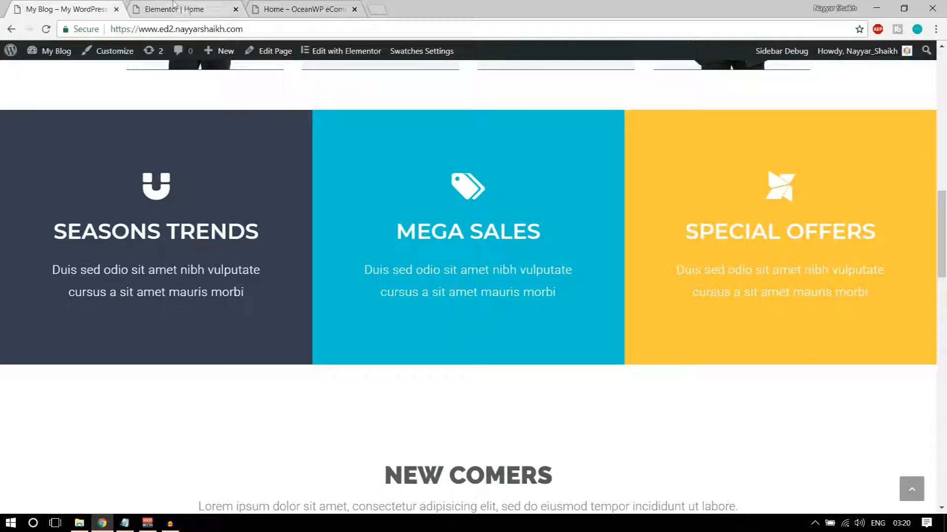
pyautogui.click(174, 4)
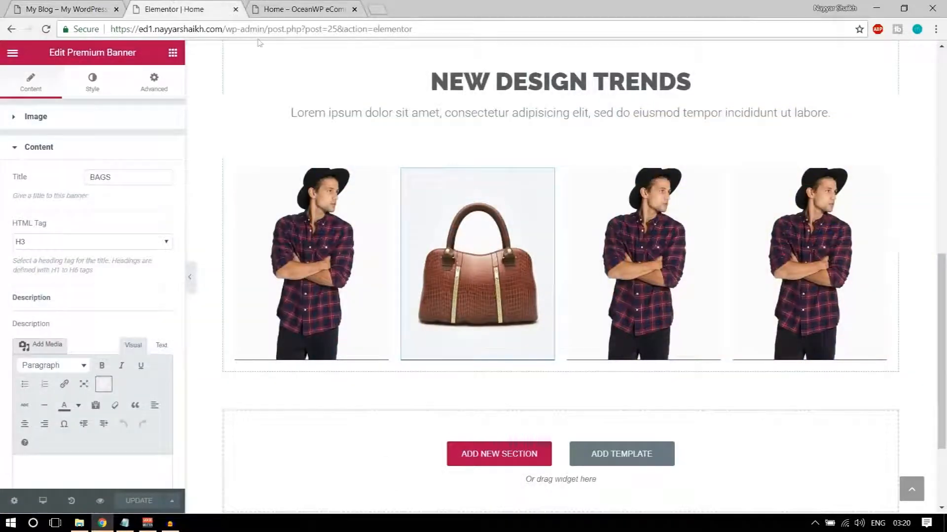
pyautogui.scroll(-3, 564, 440)
# Add an empty three-column section below the product banners and compare it with the reference feature boxes
pyautogui.click(172, 53)
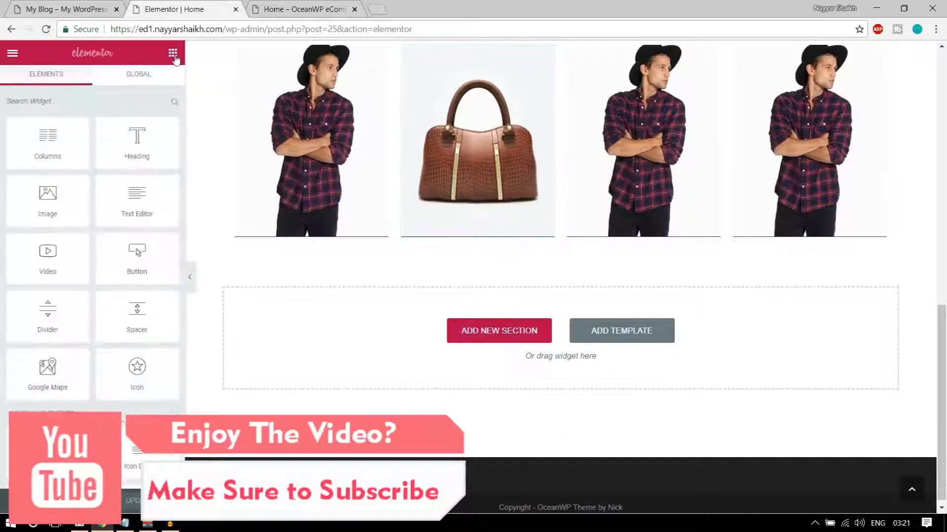
pyautogui.moveTo(52, 136); pyautogui.dragTo(476, 323)
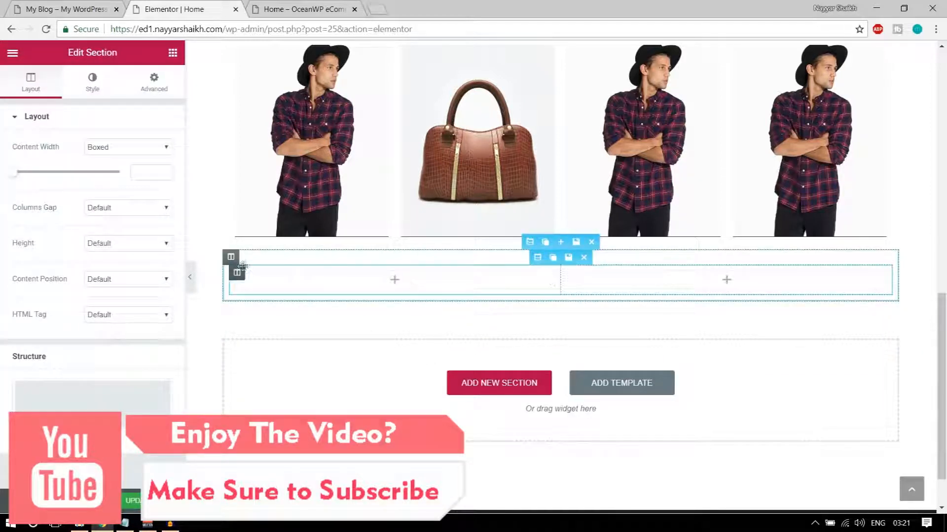
pyautogui.moveTo(240, 273)
pyautogui.click(253, 276)
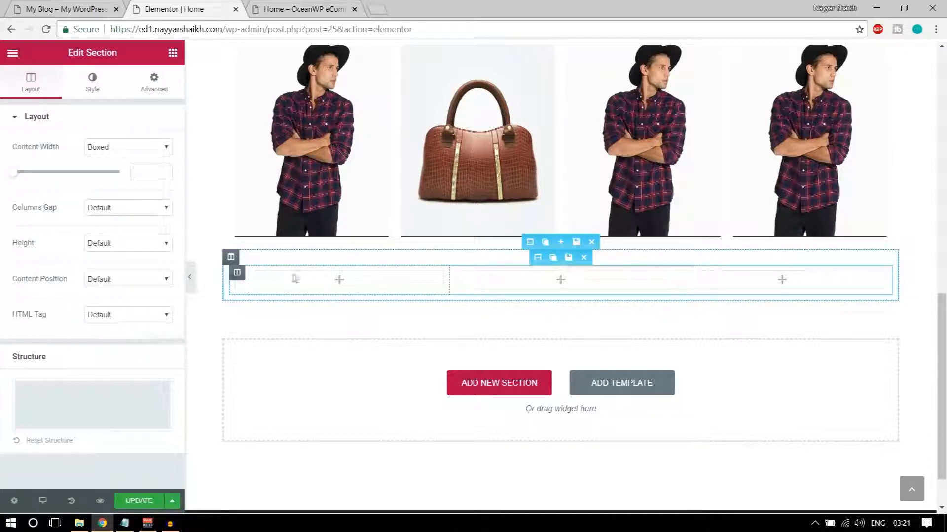
pyautogui.click(69, 7)
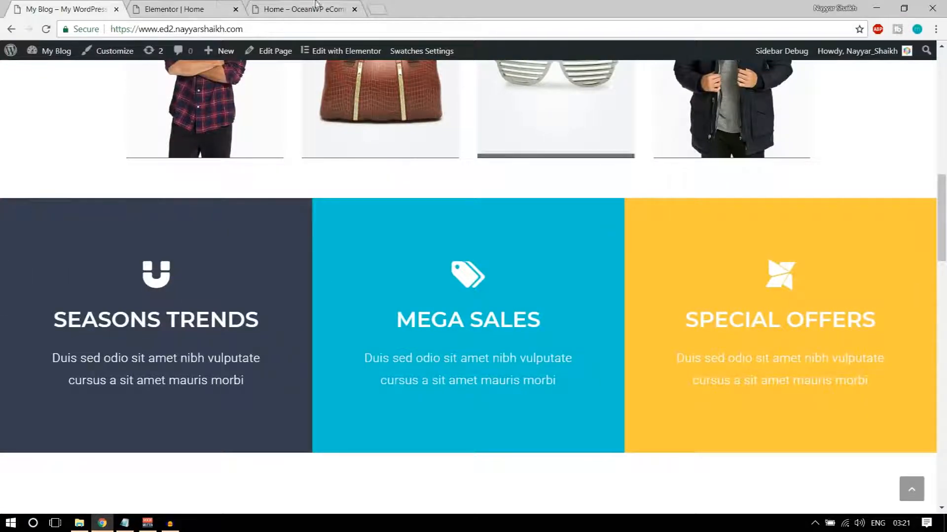
pyautogui.click(175, 7)
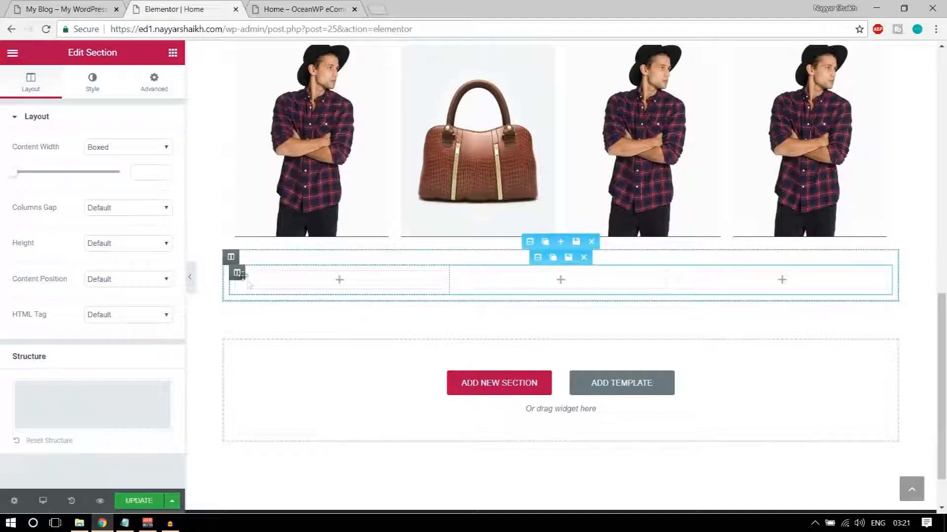
pyautogui.click(66, 5)
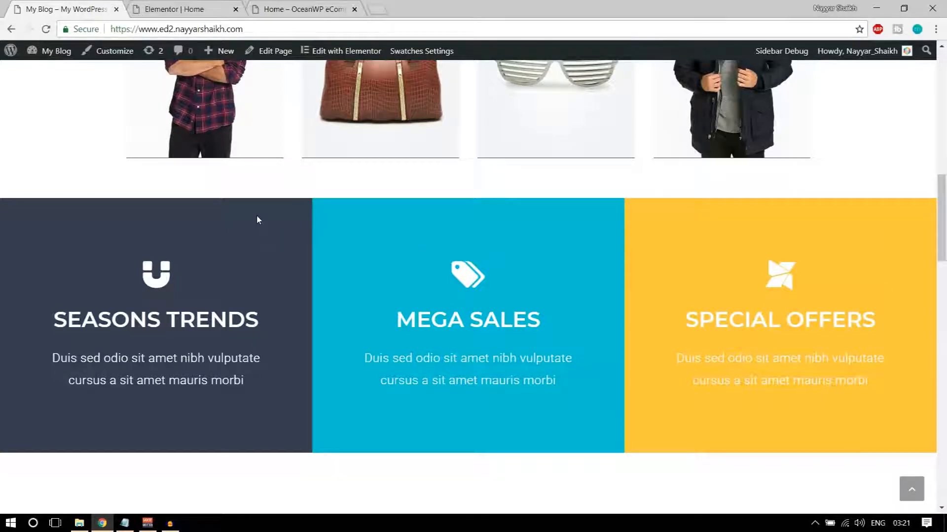
pyautogui.scroll(-1, 257, 220)
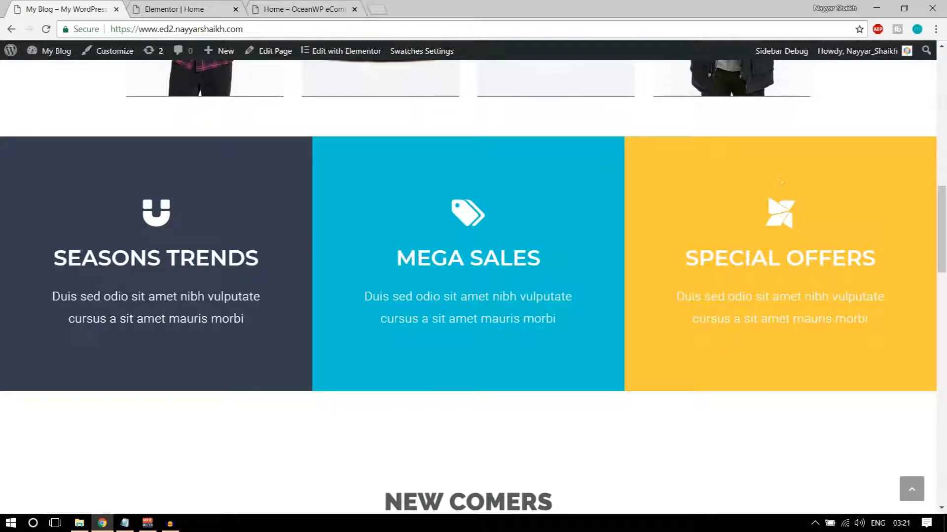
# Inspect the live site's navy SEASONS TRENDS box and copy its #393d50 background colour
pyautogui.rightClick(226, 168)
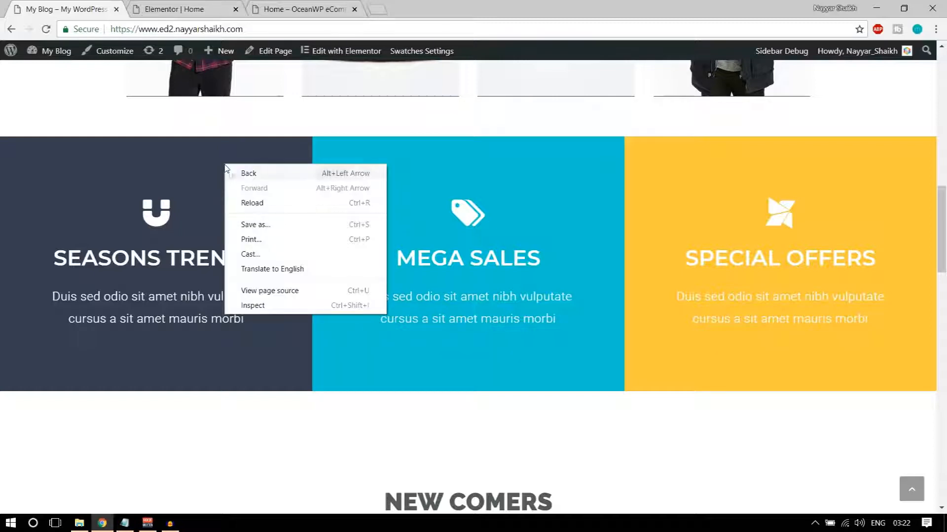
pyautogui.click(214, 149)
pyautogui.rightClick(215, 148)
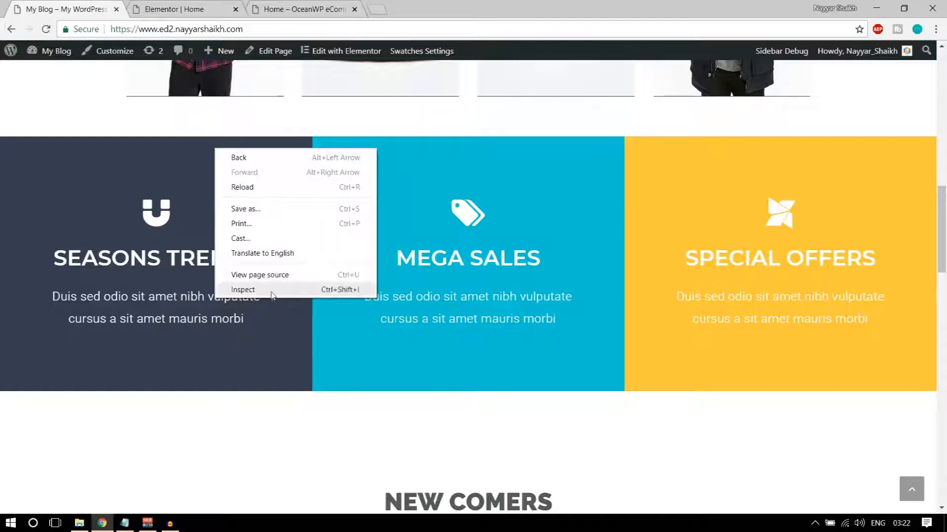
pyautogui.click(272, 293)
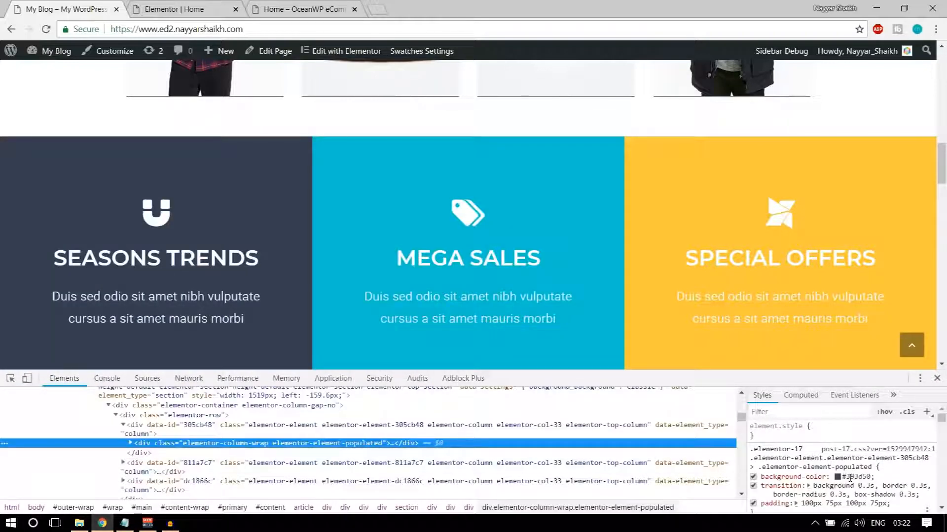
pyautogui.click(850, 477)
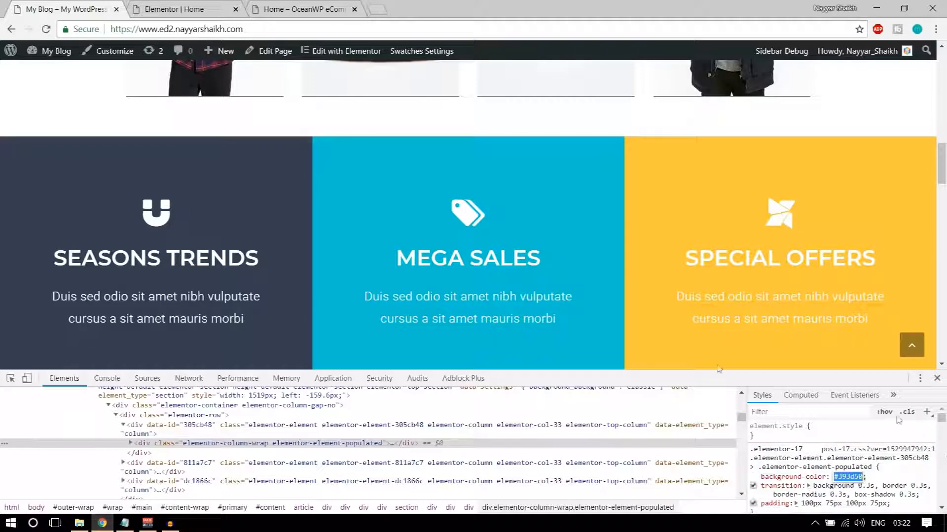
pyautogui.click(178, 8)
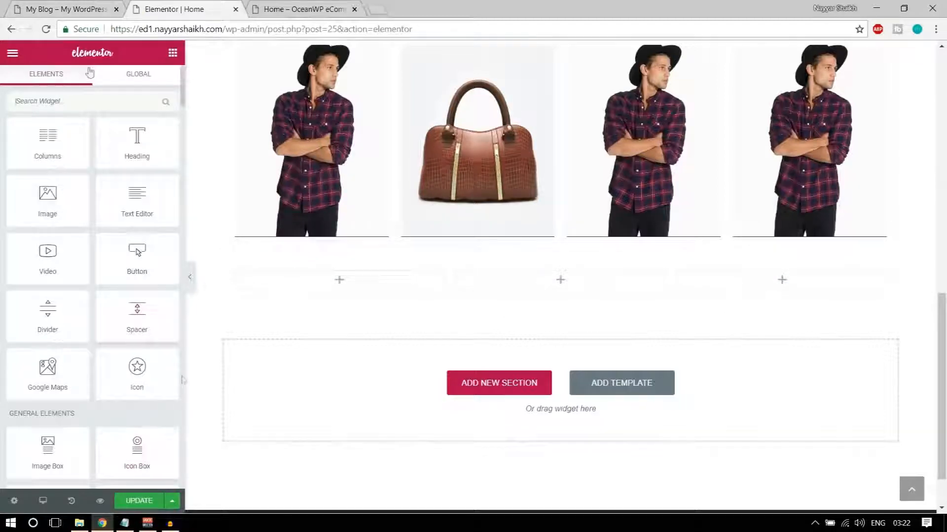
pyautogui.click(74, 9)
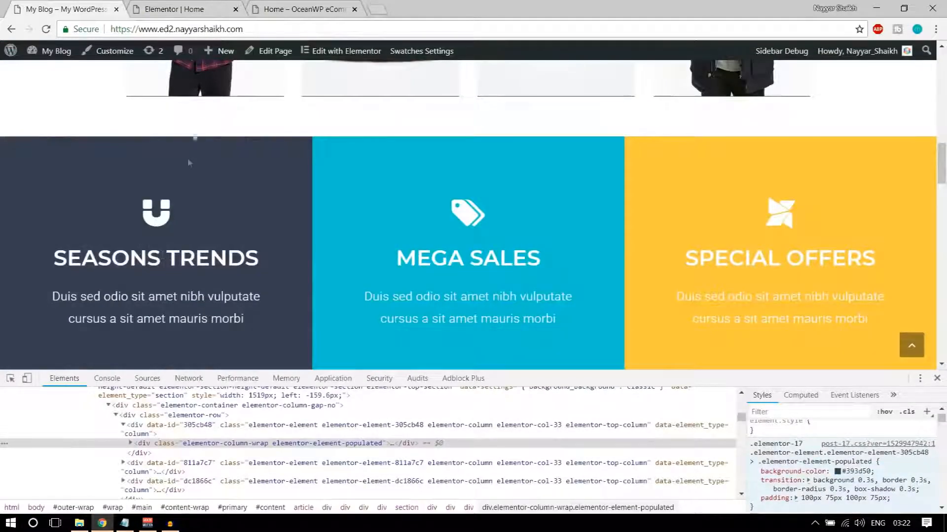
pyautogui.hotkey('ctrl', 'Tab')
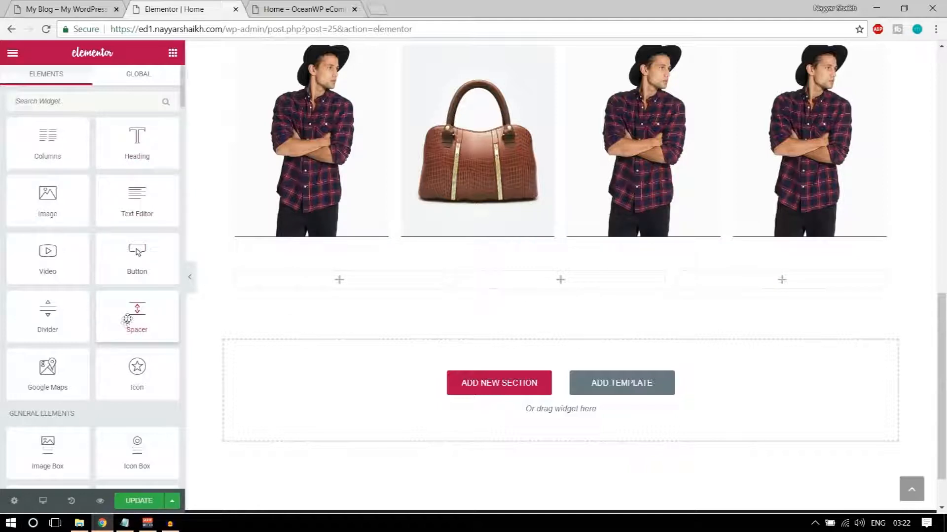
# Place an Icon Box with the magnet icon in the first new column
pyautogui.scroll(-2, 163, 349)
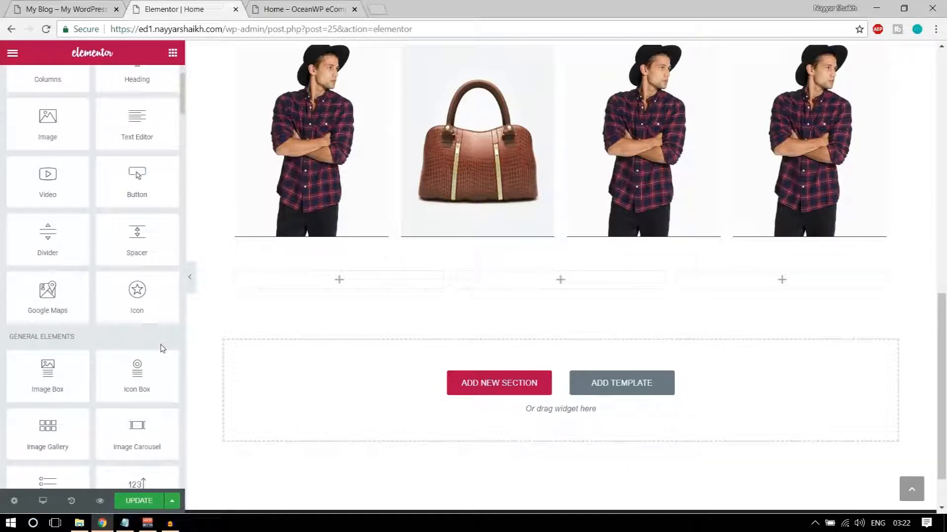
pyautogui.moveTo(135, 380); pyautogui.dragTo(383, 292)
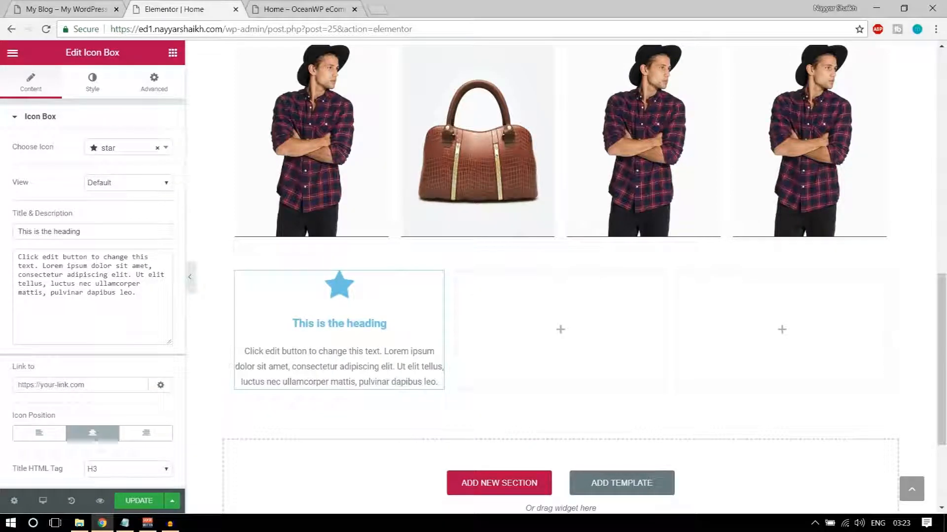
pyautogui.click(30, 9)
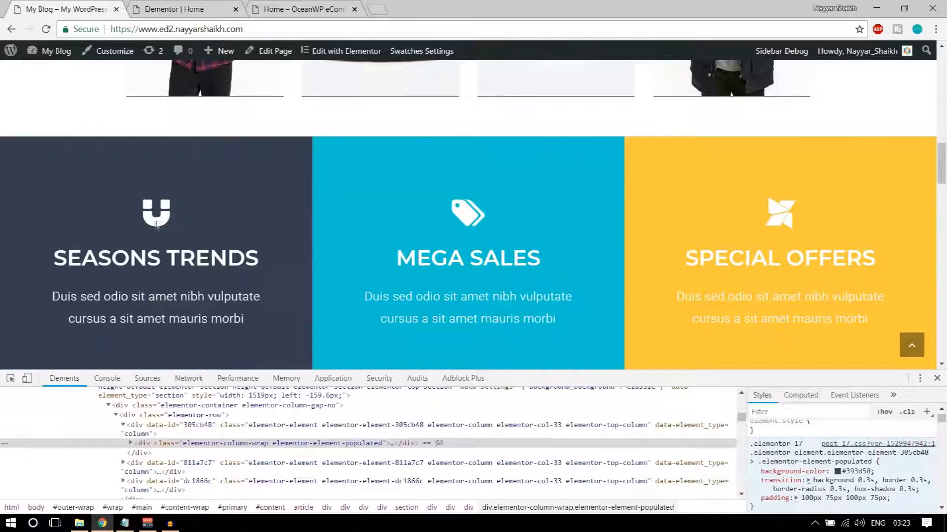
pyautogui.click(212, 7)
pyautogui.click(120, 150)
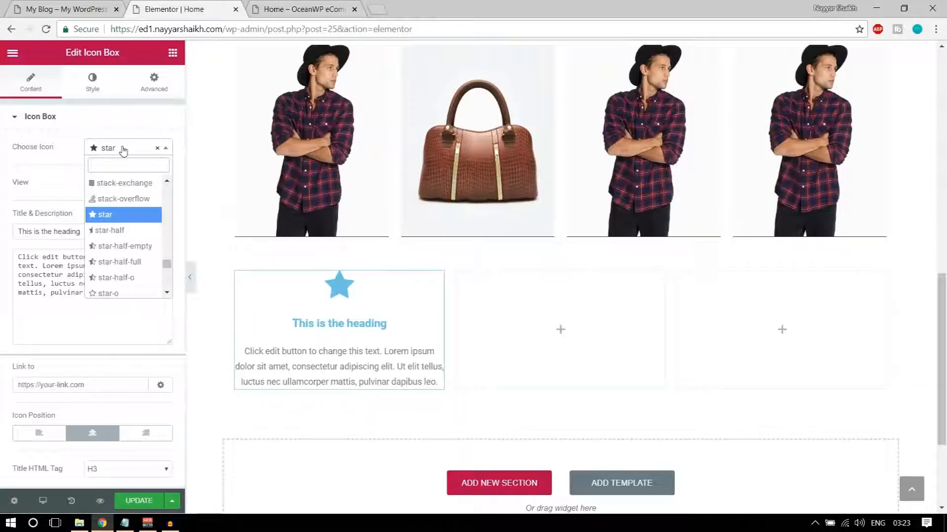
pyautogui.write('magn')
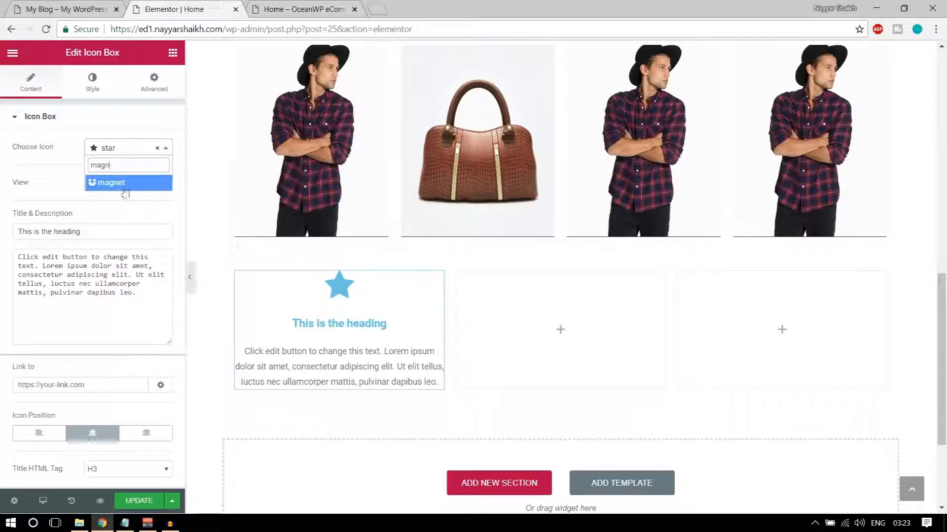
pyautogui.click(125, 183)
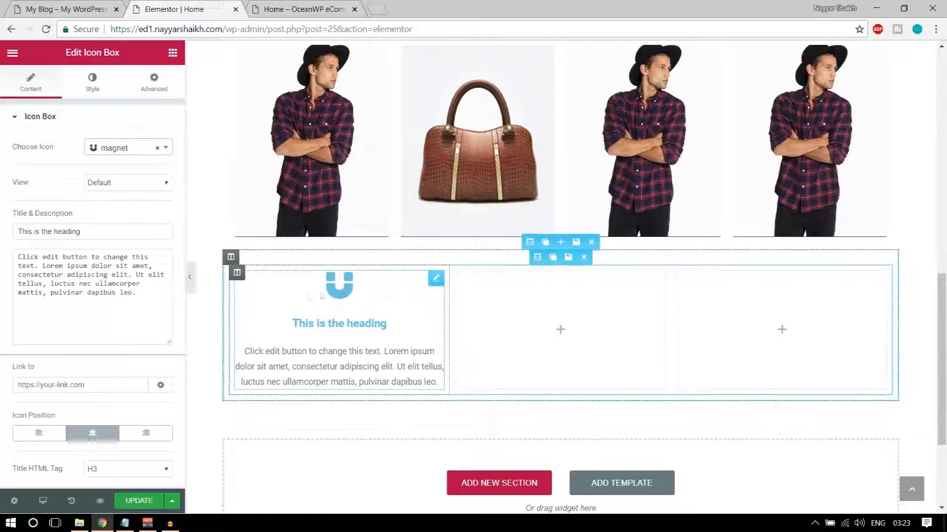
# Copy the live heading and paste it as the title SEASONS TRENDS
pyautogui.click(81, 8)
pyautogui.moveTo(48, 259); pyautogui.dragTo(260, 262)
pyautogui.hotkey('ctrl', 'c')
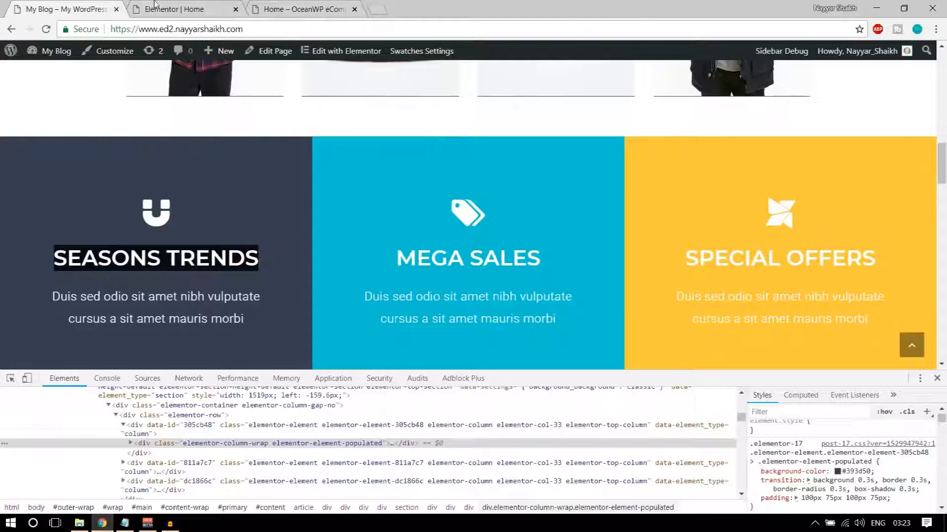
pyautogui.hotkey('ctrl', 'Tab')
pyautogui.tripleClick(94, 226)
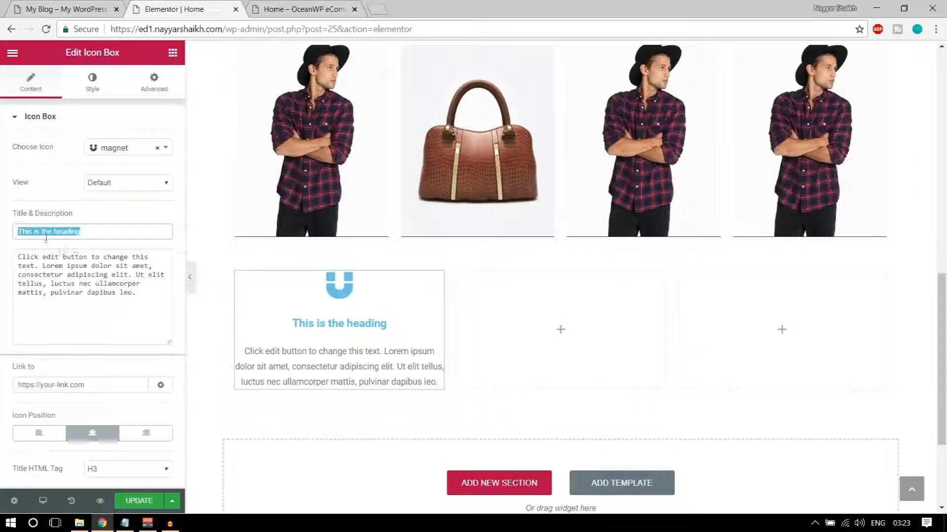
pyautogui.hotkey('ctrl', 'v')
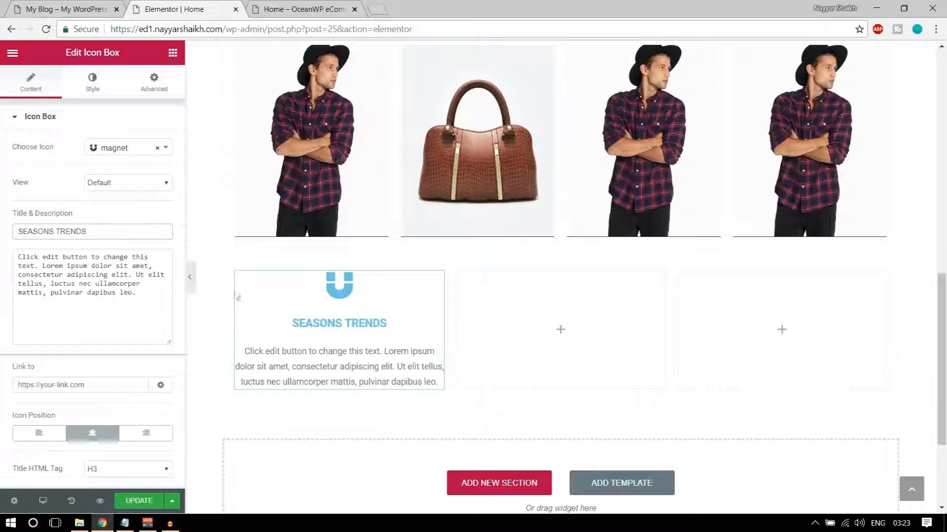
# Replace the description with the live site's Duis sed odio text
pyautogui.click(56, 9)
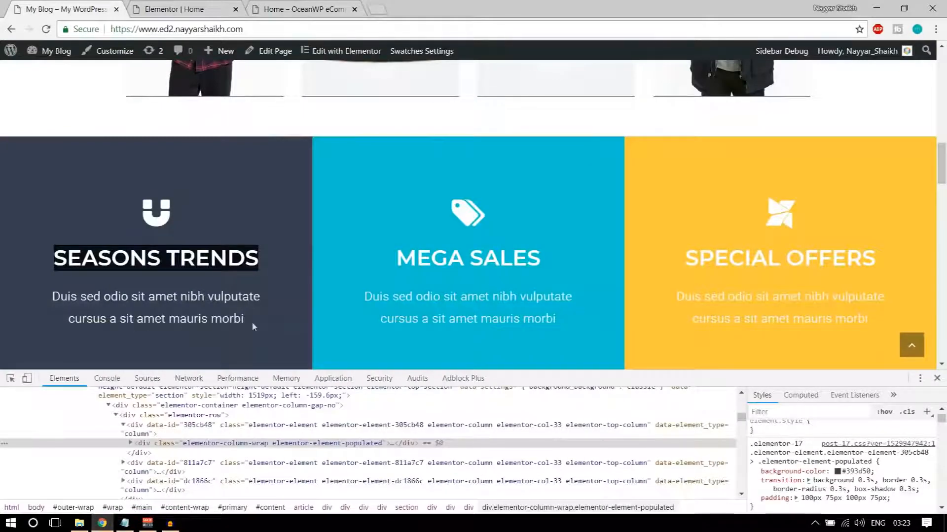
pyautogui.moveTo(245, 320); pyautogui.dragTo(51, 291)
pyautogui.hotkey('ctrl', 'c')
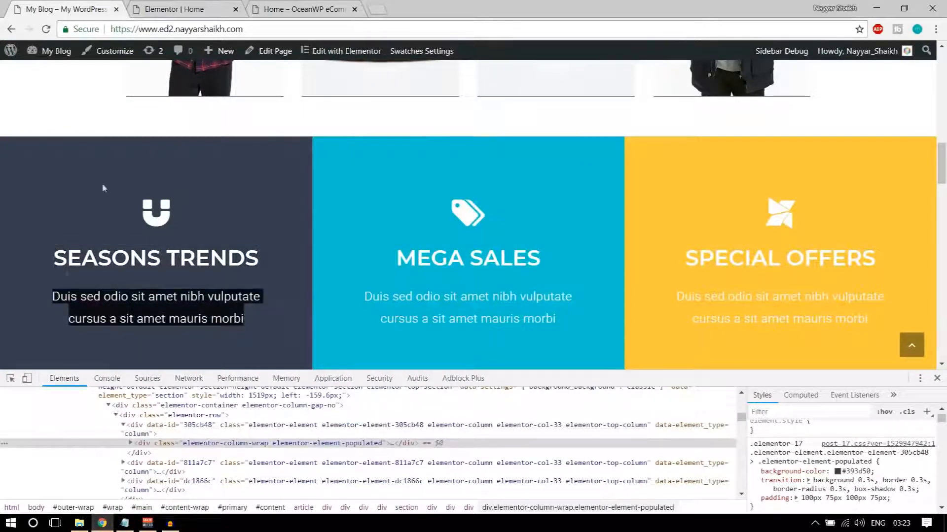
pyautogui.click(153, 7)
pyautogui.click(87, 270)
pyautogui.hotkey('ctrl', 'a')
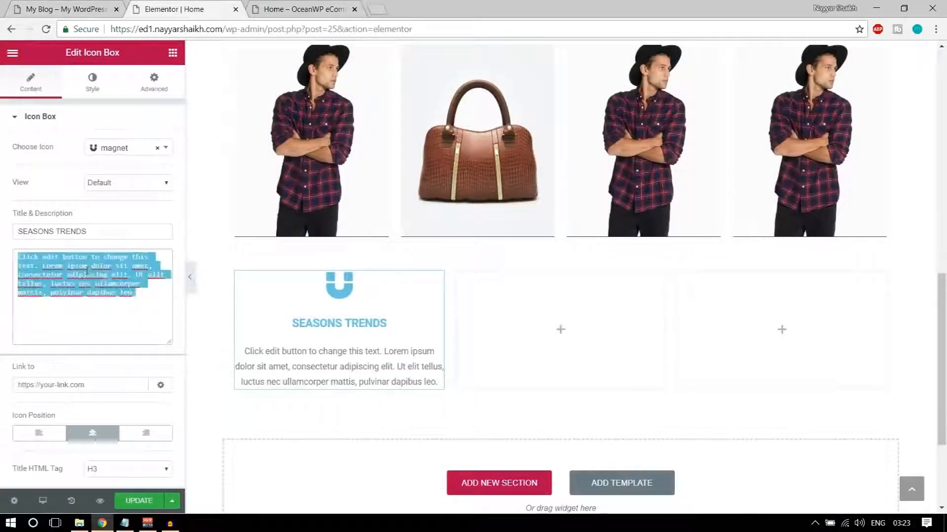
pyautogui.hotkey('ctrl', 'v')
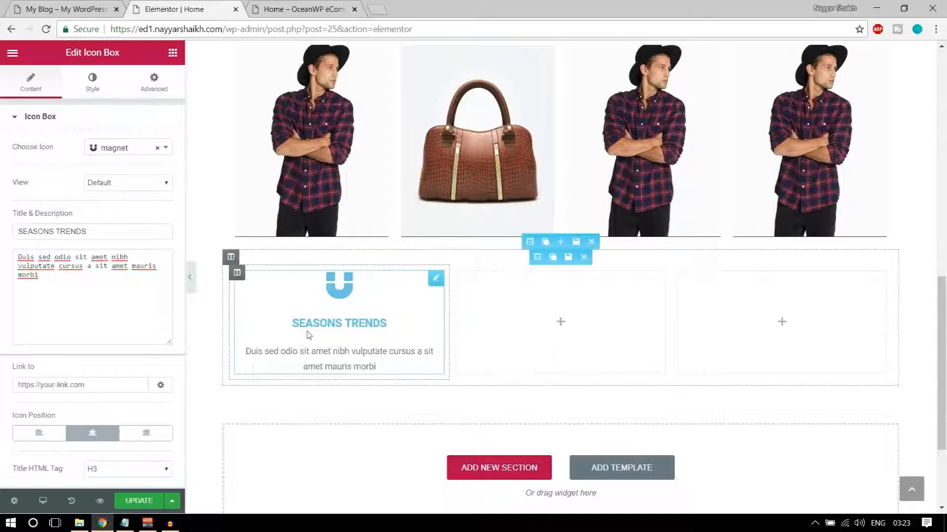
pyautogui.click(85, 88)
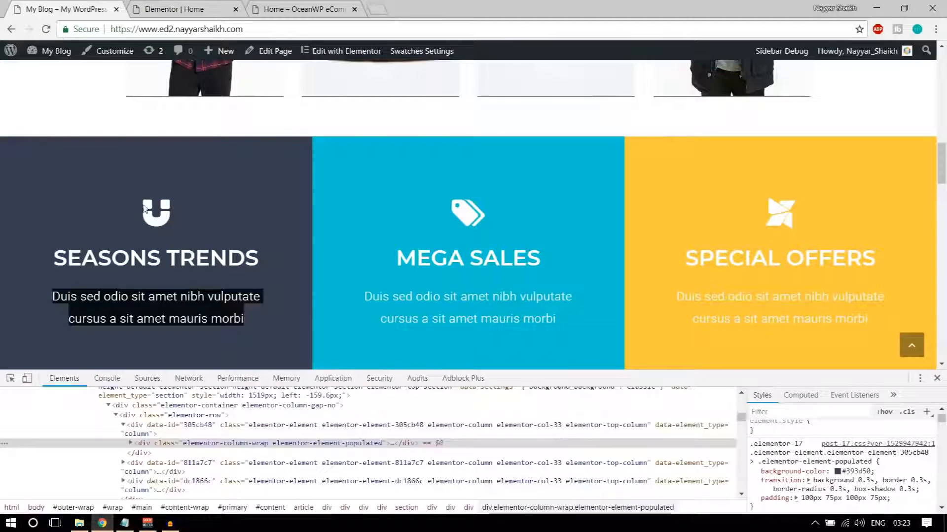
# Set the magnet icon's primary colour to white
pyautogui.click(174, 12)
pyautogui.click(157, 147)
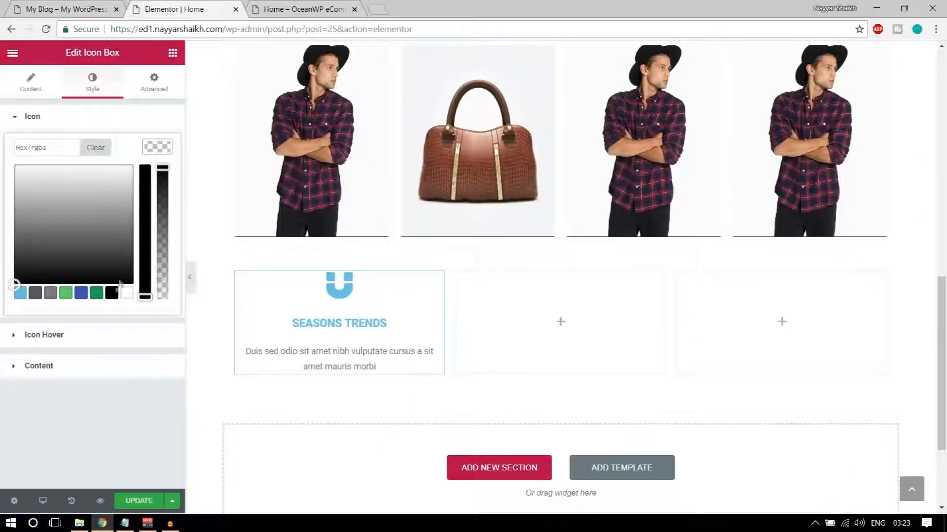
pyautogui.click(127, 293)
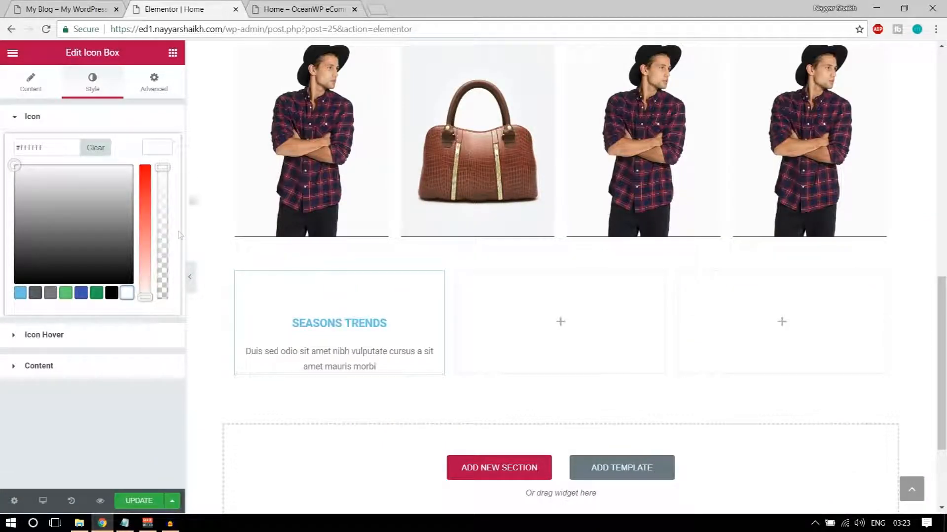
pyautogui.click(156, 146)
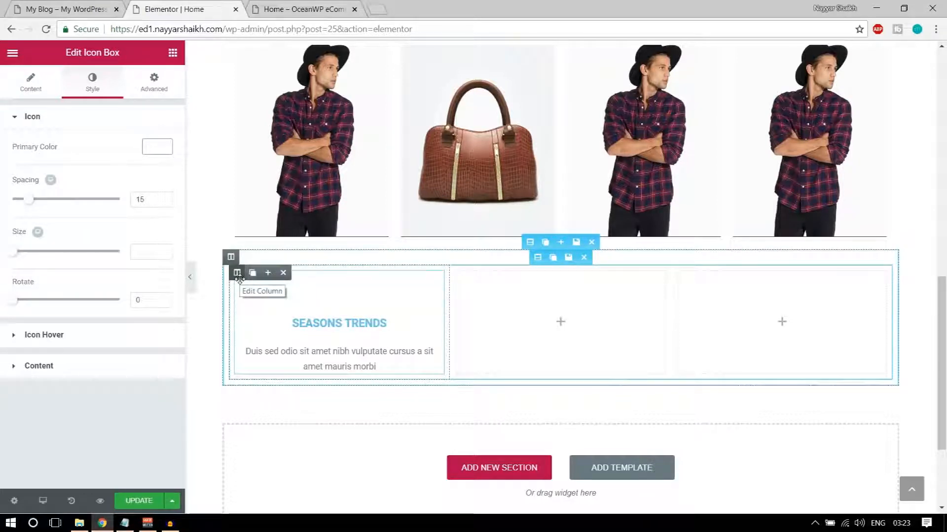
# Copy the #393d50 background colour from the live site's inspected styles
pyautogui.click(64, 9)
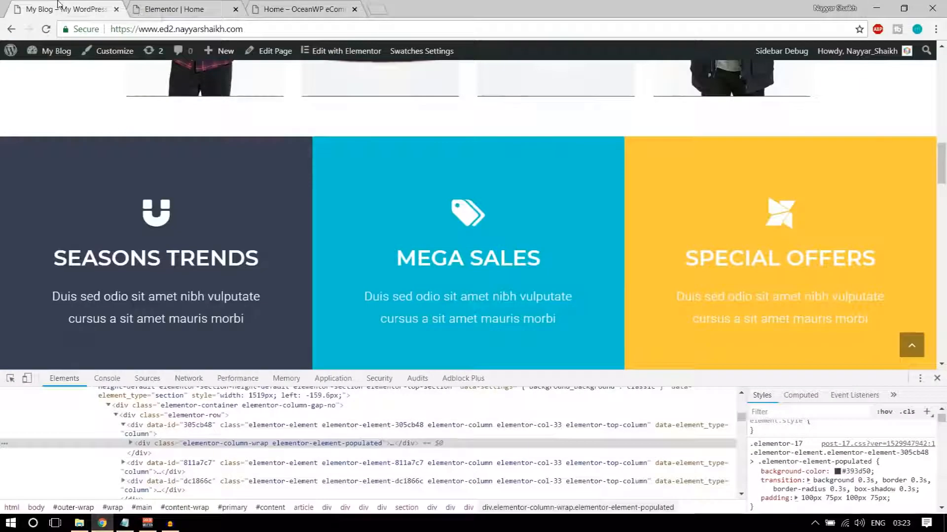
pyautogui.click(863, 472)
pyautogui.hotkey('ctrl', 'c')
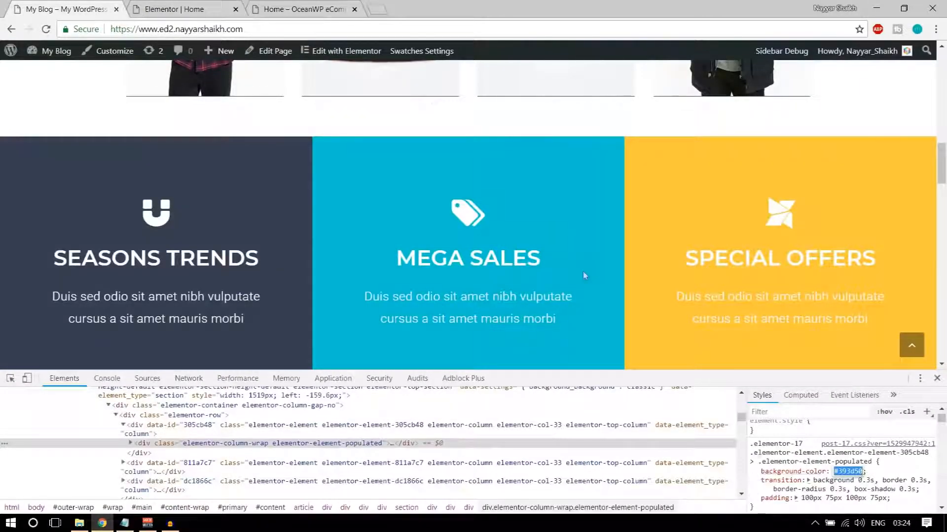
pyautogui.click(212, 9)
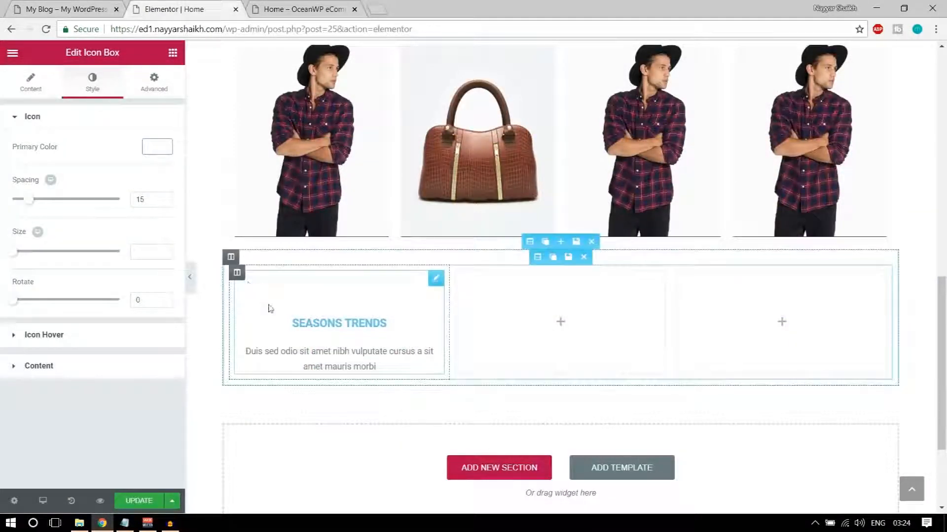
pyautogui.click(161, 87)
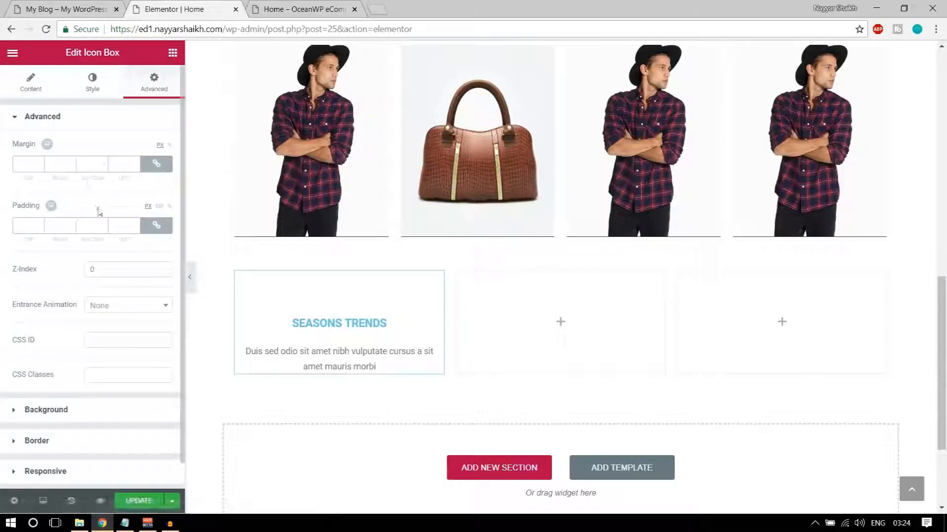
# Give the icon box a Classic background with colour #393d50
pyautogui.click(101, 418)
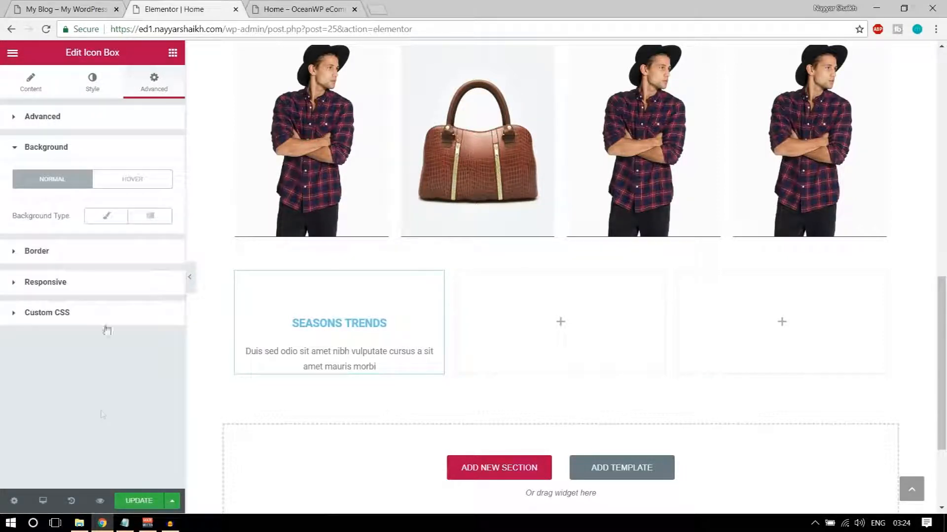
pyautogui.click(105, 215)
pyautogui.click(157, 252)
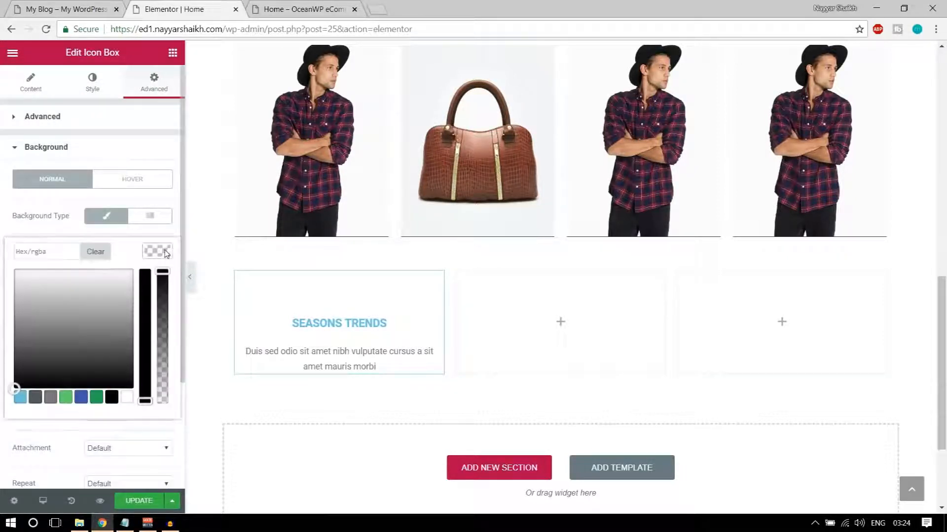
pyautogui.click(70, 255)
pyautogui.hotkey('ctrl', 'v')
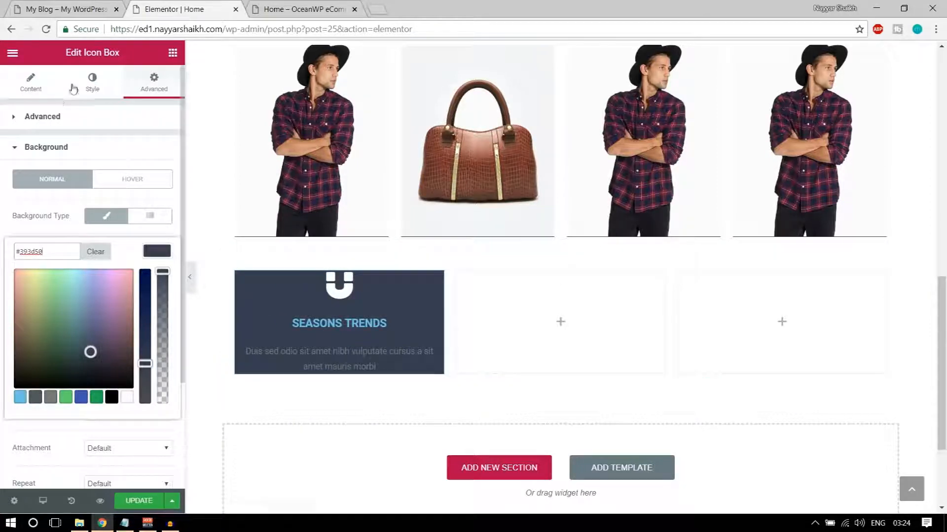
# Raise the icon spacing to 16 and reset the icon size to default
pyautogui.click(89, 87)
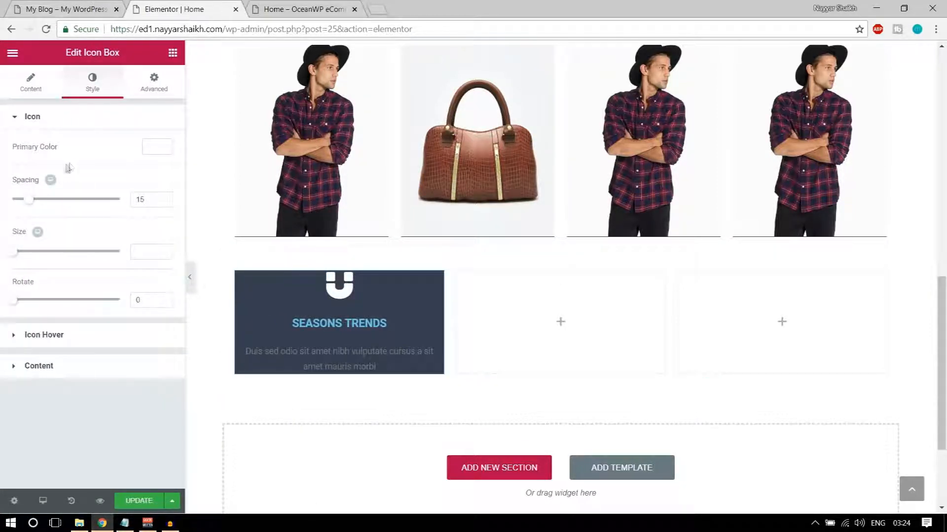
pyautogui.moveTo(28, 206); pyautogui.dragTo(30, 208)
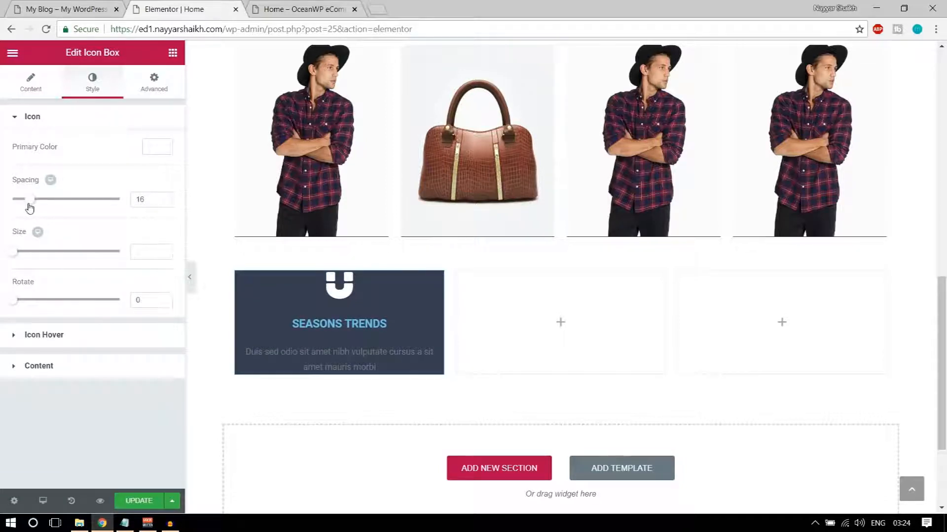
pyautogui.moveTo(16, 254); pyautogui.dragTo(52, 262)
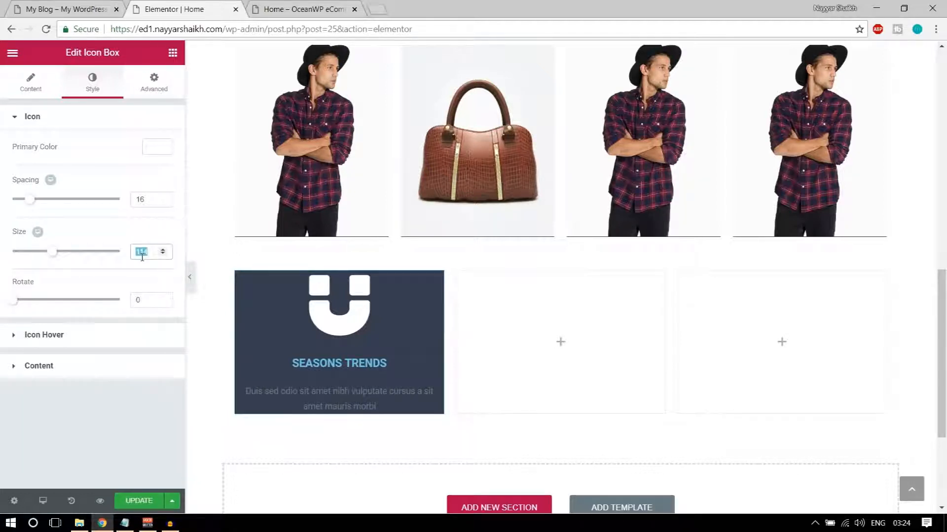
pyautogui.press('BackSpace')
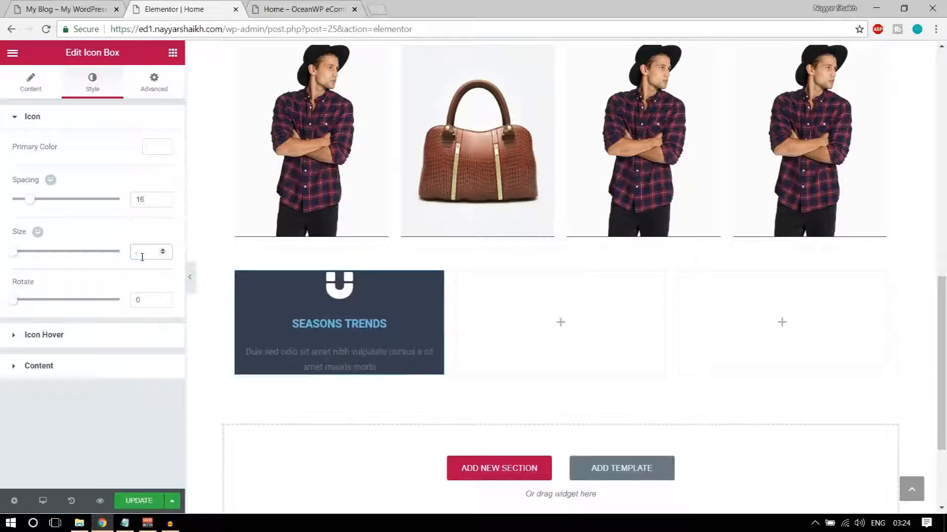
# Expand the Content style section for title and description after comparing the live heading
pyautogui.click(56, 5)
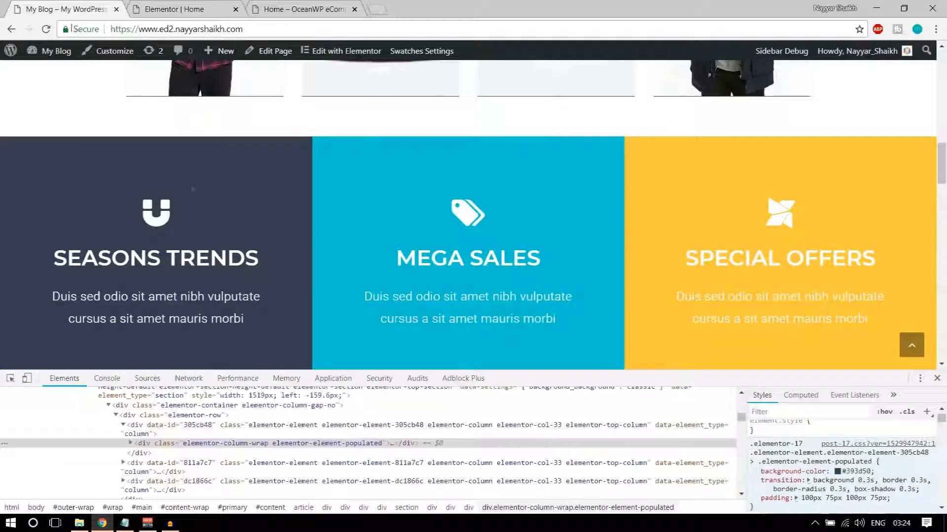
pyautogui.click(147, 6)
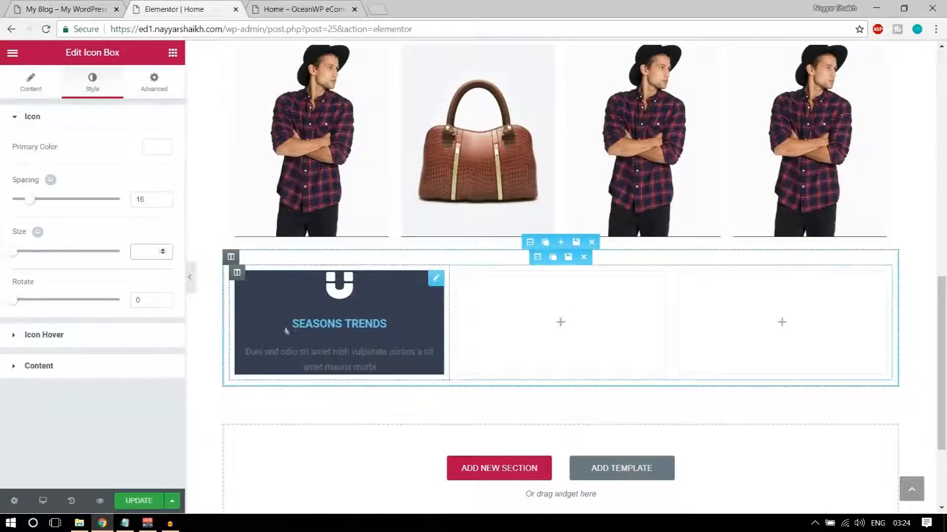
pyautogui.click(78, 377)
pyautogui.click(62, 6)
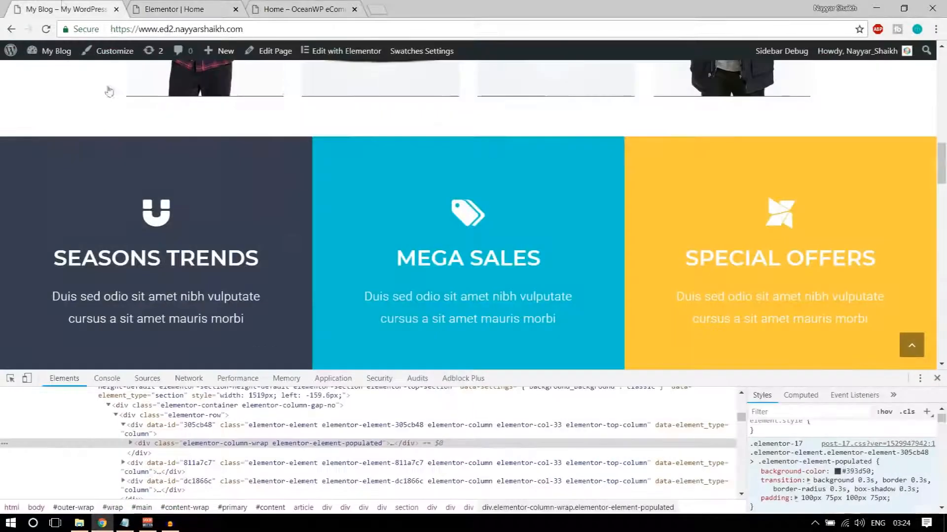
pyautogui.moveTo(54, 256); pyautogui.dragTo(261, 263)
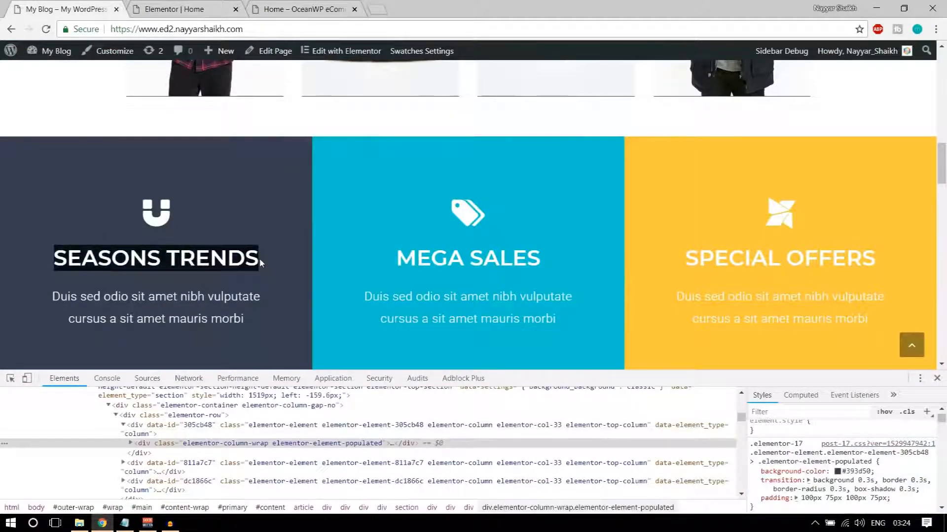
pyautogui.click(260, 264)
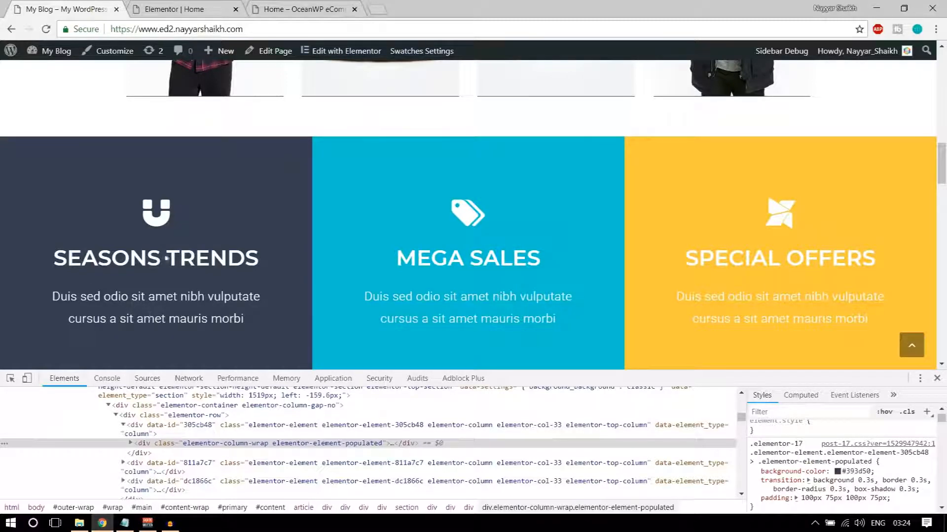
pyautogui.click(172, 7)
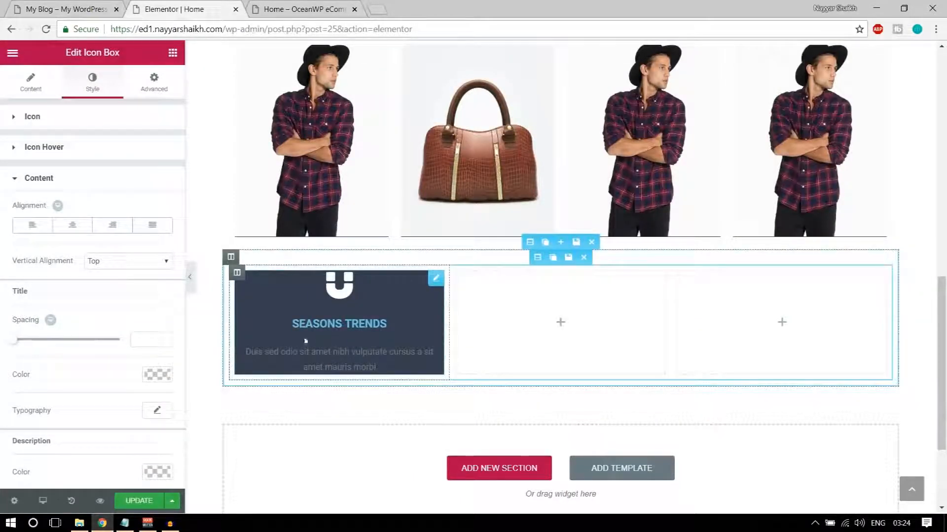
# Make the SEASONS TRENDS title colour white
pyautogui.scroll(-1, 124, 309)
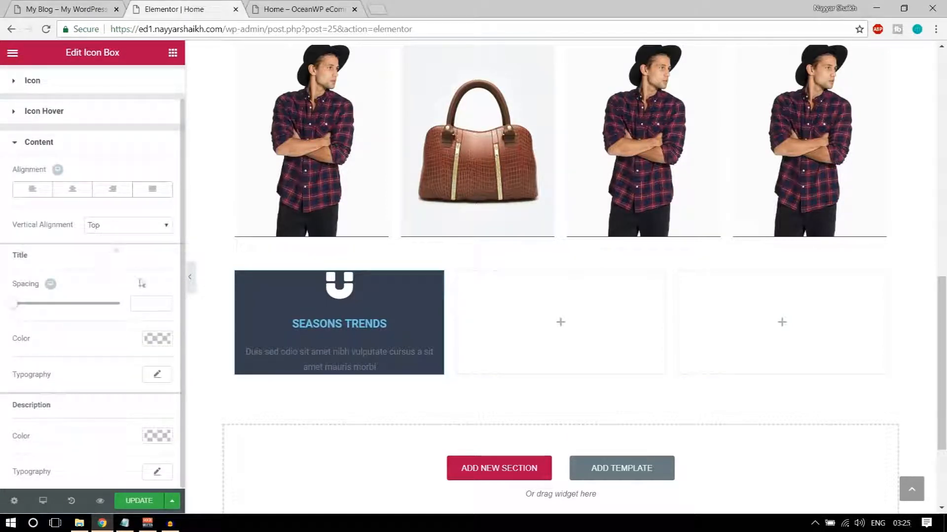
pyautogui.click(151, 340)
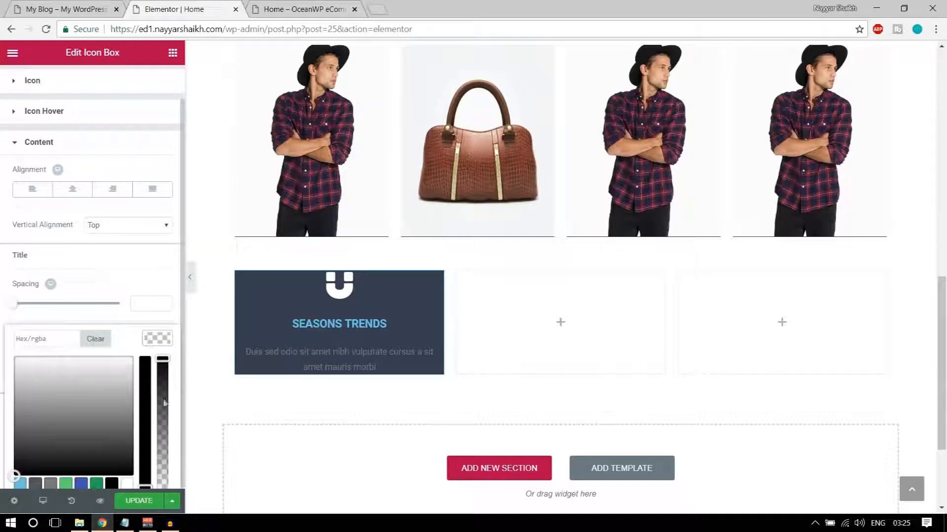
pyautogui.click(128, 487)
pyautogui.click(148, 341)
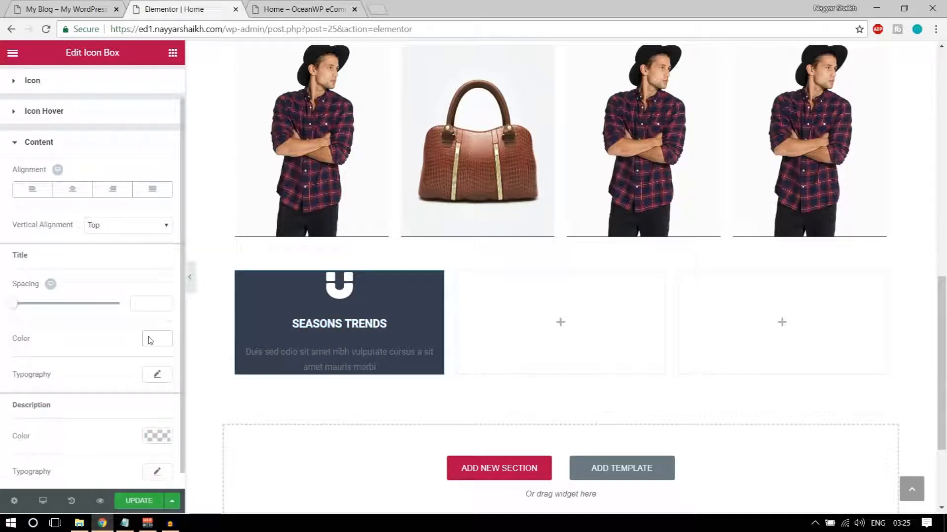
# Set the title typography to Montserrat at 45 px
pyautogui.click(159, 376)
pyautogui.scroll(-3, 143, 380)
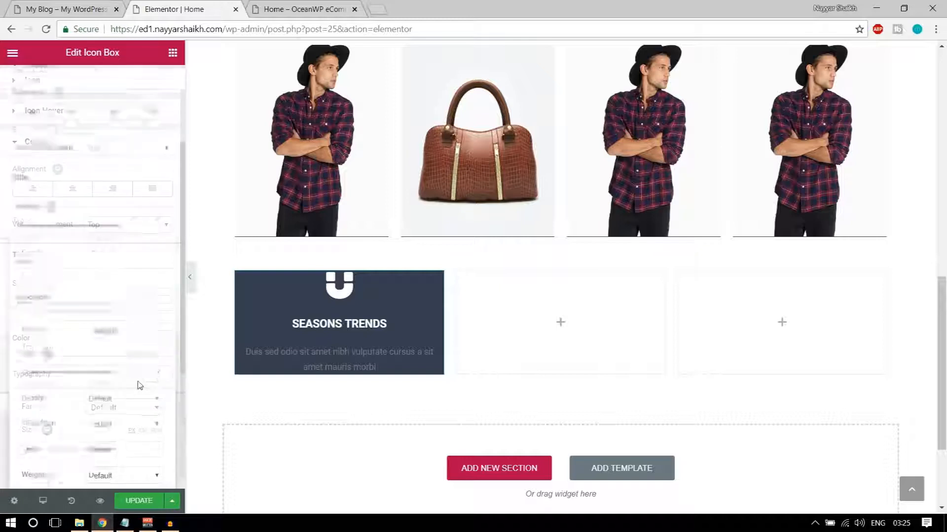
pyautogui.click(122, 240)
pyautogui.write('mo')
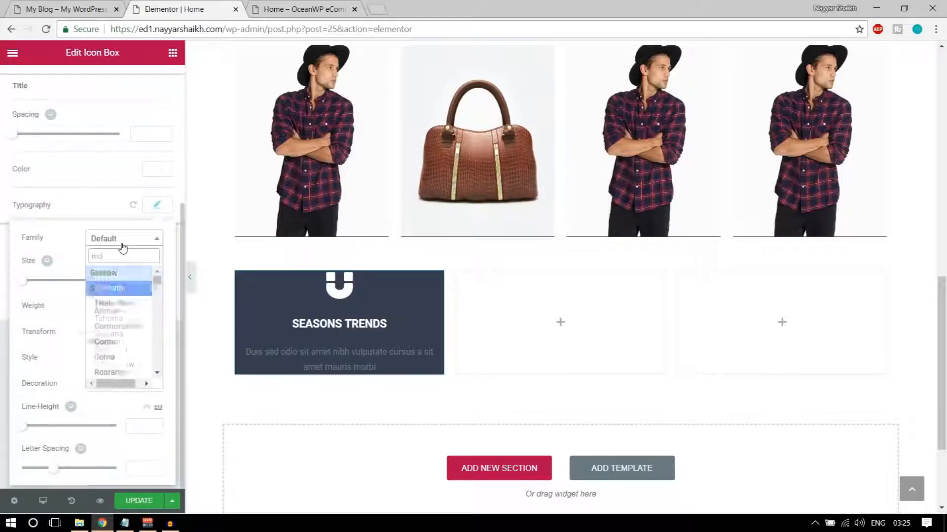
pyautogui.write('ntse')
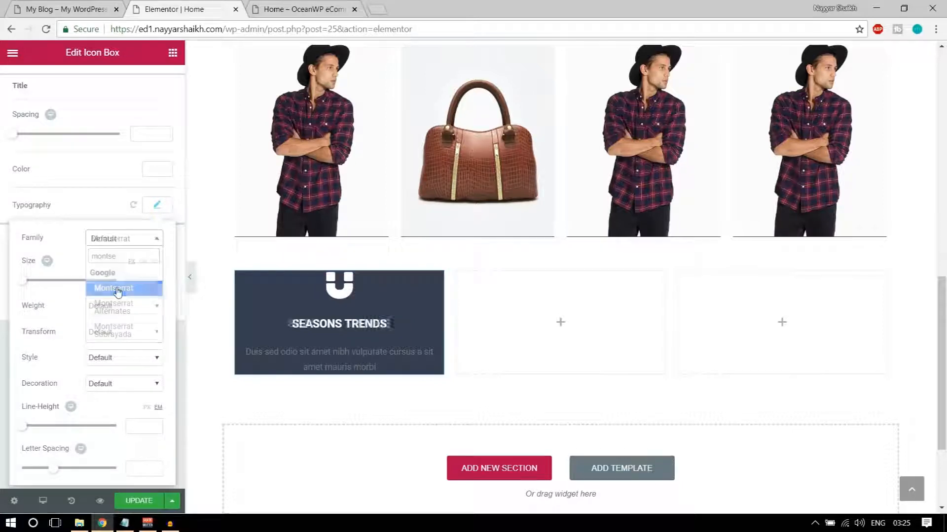
pyautogui.click(118, 289)
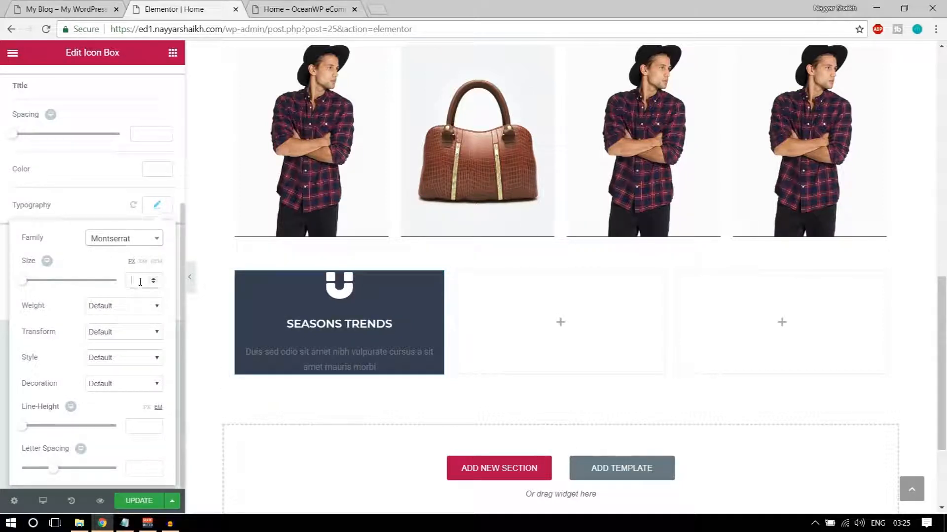
pyautogui.write('40')
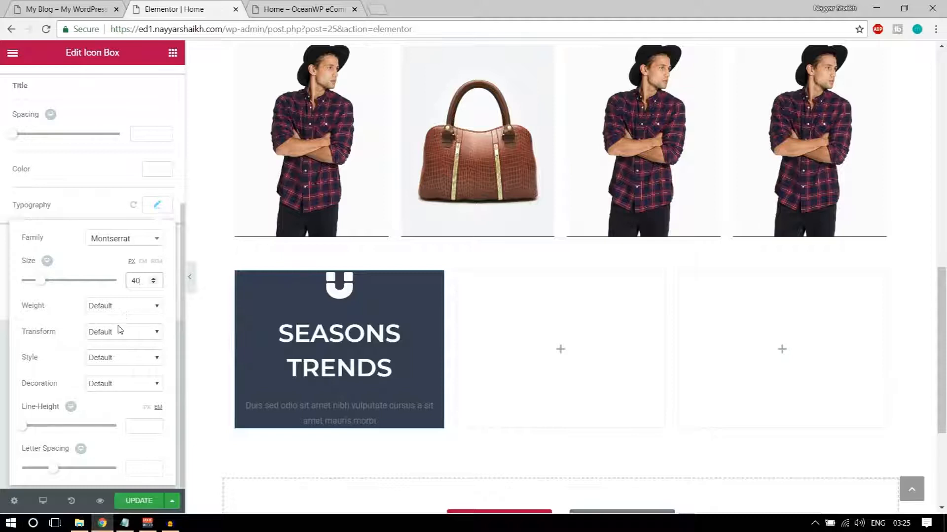
pyautogui.write('45')
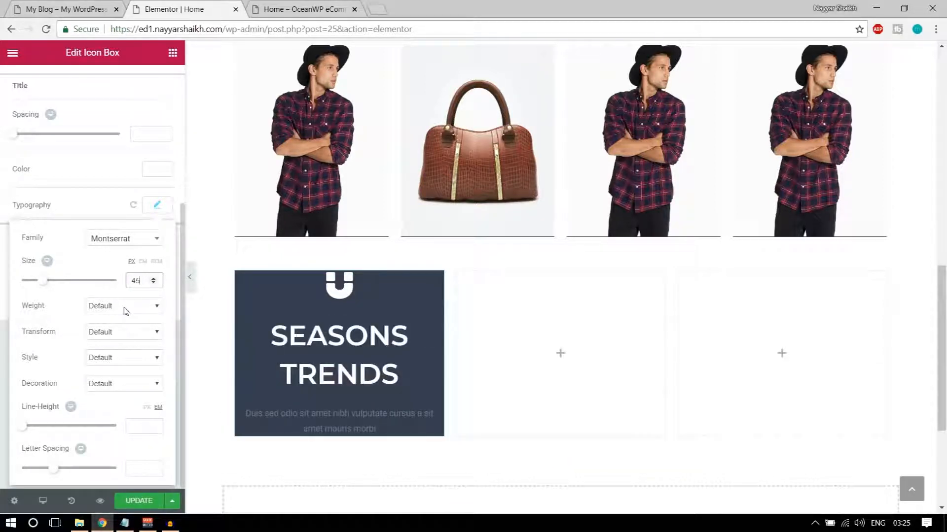
pyautogui.click(158, 212)
pyautogui.click(159, 213)
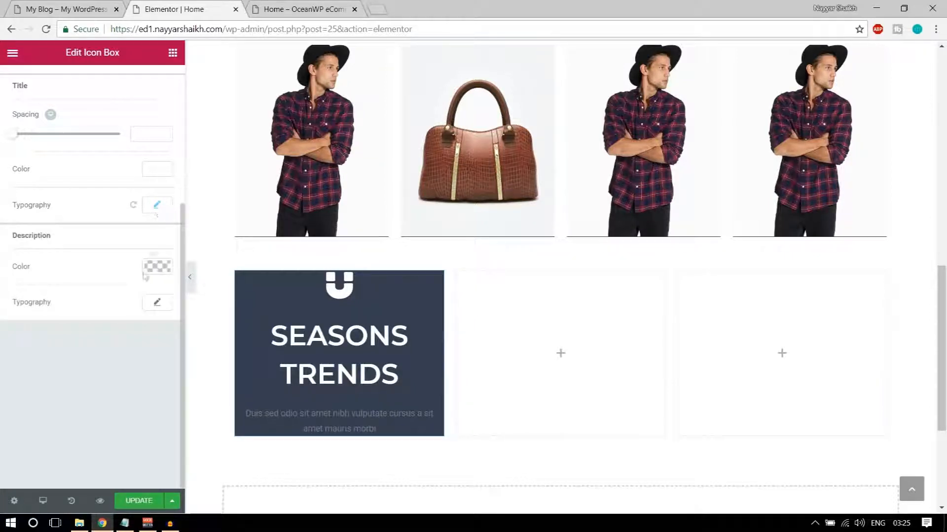
# Make the description text colour white
pyautogui.moveTo(13, 239); pyautogui.dragTo(55, 238)
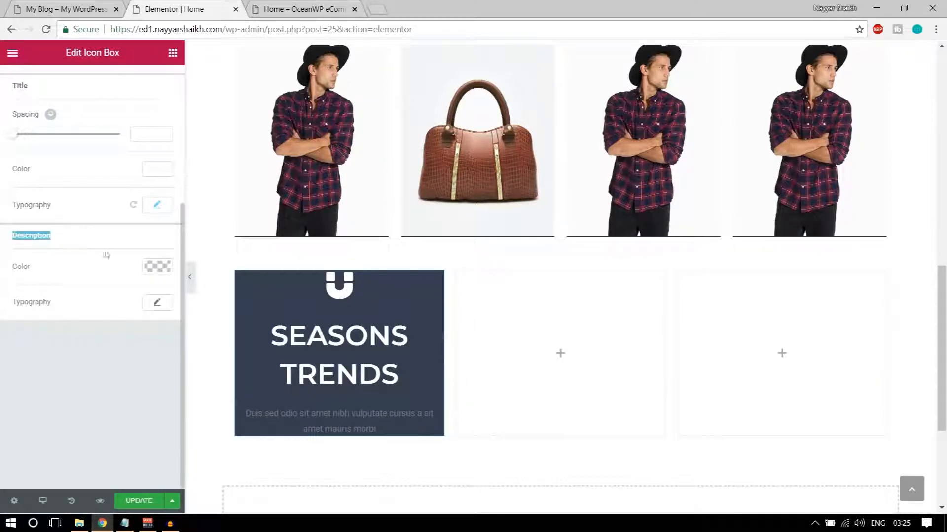
pyautogui.click(151, 276)
pyautogui.click(127, 412)
pyautogui.scroll(1, 159, 335)
pyautogui.click(158, 323)
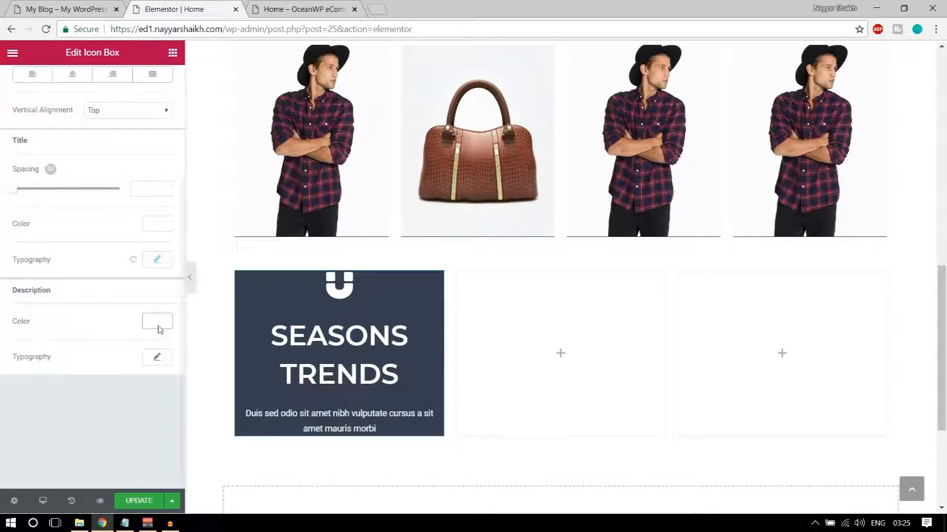
# Choose Roboto as the description font family
pyautogui.click(160, 359)
pyautogui.scroll(-3, 156, 367)
pyautogui.click(118, 241)
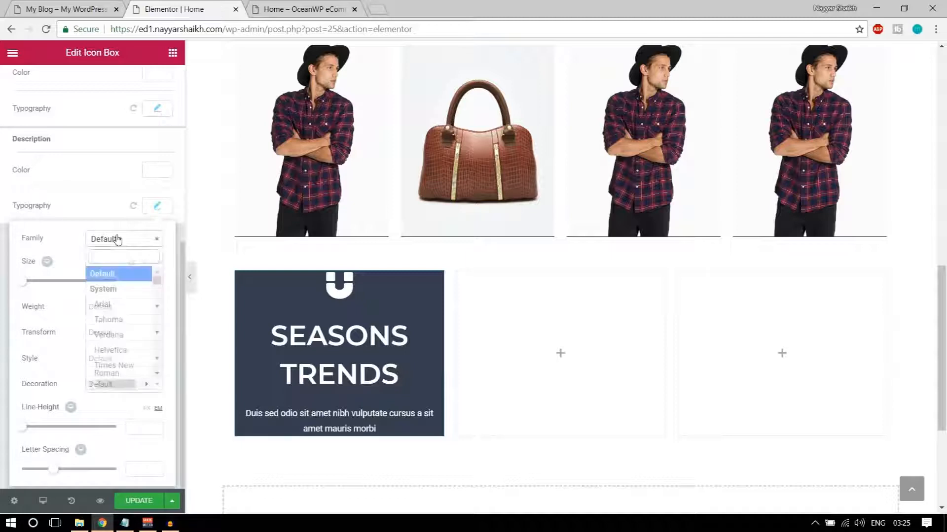
pyautogui.write('roboto')
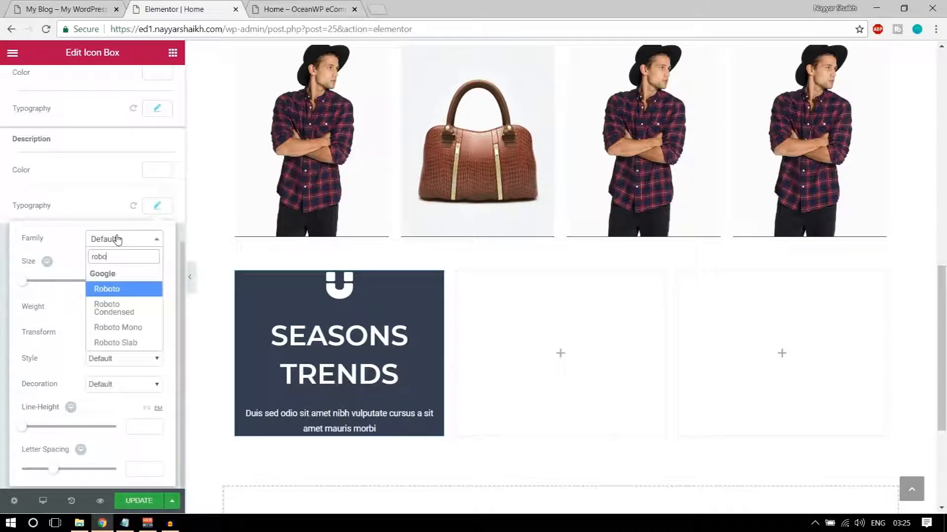
pyautogui.press('Return')
# Set the description size to 20 px and weight to 400
pyautogui.moveTo(20, 286); pyautogui.dragTo(32, 285)
pyautogui.write('30')
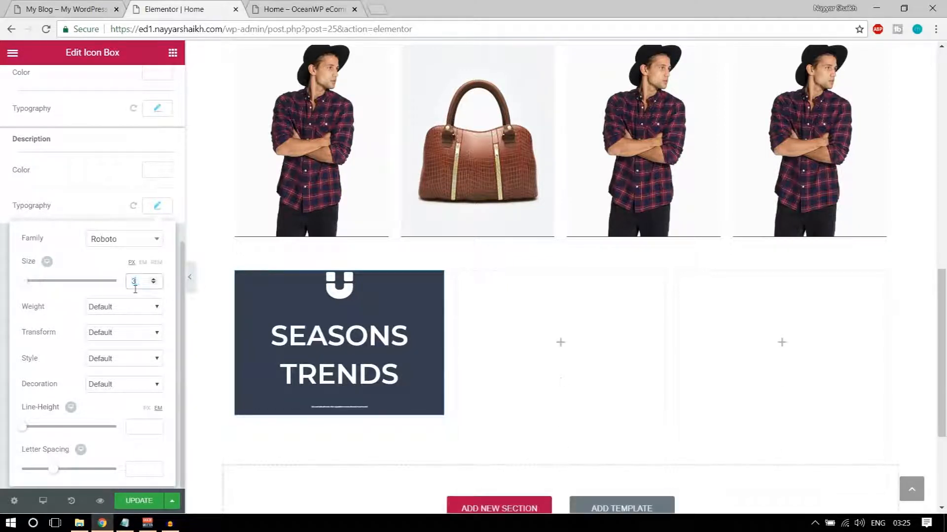
pyautogui.click(121, 307)
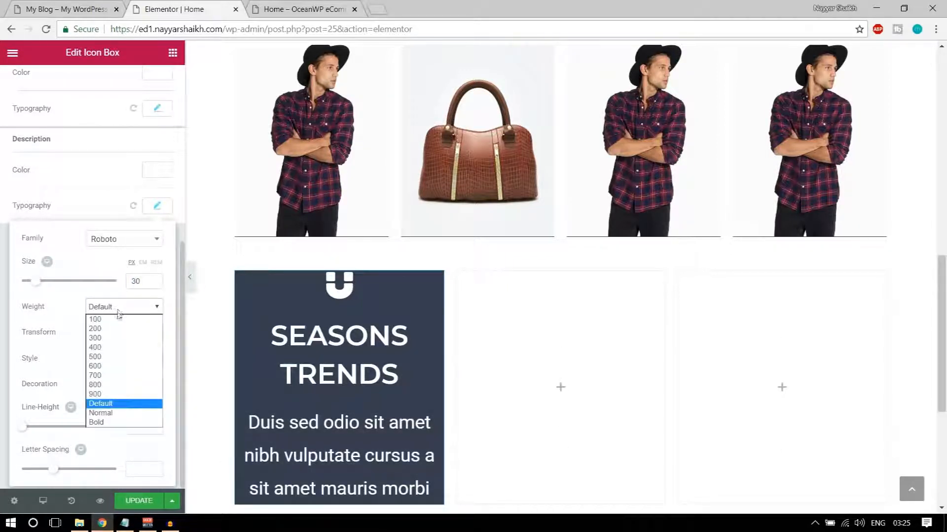
pyautogui.click(114, 348)
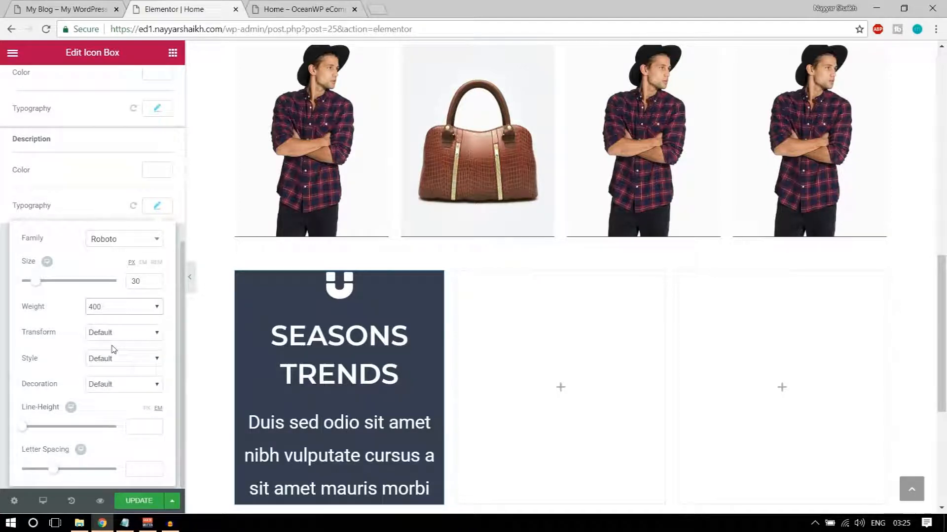
pyautogui.click(129, 308)
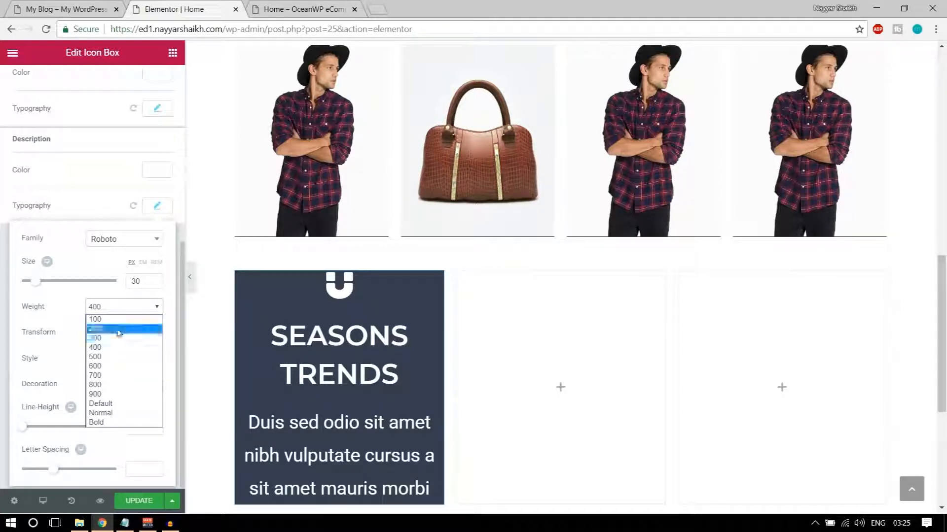
pyautogui.click(118, 329)
pyautogui.click(152, 279)
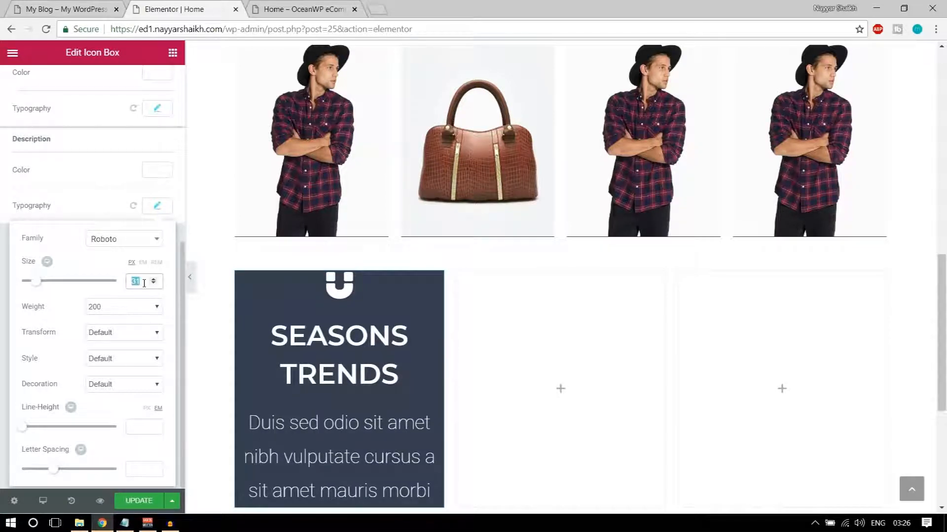
pyautogui.write('20')
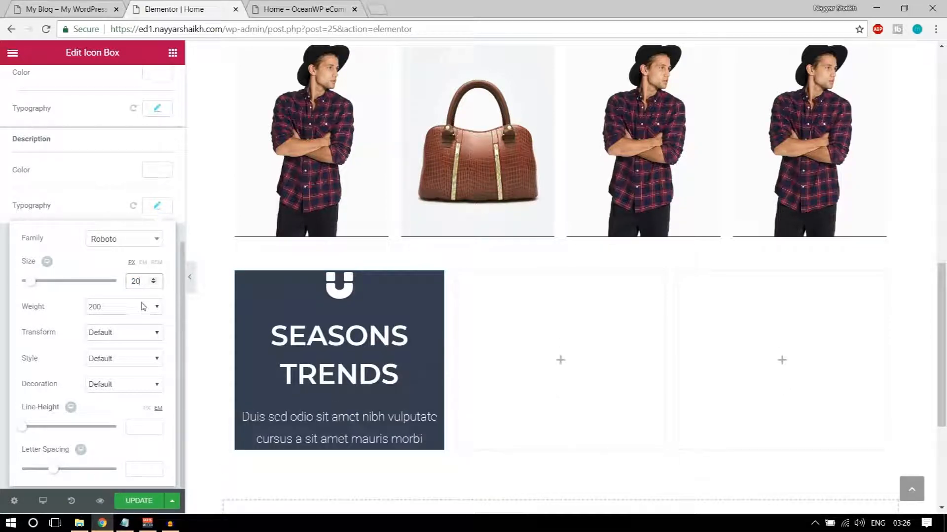
pyautogui.click(134, 309)
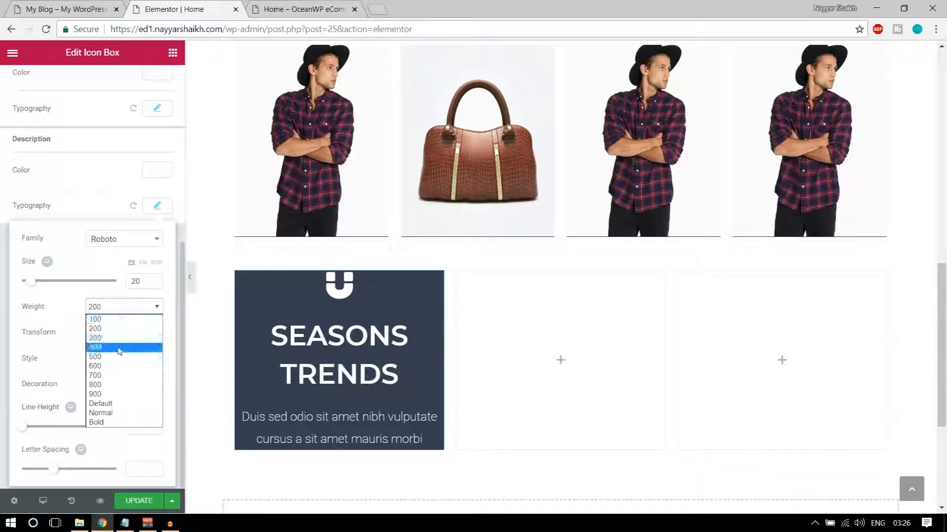
pyautogui.click(119, 348)
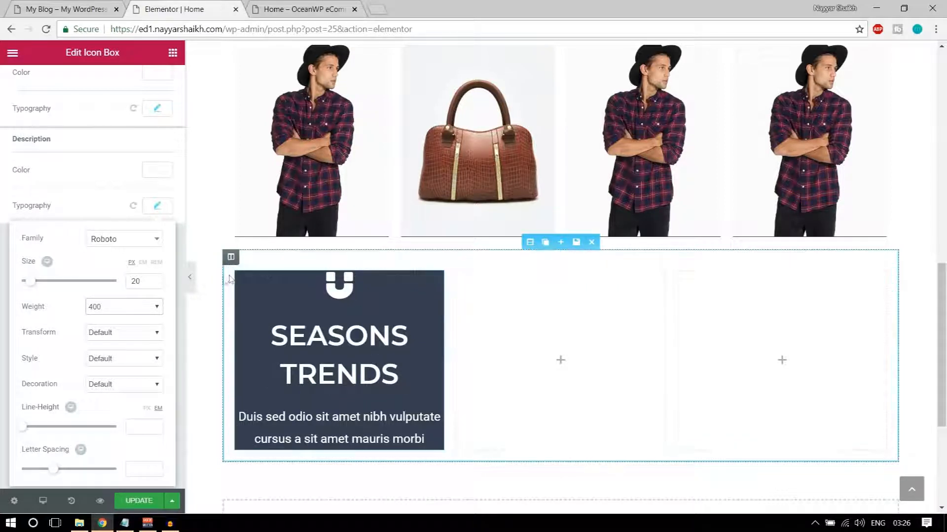
pyautogui.click(323, 303)
# Enter unlinked padding of 100, 75, 100, 75 px for top, right, bottom, left
pyautogui.scroll(5, 196, 260)
pyautogui.scroll(6, 154, 226)
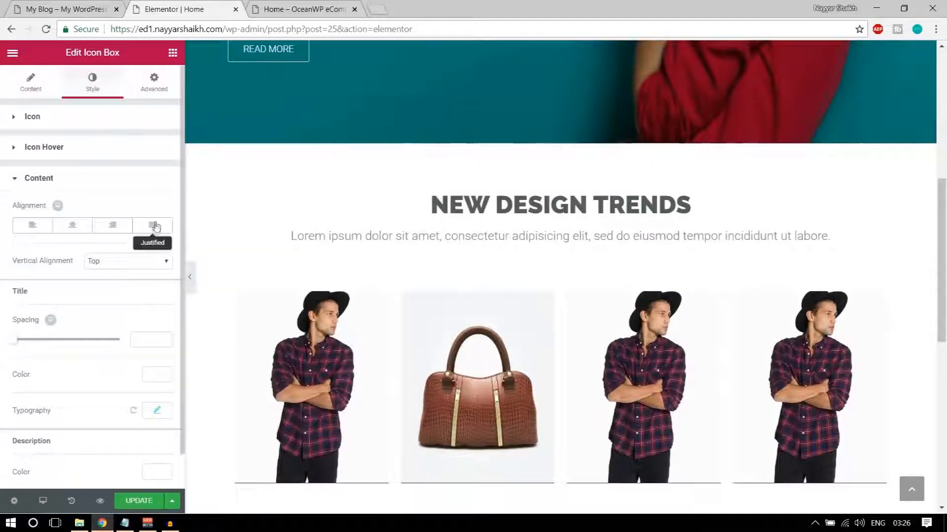
pyautogui.click(154, 226)
pyautogui.click(154, 81)
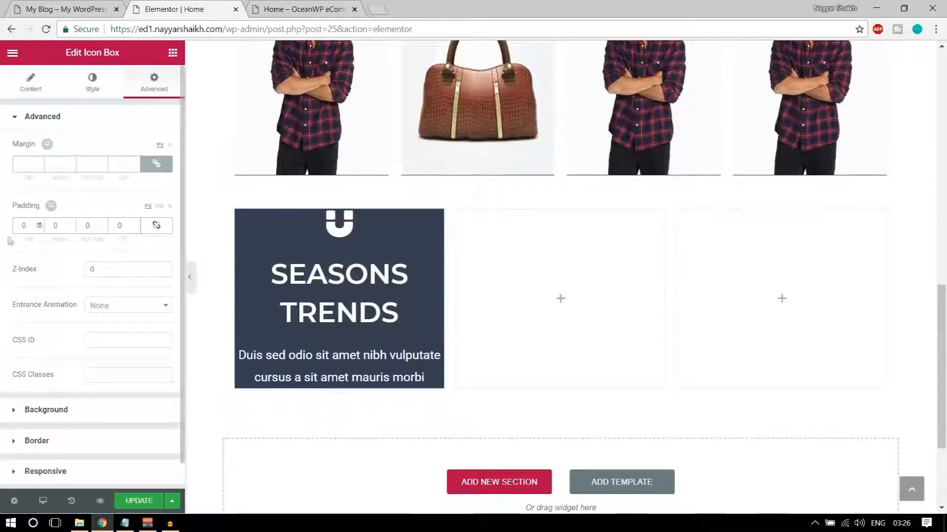
pyautogui.write('100 ')
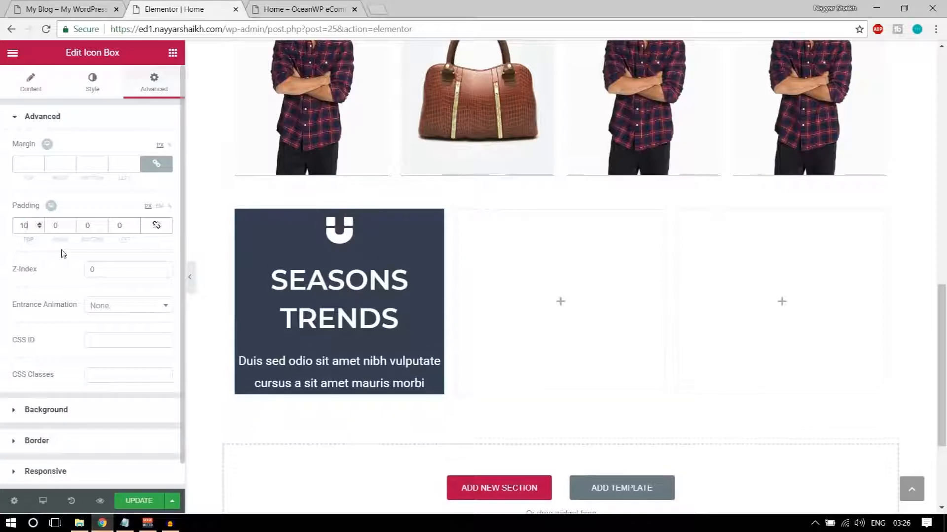
pyautogui.write('75 ')
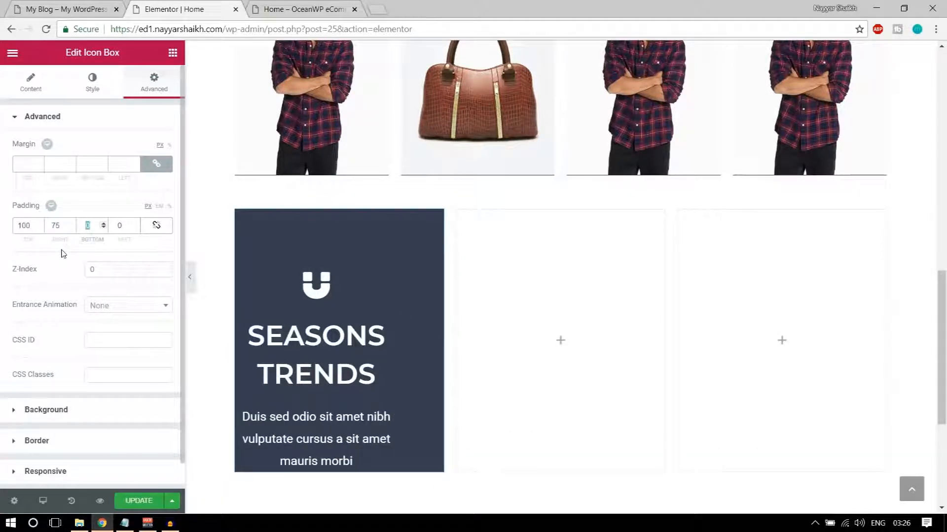
pyautogui.write('100')
pyautogui.press('Tab')
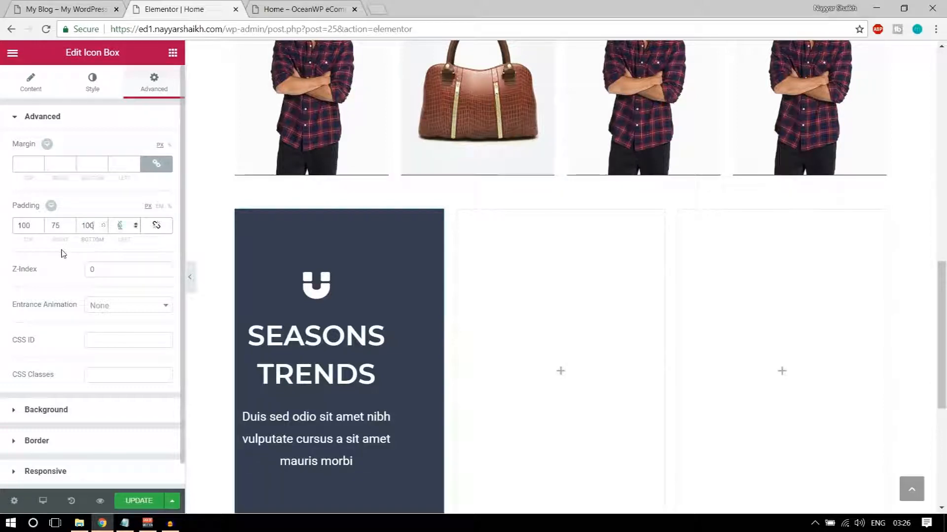
pyautogui.write('75')
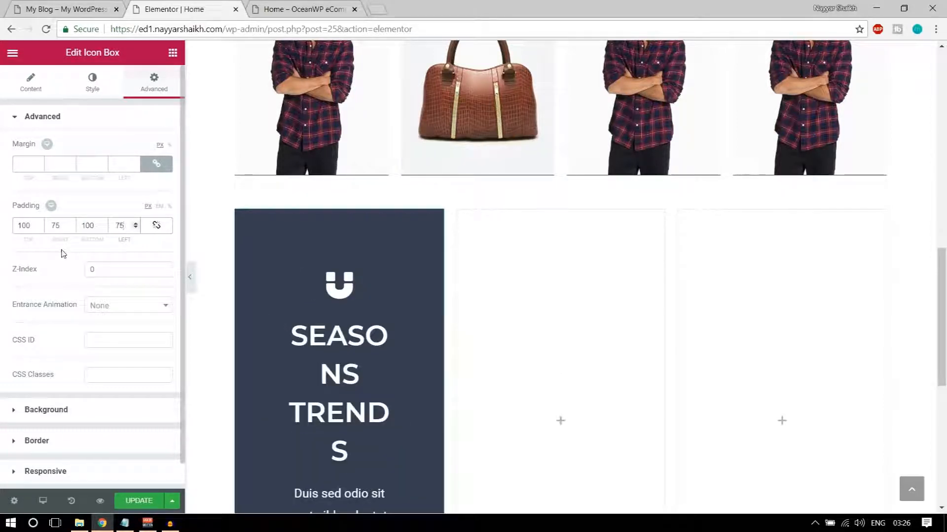
pyautogui.scroll(-3, 365, 295)
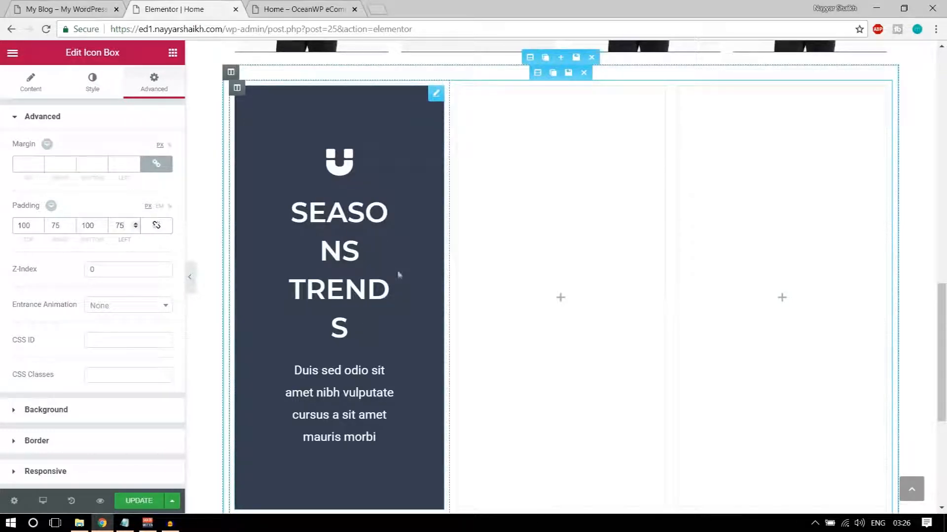
pyautogui.scroll(-1, 395, 284)
pyautogui.scroll(2, 323, 328)
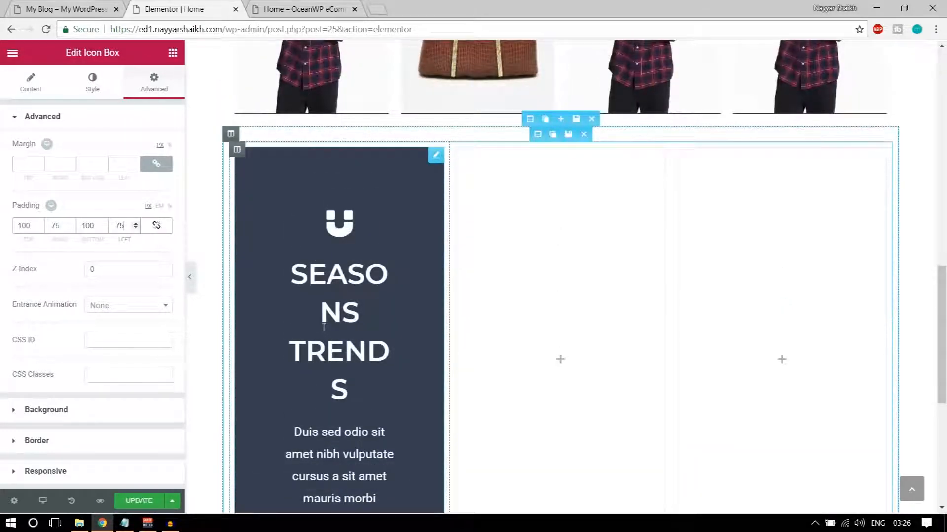
pyautogui.scroll(1, 324, 328)
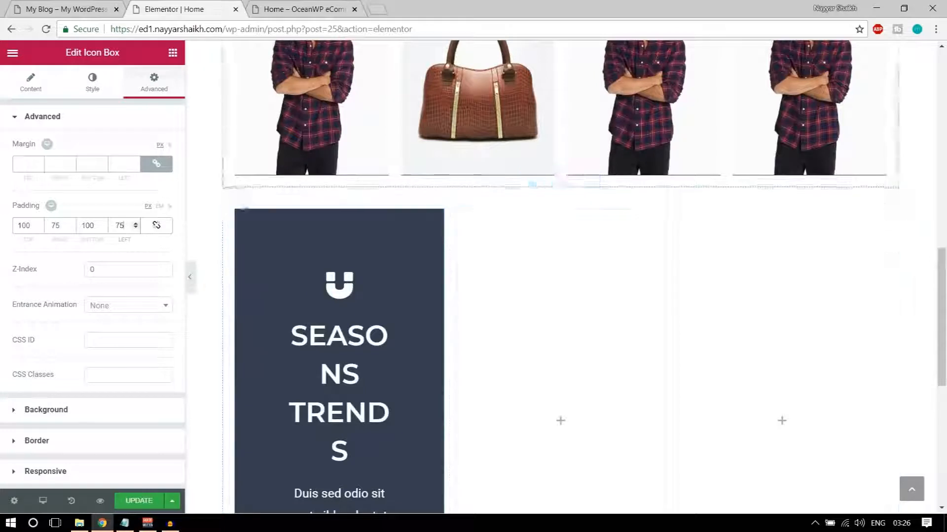
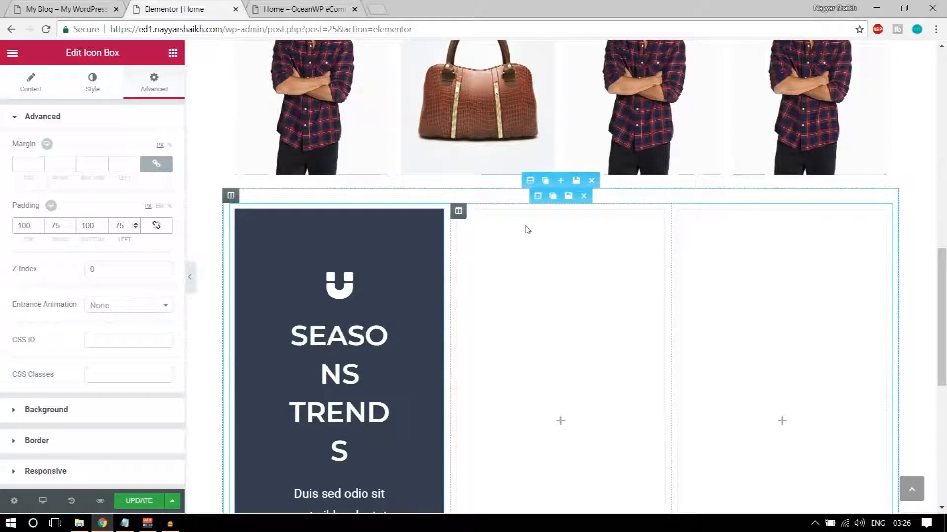
# Switch the inner three-column section's Content Width from Boxed to Full Width
pyautogui.click(535, 196)
pyautogui.click(143, 148)
pyautogui.click(118, 169)
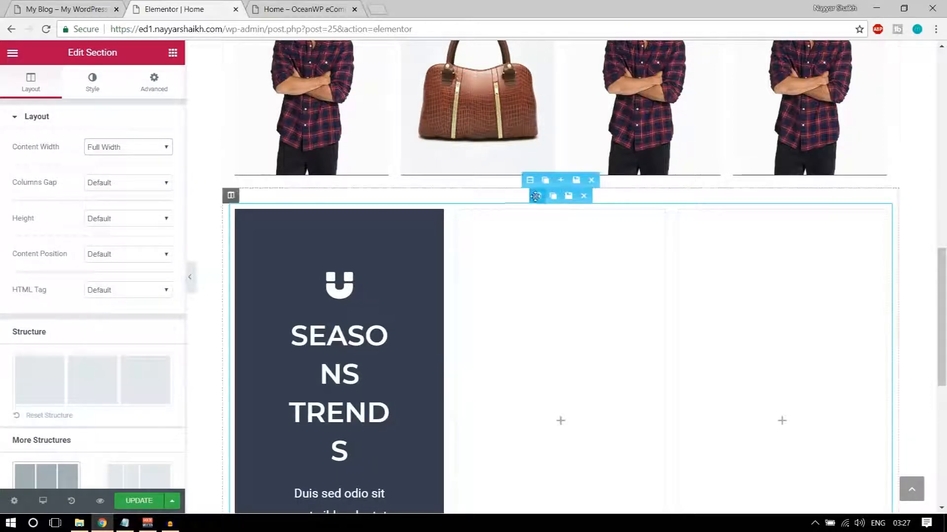
# Turn on Stretch Section for the outer section and set its Content Width to Full Width
pyautogui.click(530, 181)
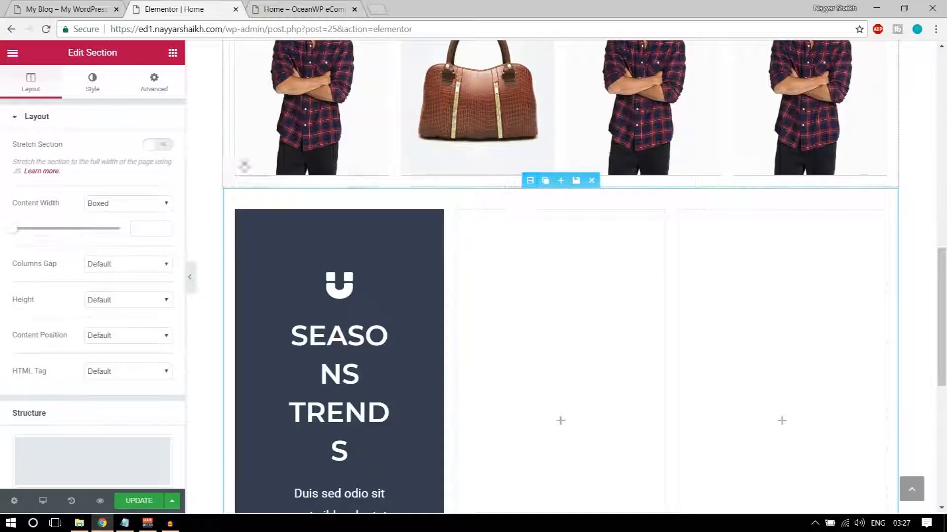
pyautogui.click(165, 146)
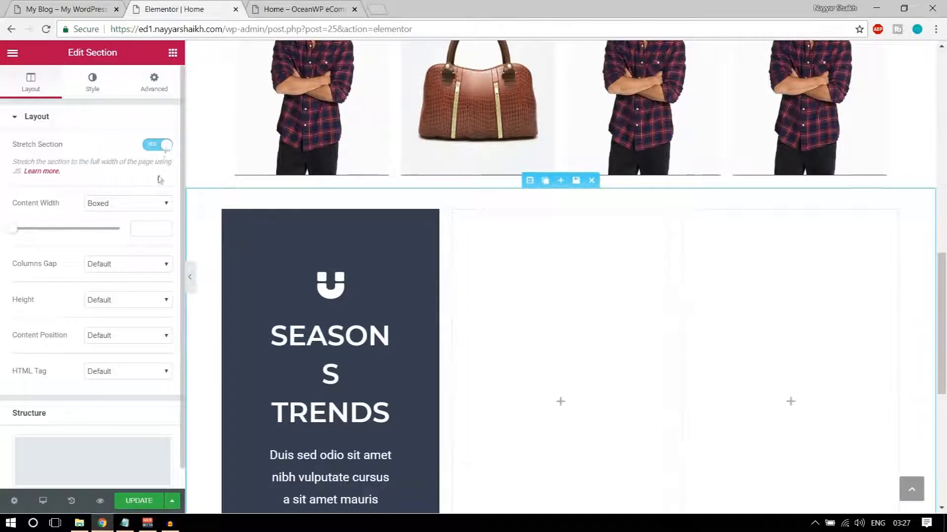
pyautogui.click(139, 205)
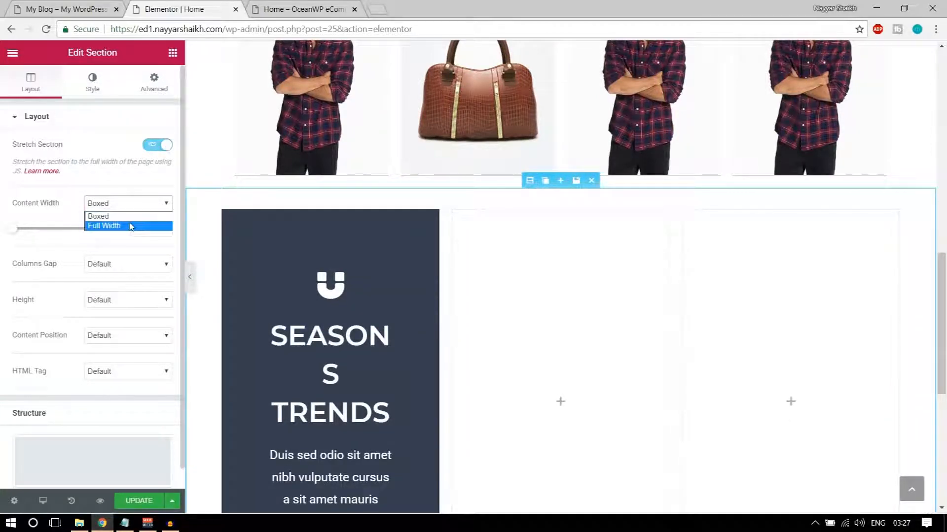
pyautogui.click(131, 226)
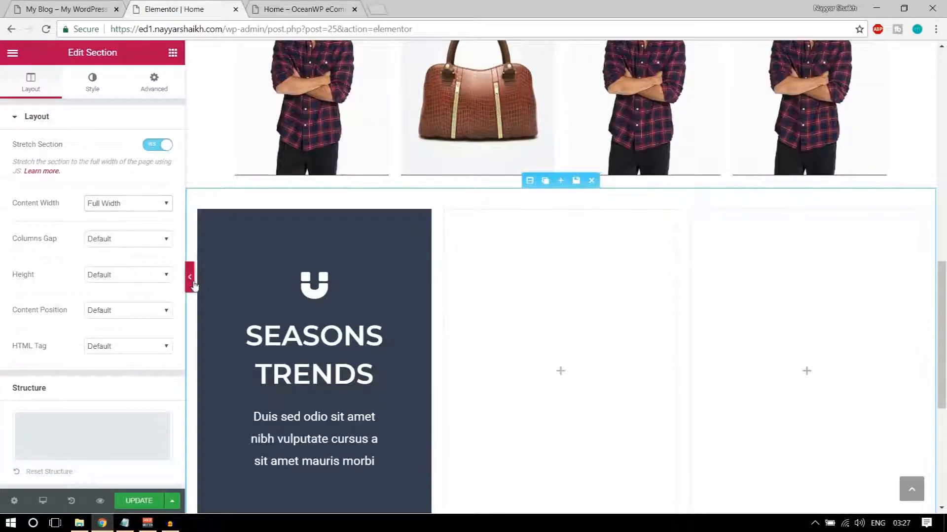
pyautogui.click(191, 277)
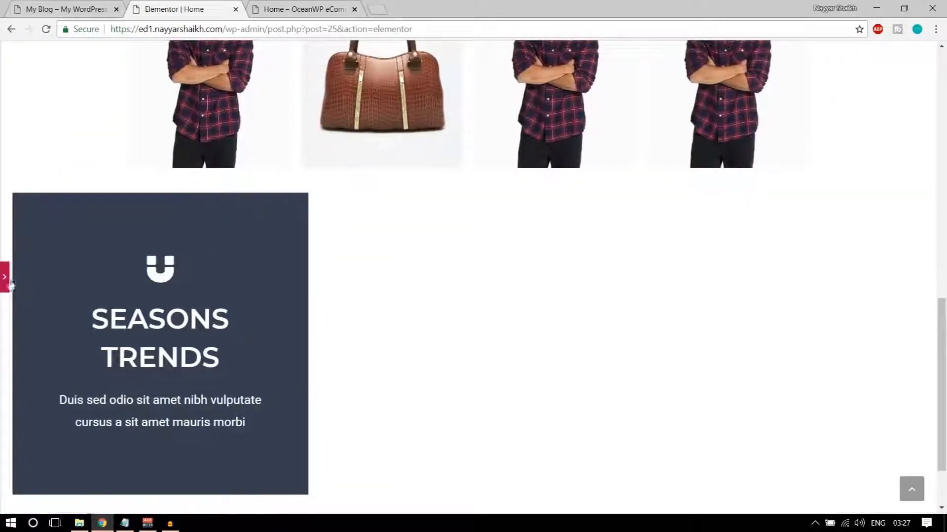
pyautogui.click(7, 280)
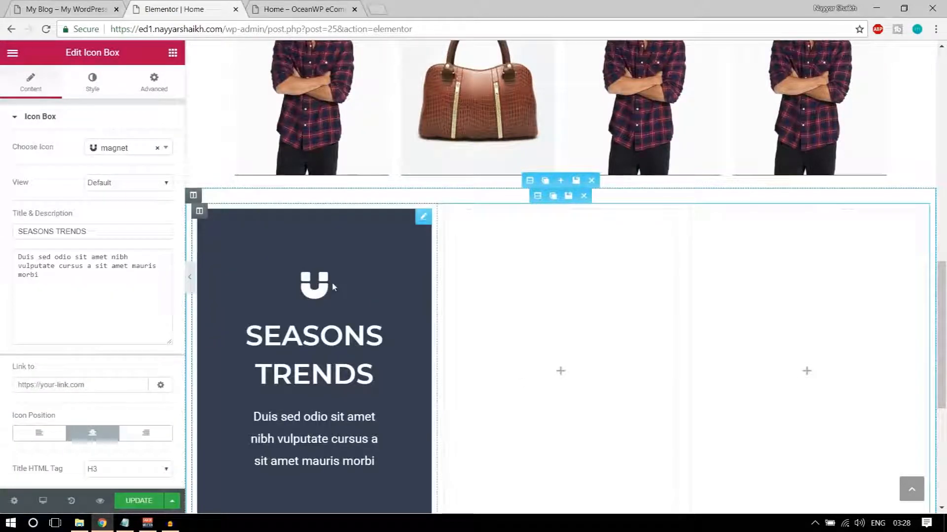
# Preview the stretched band and compare it with the reference live site
pyautogui.click(189, 276)
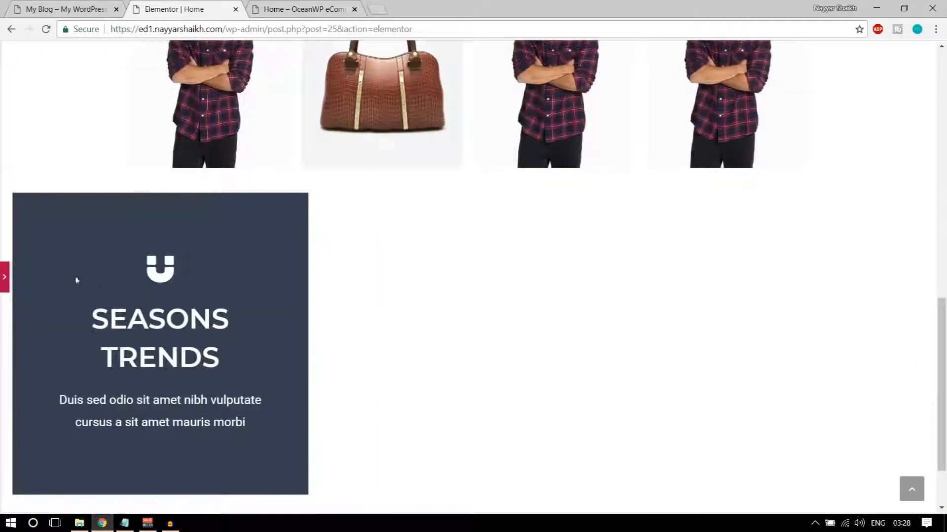
pyautogui.scroll(-2, 176, 374)
pyautogui.scroll(4, 196, 384)
pyautogui.scroll(-4, 177, 363)
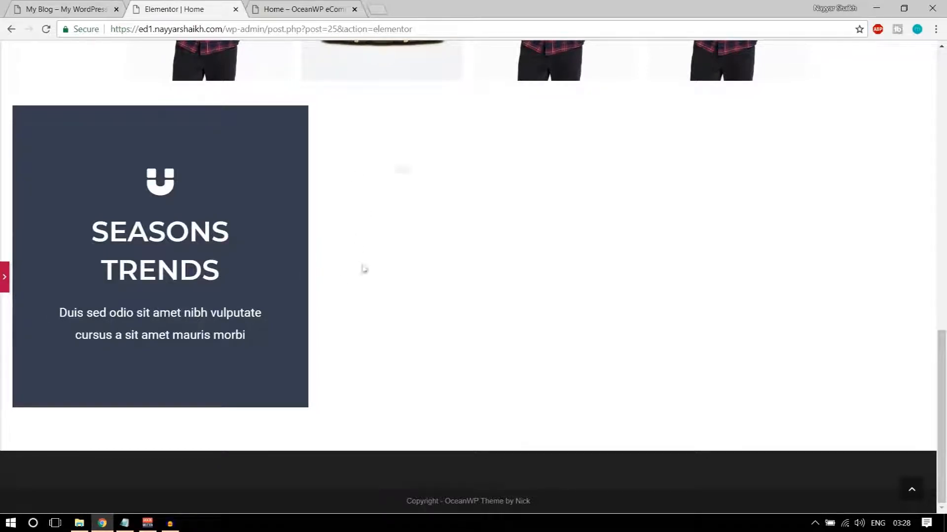
pyautogui.click(75, 5)
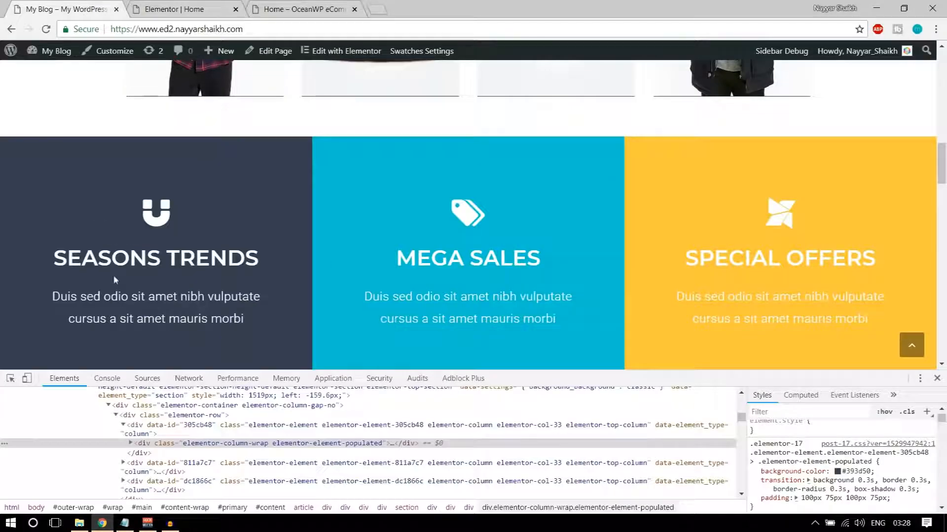
pyautogui.click(220, 5)
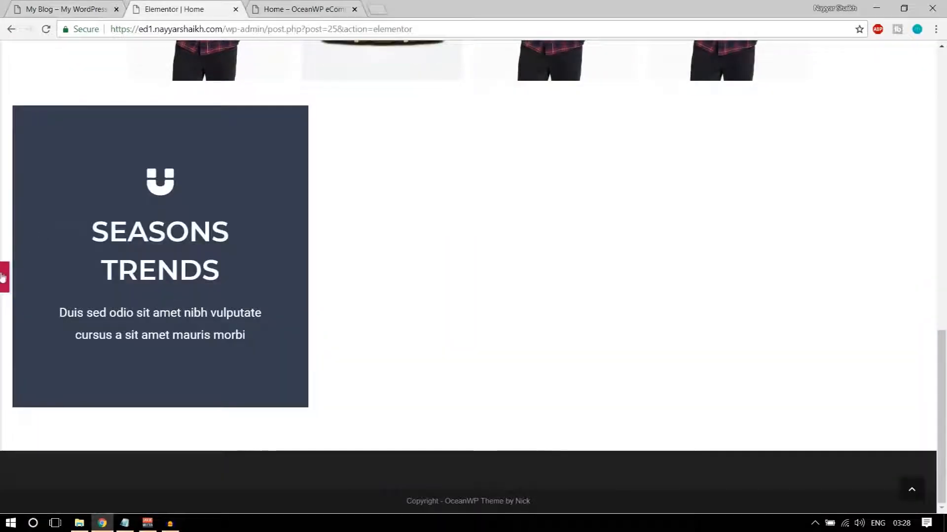
pyautogui.click(3, 275)
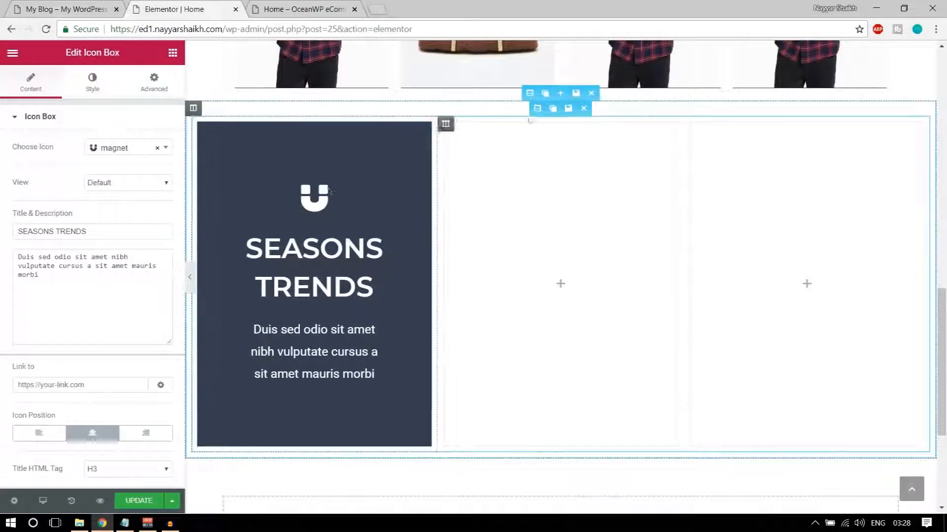
# Set Columns Gap to No Gap on both the inner and outer sections
pyautogui.click(537, 109)
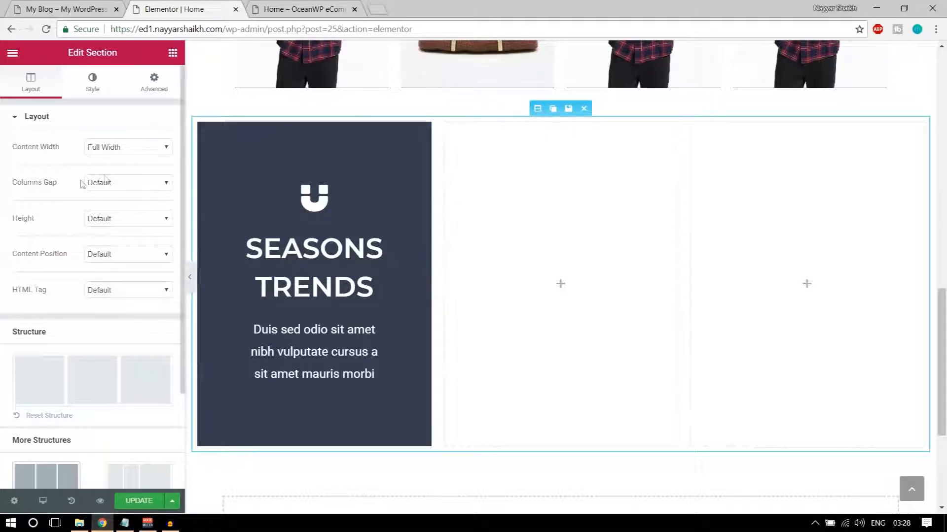
pyautogui.click(110, 184)
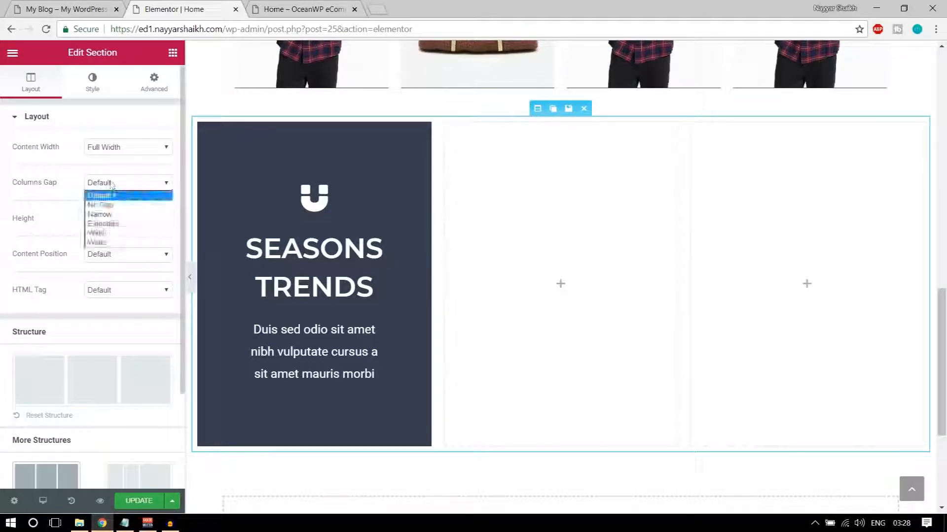
pyautogui.click(130, 204)
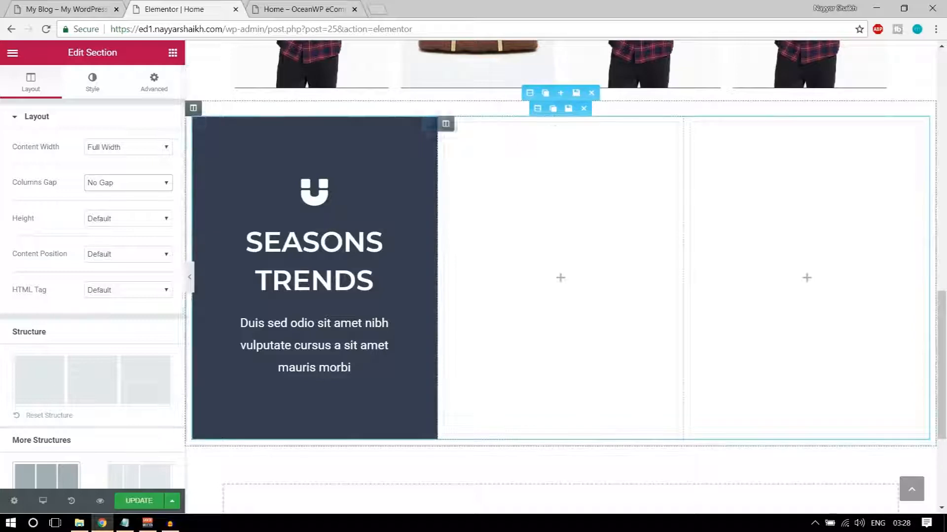
pyautogui.click(532, 94)
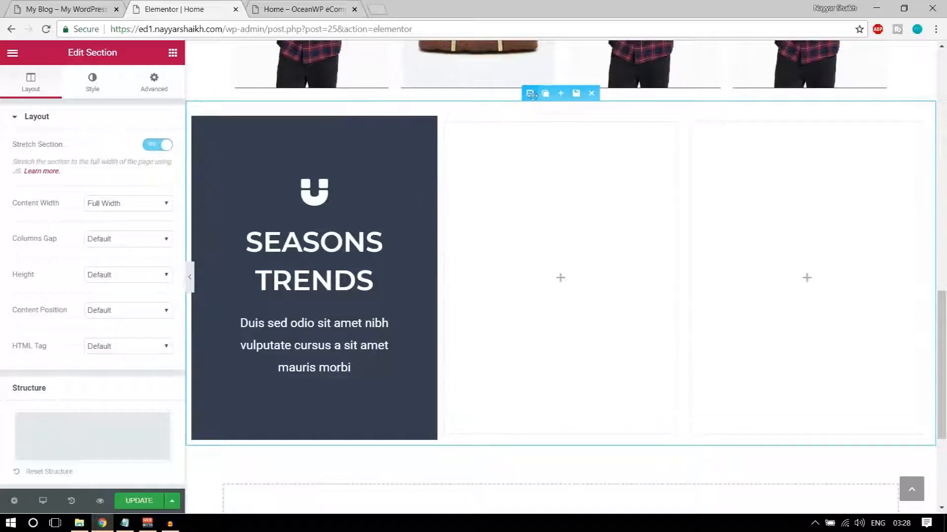
pyautogui.click(122, 240)
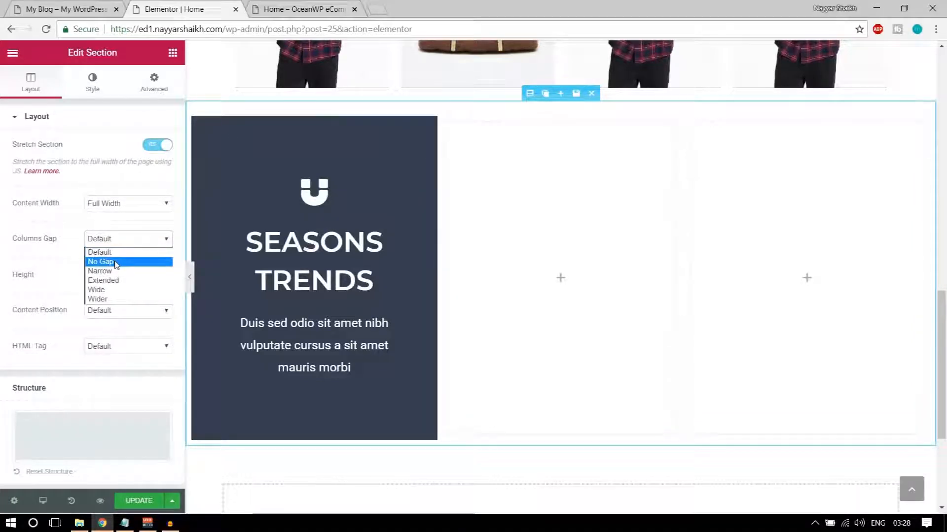
pyautogui.click(116, 261)
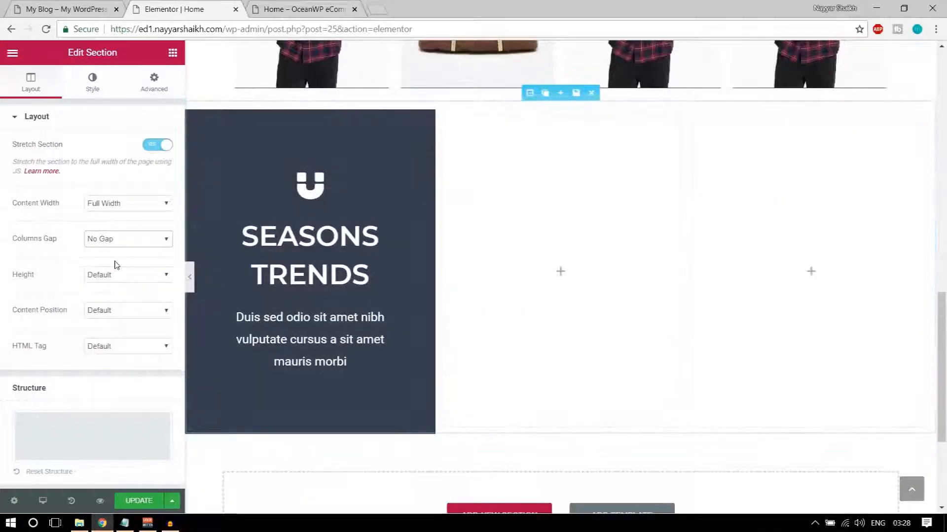
pyautogui.click(191, 279)
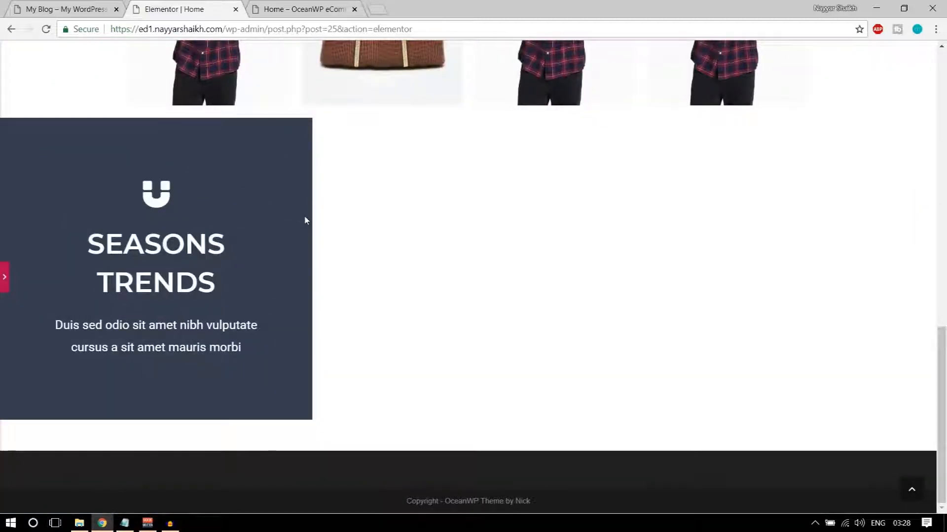
pyautogui.click(5, 280)
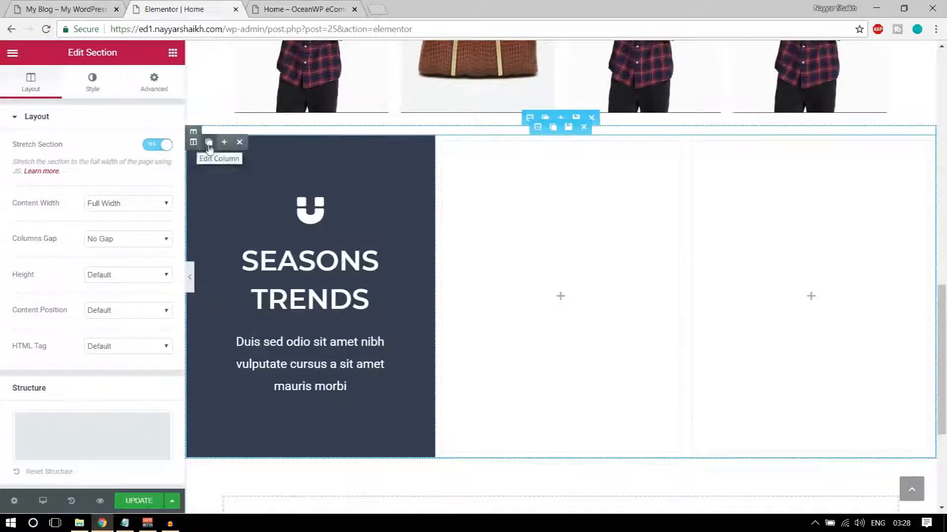
# Duplicate the SEASONS TRENDS column twice and delete the leftover empty columns
pyautogui.click(208, 143)
pyautogui.click(208, 142)
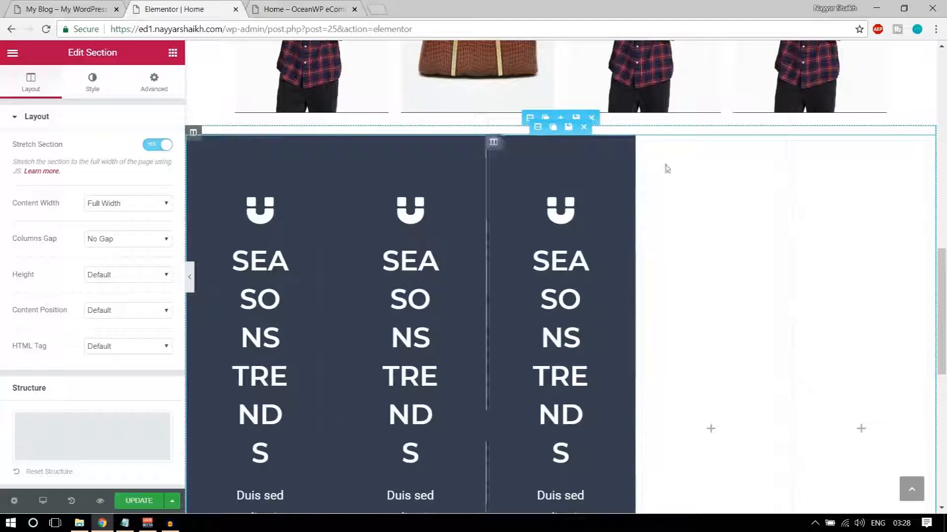
pyautogui.click(690, 142)
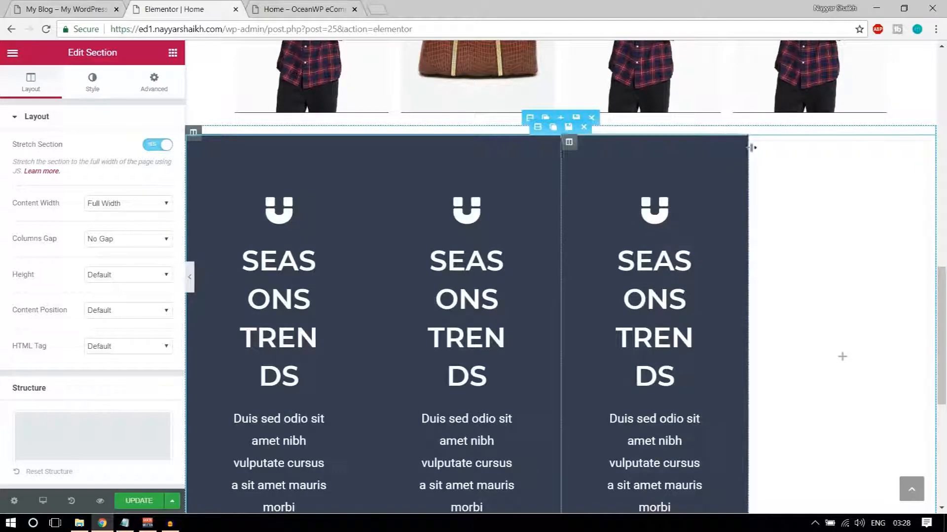
pyautogui.click(802, 142)
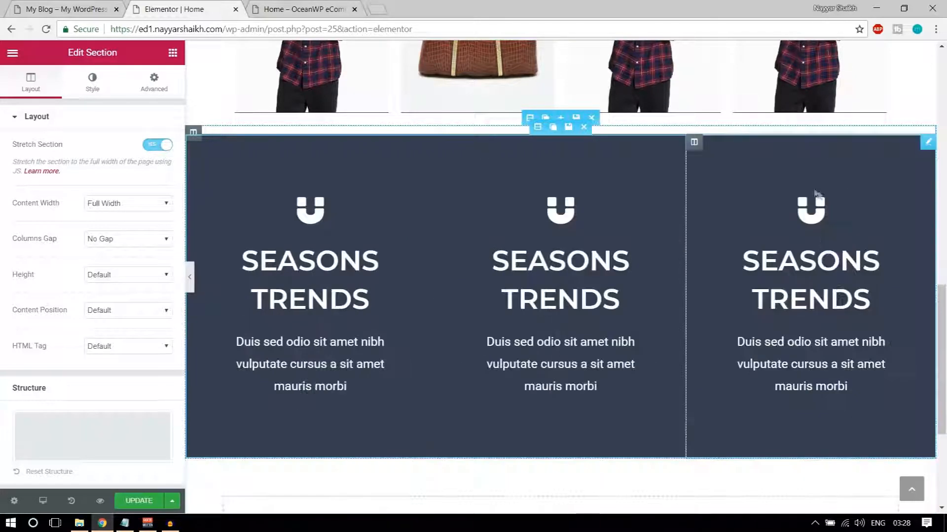
# Give the middle icon box a tags icon
pyautogui.click(550, 218)
pyautogui.click(120, 154)
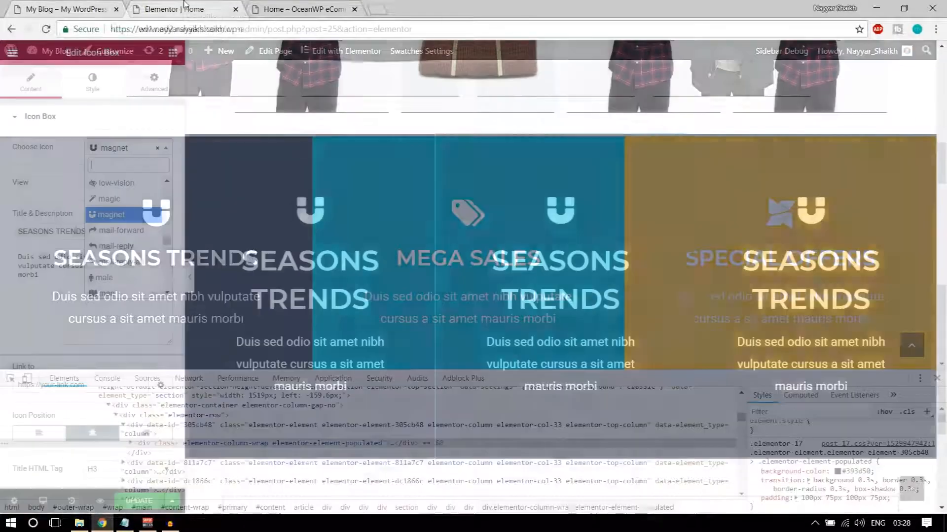
pyautogui.write('tag')
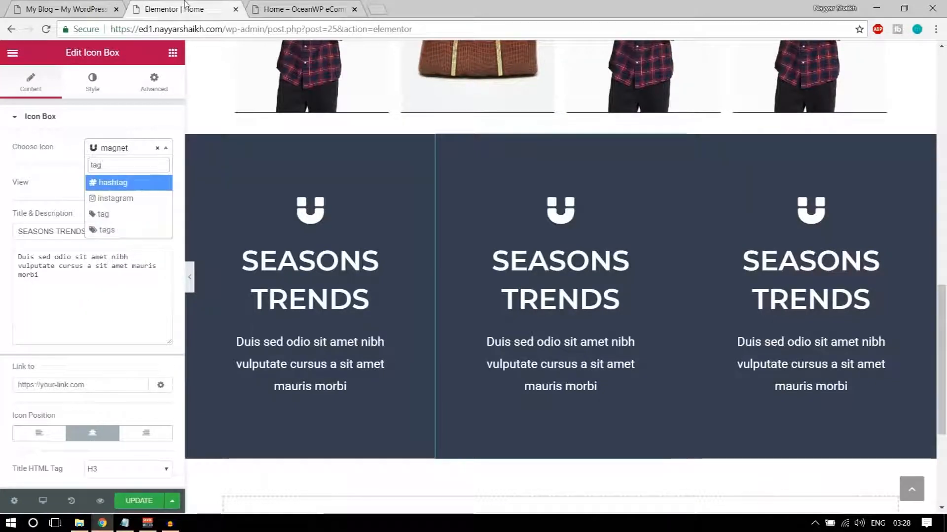
pyautogui.click(117, 230)
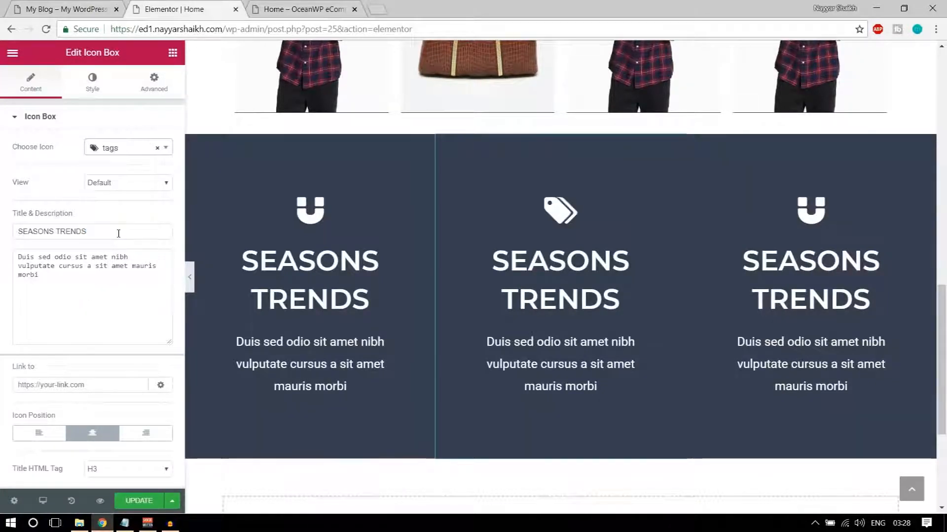
# Copy MEGA SALES from the live site and paste it as the middle box's title
pyautogui.click(84, 5)
pyautogui.moveTo(394, 258); pyautogui.dragTo(548, 263)
pyautogui.hotkey('ctrl', 'c')
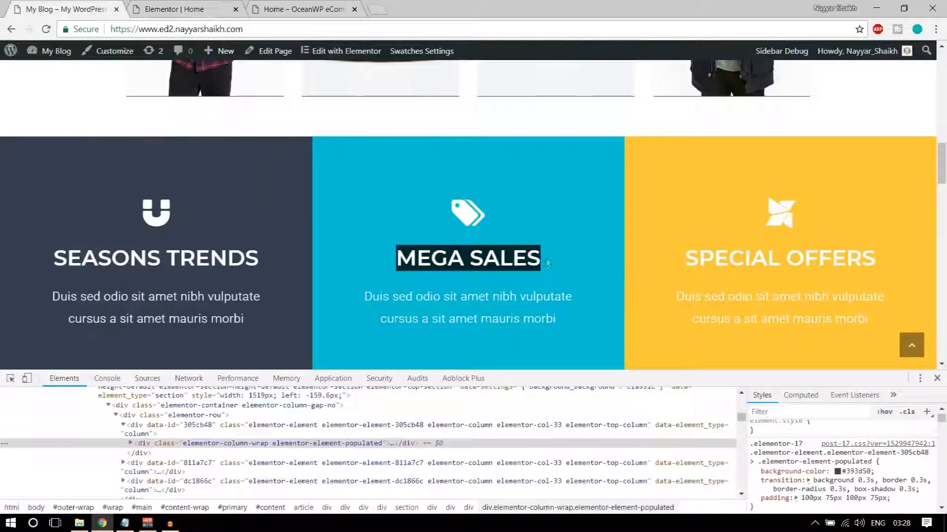
pyautogui.click(173, 9)
pyautogui.tripleClick(511, 277)
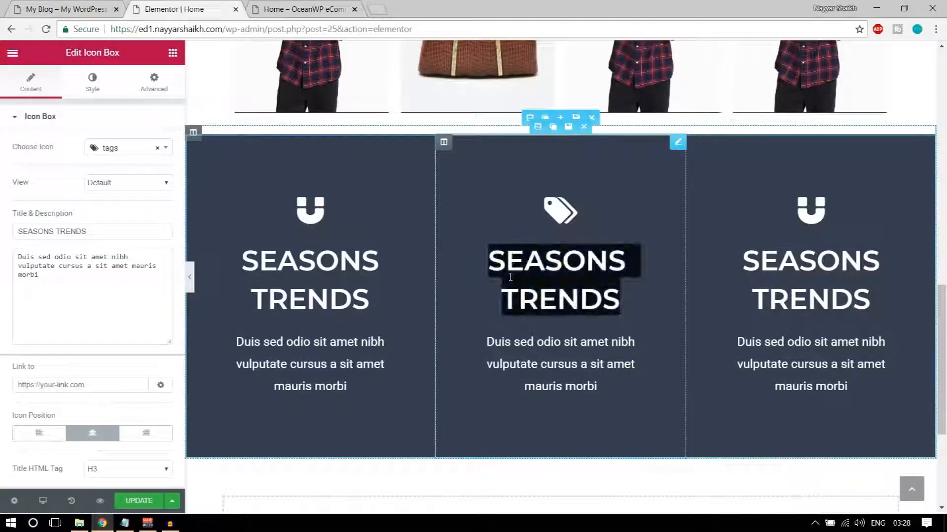
pyautogui.hotkey('ctrl', 'v')
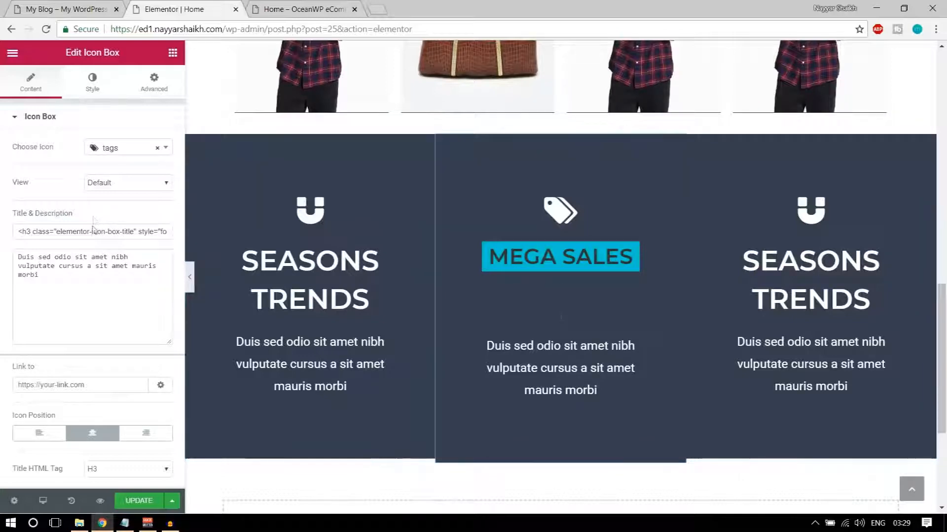
pyautogui.hotkey('ctrl', 'a')
pyautogui.hotkey('ctrl', 'v')
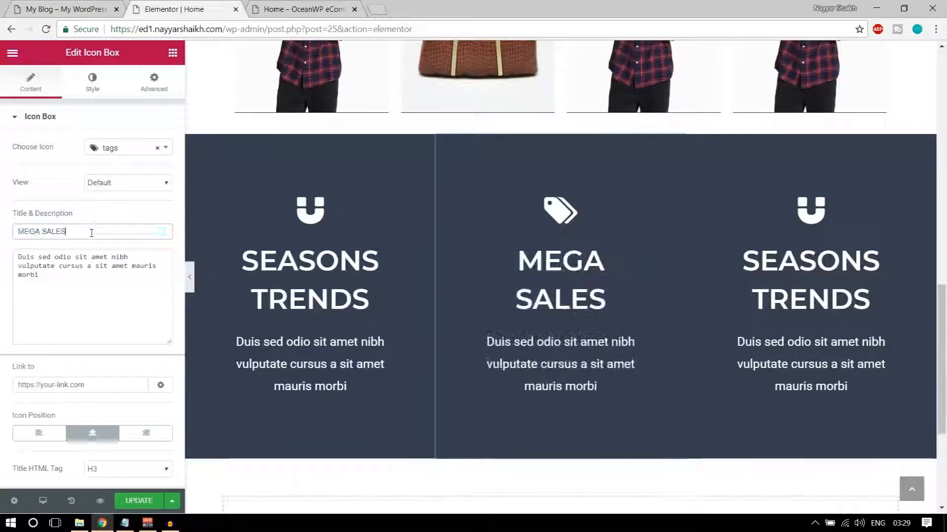
# Inspect the live MEGA SALES column in DevTools and copy its #00c3d4 background colour
pyautogui.click(71, 9)
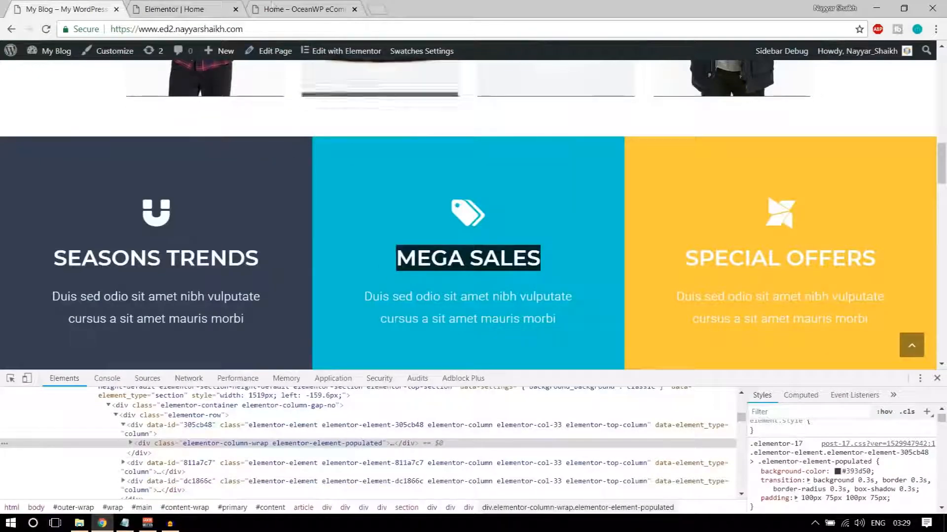
pyautogui.click(183, 5)
pyautogui.click(70, 9)
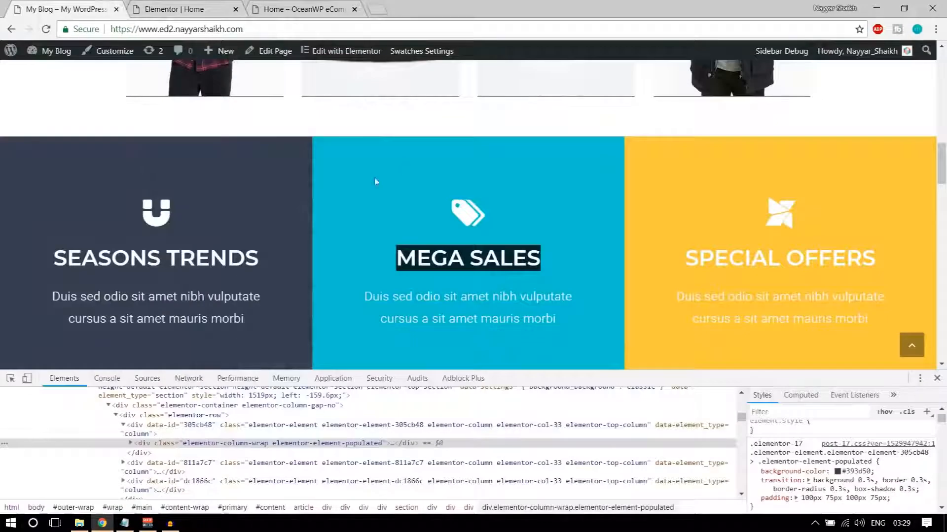
pyautogui.rightClick(346, 168)
pyautogui.click(374, 308)
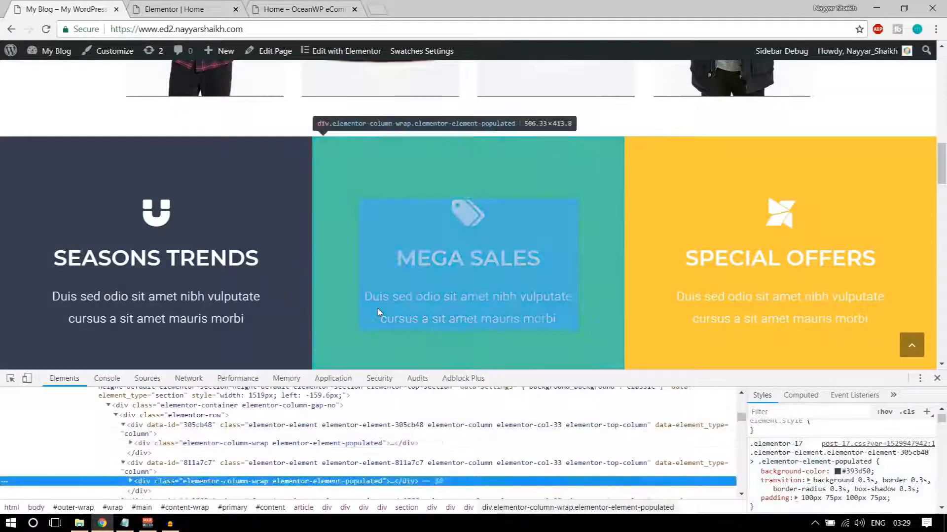
pyautogui.click(852, 472)
pyautogui.hotkey('ctrl', 'c')
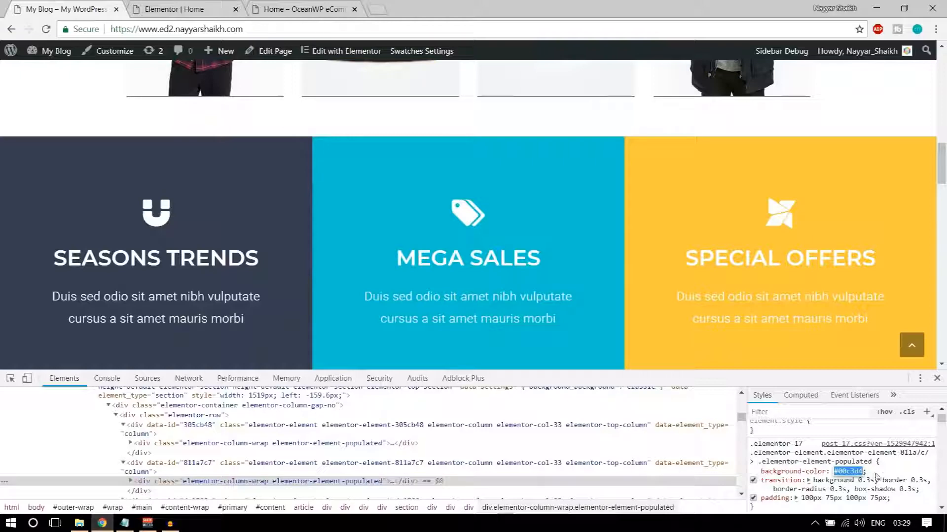
pyautogui.click(194, 6)
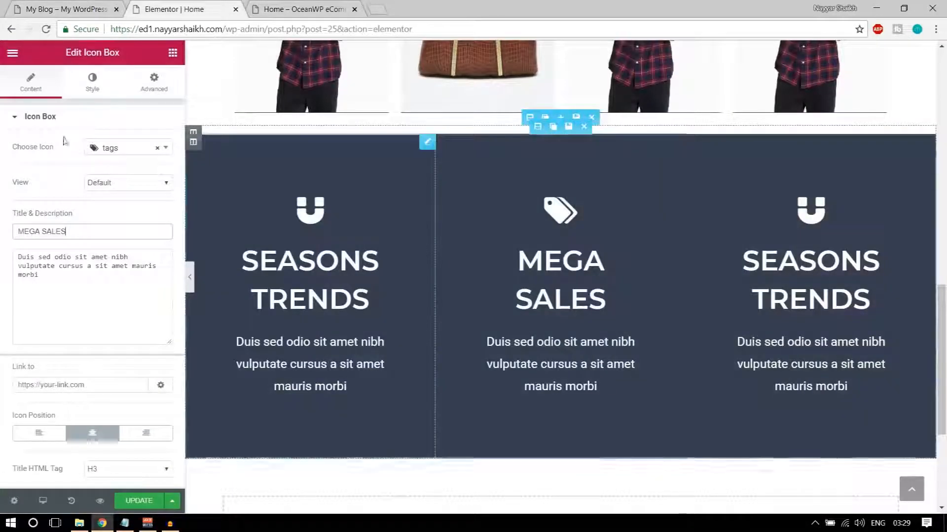
# Replace the middle box's #393d50 background with #00c3d4 under Advanced > Background
pyautogui.click(92, 81)
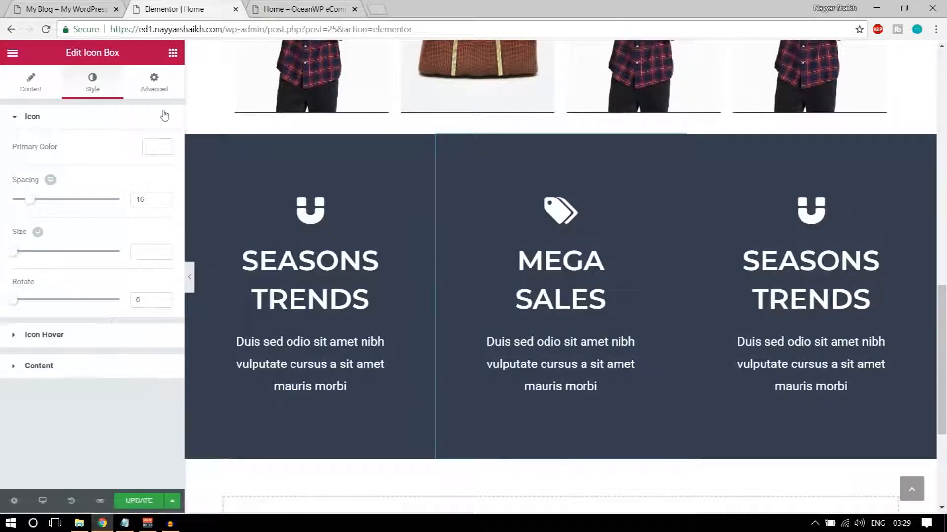
pyautogui.click(163, 85)
pyautogui.scroll(-1, 80, 395)
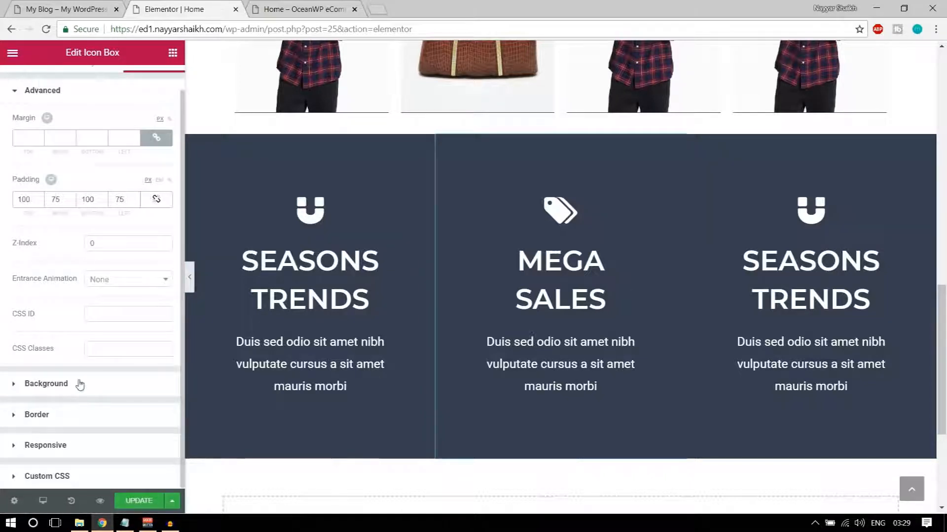
pyautogui.click(79, 384)
pyautogui.click(157, 252)
pyautogui.click(44, 253)
pyautogui.hotkey('ctrl', 'a')
pyautogui.hotkey('ctrl', 'v')
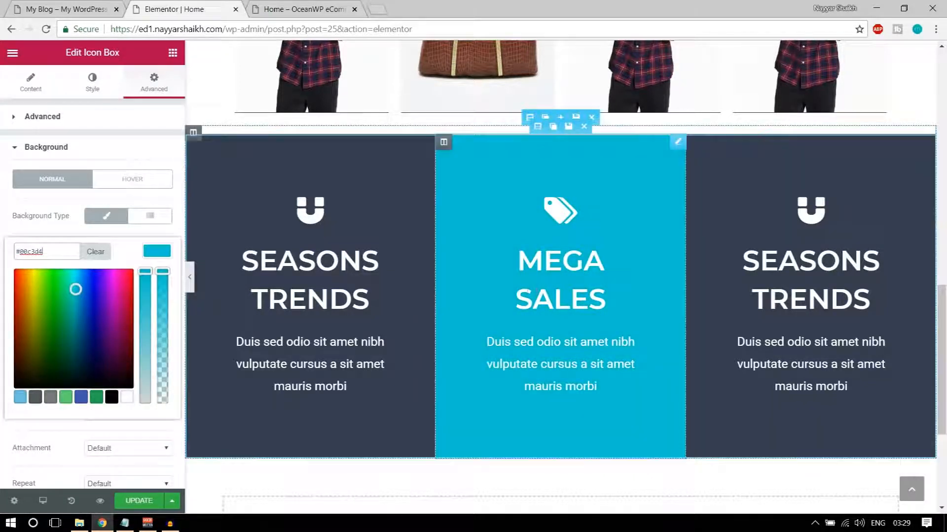
pyautogui.click(33, 86)
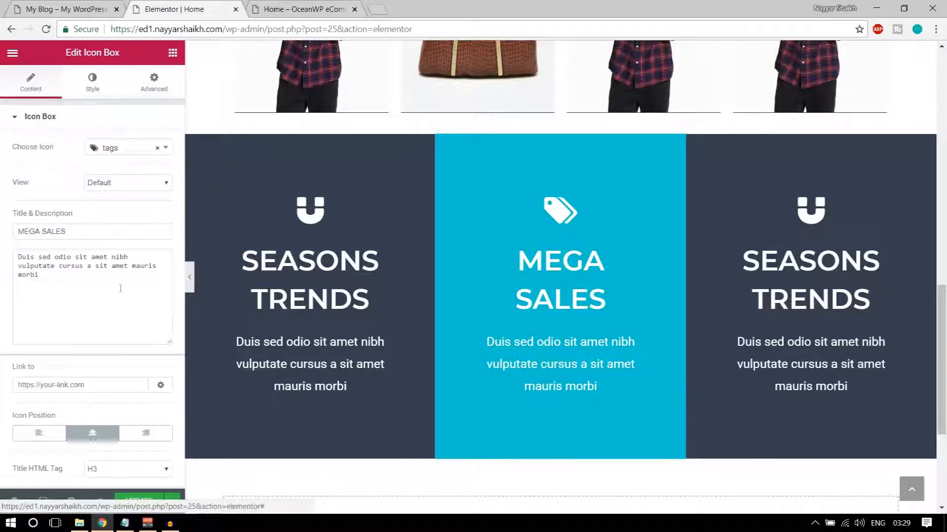
pyautogui.click(190, 281)
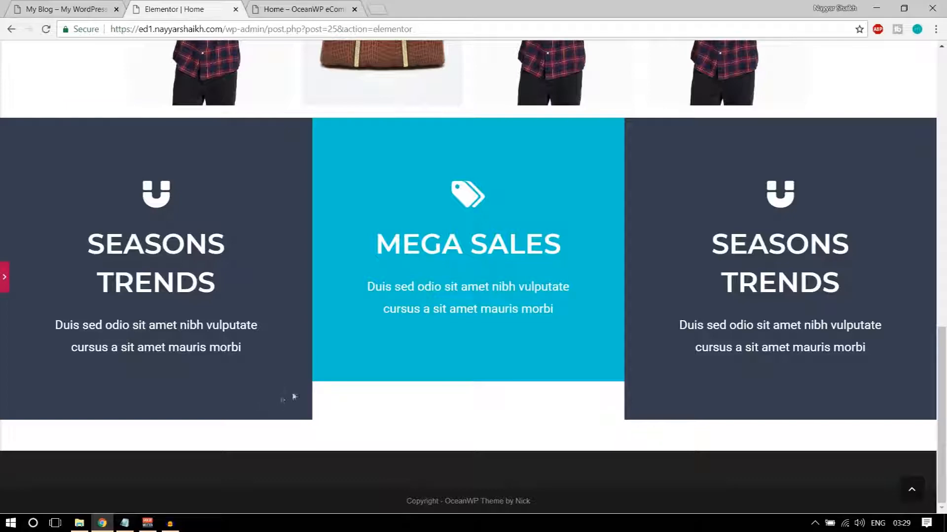
pyautogui.click(6, 282)
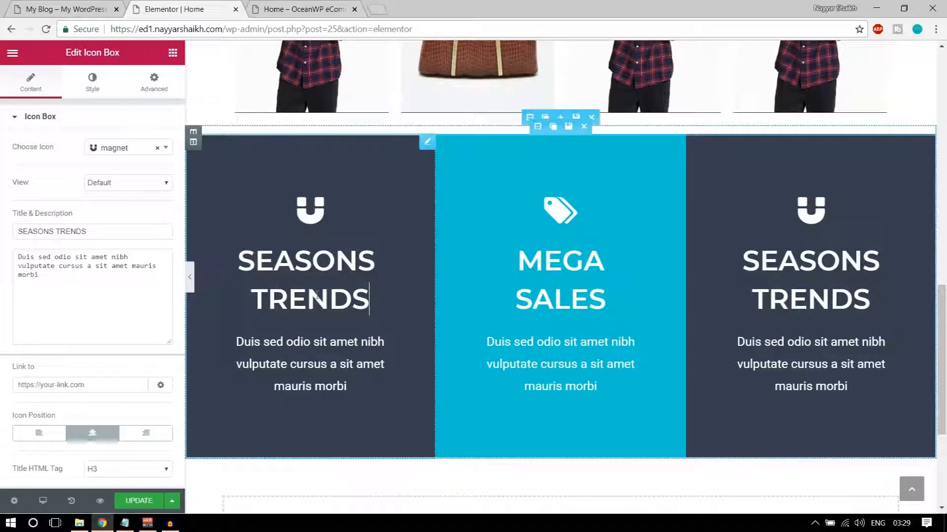
# Correct the title ending to TRENDS and try a 40 title font size
pyautogui.press('BackSpace')
pyautogui.press('BackSpace')
pyautogui.press('BackSpace')
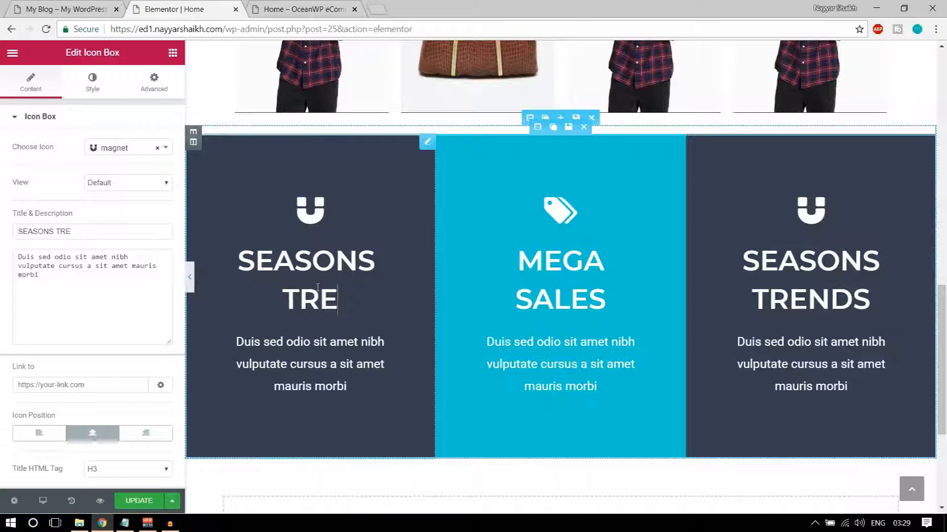
pyautogui.write('NDS')
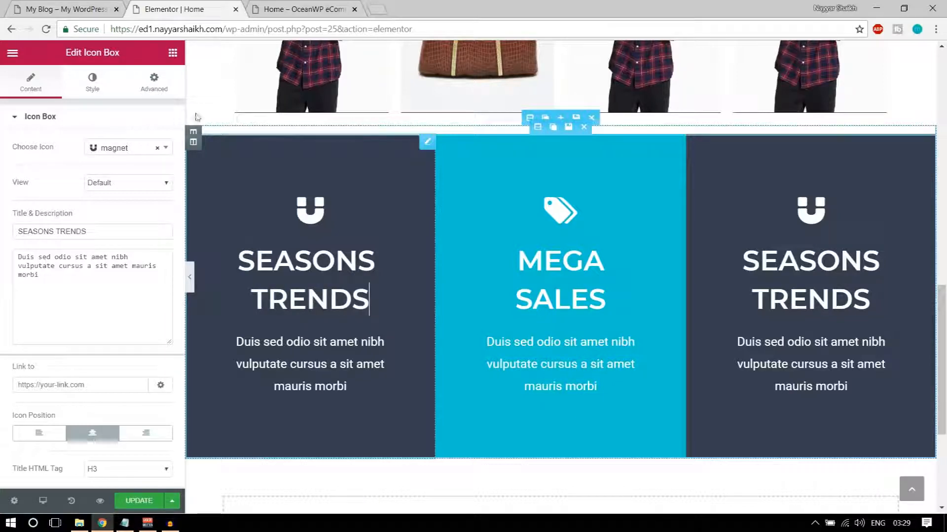
pyautogui.click(92, 83)
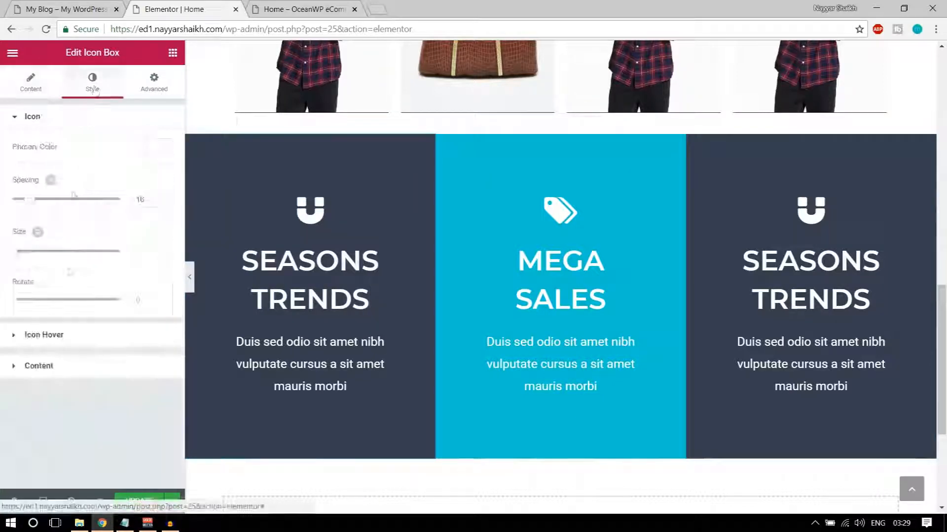
pyautogui.click(56, 334)
pyautogui.click(72, 268)
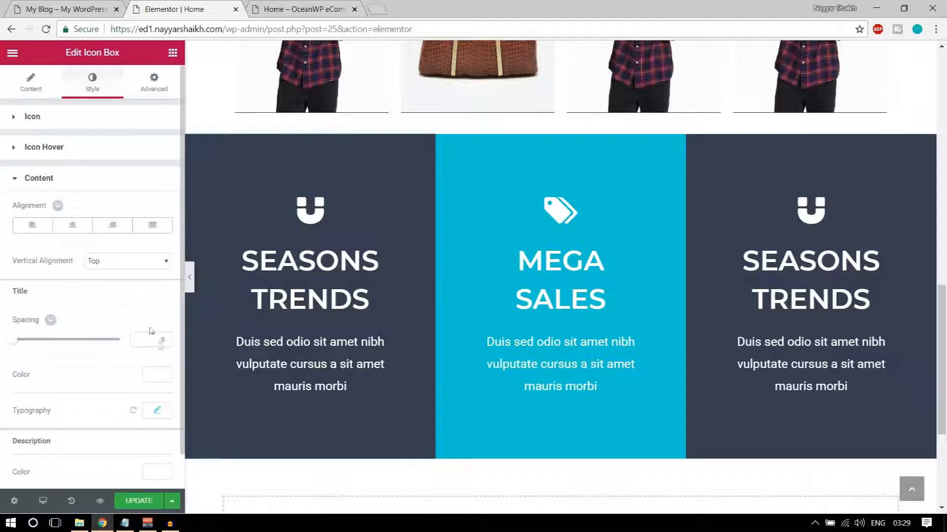
pyautogui.scroll(-1, 153, 336)
pyautogui.click(157, 376)
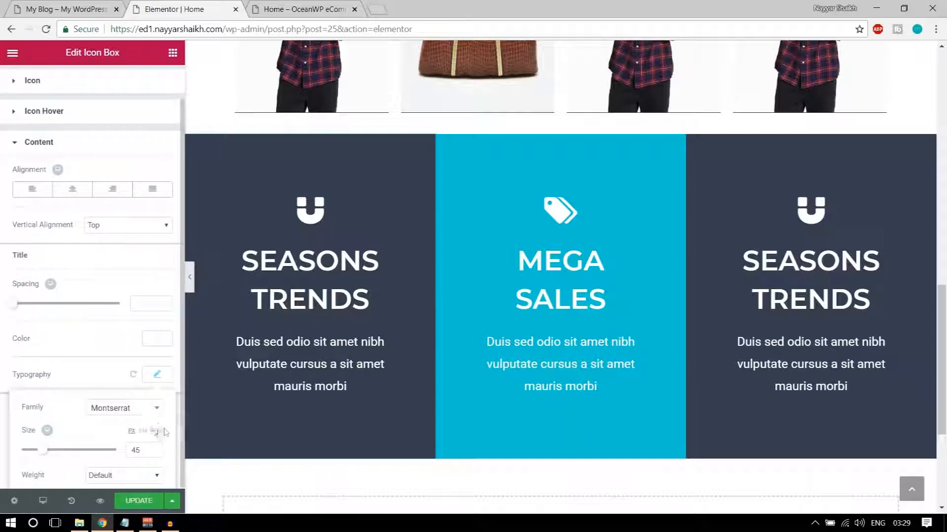
pyautogui.scroll(-4, 165, 432)
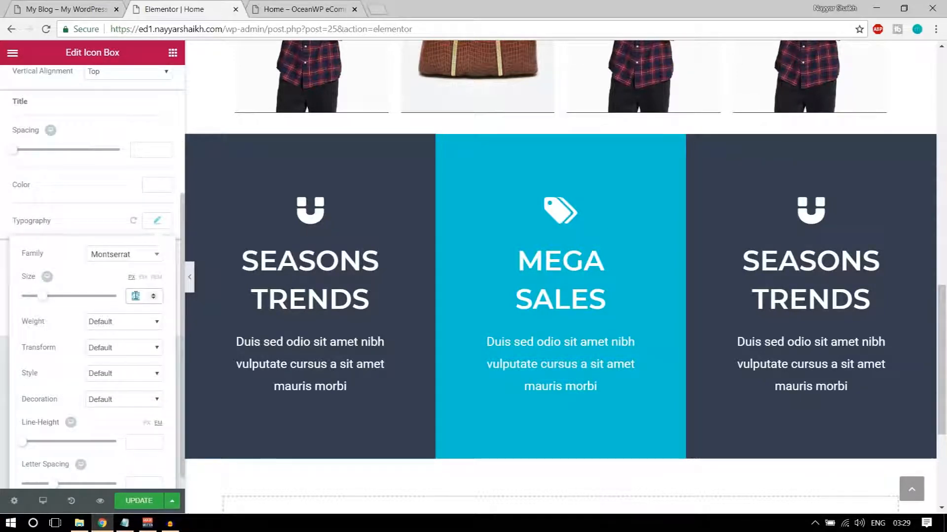
pyautogui.write('40')
pyautogui.click(190, 281)
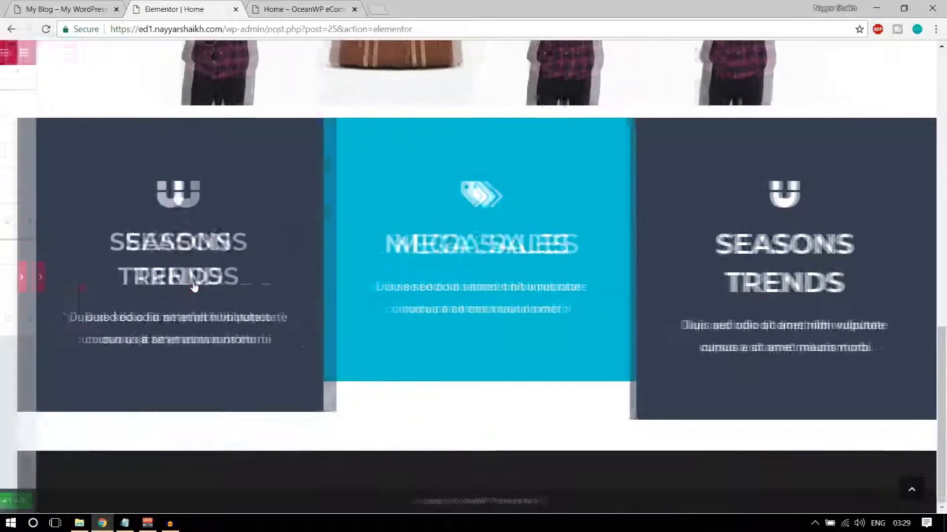
pyautogui.click(2, 277)
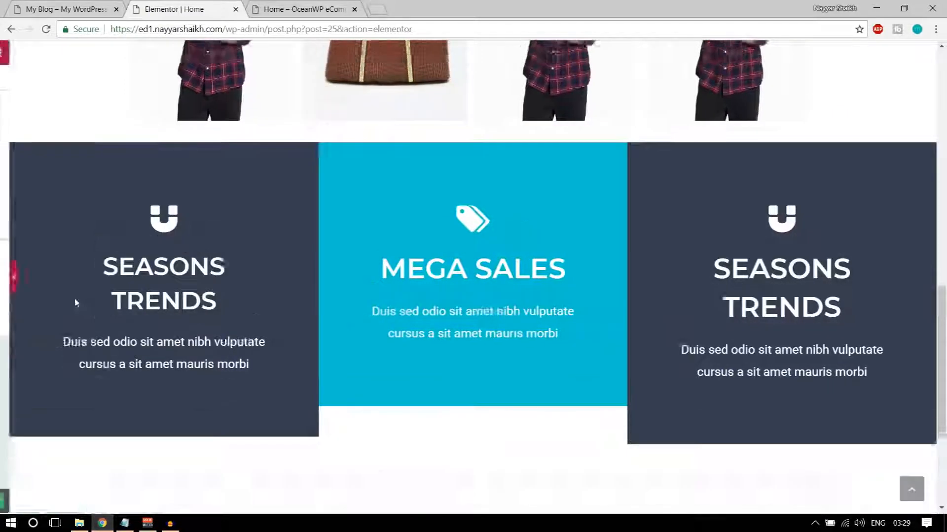
# Try a 35 title font size and preview the layout
pyautogui.click(154, 319)
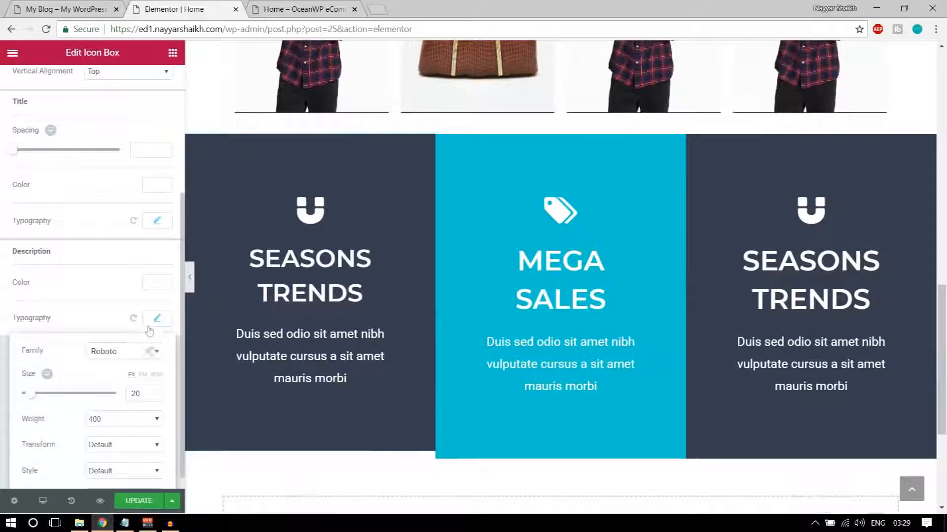
pyautogui.scroll(-2, 137, 423)
pyautogui.click(156, 129)
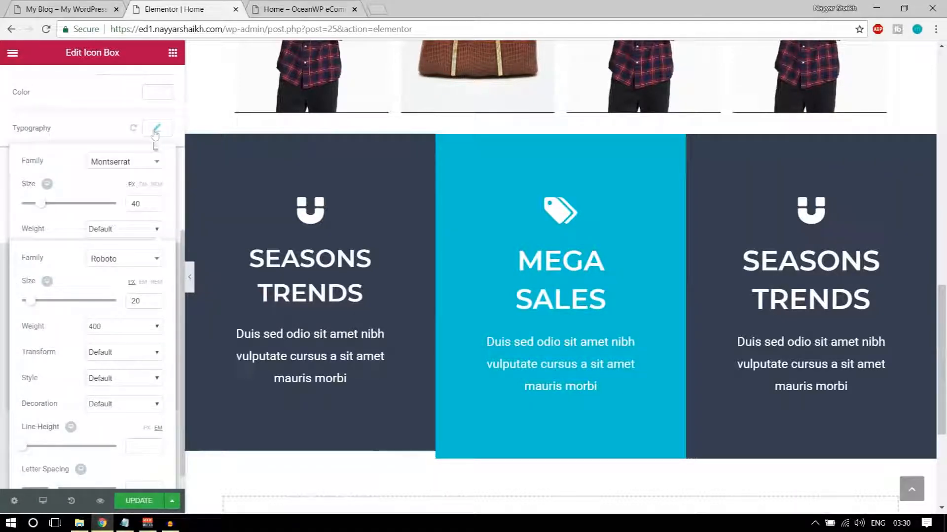
pyautogui.doubleClick(143, 208)
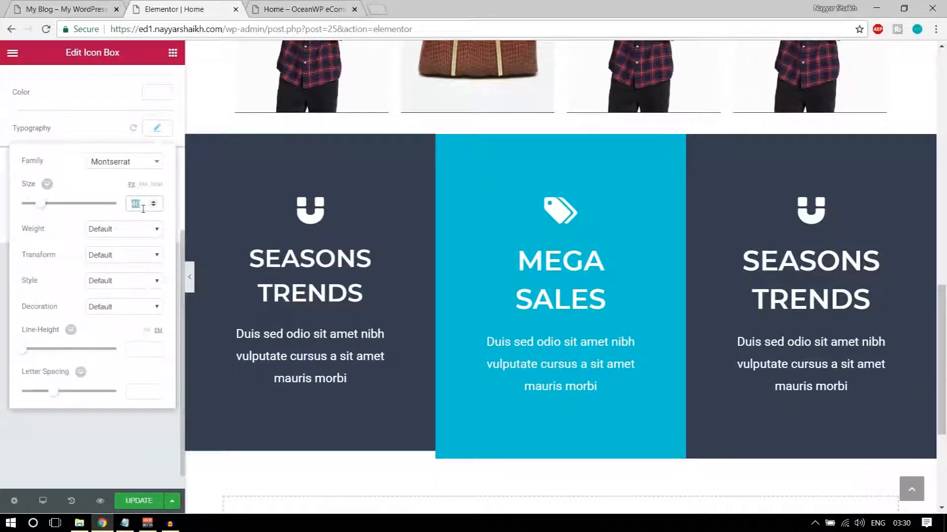
pyautogui.write('35')
pyautogui.scroll(2, 143, 208)
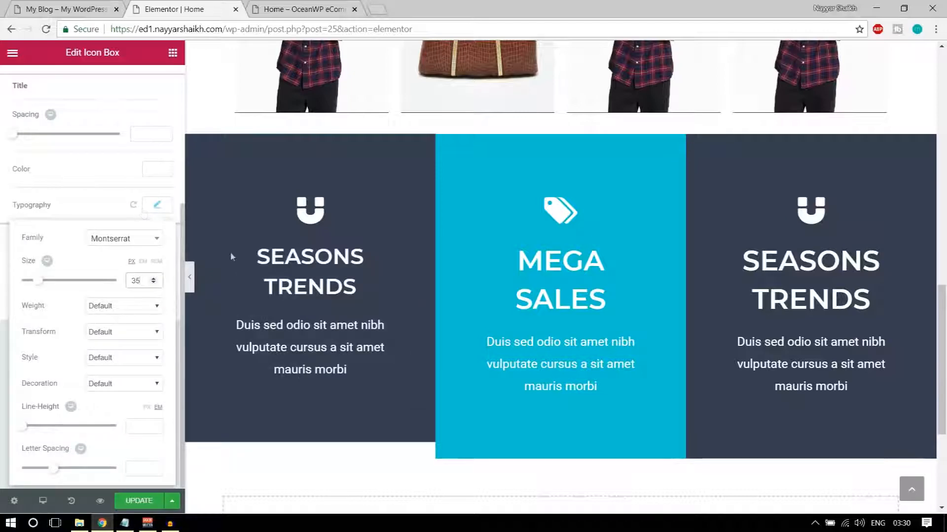
pyautogui.click(185, 279)
pyautogui.click(189, 279)
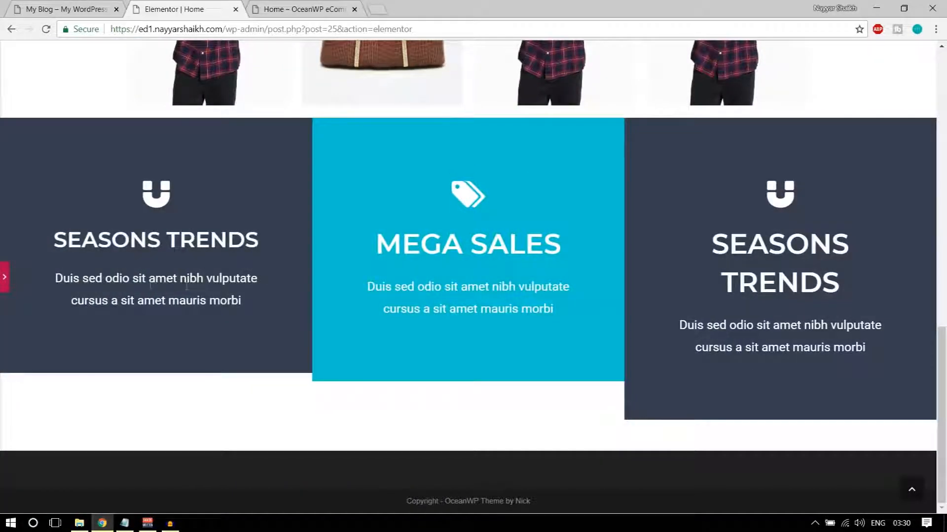
pyautogui.click(4, 277)
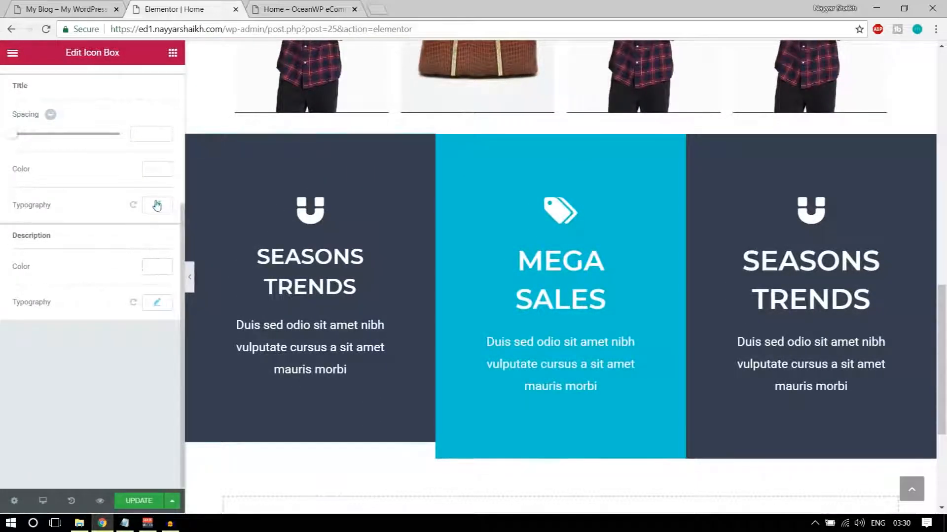
# Set the title size back to 45, update the page, and check the live preview
pyautogui.click(156, 205)
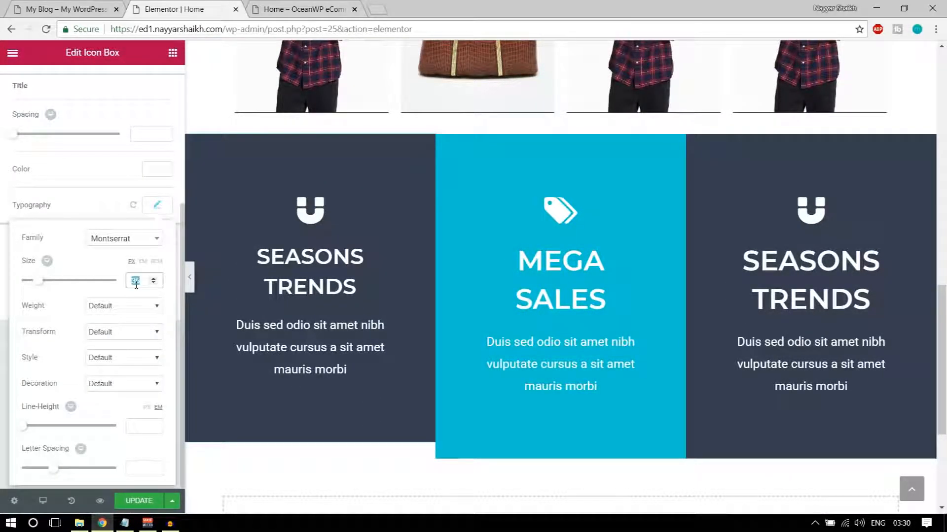
pyautogui.write('45')
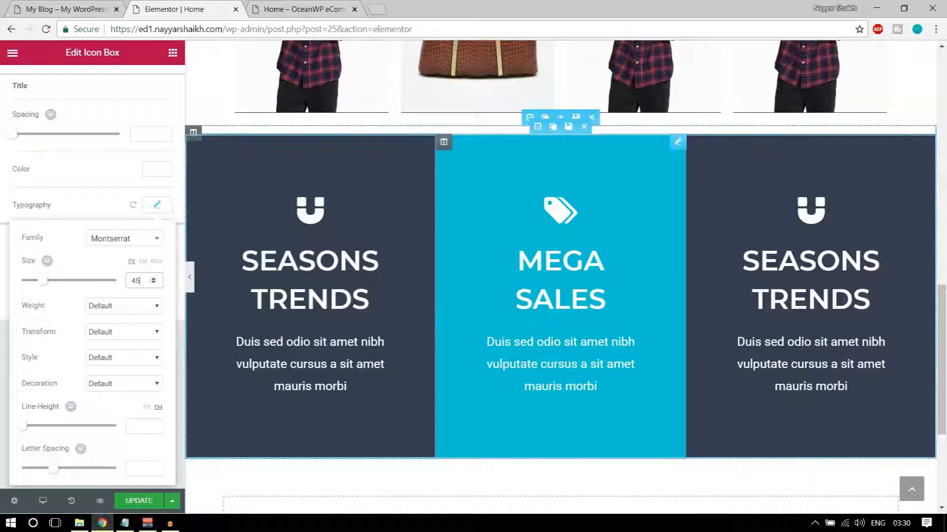
pyautogui.click(146, 504)
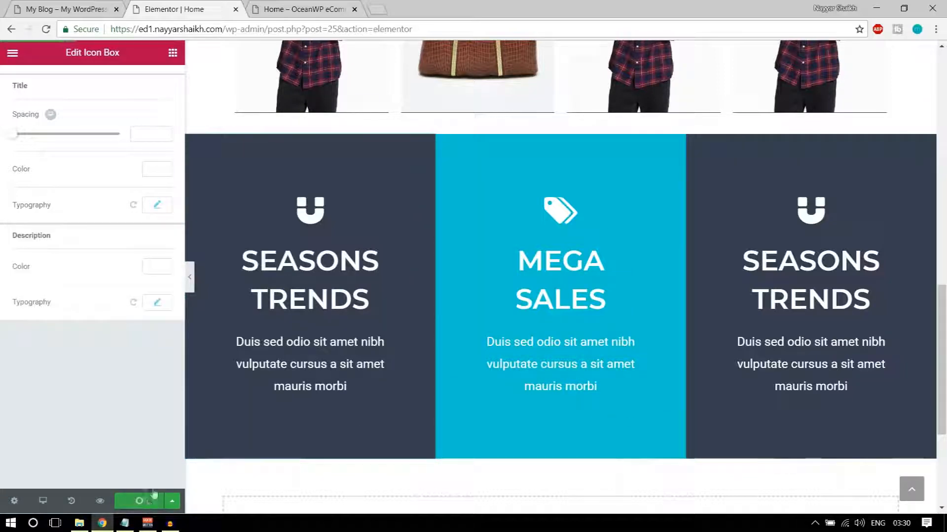
pyautogui.click(190, 277)
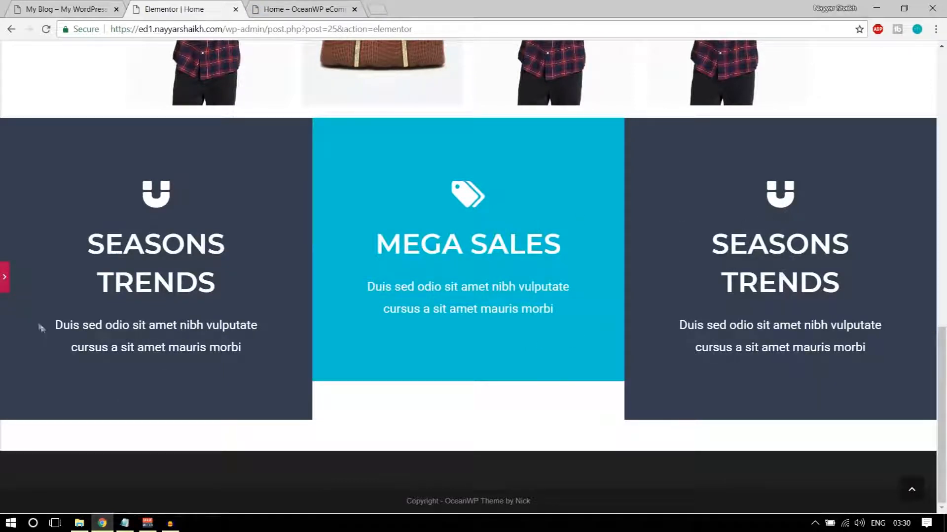
pyautogui.click(4, 277)
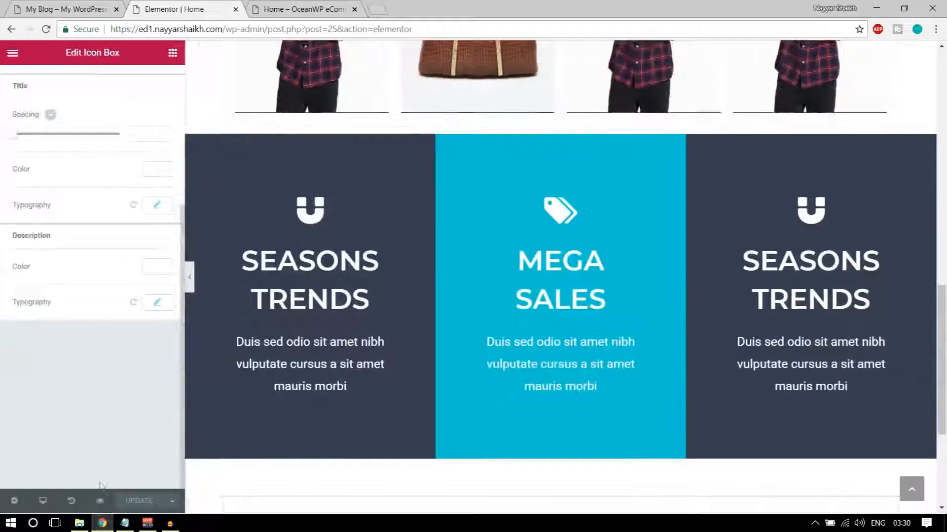
pyautogui.click(284, 8)
pyautogui.scroll(-15, 486, 302)
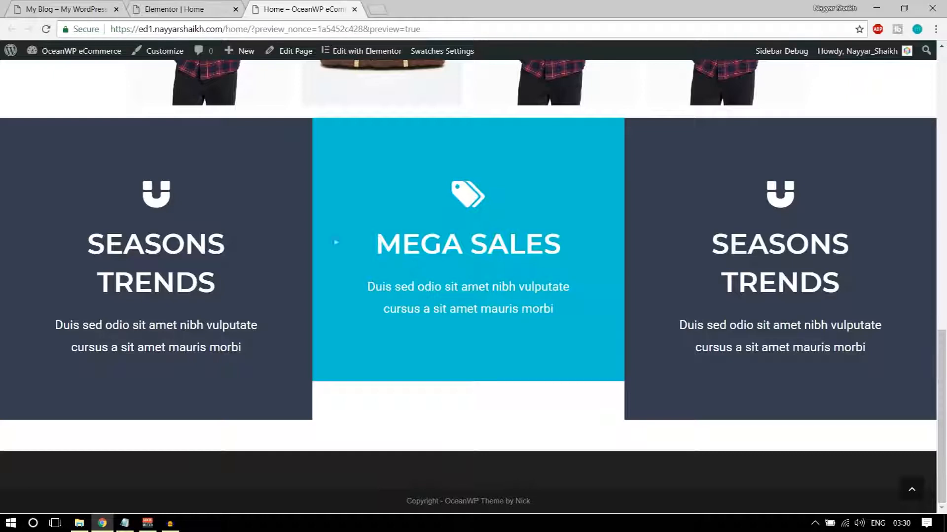
pyautogui.click(180, 6)
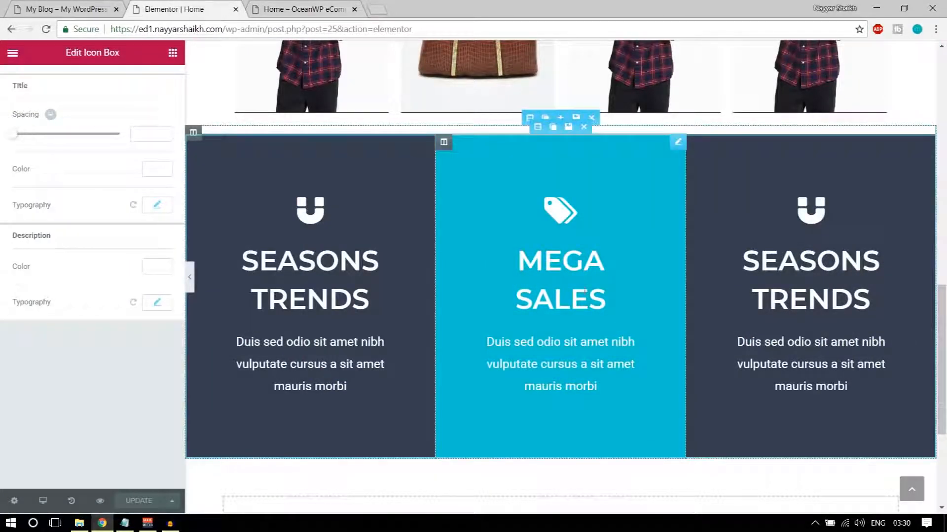
# Add 'SUPER' before the MEGA SALES heading and update the page
pyautogui.click(600, 300)
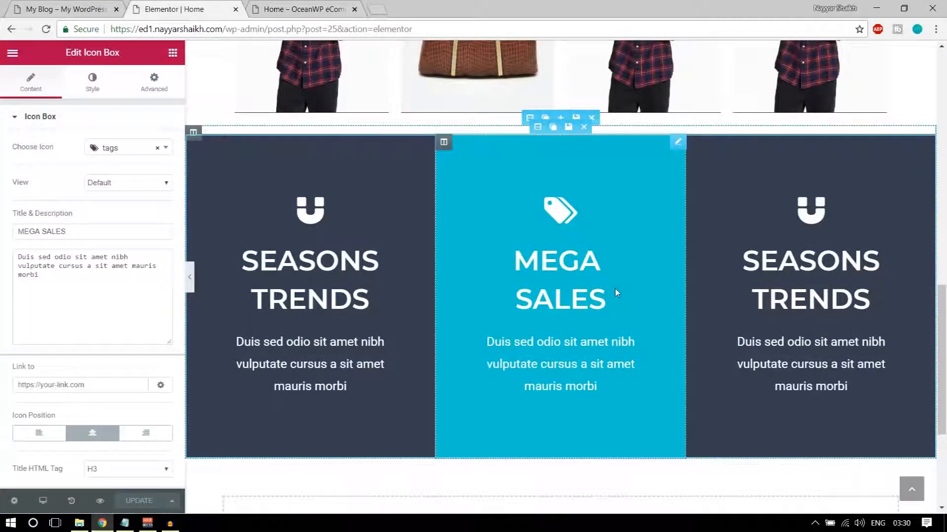
pyautogui.write('SUPER')
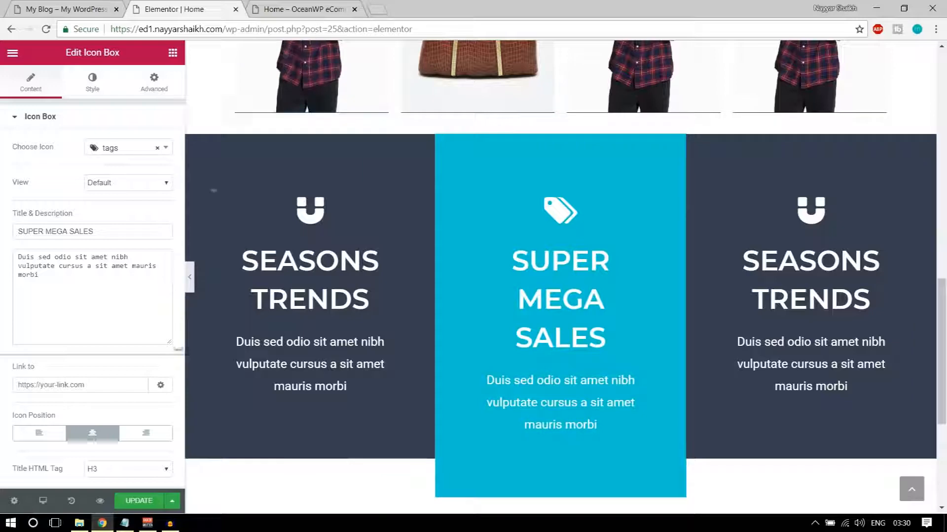
pyautogui.click(145, 503)
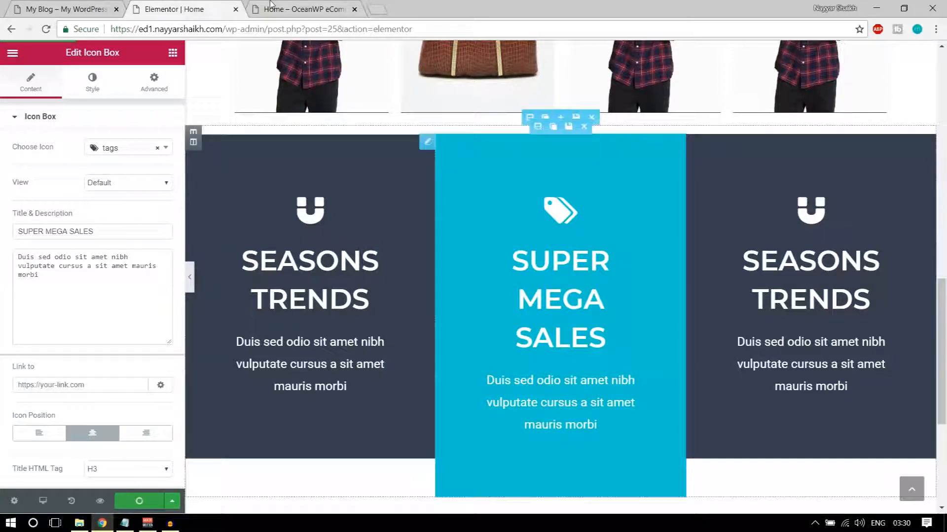
# Compare the SUPER MEGA SALES and SEASONS TRENDS headings in the live preview
pyautogui.click(300, 10)
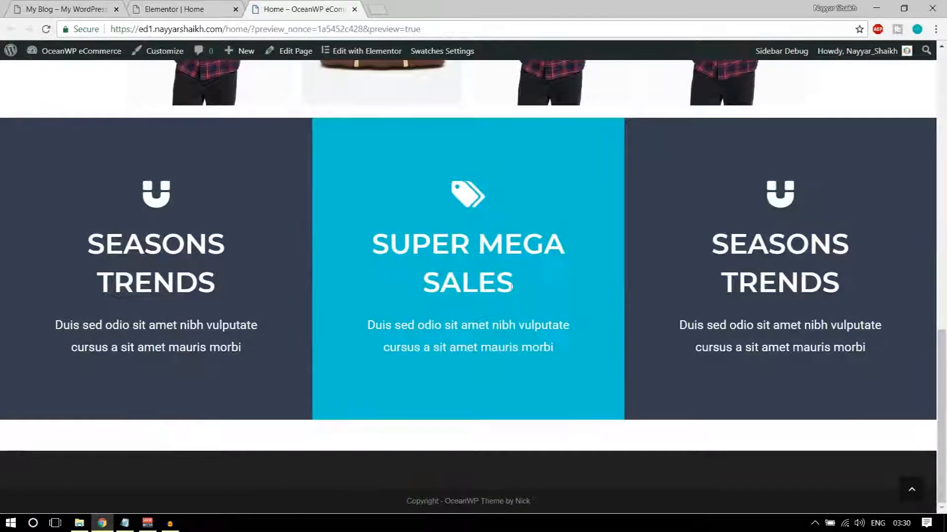
pyautogui.moveTo(371, 241); pyautogui.dragTo(549, 279)
pyautogui.click(549, 279)
pyautogui.moveTo(80, 248); pyautogui.dragTo(211, 243)
pyautogui.moveTo(375, 241); pyautogui.dragTo(531, 278)
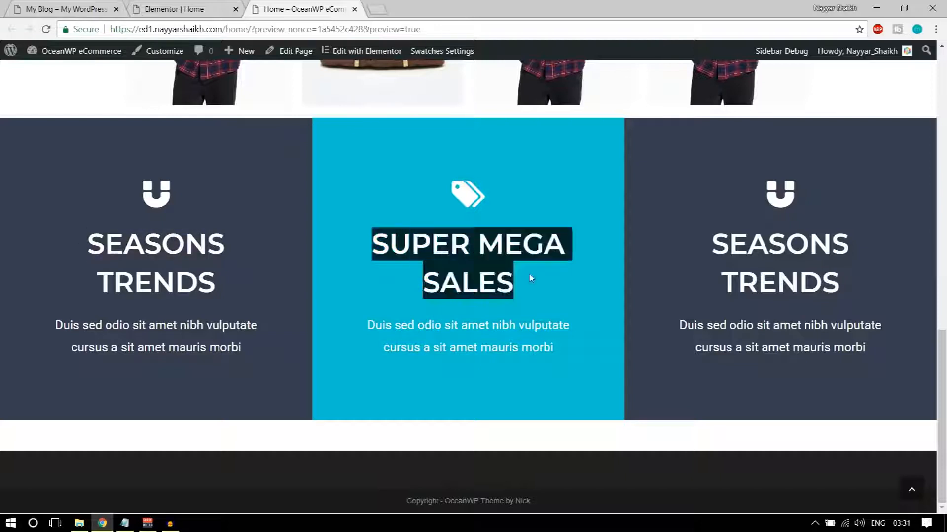
pyautogui.click(620, 277)
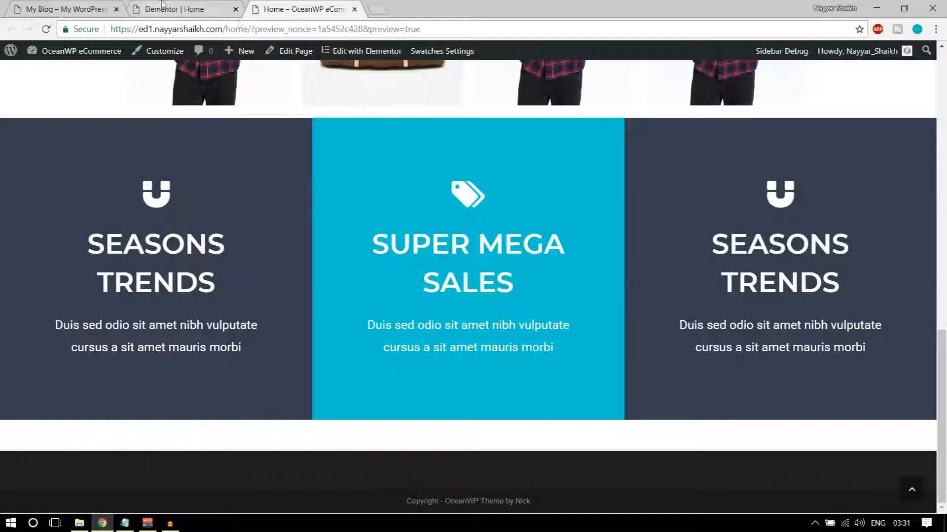
pyautogui.click(190, 9)
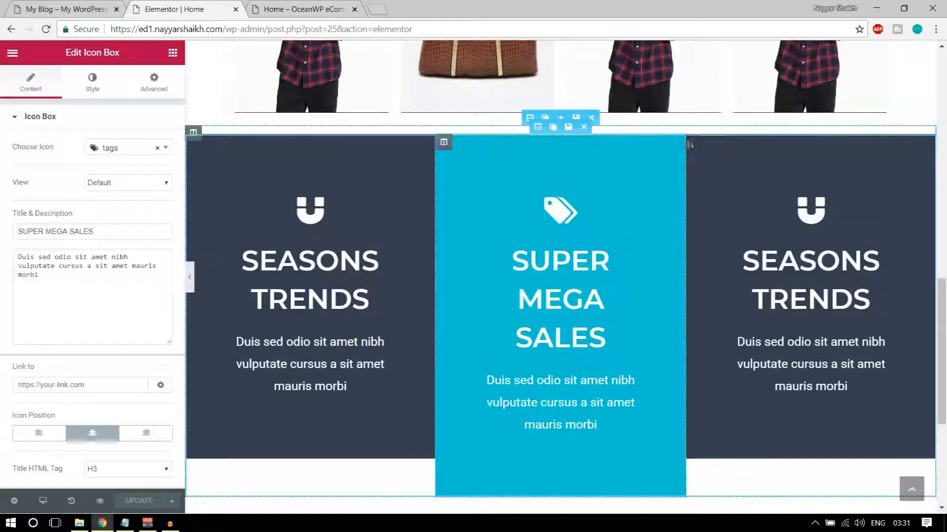
pyautogui.click(792, 212)
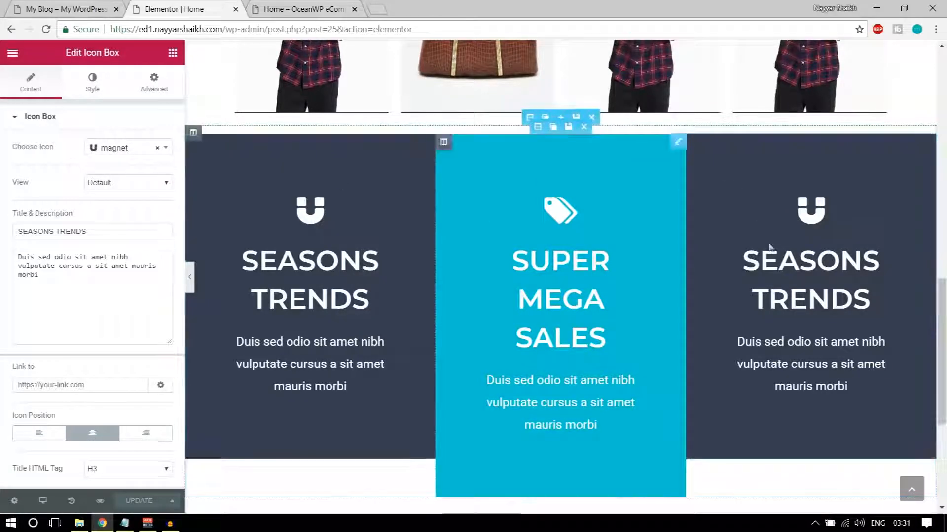
pyautogui.click(282, 12)
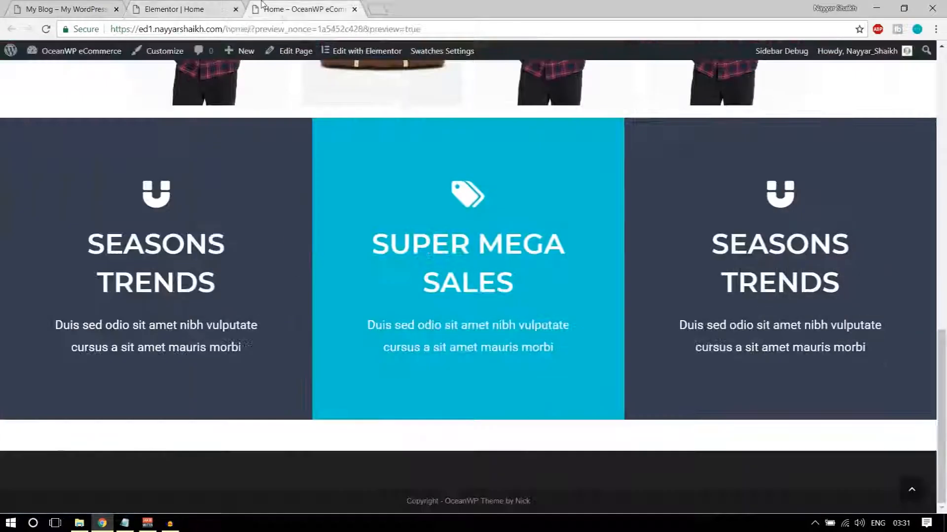
# Compare the reference site's product row with the live preview
pyautogui.scroll(4, 502, 295)
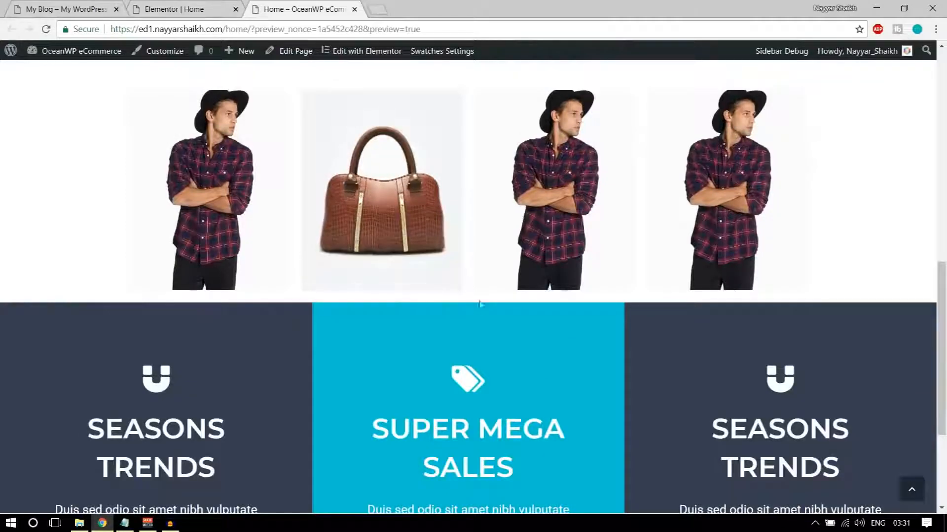
pyautogui.click(95, 4)
pyautogui.scroll(4, 434, 296)
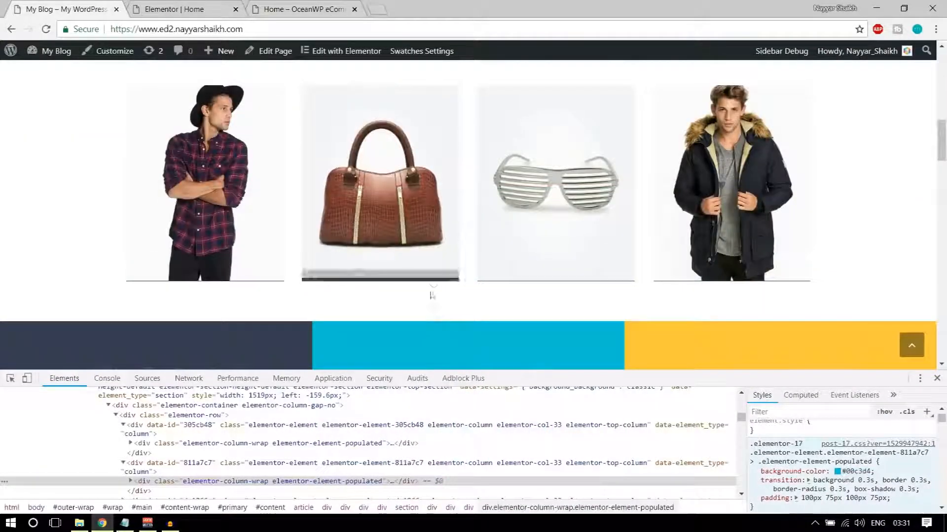
pyautogui.scroll(-10, 437, 310)
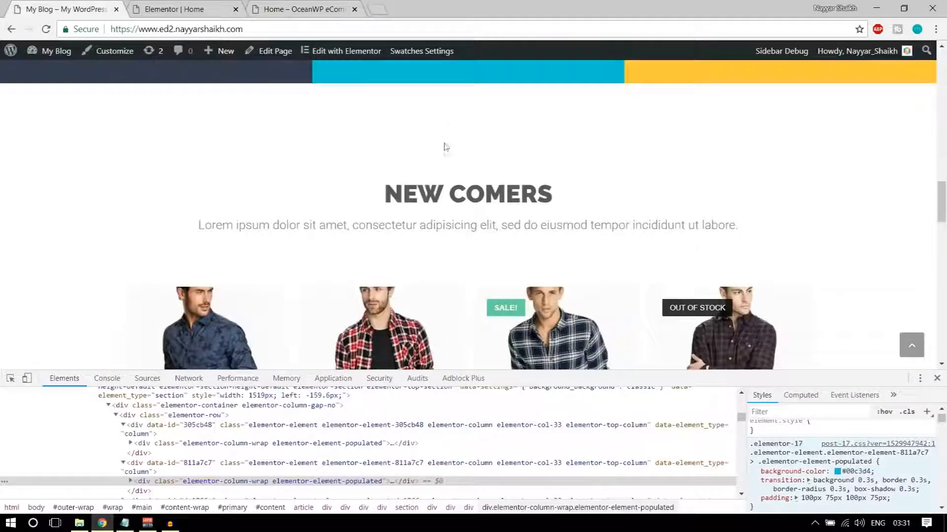
pyautogui.scroll(9, 428, 118)
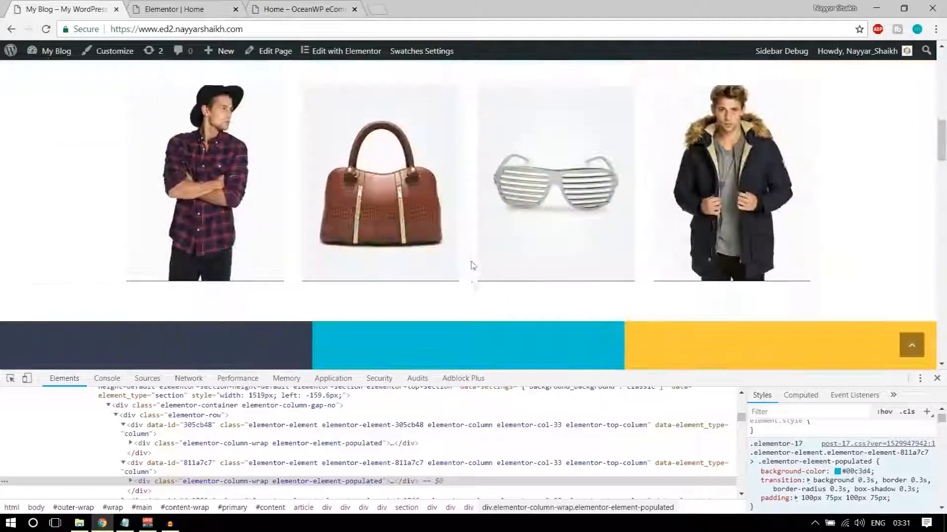
pyautogui.click(287, 5)
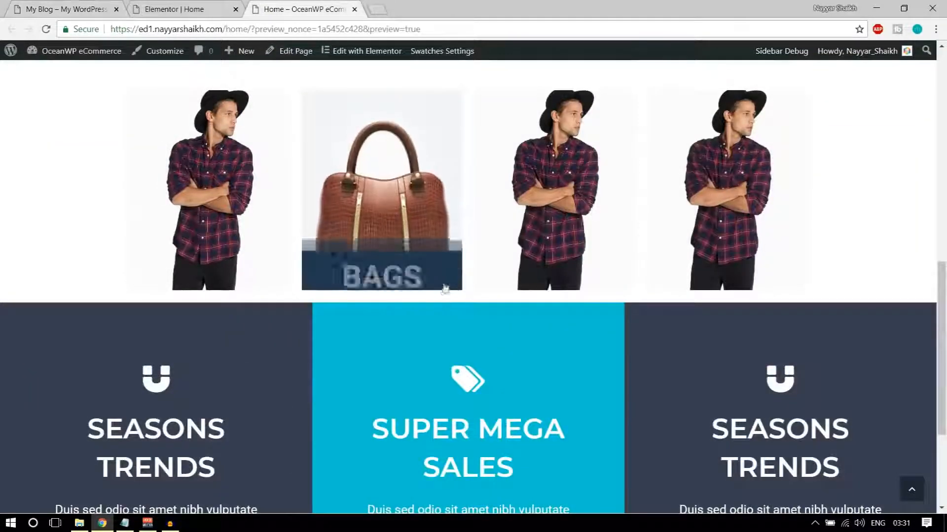
# Back in the editor, open the widgets panel and try dropping a Spacer below the product row
pyautogui.click(171, 8)
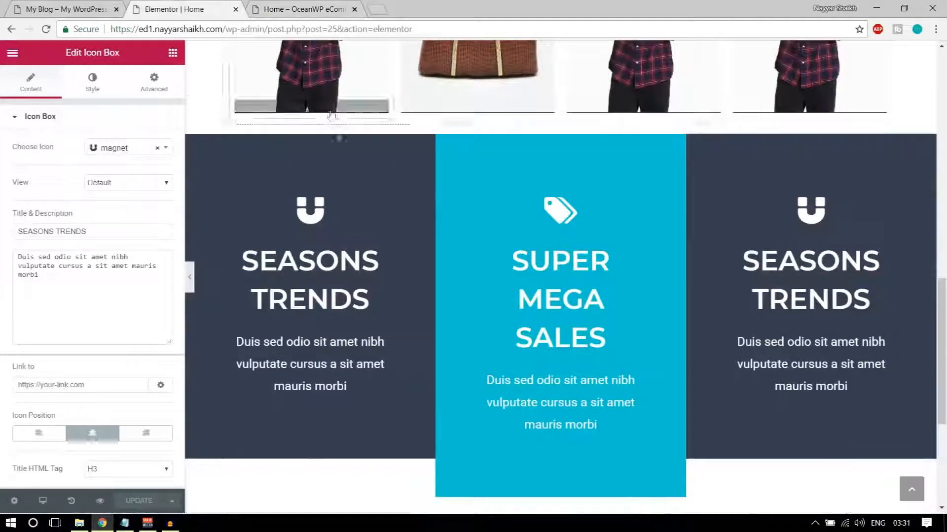
pyautogui.scroll(1, 507, 230)
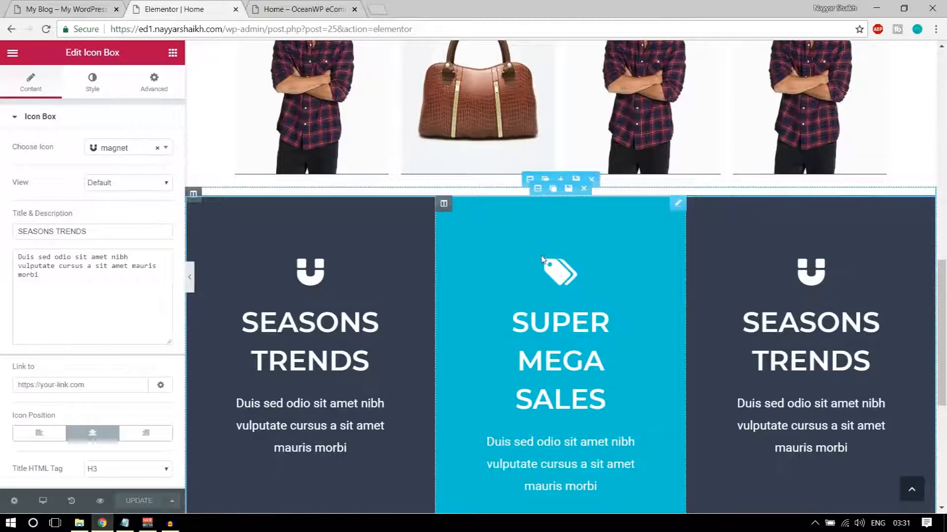
pyautogui.scroll(1, 542, 248)
pyautogui.click(172, 53)
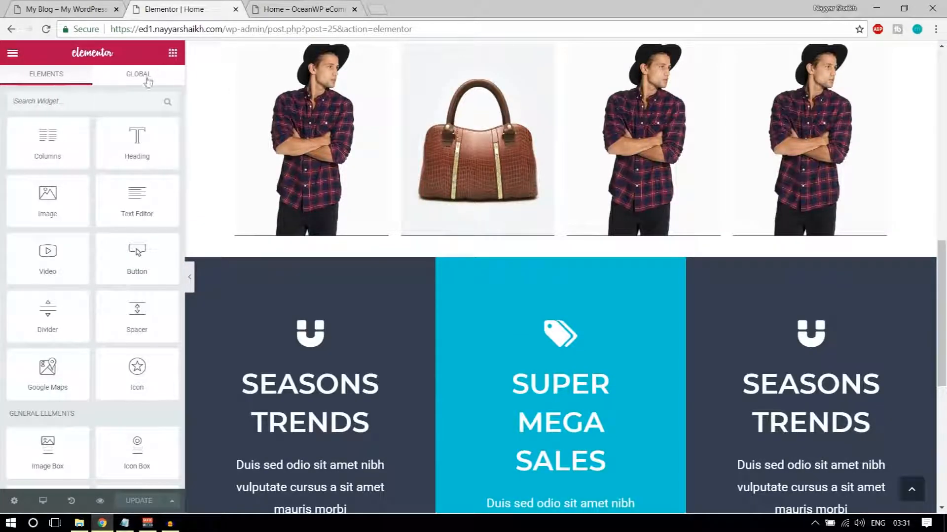
pyautogui.moveTo(140, 312); pyautogui.dragTo(74, 251)
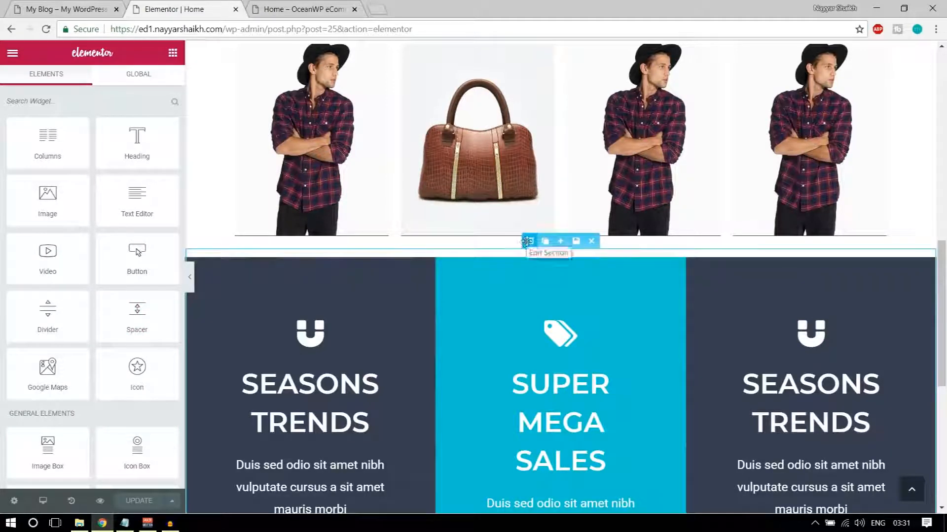
pyautogui.scroll(5, 527, 241)
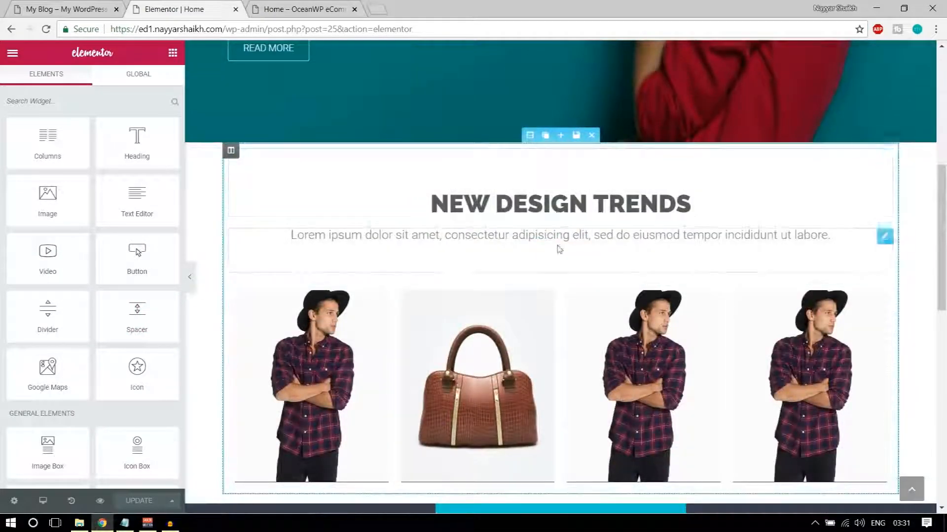
pyautogui.scroll(-1, 558, 249)
# Unlink the feature section's padding, set the top to 100 px, and update the page
pyautogui.scroll(1, 557, 252)
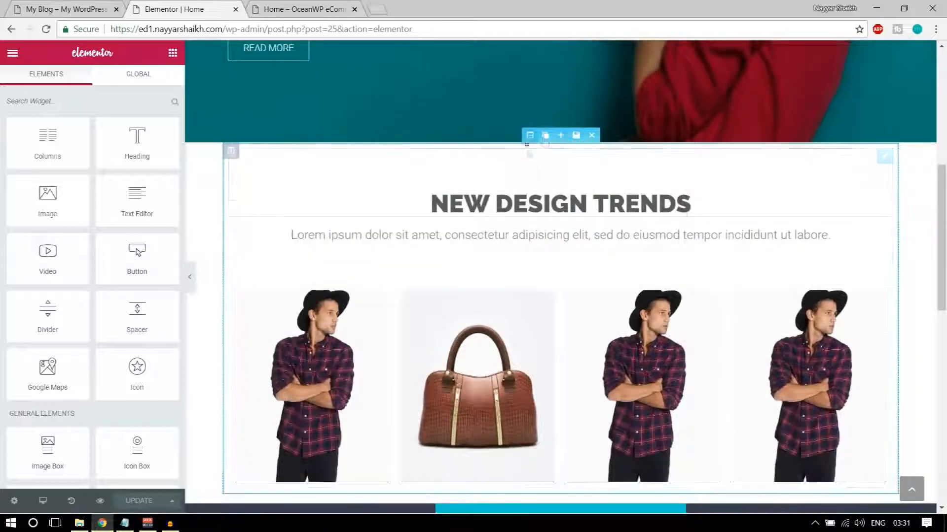
pyautogui.scroll(-5, 554, 281)
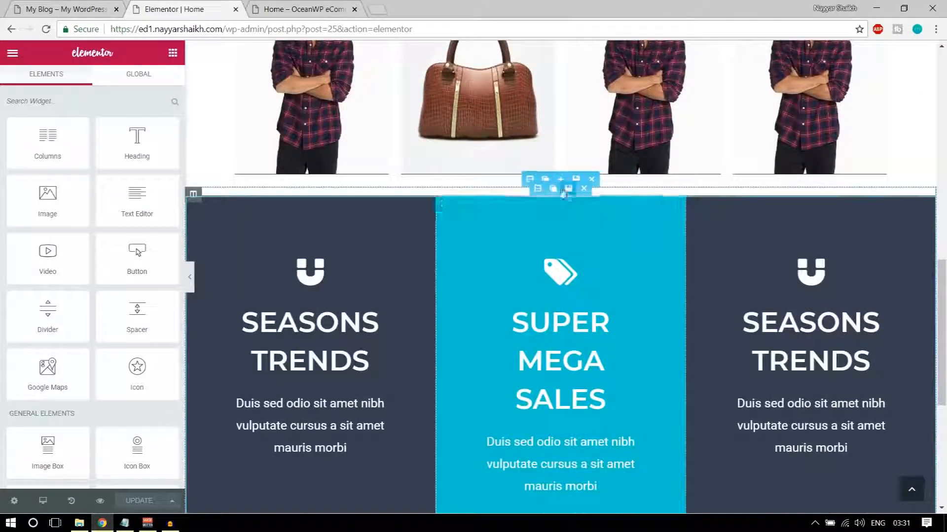
pyautogui.click(528, 179)
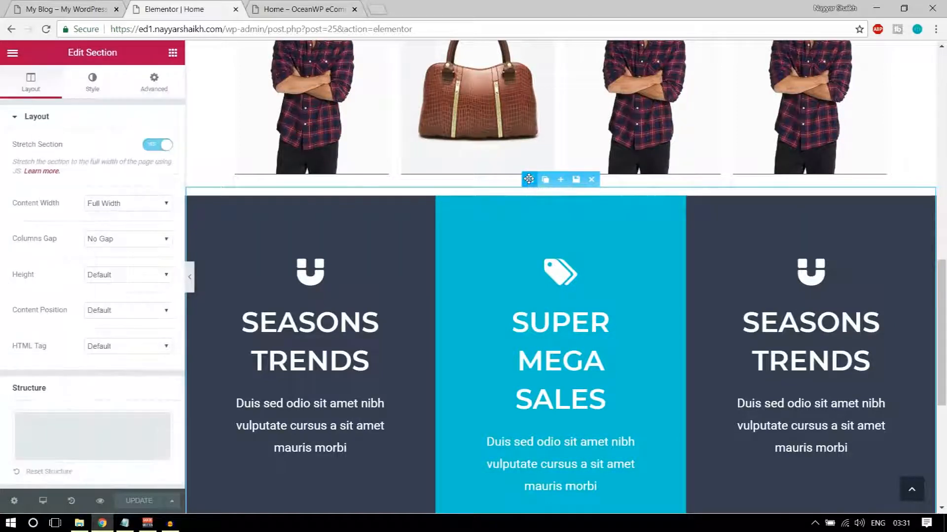
pyautogui.click(148, 87)
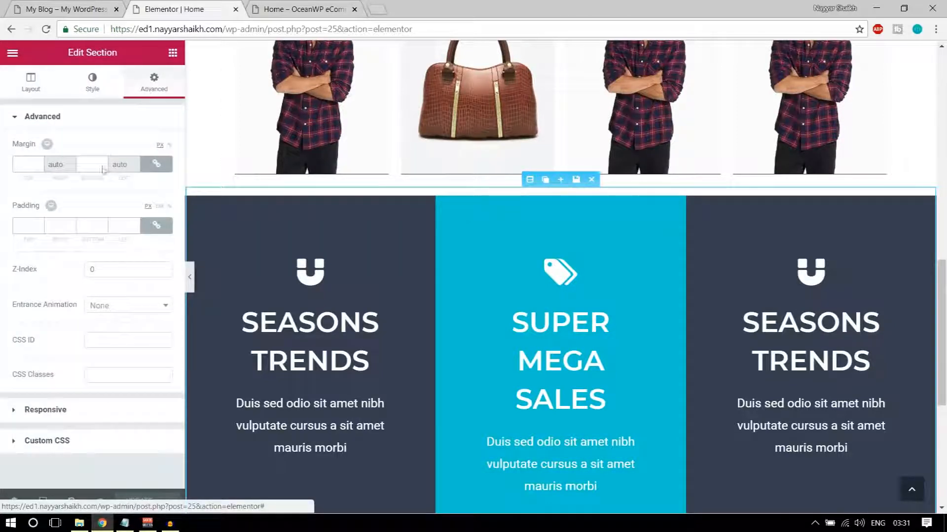
pyautogui.click(153, 228)
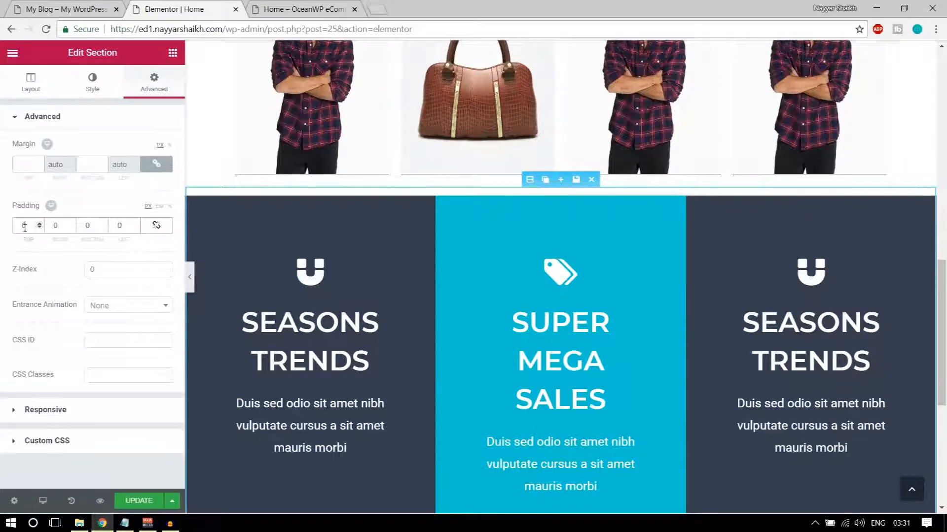
pyautogui.write('100')
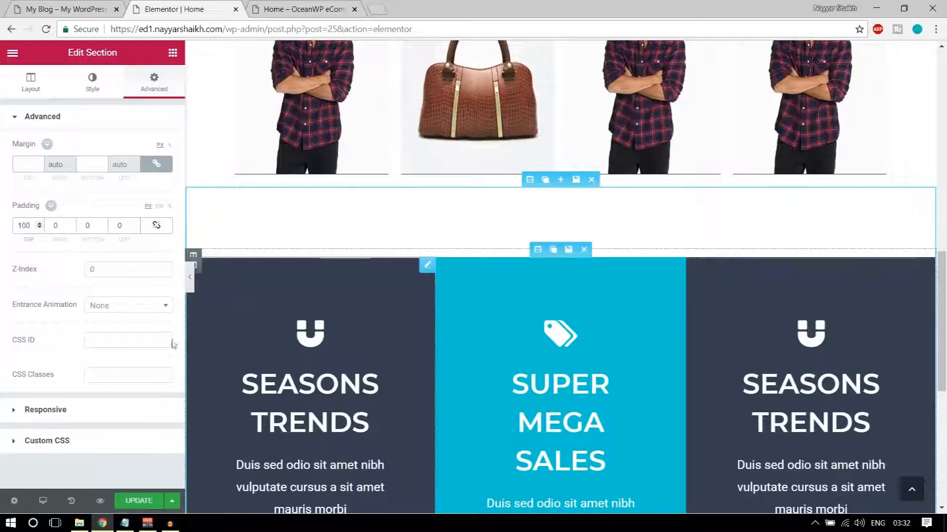
pyautogui.click(133, 500)
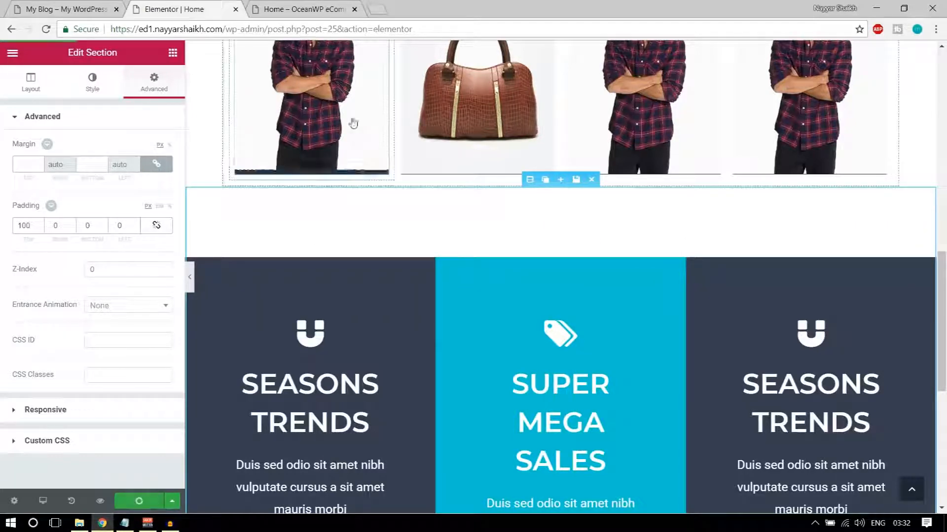
pyautogui.click(296, 8)
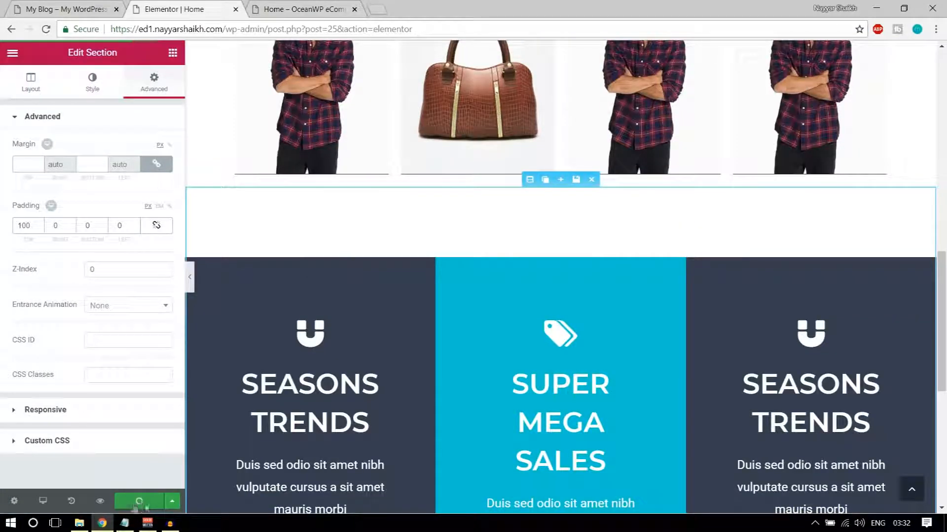
# Check the new white gap in the live preview, then scroll the Home editor to the Add New Section area
pyautogui.click(331, 8)
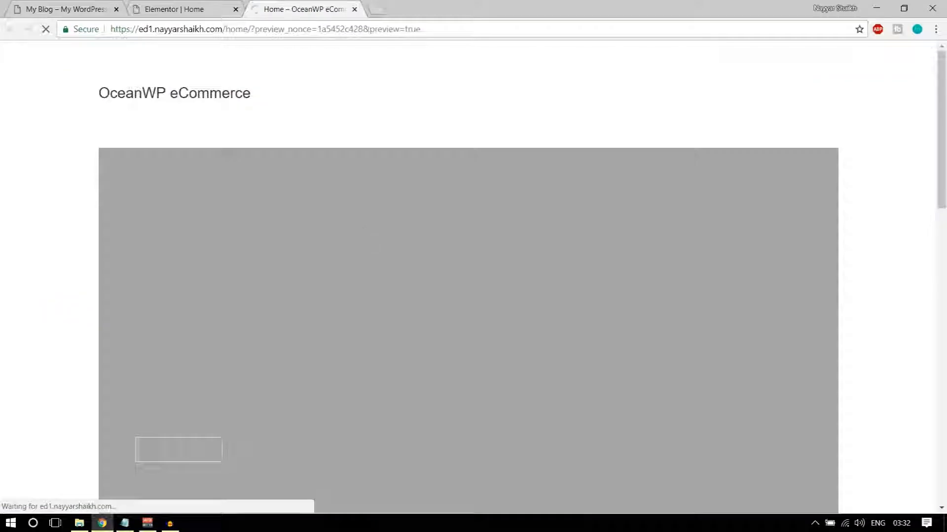
pyautogui.scroll(-10, 649, 296)
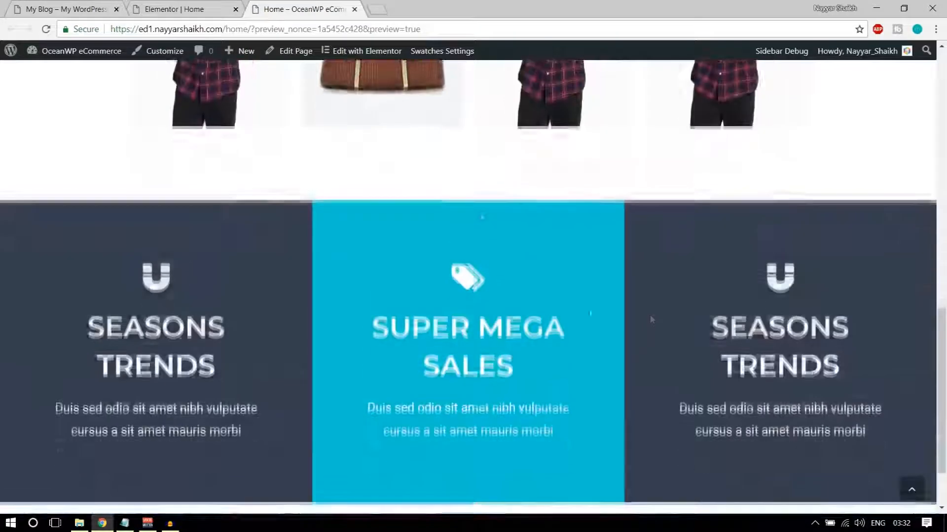
pyautogui.scroll(3, 519, 226)
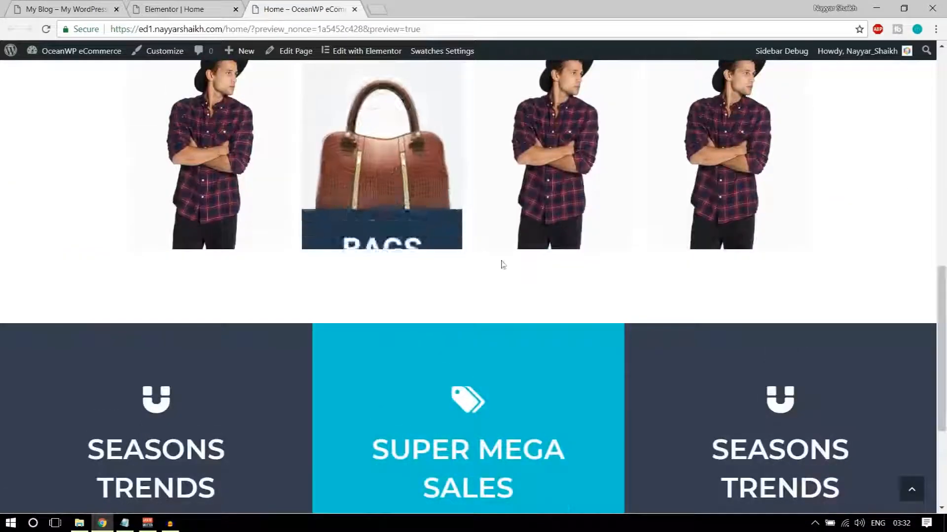
pyautogui.scroll(-4, 501, 265)
pyautogui.click(175, 9)
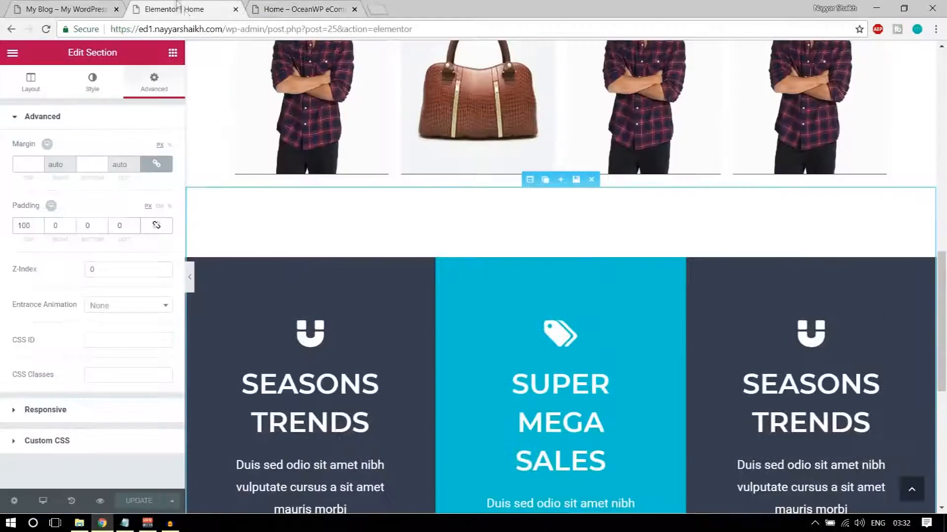
pyautogui.scroll(-7, 417, 313)
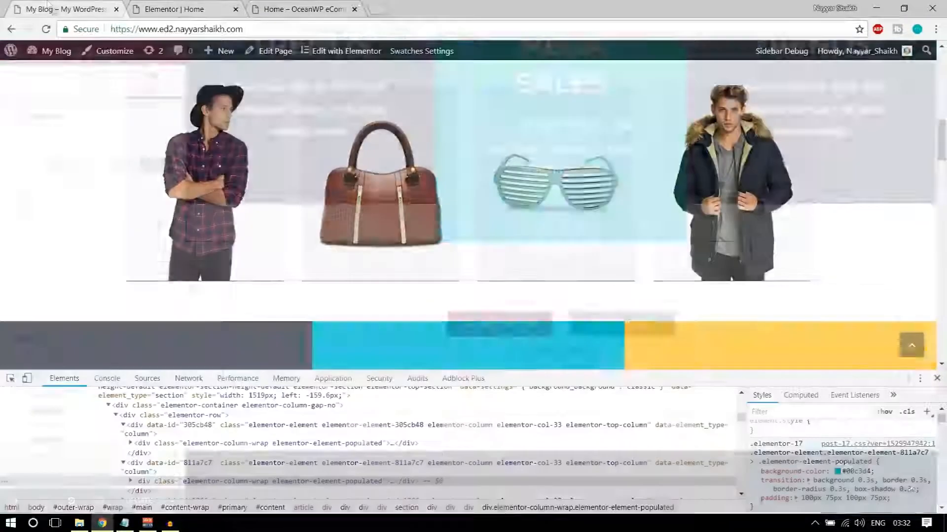
pyautogui.scroll(-8, 560, 309)
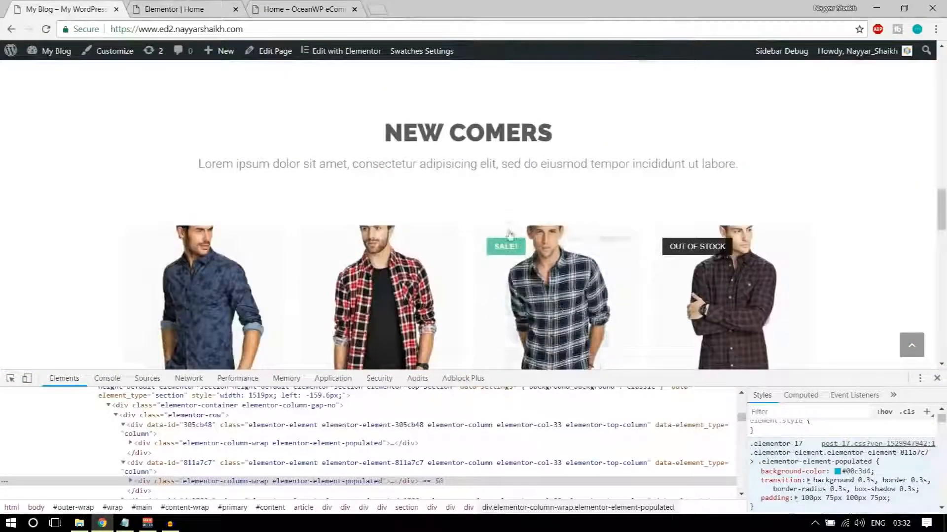
pyautogui.scroll(4, 513, 285)
pyautogui.scroll(-3, 513, 285)
pyautogui.click(245, 6)
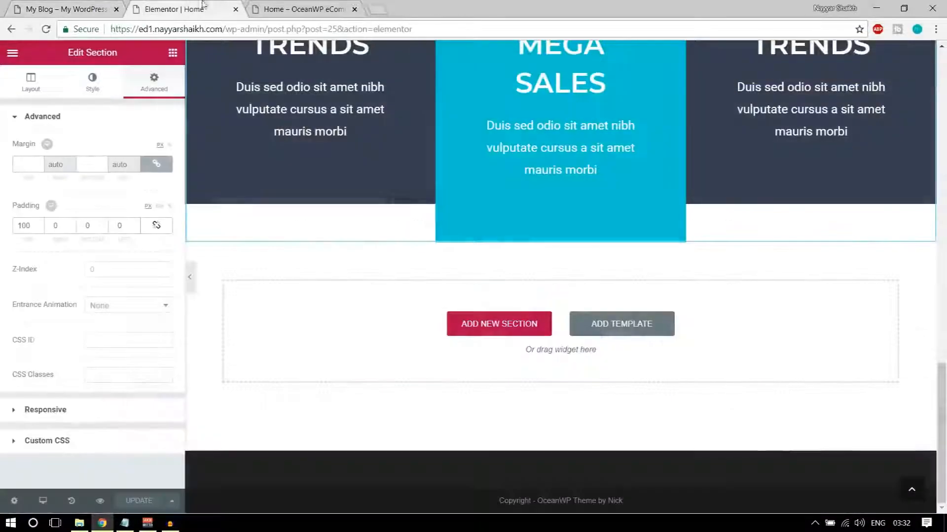
# Insert the saved 'Title' template from My Templates below the feature boxes
pyautogui.scroll(15, 607, 375)
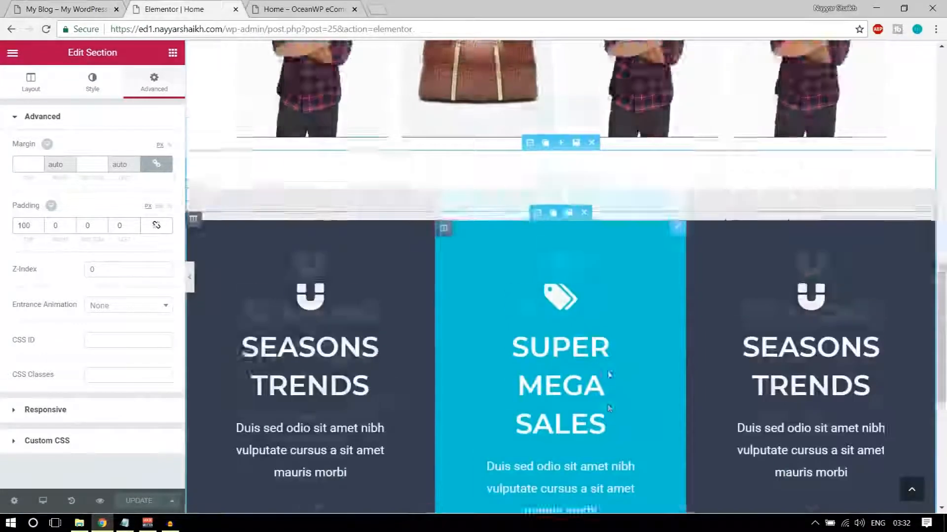
pyautogui.scroll(-6, 606, 367)
pyautogui.scroll(-8, 605, 367)
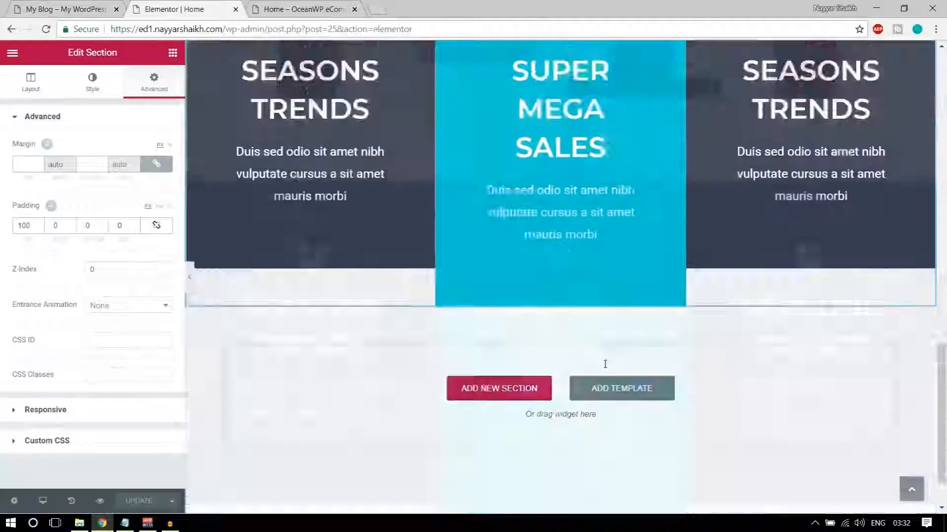
pyautogui.click(633, 334)
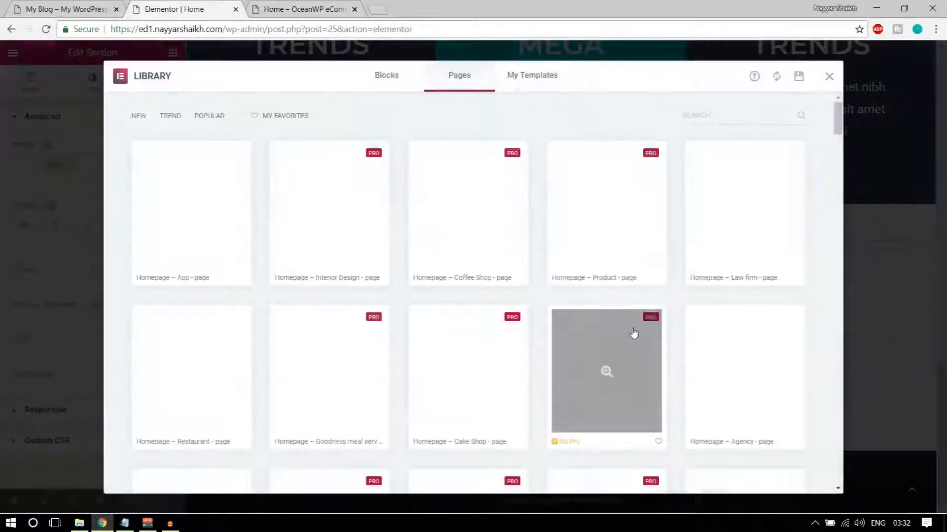
pyautogui.click(533, 80)
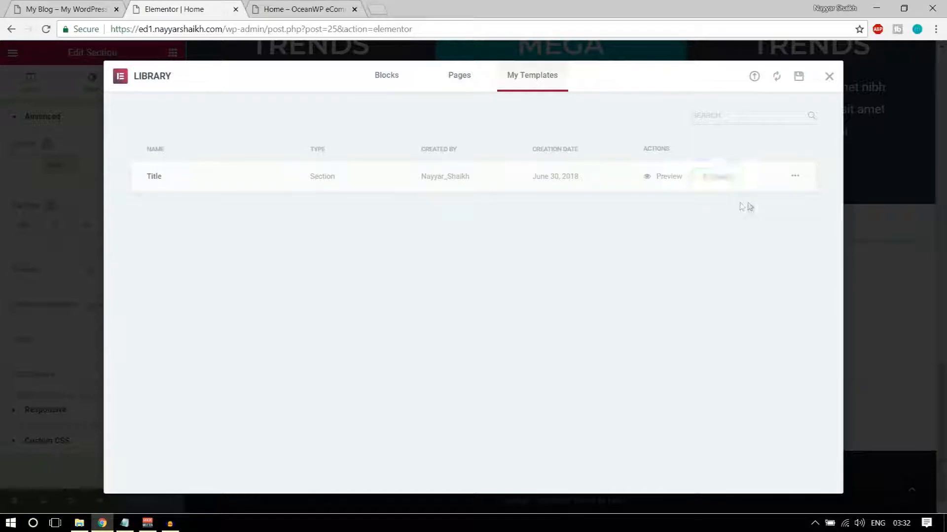
pyautogui.click(718, 177)
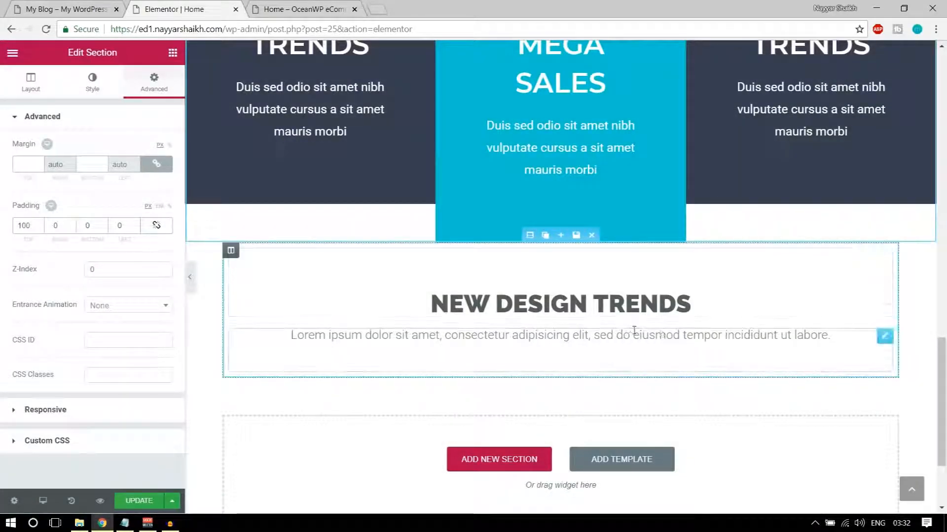
pyautogui.click(69, 9)
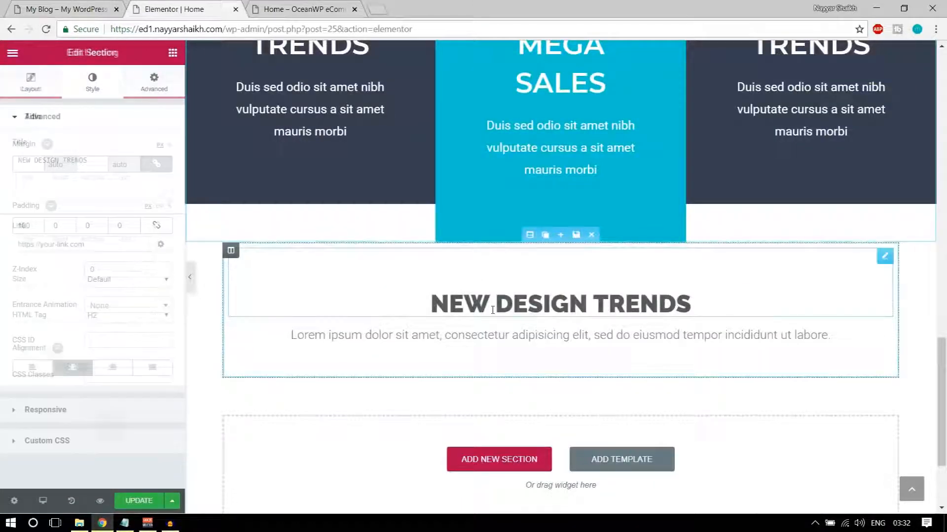
# Retitle the NEW DESIGN TRENDS heading to NEW COMERS, checking the reference products
pyautogui.tripleClick(493, 310)
pyautogui.write('NEW COMER')
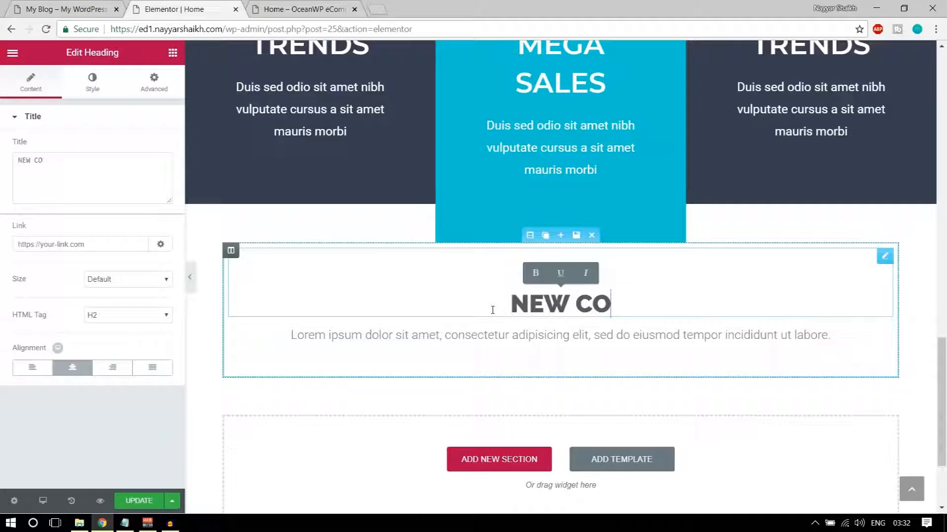
pyautogui.write('S')
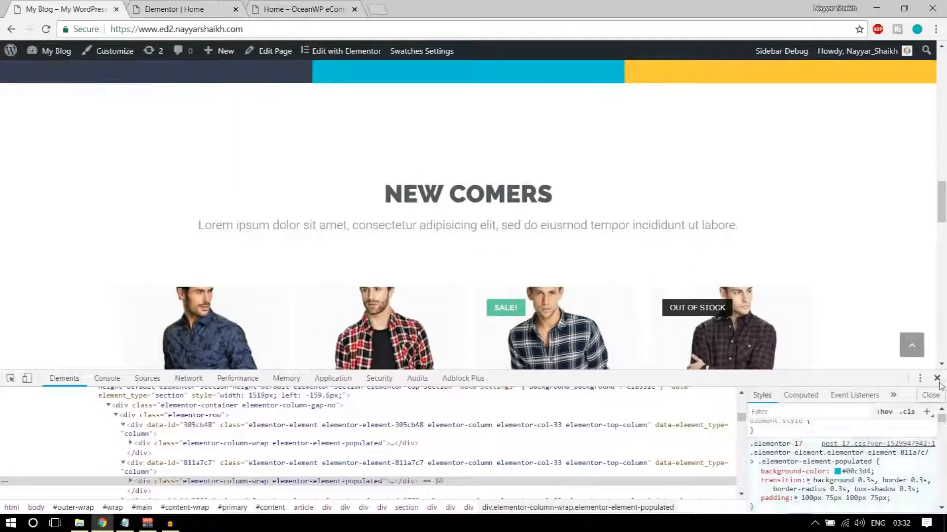
pyautogui.click(937, 378)
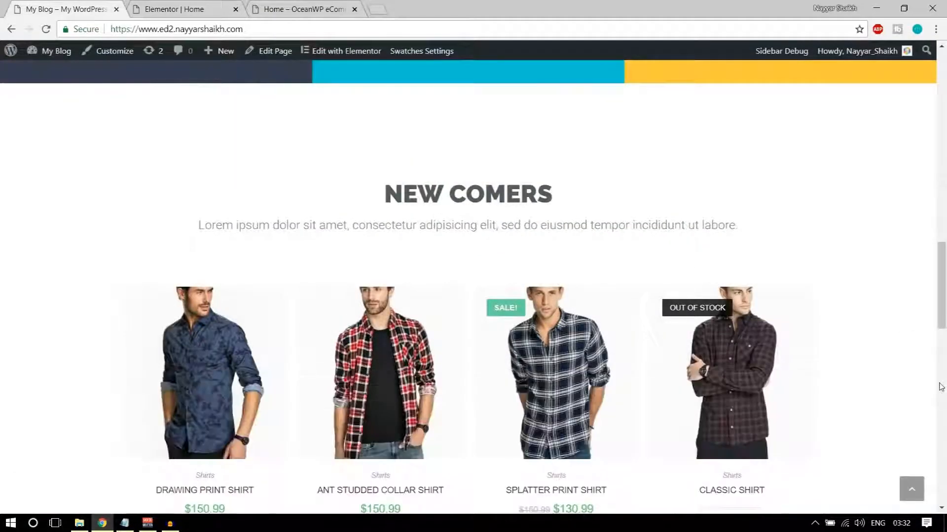
pyautogui.scroll(-3, 718, 369)
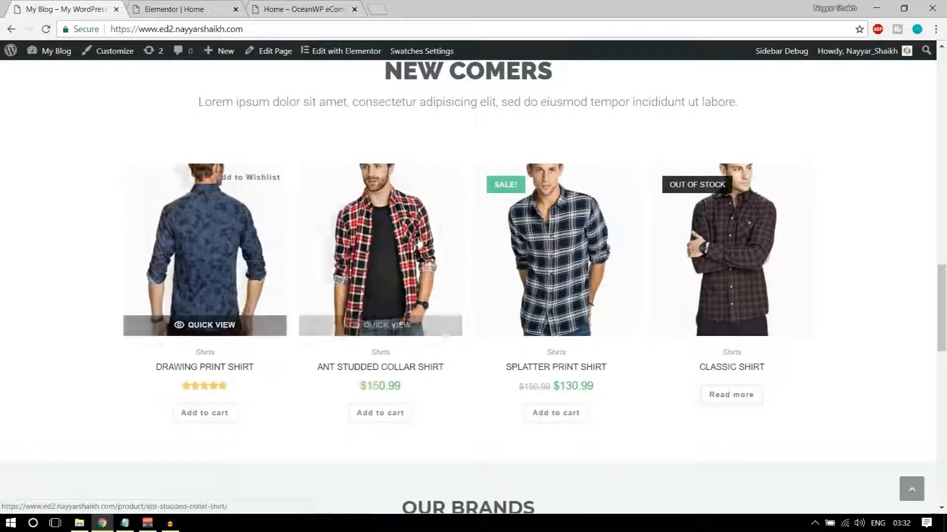
pyautogui.scroll(1, 810, 294)
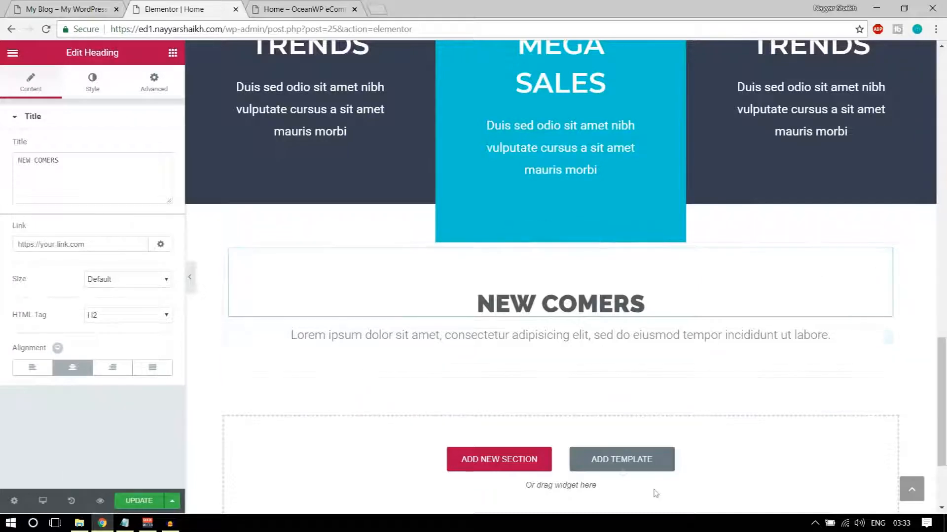
# Drag a Woo Recent Products widget under the NEW COMERS heading so it shows the Leather Bag
pyautogui.click(172, 53)
pyautogui.scroll(-10, 125, 360)
pyautogui.scroll(-15, 126, 360)
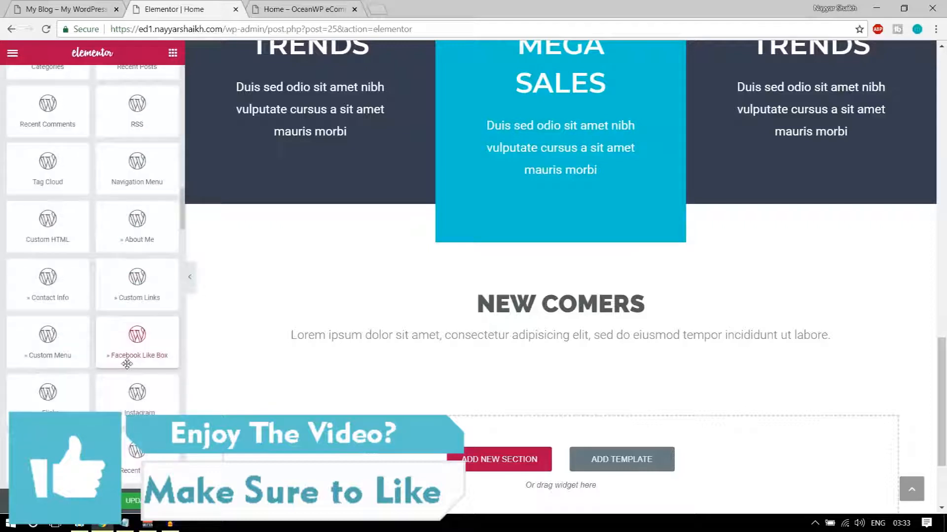
pyautogui.scroll(7, 126, 379)
pyautogui.scroll(-4, 126, 379)
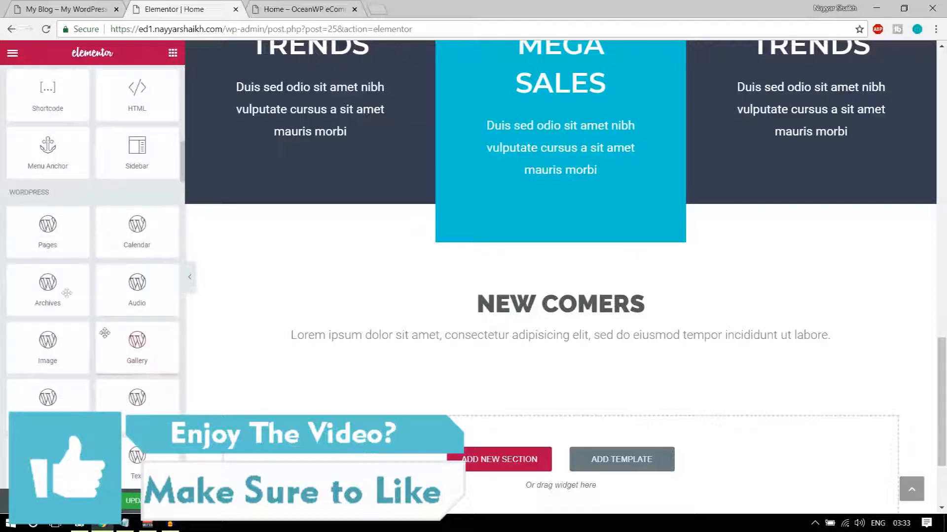
pyautogui.scroll(-15, 99, 311)
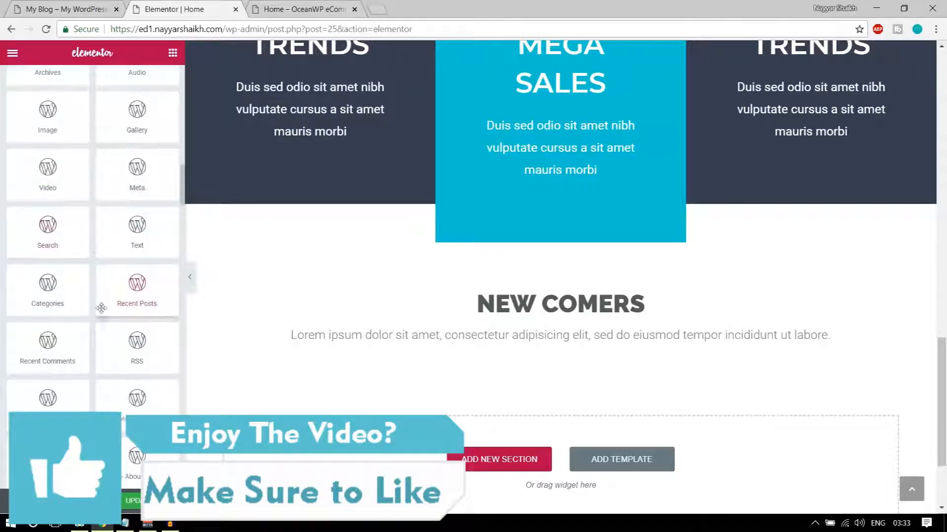
pyautogui.scroll(-4, 102, 337)
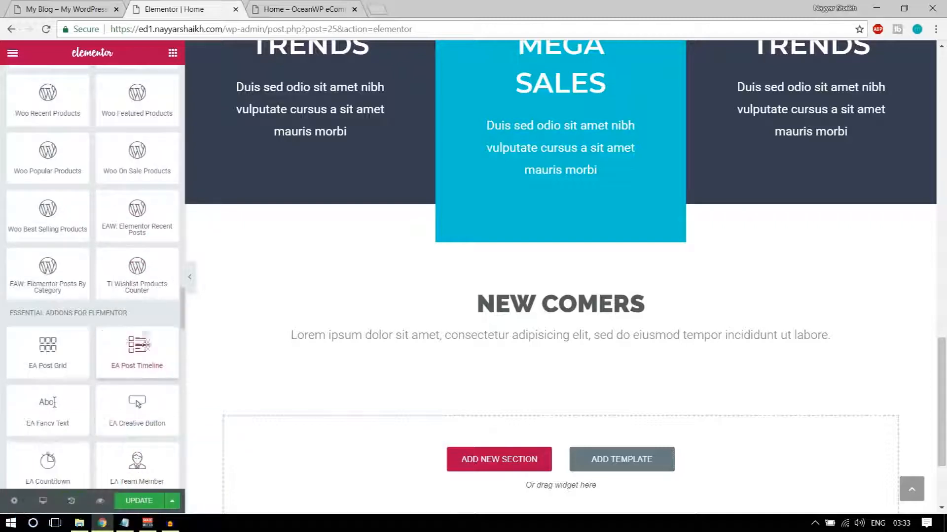
pyautogui.scroll(3, 144, 320)
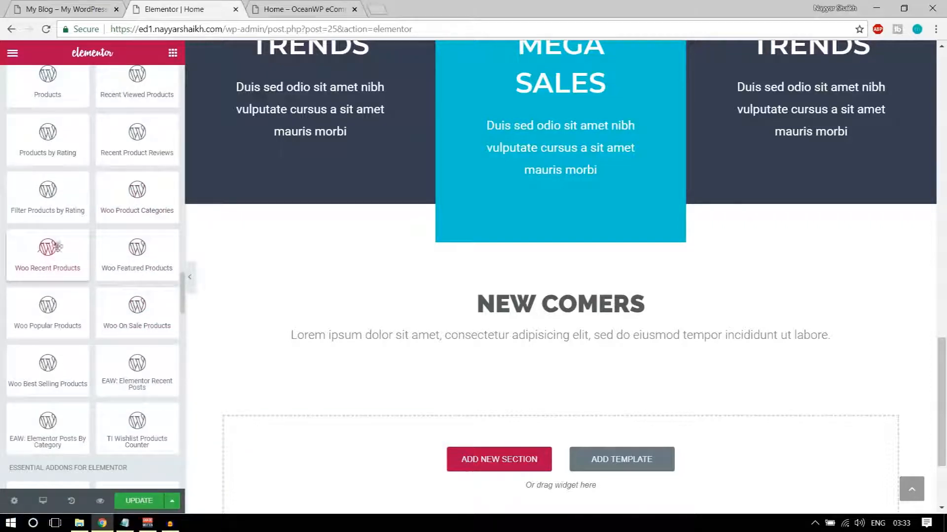
pyautogui.moveTo(44, 247); pyautogui.dragTo(566, 364)
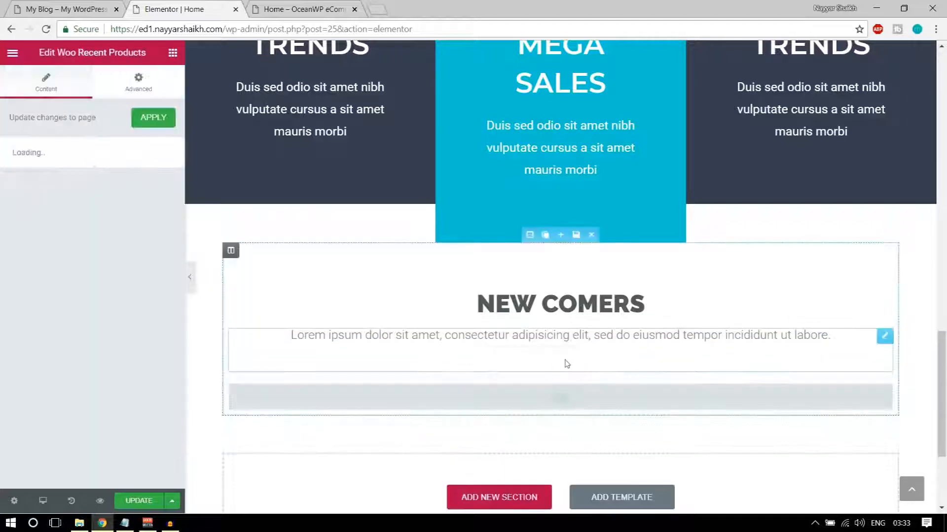
pyautogui.scroll(-4, 598, 358)
pyautogui.scroll(-3, 458, 296)
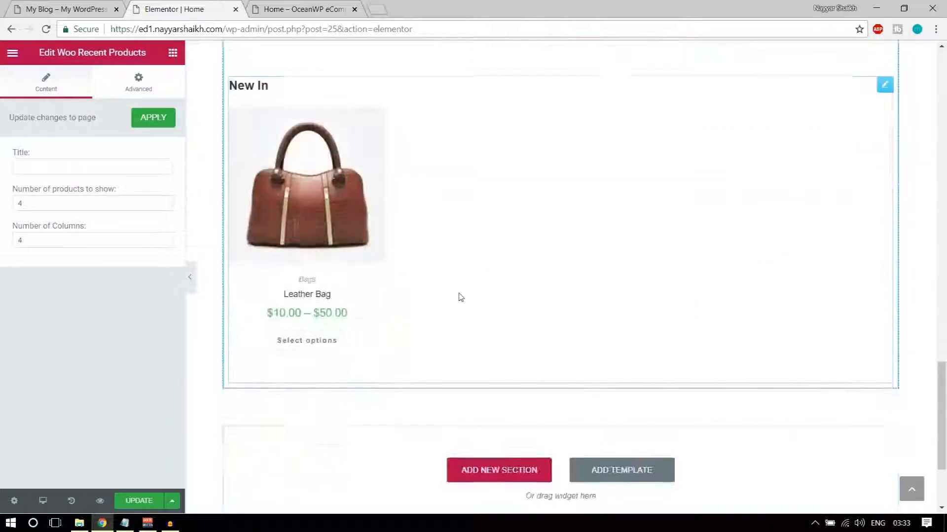
# Clear the New In title and confirm 4 products in 4 columns
pyautogui.moveTo(357, 221)
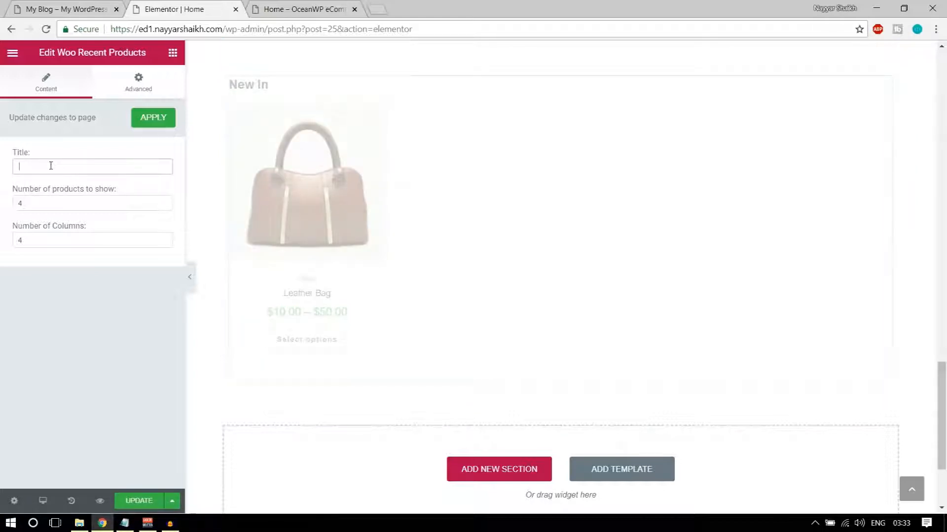
pyautogui.scroll(2, 498, 277)
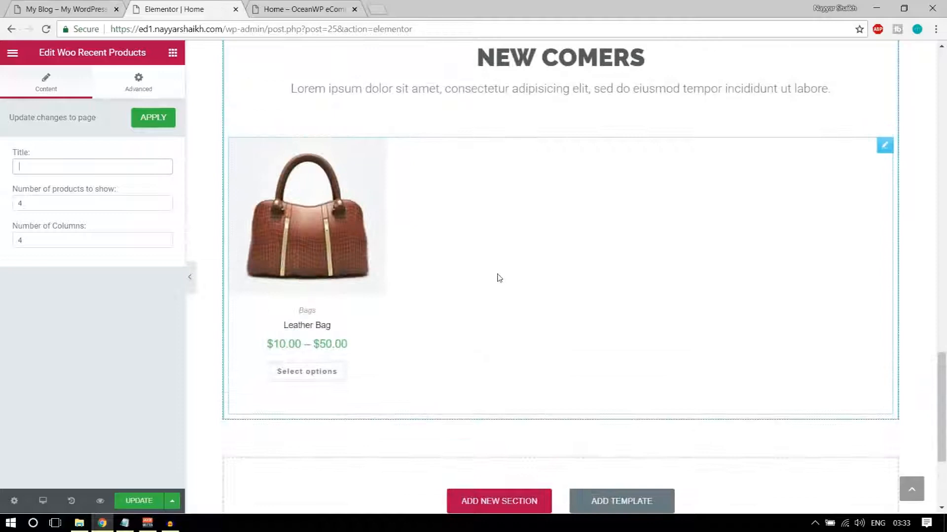
pyautogui.doubleClick(34, 204)
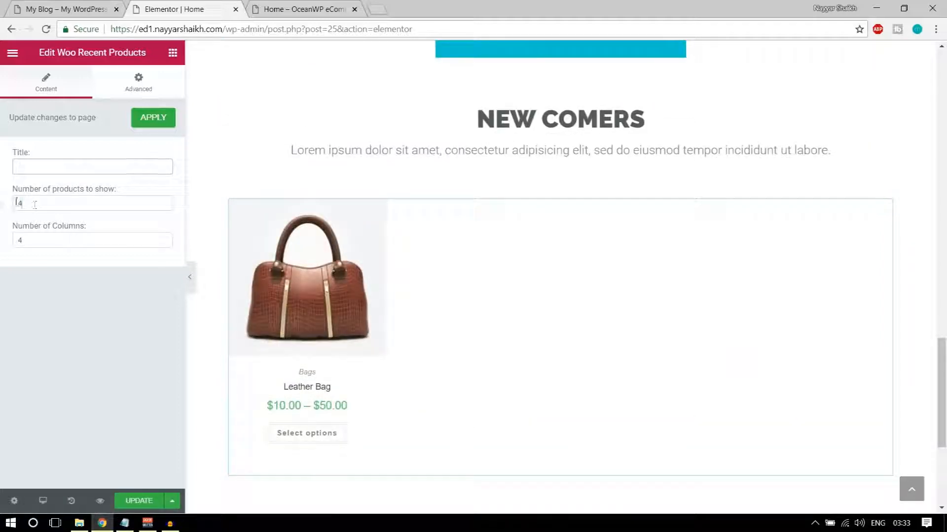
pyautogui.moveTo(44, 243); pyautogui.dragTo(3, 241)
pyautogui.moveTo(47, 205); pyautogui.dragTo(2, 208)
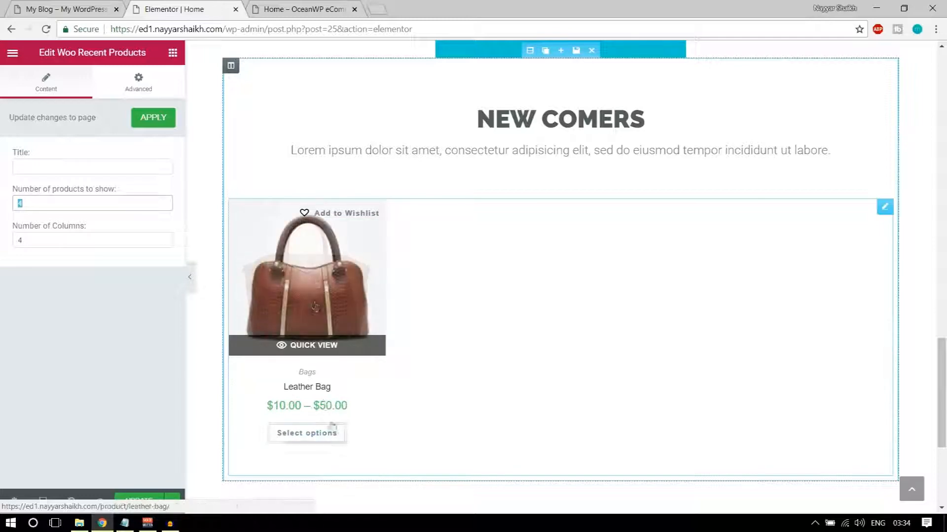
# Compare the product row with the reference shop, then return to the Home page editor
pyautogui.click(39, 6)
pyautogui.scroll(-5, 646, 266)
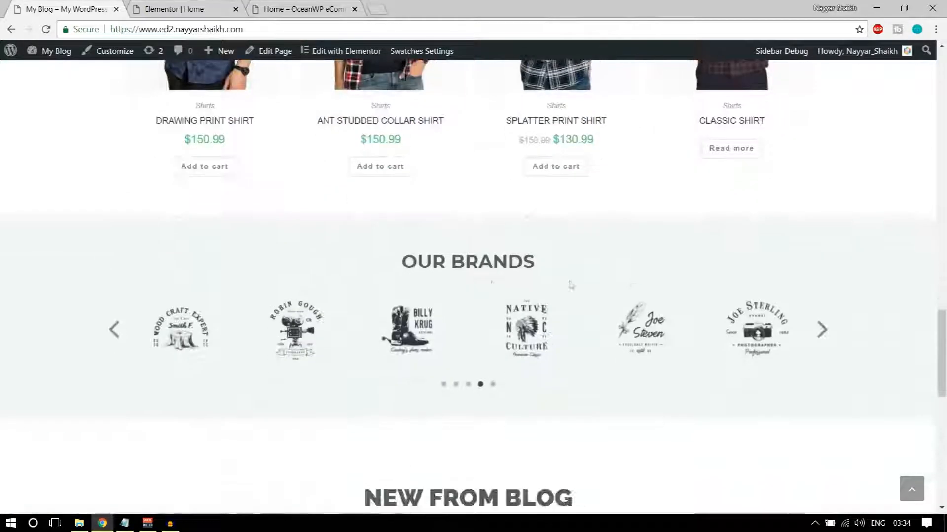
pyautogui.scroll(4, 492, 291)
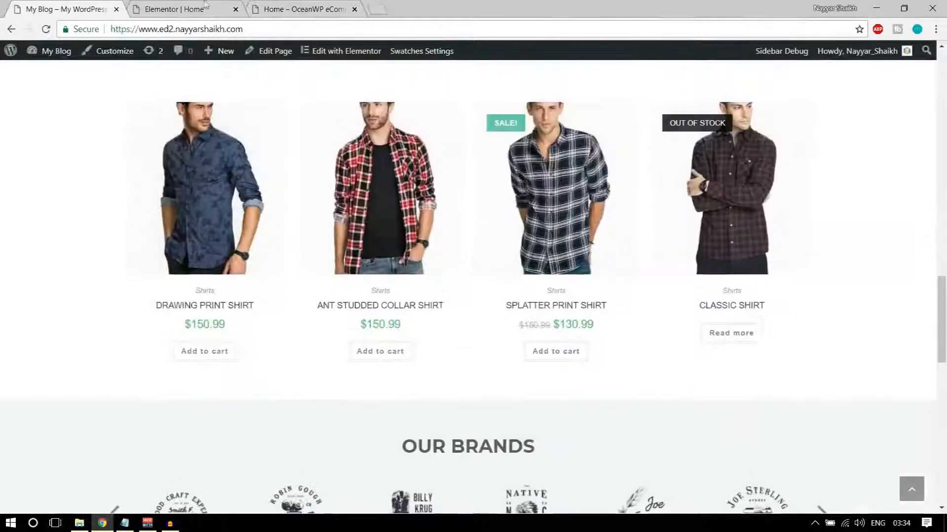
pyautogui.click(187, 9)
pyautogui.click(74, 9)
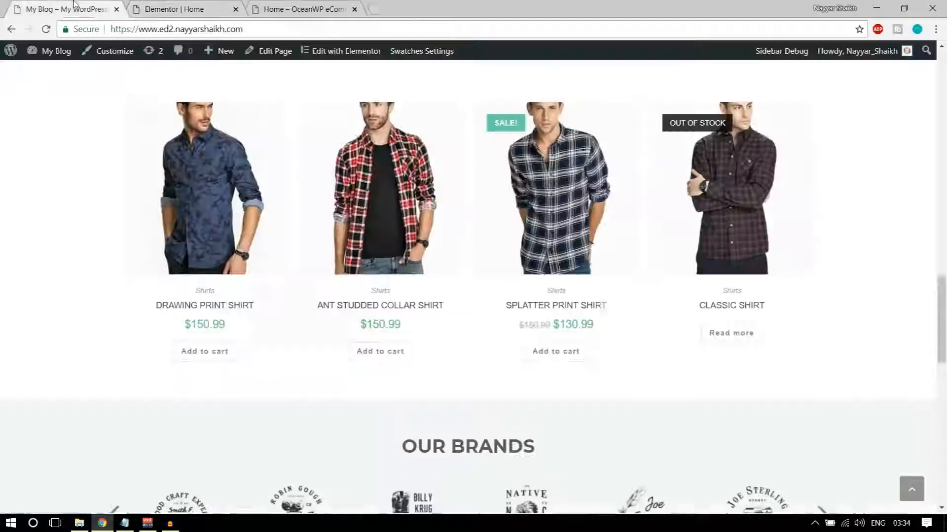
pyautogui.click(170, 9)
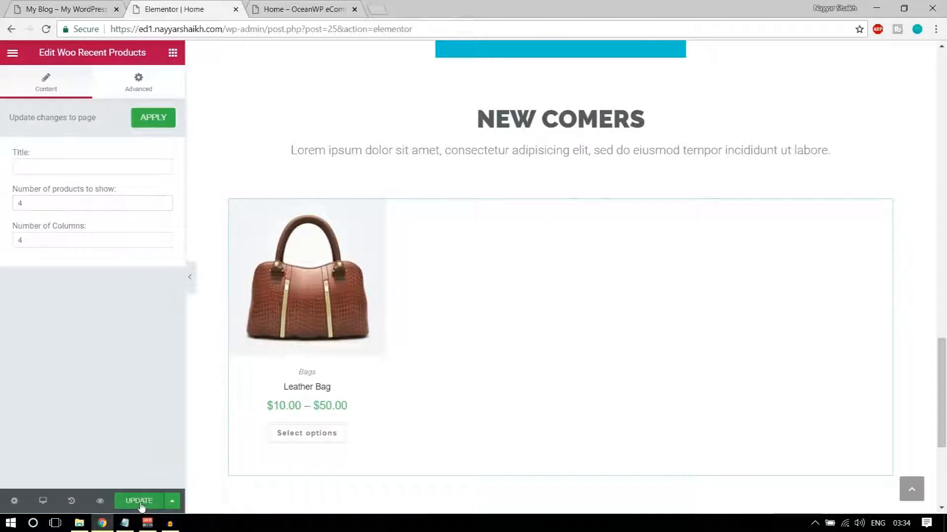
# Preview the Home page, view the reference site's Our Brands section, then return to the Elementor editor
pyautogui.click(303, 9)
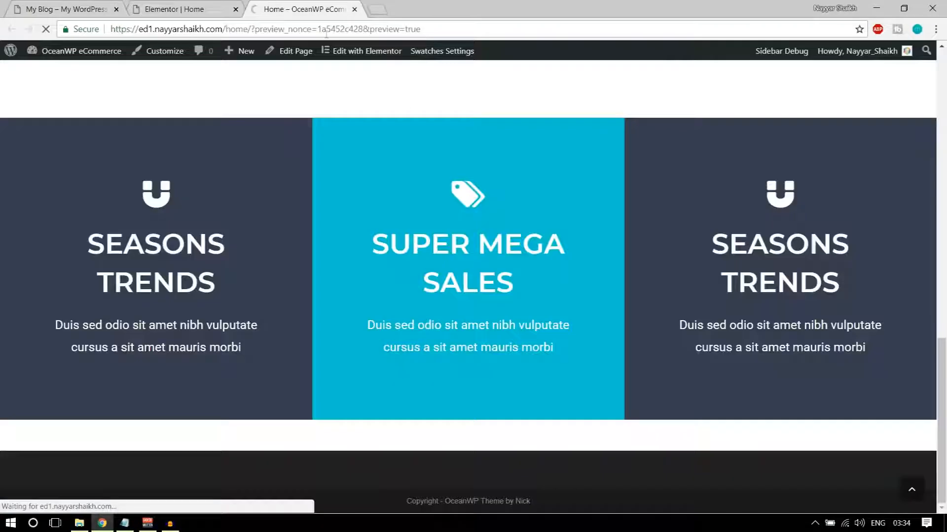
pyautogui.scroll(-12, 501, 276)
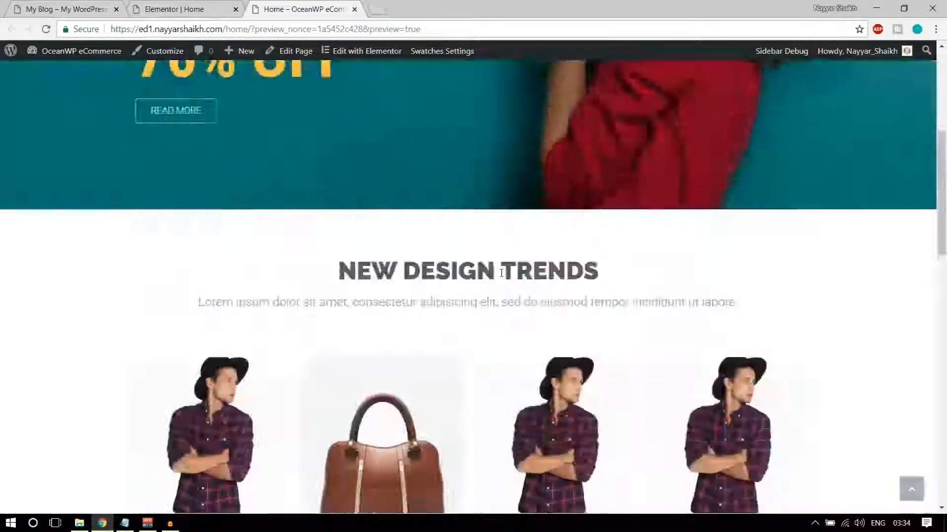
pyautogui.scroll(-10, 501, 276)
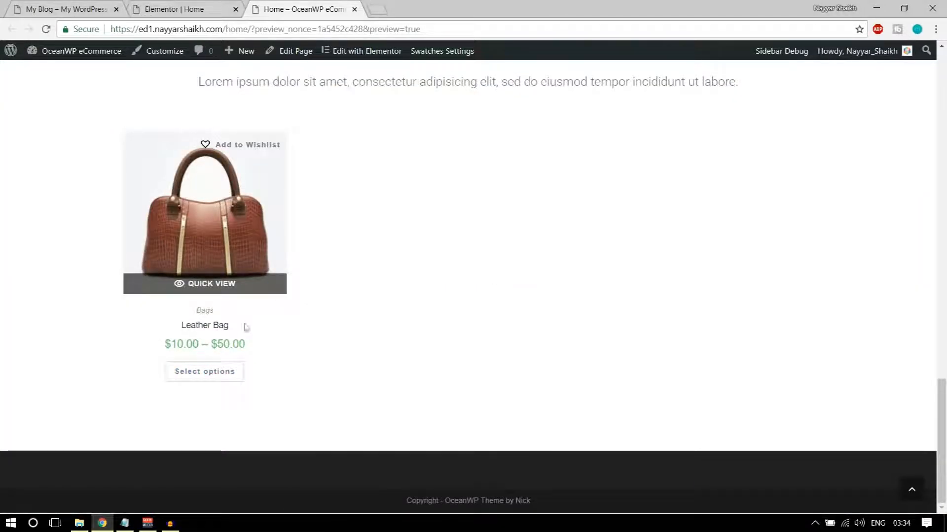
pyautogui.click(157, 6)
pyautogui.click(84, 9)
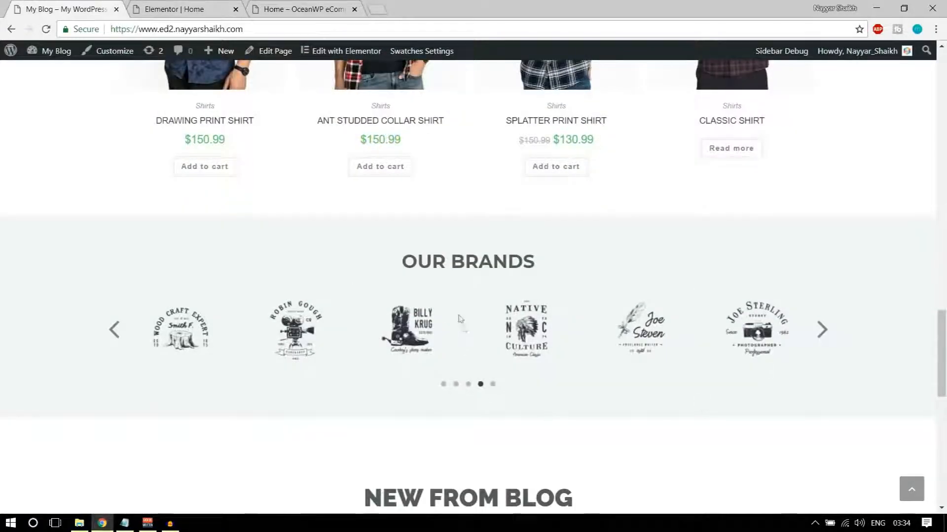
pyautogui.hotkey('ctrl', 'Tab')
pyautogui.scroll(-5, 517, 347)
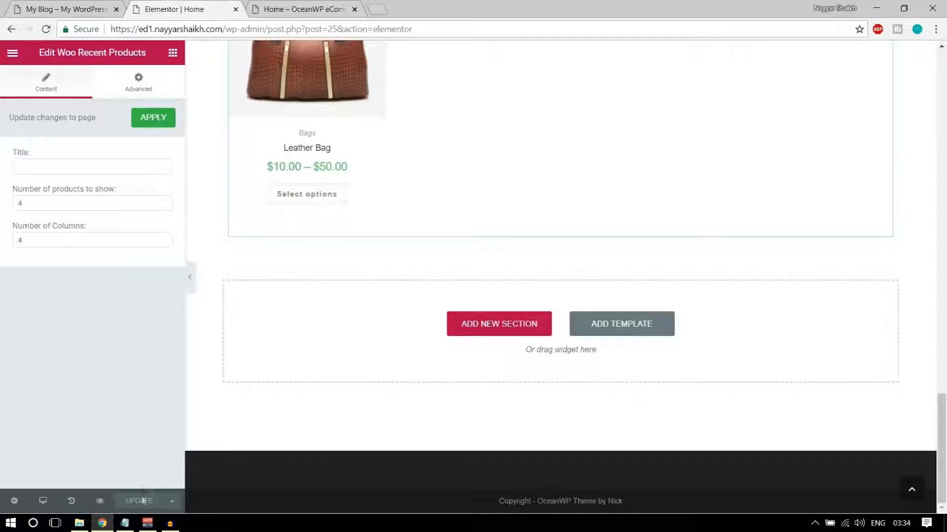
# Drop an Image Carousel widget below the Leather Bag products and open Create Gallery
pyautogui.click(172, 54)
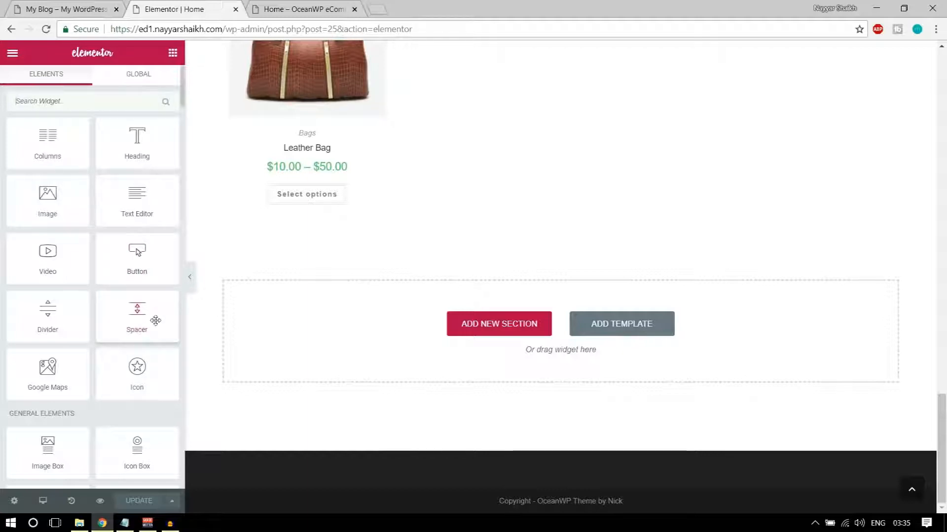
pyautogui.scroll(-8, 155, 321)
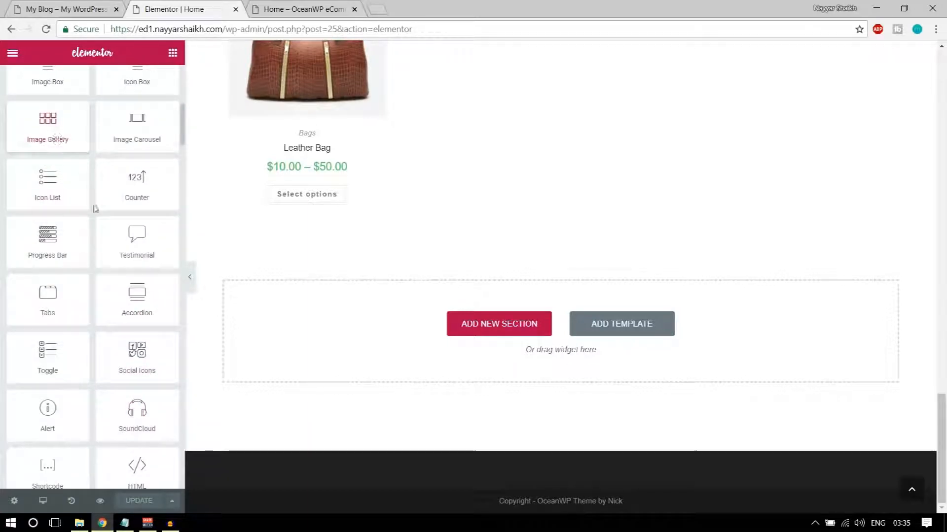
pyautogui.moveTo(123, 140); pyautogui.dragTo(446, 315)
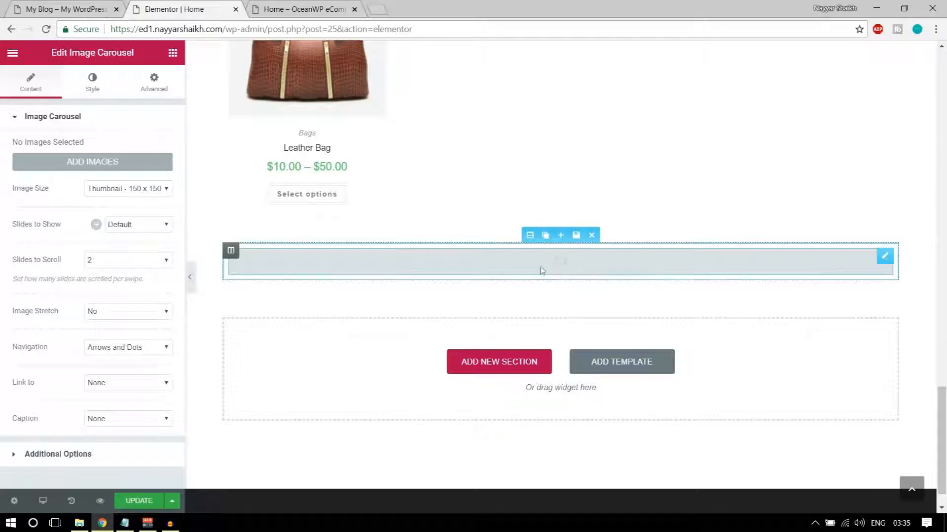
pyautogui.click(67, 6)
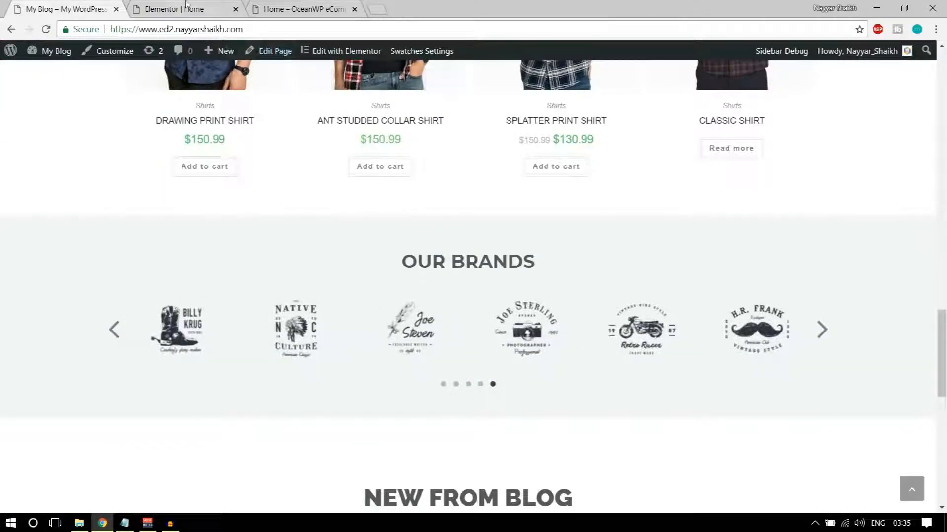
pyautogui.click(186, 5)
pyautogui.click(106, 163)
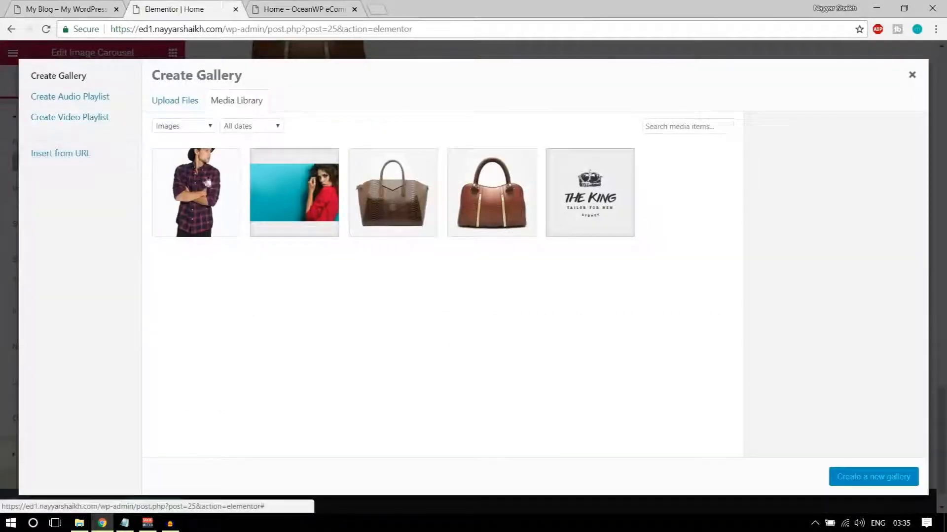
# Upload the Client-Logo image files to the media library
pyautogui.click(175, 100)
pyautogui.click(515, 277)
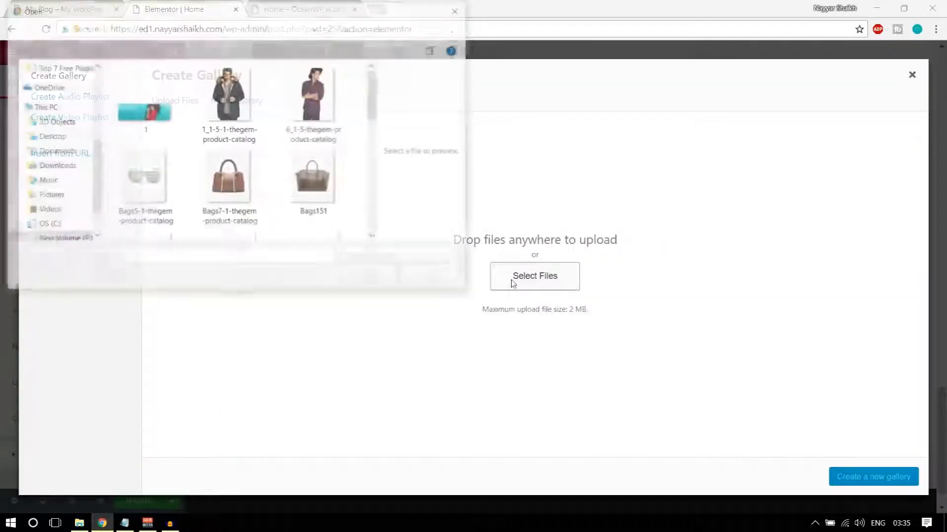
pyautogui.scroll(-5, 226, 204)
pyautogui.scroll(-3, 225, 204)
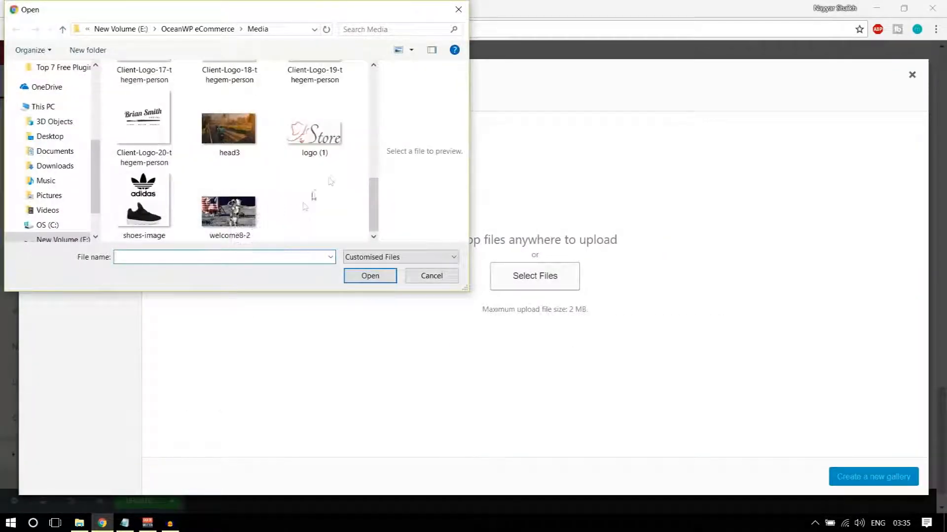
pyautogui.scroll(1, 341, 177)
pyautogui.moveTo(363, 133); pyautogui.dragTo(118, 223)
pyautogui.scroll(-5, 233, 227)
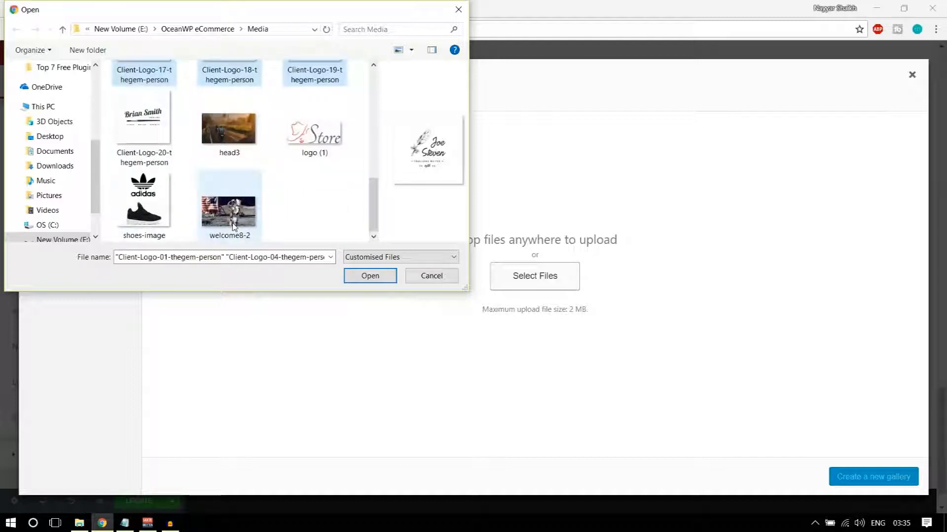
pyautogui.keyDown('ctrl'); pyautogui.click(143, 121); pyautogui.keyUp('ctrl')
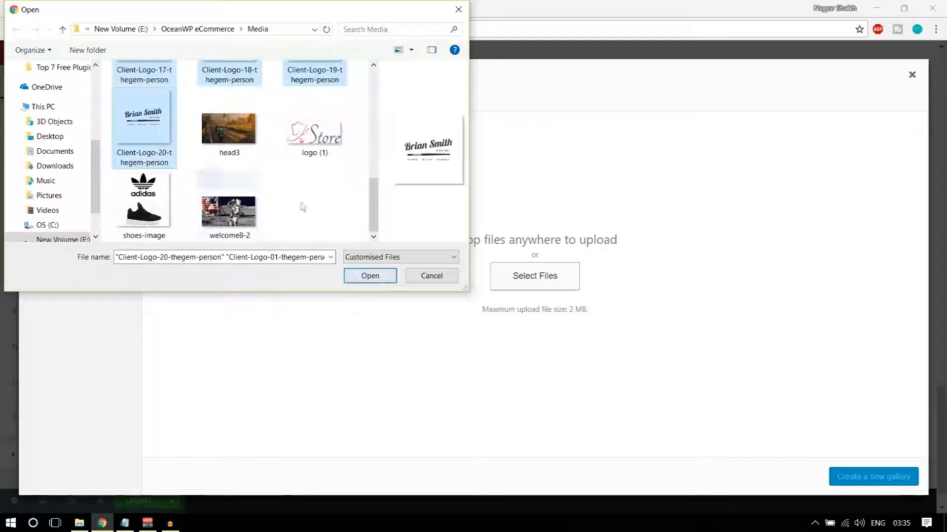
pyautogui.click(359, 277)
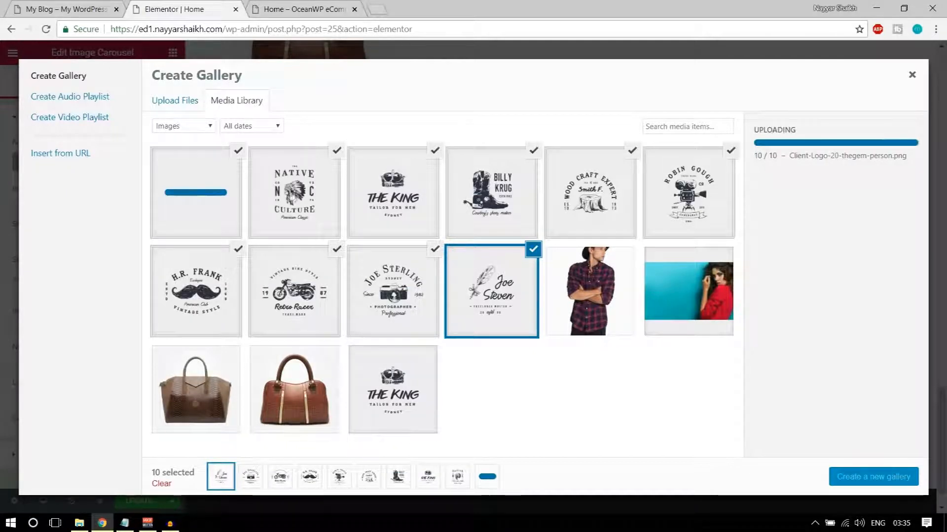
# Add The King logo and insert all eleven logos into the carousel as a new gallery
pyautogui.click(393, 389)
pyautogui.click(850, 480)
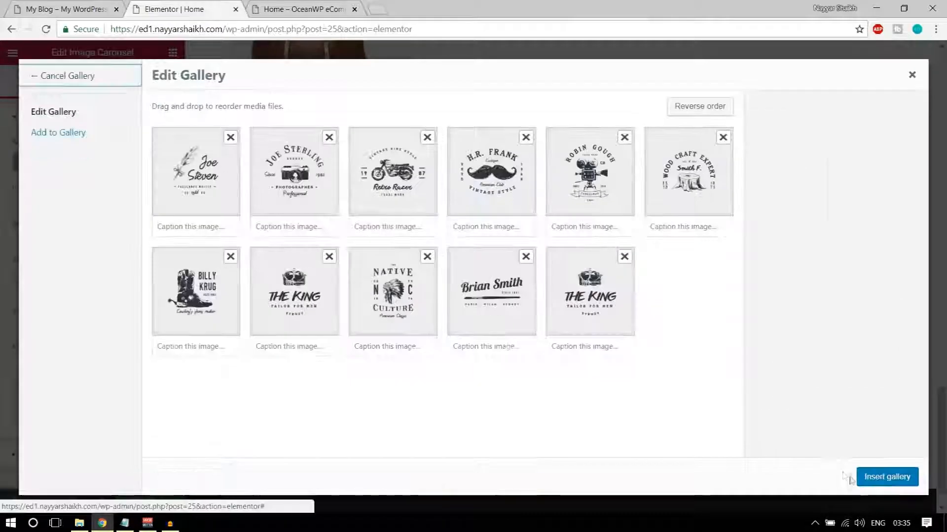
pyautogui.click(896, 478)
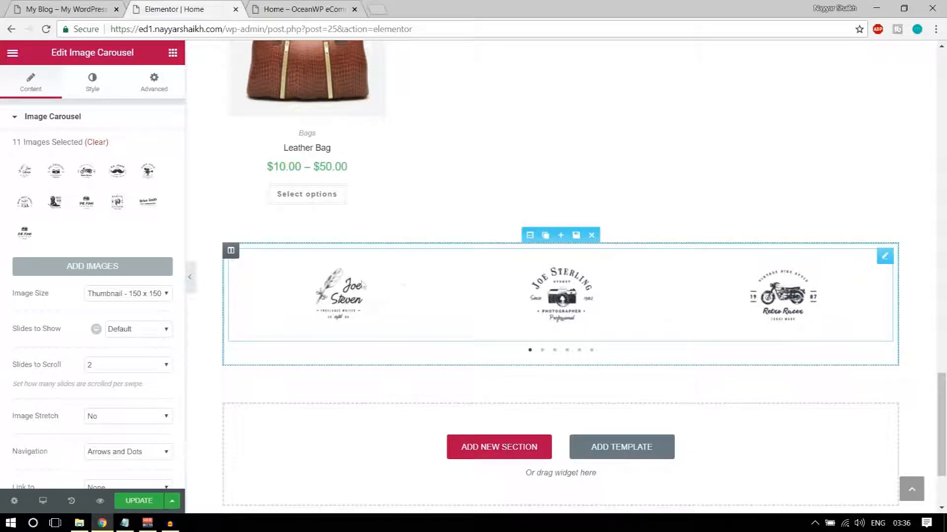
# Set the carousel's Slides to Show to 6 and compare it with the reference brands carousel
pyautogui.scroll(-2, 143, 296)
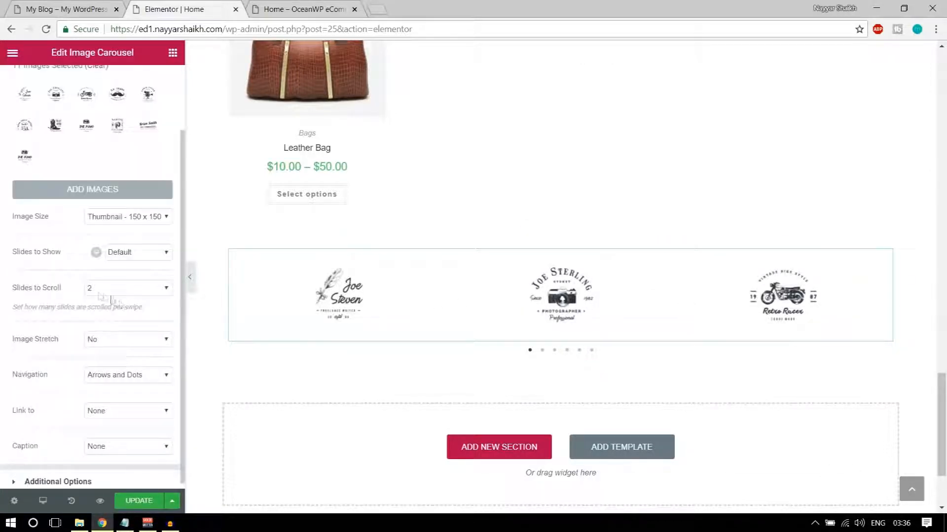
pyautogui.click(132, 254)
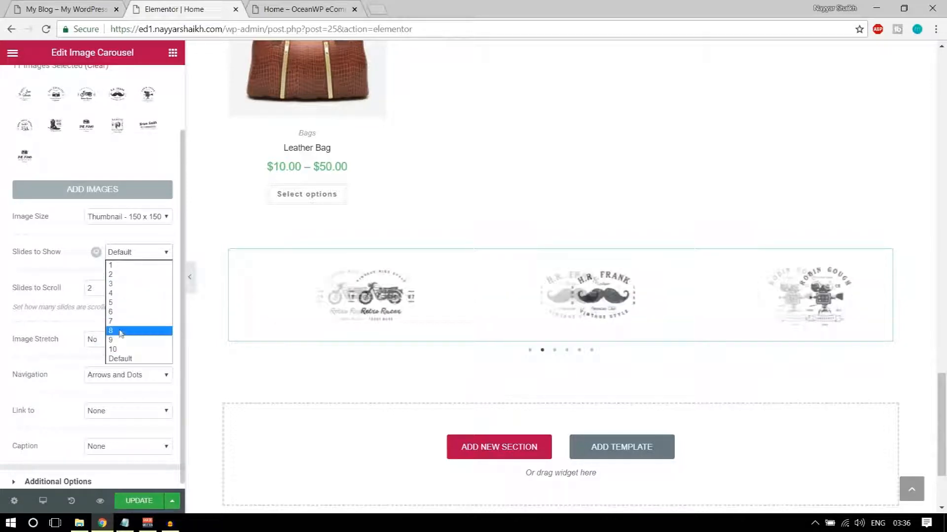
pyautogui.click(124, 312)
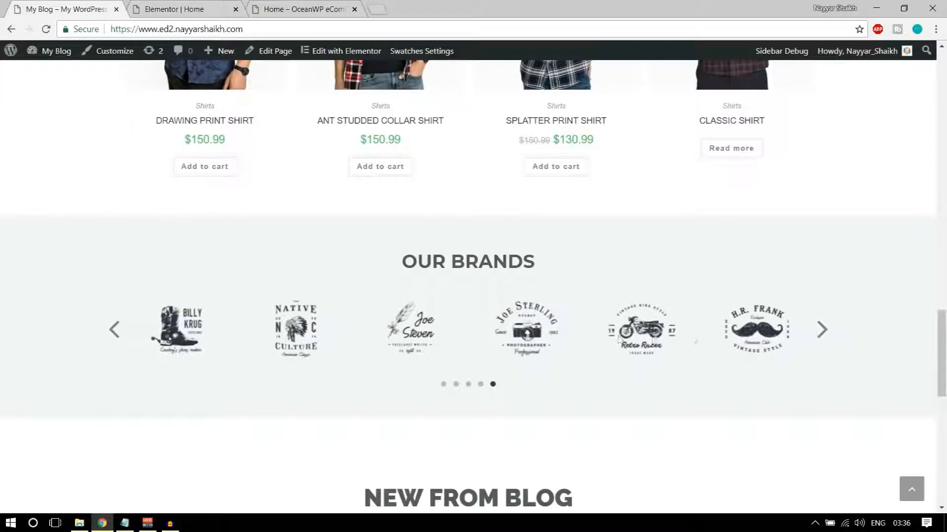
pyautogui.click(165, 9)
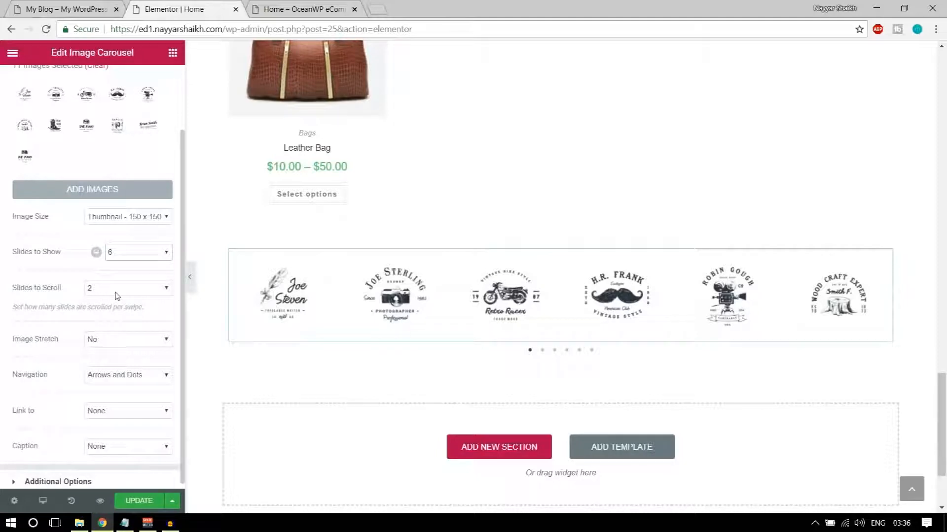
pyautogui.scroll(-1, 131, 329)
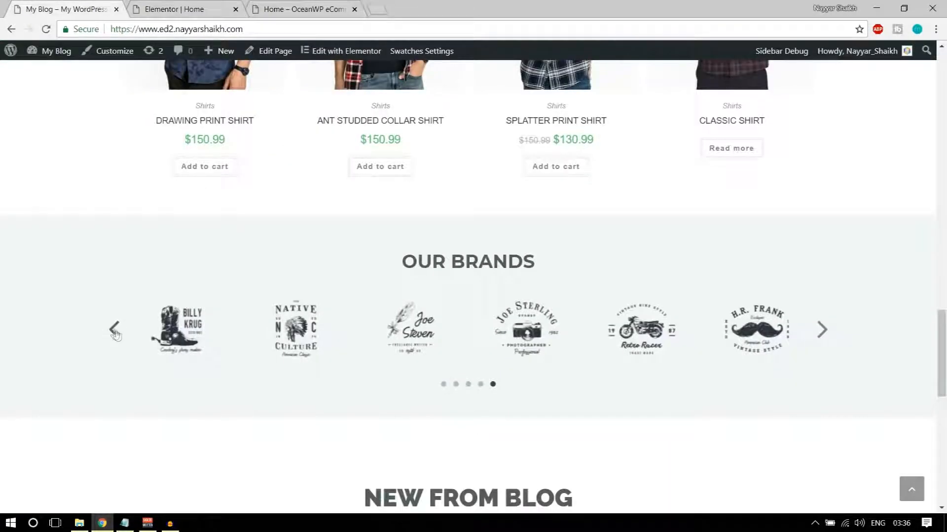
pyautogui.click(116, 335)
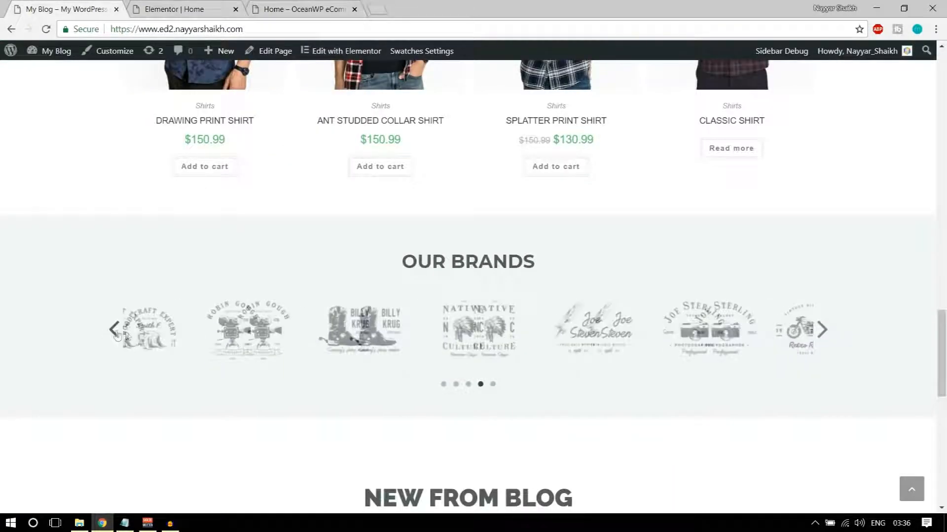
pyautogui.click(185, 5)
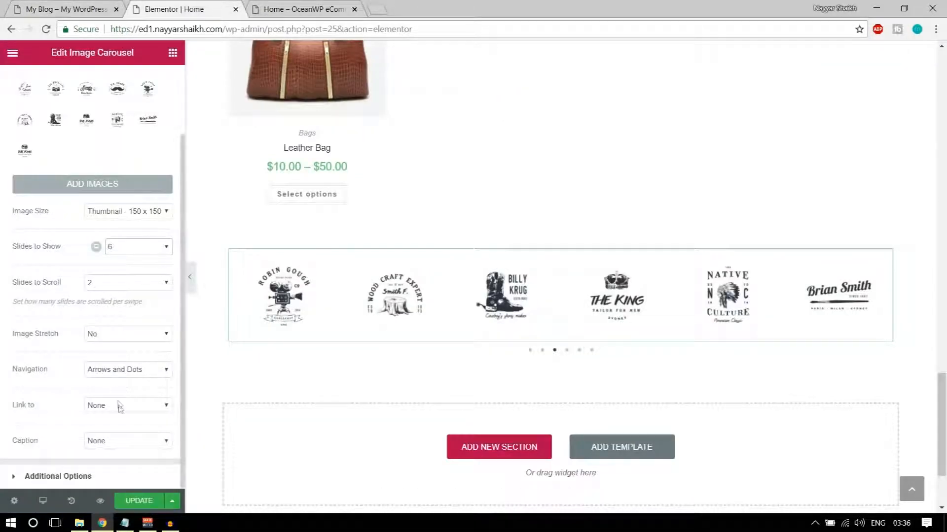
pyautogui.click(116, 477)
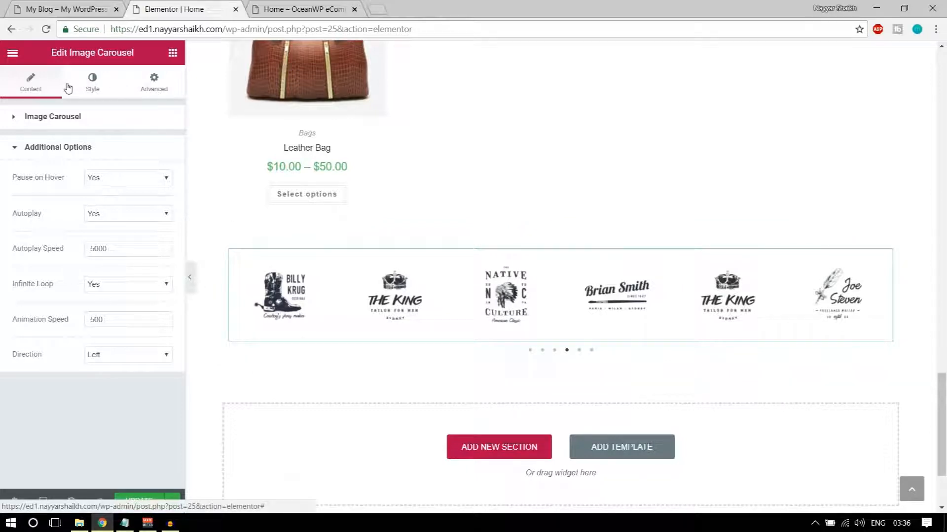
# Make the carousel arrows black, position them Outside, and set the navigation dots colour
pyautogui.click(92, 83)
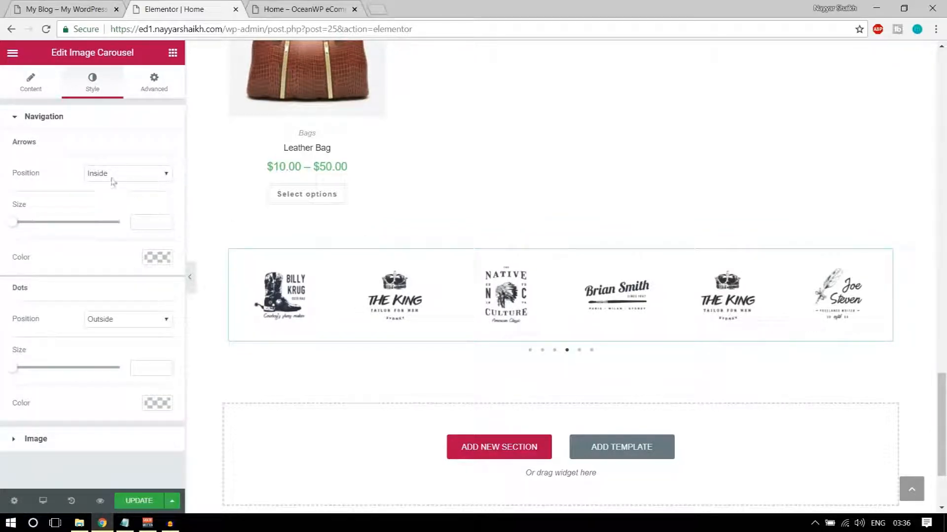
pyautogui.click(157, 257)
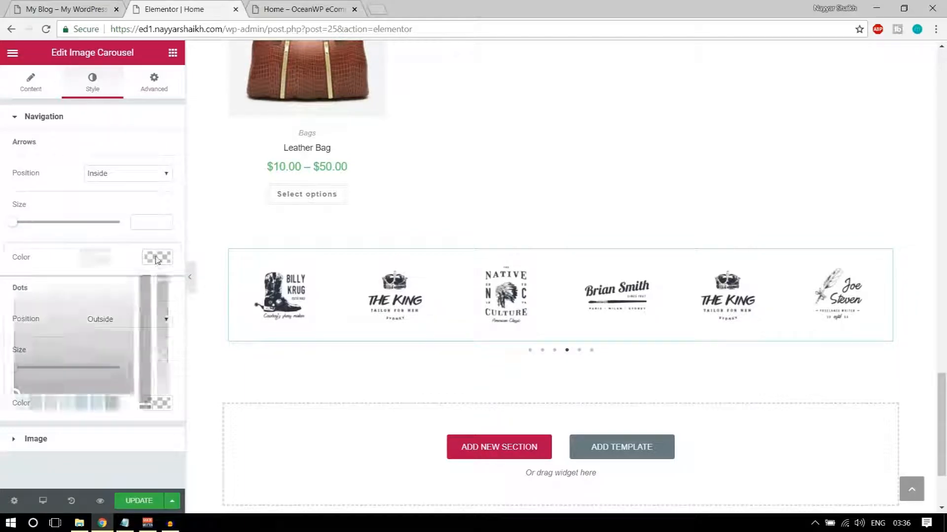
pyautogui.click(111, 404)
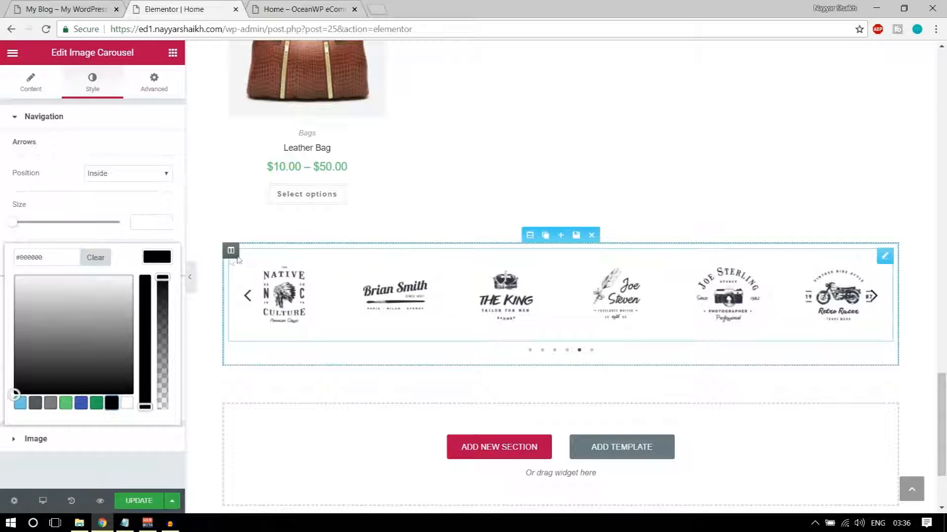
pyautogui.click(158, 258)
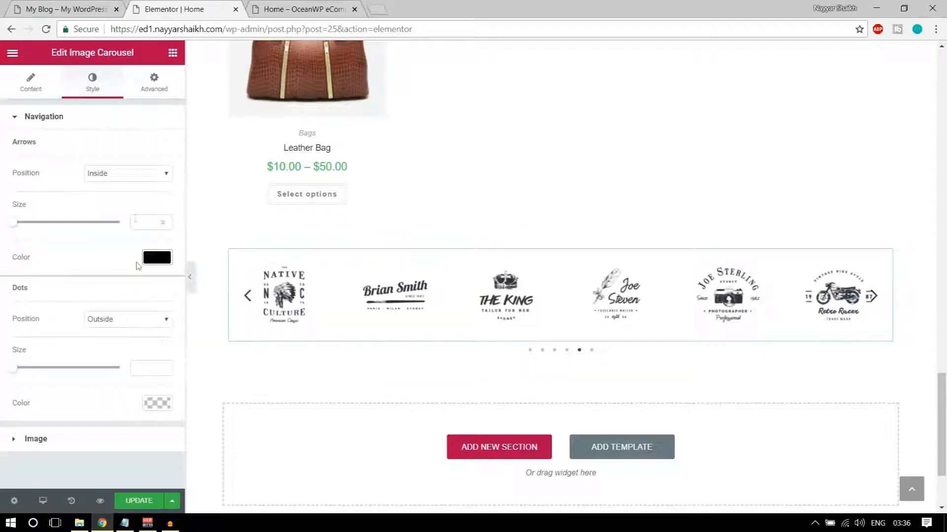
pyautogui.click(129, 175)
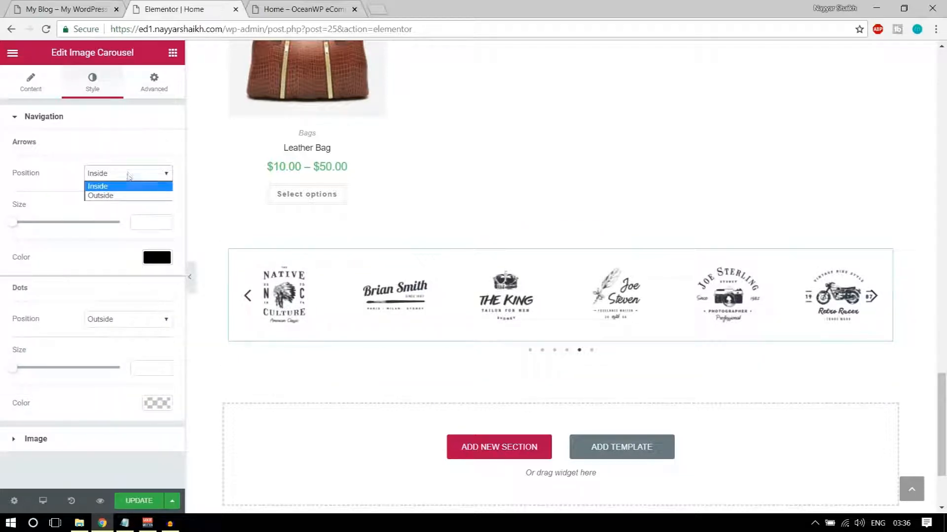
pyautogui.click(124, 197)
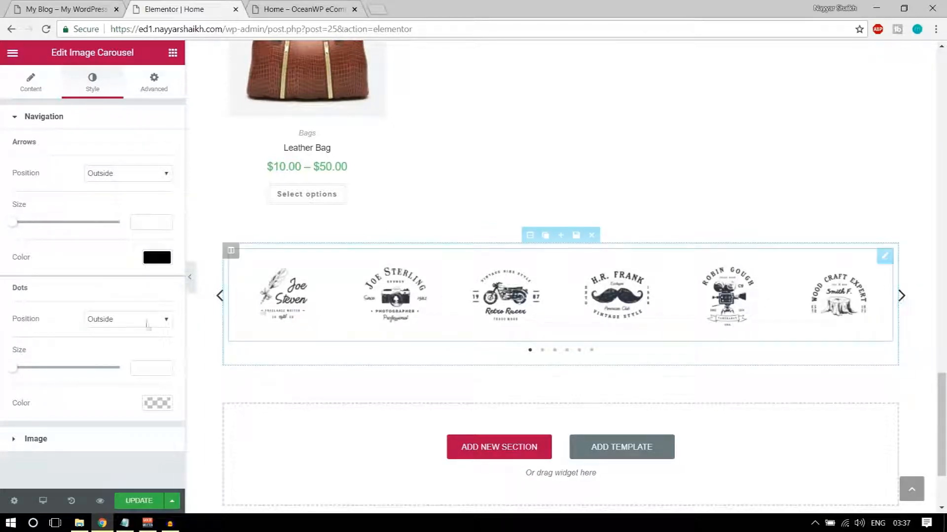
pyautogui.click(155, 402)
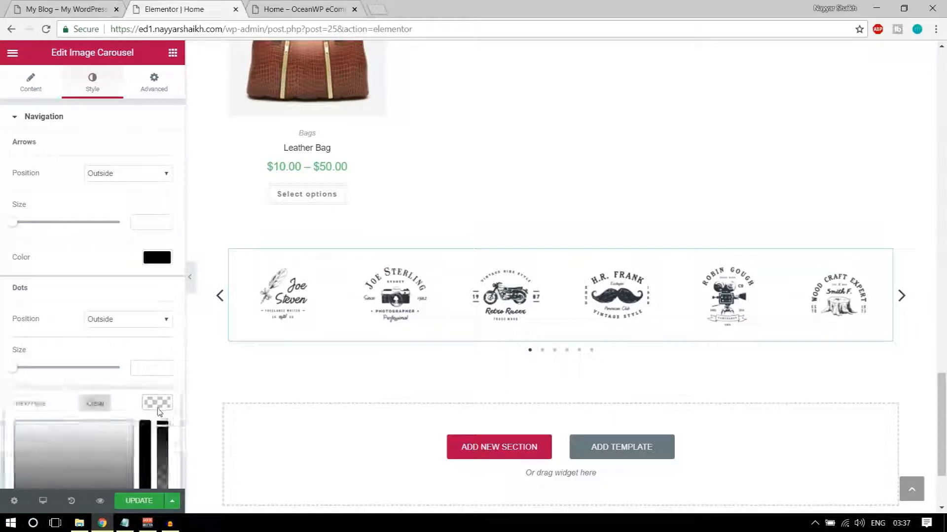
pyautogui.scroll(-2, 162, 415)
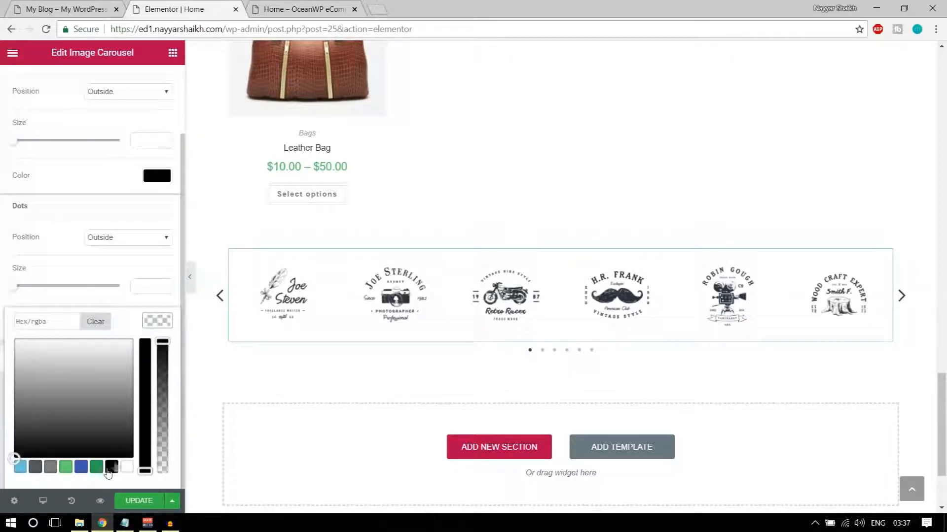
pyautogui.click(158, 322)
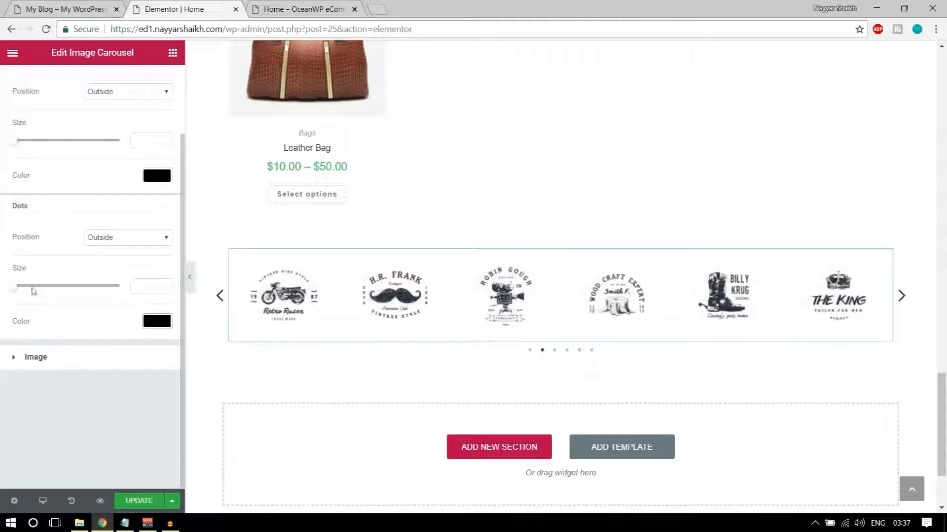
# Set dots size 10 and arrows size 60, update the page, and check the live site
pyautogui.moveTo(16, 289); pyautogui.dragTo(34, 290)
pyautogui.scroll(2, 33, 290)
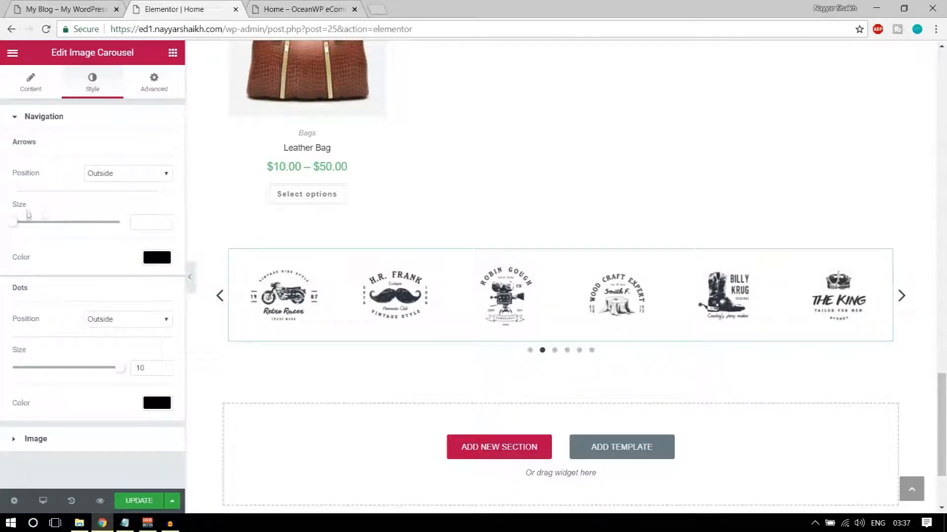
pyautogui.moveTo(18, 226); pyautogui.dragTo(110, 233)
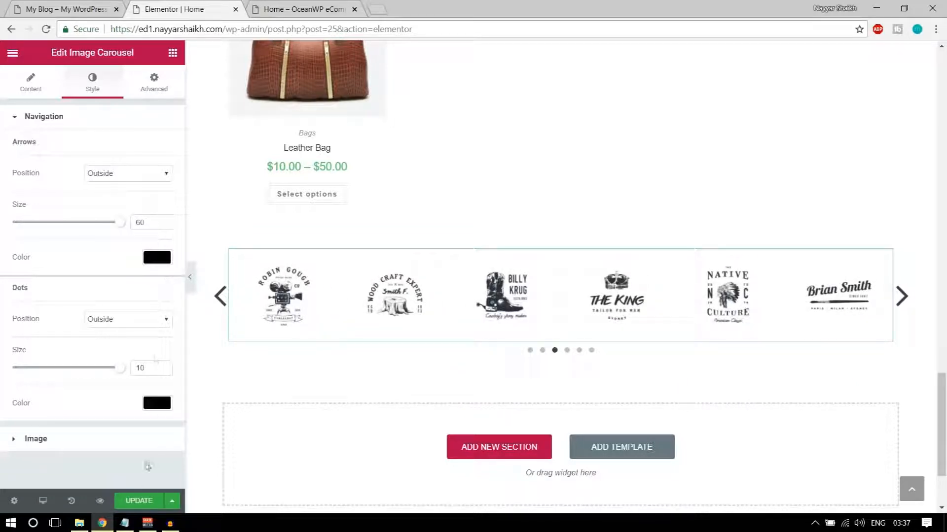
pyautogui.click(142, 501)
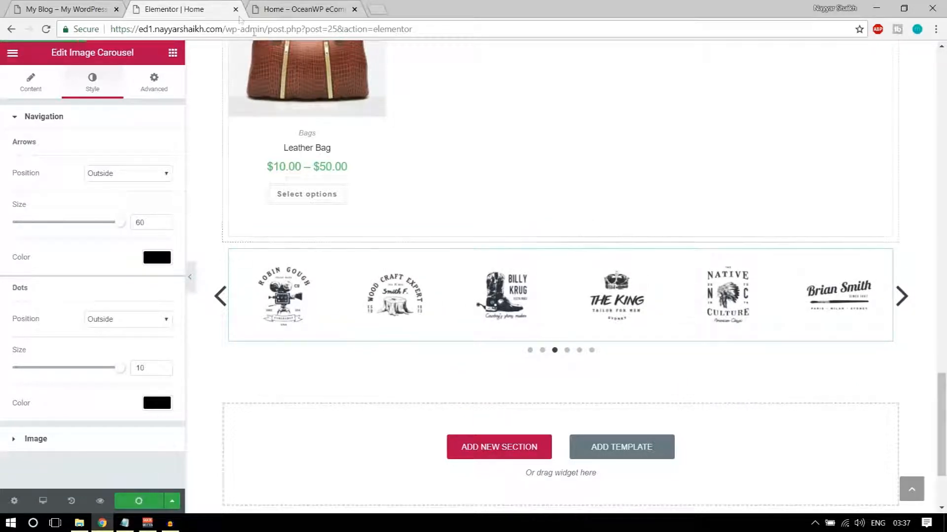
pyautogui.click(16, 5)
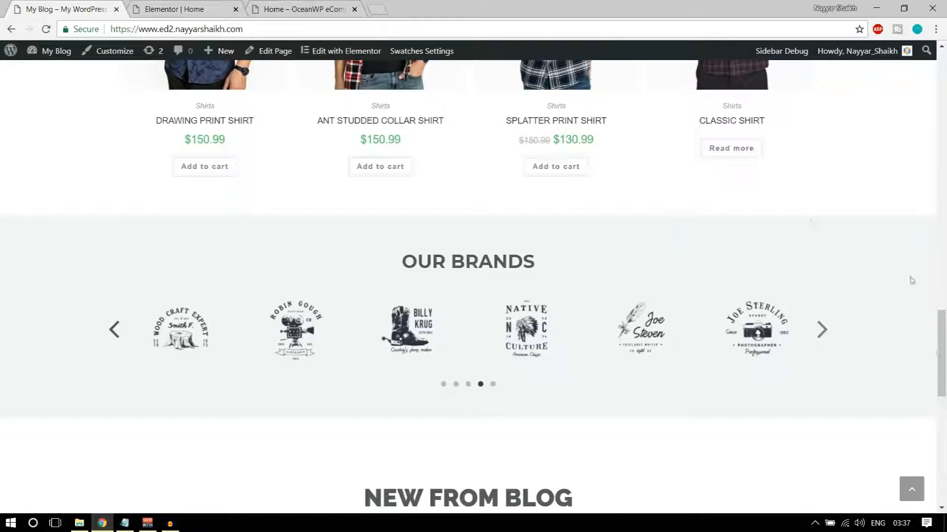
pyautogui.hotkey('ctrl', 'Tab')
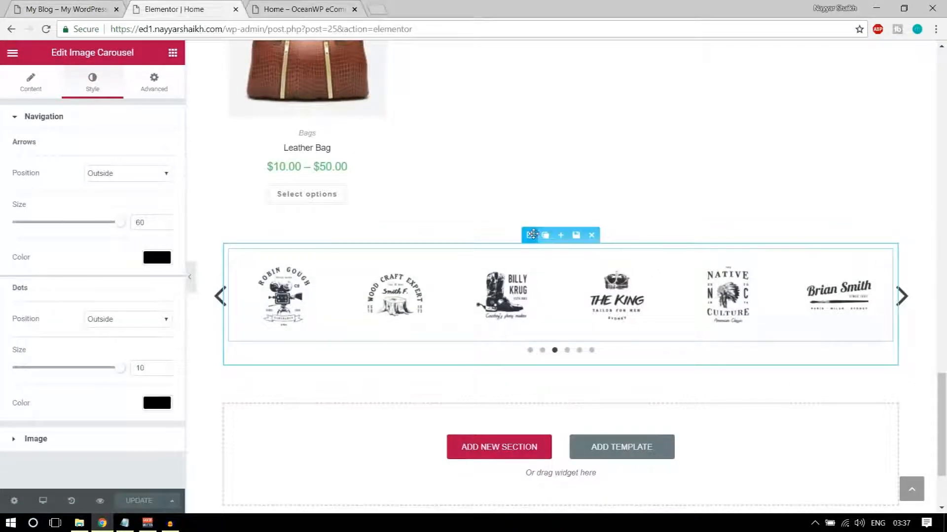
# Give the carousel's section a Classic #f2f2f2 background and turn on Stretch Section
pyautogui.click(531, 235)
pyautogui.click(104, 83)
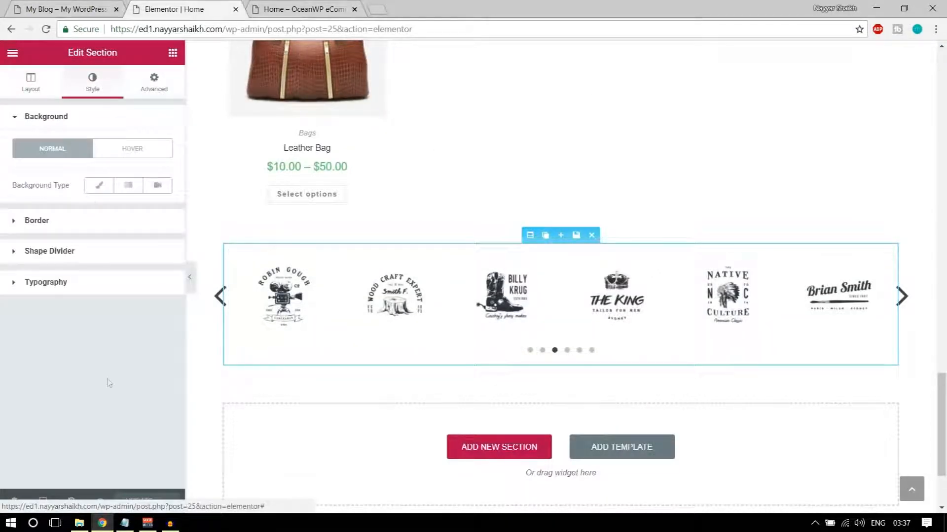
pyautogui.click(100, 186)
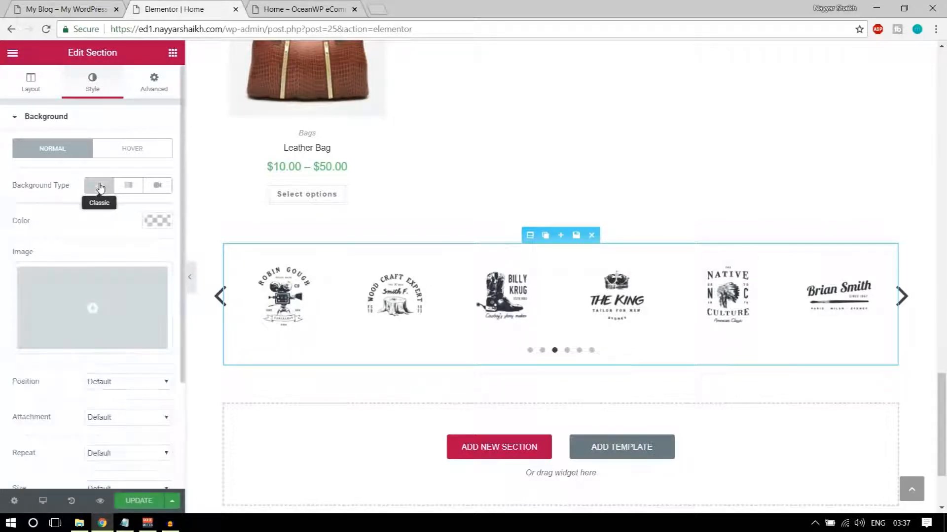
pyautogui.click(162, 223)
pyautogui.click(53, 368)
pyautogui.moveTo(14, 300); pyautogui.dragTo(7, 248)
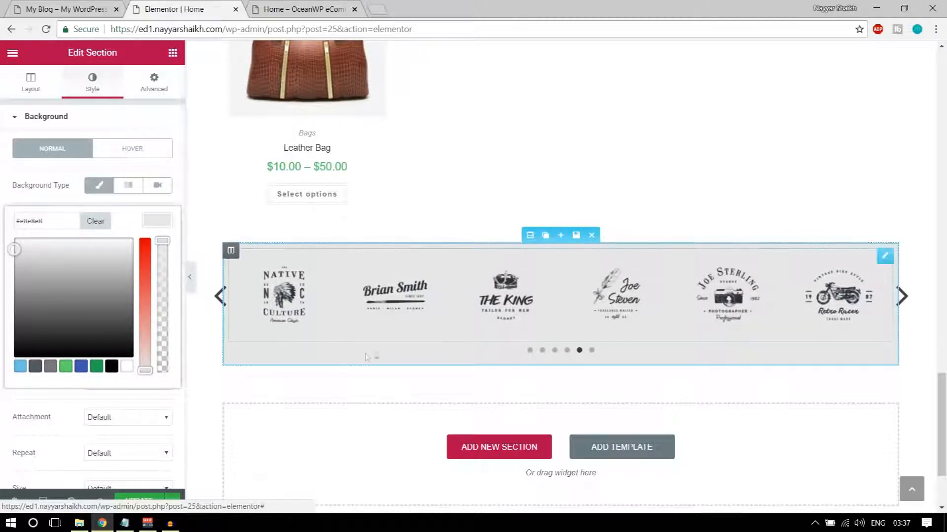
pyautogui.click(37, 8)
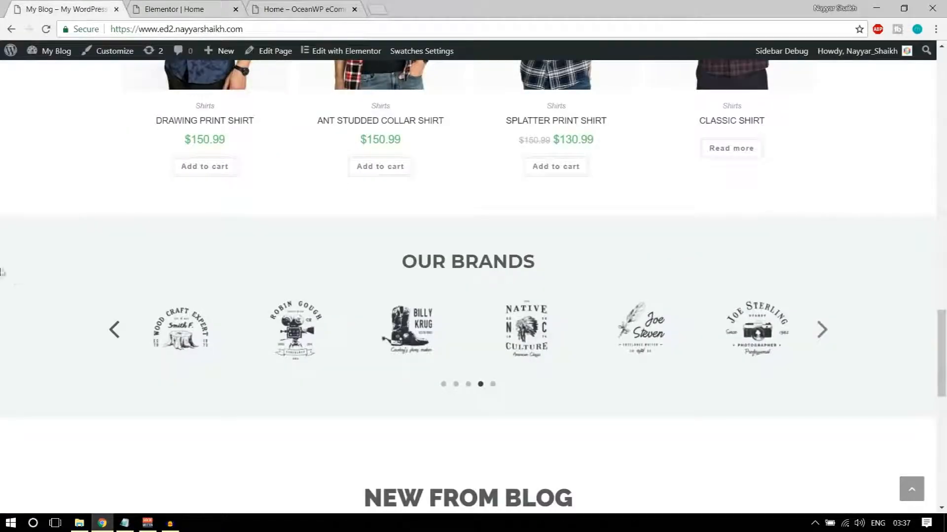
pyautogui.click(183, 9)
pyautogui.moveTo(13, 249); pyautogui.dragTo(9, 243)
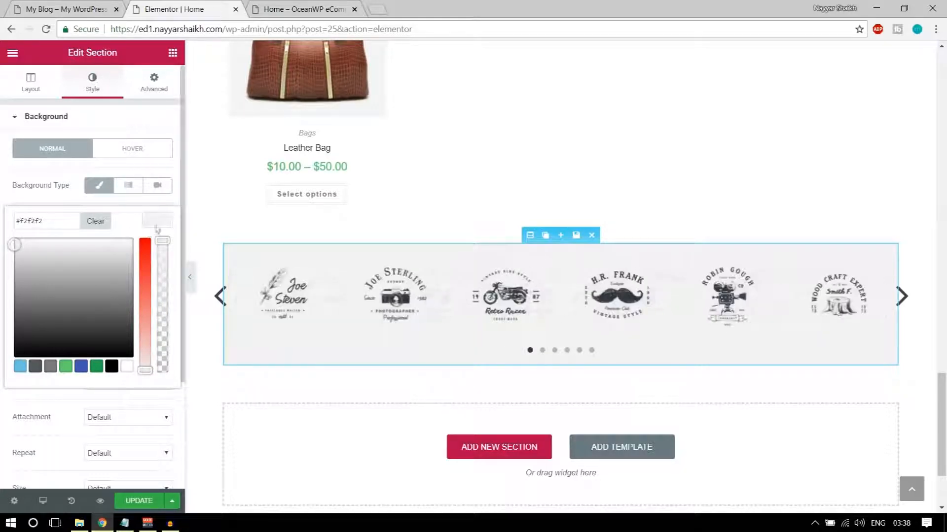
pyautogui.click(30, 84)
pyautogui.click(164, 145)
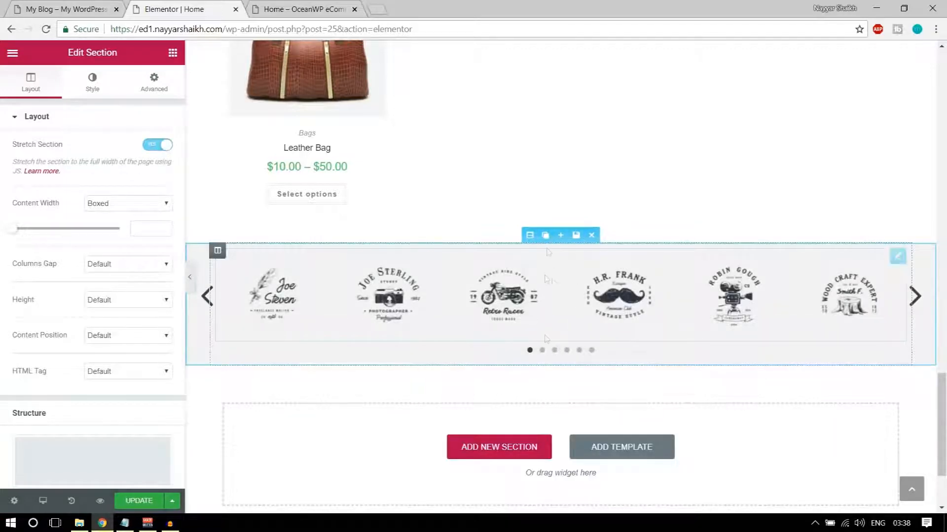
# Unlink the section padding and set Top 100 and Bottom 50, then check the live site's spacing
pyautogui.click(154, 89)
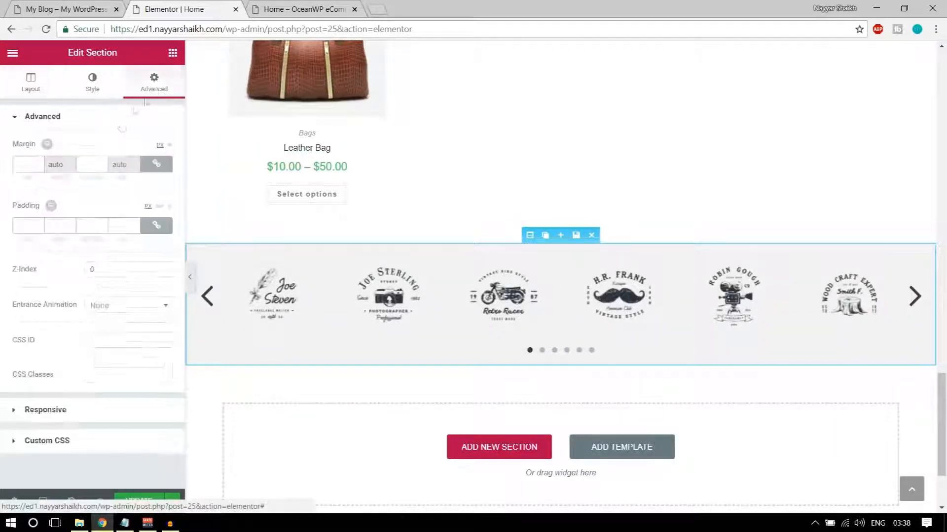
pyautogui.click(154, 226)
pyautogui.click(38, 224)
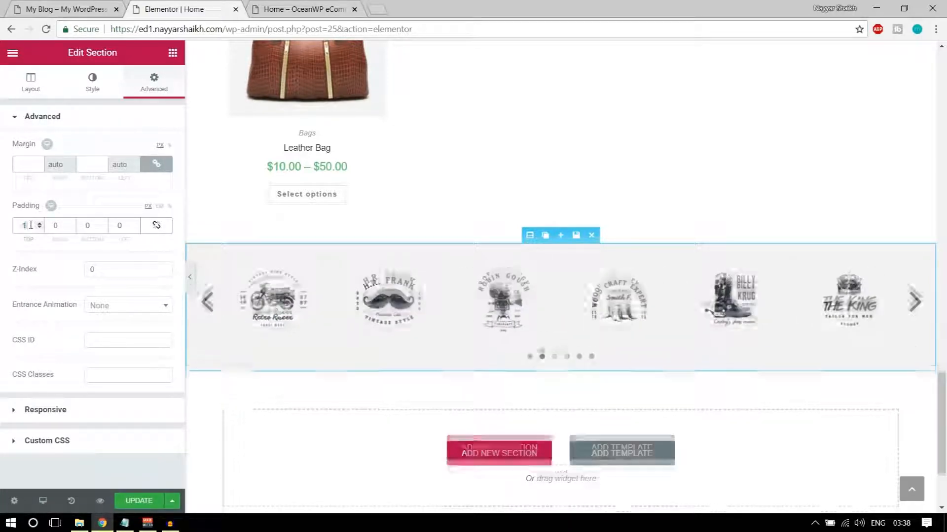
pyautogui.write('100')
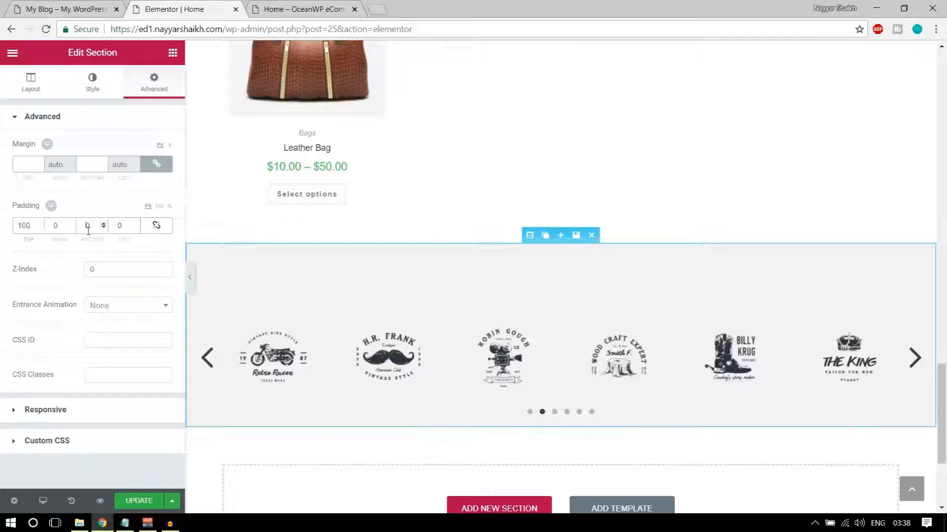
pyautogui.write('50')
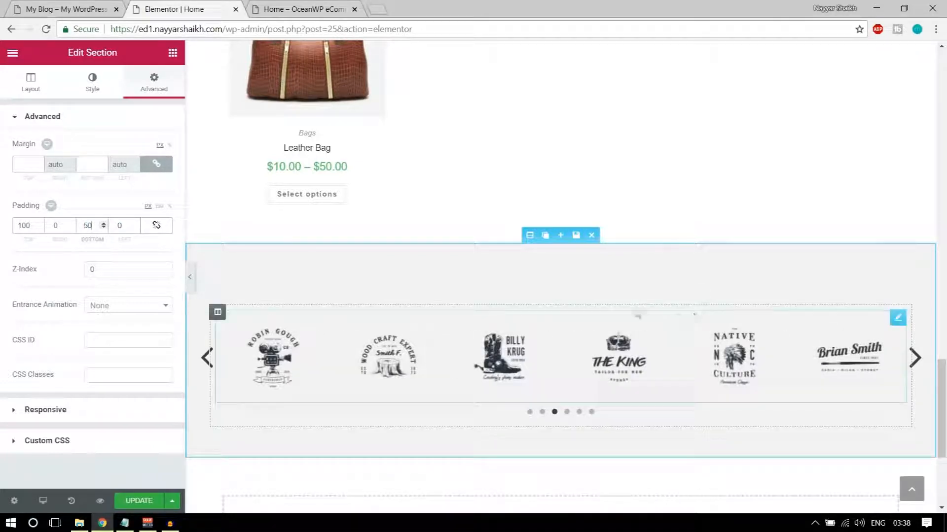
pyautogui.click(82, 6)
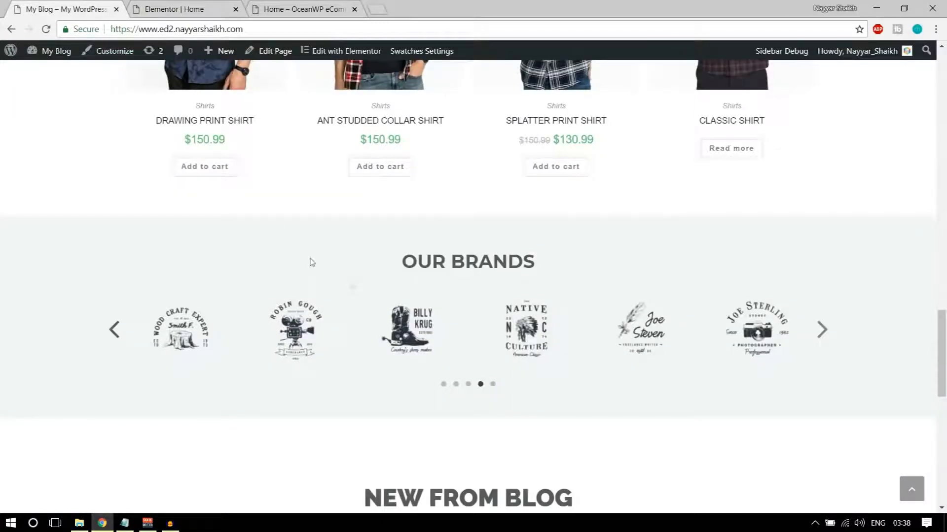
pyautogui.moveTo(412, 263); pyautogui.dragTo(587, 261)
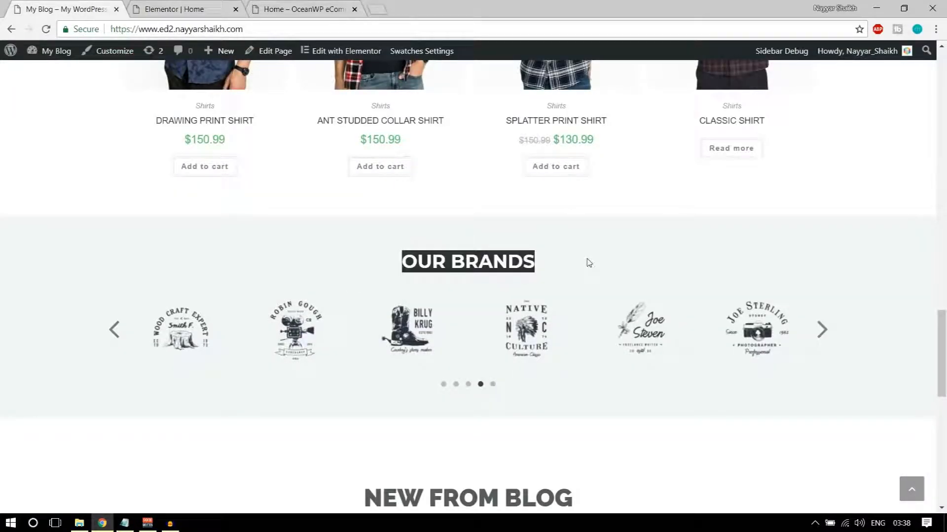
pyautogui.click(203, 7)
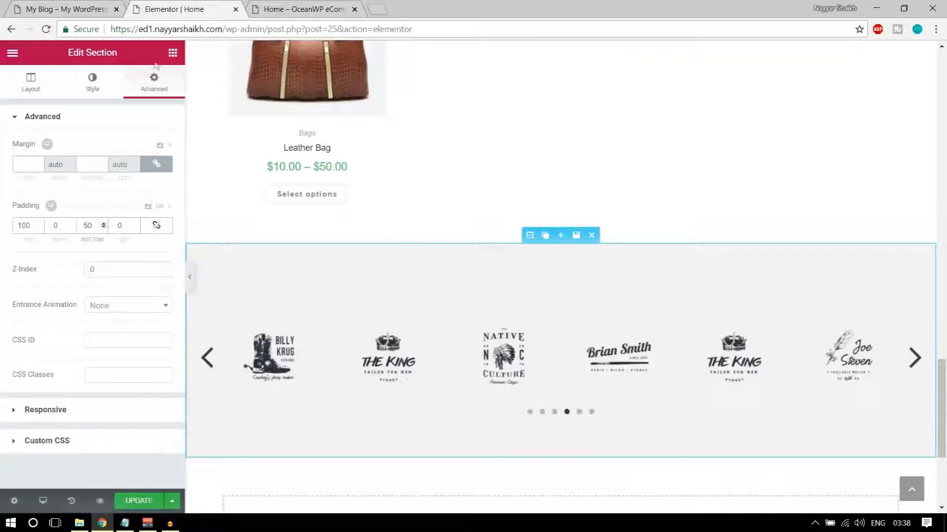
# Add a centred Heading reading OUR BRANDS above the brand carousel
pyautogui.click(173, 52)
pyautogui.moveTo(153, 144); pyautogui.dragTo(542, 345)
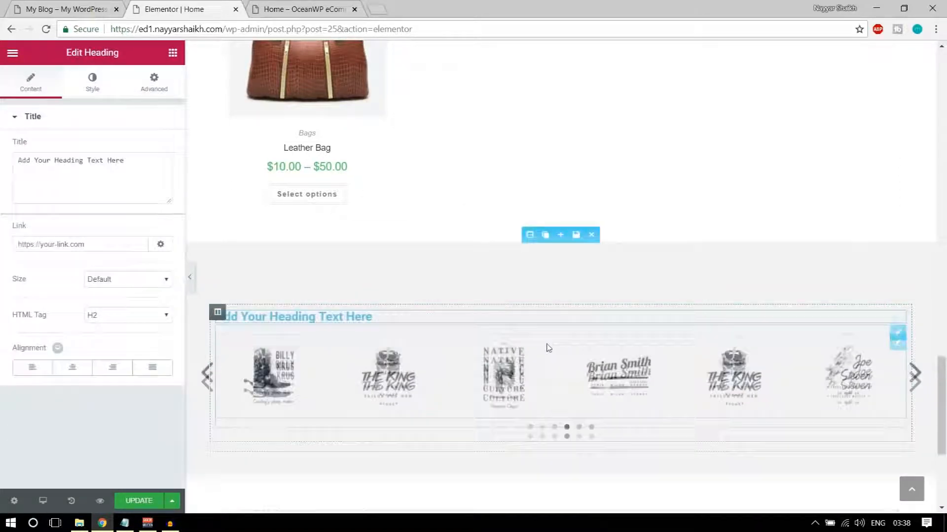
pyautogui.tripleClick(87, 176)
pyautogui.write('OUR BRANDS')
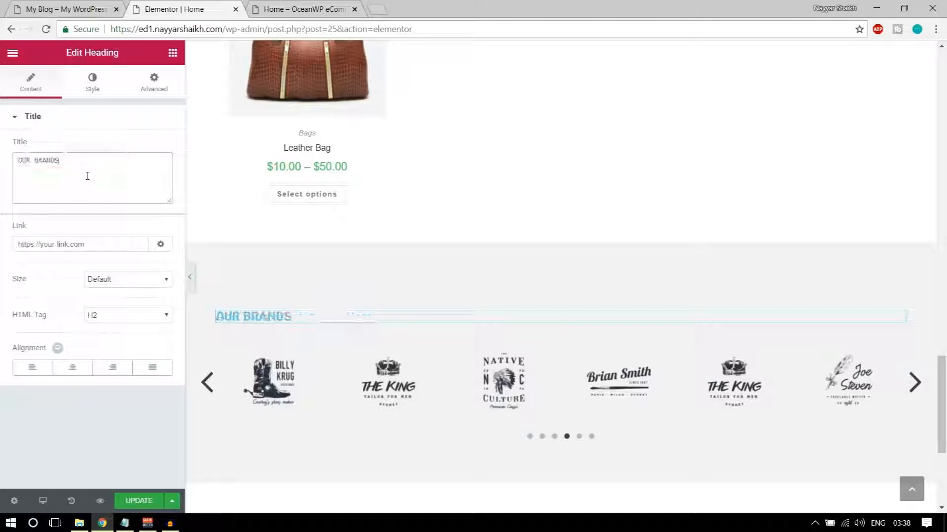
pyautogui.click(72, 368)
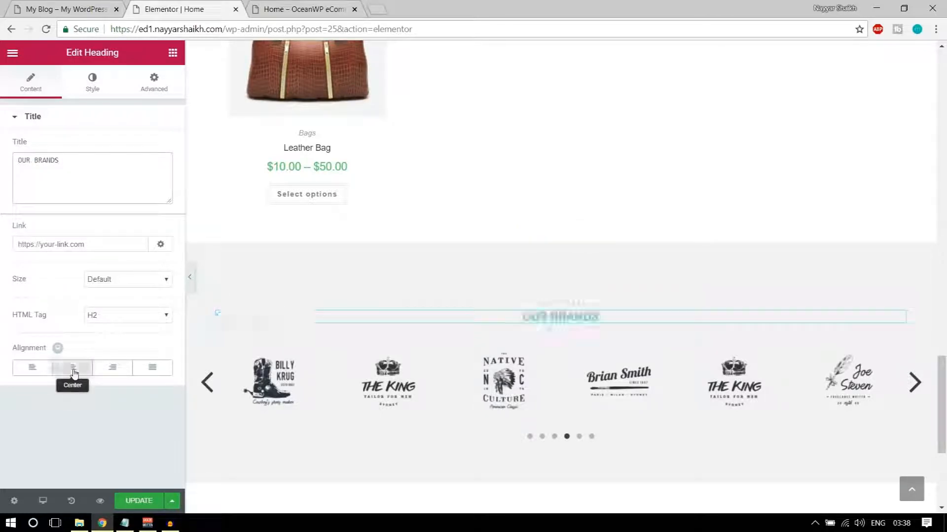
# Colour the OUR BRANDS heading dark grey #54595f
pyautogui.click(88, 79)
pyautogui.click(157, 147)
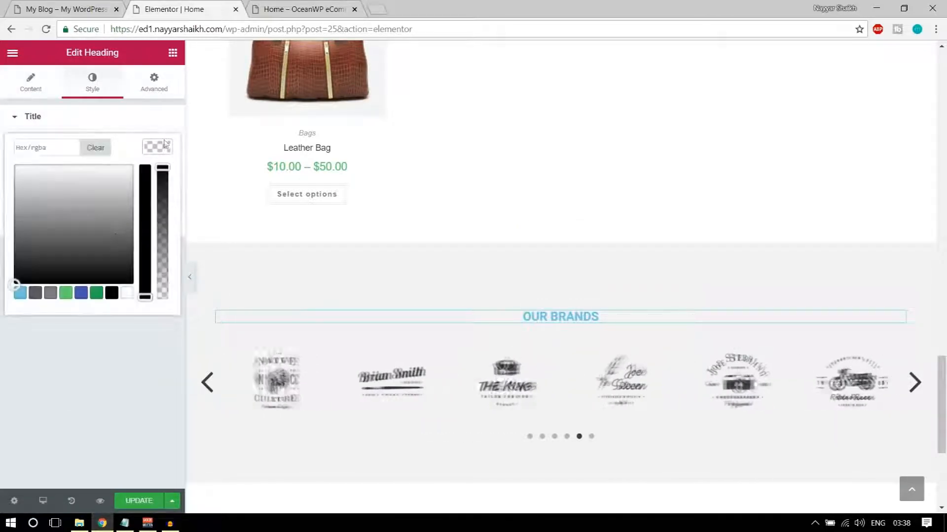
pyautogui.click(35, 293)
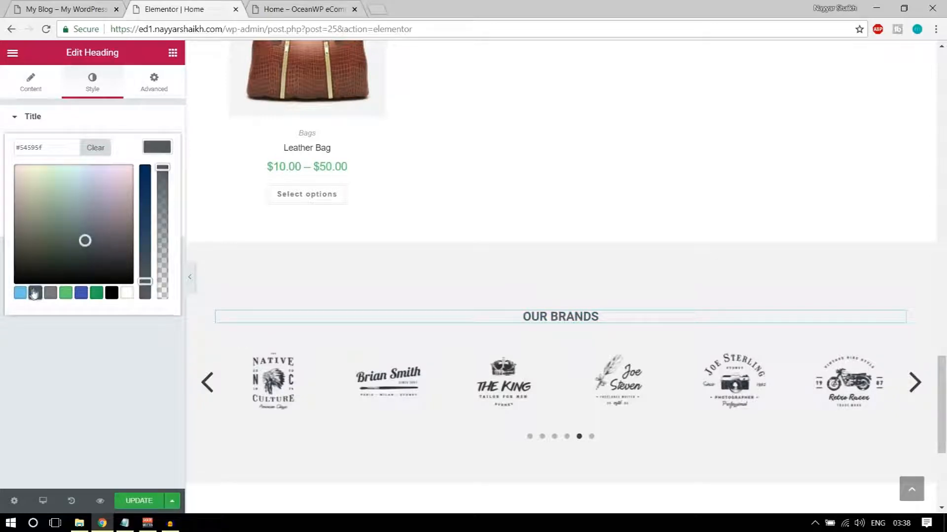
pyautogui.click(166, 148)
# Set the heading typography to Raleway, weight 800, size 31 px, and update the page
pyautogui.click(156, 183)
pyautogui.click(117, 217)
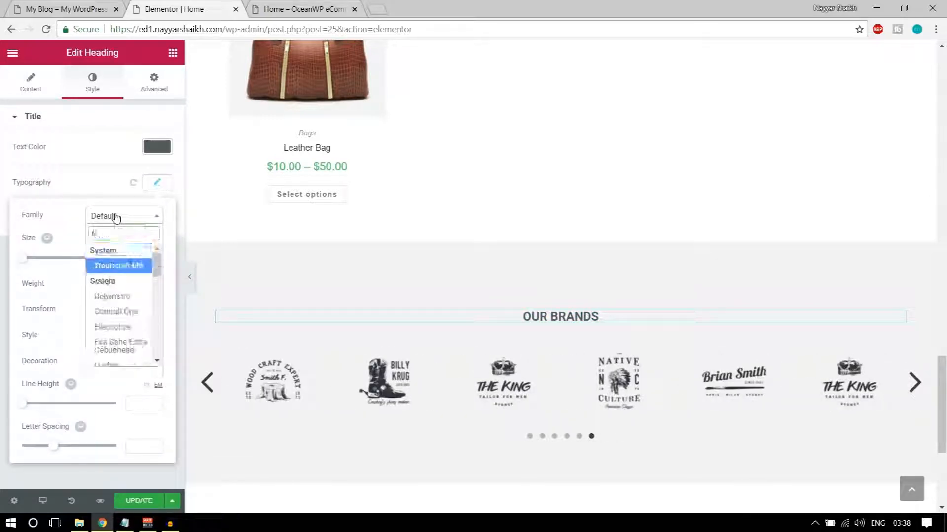
pyautogui.write('rale')
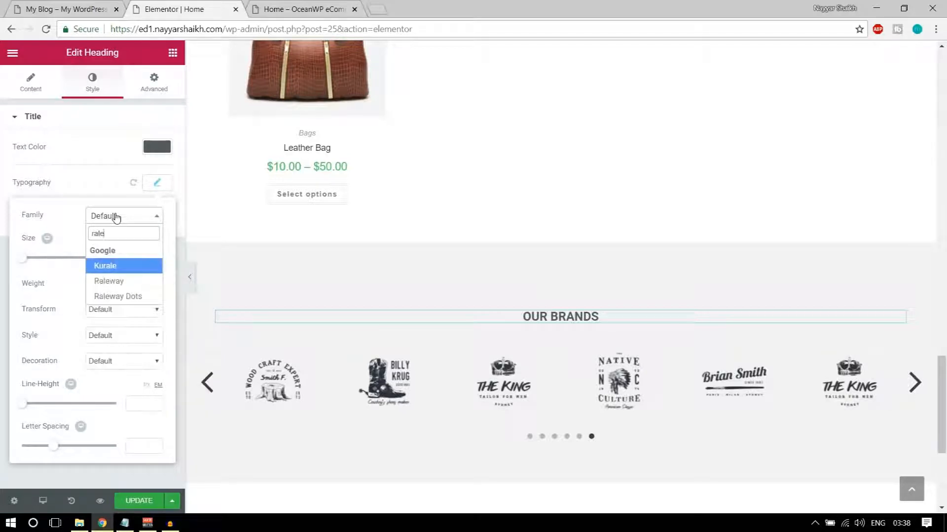
pyautogui.click(117, 281)
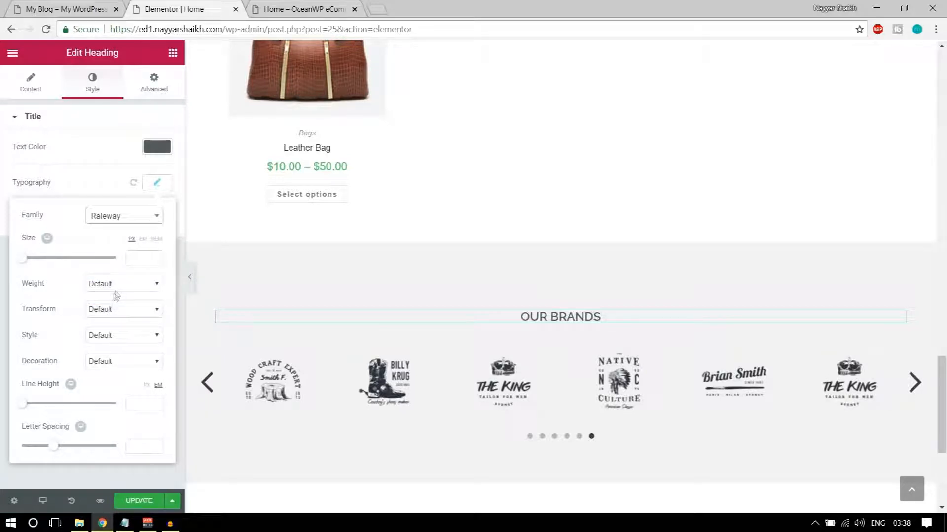
pyautogui.click(113, 284)
pyautogui.click(126, 343)
pyautogui.click(118, 283)
pyautogui.click(117, 367)
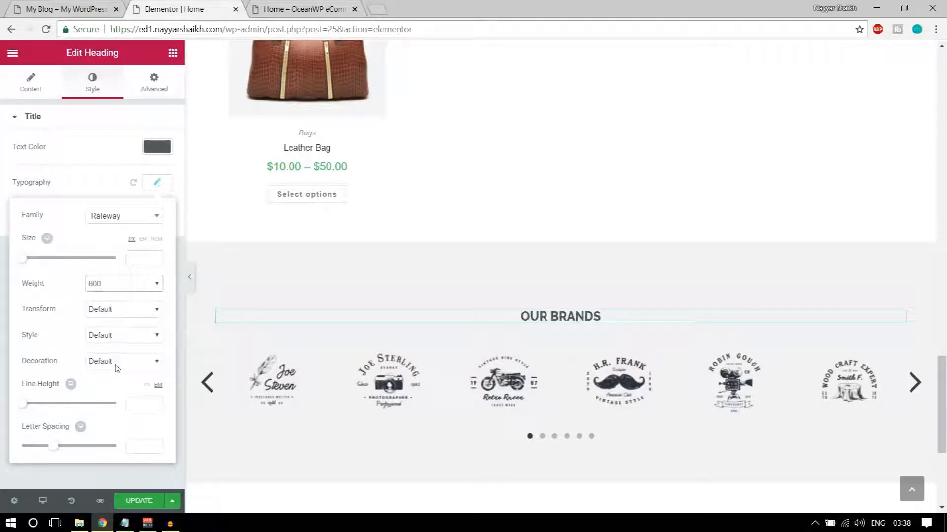
pyautogui.moveTo(24, 262); pyautogui.dragTo(39, 263)
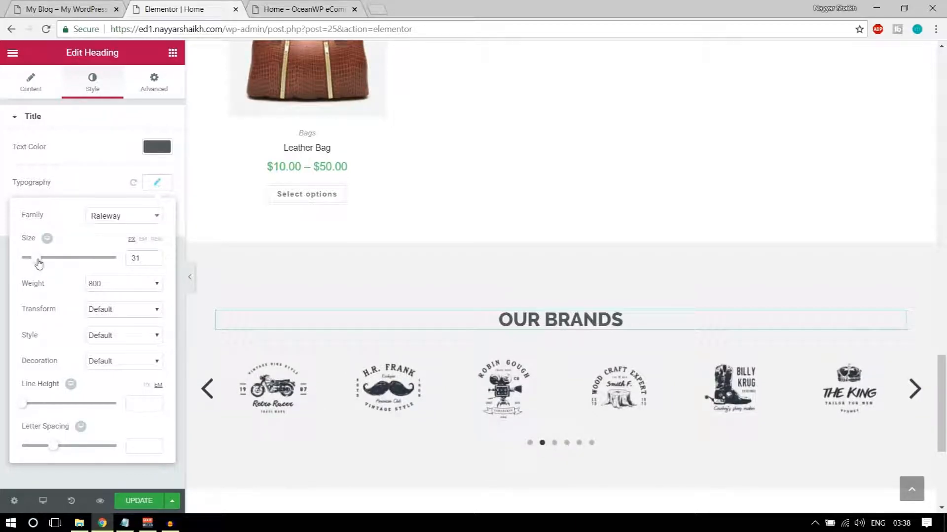
pyautogui.click(132, 504)
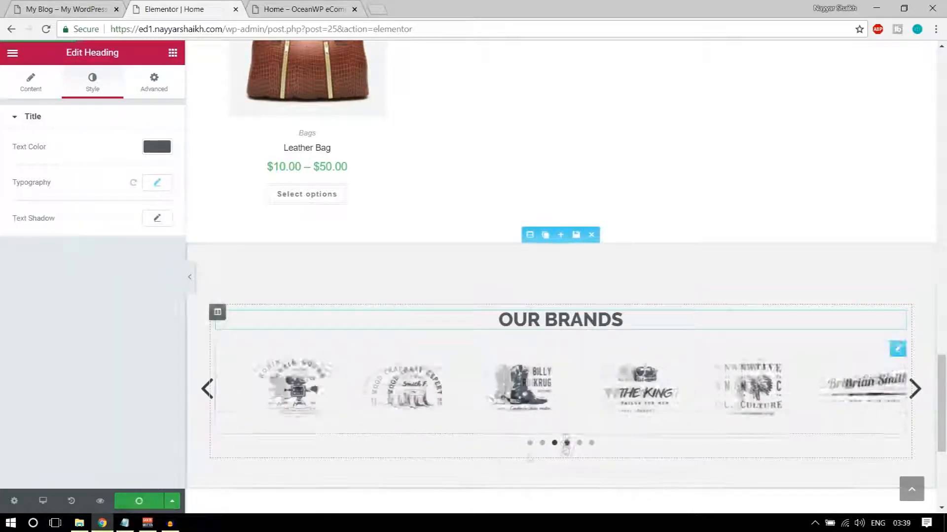
pyautogui.click(94, 10)
# Check the reference site's NEW FROM BLOG heading, then scroll the Elementor Home editor below OUR BRANDS
pyautogui.scroll(-7, 518, 319)
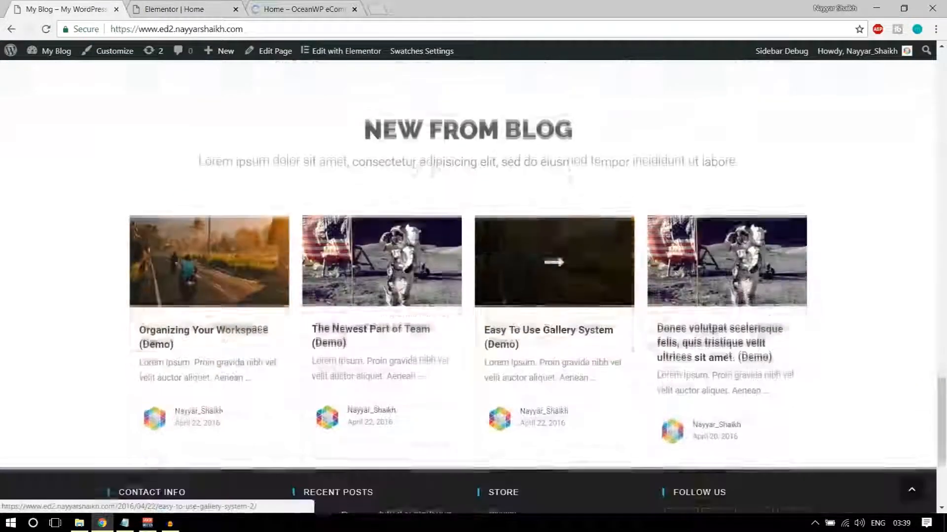
pyautogui.scroll(2, 433, 238)
pyautogui.scroll(-2, 433, 361)
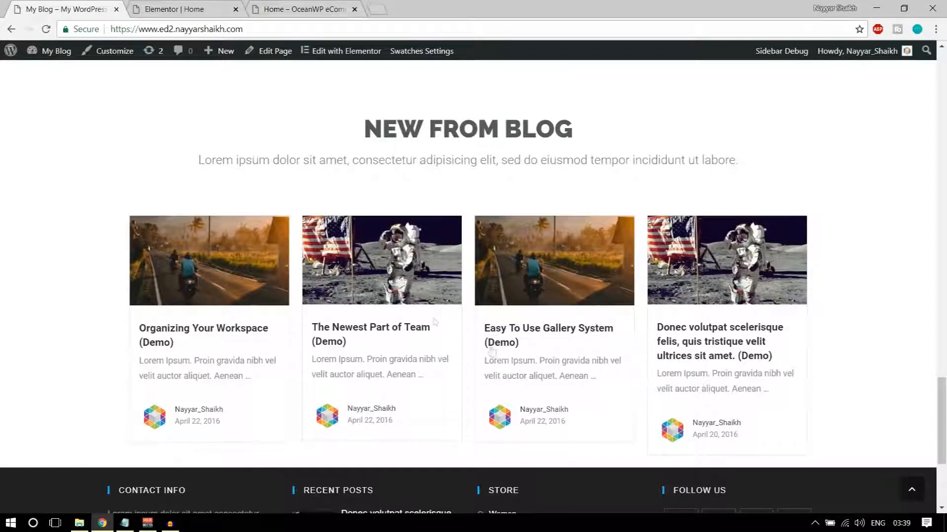
pyautogui.scroll(2, 644, 344)
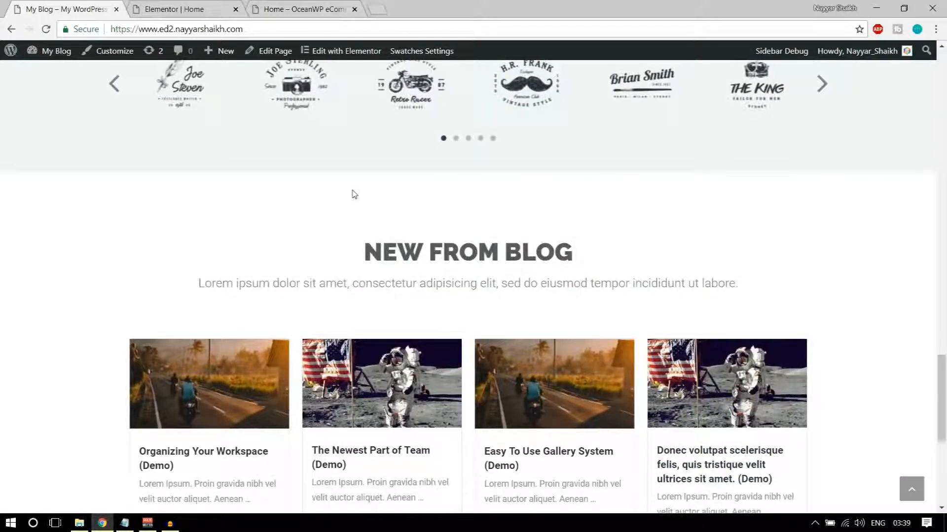
pyautogui.moveTo(372, 256); pyautogui.dragTo(572, 256)
pyautogui.click(187, 9)
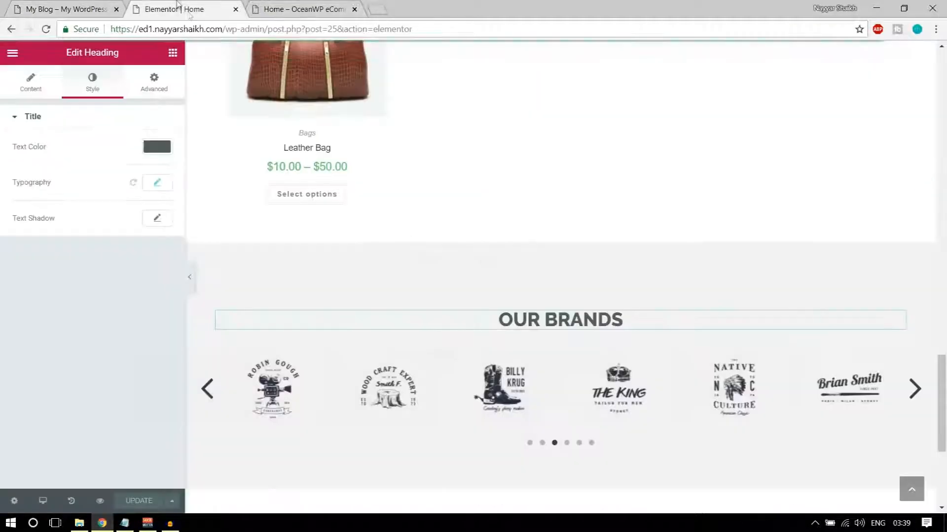
pyautogui.scroll(-5, 549, 281)
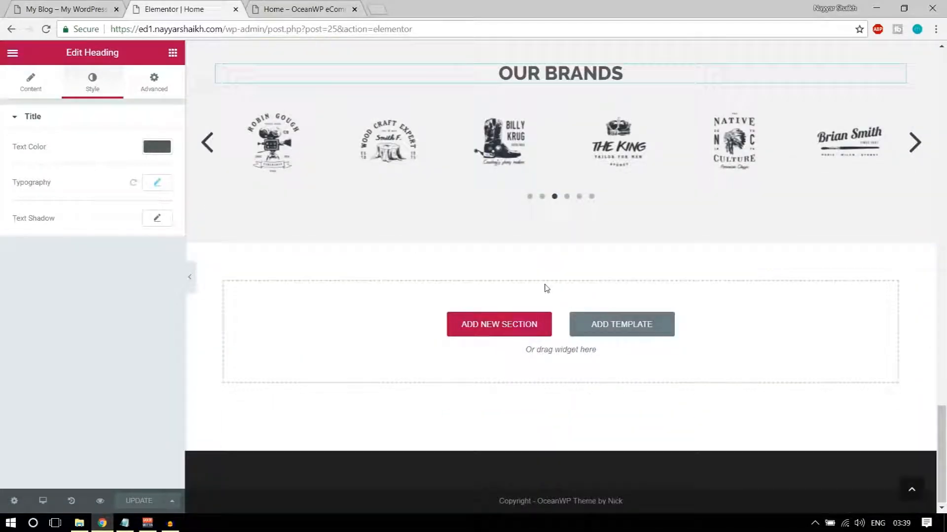
# Insert the saved Title template below OUR BRANDS and retype its heading as NEW FROM BLOG
pyautogui.click(624, 327)
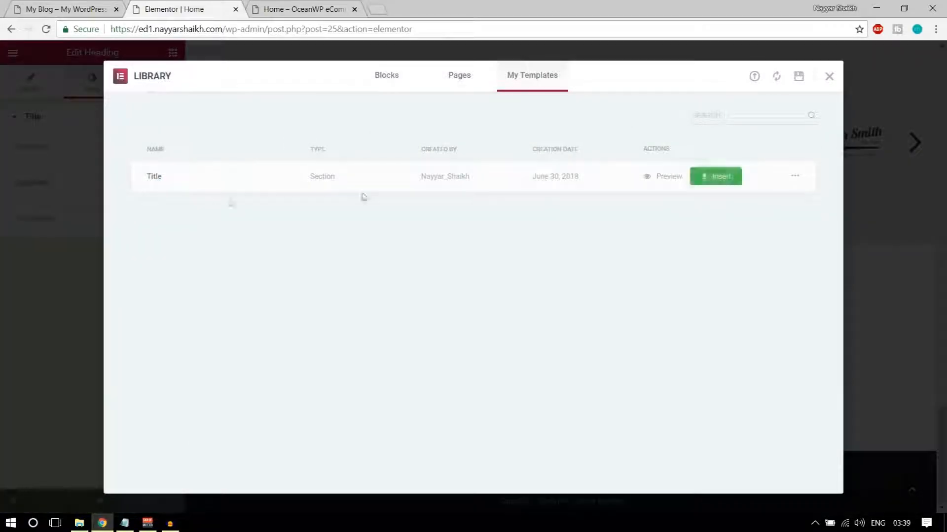
pyautogui.click(715, 176)
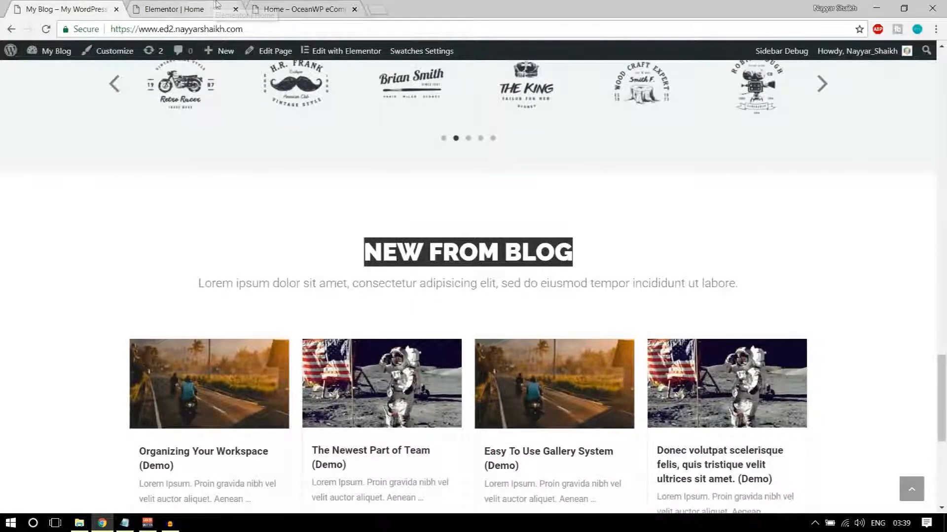
pyautogui.click(213, 7)
pyautogui.click(524, 296)
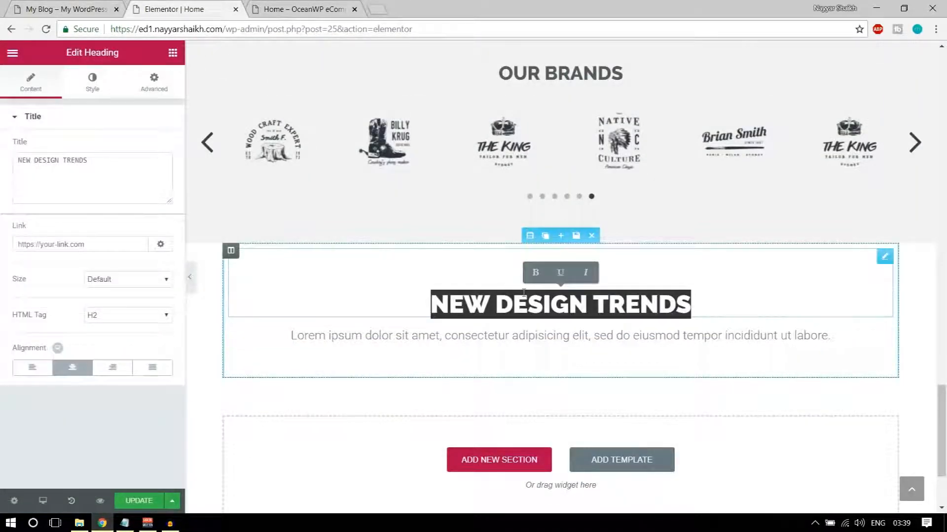
pyautogui.write('NEW')
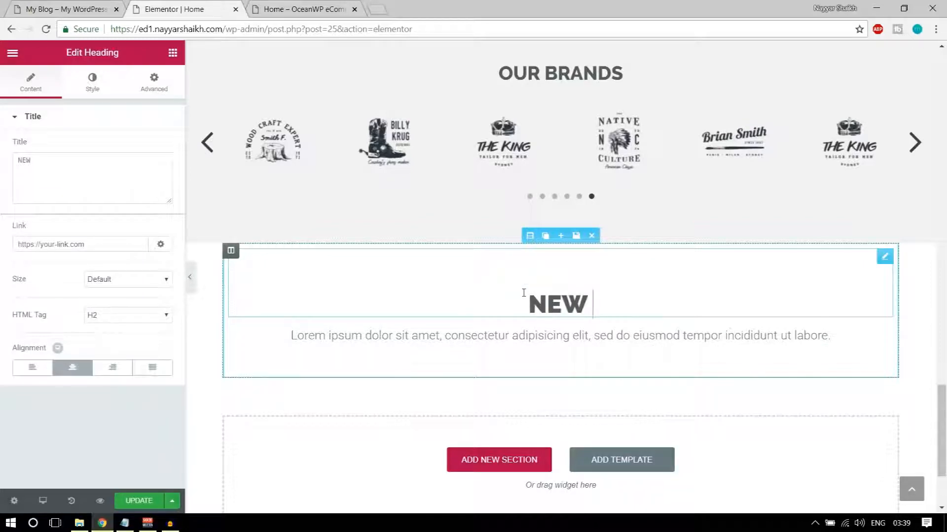
pyautogui.write(' FROM BLOG')
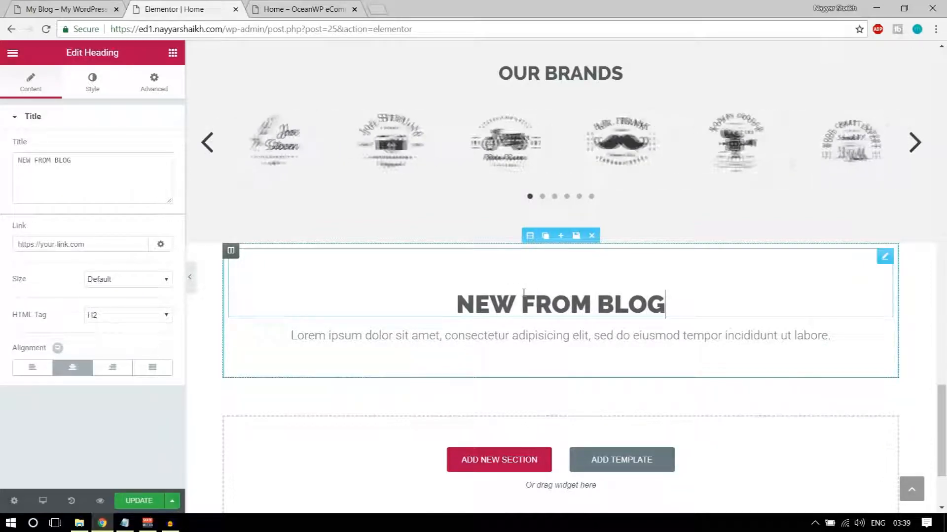
# Compare against the live blog page, then view the OceanWP eCommerce home preview
pyautogui.click(65, 9)
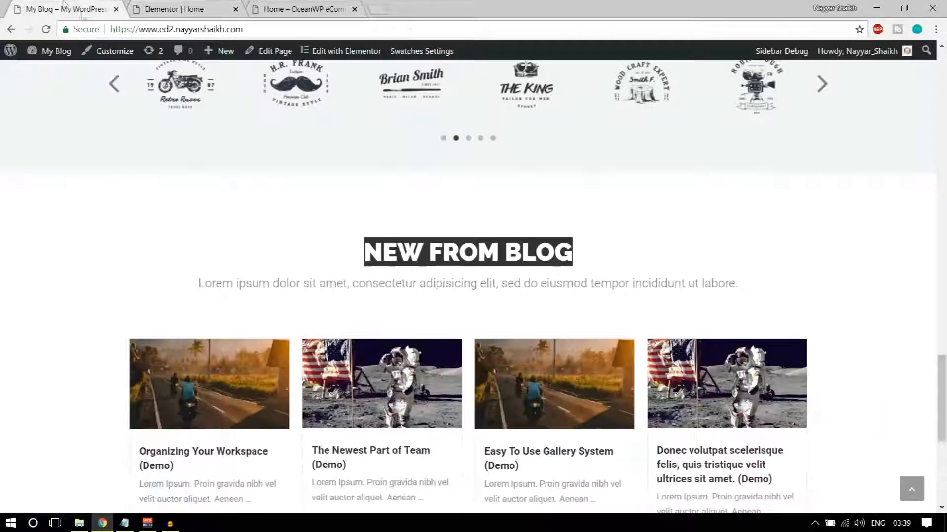
pyautogui.scroll(-3, 296, 332)
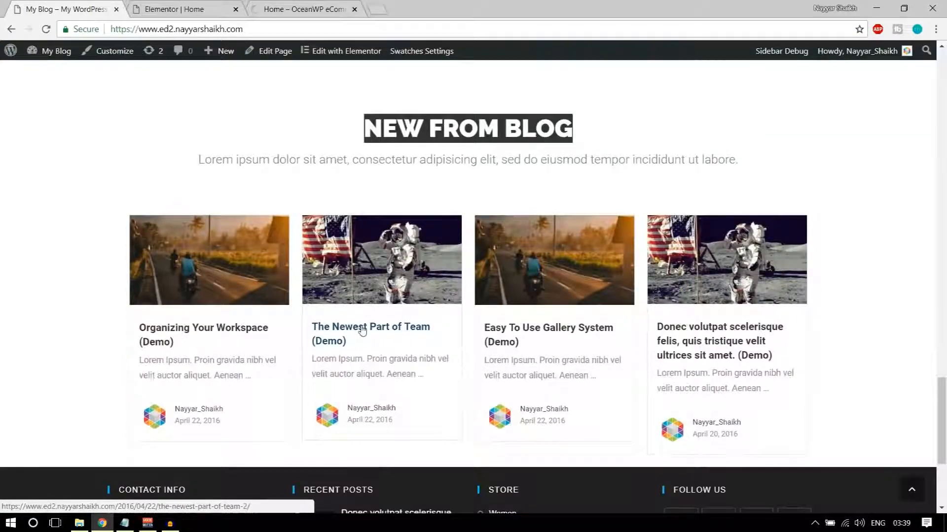
pyautogui.click(201, 6)
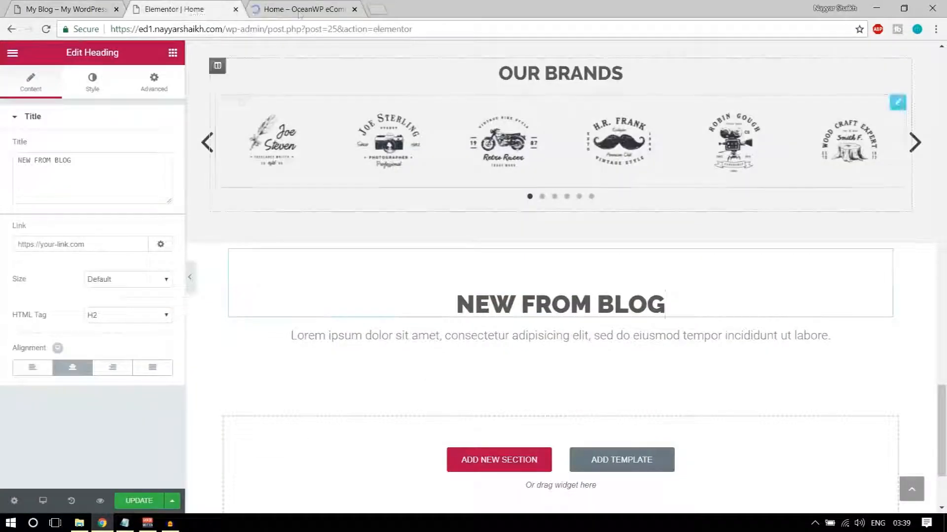
pyautogui.click(302, 9)
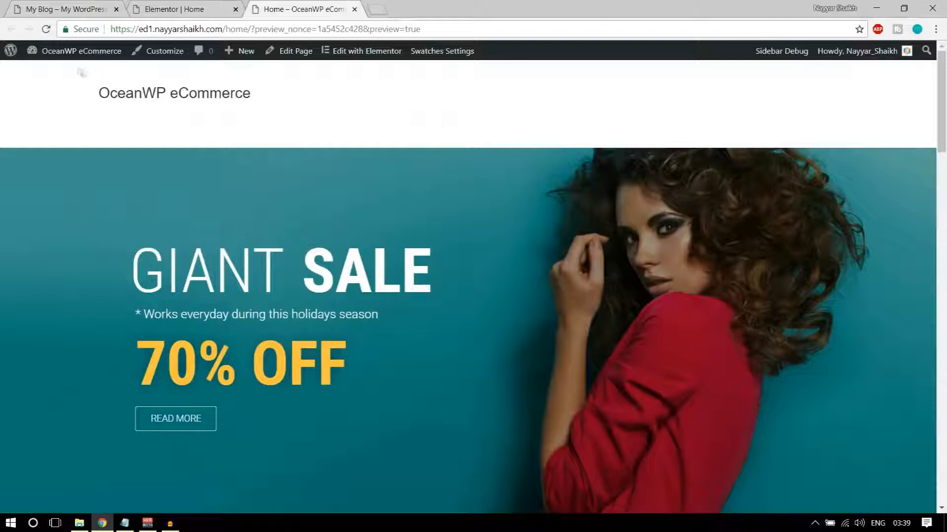
# Open the OceanWP eCommerce site's admin Dashboard in a new browser tab
pyautogui.moveTo(72, 58)
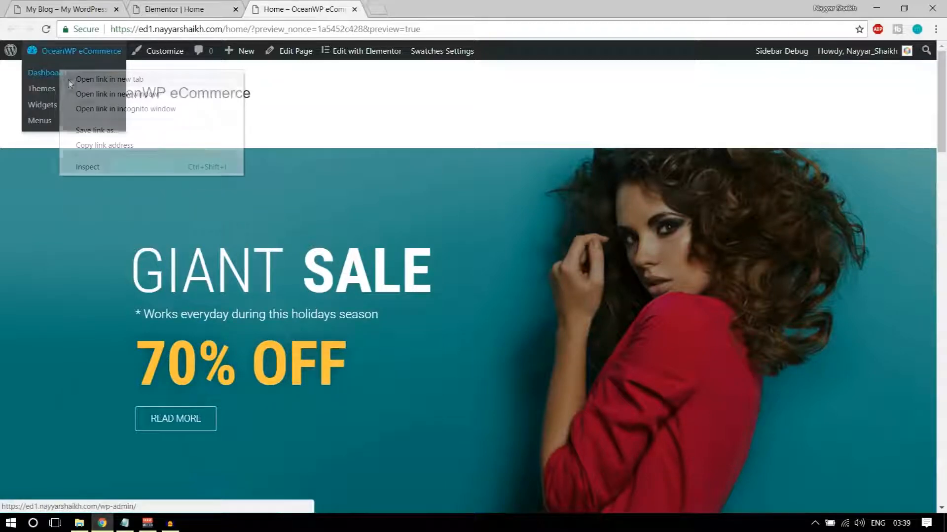
pyautogui.middleClick(59, 75)
pyautogui.click(432, 5)
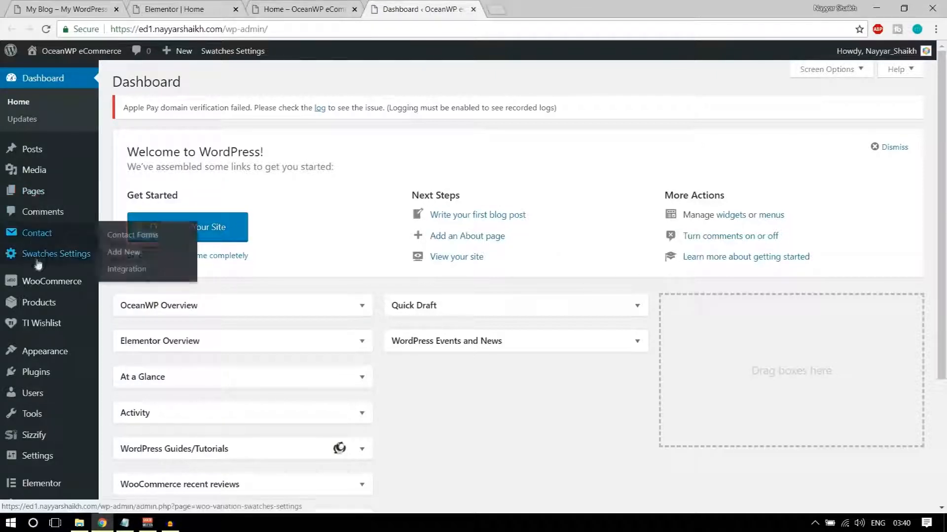
# Read the Organizing Your Workspace post on My Blog, then return to the admin Dashboard
pyautogui.hotkey('ctrl', 'Tab')
pyautogui.click(207, 330)
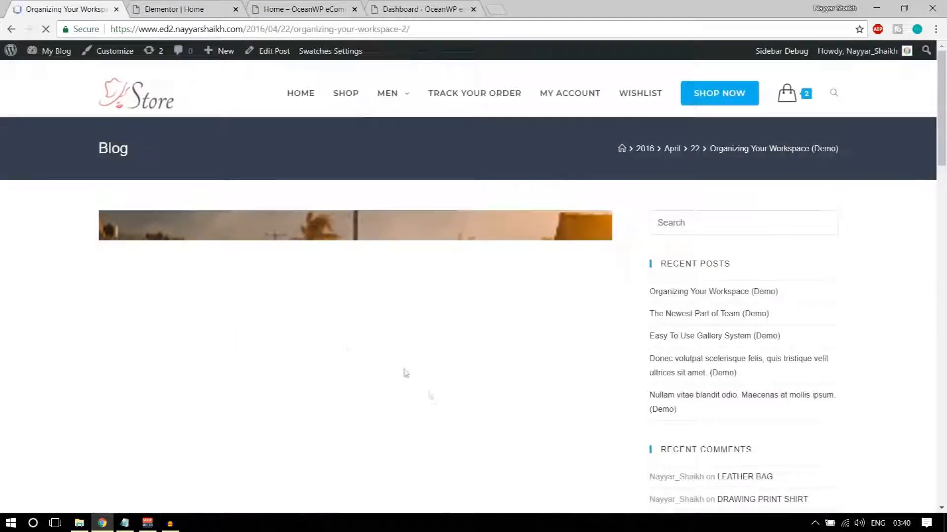
pyautogui.scroll(-8, 417, 336)
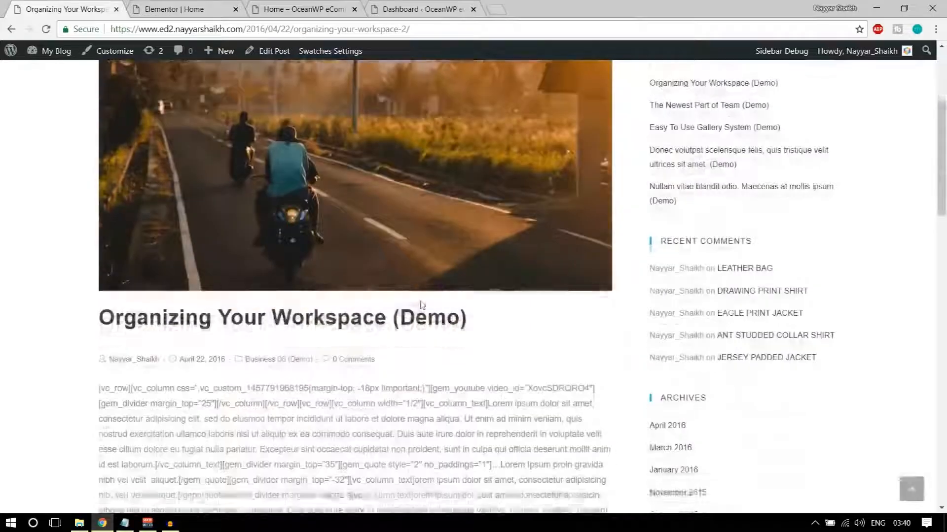
pyautogui.scroll(-10, 254, 279)
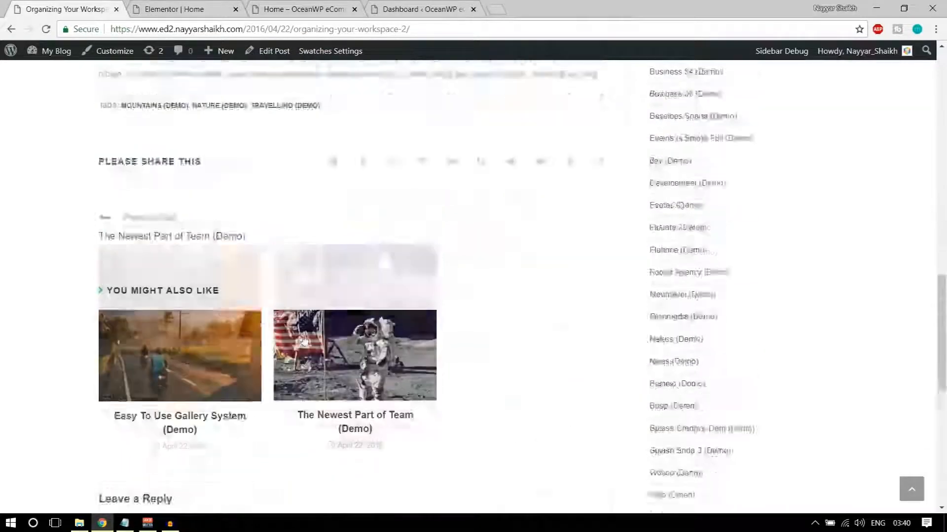
pyautogui.scroll(9, 250, 314)
pyautogui.scroll(1, 312, 238)
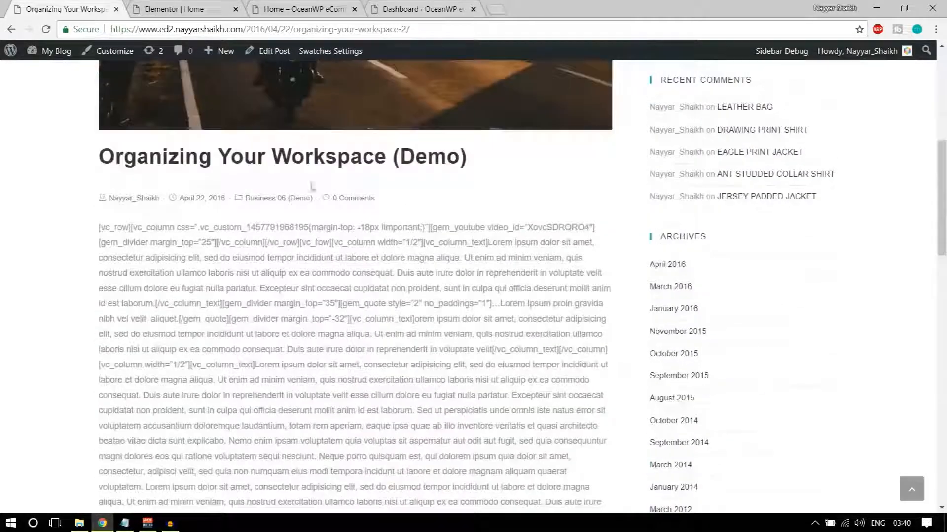
pyautogui.click(419, 9)
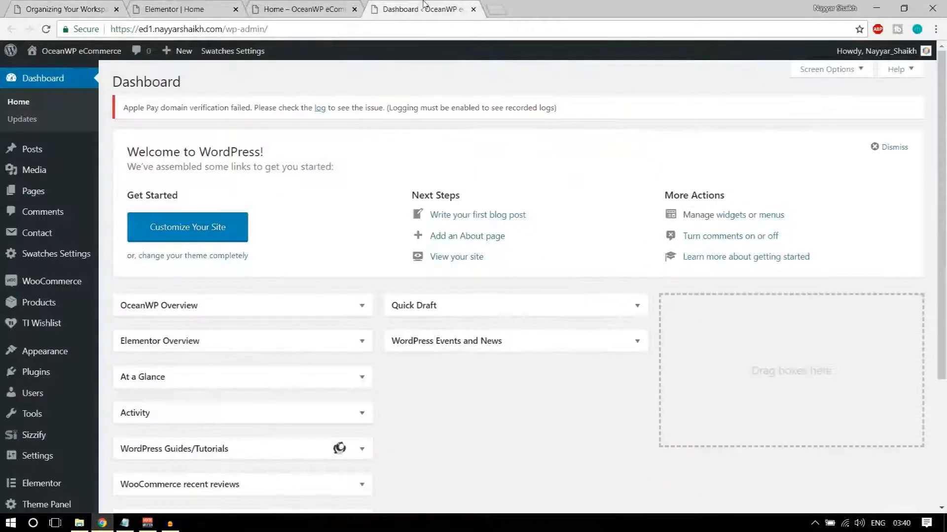
pyautogui.moveTo(28, 152)
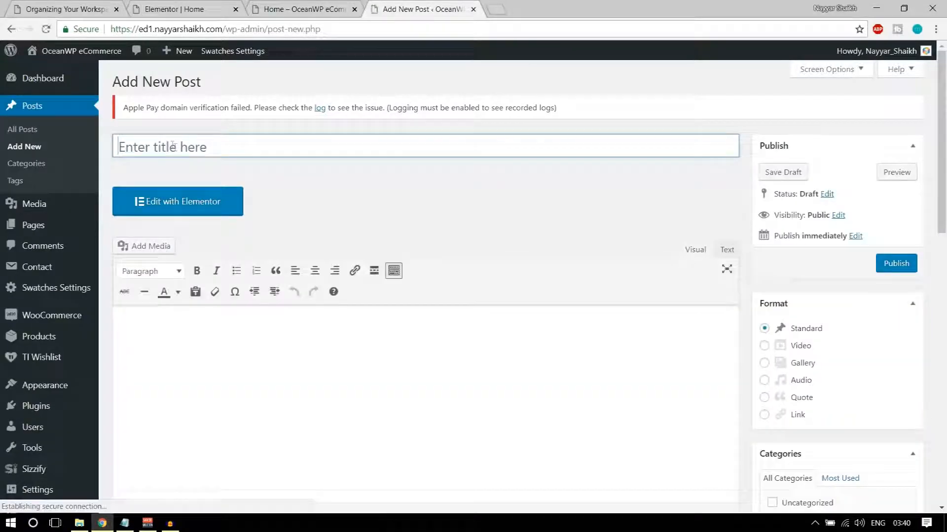
# Title the new post 'Blog title comes here' with body text 'Content Comes Here'
pyautogui.write('Bl')
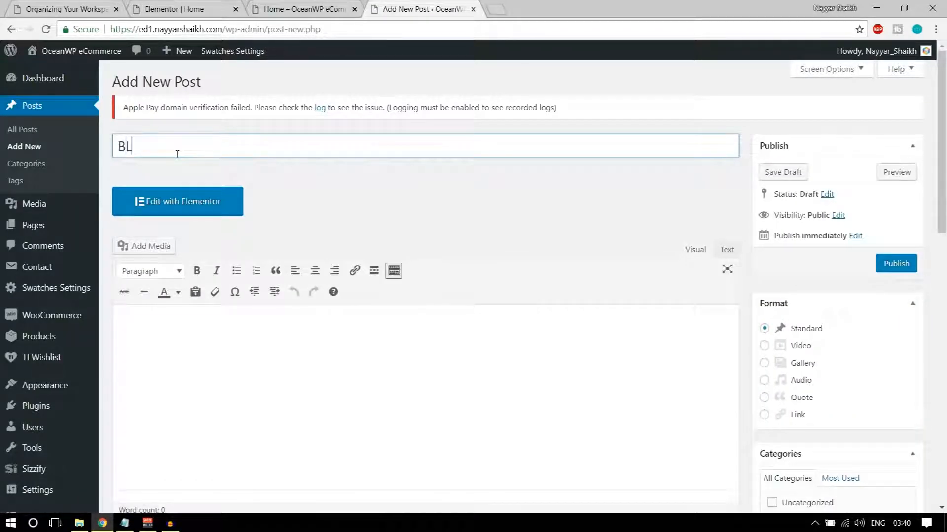
pyautogui.write('og title come')
pyautogui.click(241, 353)
pyautogui.scroll(-3, 241, 346)
pyautogui.write('Content Comes Here')
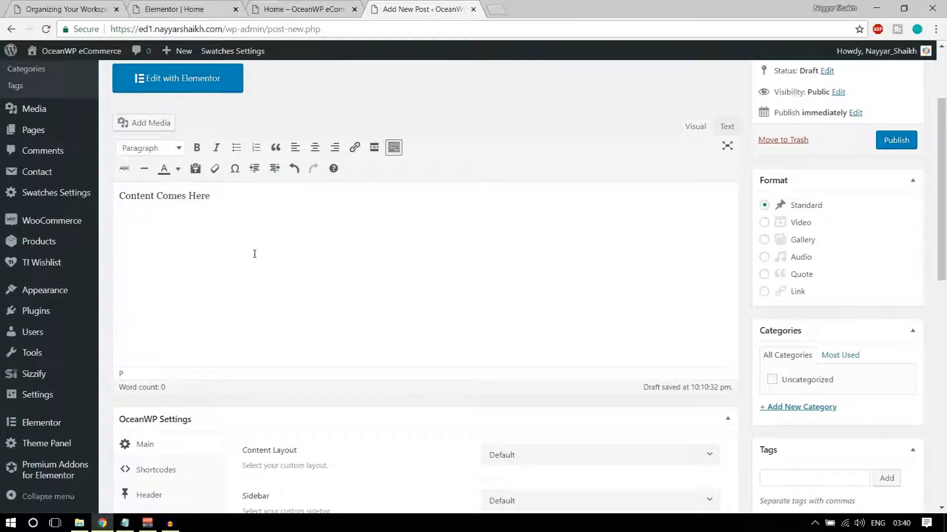
pyautogui.moveTo(213, 196); pyautogui.dragTo(184, 185)
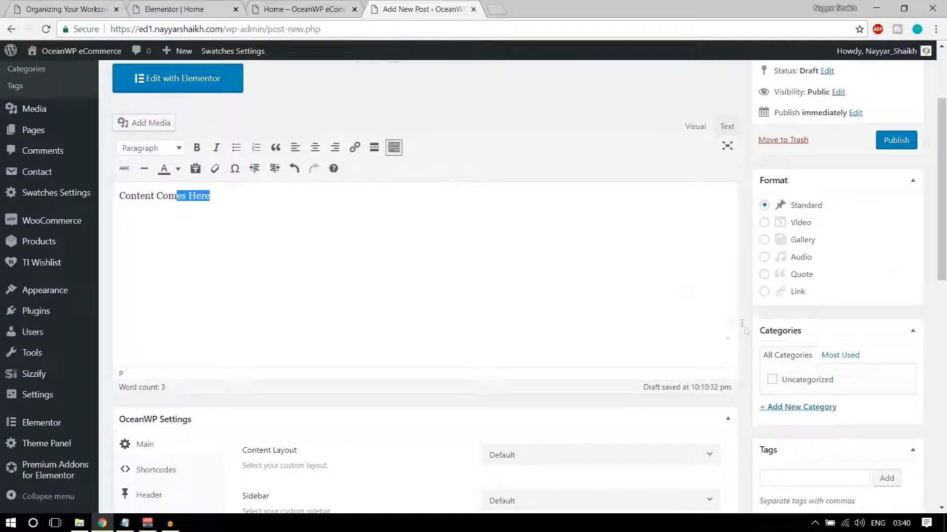
pyautogui.scroll(-3, 877, 332)
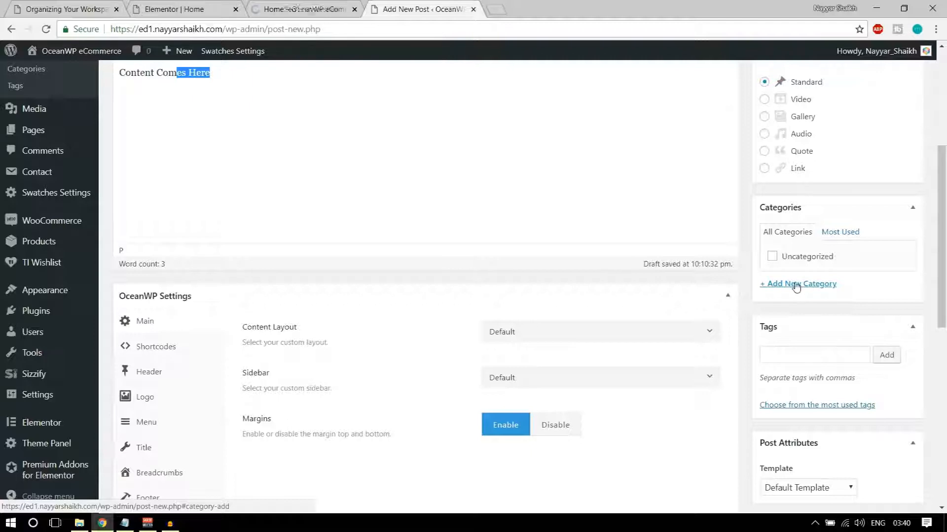
# Create and assign a Technology category to the post
pyautogui.click(796, 285)
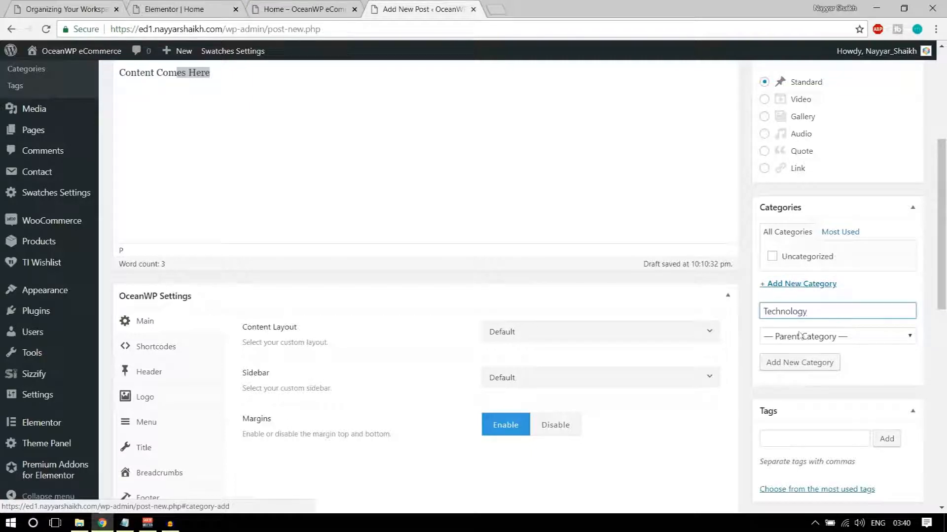
pyautogui.click(799, 363)
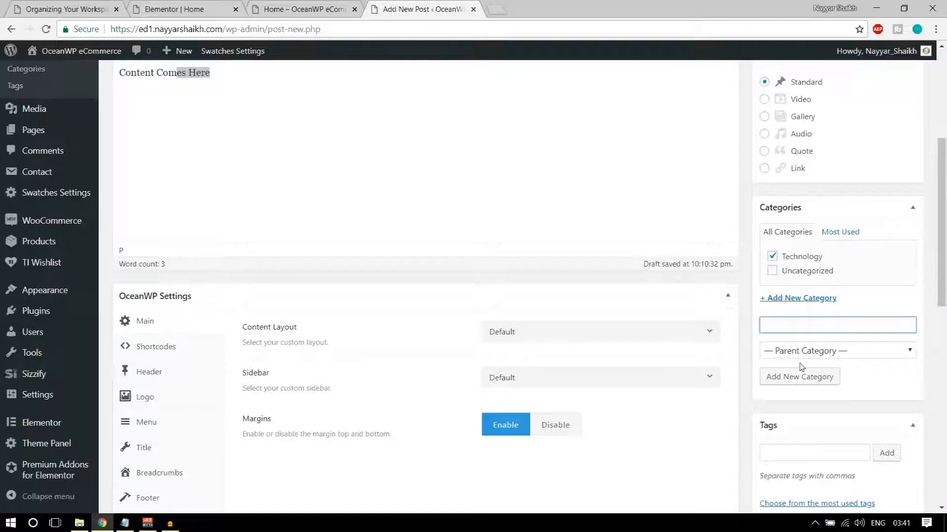
pyautogui.scroll(-5, 910, 418)
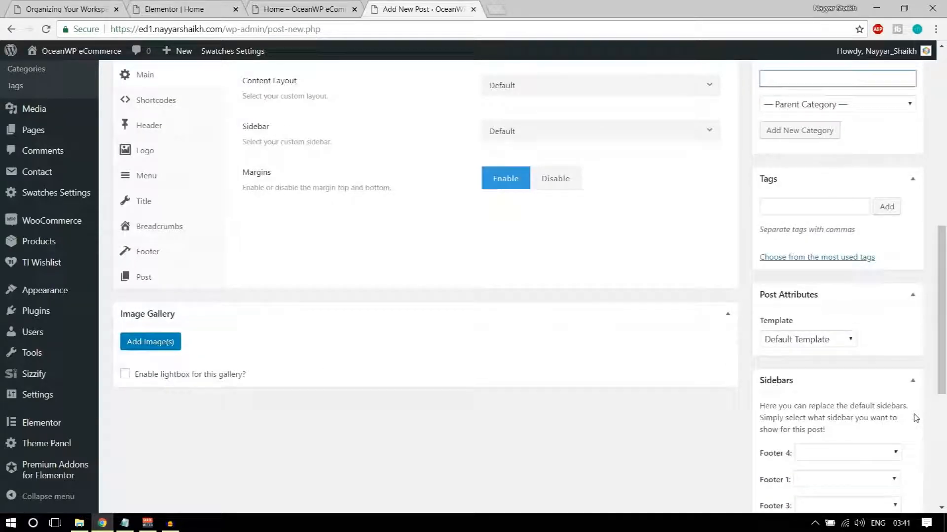
pyautogui.scroll(-7, 916, 418)
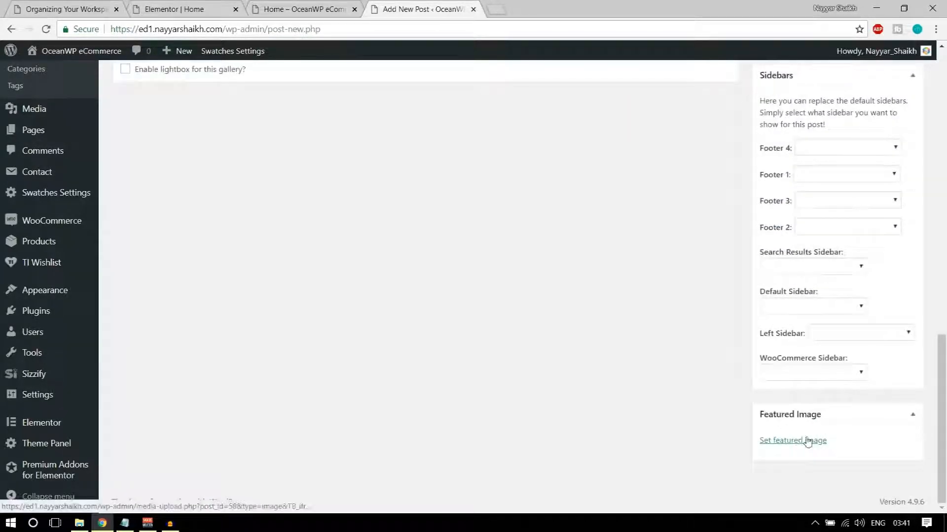
# Upload head3.jpg and set it as the post's featured image
pyautogui.click(803, 442)
pyautogui.click(50, 117)
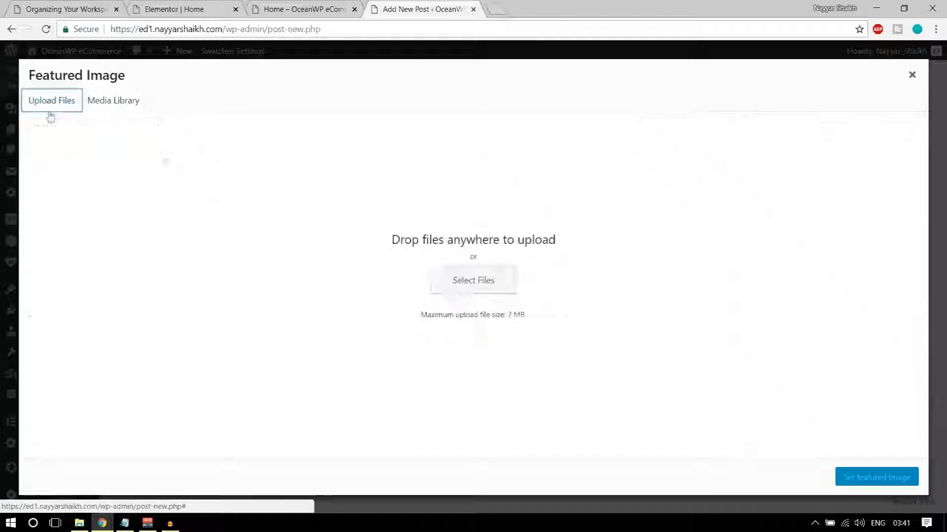
pyautogui.click(476, 288)
pyautogui.scroll(-8, 229, 140)
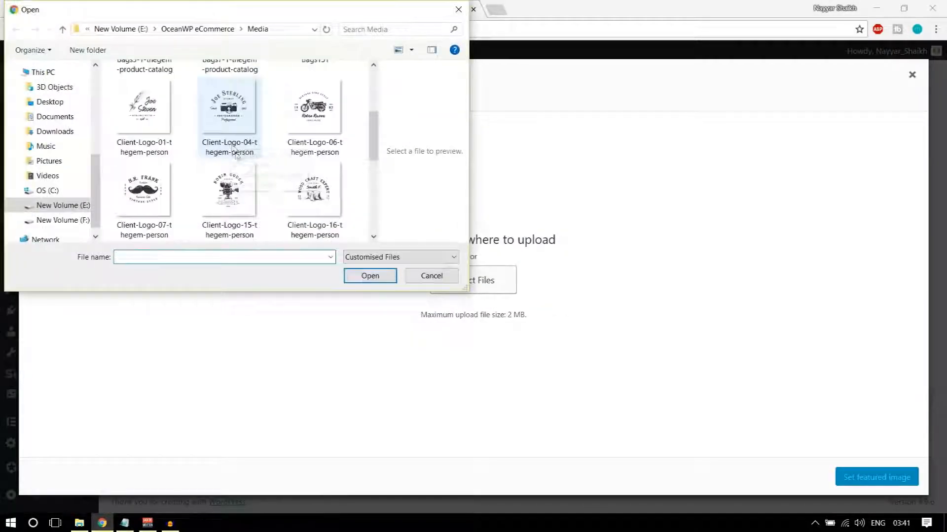
pyautogui.click(228, 129)
pyautogui.click(354, 282)
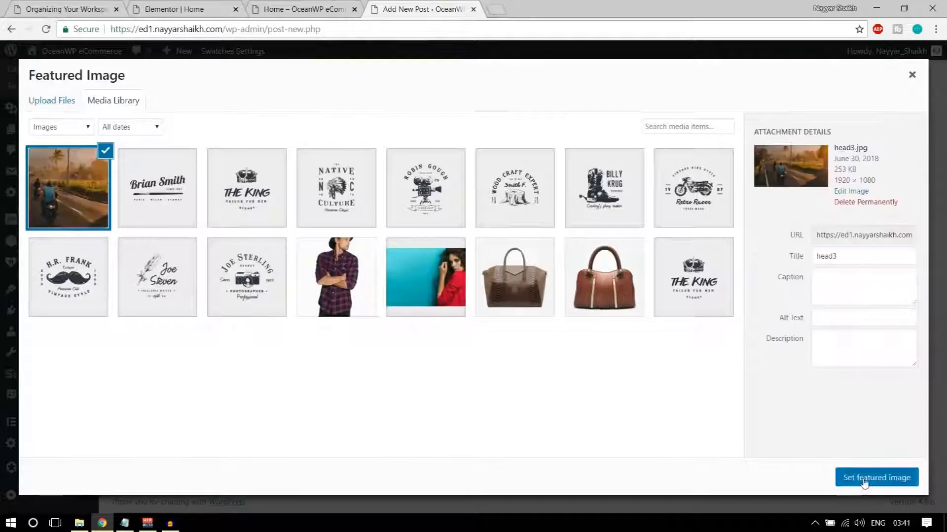
pyautogui.click(866, 488)
# Publish the post and bring up the home page preview
pyautogui.scroll(10, 864, 478)
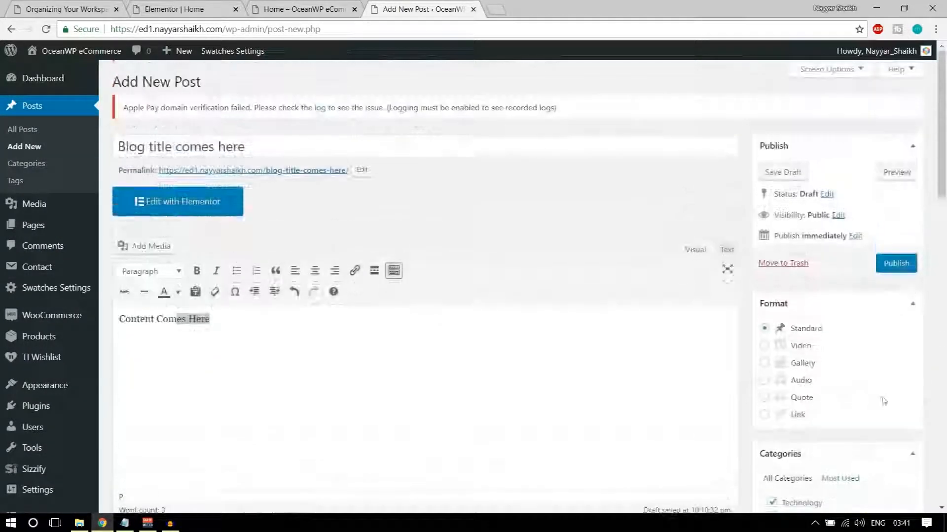
pyautogui.click(900, 271)
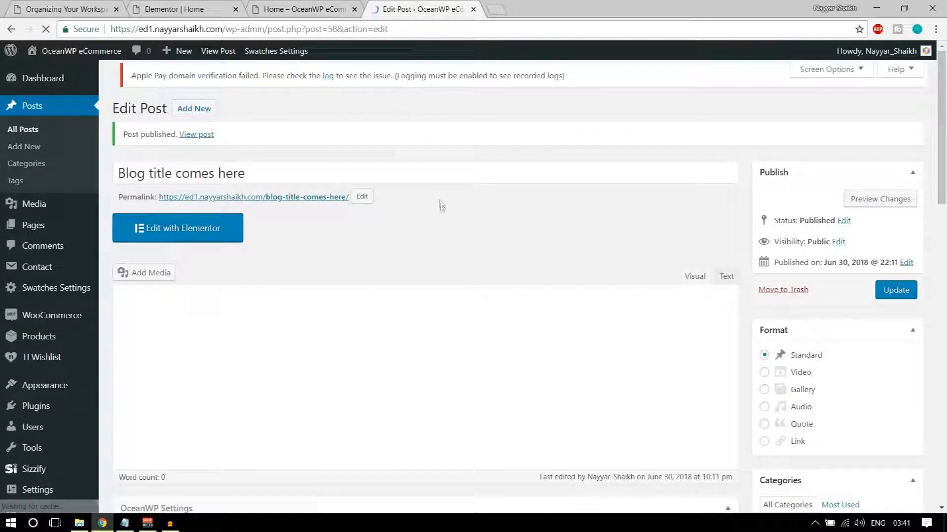
pyautogui.click(318, 6)
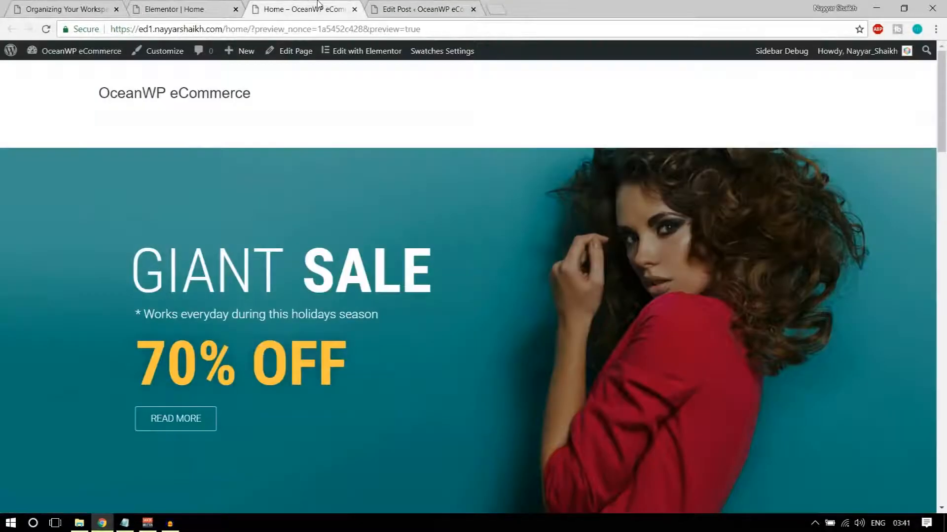
# Save the pending Home page changes and reload the Elementor editor
pyautogui.click(194, 5)
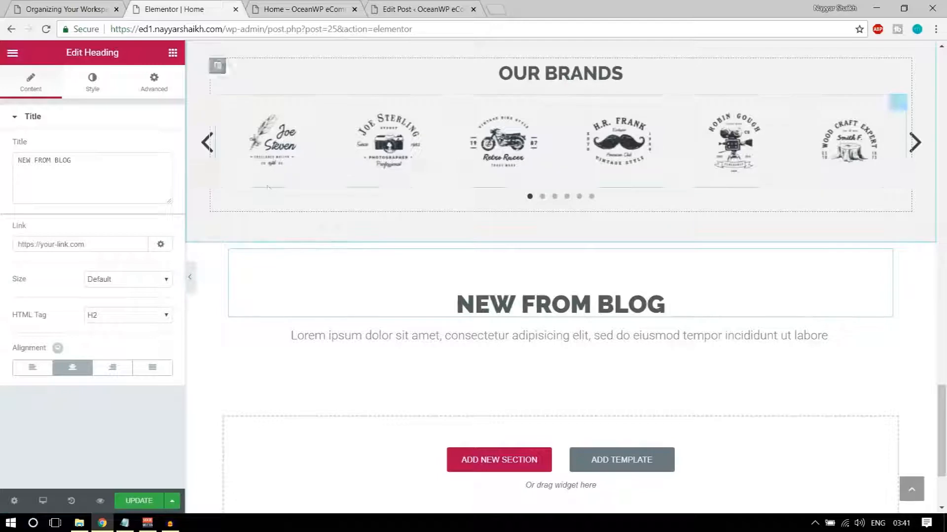
pyautogui.click(45, 29)
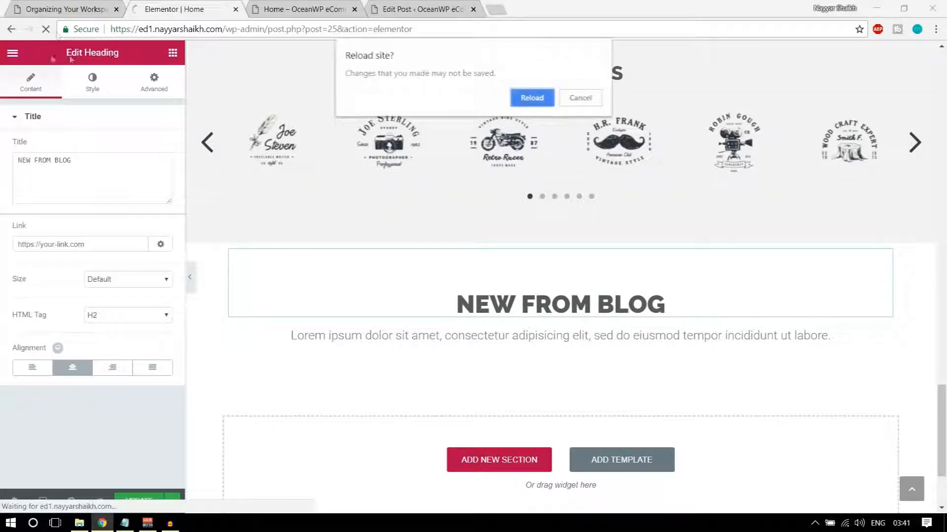
pyautogui.click(594, 98)
pyautogui.click(157, 500)
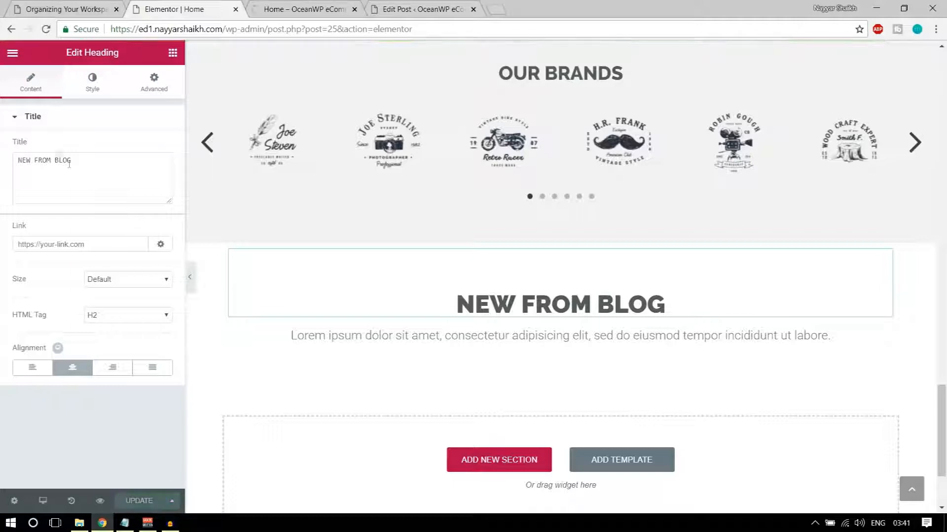
pyautogui.click(46, 29)
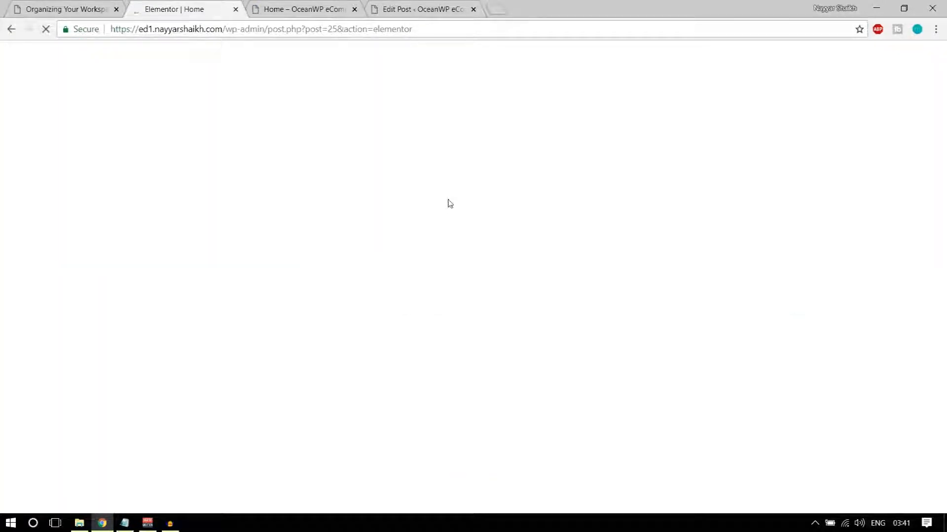
# Place an EA Post Grid from Essential Addons under NEW FROM BLOG and update the page
pyautogui.scroll(-20, 450, 203)
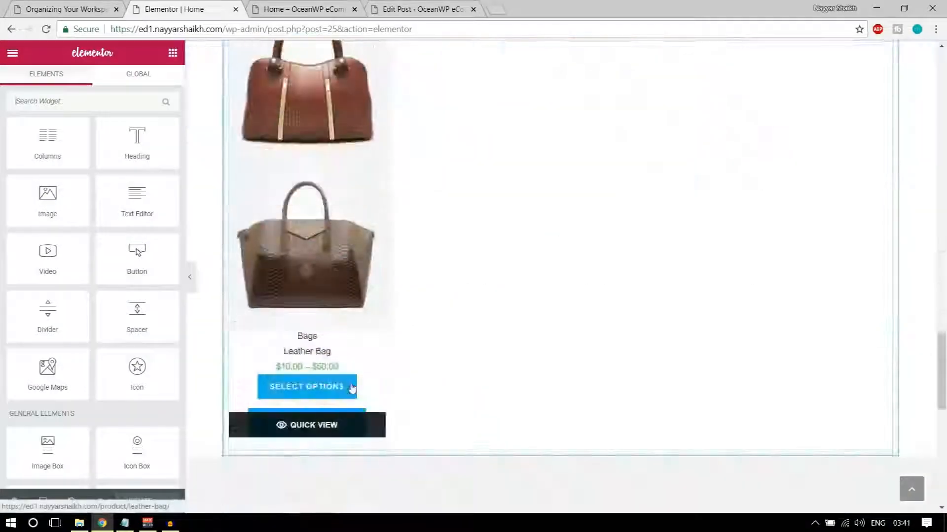
pyautogui.scroll(-10, 351, 389)
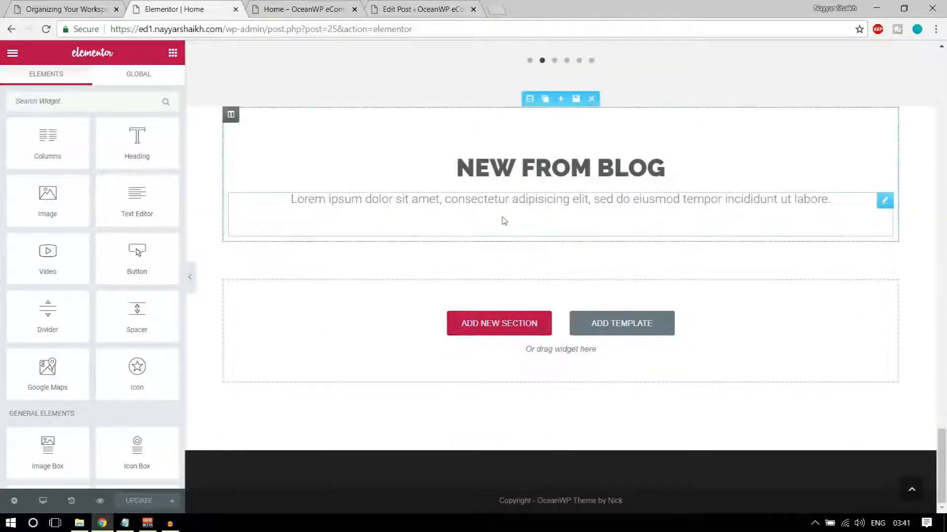
pyautogui.scroll(-10, 137, 305)
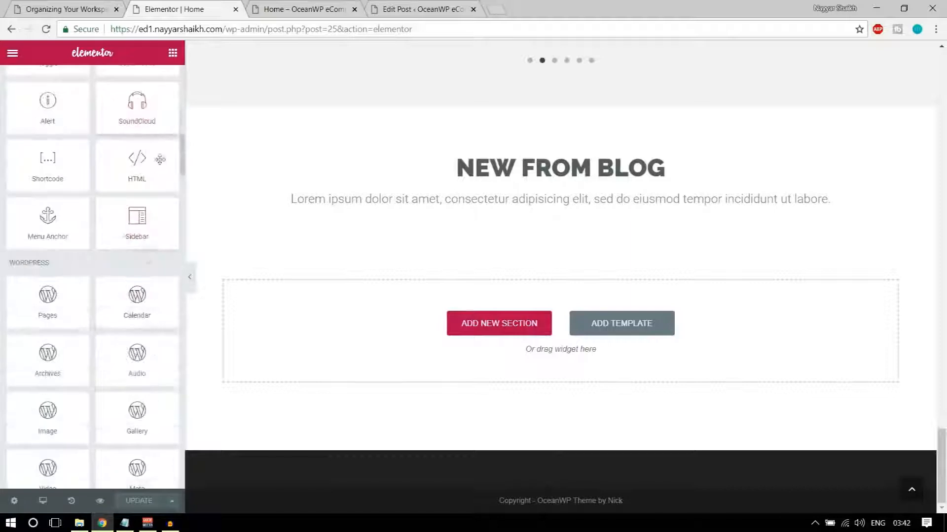
pyautogui.scroll(-15, 138, 266)
pyautogui.scroll(-10, 139, 296)
pyautogui.moveTo(11, 155); pyautogui.dragTo(101, 152)
pyautogui.click(113, 152)
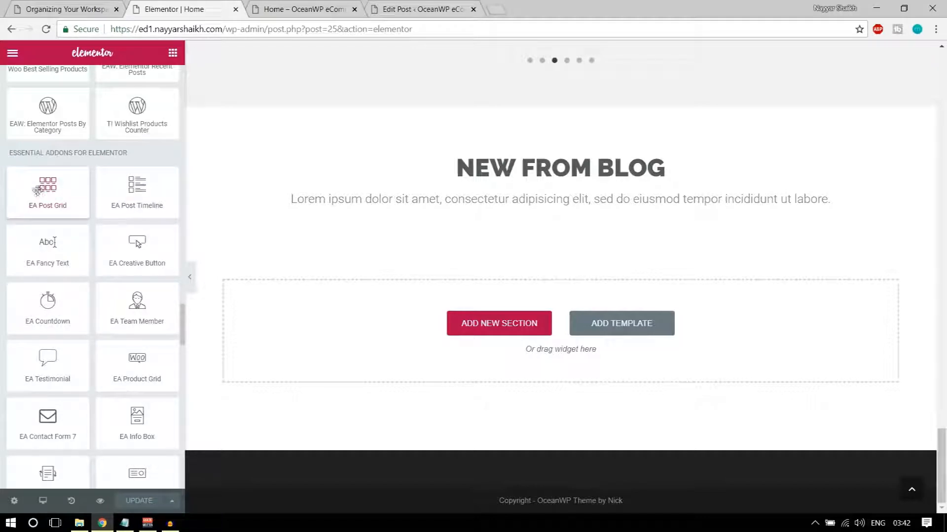
pyautogui.moveTo(37, 190); pyautogui.dragTo(440, 319)
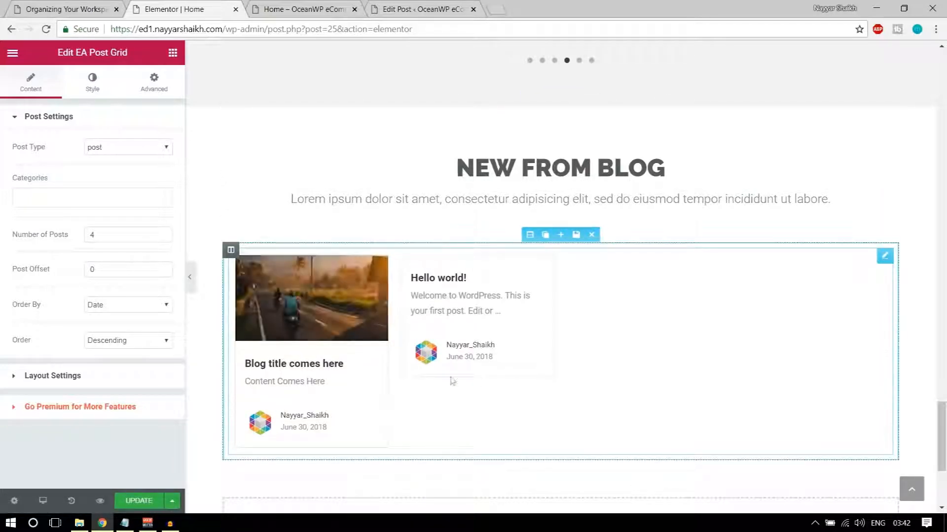
pyautogui.click(139, 501)
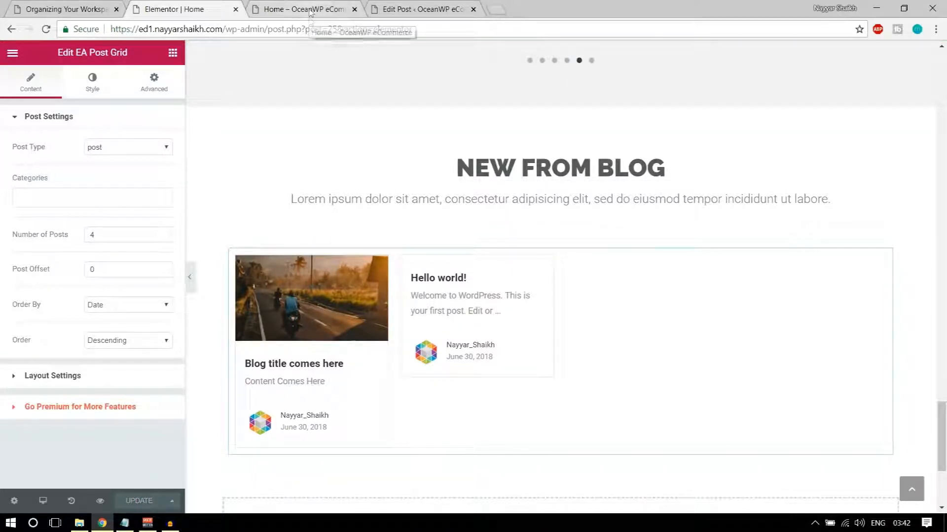
# Preview the saved Home page, advancing the brands carousel and checking the two-post blog grid
pyautogui.click(100, 501)
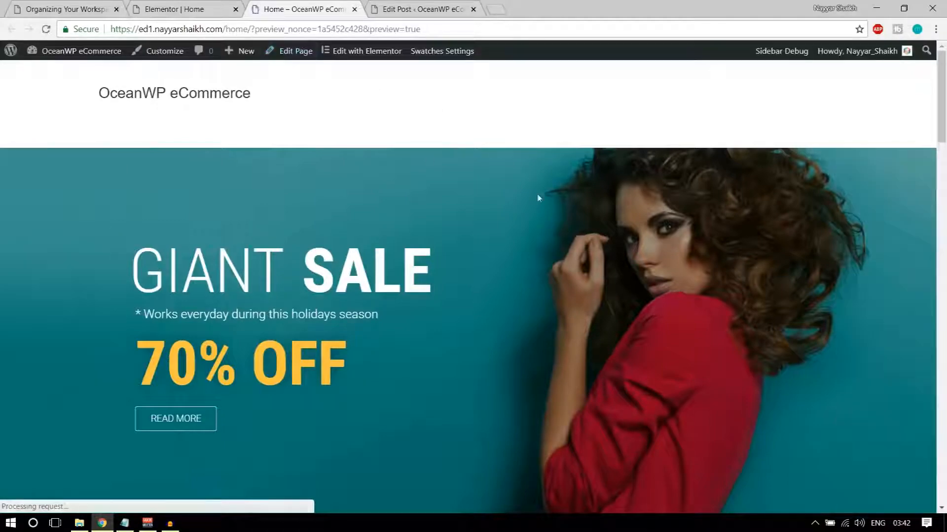
pyautogui.scroll(-20, 537, 346)
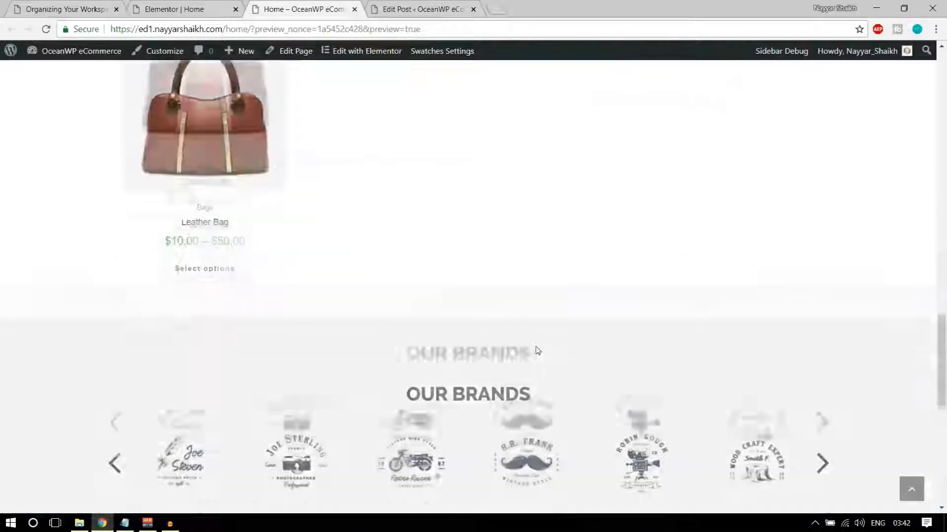
pyautogui.scroll(6, 537, 351)
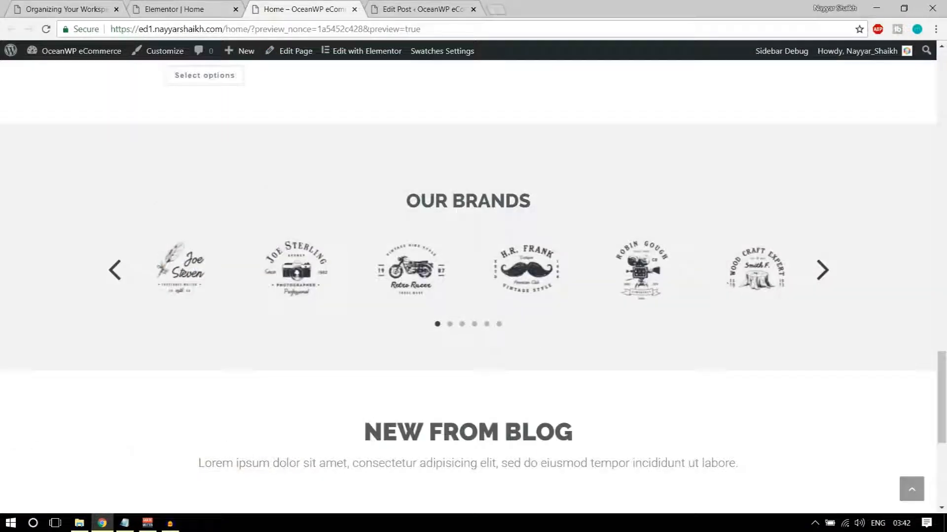
pyautogui.click(821, 270)
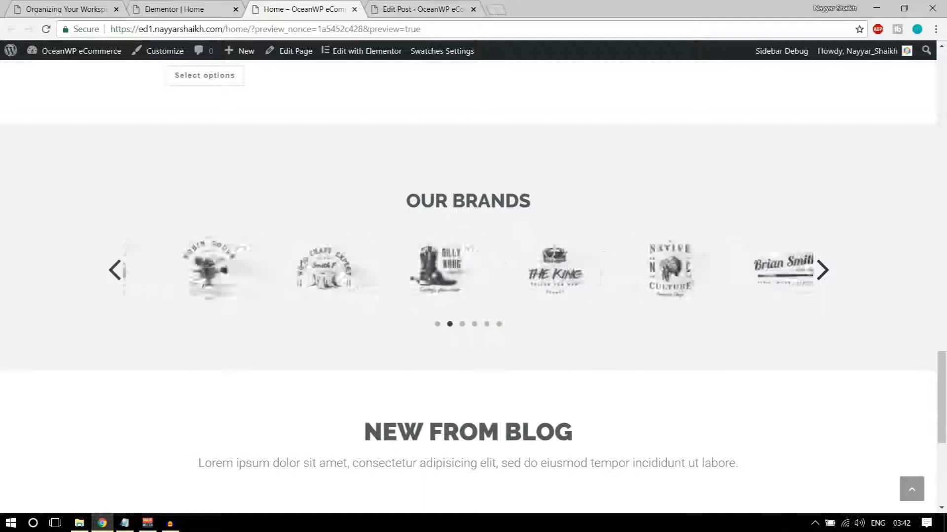
pyautogui.scroll(-6, 528, 260)
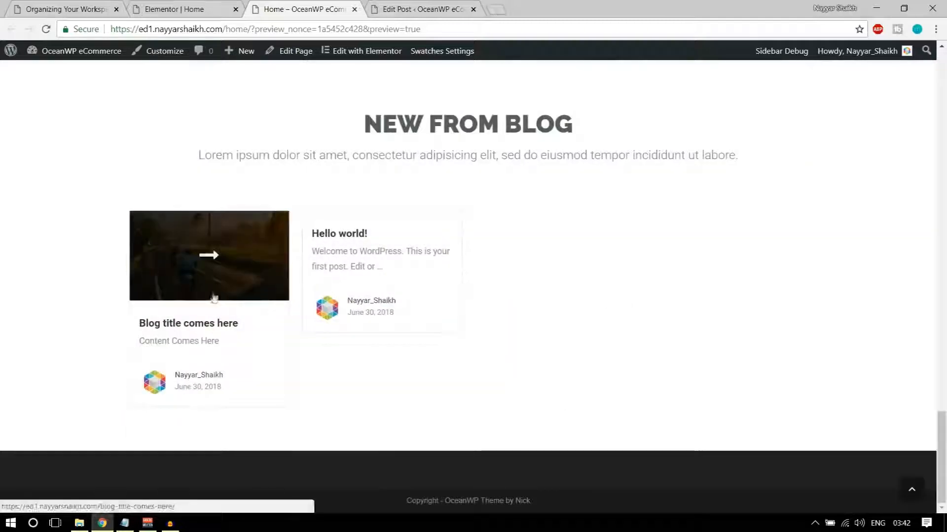
# Compare with the demo site's Organizing Your Workspace post and its home page
pyautogui.click(194, 7)
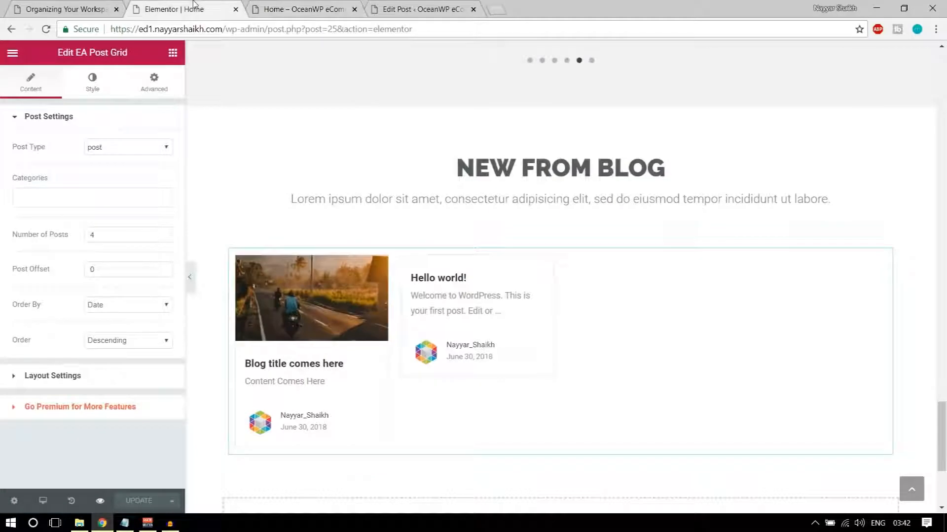
pyautogui.click(67, 8)
pyautogui.scroll(-1, 472, 257)
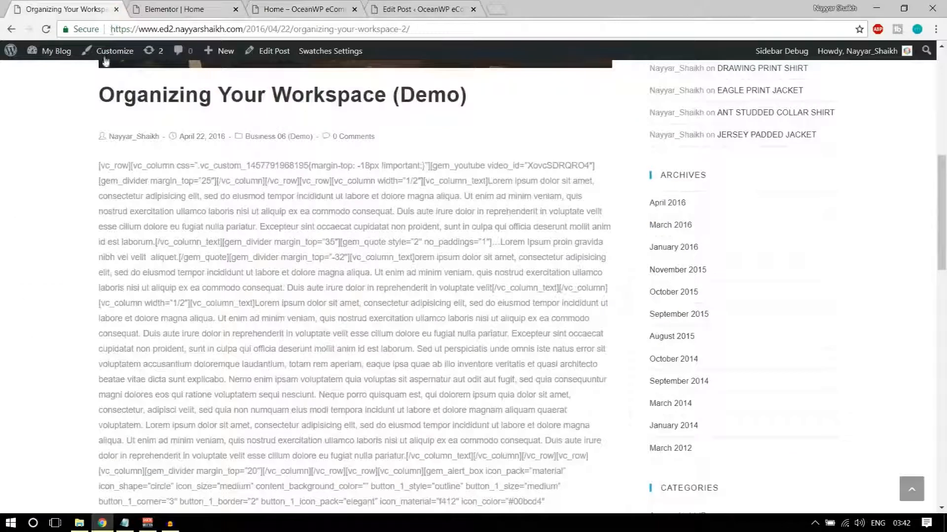
pyautogui.press('F5')
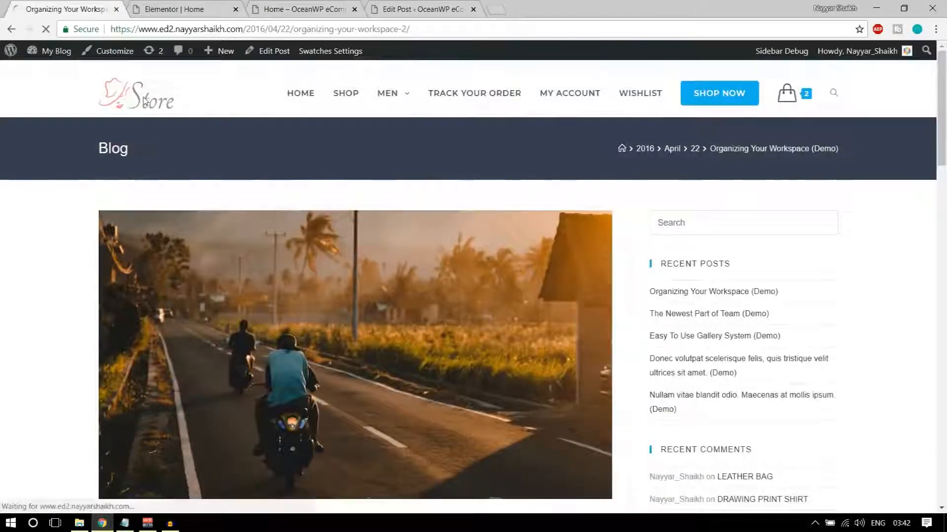
pyautogui.click(145, 101)
pyautogui.scroll(-20, 397, 245)
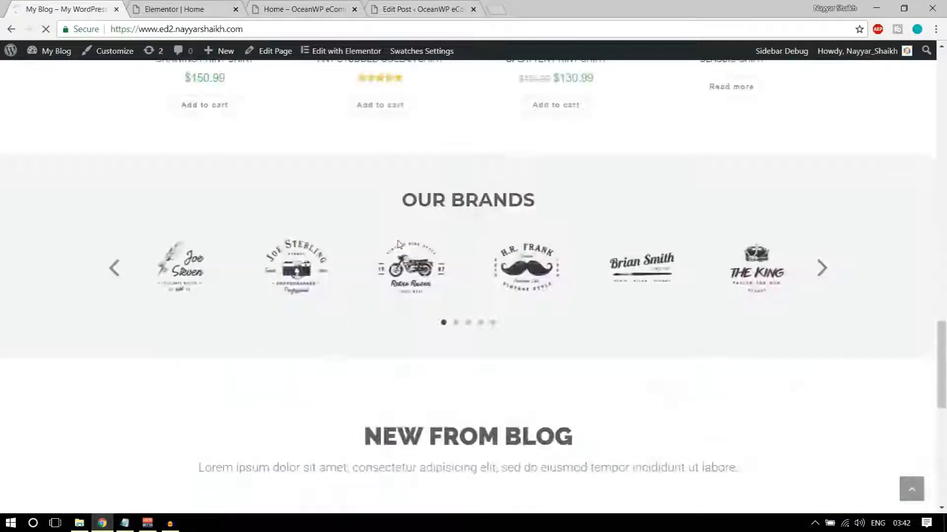
pyautogui.scroll(-1, 397, 244)
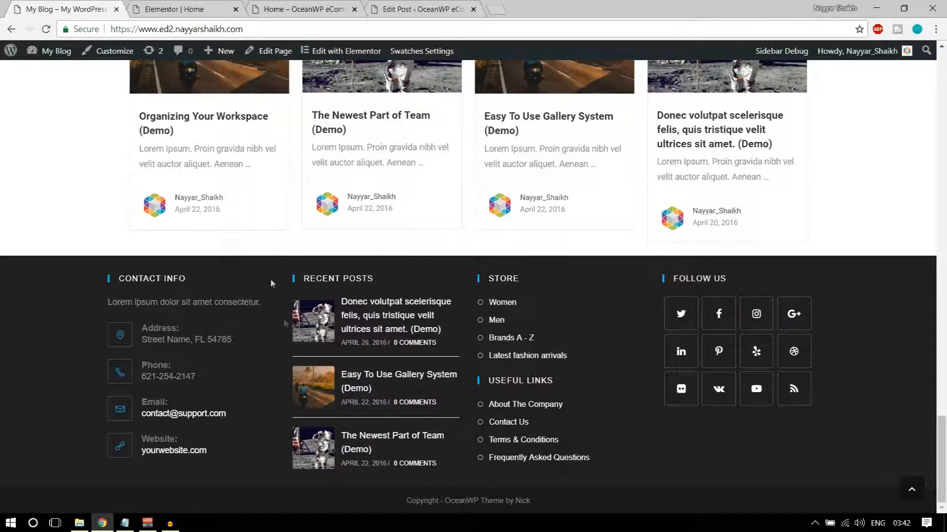
# Strip the admin path from the editor tab's address to load the site's root page
pyautogui.hotkey('ctrl', 'Tab')
pyautogui.hotkey('ctrl', 'Tab')
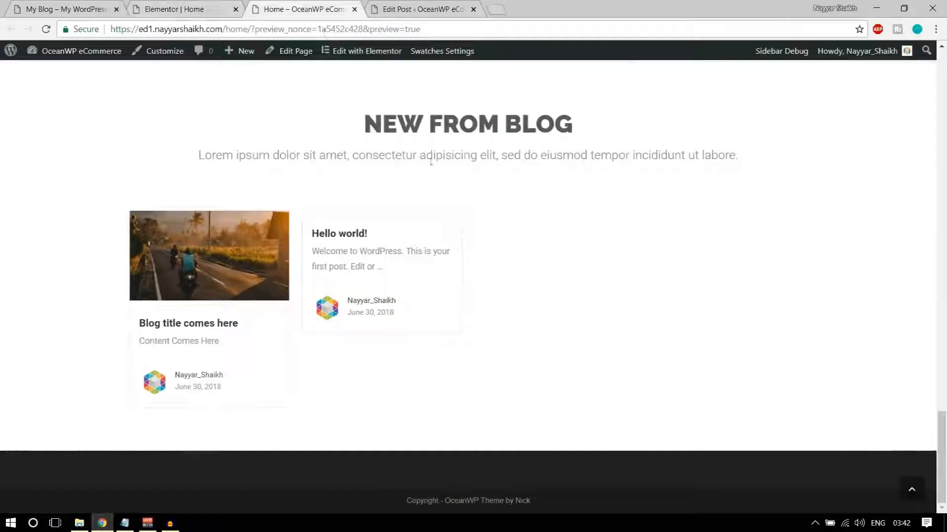
pyautogui.hotkey('ctrl', 'shift', 'Tab')
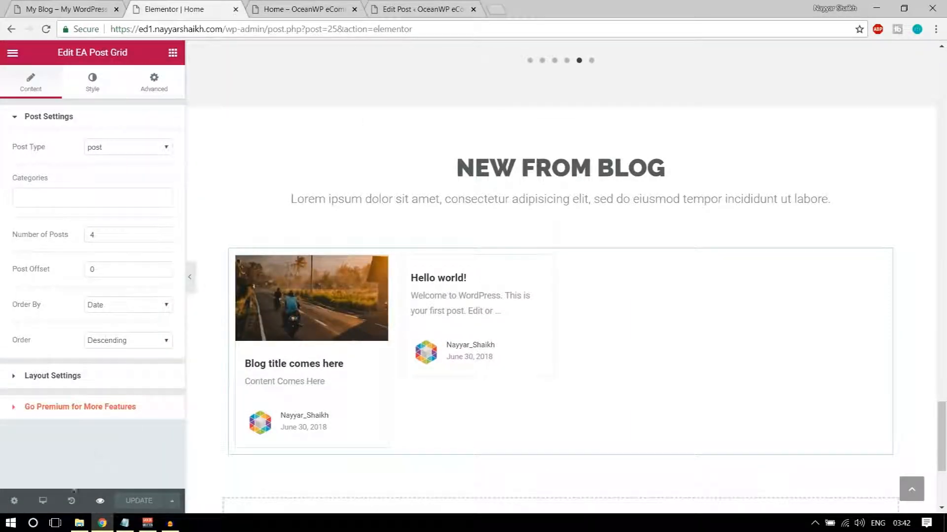
pyautogui.moveTo(223, 29); pyautogui.dragTo(499, 27)
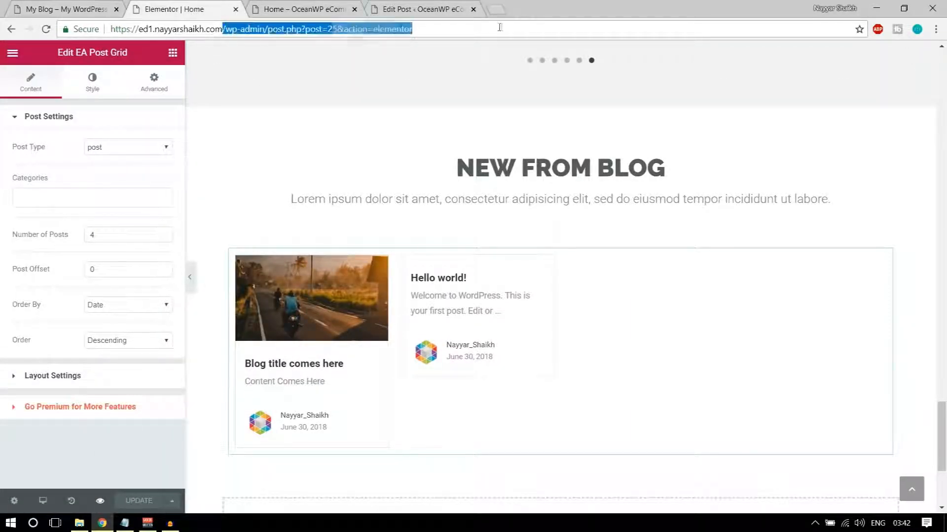
pyautogui.press('BackSpace')
pyautogui.press('Return')
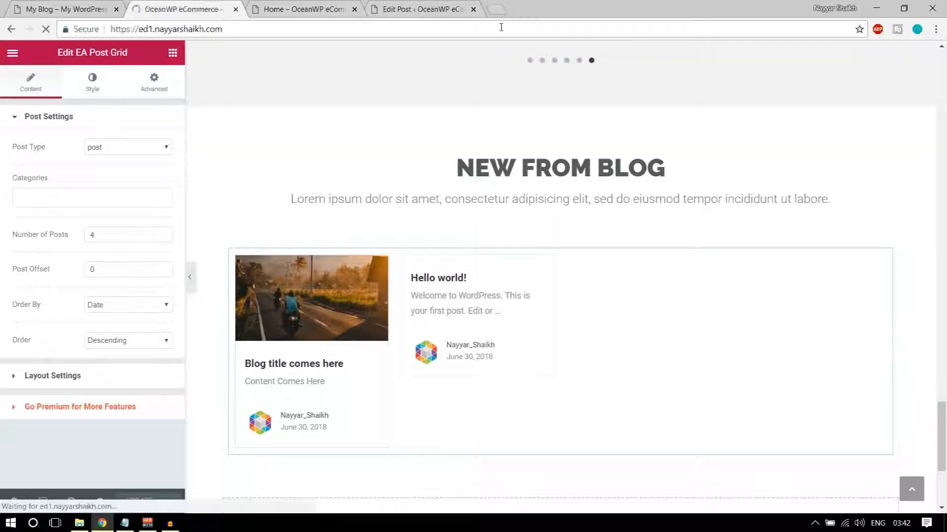
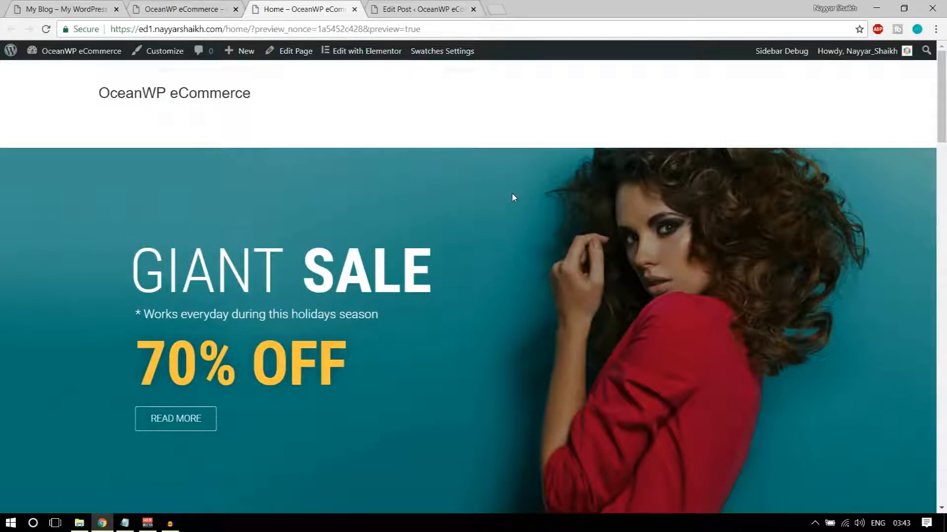
# Reload the eCommerce site's front page and compare it with the Home page preview
pyautogui.click(152, 8)
pyautogui.click(195, 102)
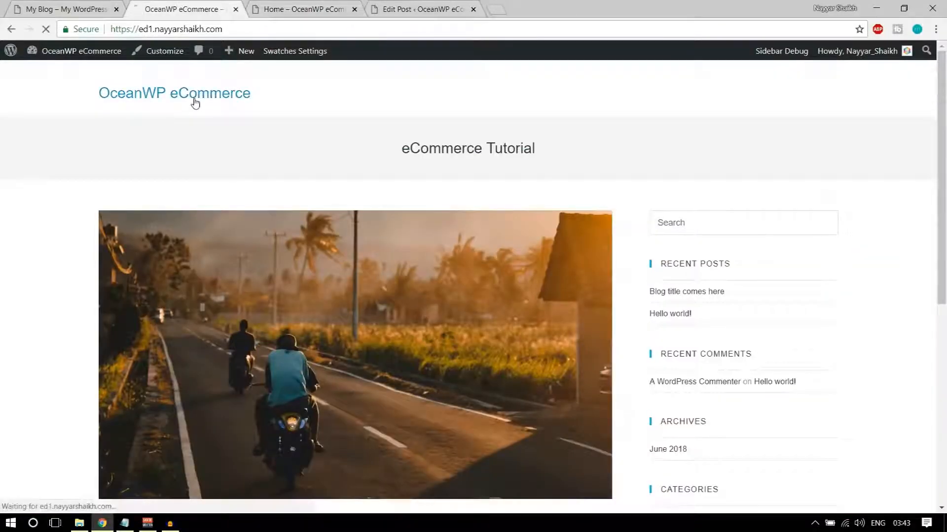
pyautogui.moveTo(153, 30); pyautogui.dragTo(256, 30)
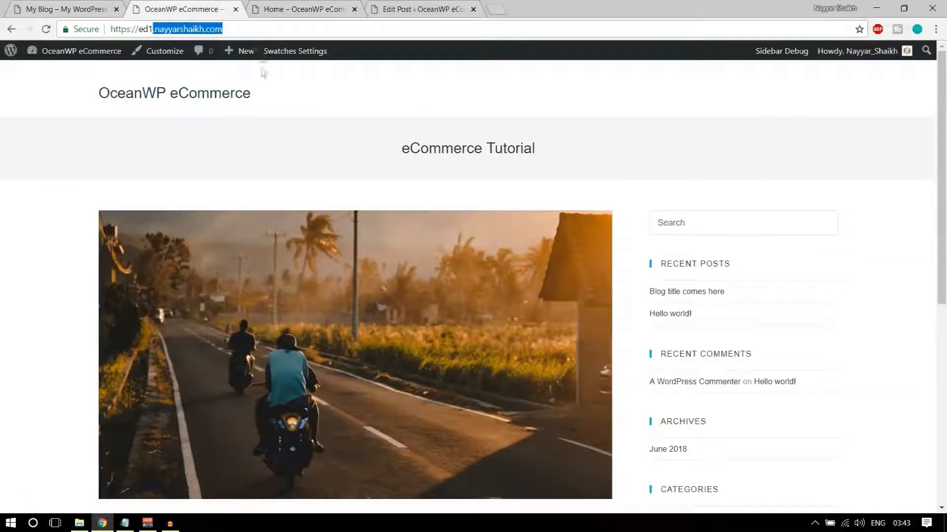
pyautogui.hotkey('ctrl', 'Tab')
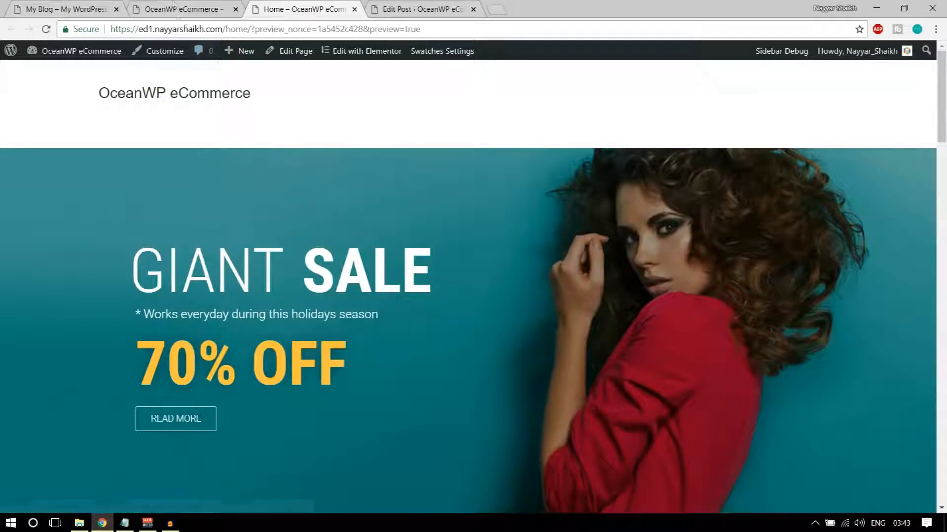
pyautogui.click(173, 7)
# In Reading Settings, make Home the static homepage, save, and visit the site
pyautogui.moveTo(64, 55)
pyautogui.click(69, 75)
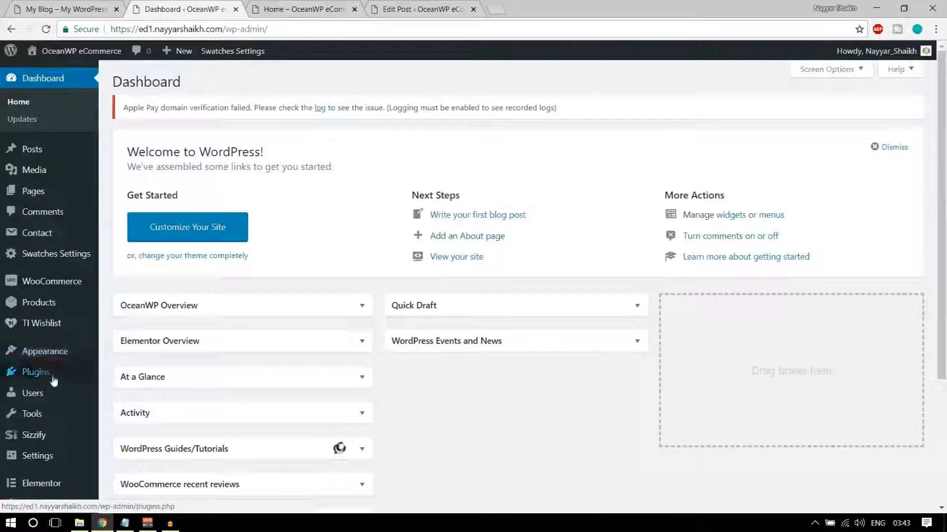
pyautogui.scroll(-3, 54, 380)
pyautogui.moveTo(54, 400)
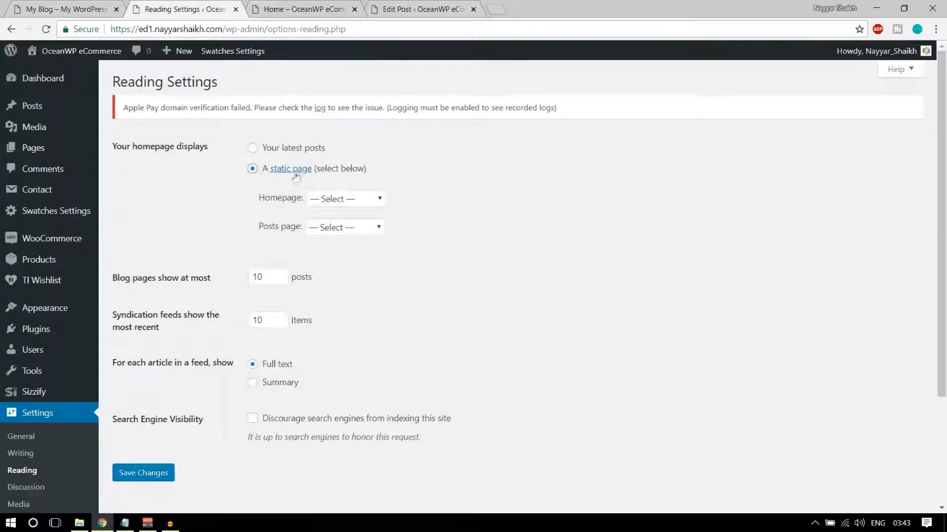
pyautogui.click(367, 200)
pyautogui.click(352, 251)
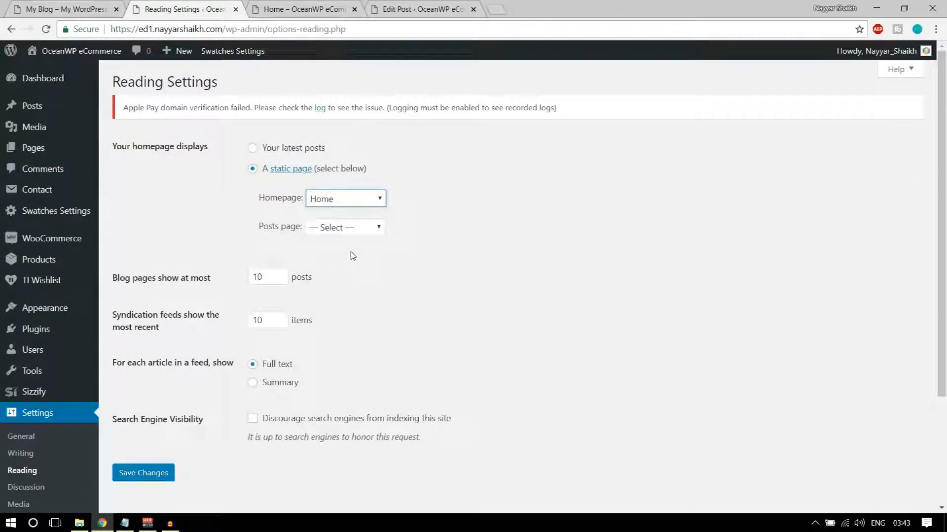
pyautogui.click(154, 475)
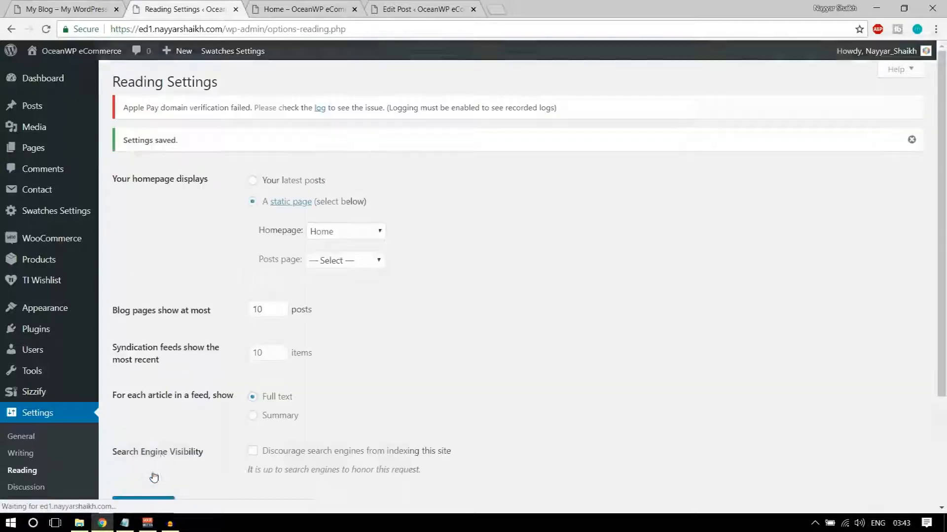
pyautogui.moveTo(81, 51)
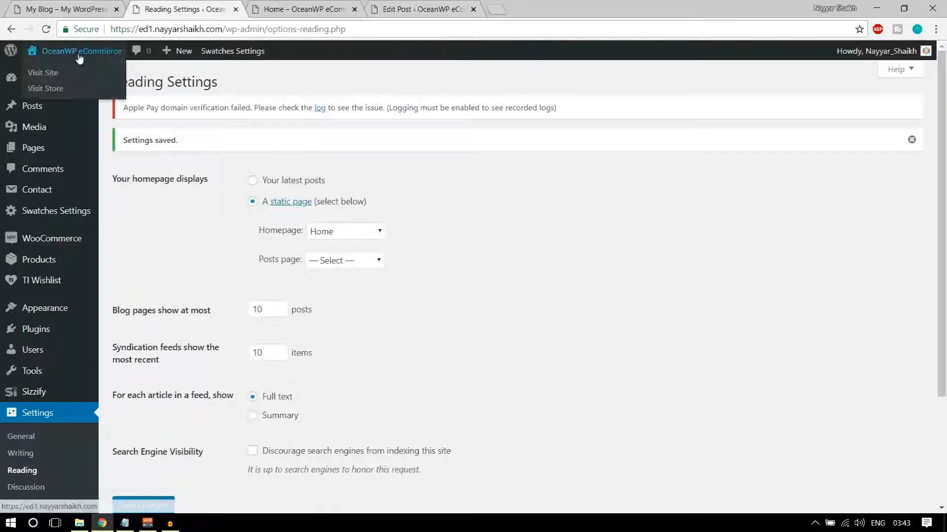
pyautogui.click(59, 72)
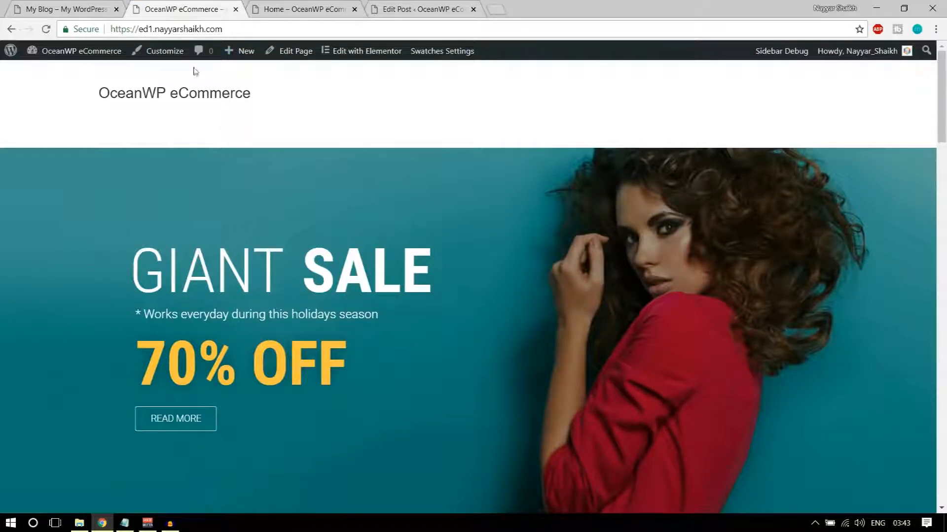
# Open the Home page editor in a new tab
pyautogui.rightClick(297, 55)
pyautogui.click(304, 65)
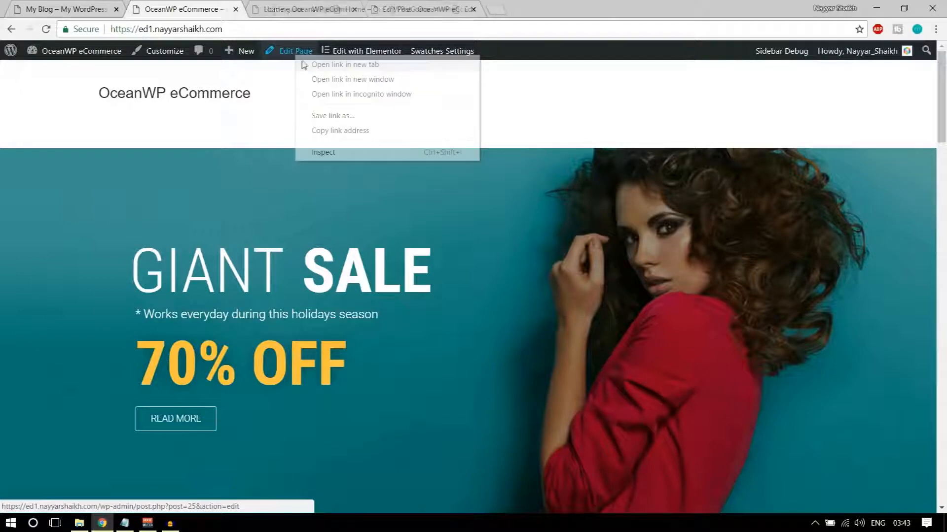
pyautogui.click(295, 9)
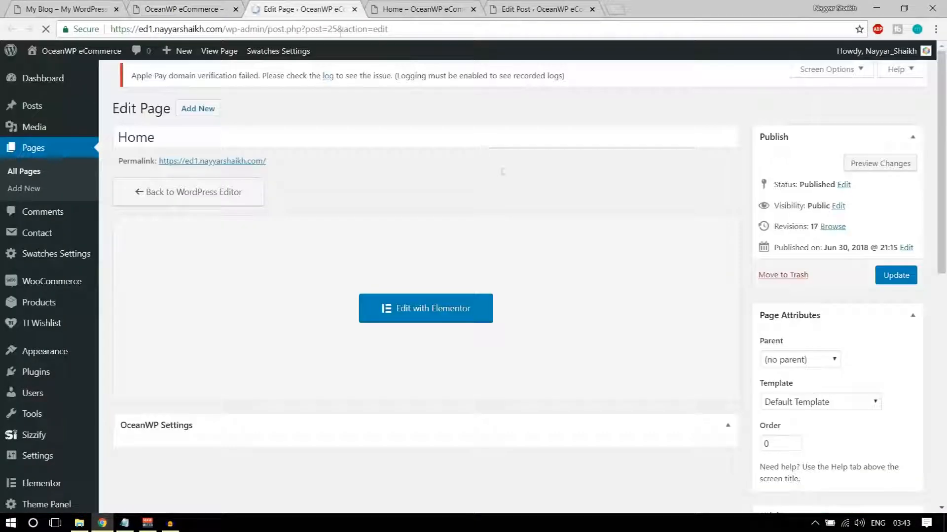
pyautogui.scroll(-9, 571, 295)
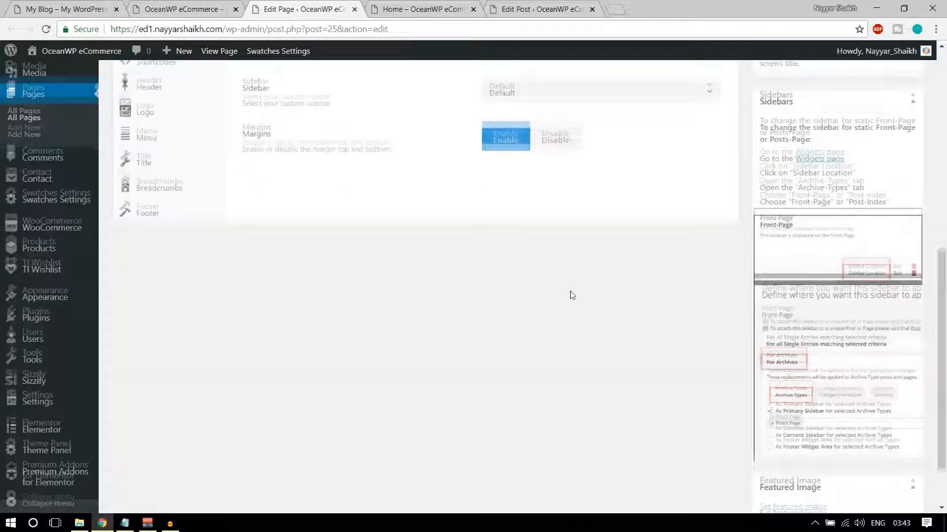
pyautogui.scroll(3, 570, 295)
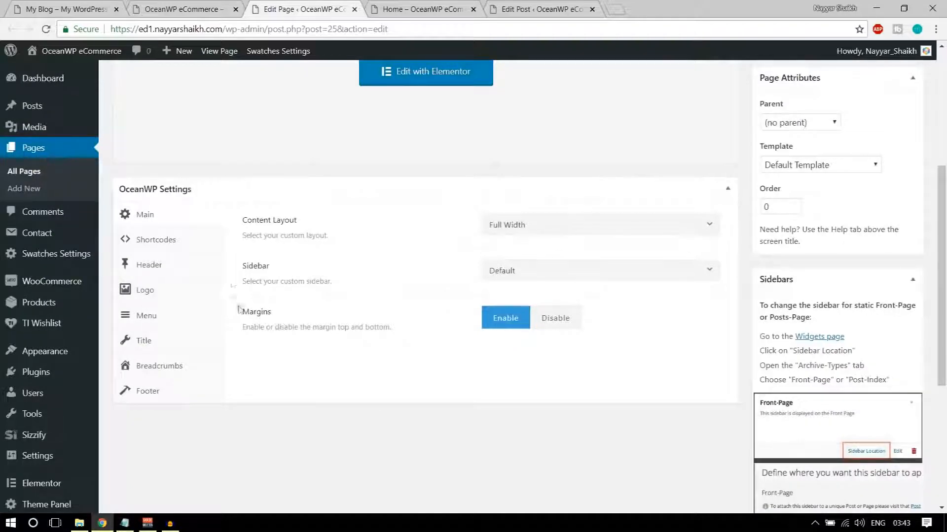
# Set OceanWP Margins to Disable, update the Home page, and reload the live site
pyautogui.click(554, 319)
pyautogui.scroll(5, 556, 323)
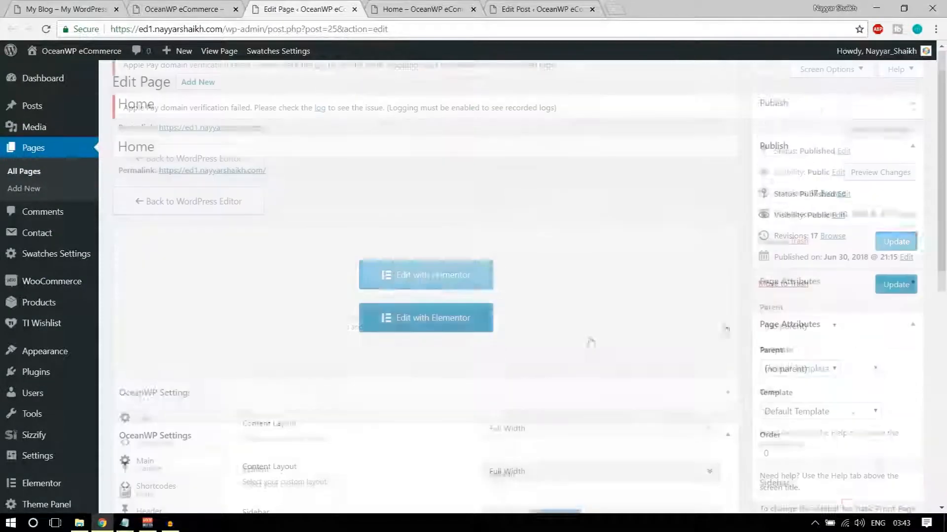
pyautogui.click(886, 293)
pyautogui.click(183, 9)
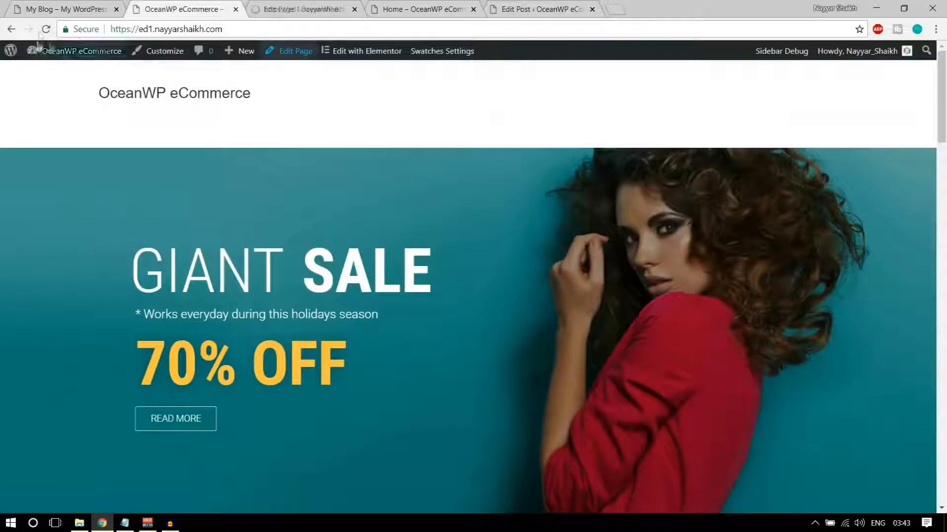
pyautogui.click(41, 33)
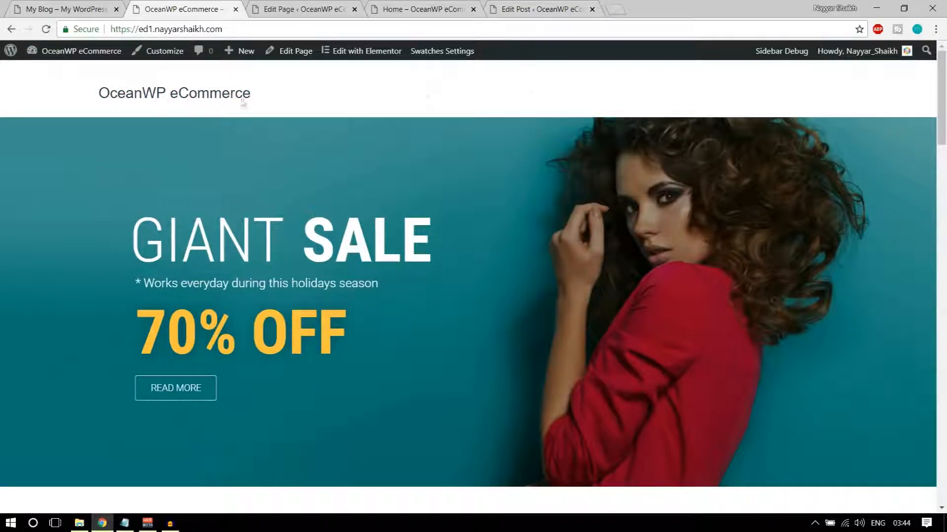
# Compare the eCommerce site's bare footer twice with the demo blog's widget footer, then return to the Home editor
pyautogui.scroll(-15, 603, 193)
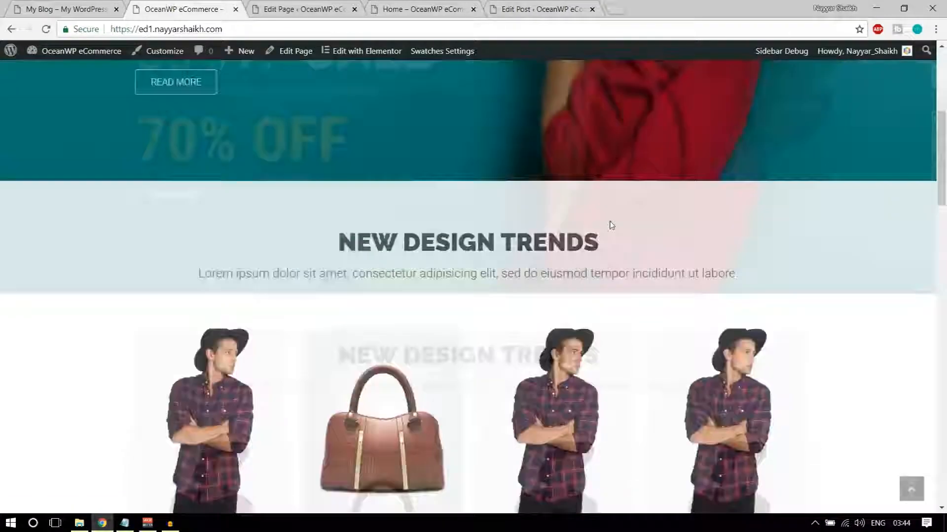
pyautogui.scroll(-10, 610, 226)
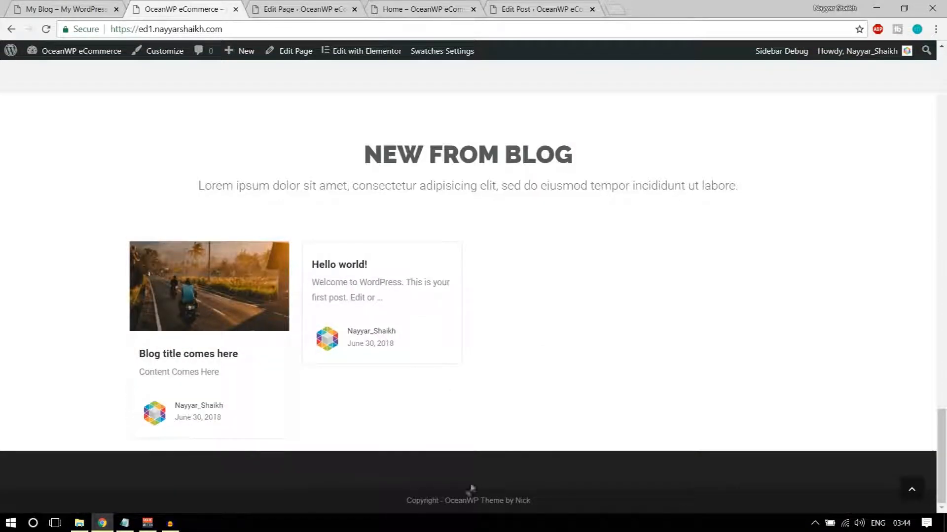
pyautogui.click(26, 5)
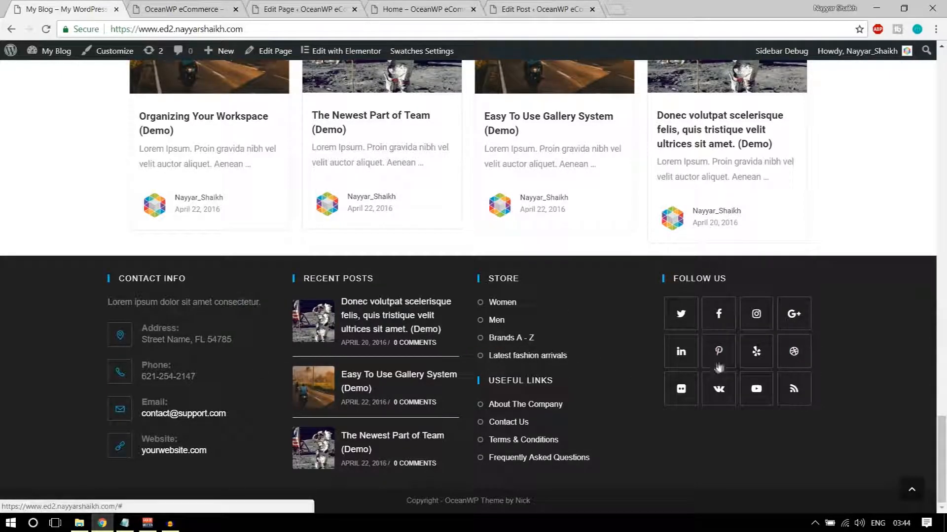
pyautogui.click(182, 5)
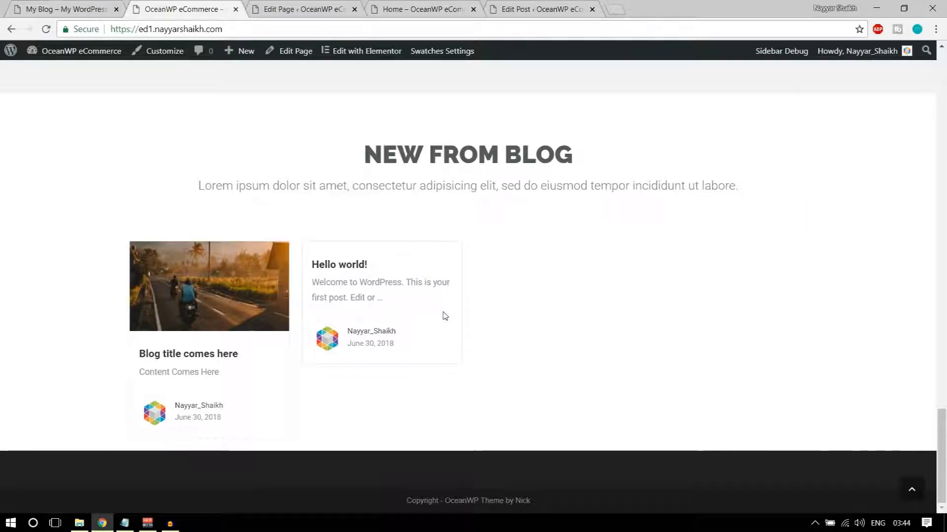
pyautogui.click(88, 7)
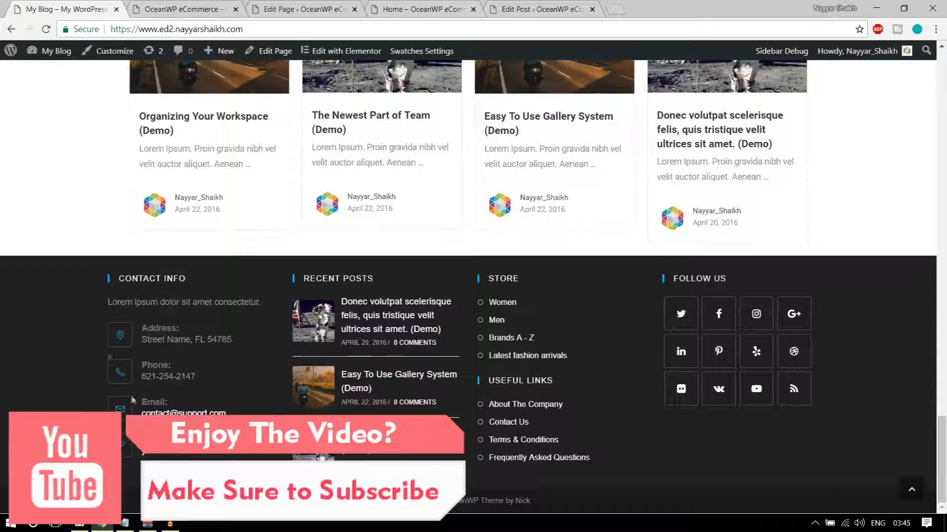
pyautogui.click(185, 6)
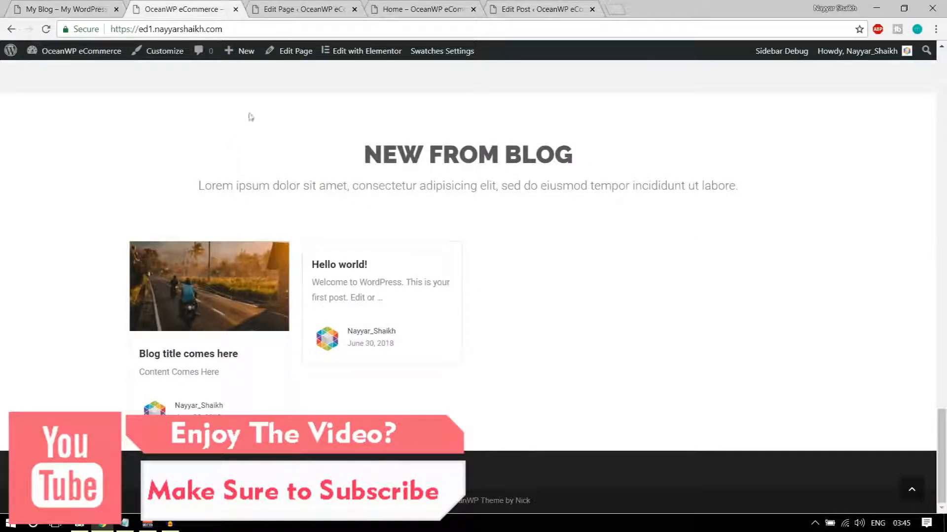
pyautogui.click(287, 10)
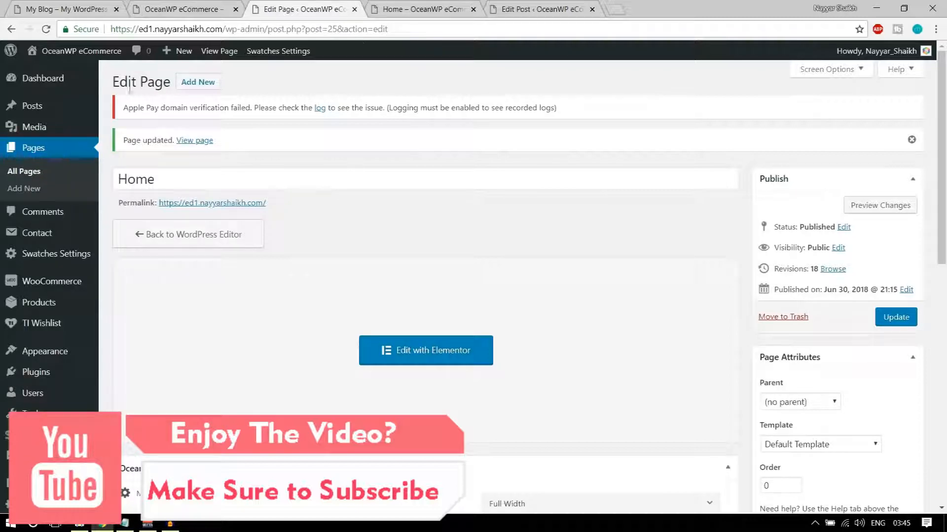
# Scroll the Widgets screen to the Footer 1–4 areas, recheck the demo blog footer, and scroll back up
pyautogui.scroll(-3, 54, 311)
pyautogui.moveTo(47, 291)
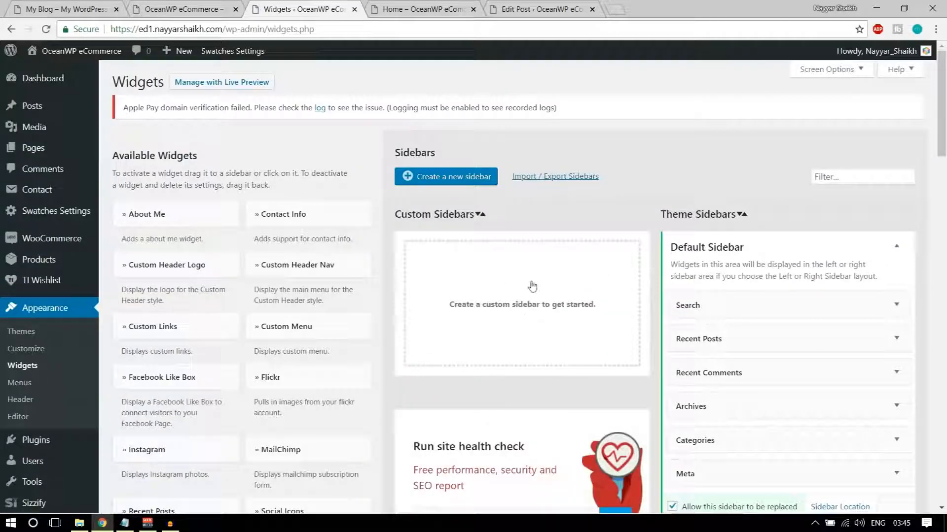
pyautogui.scroll(-3, 533, 286)
pyautogui.scroll(-3, 375, 197)
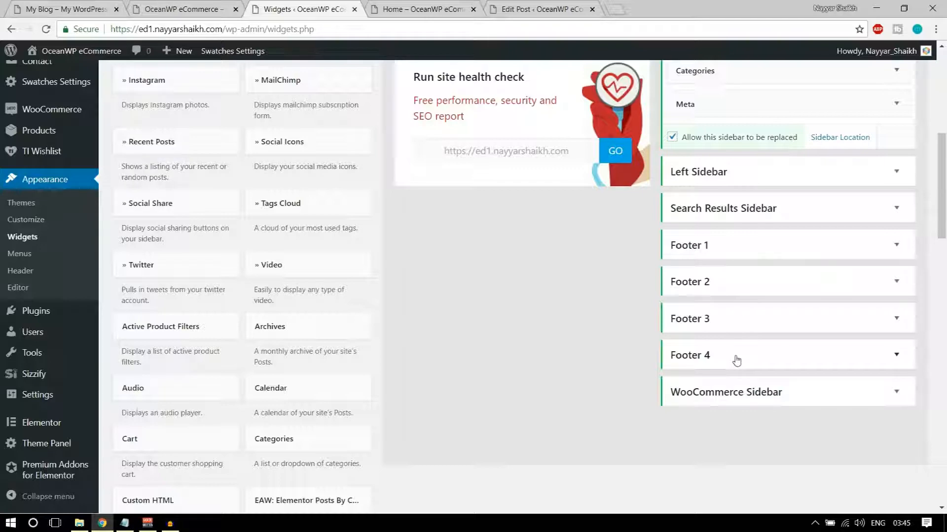
pyautogui.click(91, 4)
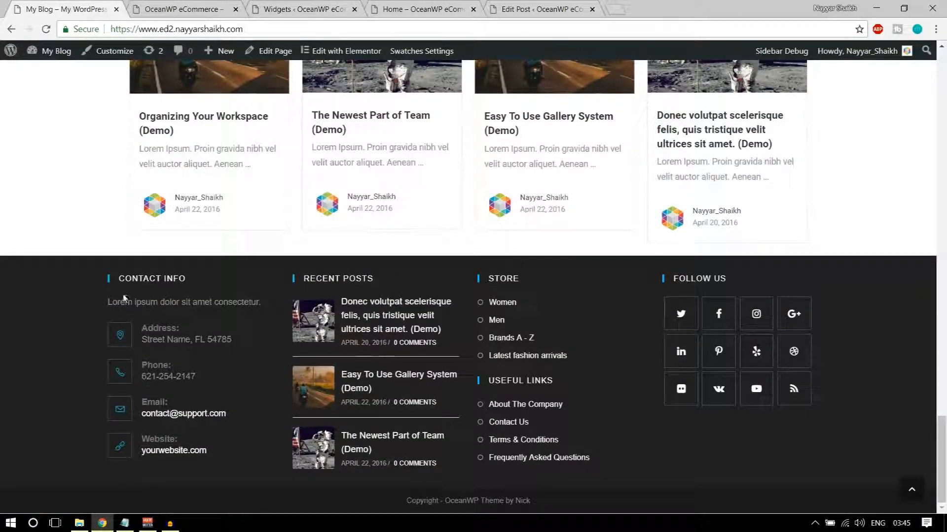
pyautogui.click(220, 14)
pyautogui.click(300, 9)
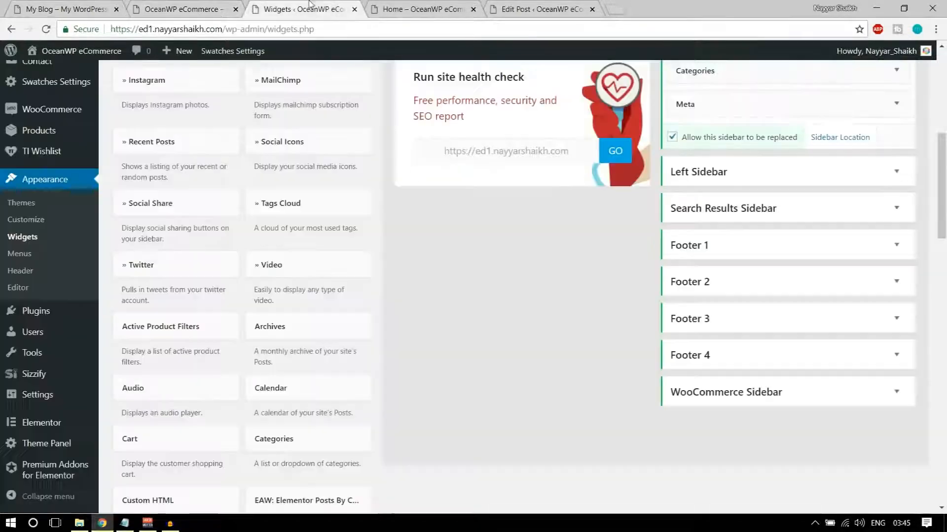
pyautogui.scroll(5, 458, 326)
pyautogui.scroll(2, 442, 327)
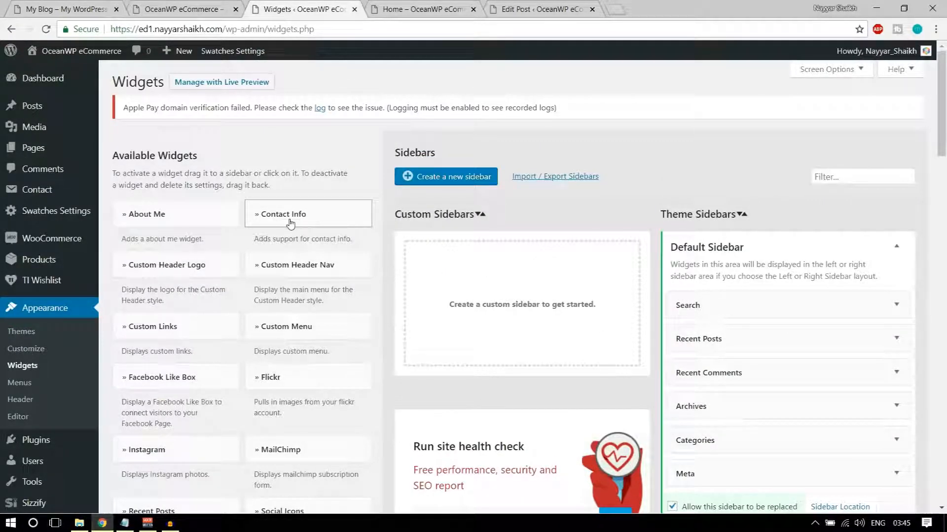
# Add a Contact Info widget to Footer 1 and select its title
pyautogui.moveTo(289, 219); pyautogui.dragTo(740, 476)
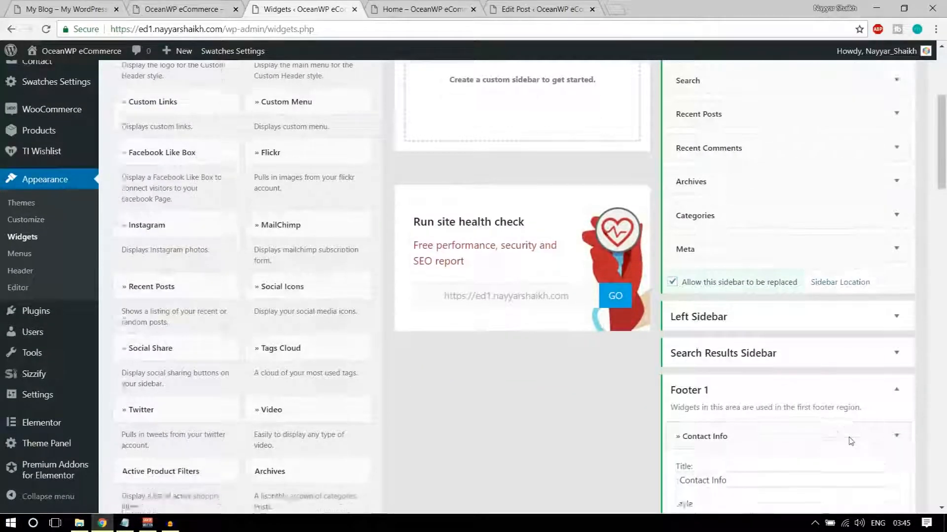
pyautogui.scroll(-3, 750, 285)
pyautogui.scroll(-3, 723, 291)
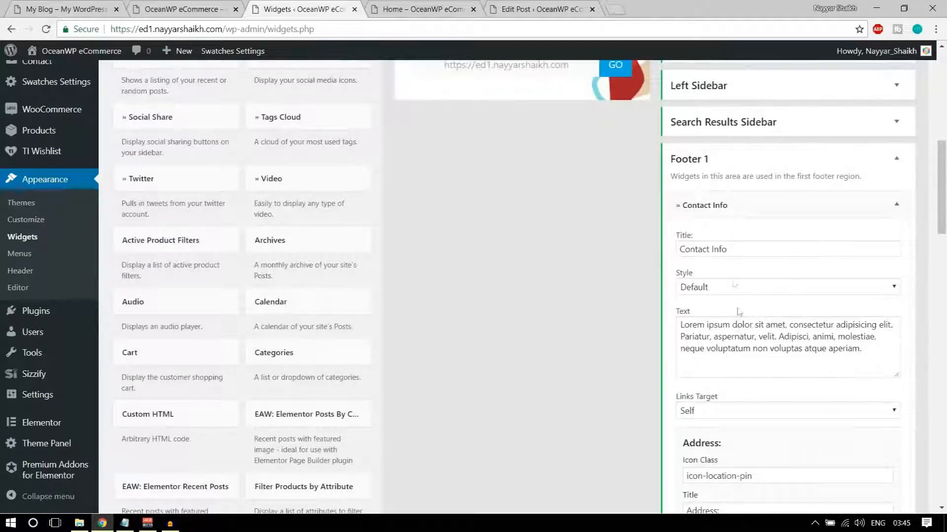
pyautogui.tripleClick(744, 251)
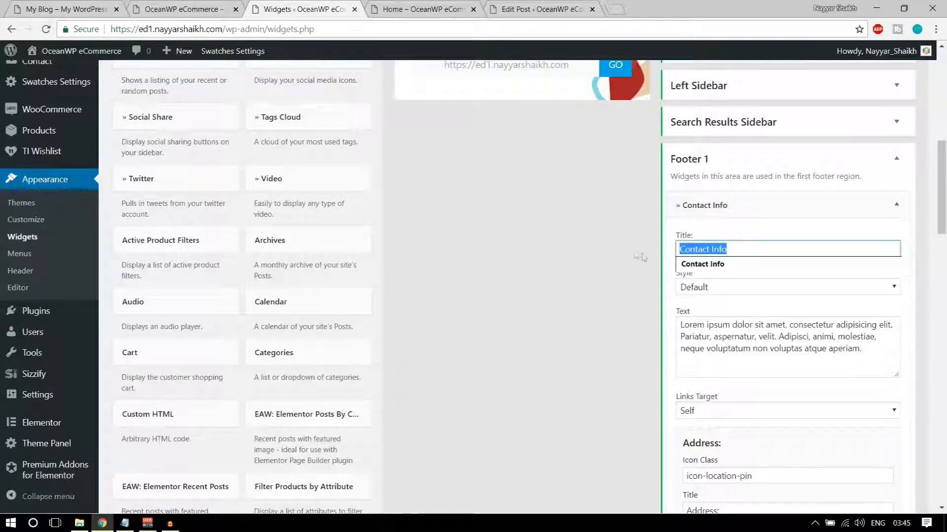
# Check the reference footer's intro sentence and move the Widgets tab into second position
pyautogui.click(59, 9)
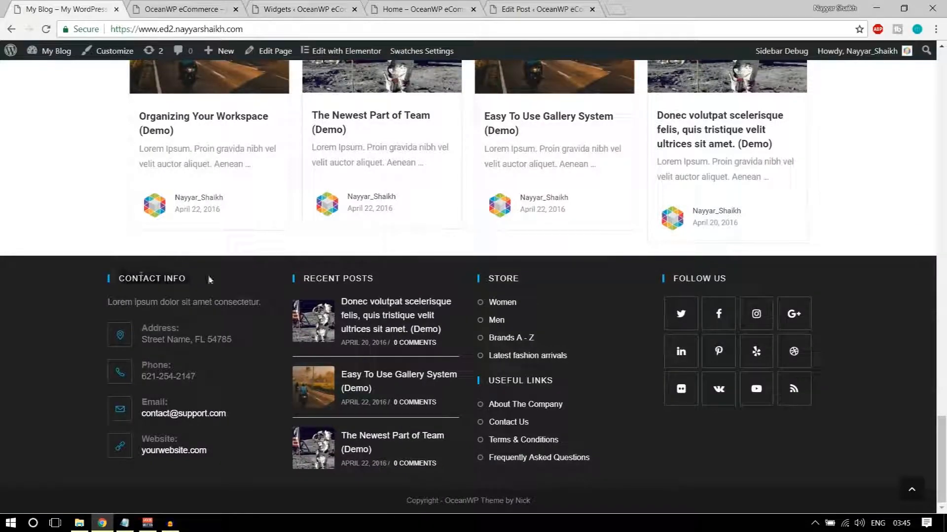
pyautogui.moveTo(109, 304); pyautogui.dragTo(264, 305)
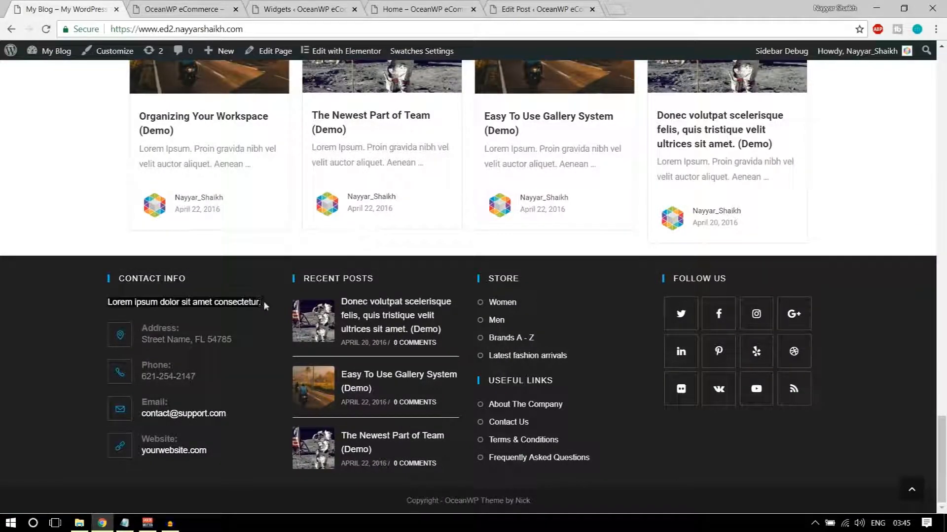
pyautogui.click(152, 6)
pyautogui.click(397, 7)
pyautogui.click(326, 6)
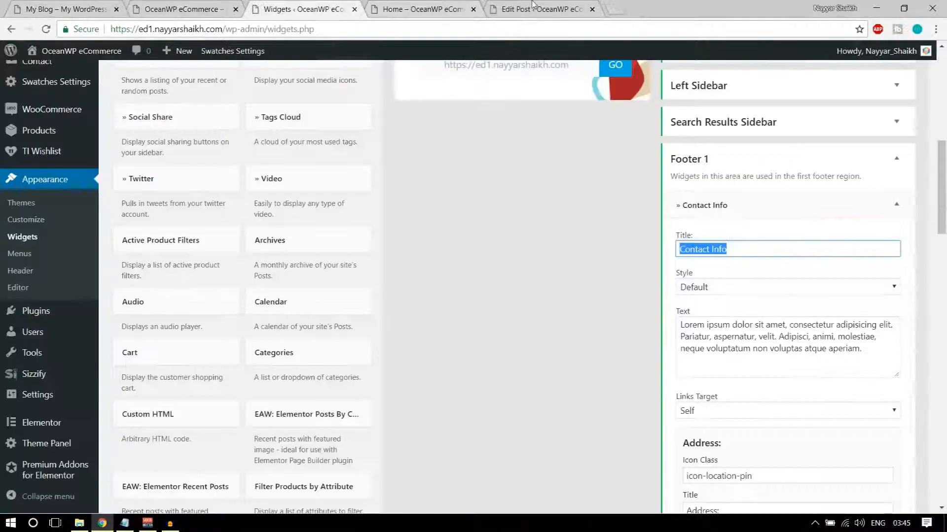
pyautogui.click(533, 7)
pyautogui.click(182, 8)
pyautogui.click(325, 6)
pyautogui.moveTo(325, 6); pyautogui.dragTo(188, 7)
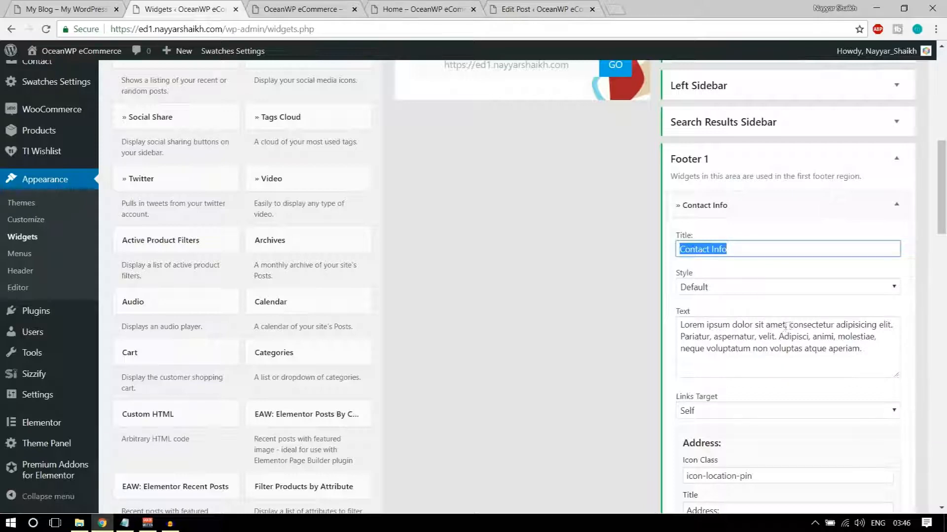
# Trim the Contact Info text, deleting from 'consectetur' onward and ending with a period
pyautogui.moveTo(789, 325); pyautogui.dragTo(875, 388)
pyautogui.press('BackSpace')
pyautogui.write('.')
pyautogui.scroll(-3, 889, 362)
pyautogui.moveTo(776, 294); pyautogui.dragTo(684, 294)
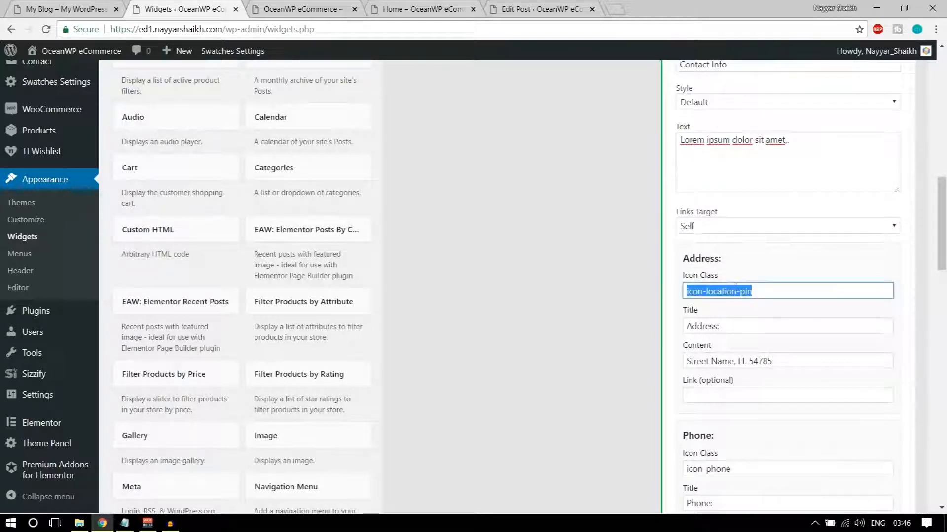
pyautogui.scroll(-2, 800, 295)
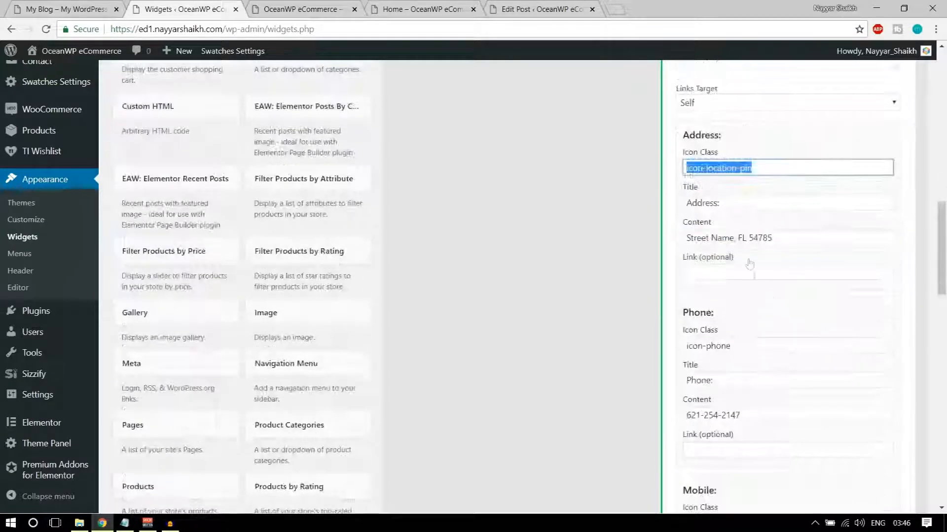
pyautogui.click(721, 238)
pyautogui.tripleClick(720, 238)
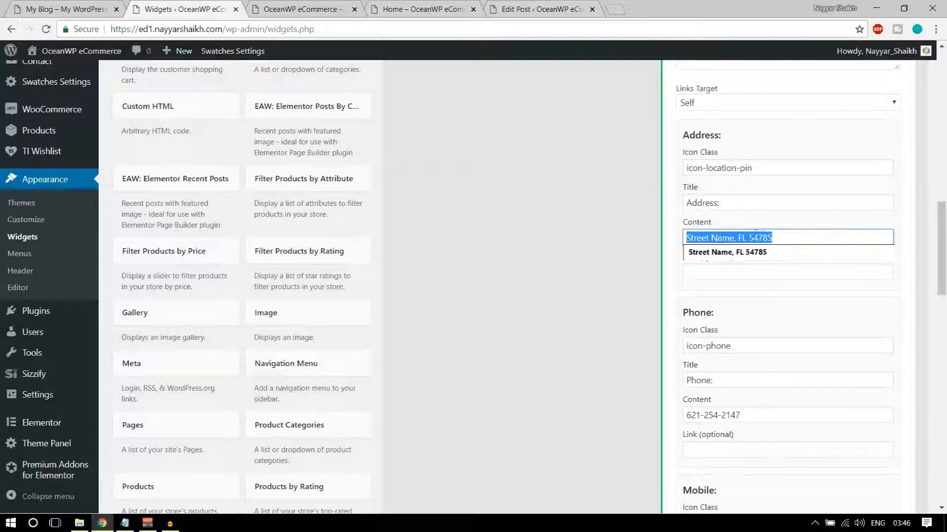
pyautogui.click(784, 236)
pyautogui.click(783, 290)
# Clear the Phone icon class, the word Phone from its title, and the phone number
pyautogui.scroll(-2, 793, 316)
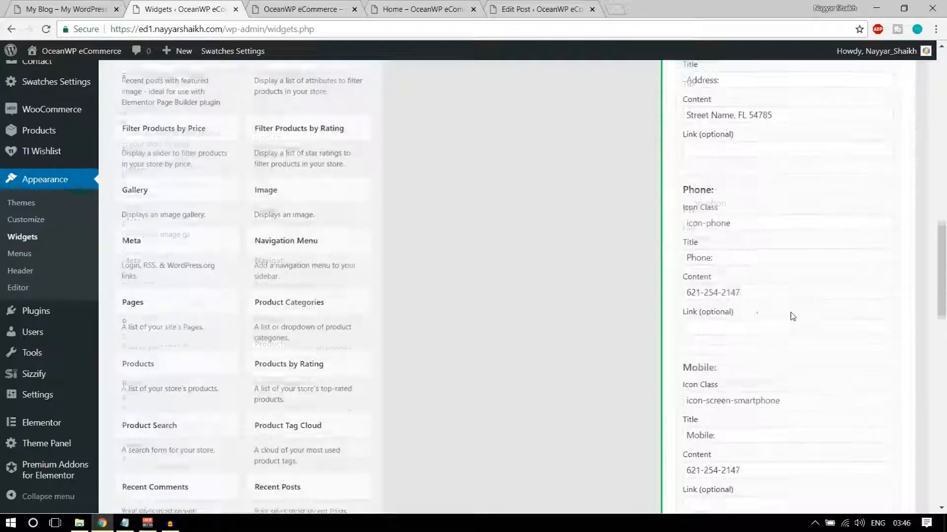
pyautogui.scroll(-2, 729, 231)
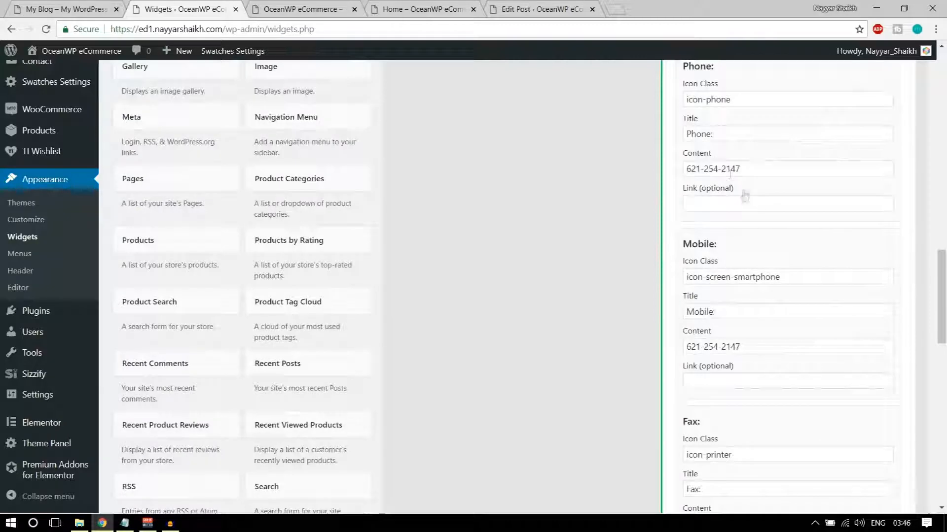
pyautogui.scroll(3, 765, 289)
pyautogui.click(756, 284)
pyautogui.hotkey('ctrl', 'a')
pyautogui.press('BackSpace')
pyautogui.doubleClick(704, 319)
pyautogui.press('BackSpace')
pyautogui.doubleClick(729, 354)
pyautogui.press('BackSpace')
pyautogui.press('BackSpace')
pyautogui.press('BackSpace')
pyautogui.press('BackSpace')
pyautogui.press('BackSpace')
# Clear the Fax icon class and the fax number
pyautogui.scroll(-4, 755, 276)
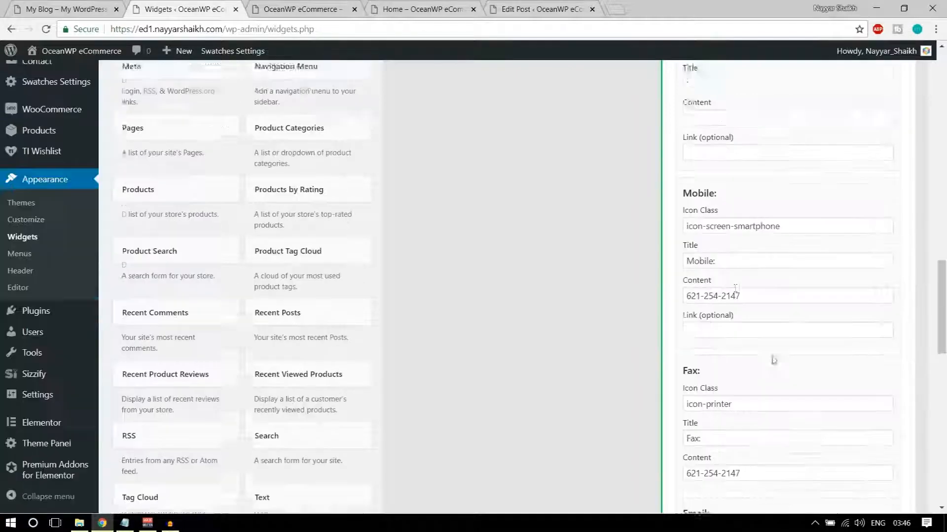
pyautogui.scroll(-2, 755, 255)
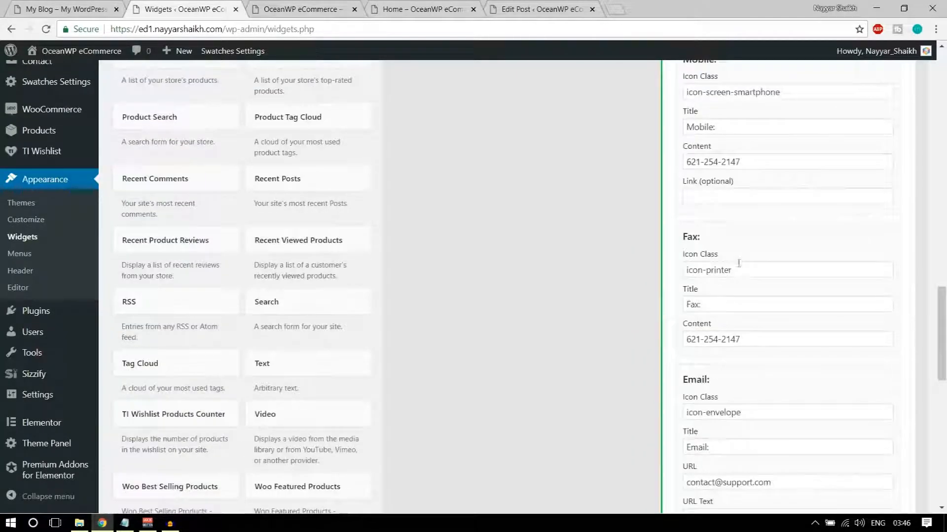
pyautogui.tripleClick(749, 270)
pyautogui.press('BackSpace')
pyautogui.doubleClick(692, 304)
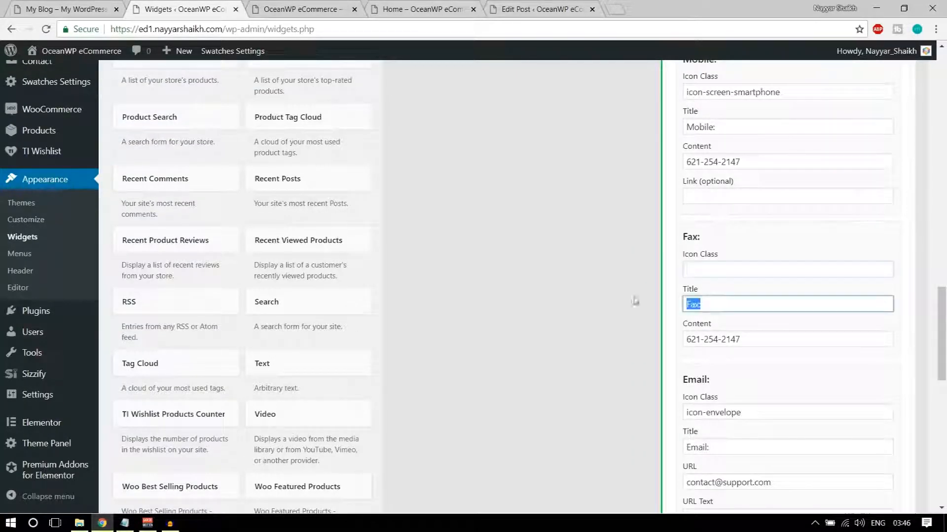
pyautogui.tripleClick(792, 339)
pyautogui.press('BackSpace')
# Clear the Skype username and call text, then save the Contact Info widget
pyautogui.scroll(-5, 793, 355)
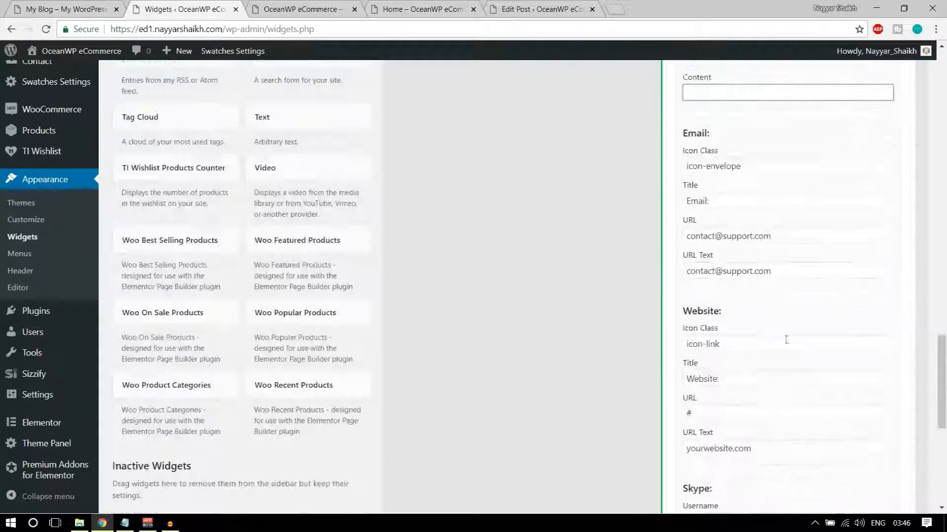
pyautogui.scroll(-5, 772, 333)
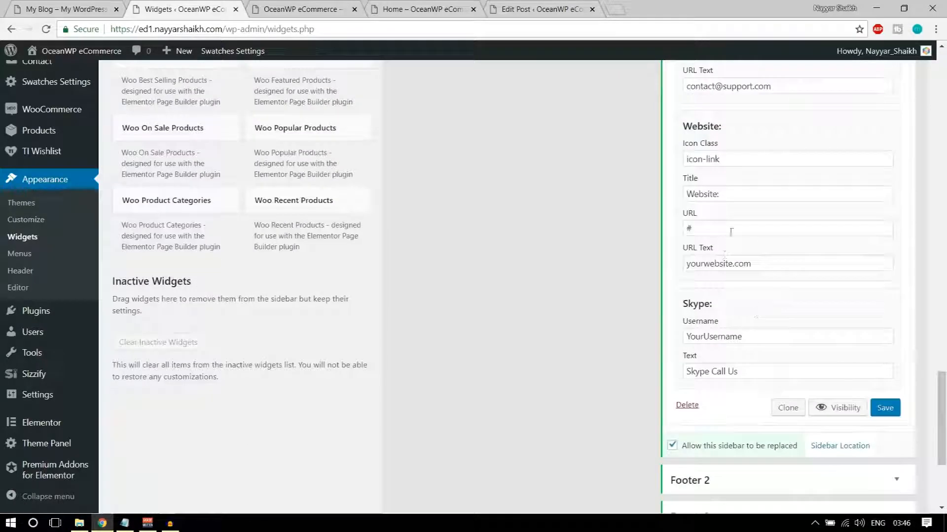
pyautogui.scroll(2, 755, 271)
pyautogui.scroll(-1, 780, 347)
pyautogui.tripleClick(767, 336)
pyautogui.press('BackSpace')
pyautogui.moveTo(749, 372); pyautogui.dragTo(671, 373)
pyautogui.press('BackSpace')
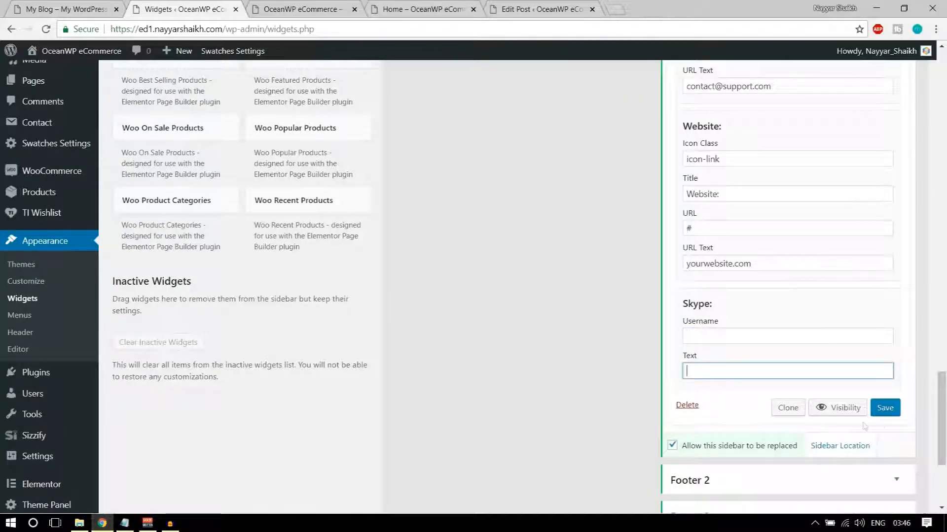
pyautogui.click(885, 409)
pyautogui.scroll(20, 897, 414)
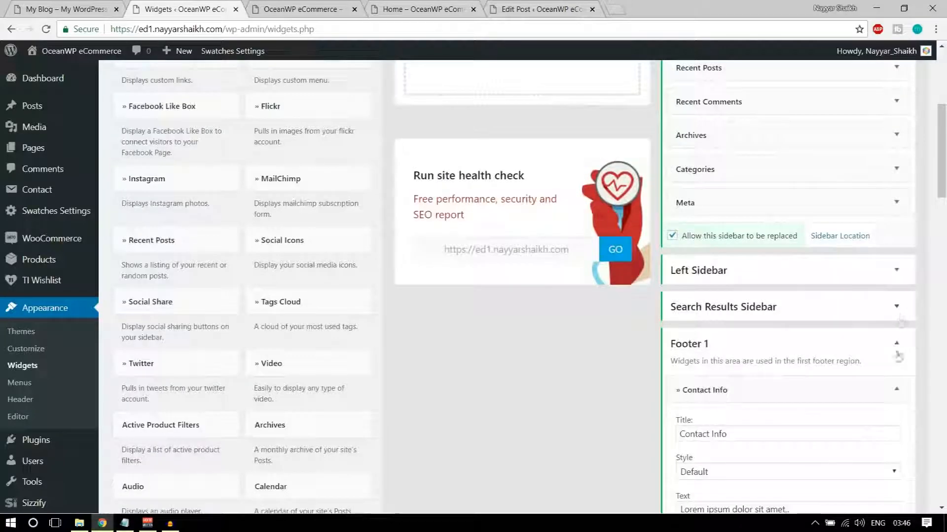
pyautogui.click(896, 354)
pyautogui.click(313, 4)
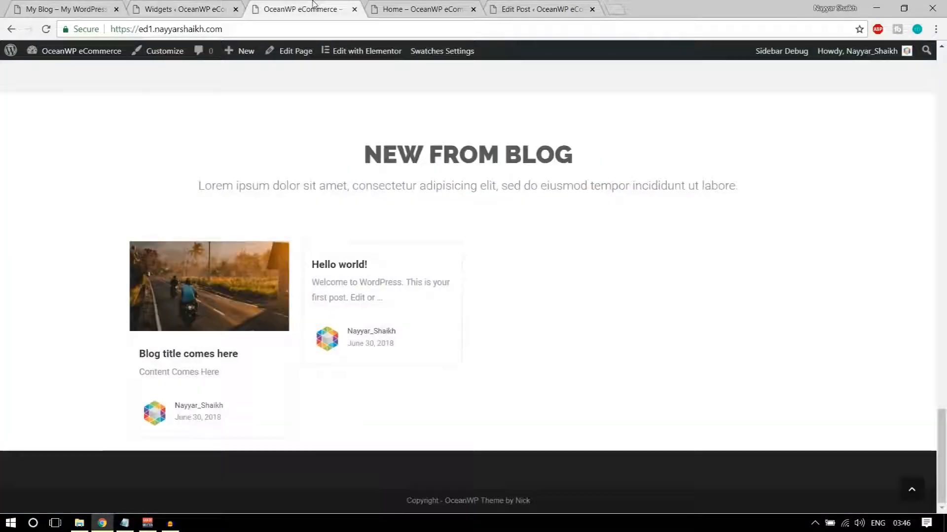
pyautogui.click(50, 29)
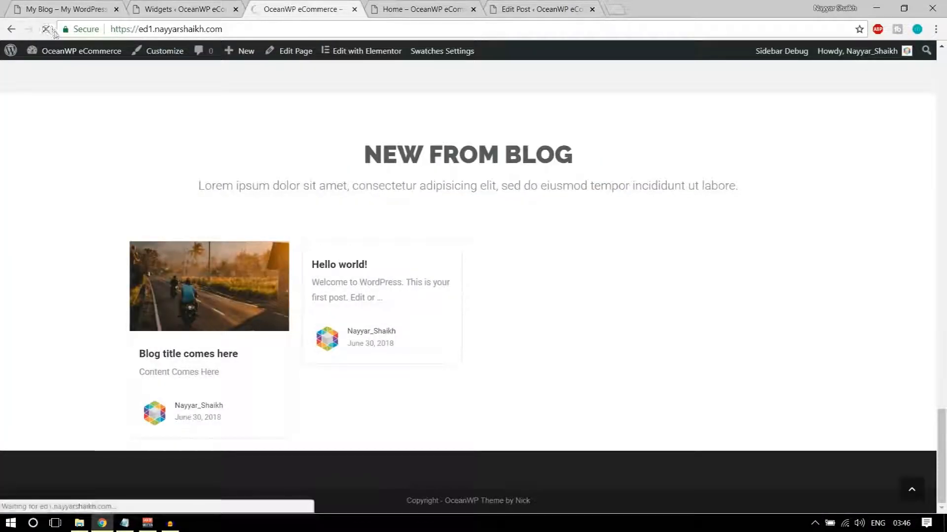
pyautogui.scroll(-4, 274, 310)
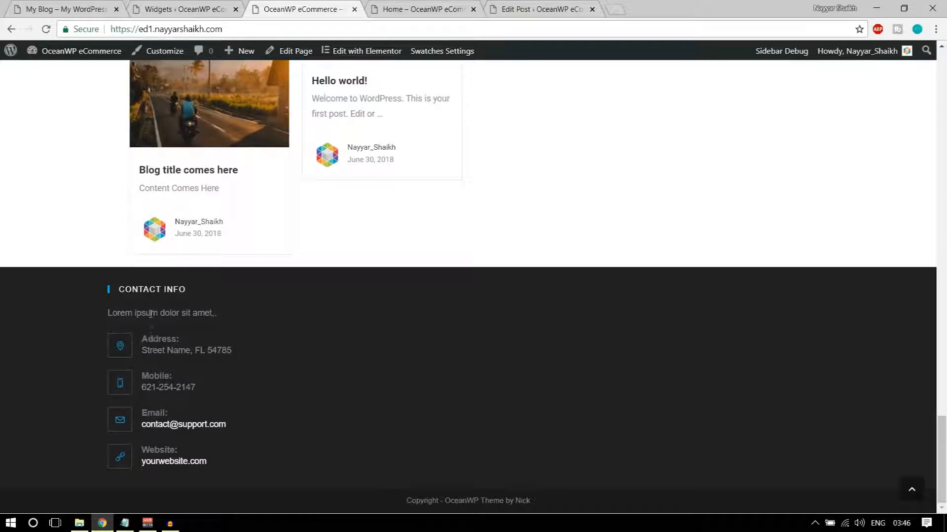
pyautogui.click(146, 18)
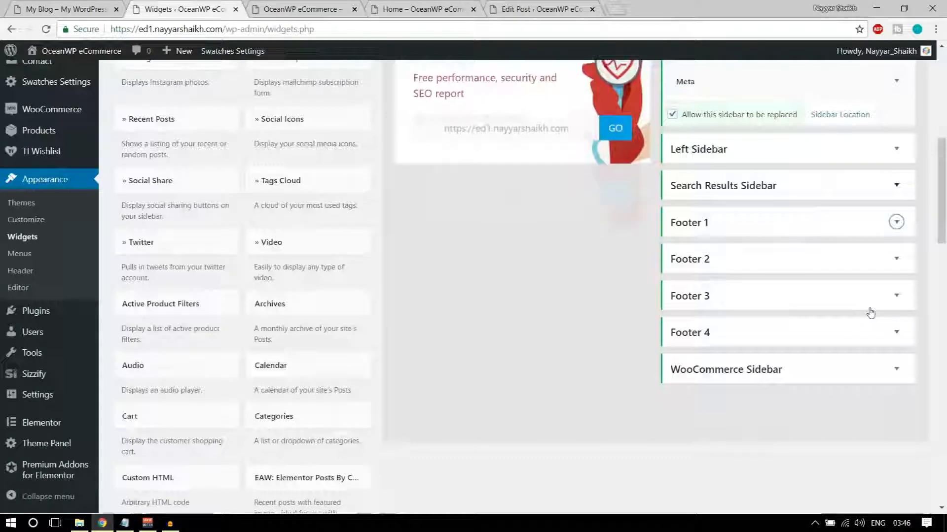
pyautogui.click(794, 222)
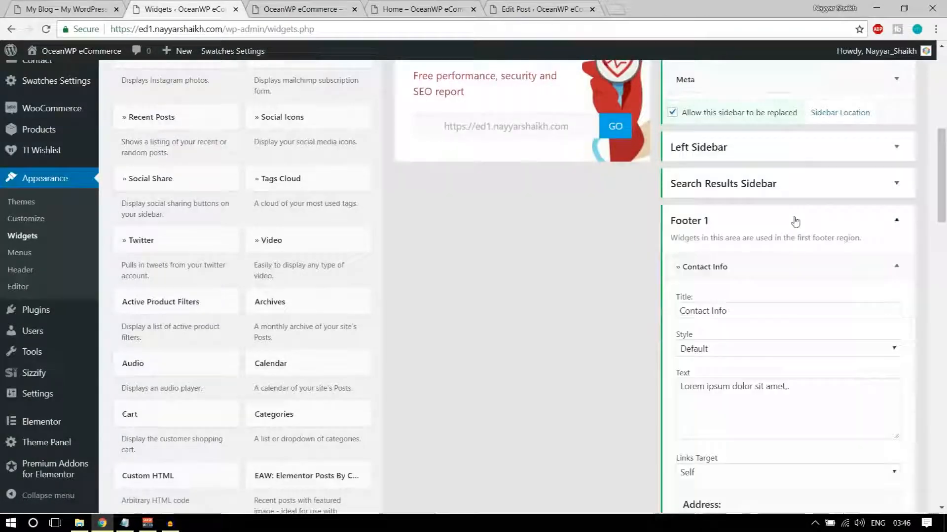
pyautogui.scroll(-3, 856, 317)
pyautogui.scroll(-2, 793, 368)
pyautogui.moveTo(762, 360); pyautogui.dragTo(676, 367)
pyautogui.scroll(-4, 753, 359)
pyautogui.scroll(-4, 753, 359)
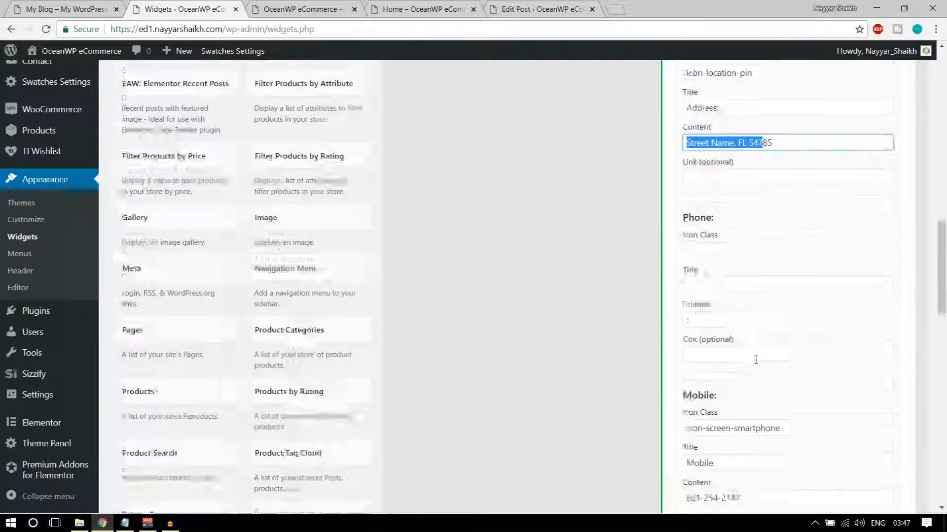
pyautogui.moveTo(762, 348); pyautogui.dragTo(687, 359)
pyautogui.scroll(-5, 756, 369)
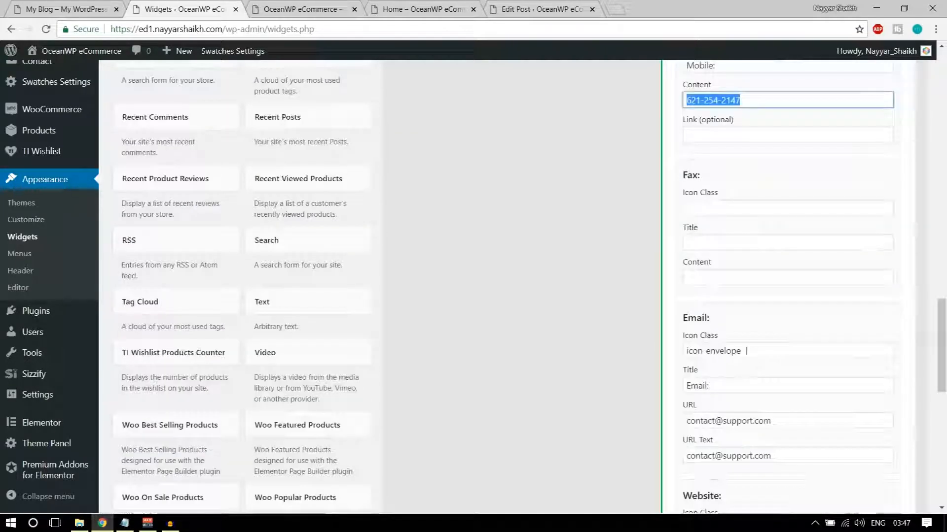
pyautogui.scroll(-2, 771, 346)
pyautogui.scroll(18, 771, 345)
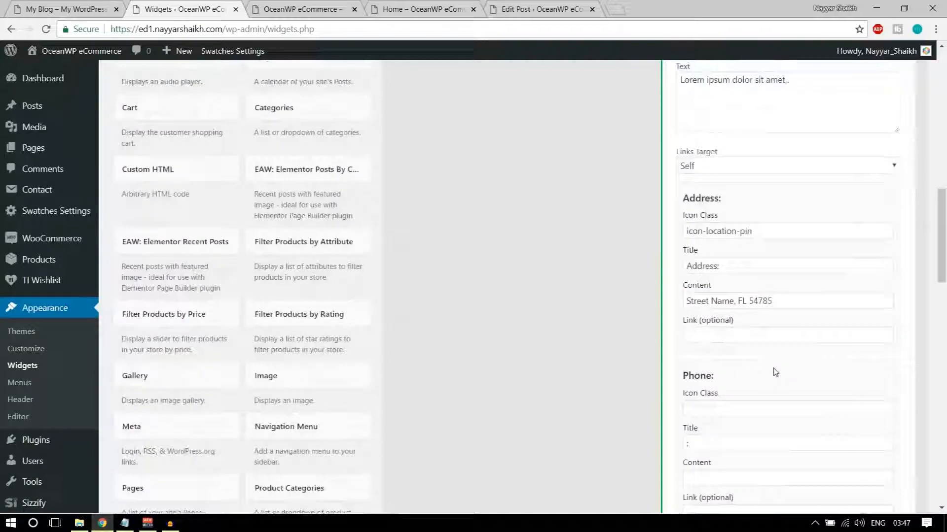
pyautogui.click(872, 208)
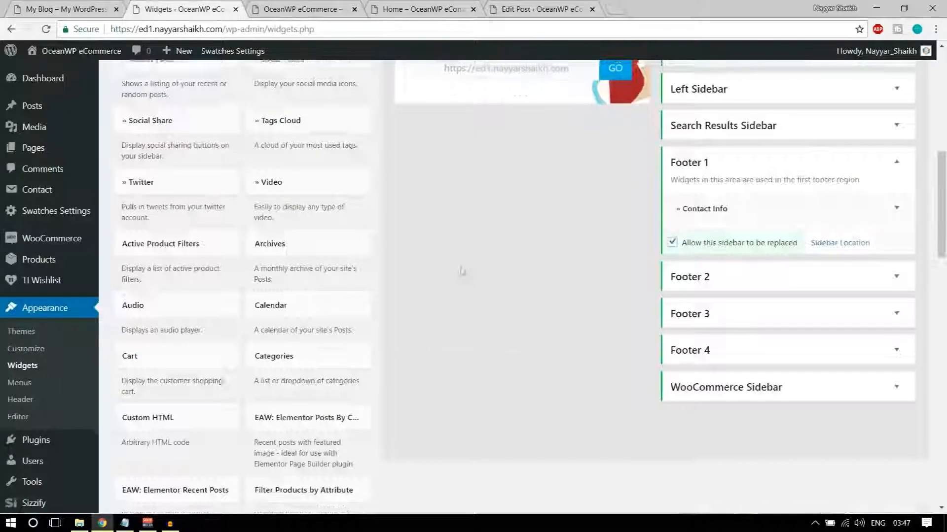
pyautogui.scroll(5, 463, 274)
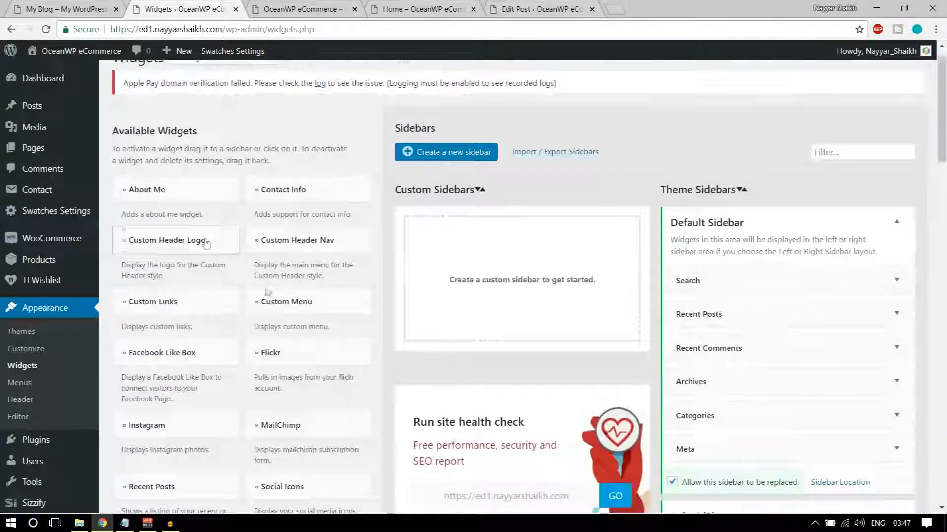
pyautogui.scroll(-4, 265, 306)
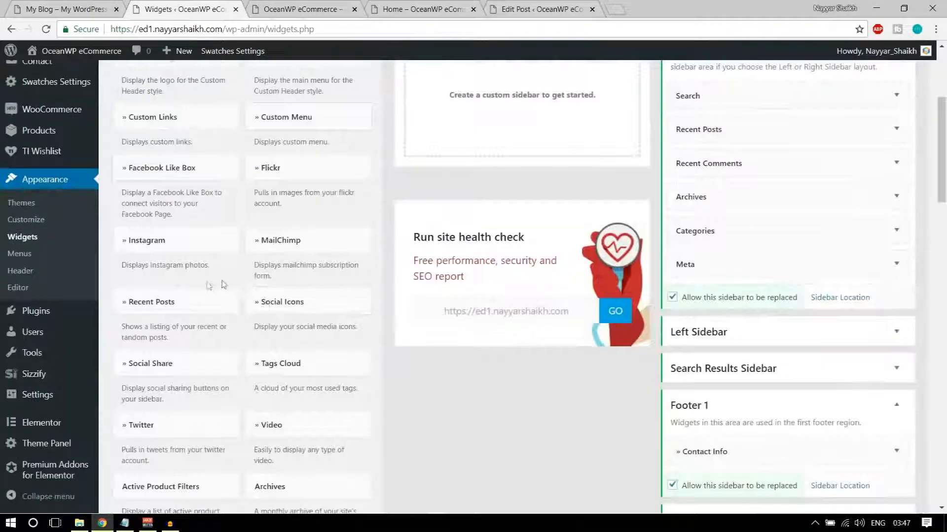
# Add a Recent Posts widget to Footer 2, check the demo footer, and collapse the widget
pyautogui.click(169, 307)
pyautogui.scroll(-4, 217, 315)
pyautogui.click(195, 273)
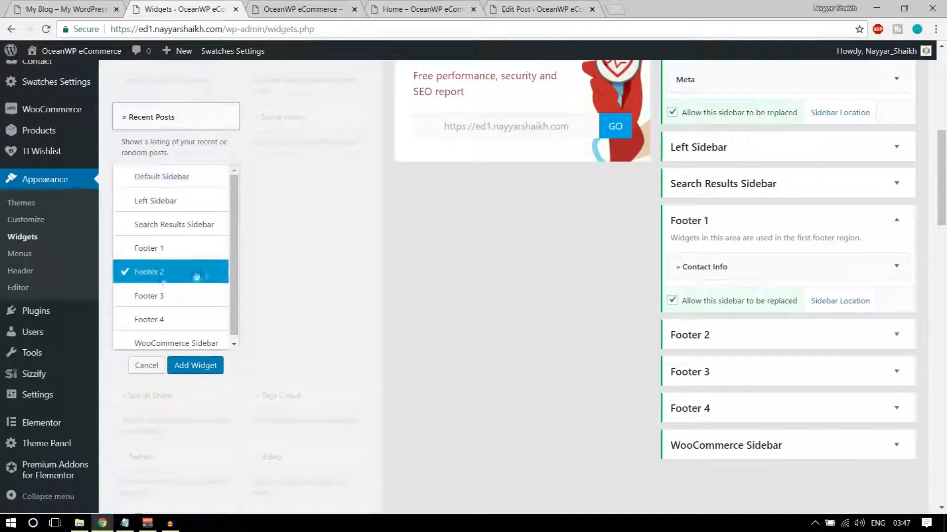
pyautogui.click(196, 366)
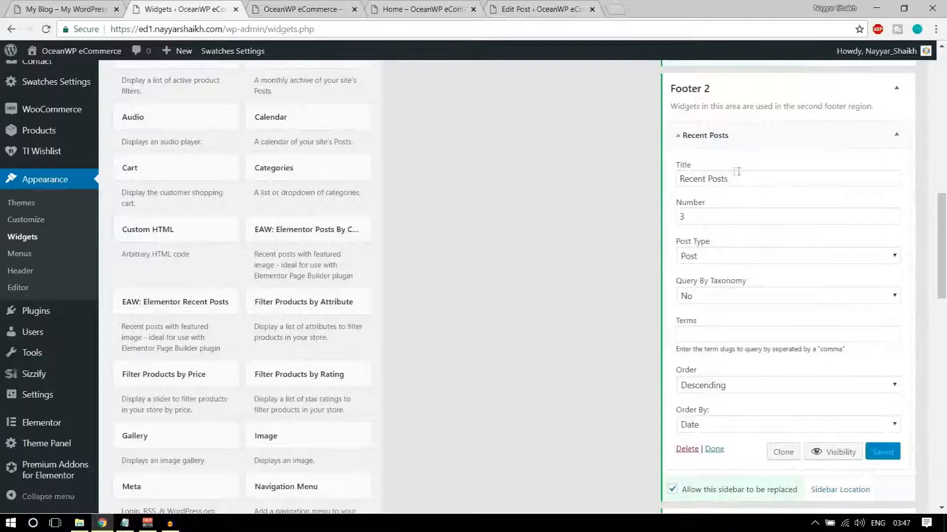
pyautogui.click(75, 10)
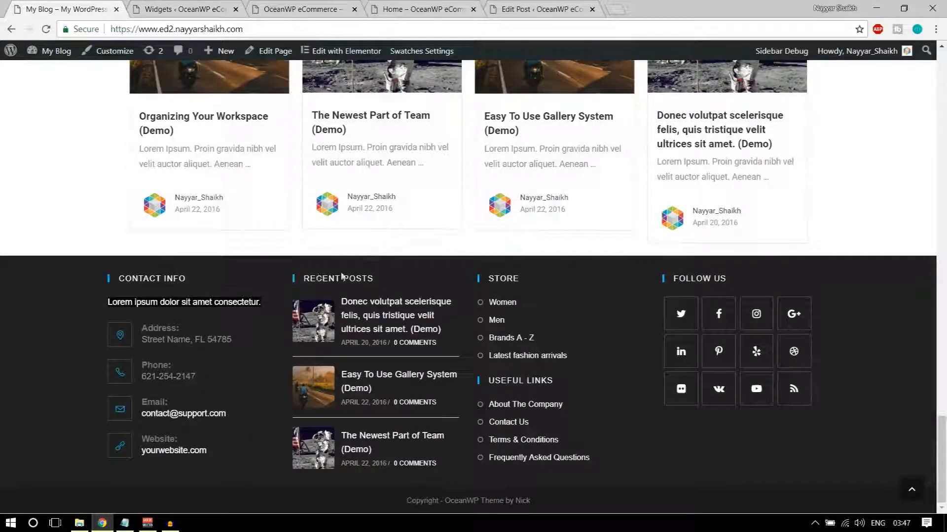
pyautogui.click(180, 9)
pyautogui.moveTo(683, 216); pyautogui.dragTo(655, 216)
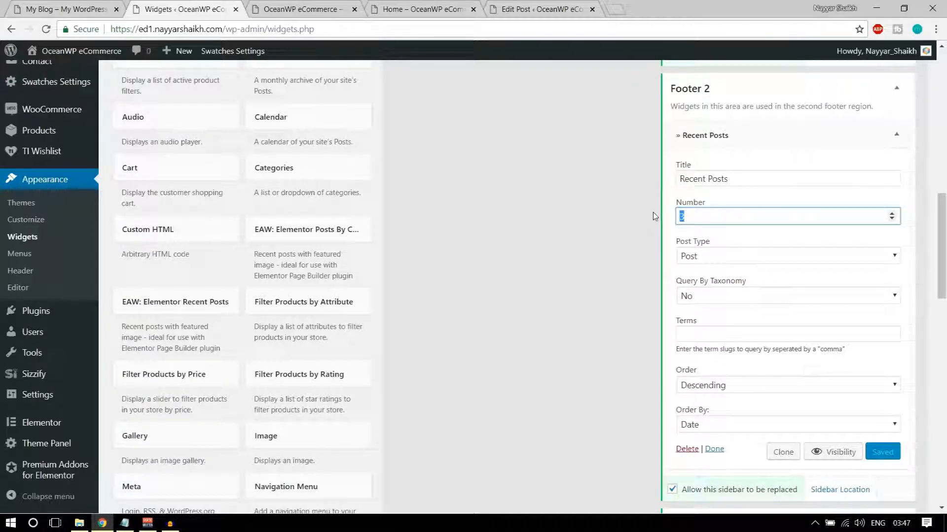
pyautogui.click(896, 134)
# Reload the live site to see the new footer, then return to the Widgets page
pyautogui.click(293, 9)
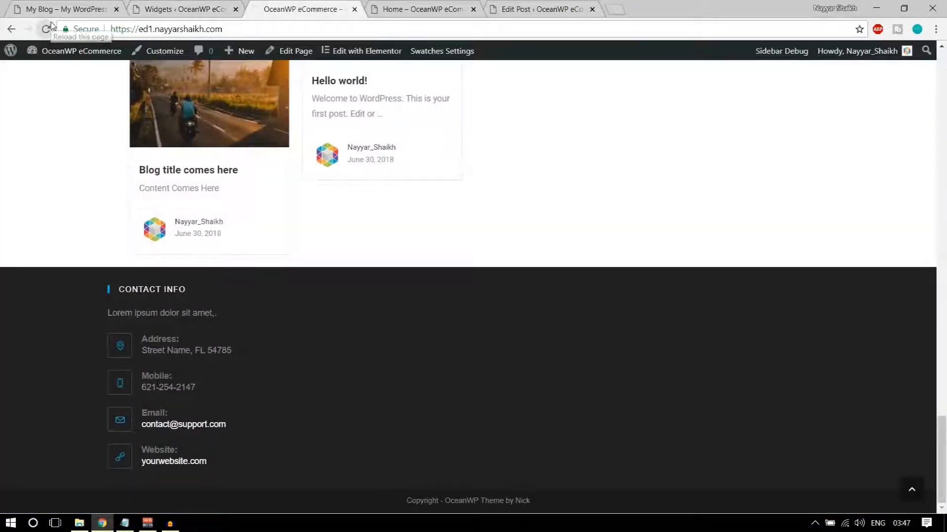
pyautogui.click(50, 24)
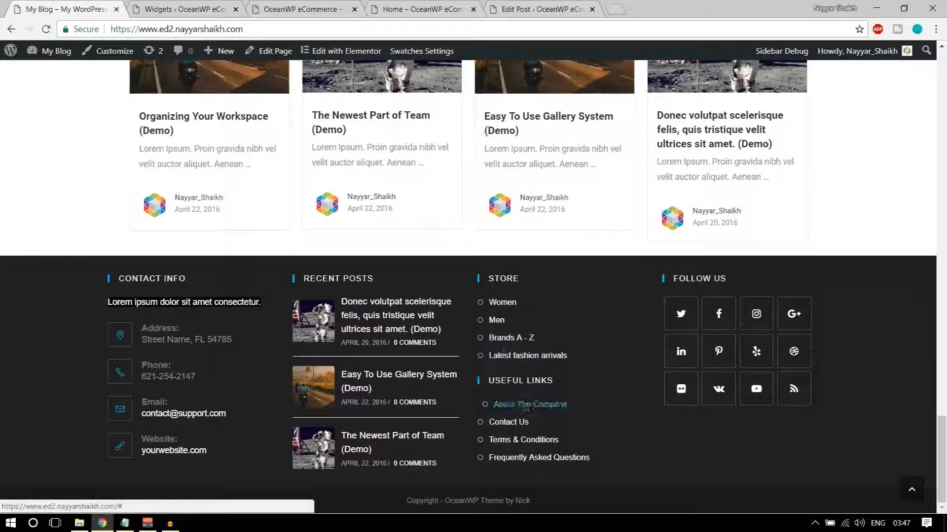
pyautogui.click(190, 9)
# Add a Custom Links widget to the Footer 3 area
pyautogui.scroll(10, 404, 269)
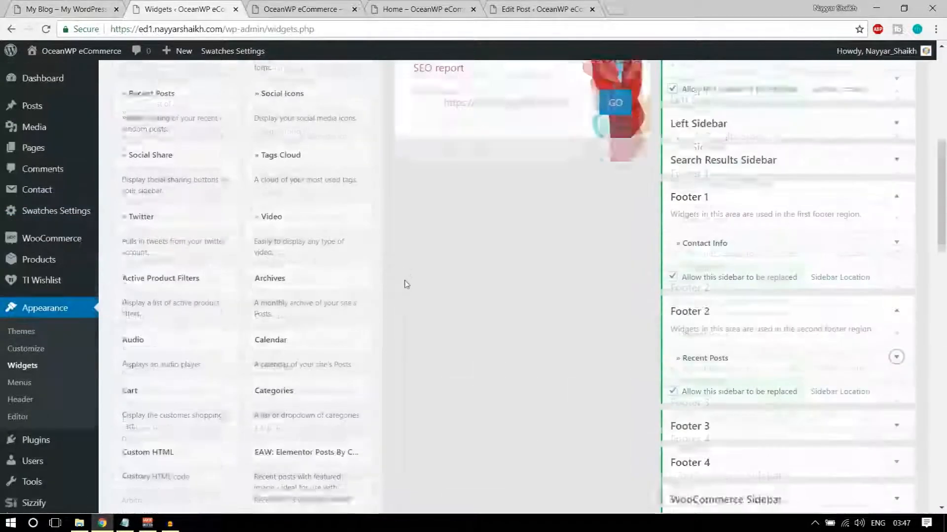
pyautogui.scroll(3, 332, 276)
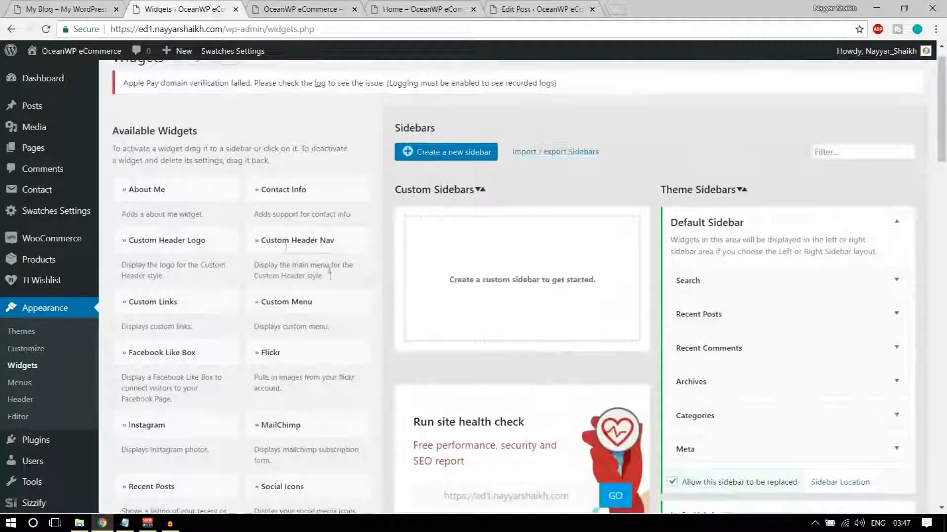
pyautogui.click(185, 307)
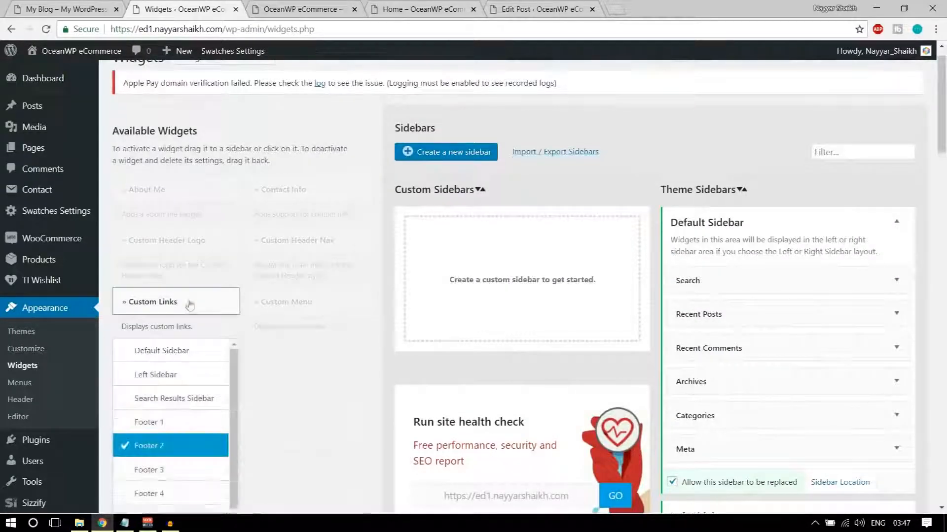
pyautogui.scroll(-5, 190, 276)
pyautogui.click(149, 223)
pyautogui.click(194, 292)
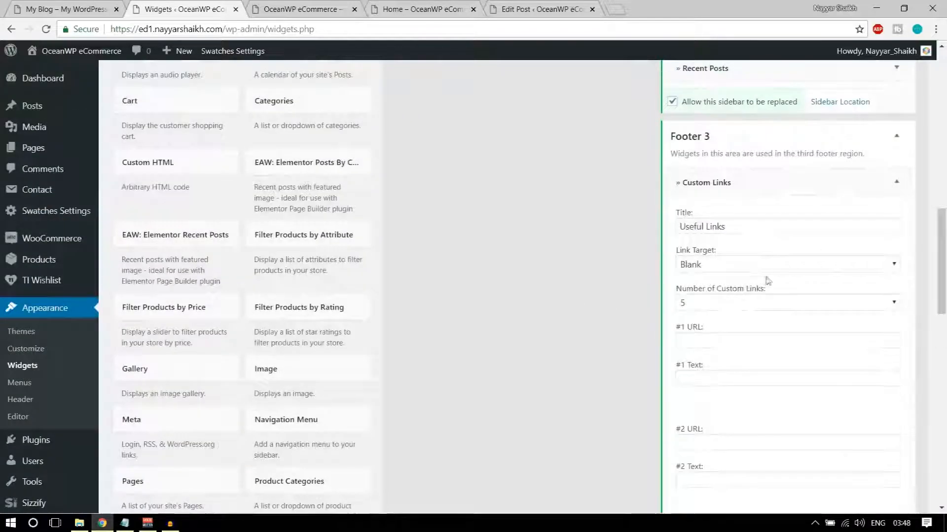
pyautogui.click(97, 7)
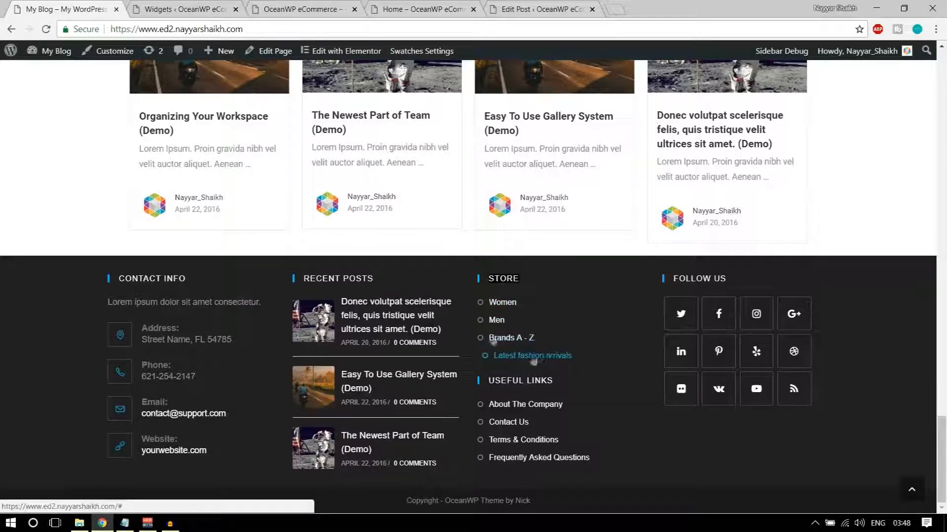
pyautogui.hotkey('ctrl', 'Tab')
# Title the widget STORE, set it to 4 custom links, and give the first link URL #
pyautogui.tripleClick(742, 227)
pyautogui.write('STORE')
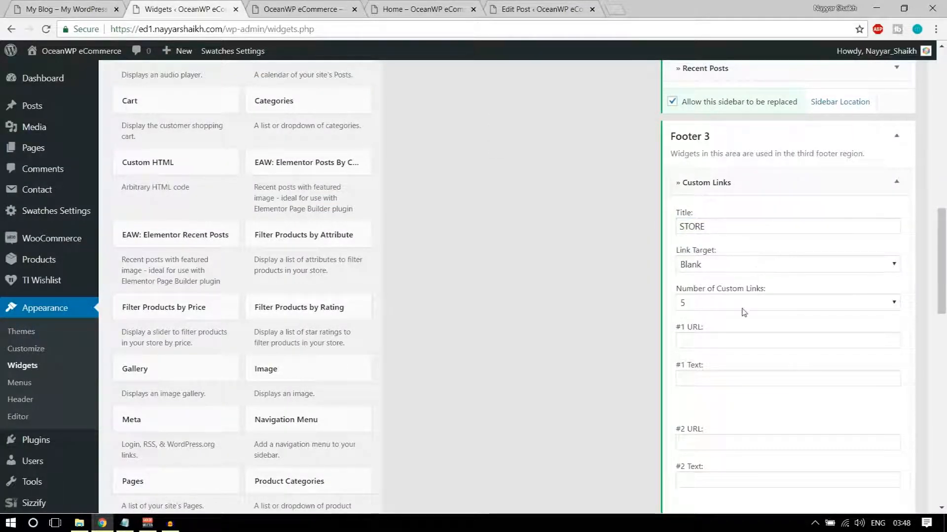
pyautogui.scroll(-1, 744, 311)
pyautogui.click(733, 244)
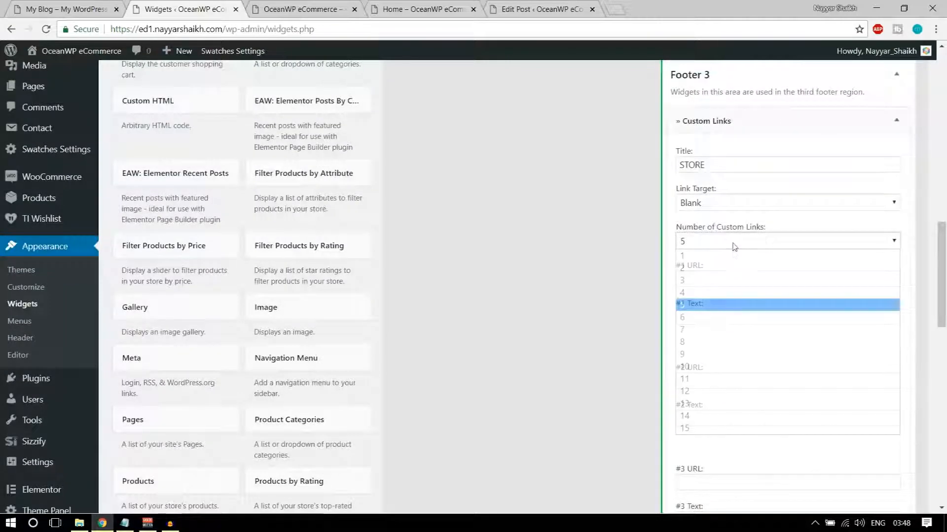
pyautogui.click(720, 292)
pyautogui.click(729, 281)
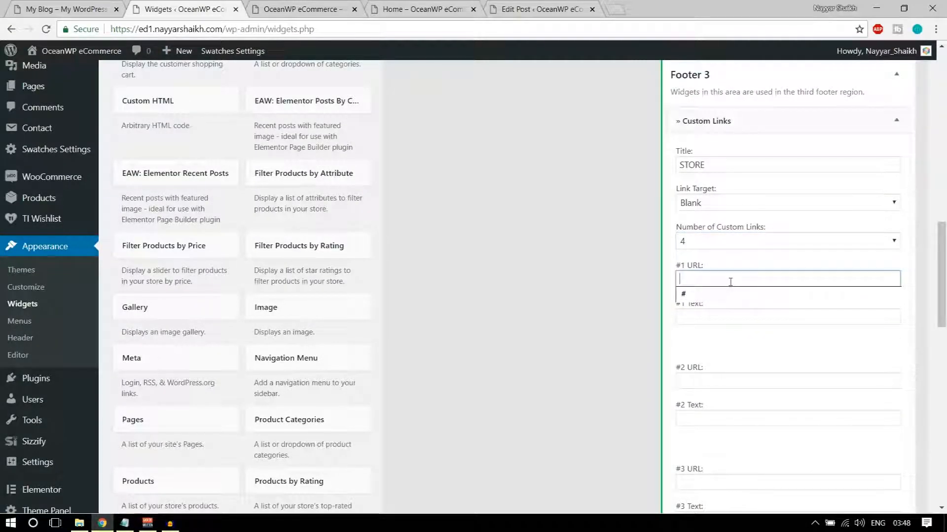
pyautogui.scroll(-1, 730, 285)
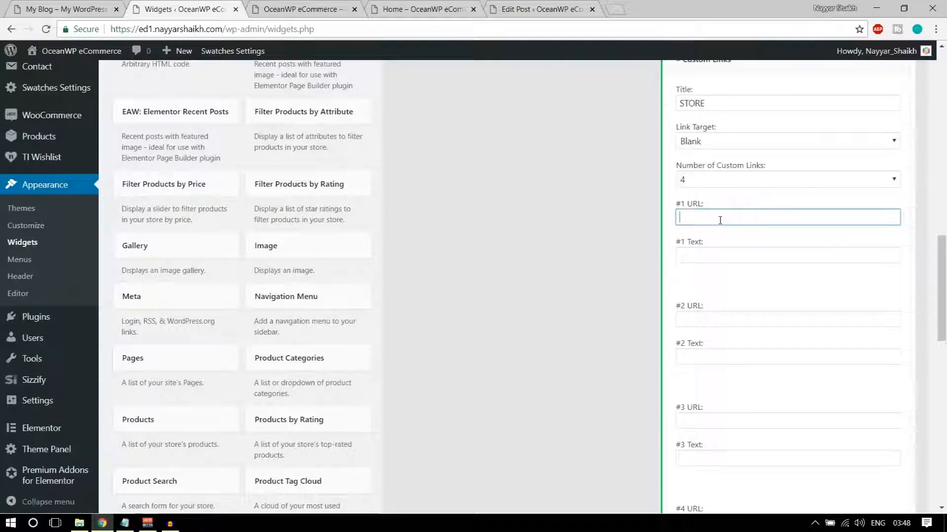
pyautogui.press('Tab')
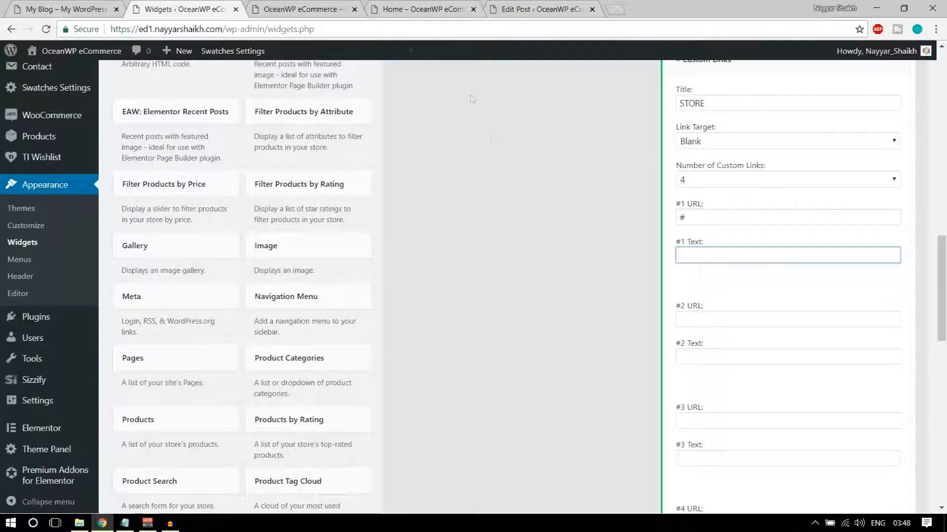
# Label the first link Women
pyautogui.click(68, 6)
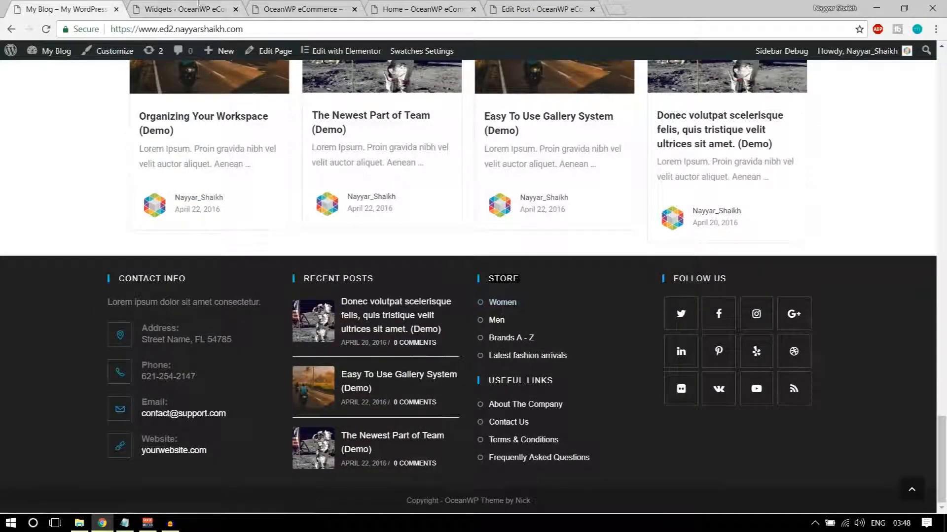
pyautogui.click(196, 8)
pyautogui.write("w'=omen")
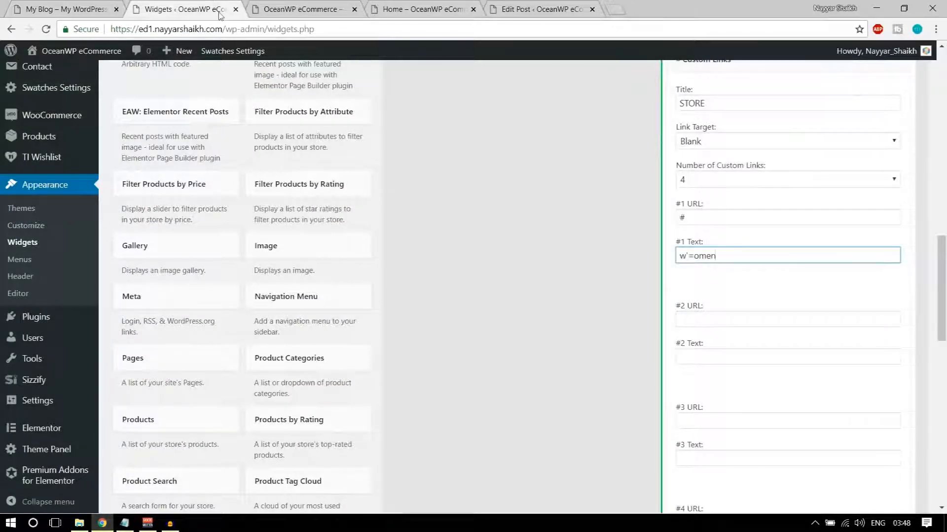
pyautogui.hotkey('ctrl', 'a')
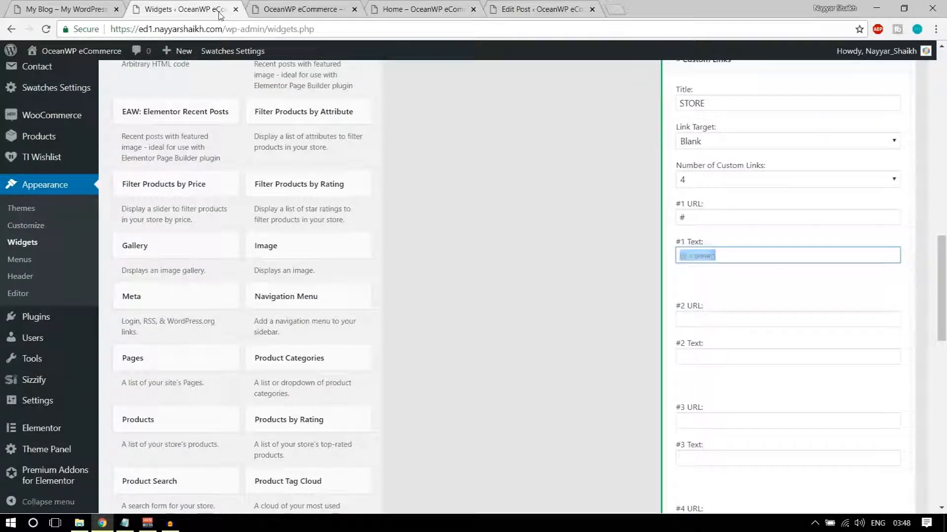
pyautogui.write('W')
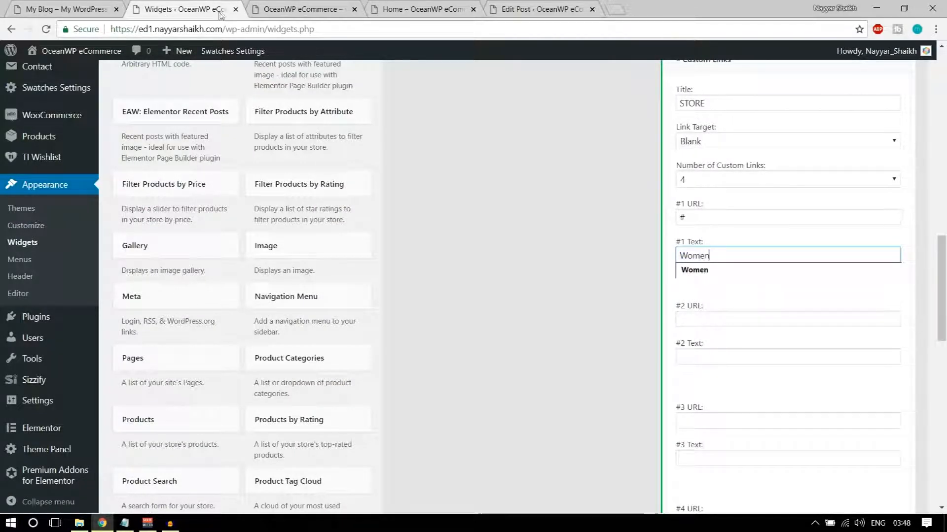
# Give links 2–4 URL # and labels Men, Brands A - Z, Latest fashion arrivals
pyautogui.doubleClick(715, 319)
pyautogui.click(713, 337)
pyautogui.doubleClick(714, 357)
pyautogui.click(711, 375)
pyautogui.scroll(-2, 724, 387)
pyautogui.doubleClick(700, 297)
pyautogui.click(701, 315)
pyautogui.doubleClick(704, 335)
pyautogui.click(709, 351)
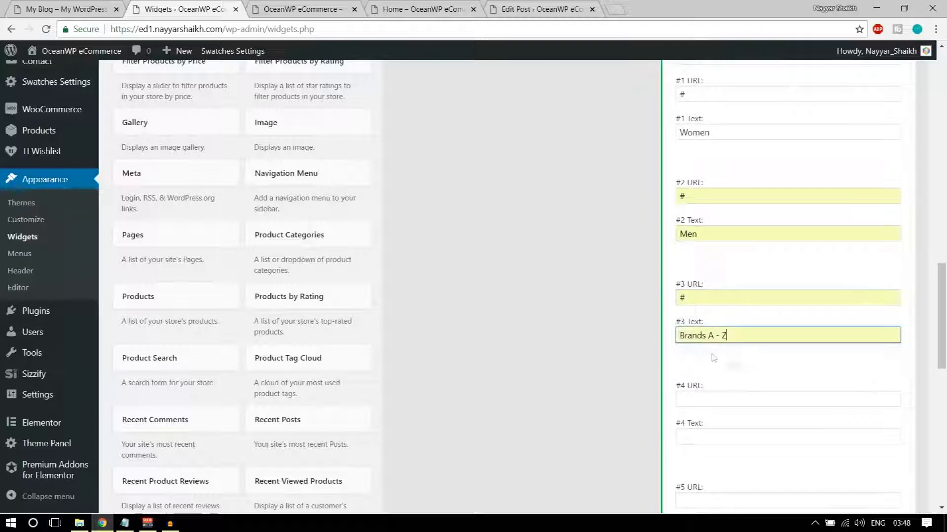
pyautogui.scroll(-2, 730, 367)
pyautogui.doubleClick(706, 273)
pyautogui.click(708, 292)
pyautogui.doubleClick(710, 314)
pyautogui.click(714, 330)
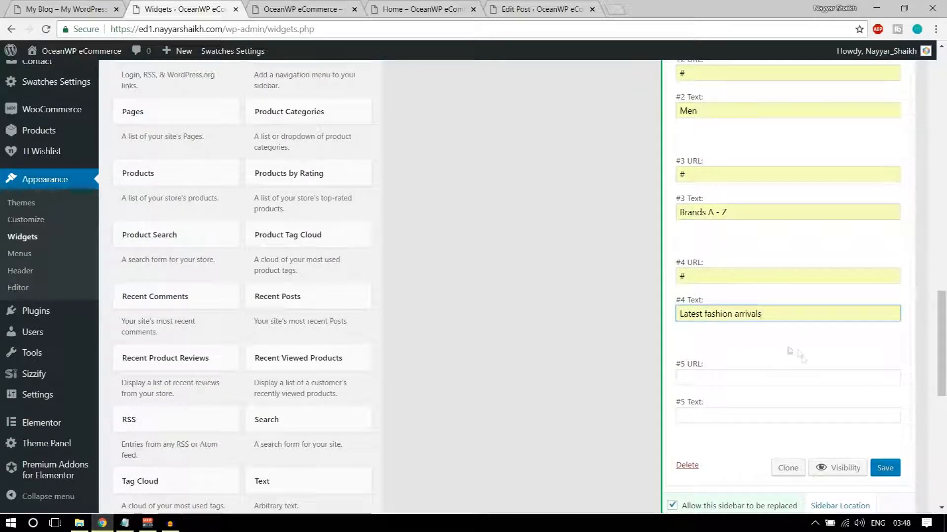
# Save the STORE widget and reload the live site to check the new footer column
pyautogui.click(885, 468)
pyautogui.click(321, 9)
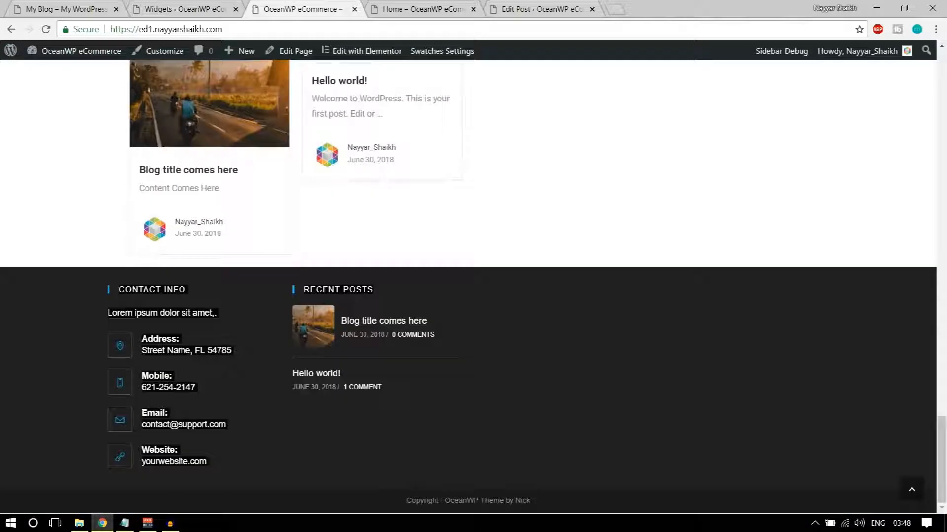
pyautogui.click(46, 28)
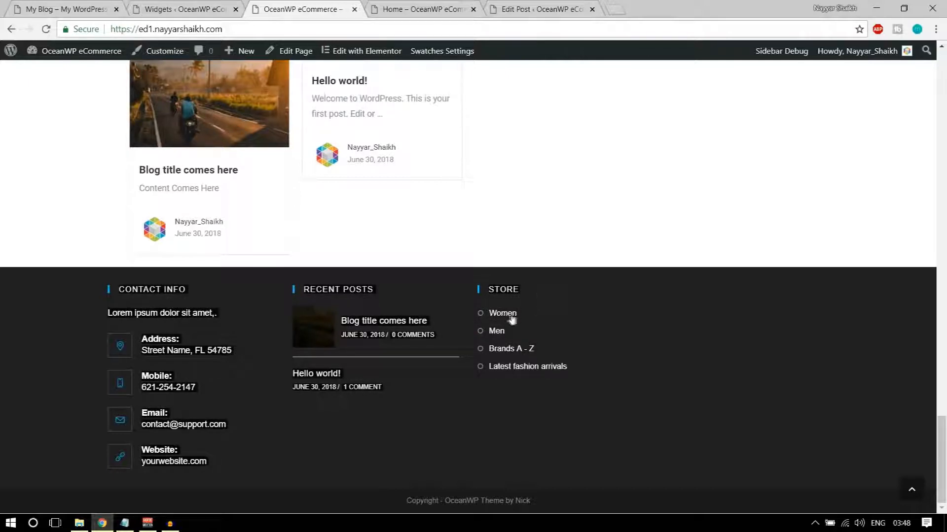
pyautogui.click(67, 9)
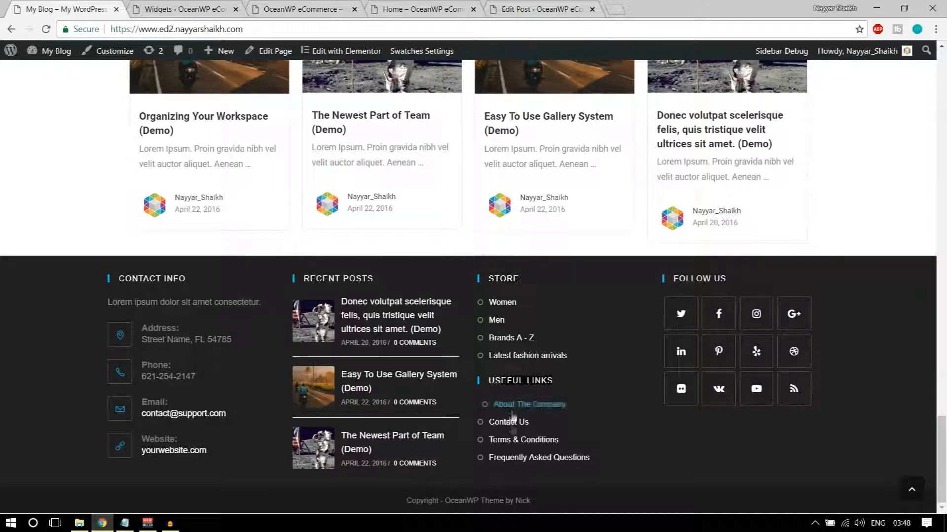
pyautogui.click(192, 5)
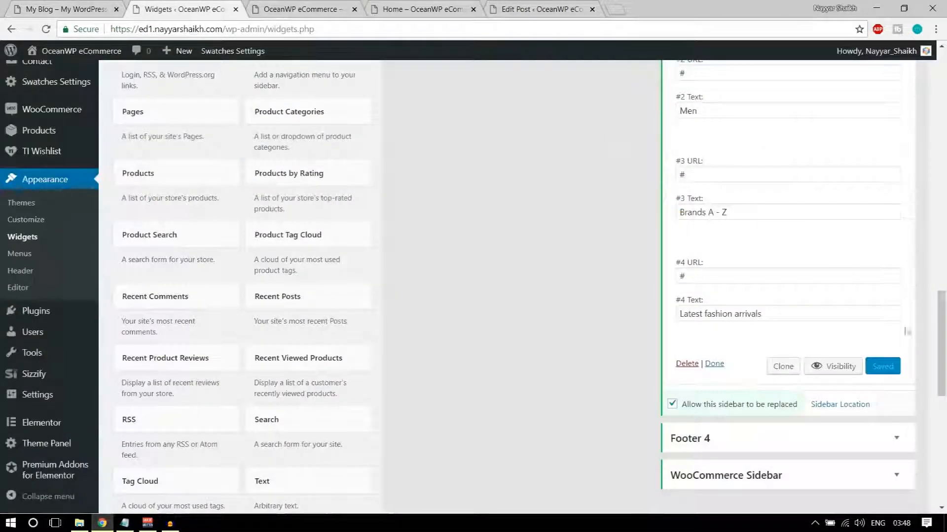
# Add a second Custom Links widget to Footer 3 and retitle it Useful Links
pyautogui.scroll(15, 913, 374)
pyautogui.click(897, 383)
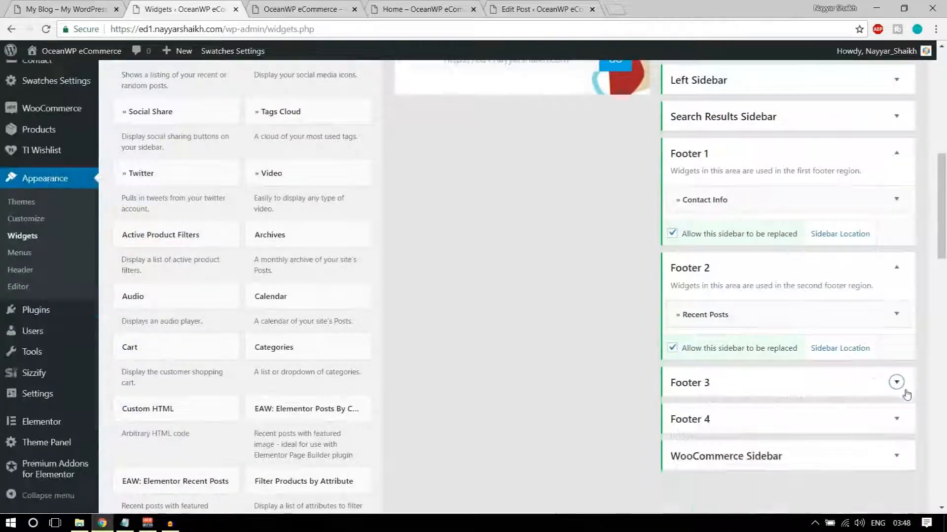
pyautogui.scroll(6, 433, 265)
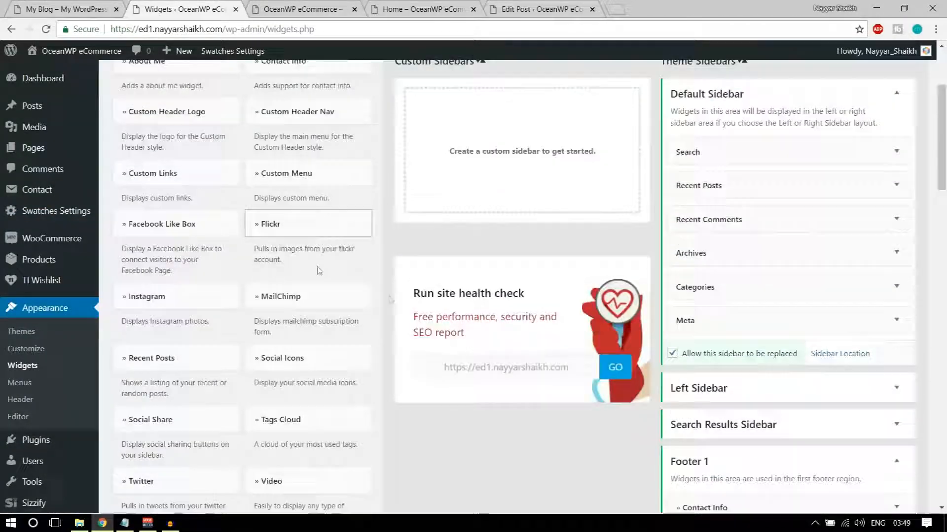
pyautogui.scroll(3, 345, 276)
pyautogui.scroll(-5, 309, 328)
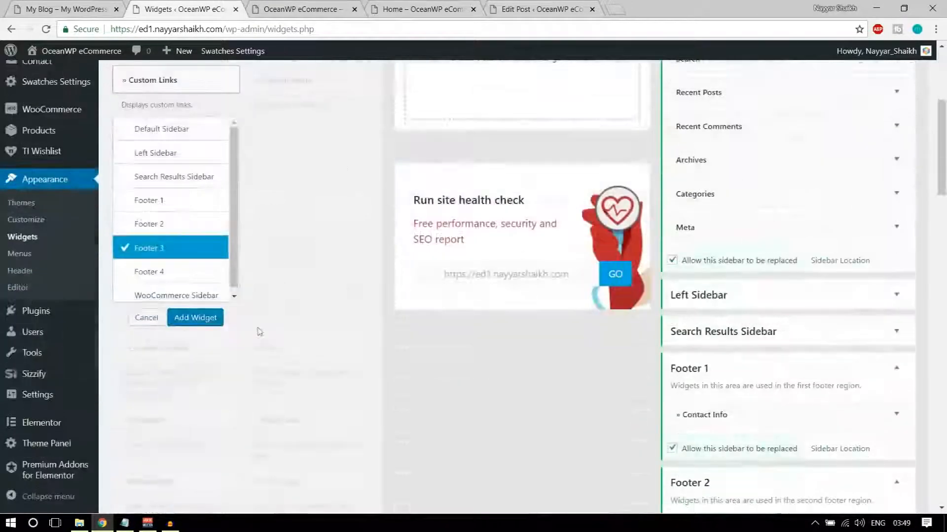
pyautogui.click(197, 317)
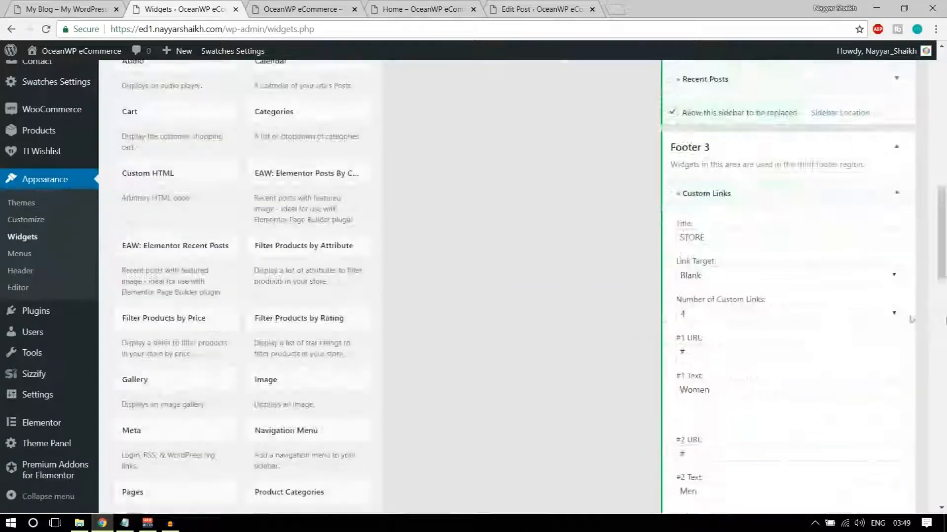
pyautogui.moveTo(756, 237); pyautogui.dragTo(645, 241)
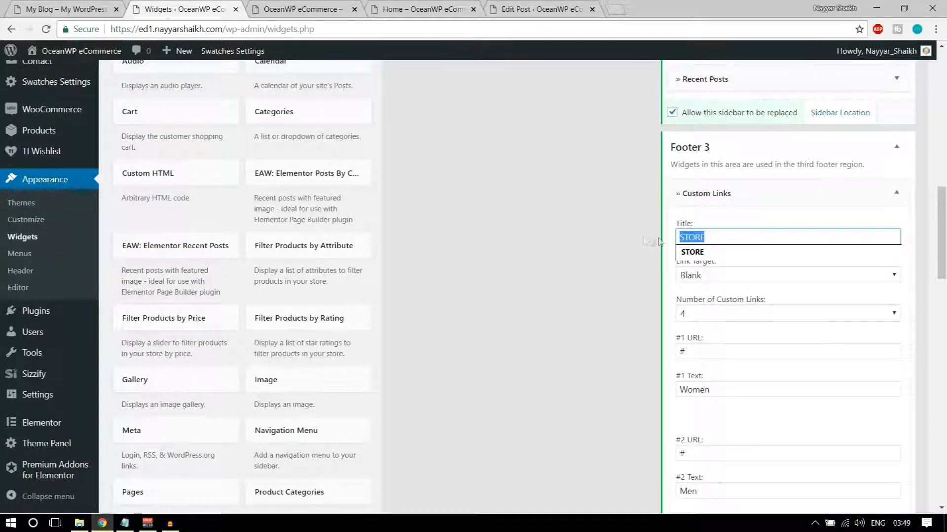
pyautogui.press('BackSpace')
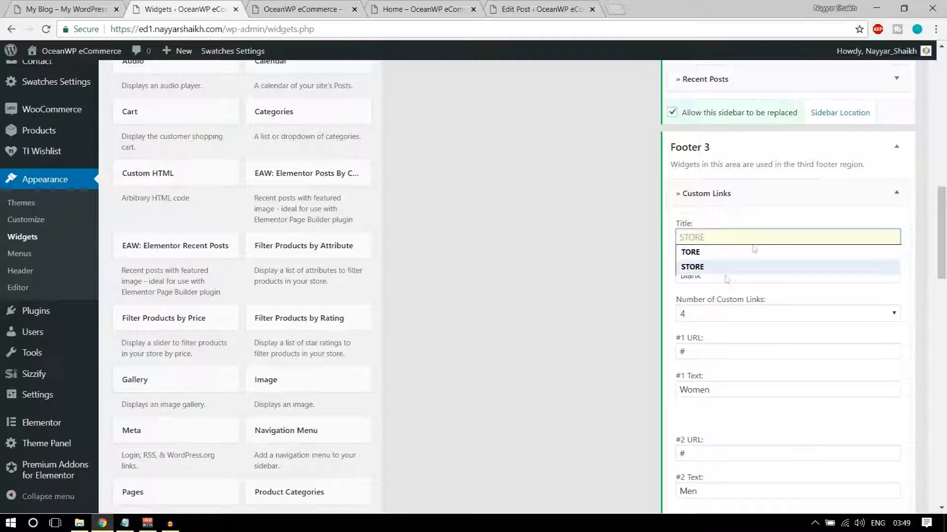
pyautogui.write('u')
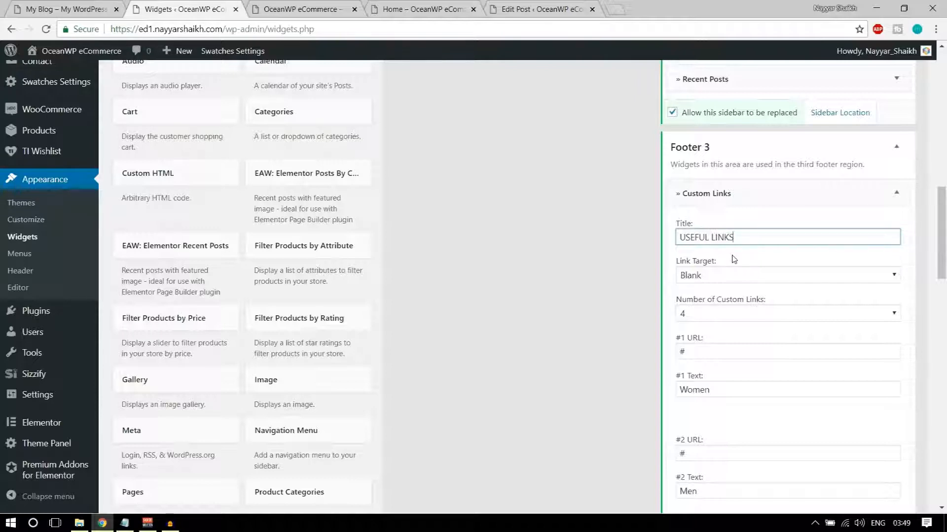
# Set the Useful Links widget to show 4 custom links
pyautogui.scroll(-4, 733, 291)
pyautogui.hotkey('ctrl', 'pageup')
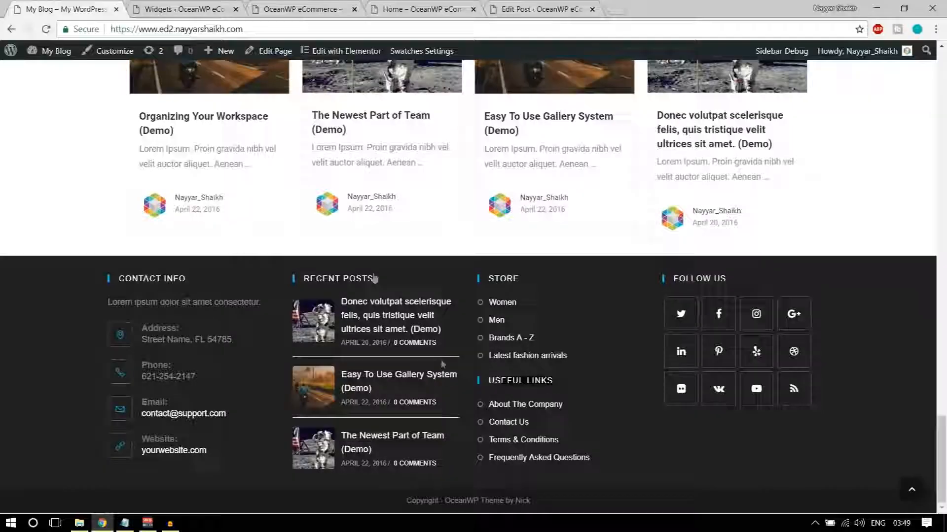
pyautogui.hotkey('ctrl', 'pagedown')
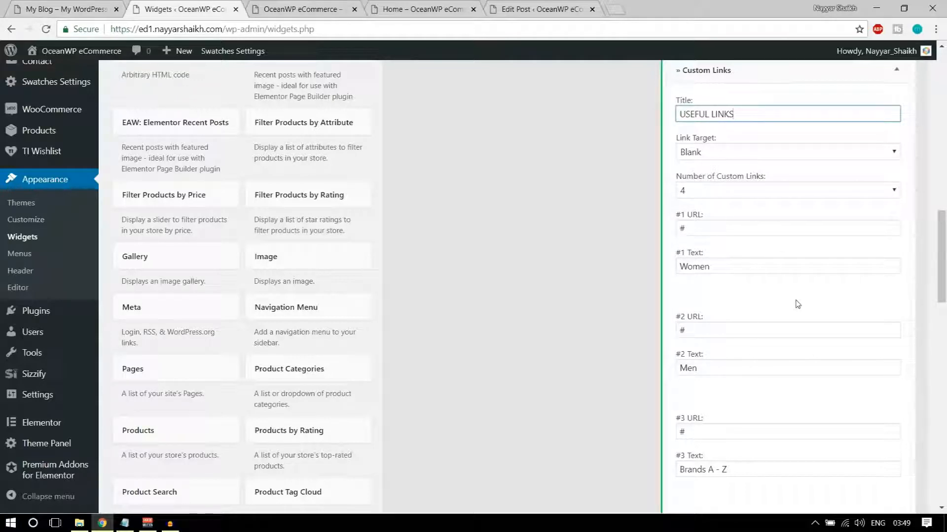
pyautogui.scroll(4, 797, 304)
pyautogui.click(867, 246)
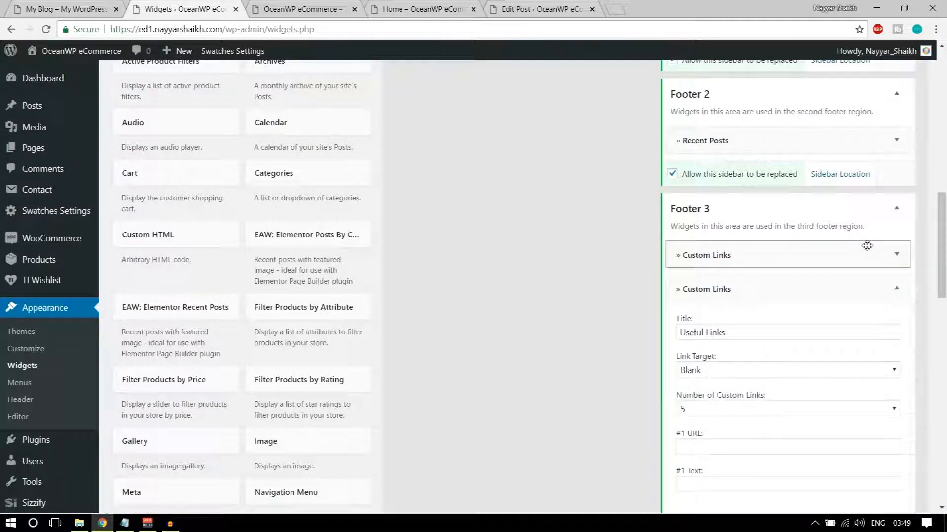
pyautogui.scroll(-3, 867, 246)
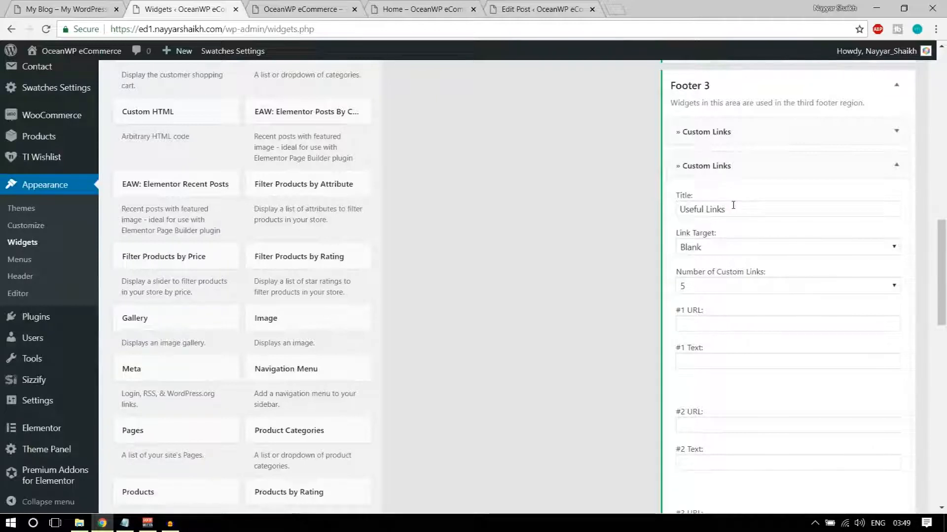
pyautogui.scroll(-1, 771, 274)
pyautogui.click(746, 228)
pyautogui.click(711, 278)
# Enter # and 'About the Compnay' as the first link, then save the widget
pyautogui.click(757, 267)
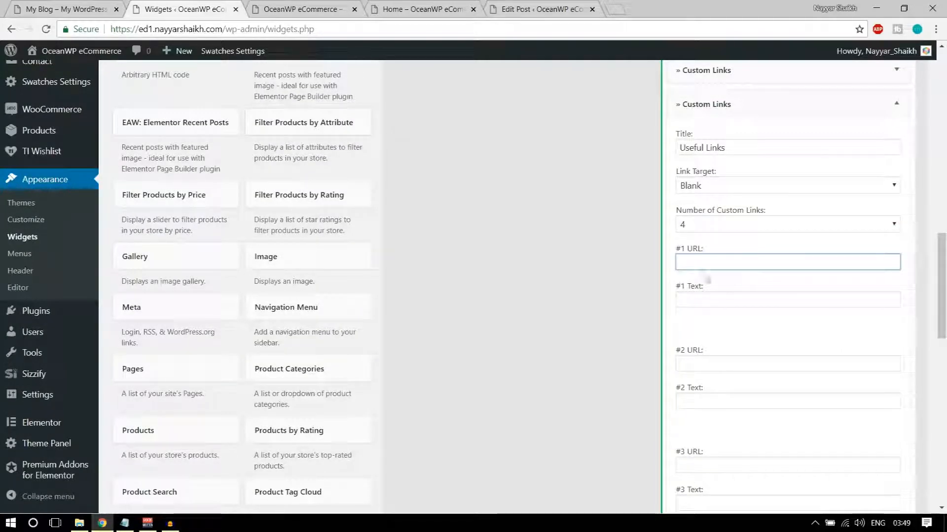
pyautogui.click(13, 6)
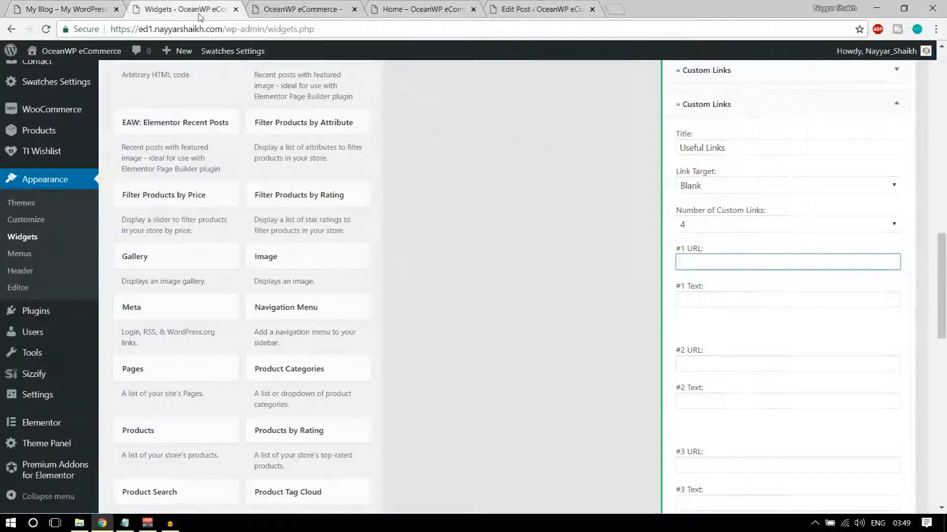
pyautogui.hotkey('shift', 'Tab')
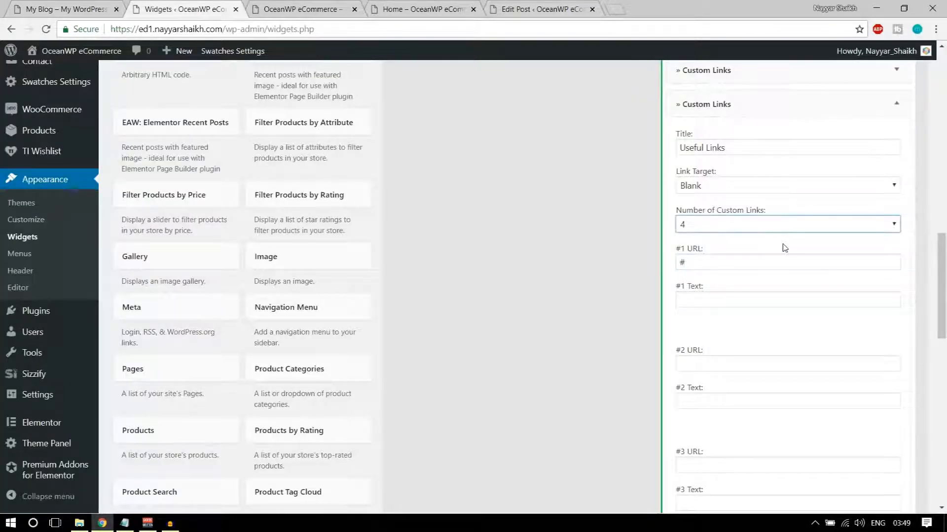
pyautogui.click(749, 299)
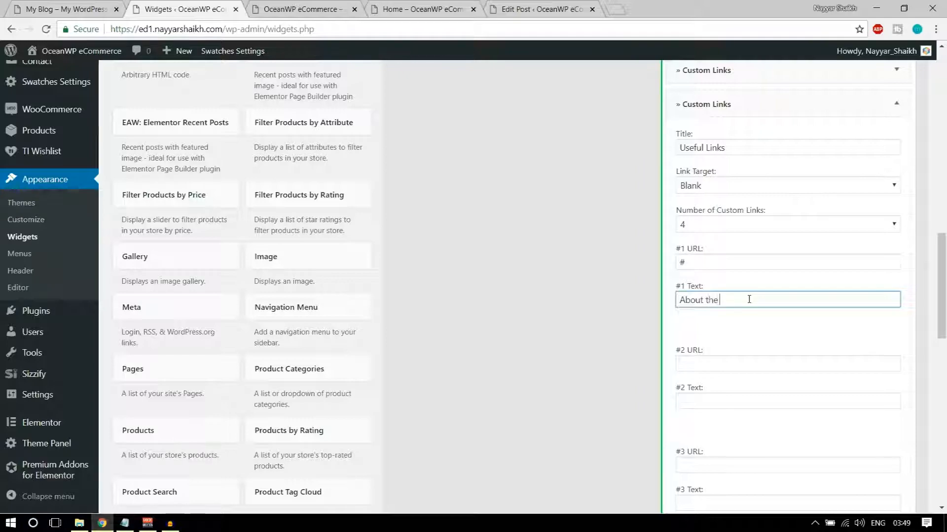
pyautogui.scroll(-10, 765, 317)
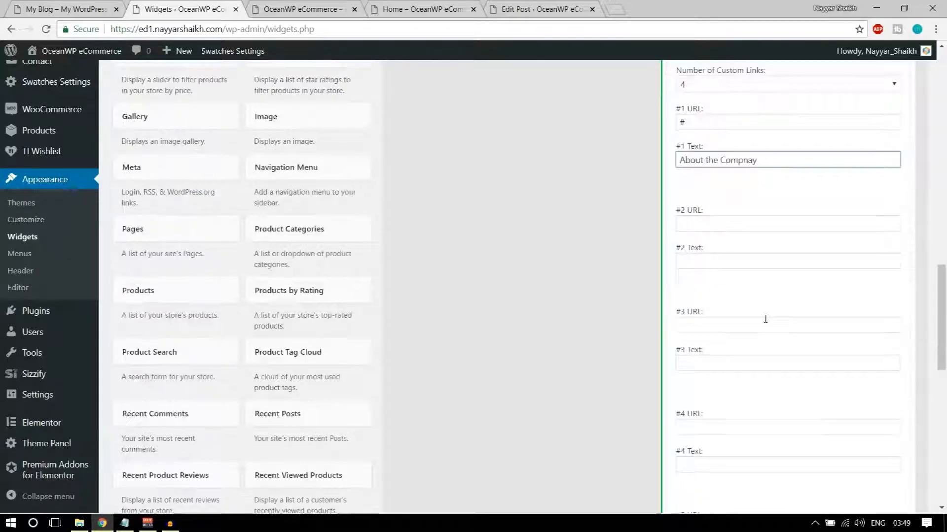
pyautogui.click(885, 267)
pyautogui.scroll(10, 896, 327)
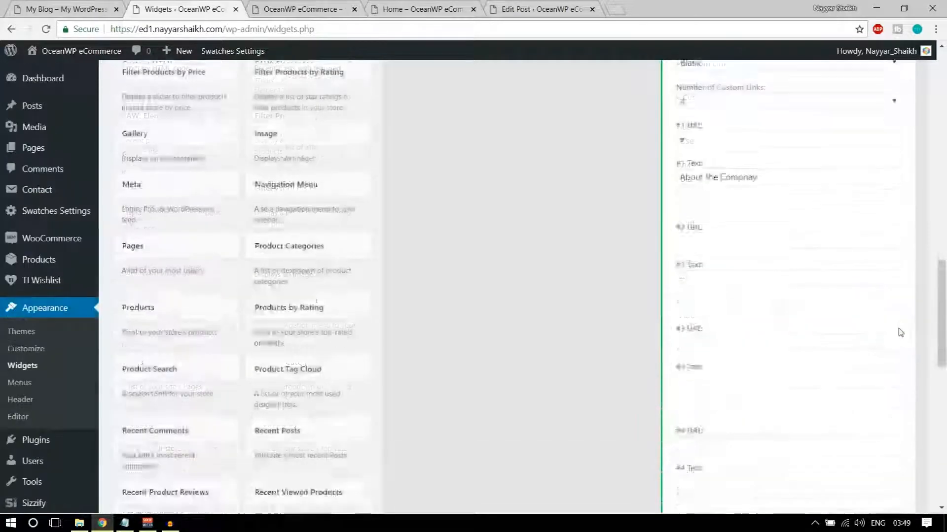
pyautogui.click(896, 270)
pyautogui.click(300, 8)
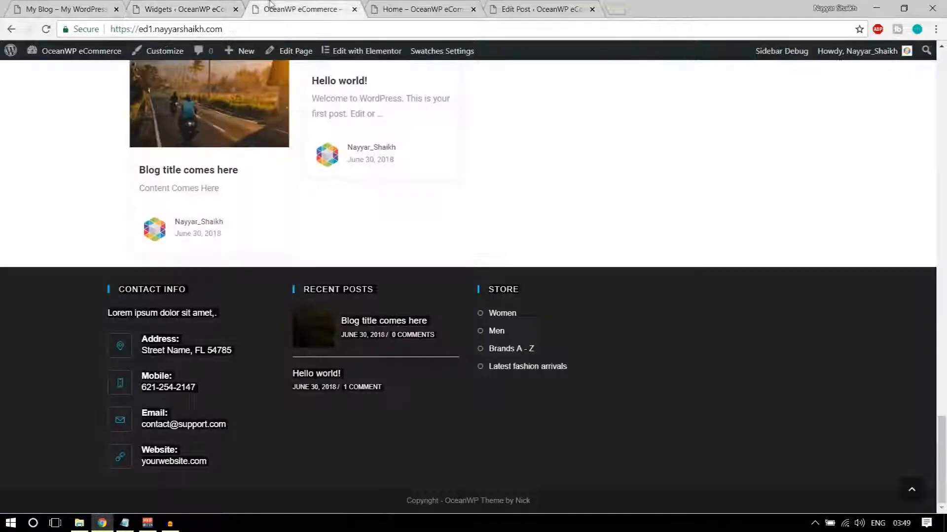
pyautogui.click(45, 29)
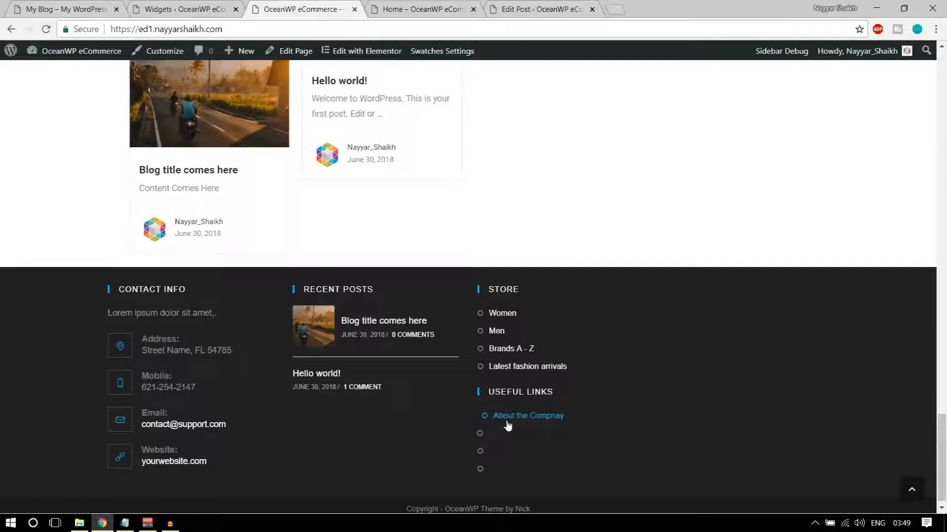
pyautogui.hotkey('ctrl', '1')
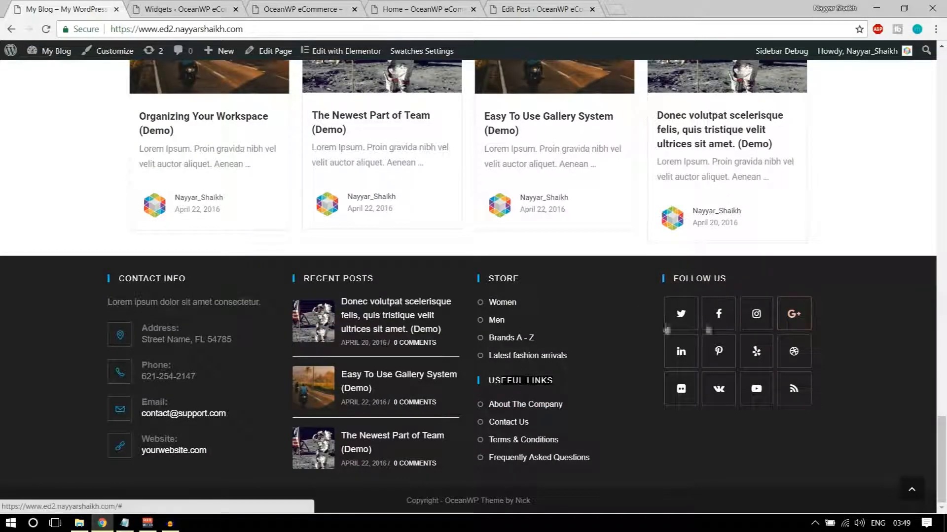
pyautogui.click(209, 11)
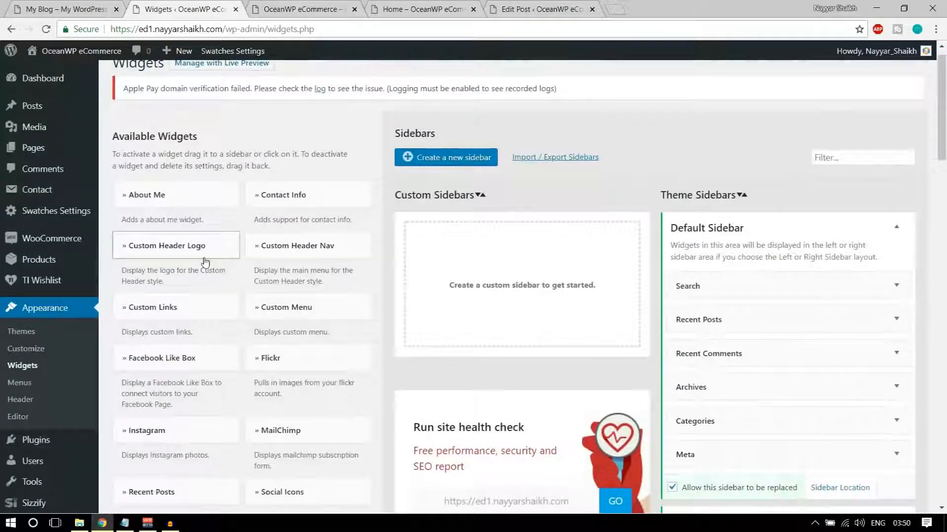
# Add a Social Icons widget to the Footer 4 area
pyautogui.scroll(-1, 206, 262)
pyautogui.scroll(-5, 206, 264)
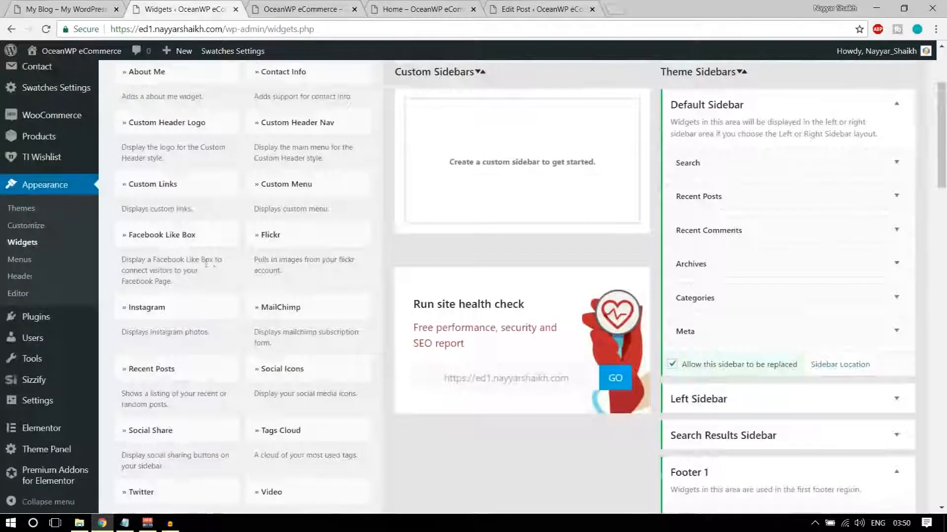
pyautogui.click(303, 246)
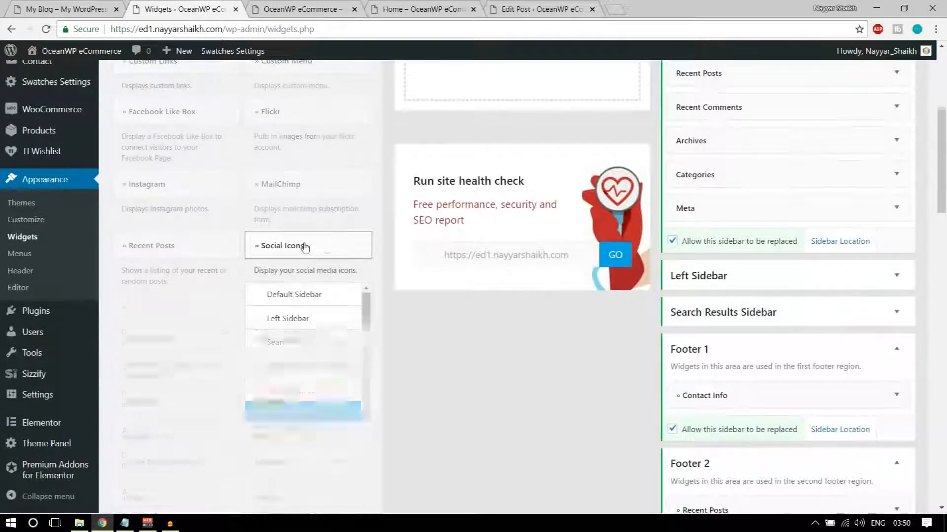
pyautogui.scroll(-3, 344, 266)
pyautogui.click(302, 316)
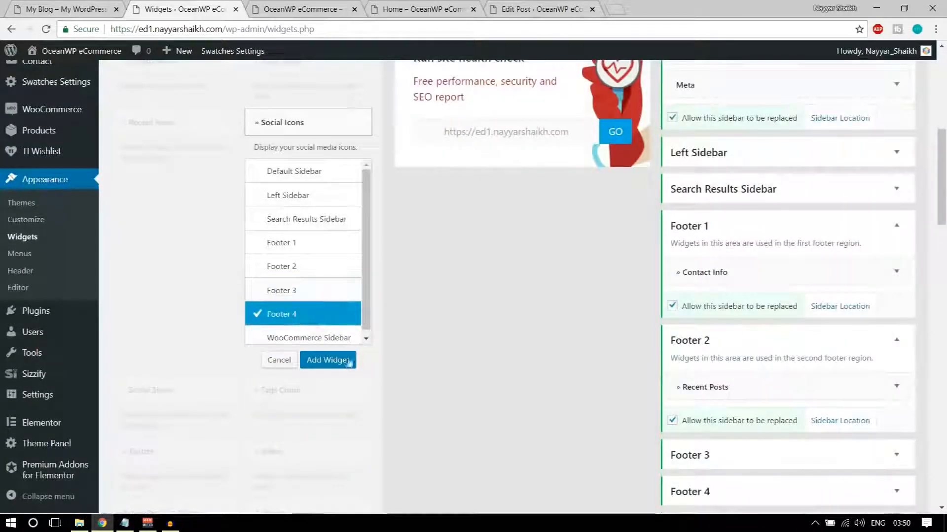
pyautogui.click(327, 361)
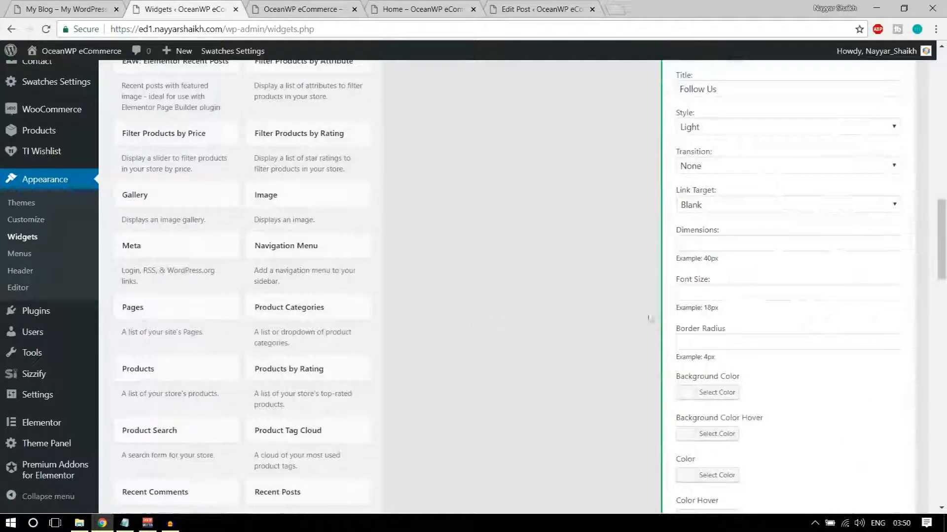
# Keep the Follow Us title and set the Twitter, Facebook and Instagram links to #
pyautogui.moveTo(758, 281); pyautogui.dragTo(660, 275)
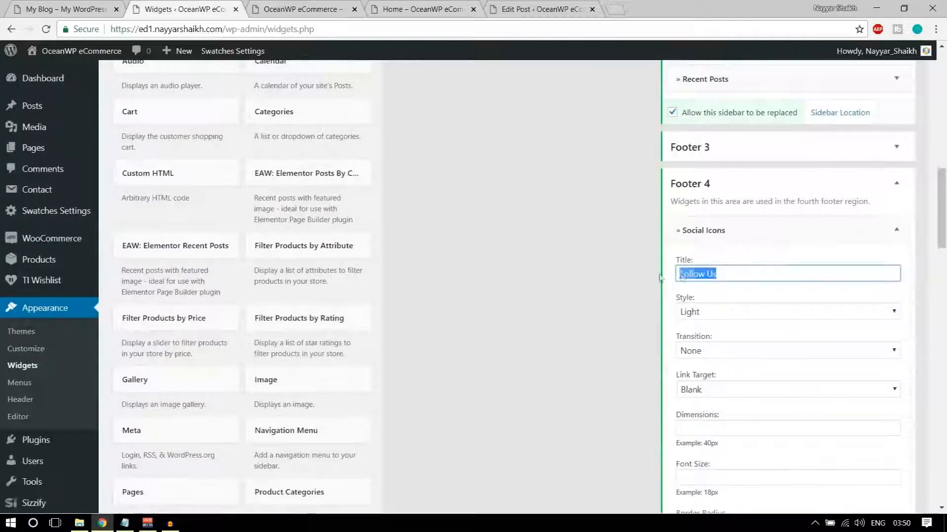
pyautogui.scroll(-11, 749, 296)
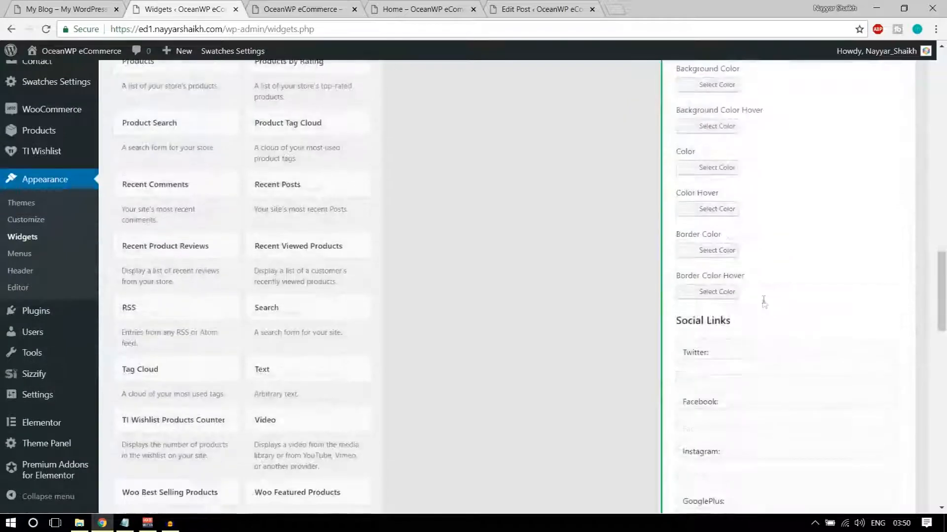
pyautogui.scroll(-3, 752, 339)
pyautogui.click(707, 245)
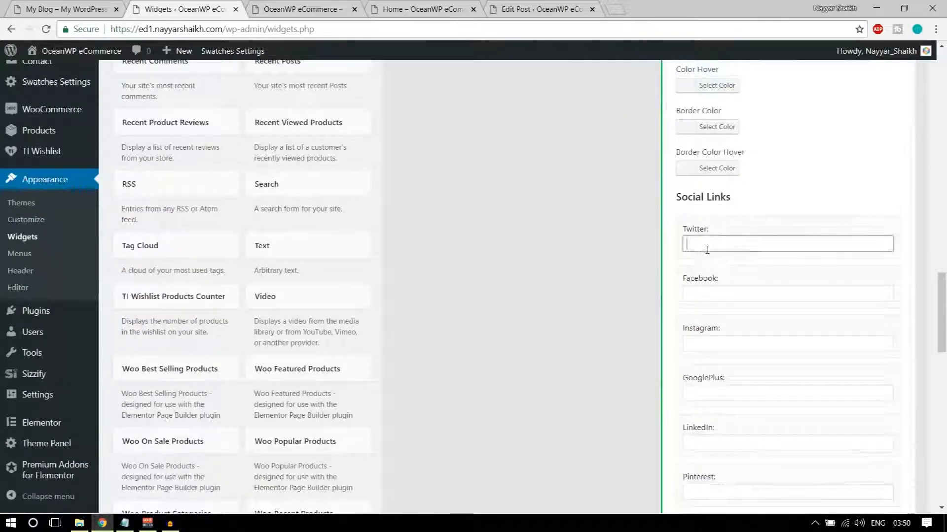
pyautogui.press('Tab')
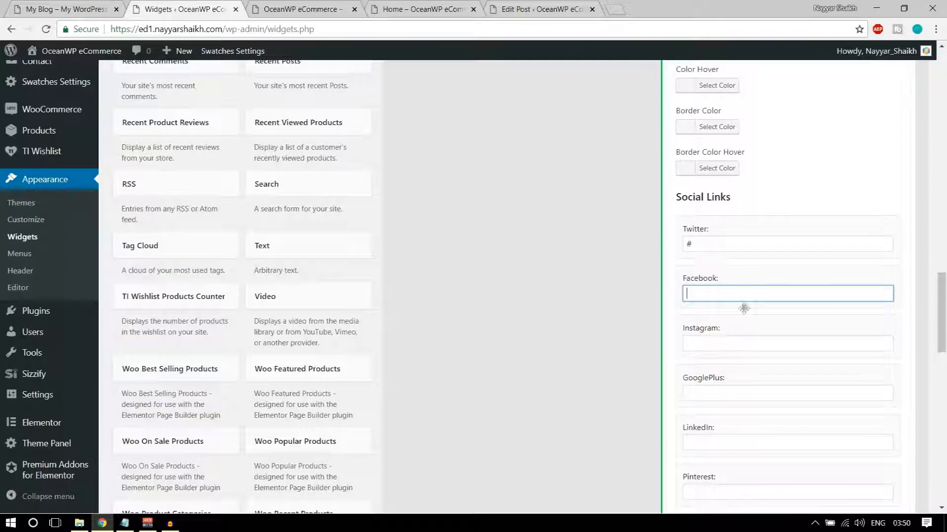
pyautogui.doubleClick(687, 244)
pyautogui.hotkey('ctrl', 'c')
pyautogui.click(722, 294)
pyautogui.hotkey('ctrl', 'v')
pyautogui.hotkey('ctrl', 'v')
pyautogui.click(717, 345)
# Paste # into the remaining social links, GooglePlus through GitHub
pyautogui.hotkey('ctrl', 'v')
pyautogui.doubleClick(713, 293)
pyautogui.scroll(-3, 788, 377)
pyautogui.click(720, 271)
pyautogui.hotkey('ctrl', 'v')
pyautogui.click(719, 320)
pyautogui.hotkey('ctrl', 'v')
pyautogui.click(723, 369)
pyautogui.hotkey('ctrl', 'v')
pyautogui.click(714, 419)
pyautogui.hotkey('ctrl', 'v')
pyautogui.scroll(-5, 707, 274)
pyautogui.click(704, 222)
pyautogui.click(719, 273)
pyautogui.click(716, 320)
pyautogui.hotkey('ctrl', 'v')
pyautogui.click(714, 371)
pyautogui.hotkey('ctrl', 'v')
pyautogui.scroll(-6, 715, 371)
pyautogui.scroll(-5, 752, 386)
# Save the Follow Us widget and reload the live site to show the icons
pyautogui.click(883, 328)
pyautogui.click(303, 9)
pyautogui.click(47, 29)
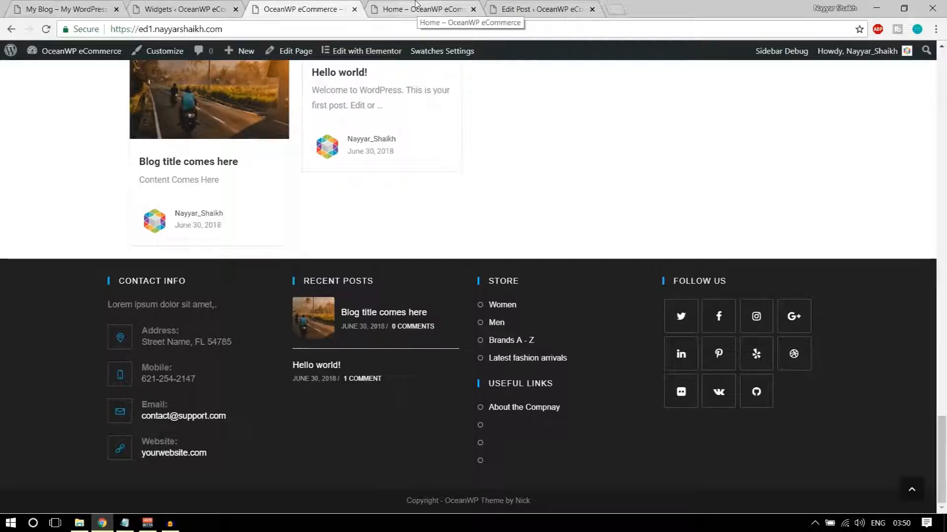
# Replace OceanWP in the Footer Bottom copyright with BloggDude Website and the author's name, then publish
pyautogui.click(149, 56)
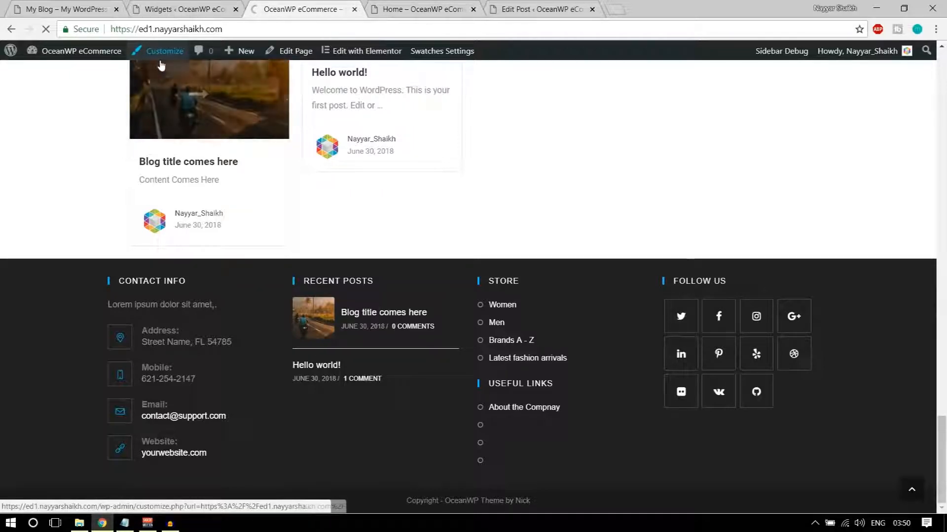
pyautogui.scroll(-3, 141, 385)
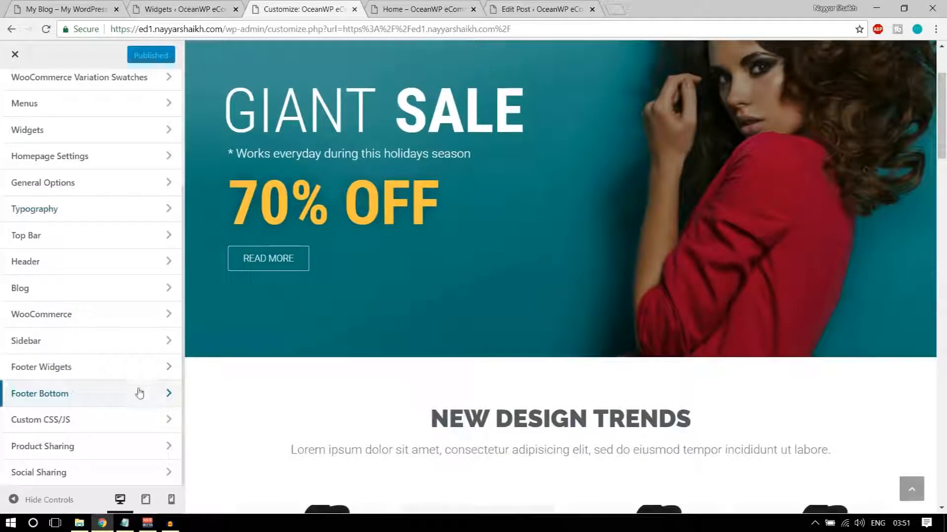
pyautogui.click(63, 395)
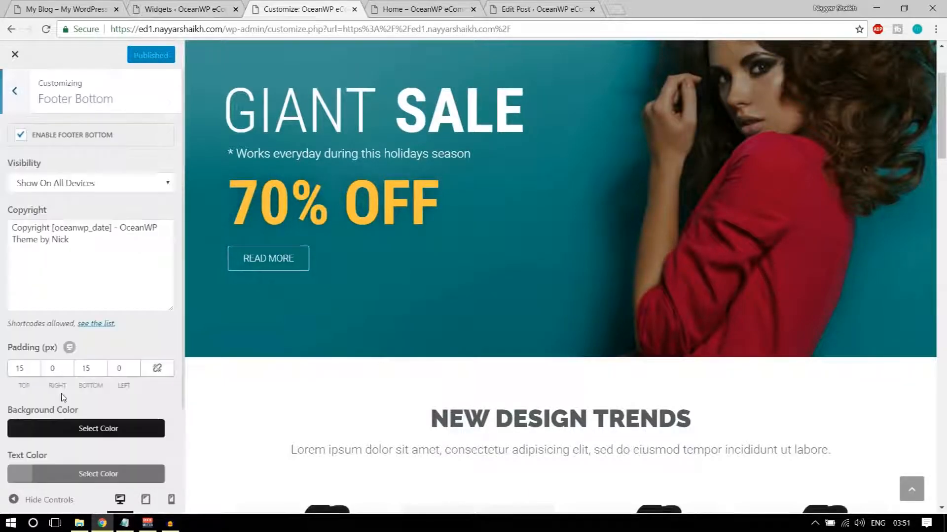
pyautogui.scroll(-2, 56, 240)
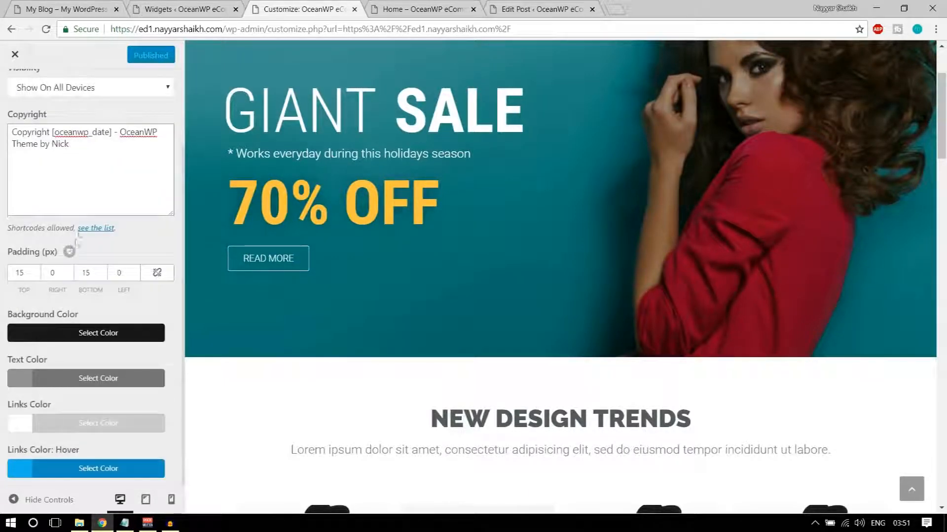
pyautogui.scroll(-3, 347, 356)
pyautogui.scroll(-15, 348, 356)
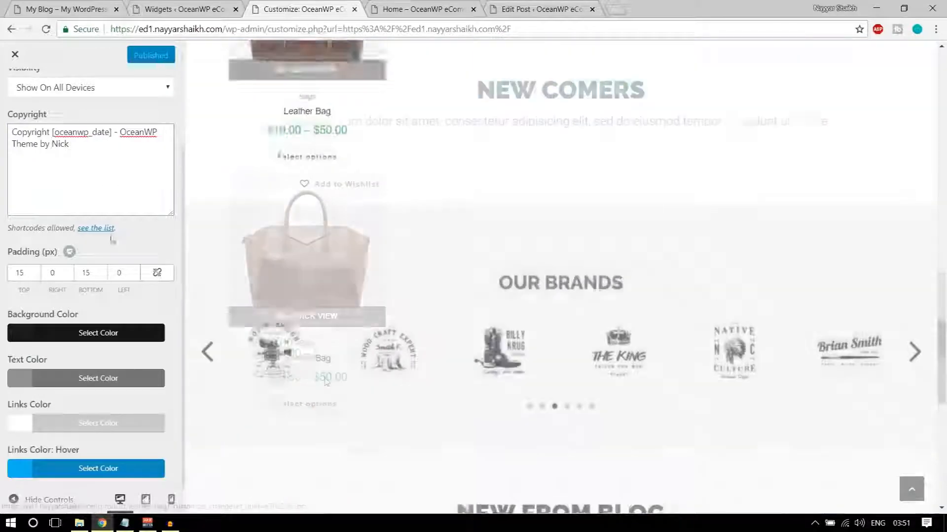
pyautogui.scroll(-8, 641, 343)
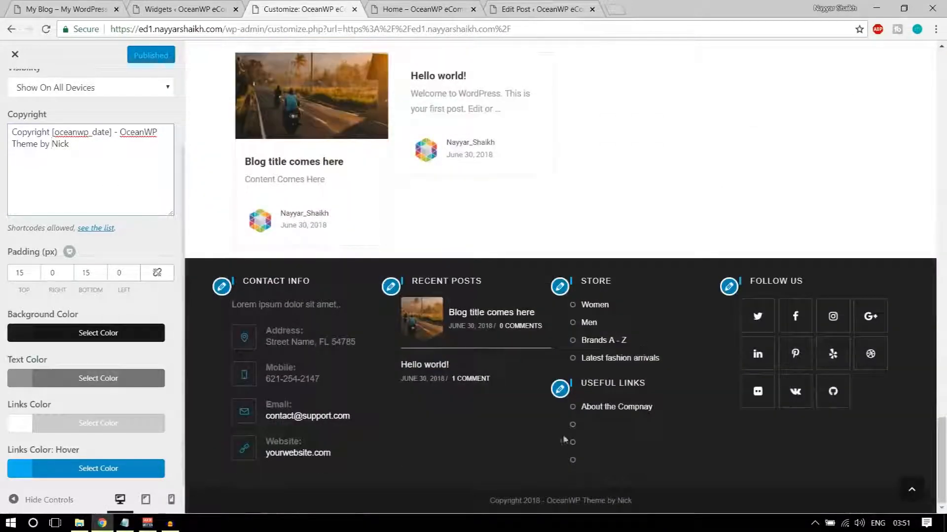
pyautogui.moveTo(121, 132); pyautogui.dragTo(149, 131)
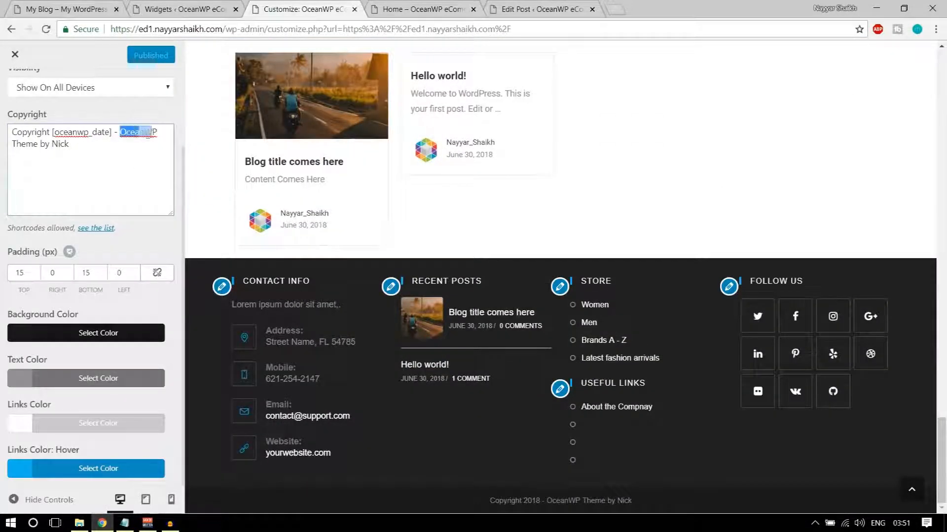
pyautogui.write('BloggDude')
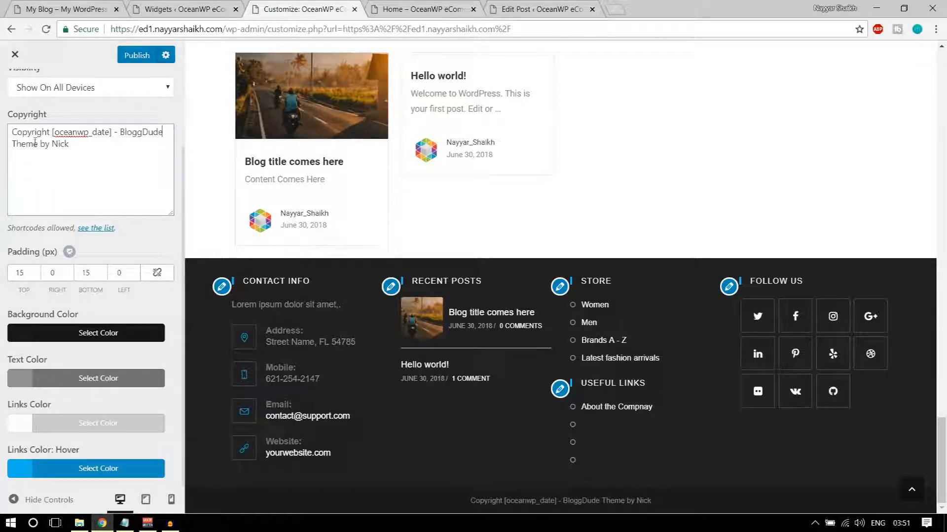
pyautogui.write('Nayyar Sh')
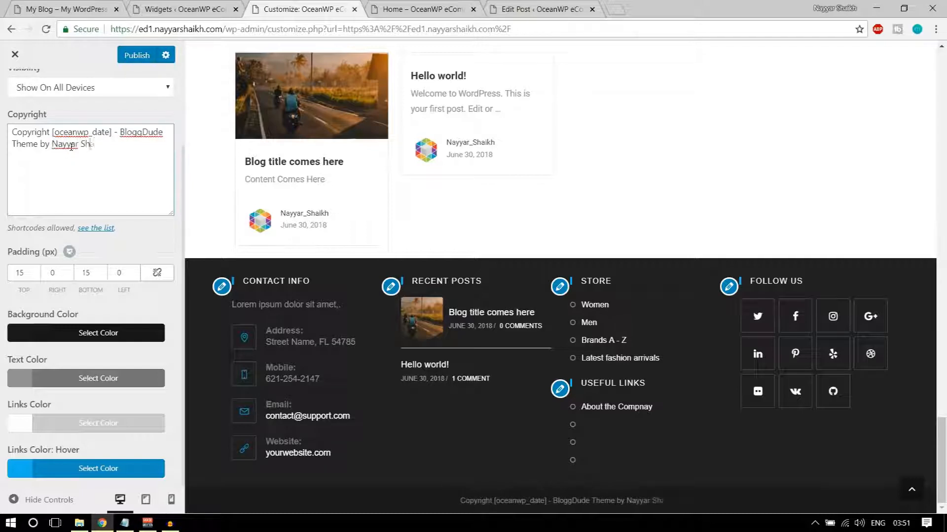
pyautogui.write('aikh')
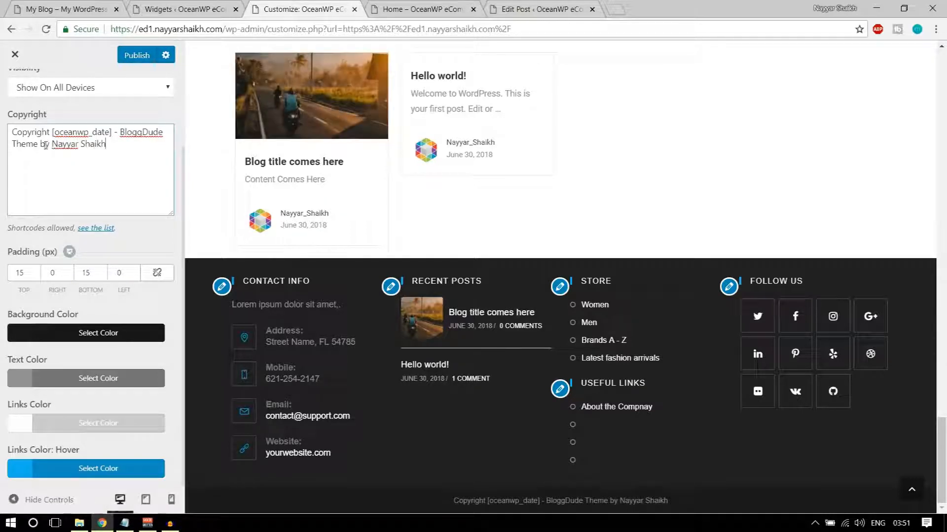
pyautogui.write('Website')
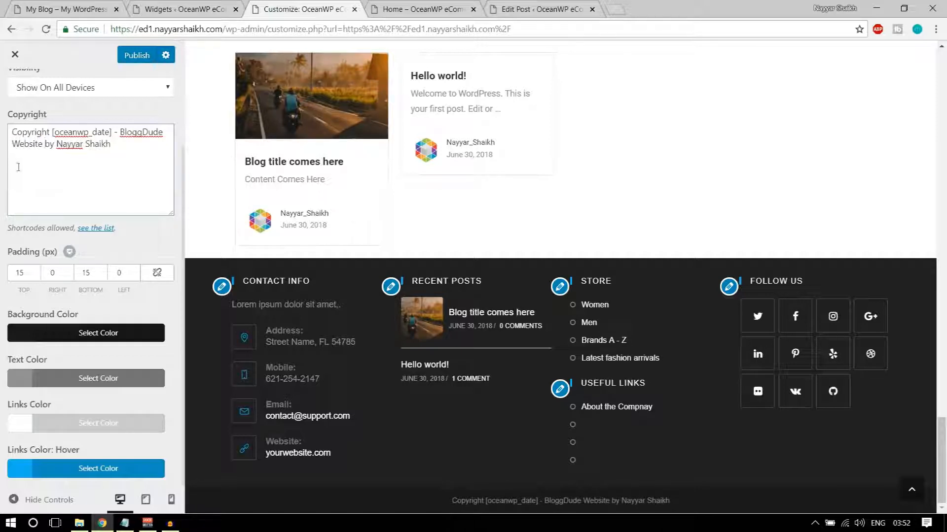
pyautogui.click(141, 62)
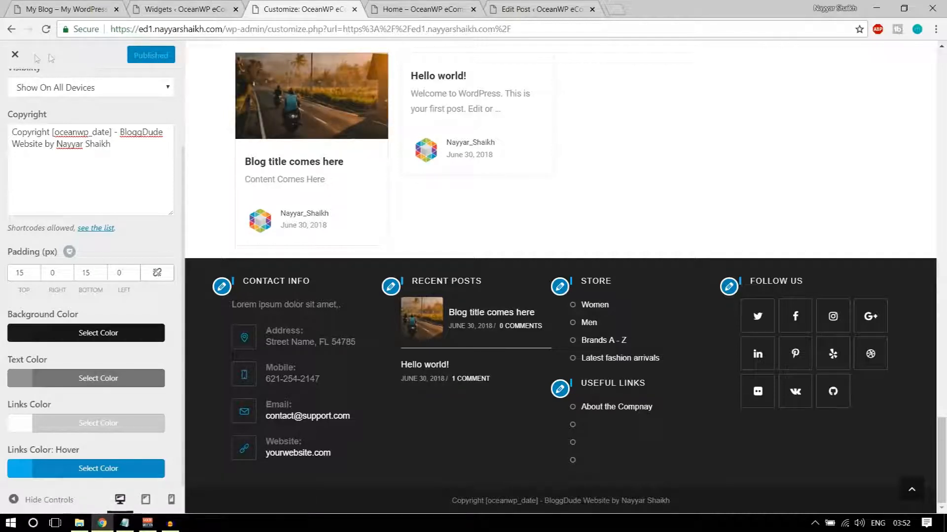
pyautogui.click(14, 55)
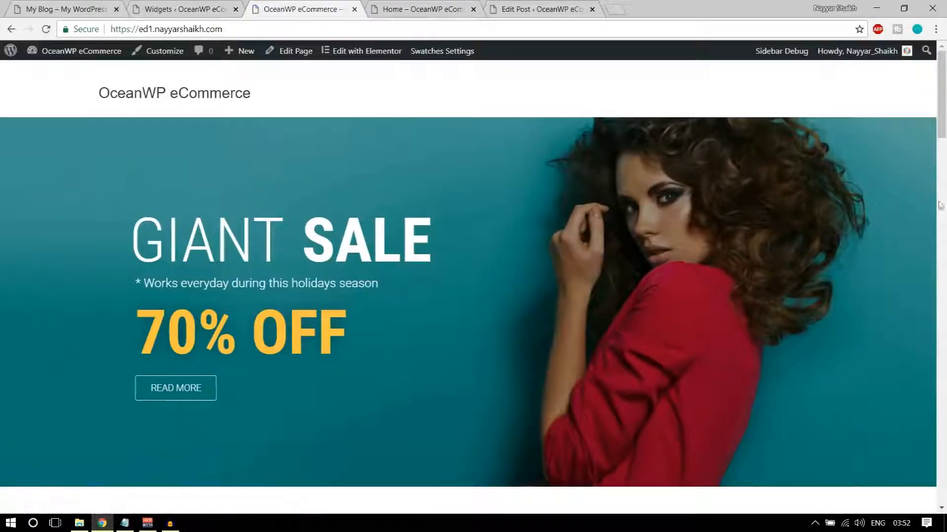
# Scroll down to verify the BloggDude Website copyright, then go back to the top
pyautogui.moveTo(945, 119); pyautogui.dragTo(945, 496)
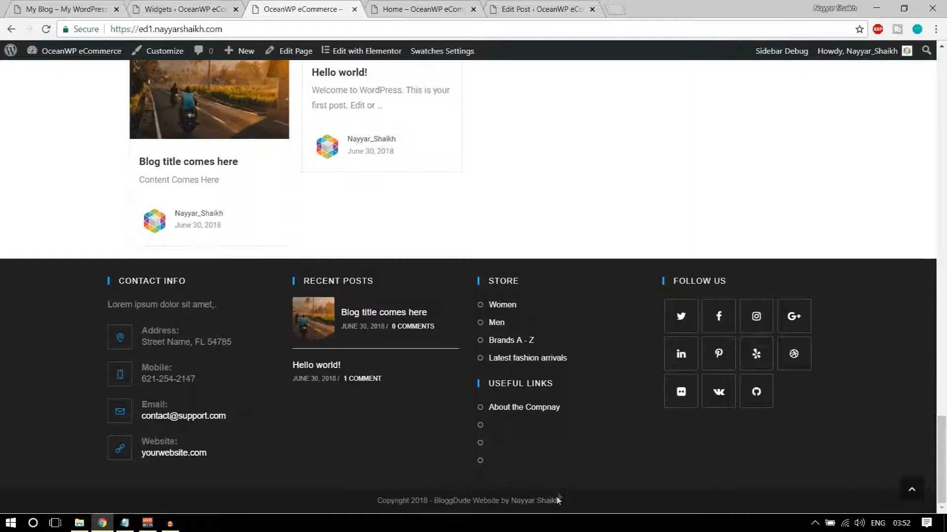
pyautogui.scroll(5, 561, 492)
pyautogui.click(912, 489)
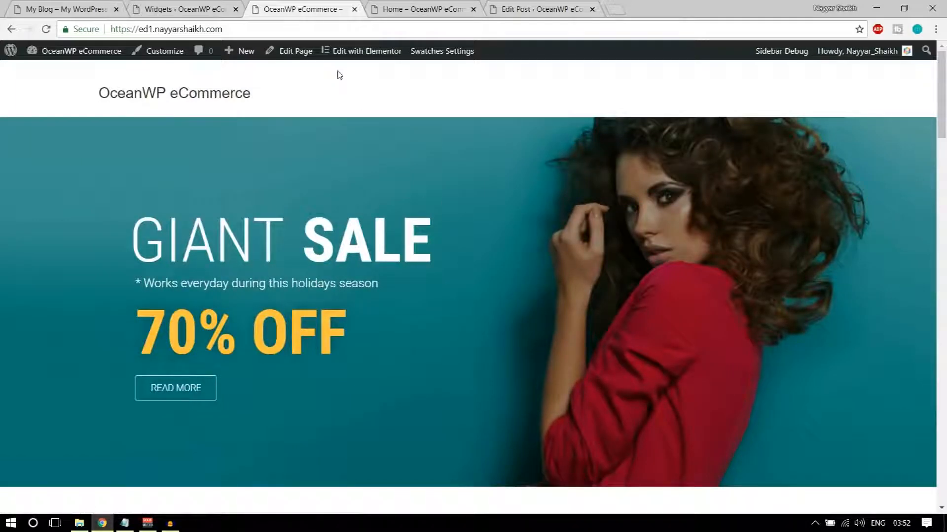
# Append /shop to the site address in the browser address bar
pyautogui.click(239, 27)
pyautogui.click(239, 28)
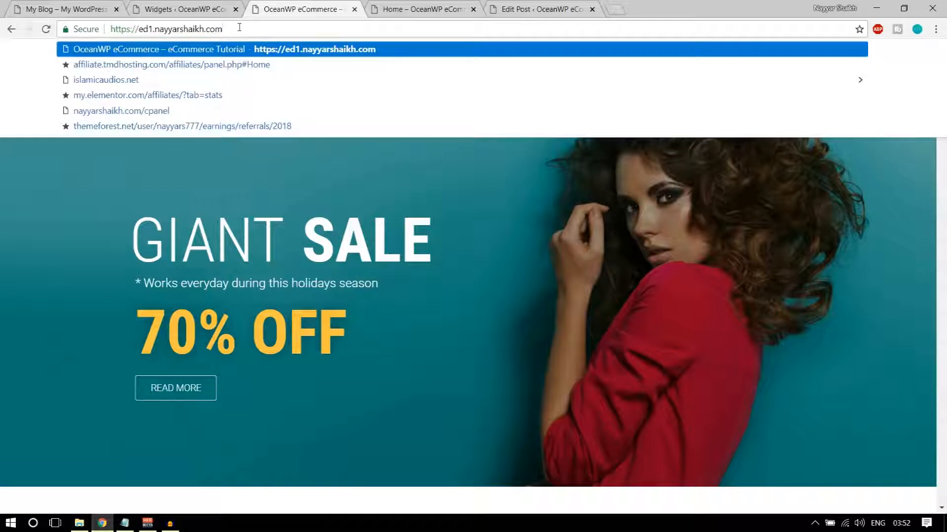
pyautogui.write('/shop')
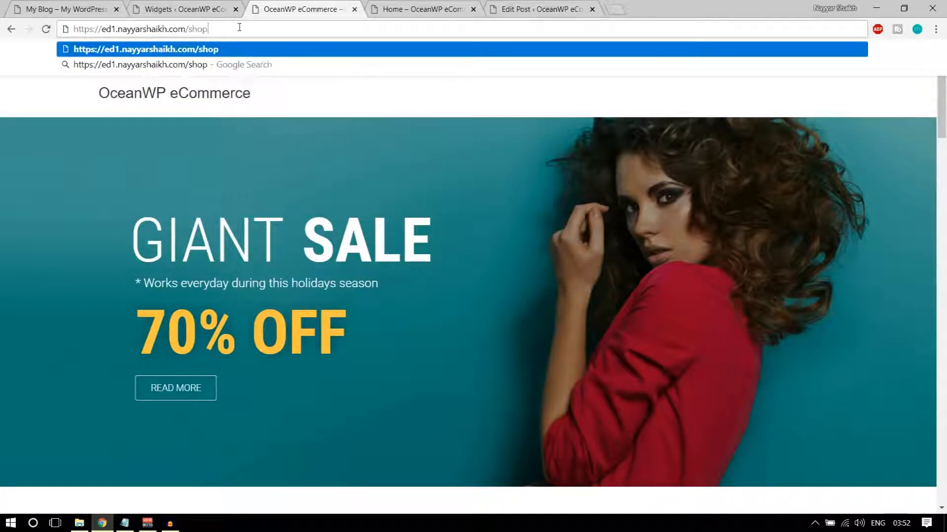
# Load the new site's /shop page, which shows the single Leather Bag product
pyautogui.press('Return')
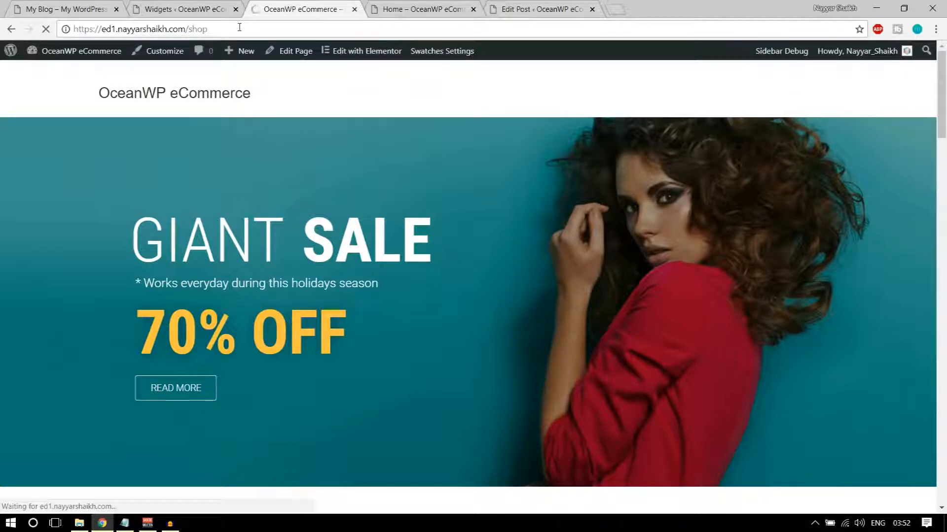
pyautogui.scroll(-8, 624, 257)
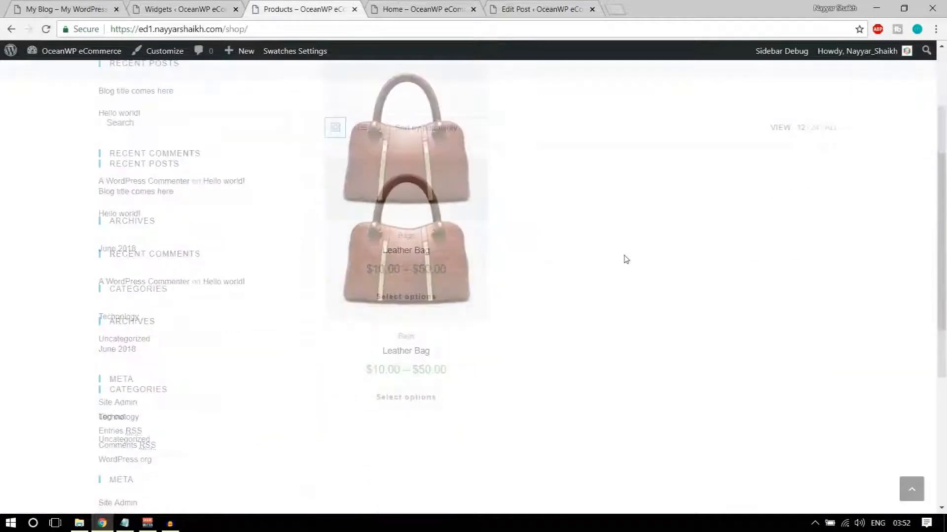
pyautogui.scroll(7, 618, 264)
pyautogui.scroll(1, 379, 303)
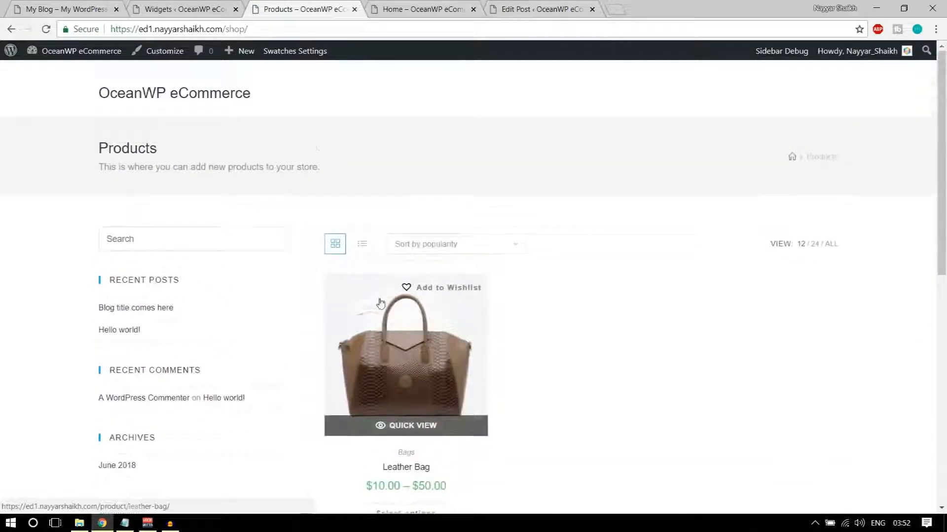
# Open the finished demo store's SHOP page for comparison
pyautogui.click(74, 9)
pyautogui.click(913, 482)
pyautogui.scroll(6, 915, 481)
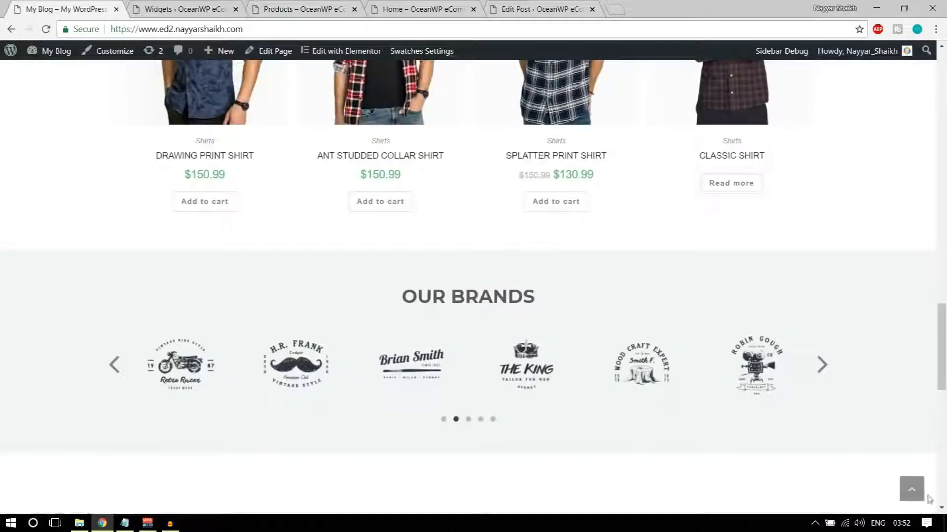
pyautogui.click(914, 493)
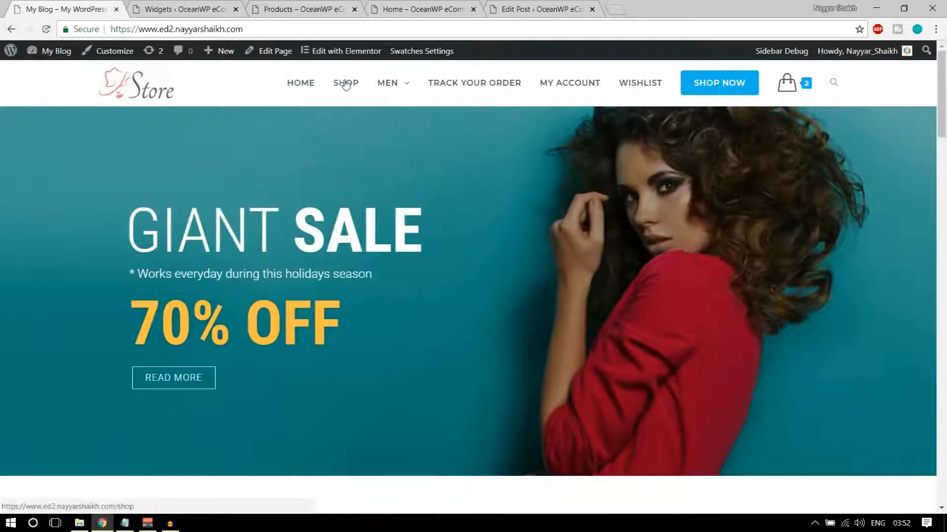
pyautogui.click(346, 84)
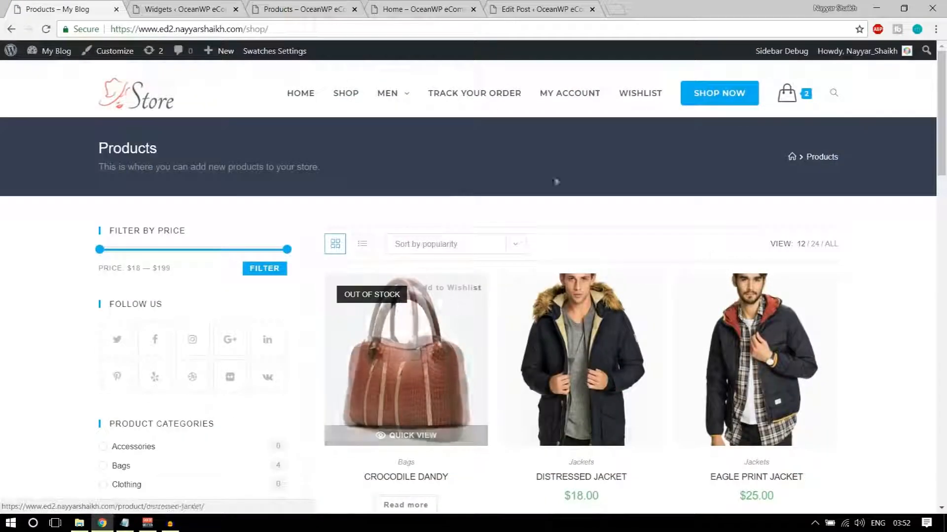
# Close the Widgets admin tab, choosing Leave
pyautogui.click(190, 10)
pyautogui.click(291, 10)
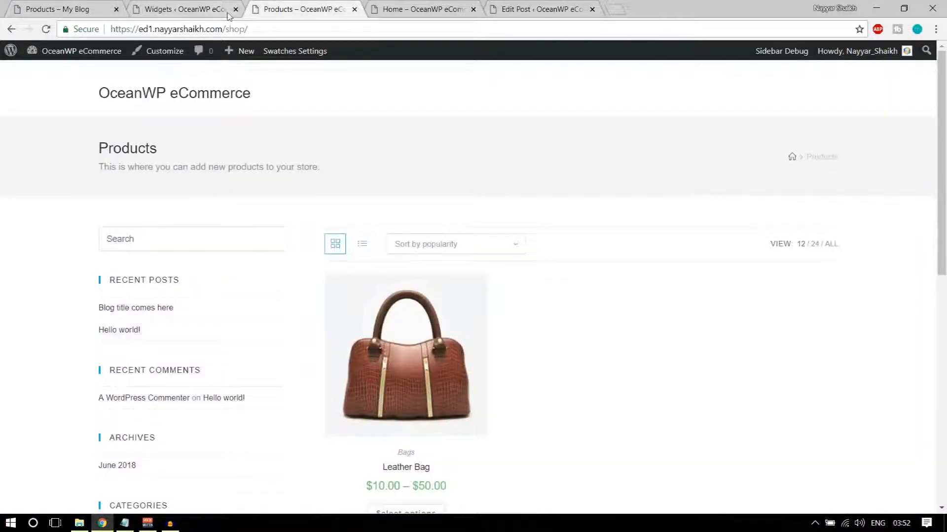
pyautogui.click(235, 9)
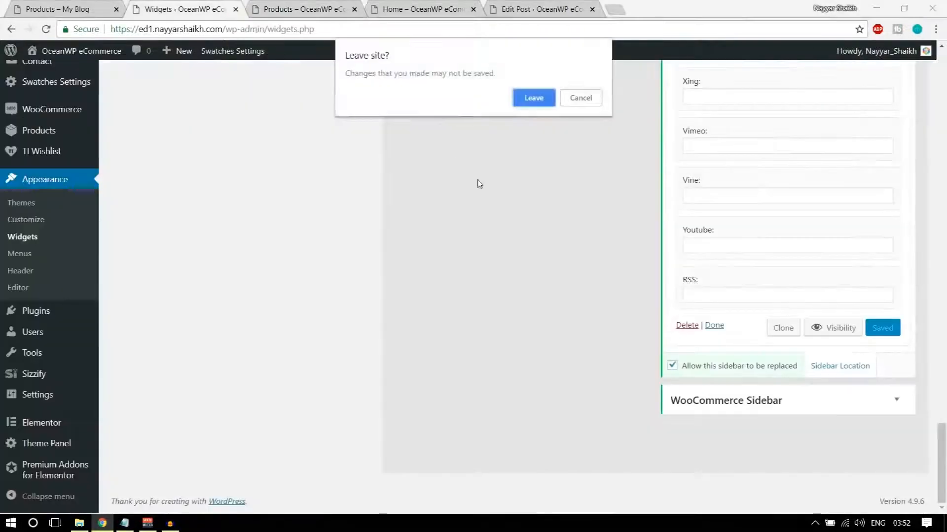
pyautogui.click(526, 104)
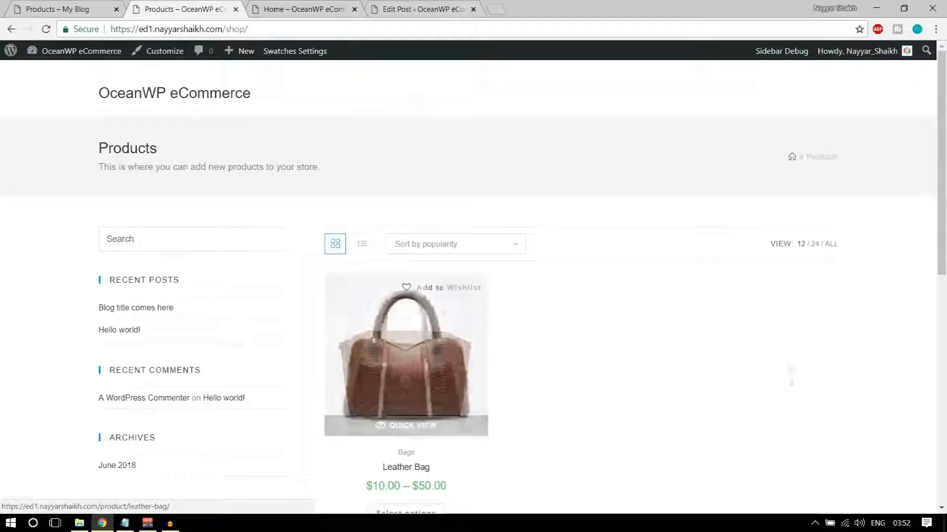
# Compare the new shop page with the demo store's fuller shop page
pyautogui.scroll(-6, 496, 329)
pyautogui.scroll(6, 211, 281)
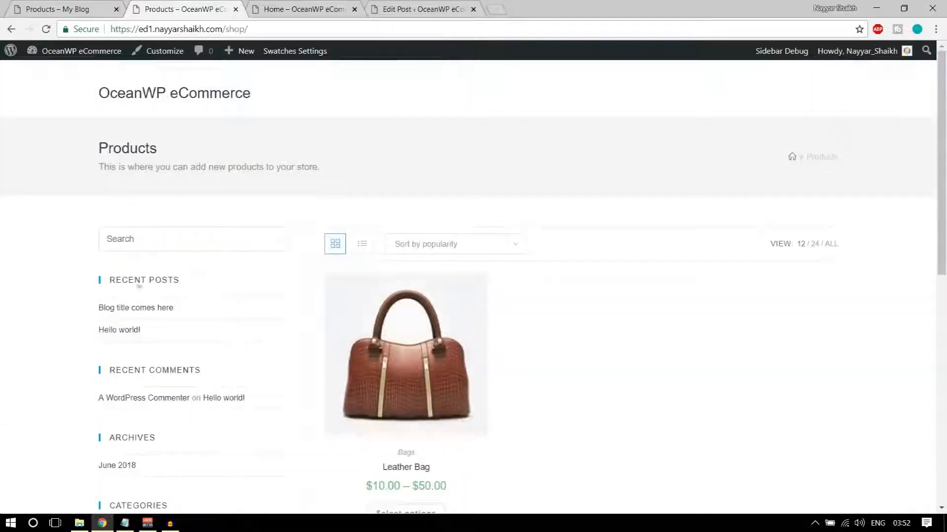
pyautogui.hotkey('ctrl', 'shift', 'Tab')
pyautogui.scroll(-5, 195, 330)
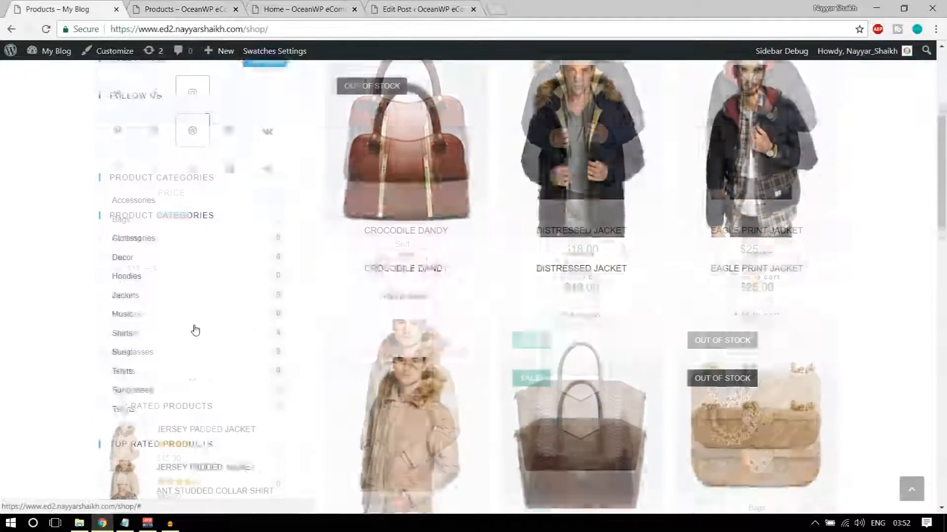
pyautogui.scroll(3, 194, 330)
pyautogui.scroll(3, 249, 212)
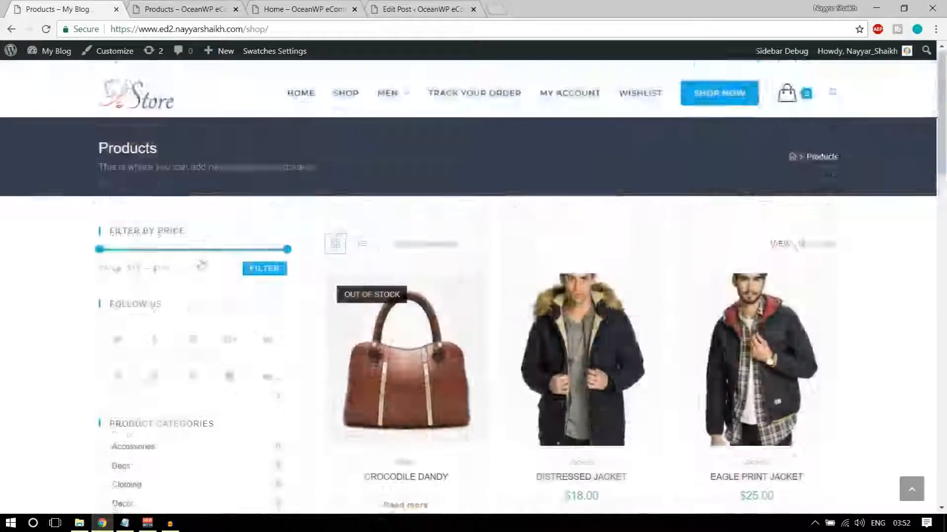
pyautogui.scroll(-4, 200, 265)
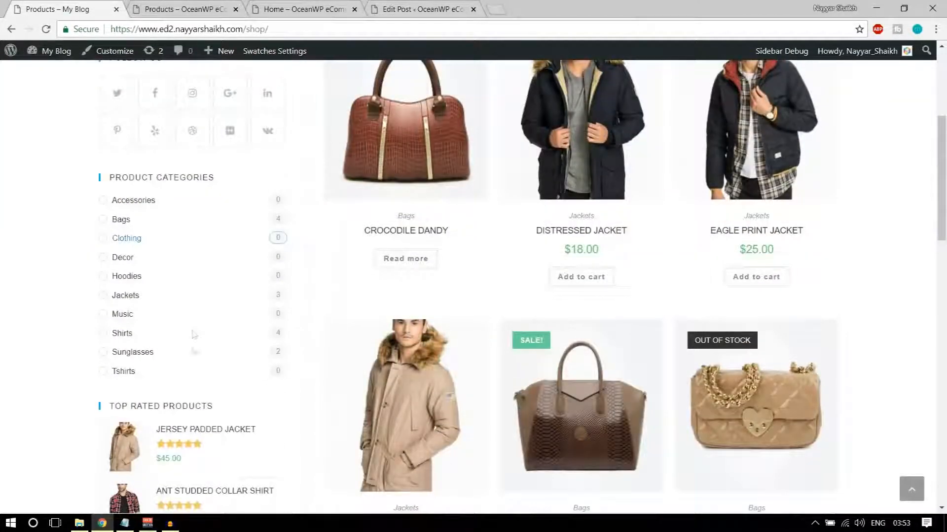
pyautogui.scroll(-4, 192, 335)
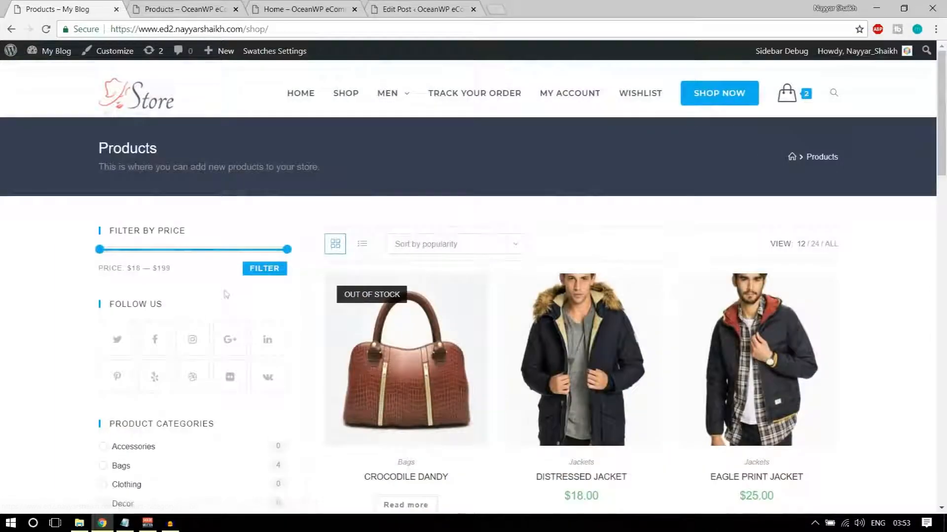
pyautogui.scroll(-2, 200, 255)
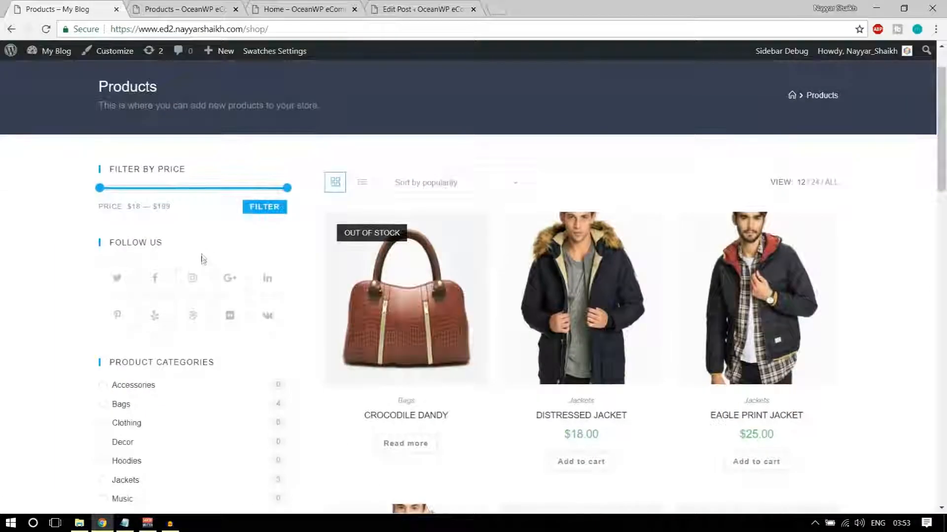
pyautogui.scroll(1, 220, 314)
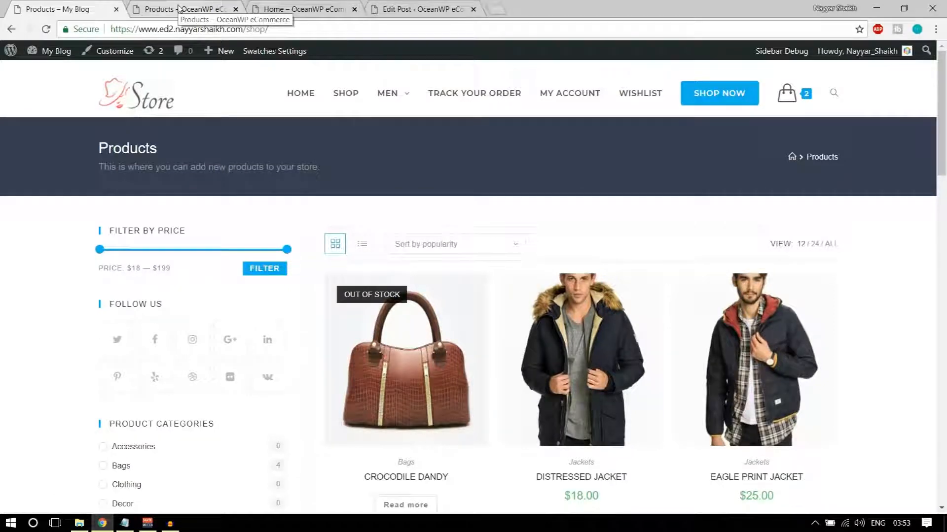
# Open the Widgets admin page in a new tab and check the reference shop's sidebar
pyautogui.click(179, 9)
pyautogui.moveTo(105, 58)
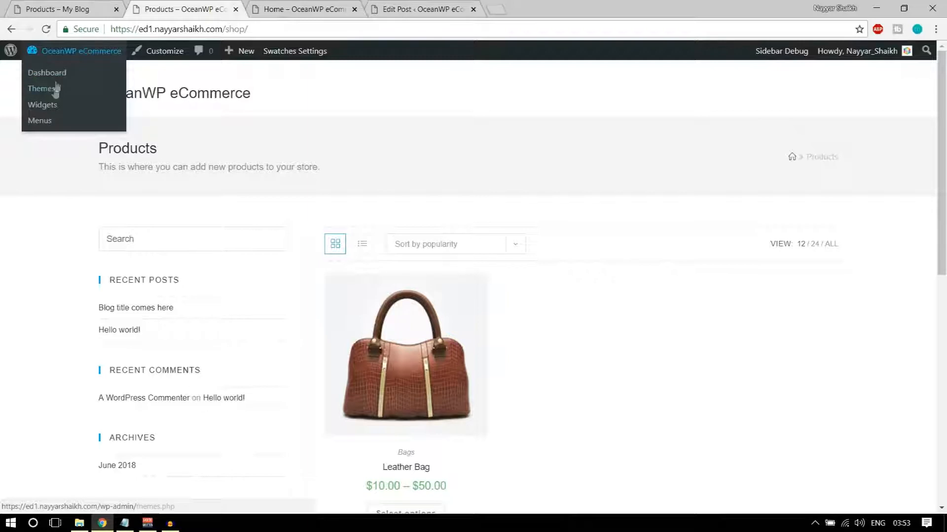
pyautogui.rightClick(44, 109)
pyautogui.click(79, 117)
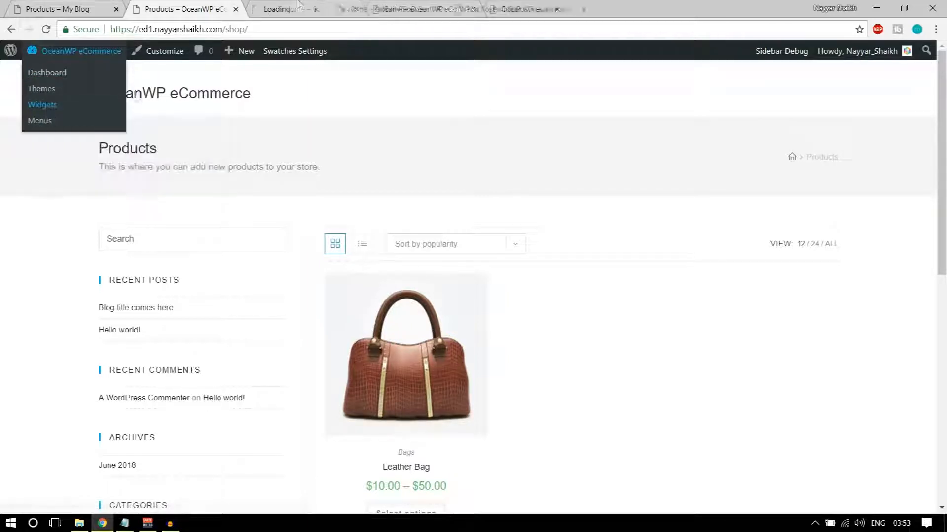
pyautogui.click(299, 6)
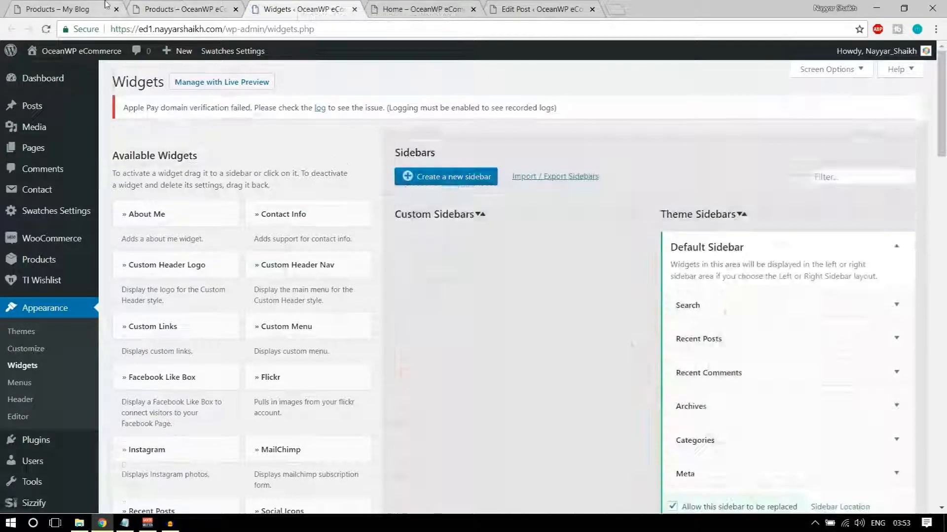
pyautogui.click(93, 9)
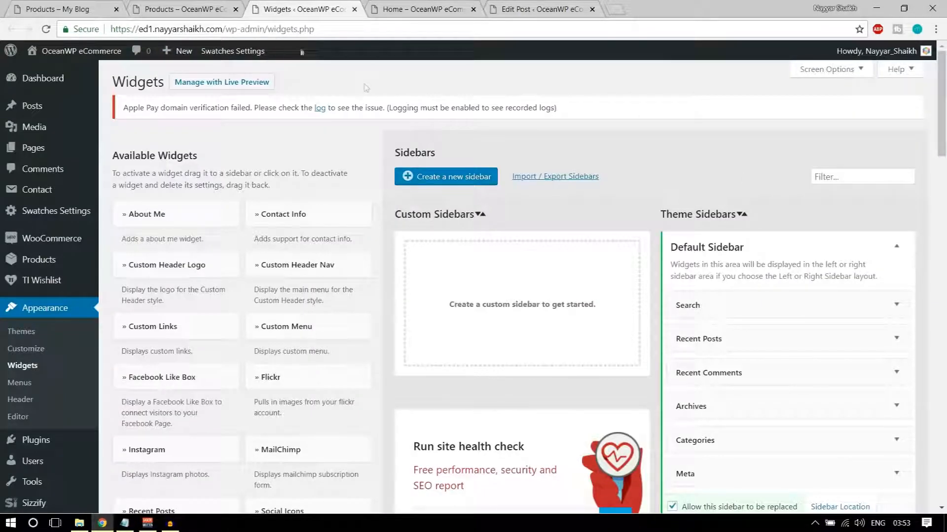
# Add a Filter Products by Price widget to the WooCommerce Sidebar
pyautogui.scroll(-1, 858, 162)
pyautogui.click(890, 186)
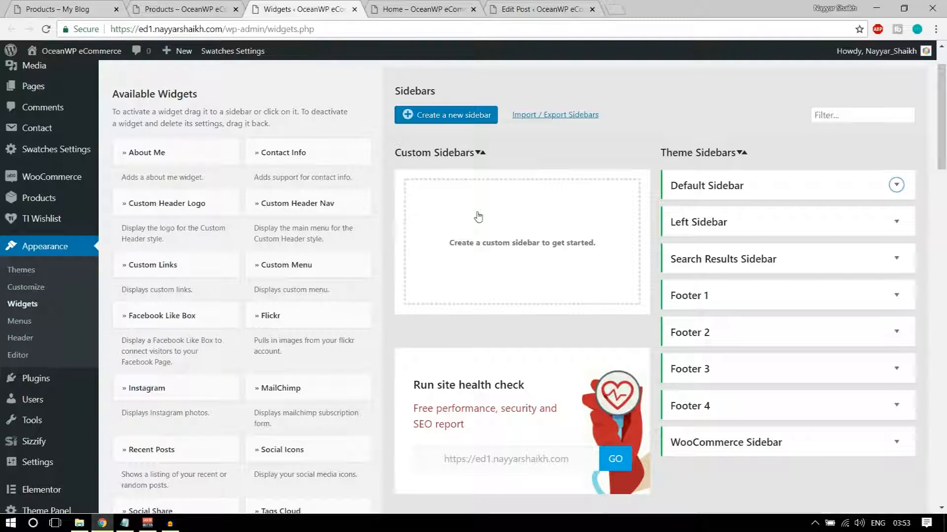
pyautogui.scroll(-1, 555, 250)
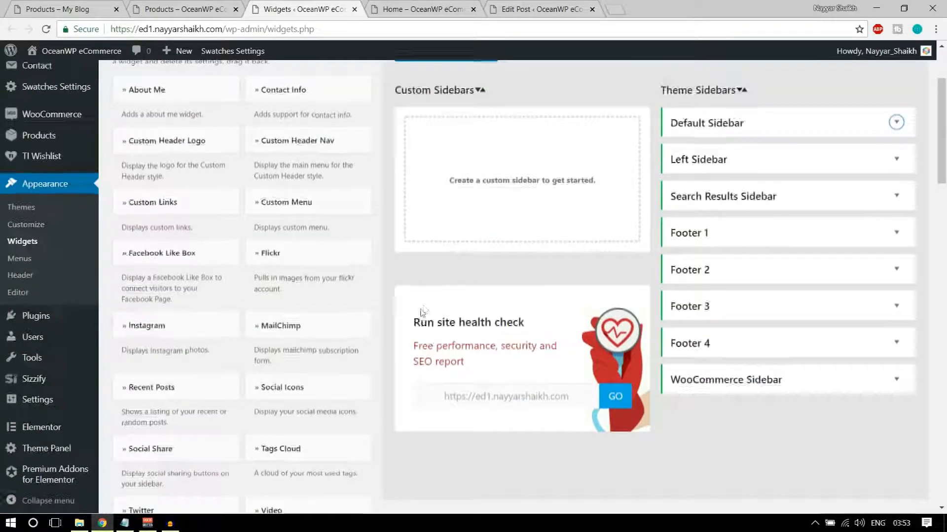
pyautogui.scroll(-10, 419, 315)
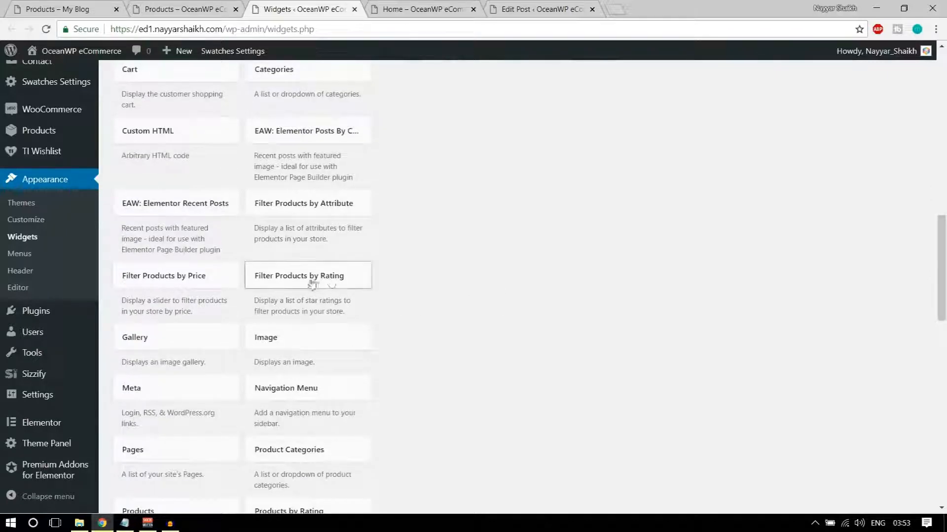
pyautogui.scroll(-1, 312, 283)
pyautogui.click(202, 216)
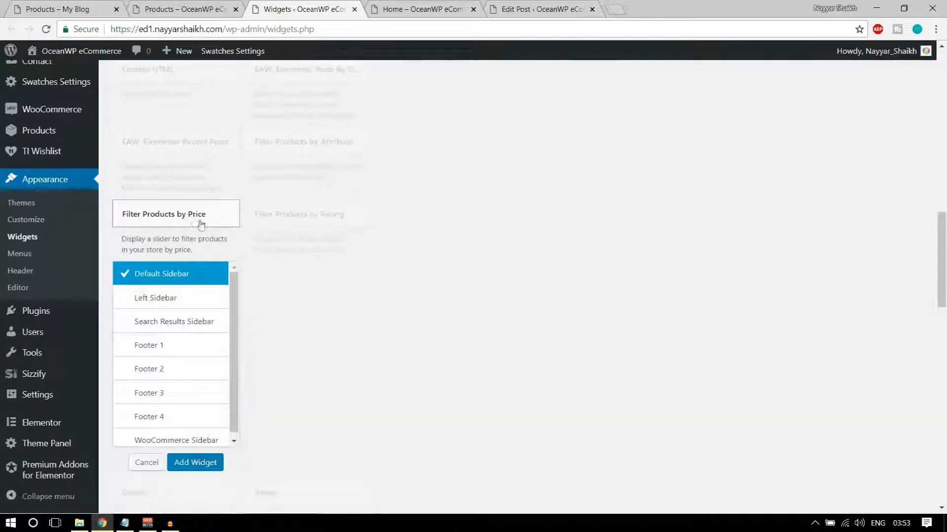
pyautogui.scroll(-1, 173, 345)
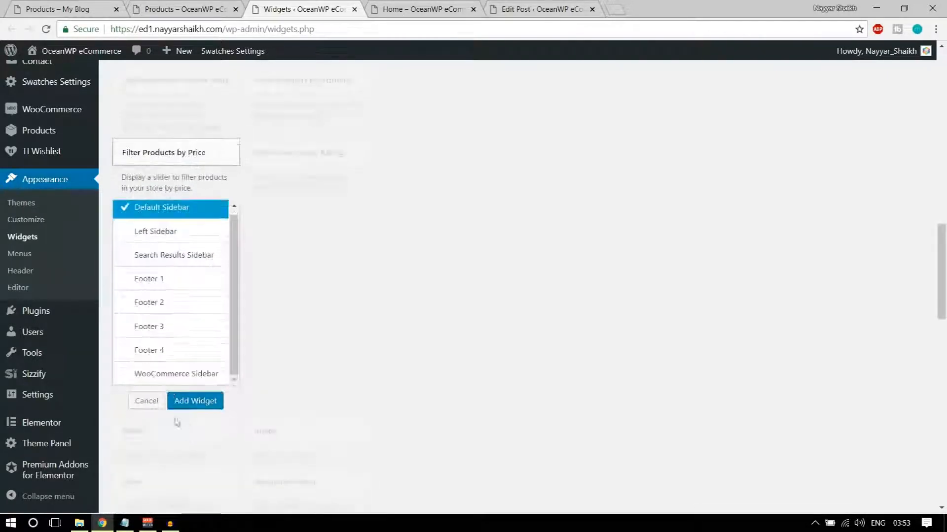
pyautogui.click(195, 374)
pyautogui.click(200, 407)
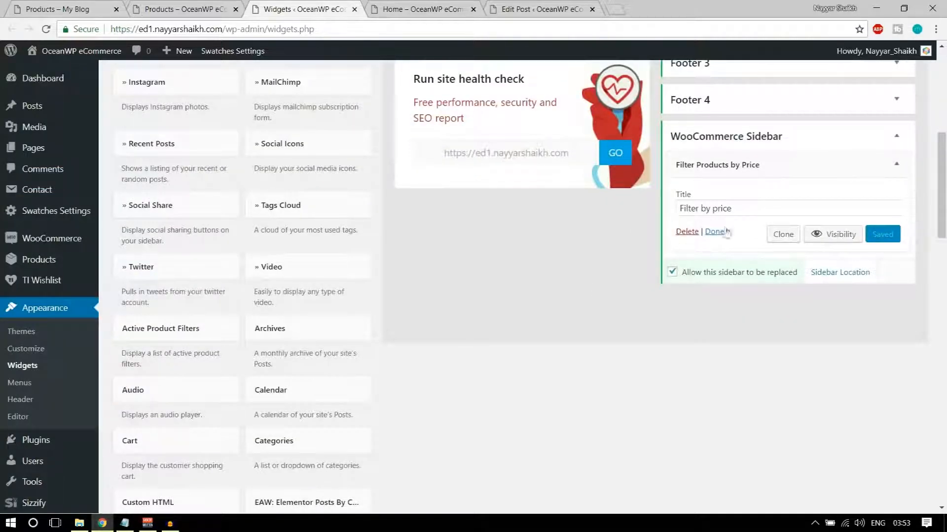
# Check the shop page's new $10 — $50 price slider against the reference shop
pyautogui.doubleClick(751, 208)
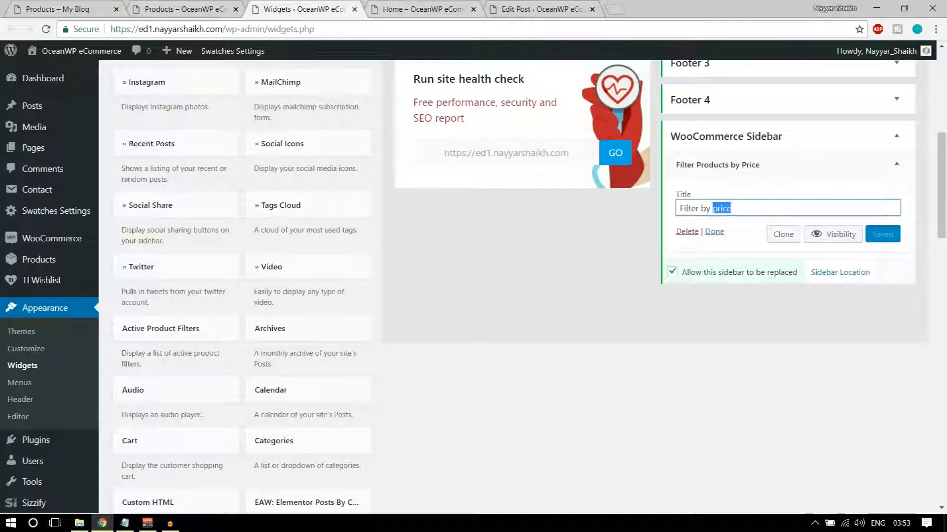
pyautogui.click(165, 9)
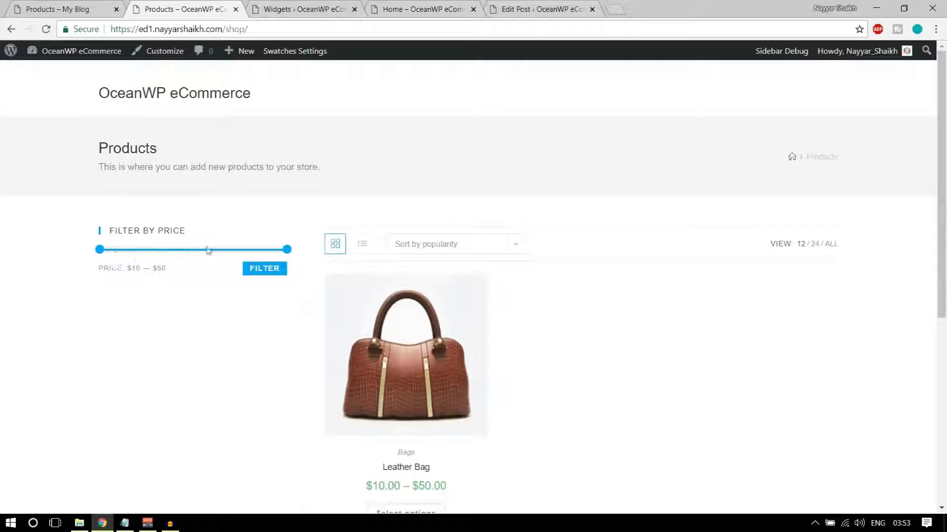
pyautogui.hotkey('ctrl', 'shift', 'Tab')
pyautogui.scroll(-3, 243, 360)
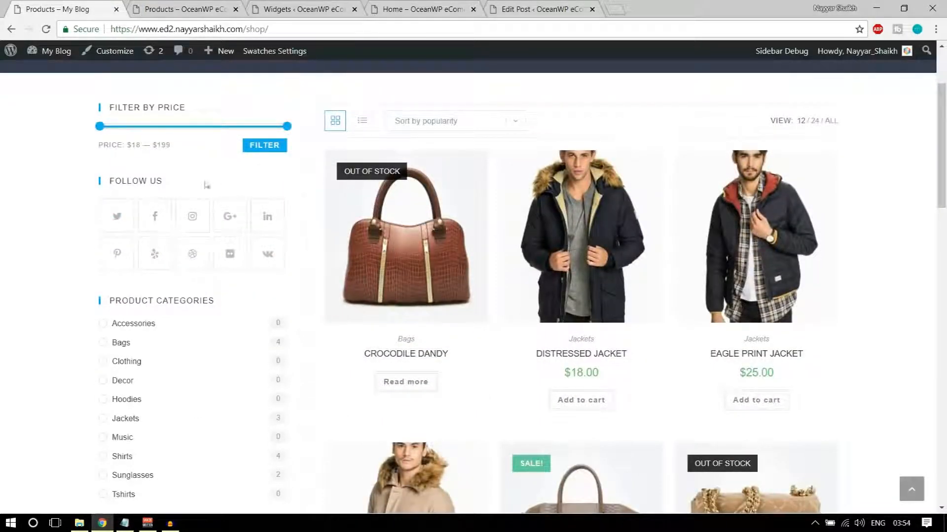
# Add a Social Icons widget to the WooCommerce Sidebar
pyautogui.click(281, 9)
pyautogui.scroll(8, 306, 222)
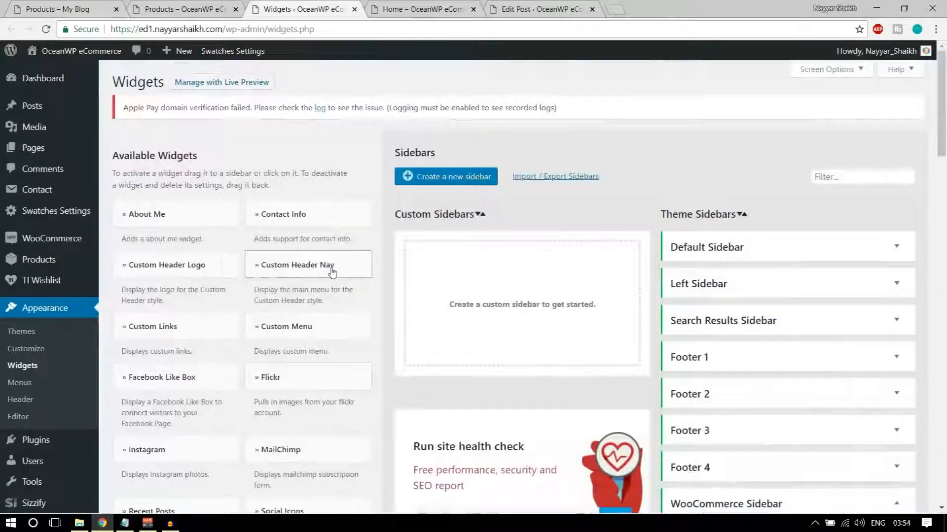
pyautogui.scroll(-3, 315, 305)
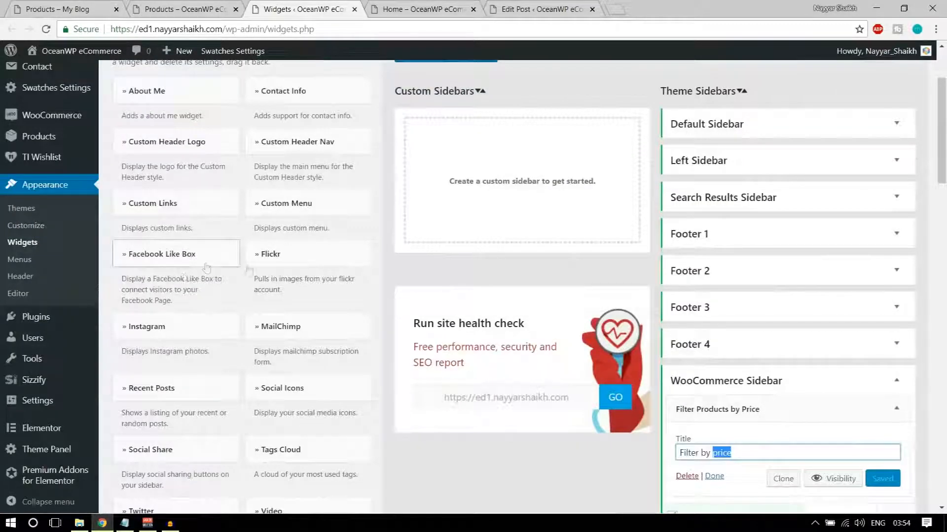
pyautogui.click(310, 391)
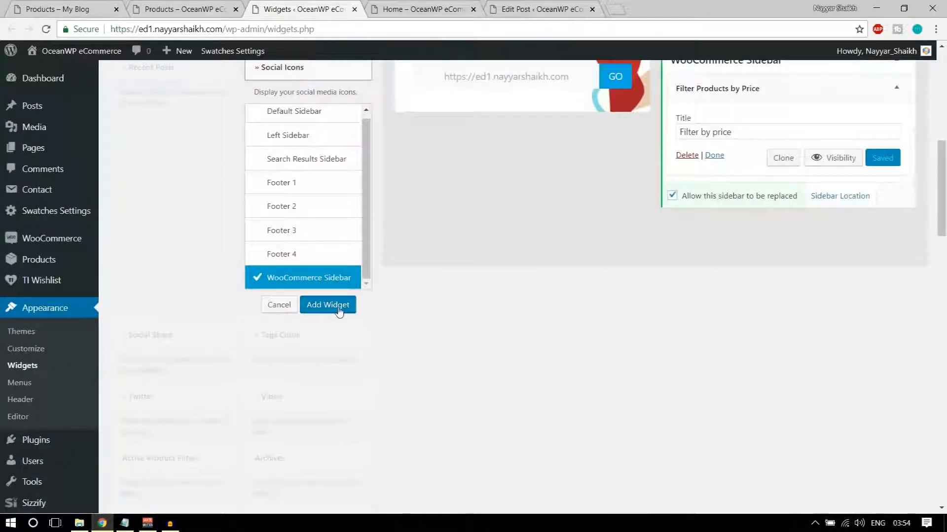
pyautogui.click(327, 305)
# Fill the Twitter, Facebook, Instagram, GooglePlus and LinkedIn links with #
pyautogui.scroll(-12, 762, 284)
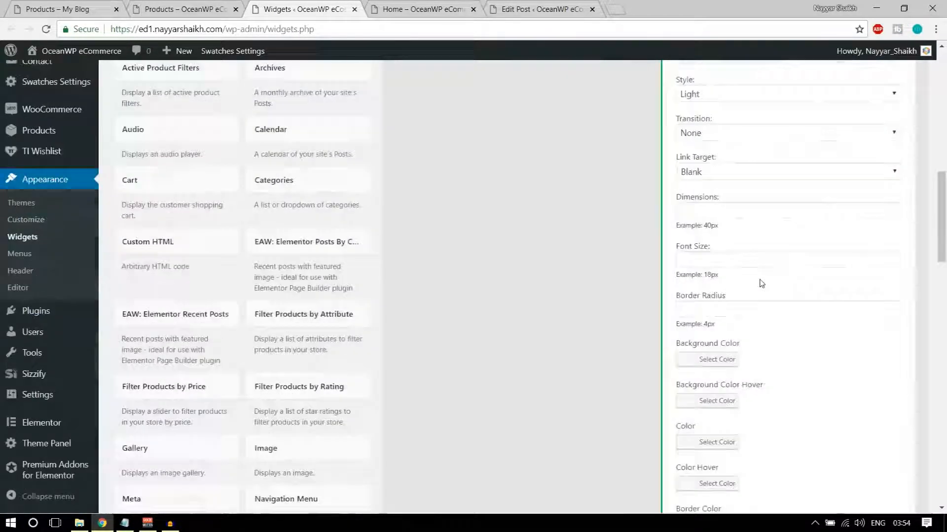
pyautogui.click(708, 209)
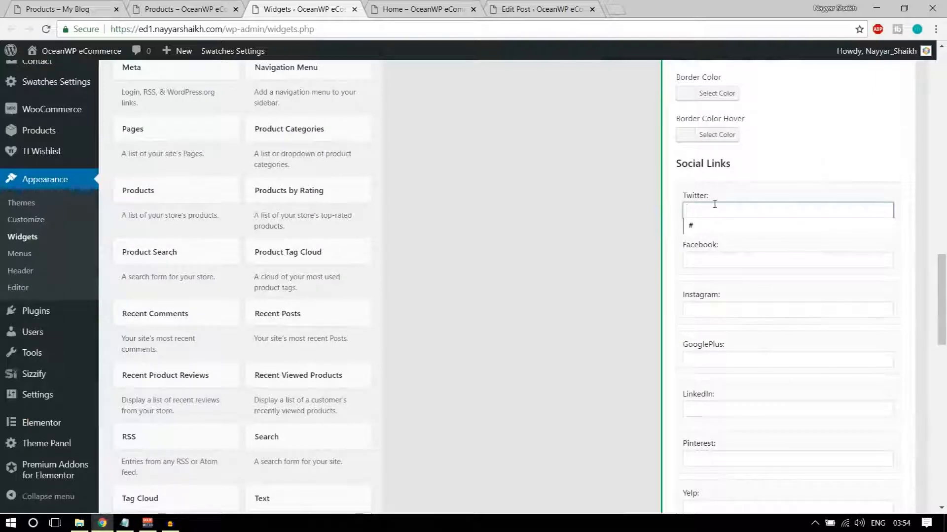
pyautogui.click(710, 225)
pyautogui.click(710, 260)
pyautogui.click(710, 276)
pyautogui.click(706, 308)
pyautogui.click(710, 325)
pyautogui.click(712, 359)
pyautogui.click(713, 375)
pyautogui.click(714, 406)
pyautogui.click(713, 424)
# Fill the Pinterest, Yelp, Dribbble, VK, GitHub and Flickr links with #
pyautogui.scroll(-2, 715, 345)
pyautogui.click(714, 334)
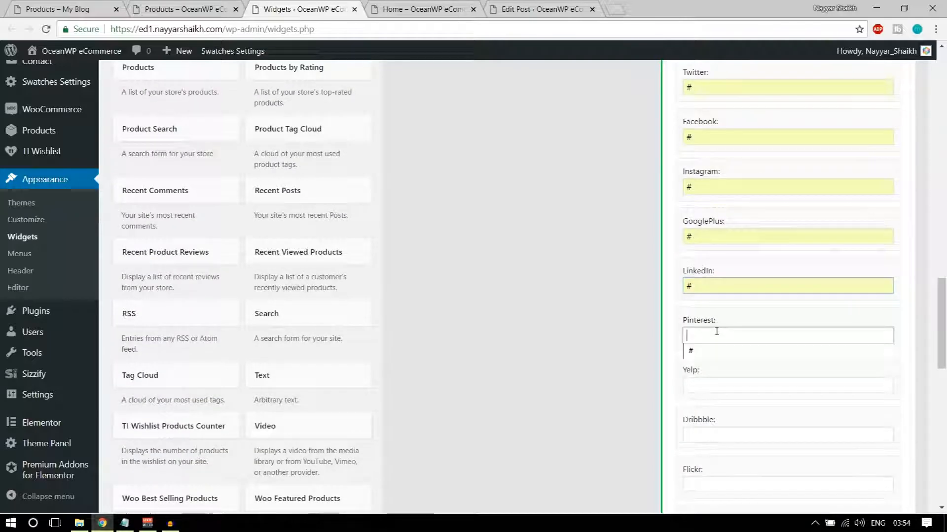
pyautogui.click(716, 354)
pyautogui.click(715, 386)
pyautogui.click(715, 400)
pyautogui.click(712, 434)
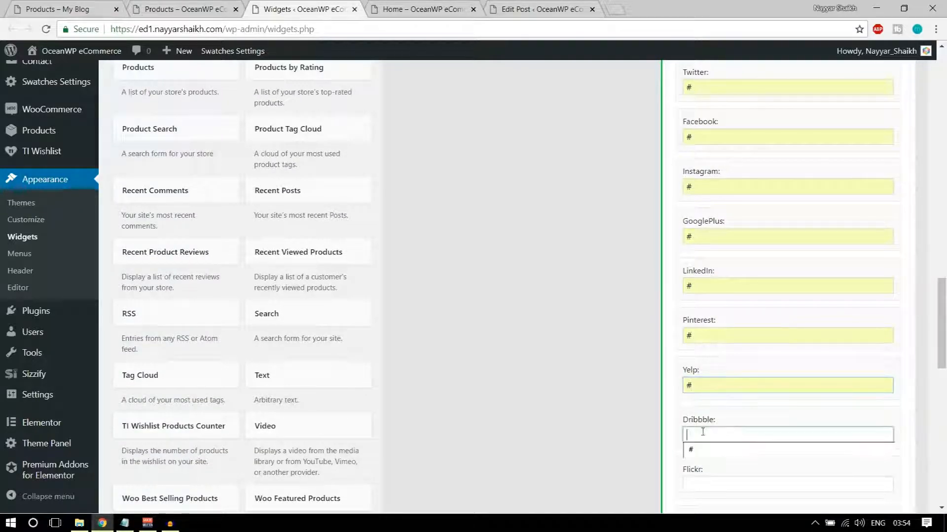
pyautogui.click(707, 450)
pyautogui.scroll(-3, 713, 448)
pyautogui.click(715, 348)
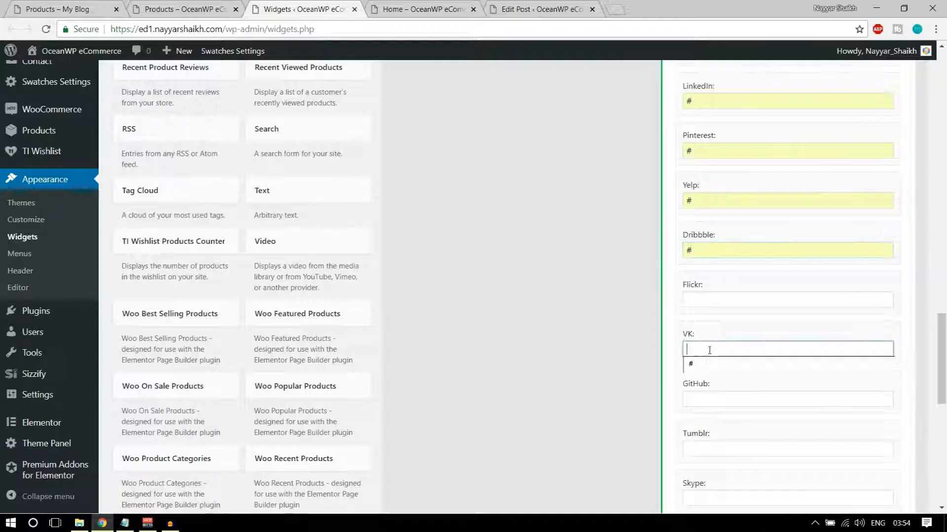
pyautogui.click(708, 370)
pyautogui.click(713, 393)
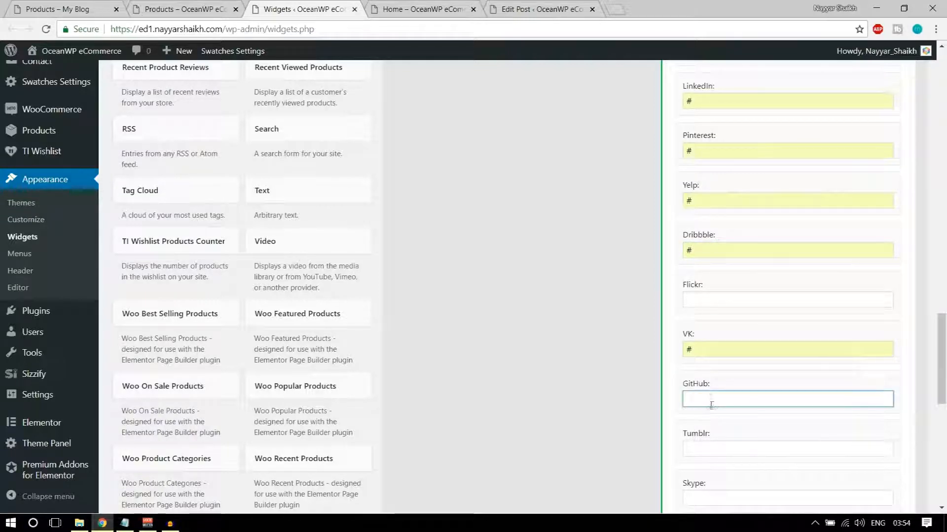
pyautogui.click(711, 302)
pyautogui.click(717, 320)
pyautogui.scroll(-7, 831, 408)
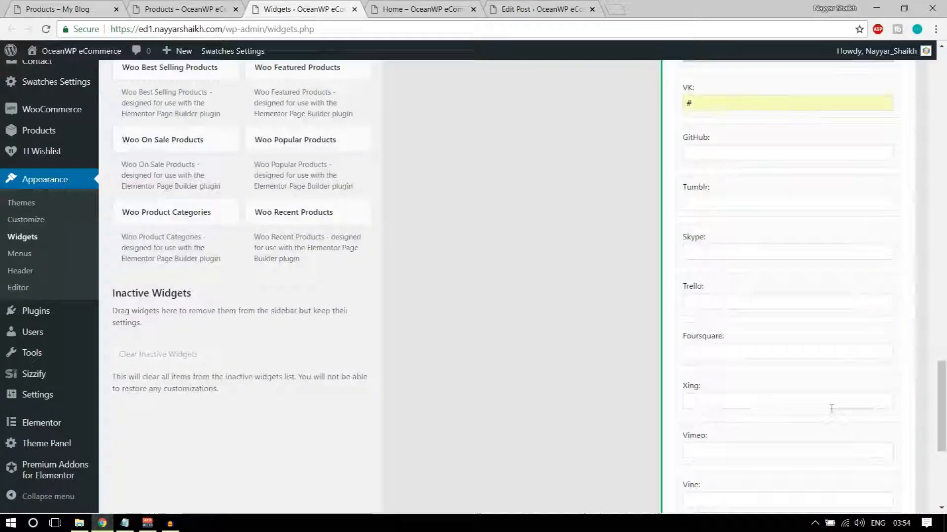
pyautogui.scroll(10, 873, 417)
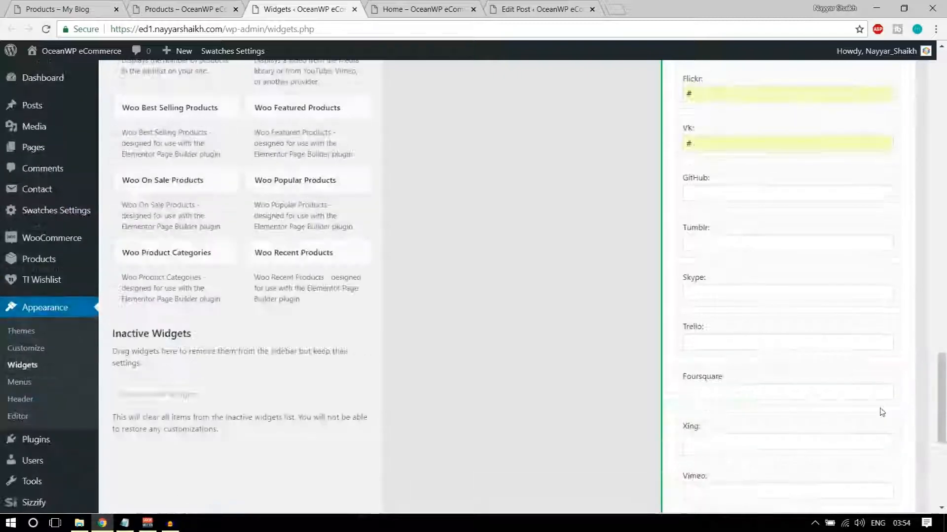
pyautogui.scroll(10, 882, 409)
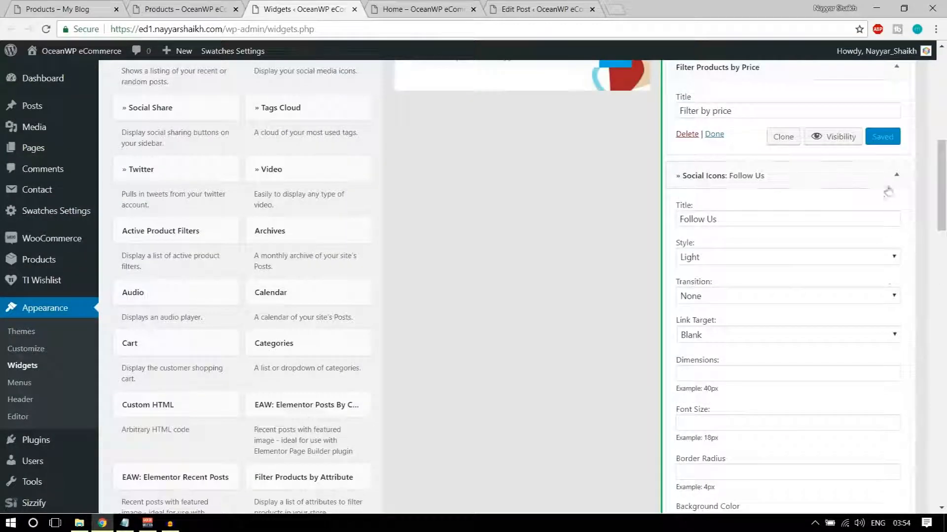
# Reload the shop page to show the Follow Us icons, then compare with the reference shop
pyautogui.click(895, 176)
pyautogui.click(188, 9)
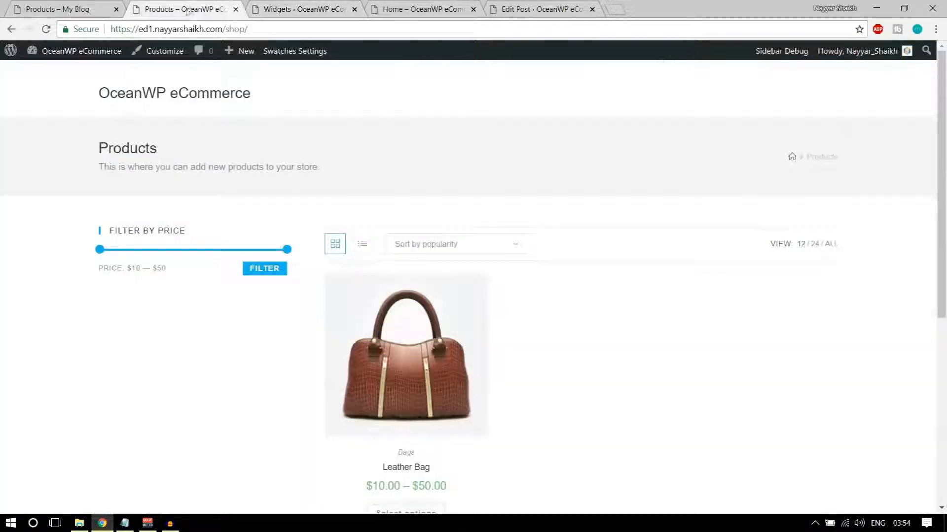
pyautogui.click(47, 28)
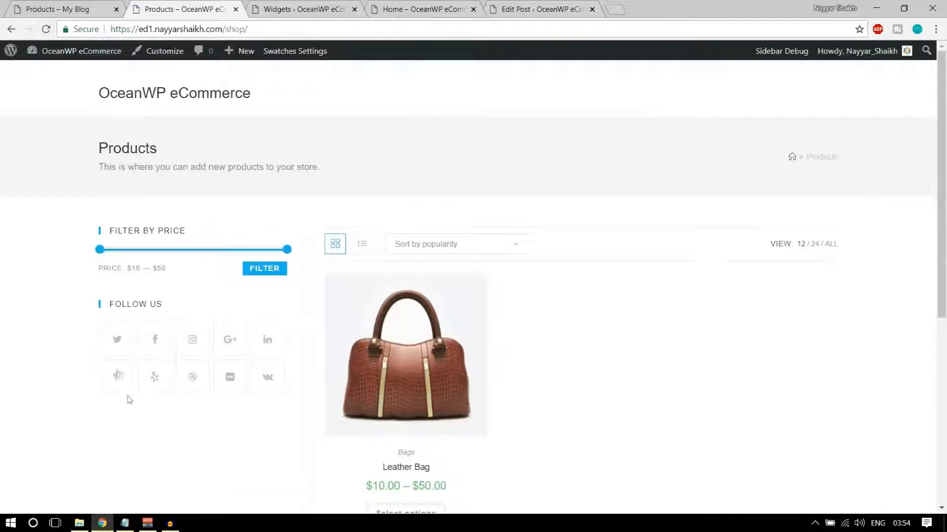
pyautogui.click(44, 10)
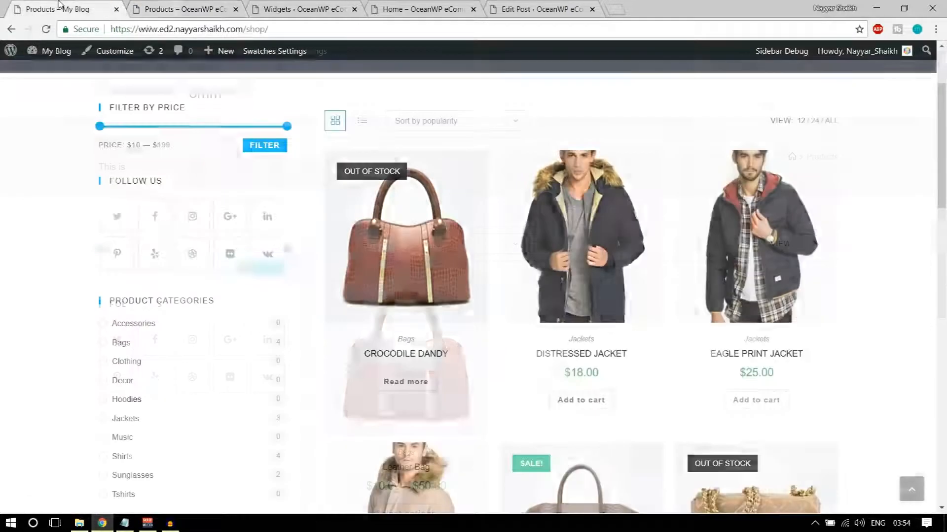
# Add a Product Categories widget with product counts to the WooCommerce Sidebar
pyautogui.scroll(-2, 219, 264)
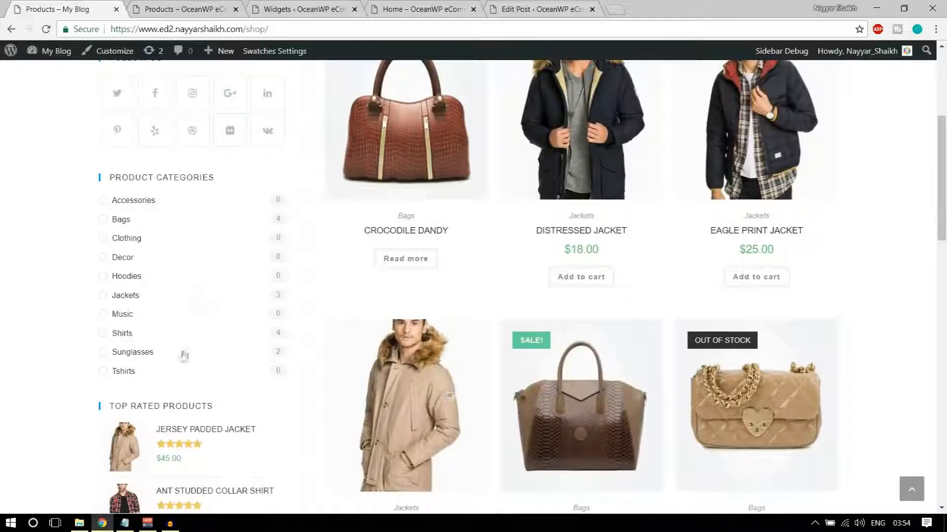
pyautogui.click(298, 6)
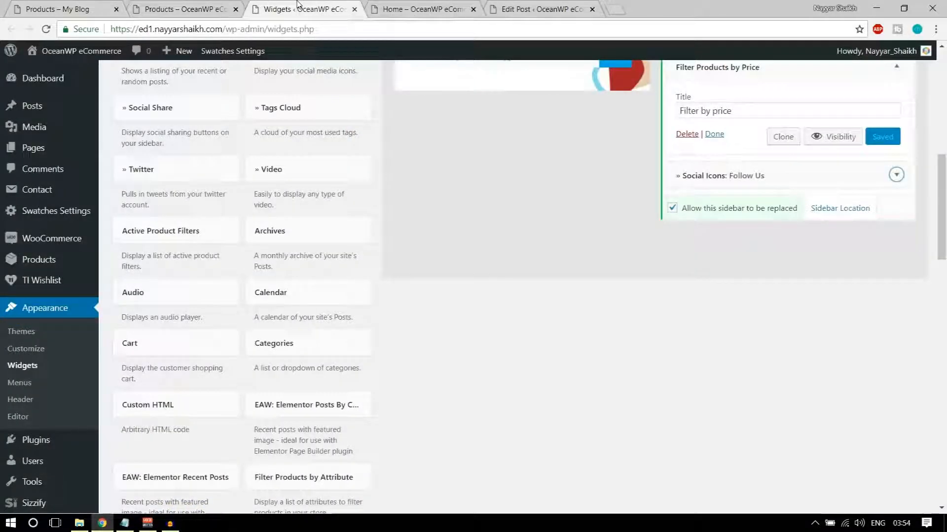
pyautogui.scroll(-7, 511, 323)
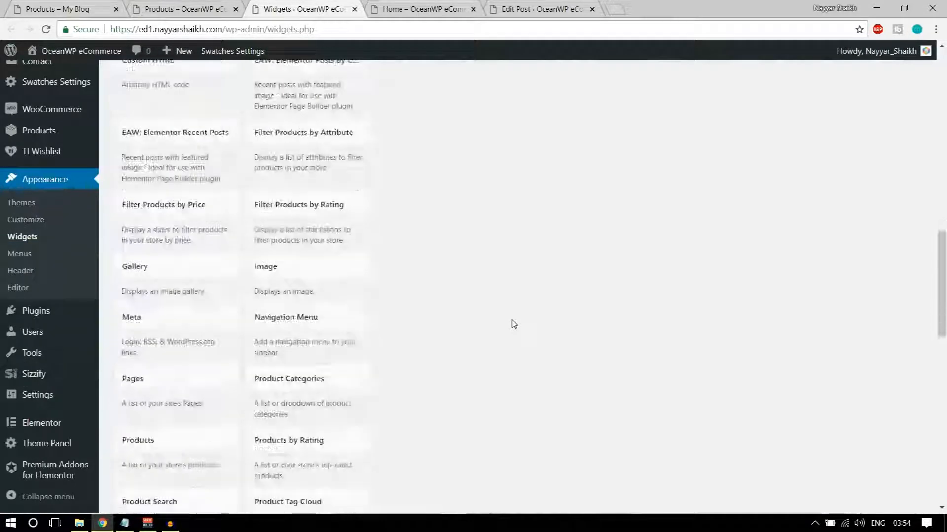
pyautogui.scroll(-8, 397, 259)
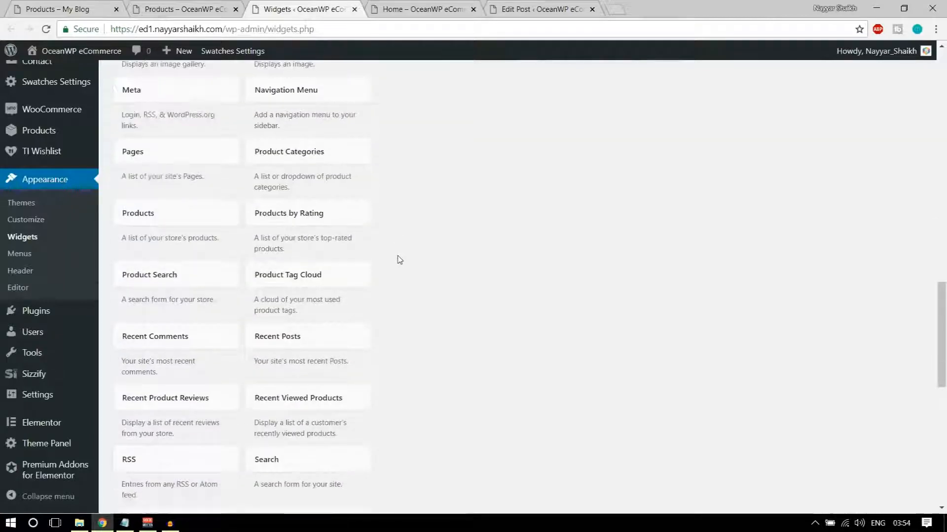
pyautogui.scroll(5, 399, 260)
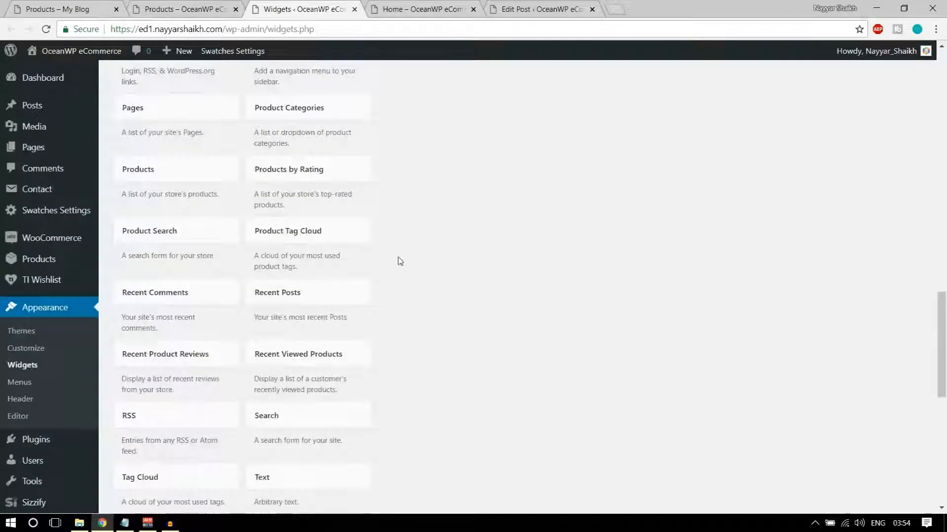
pyautogui.click(302, 168)
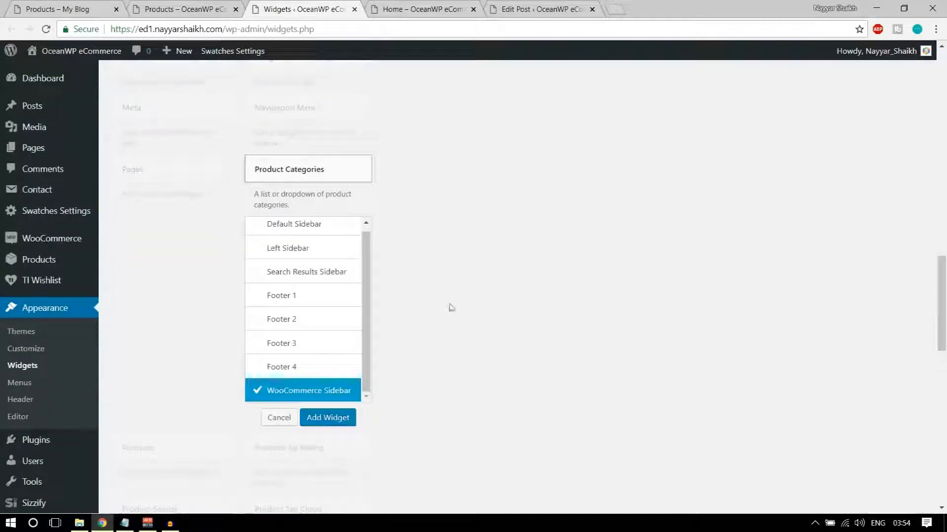
pyautogui.click(312, 419)
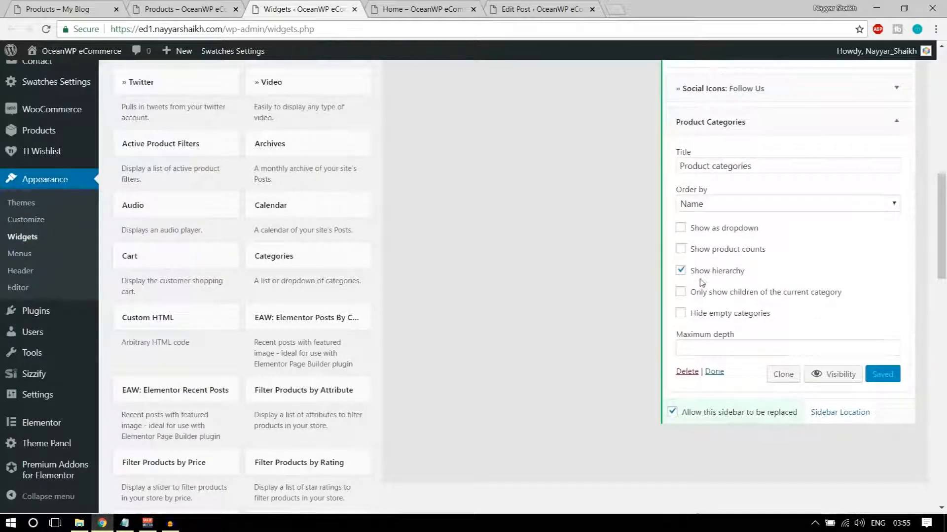
pyautogui.click(711, 277)
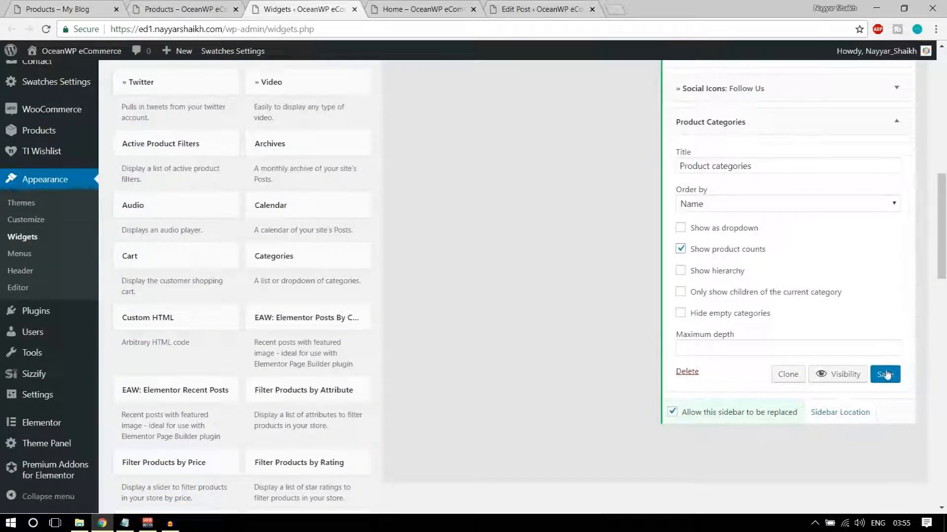
# Reload the shop page to see the Product Categories list (Bags 1, Uncategorized 0)
pyautogui.click(153, 8)
pyautogui.click(46, 30)
pyautogui.scroll(-4, 311, 220)
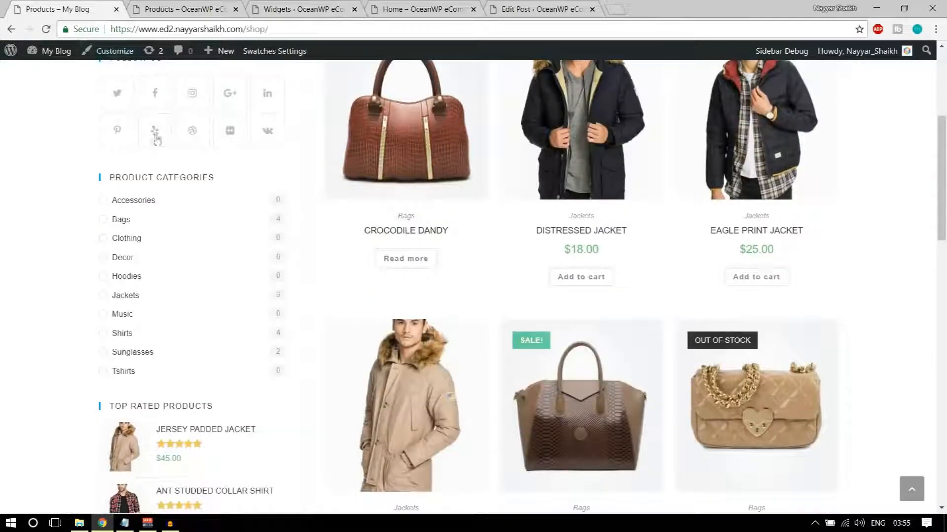
pyautogui.scroll(-4, 168, 202)
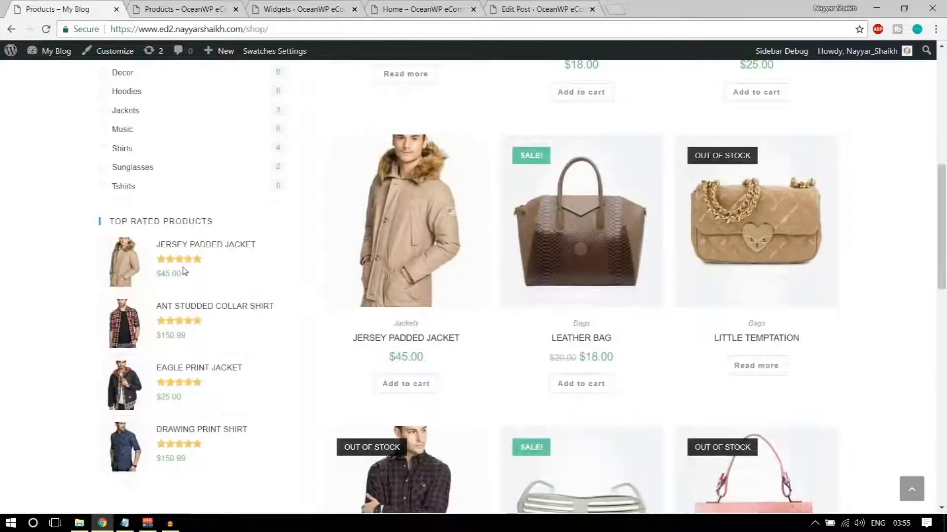
# Add a Filter Products by Rating widget to the WooCommerce Sidebar and reload the shop
pyautogui.click(303, 8)
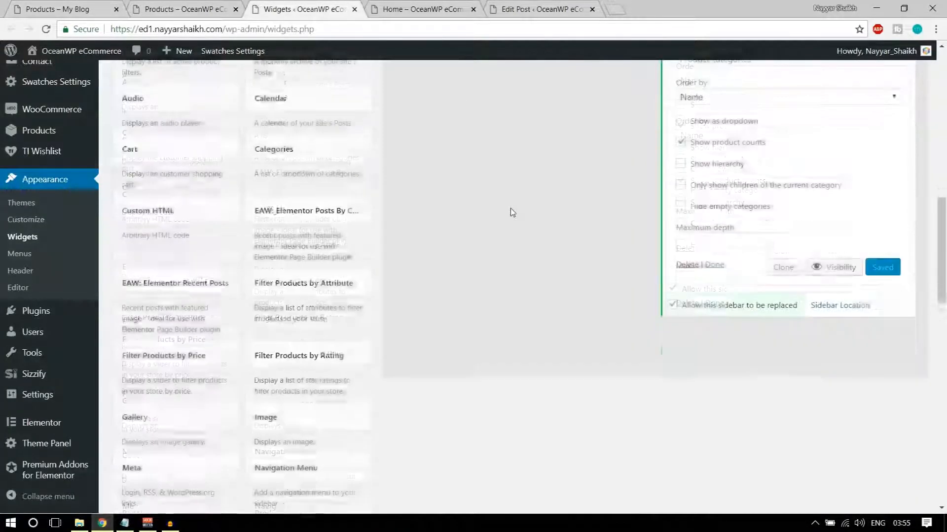
pyautogui.scroll(-3, 510, 212)
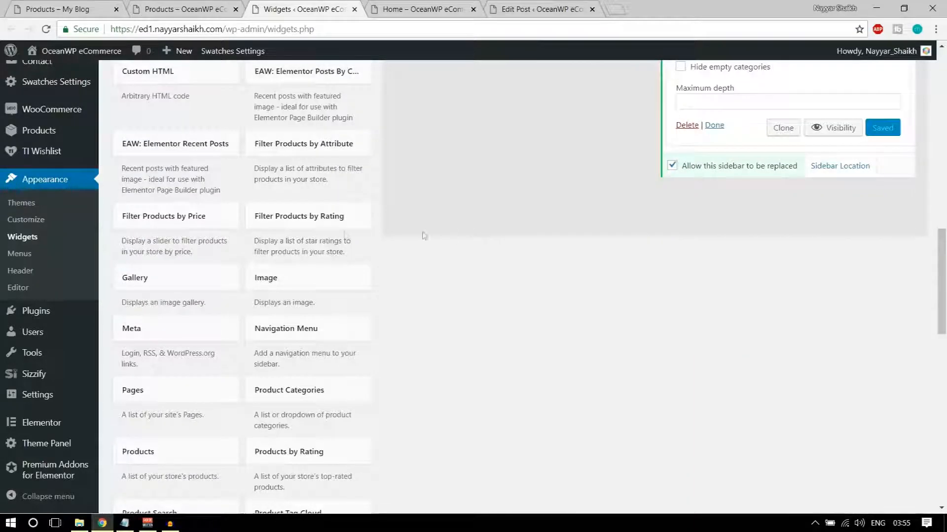
pyautogui.click(299, 223)
pyautogui.click(319, 284)
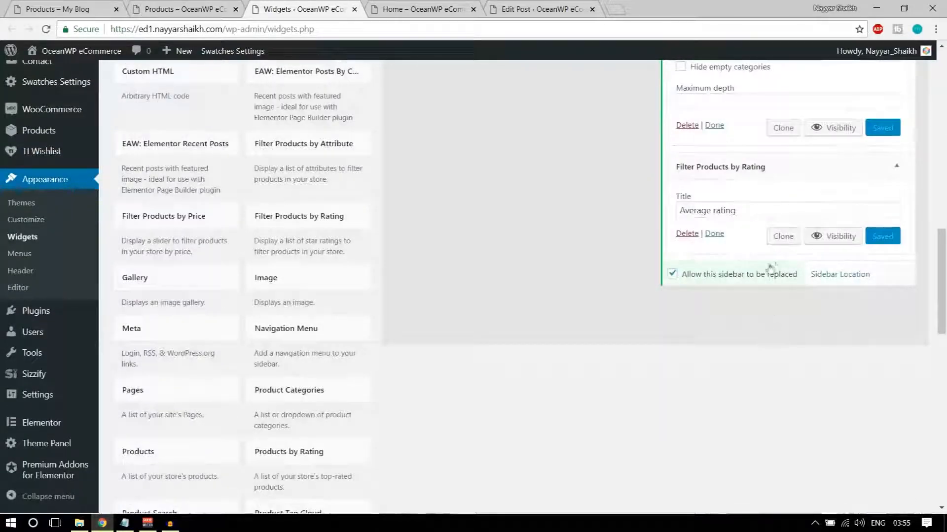
pyautogui.click(171, 10)
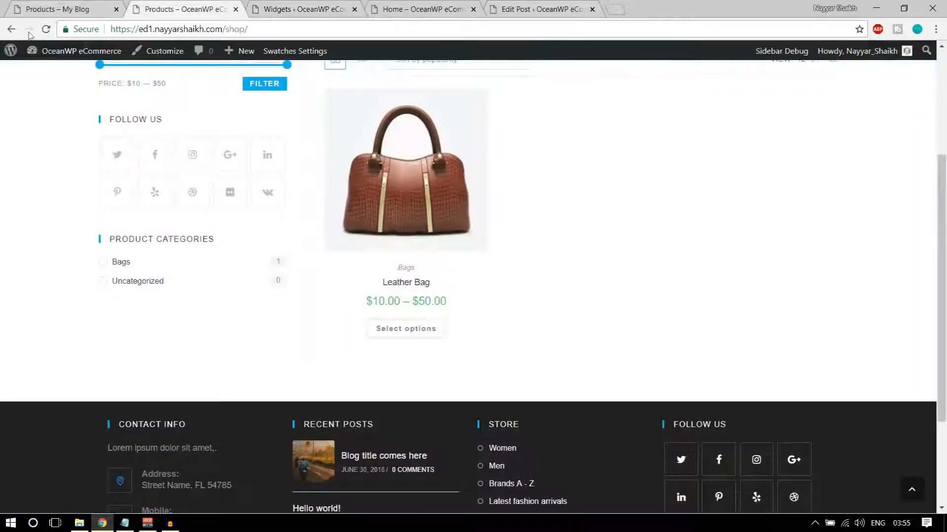
pyautogui.click(46, 29)
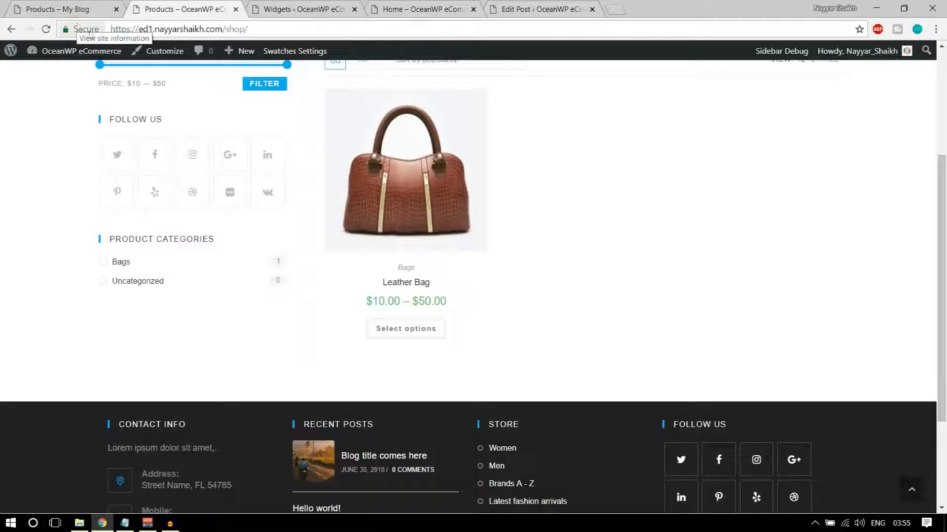
# Open the Leather Bag product page
pyautogui.scroll(-2, 224, 328)
pyautogui.scroll(3, 236, 328)
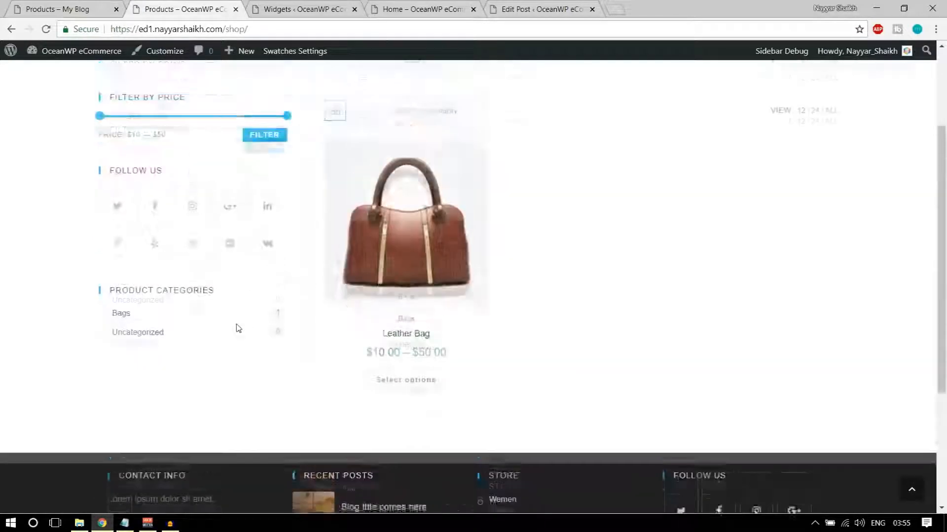
pyautogui.click(414, 271)
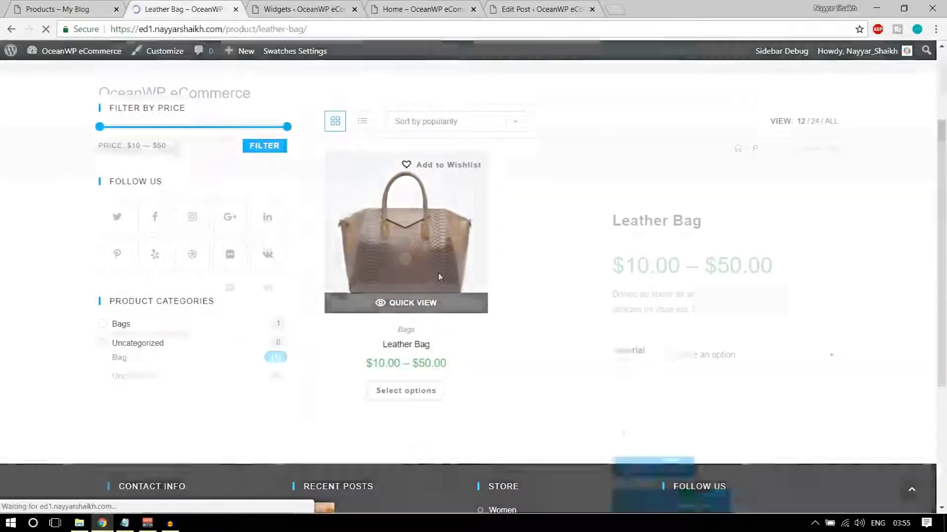
# Submit a five-star 'Good Product' review on the Leather Bag
pyautogui.scroll(-5, 700, 271)
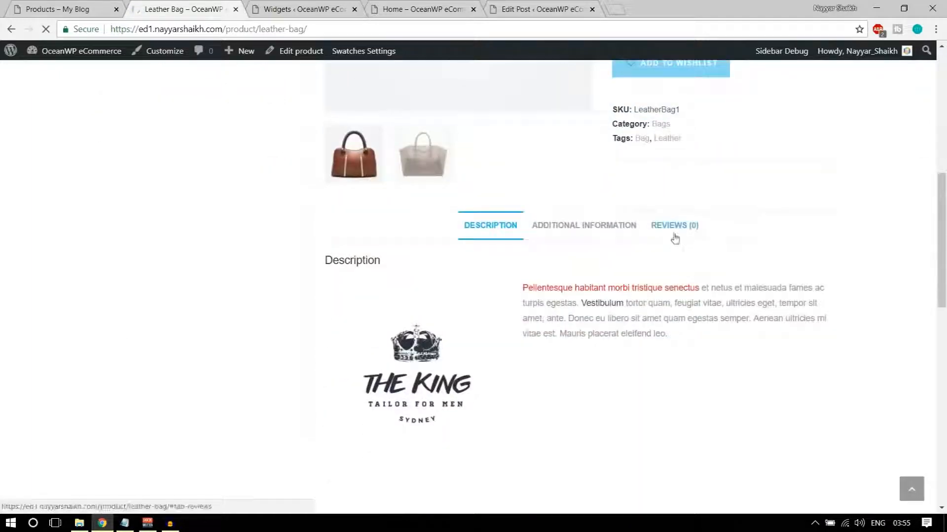
pyautogui.click(673, 232)
pyautogui.scroll(-3, 574, 321)
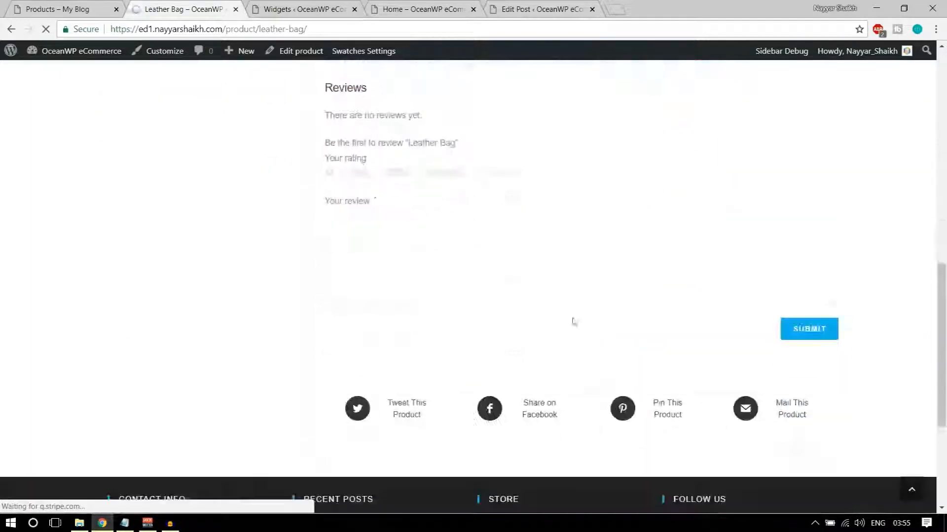
pyautogui.click(519, 173)
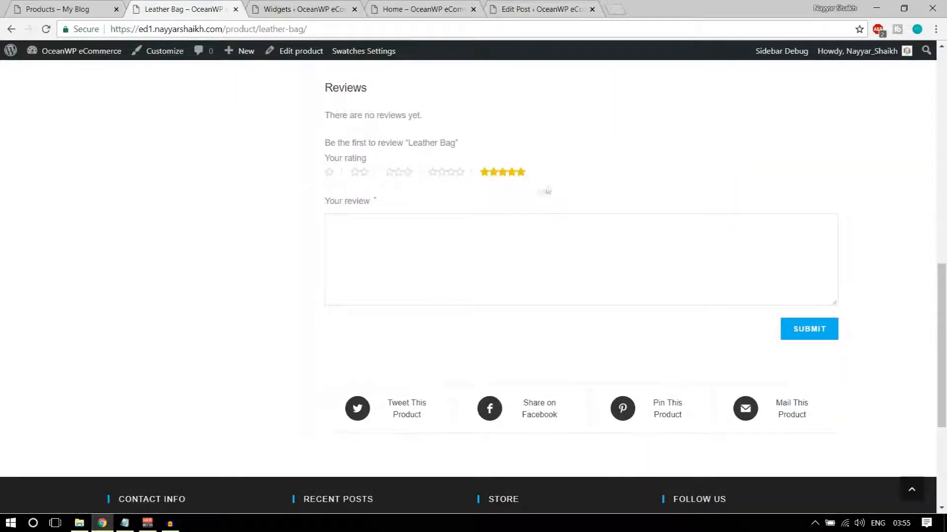
pyautogui.click(562, 259)
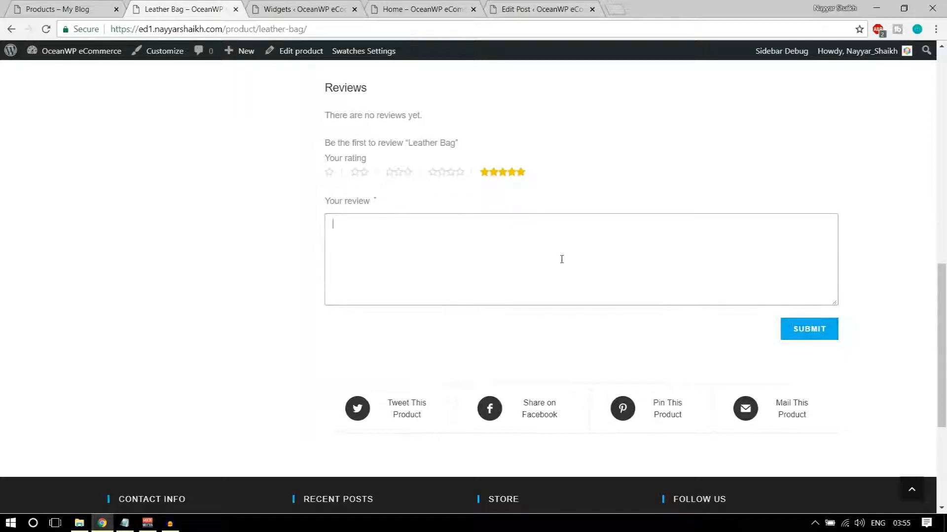
pyautogui.write('Good Product')
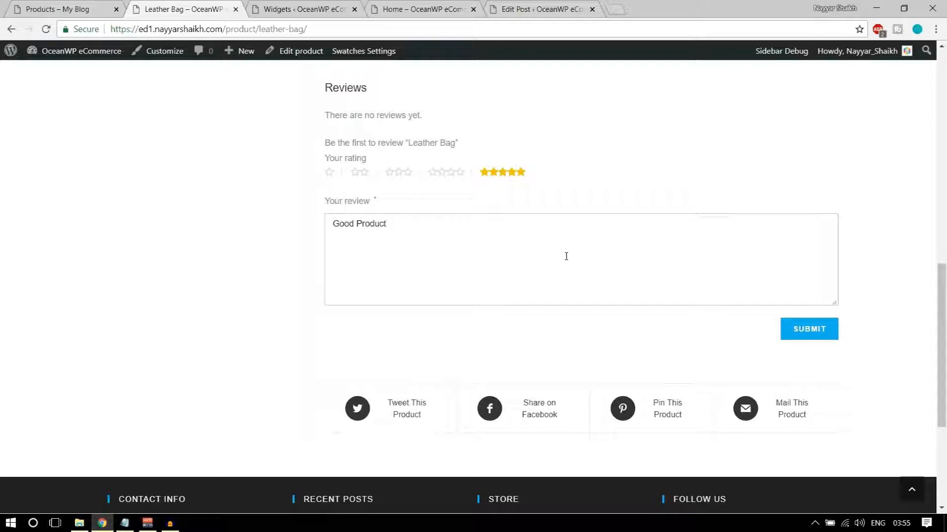
pyautogui.click(821, 331)
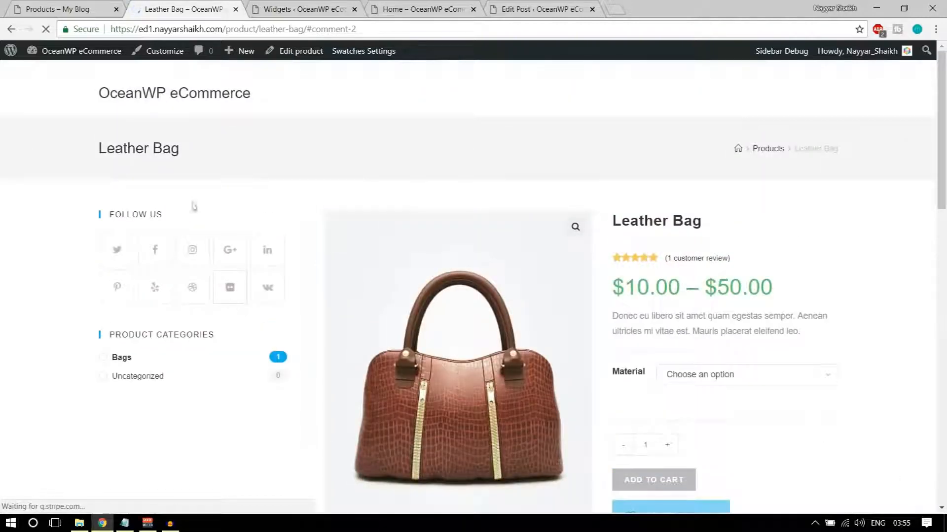
pyautogui.moveTo(227, 31); pyautogui.dragTo(394, 22)
# Go back to the shop page at /shop
pyautogui.write('shop')
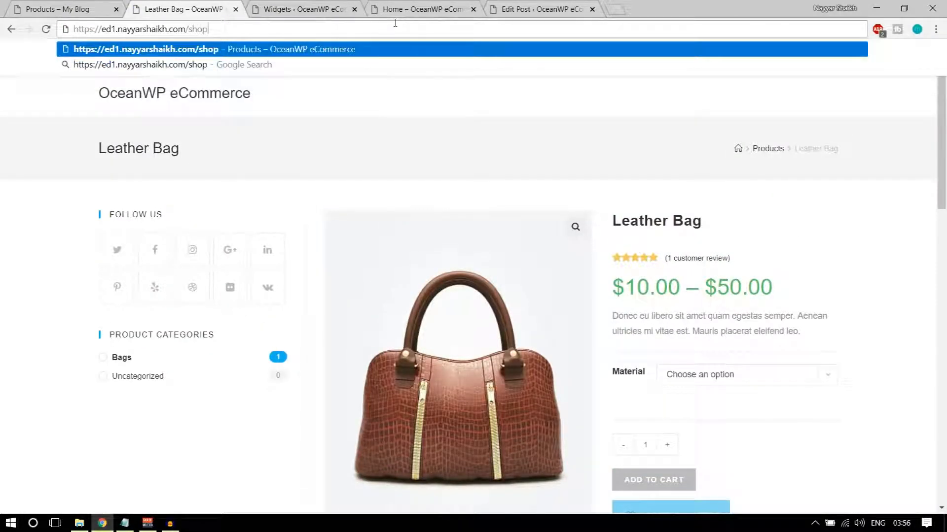
pyautogui.press('Return')
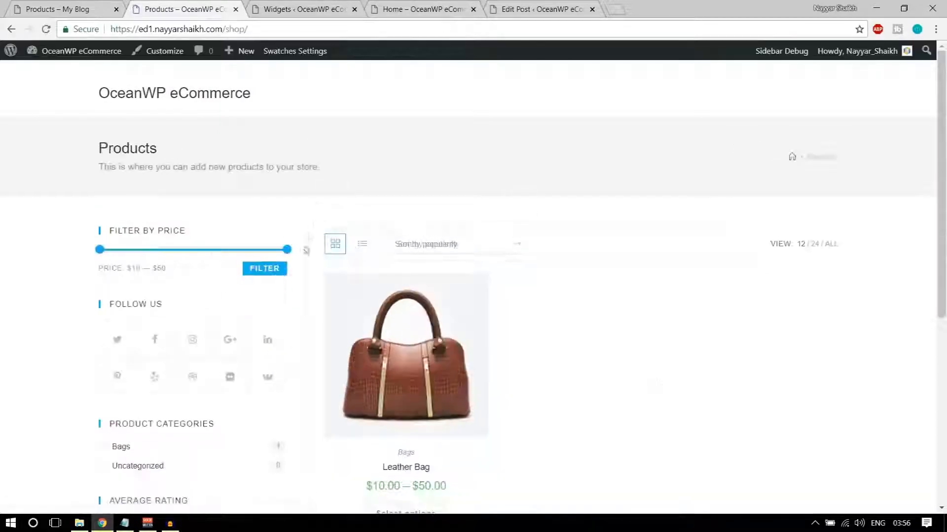
pyautogui.scroll(-6, 306, 250)
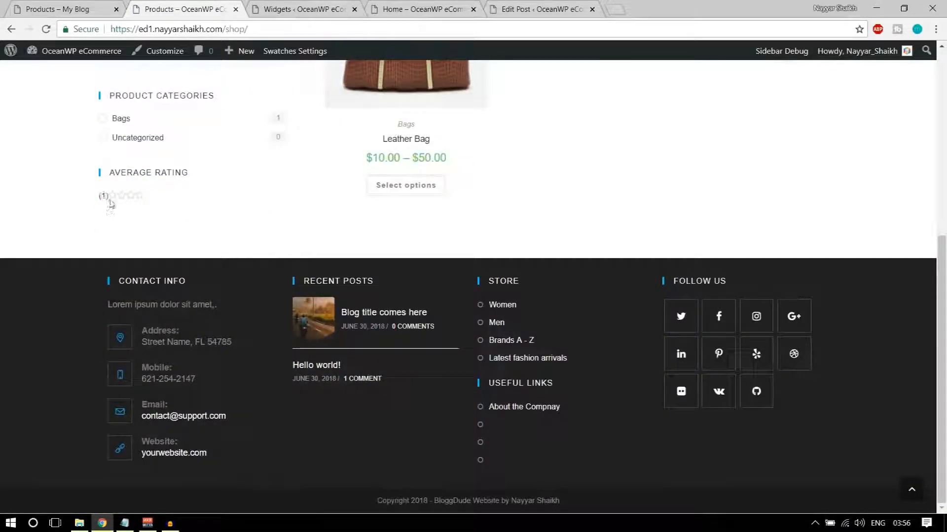
# Delete the Filter Products by Rating widget and collapse the other WooCommerce Sidebar widgets
pyautogui.click(306, 9)
pyautogui.scroll(3, 799, 312)
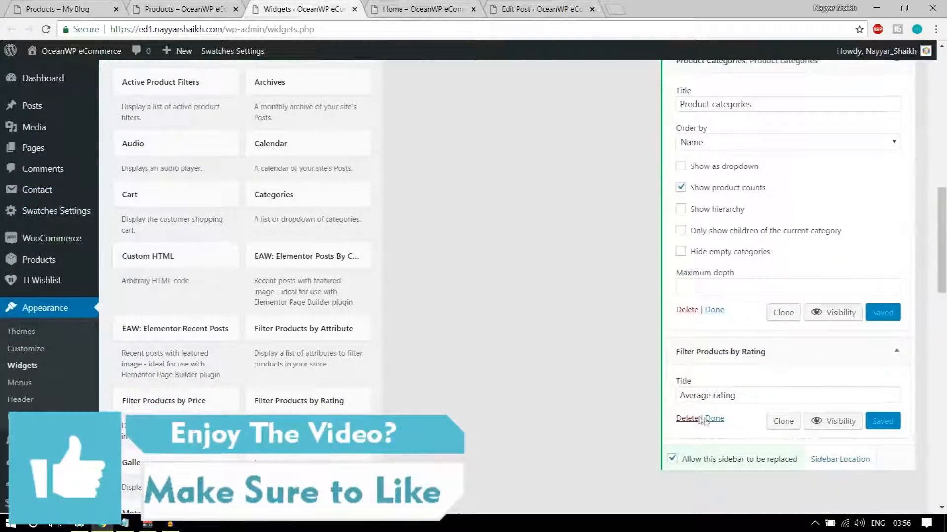
pyautogui.click(687, 419)
pyautogui.scroll(6, 887, 296)
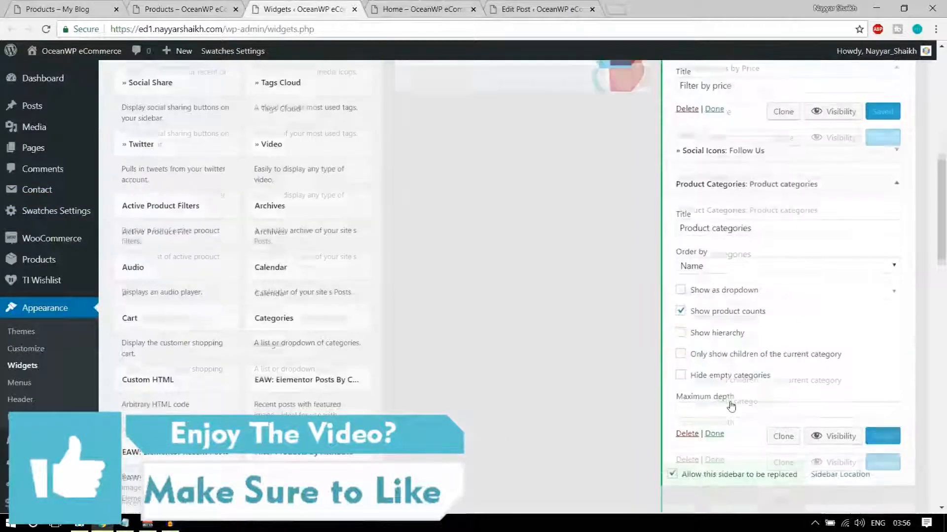
pyautogui.click(890, 284)
pyautogui.click(894, 266)
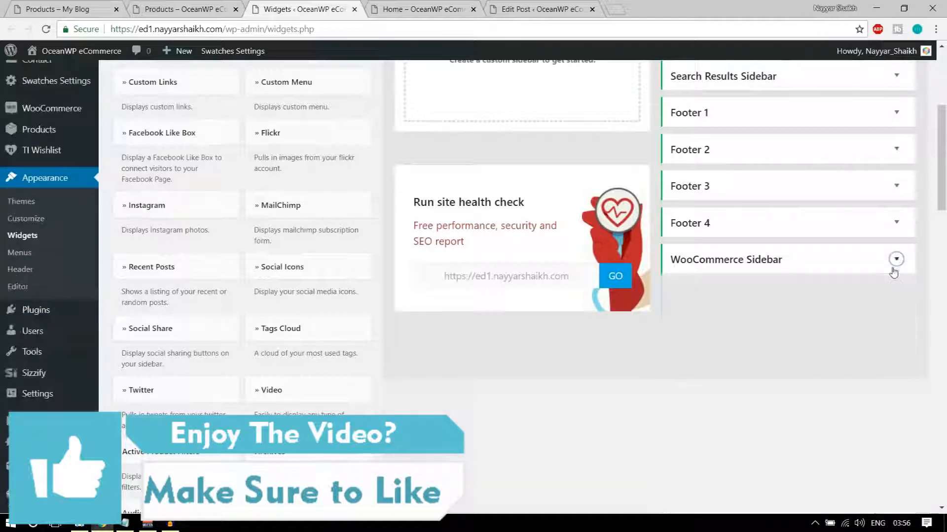
pyautogui.click(894, 264)
pyautogui.click(895, 354)
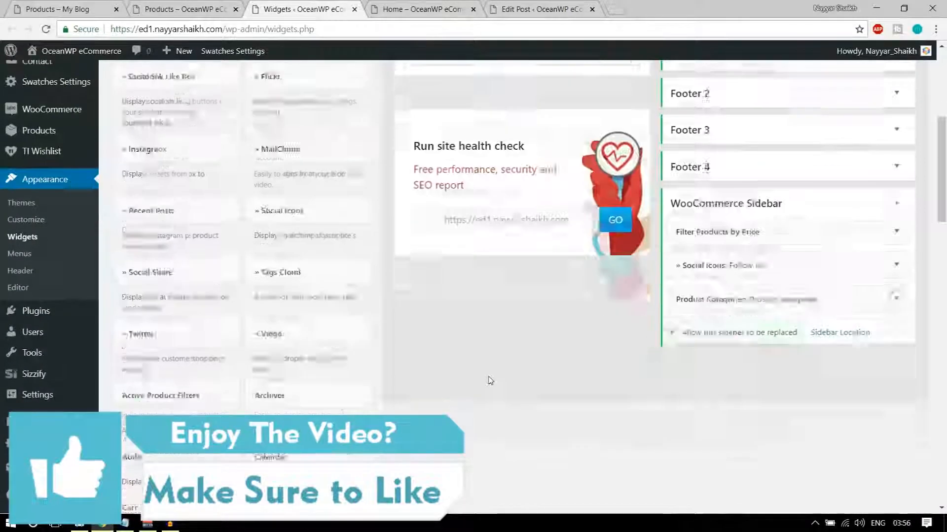
# Add a Products by Rating widget titled 'Top rated products' showing 5 products
pyautogui.scroll(-5, 490, 380)
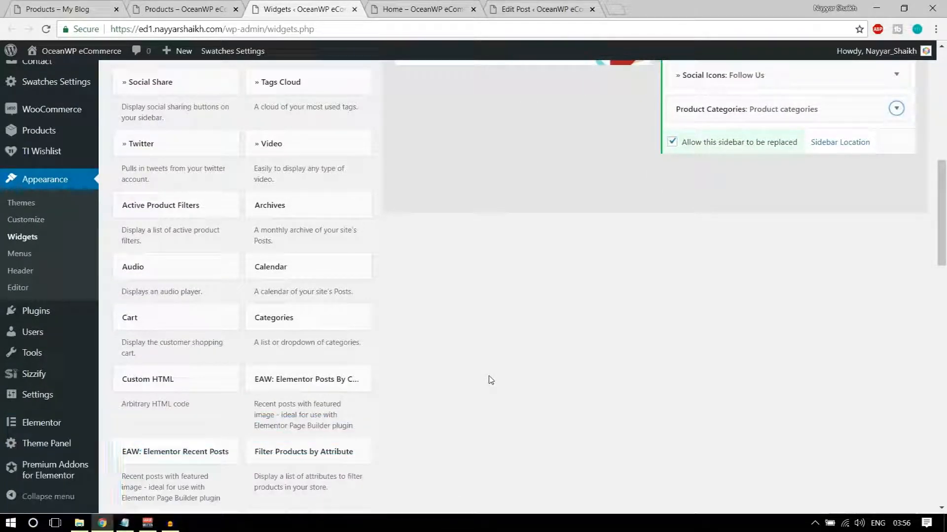
pyautogui.scroll(-4, 491, 381)
pyautogui.scroll(-1, 490, 380)
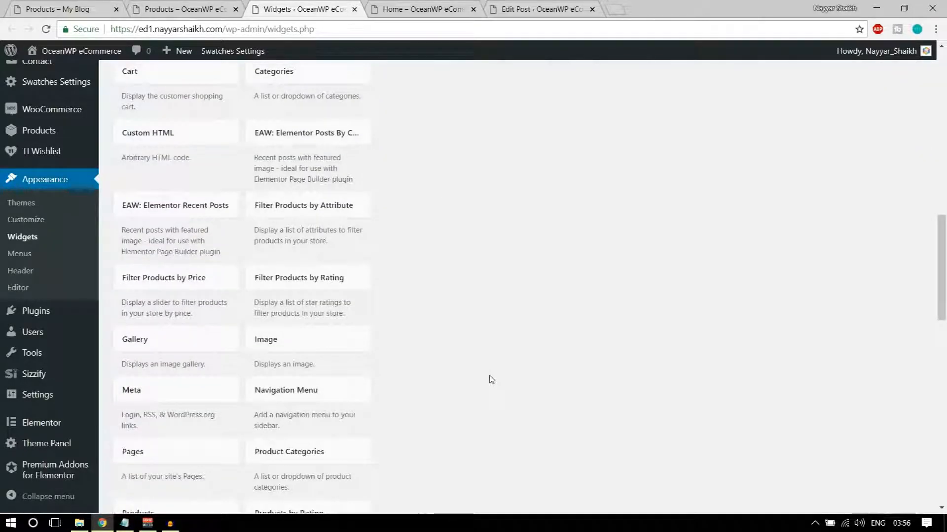
pyautogui.scroll(-4, 492, 379)
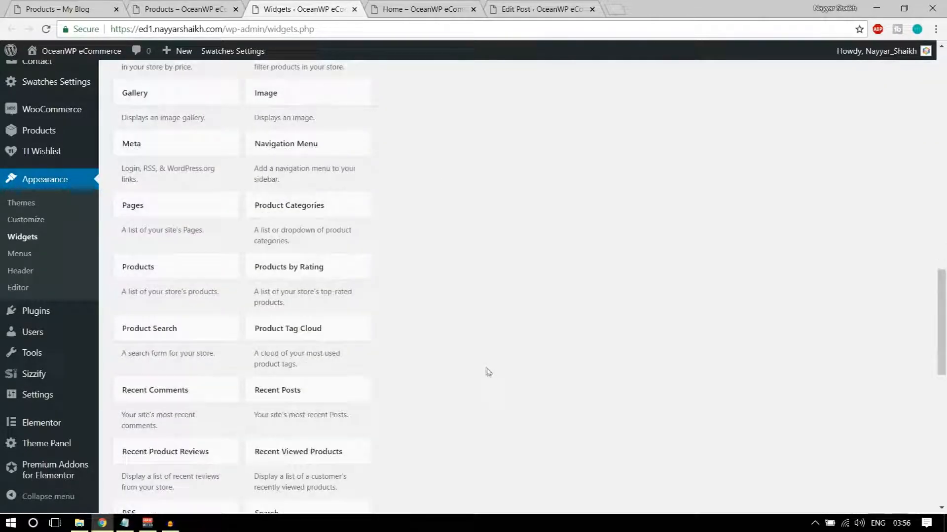
pyautogui.click(317, 267)
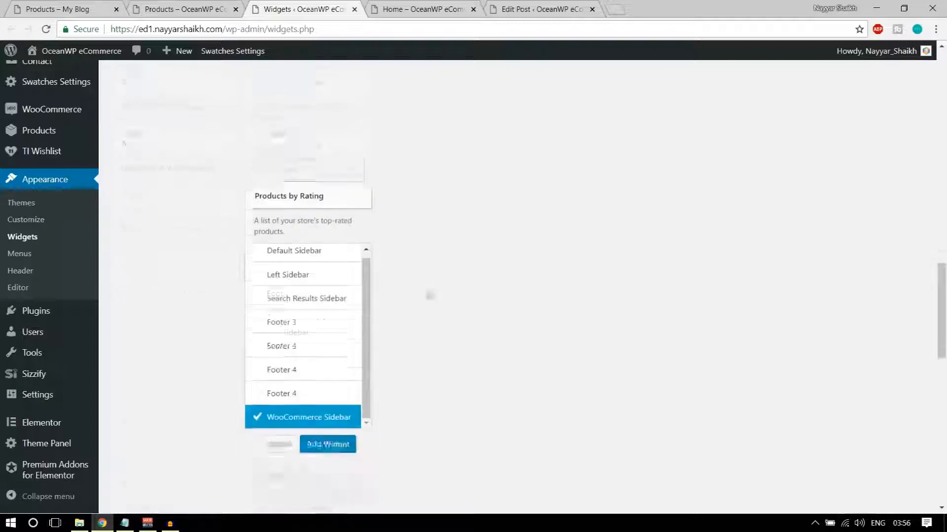
pyautogui.click(316, 399)
pyautogui.click(784, 348)
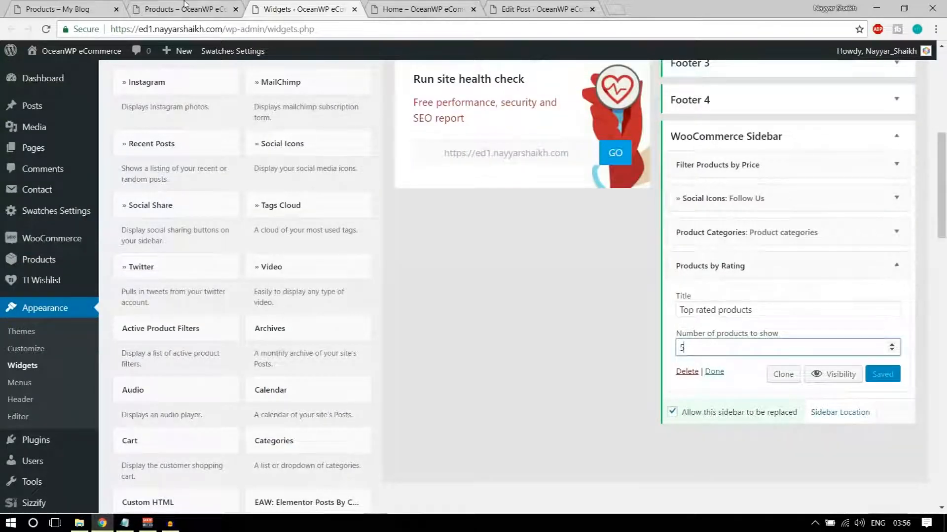
# Reload the shop page to confirm Top Rated Products lists the Leather Bag
pyautogui.click(184, 6)
pyautogui.click(45, 30)
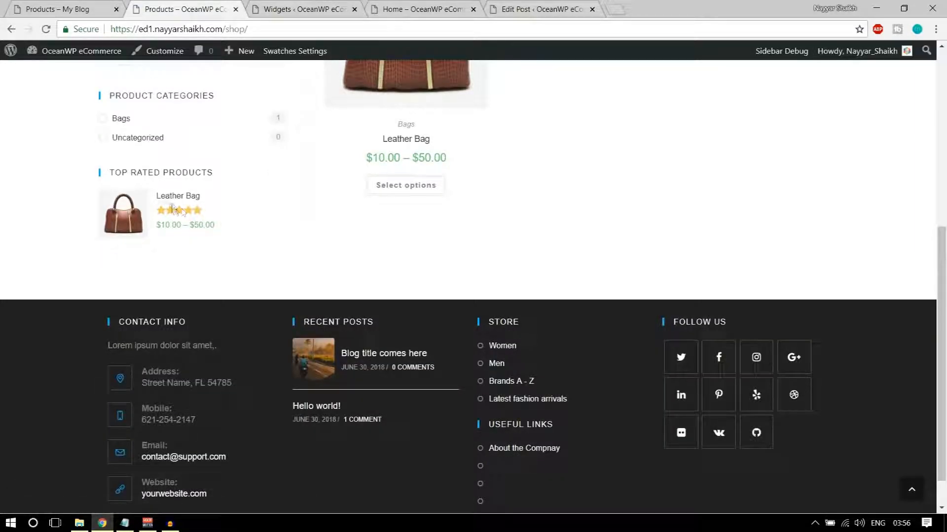
pyautogui.scroll(7, 317, 271)
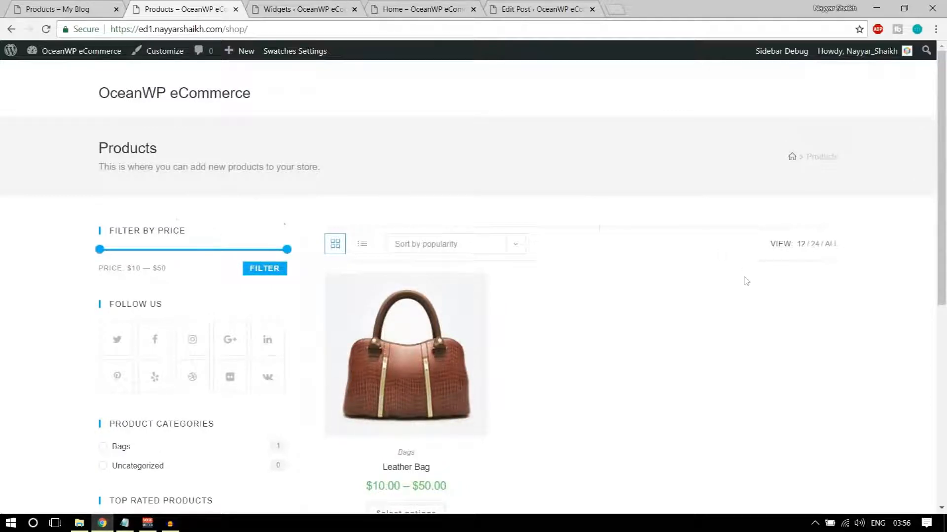
pyautogui.scroll(-5, 740, 279)
pyautogui.scroll(5, 657, 281)
pyautogui.moveTo(470, 288)
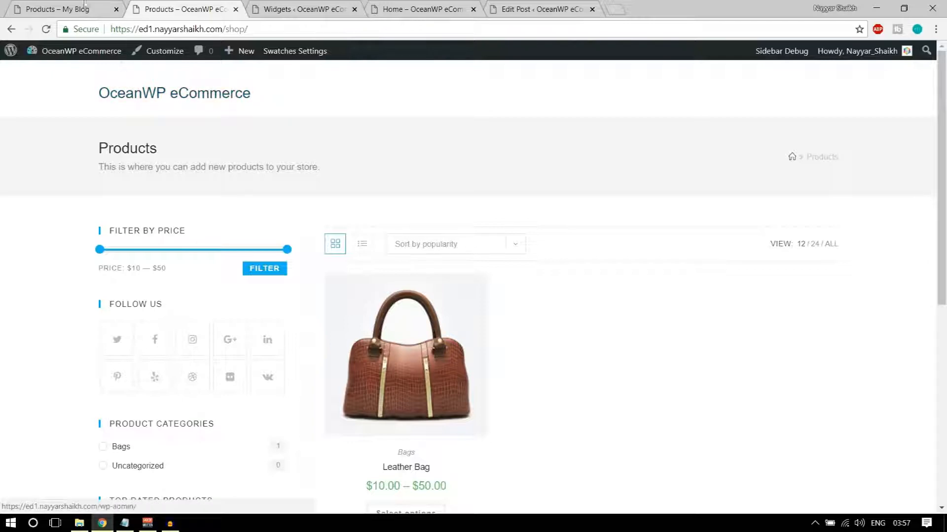
# Compare with the reference store's shop page, then return to the widgets admin page
pyautogui.click(64, 9)
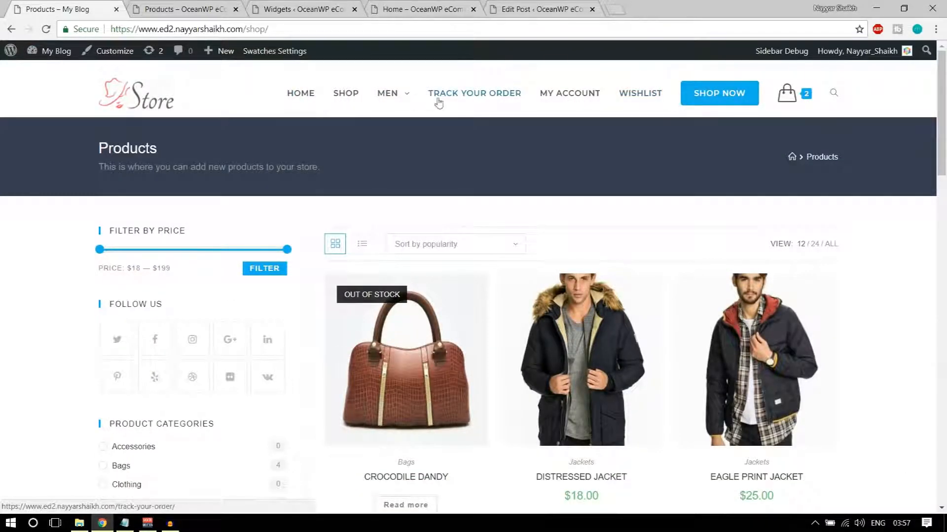
pyautogui.moveTo(388, 93)
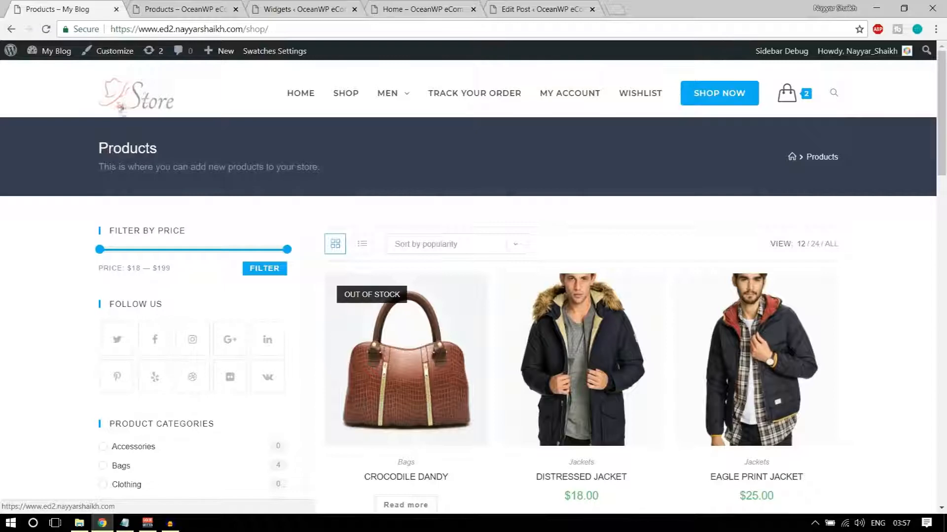
pyautogui.click(327, 5)
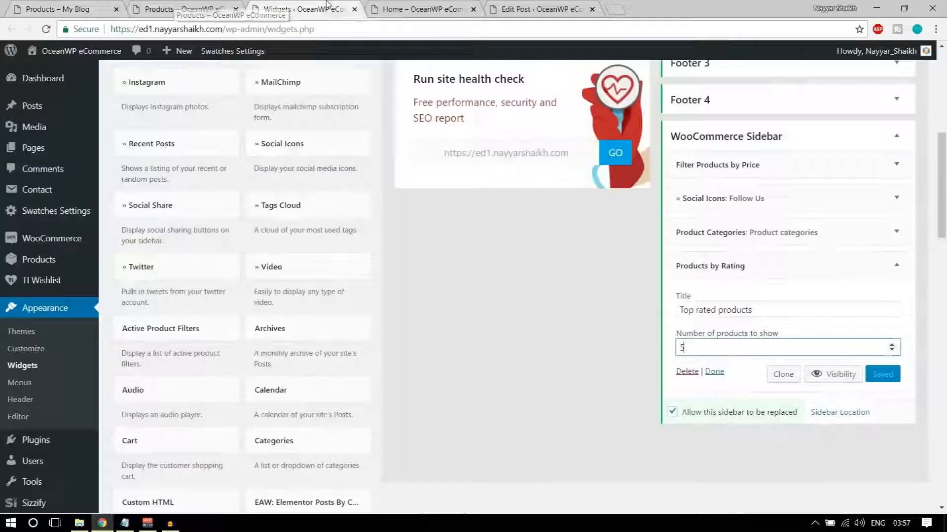
pyautogui.scroll(7, 522, 261)
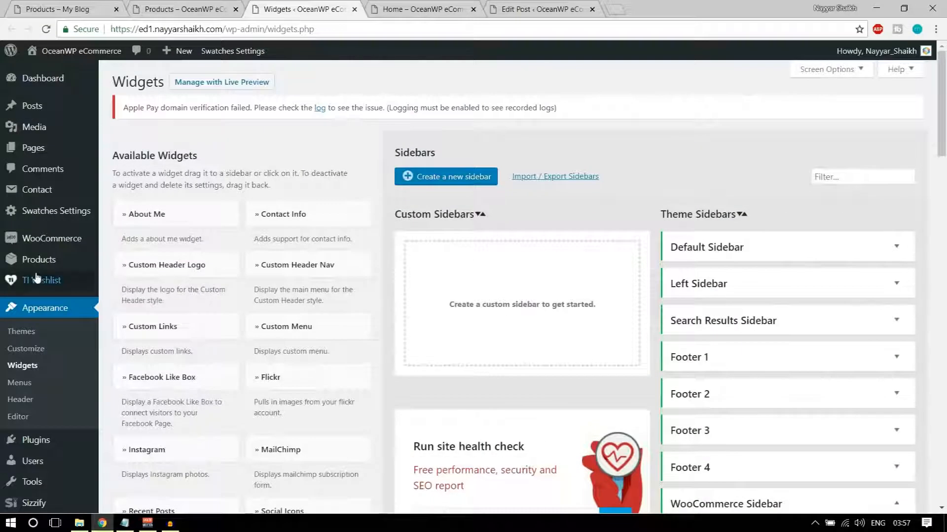
# Create a menu named 'Main Menu' assigned to the Main display location
pyautogui.click(23, 385)
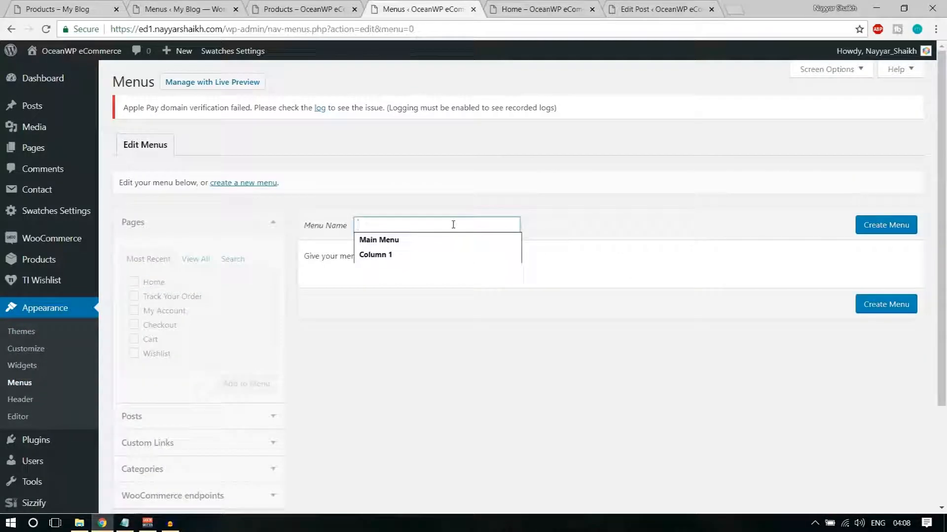
pyautogui.click(441, 241)
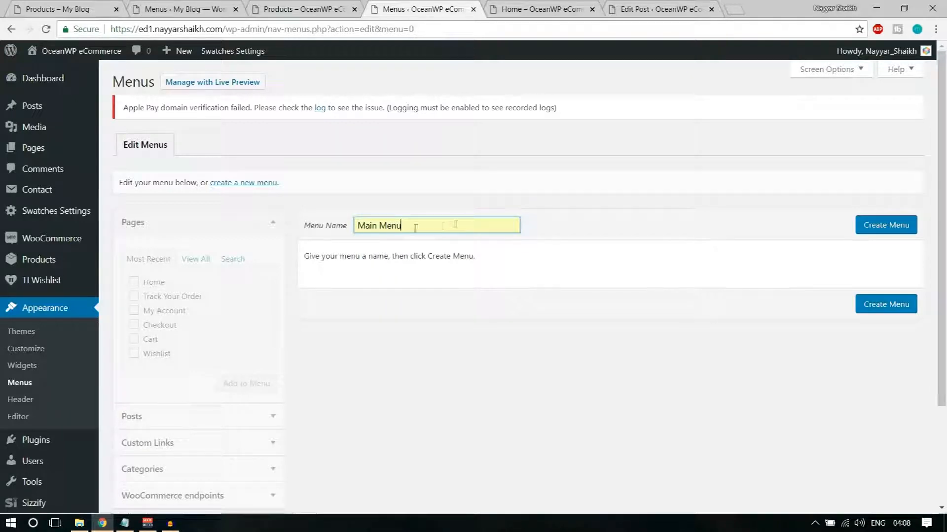
pyautogui.click(873, 230)
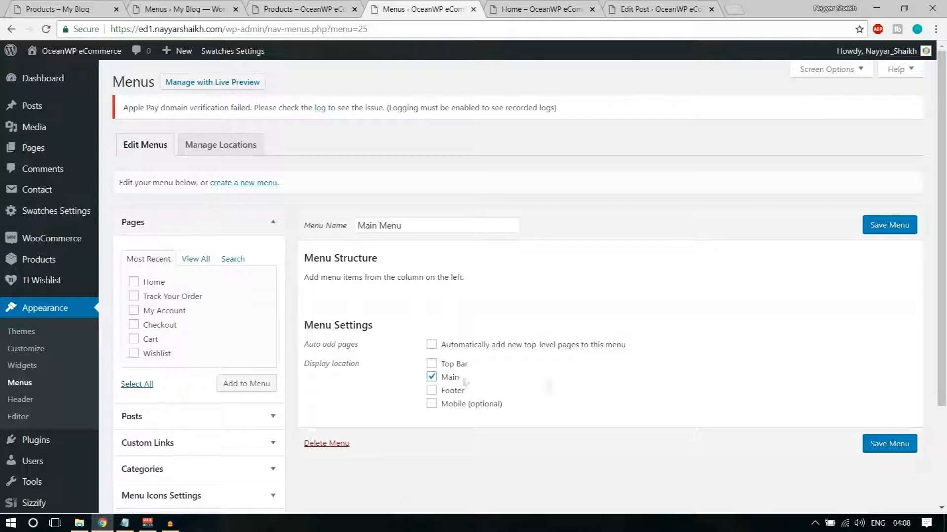
pyautogui.click(866, 447)
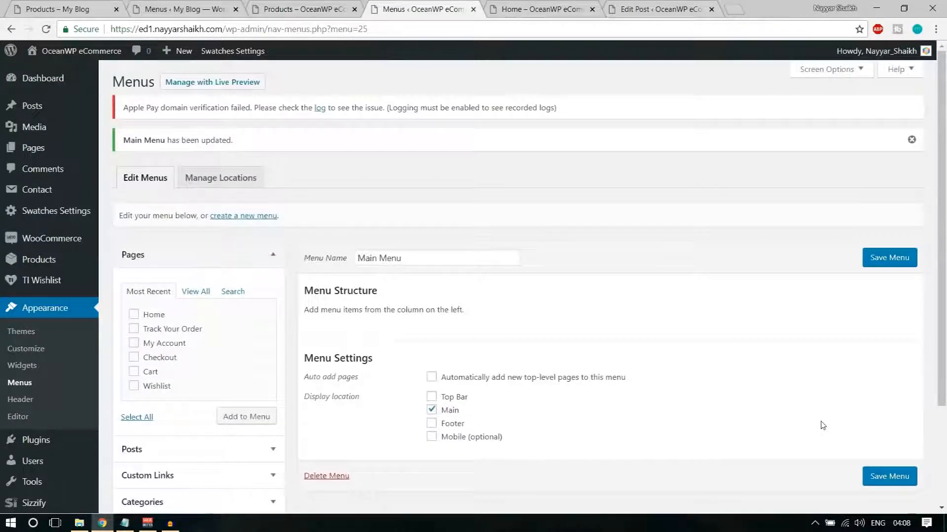
# Add Home, Track Your Order, My Account, Checkout, Cart and Wishlist to Main Menu and save it
pyautogui.scroll(-1, 542, 293)
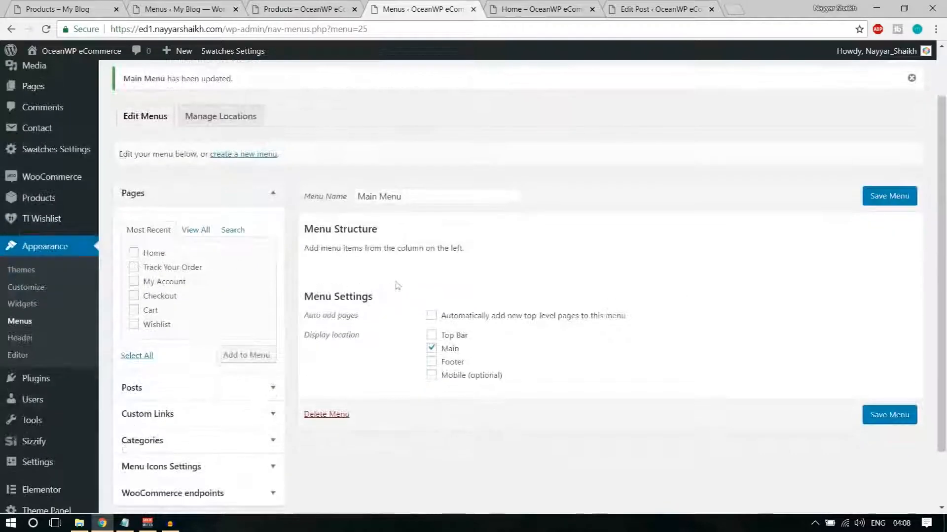
pyautogui.click(154, 253)
pyautogui.click(163, 267)
pyautogui.click(165, 282)
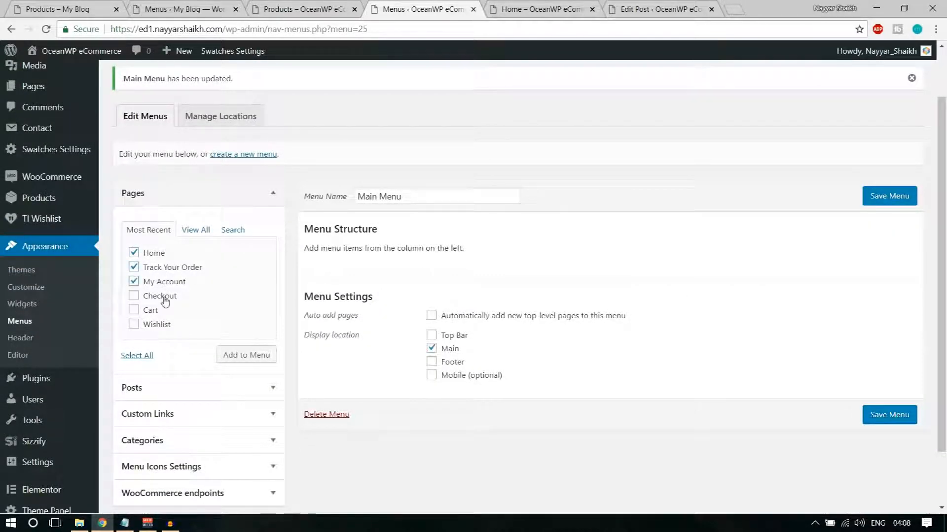
pyautogui.click(160, 310)
pyautogui.click(237, 360)
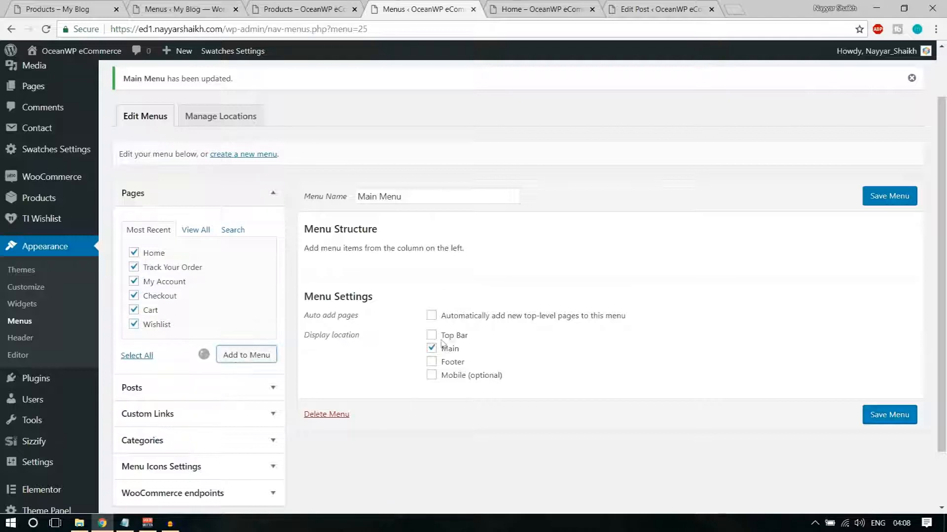
pyautogui.scroll(-3, 594, 360)
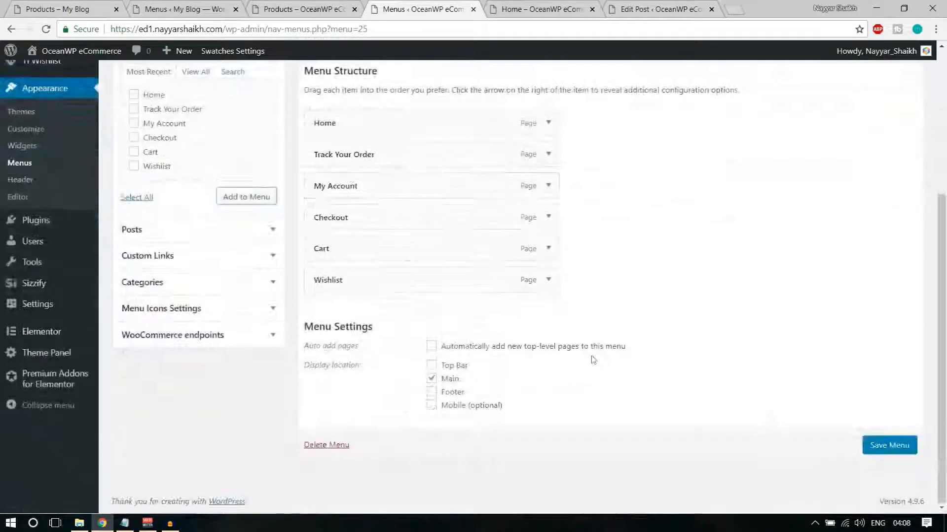
pyautogui.click(889, 445)
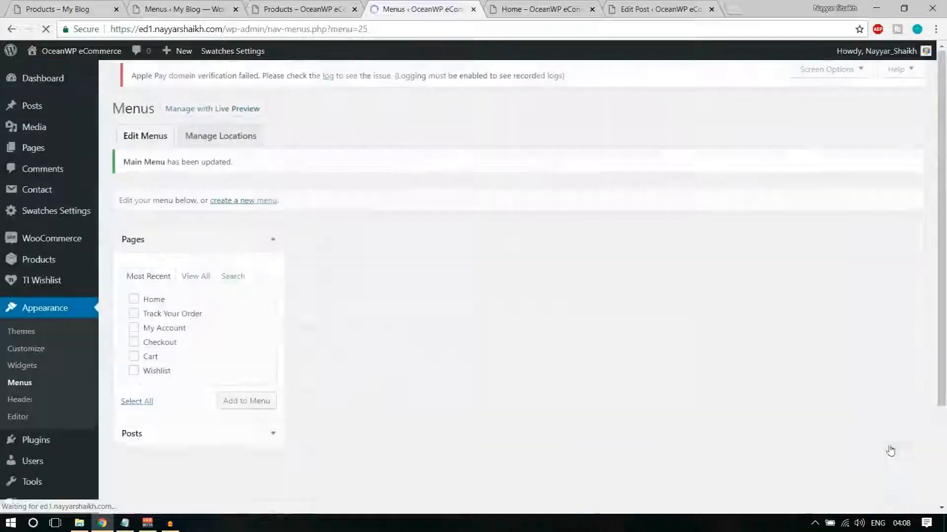
pyautogui.click(310, 9)
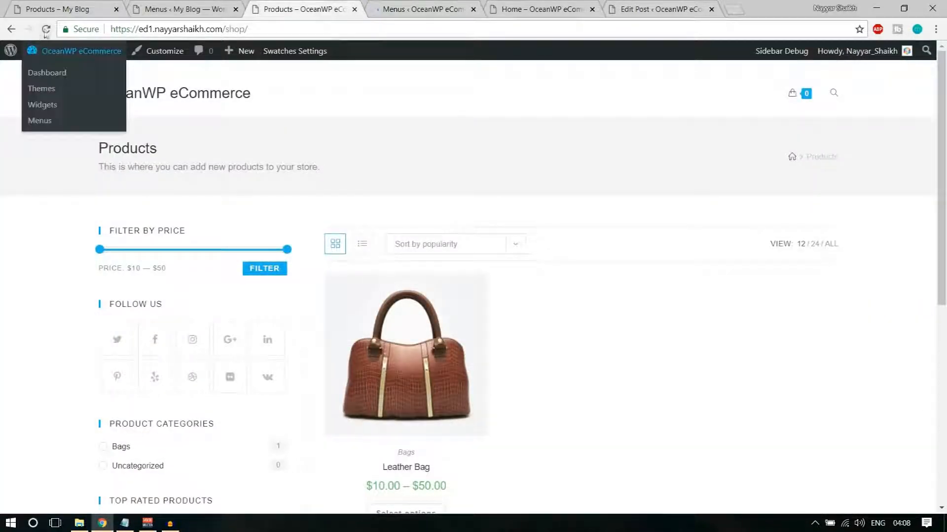
# Check the new header menu on the shop page and expand the Wishlist menu item's settings
pyautogui.click(45, 30)
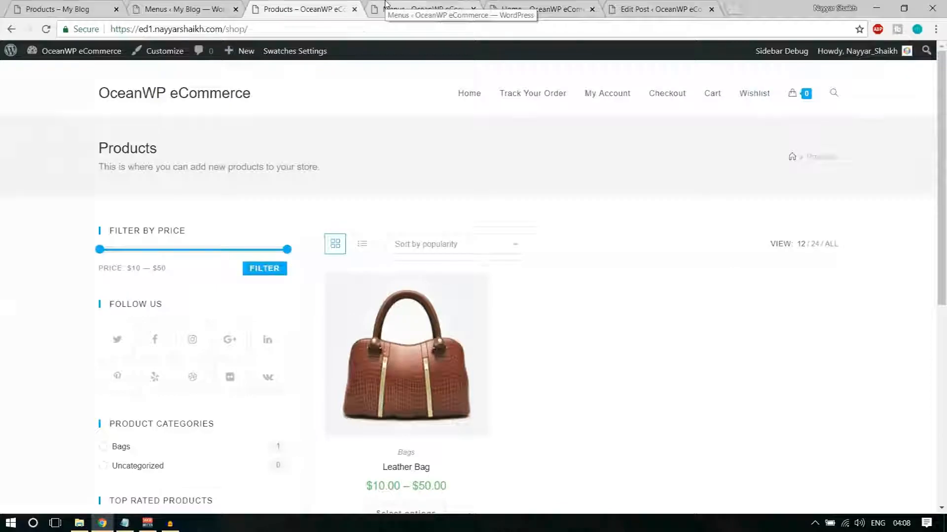
pyautogui.click(419, 9)
pyautogui.scroll(-5, 555, 201)
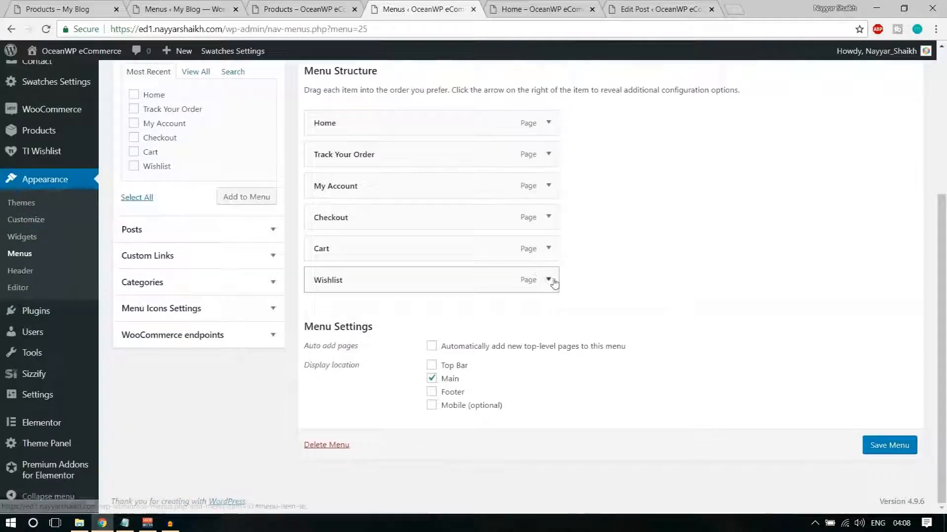
pyautogui.click(548, 280)
pyautogui.scroll(-3, 747, 279)
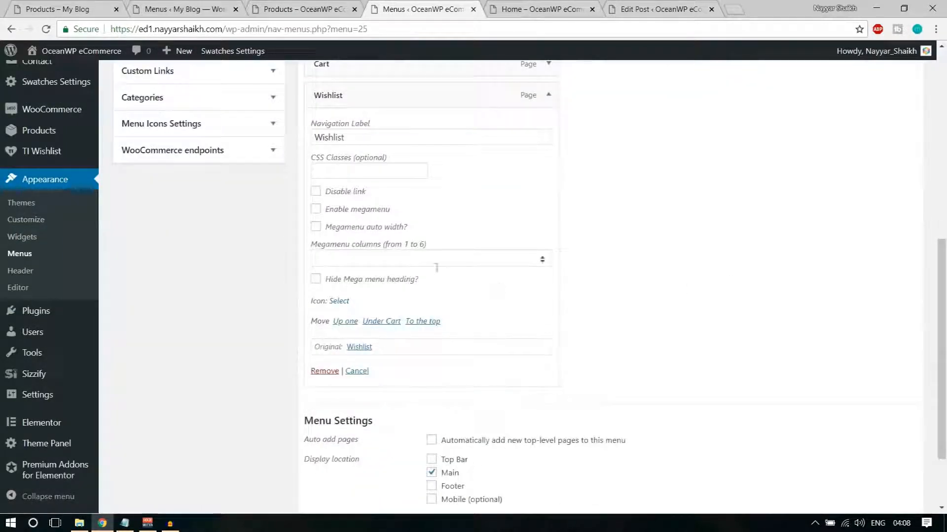
pyautogui.click(423, 258)
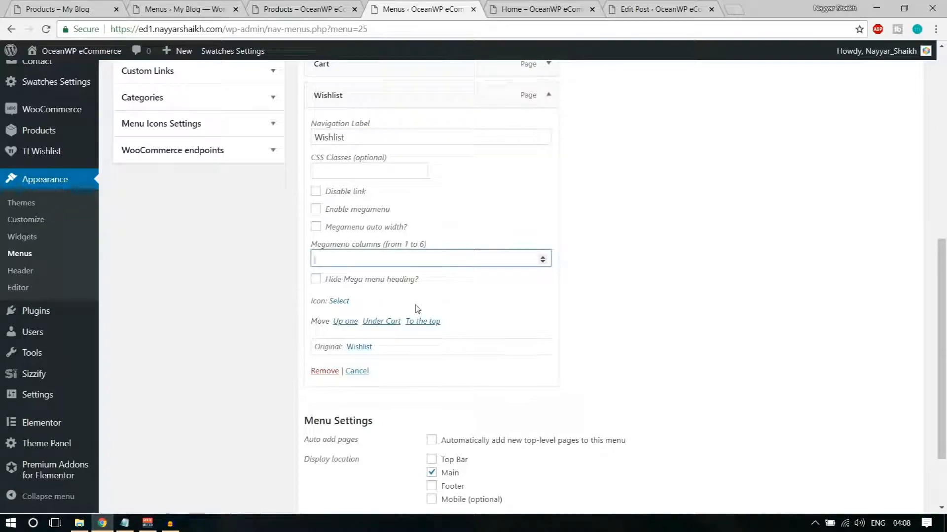
# Give the Wishlist item the CSS class 'btn', save Main Menu and reload the shop page
pyautogui.click(350, 165)
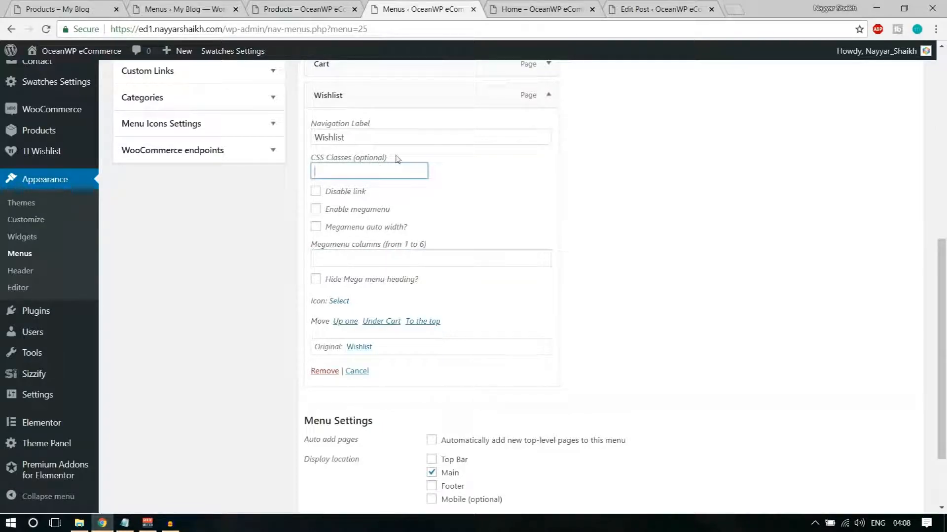
pyautogui.write('btn')
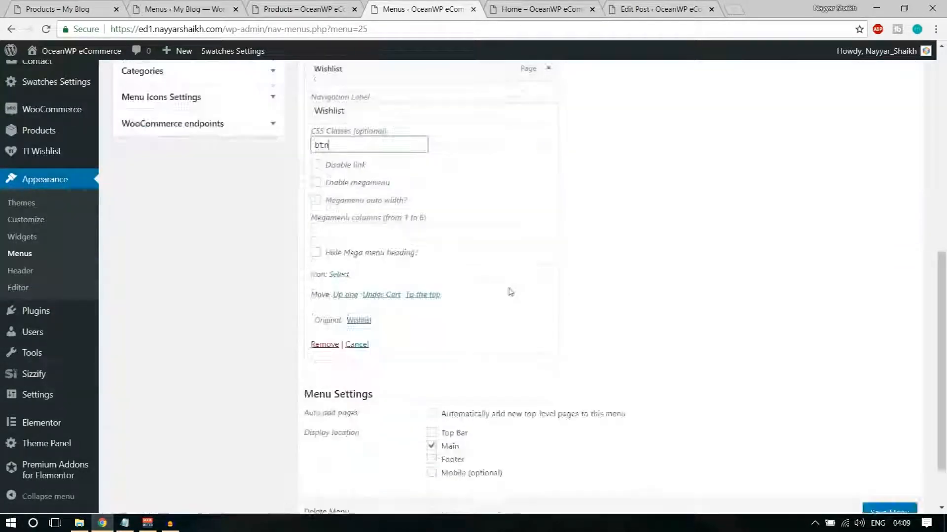
pyautogui.moveTo(310, 131); pyautogui.dragTo(397, 132)
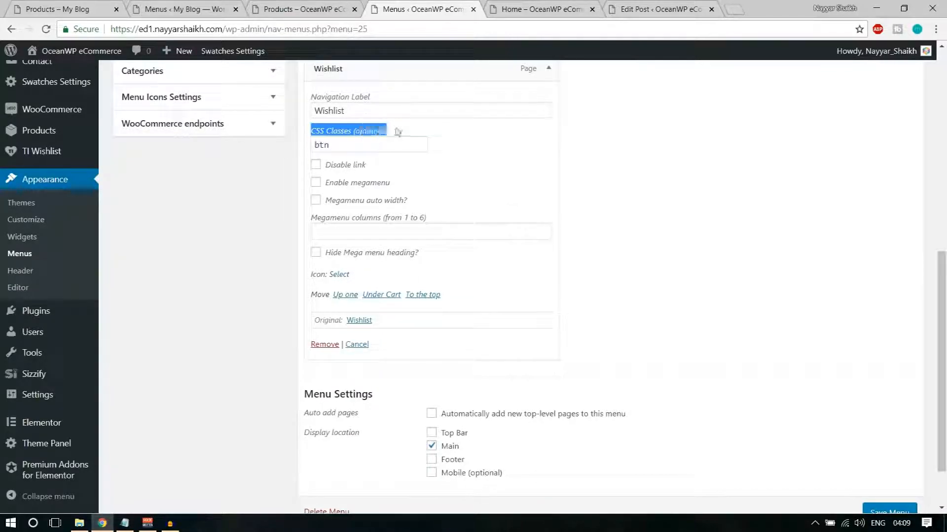
pyautogui.scroll(6, 542, 197)
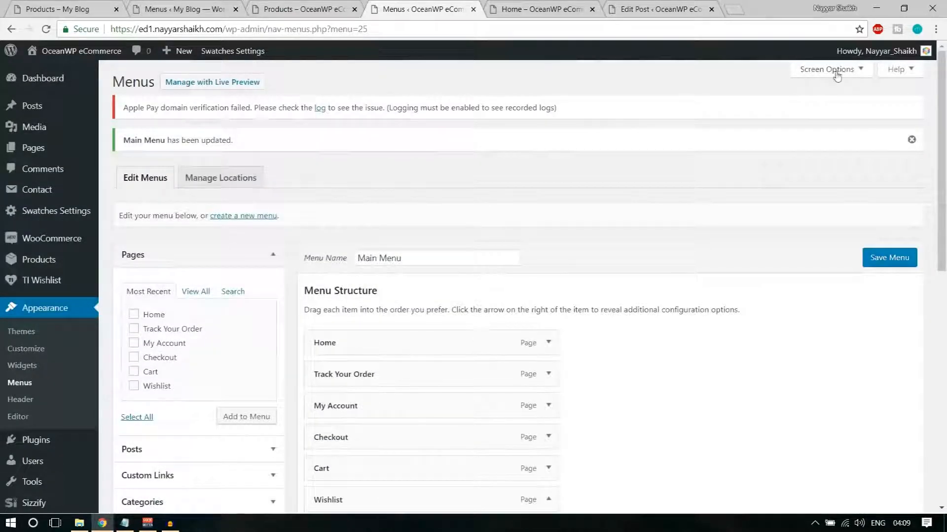
pyautogui.click(836, 73)
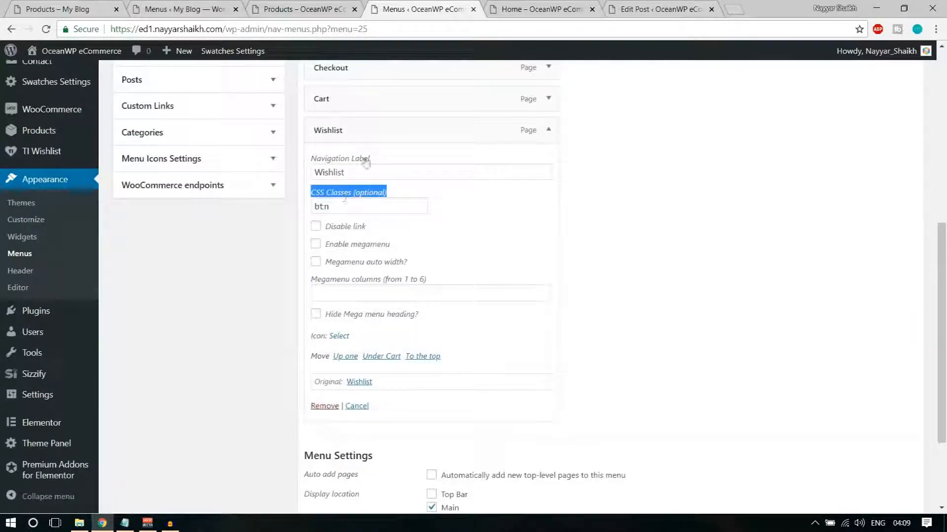
pyautogui.click(344, 202)
pyautogui.scroll(-3, 708, 291)
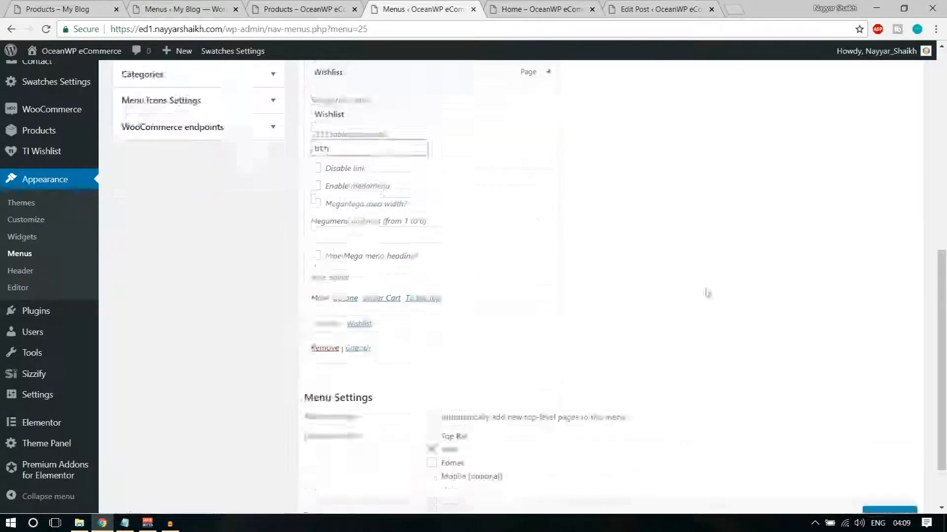
pyautogui.click(890, 449)
pyautogui.click(306, 9)
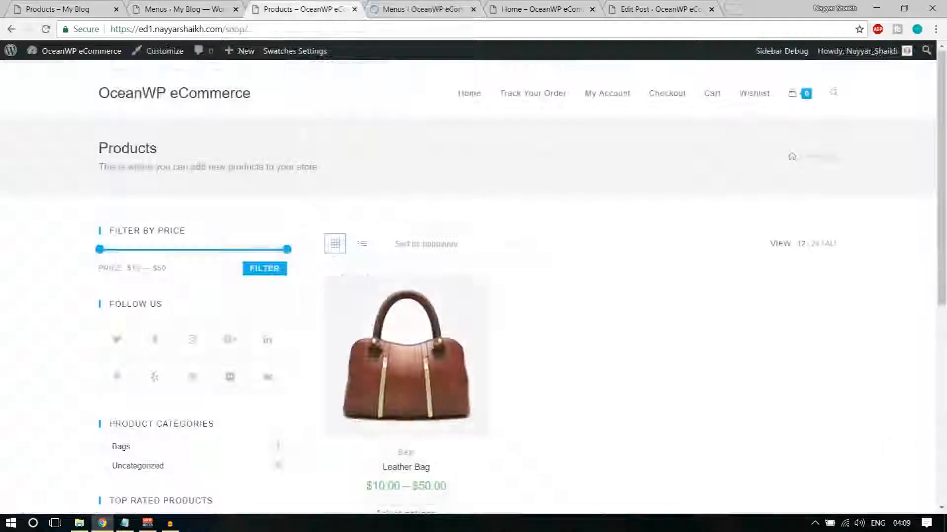
pyautogui.click(46, 29)
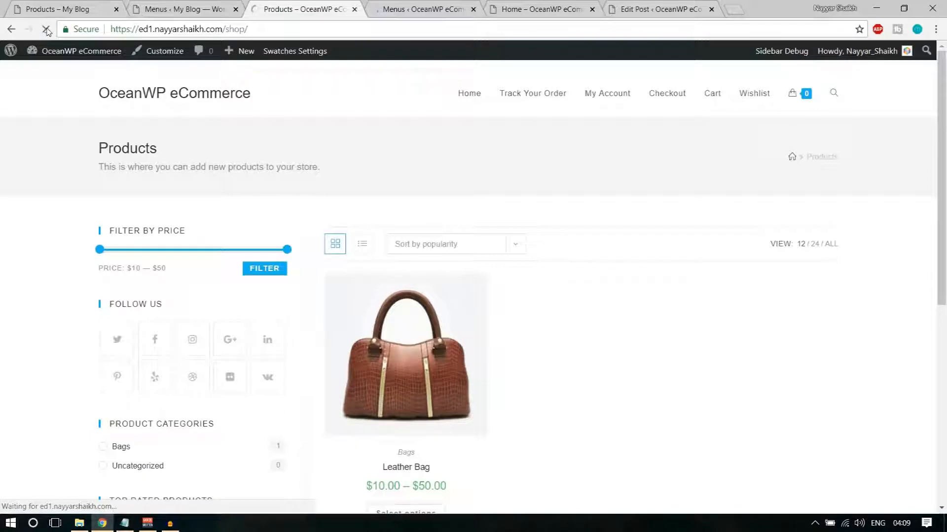
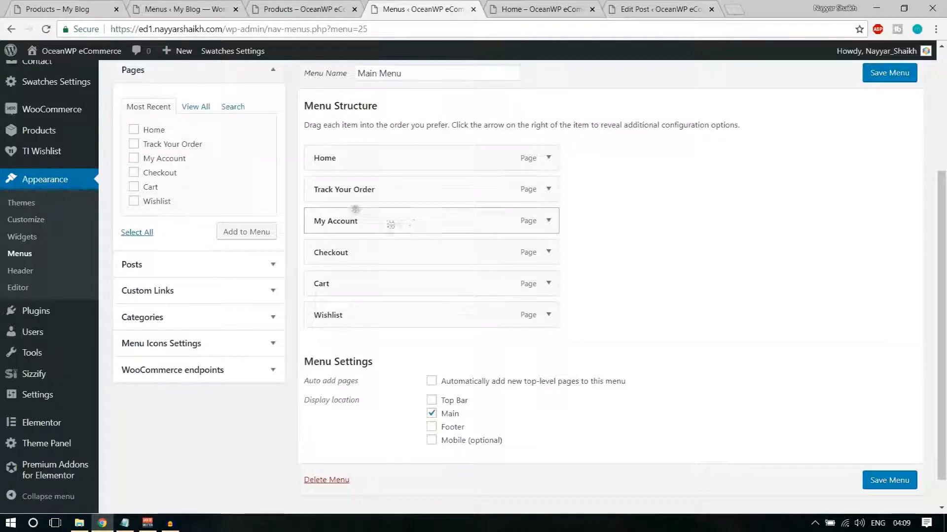
# Add a custom link 'Bags' with URL # to the Main Menu
pyautogui.click(269, 79)
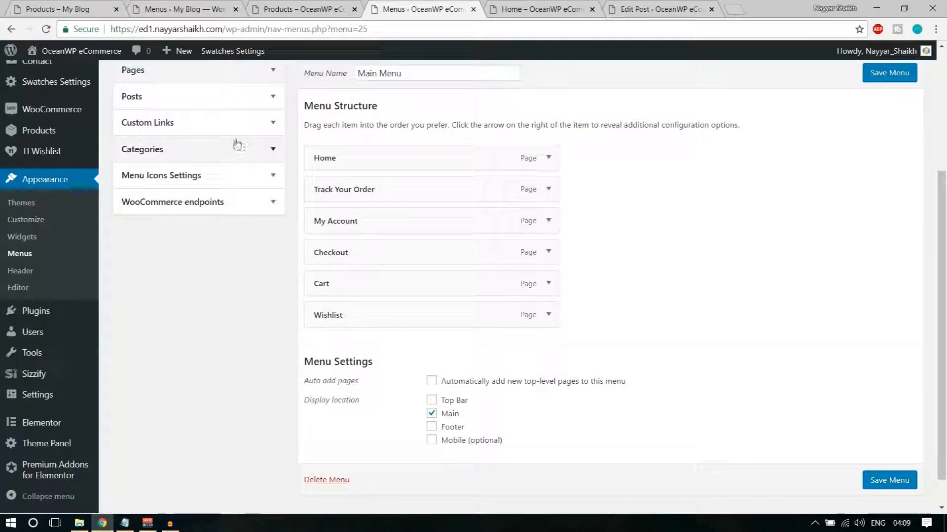
pyautogui.click(225, 129)
pyautogui.click(222, 161)
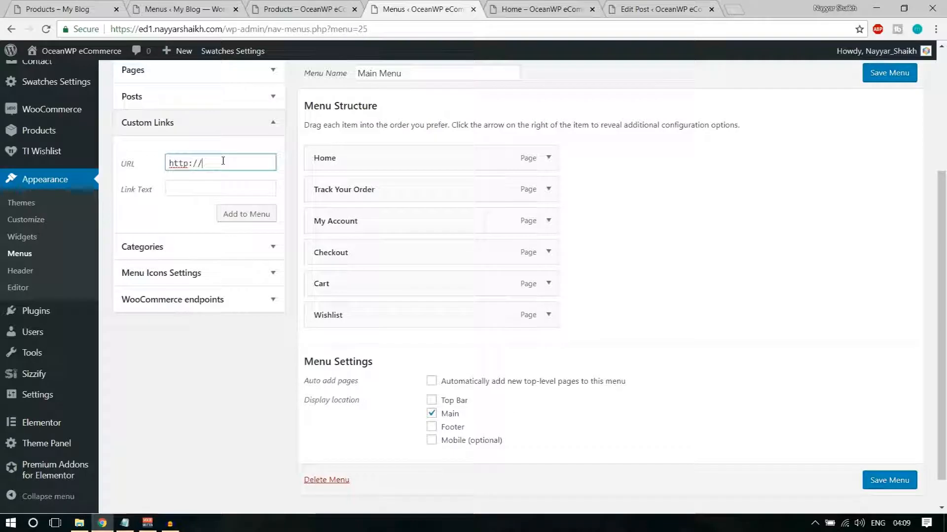
pyautogui.write('#')
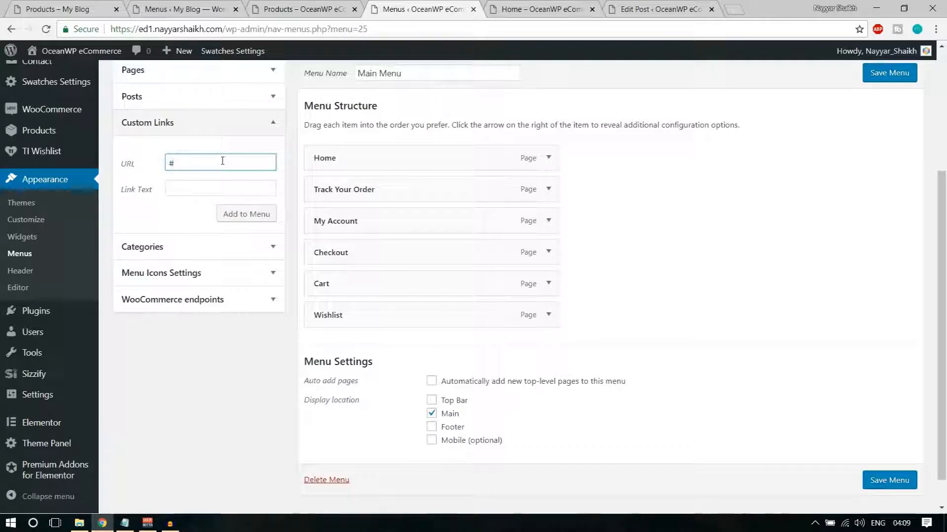
pyautogui.press('Tab')
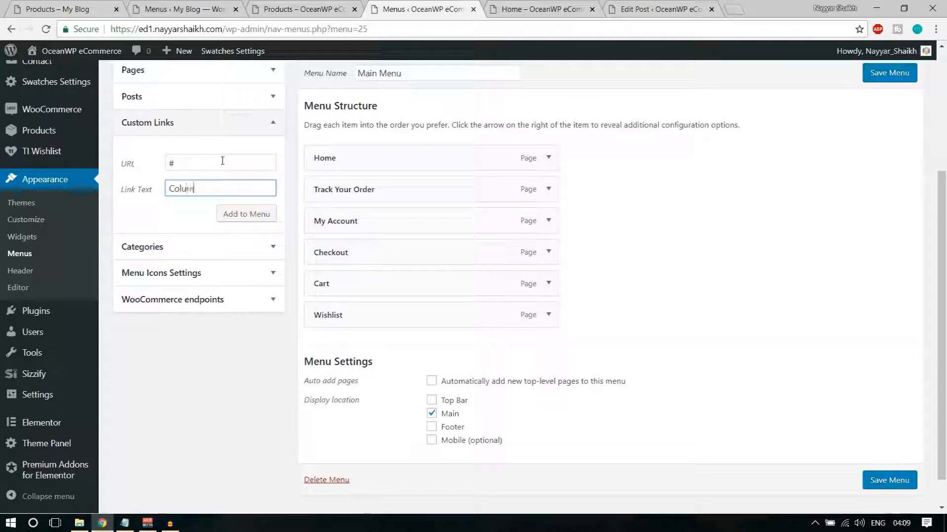
pyautogui.hotkey('ctrl', 'a')
pyautogui.write('Ba')
pyautogui.click(239, 213)
# Add custom links 'Shirts' and 'Image', both with URL #
pyautogui.click(221, 161)
pyautogui.hotkey('ctrl', 'a')
pyautogui.write('#')
pyautogui.press('Tab')
pyautogui.write('Shirts')
pyautogui.click(251, 215)
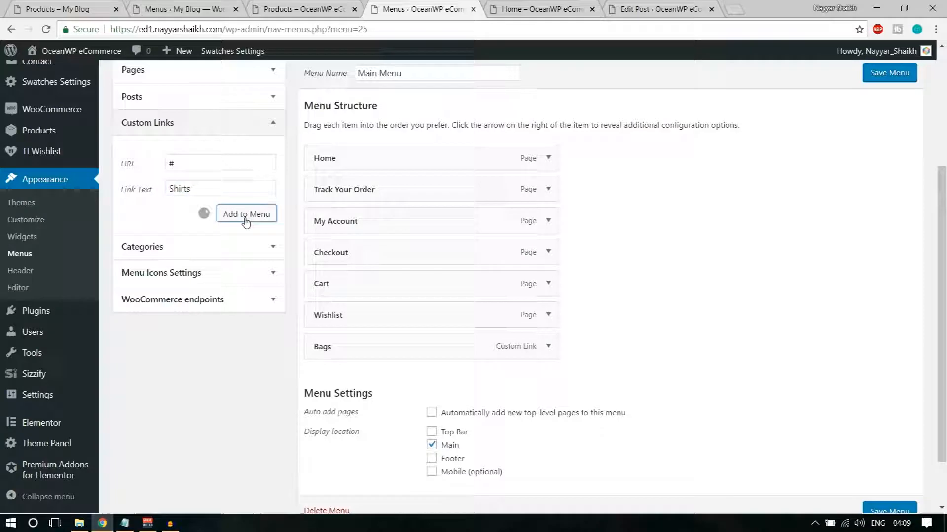
pyautogui.tripleClick(213, 170)
pyautogui.write('#')
pyautogui.press('Tab')
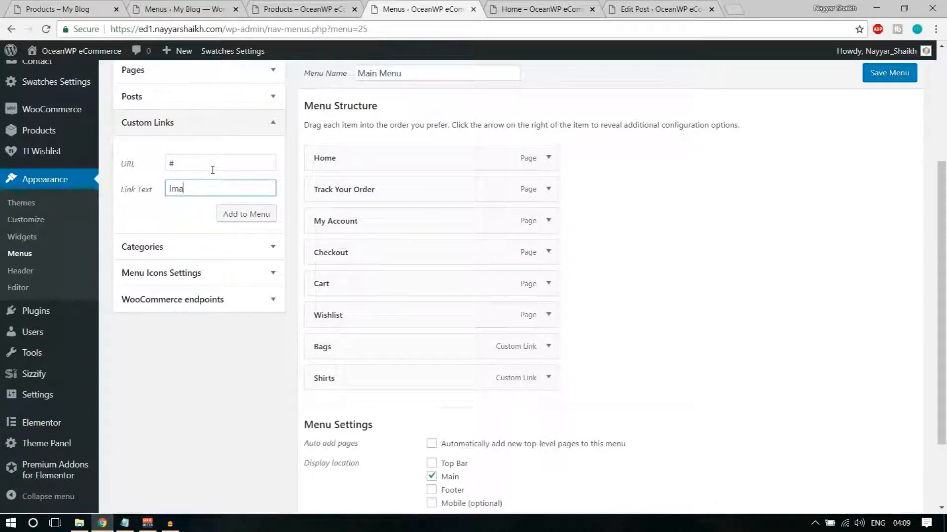
pyautogui.click(250, 213)
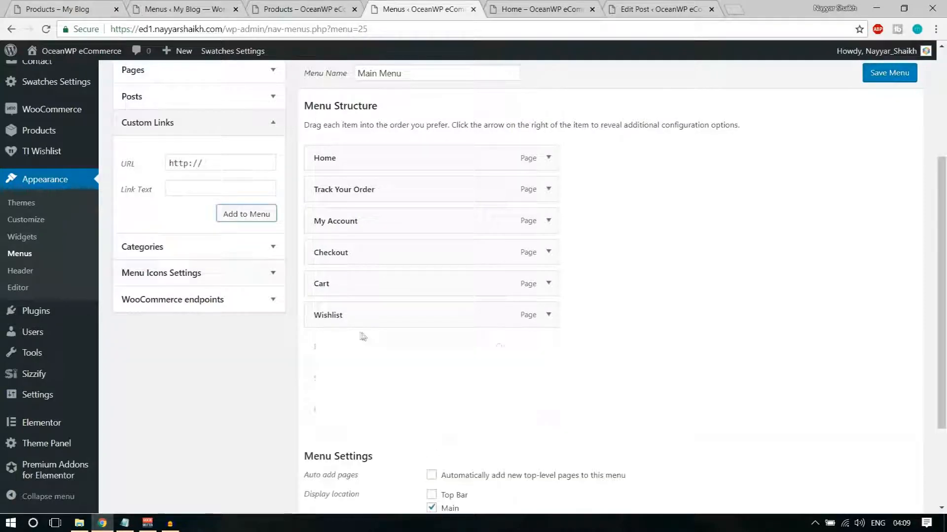
# Nest Bags, Shirts and Image under My Account as sub items
pyautogui.moveTo(344, 352); pyautogui.dragTo(365, 245)
pyautogui.moveTo(354, 376); pyautogui.dragTo(372, 279)
pyautogui.moveTo(355, 417); pyautogui.dragTo(390, 320)
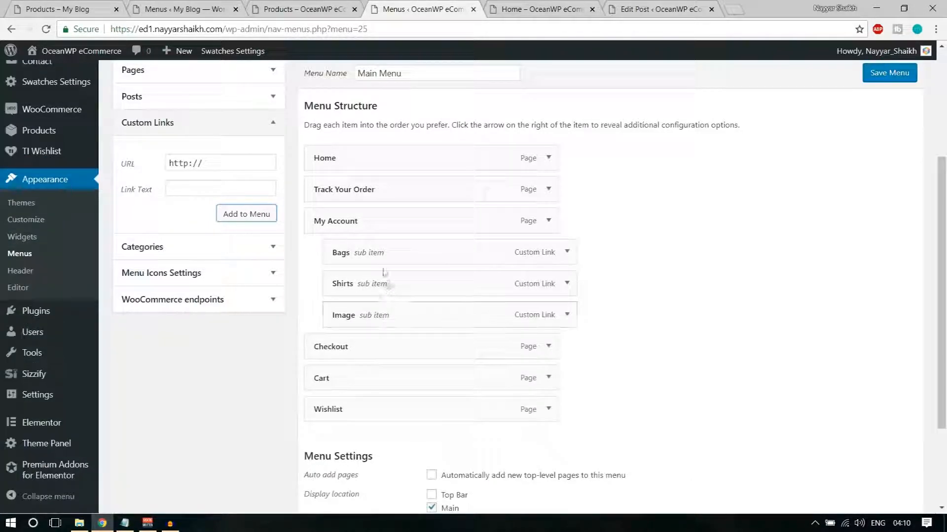
# Enable megamenu on the My Account item with megamenu columns set to 3
pyautogui.click(548, 221)
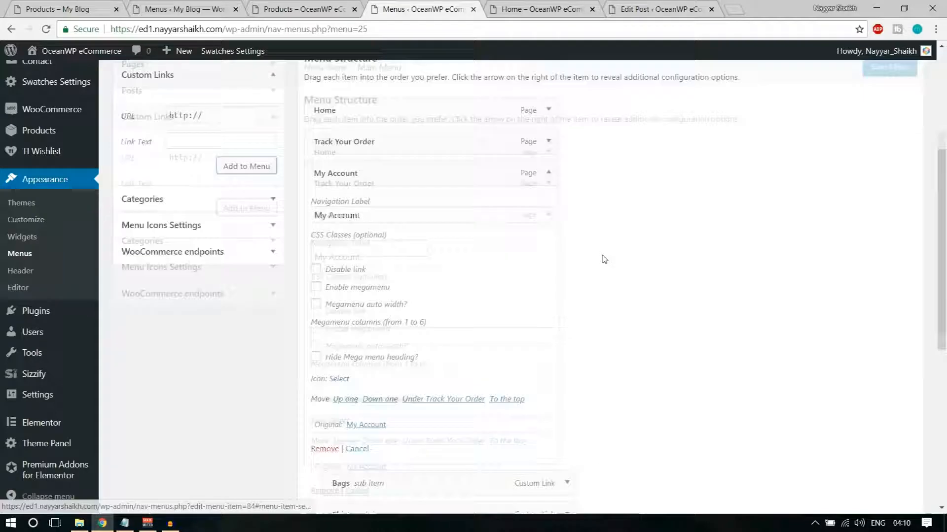
pyautogui.scroll(-2, 380, 197)
pyautogui.click(355, 213)
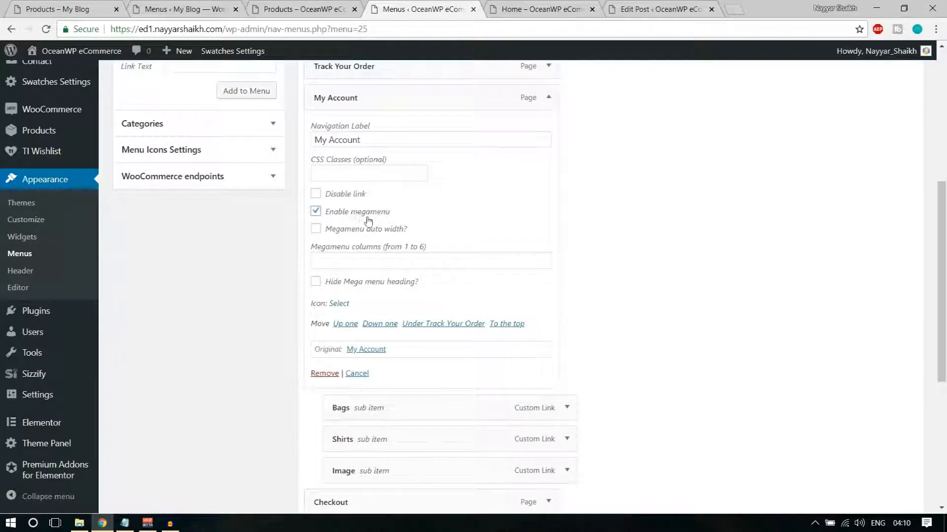
pyautogui.click(440, 256)
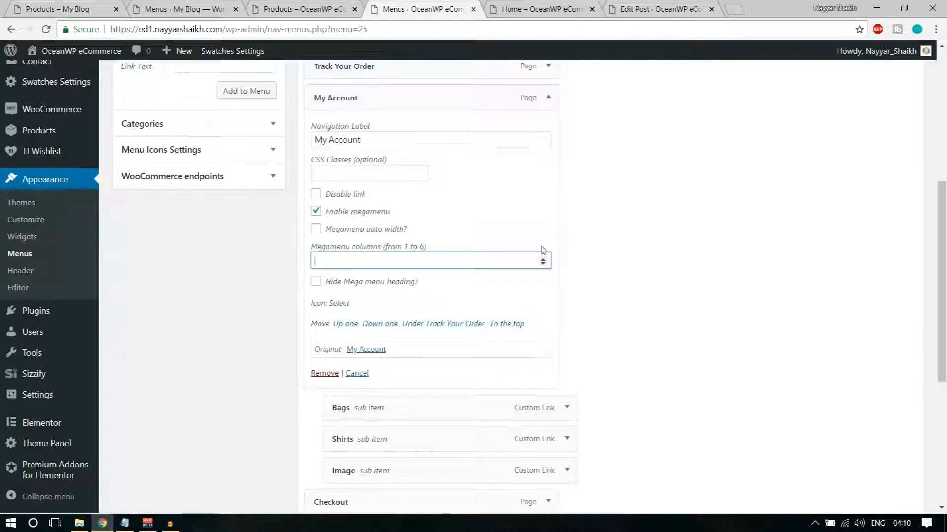
pyautogui.write('3')
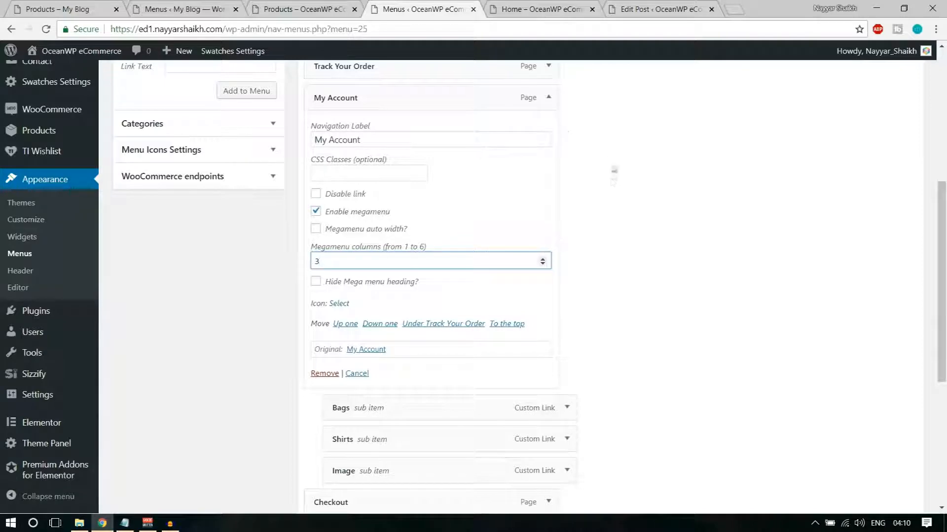
pyautogui.click(548, 98)
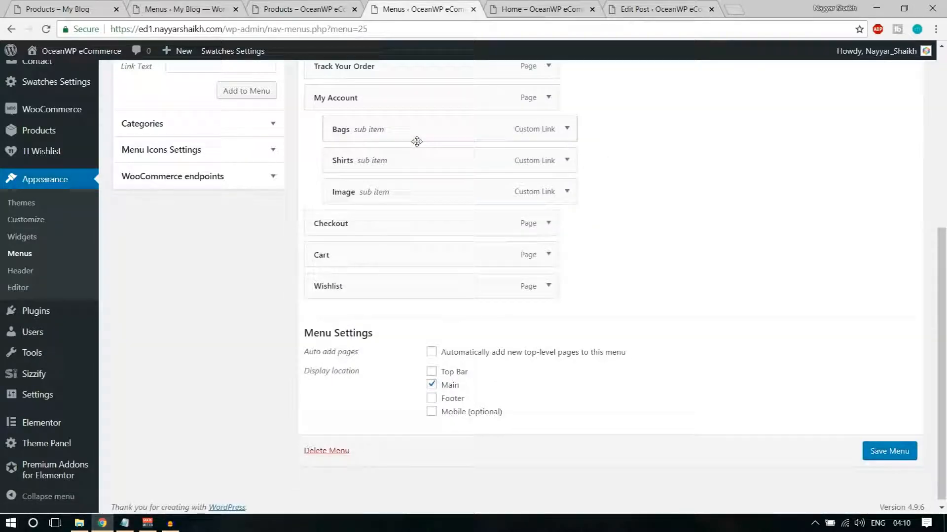
pyautogui.scroll(2, 415, 142)
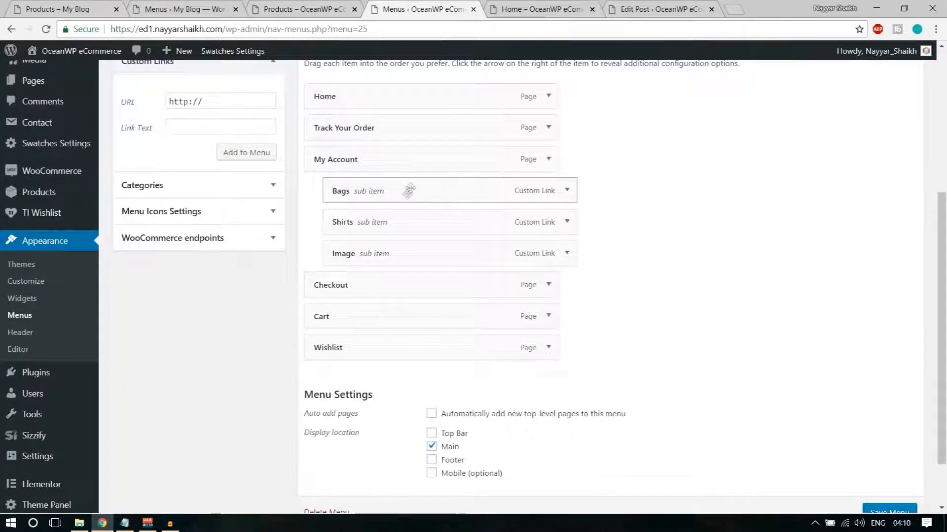
# Add a custom link 'Leather Bag' with URL #
pyautogui.click(237, 101)
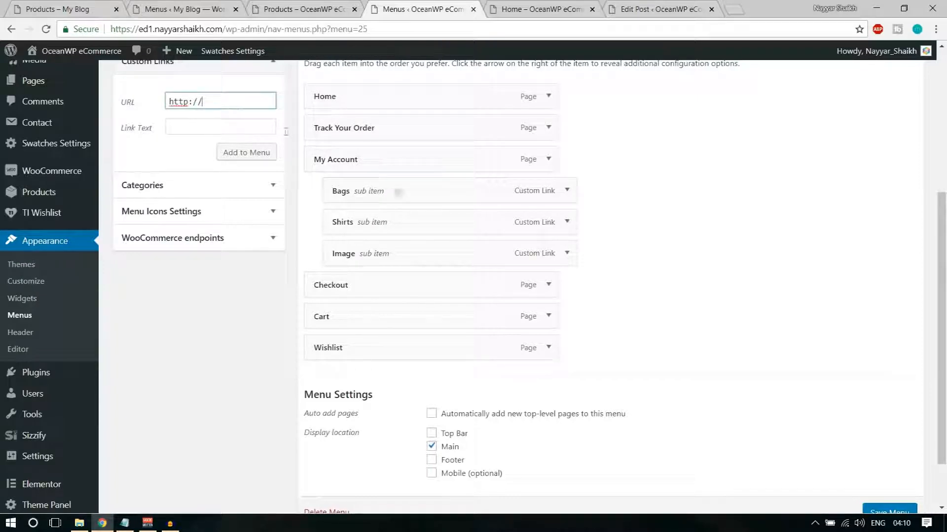
pyautogui.hotkey('ctrl', 'a')
pyautogui.write('#')
pyautogui.press('Tab')
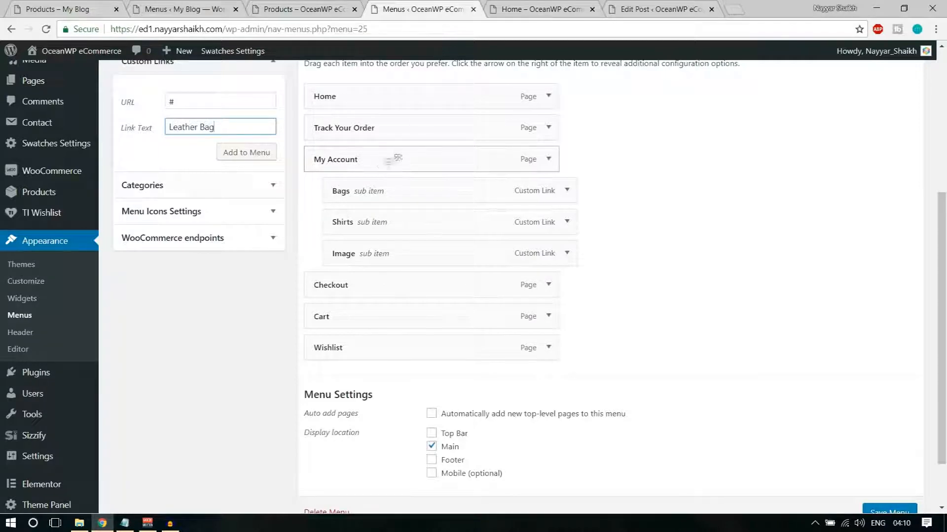
pyautogui.click(246, 152)
# Add the 'PU Bags' custom link after checking the Jackets category link on the shop page
pyautogui.click(230, 100)
pyautogui.hotkey('ctrl', 'a')
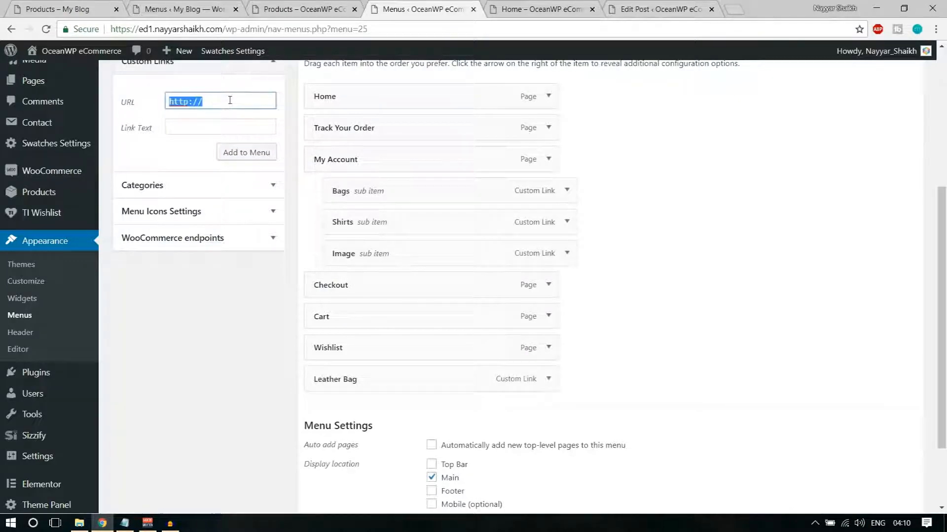
pyautogui.write('#')
pyautogui.press('Tab')
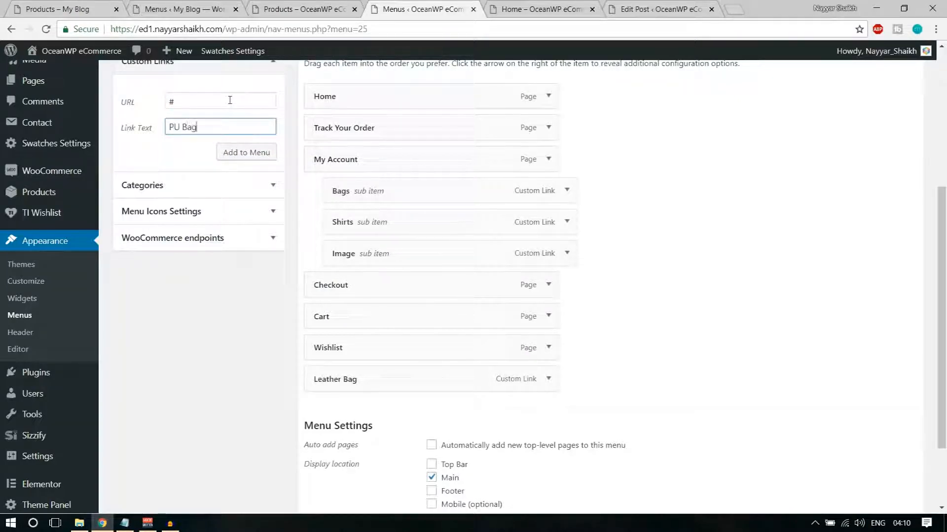
pyautogui.doubleClick(179, 104)
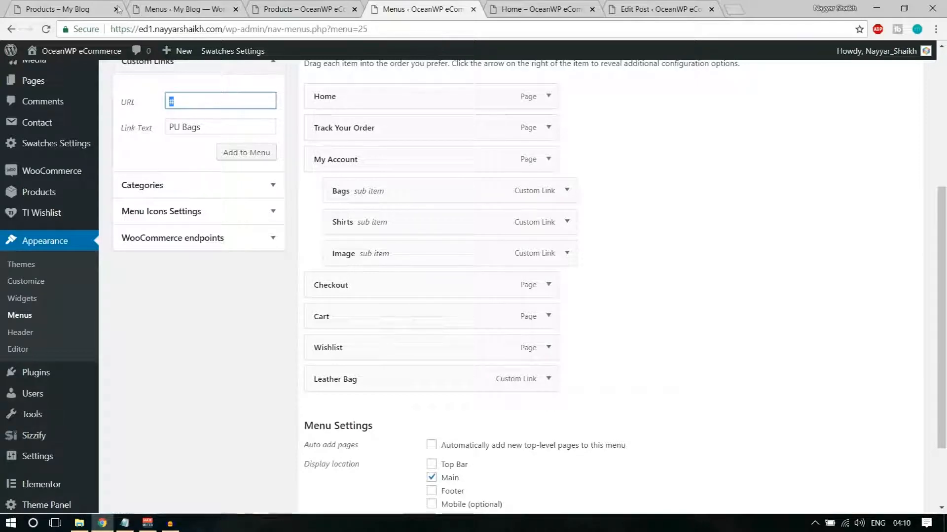
pyautogui.click(74, 9)
pyautogui.scroll(-4, 109, 305)
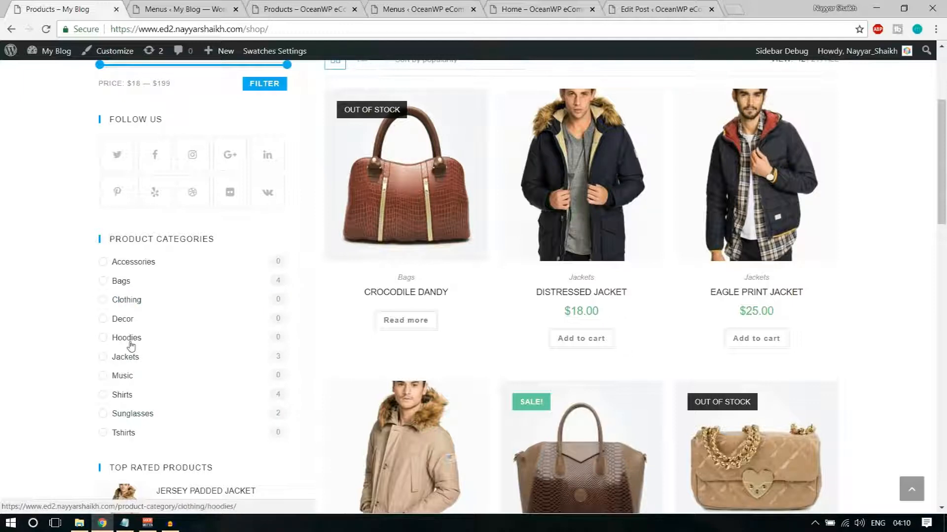
pyautogui.rightClick(124, 357)
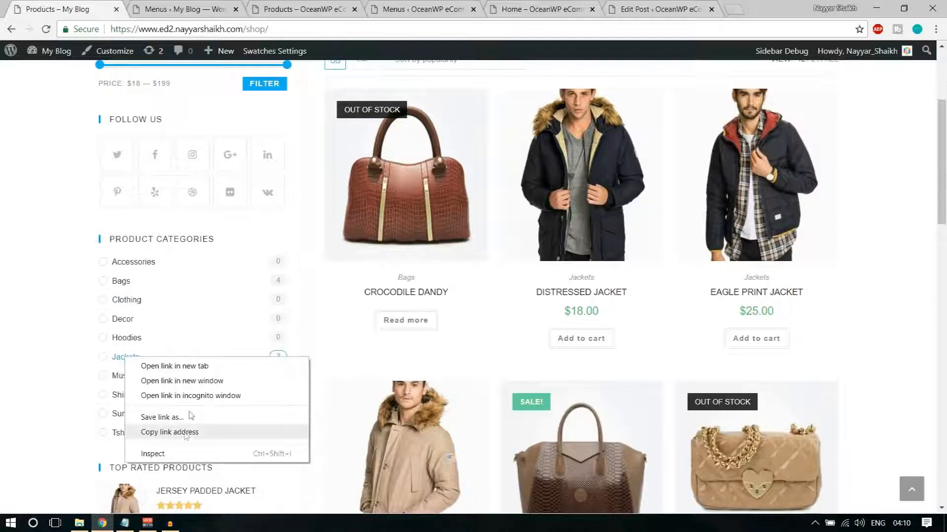
pyautogui.press('Escape')
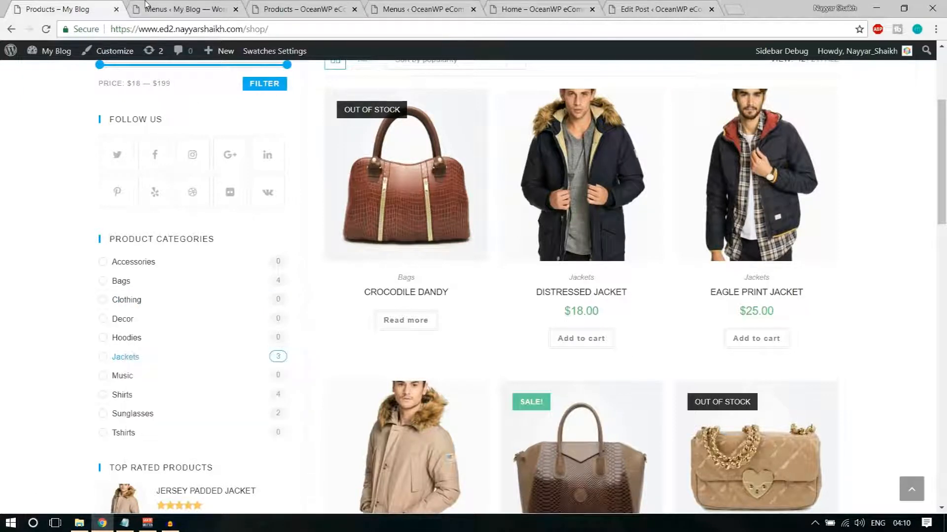
pyautogui.click(296, 9)
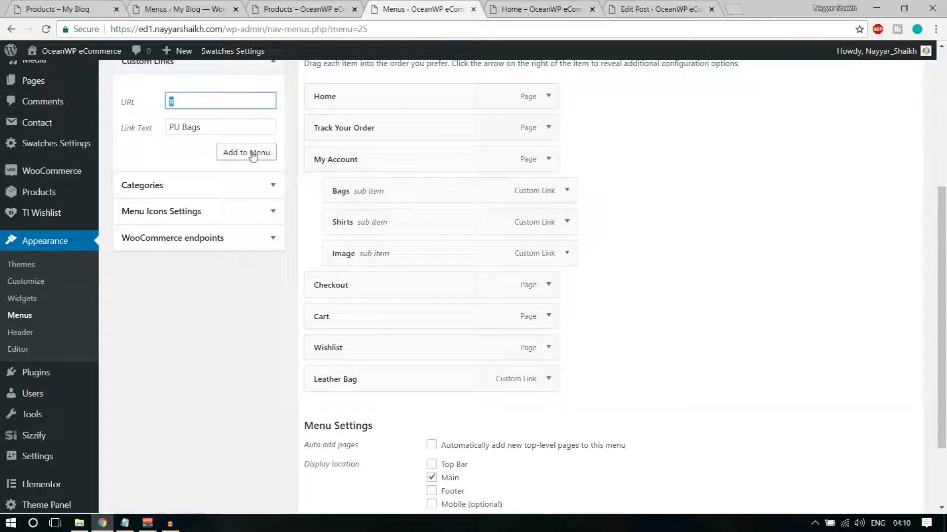
pyautogui.click(253, 154)
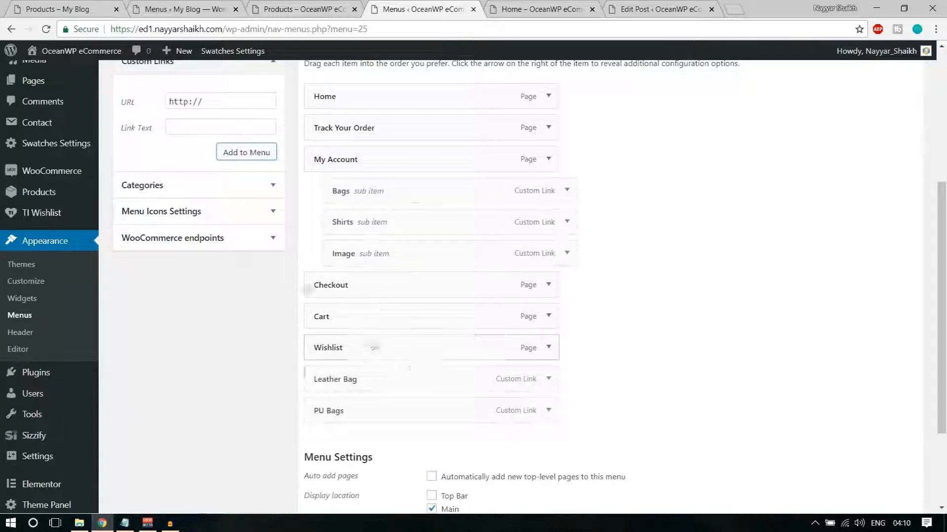
# Add custom links 'More Bags' and 'Etc.' with URL #
pyautogui.click(236, 98)
pyautogui.press('Tab')
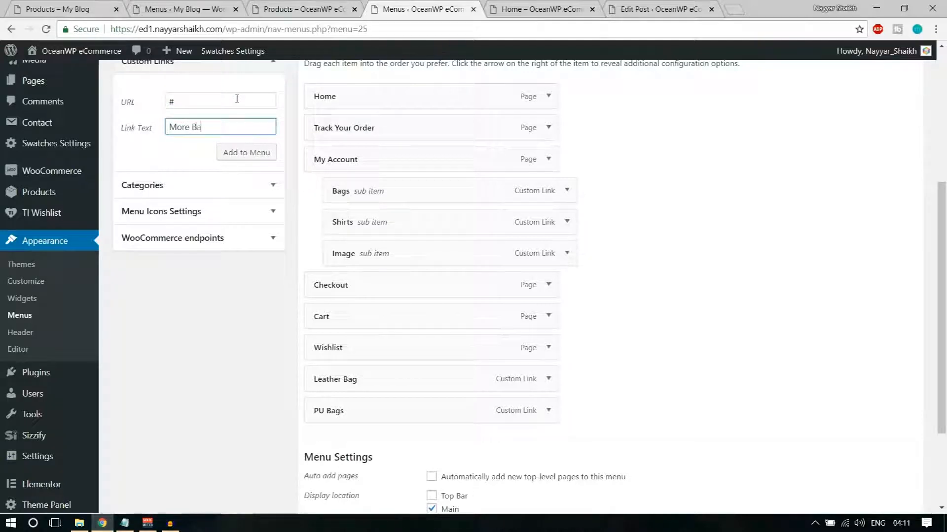
pyautogui.click(240, 154)
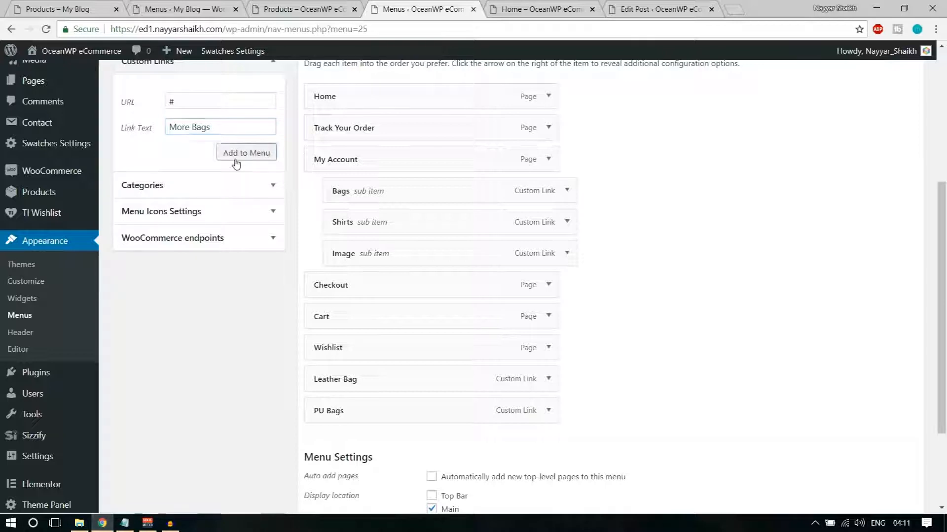
pyautogui.click(207, 98)
pyautogui.write('#')
pyautogui.press('Tab')
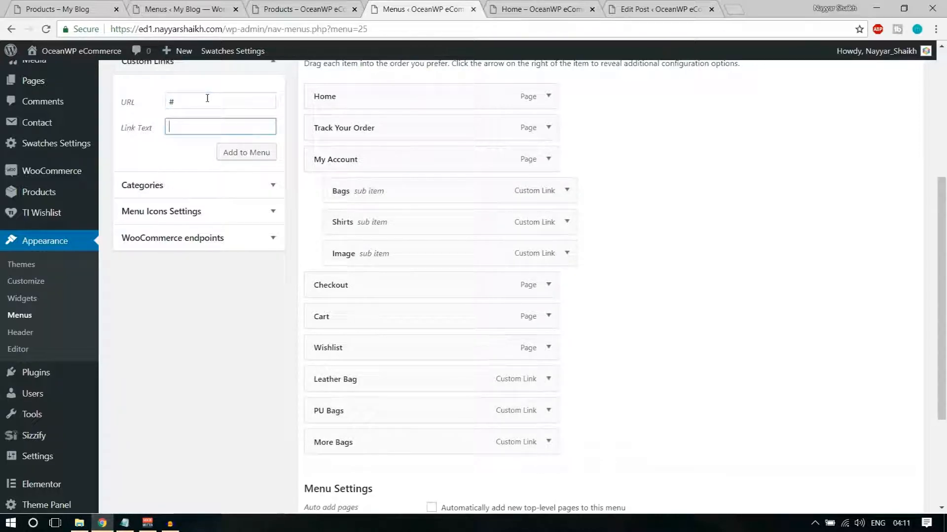
pyautogui.write('Etc.')
pyautogui.click(242, 152)
# Nest Leather Bag, PU Bags, More Bags and Etc. under Bags and save the menu
pyautogui.moveTo(386, 380); pyautogui.dragTo(418, 216)
pyautogui.moveTo(373, 413); pyautogui.dragTo(403, 259)
pyautogui.moveTo(378, 440); pyautogui.dragTo(430, 284)
pyautogui.moveTo(380, 478); pyautogui.dragTo(430, 319)
pyautogui.scroll(-4, 744, 365)
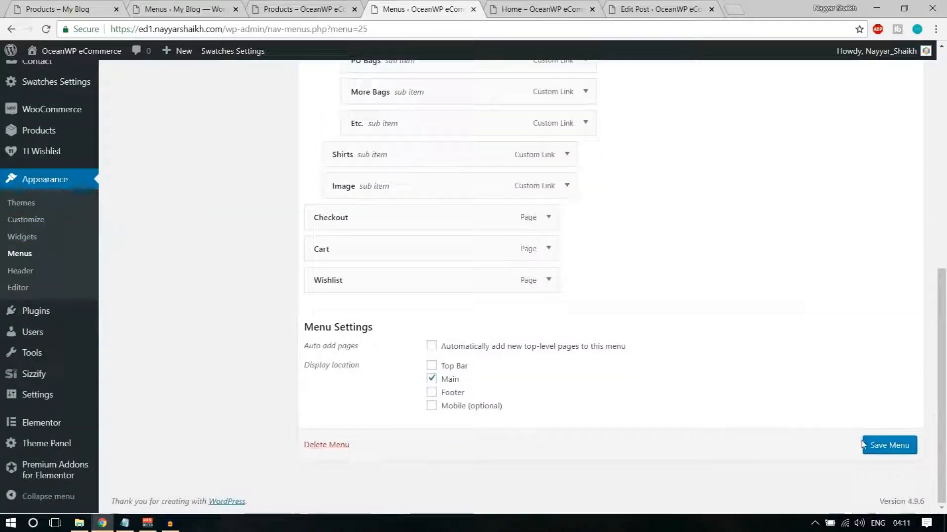
pyautogui.click(890, 449)
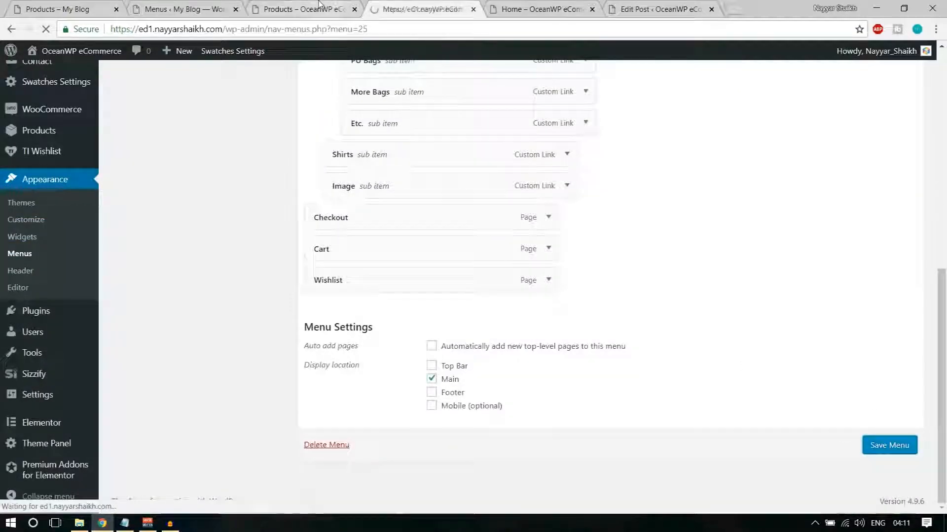
# Reload the shop to view the new menu and compare it with the demo store's MEN mega menu
pyautogui.click(302, 9)
pyautogui.click(48, 29)
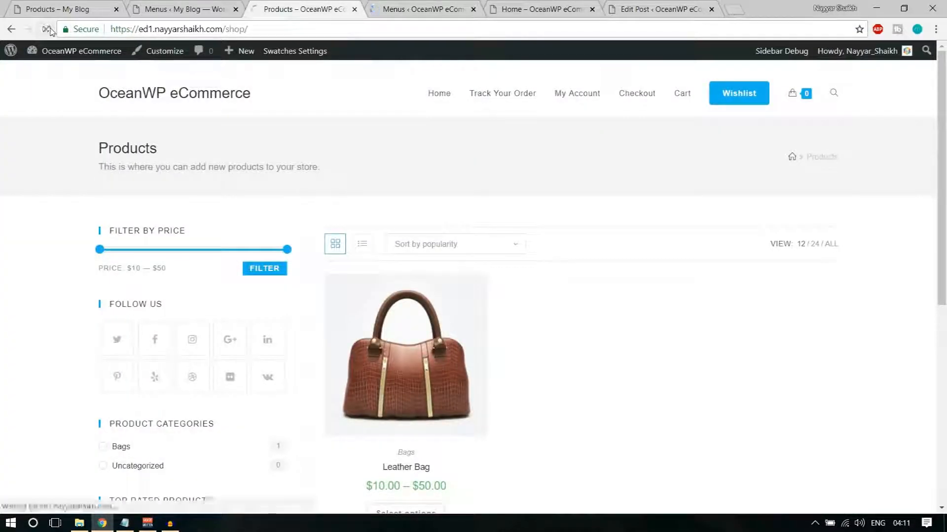
pyautogui.moveTo(569, 105)
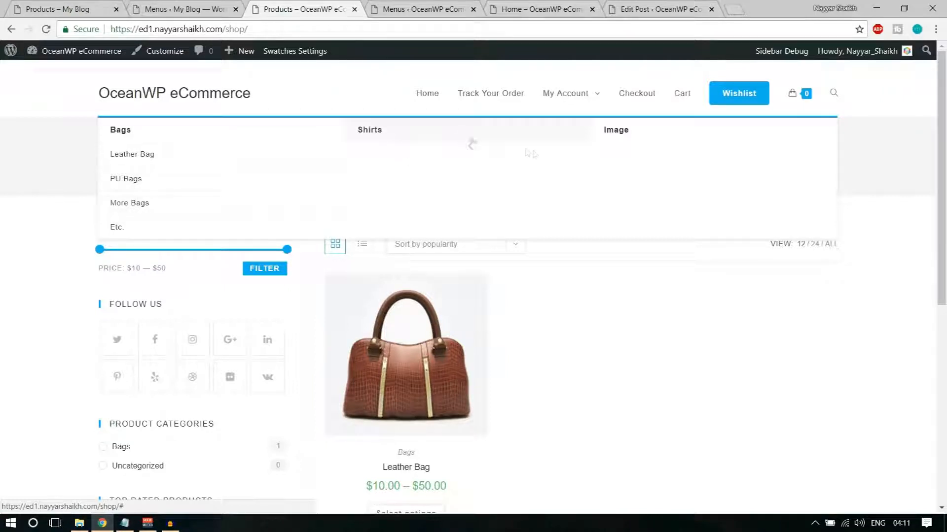
pyautogui.click(74, 9)
pyautogui.scroll(3, 466, 221)
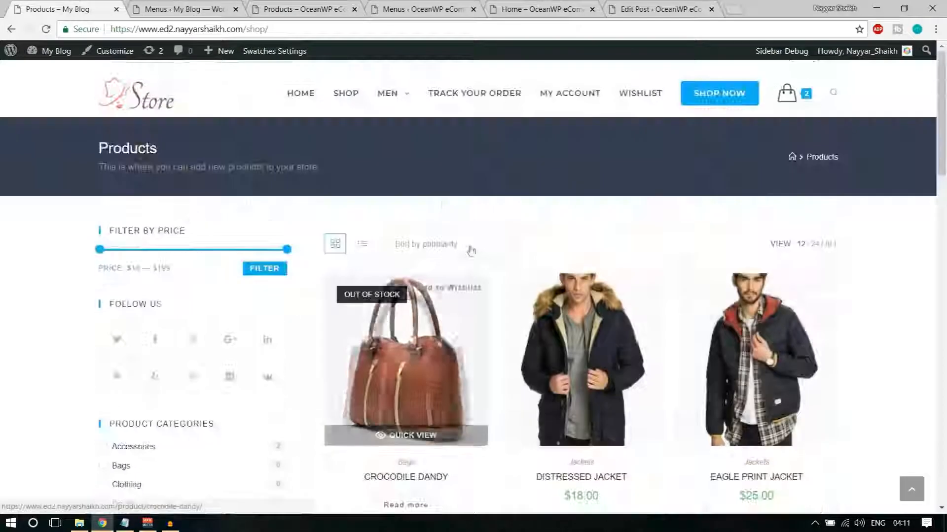
pyautogui.moveTo(388, 93)
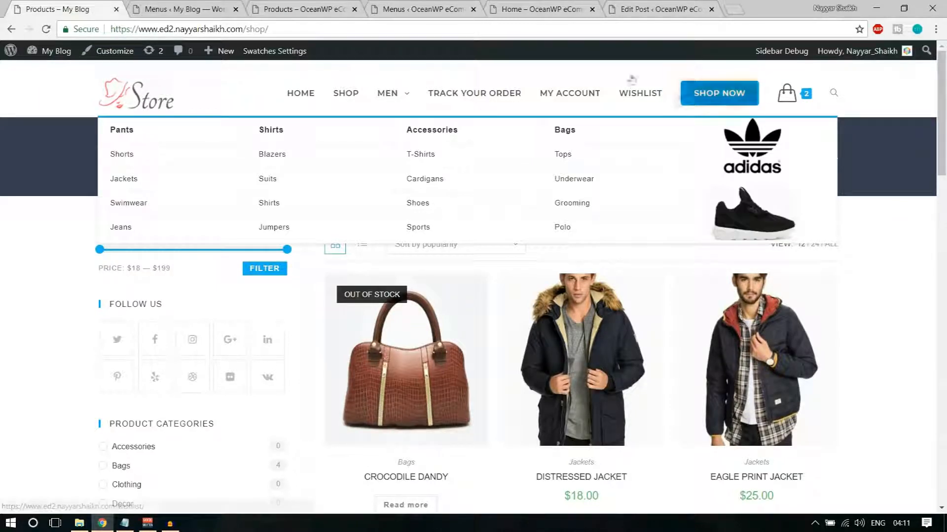
pyautogui.click(423, 7)
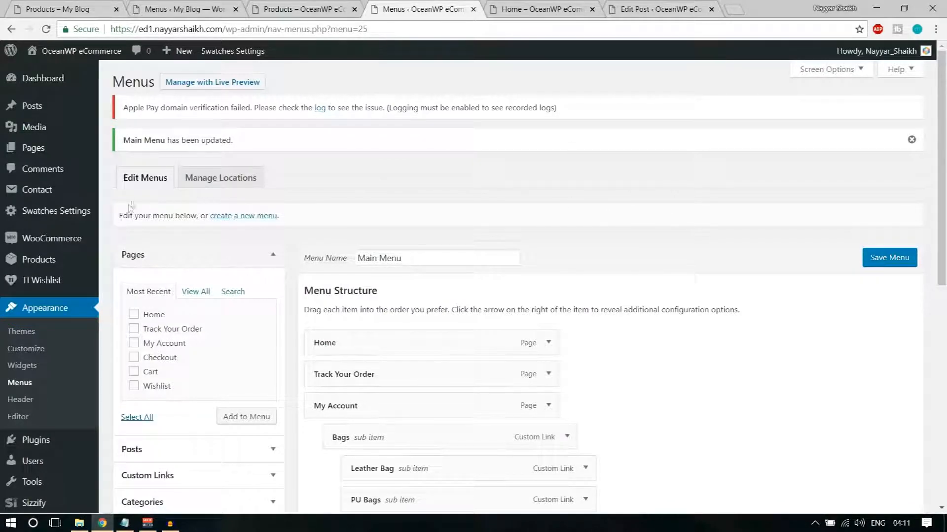
# Create a custom sidebar named 'Menu Image' on the Widgets page in a new tab
pyautogui.scroll(-1, 132, 204)
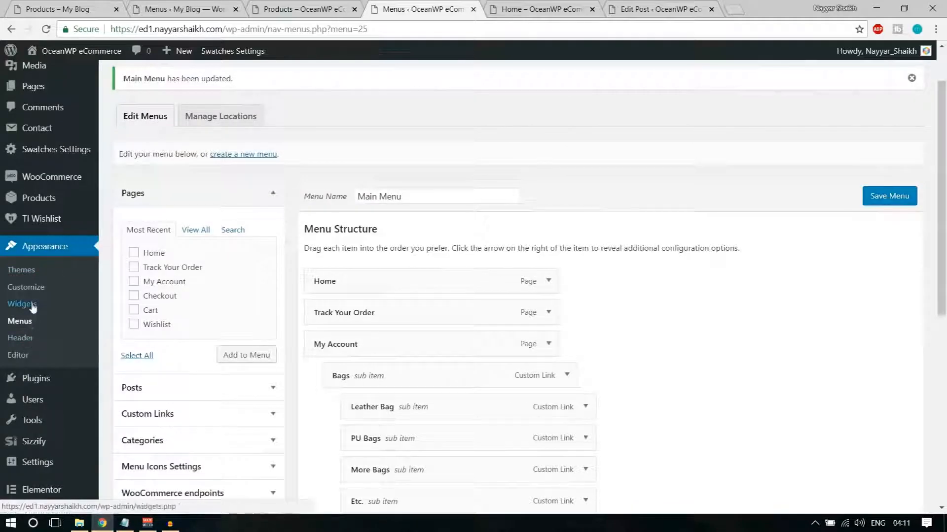
pyautogui.rightClick(31, 308)
pyautogui.click(43, 313)
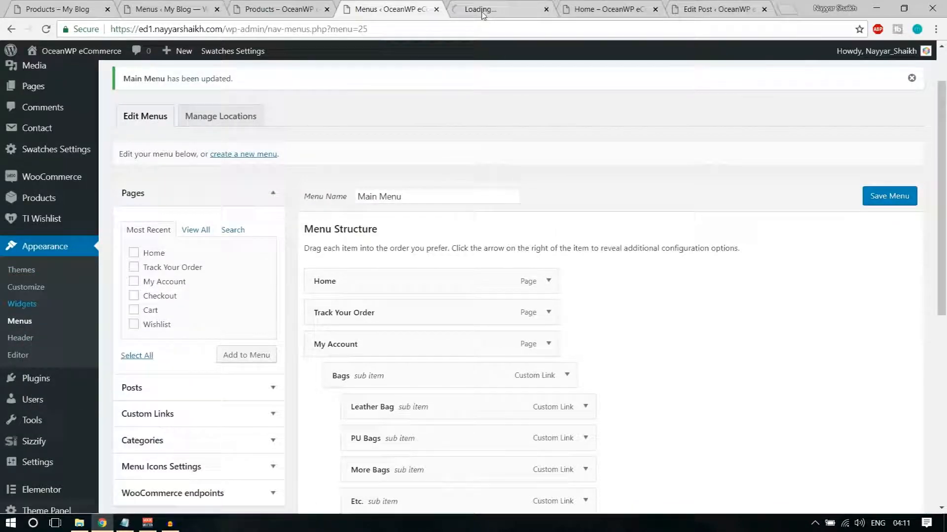
pyautogui.click(486, 9)
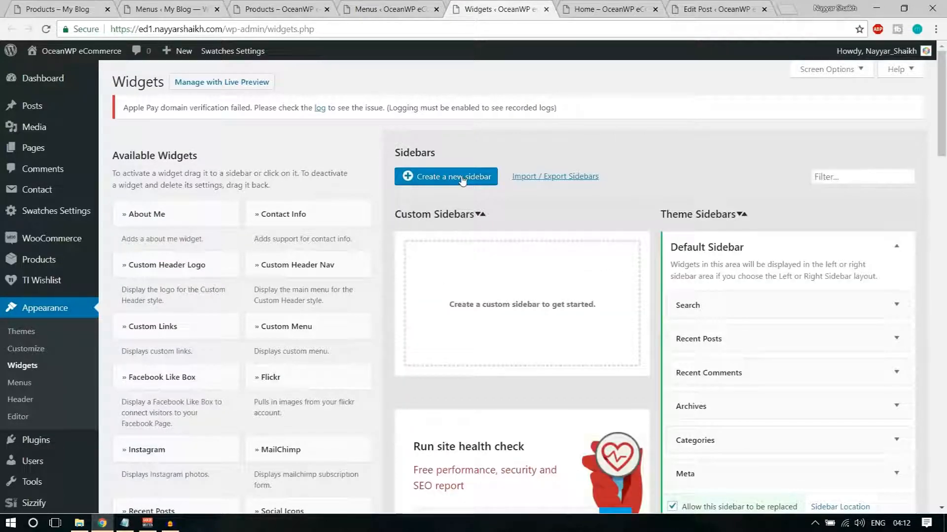
pyautogui.click(462, 181)
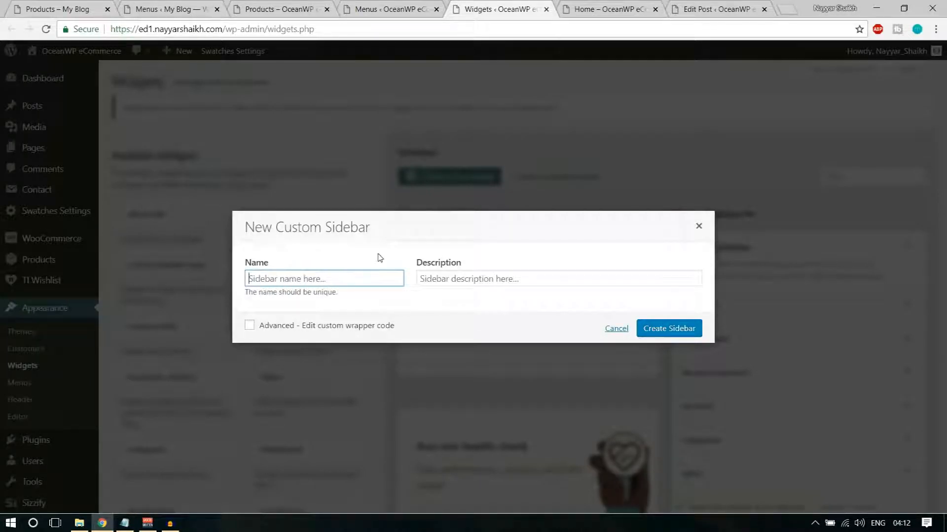
pyautogui.write('Menu')
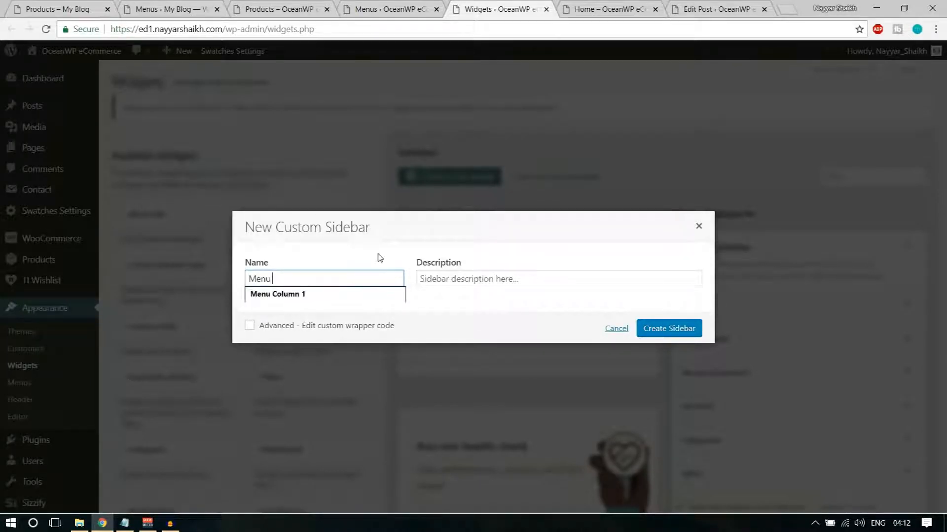
pyautogui.write(' Image')
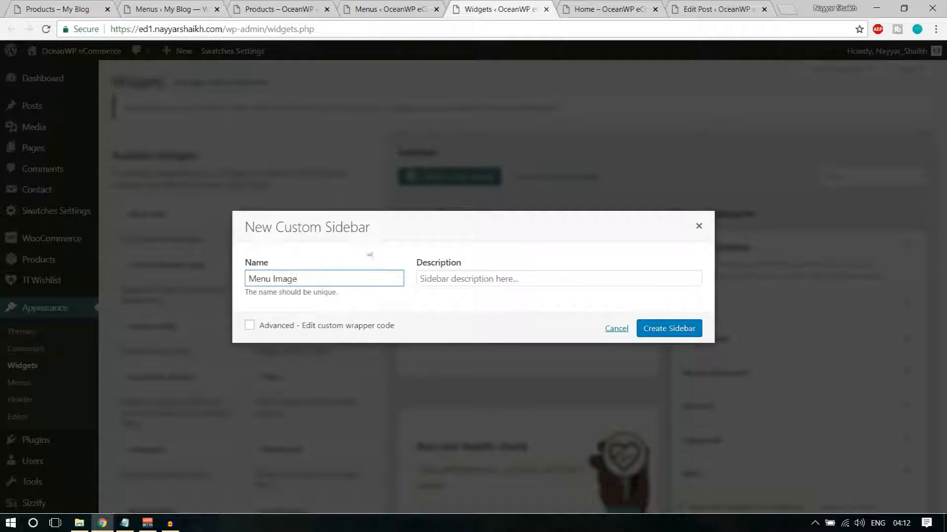
pyautogui.click(666, 330)
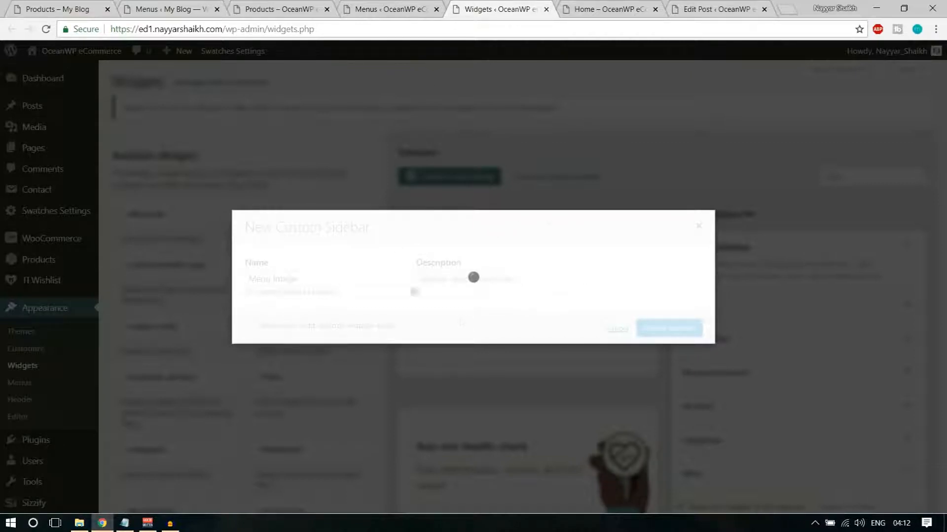
pyautogui.click(532, 27)
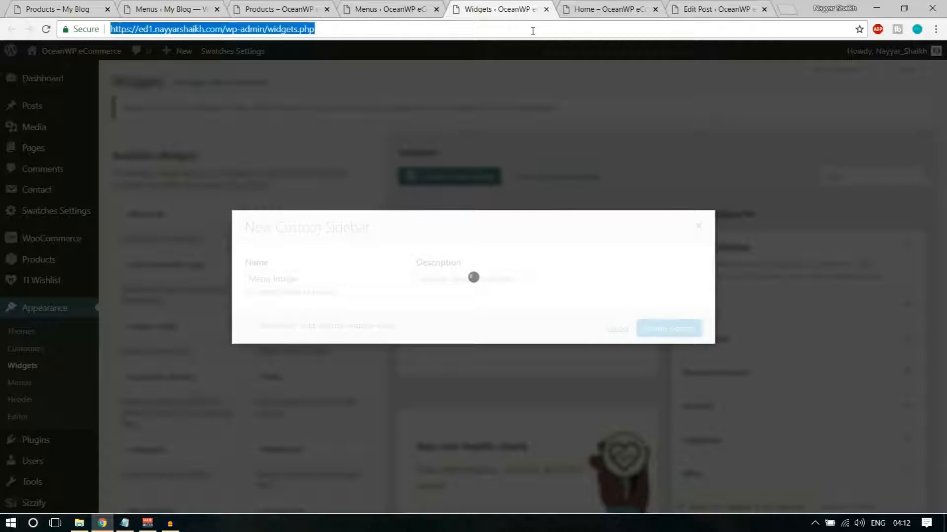
pyautogui.press('Return')
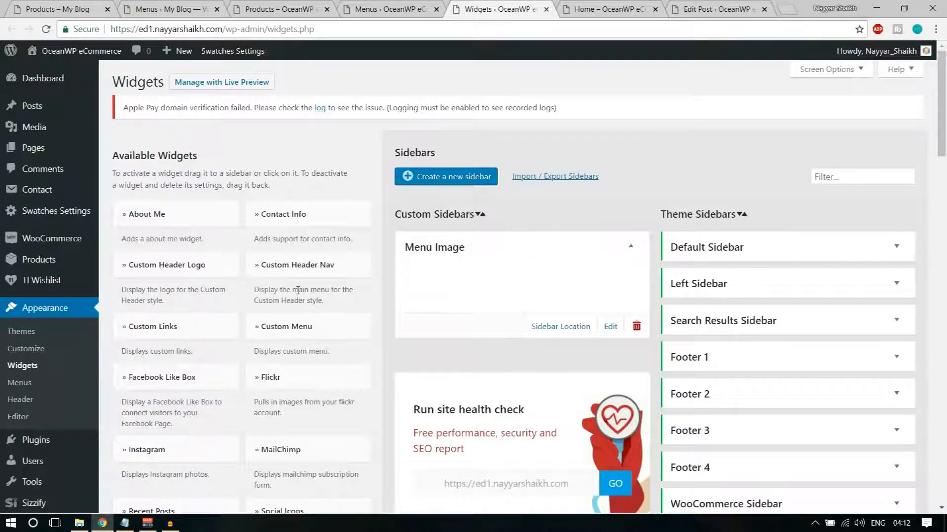
# Add an Image widget to the Menu Image sidebar
pyautogui.scroll(-1, 305, 290)
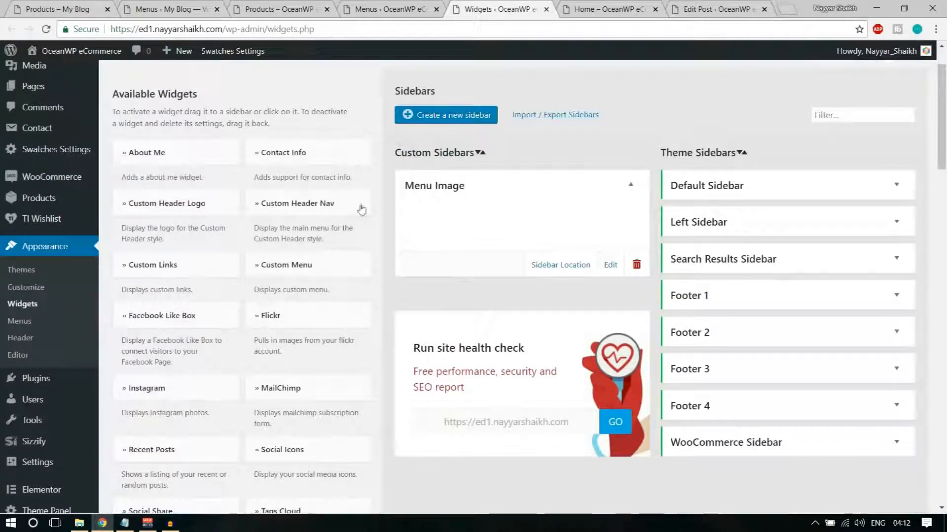
pyautogui.scroll(-3, 321, 277)
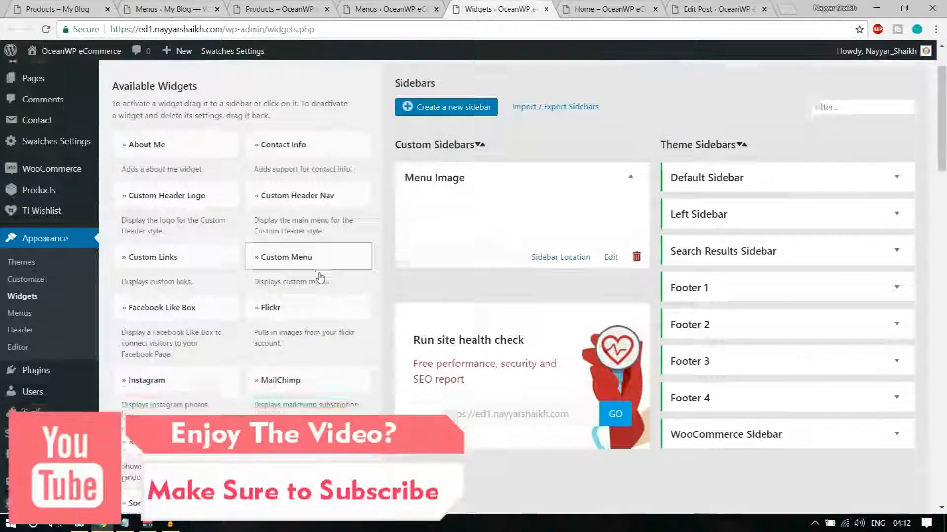
pyautogui.scroll(-5, 321, 277)
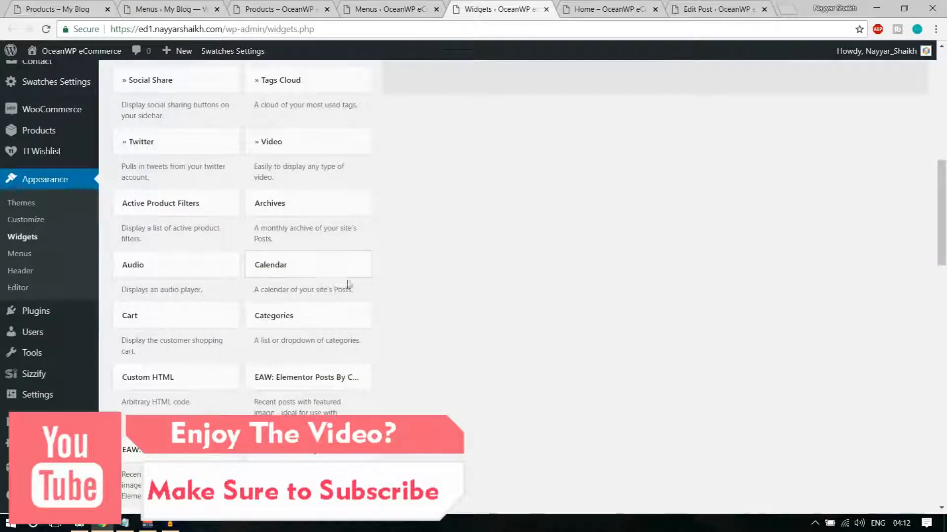
pyautogui.scroll(-5, 454, 273)
pyautogui.click(331, 217)
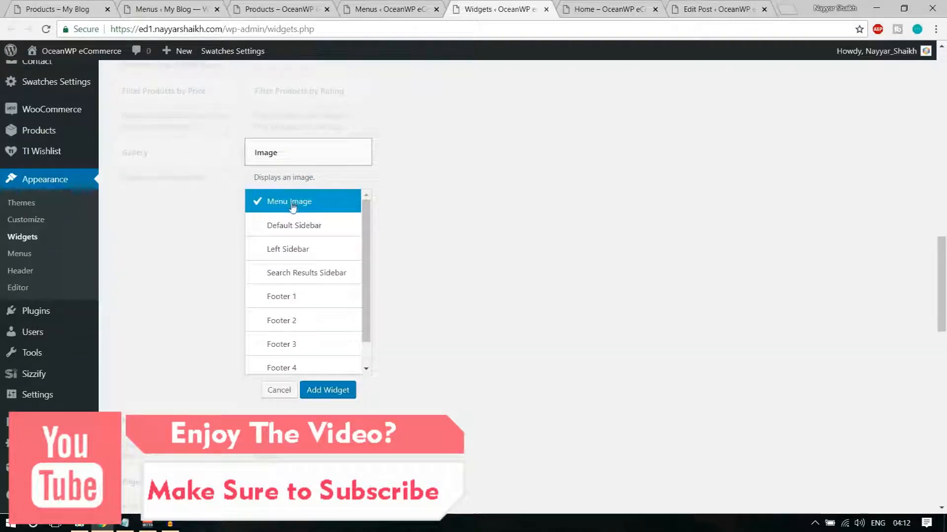
pyautogui.click(336, 392)
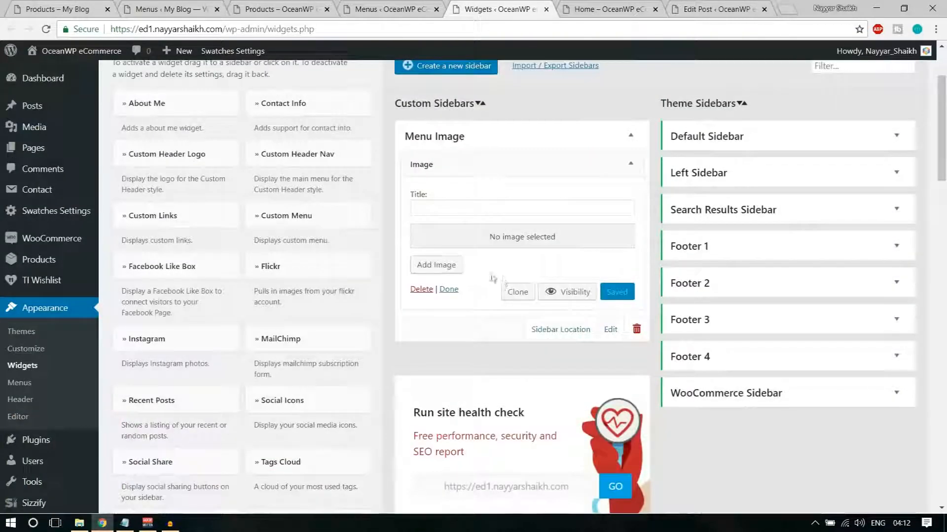
# Upload shoes-image into the Image widget and save the widget
pyautogui.click(452, 272)
pyautogui.click(174, 103)
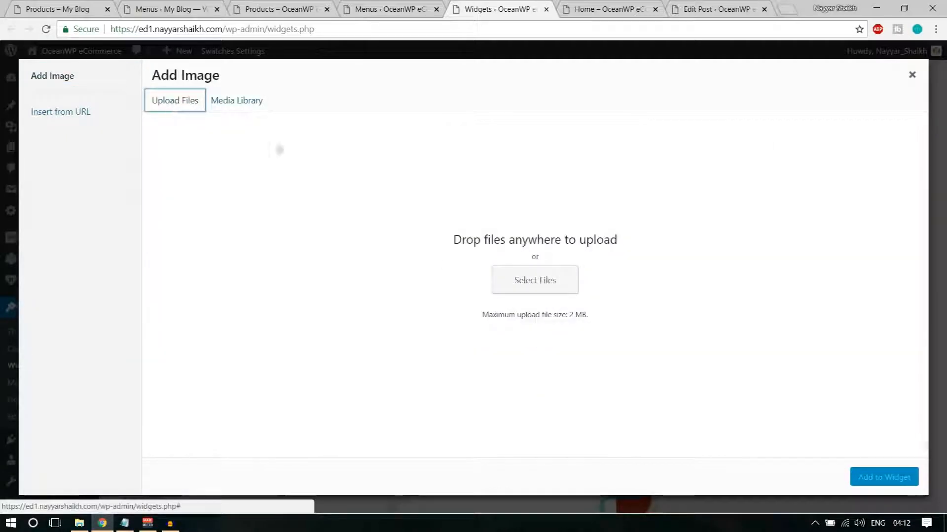
pyautogui.click(519, 279)
pyautogui.scroll(-6, 305, 182)
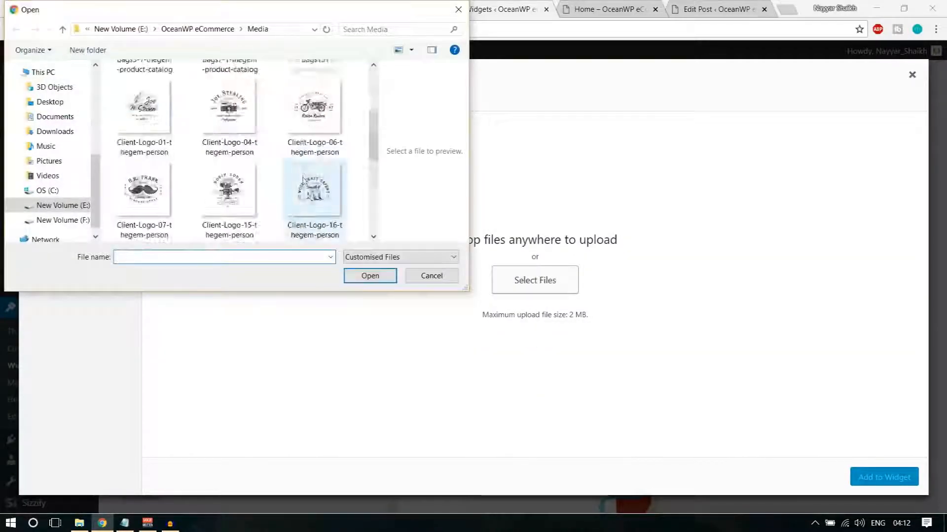
pyautogui.click(143, 202)
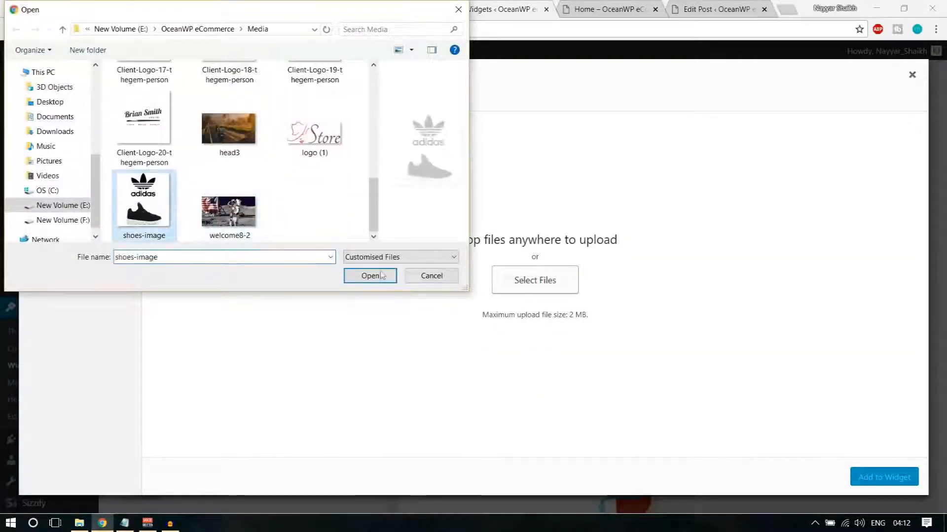
pyautogui.click(380, 279)
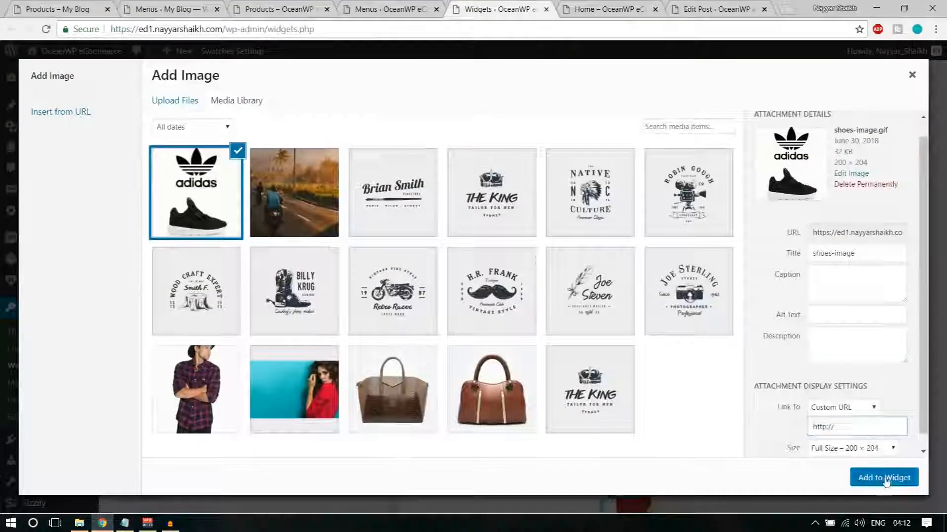
pyautogui.click(884, 477)
pyautogui.click(620, 431)
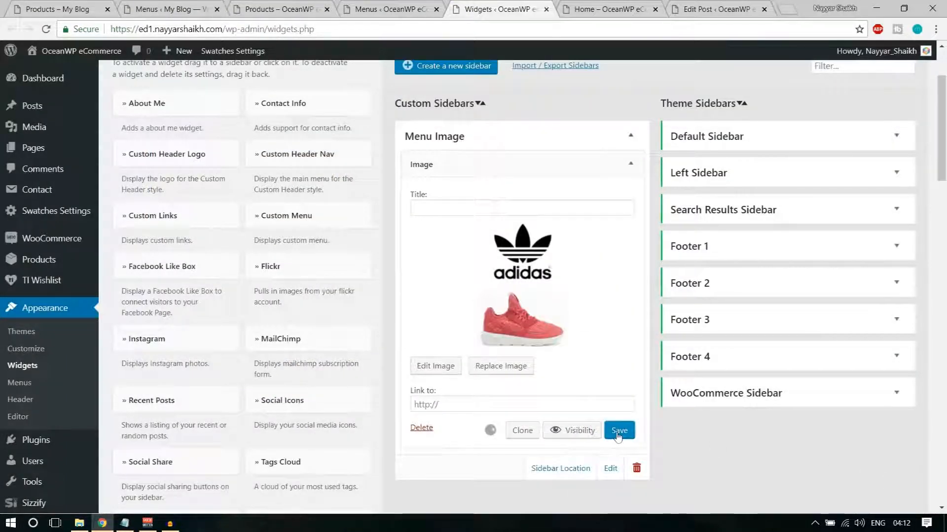
pyautogui.click(411, 9)
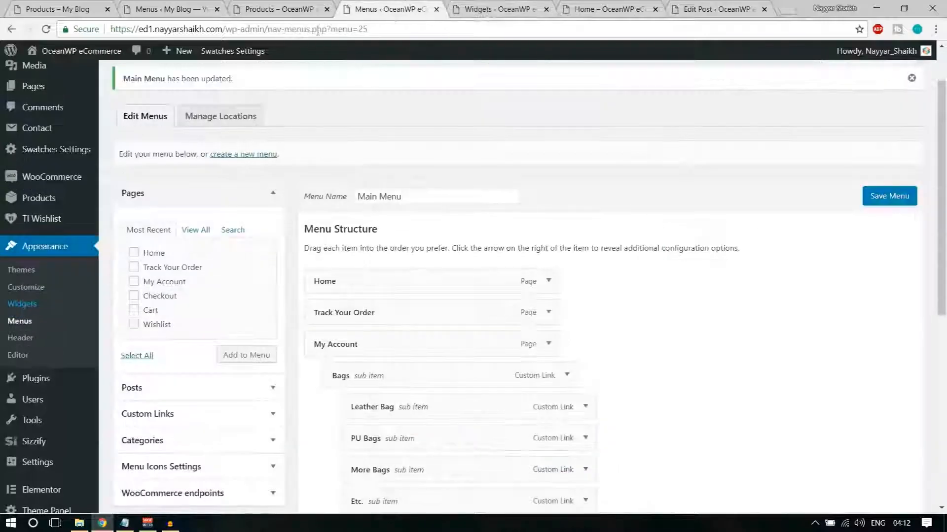
# Set the Image item's Mega Menu Widget Area to Menu Image
pyautogui.click(43, 29)
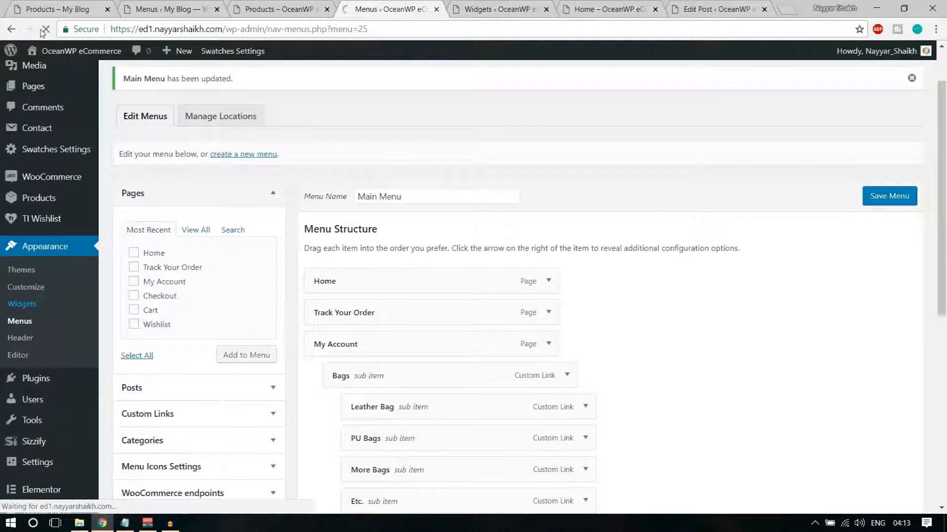
pyautogui.scroll(-7, 688, 254)
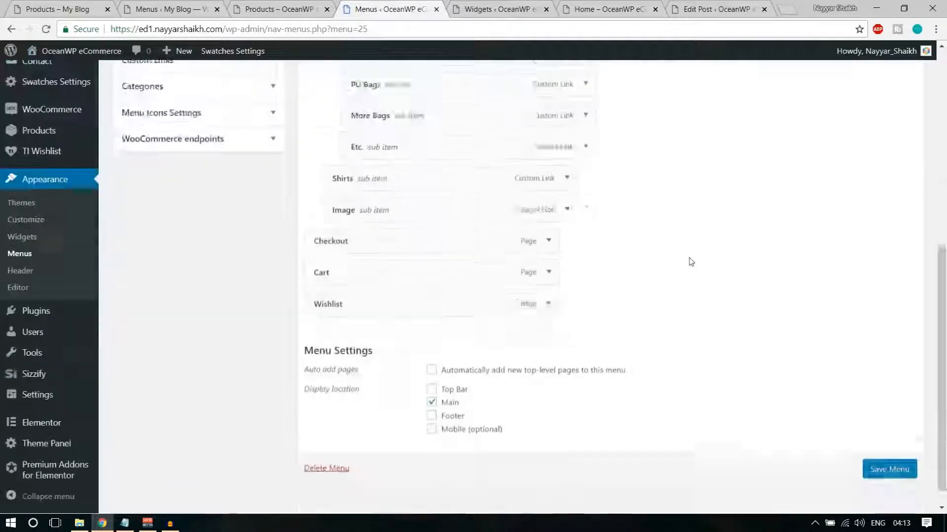
pyautogui.scroll(3, 571, 277)
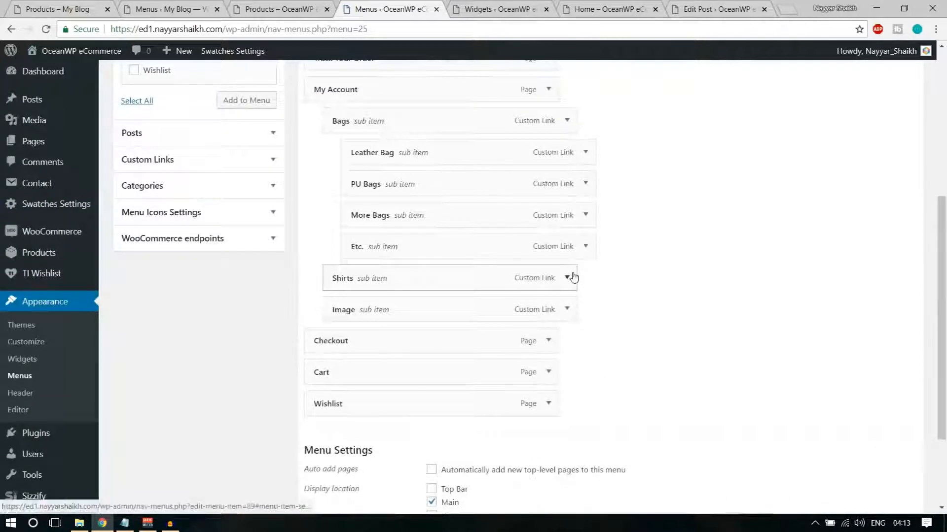
pyautogui.click(567, 309)
pyautogui.click(567, 309)
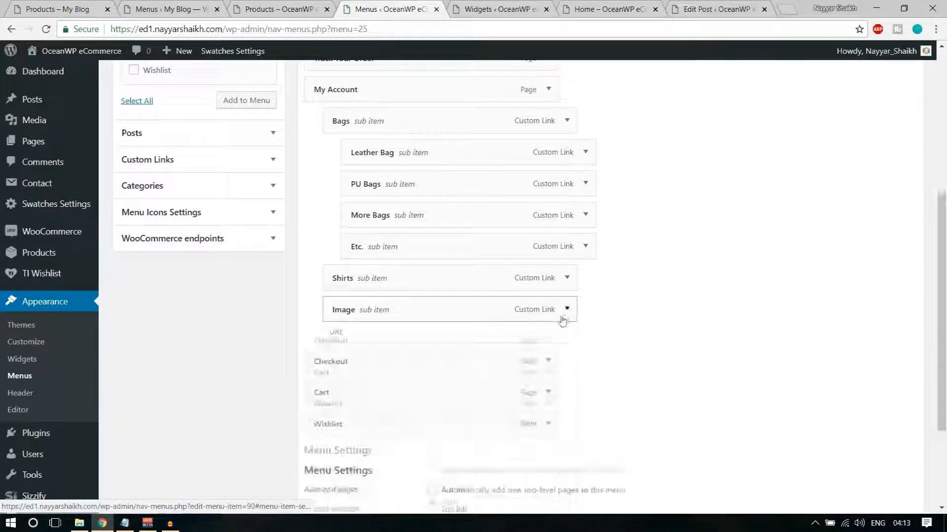
pyautogui.click(567, 309)
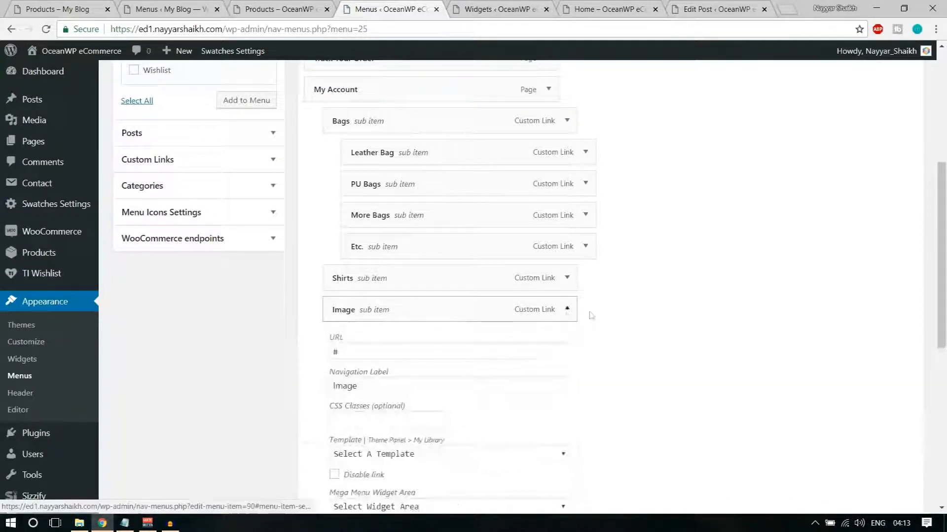
pyautogui.scroll(-3, 657, 311)
pyautogui.click(457, 212)
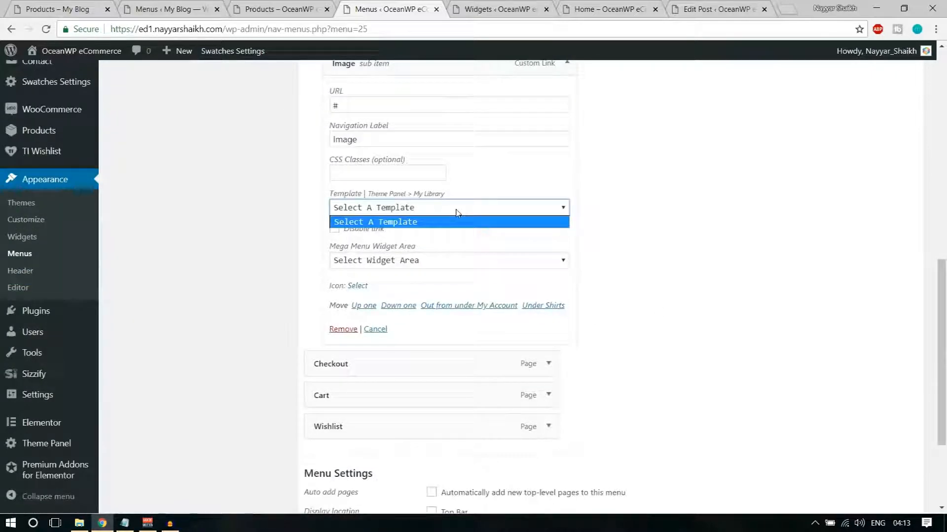
pyautogui.click(455, 212)
pyautogui.click(422, 263)
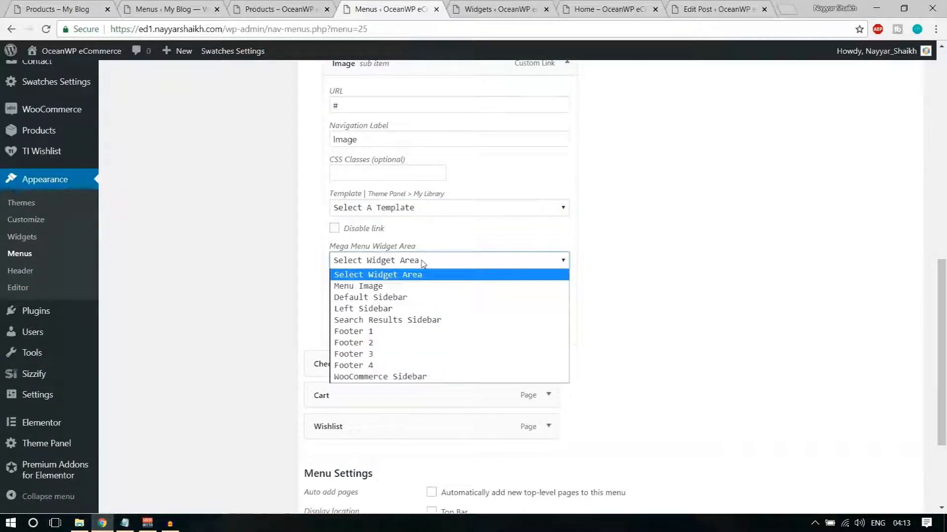
pyautogui.click(410, 286)
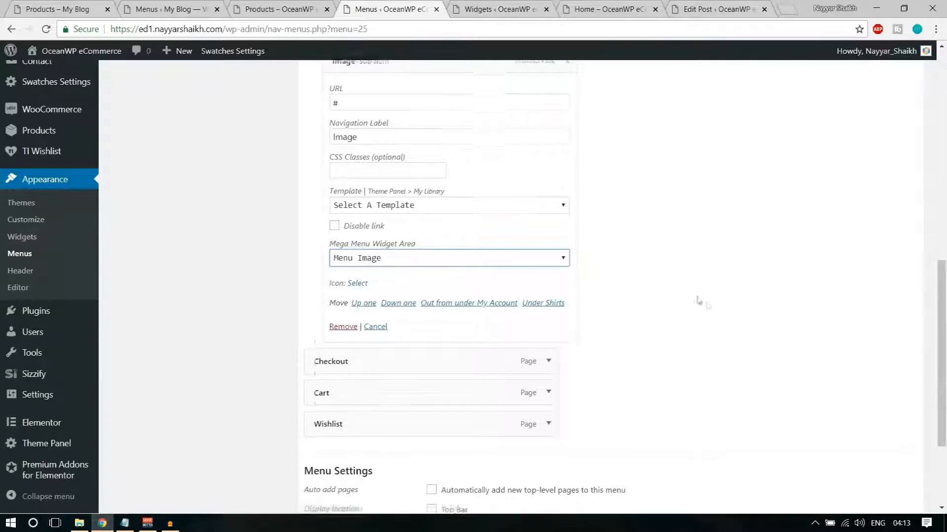
# Save the Main Menu and reload the shop page
pyautogui.scroll(-3, 789, 374)
pyautogui.click(900, 468)
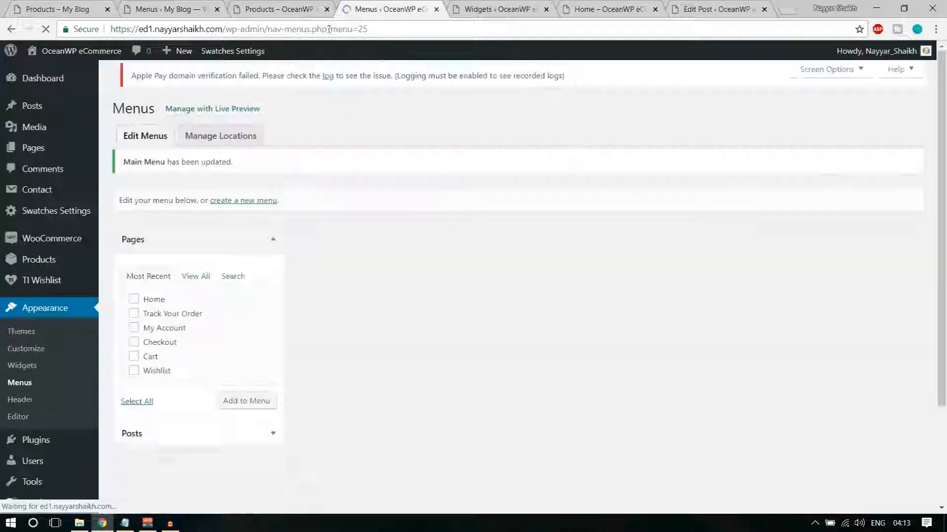
pyautogui.click(291, 10)
pyautogui.click(46, 29)
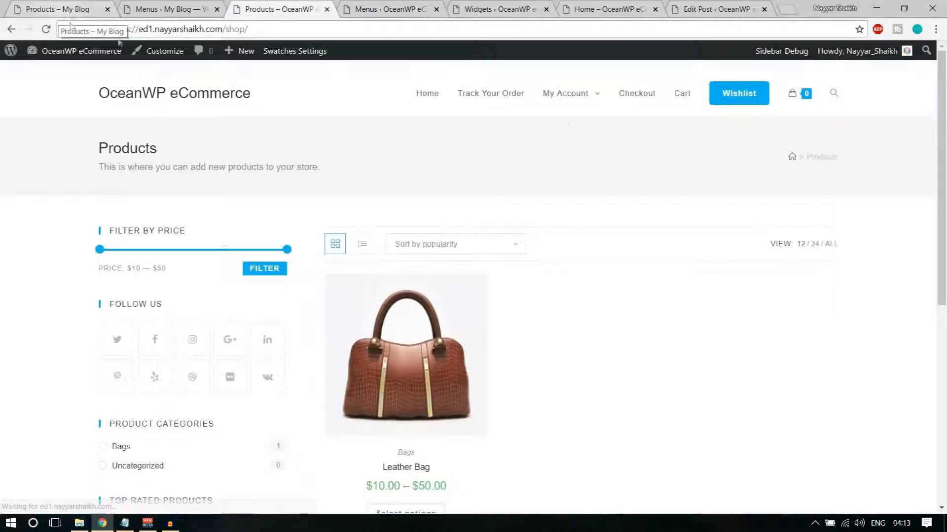
# Add a heading-hiding CSS class to the Image menu item and save the menu
pyautogui.moveTo(580, 103)
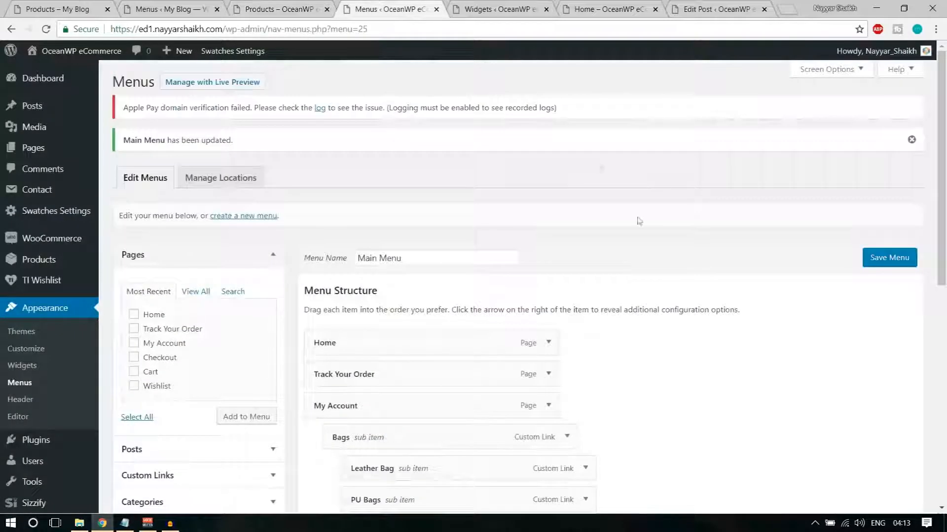
pyautogui.scroll(-9, 639, 221)
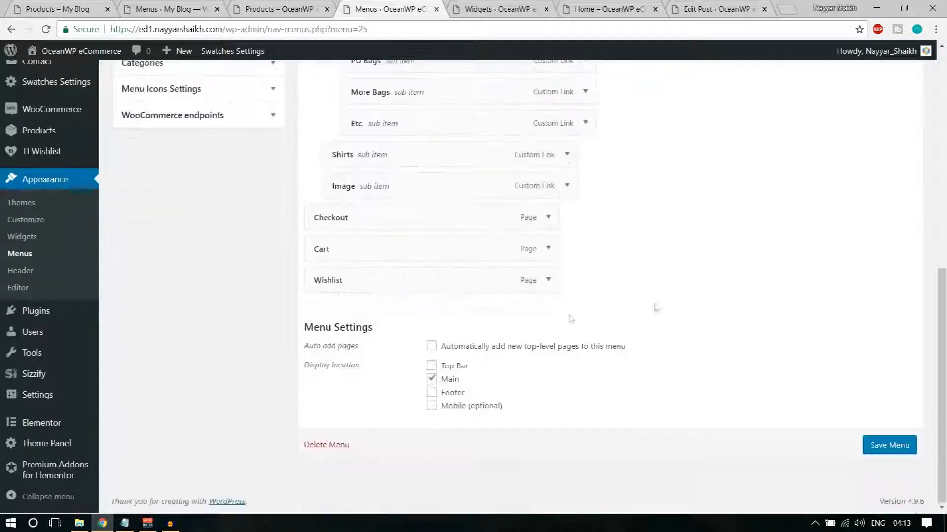
pyautogui.scroll(1, 485, 240)
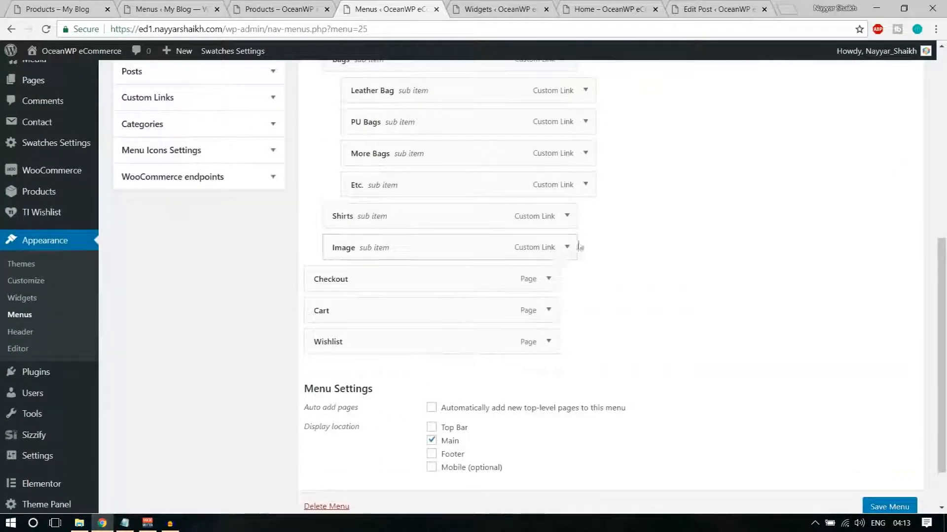
pyautogui.click(567, 247)
pyautogui.scroll(-2, 636, 264)
pyautogui.click(370, 232)
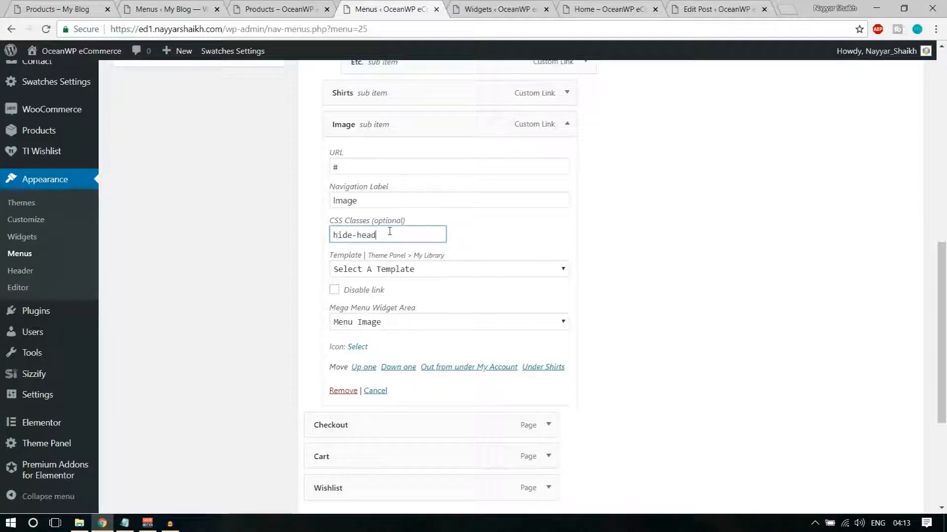
pyautogui.scroll(-4, 444, 256)
pyautogui.click(880, 447)
# Reload the shop and view the My Account mega menu with Bags, Shirts and shoe images
pyautogui.click(291, 9)
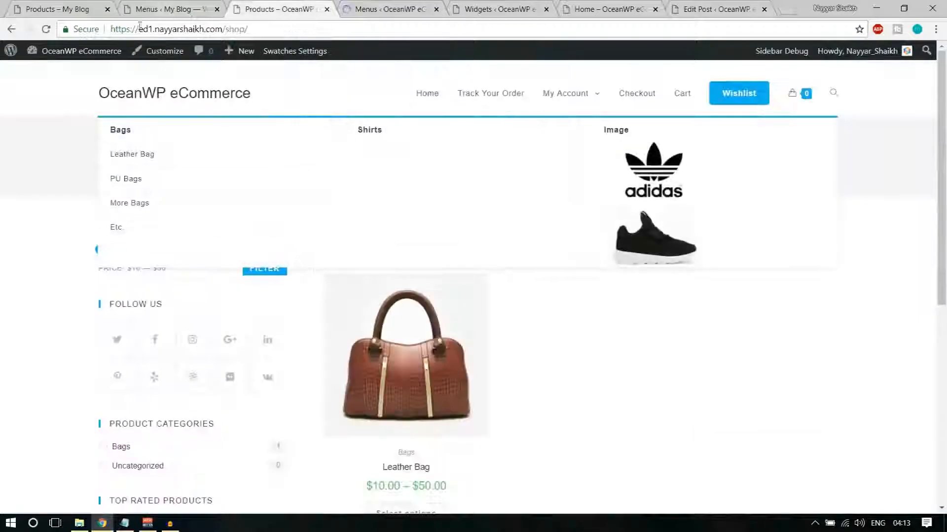
pyautogui.click(46, 30)
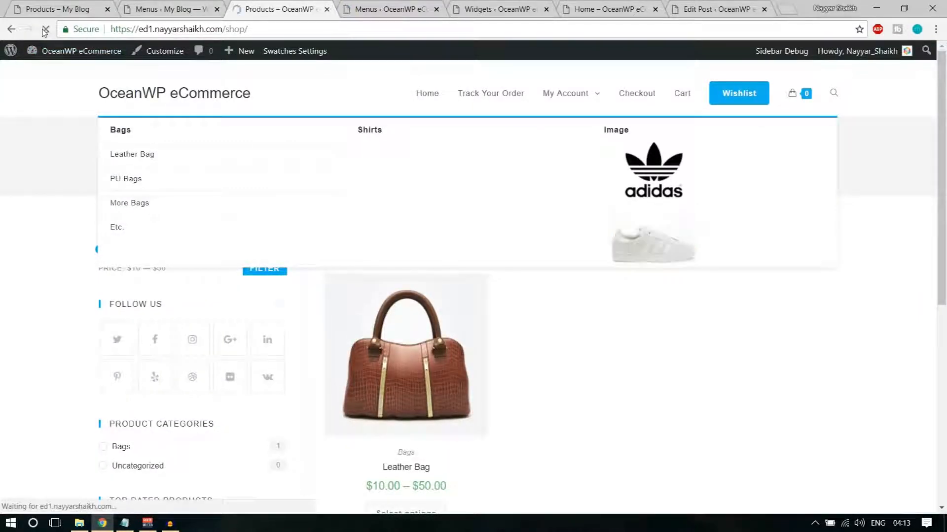
pyautogui.moveTo(591, 100)
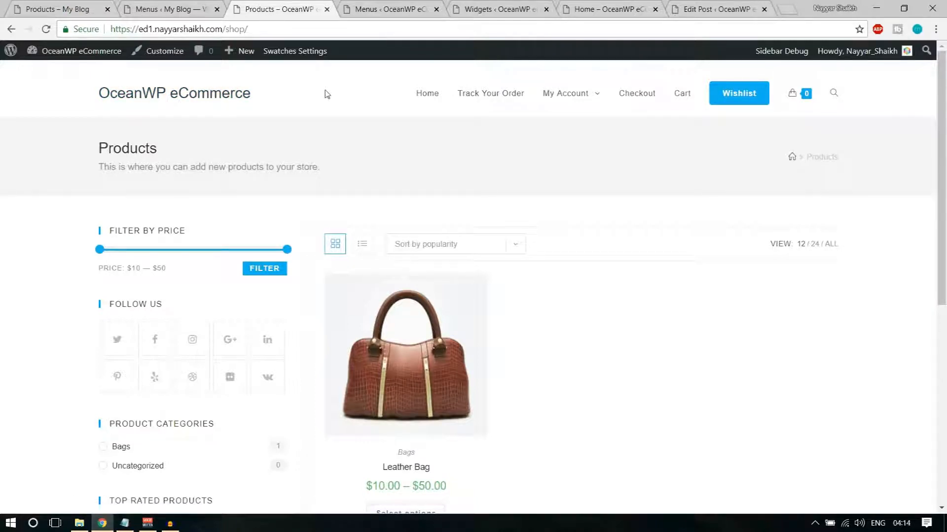
# Upload logo (1) under Customize > Header > Logo and use it uncropped as the site logo
pyautogui.click(163, 50)
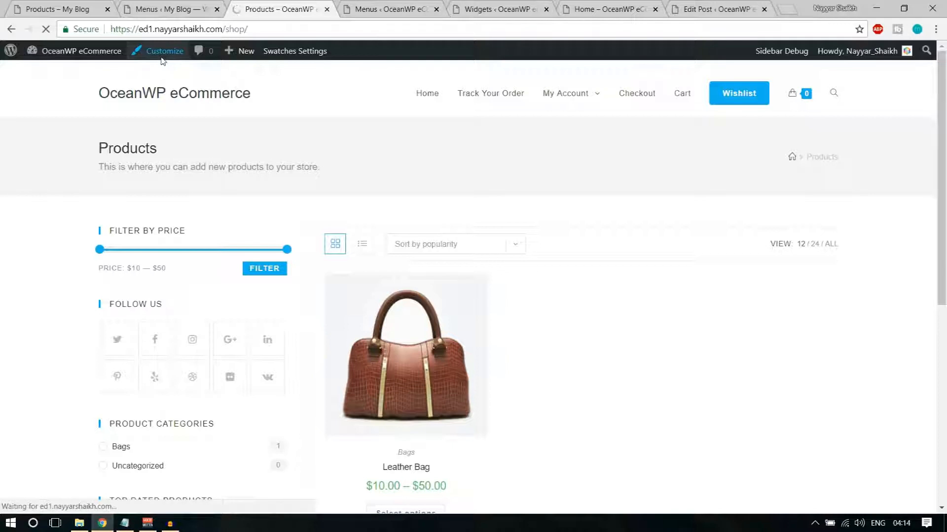
pyautogui.scroll(-3, 118, 325)
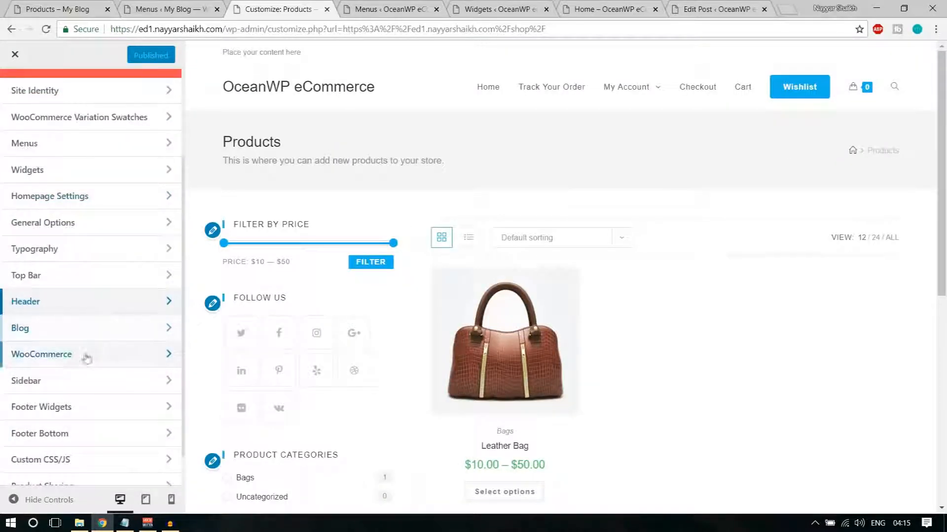
pyautogui.click(53, 306)
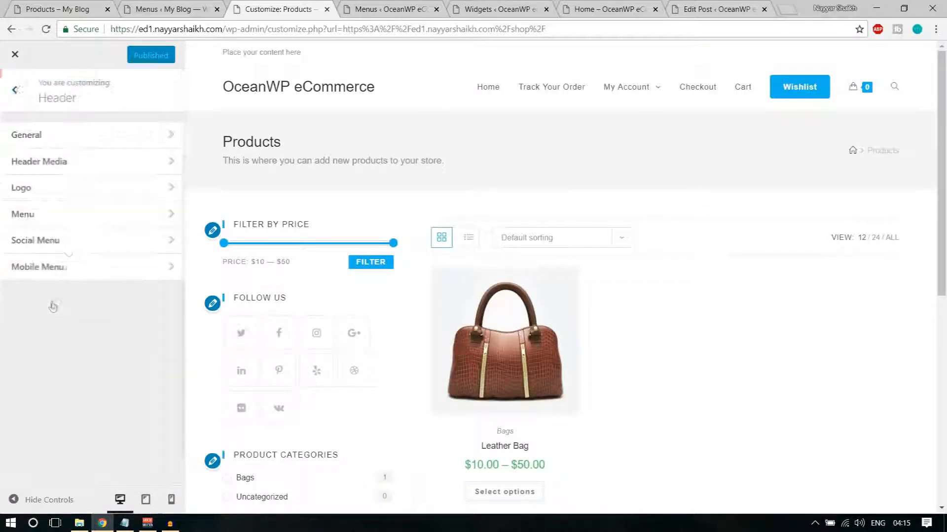
pyautogui.click(72, 195)
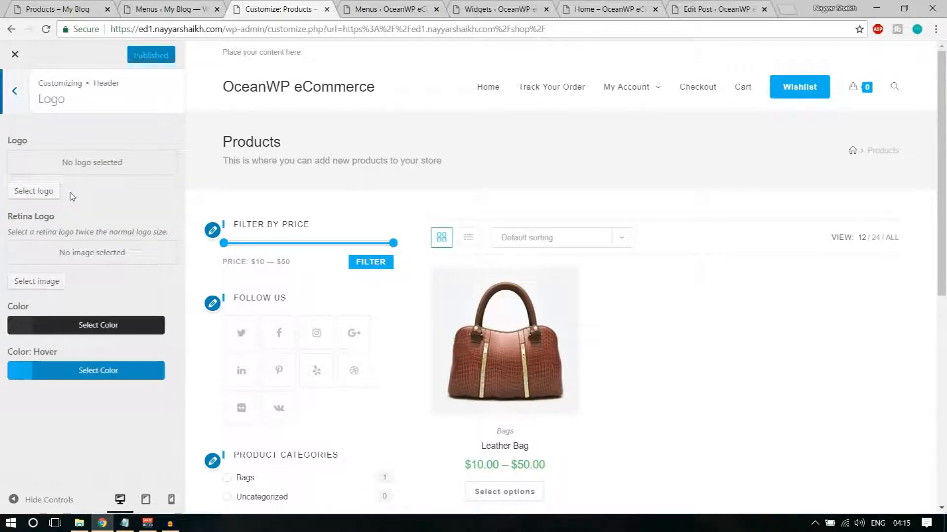
pyautogui.click(46, 197)
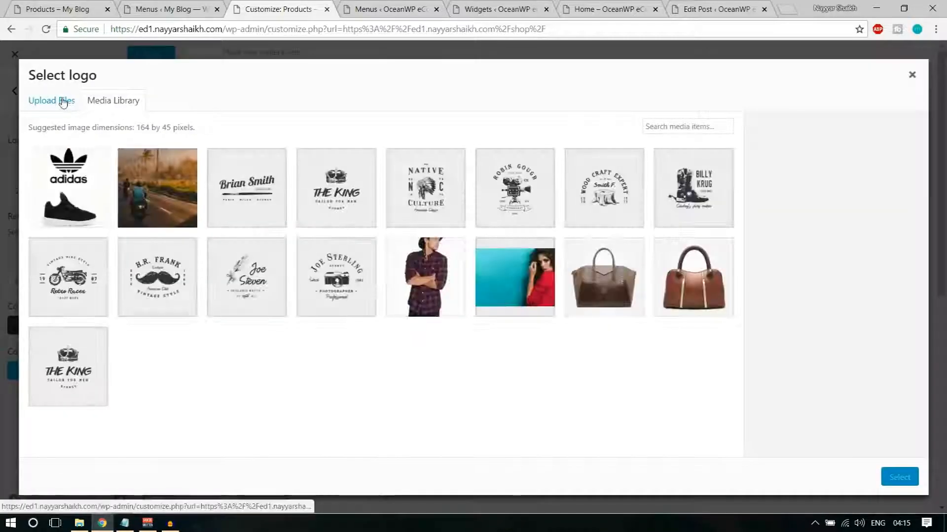
pyautogui.click(64, 104)
pyautogui.click(472, 271)
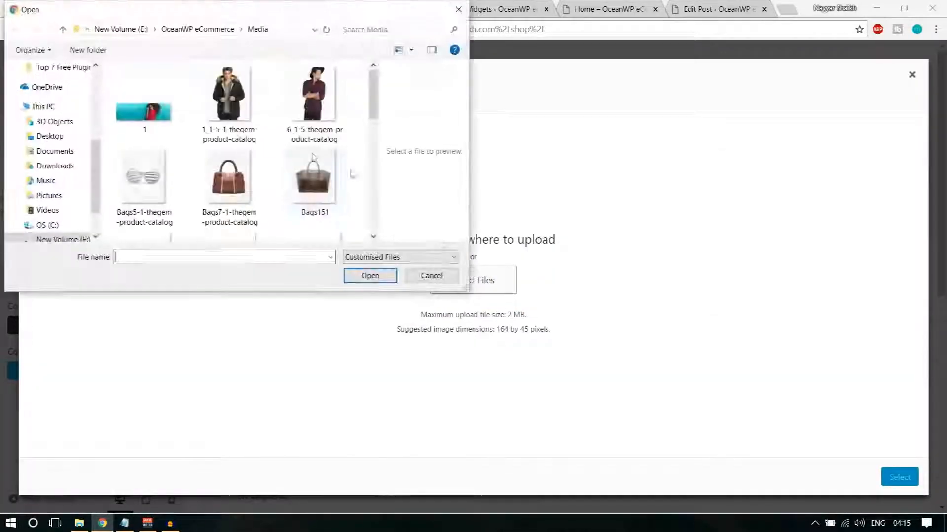
pyautogui.scroll(-5, 276, 173)
pyautogui.click(315, 123)
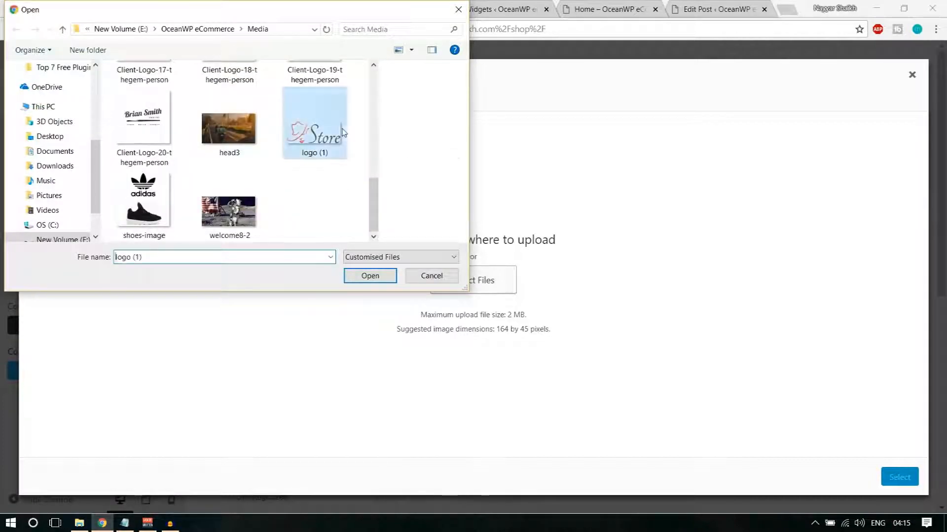
pyautogui.click(362, 276)
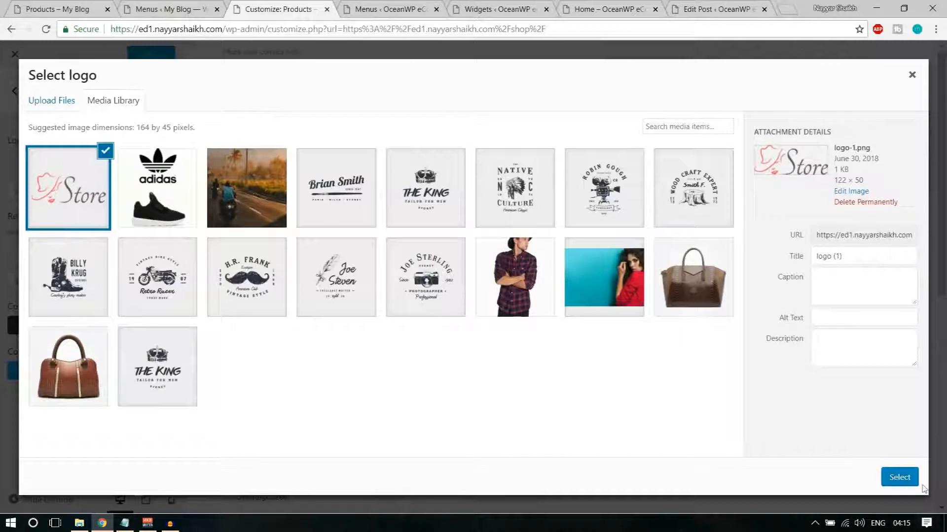
pyautogui.click(895, 481)
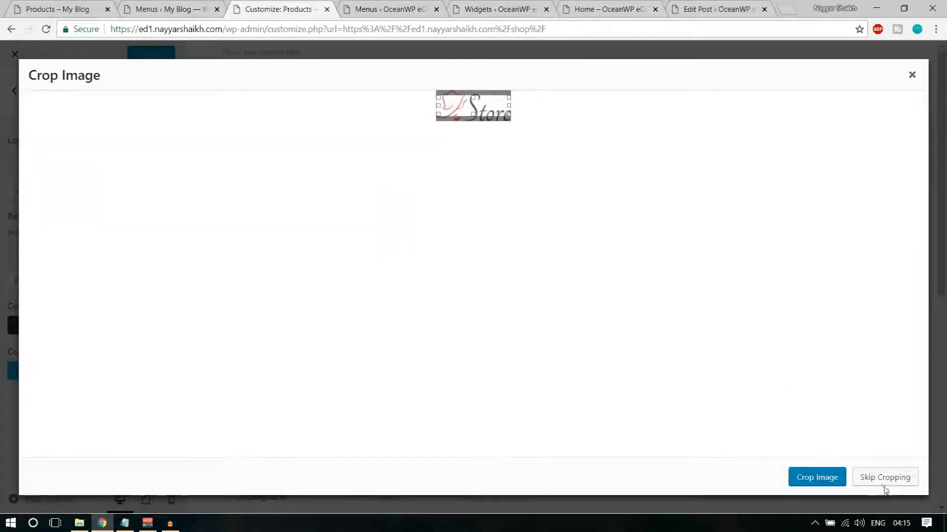
pyautogui.click(883, 485)
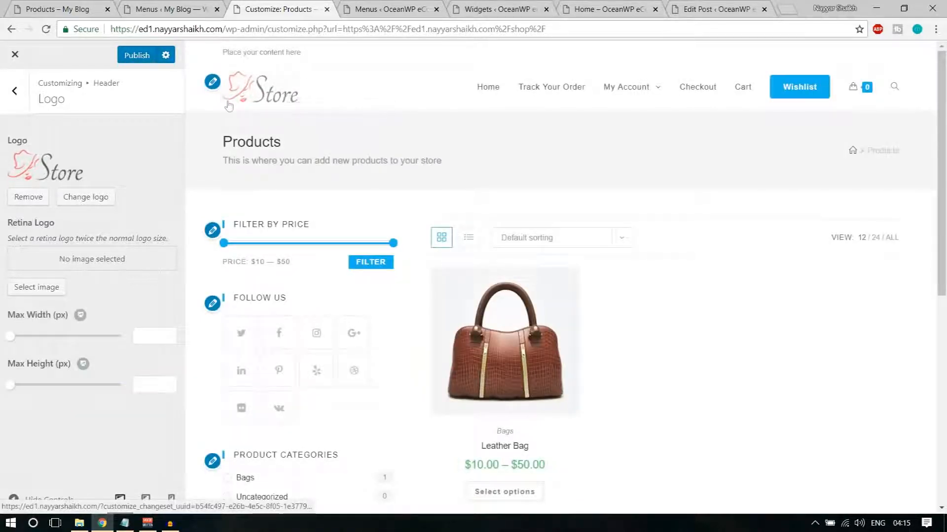
# Set the Main Menu typography font family to Montserrat
pyautogui.click(78, 8)
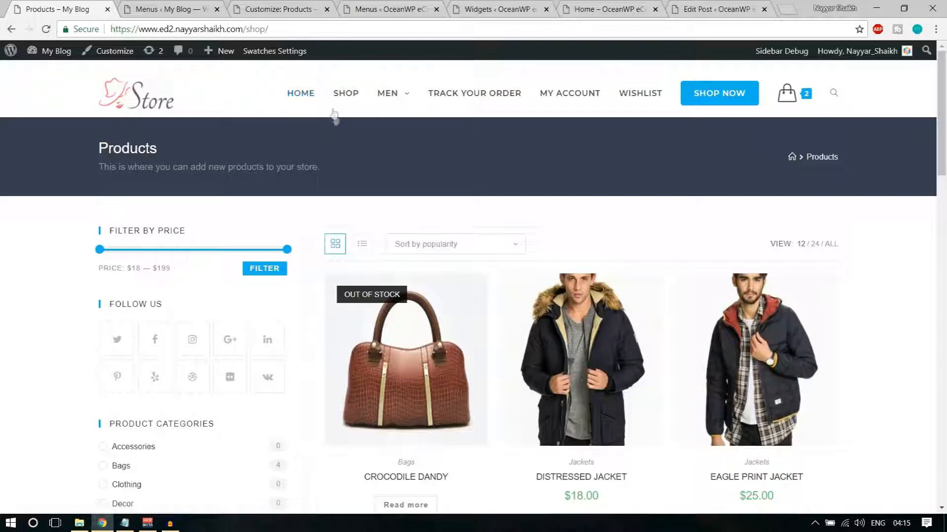
pyautogui.hotkey('ctrl', 'Tab')
pyautogui.hotkey('ctrl', 'Tab')
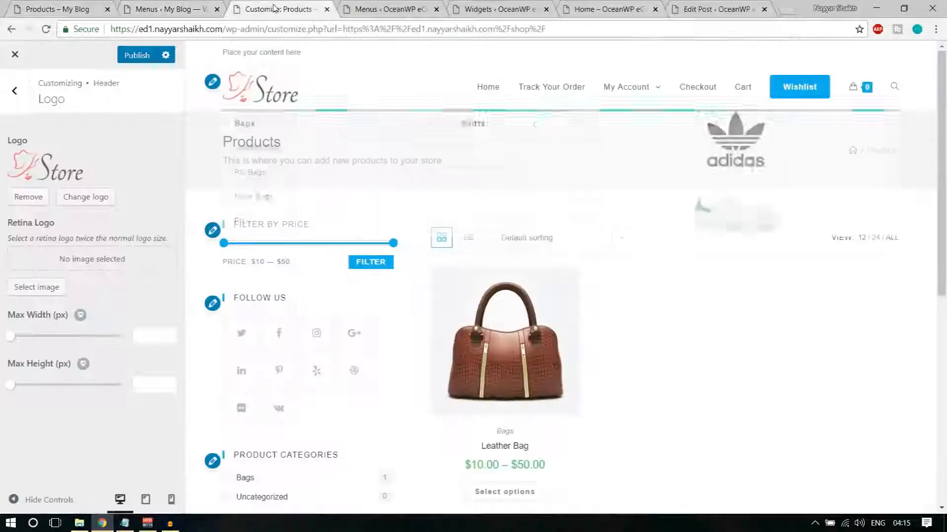
pyautogui.click(15, 90)
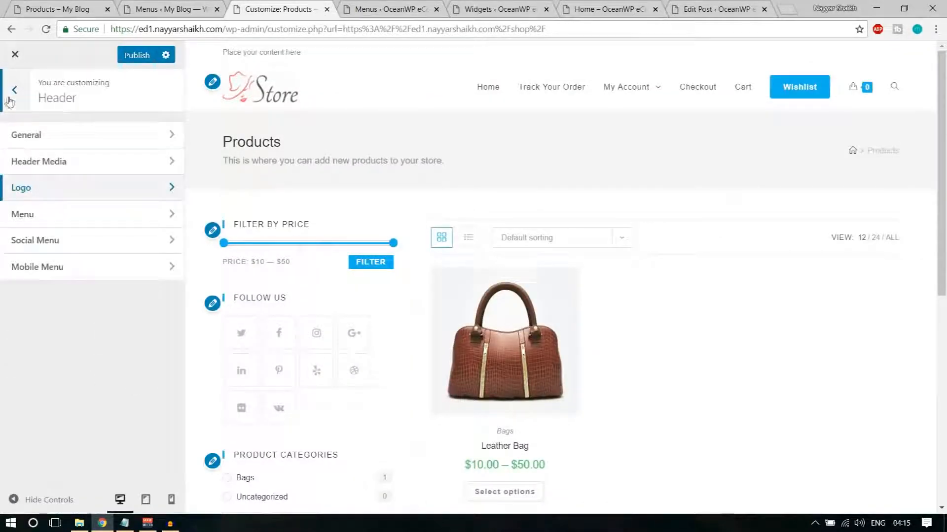
pyautogui.click(15, 91)
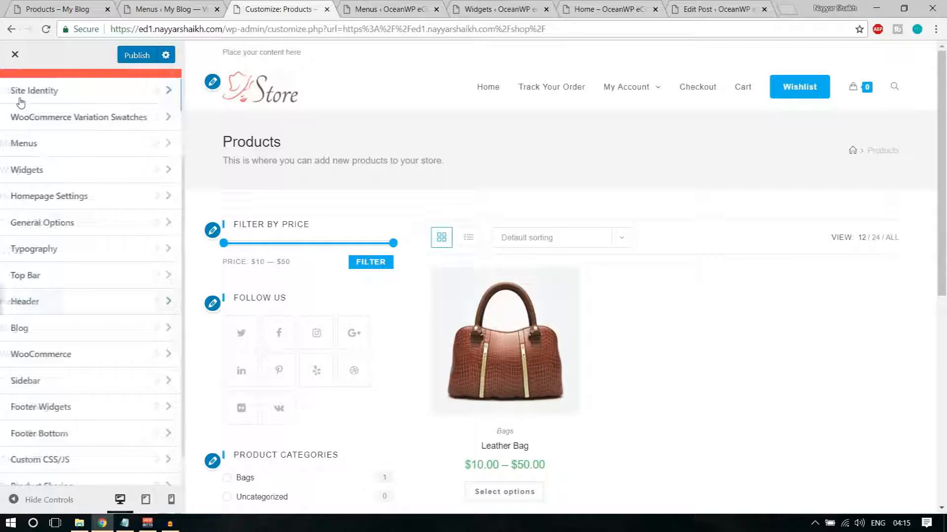
pyautogui.click(76, 255)
pyautogui.scroll(-2, 101, 291)
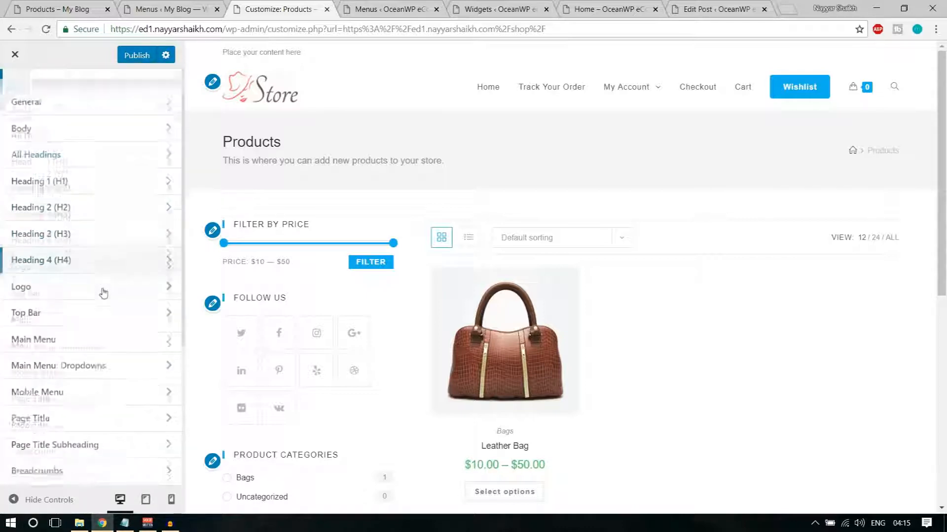
pyautogui.click(81, 318)
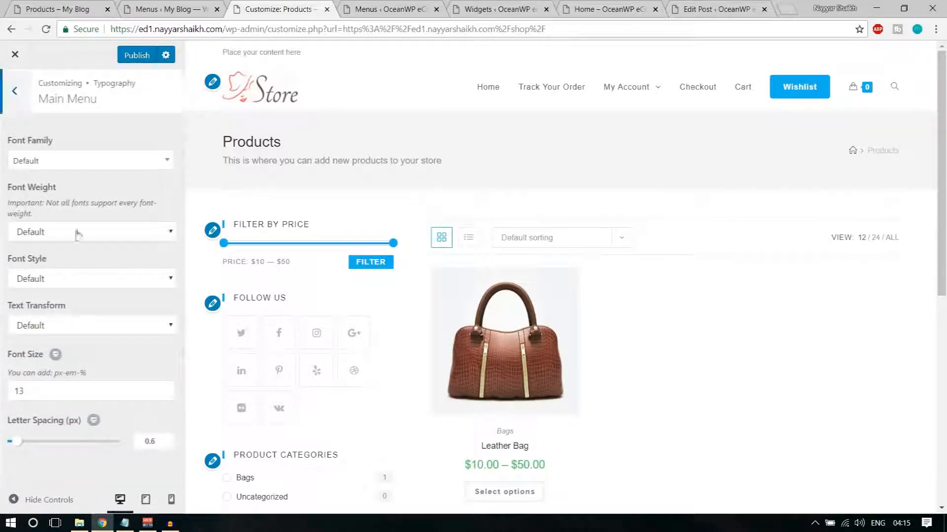
pyautogui.click(84, 165)
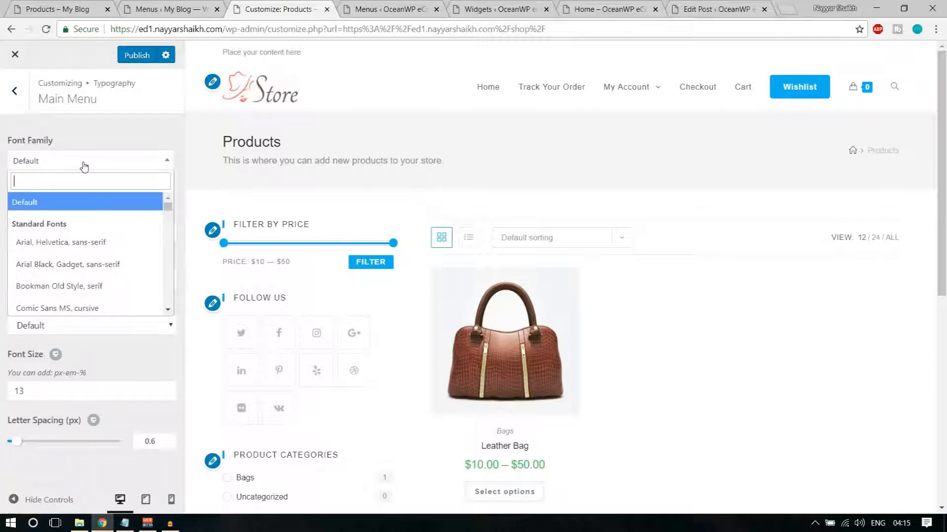
pyautogui.write('mont')
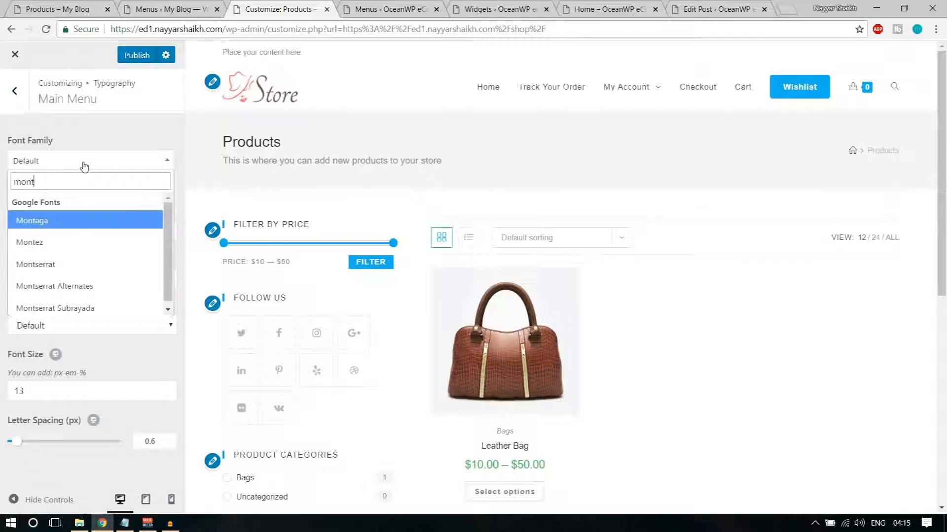
pyautogui.write('se')
pyautogui.click(64, 225)
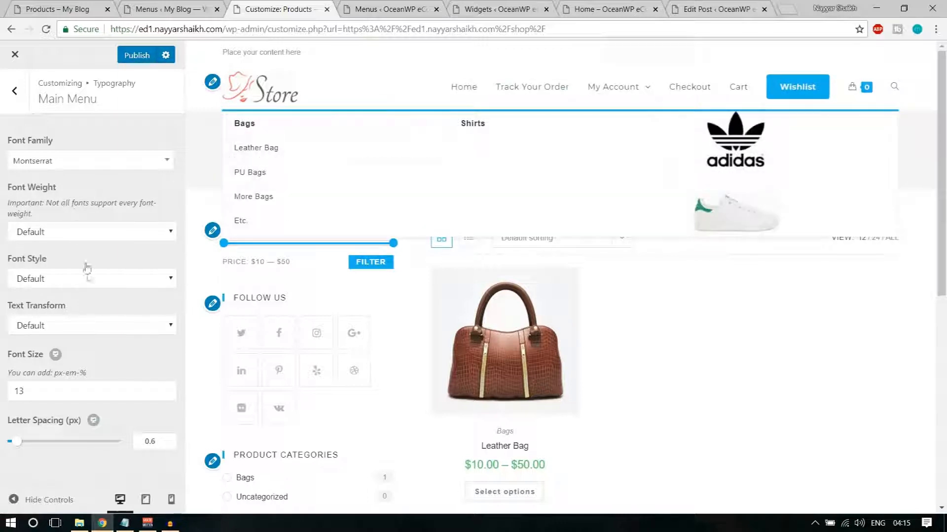
# Change the main menu font size from 15 to 20
pyautogui.moveTo(39, 395); pyautogui.dragTo(2, 398)
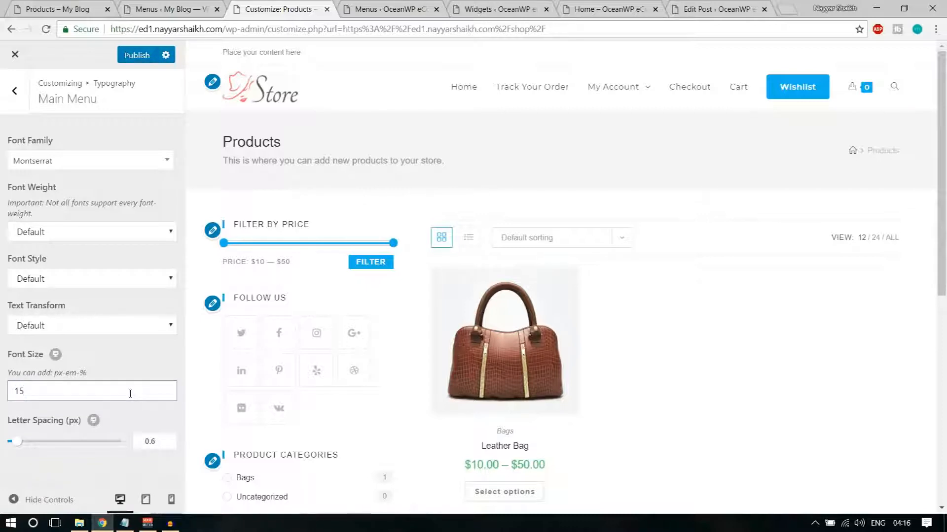
pyautogui.click(144, 369)
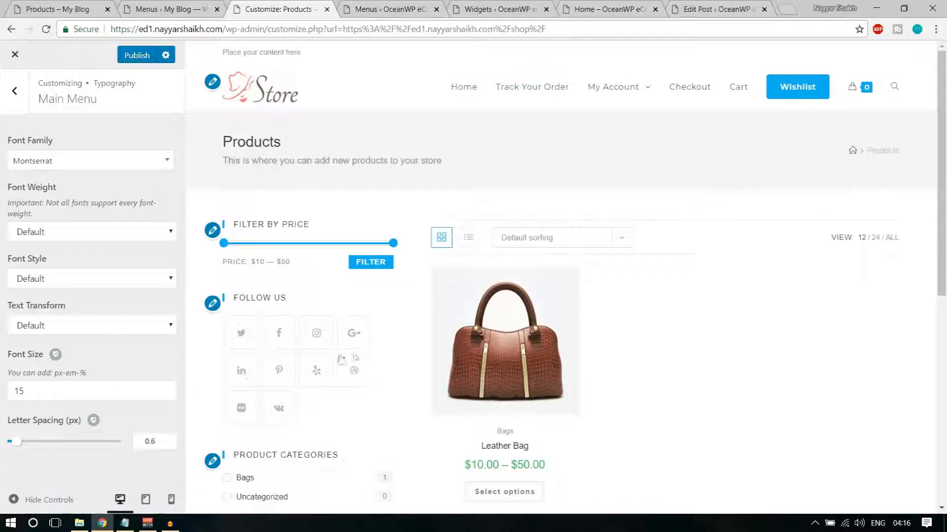
pyautogui.moveTo(83, 390); pyautogui.dragTo(2, 390)
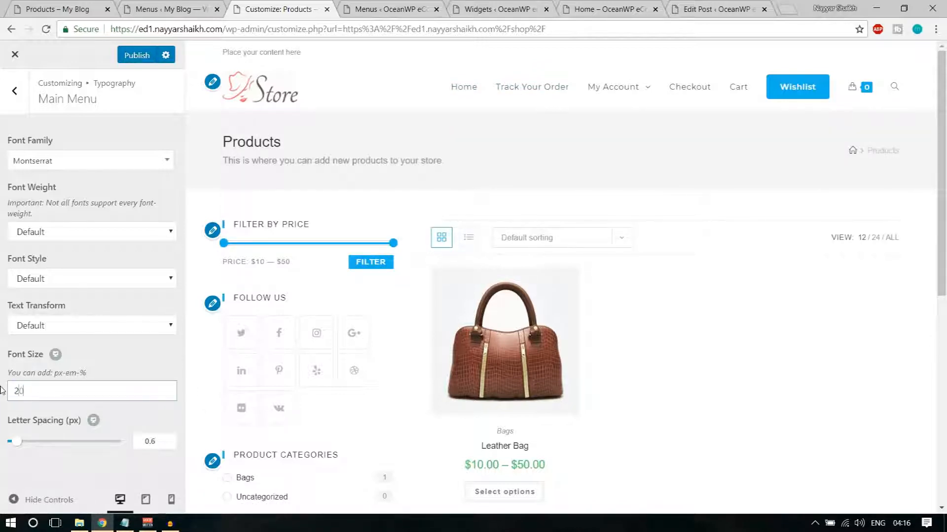
pyautogui.click(127, 379)
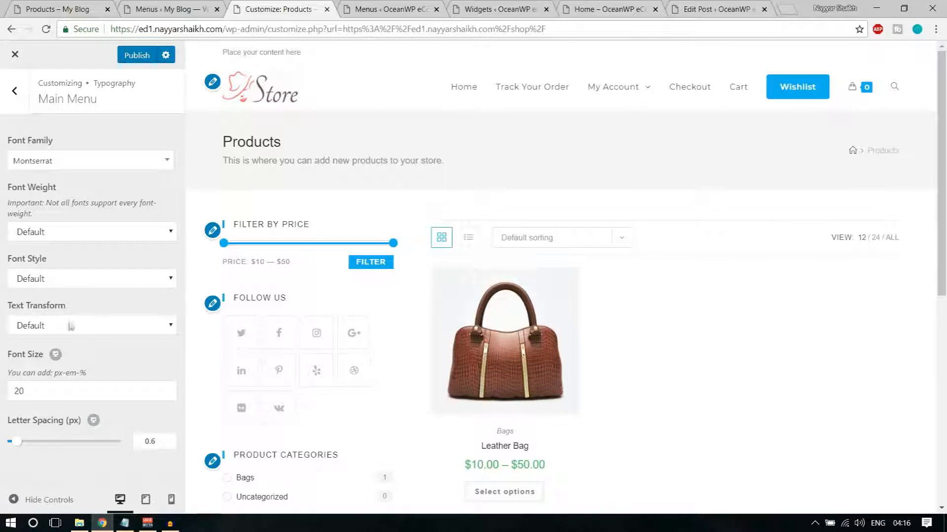
# Set the main menu Text Transform to Uppercase and Font Weight to Semibold: 600
pyautogui.click(72, 281)
pyautogui.click(72, 283)
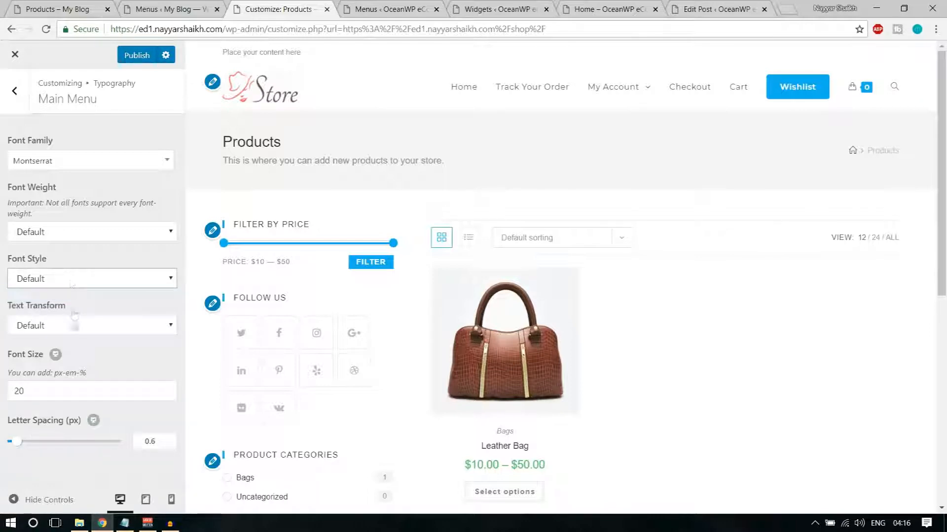
pyautogui.click(75, 326)
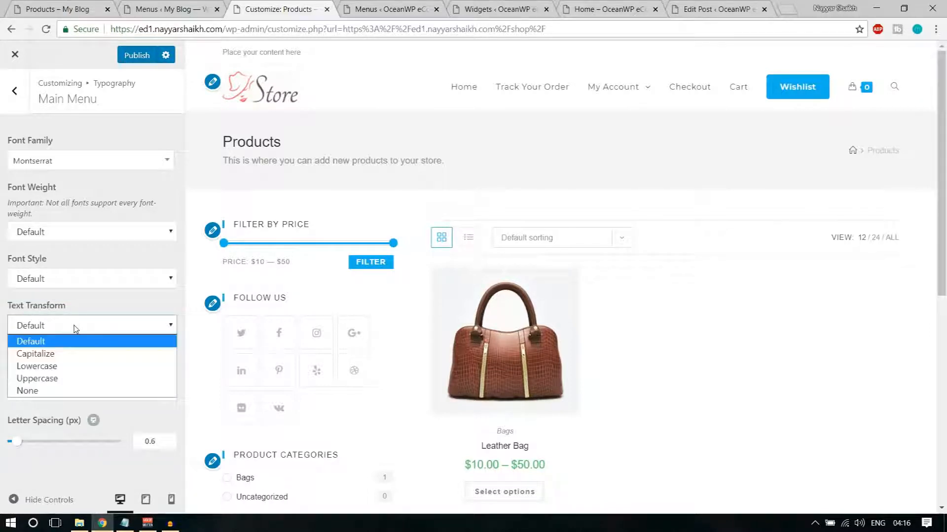
pyautogui.click(70, 379)
pyautogui.moveTo(622, 93)
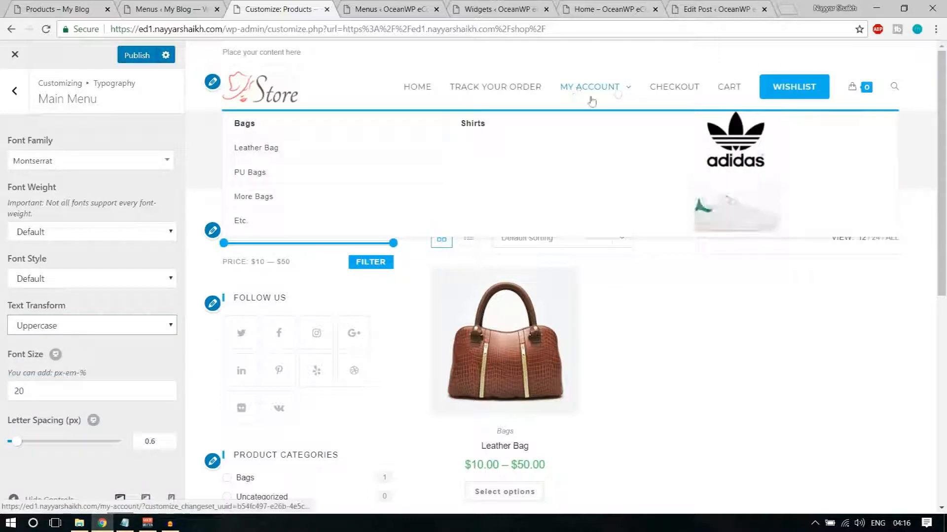
pyautogui.click(73, 277)
pyautogui.click(71, 240)
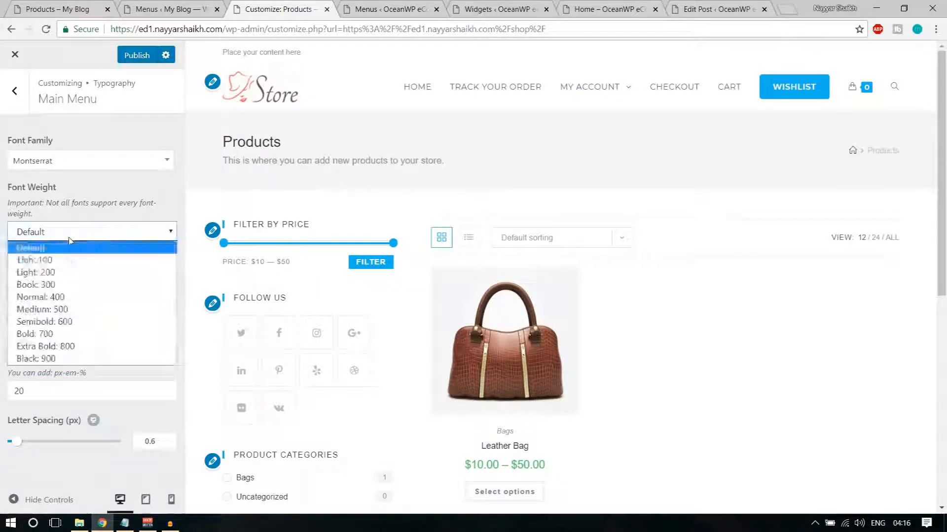
pyautogui.click(74, 322)
pyautogui.moveTo(625, 108)
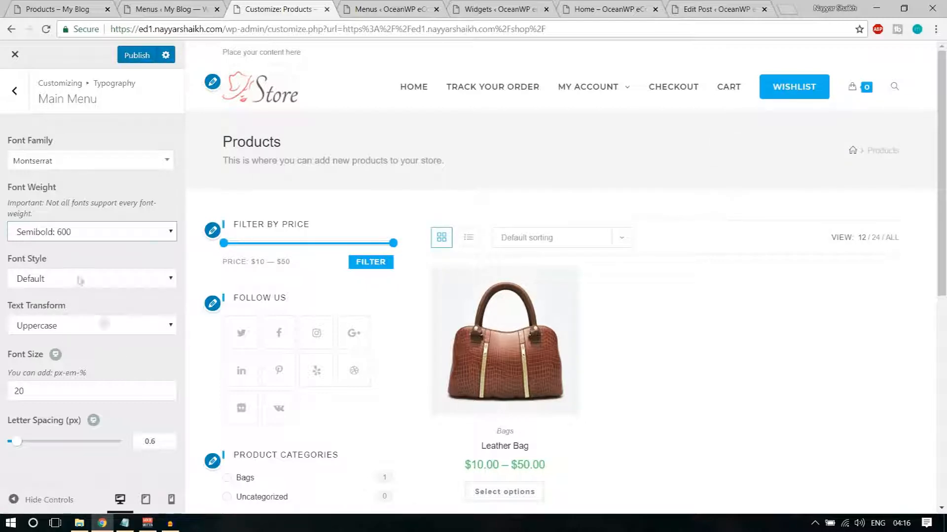
# Back out of the Typography settings to the main Customizer list
pyautogui.click(4, 112)
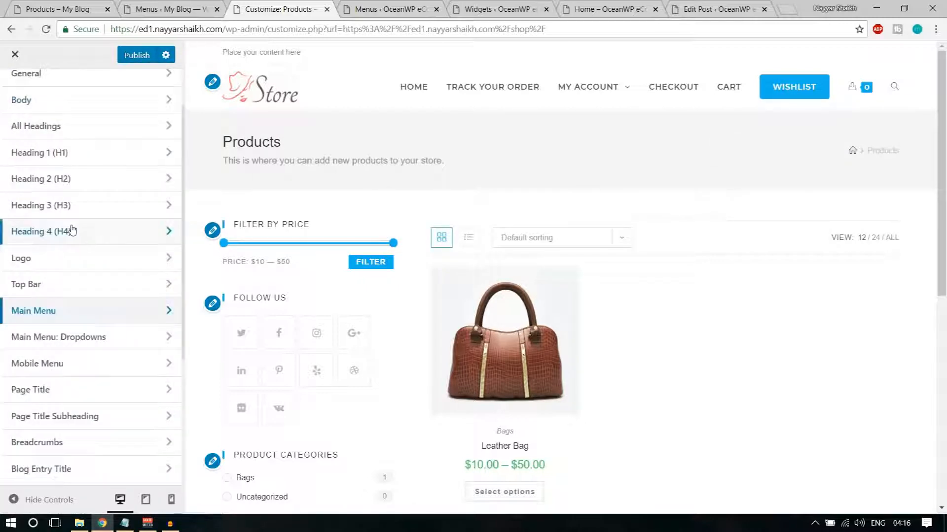
pyautogui.scroll(2, 10, 121)
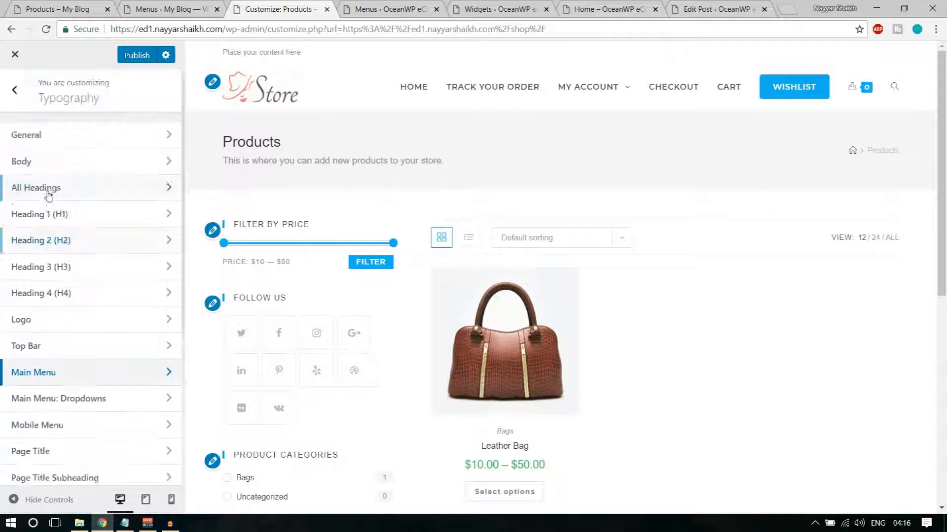
pyautogui.click(11, 90)
pyautogui.moveTo(861, 98)
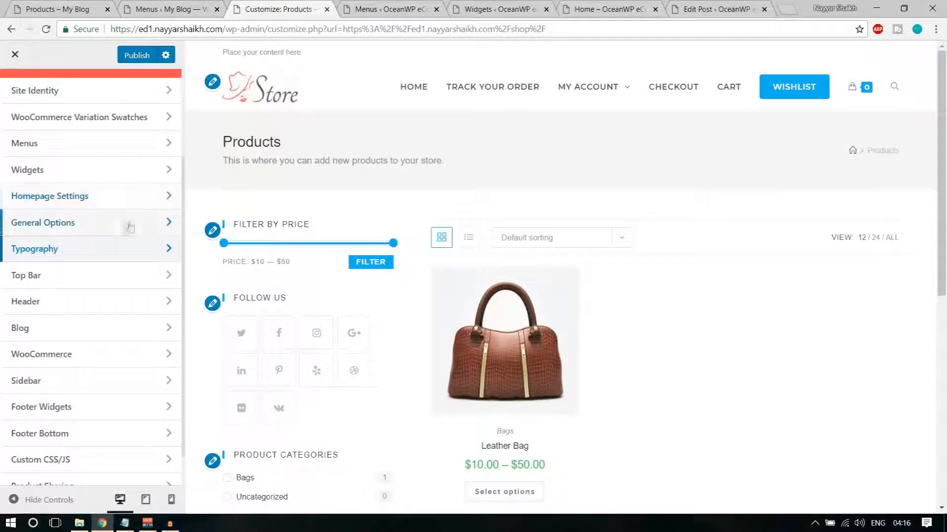
pyautogui.scroll(-1, 80, 304)
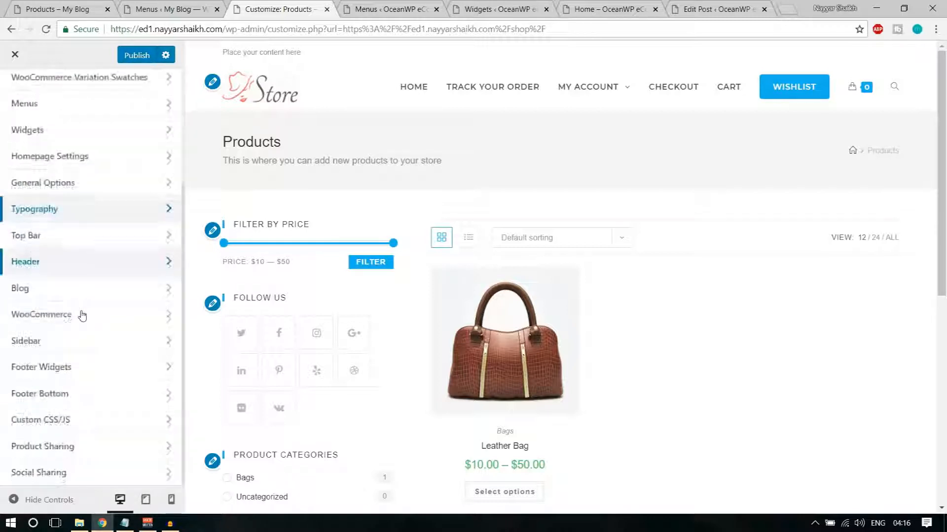
pyautogui.scroll(4, 81, 315)
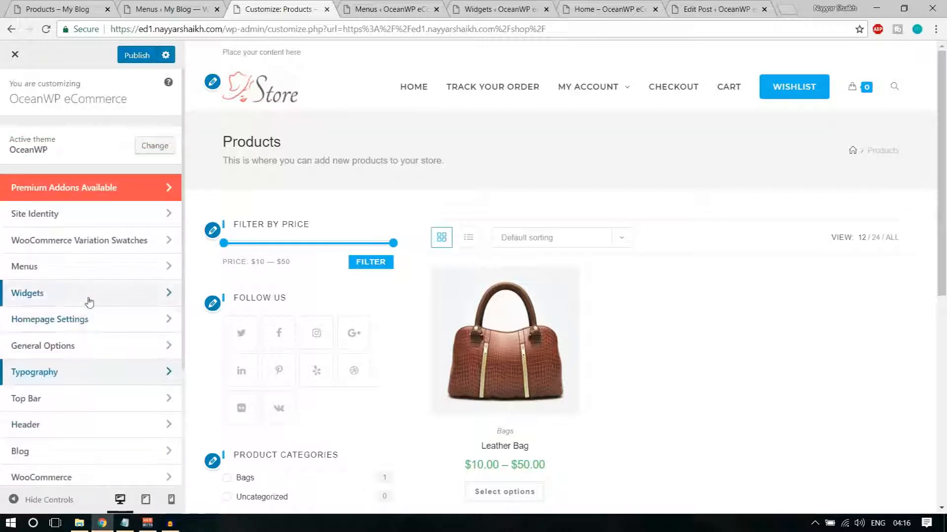
pyautogui.scroll(-1, 89, 301)
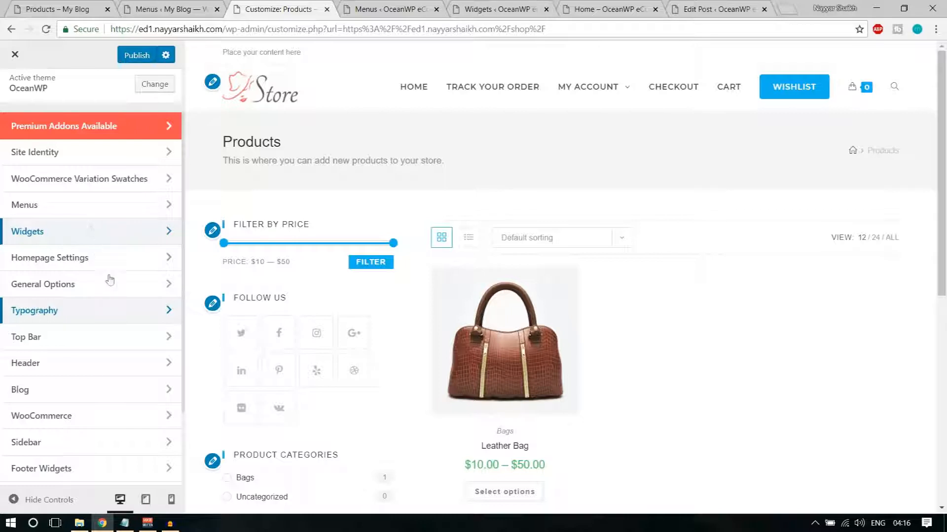
pyautogui.scroll(-1, 99, 256)
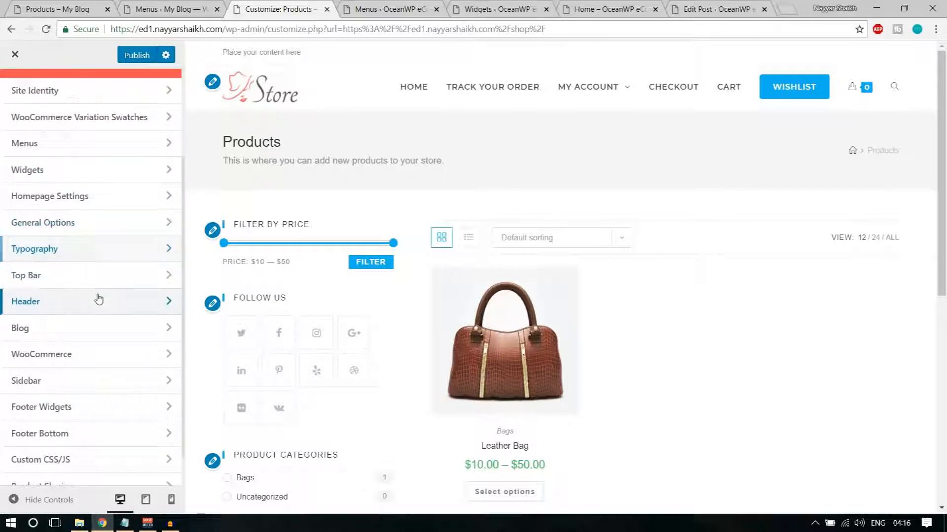
# Look through the Header media and general header settings
pyautogui.click(99, 299)
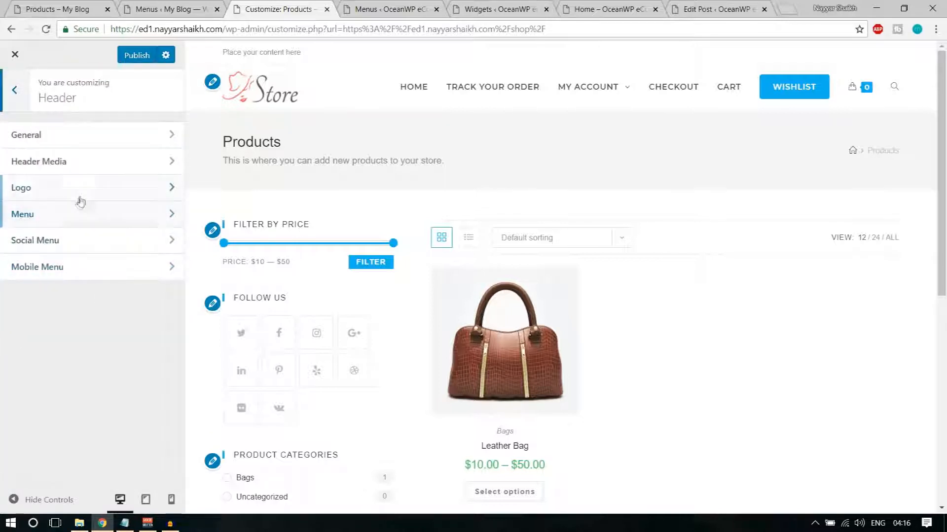
pyautogui.click(84, 158)
pyautogui.scroll(-2, 123, 329)
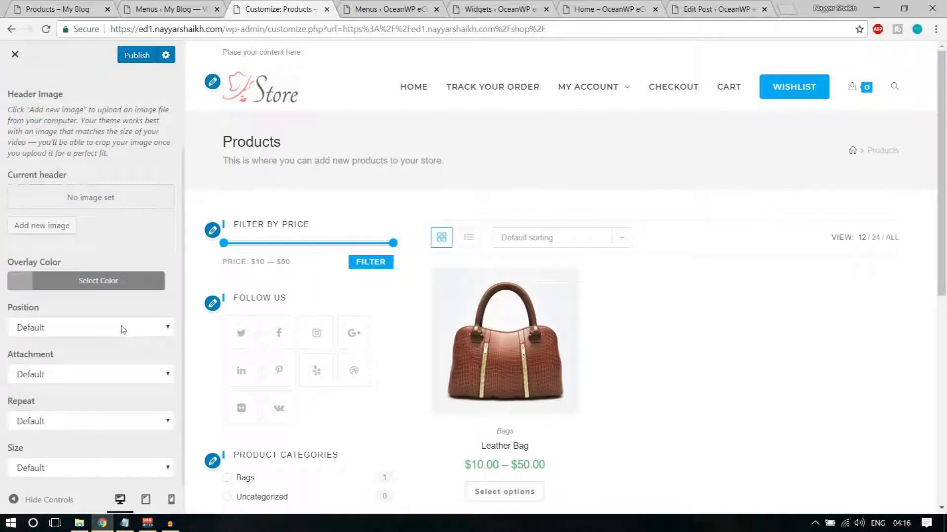
pyautogui.scroll(2, 122, 329)
pyautogui.click(18, 100)
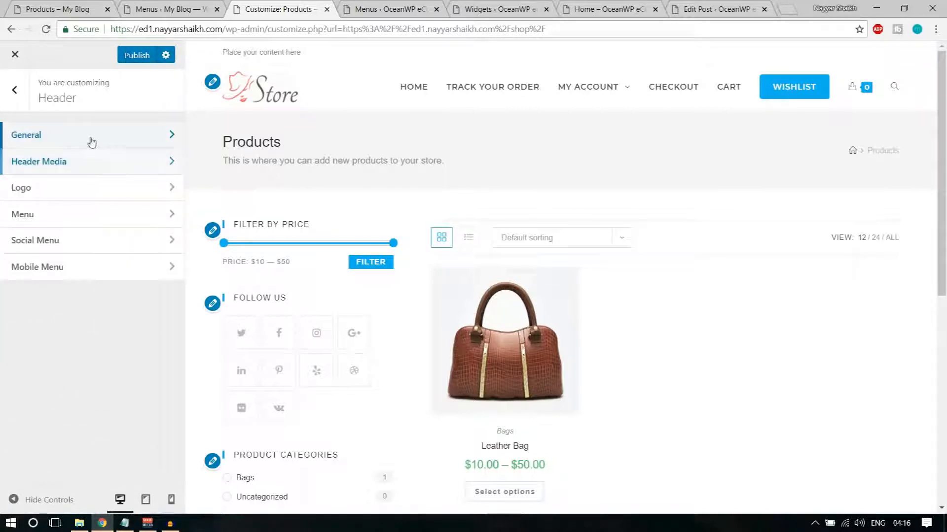
pyautogui.click(90, 139)
pyautogui.scroll(-2, 136, 274)
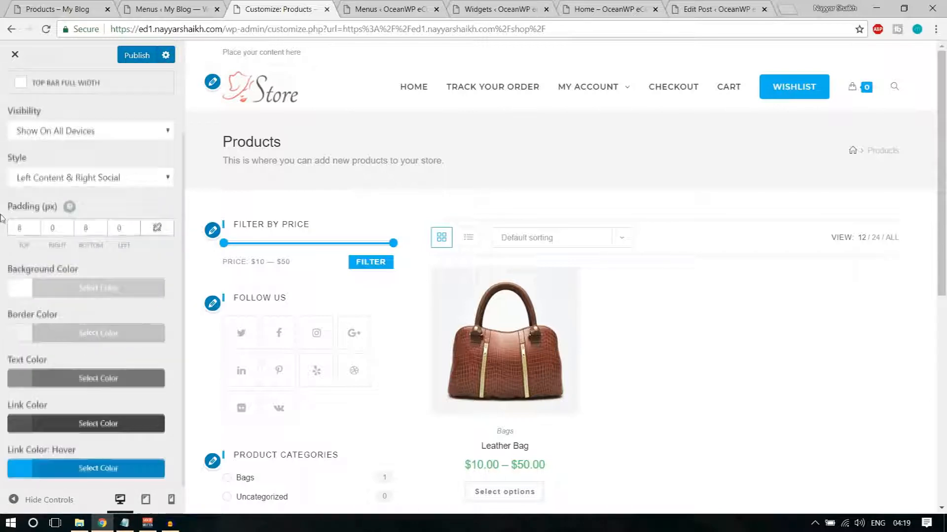
pyautogui.scroll(1, 10, 114)
# Return to the main Customizer list and bring up the ed2 store's shop tab
pyautogui.click(10, 96)
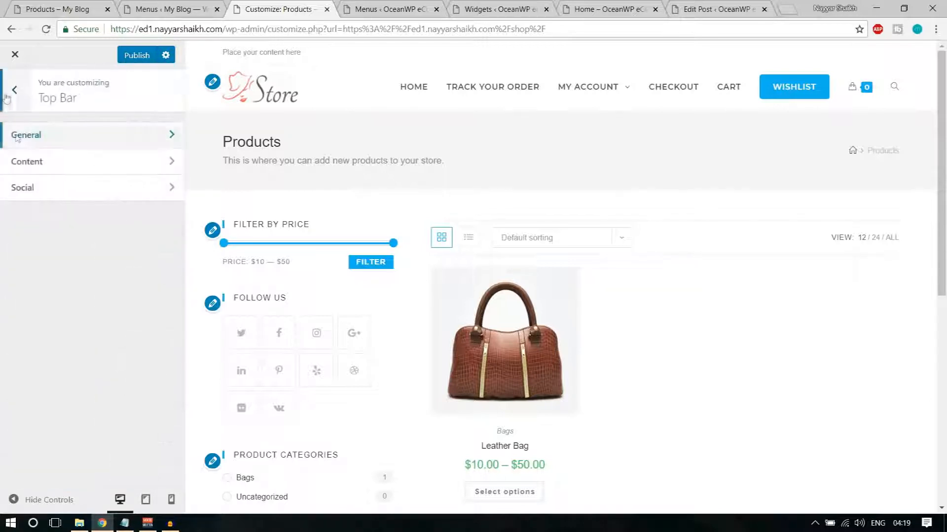
pyautogui.click(7, 97)
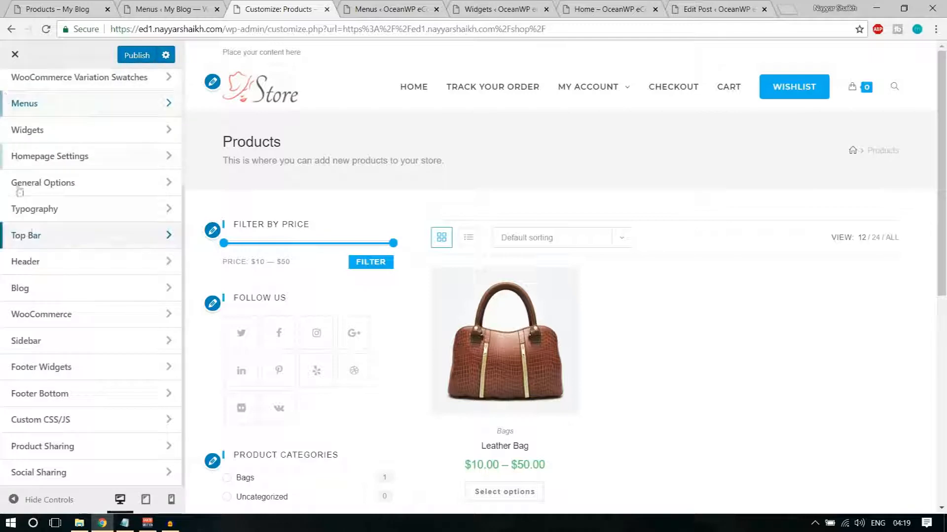
pyautogui.scroll(2, 42, 290)
pyautogui.scroll(2, 42, 290)
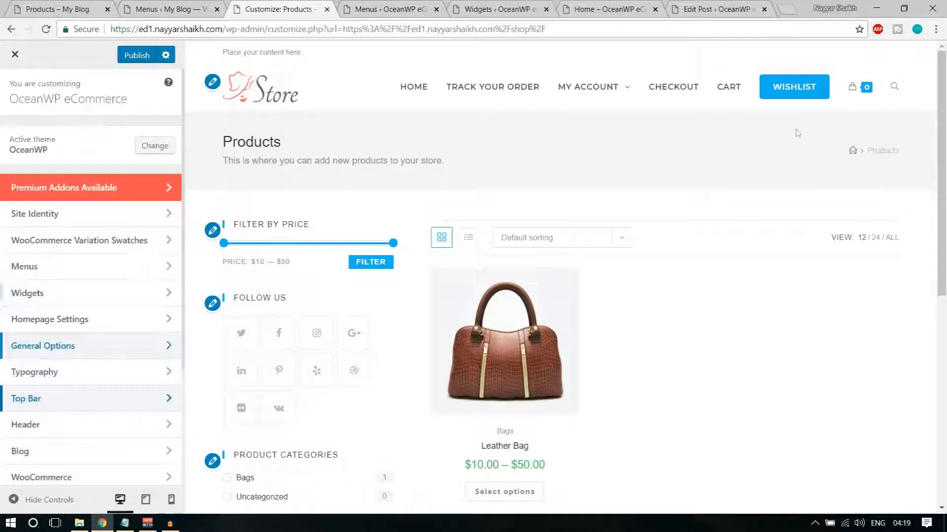
pyautogui.click(59, 9)
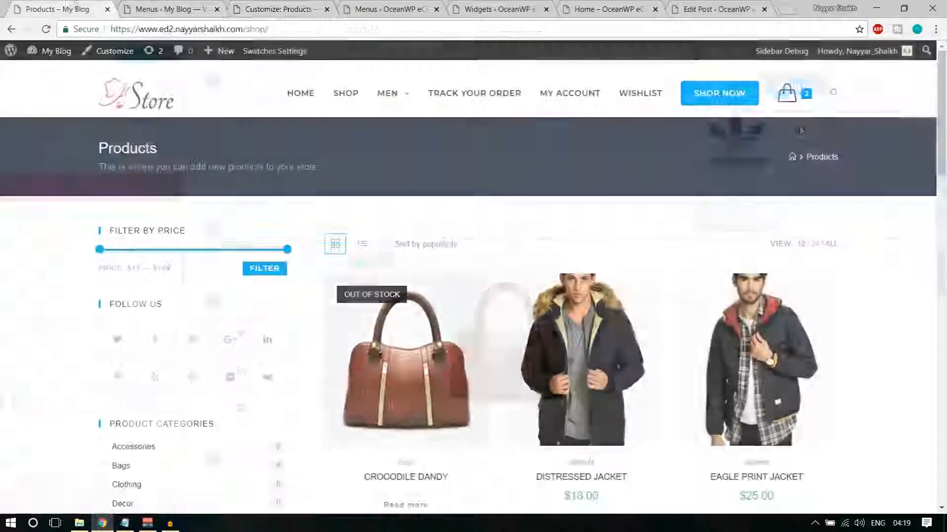
# Compare the other store's Products and Menus tabs with the customizer preview, ending on its panel list
pyautogui.moveTo(785, 99)
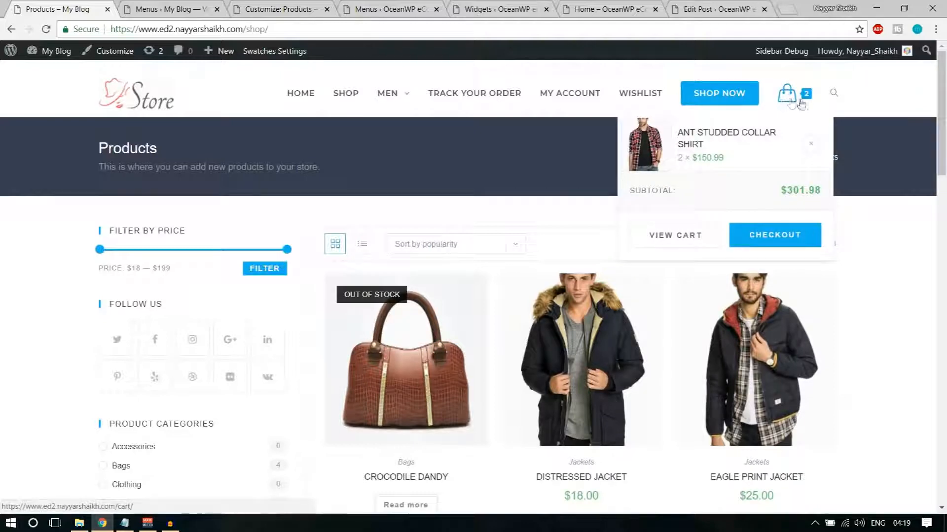
pyautogui.click(162, 6)
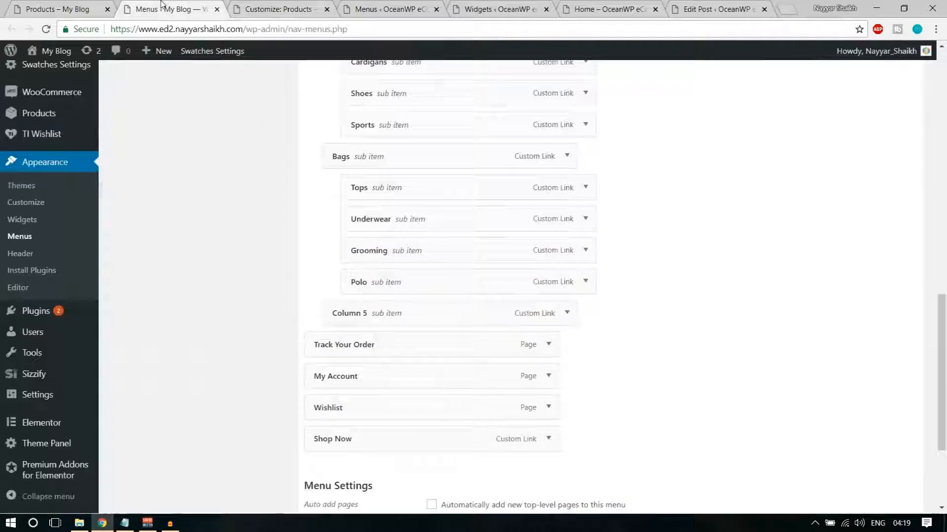
pyautogui.click(274, 9)
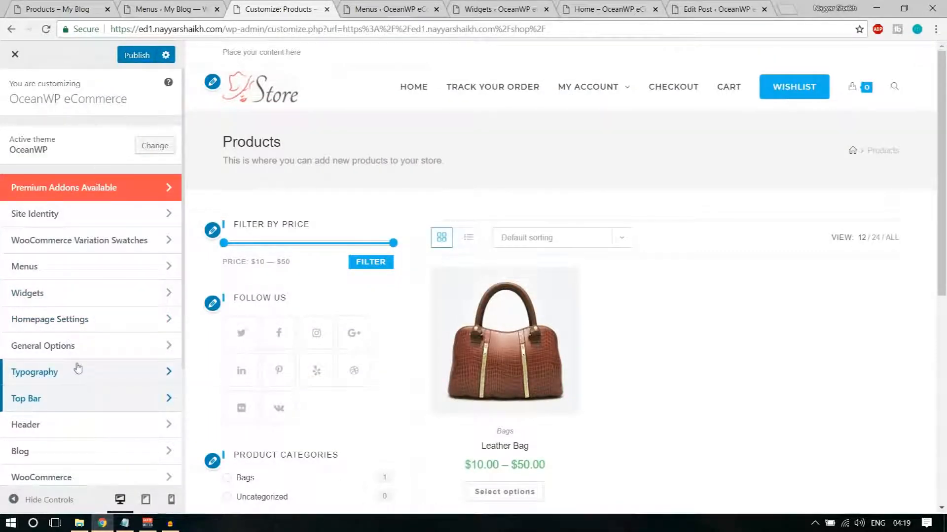
pyautogui.scroll(-3, 78, 380)
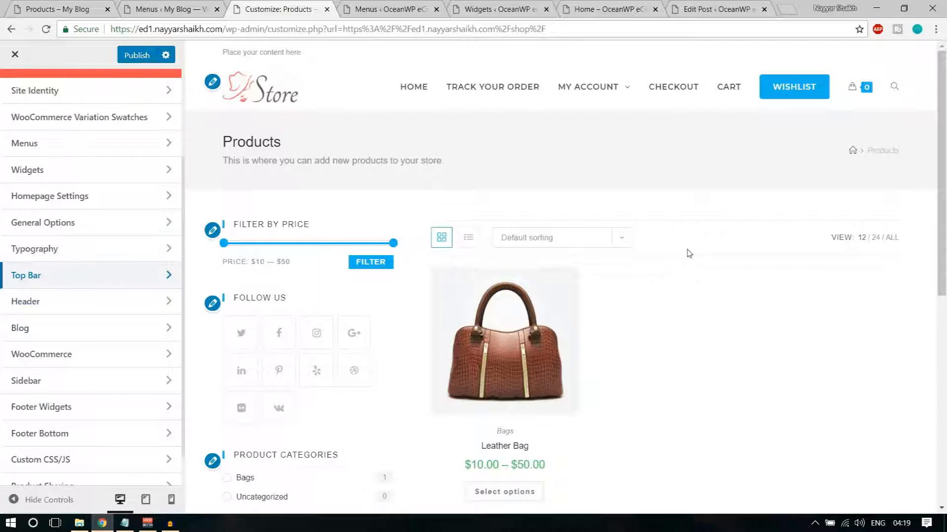
pyautogui.click(52, 9)
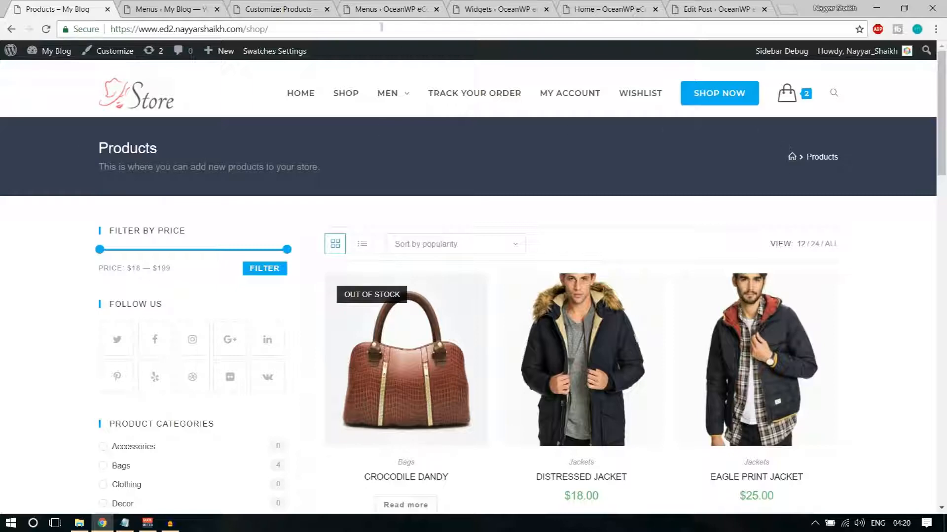
pyautogui.click(158, 6)
pyautogui.click(279, 9)
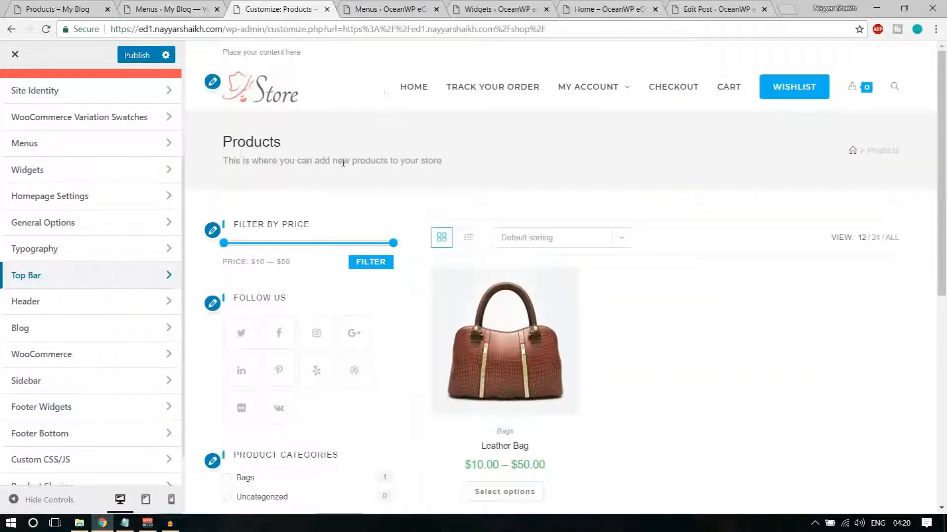
pyautogui.click(43, 6)
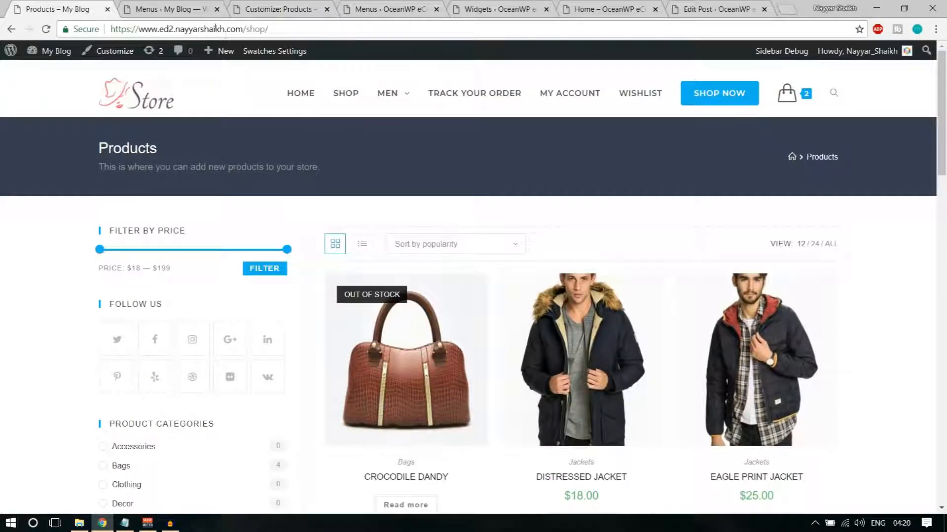
pyautogui.click(175, 9)
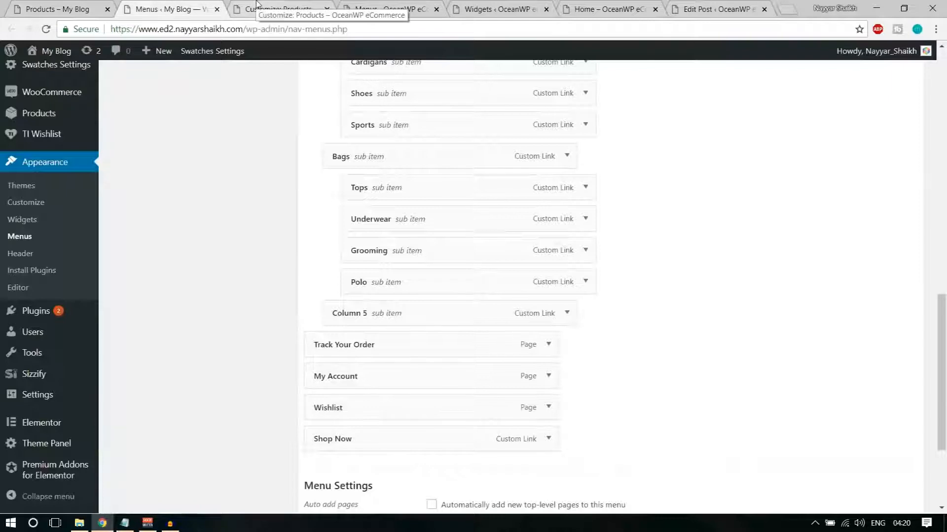
pyautogui.click(256, 4)
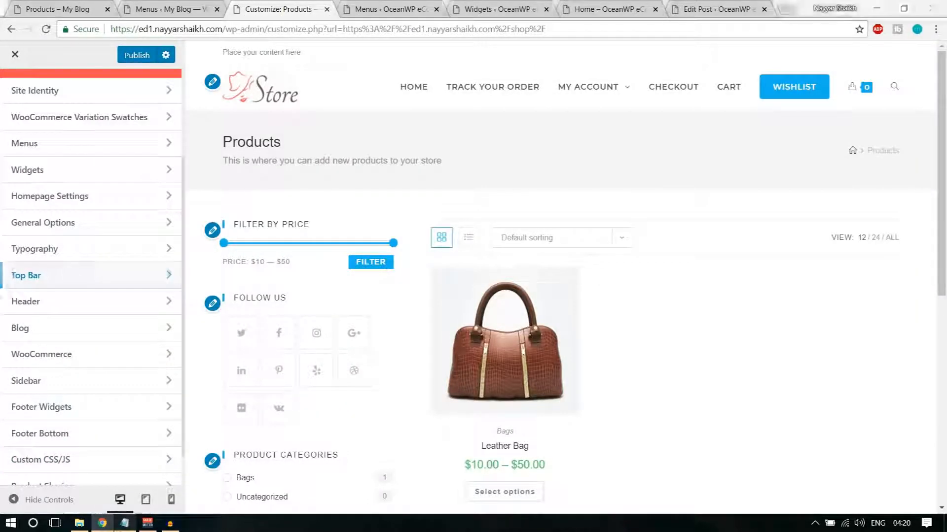
pyautogui.scroll(3, 133, 324)
pyautogui.scroll(-2, 133, 324)
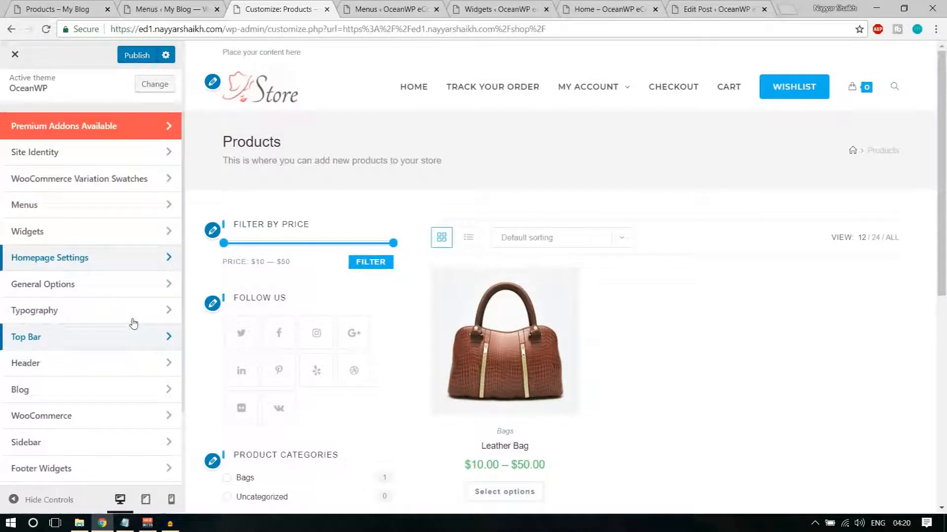
# In General Options > Page Title, try black, grey and blue for the title band background
pyautogui.click(97, 287)
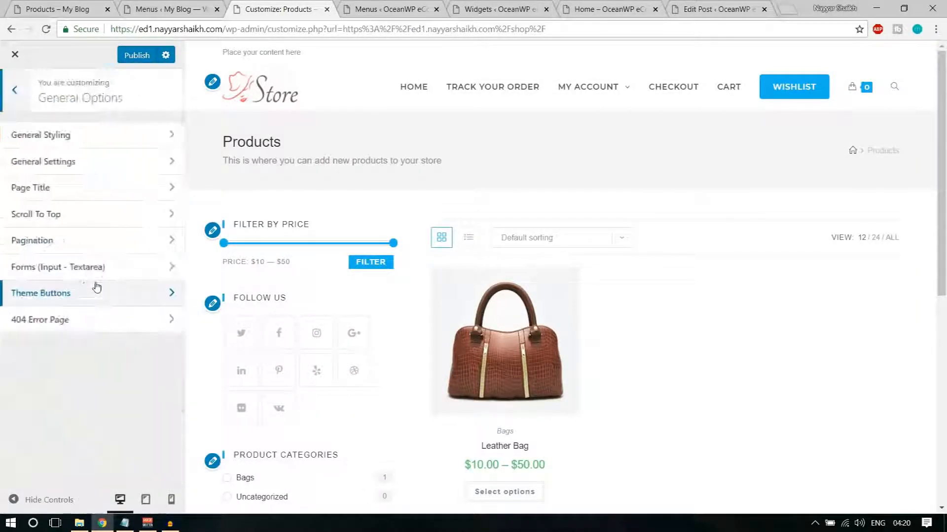
pyautogui.click(73, 192)
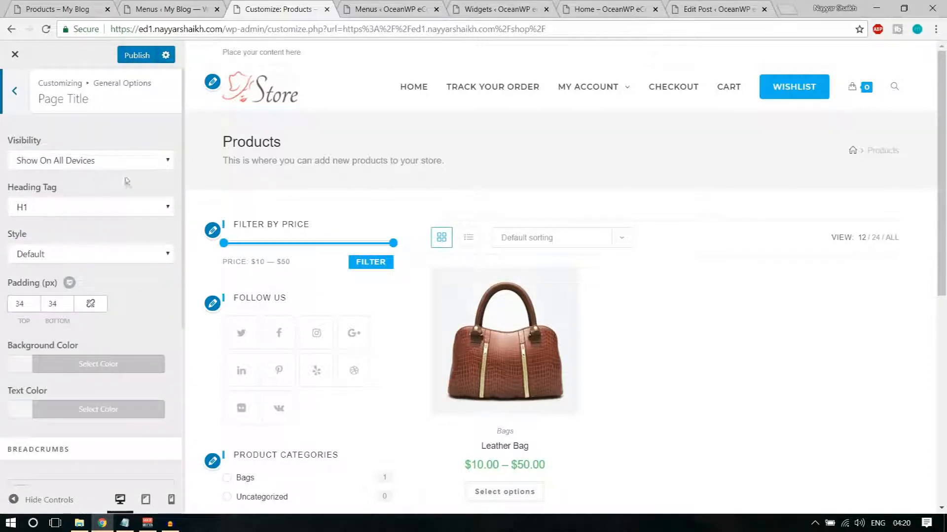
pyautogui.click(112, 366)
pyautogui.scroll(-4, 74, 346)
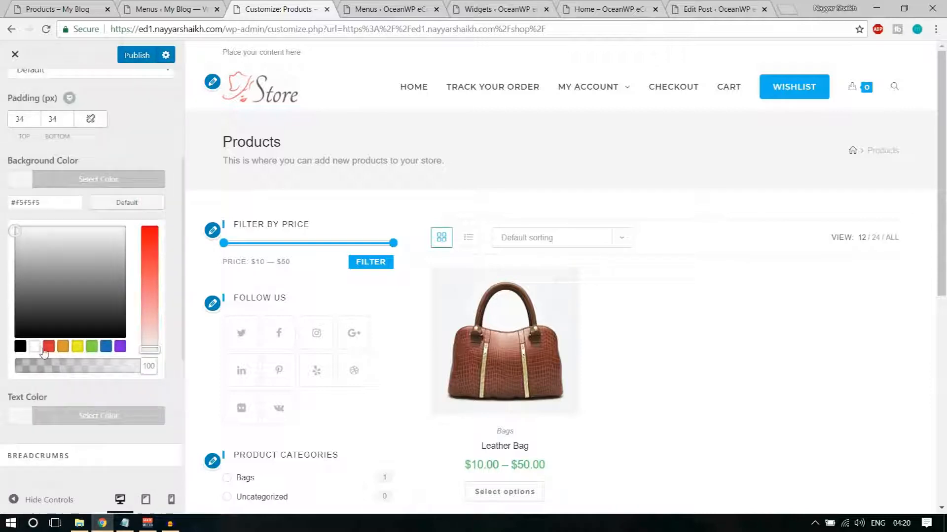
pyautogui.click(21, 346)
pyautogui.moveTo(74, 305)
pyautogui.mouseDown()
pyautogui.moveTo(90, 265)
pyautogui.moveTo(100, 302)
pyautogui.moveTo(44, 249)
pyautogui.moveTo(74, 319)
pyautogui.mouseUp()
pyautogui.click(107, 349)
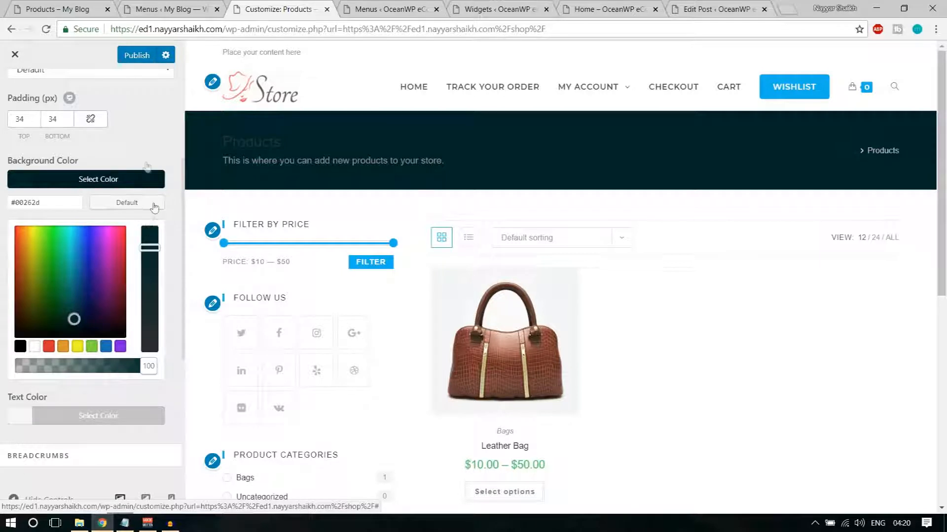
pyautogui.click(137, 179)
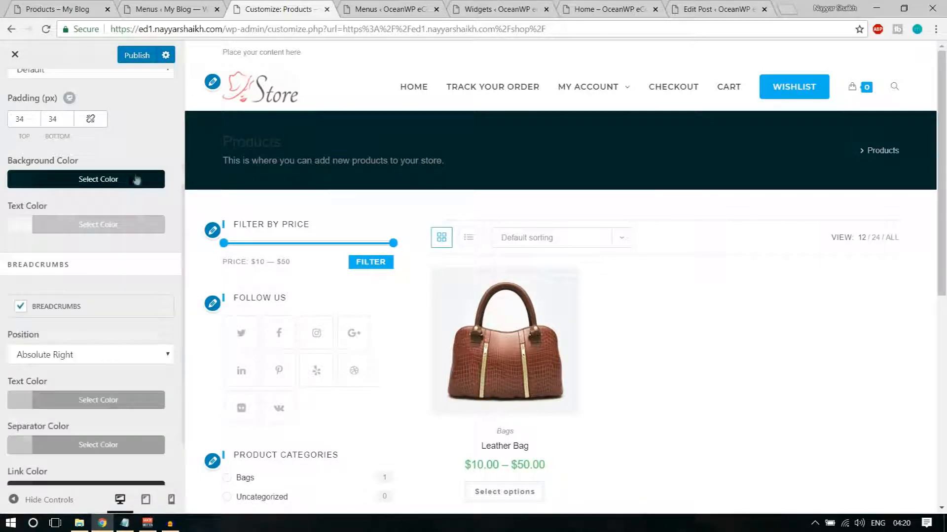
pyautogui.scroll(2, 155, 269)
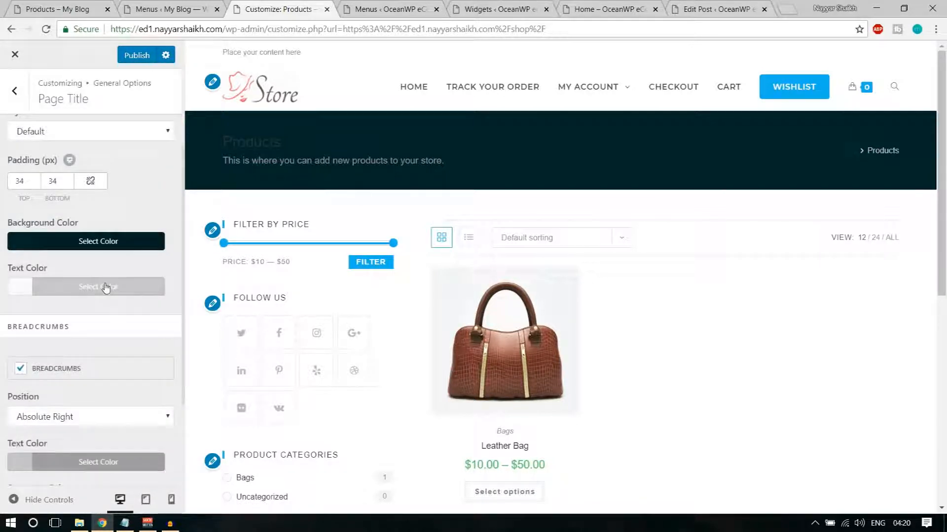
# Make the page title text colour white
pyautogui.click(105, 288)
pyautogui.click(35, 454)
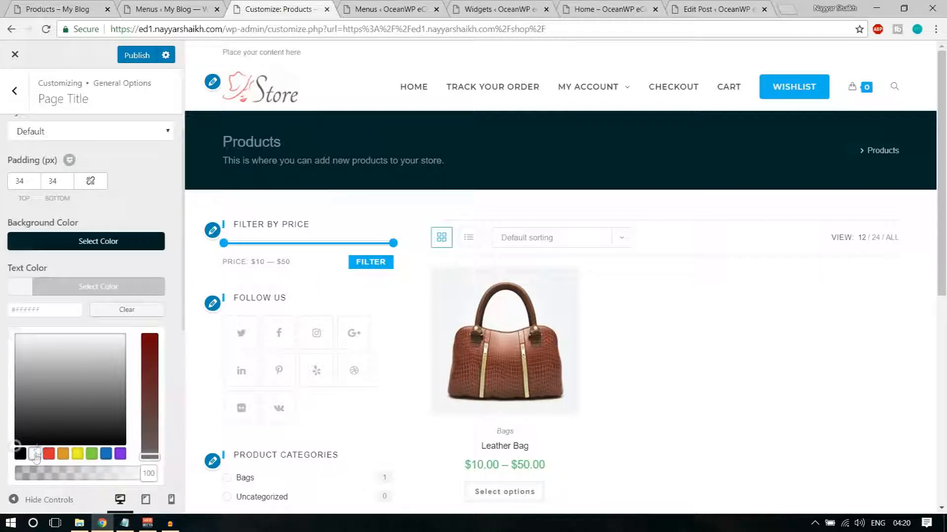
pyautogui.click(136, 287)
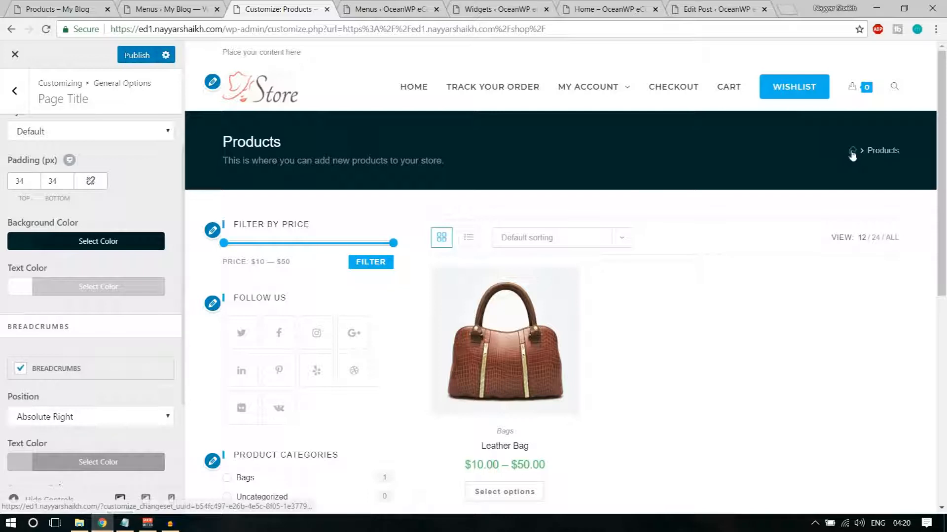
pyautogui.scroll(-1, 150, 335)
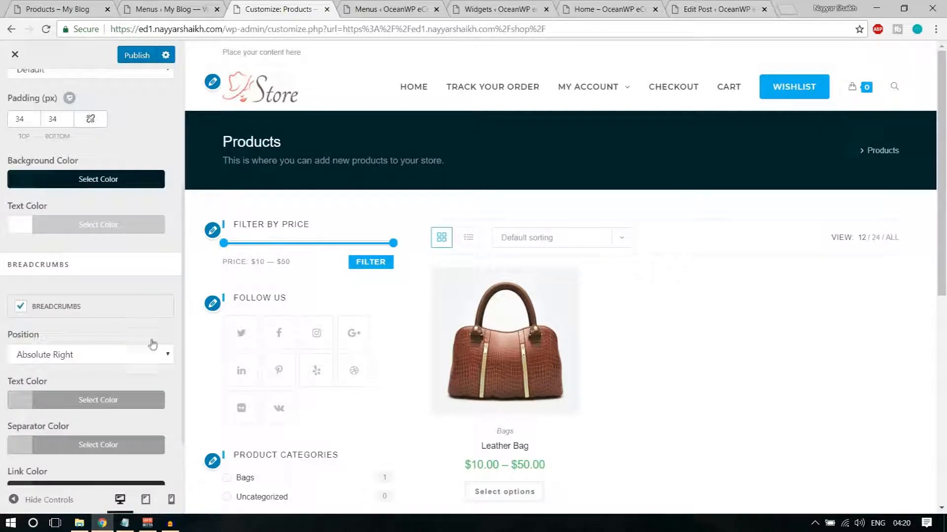
pyautogui.scroll(3, 152, 344)
pyautogui.scroll(-3, 149, 303)
pyautogui.scroll(-1, 147, 301)
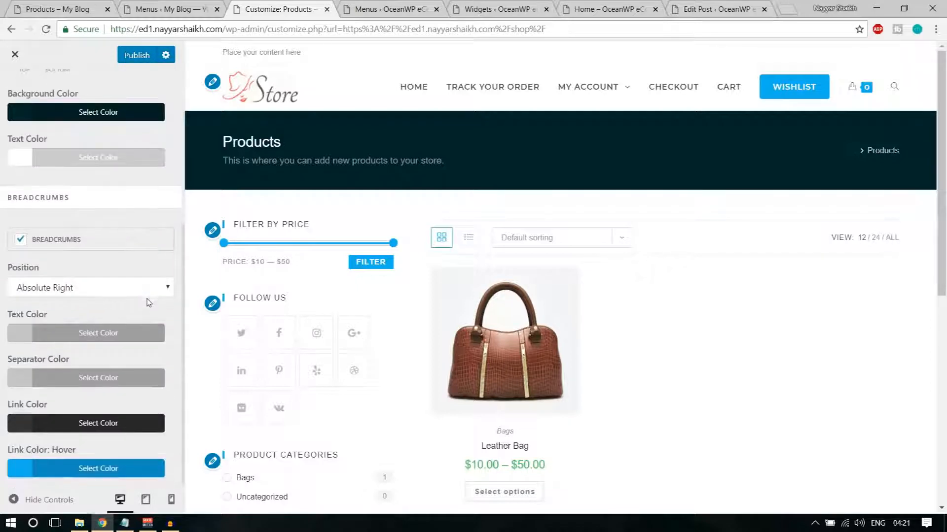
# Set the breadcrumb text colour and separator colour to white
pyautogui.click(92, 334)
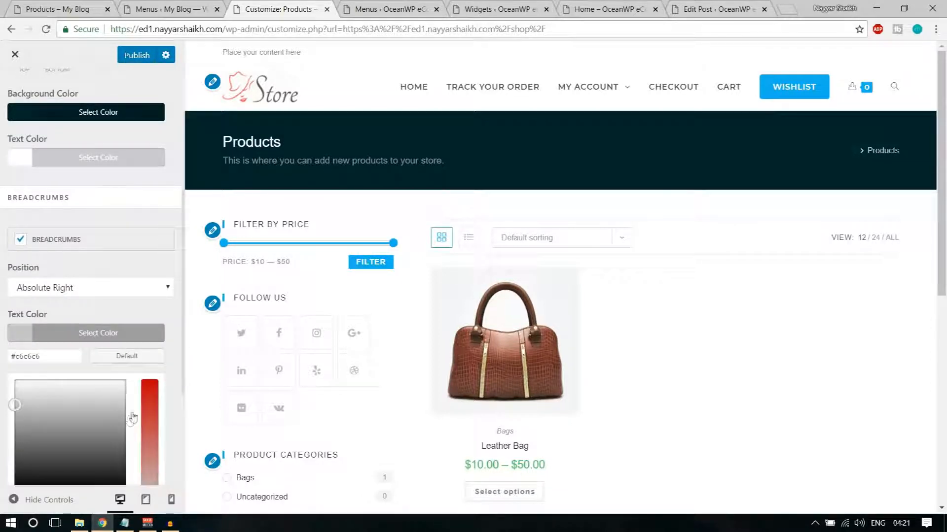
pyautogui.scroll(-3, 96, 397)
pyautogui.click(33, 318)
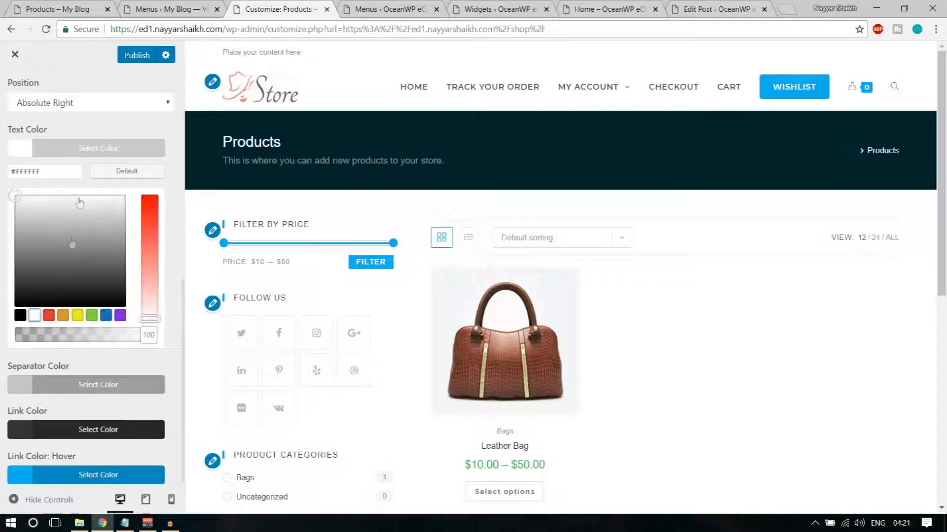
pyautogui.click(92, 149)
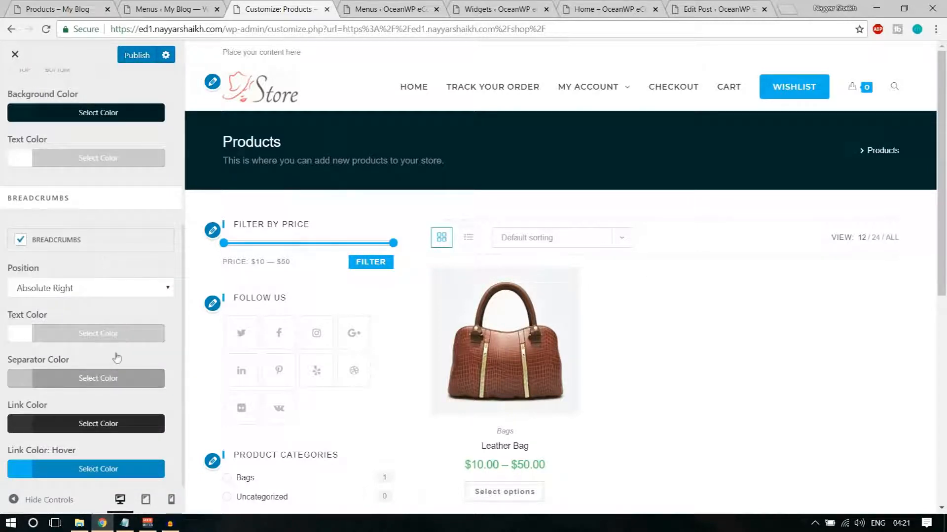
pyautogui.click(91, 380)
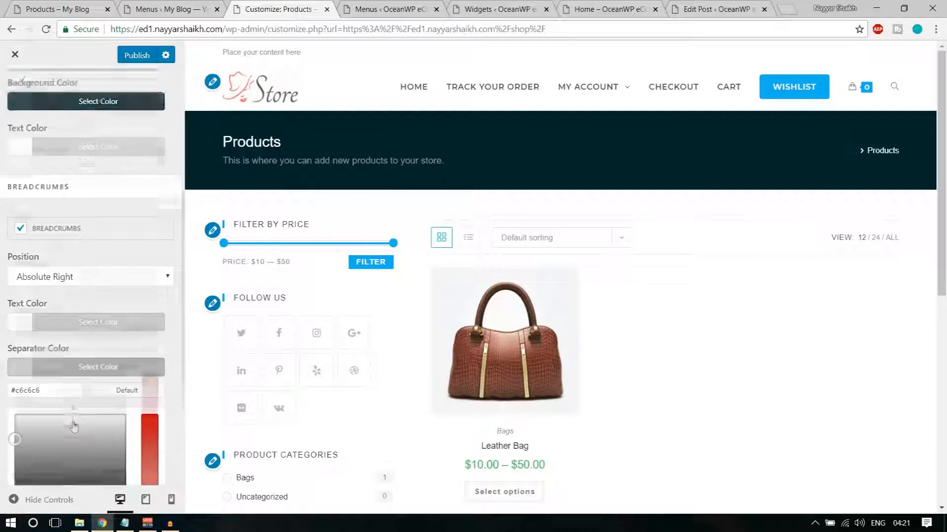
pyautogui.scroll(-3, 64, 385)
pyautogui.click(40, 362)
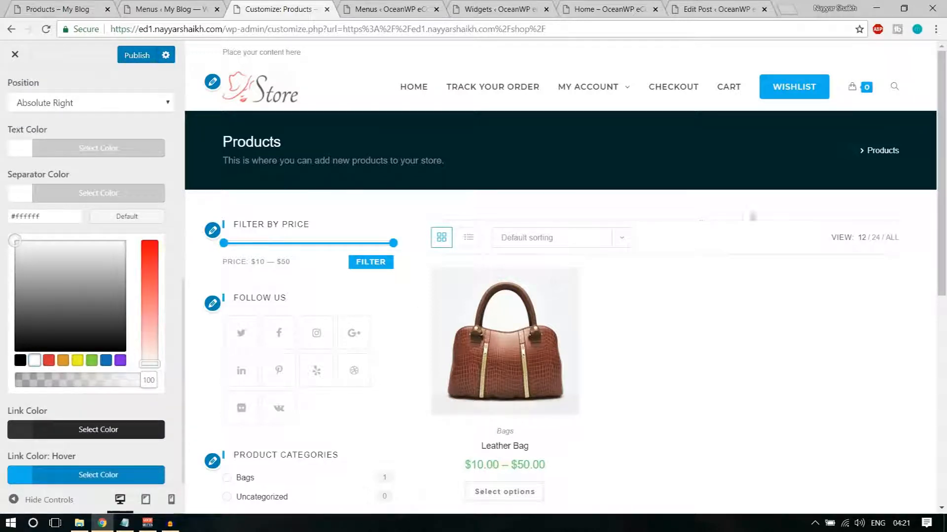
pyautogui.click(123, 234)
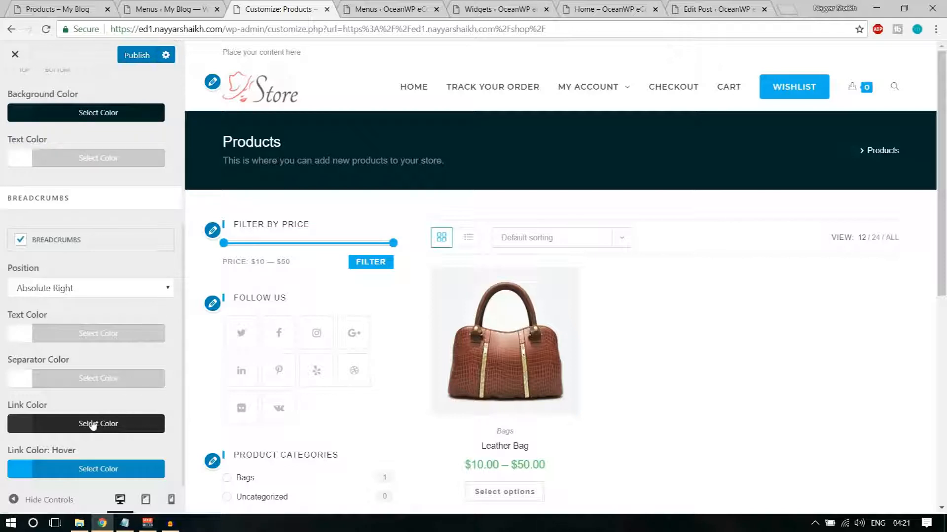
# Set the breadcrumb link colour to red #dd3333
pyautogui.click(92, 424)
pyautogui.scroll(-3, 74, 414)
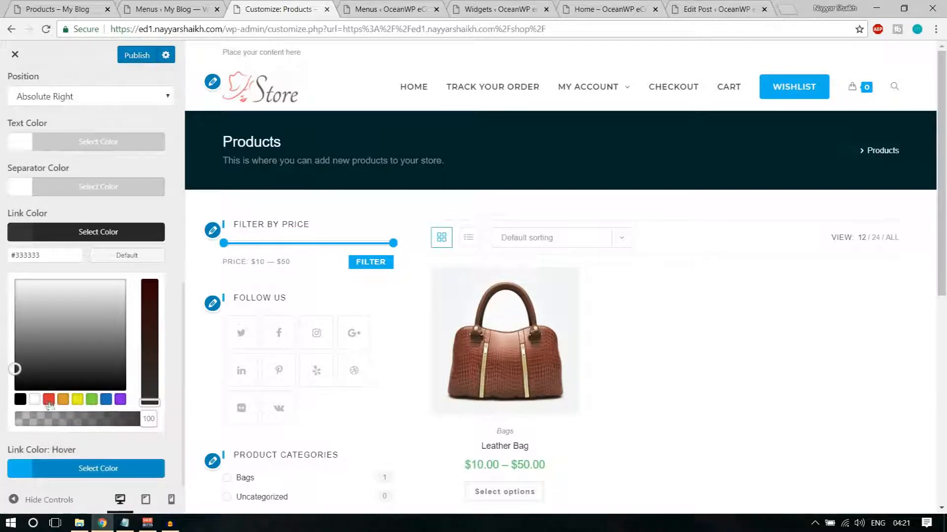
pyautogui.click(105, 400)
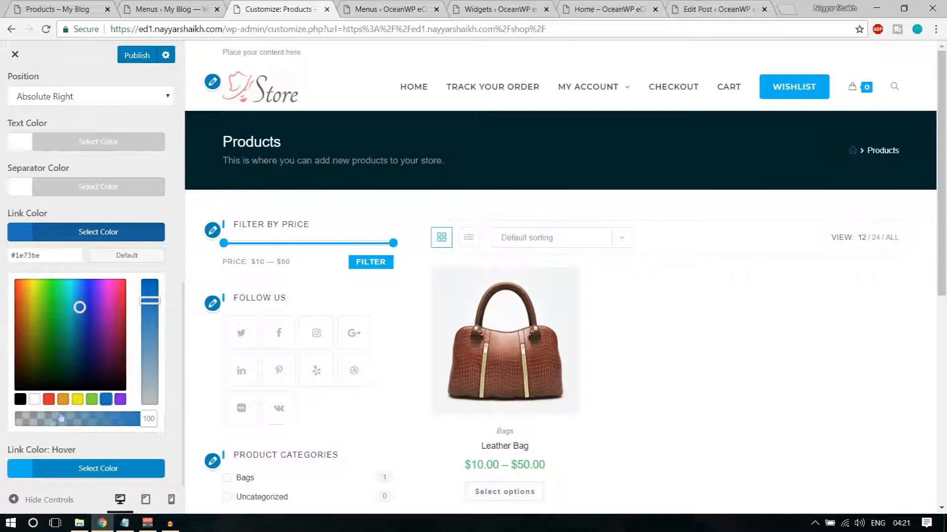
pyautogui.click(48, 399)
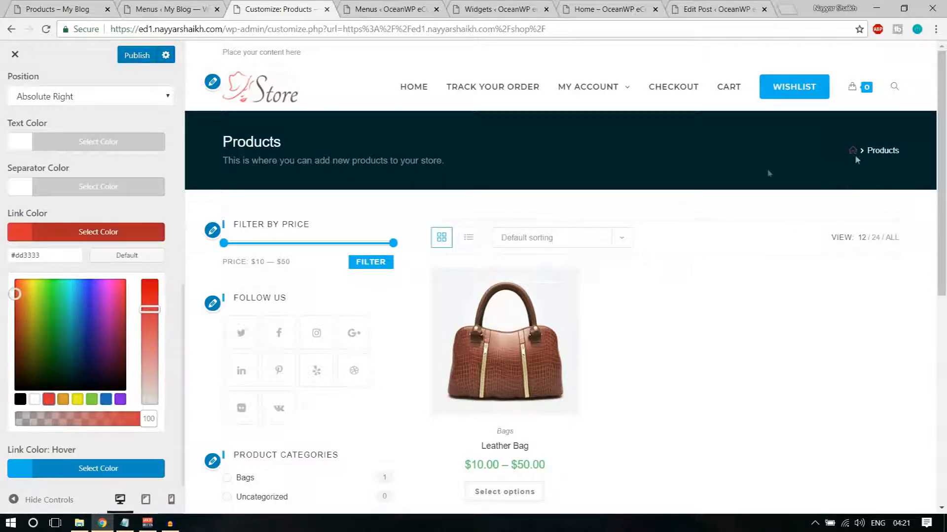
pyautogui.click(141, 235)
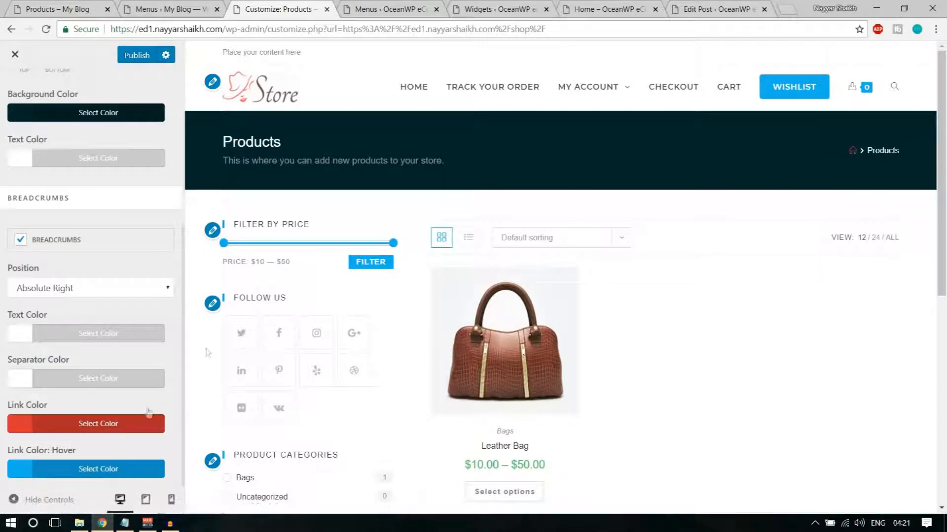
pyautogui.scroll(5, 124, 148)
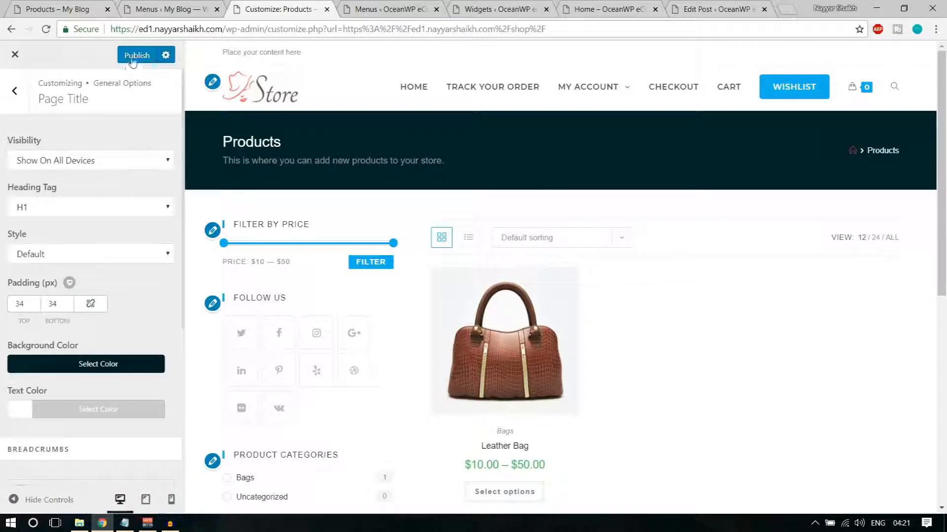
# Publish the Page Title colour changes and back out through General Options to the Customizer root
pyautogui.click(145, 57)
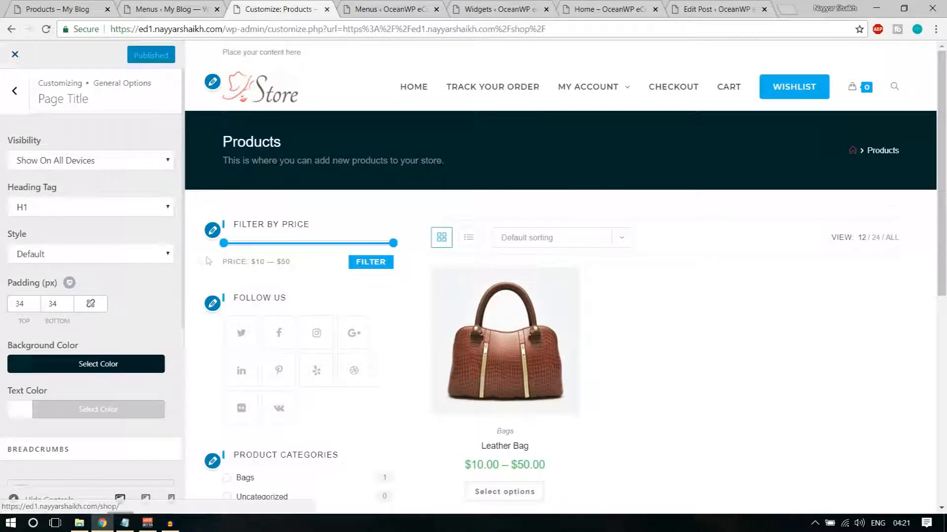
pyautogui.click(14, 90)
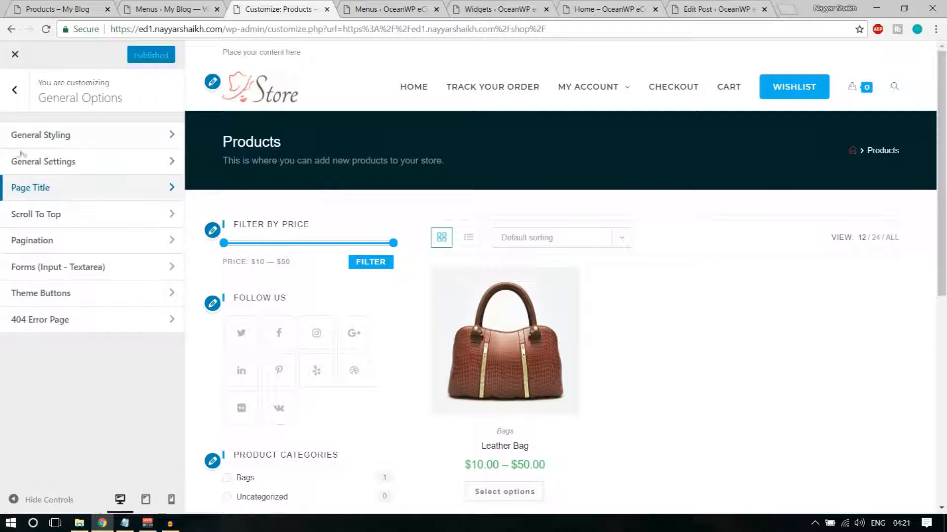
pyautogui.click(62, 246)
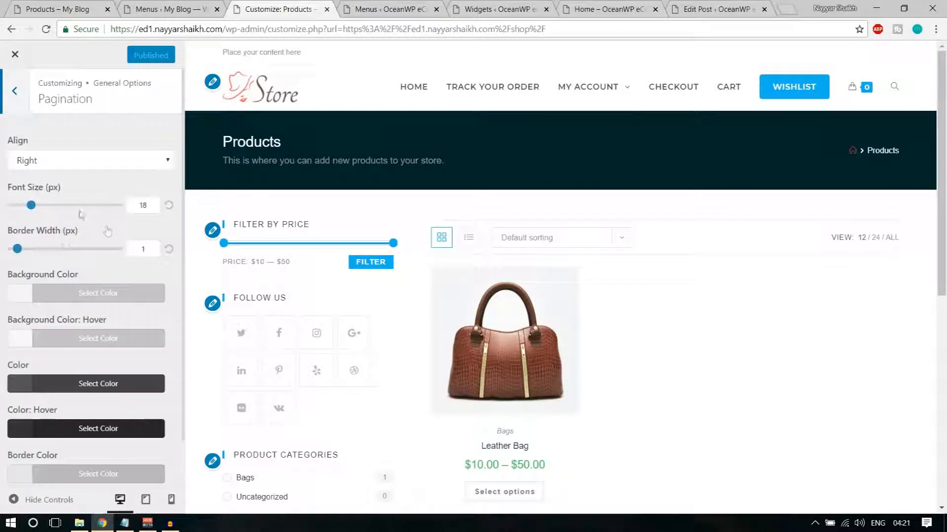
pyautogui.click(14, 90)
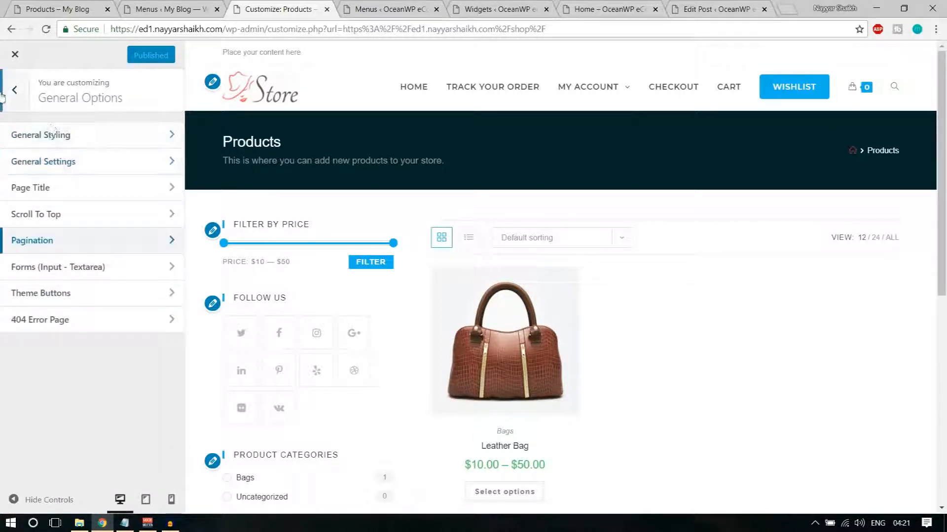
pyautogui.click(14, 90)
pyautogui.scroll(-2, 75, 334)
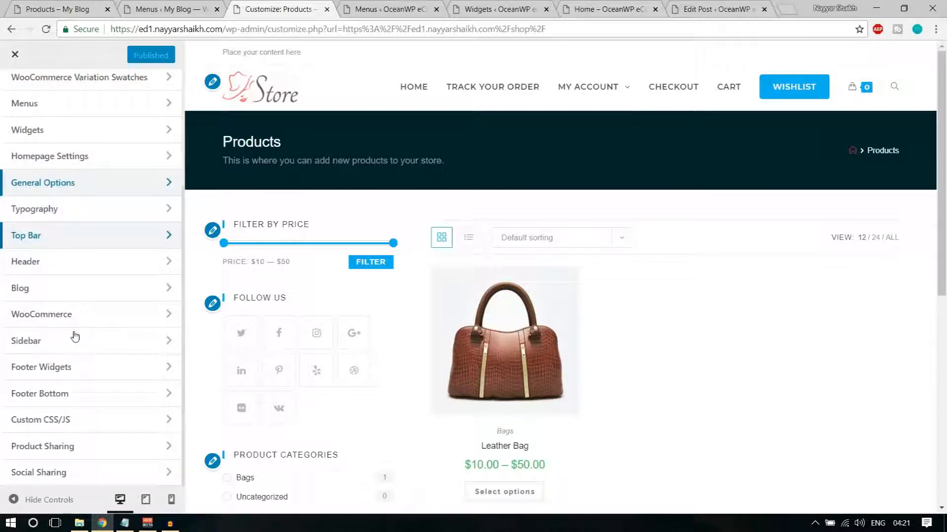
pyautogui.scroll(3, 90, 322)
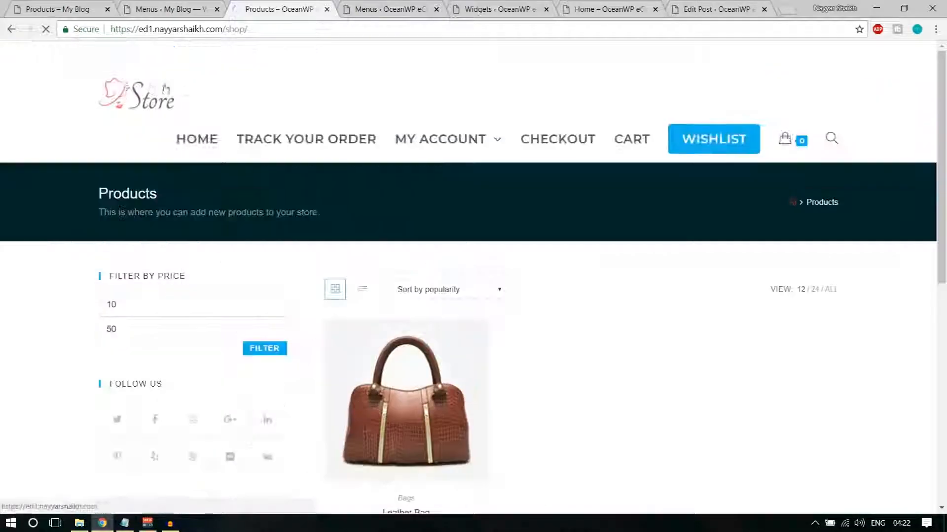
# Zoom the store page out to 90% and compare it with the Products – My Blog tab
pyautogui.scroll(-8, 738, 345)
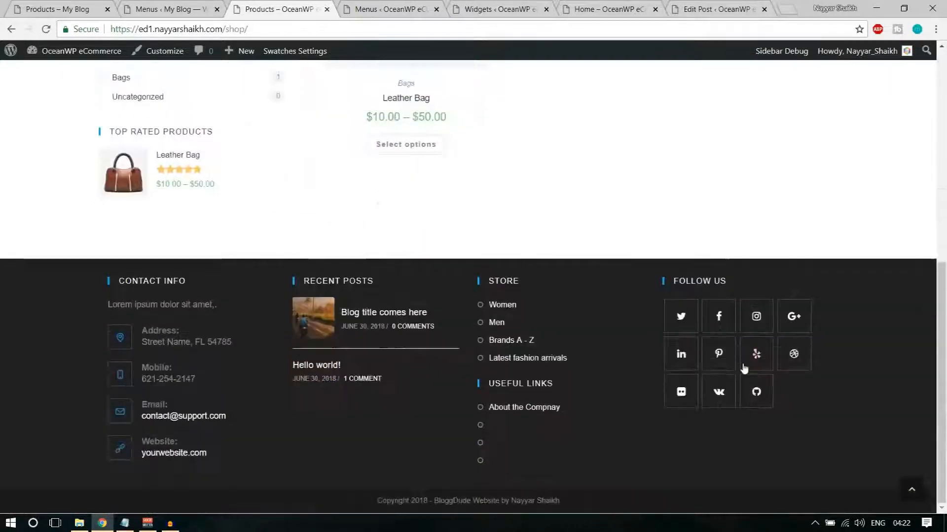
pyautogui.scroll(8, 742, 370)
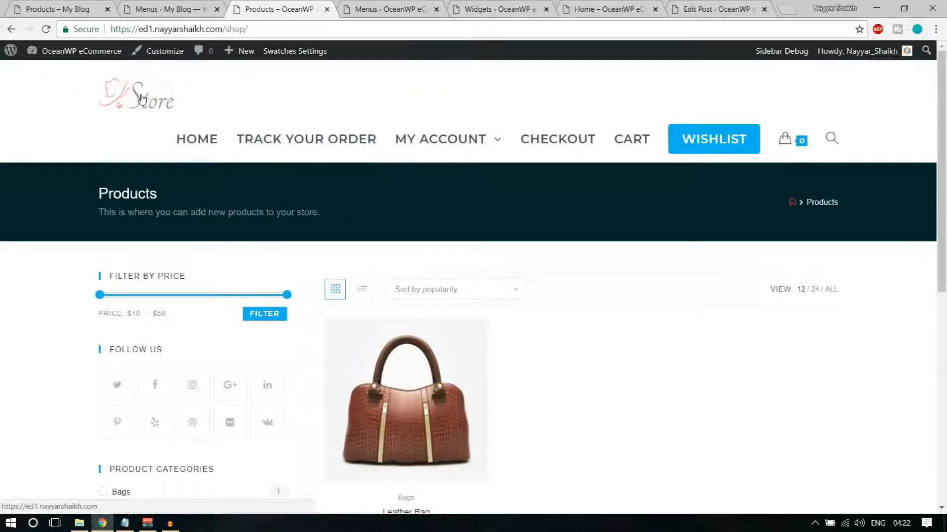
pyautogui.hotkey('ctrl', '-')
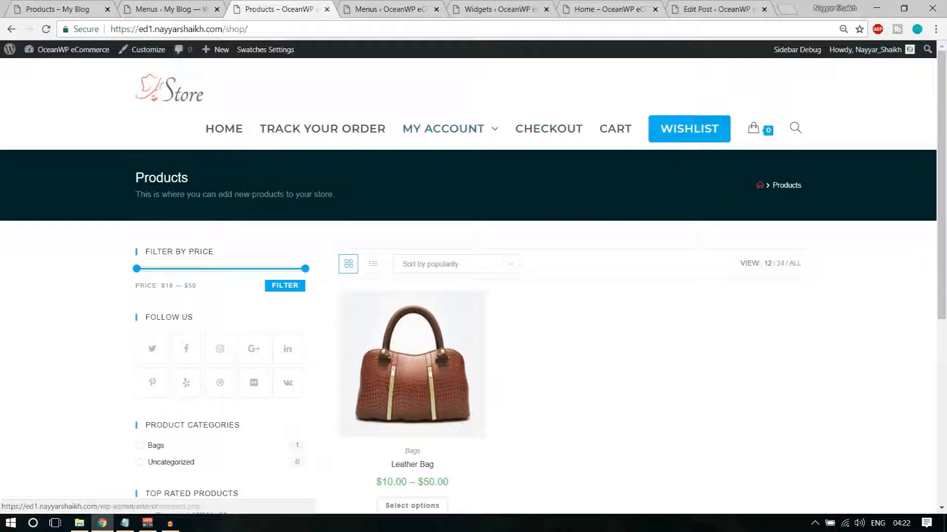
pyautogui.click(58, 7)
pyautogui.click(333, 5)
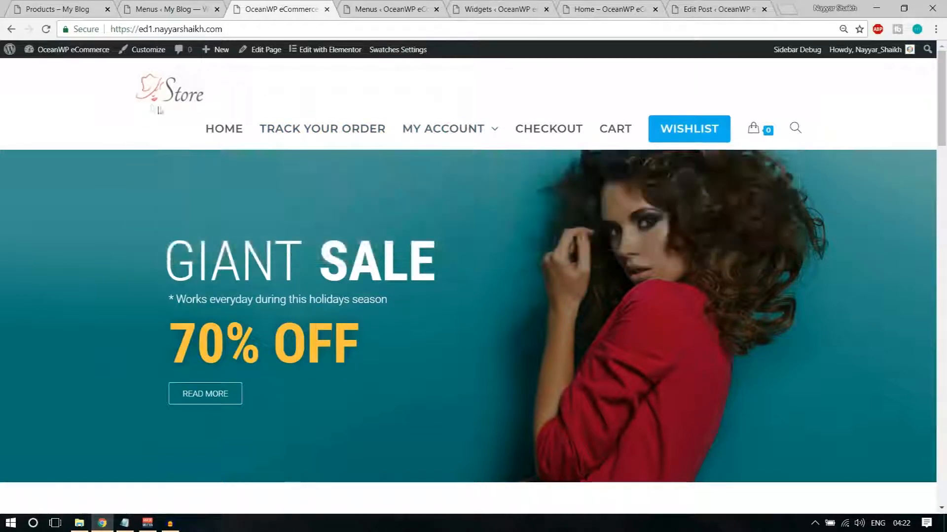
pyautogui.scroll(-20, 915, 398)
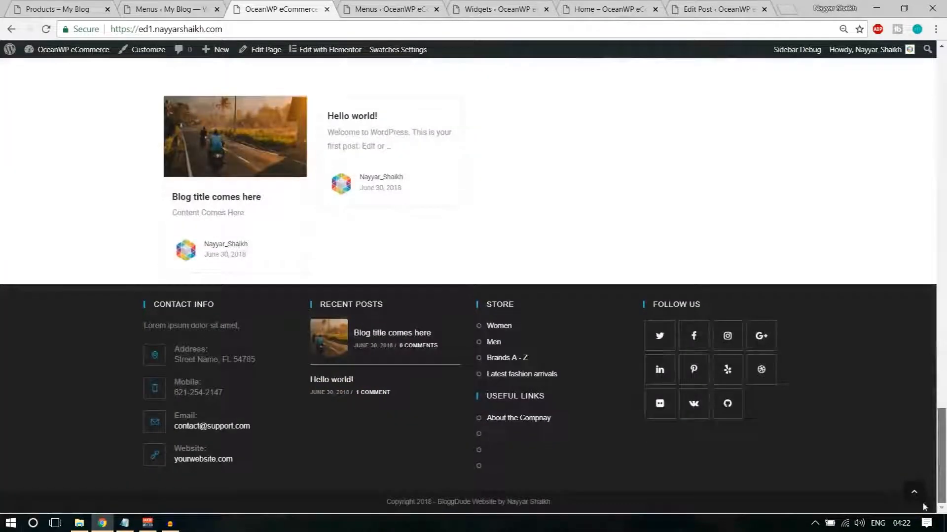
pyautogui.moveTo(942, 452); pyautogui.dragTo(944, 95)
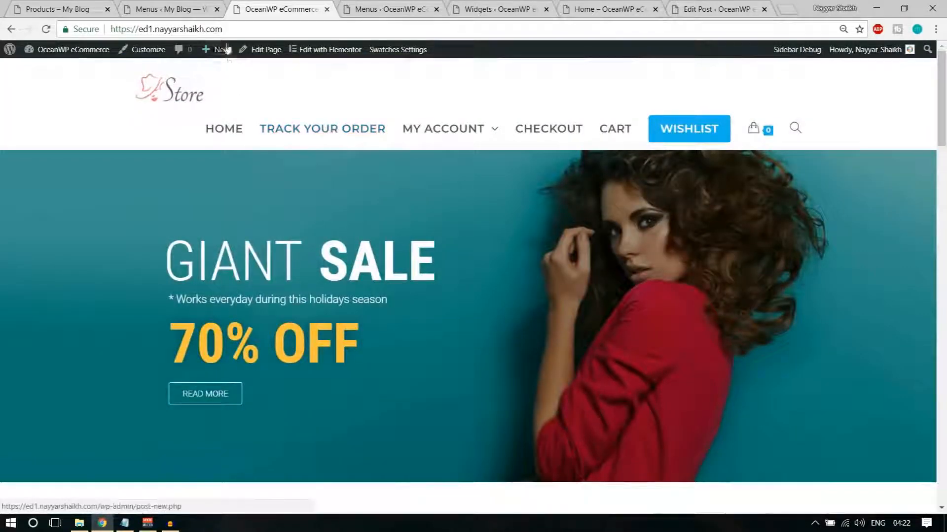
# Reload the store home page, then load the /shop page from the address bar
pyautogui.click(256, 30)
pyautogui.click(255, 31)
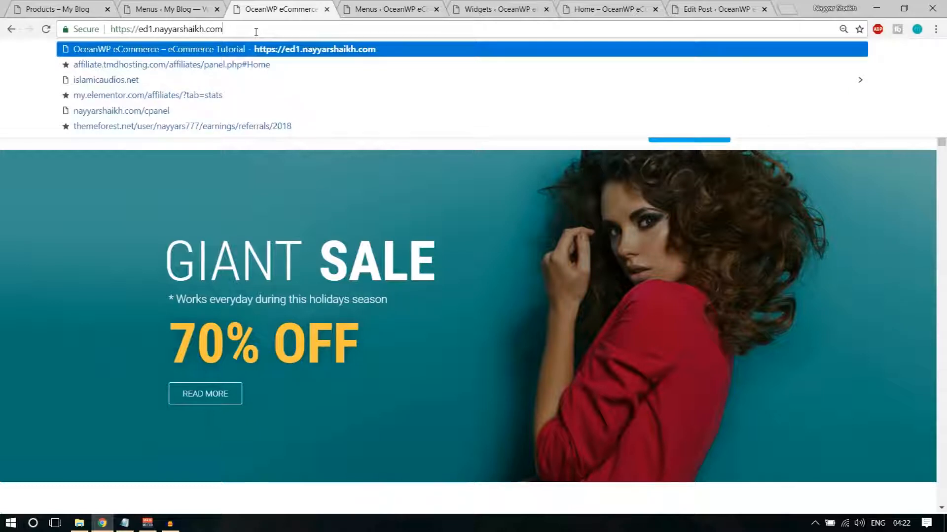
pyautogui.press('Return')
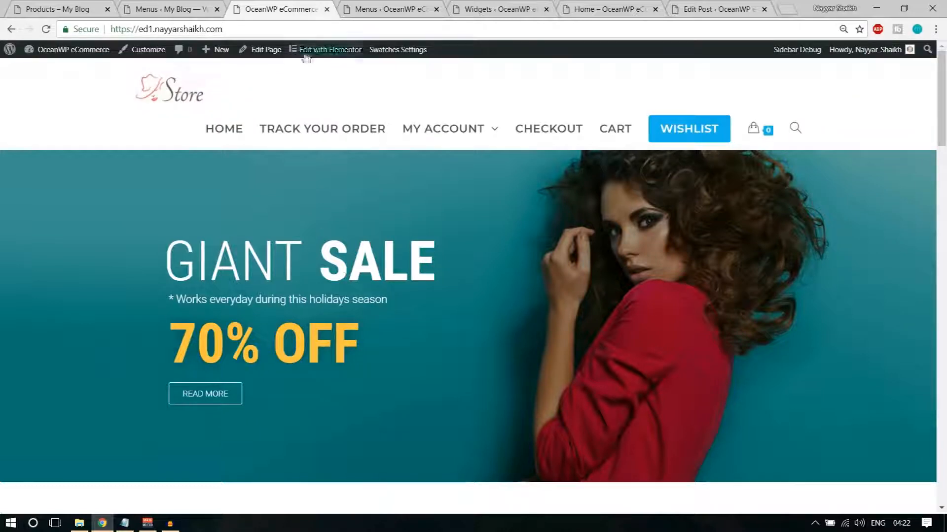
pyautogui.click(247, 31)
pyautogui.click(246, 31)
pyautogui.write('shop')
pyautogui.press('Return')
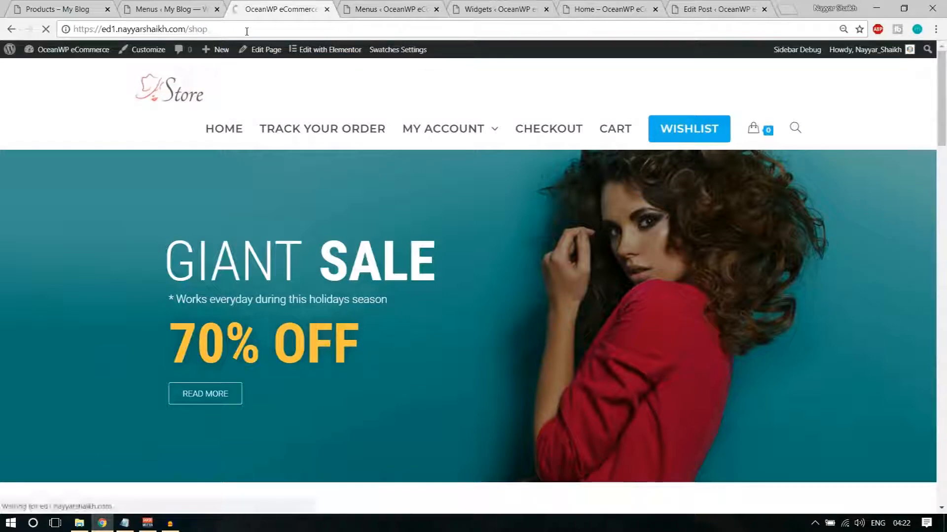
pyautogui.scroll(-5, 227, 357)
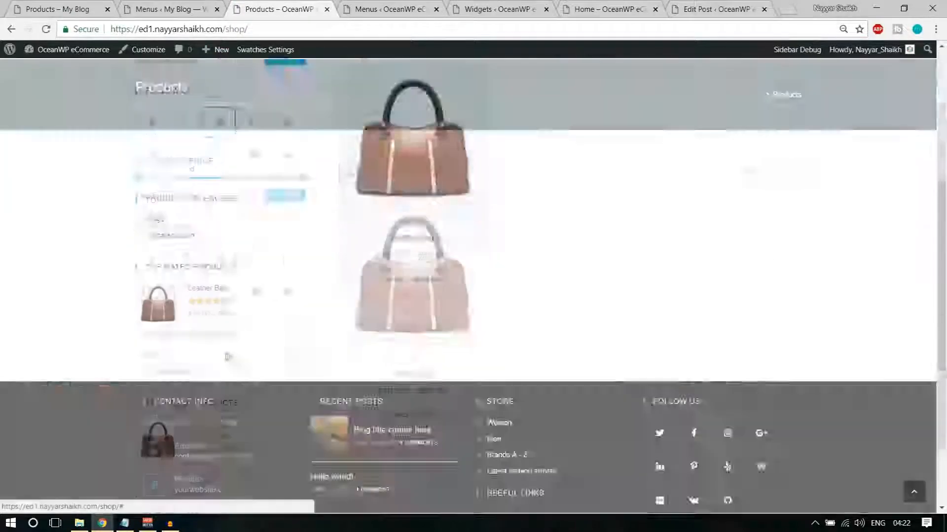
pyautogui.scroll(10, 227, 357)
# Set the Track Your Order page's content layout to Full Width and reload it
pyautogui.click(321, 129)
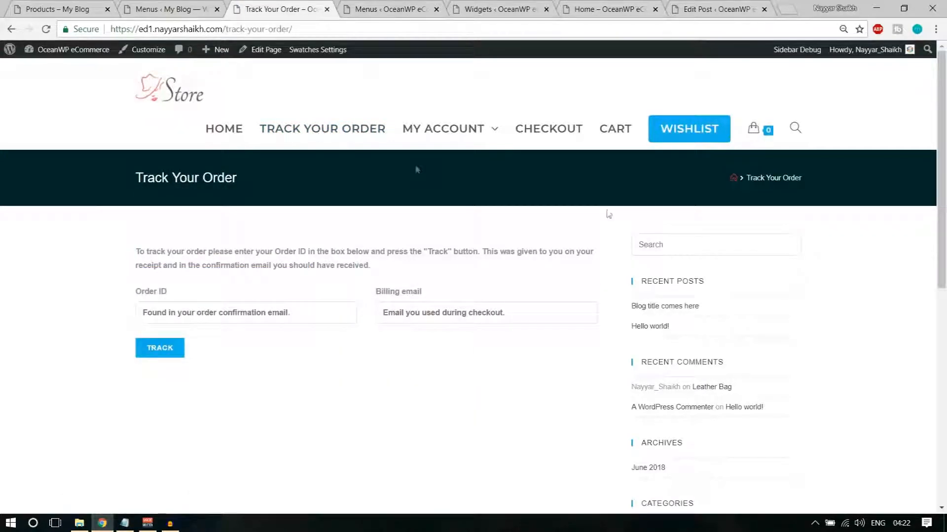
pyautogui.scroll(-4, 798, 327)
pyautogui.scroll(4, 797, 348)
pyautogui.scroll(-1, 676, 327)
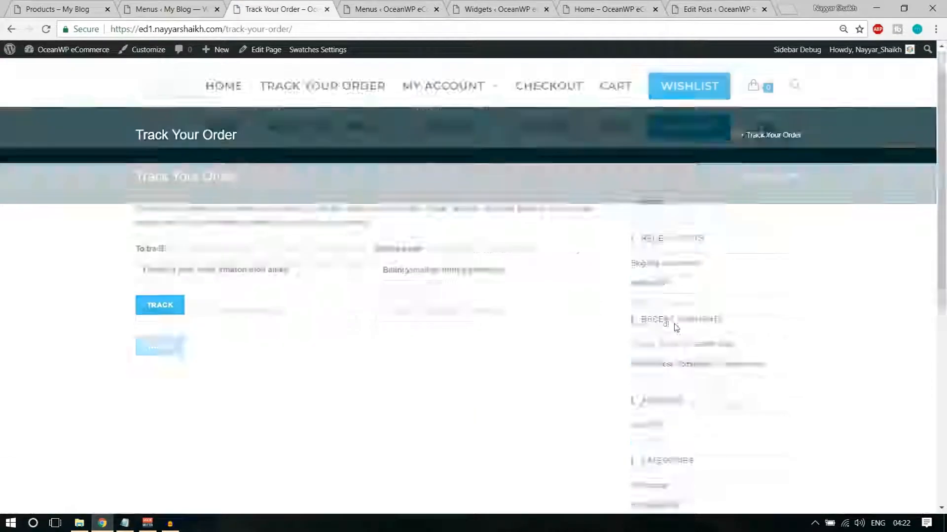
pyautogui.scroll(-2, 674, 320)
pyautogui.scroll(4, 672, 434)
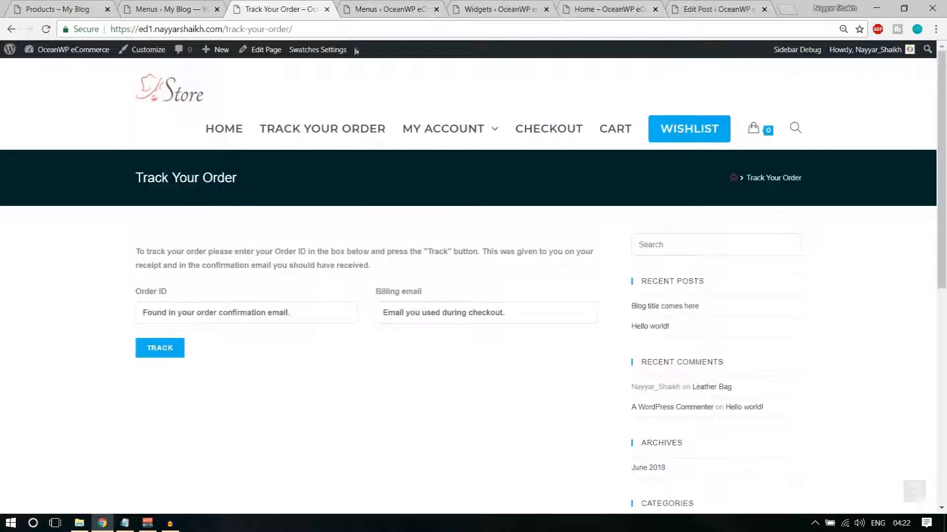
pyautogui.rightClick(268, 51)
pyautogui.click(320, 59)
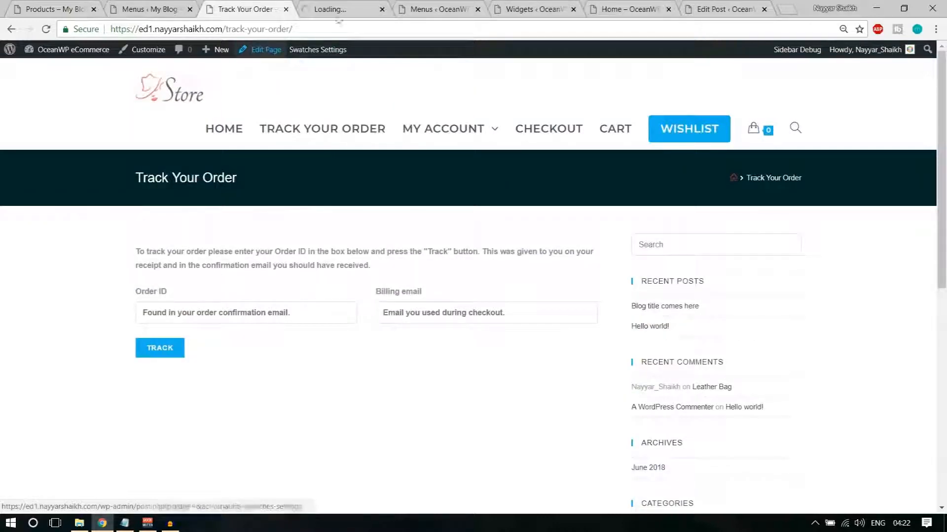
pyautogui.click(338, 8)
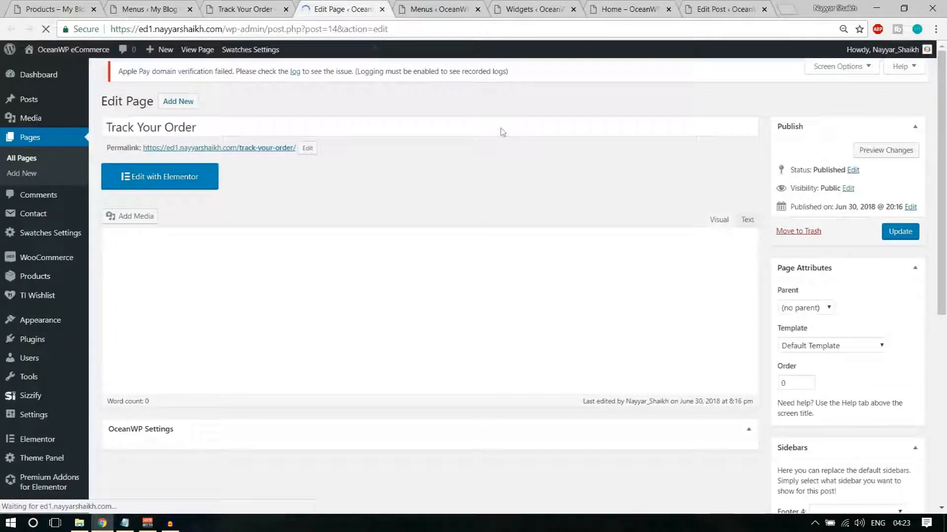
pyautogui.scroll(-7, 567, 236)
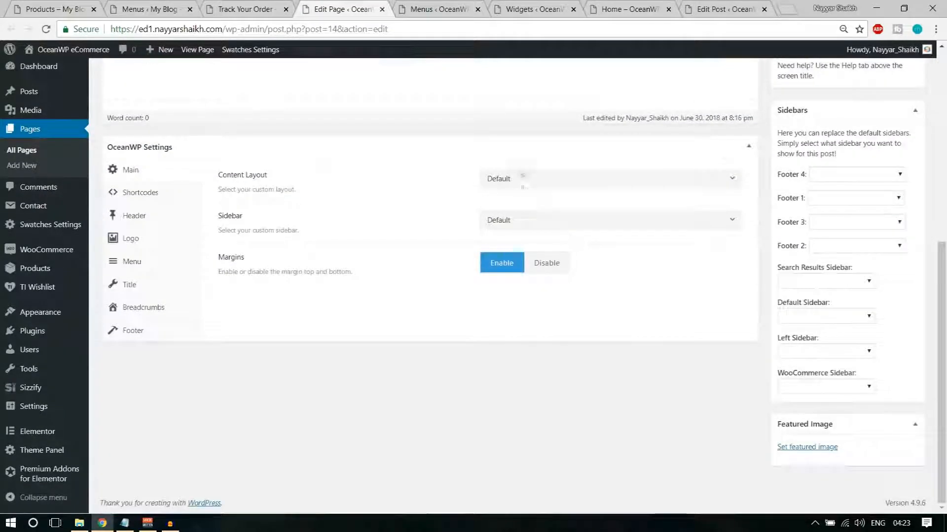
pyautogui.click(526, 183)
pyautogui.click(540, 266)
pyautogui.scroll(6, 905, 245)
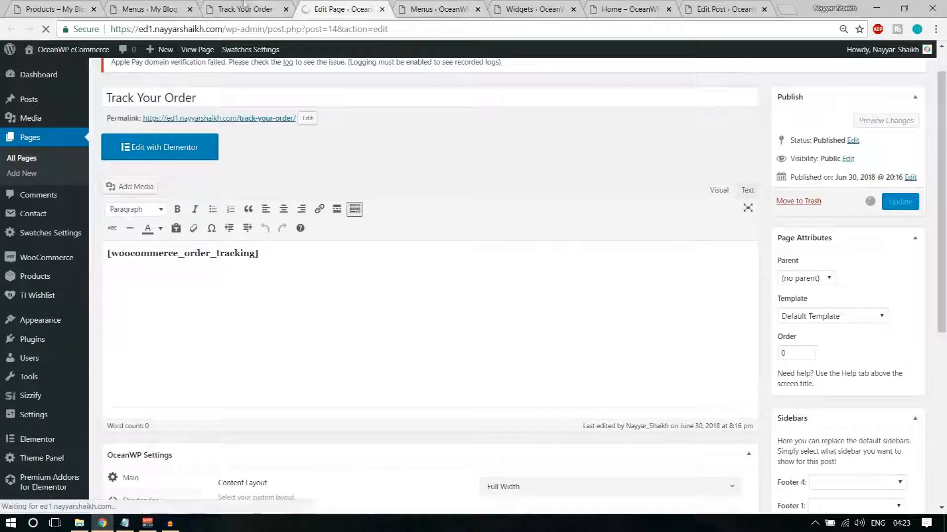
pyautogui.click(228, 14)
pyautogui.click(46, 29)
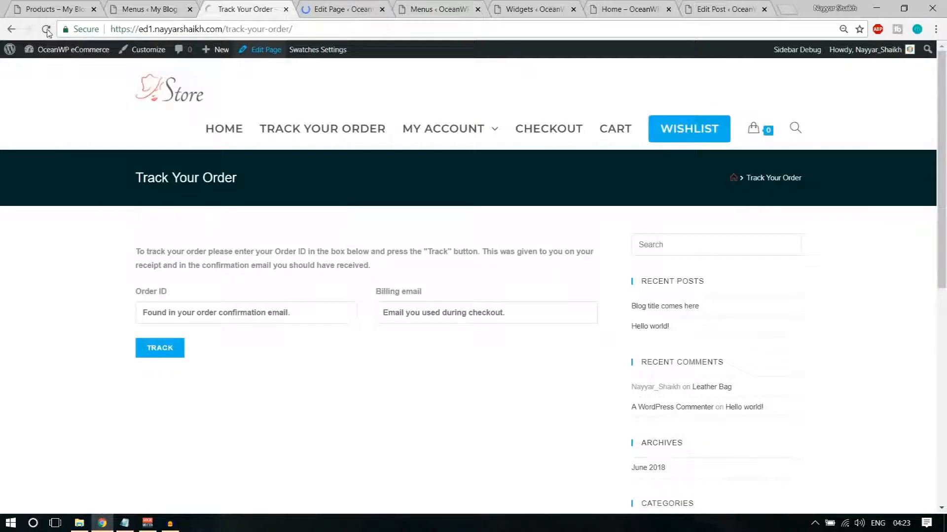
# Set the My Account page's content layout to Full Width, update it, and reload the page
pyautogui.click(453, 136)
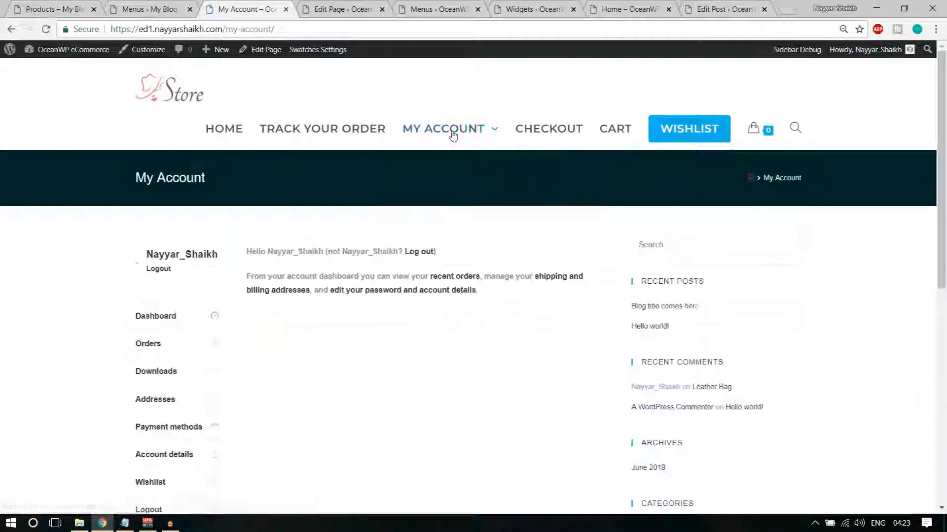
pyautogui.click(383, 9)
pyautogui.rightClick(263, 49)
pyautogui.click(269, 60)
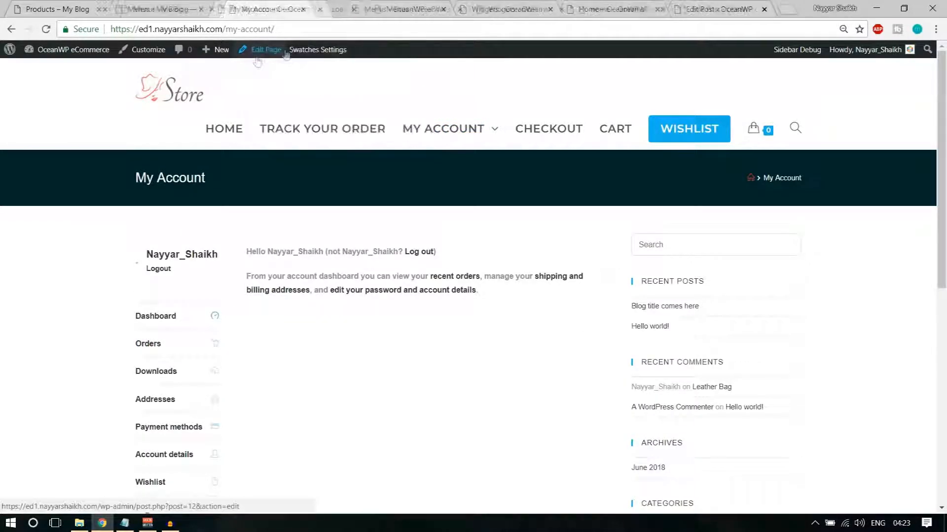
pyautogui.click(361, 6)
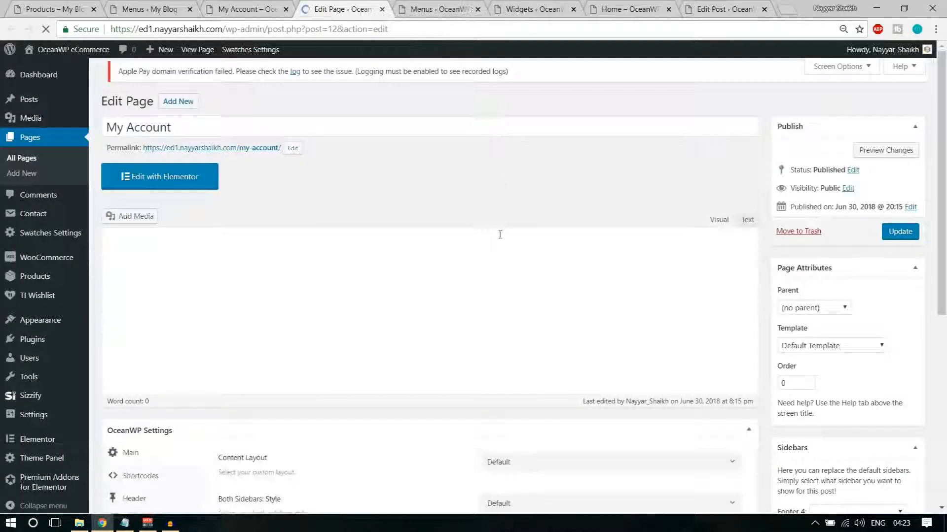
pyautogui.scroll(-4, 499, 236)
pyautogui.scroll(-3, 501, 239)
pyautogui.click(506, 179)
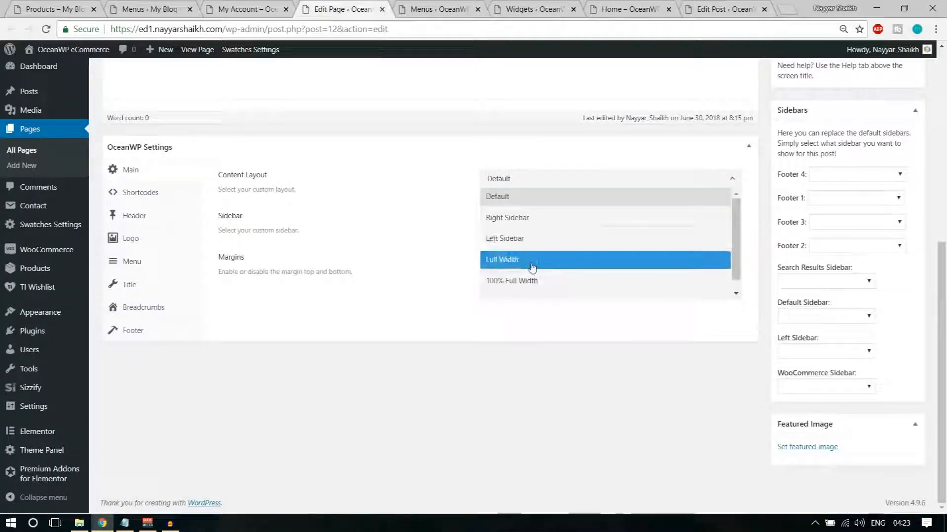
pyautogui.click(532, 259)
pyautogui.scroll(7, 532, 267)
pyautogui.click(900, 240)
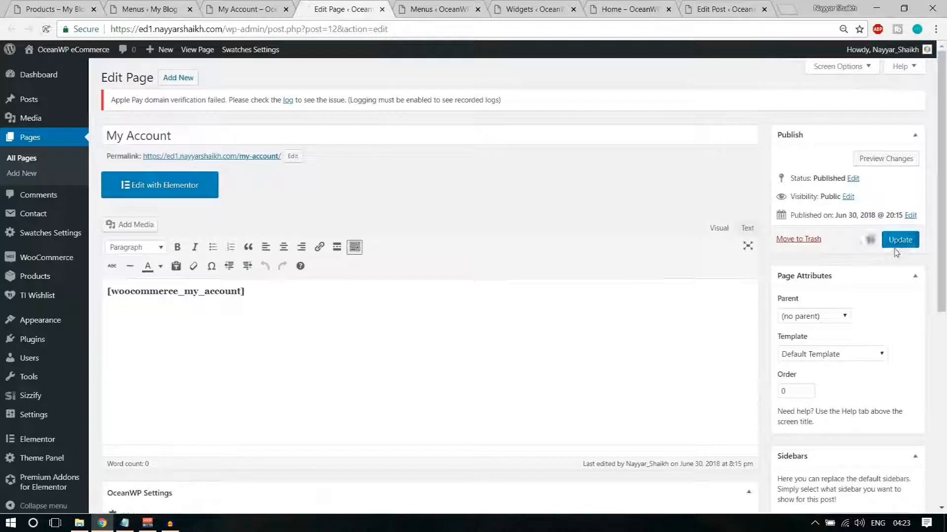
pyautogui.click(246, 9)
pyautogui.click(45, 30)
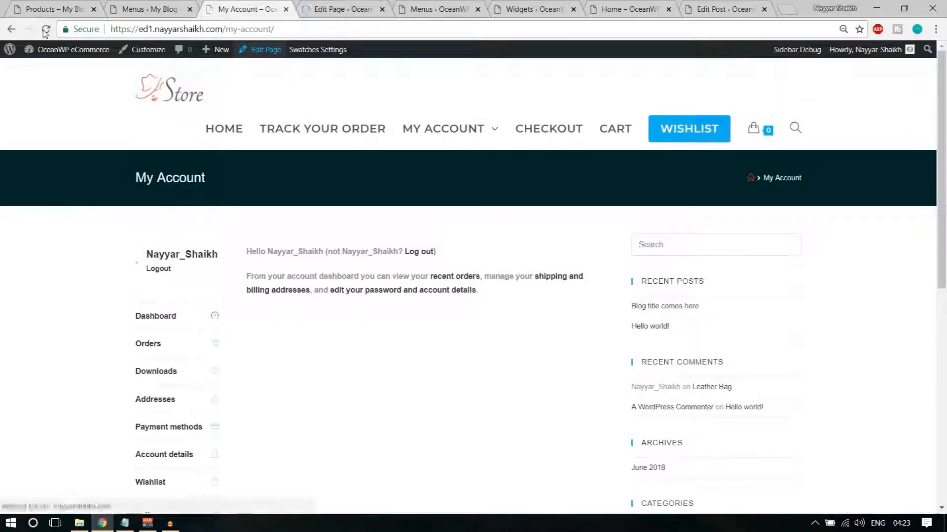
# Set the Cart page's Content Layout to Full Width, update it, and reload the live Cart page
pyautogui.click(563, 141)
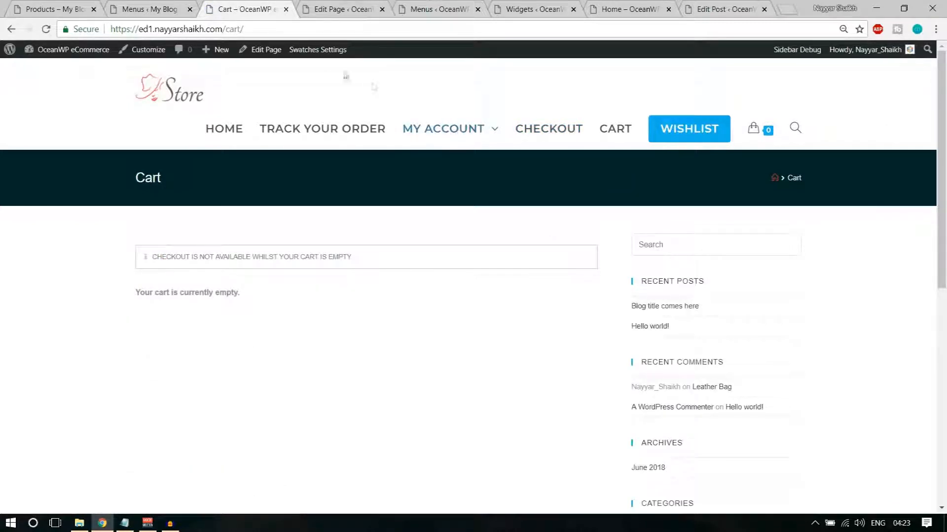
pyautogui.rightClick(271, 49)
pyautogui.click(289, 56)
pyautogui.click(296, 10)
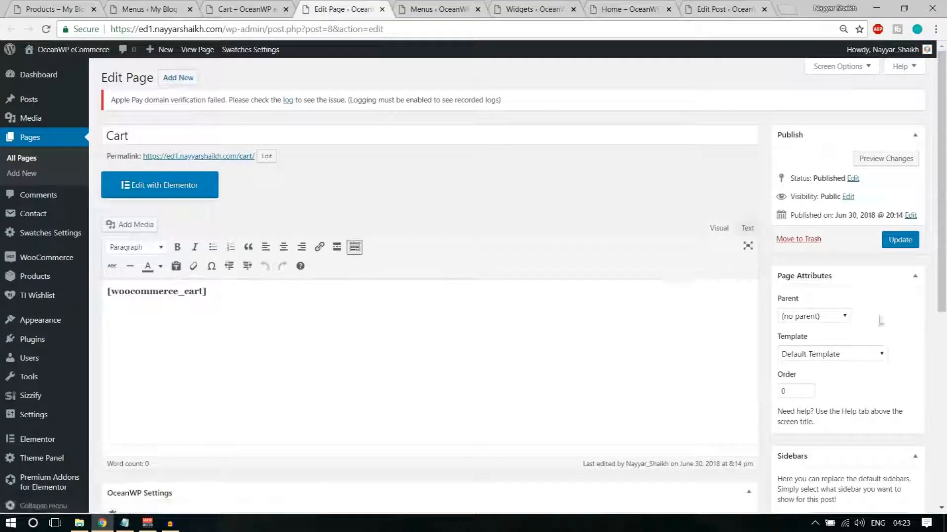
pyautogui.scroll(-7, 645, 337)
pyautogui.click(557, 179)
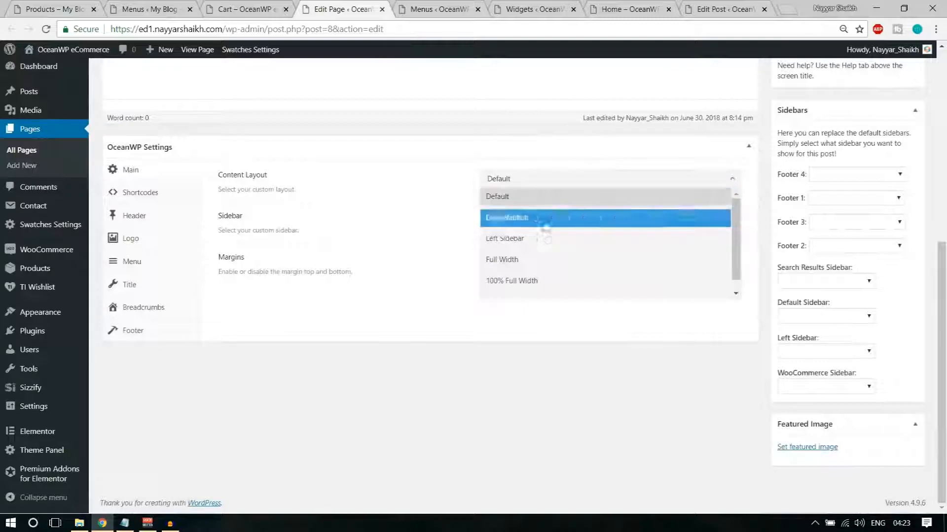
pyautogui.click(534, 260)
pyautogui.scroll(6, 567, 338)
pyautogui.click(901, 203)
pyautogui.click(242, 9)
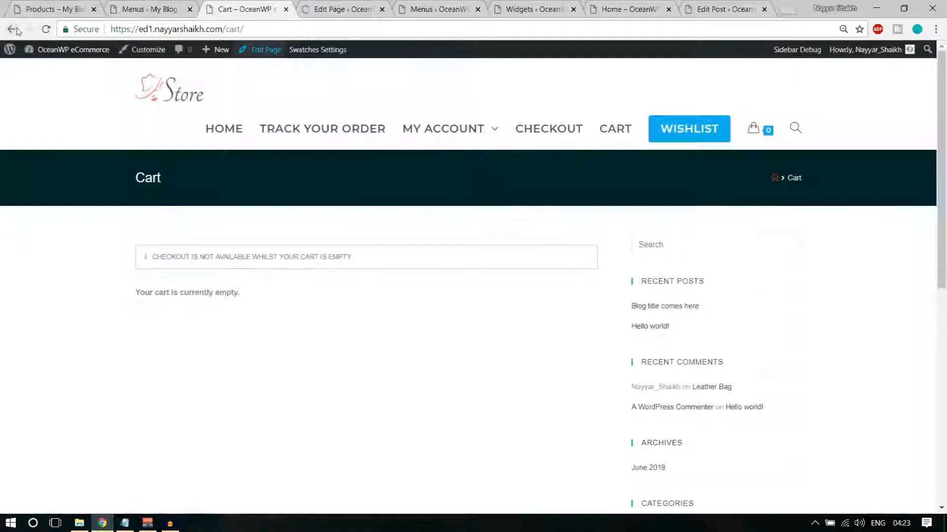
pyautogui.click(41, 31)
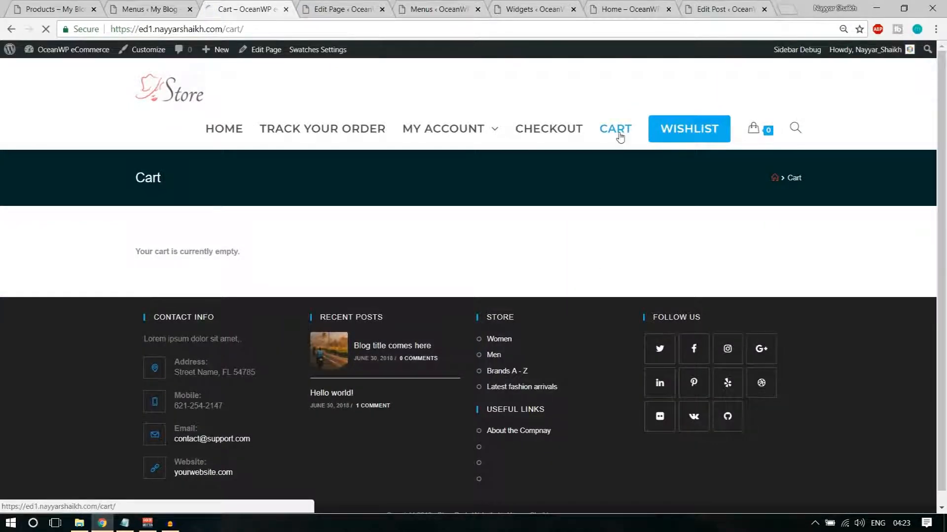
# Go to the Wishlist page and start editing it, closing the old Cart editor
pyautogui.click(701, 139)
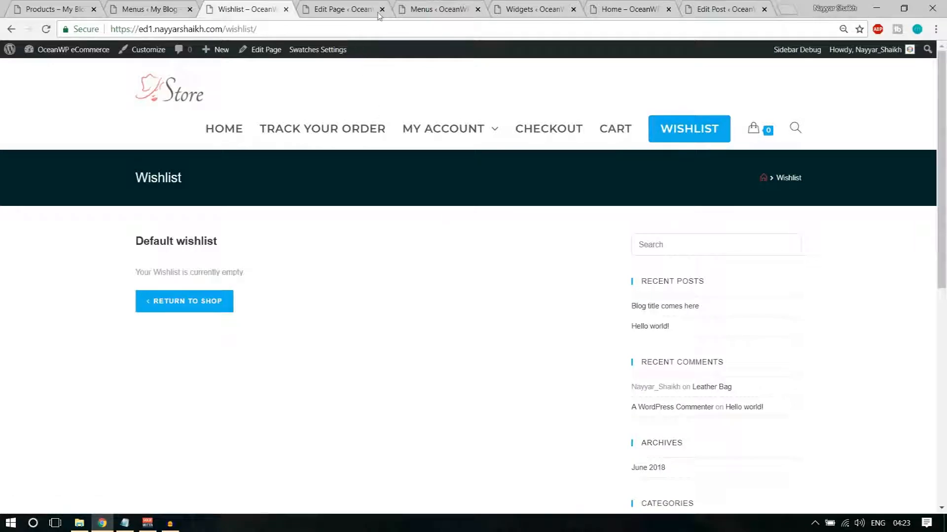
pyautogui.click(382, 10)
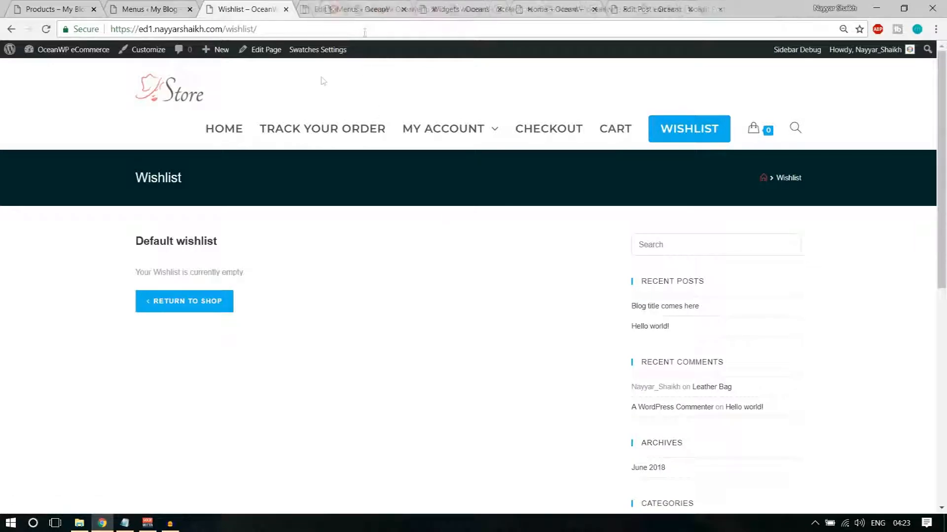
pyautogui.rightClick(277, 55)
pyautogui.click(326, 67)
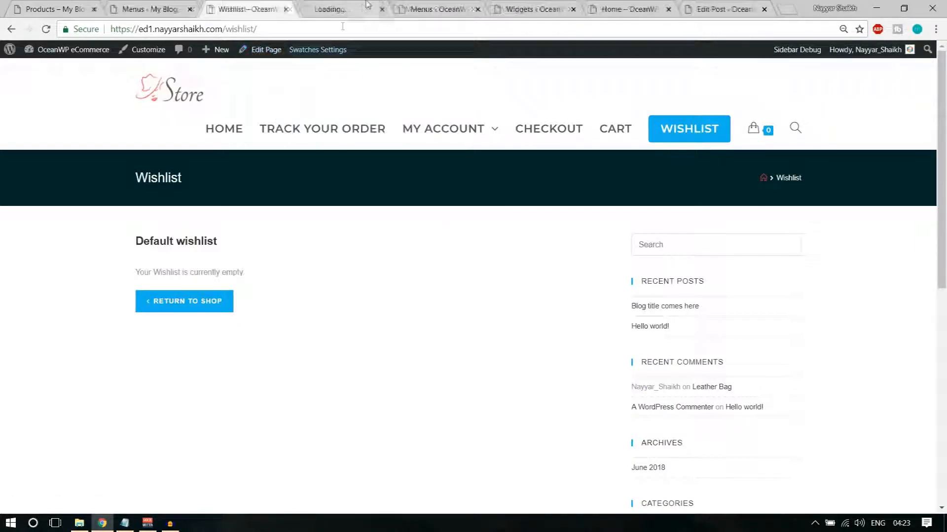
pyautogui.click(341, 9)
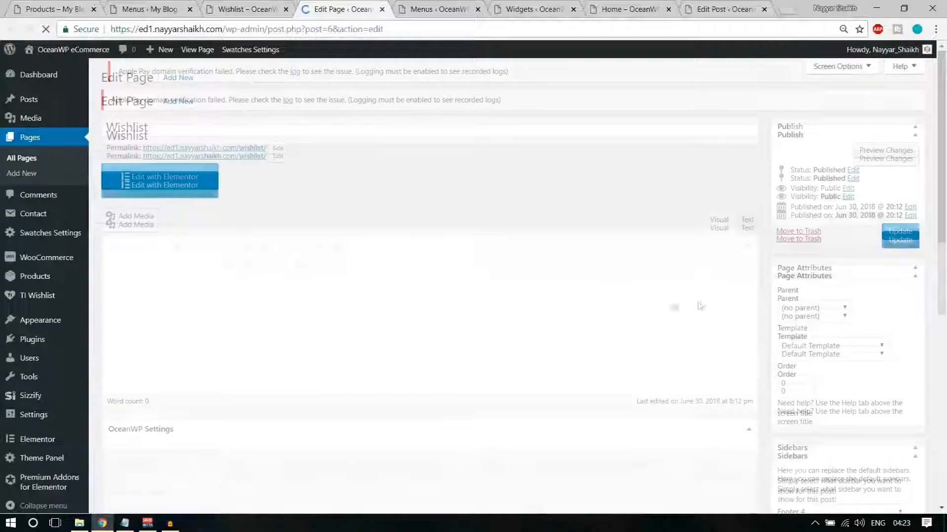
# Set the Wishlist page's Content Layout to Full Width, update, and reload the live Wishlist page
pyautogui.scroll(-6, 619, 302)
pyautogui.click(558, 179)
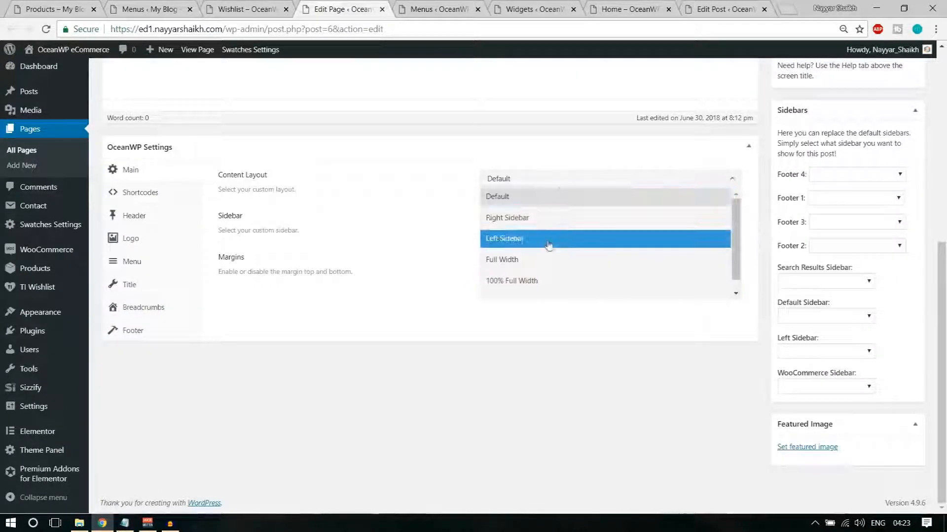
pyautogui.click(545, 260)
pyautogui.scroll(6, 545, 261)
pyautogui.click(912, 209)
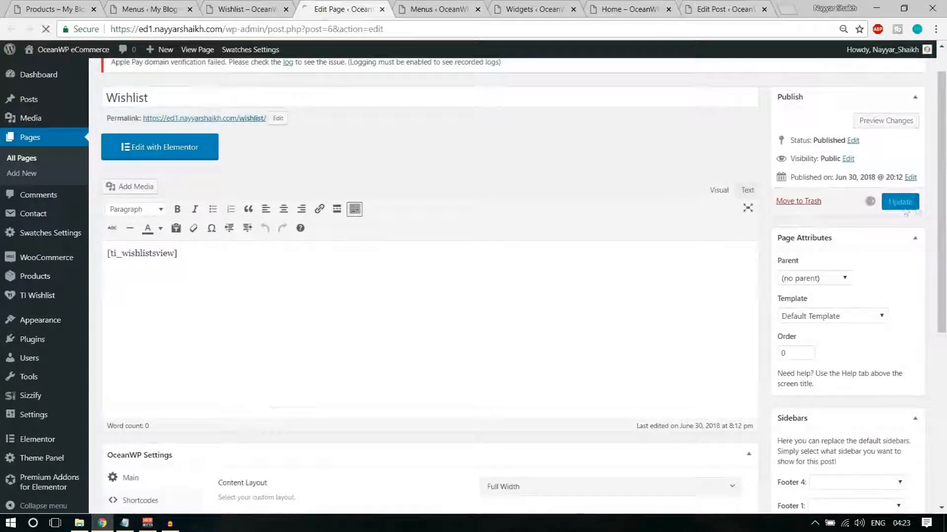
pyautogui.click(219, 9)
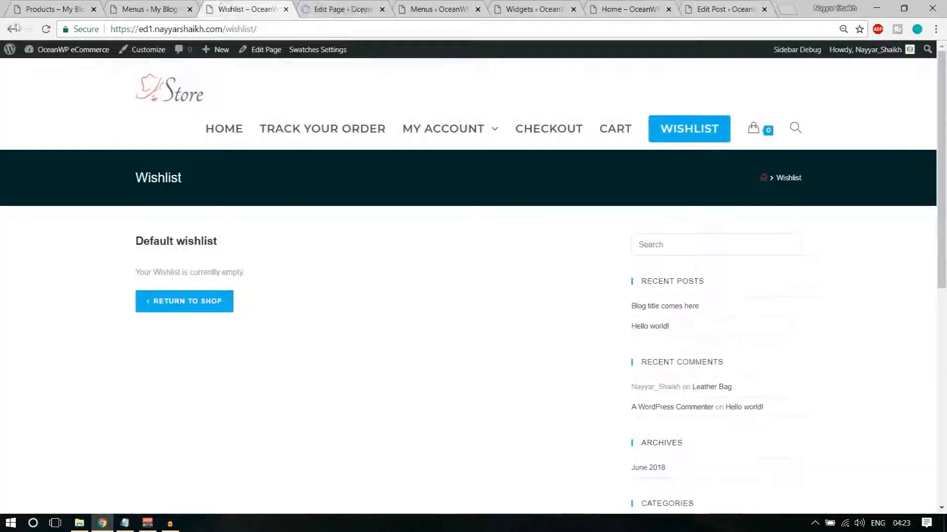
pyautogui.click(45, 30)
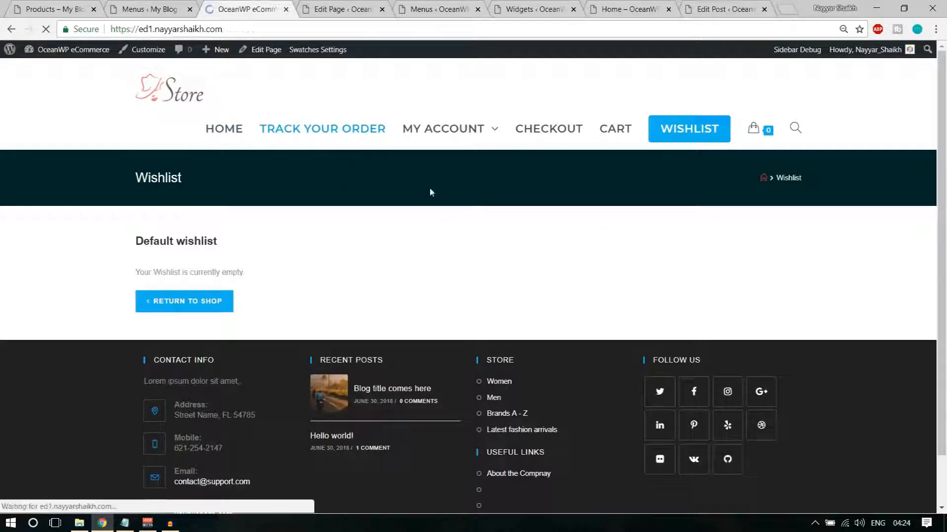
# Add the Leather Bag in Leather material to the cart and proceed to Checkout from the mini-cart
pyautogui.scroll(-15, 515, 249)
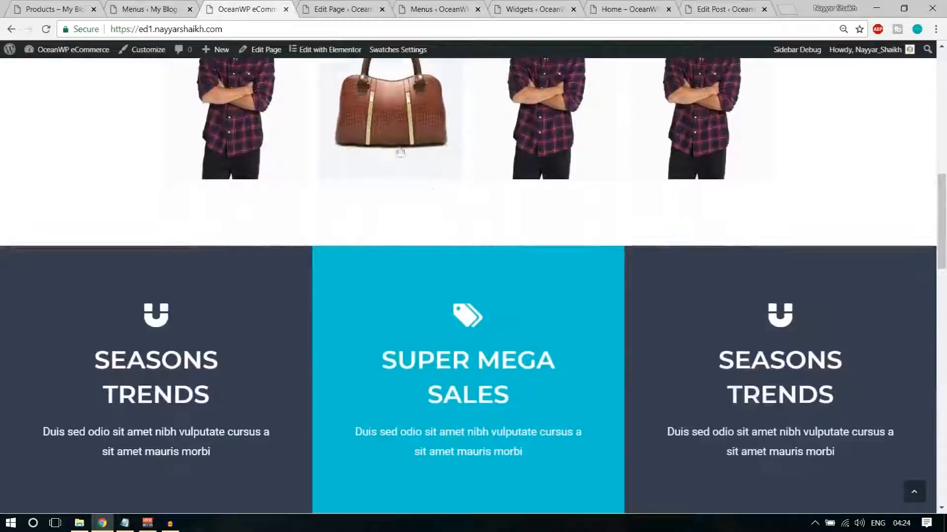
pyautogui.scroll(-4, 430, 206)
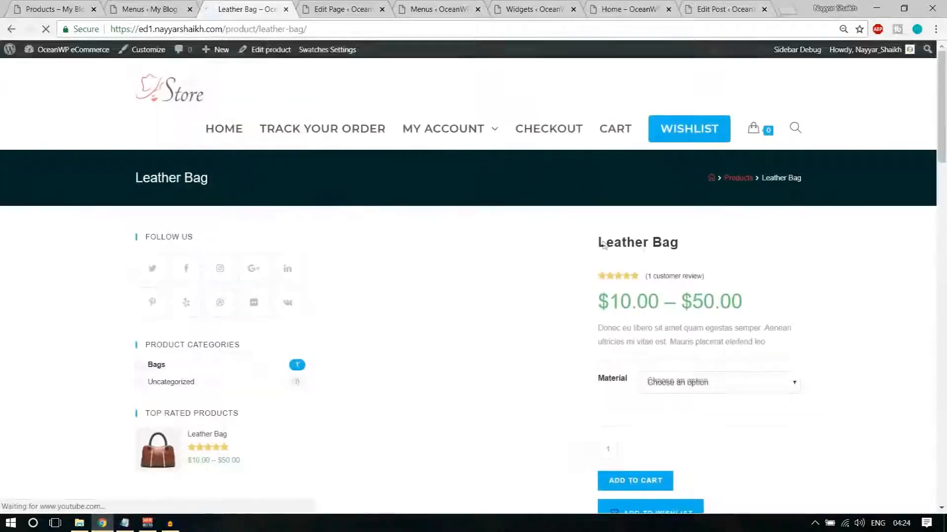
pyautogui.scroll(-4, 315, 193)
pyautogui.click(720, 196)
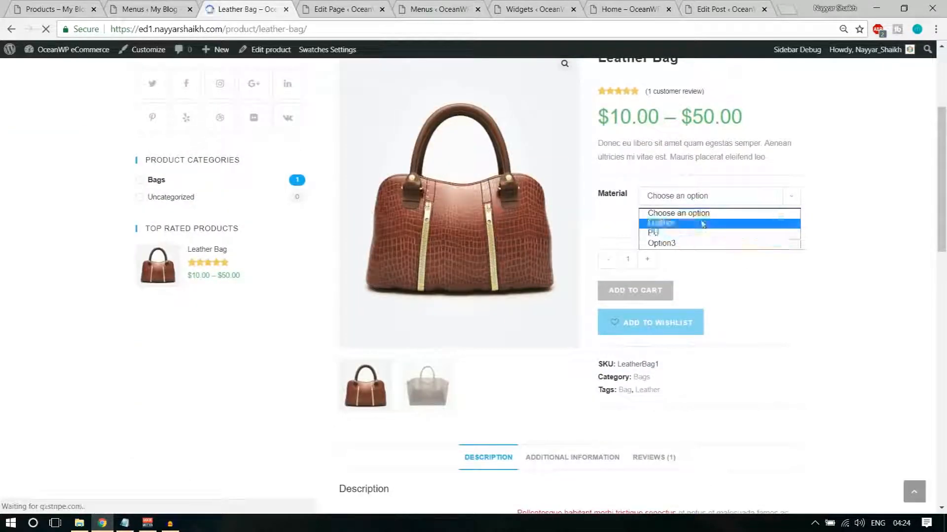
pyautogui.click(719, 221)
pyautogui.click(643, 336)
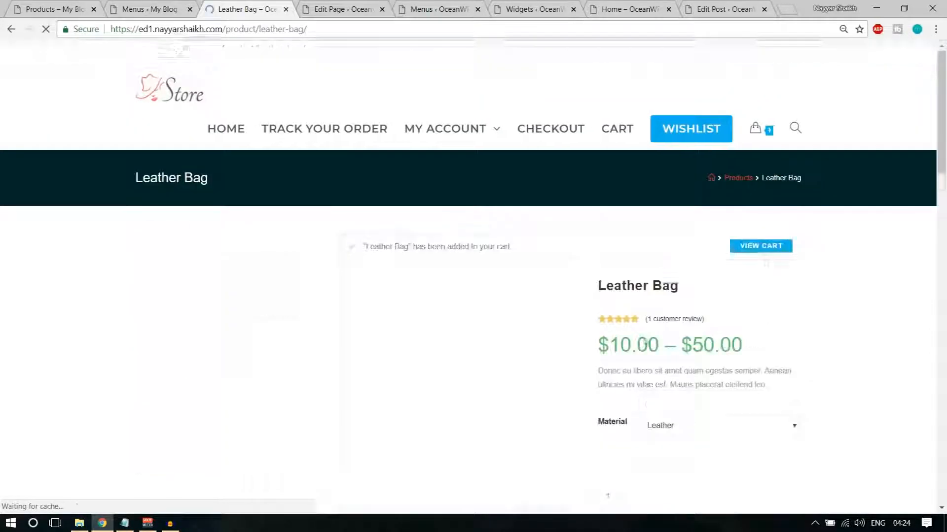
pyautogui.moveTo(754, 139)
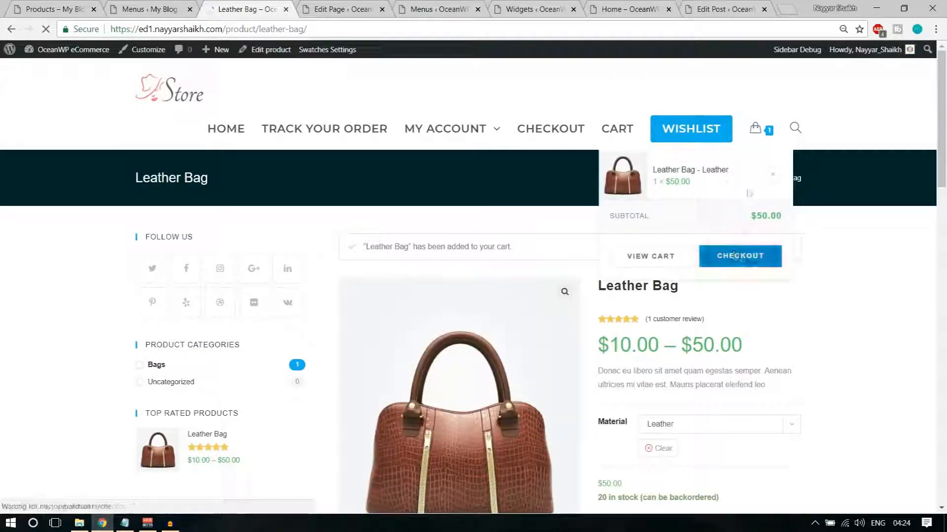
pyautogui.click(739, 266)
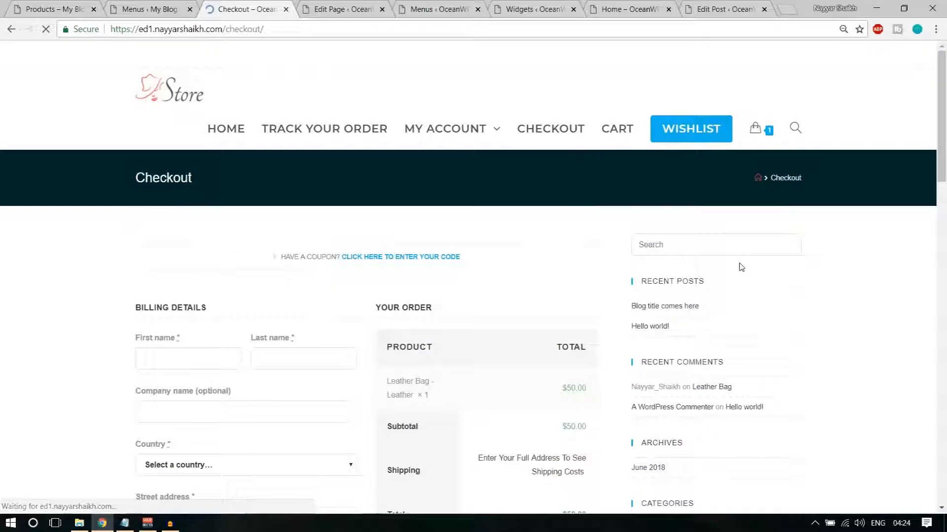
# Autofill billing details, choose Credit Card with the Stripe test card, accept the terms, and place the order
pyautogui.scroll(-3, 740, 267)
pyautogui.click(175, 235)
pyautogui.click(184, 255)
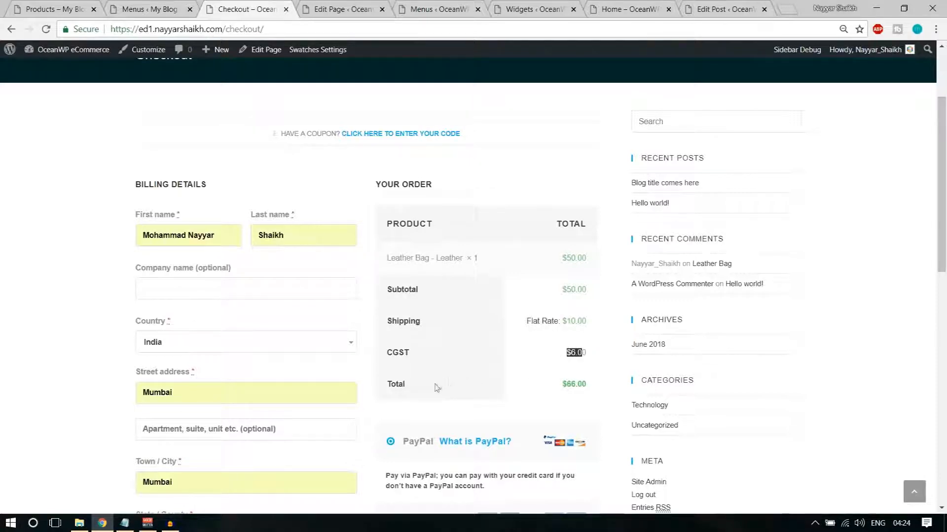
pyautogui.scroll(-5, 493, 398)
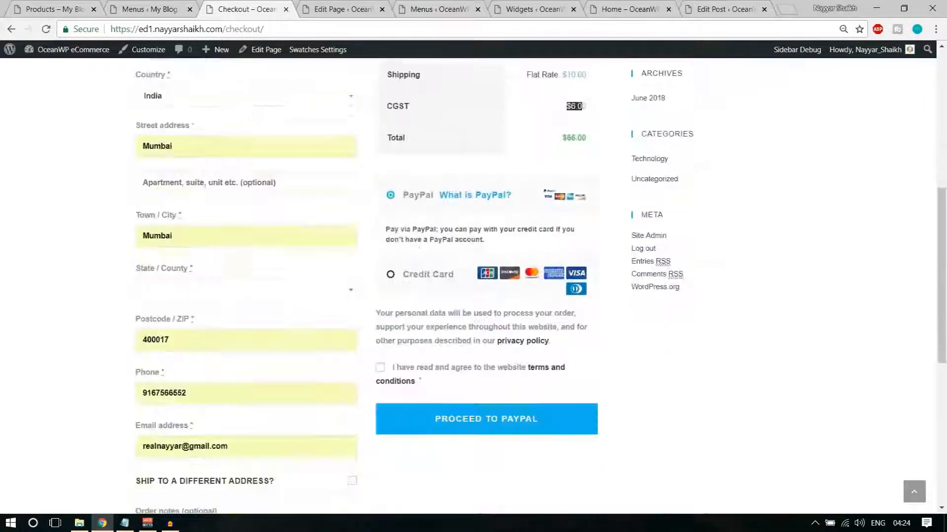
pyautogui.click(402, 279)
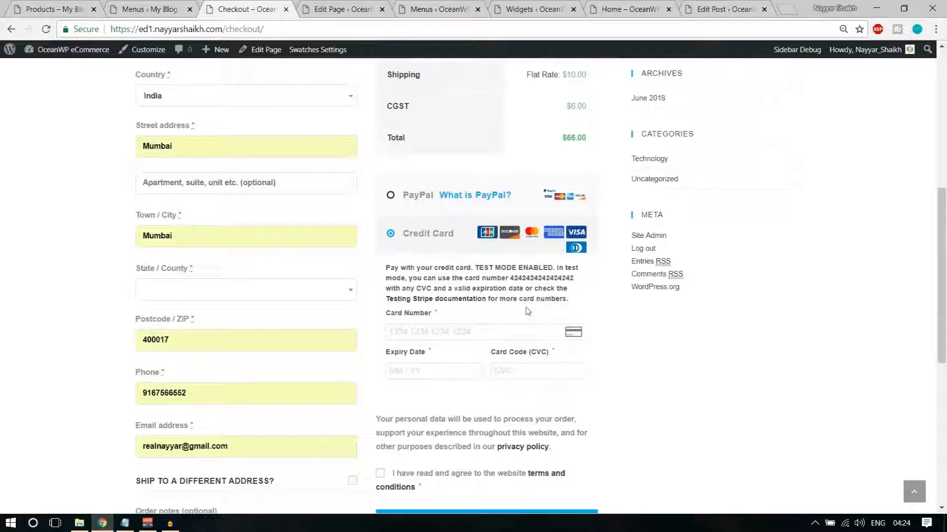
pyautogui.scroll(-1, 493, 296)
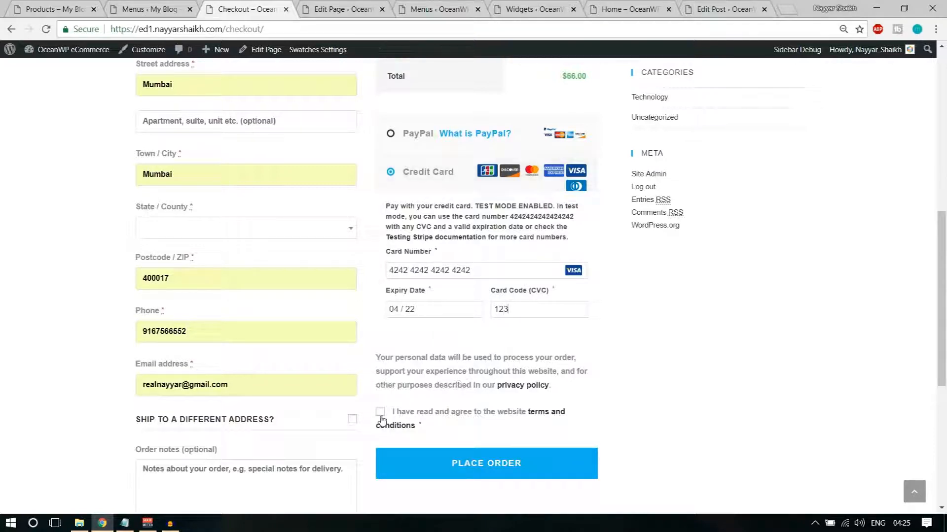
pyautogui.click(484, 454)
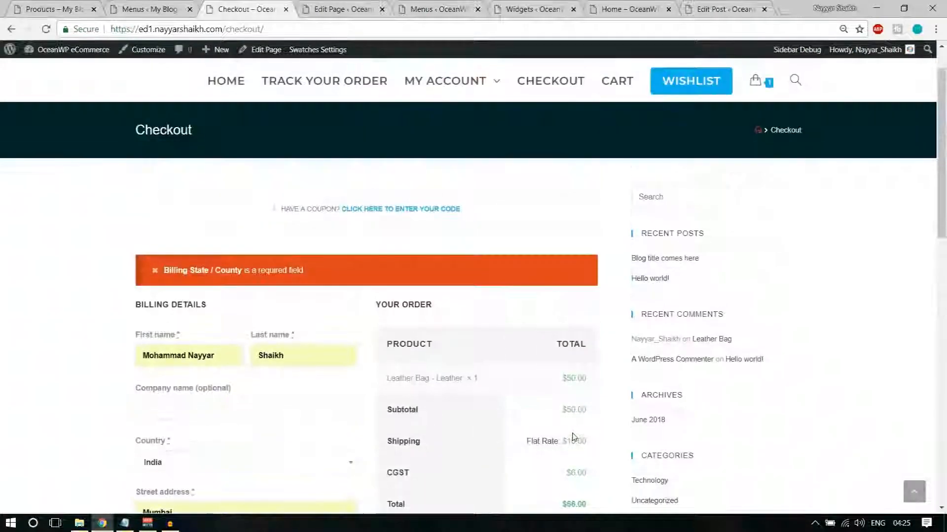
# Keep India as the billing country and set State / County to Maharashtra
pyautogui.scroll(-3, 283, 297)
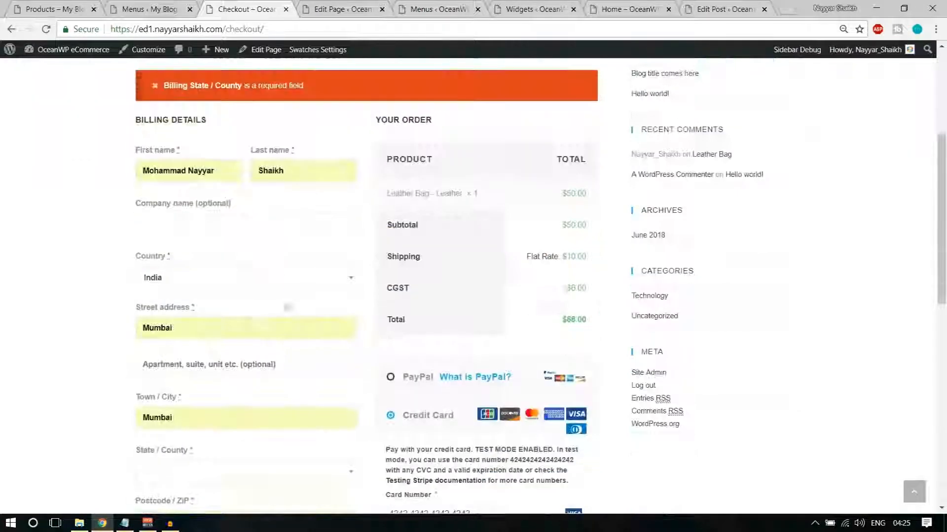
pyautogui.click(212, 277)
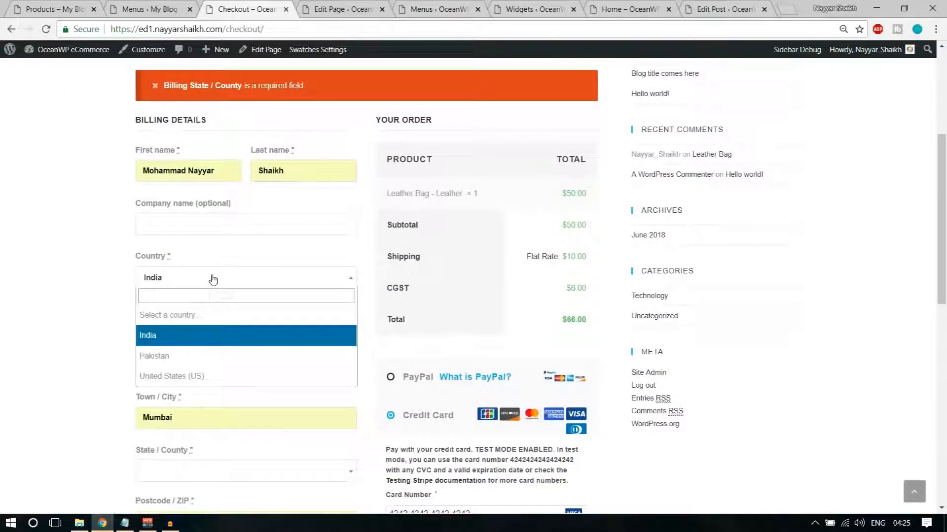
pyautogui.click(201, 337)
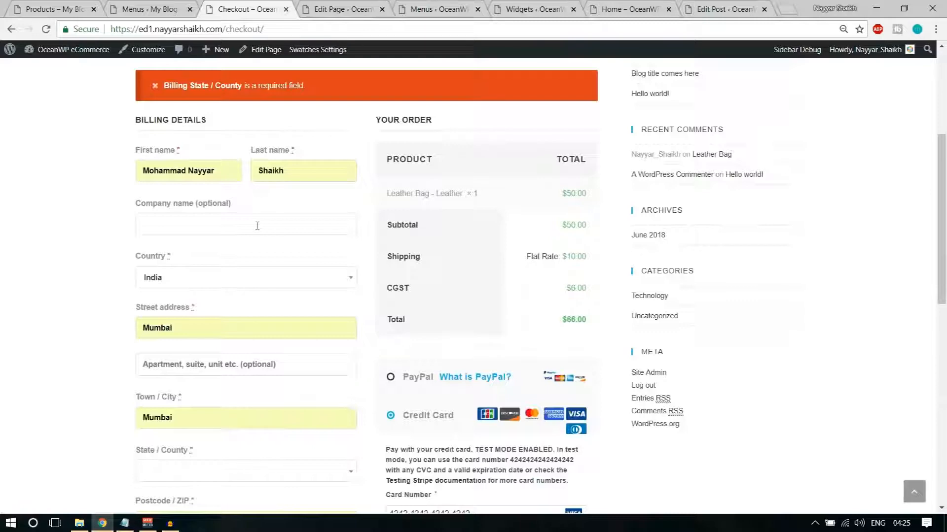
pyautogui.scroll(-3, 260, 294)
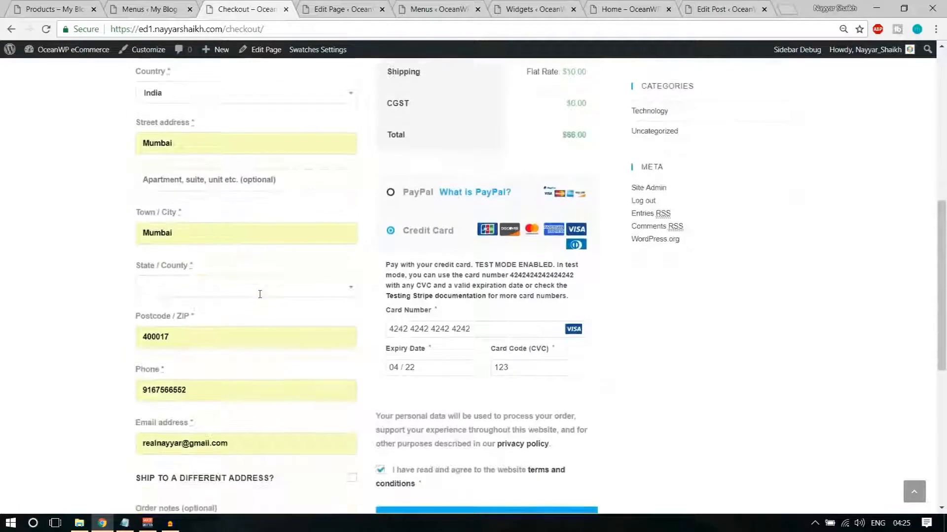
pyautogui.scroll(-1, 260, 296)
pyautogui.click(219, 226)
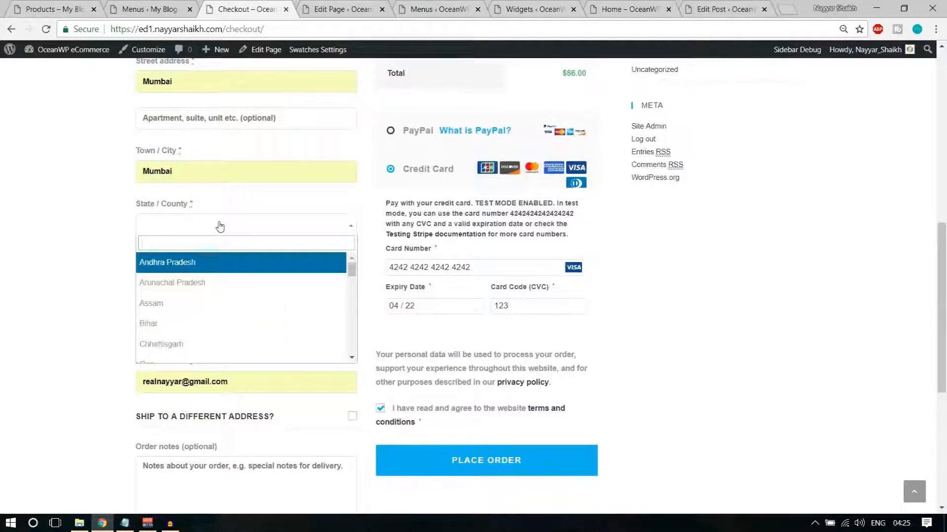
pyautogui.write('msa')
pyautogui.press('BackSpace')
pyautogui.press('BackSpace')
pyautogui.press('BackSpace')
pyautogui.write('a')
pyautogui.press('BackSpace')
pyautogui.write('mag')
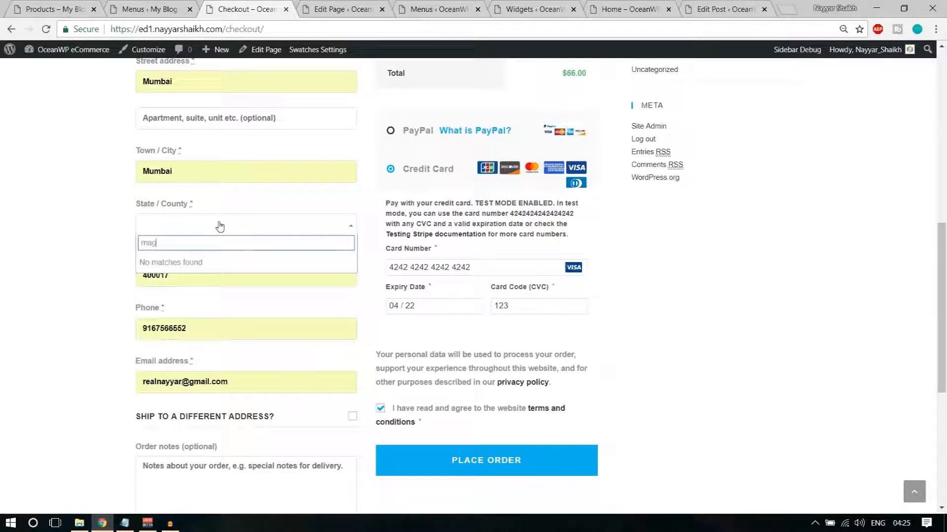
pyautogui.press('BackSpace')
pyautogui.write('ha')
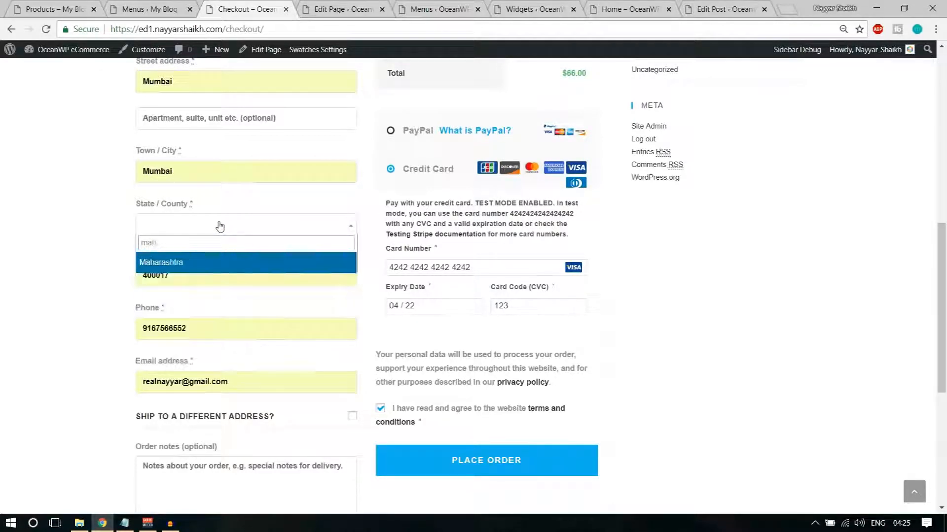
pyautogui.click(216, 266)
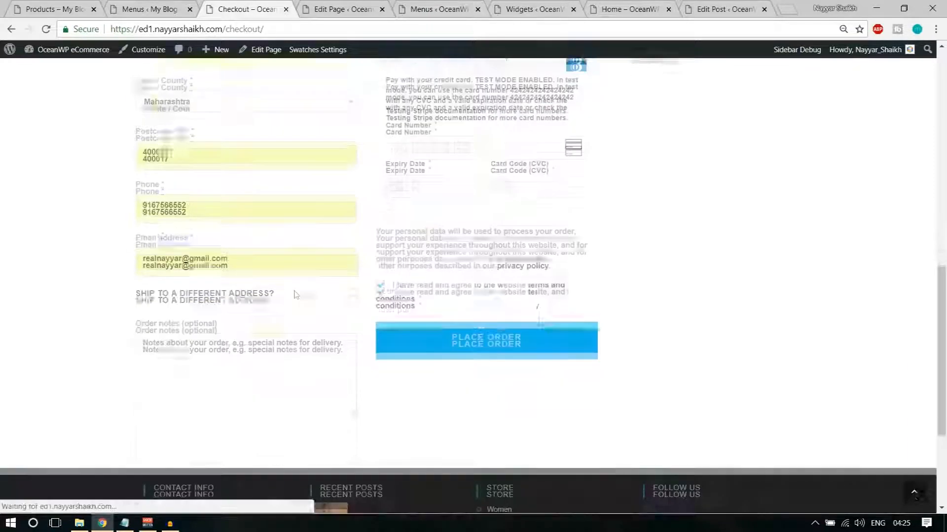
# Re-enter the 4242 test card with expiry 04/22 and place the order
pyautogui.write('4242 4242 4242 4242')
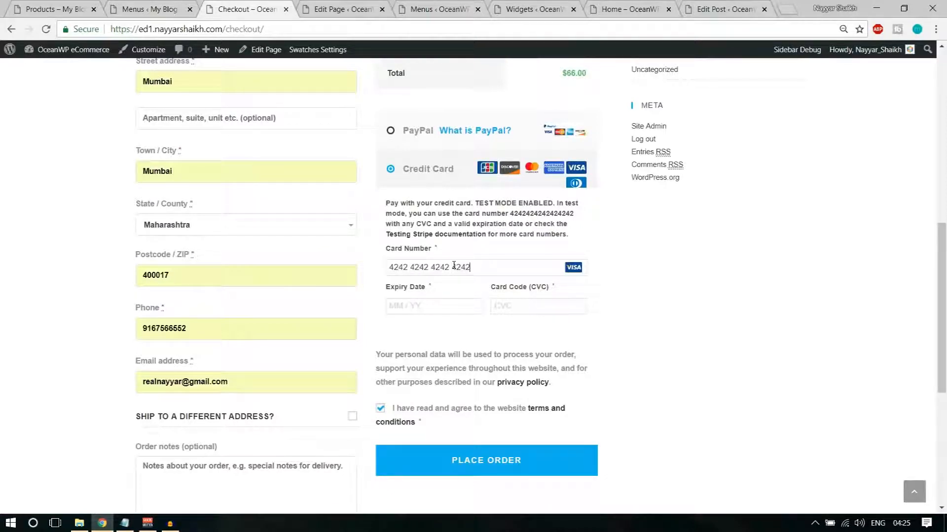
pyautogui.click(459, 311)
pyautogui.write('0422')
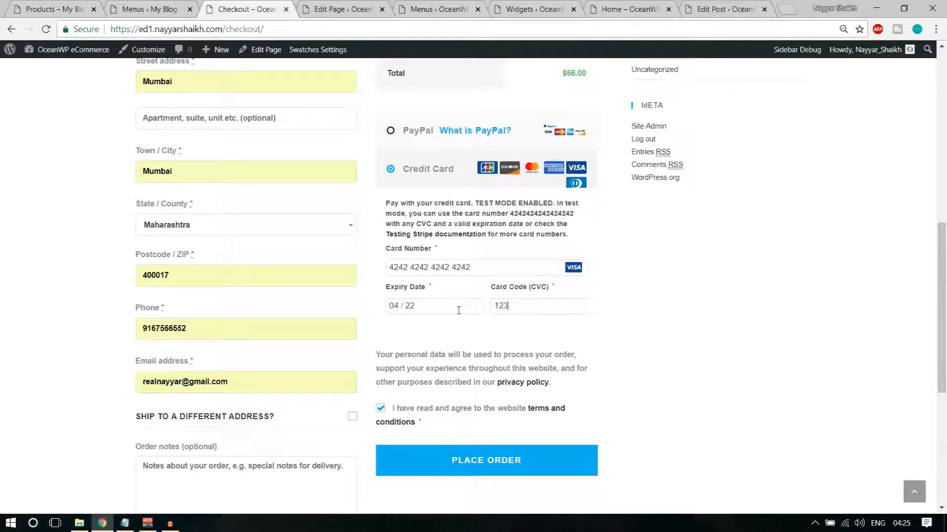
pyautogui.click(461, 451)
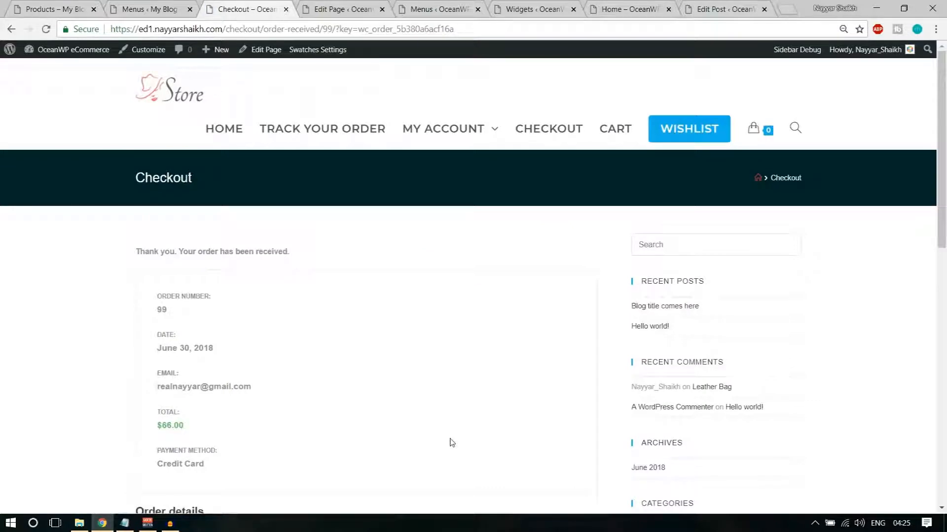
# Open the Checkout page's editor in a new tab and close the old Wishlist editor
pyautogui.scroll(-8, 450, 443)
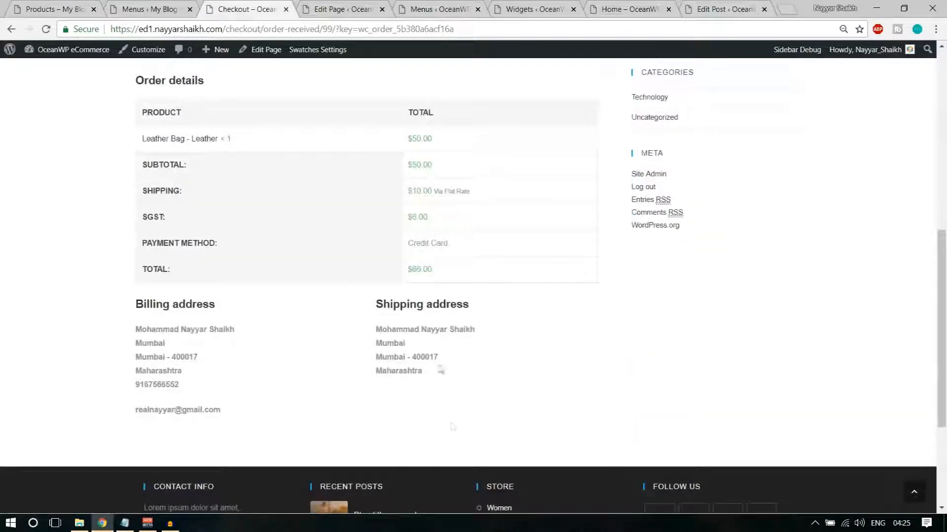
pyautogui.scroll(10, 498, 334)
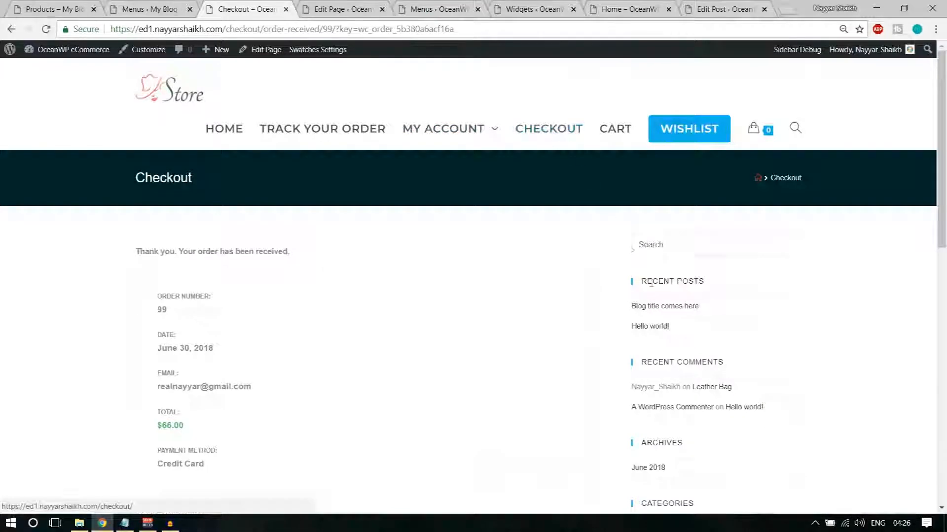
pyautogui.scroll(-4, 677, 348)
pyautogui.scroll(4, 624, 301)
pyautogui.rightClick(269, 49)
pyautogui.click(295, 65)
pyautogui.click(301, 9)
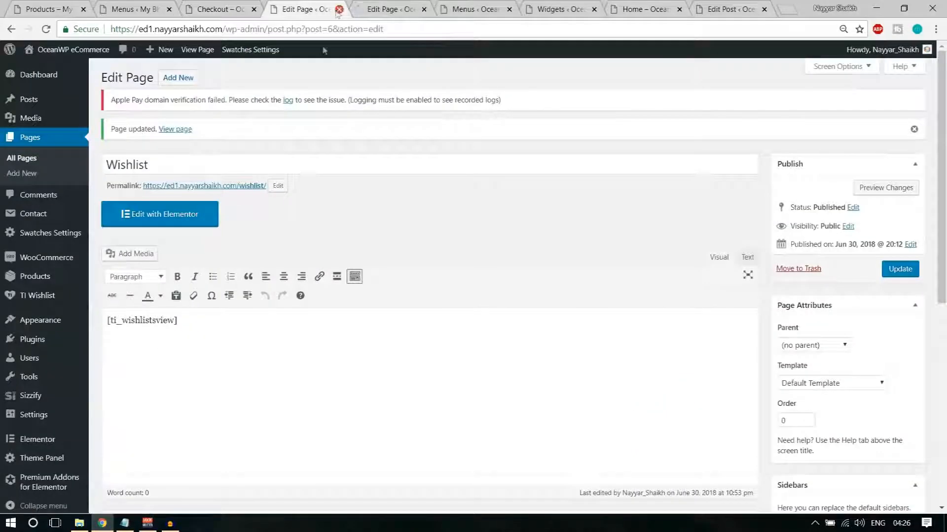
pyautogui.click(339, 9)
# Set the Checkout page's Content Layout to Full Width, update, and reload the checkout page
pyautogui.scroll(-6, 520, 197)
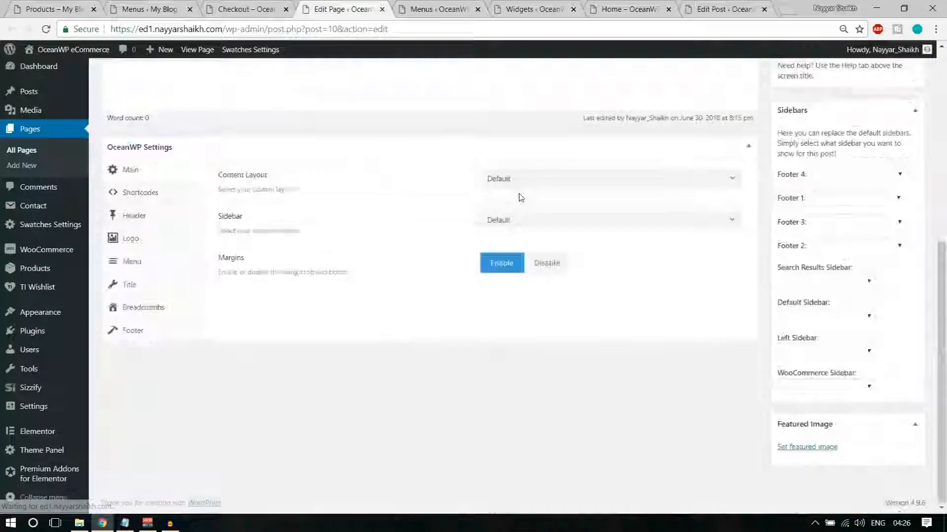
pyautogui.click(546, 185)
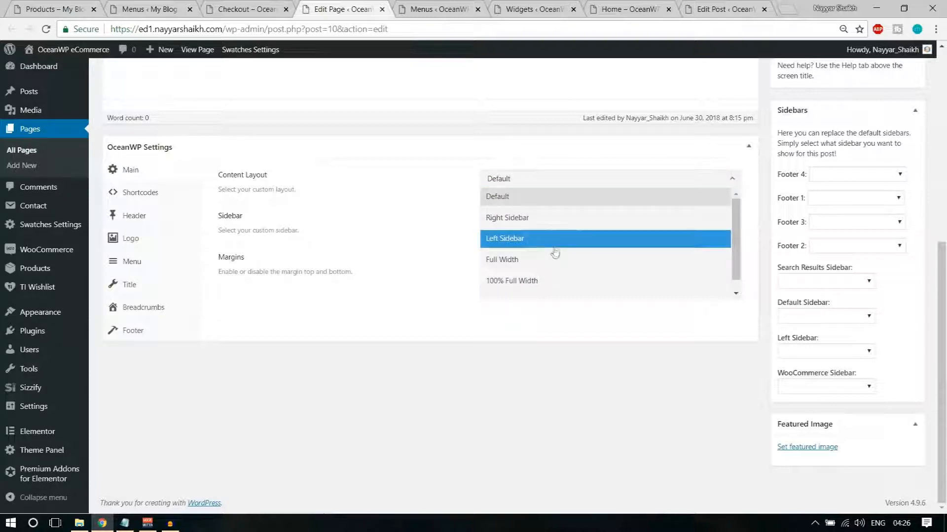
pyautogui.click(551, 262)
pyautogui.scroll(10, 558, 282)
pyautogui.click(900, 202)
pyautogui.click(246, 9)
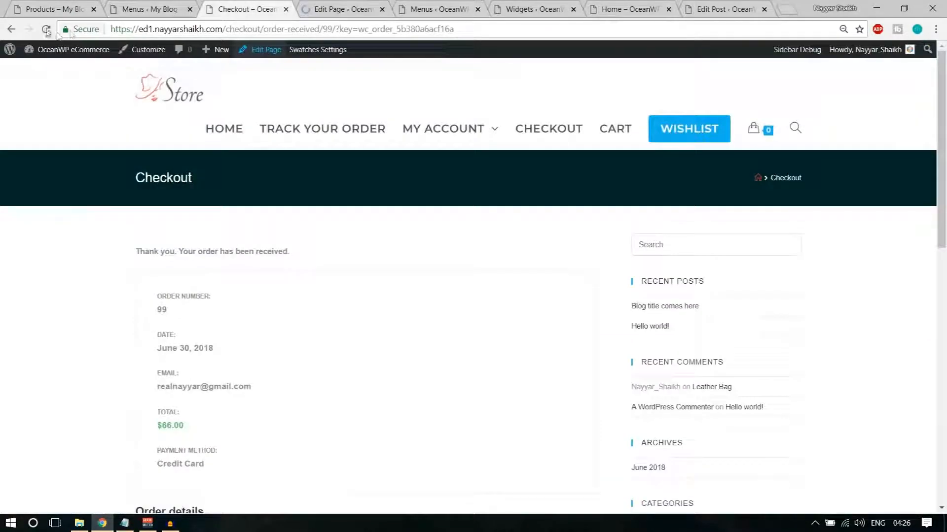
pyautogui.click(46, 29)
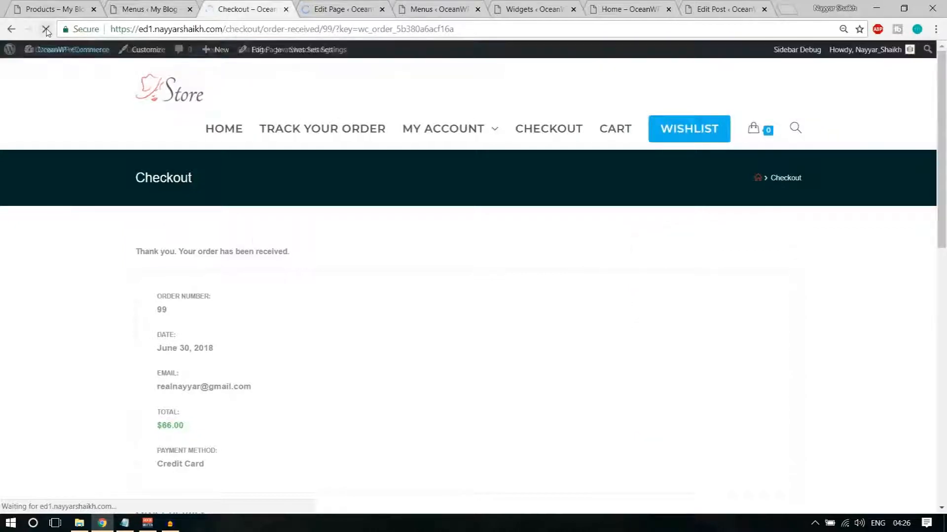
# Return to the store home page and close the five leftover admin and editor tabs
pyautogui.scroll(-5, 288, 314)
pyautogui.scroll(-4, 287, 314)
pyautogui.scroll(12, 290, 339)
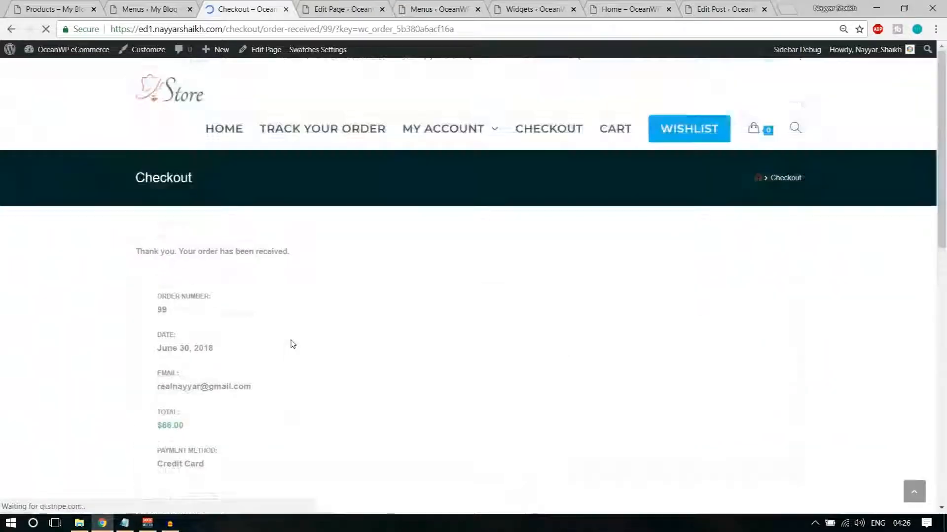
pyautogui.click(181, 100)
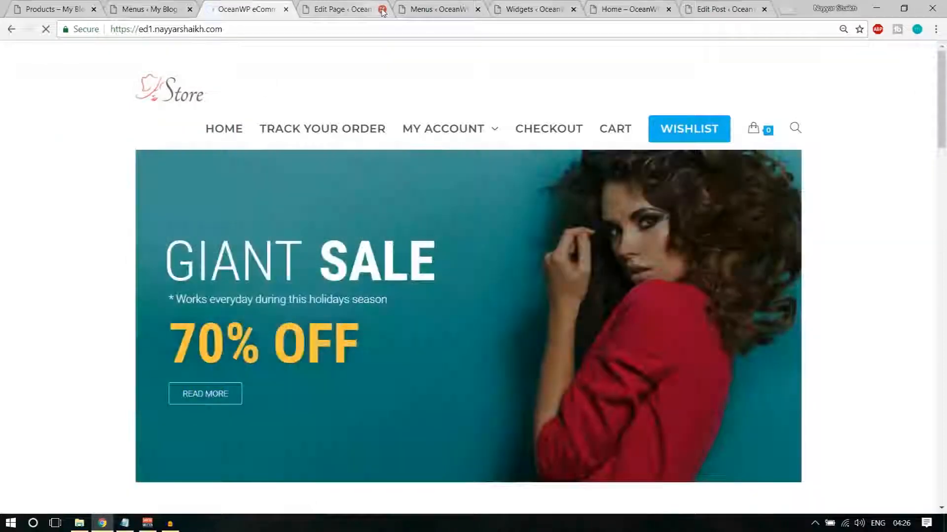
pyautogui.click(382, 9)
pyautogui.click(383, 9)
pyautogui.click(382, 9)
pyautogui.click(382, 8)
pyautogui.click(382, 8)
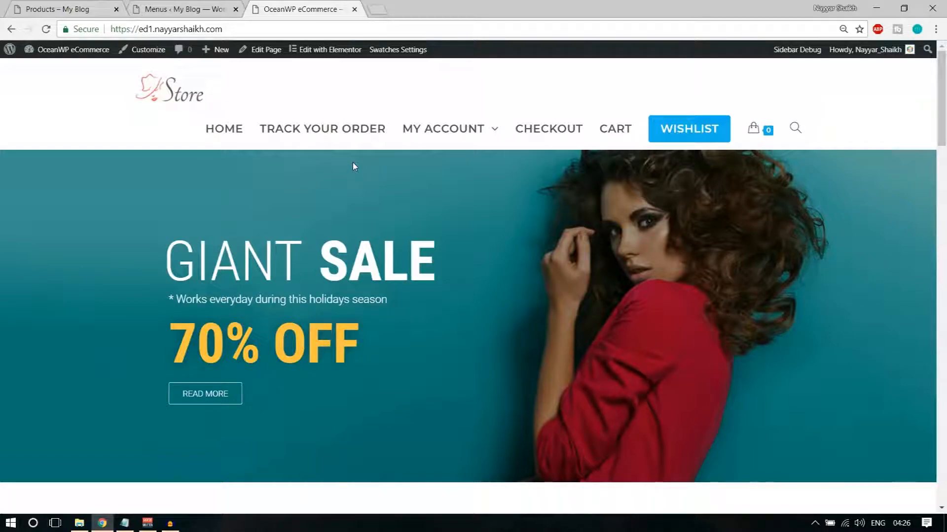
pyautogui.scroll(-12, 328, 297)
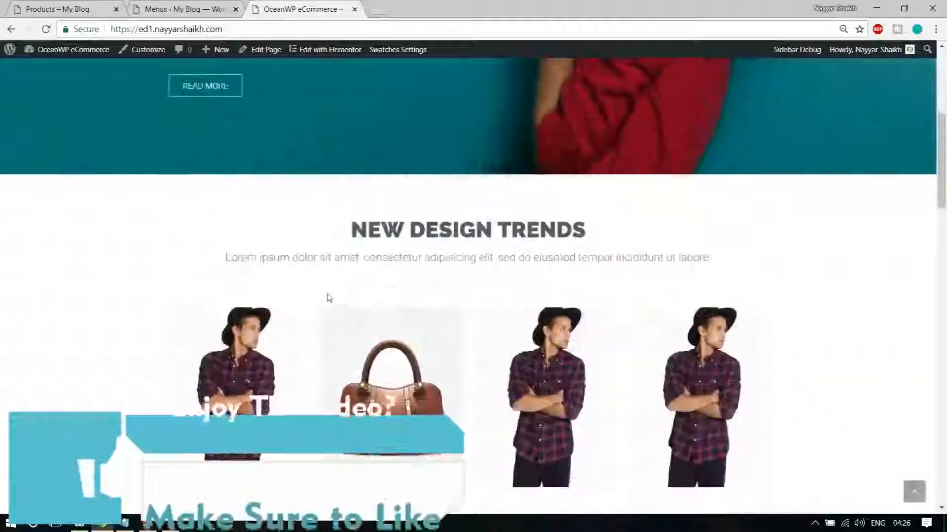
pyautogui.scroll(-10, 328, 298)
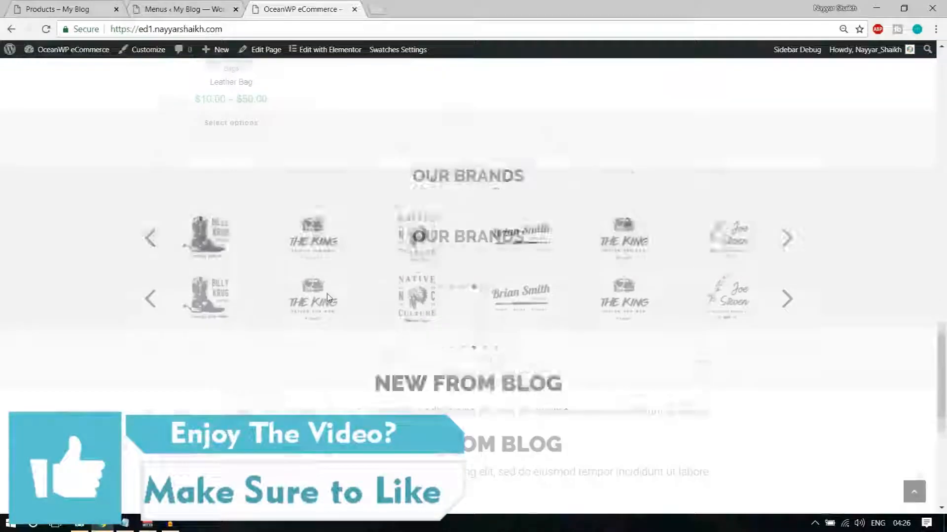
pyautogui.scroll(-5, 329, 298)
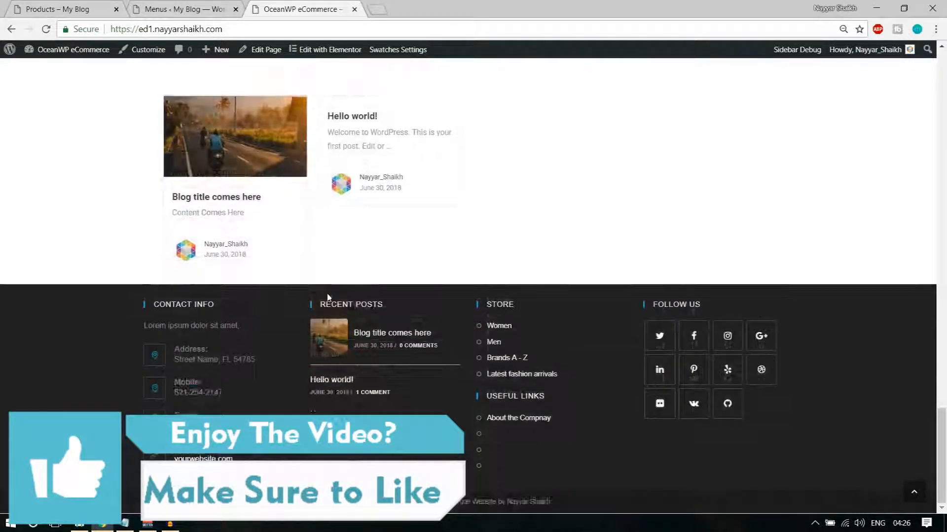